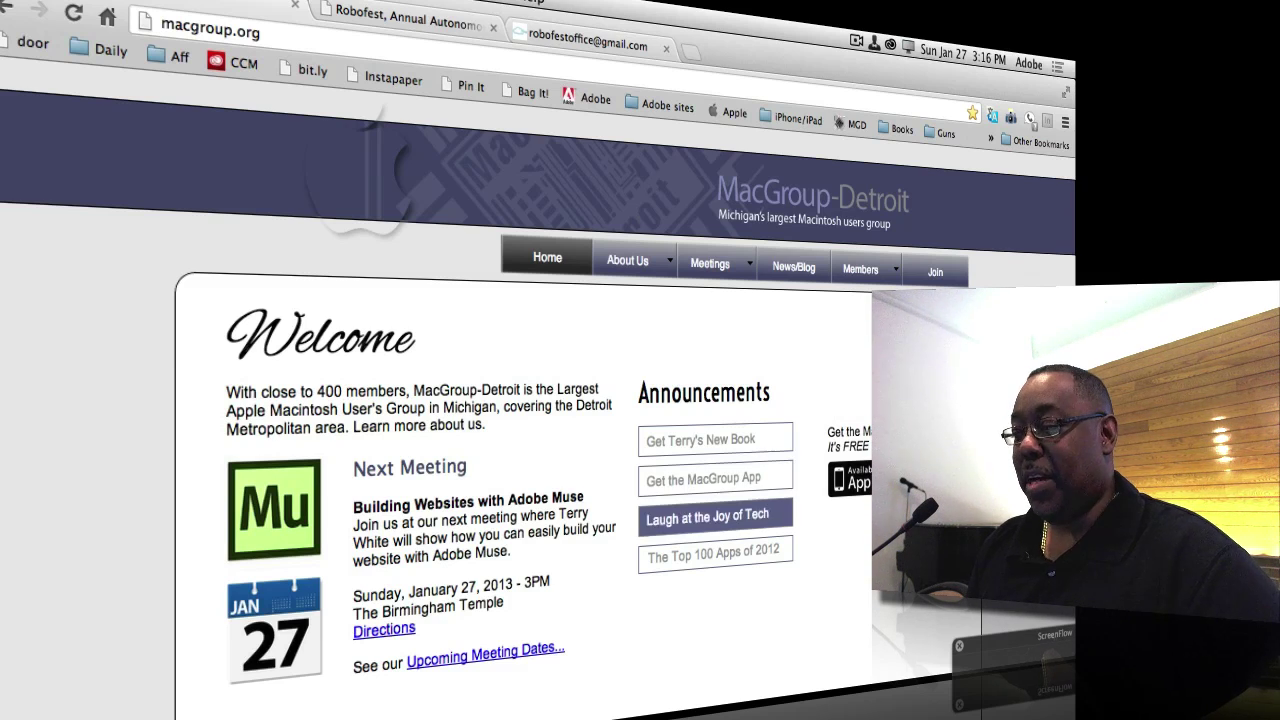
# Create a new site with the Desktop initial layout and the default page, margin and padding settings
pyautogui.moveTo(591, 698)
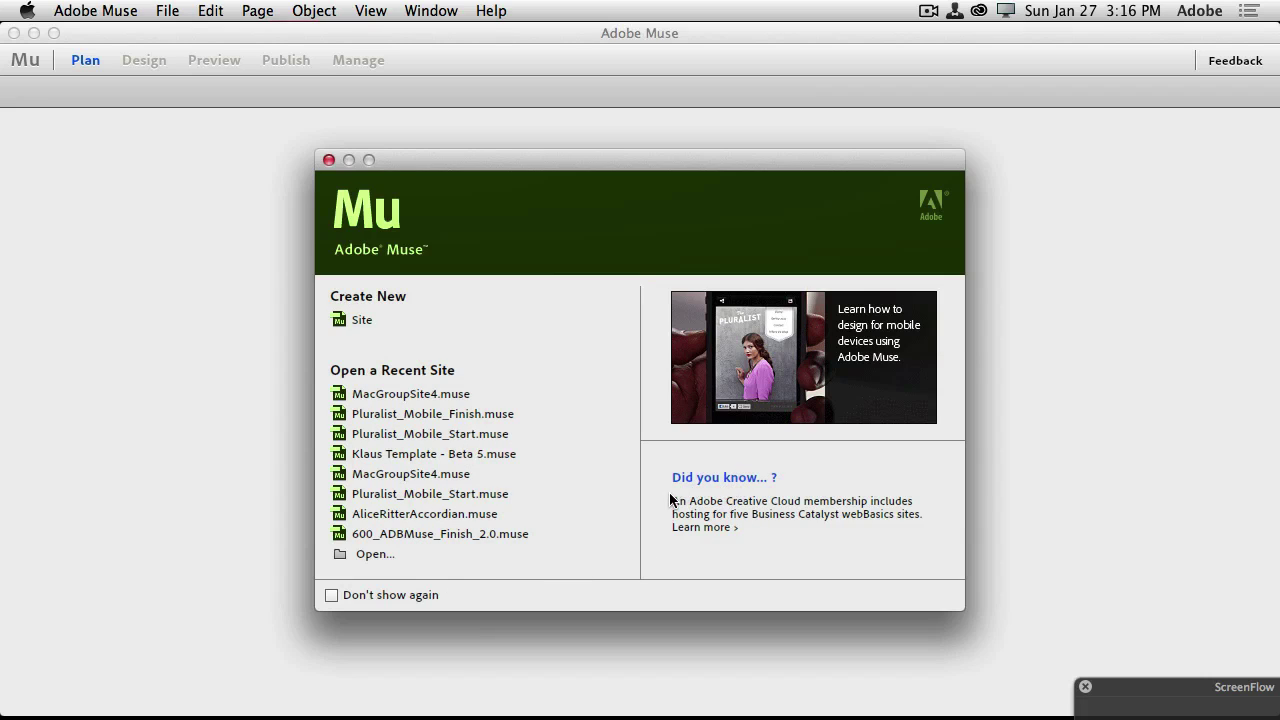
pyautogui.click(362, 325)
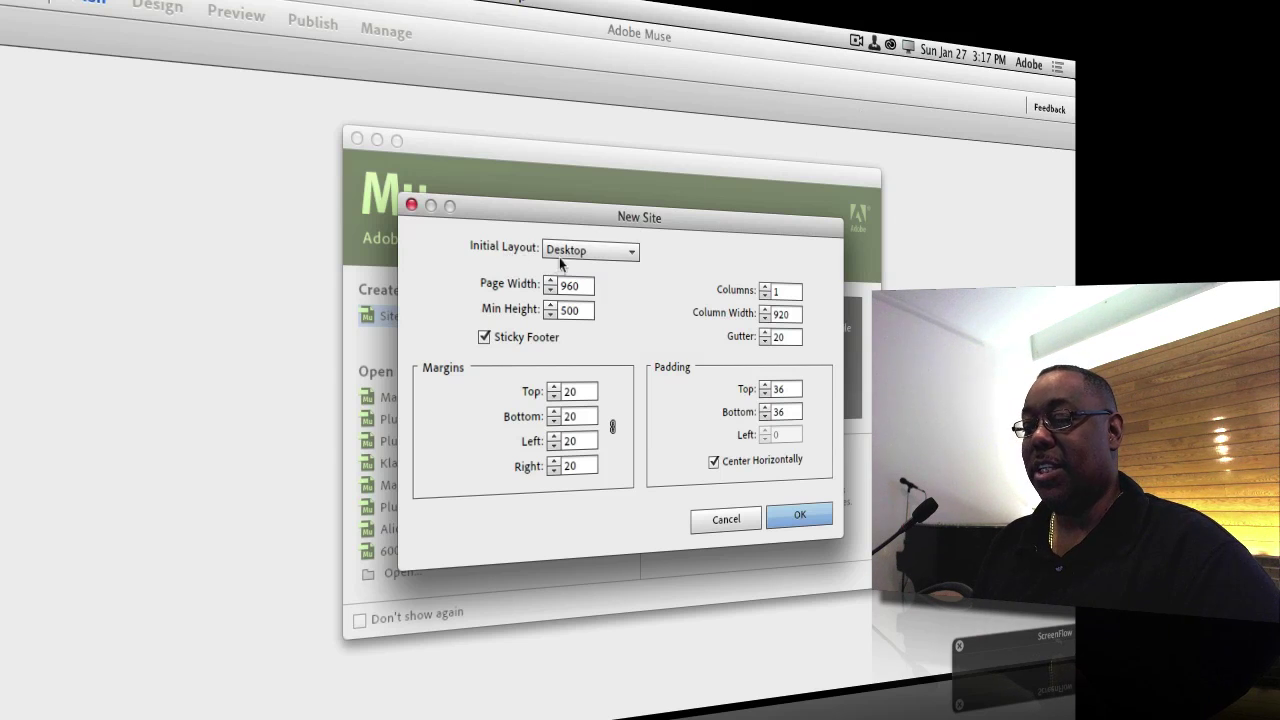
pyautogui.click(625, 257)
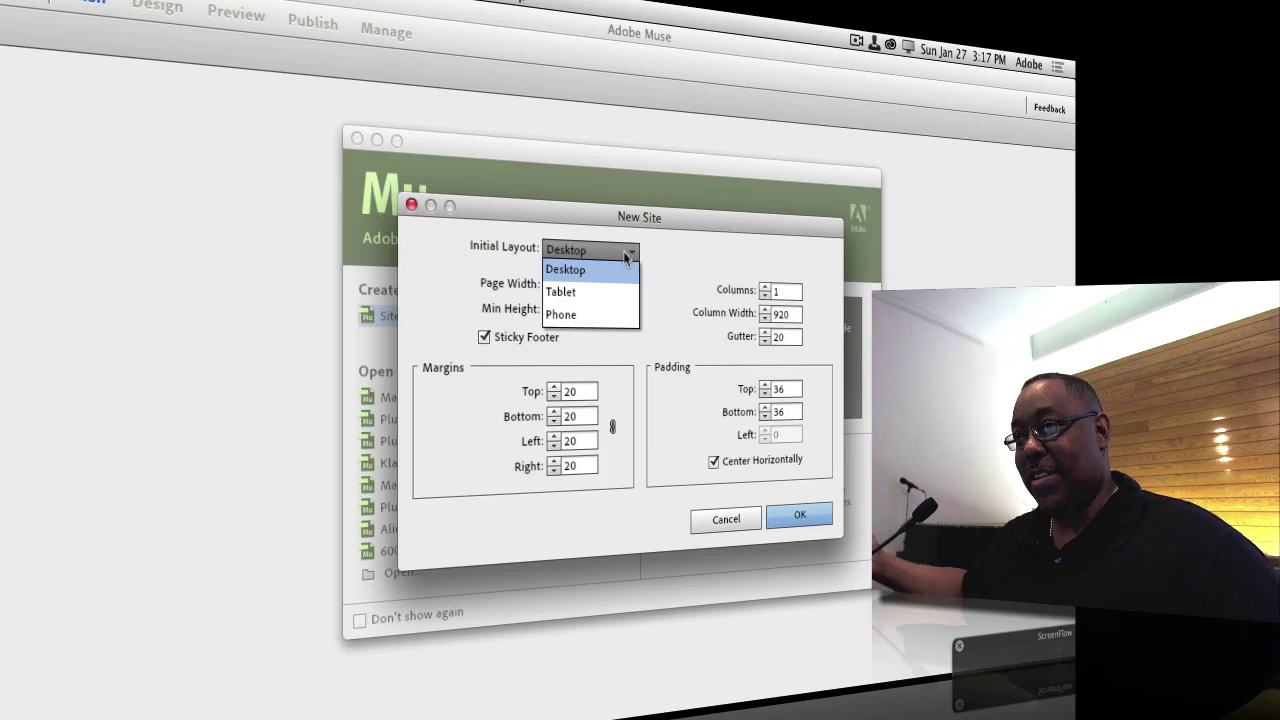
pyautogui.click(713, 261)
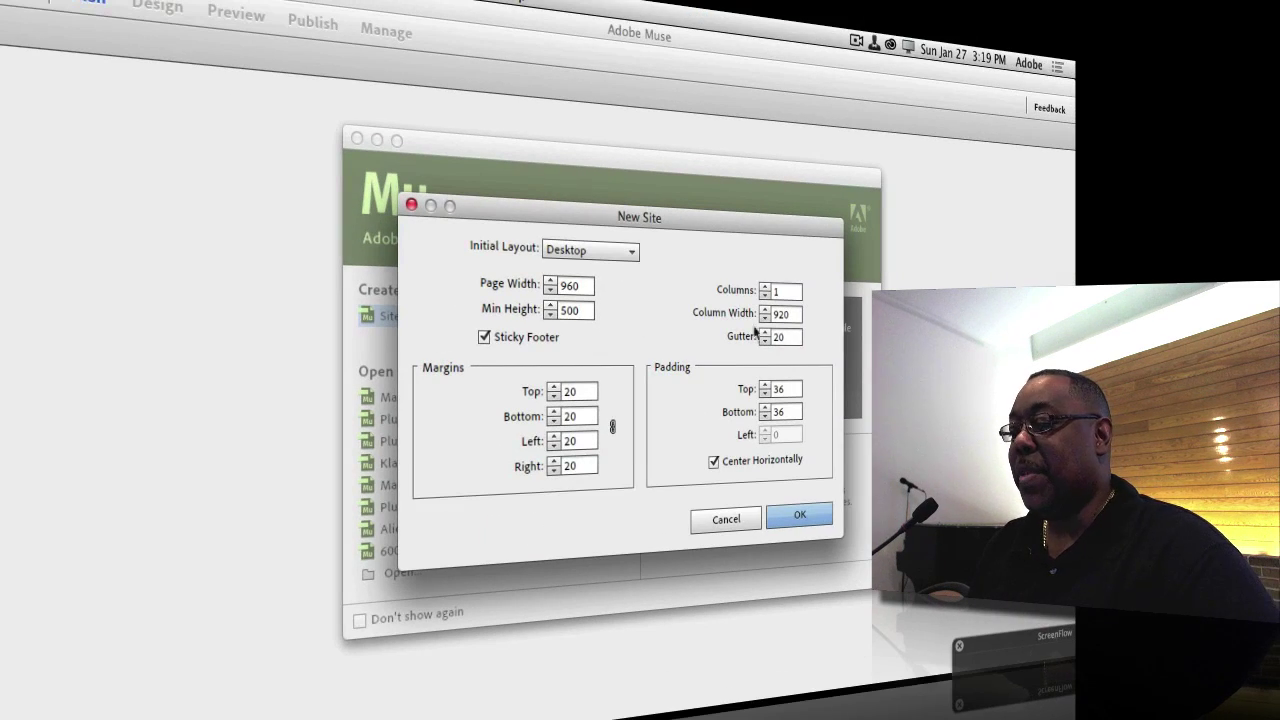
pyautogui.click(829, 516)
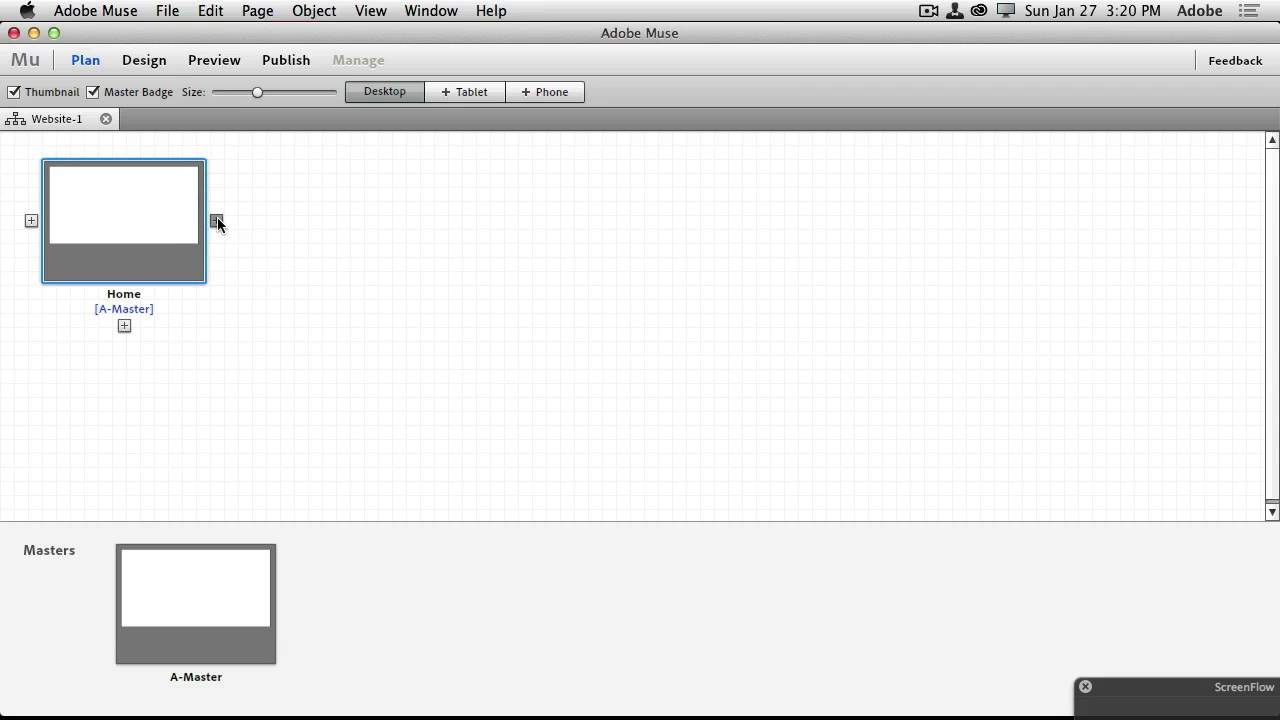
# Add four top-level pages after Home, named About Us, Products, Contact Us and Events
pyautogui.click(217, 221)
pyautogui.write('About Us')
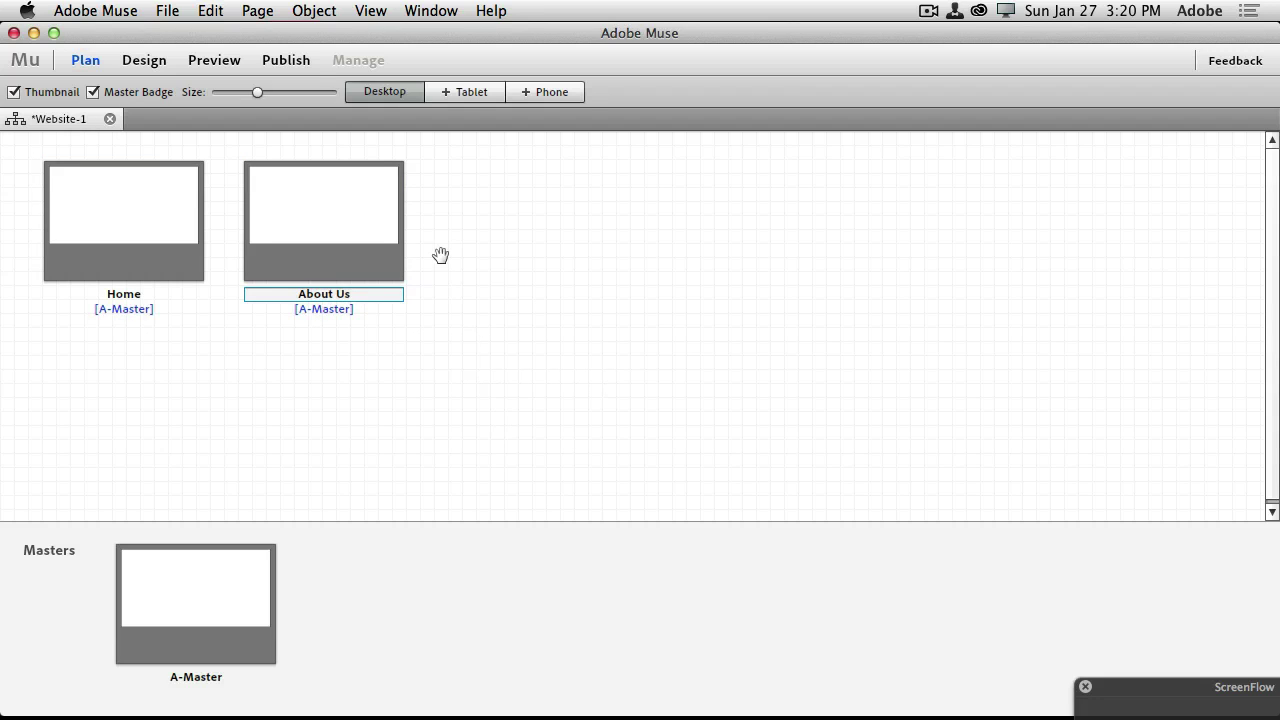
pyautogui.click(416, 220)
pyautogui.write('Products')
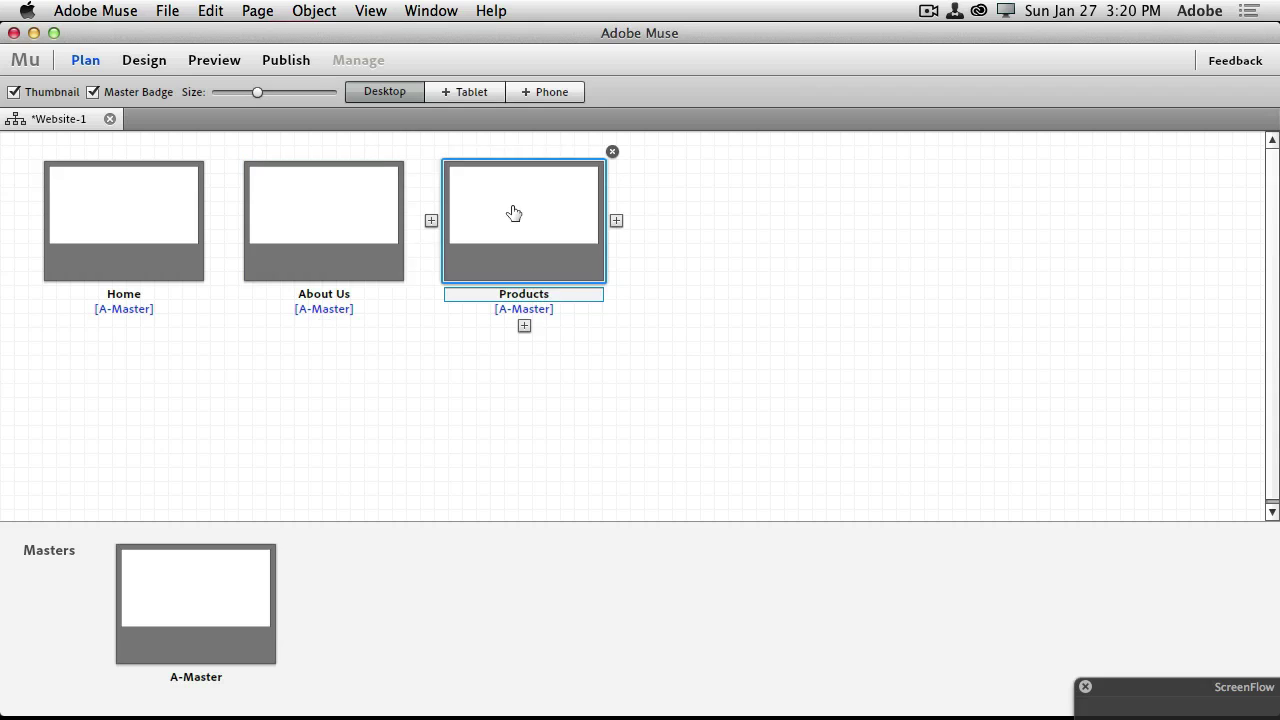
pyautogui.click(622, 223)
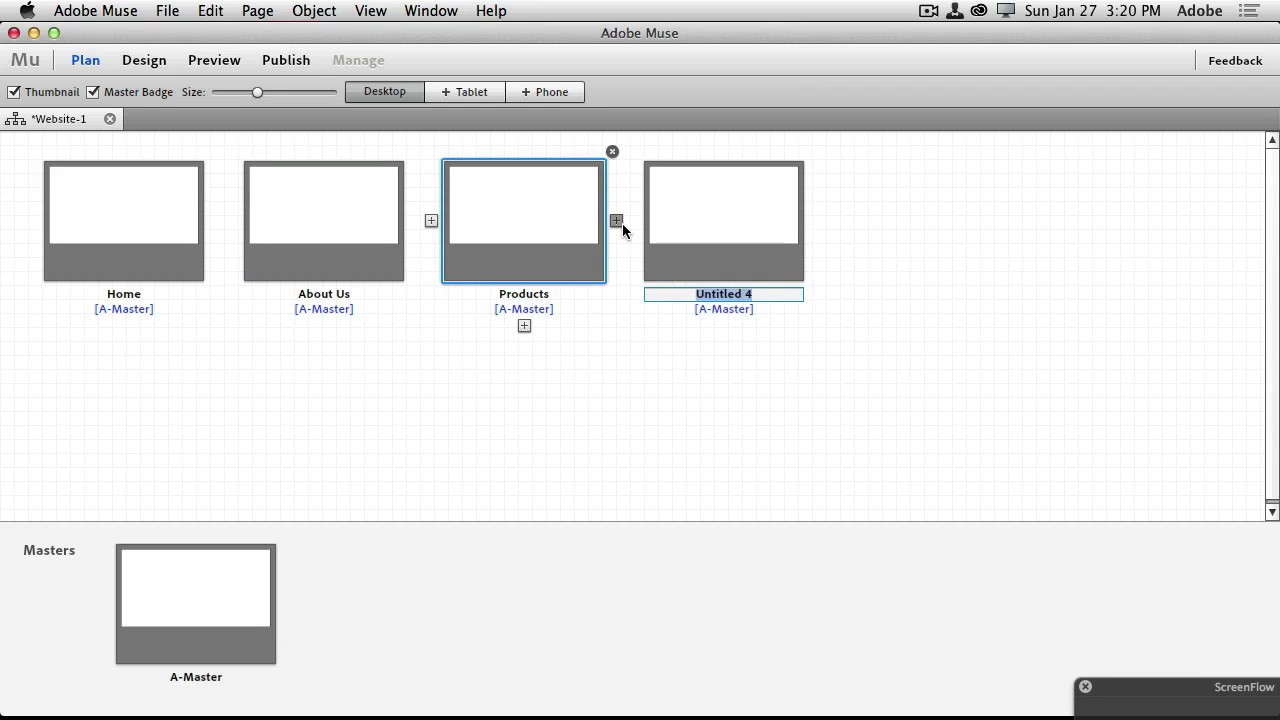
pyautogui.write('Contact Us')
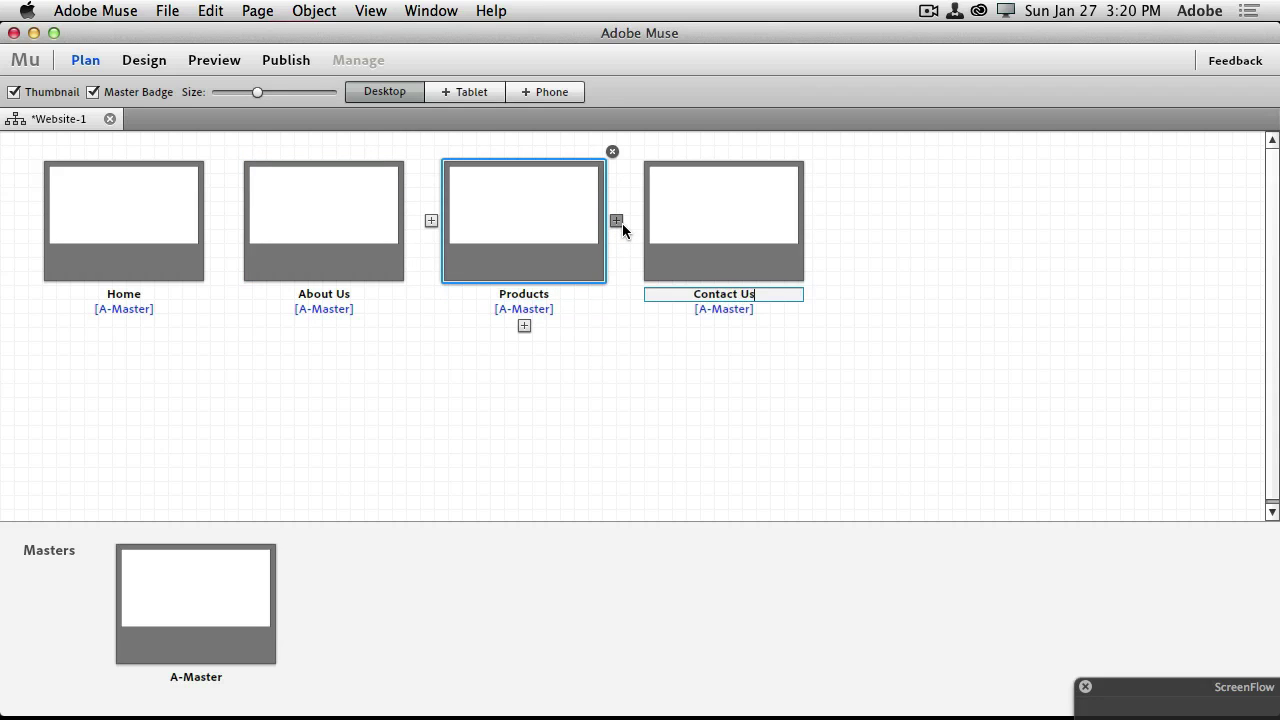
pyautogui.click(816, 222)
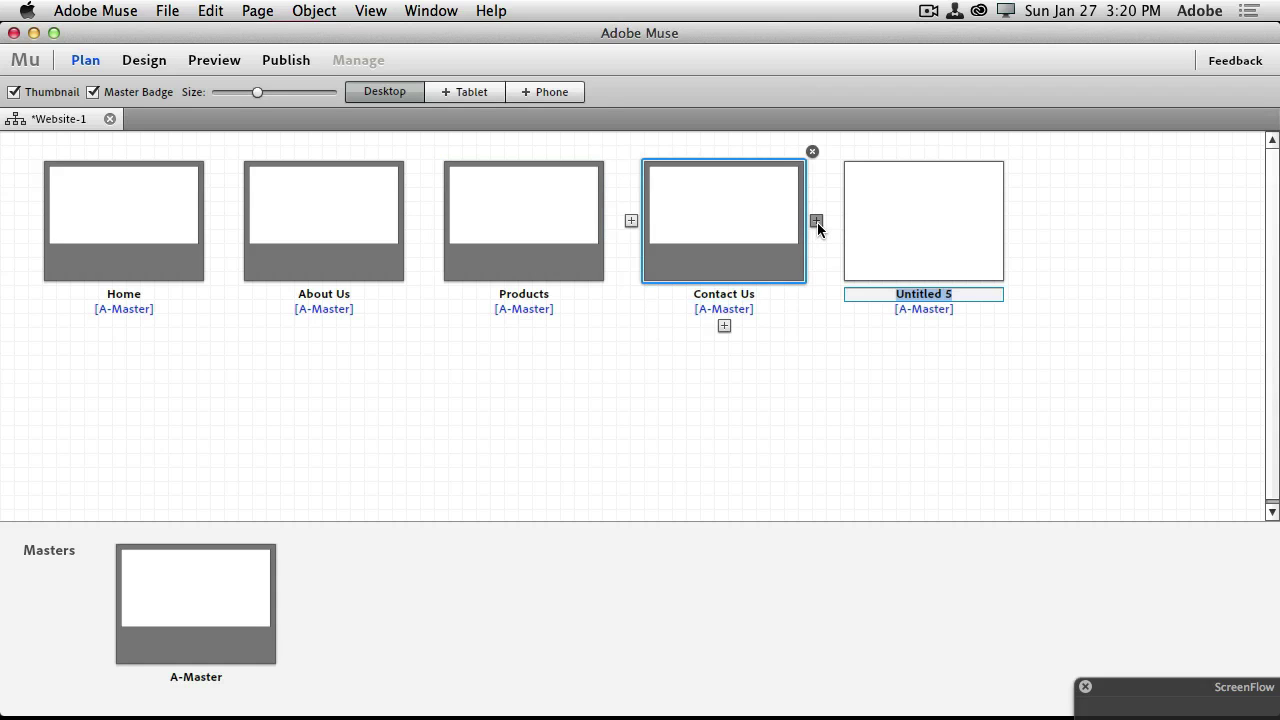
pyautogui.write('Events')
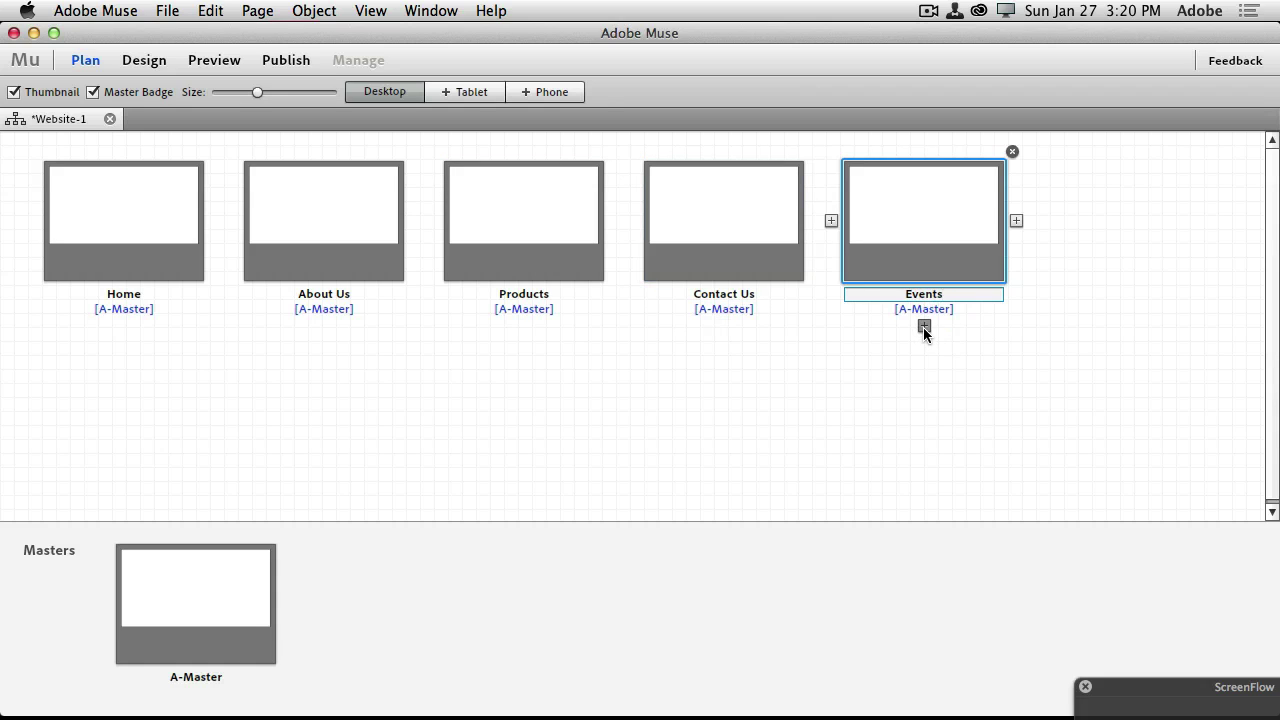
# Add a child page named Videos under Events and reorder the top level so Events comes before Contact Us
pyautogui.click(924, 326)
pyautogui.write('Vide')
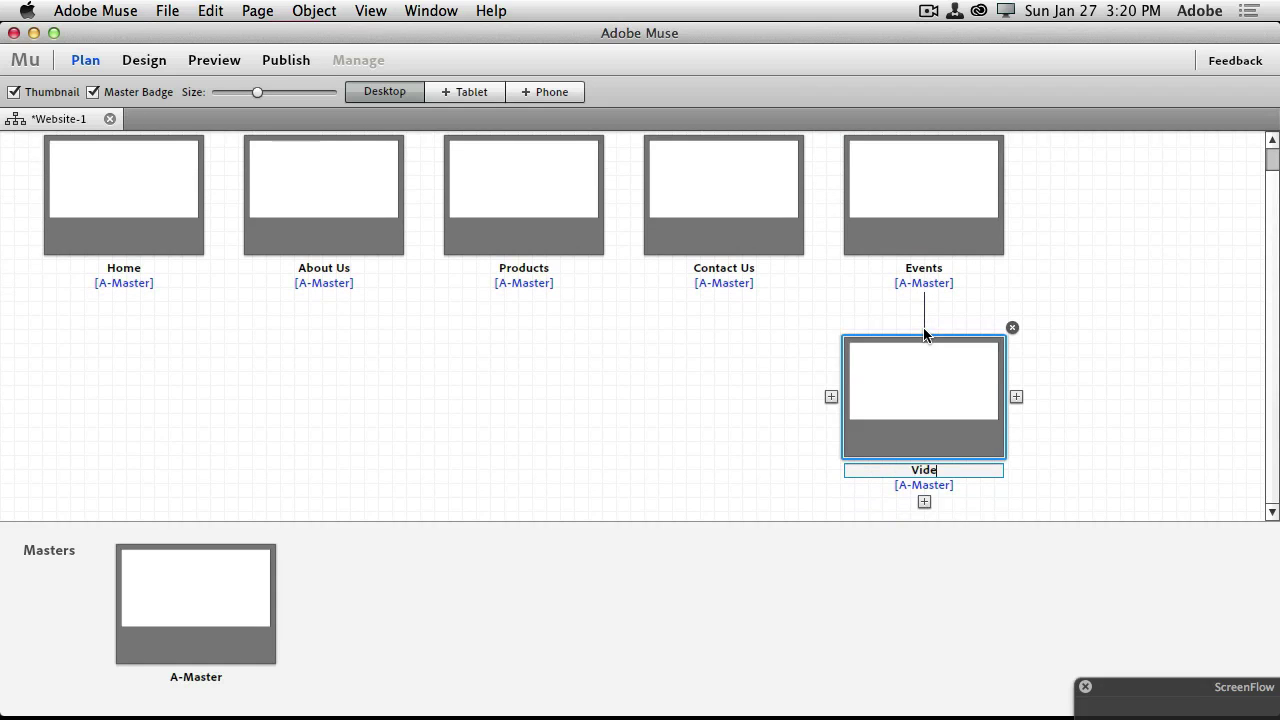
pyautogui.write('os')
pyautogui.press('Return')
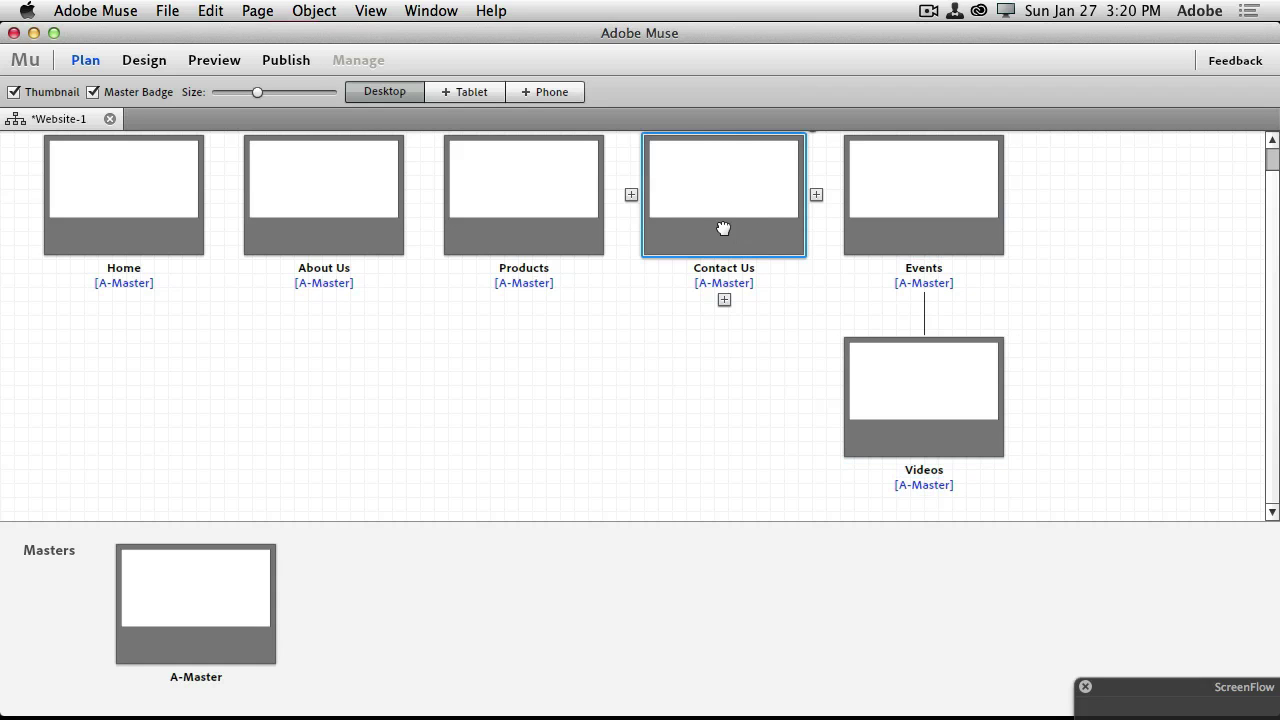
pyautogui.moveTo(927, 225); pyautogui.dragTo(1025, 221)
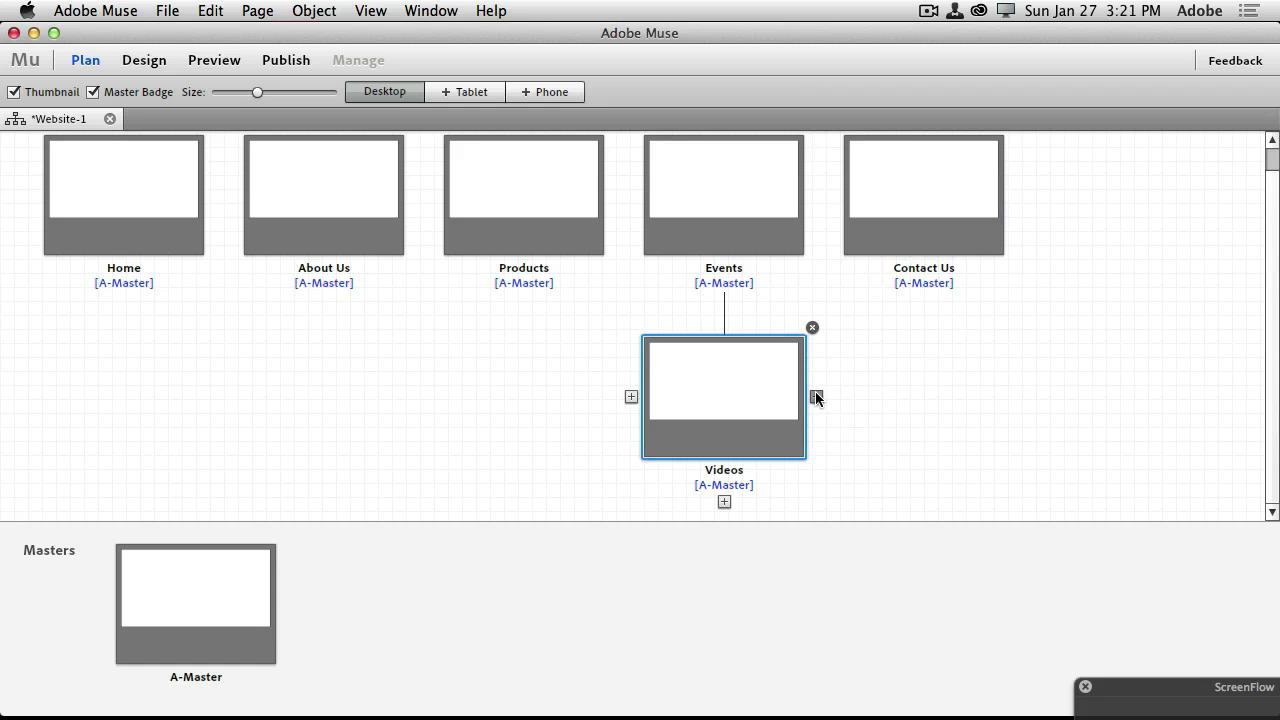
# Add a sibling page named Audio after Videos under Events and delete it again
pyautogui.click(816, 395)
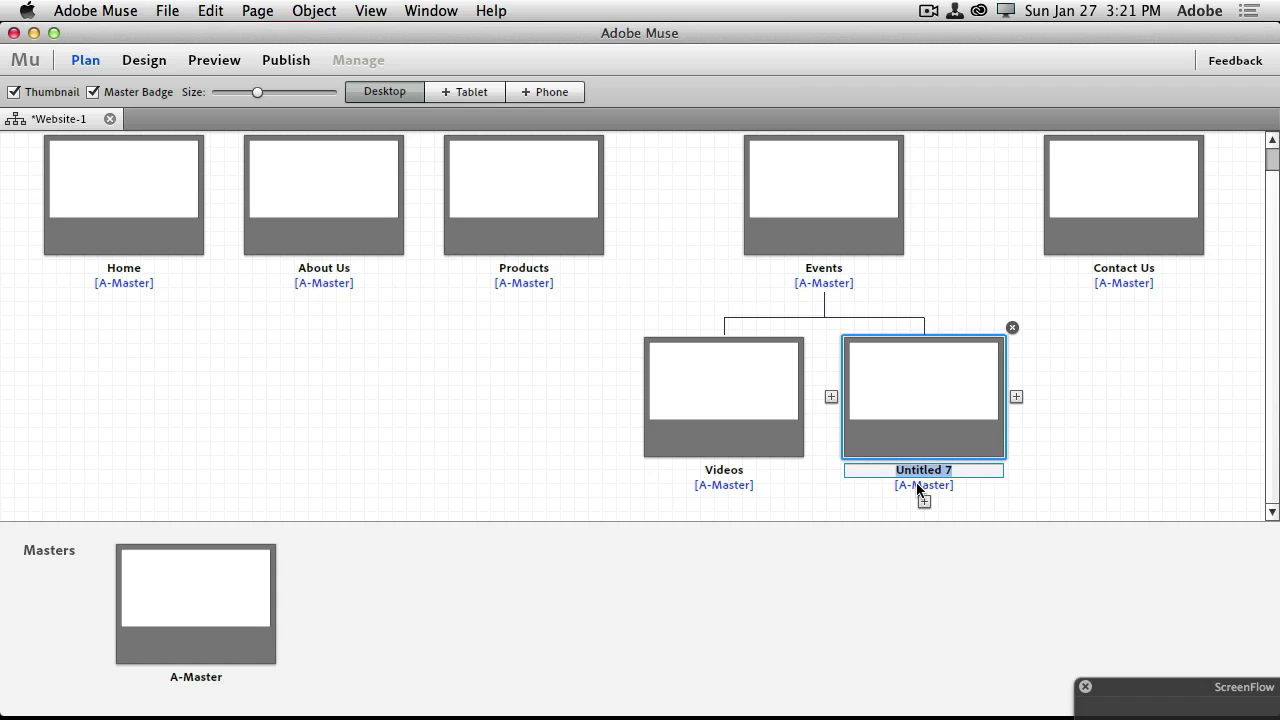
pyautogui.write('Audio')
pyautogui.press('Return')
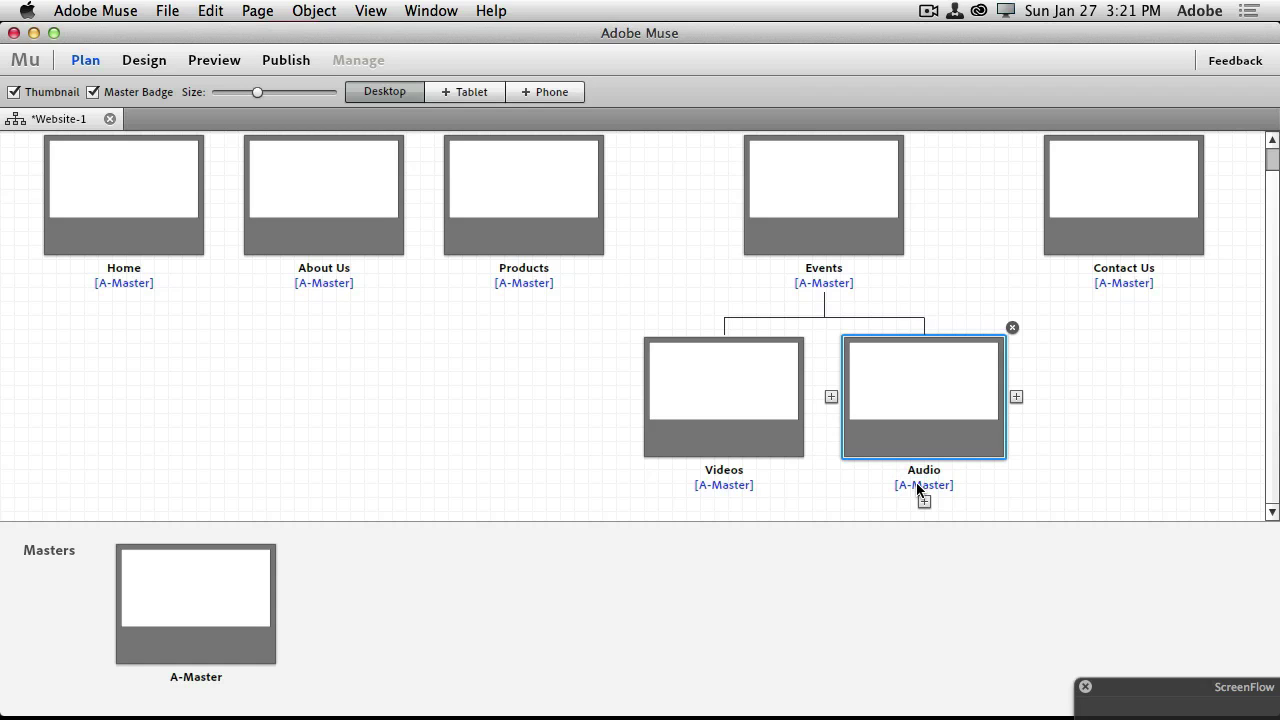
pyautogui.rightClick(934, 426)
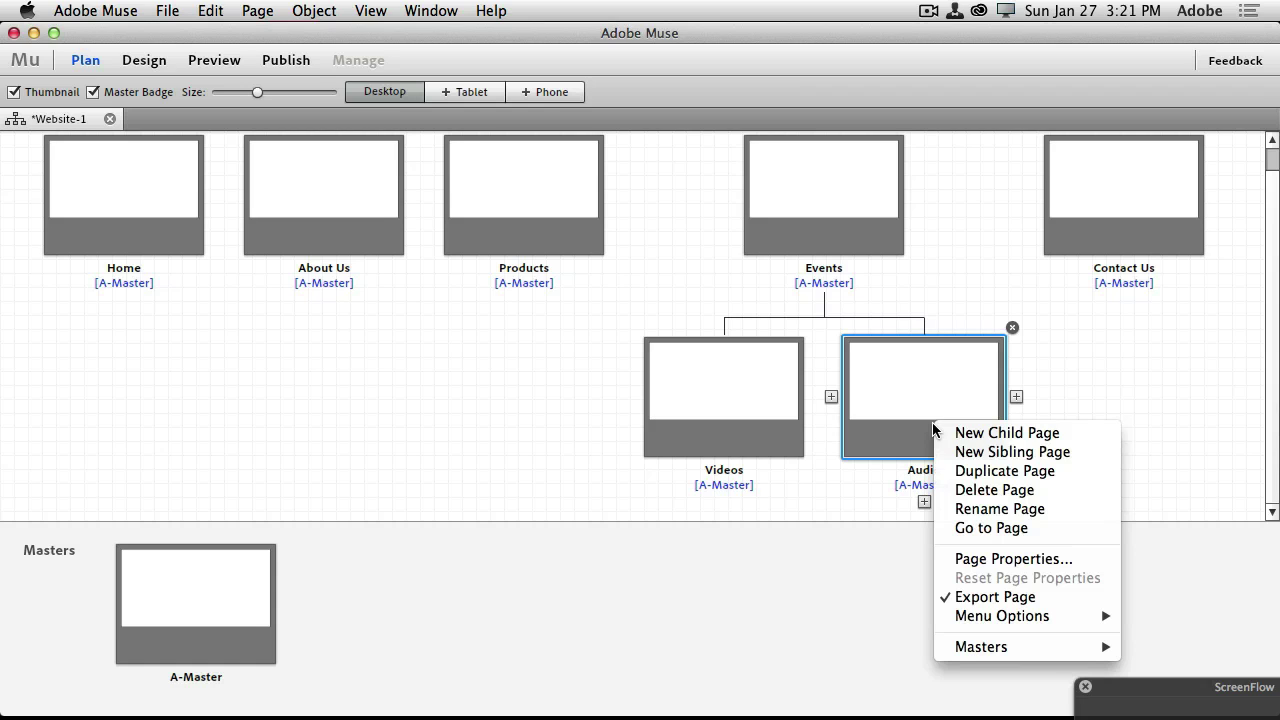
pyautogui.click(969, 490)
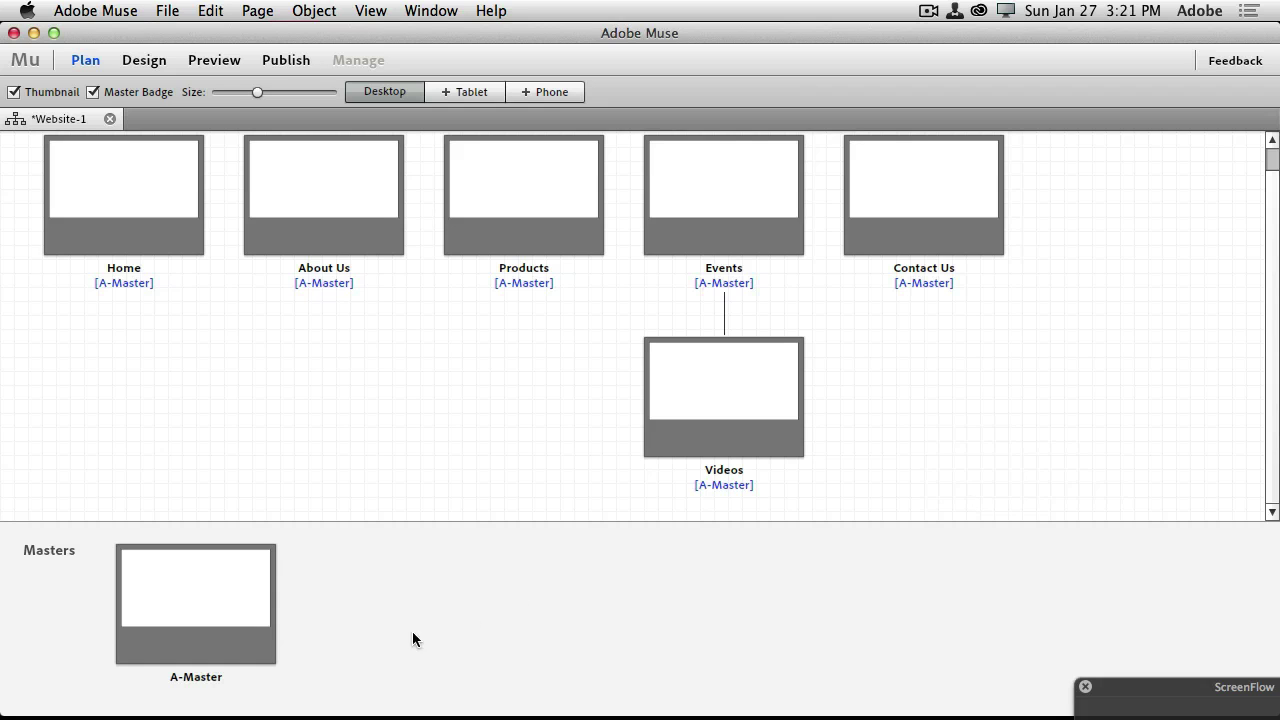
# Open the A-Master page for design and move its top-of-page guide down to leave more browser area above the page
pyautogui.doubleClick(242, 640)
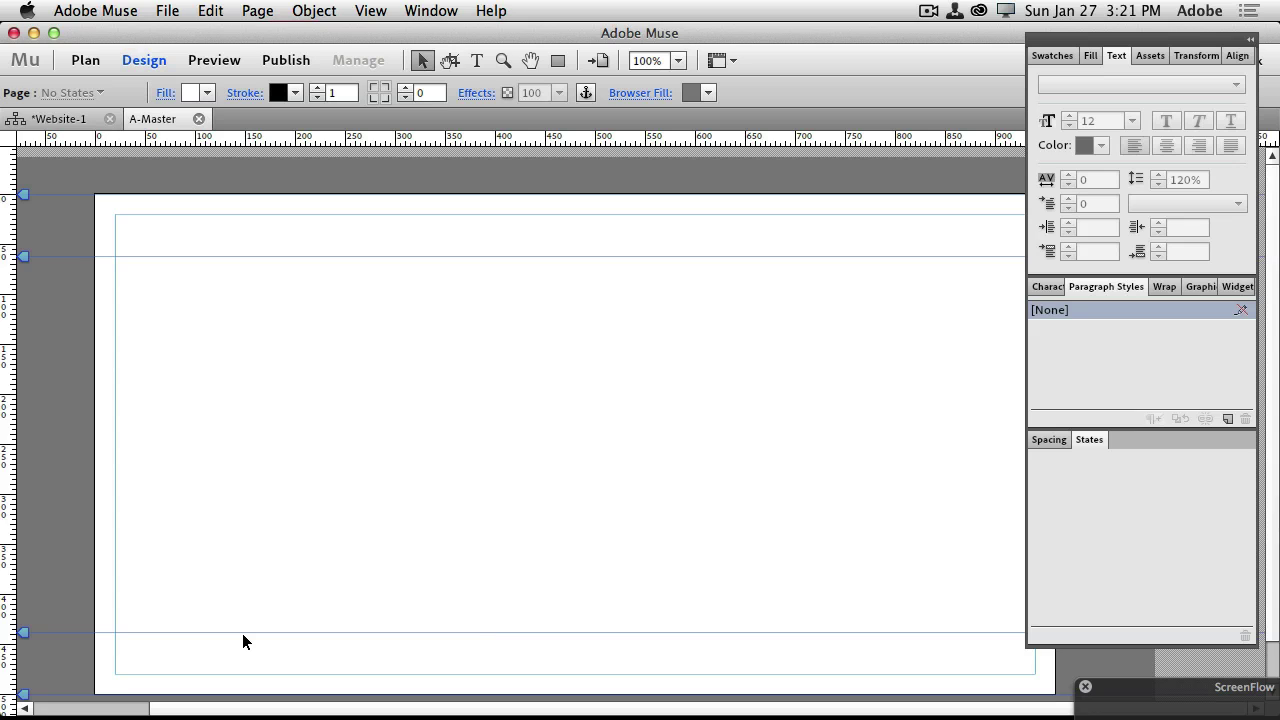
pyautogui.press('super+minus')
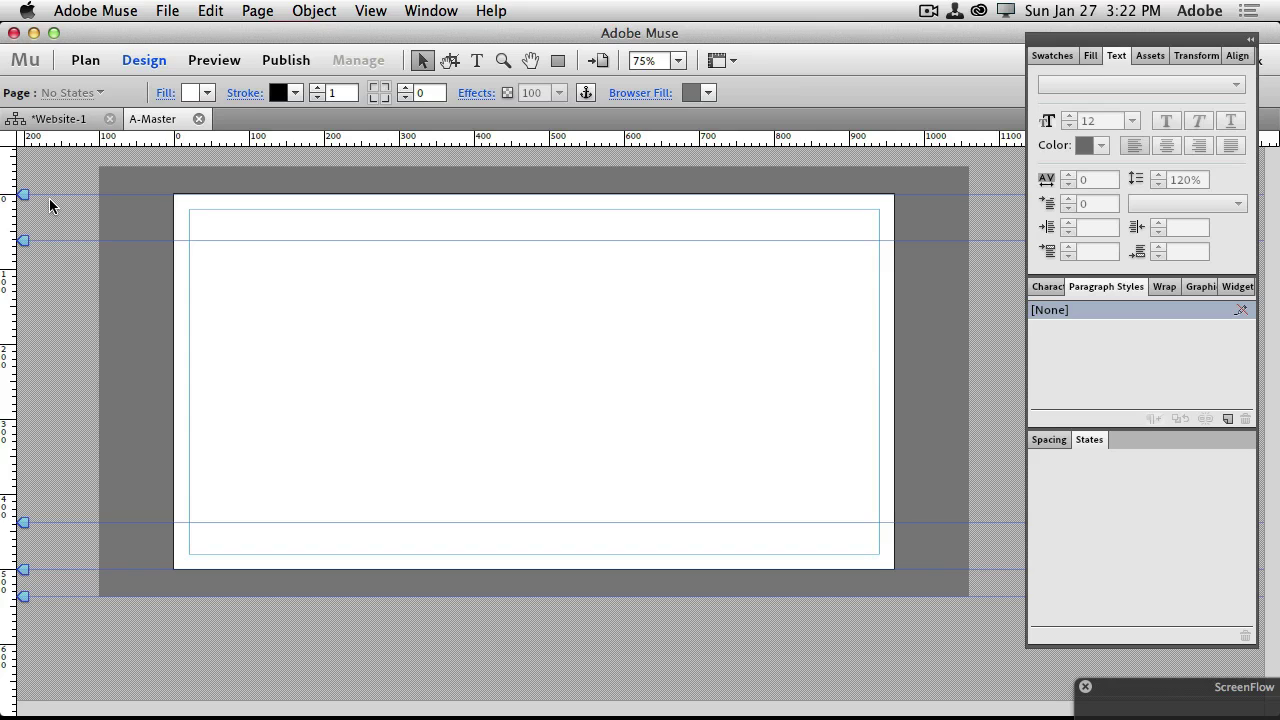
pyautogui.moveTo(24, 195); pyautogui.dragTo(32, 305)
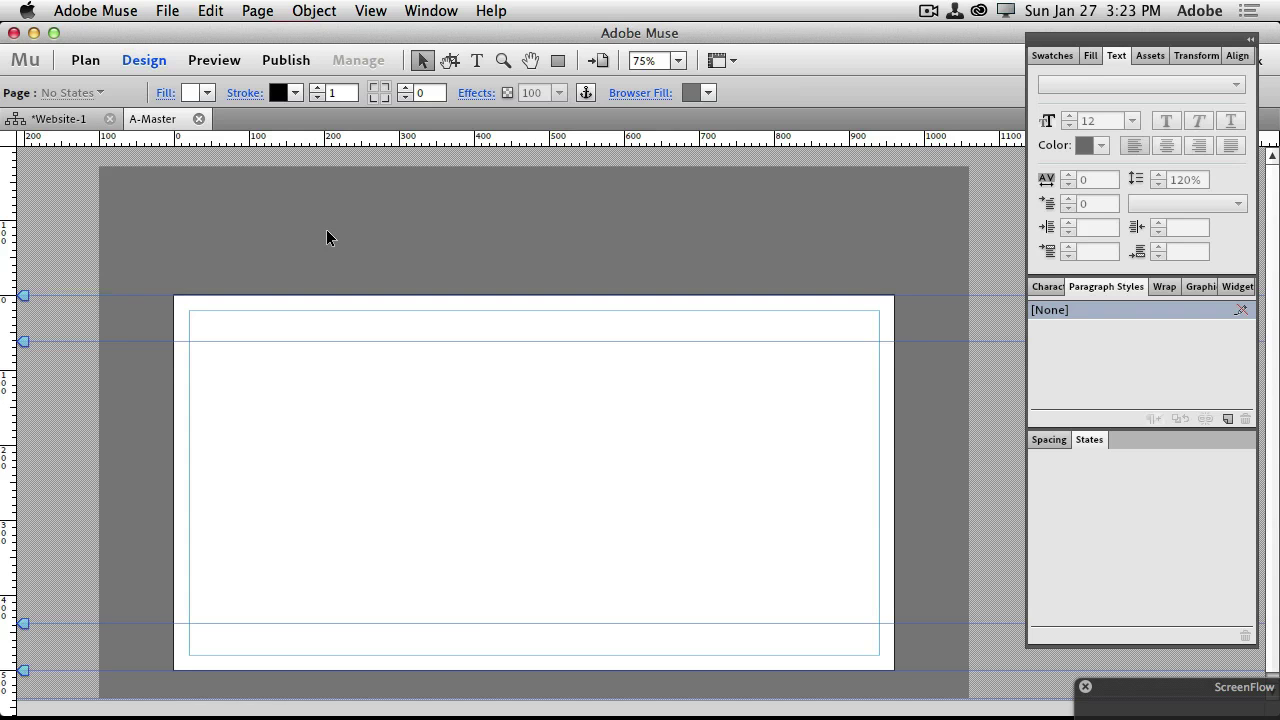
# Switch to Chrome to view the MacGroup-Detroit home page's header area and return to Adobe Muse
pyautogui.press('super+Tab')
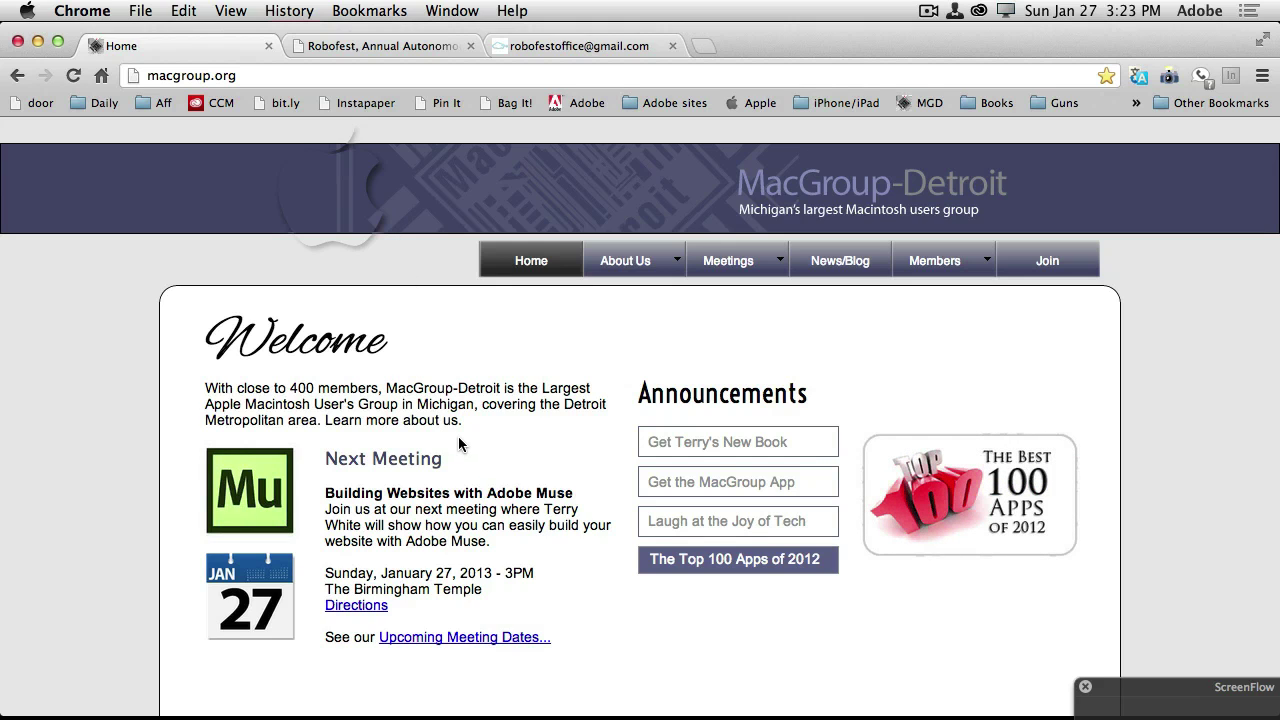
pyautogui.press('super+Tab')
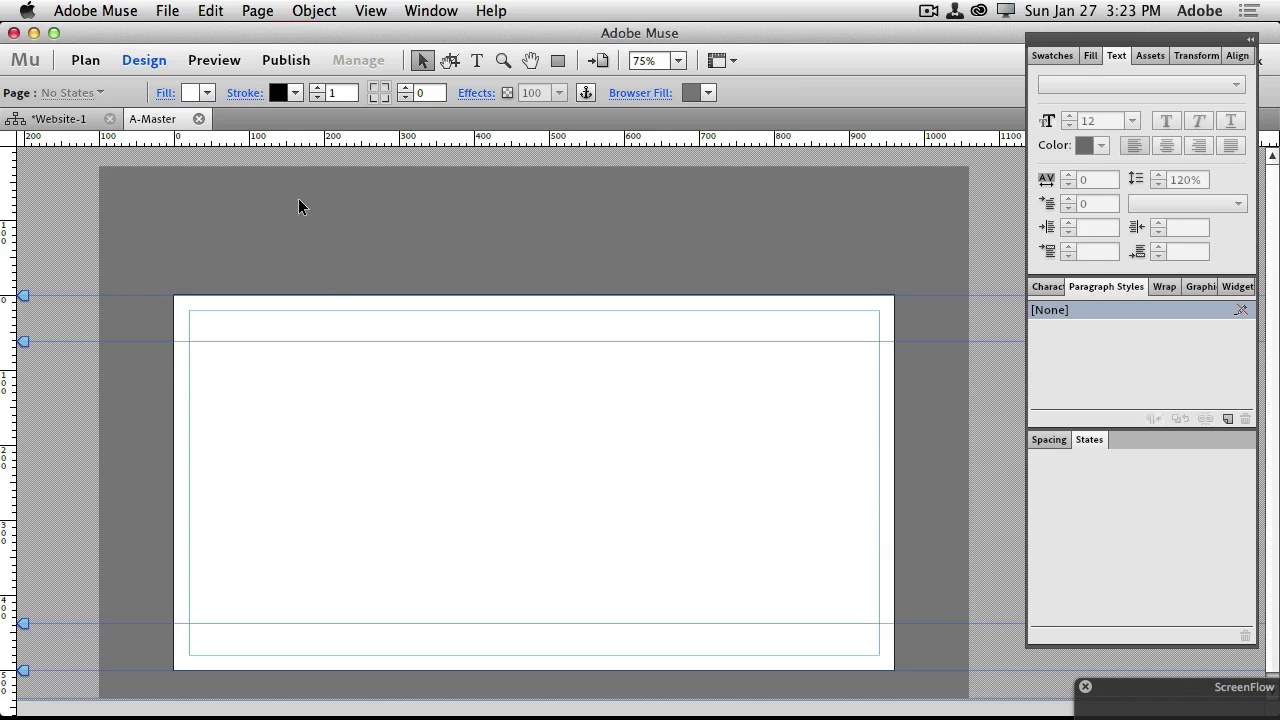
# Try a red page fill on A-Master, and set both the page fill and the stroke colour to none
pyautogui.click(207, 94)
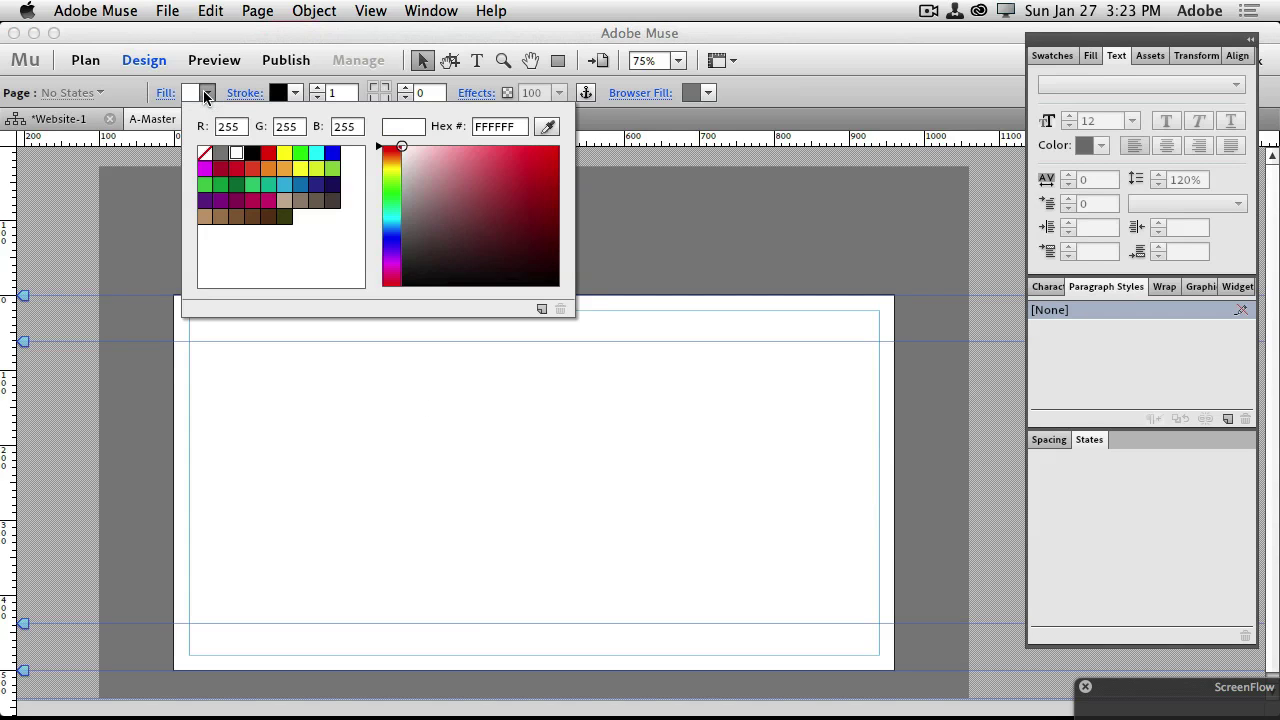
pyautogui.click(231, 177)
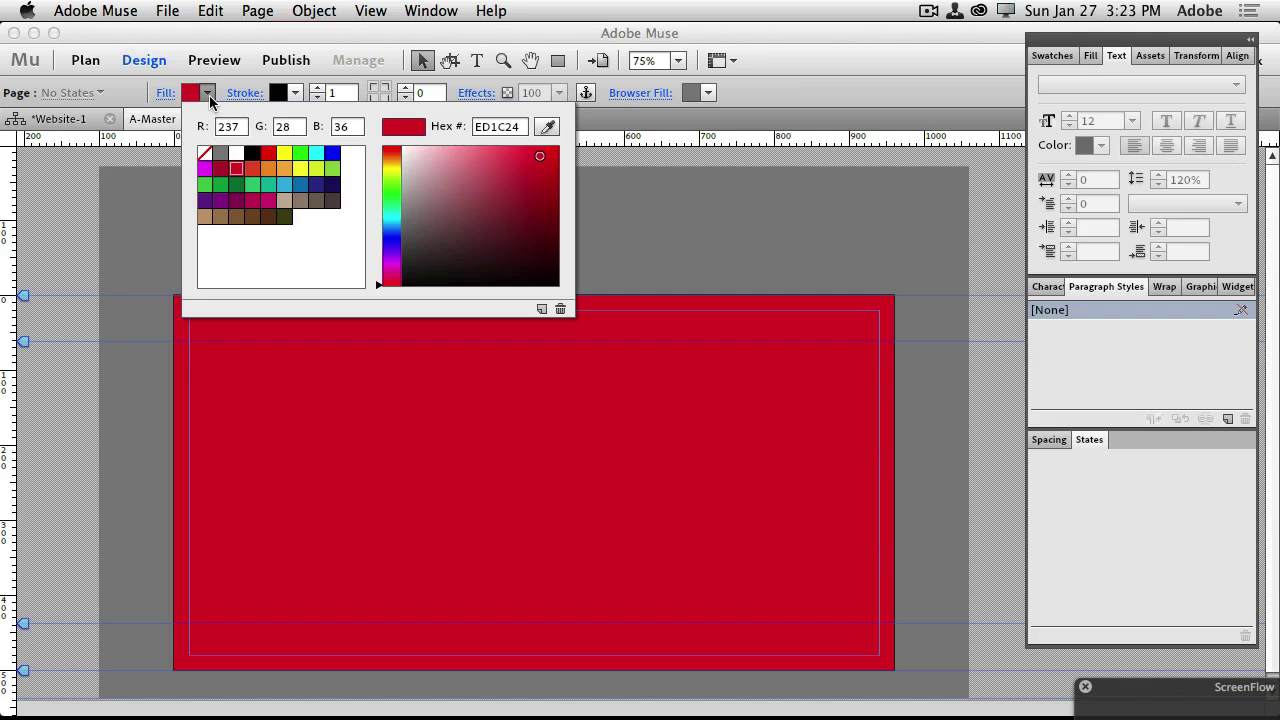
pyautogui.click(209, 94)
pyautogui.click(208, 94)
pyautogui.click(205, 153)
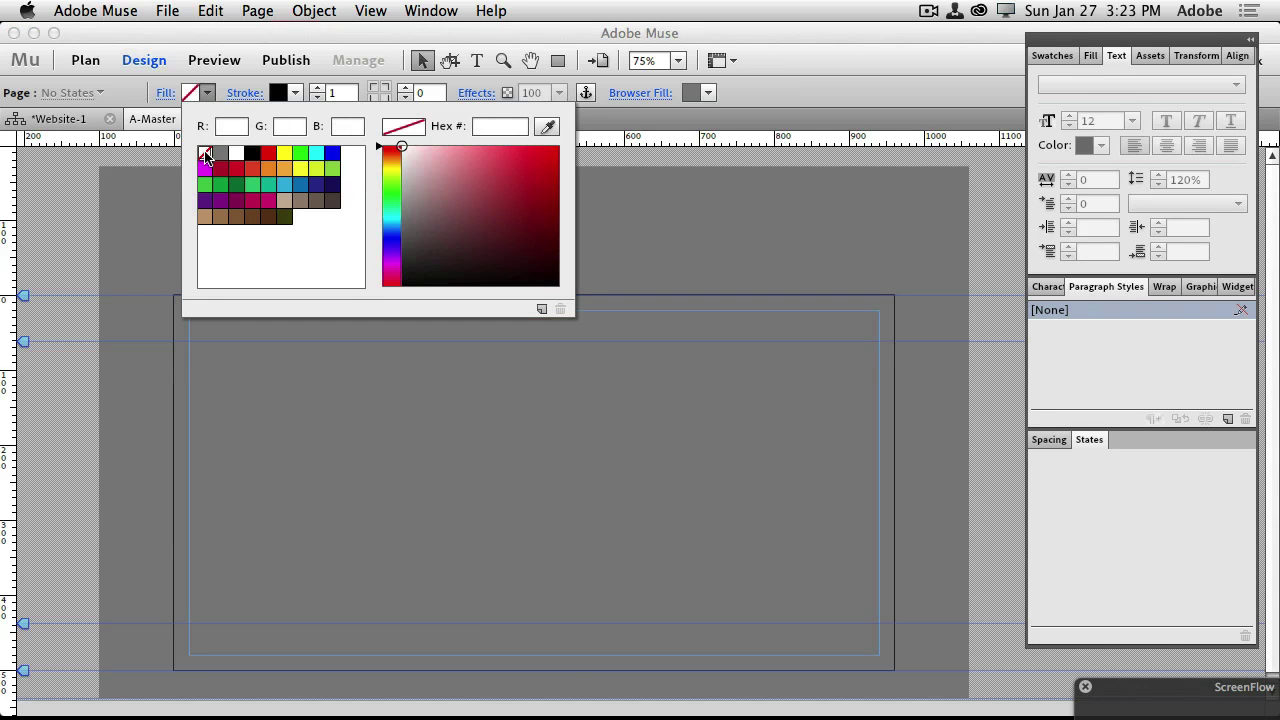
pyautogui.click(297, 92)
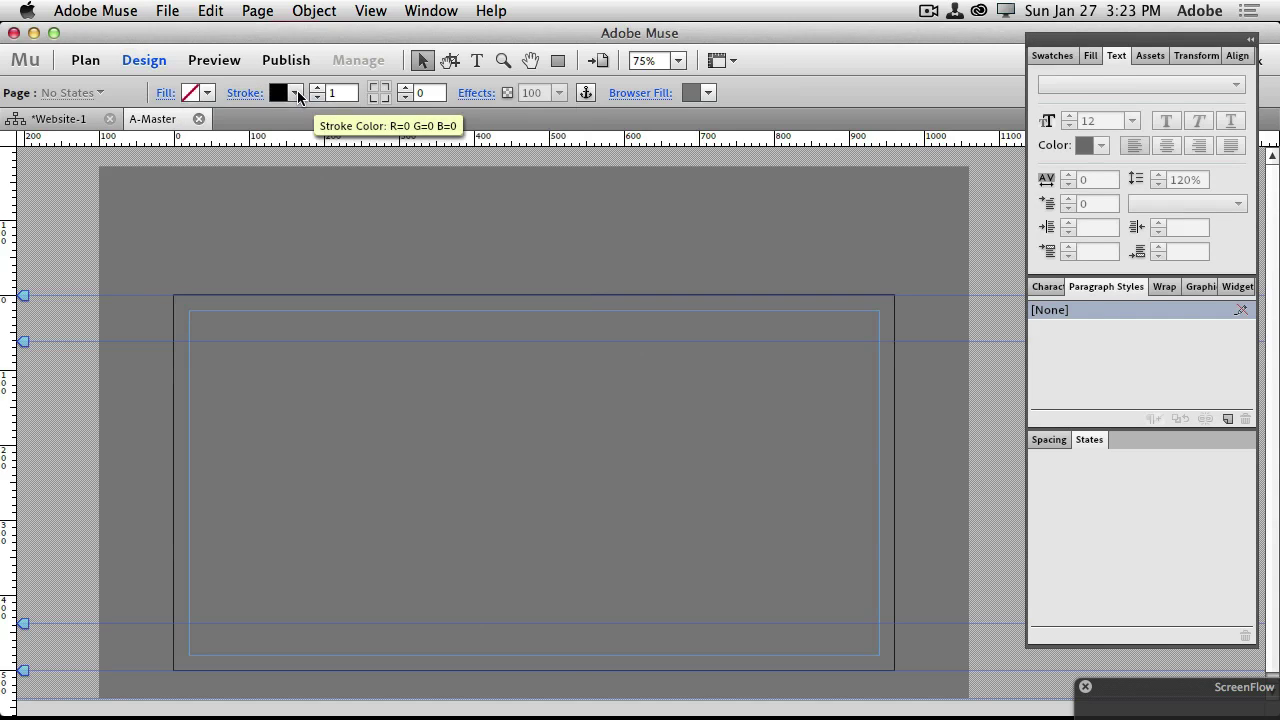
pyautogui.click(297, 93)
pyautogui.click(293, 153)
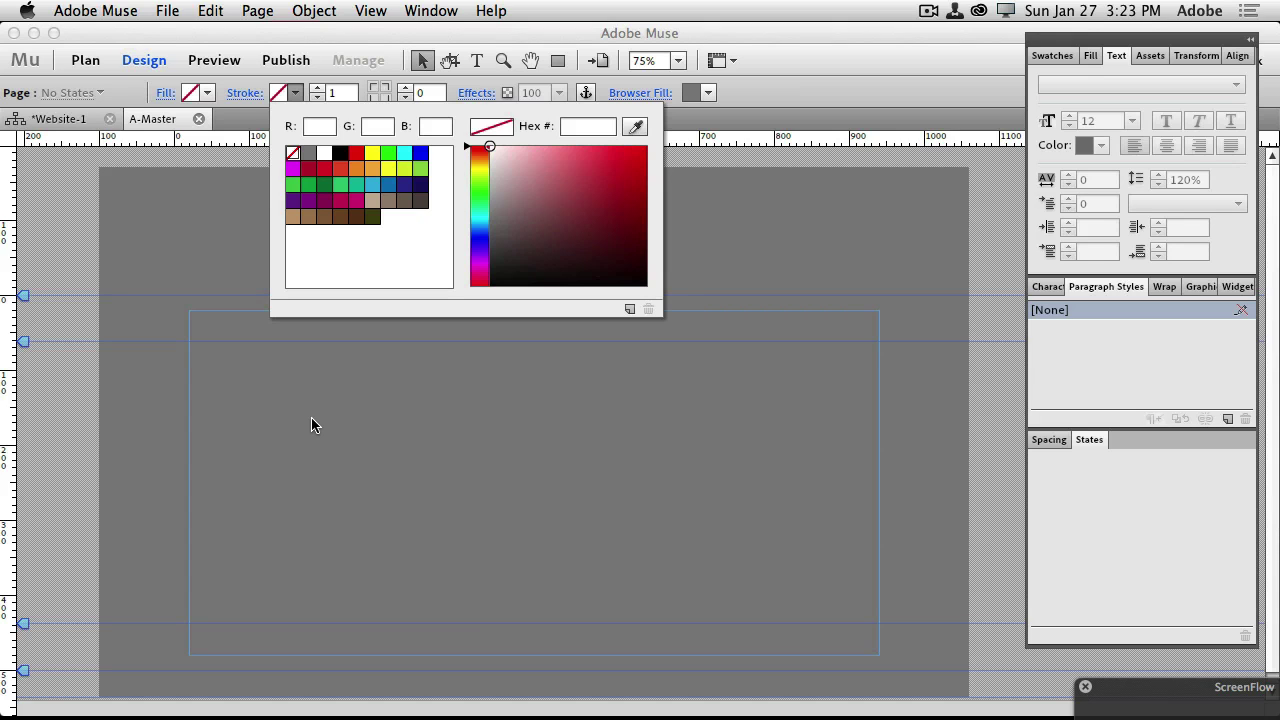
pyautogui.click(715, 98)
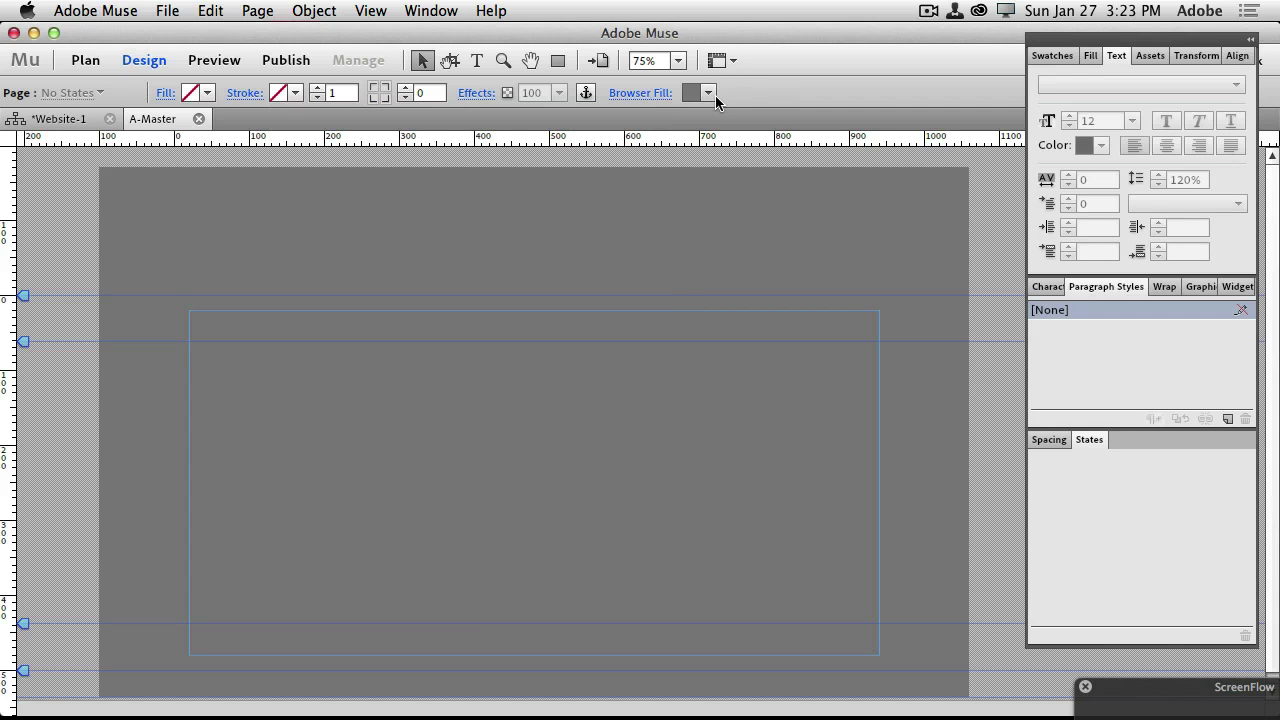
# Try a white browser fill on A-Master and set it back to the grey swatch
pyautogui.click(709, 93)
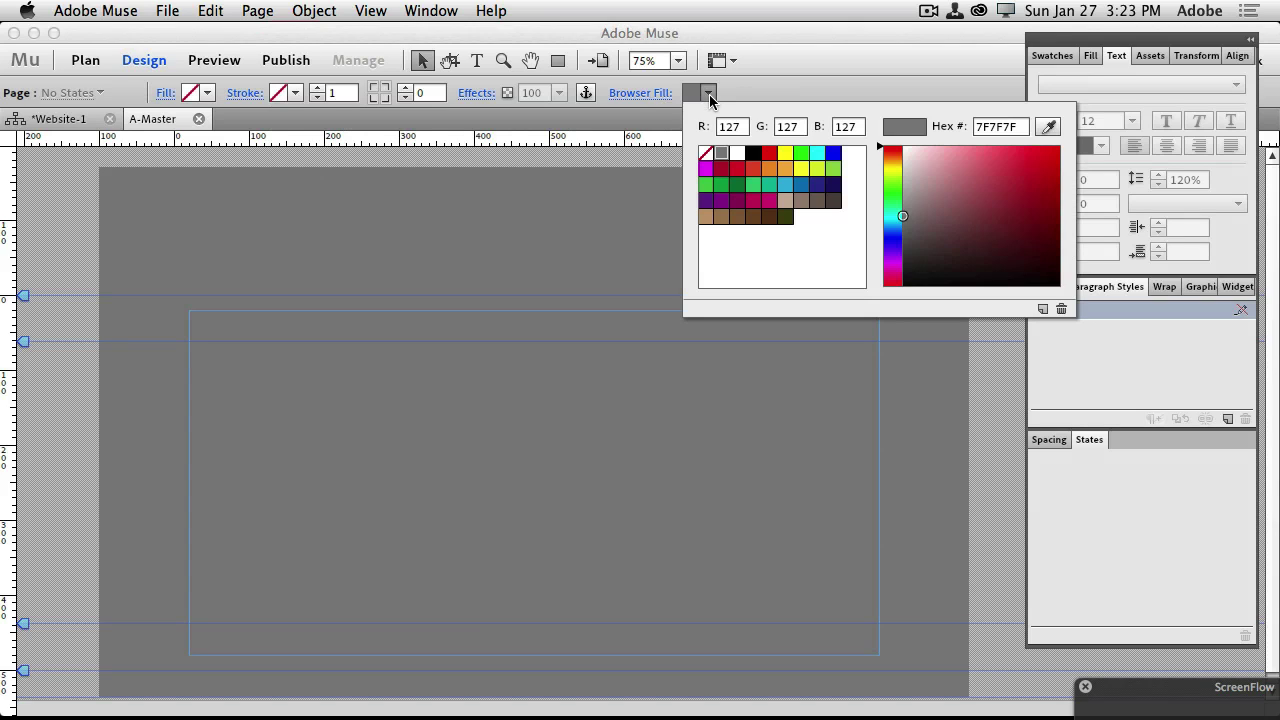
pyautogui.click(736, 154)
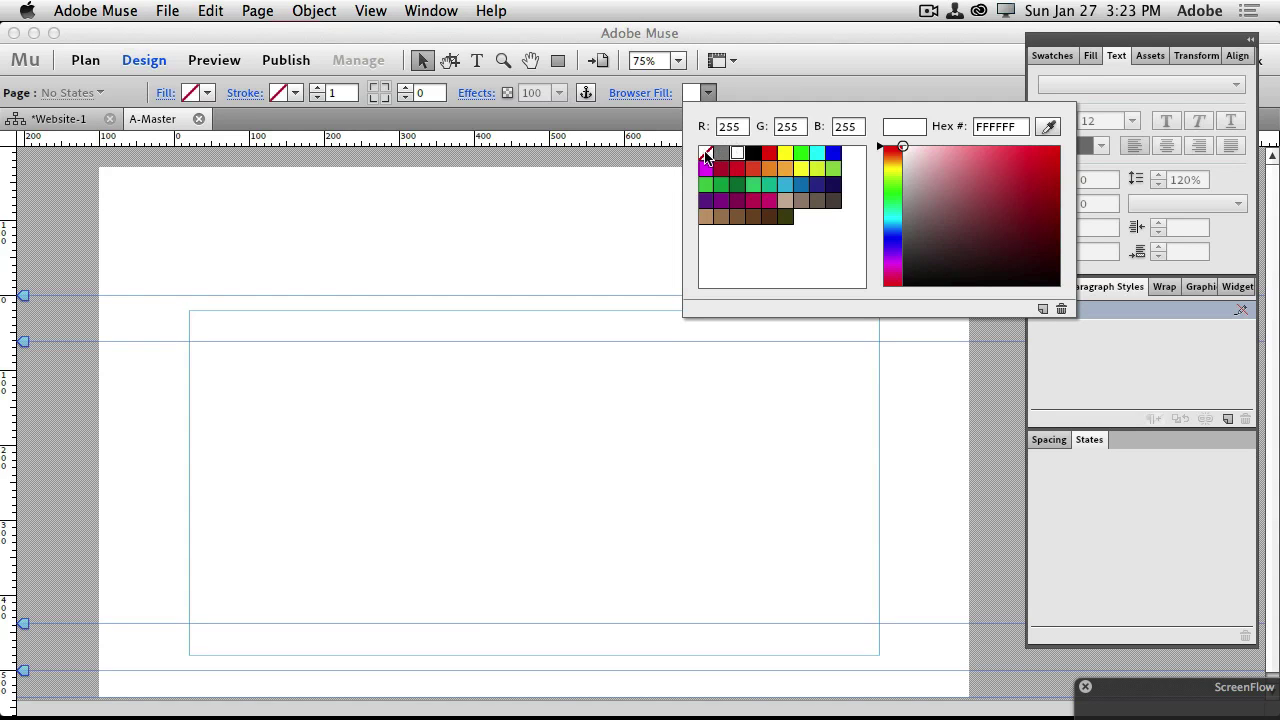
pyautogui.click(720, 156)
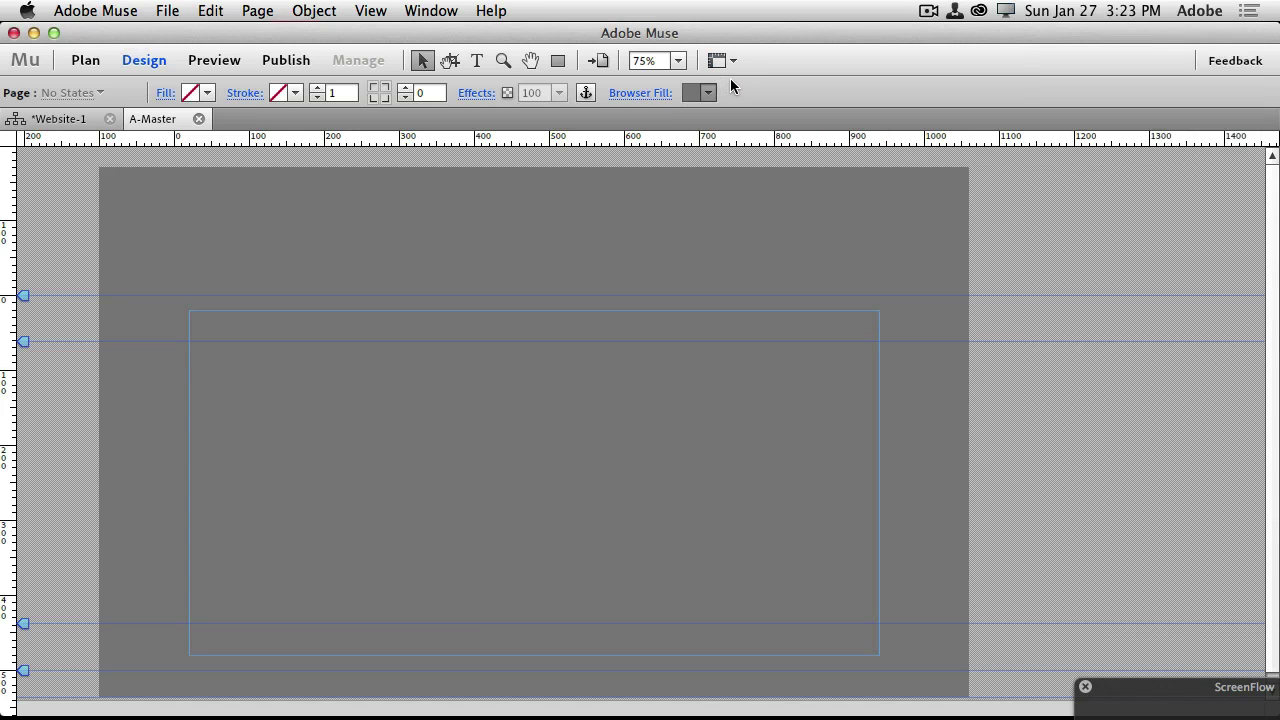
# Set background-home.jpg from the Assets to Place folder as A-Master's browser fill image
pyautogui.click(718, 91)
pyautogui.click(641, 93)
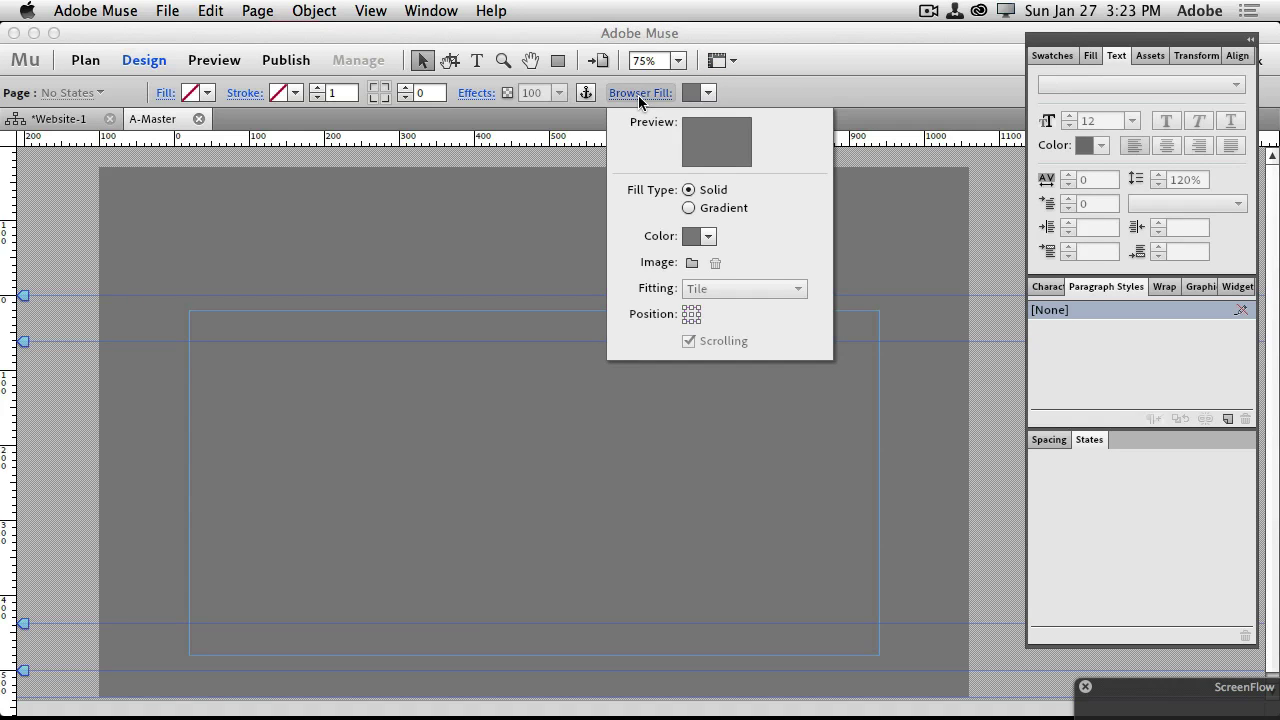
pyautogui.click(692, 265)
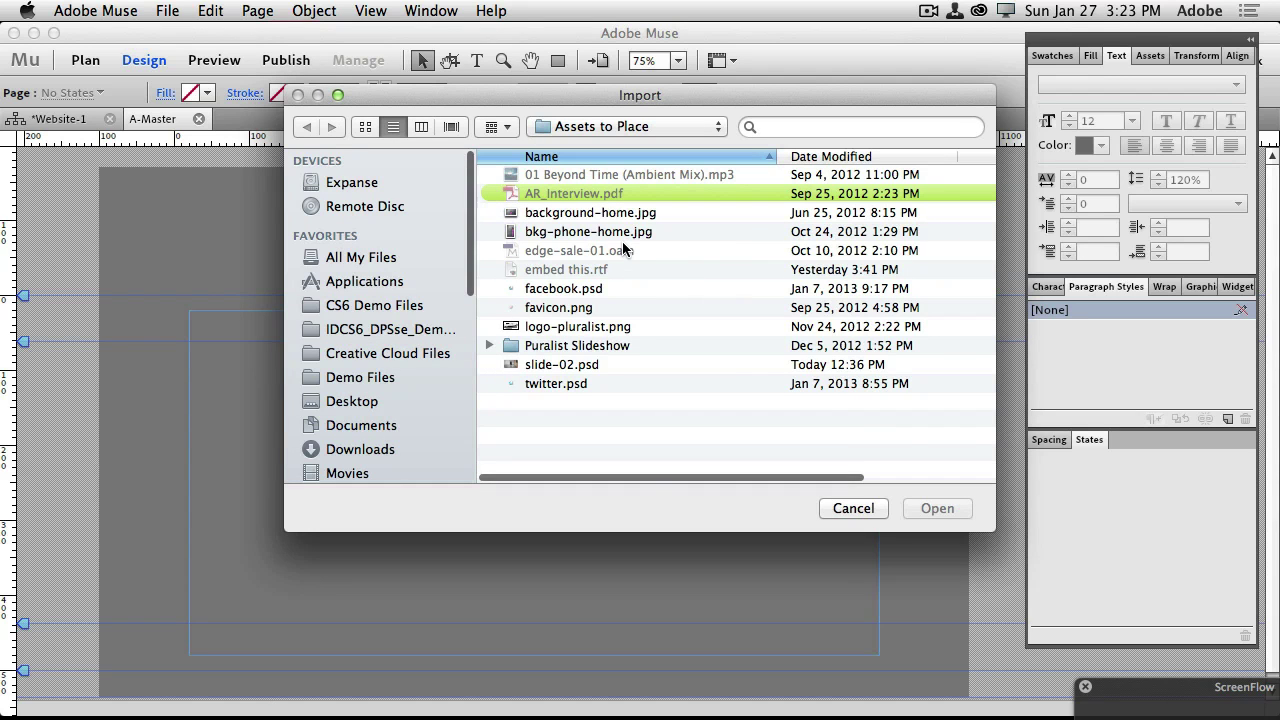
pyautogui.doubleClick(619, 212)
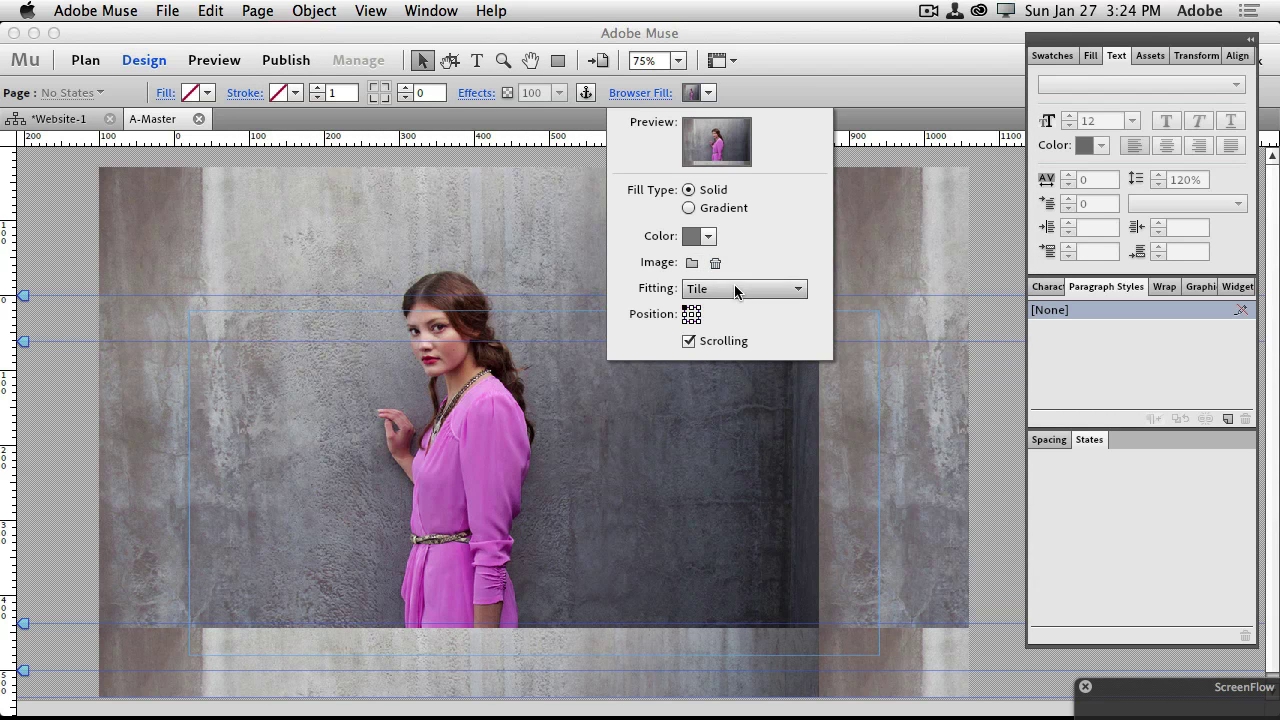
# Set the A-Master browser fill image's fitting to Scale To Fill and its position to centre
pyautogui.click(735, 289)
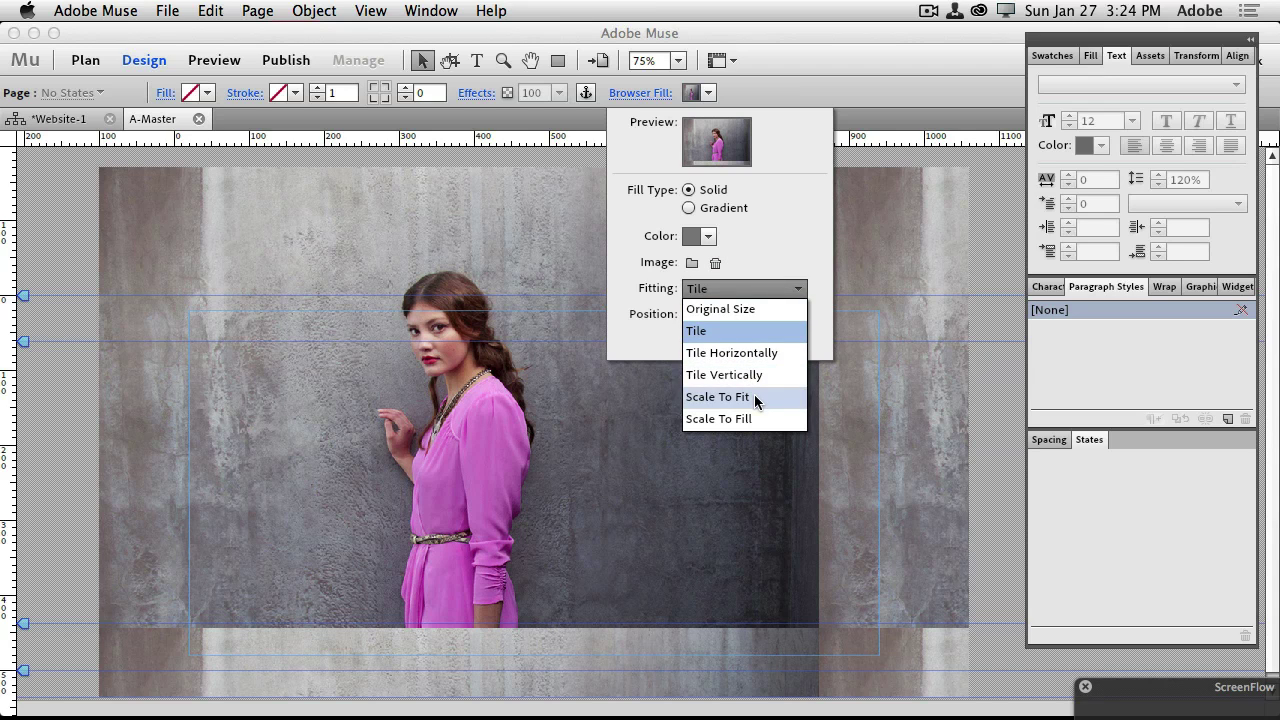
pyautogui.click(755, 420)
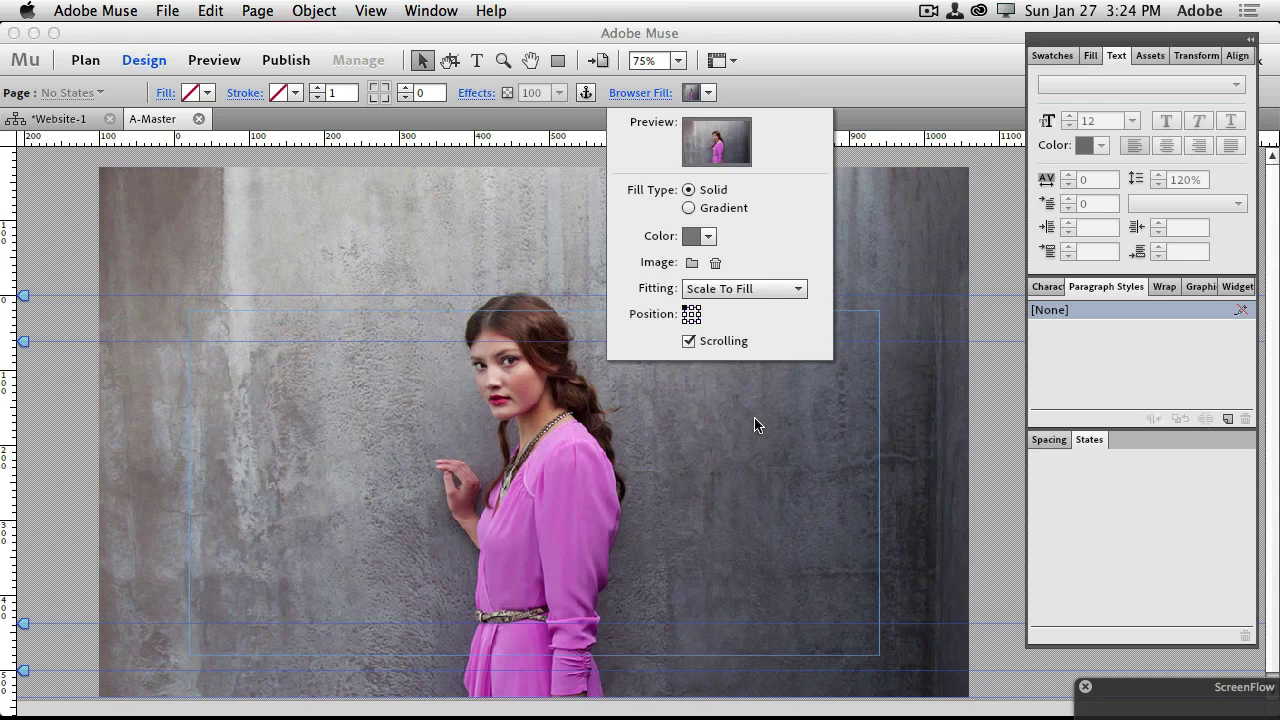
pyautogui.click(691, 315)
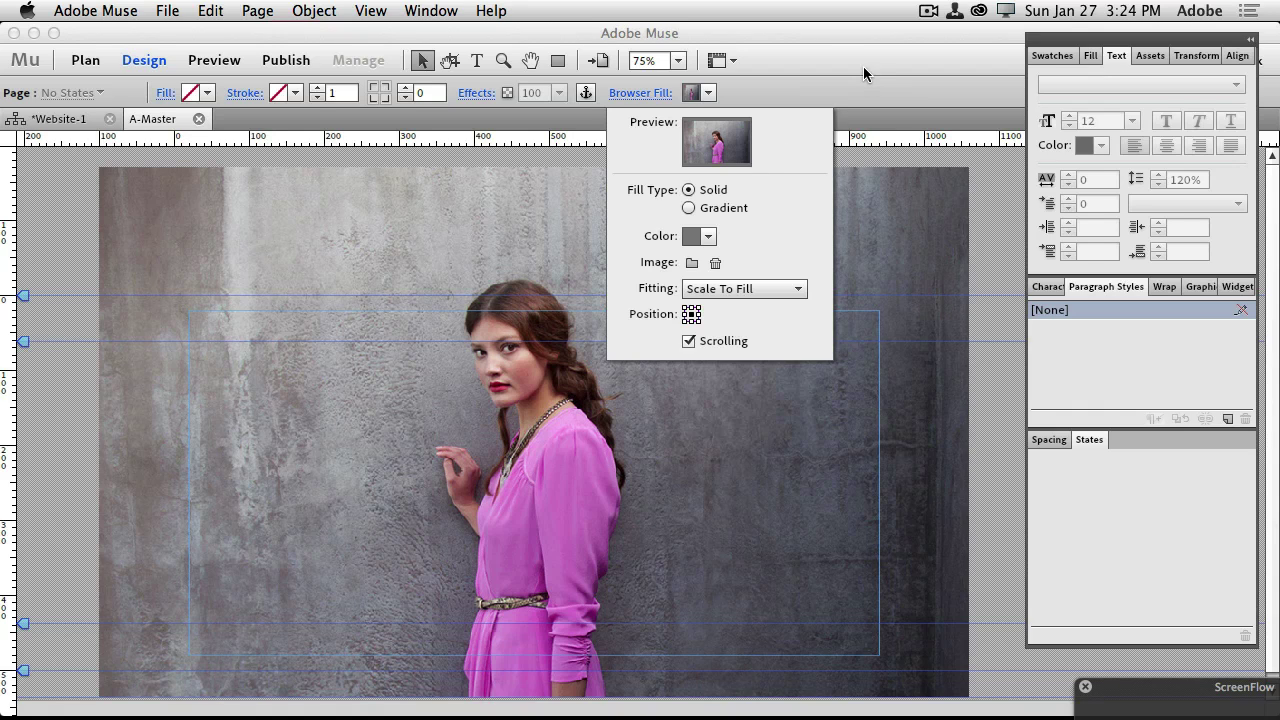
pyautogui.click(824, 102)
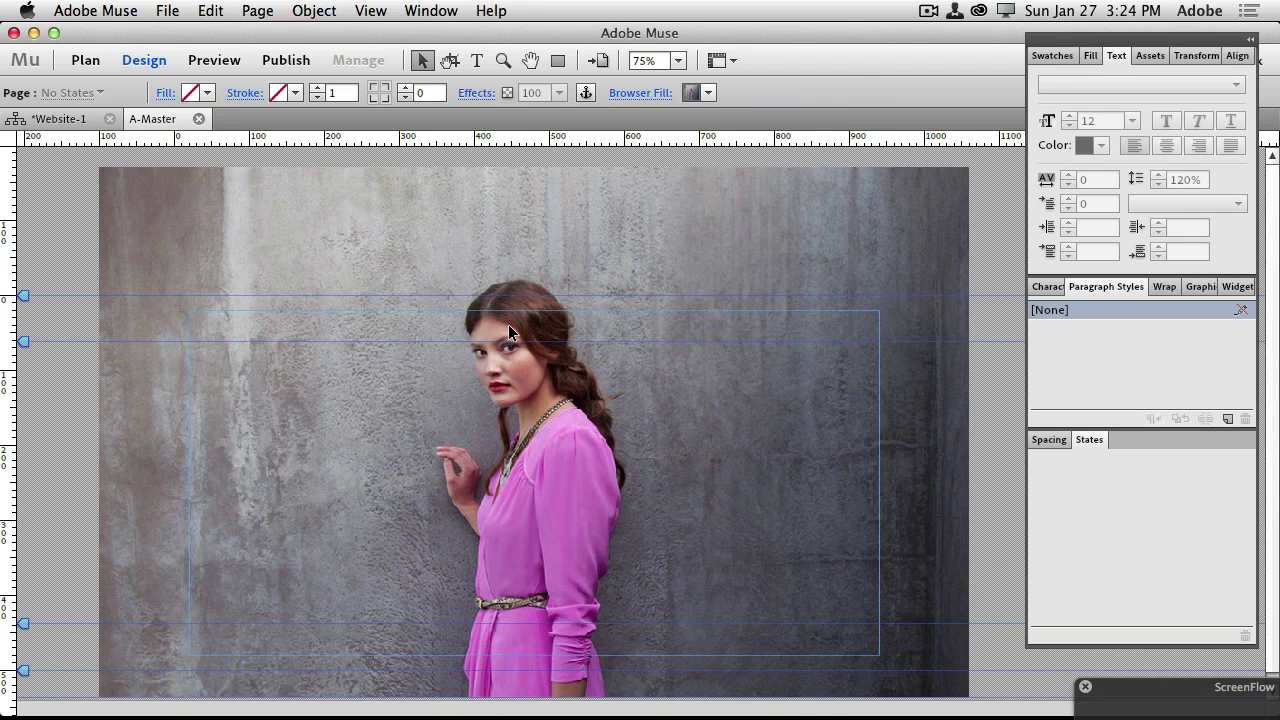
# Place logo-pluralist.png from the Assets to Place folder above the page area on A-Master, aligned with the left margin
pyautogui.click(167, 10)
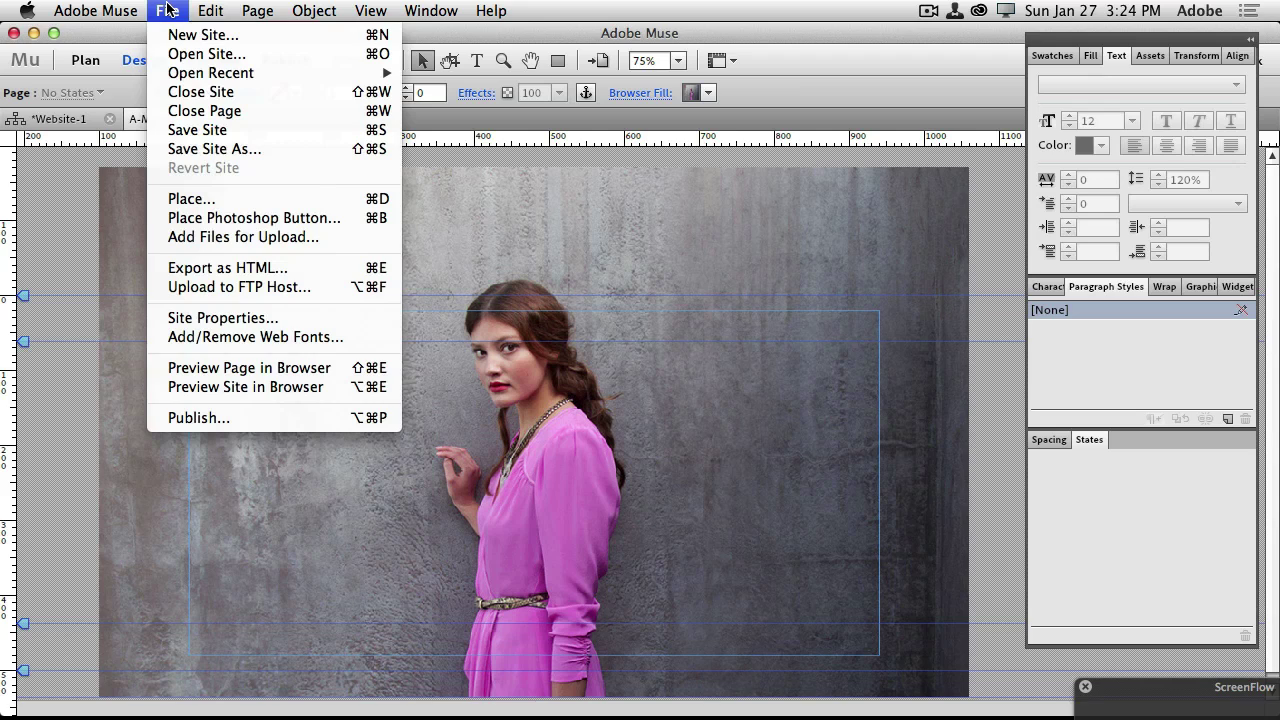
pyautogui.click(167, 10)
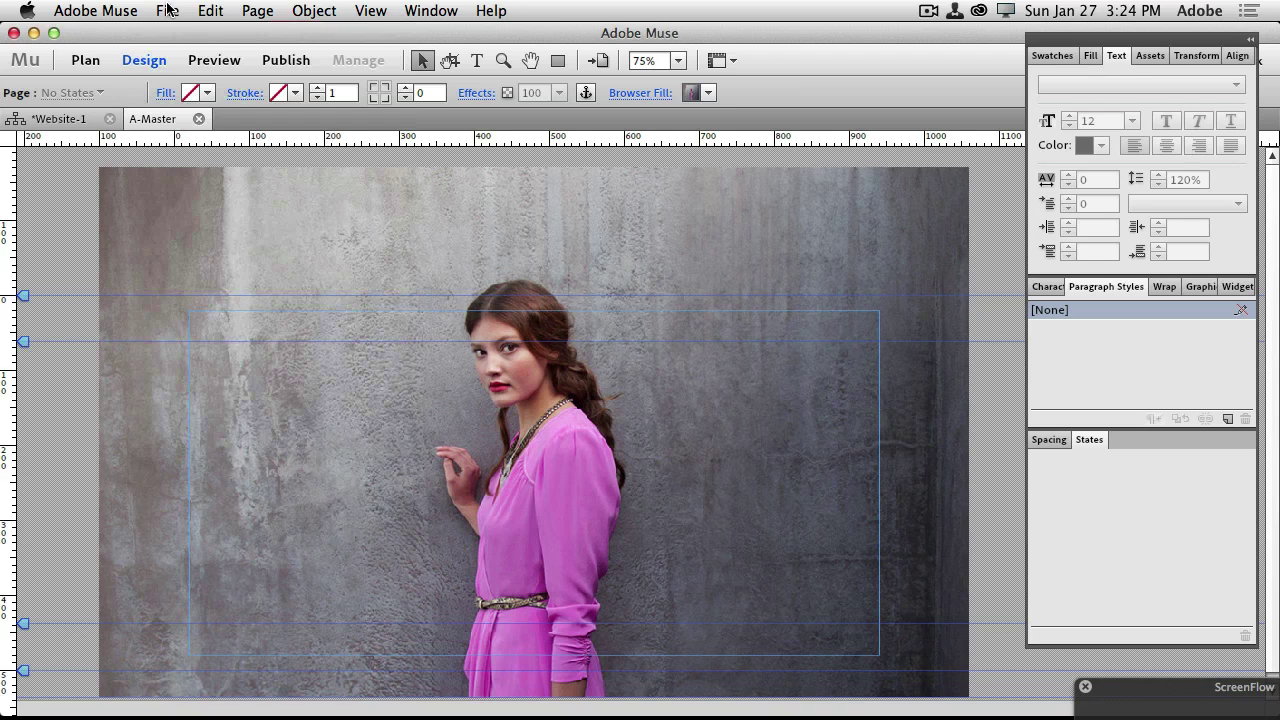
pyautogui.click(167, 10)
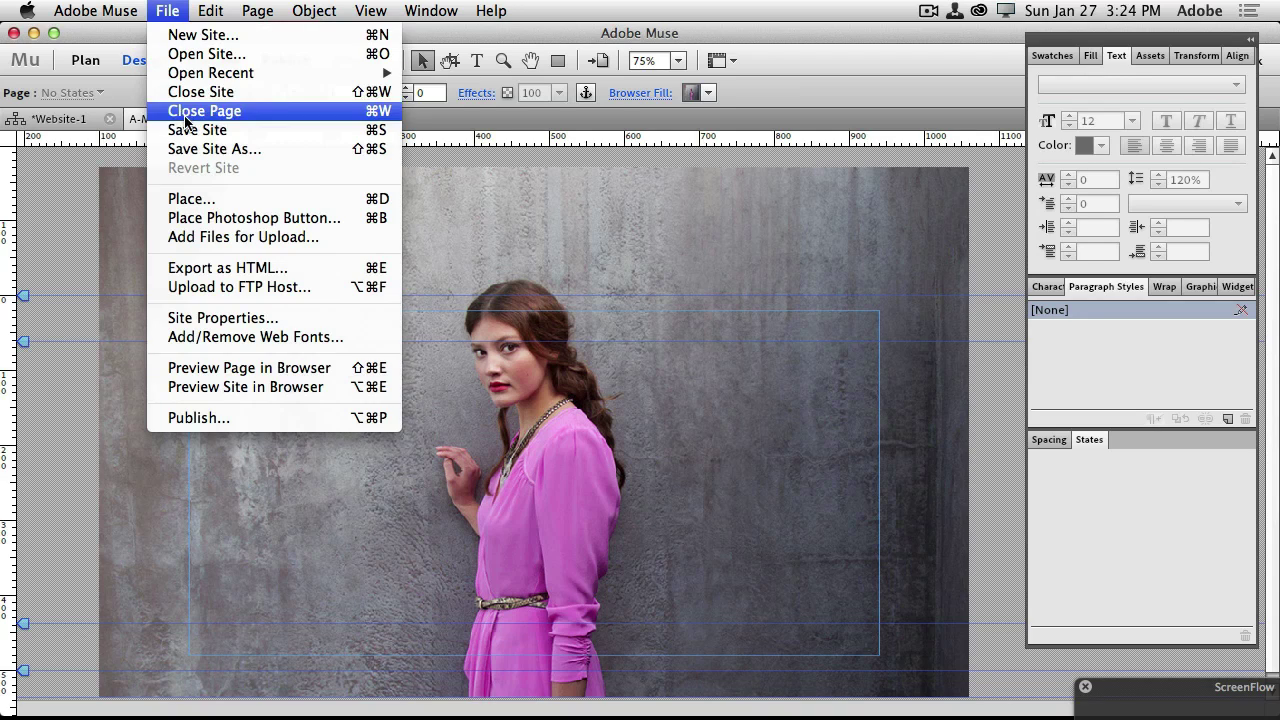
pyautogui.click(210, 198)
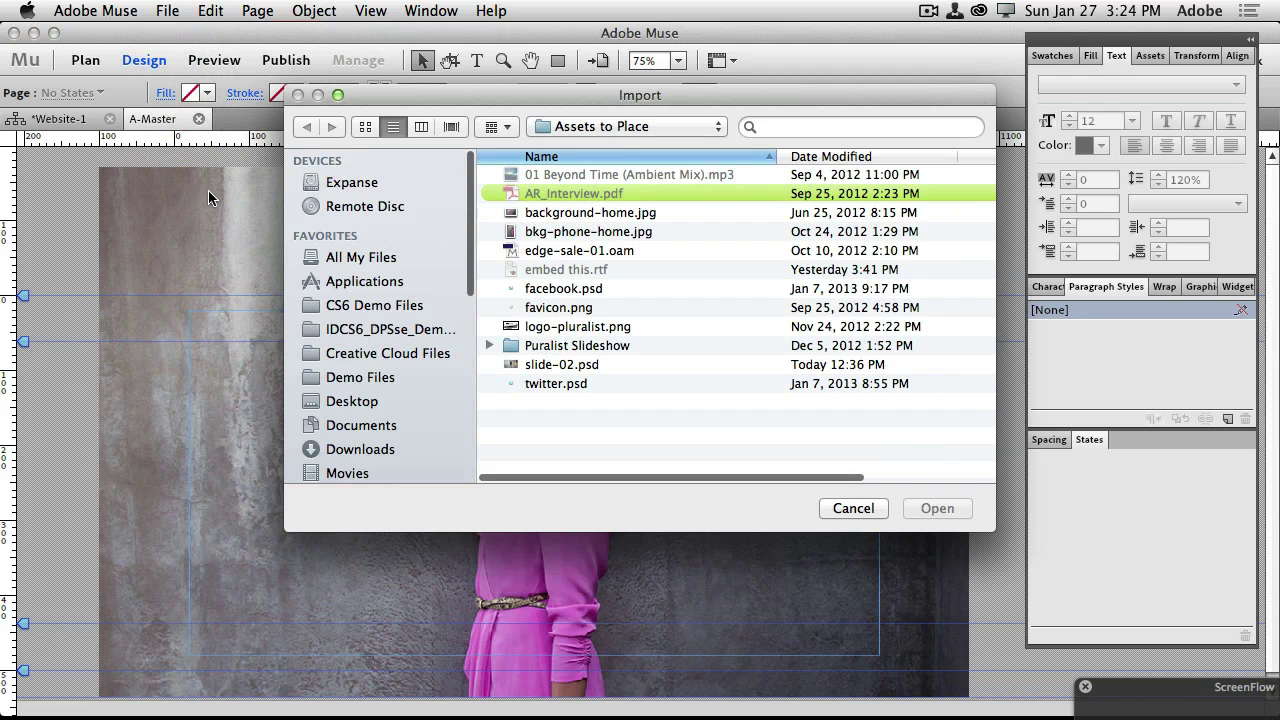
pyautogui.click(606, 328)
pyautogui.click(926, 508)
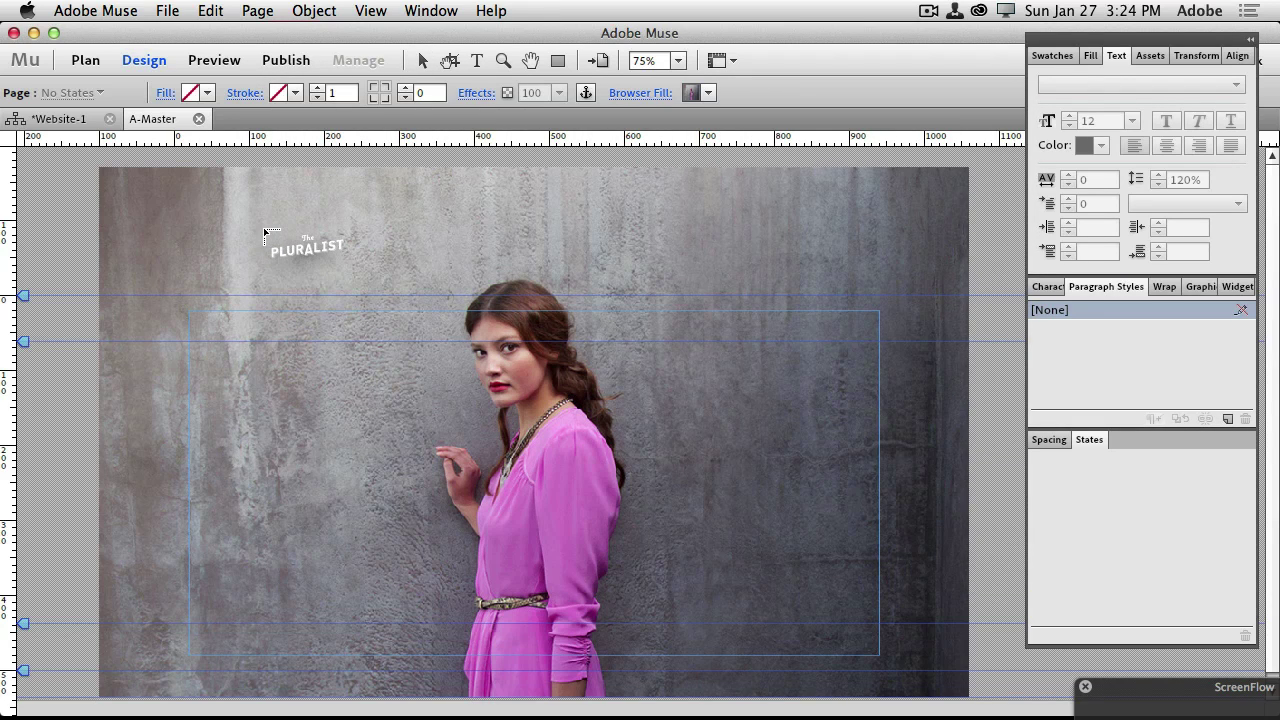
pyautogui.click(205, 191)
pyautogui.moveTo(326, 244)
pyautogui.mouseDown()
pyautogui.moveTo(306, 234)
pyautogui.moveTo(328, 240)
pyautogui.moveTo(318, 237)
pyautogui.mouseUp()
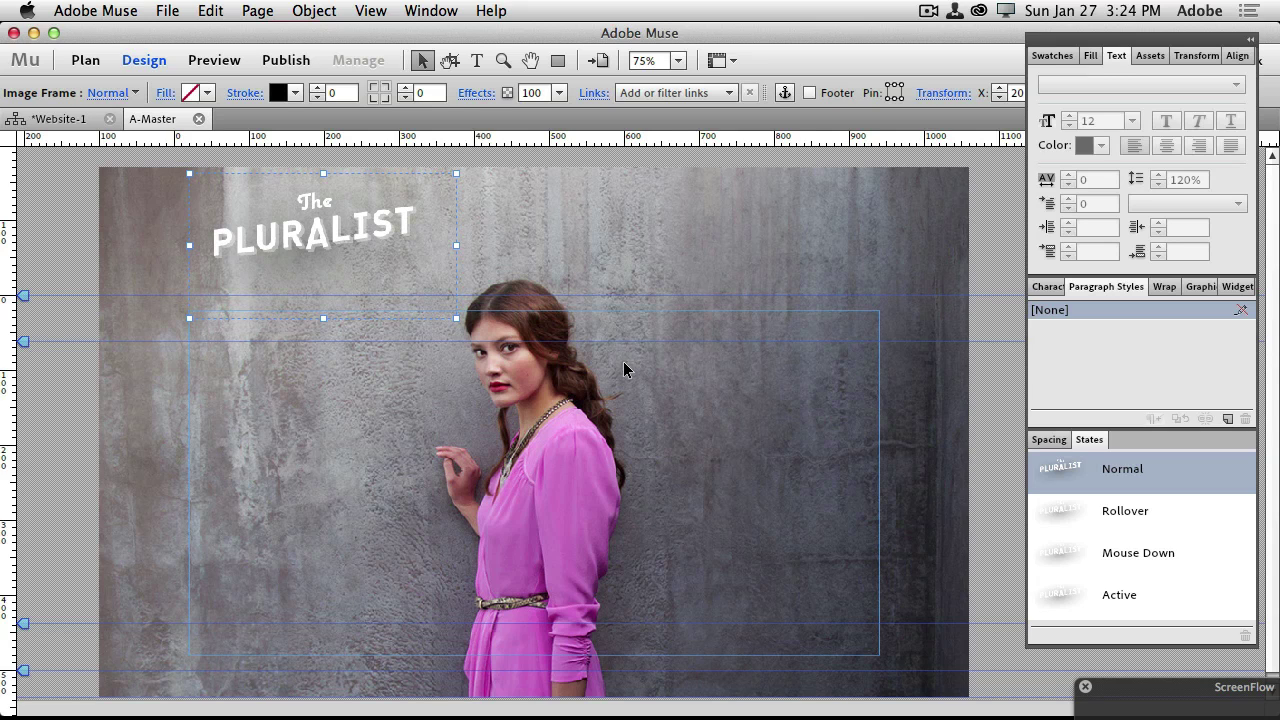
# Close A-Master to view the page thumbnails in the site plan, and reopen A-Master
pyautogui.click(199, 119)
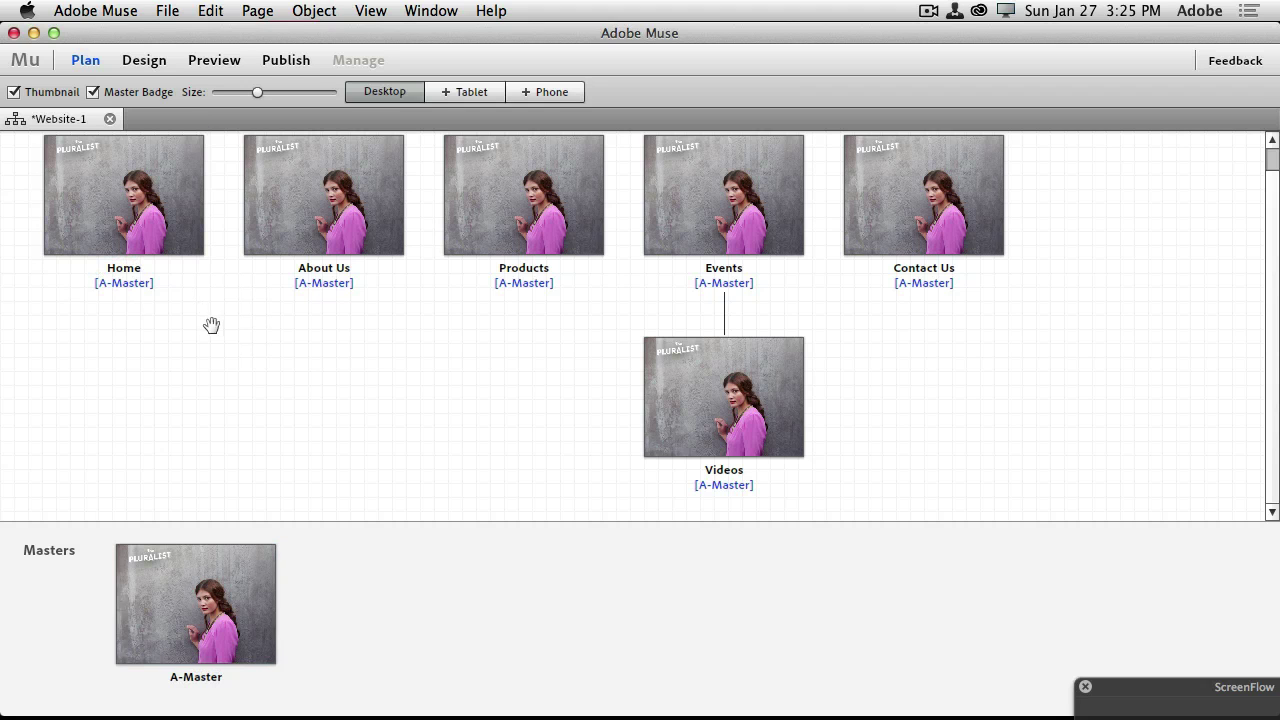
pyautogui.doubleClick(193, 583)
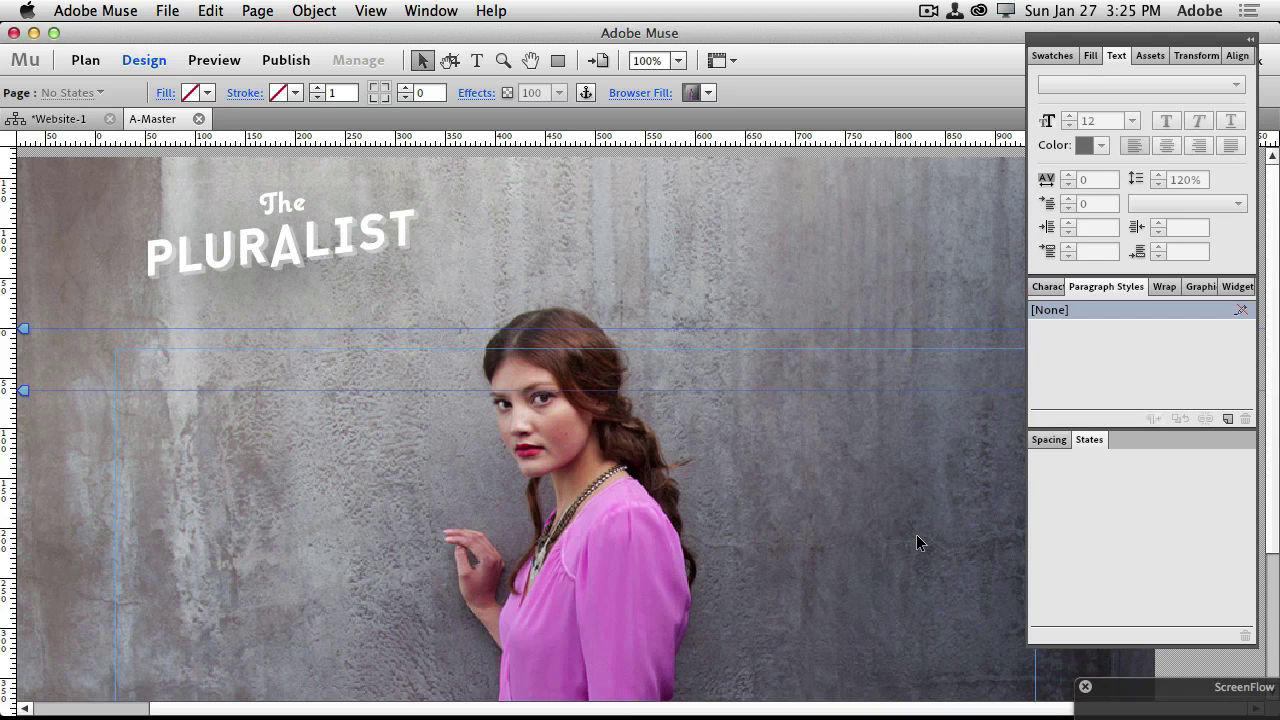
# Try a horizontal menu widget opposite the logo on A-Master, replace it with a vertical one at about X 713, Y -158, and narrow it to 138 px
pyautogui.click(1233, 287)
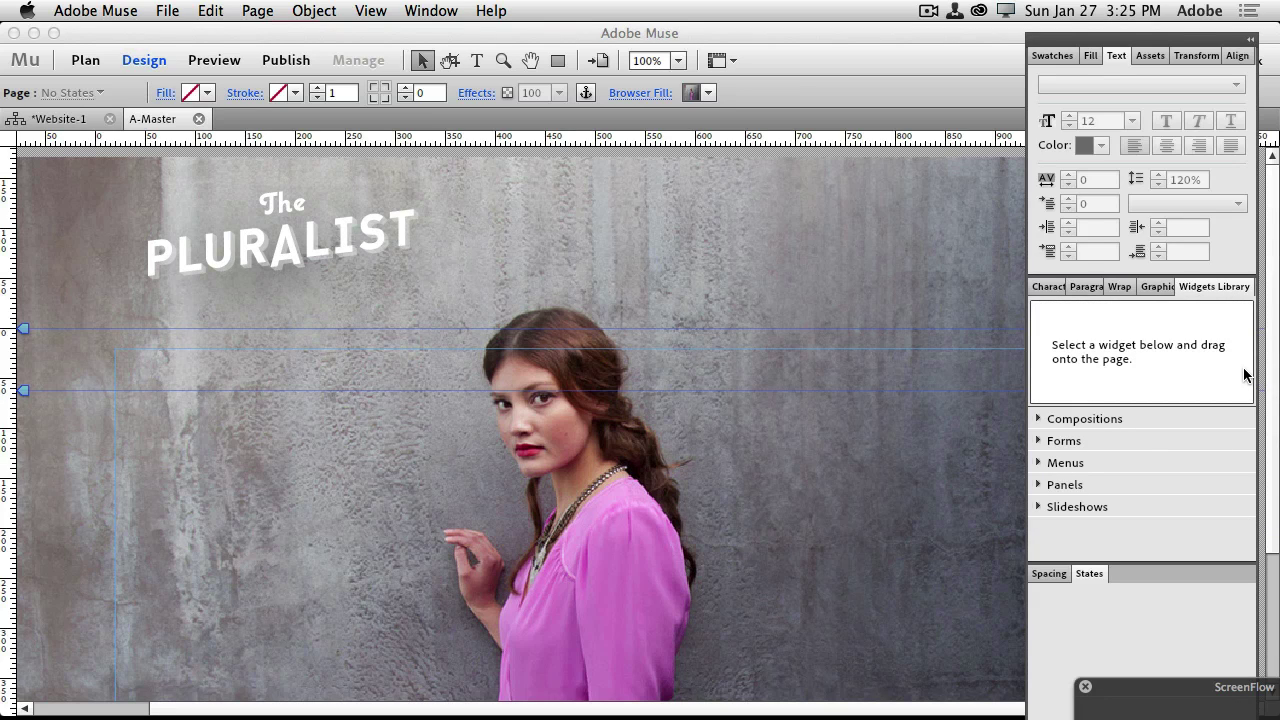
pyautogui.click(1039, 462)
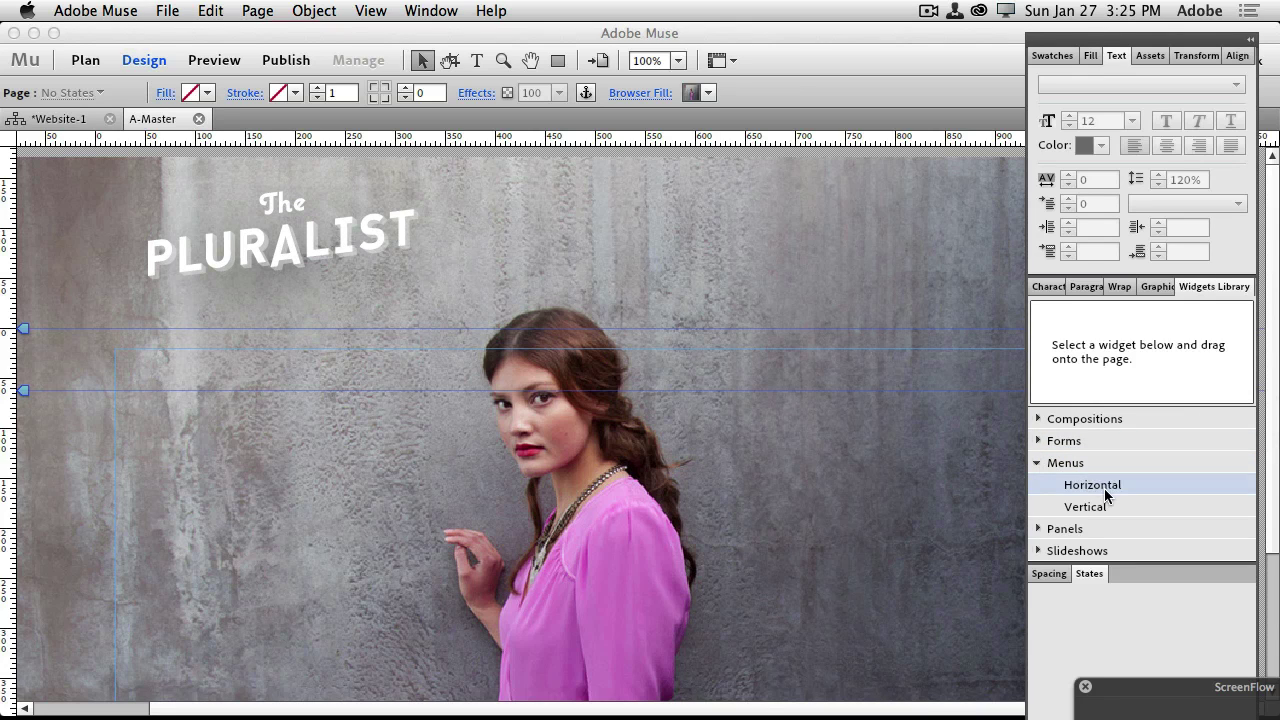
pyautogui.moveTo(1104, 485); pyautogui.dragTo(691, 235)
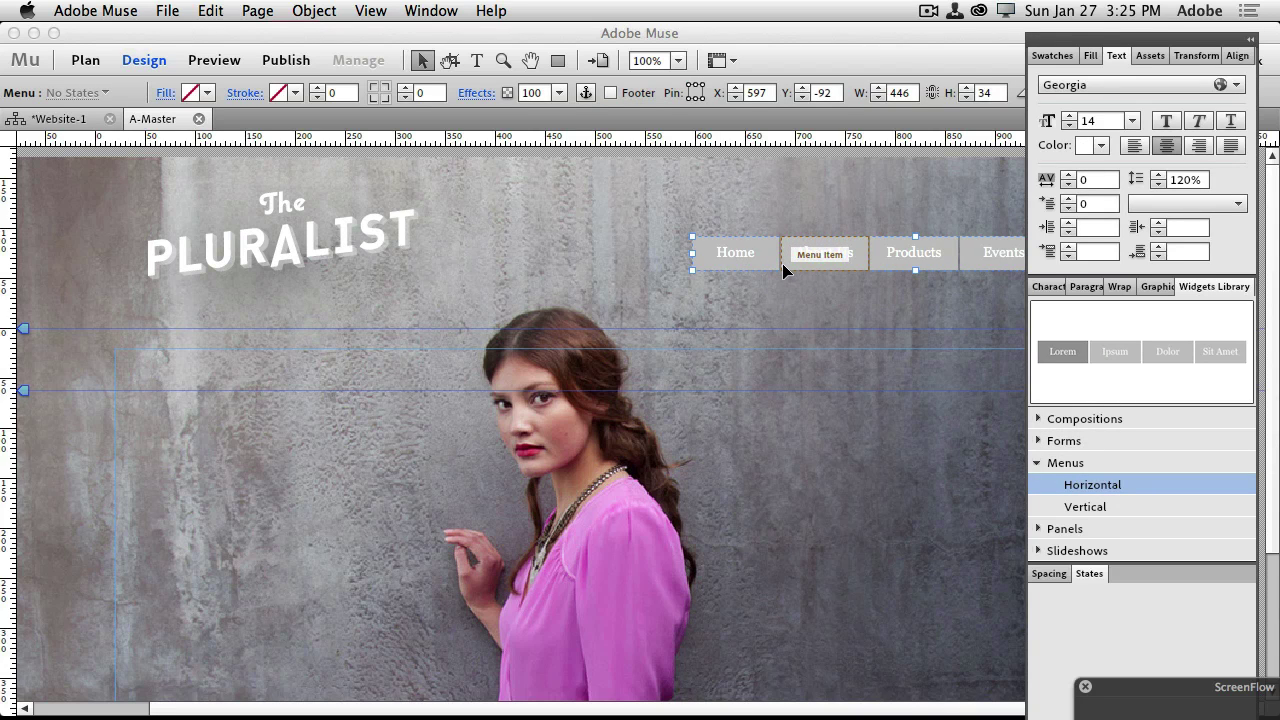
pyautogui.press('super+z')
pyautogui.moveTo(1098, 507); pyautogui.dragTo(801, 250)
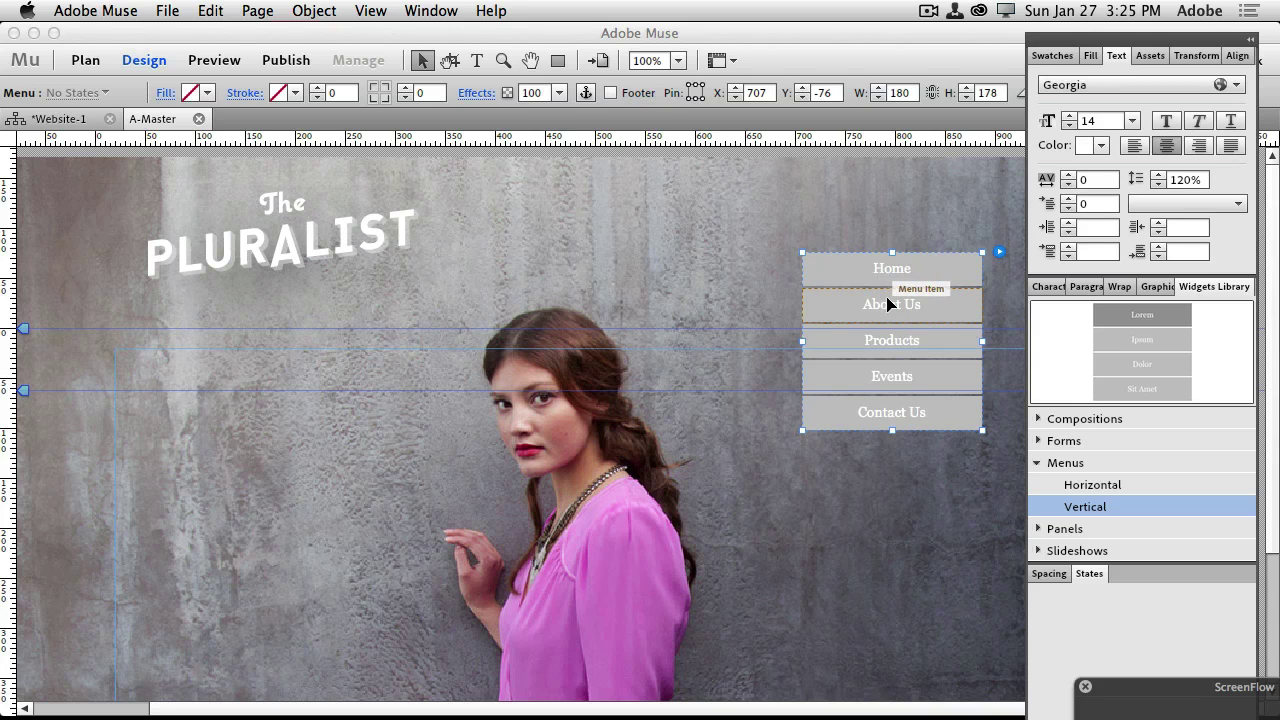
pyautogui.moveTo(917, 297); pyautogui.dragTo(870, 259)
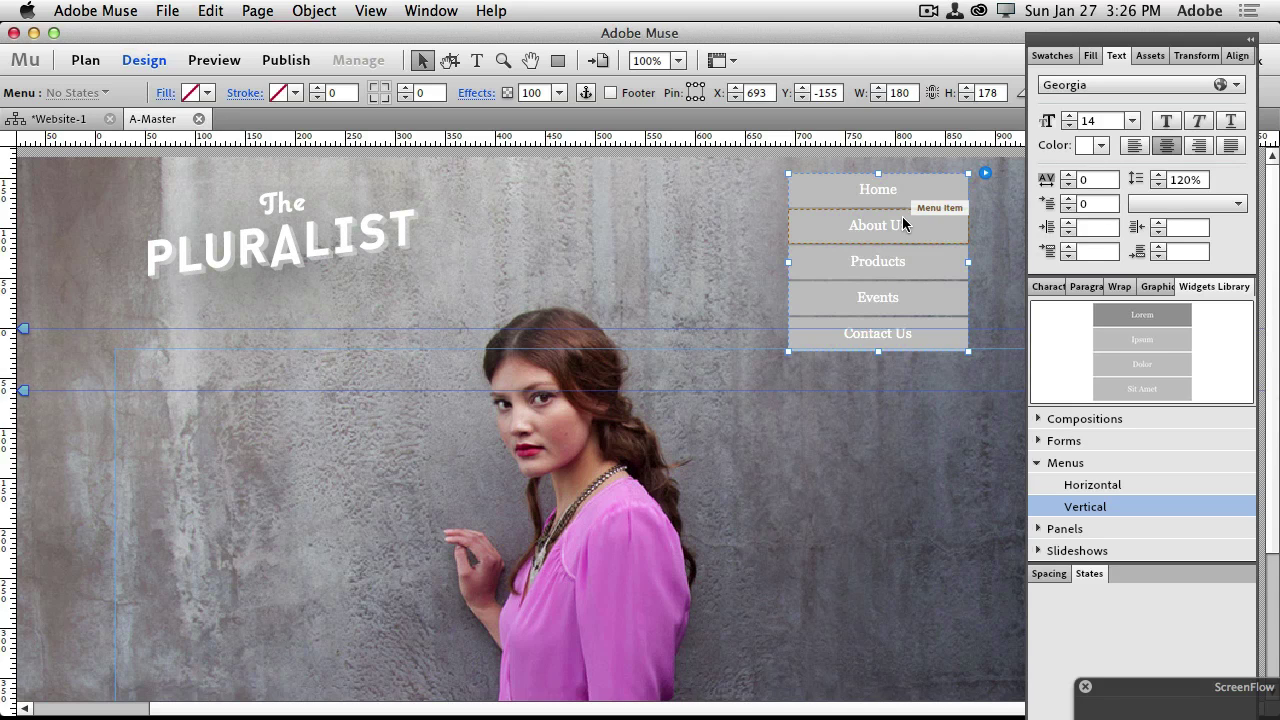
pyautogui.moveTo(968, 261); pyautogui.dragTo(924, 232)
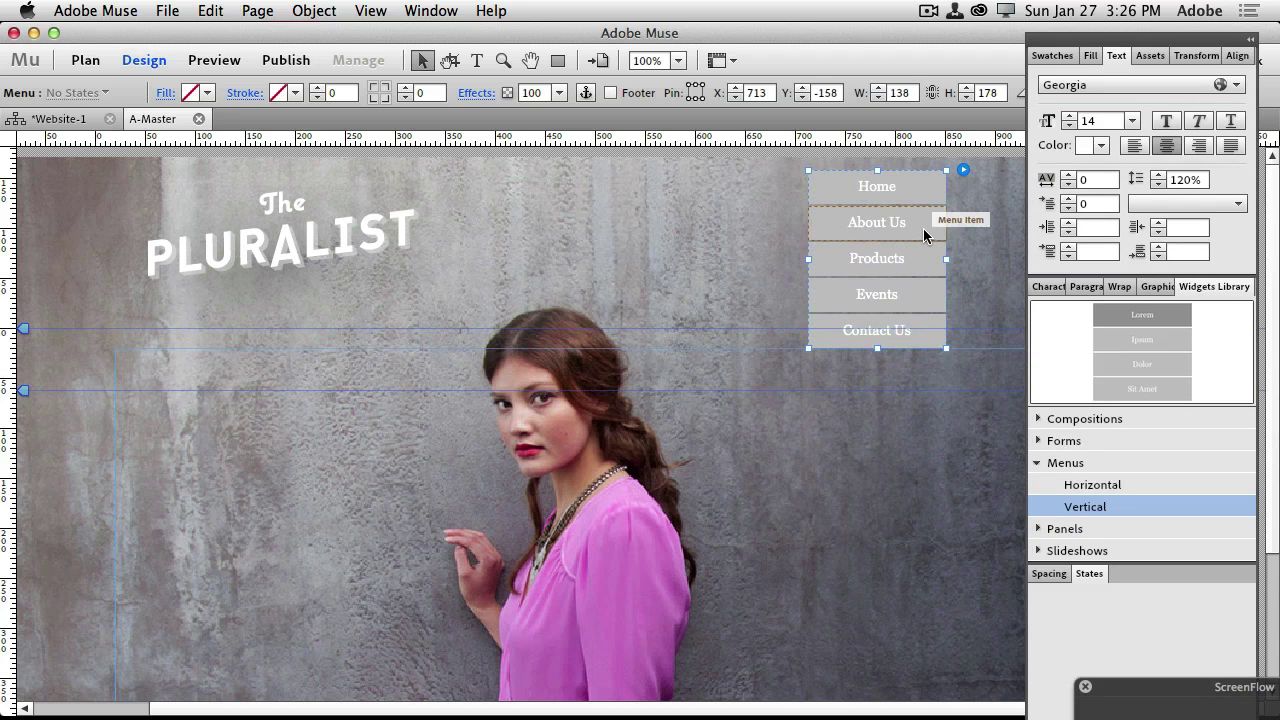
# Format the vertical menu's labels in Arial at size 12, trying left alignment before restoring centred text
pyautogui.click(886, 192)
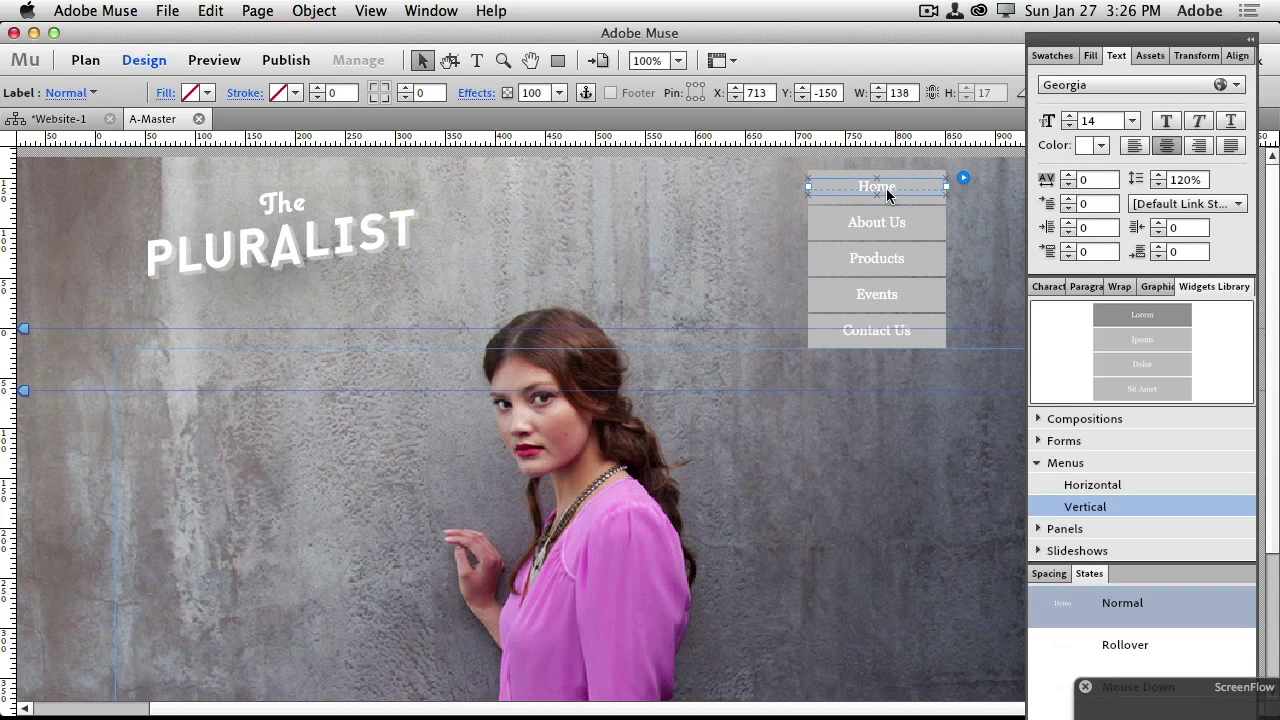
pyautogui.click(886, 192)
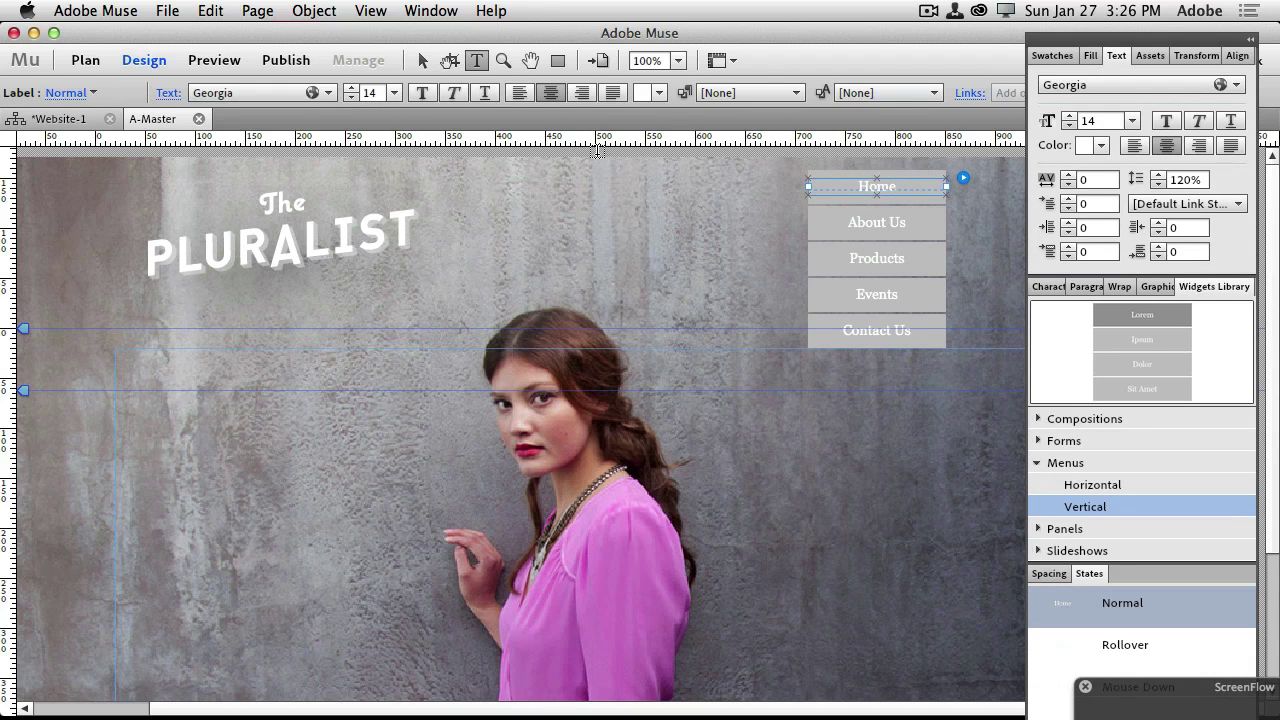
pyautogui.click(276, 93)
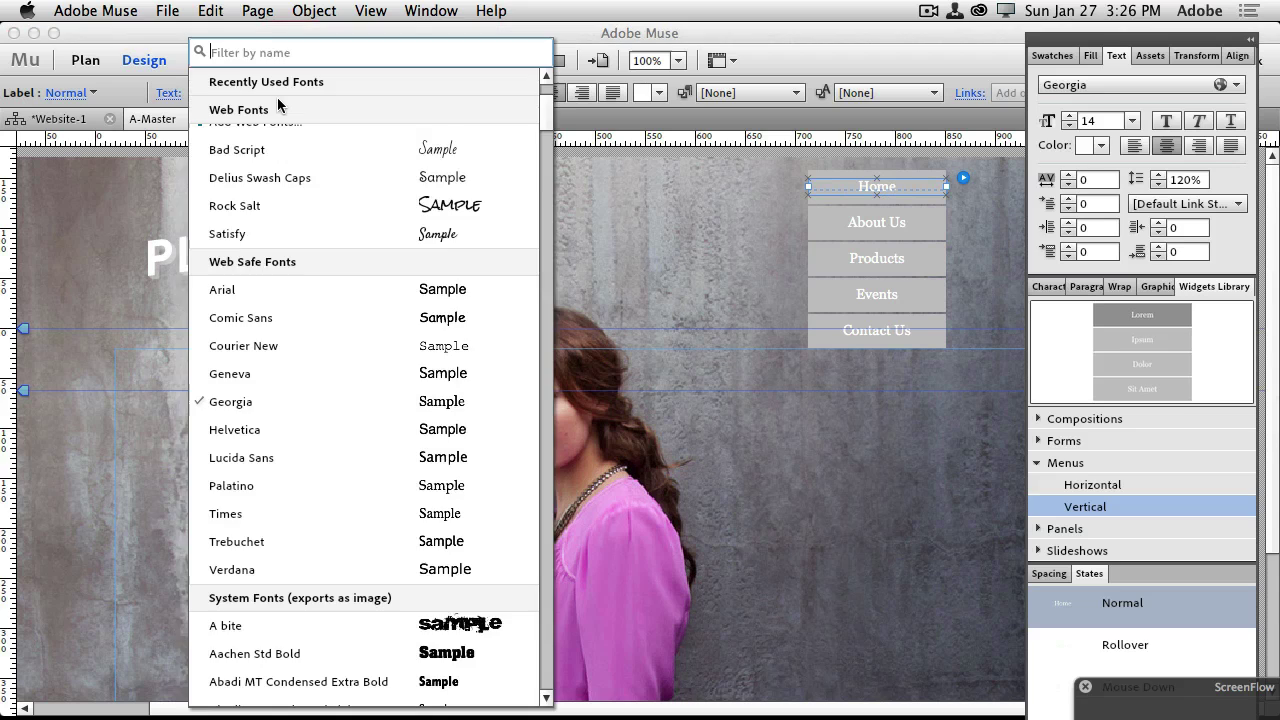
pyautogui.click(286, 292)
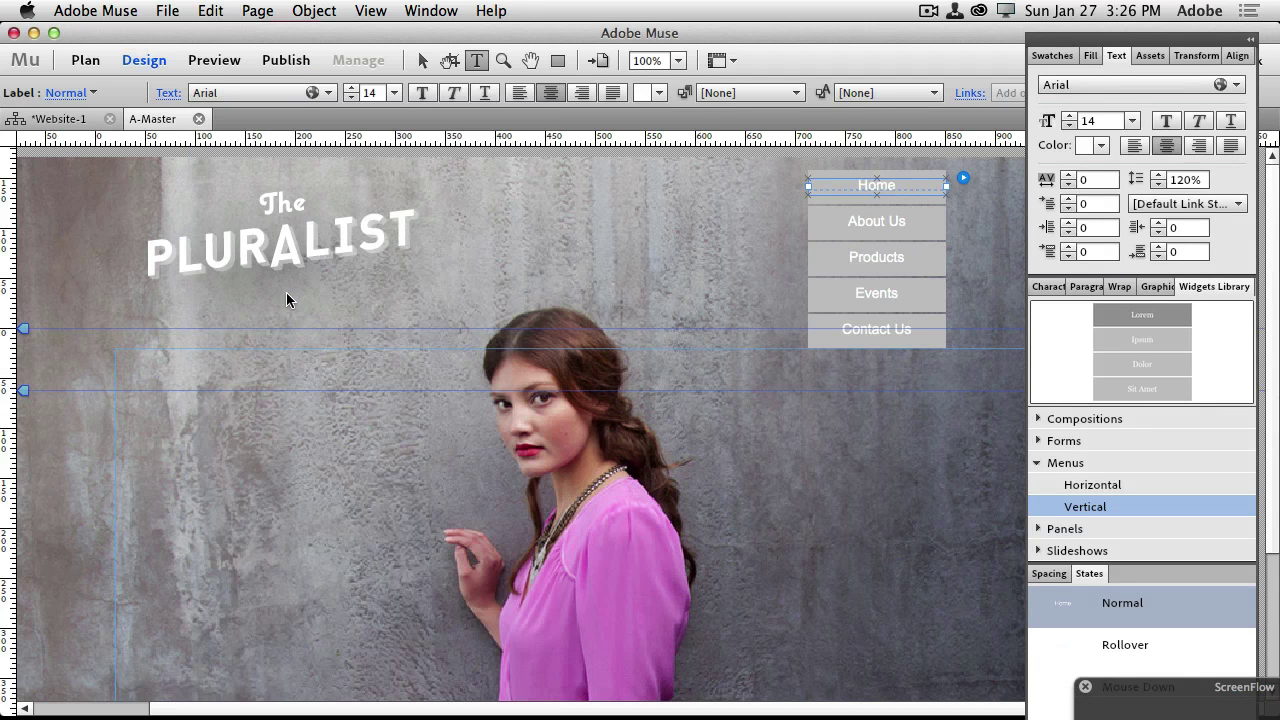
pyautogui.click(394, 92)
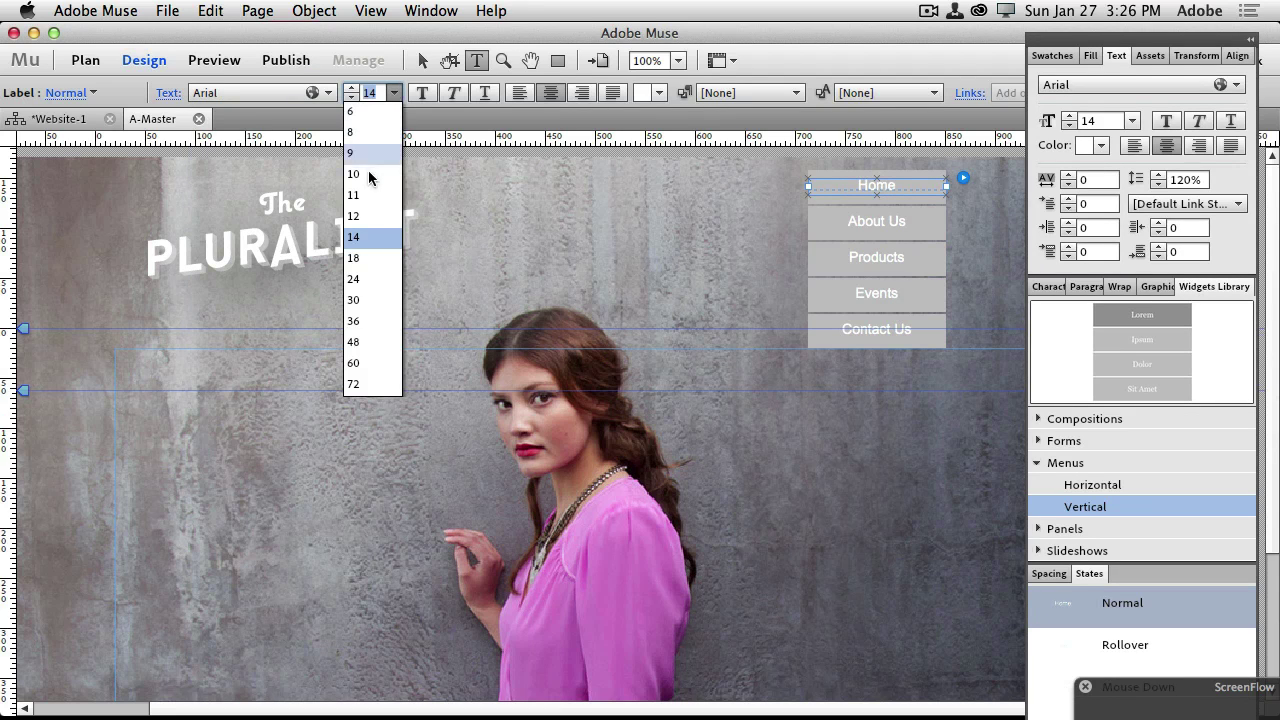
pyautogui.click(370, 217)
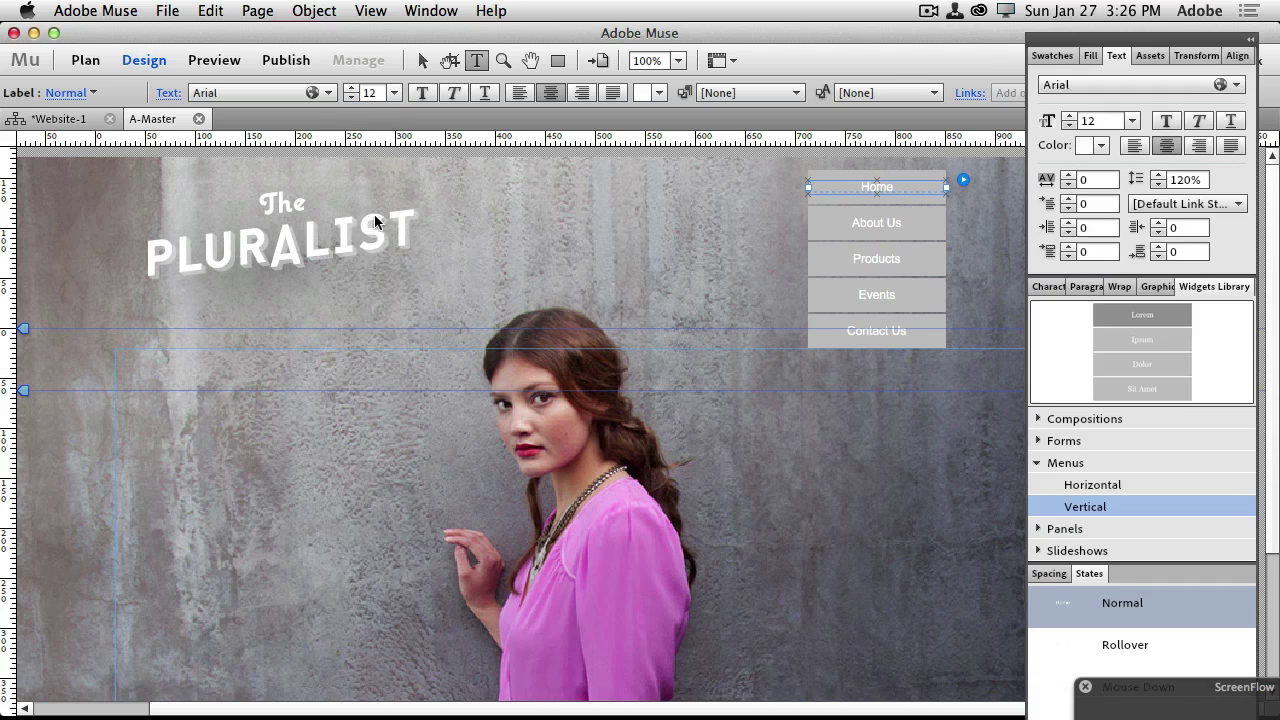
pyautogui.click(519, 93)
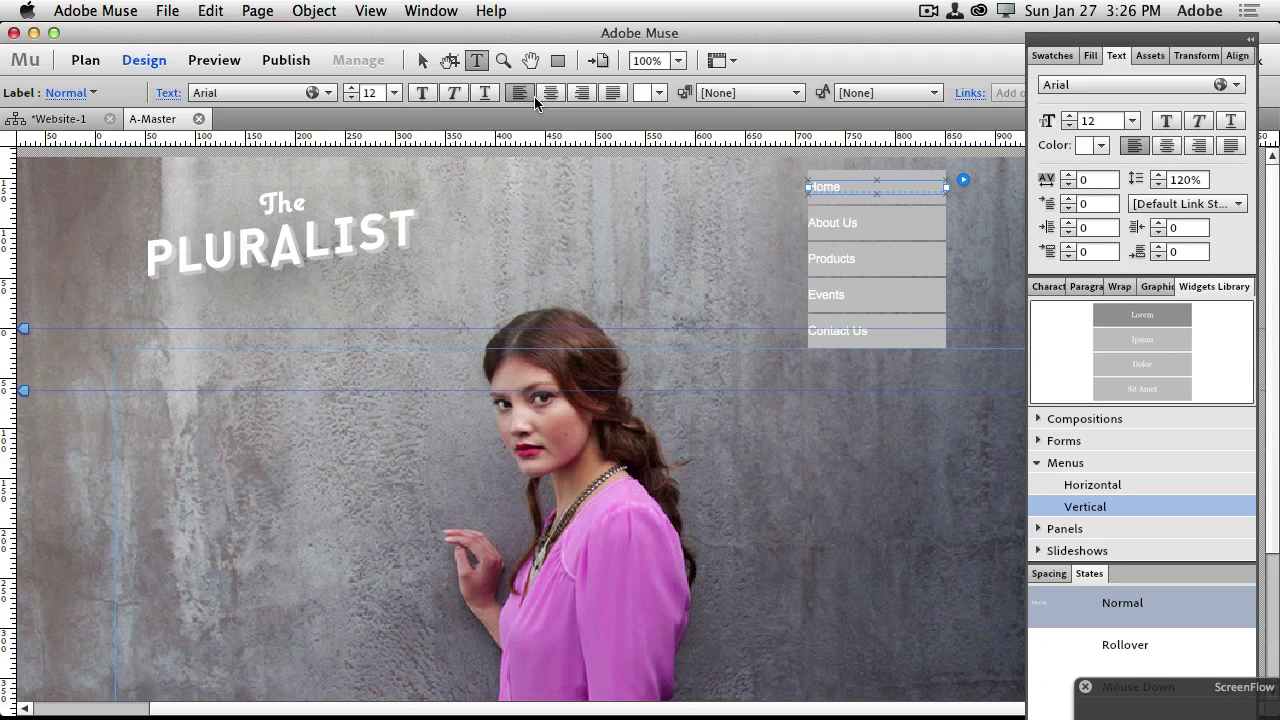
pyautogui.click(550, 92)
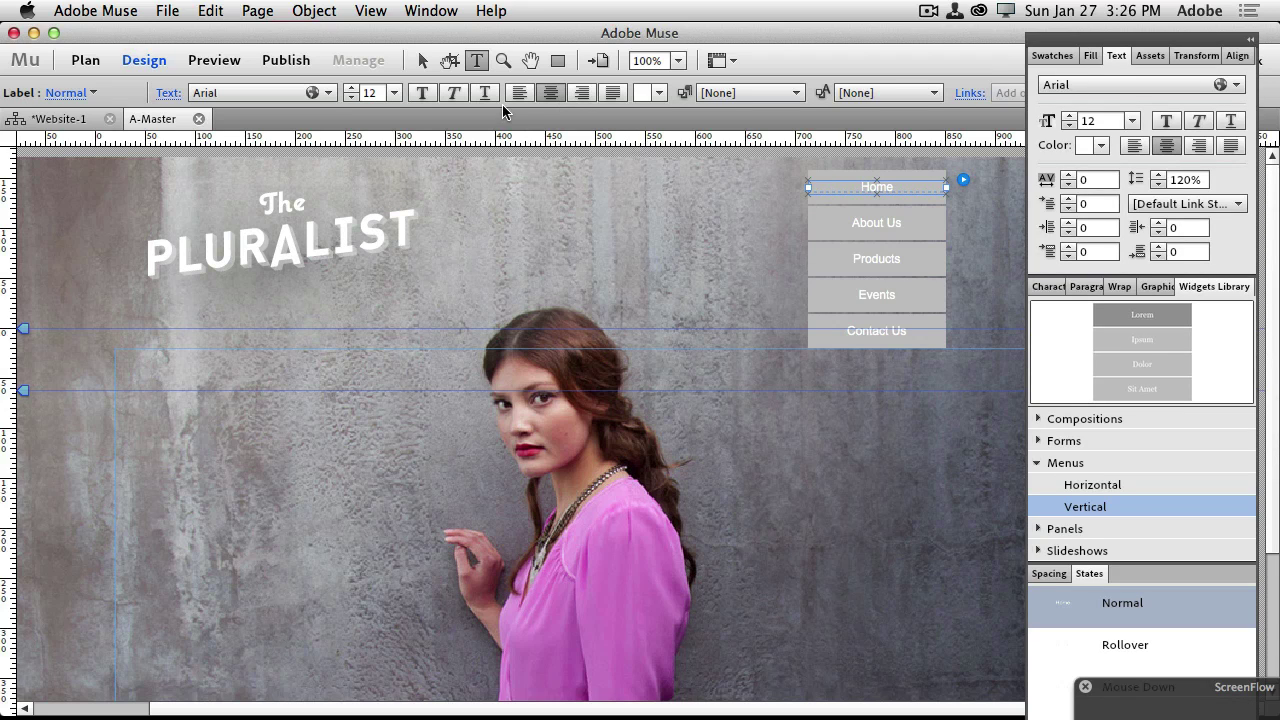
pyautogui.click(424, 93)
pyautogui.click(422, 61)
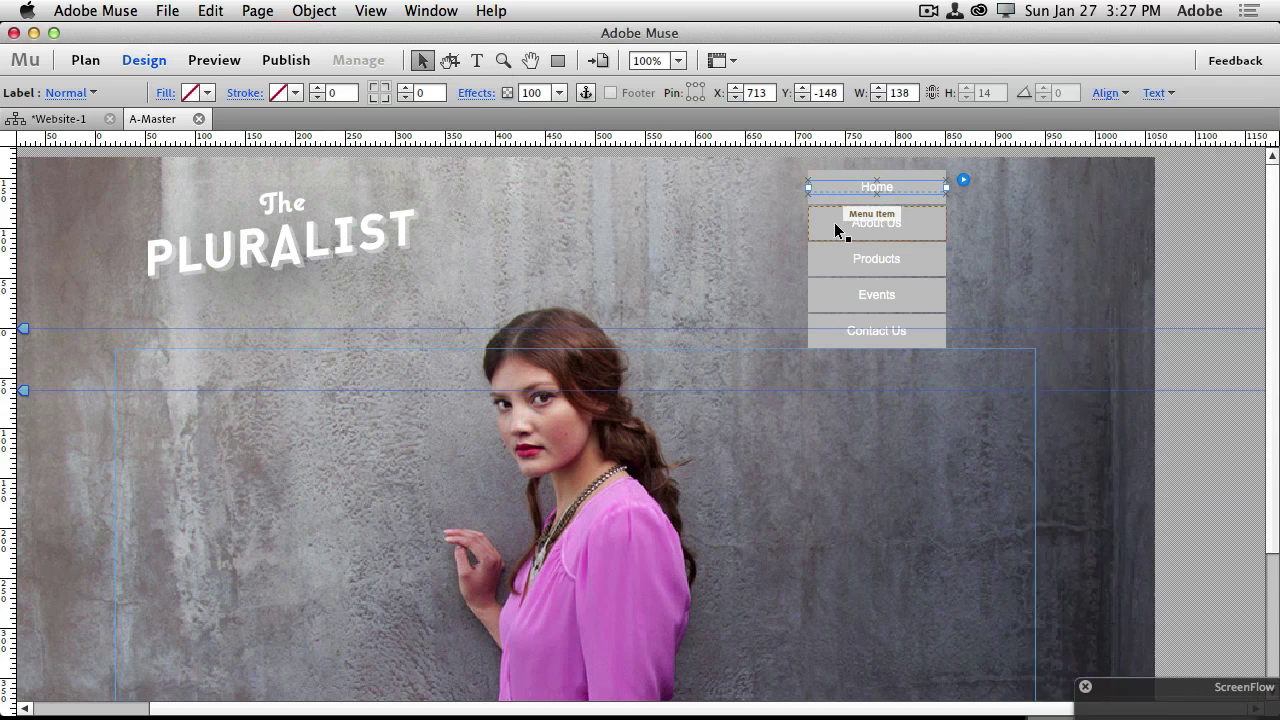
# Fill the menu items' Normal state with the muted taupe A9A29A after trying other beige and brown shades, and hide the panels
pyautogui.click(834, 182)
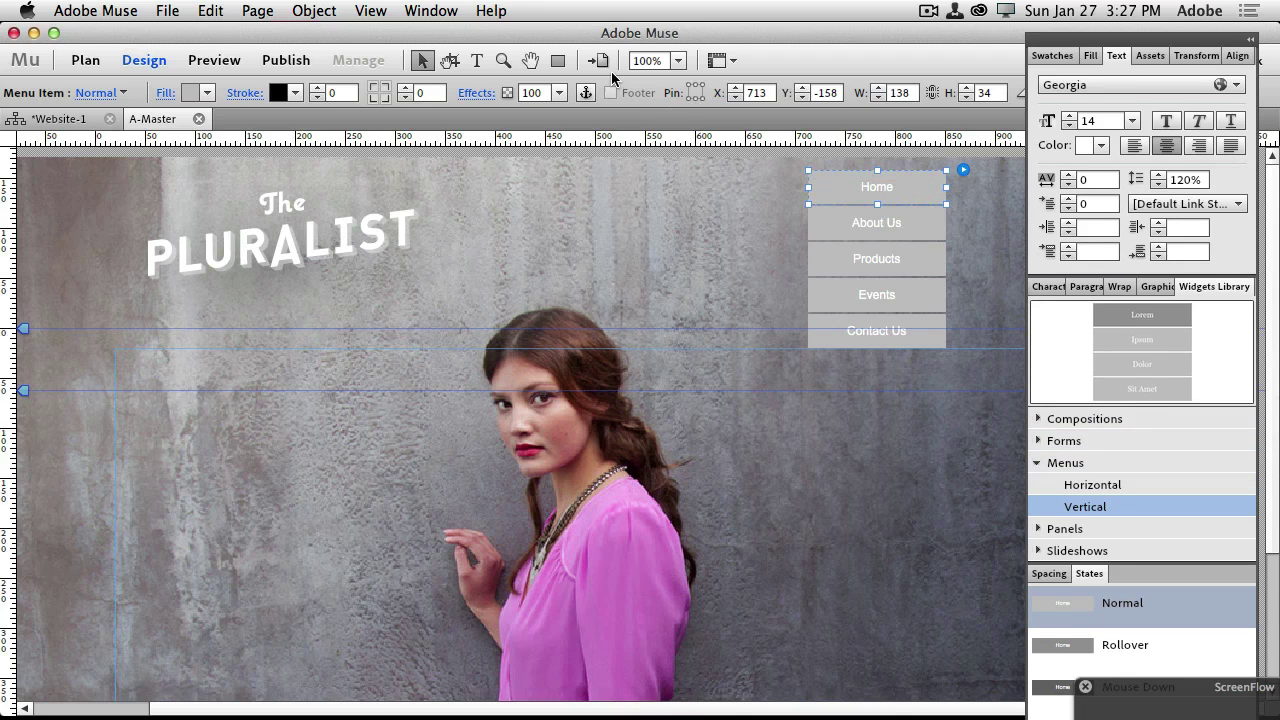
pyautogui.click(207, 92)
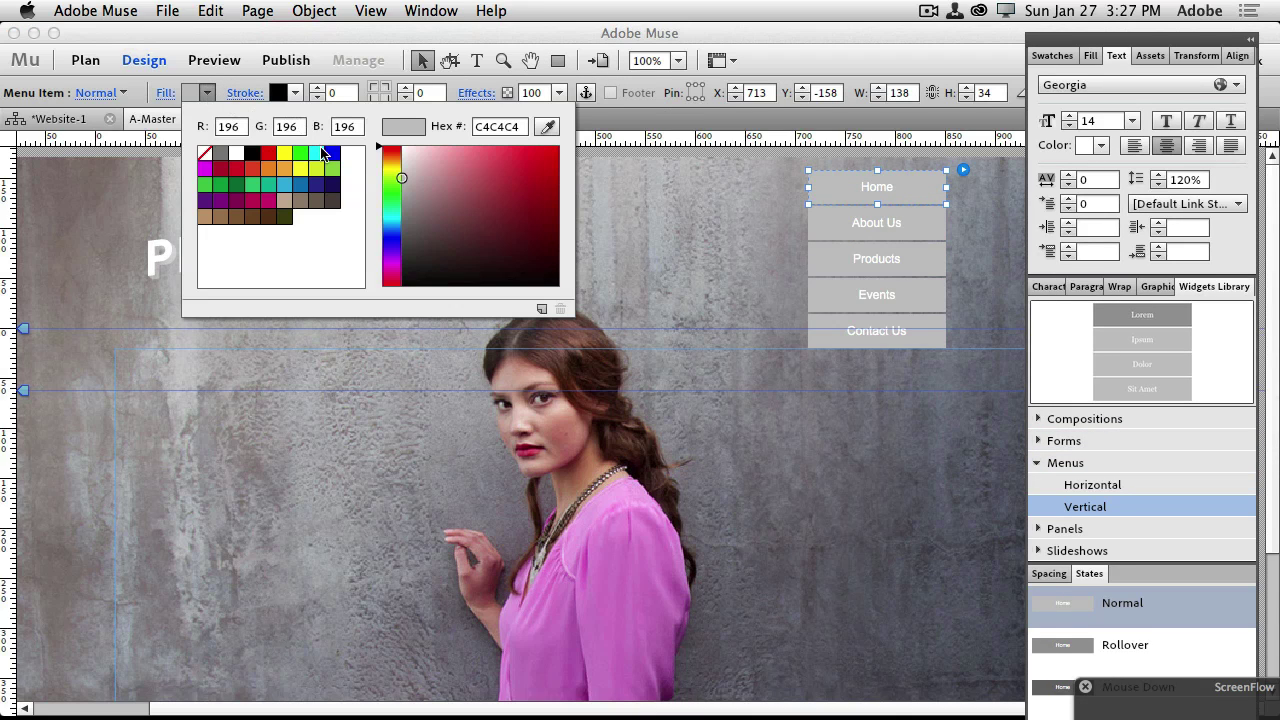
pyautogui.click(284, 200)
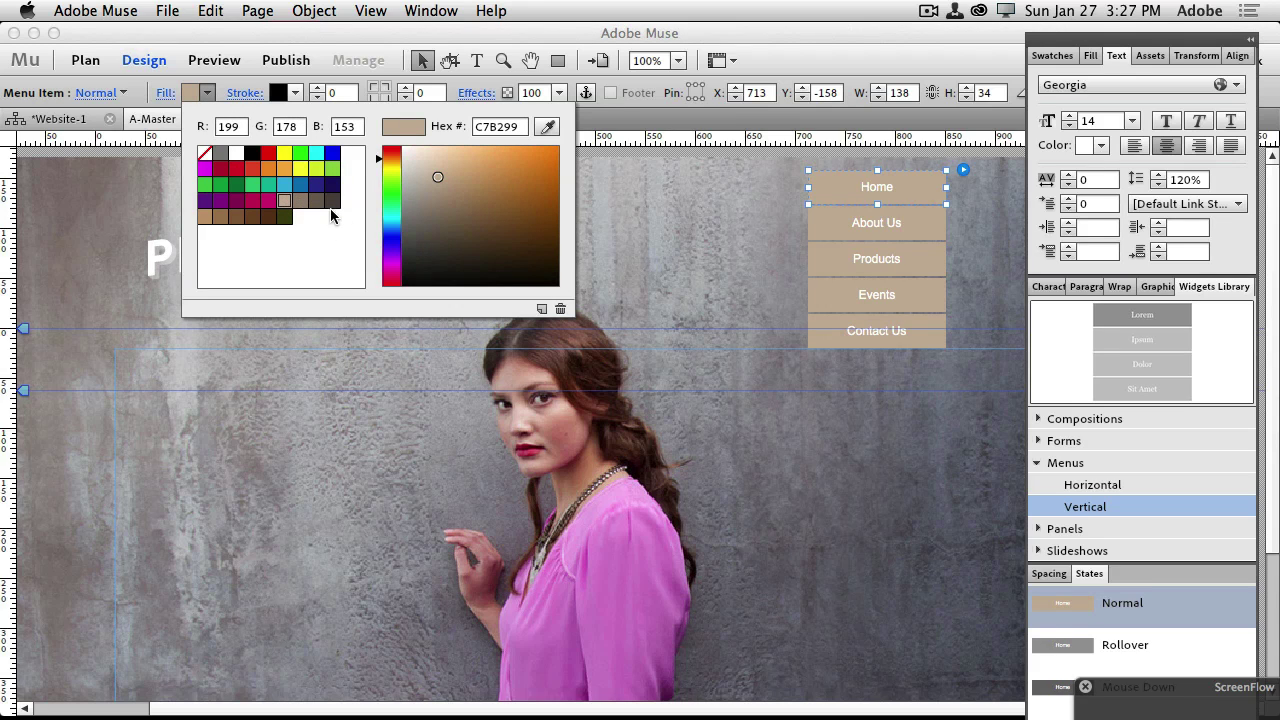
pyautogui.click(435, 158)
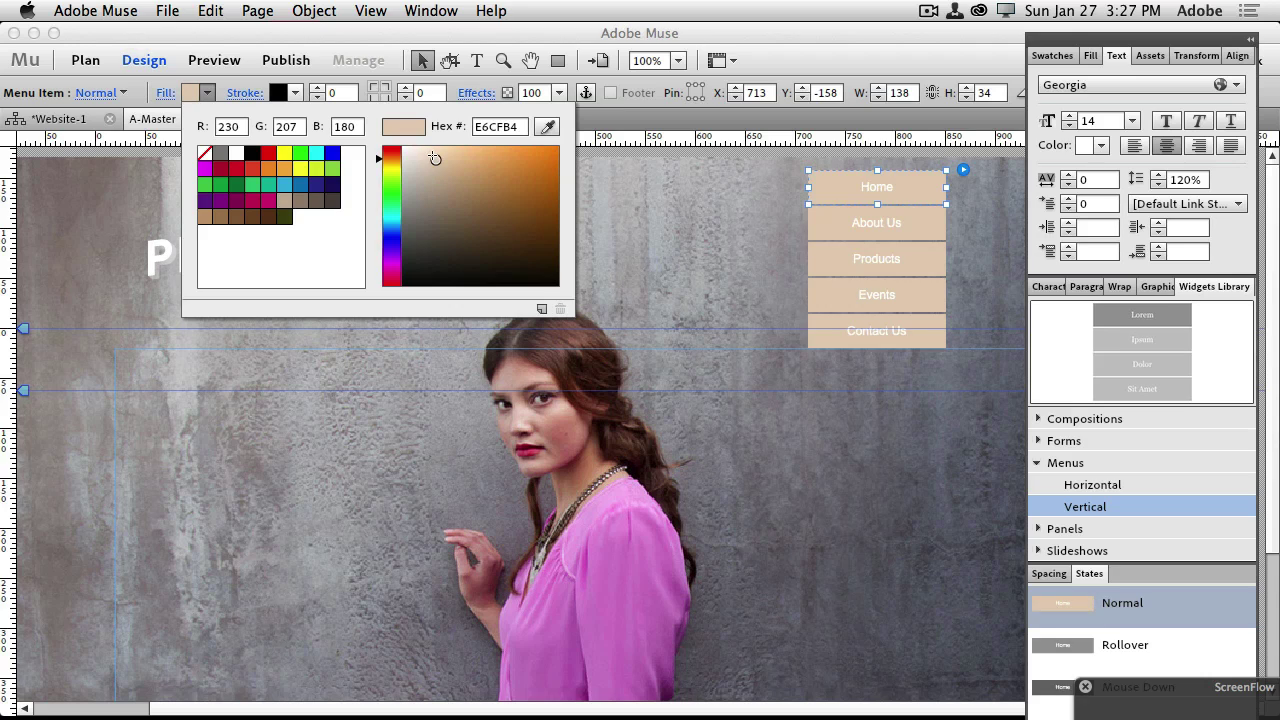
pyautogui.moveTo(426, 160); pyautogui.dragTo(422, 189)
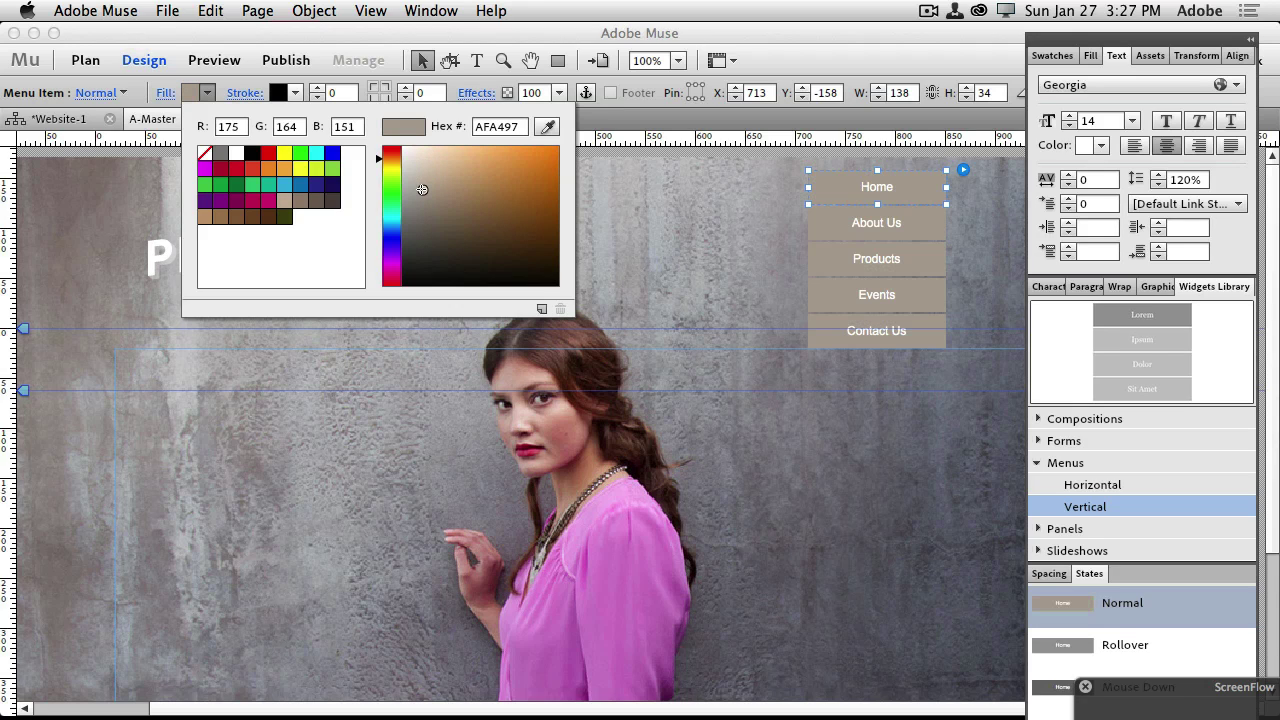
pyautogui.click(419, 207)
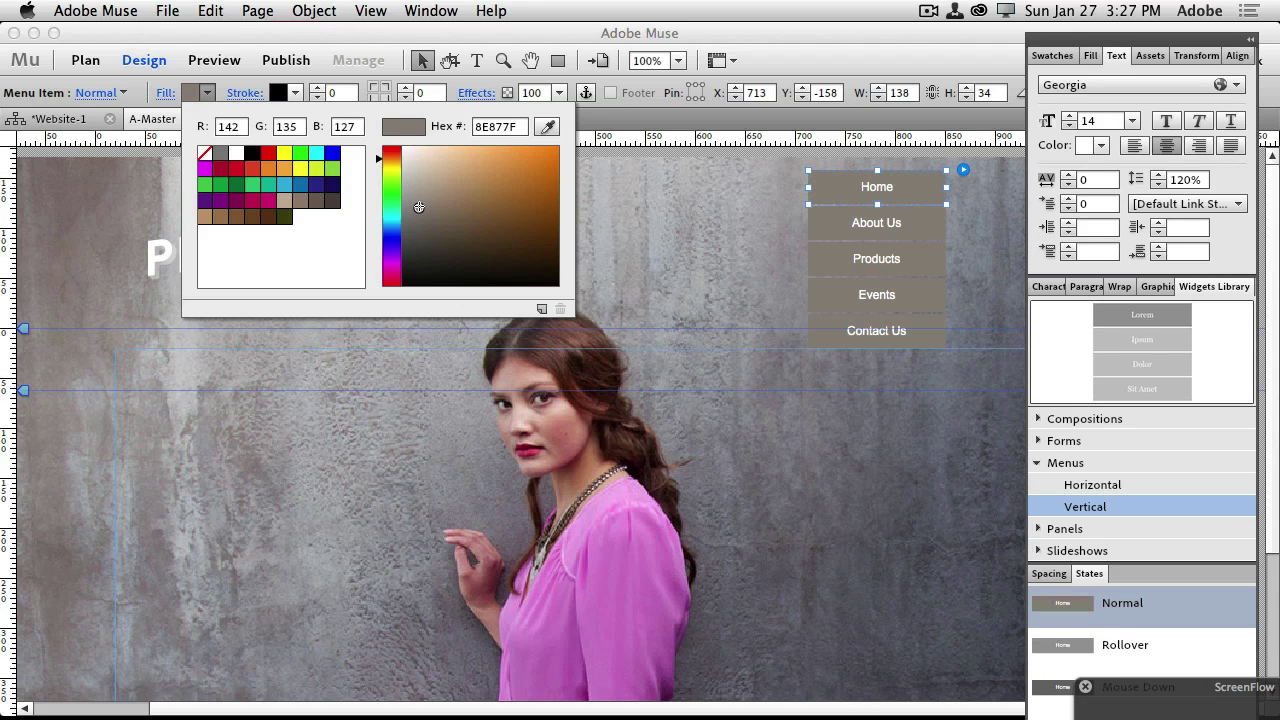
pyautogui.click(415, 192)
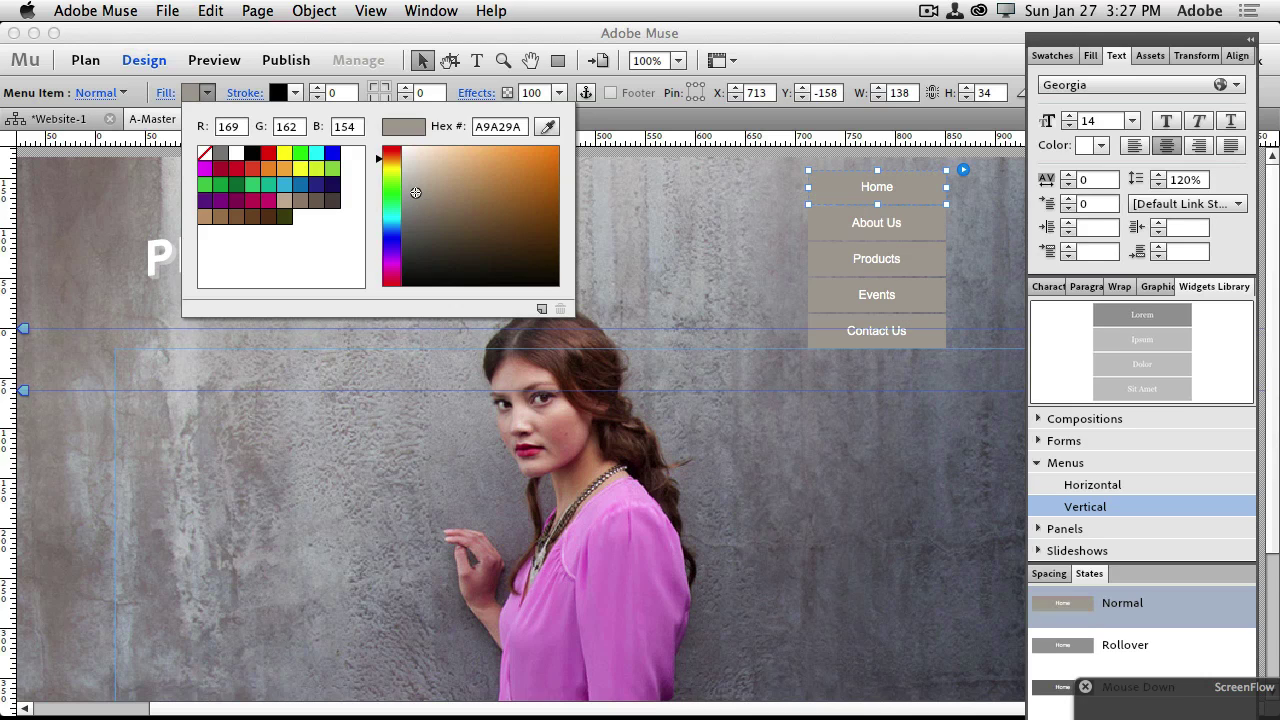
pyautogui.press('Tab')
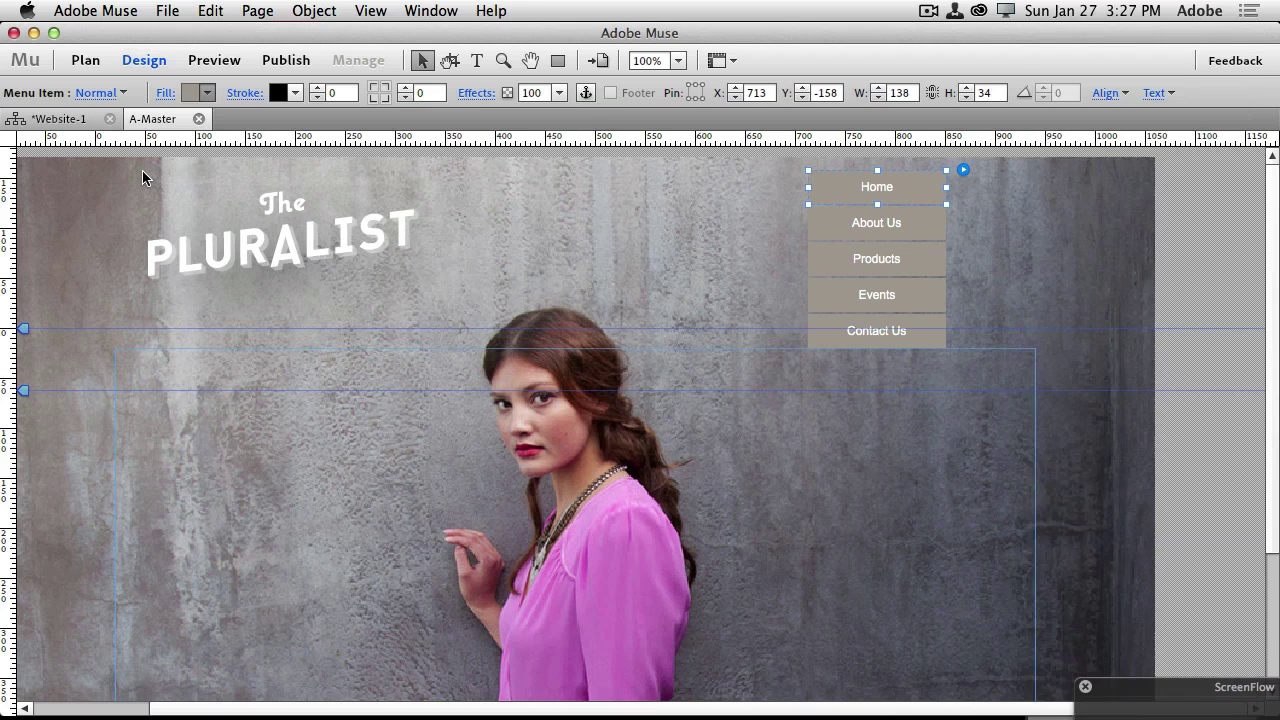
# Bring back the hidden panels, open the About Us page from the site plan to check its inherited design, and close it
pyautogui.press('Tab')
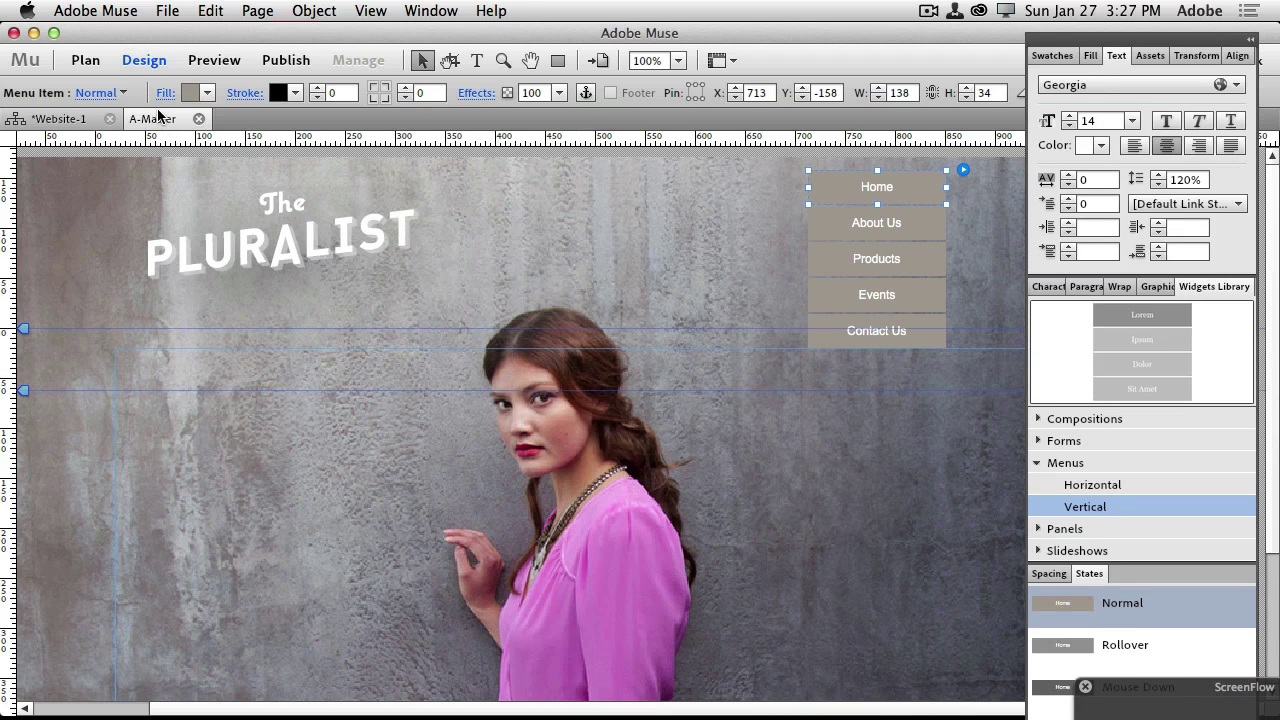
pyautogui.click(80, 119)
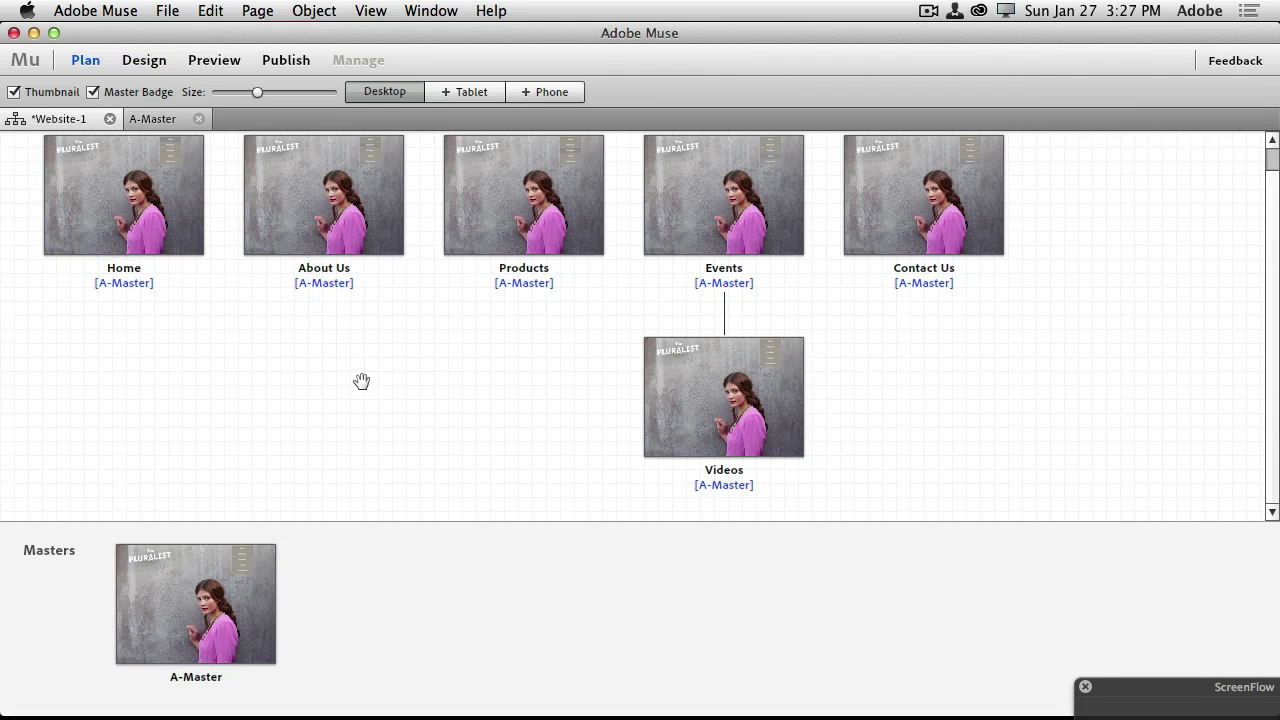
pyautogui.doubleClick(365, 194)
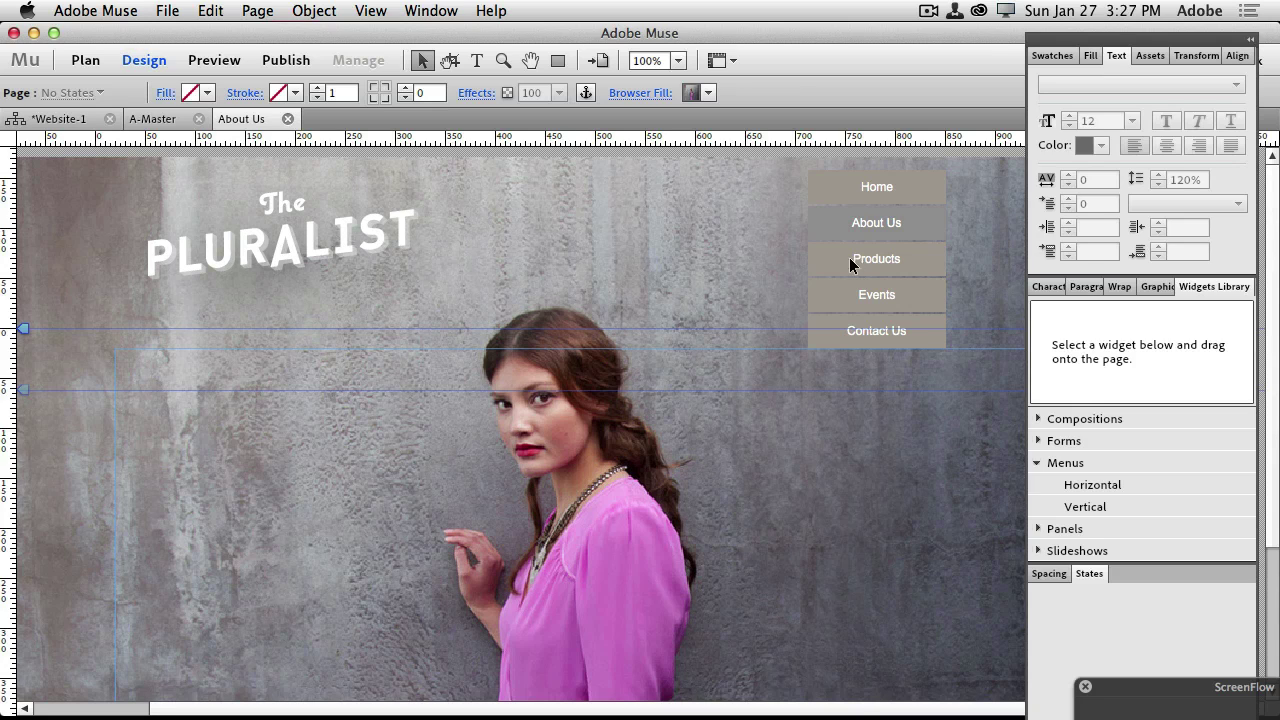
pyautogui.click(288, 119)
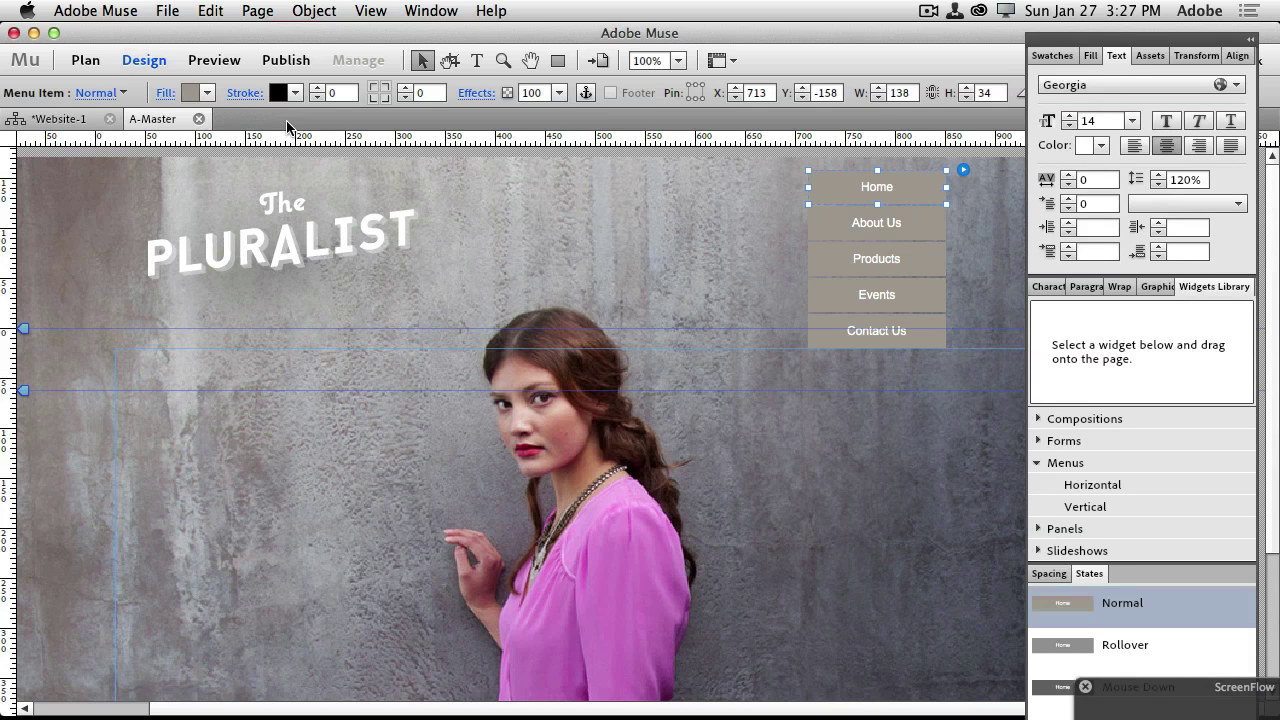
# Move the Contact Us page directly after About Us in the site plan, and check the menu order on the Home page
pyautogui.click(83, 121)
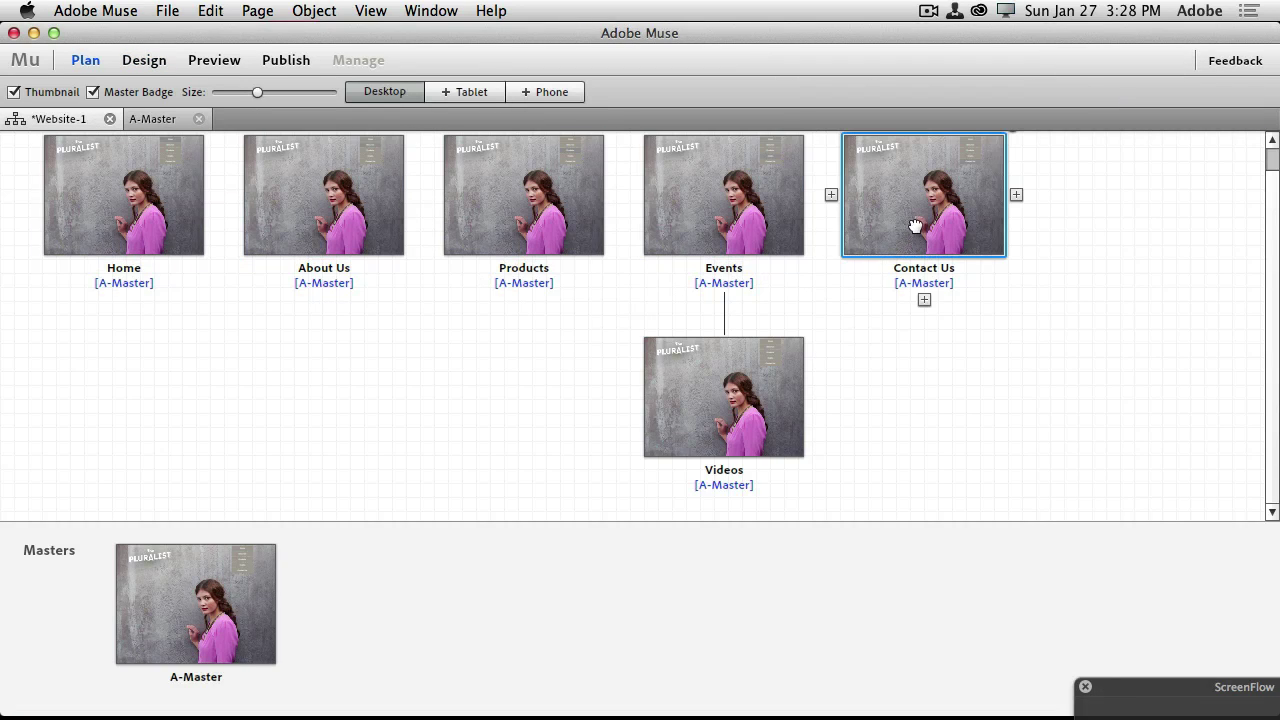
pyautogui.moveTo(914, 223); pyautogui.dragTo(434, 240)
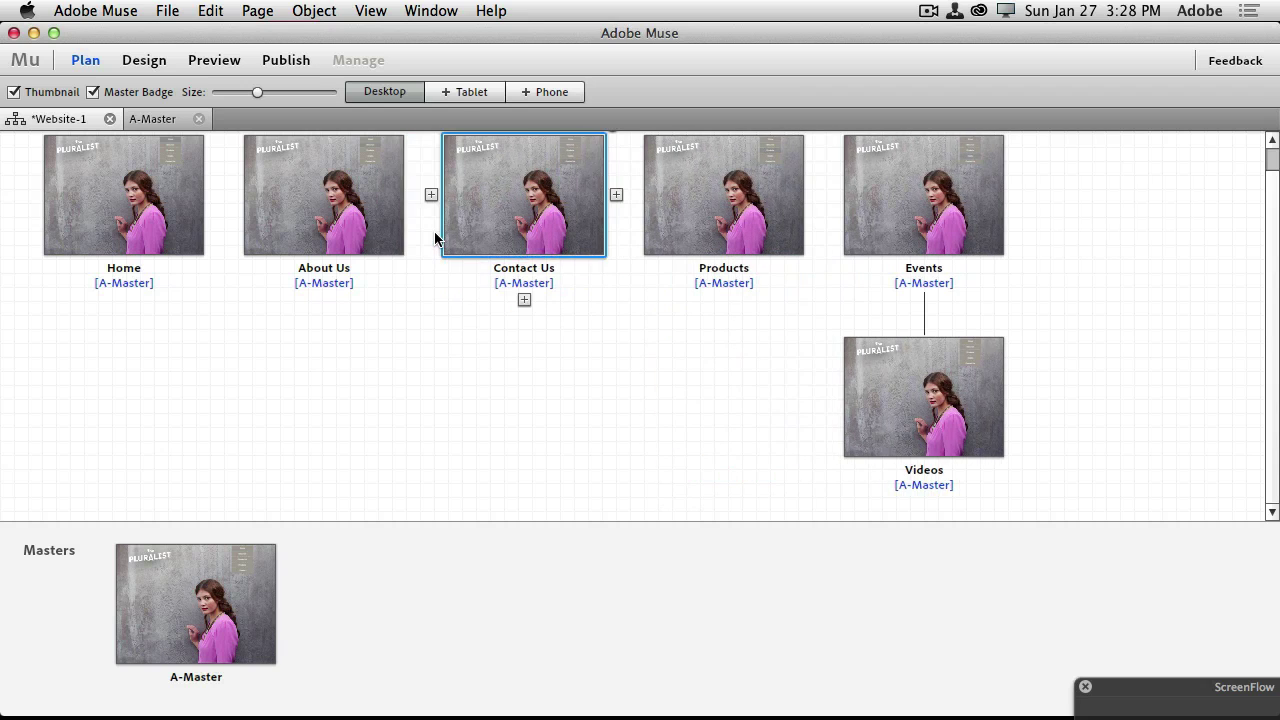
pyautogui.doubleClick(175, 223)
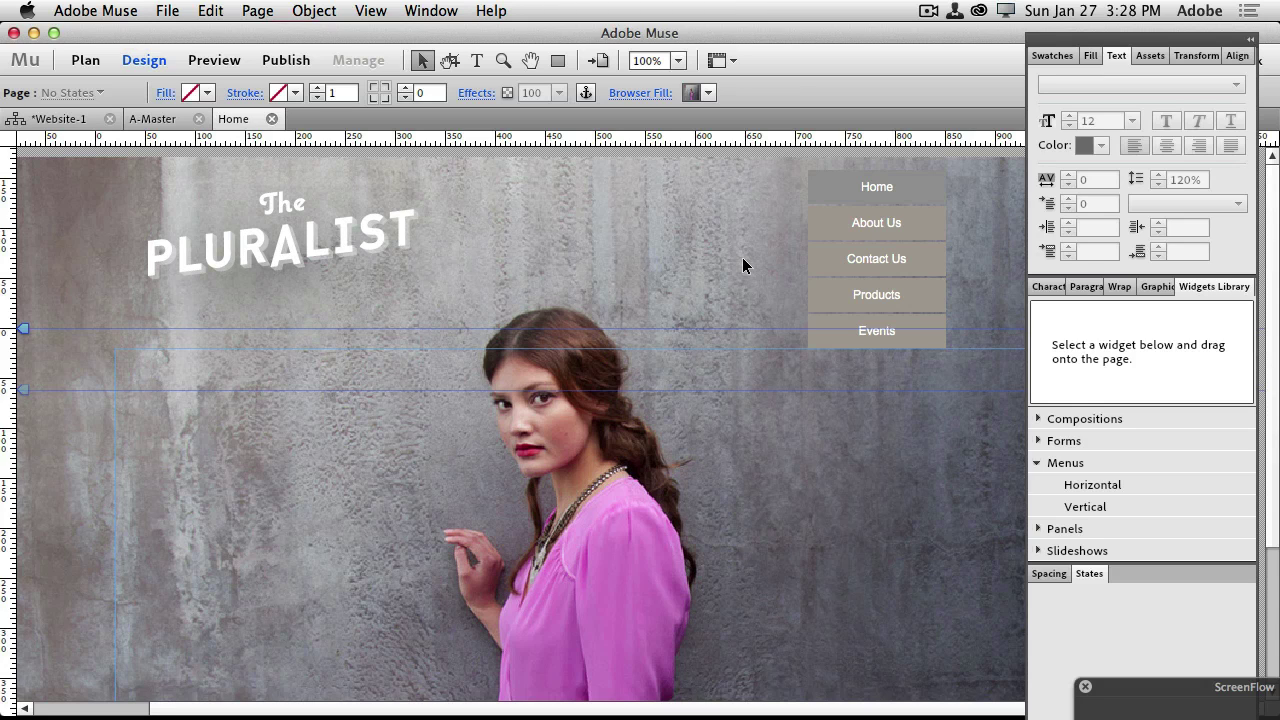
pyautogui.click(271, 119)
pyautogui.click(199, 119)
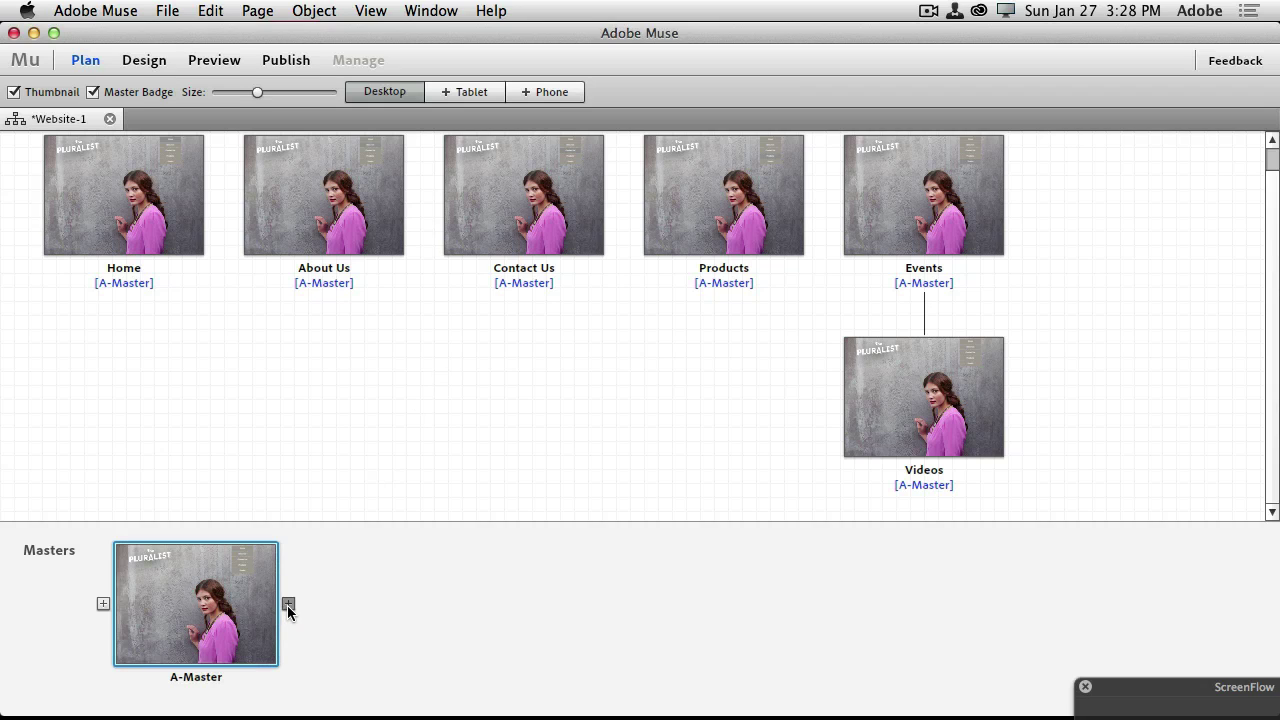
# Add a second master after A-Master, open it, and move its top-of-page guide down to make header space
pyautogui.click(288, 605)
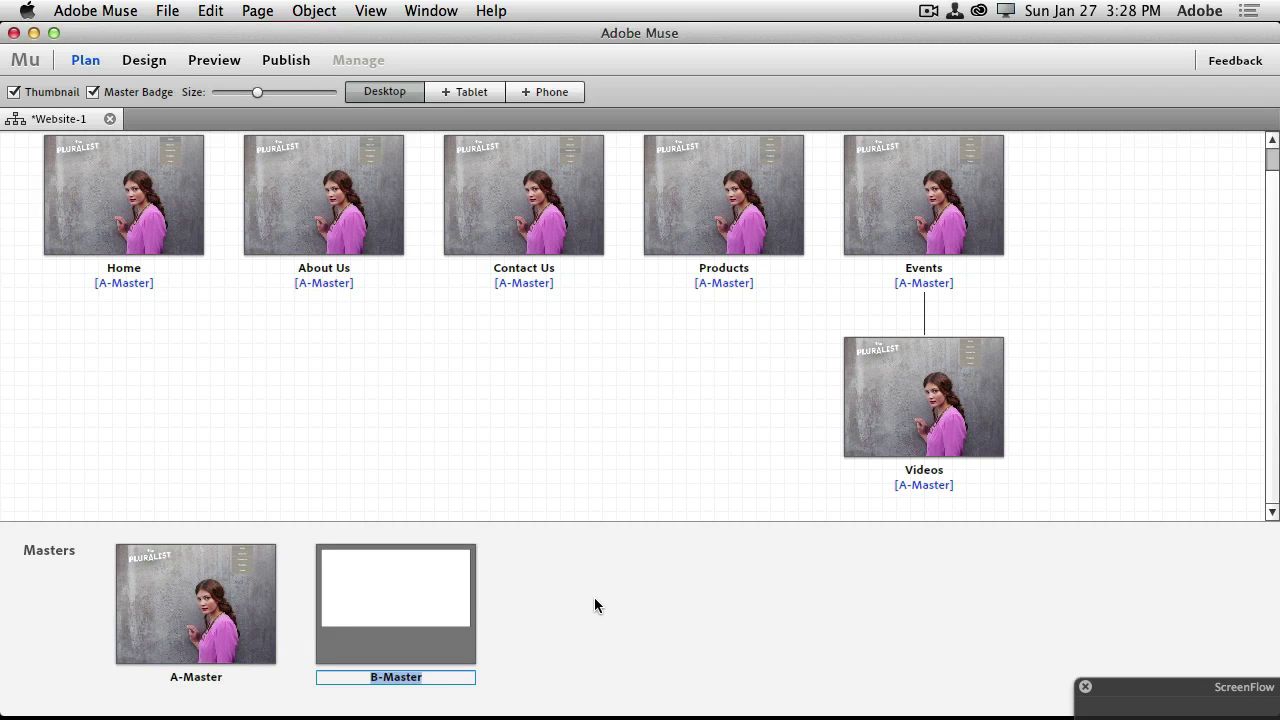
pyautogui.doubleClick(434, 603)
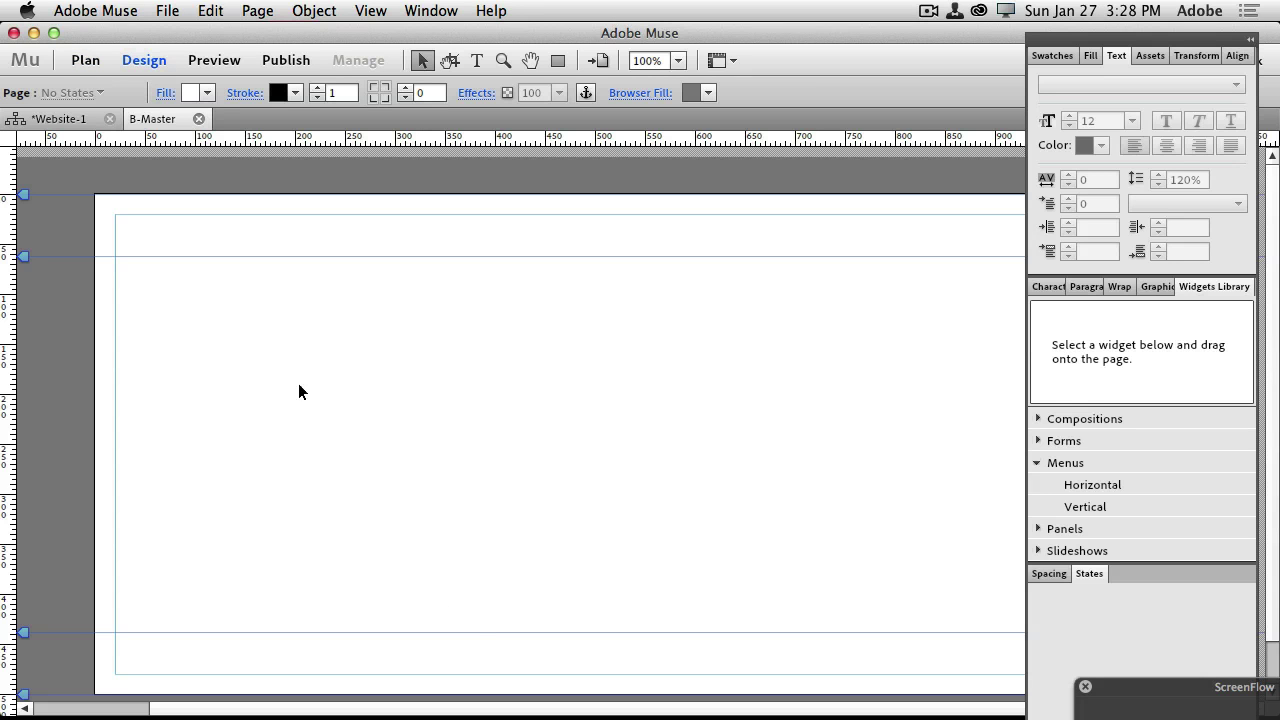
pyautogui.moveTo(38, 200); pyautogui.dragTo(40, 306)
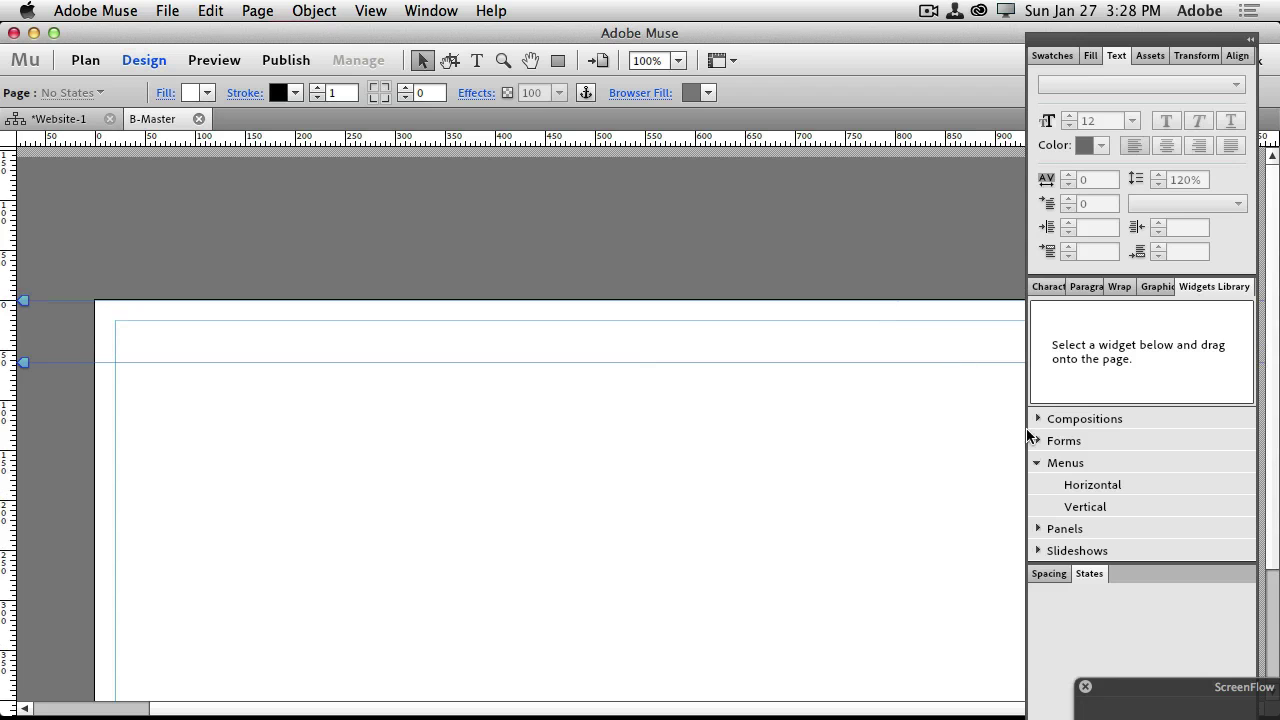
# Place The Pluralist logo image in B-Master's header above the page area, deepening the header to fit it
pyautogui.click(168, 10)
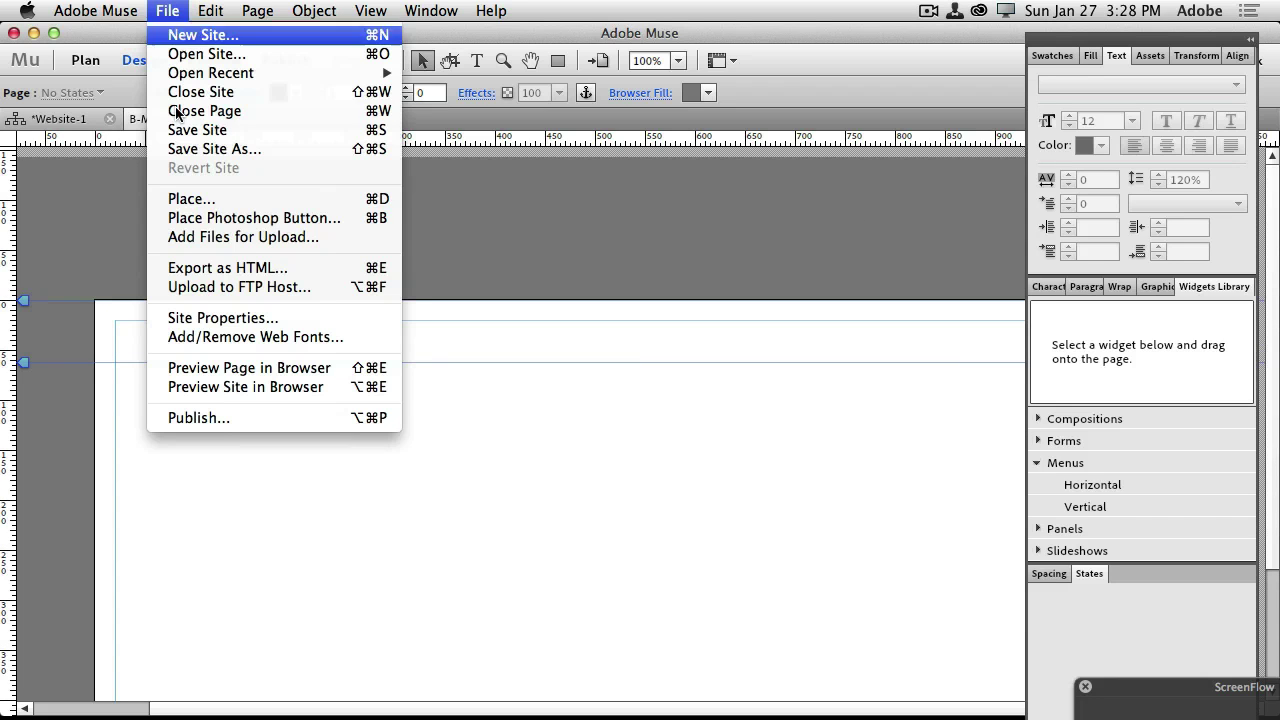
pyautogui.click(217, 200)
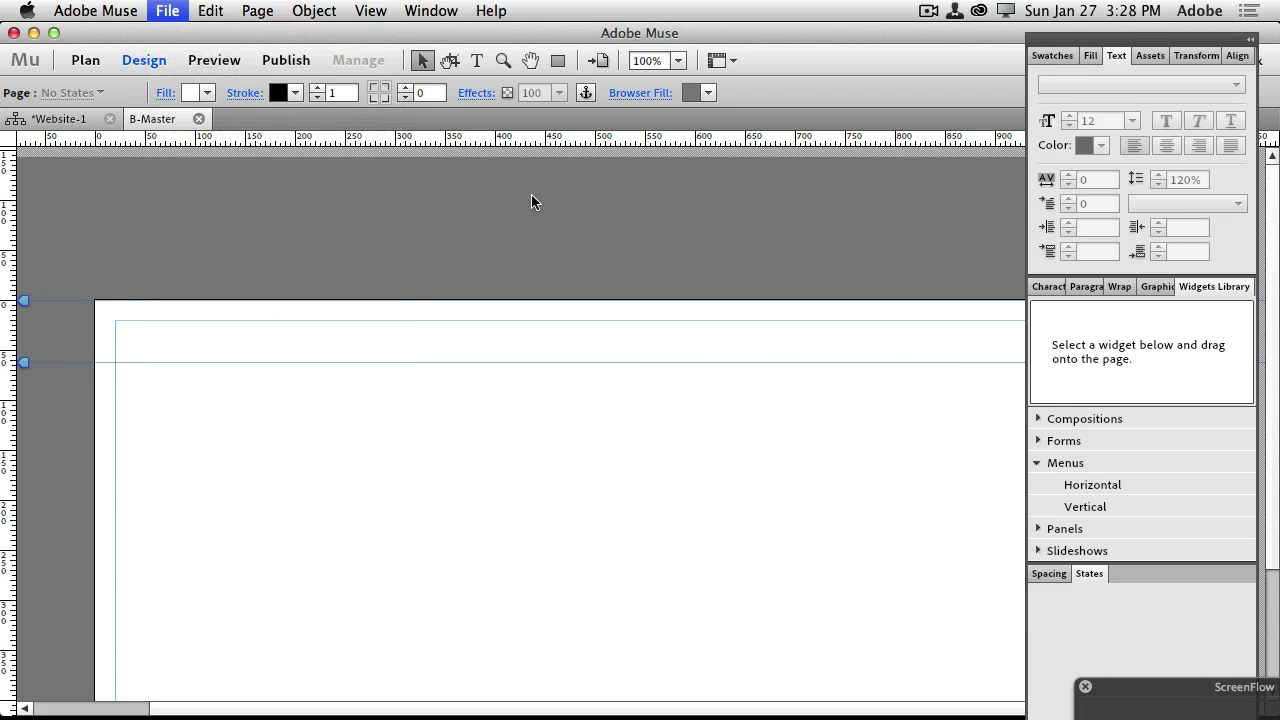
pyautogui.click(612, 328)
pyautogui.doubleClick(612, 326)
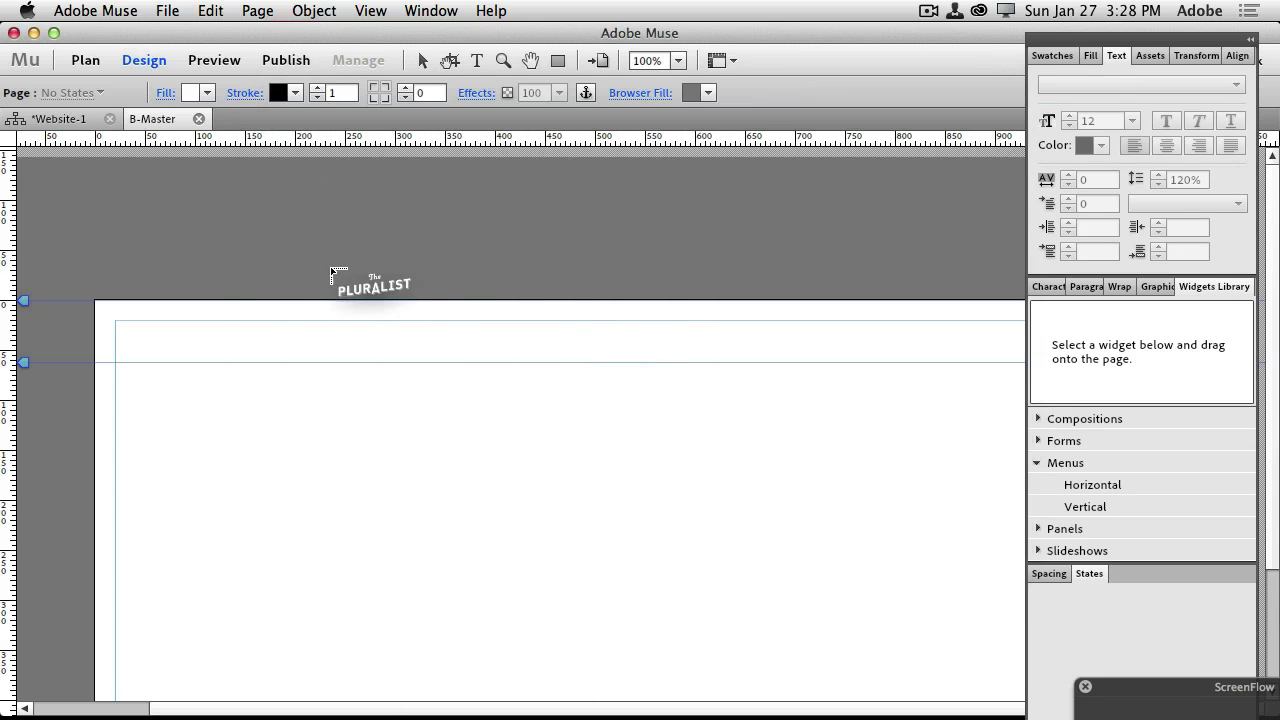
pyautogui.click(166, 202)
pyautogui.moveTo(340, 293); pyautogui.dragTo(264, 261)
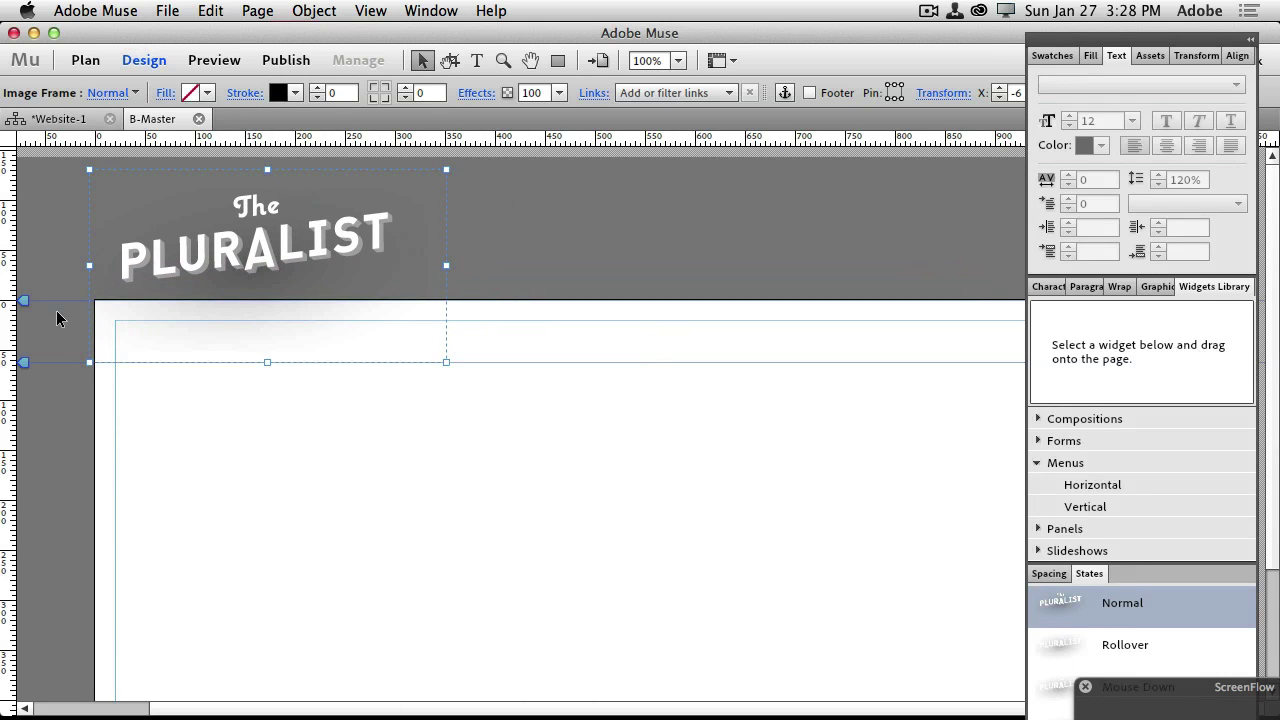
pyautogui.moveTo(26, 305); pyautogui.dragTo(26, 335)
pyautogui.moveTo(233, 285); pyautogui.dragTo(232, 255)
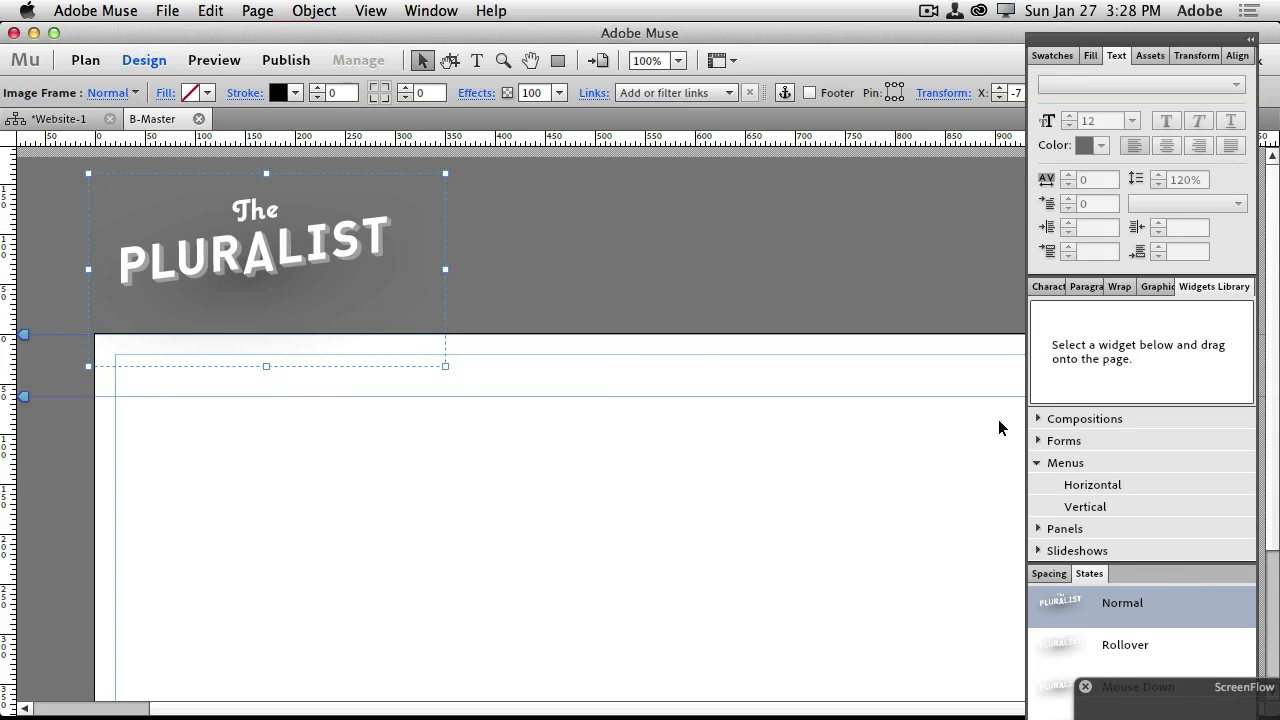
# Add a horizontal menu widget at X 410, Y -46 in B-Master's header, and set a corner radius of 10 on the page area
pyautogui.moveTo(1113, 485); pyautogui.dragTo(578, 322)
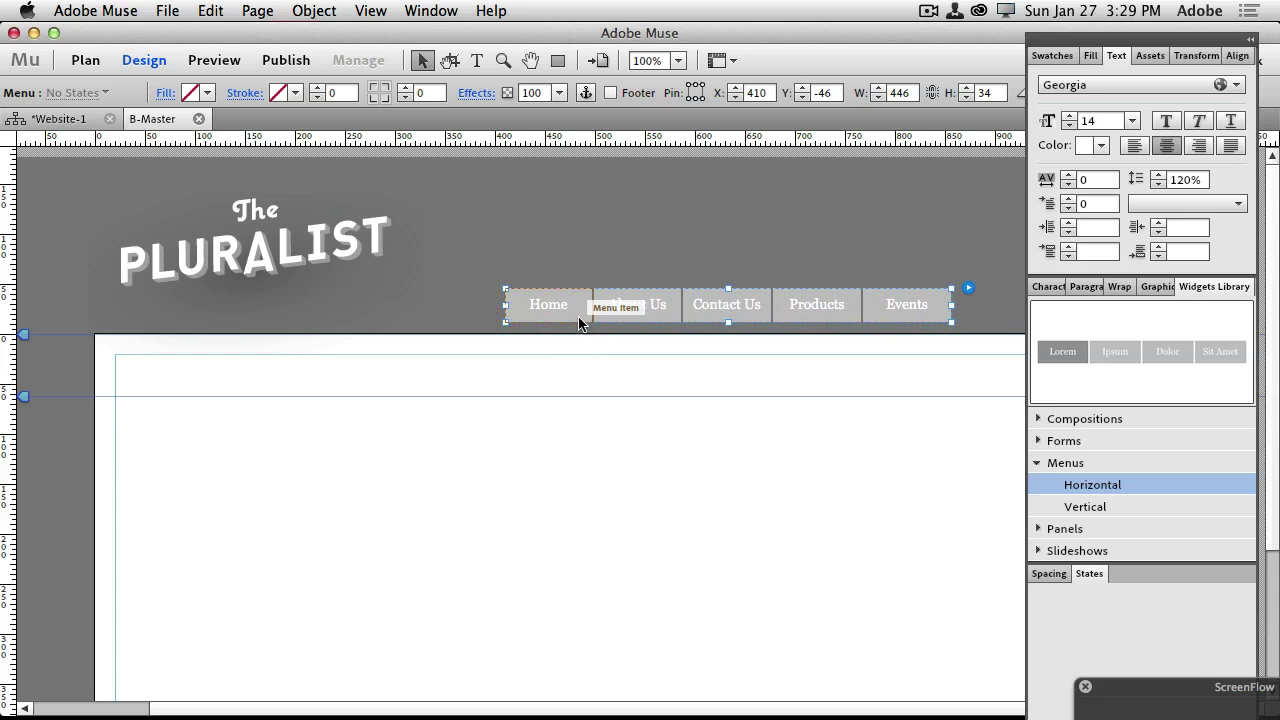
pyautogui.click(473, 418)
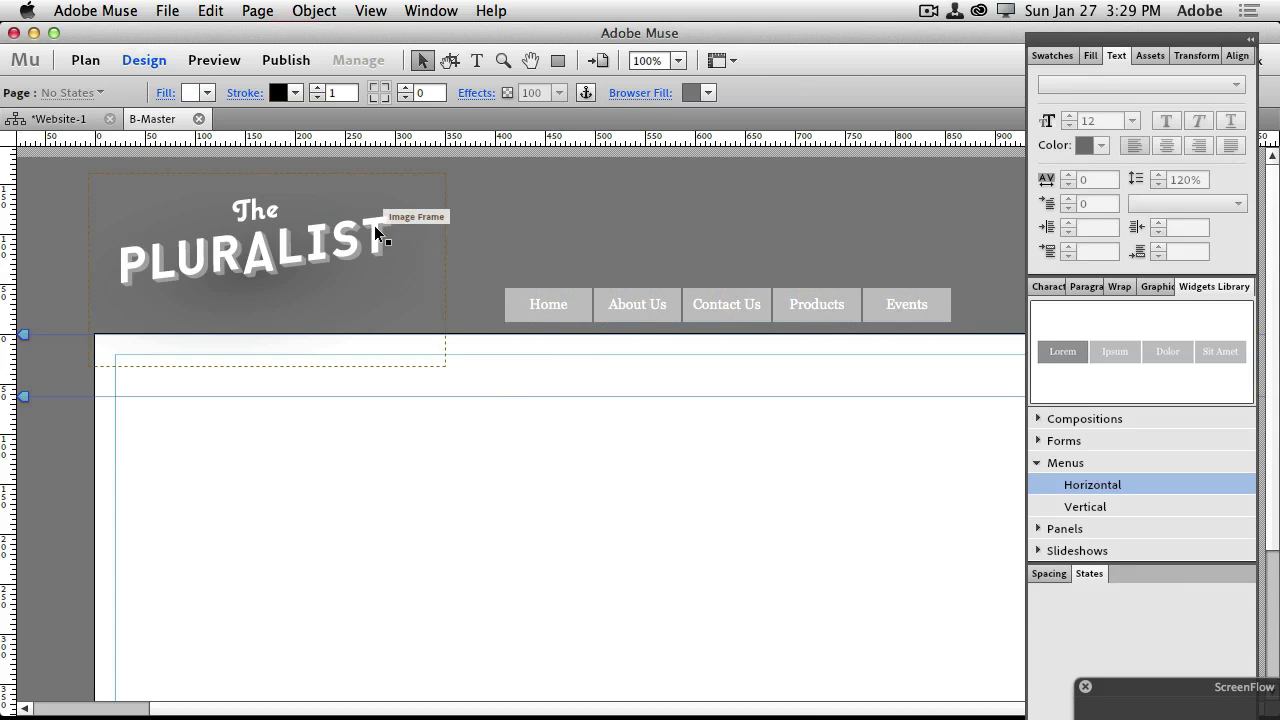
pyautogui.click(388, 90)
pyautogui.click(369, 87)
pyautogui.click(384, 97)
pyautogui.scroll(-5, 488, 512)
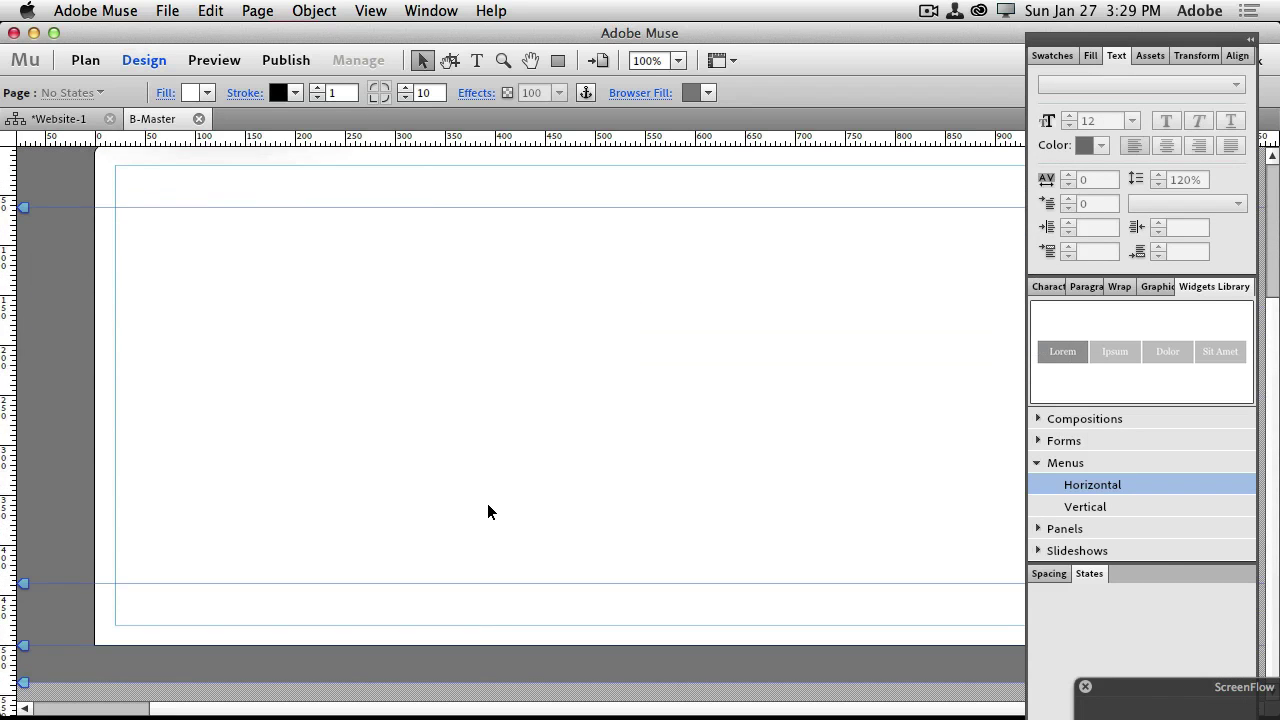
pyautogui.scroll(3, 488, 512)
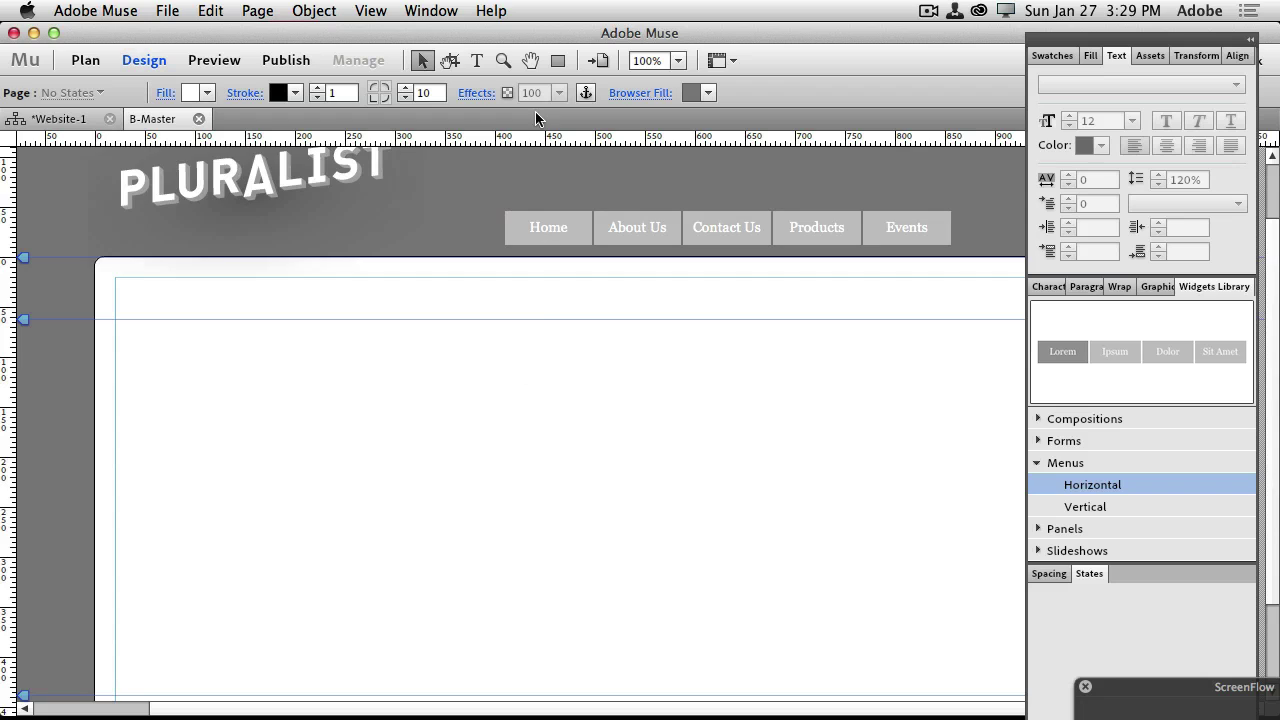
# Set B-Master's browser fill to the taupe 998675 after trying other brown shades and dark olive 42410B
pyautogui.click(707, 94)
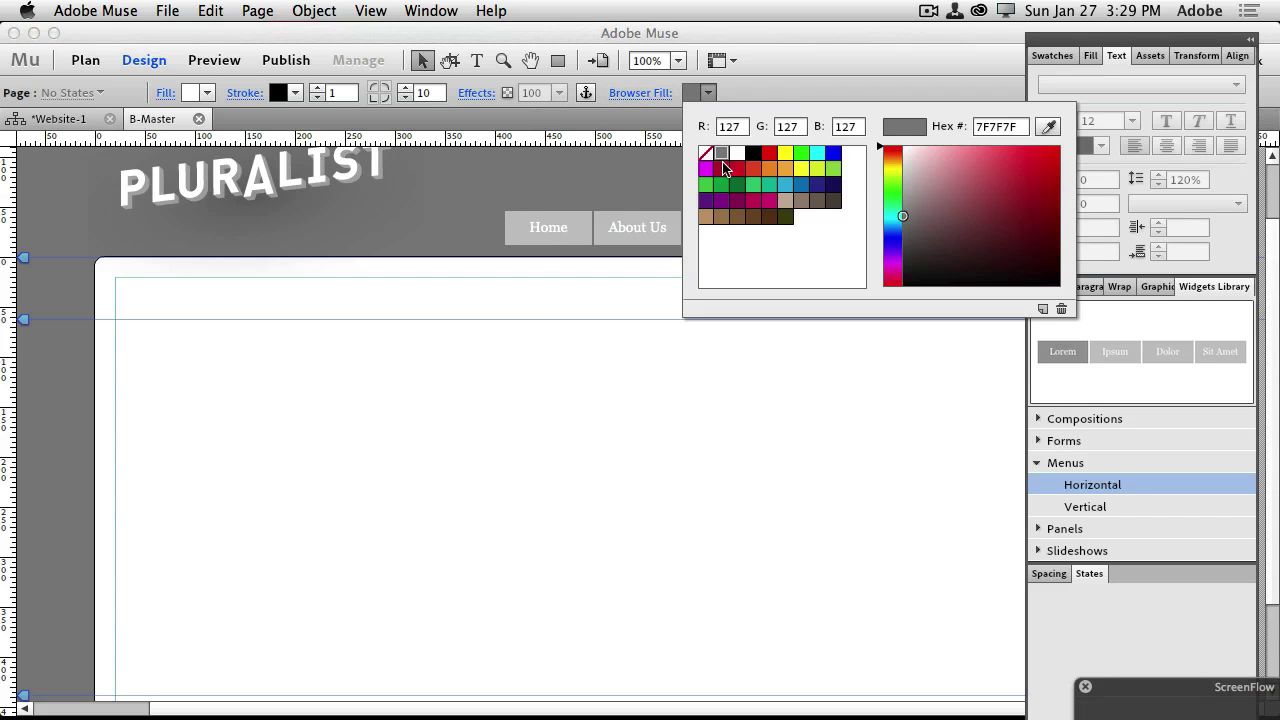
pyautogui.click(728, 217)
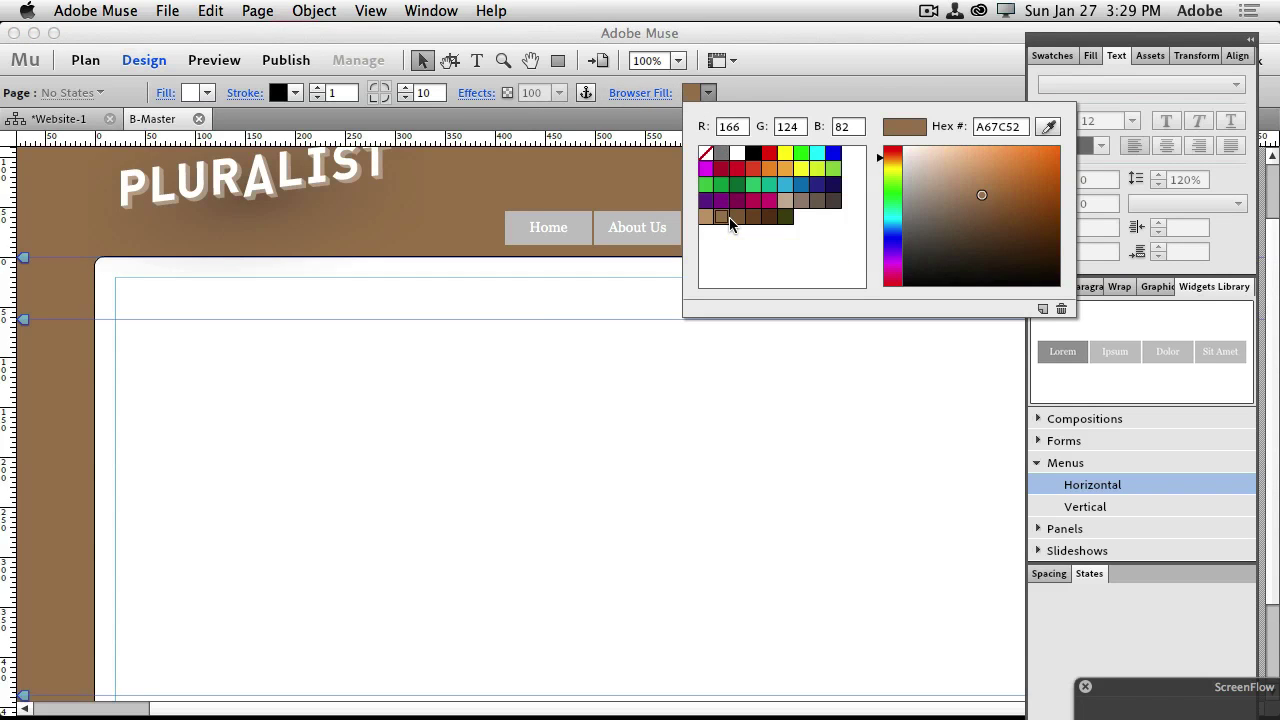
pyautogui.click(737, 217)
pyautogui.click(752, 218)
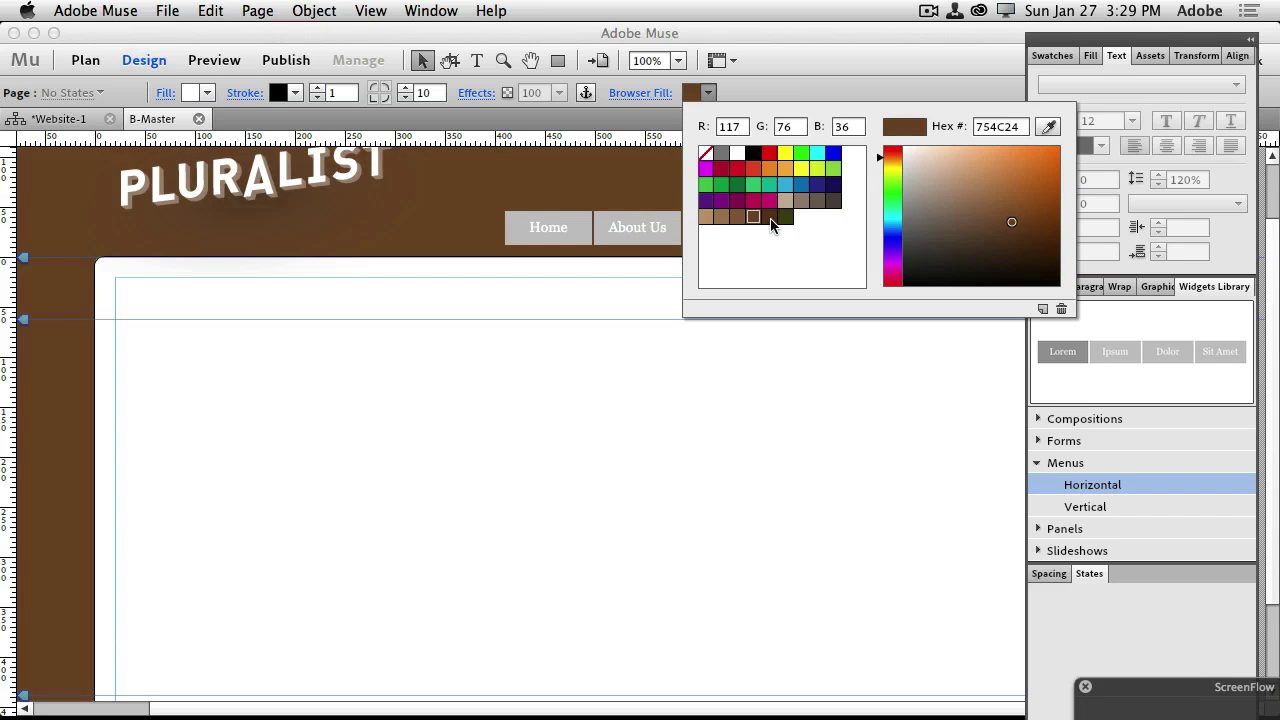
pyautogui.click(769, 218)
pyautogui.click(785, 218)
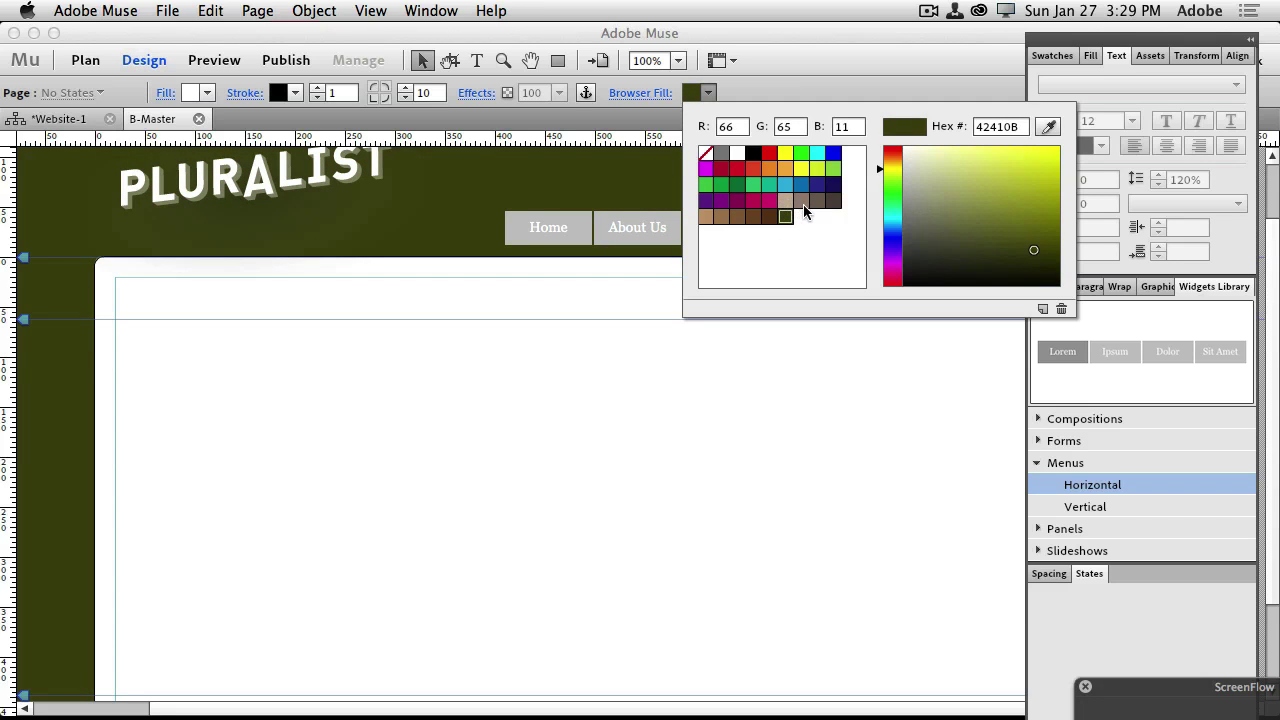
pyautogui.click(803, 203)
pyautogui.click(816, 203)
pyautogui.click(798, 202)
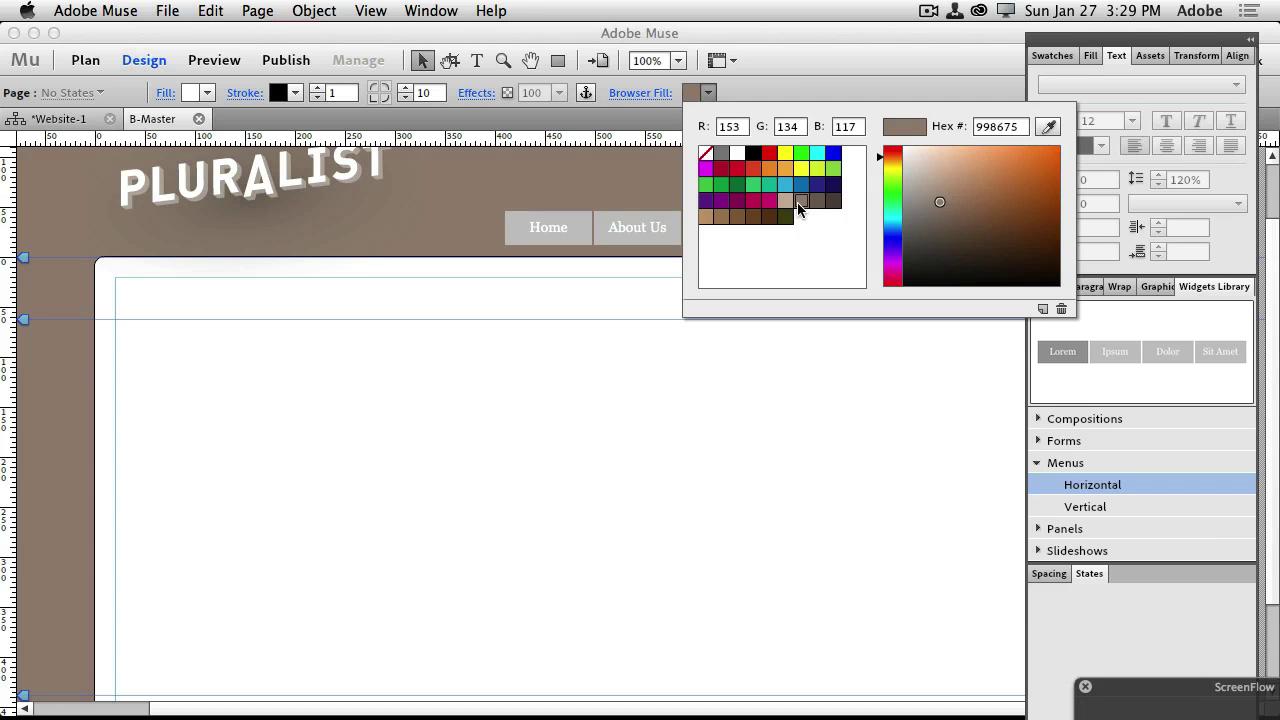
pyautogui.click(470, 186)
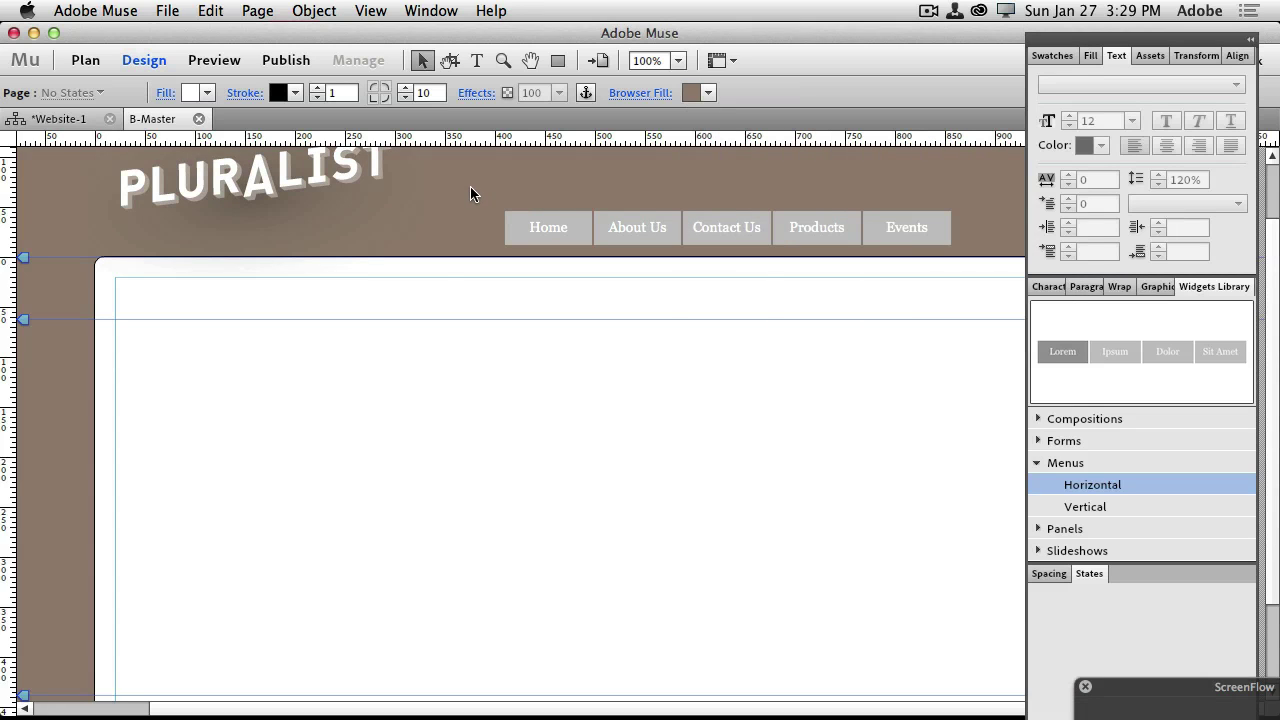
# Apply B-Master to the About Us, Contact Us, Products and Videos pages in the site plan
pyautogui.click(83, 116)
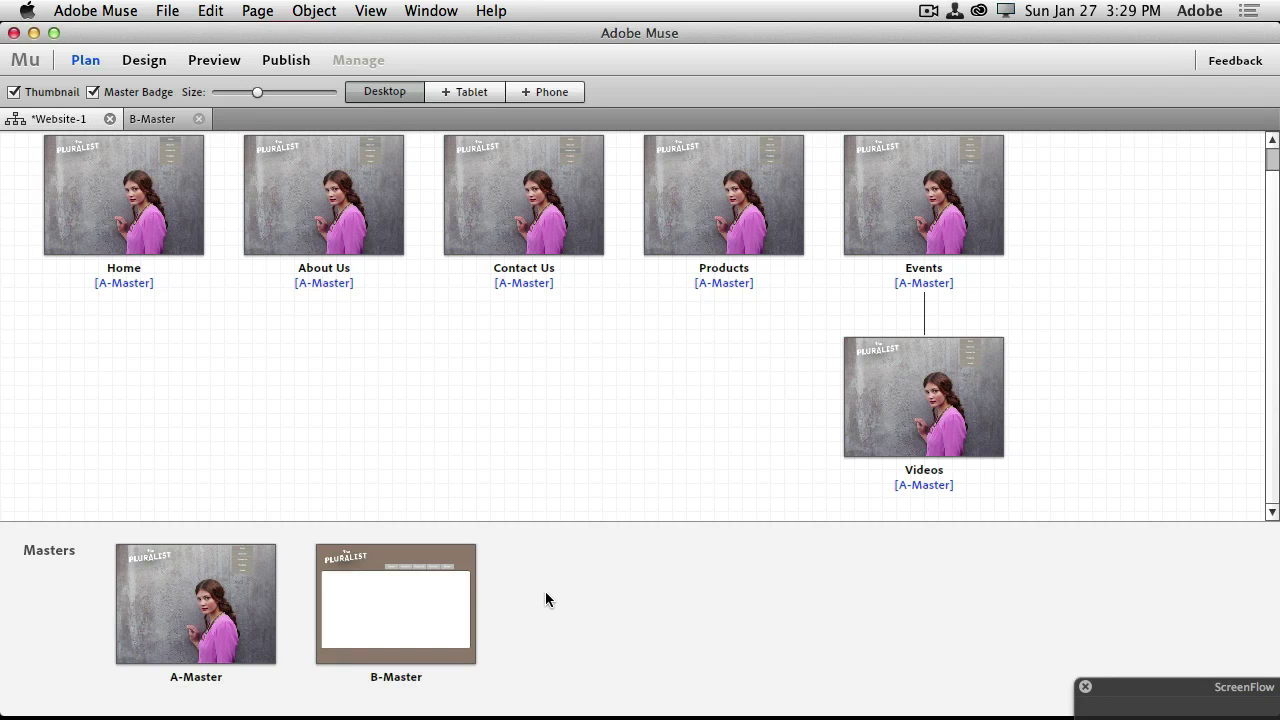
pyautogui.moveTo(429, 645); pyautogui.dragTo(393, 257)
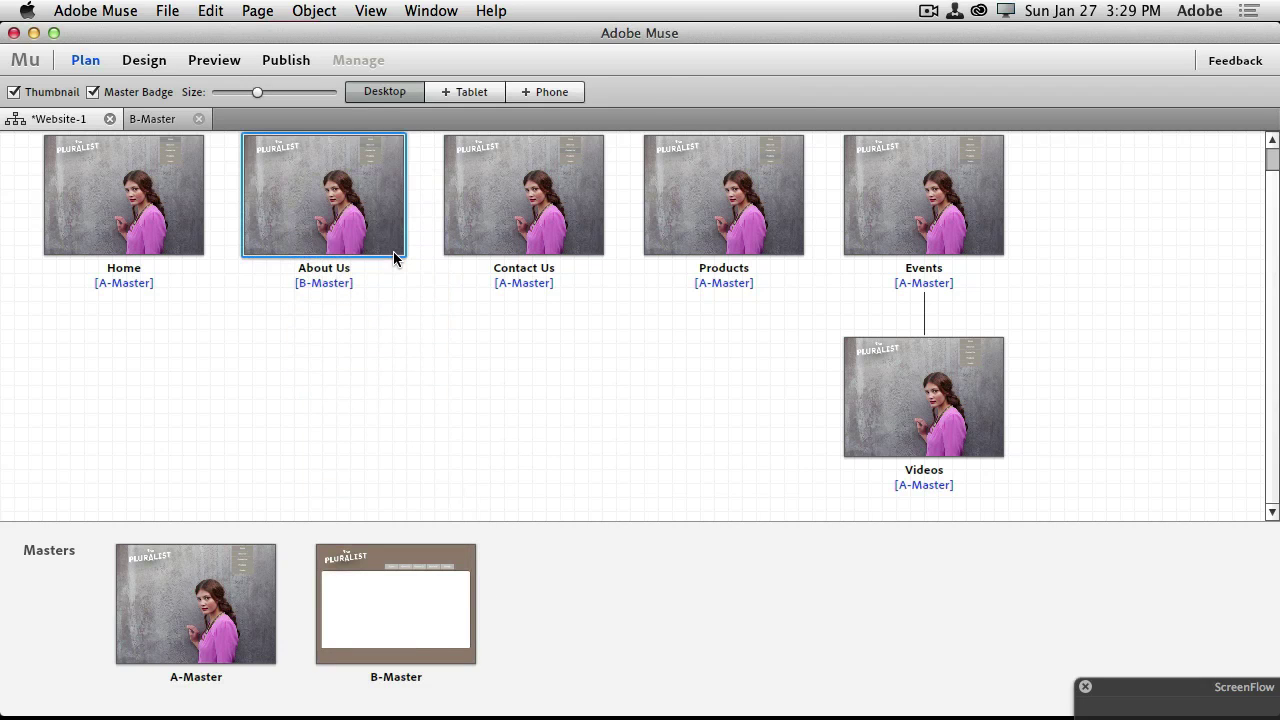
pyautogui.moveTo(443, 589); pyautogui.dragTo(497, 270)
pyautogui.click(428, 566)
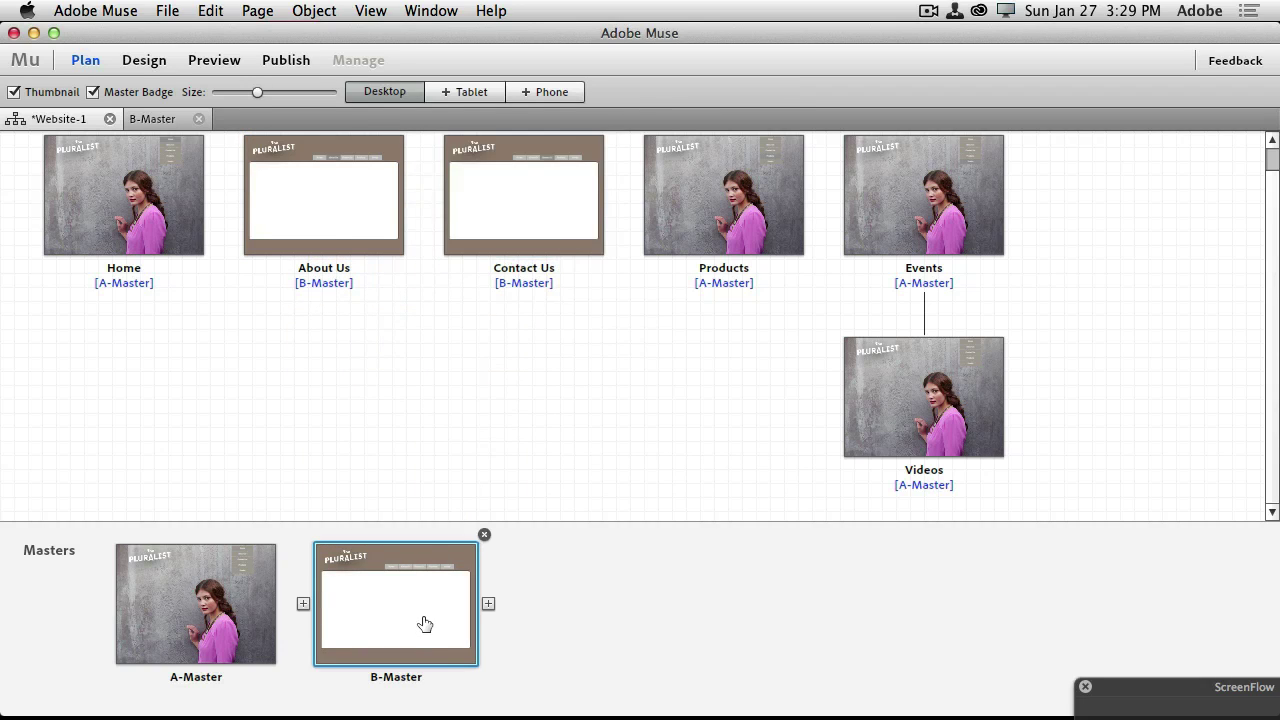
pyautogui.moveTo(423, 623); pyautogui.dragTo(623, 320)
pyautogui.moveTo(455, 570); pyautogui.dragTo(705, 200)
pyautogui.click(446, 583)
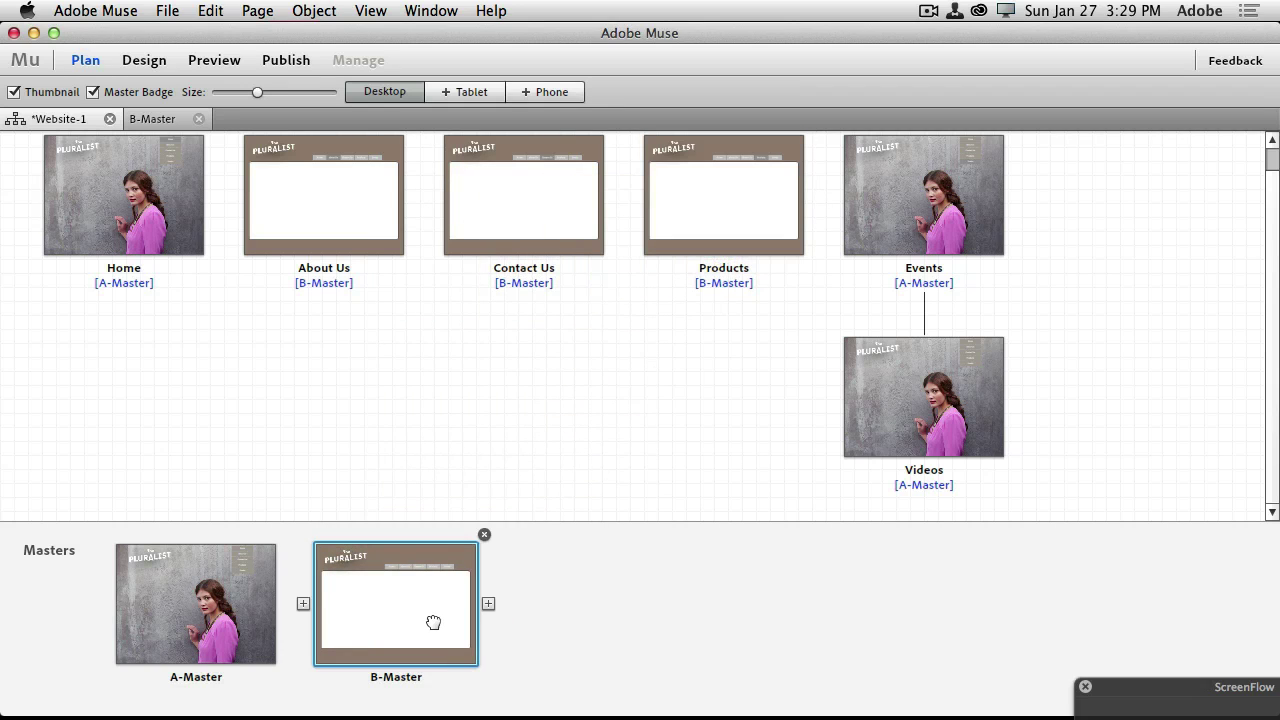
pyautogui.moveTo(431, 620); pyautogui.dragTo(880, 403)
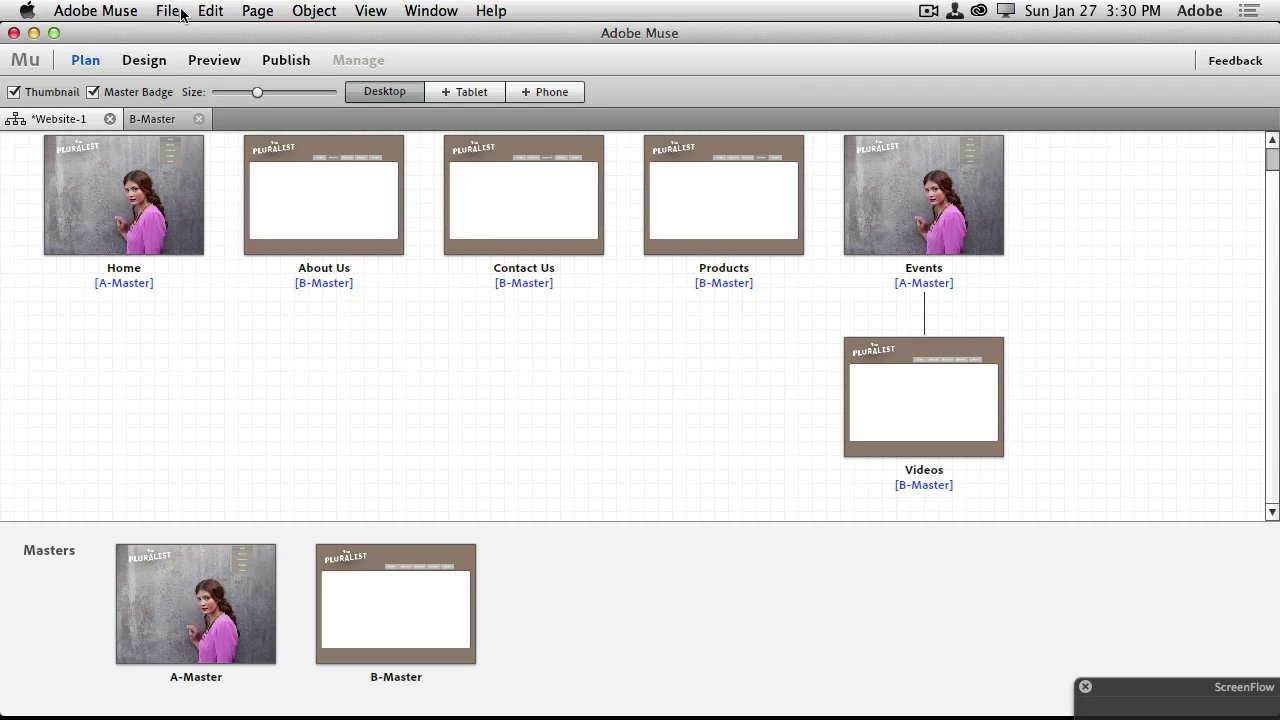
# Open the Home page for editing and display it at 75% magnification
pyautogui.moveTo(177, 177)
pyautogui.moveTo(171, 145)
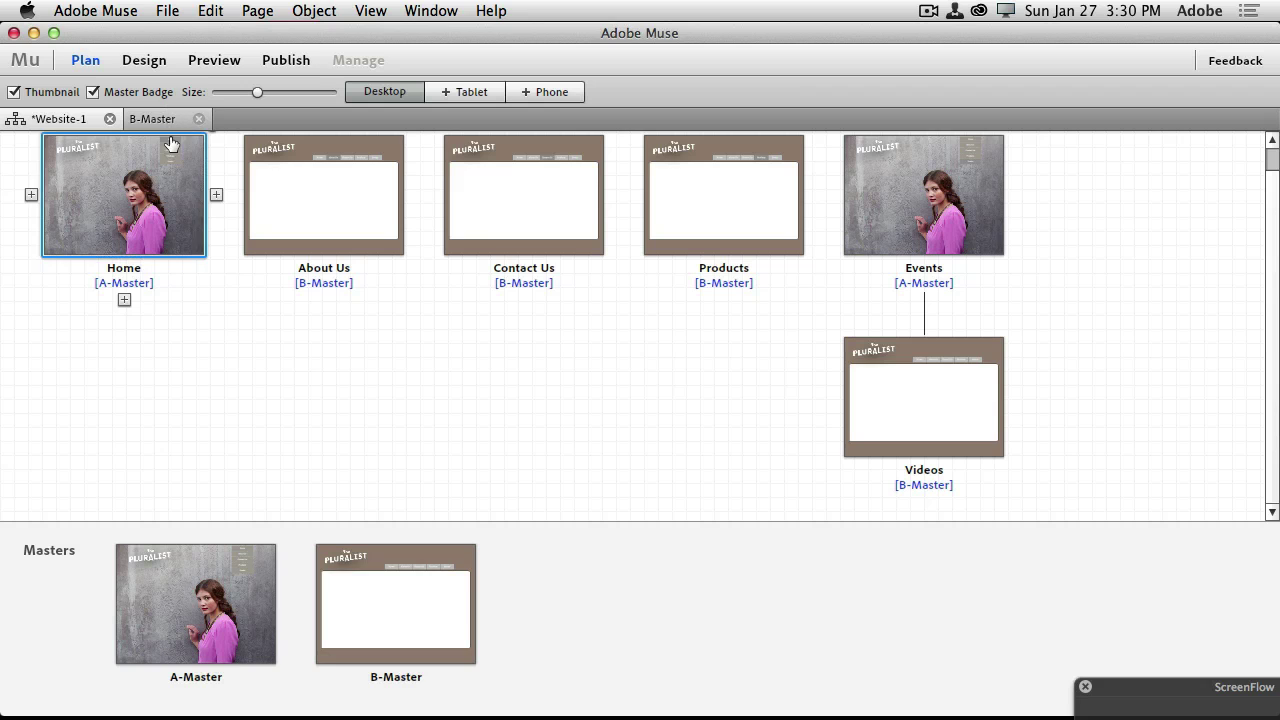
pyautogui.doubleClick(172, 190)
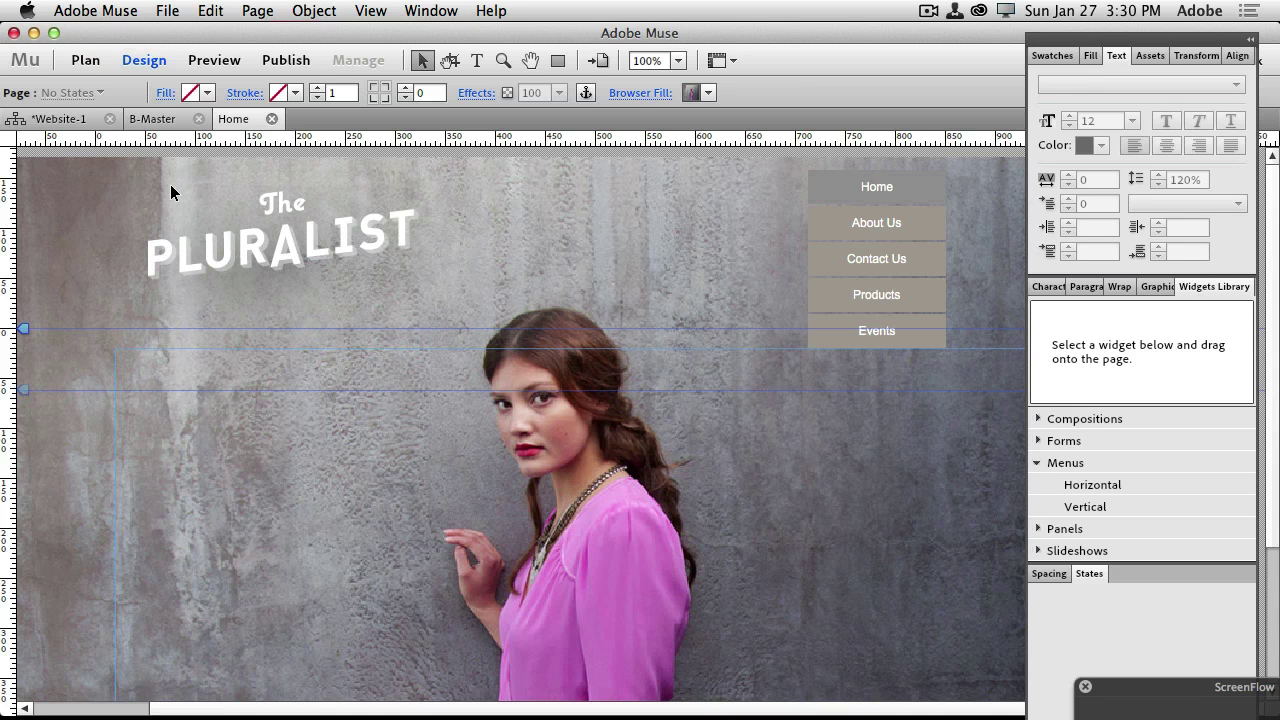
pyautogui.press('super+minus')
pyautogui.press('super+minus')
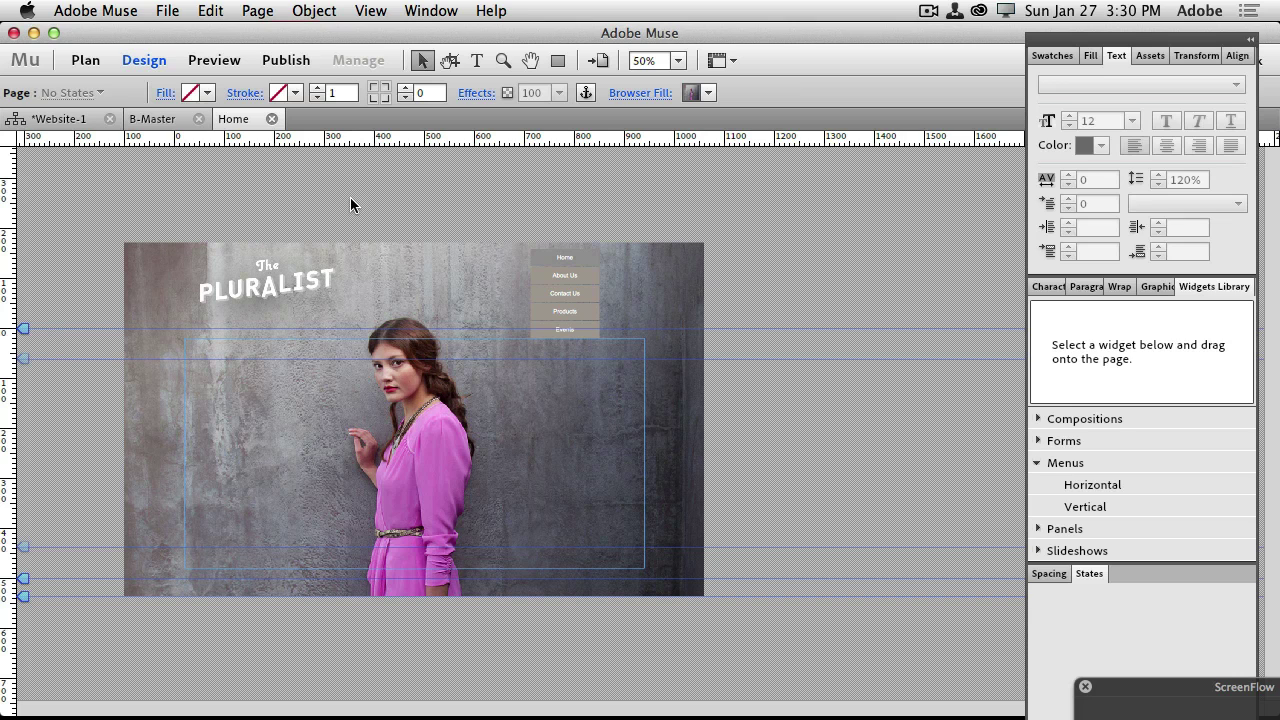
pyautogui.press('super+equal')
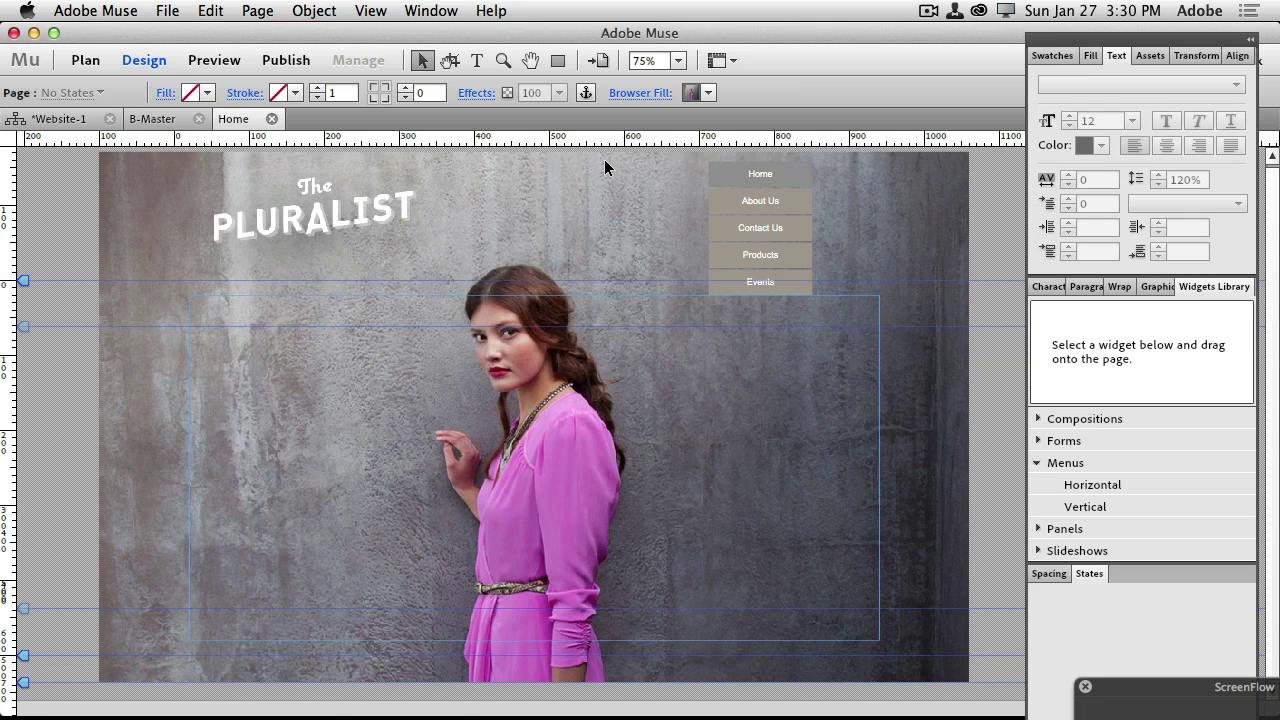
# Add a text frame below the logo reading "Welcome" with "The Pluralist Team would like to welcome you to our new site" on the next line
pyautogui.click(477, 61)
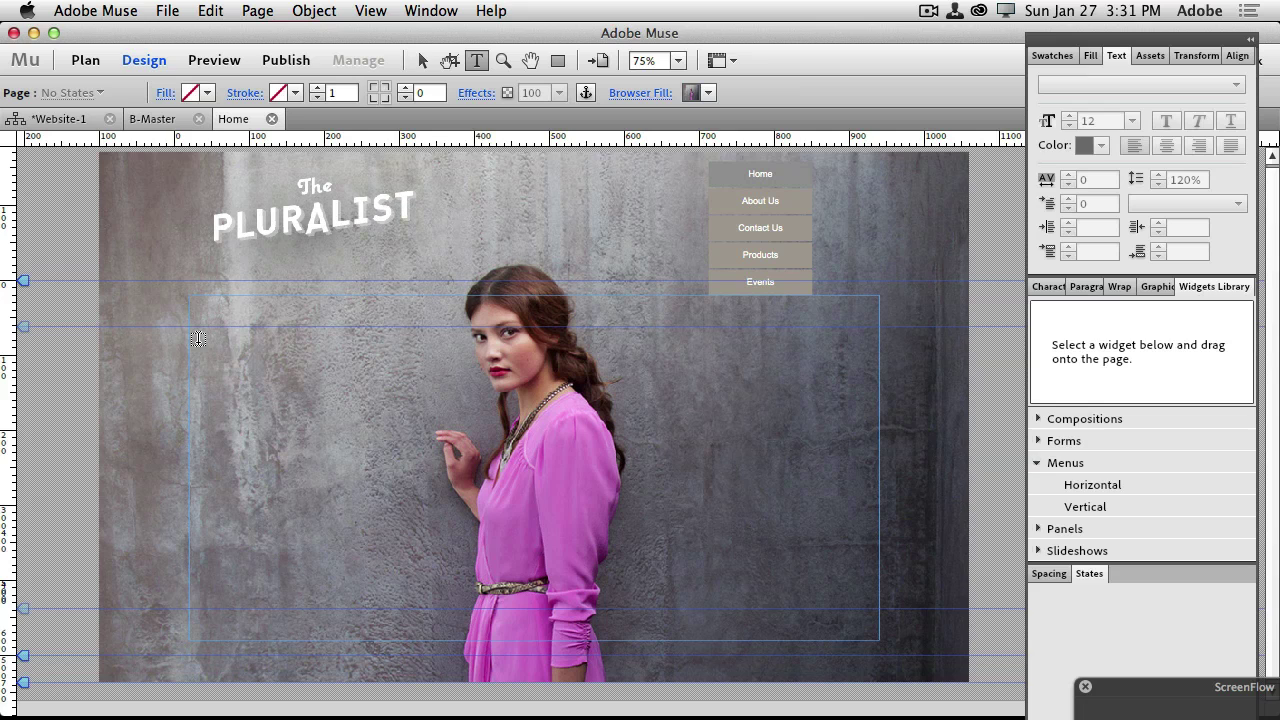
pyautogui.moveTo(190, 325); pyautogui.dragTo(399, 474)
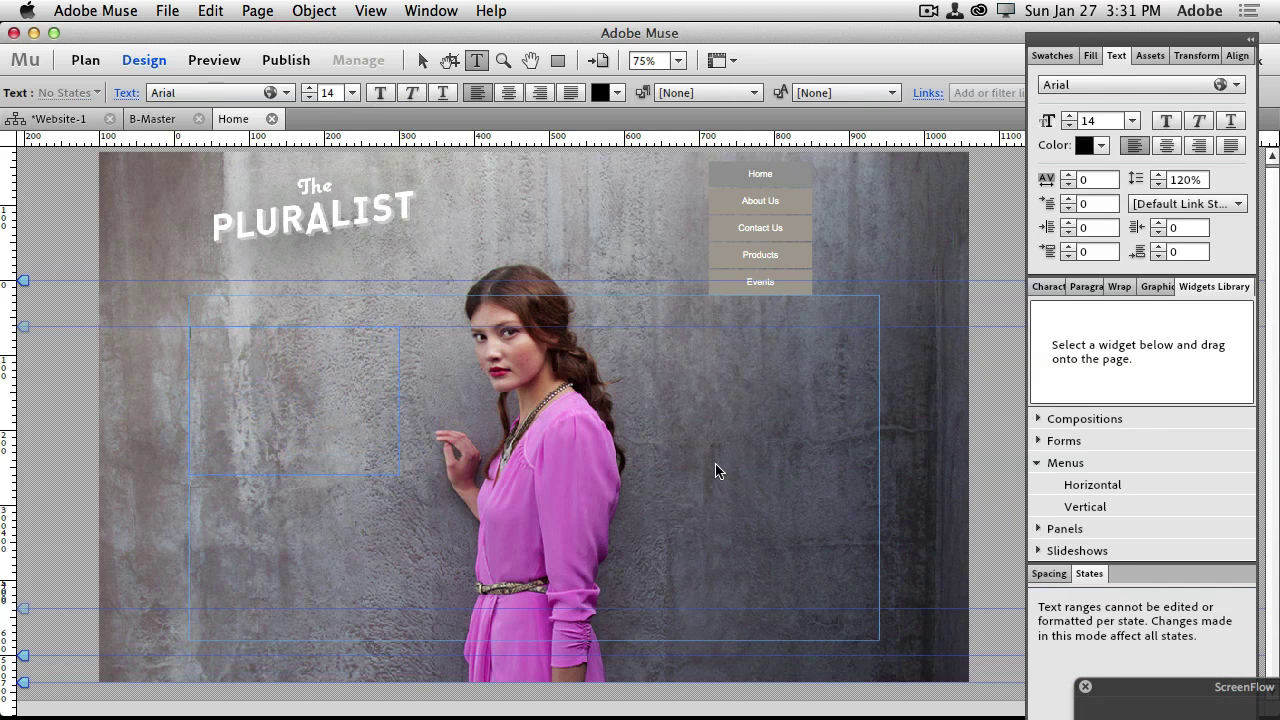
pyautogui.write('Welcome')
pyautogui.press('Return')
pyautogui.write('The Pluralist Team would like')
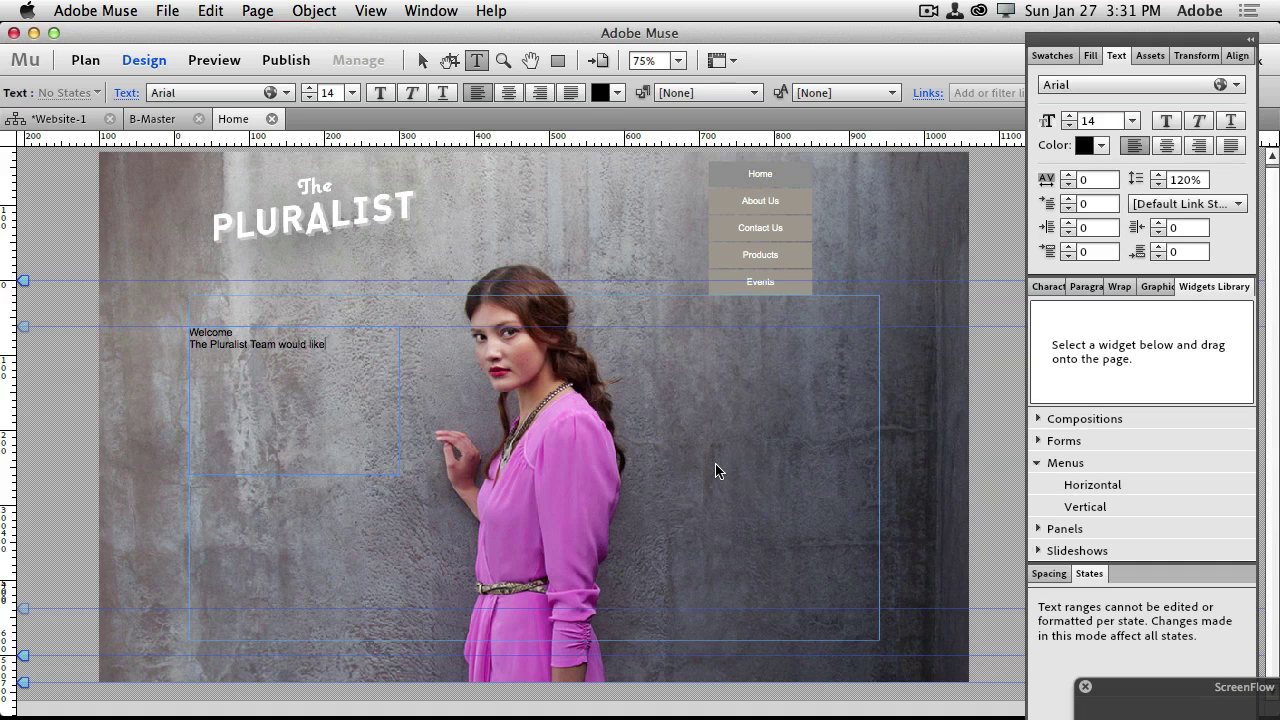
pyautogui.write(' to welcome you to our new site')
pyautogui.press('super+equal')
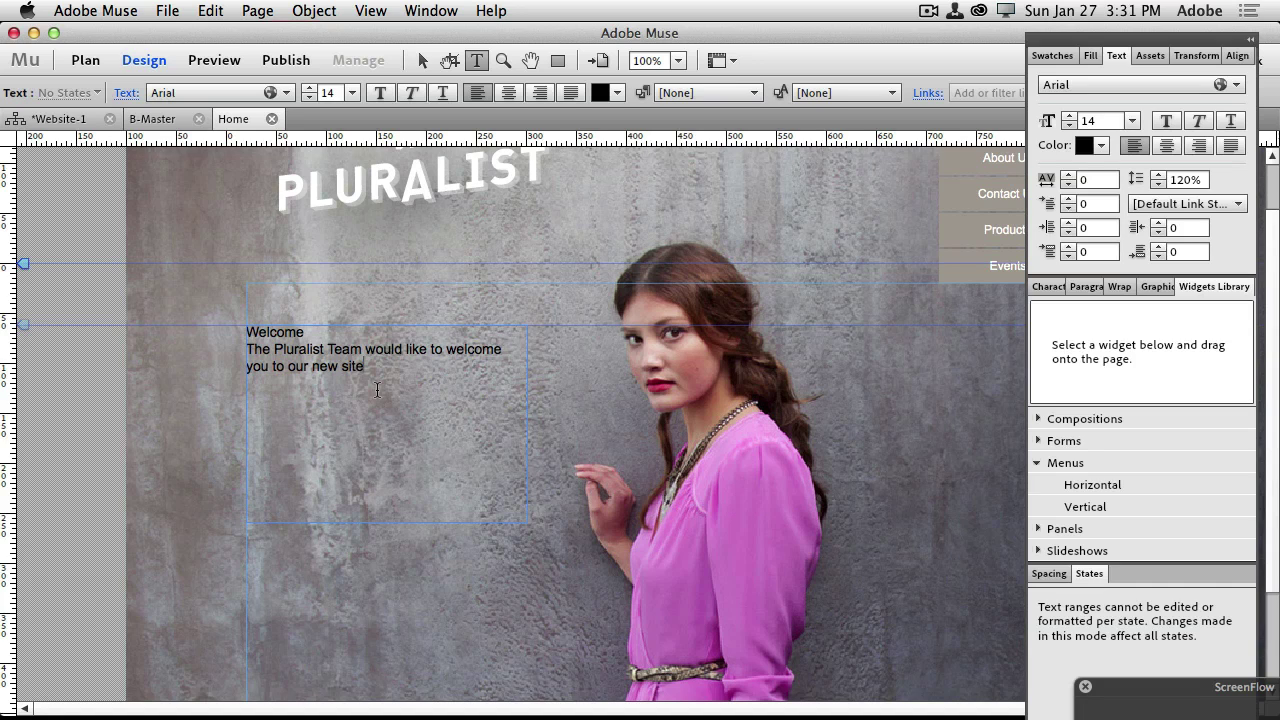
# Select the word Welcome and examine the web fonts, web safe fonts and system fonts available for it
pyautogui.moveTo(303, 331); pyautogui.dragTo(219, 331)
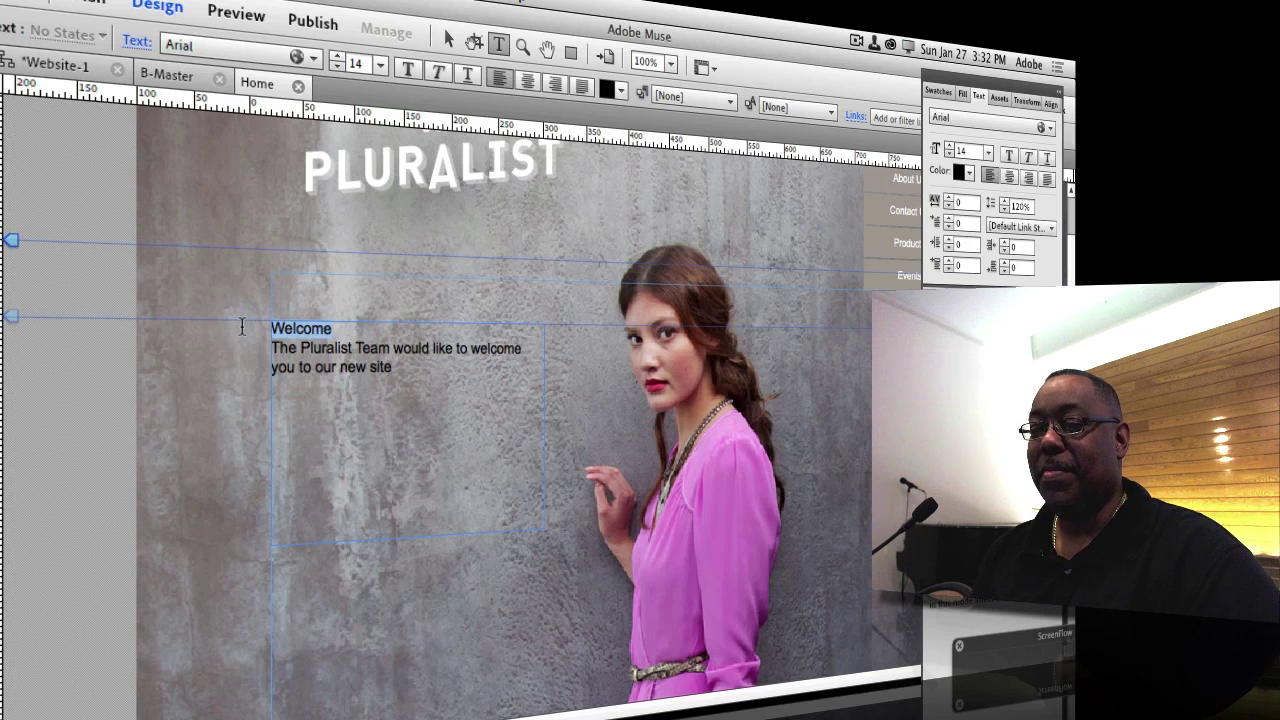
pyautogui.click(277, 55)
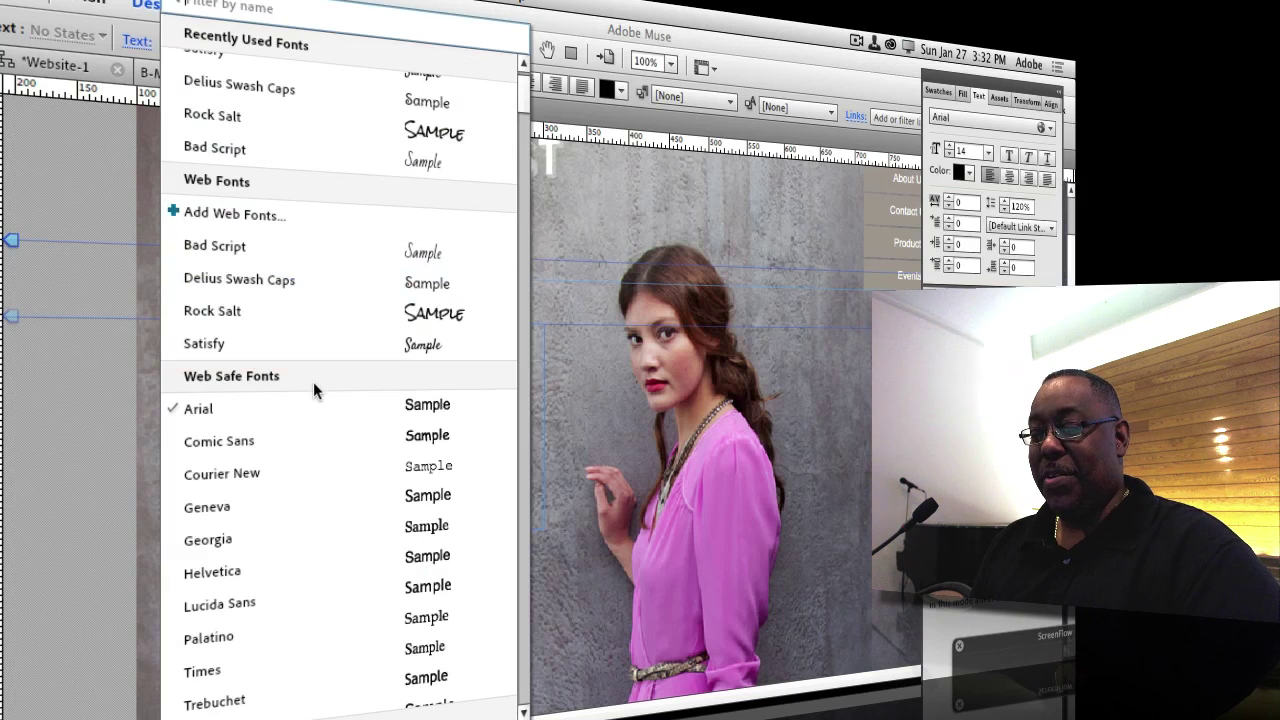
pyautogui.scroll(-5, 313, 390)
pyautogui.scroll(5, 313, 390)
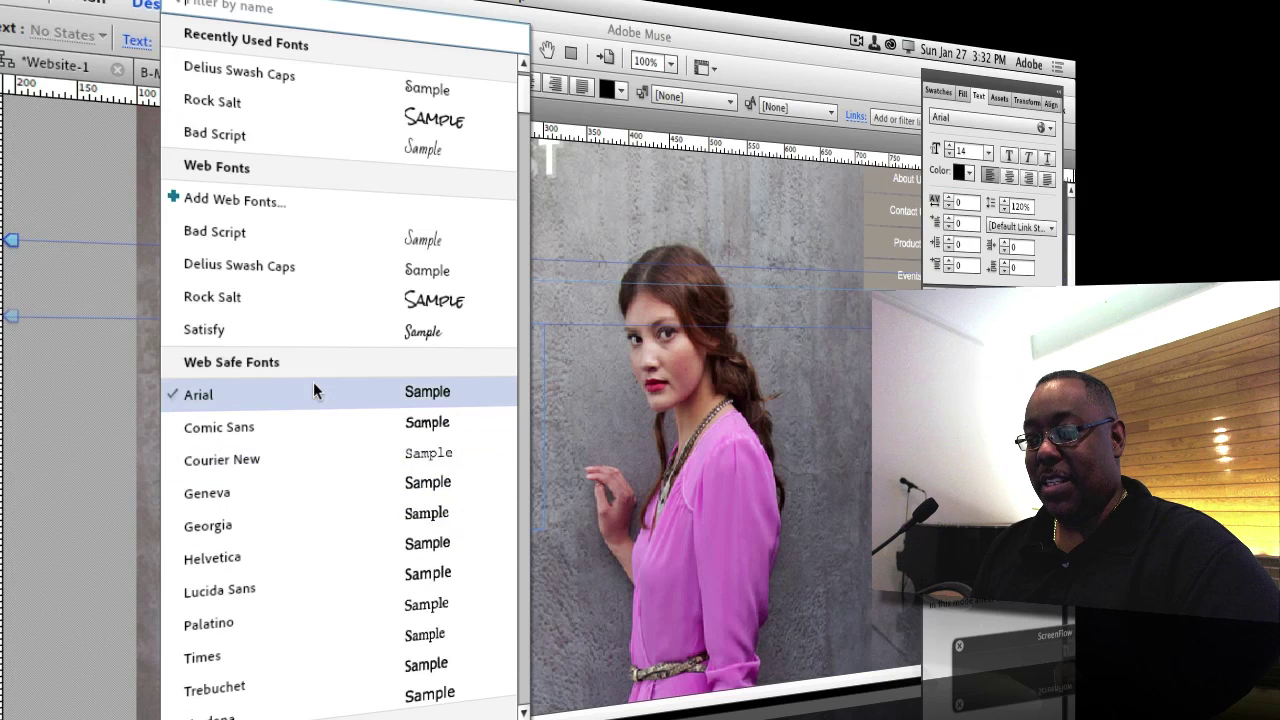
pyautogui.scroll(2, 289, 206)
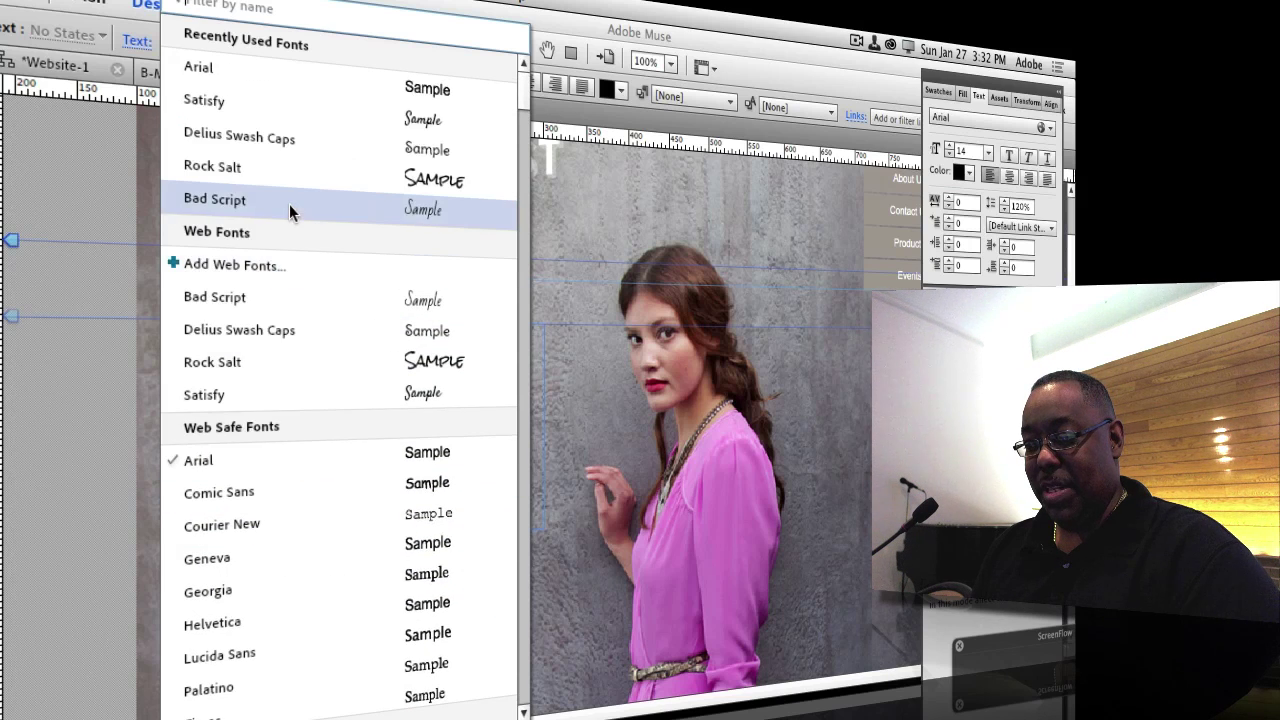
pyautogui.scroll(-10, 289, 204)
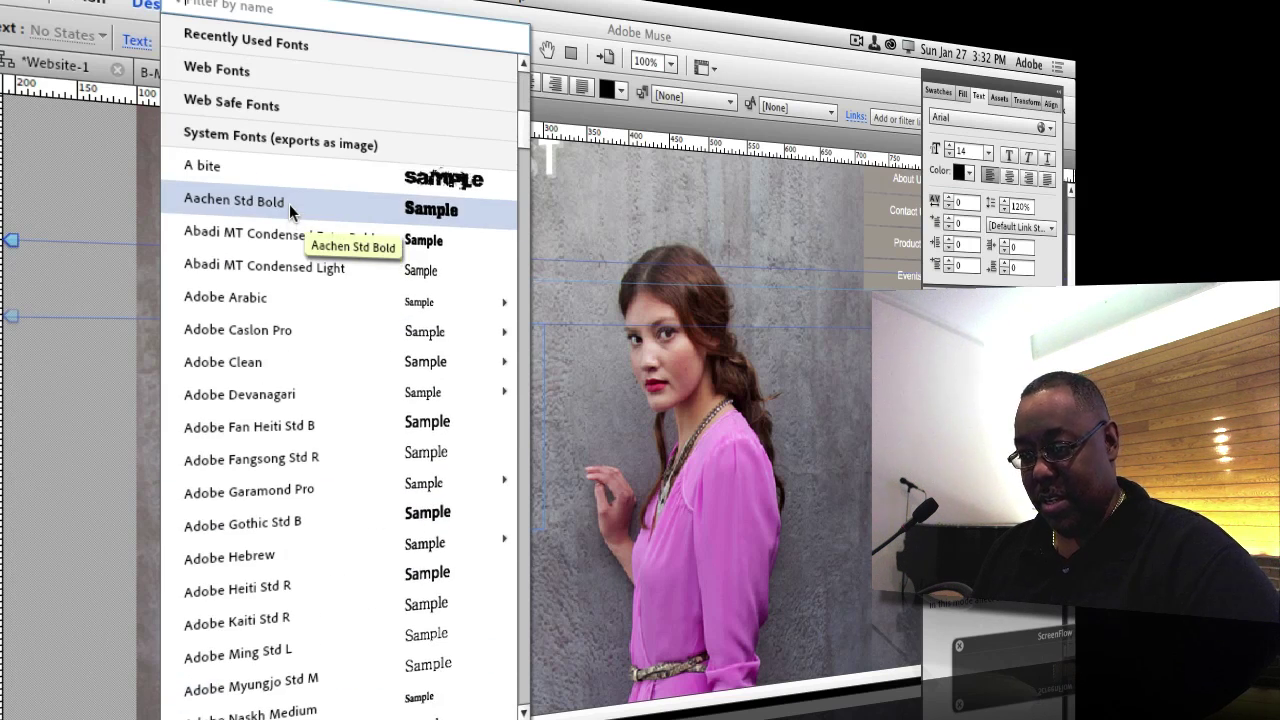
pyautogui.scroll(5, 289, 204)
pyautogui.scroll(8, 289, 204)
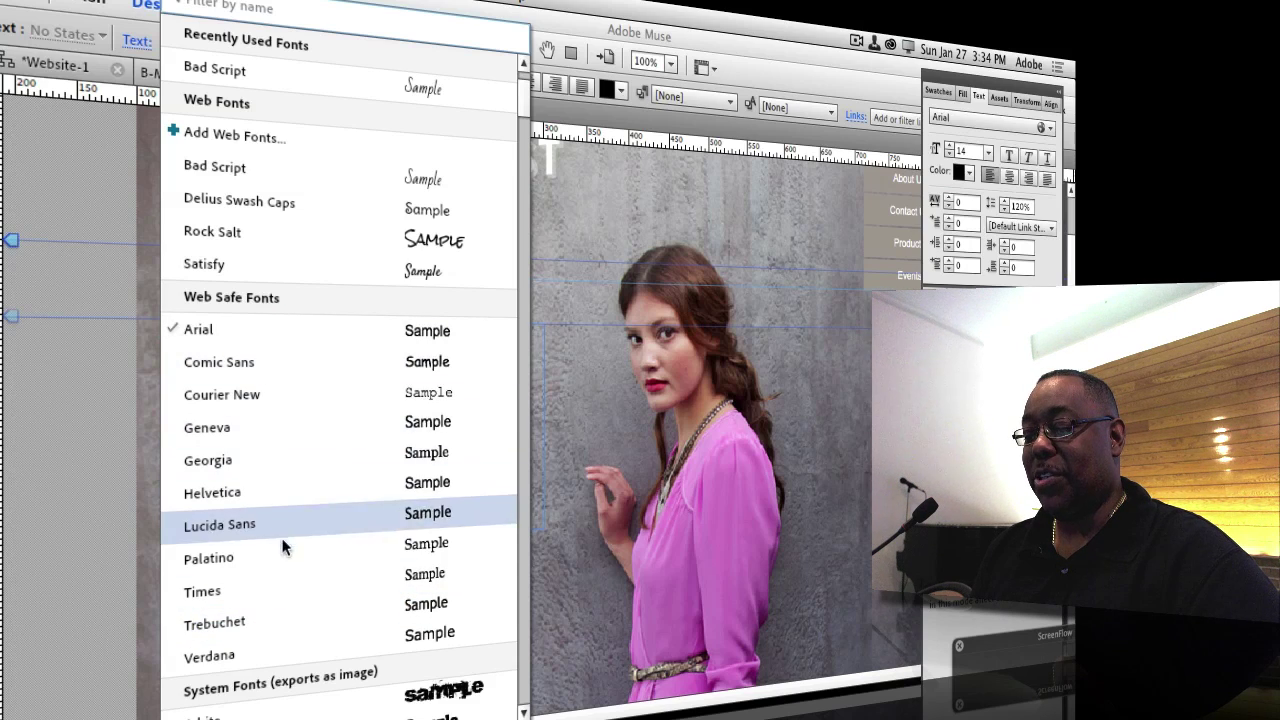
pyautogui.scroll(-15, 315, 683)
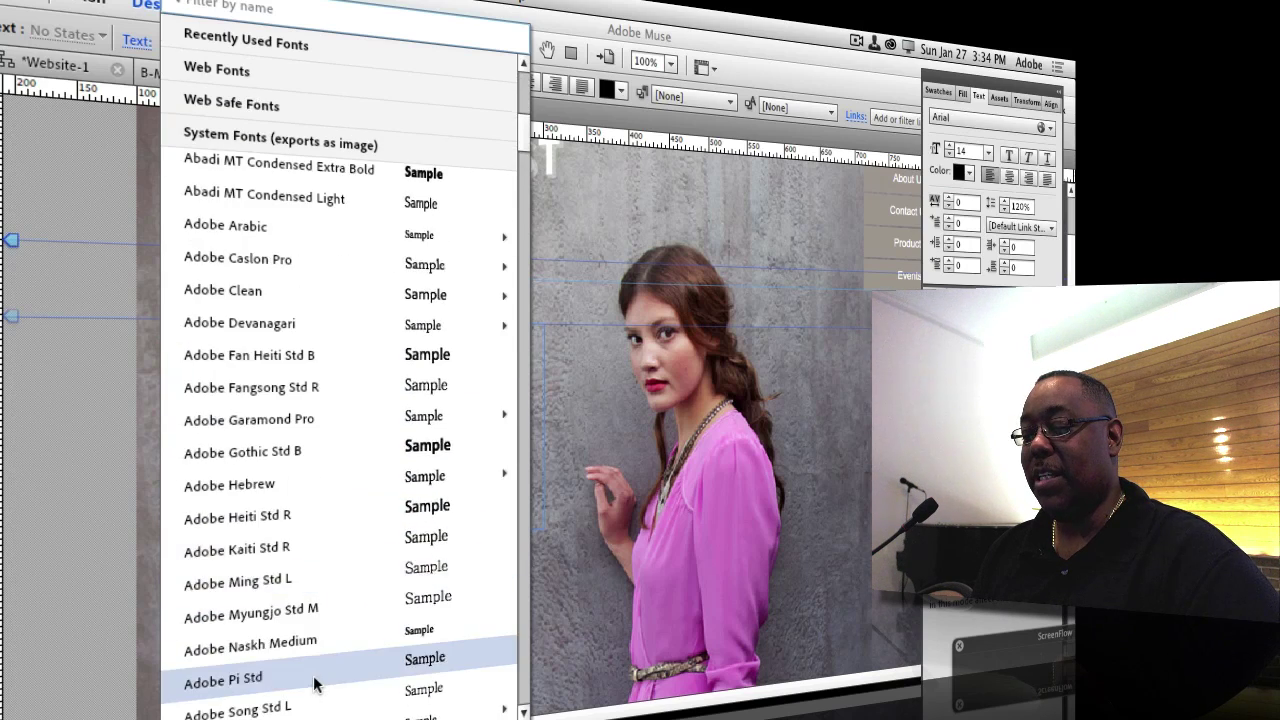
pyautogui.scroll(-20, 315, 683)
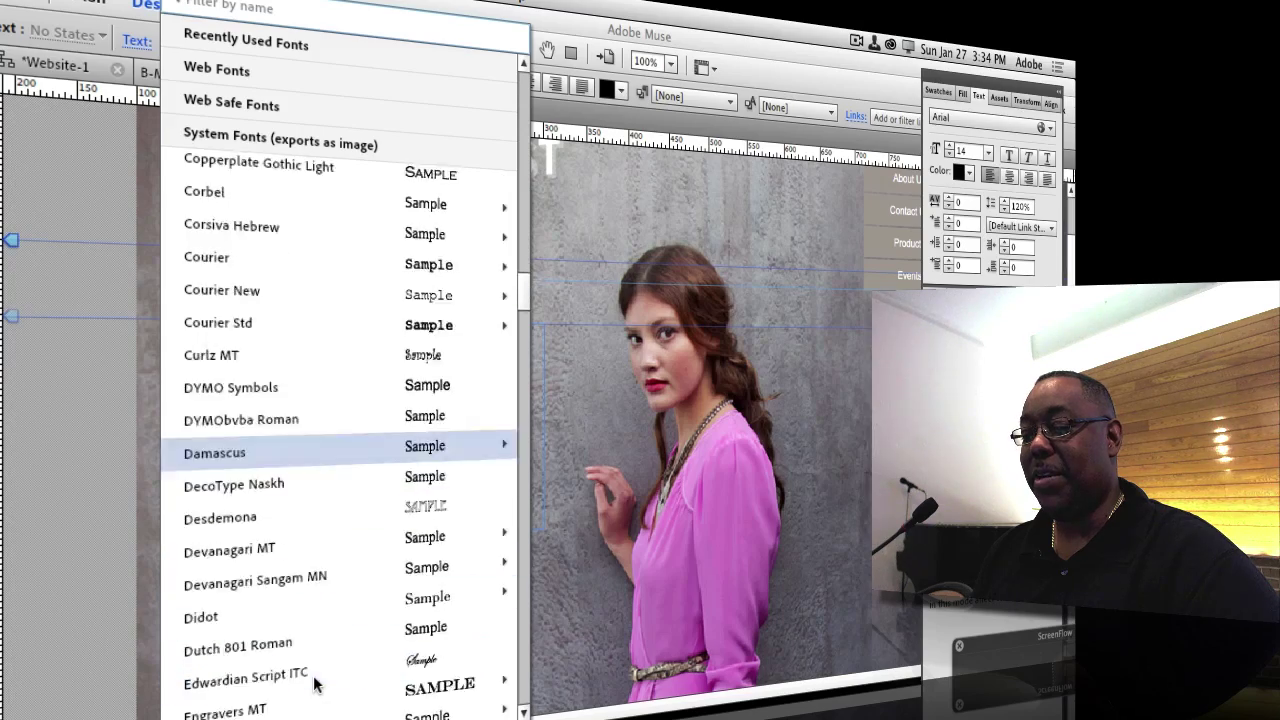
pyautogui.scroll(-20, 315, 683)
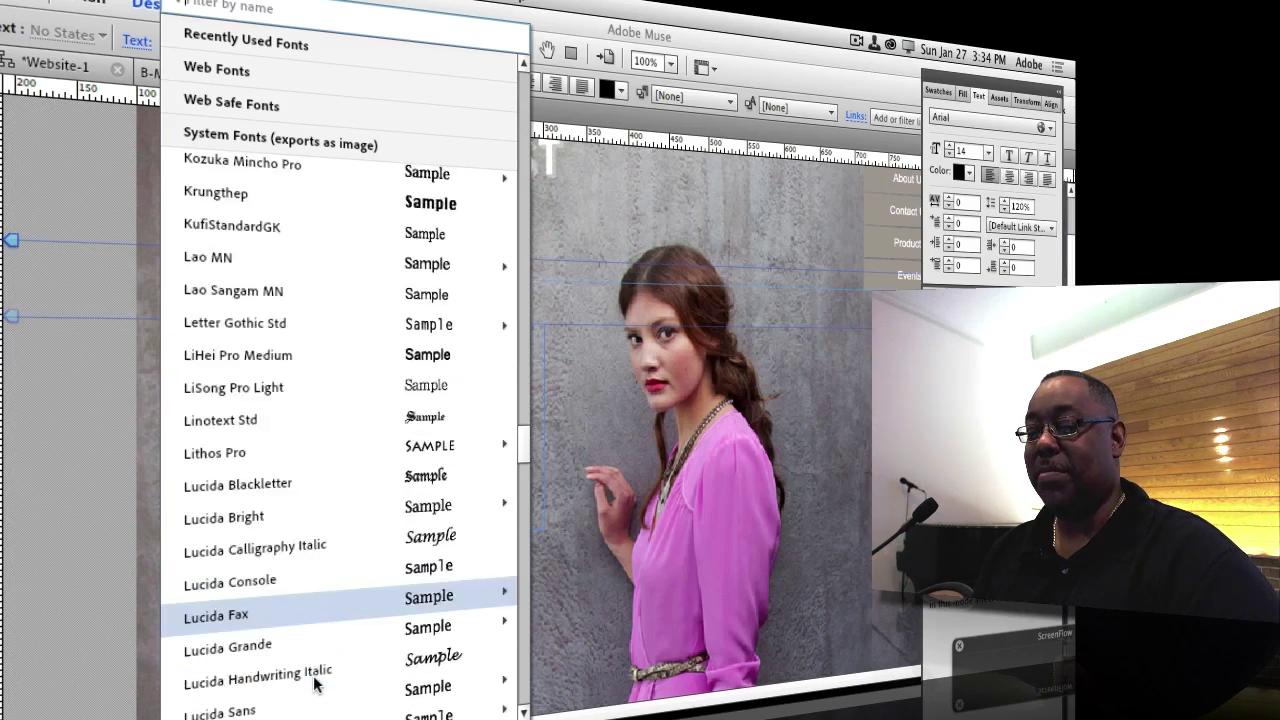
pyautogui.scroll(20, 315, 683)
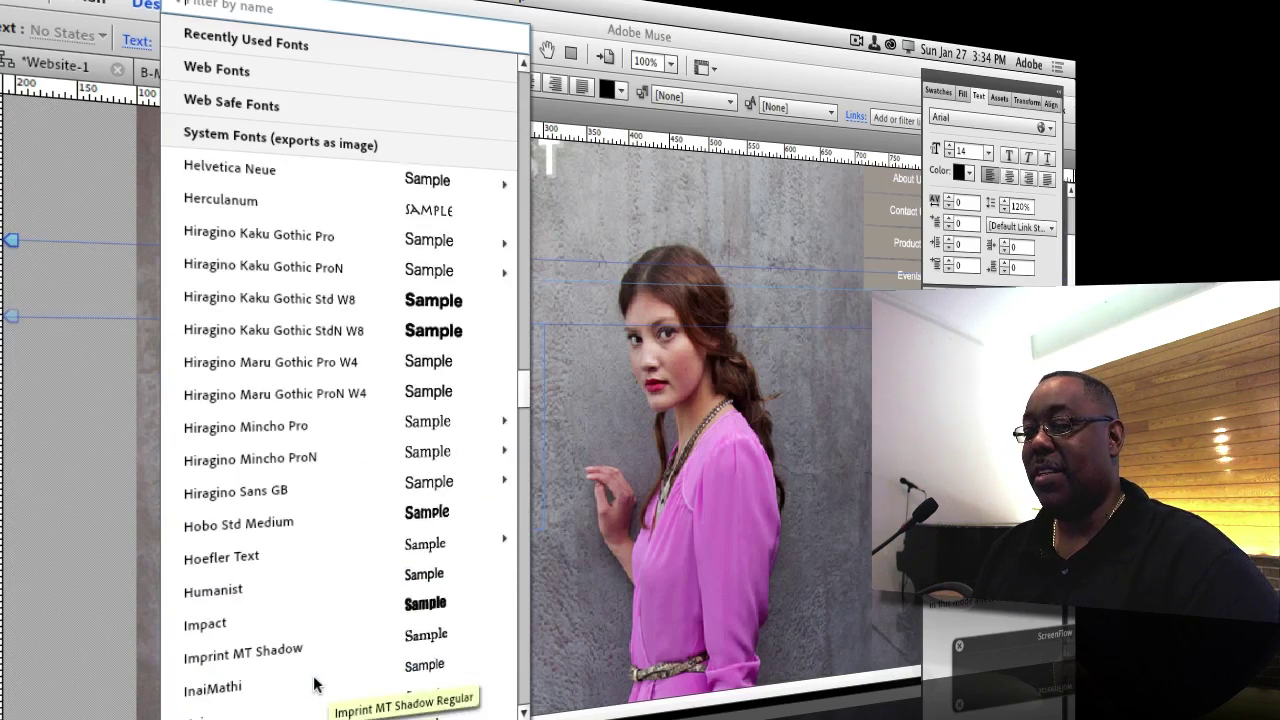
pyautogui.scroll(20, 315, 683)
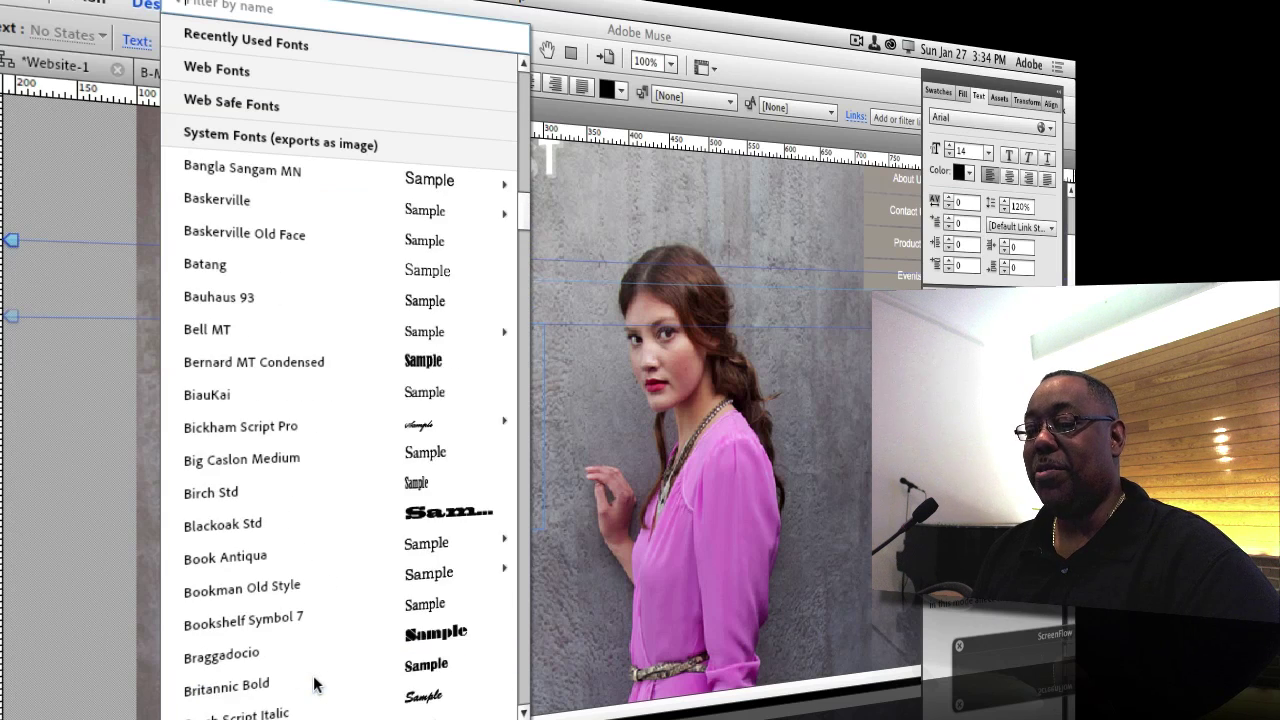
pyautogui.scroll(10, 315, 660)
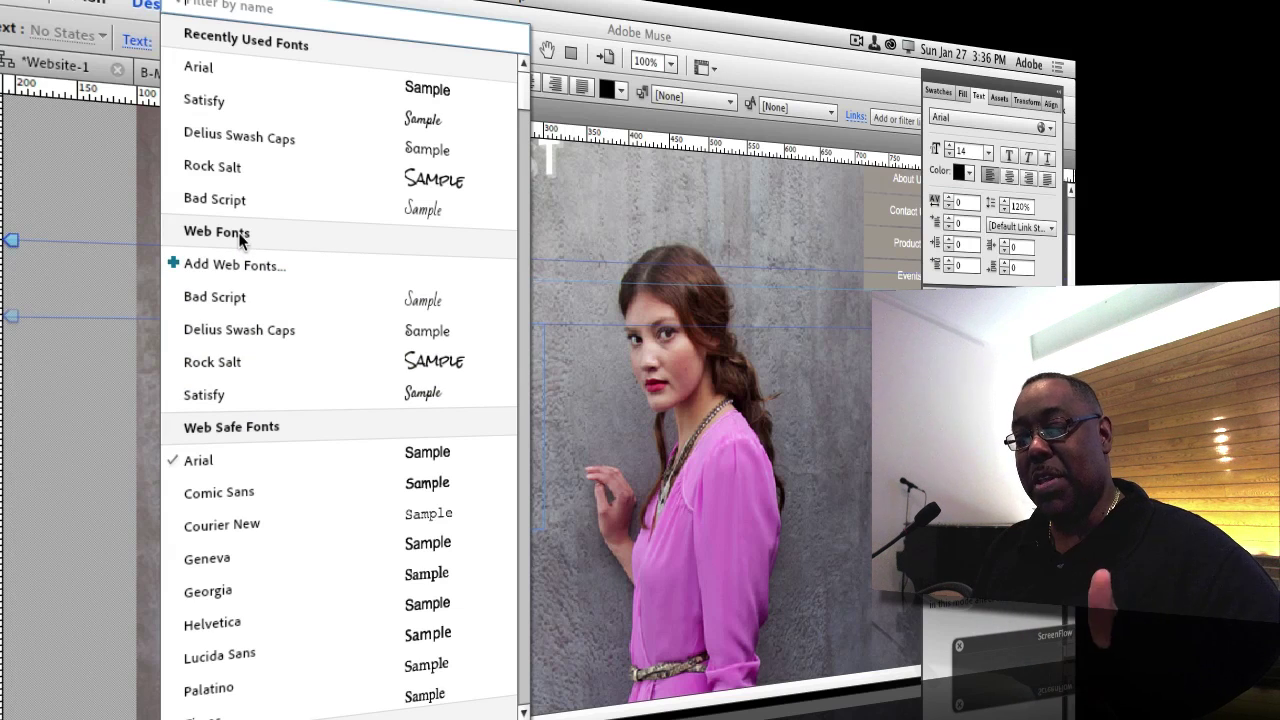
pyautogui.scroll(-3, 238, 230)
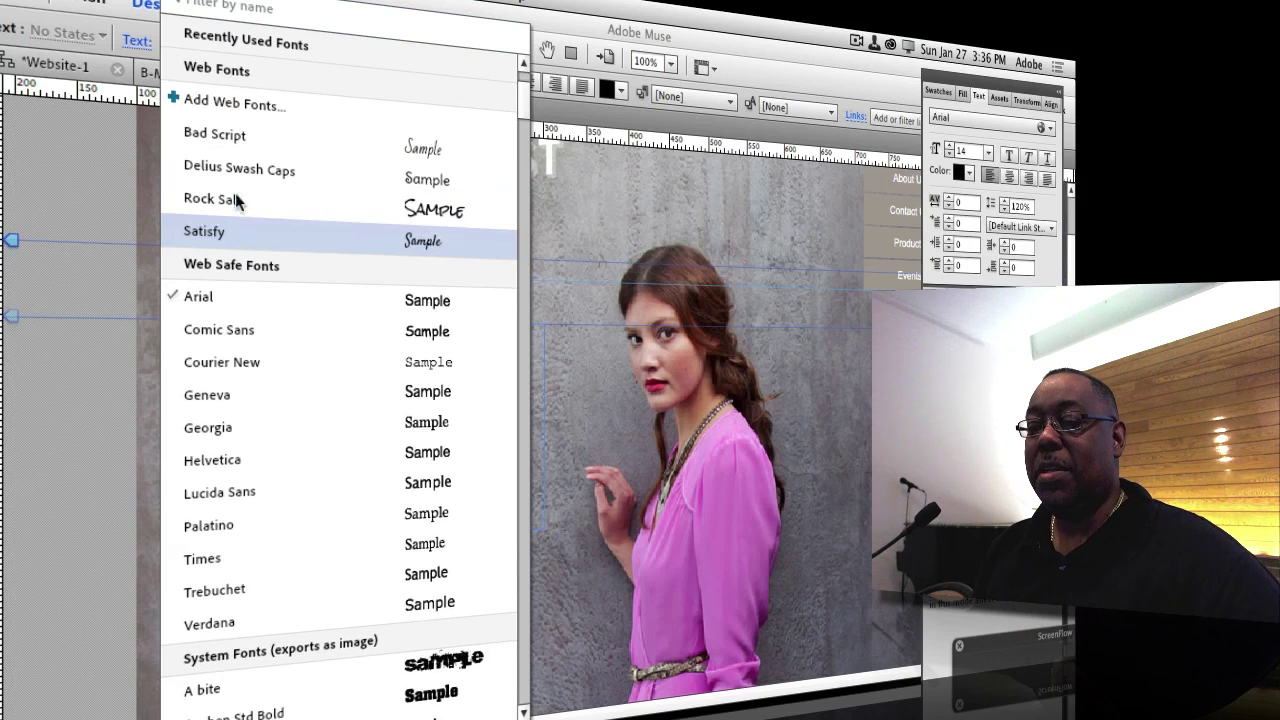
# Browse the web font library by style and add the handwritten-style font Clara
pyautogui.click(231, 100)
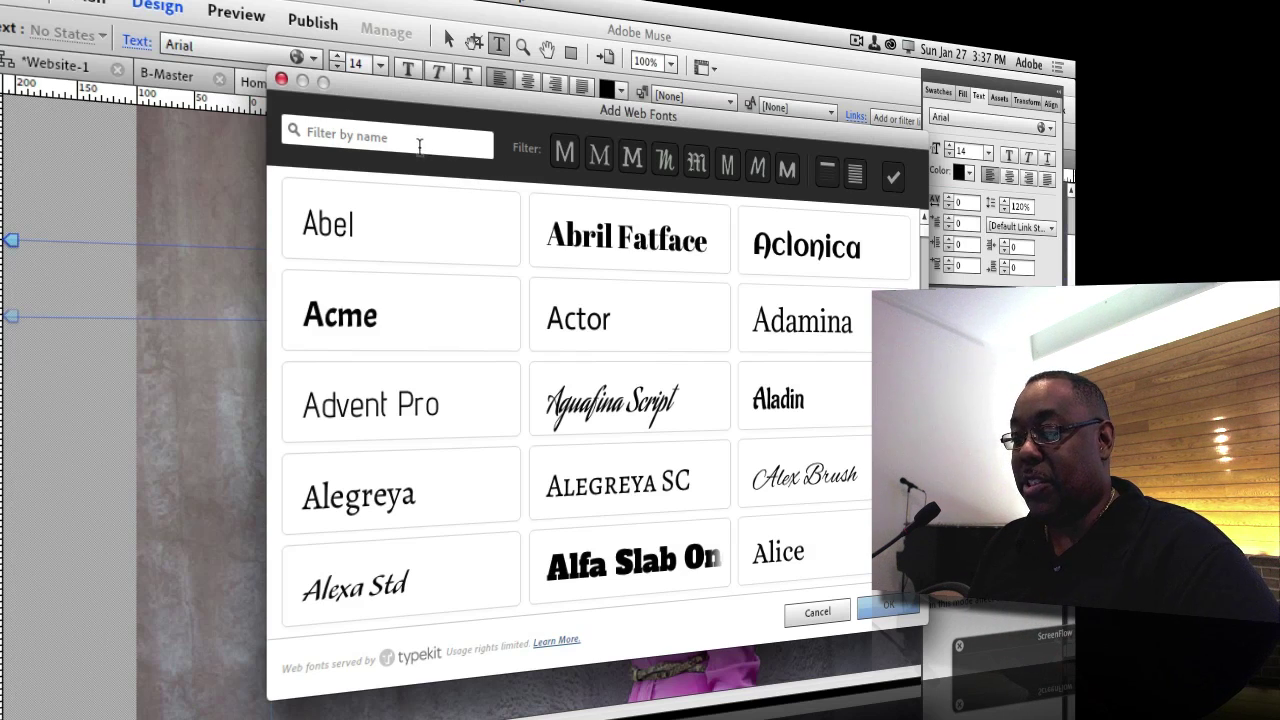
pyautogui.scroll(-3, 542, 258)
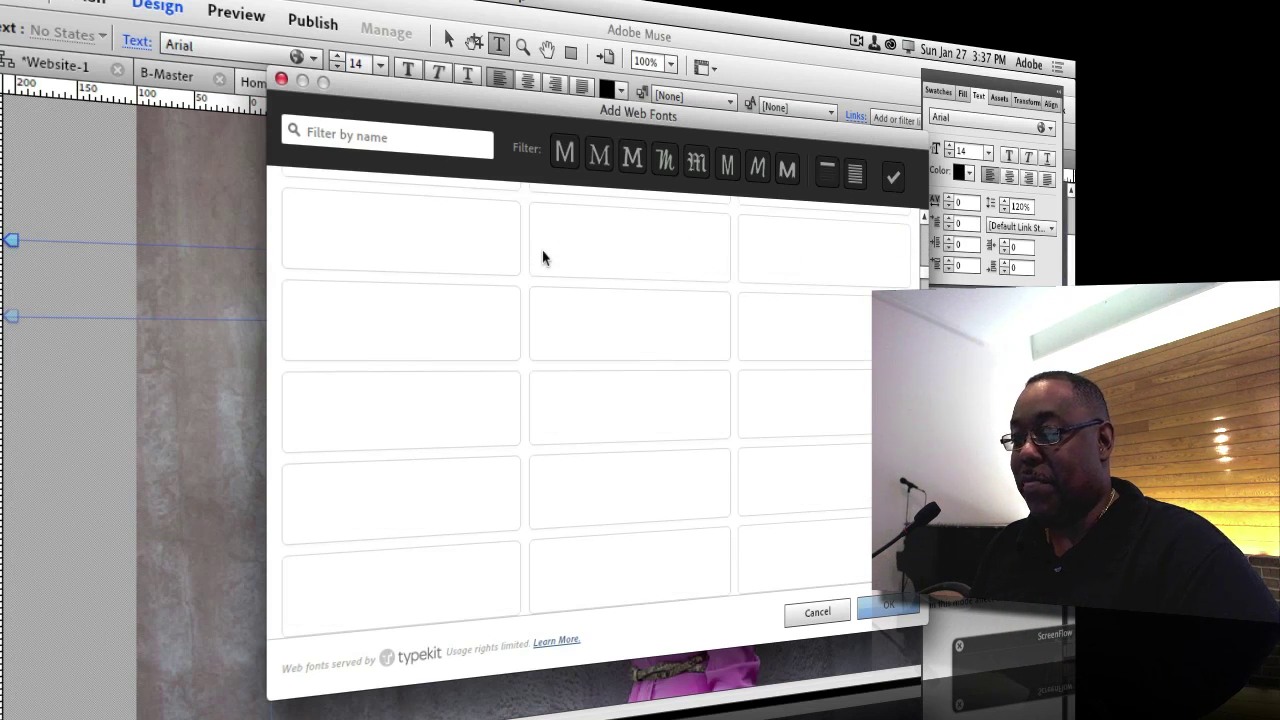
pyautogui.click(598, 156)
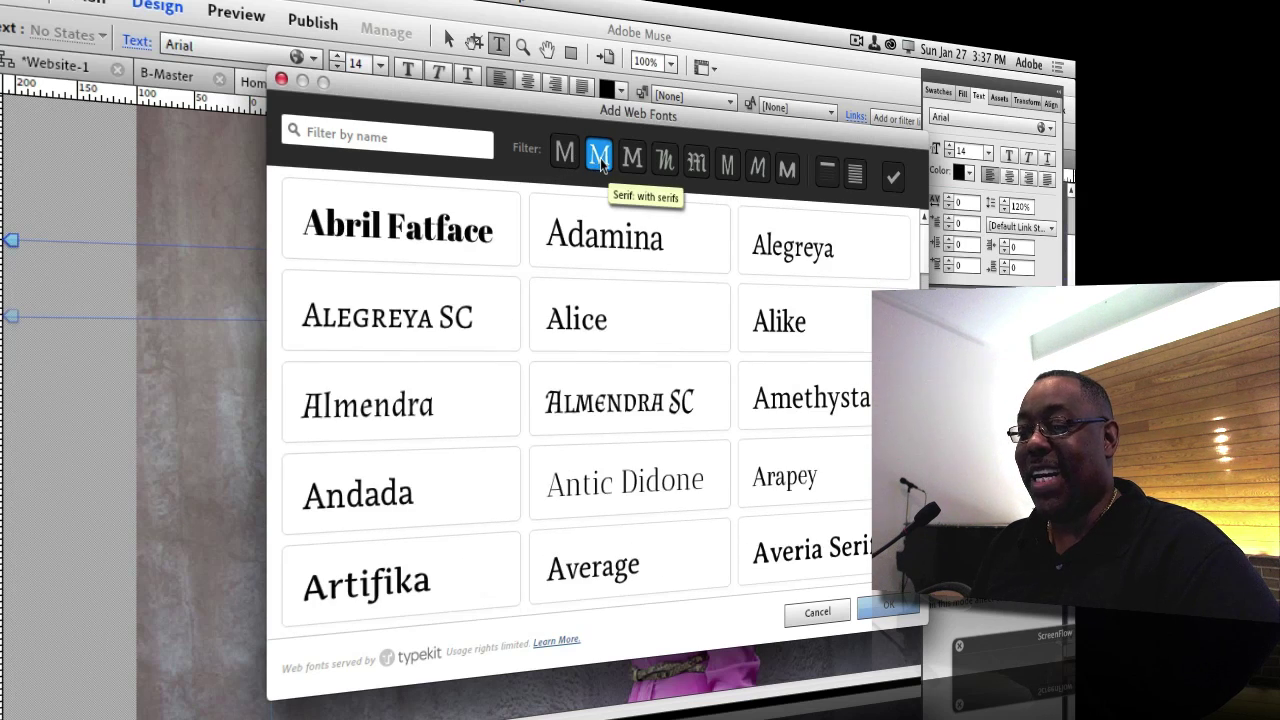
pyautogui.click(632, 160)
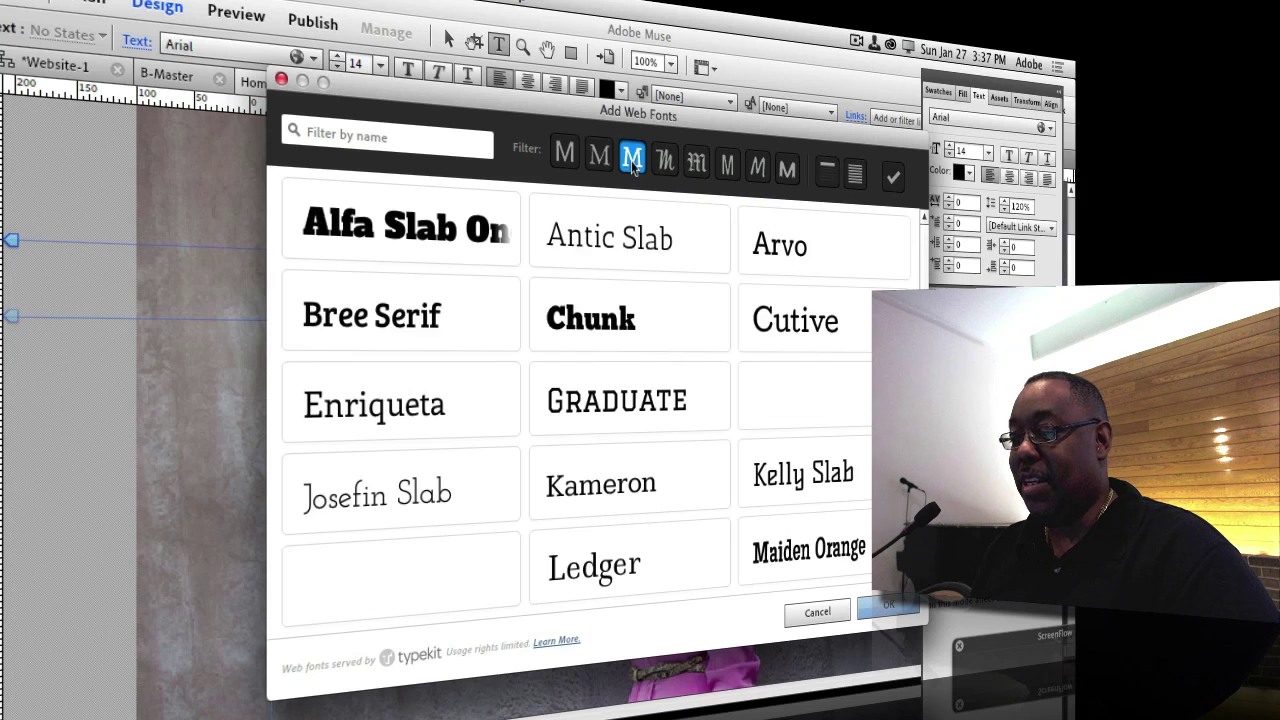
pyautogui.click(665, 160)
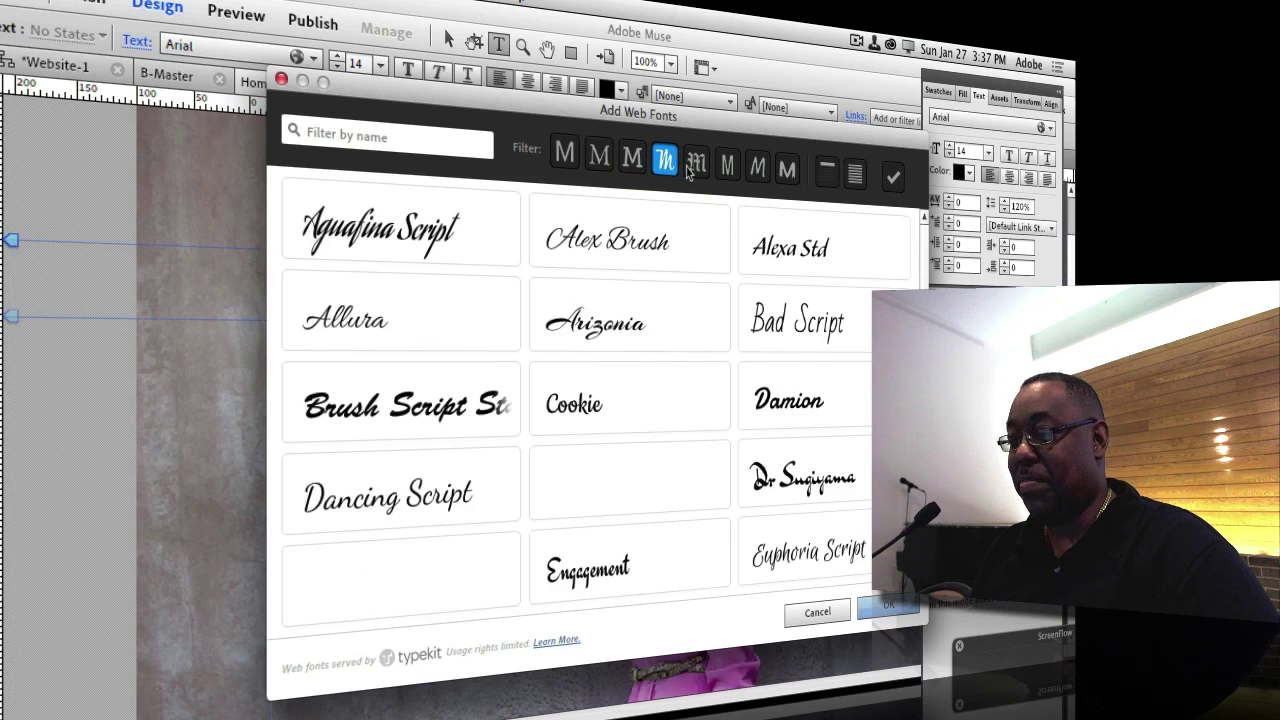
pyautogui.click(698, 168)
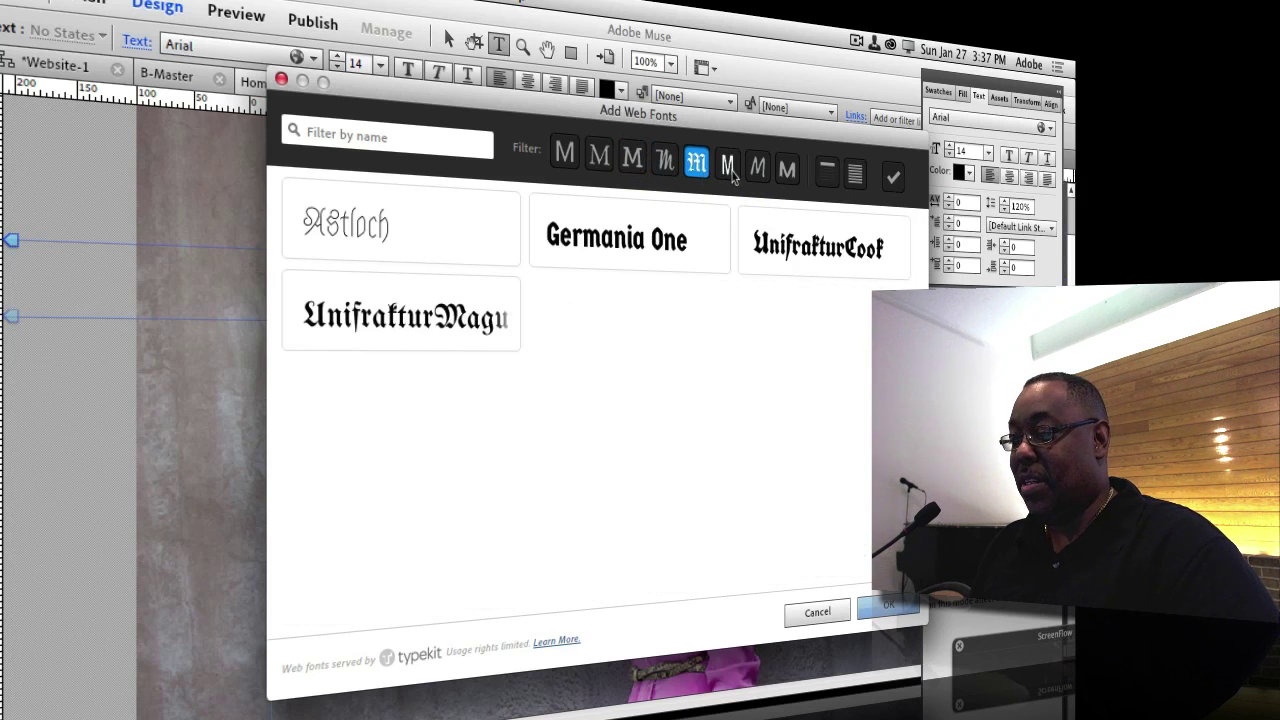
pyautogui.click(728, 168)
pyautogui.click(759, 180)
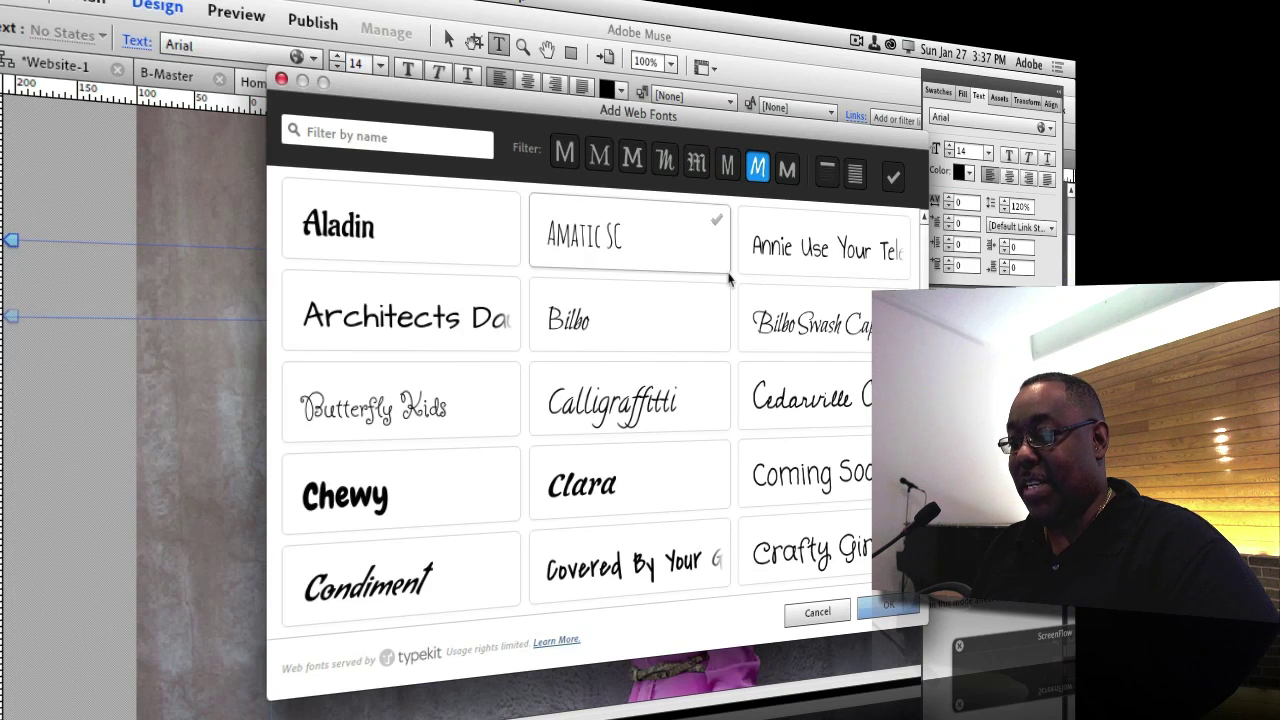
pyautogui.click(618, 480)
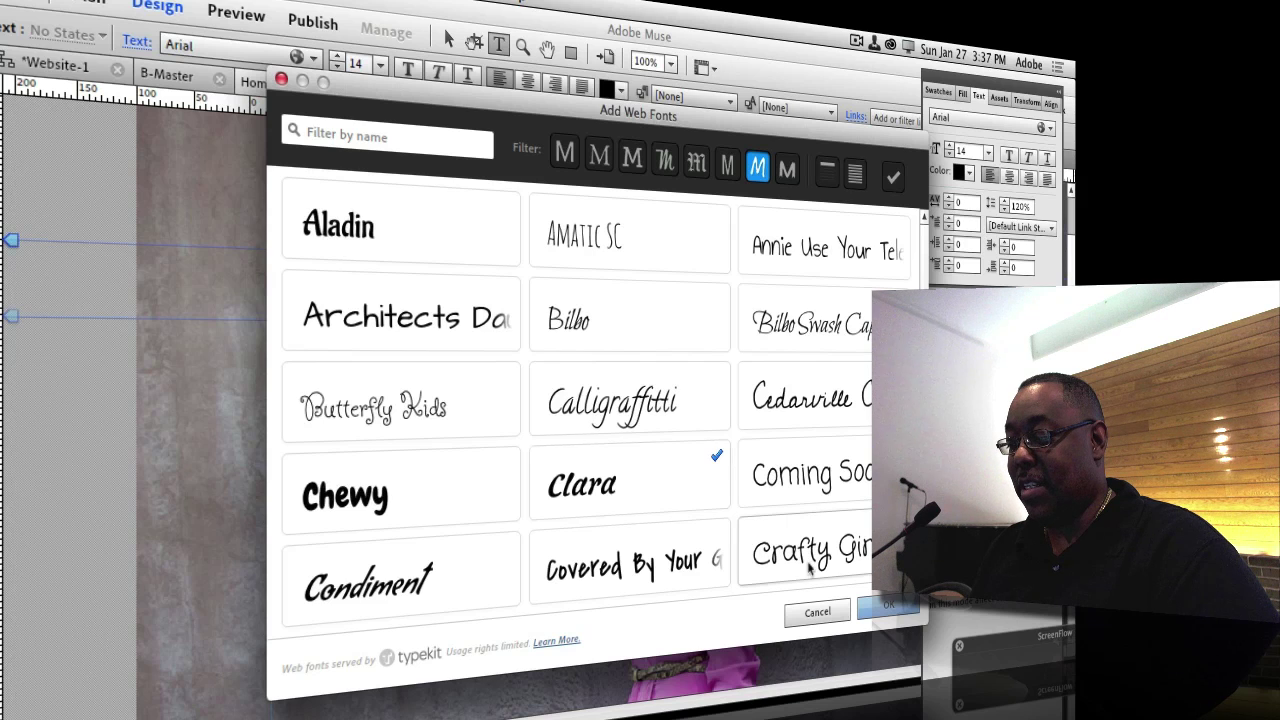
pyautogui.click(873, 608)
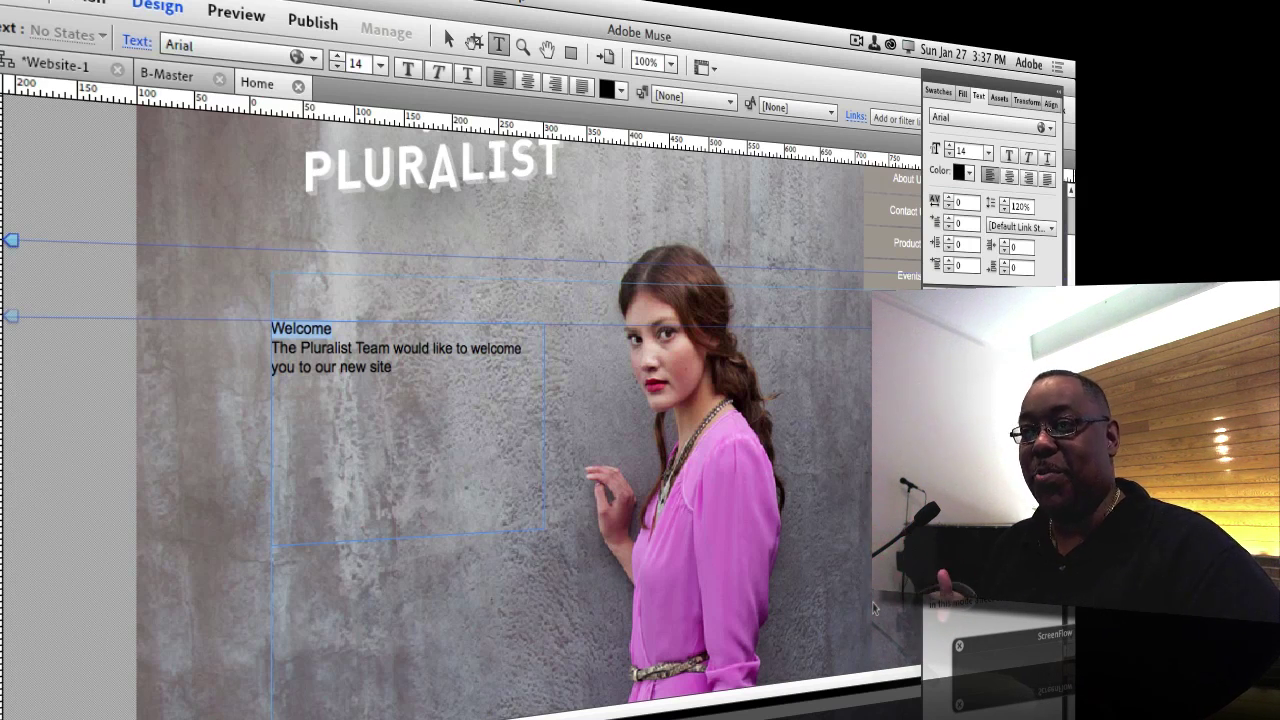
# Apply the web font Clara to the word Welcome and enlarge it to size 30
pyautogui.click(235, 45)
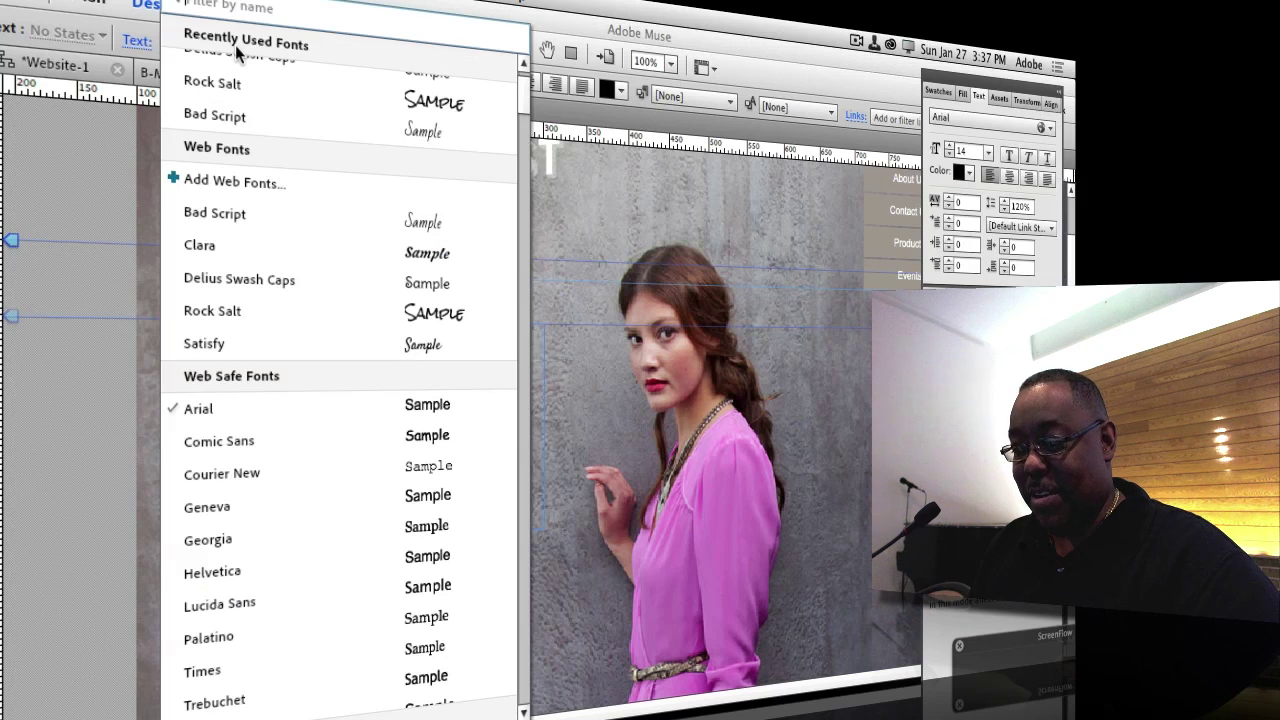
pyautogui.click(265, 252)
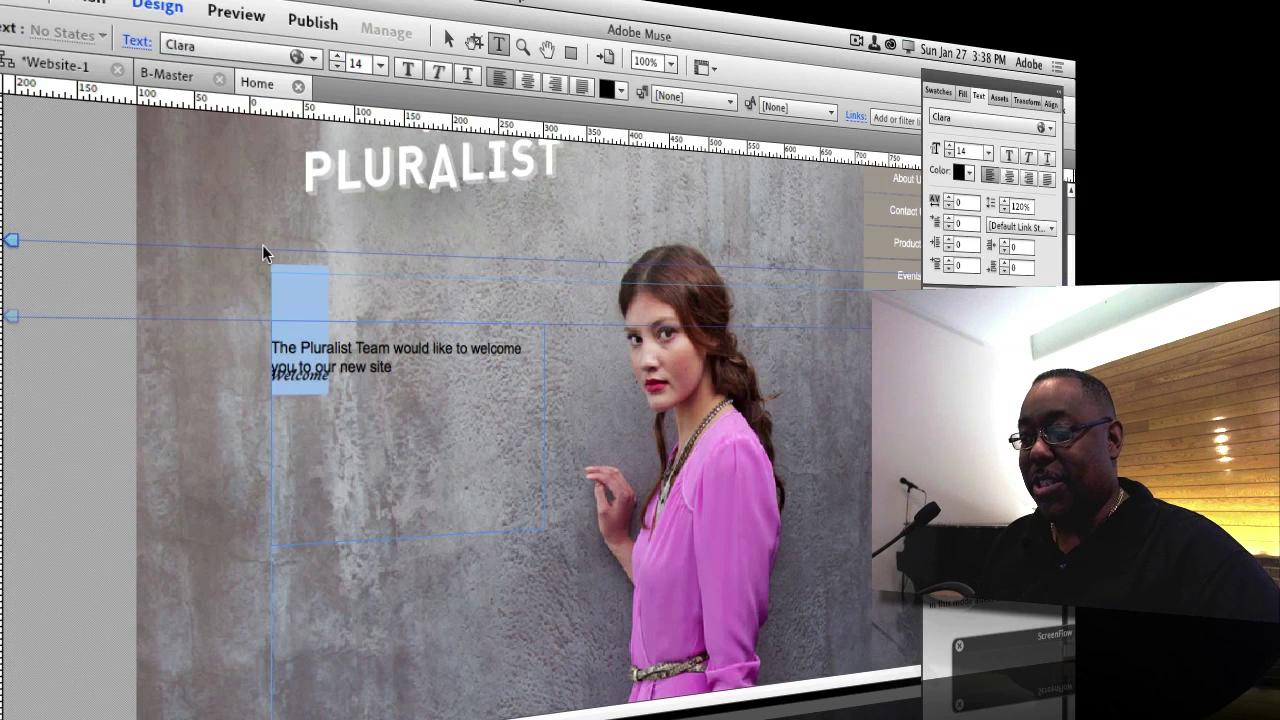
pyautogui.press('super+shift+period')
pyautogui.press('super+shift+period')
pyautogui.press('super+shift+period')
pyautogui.press('super+shift+period')
pyautogui.press('super+shift+period')
pyautogui.press('super+shift+period')
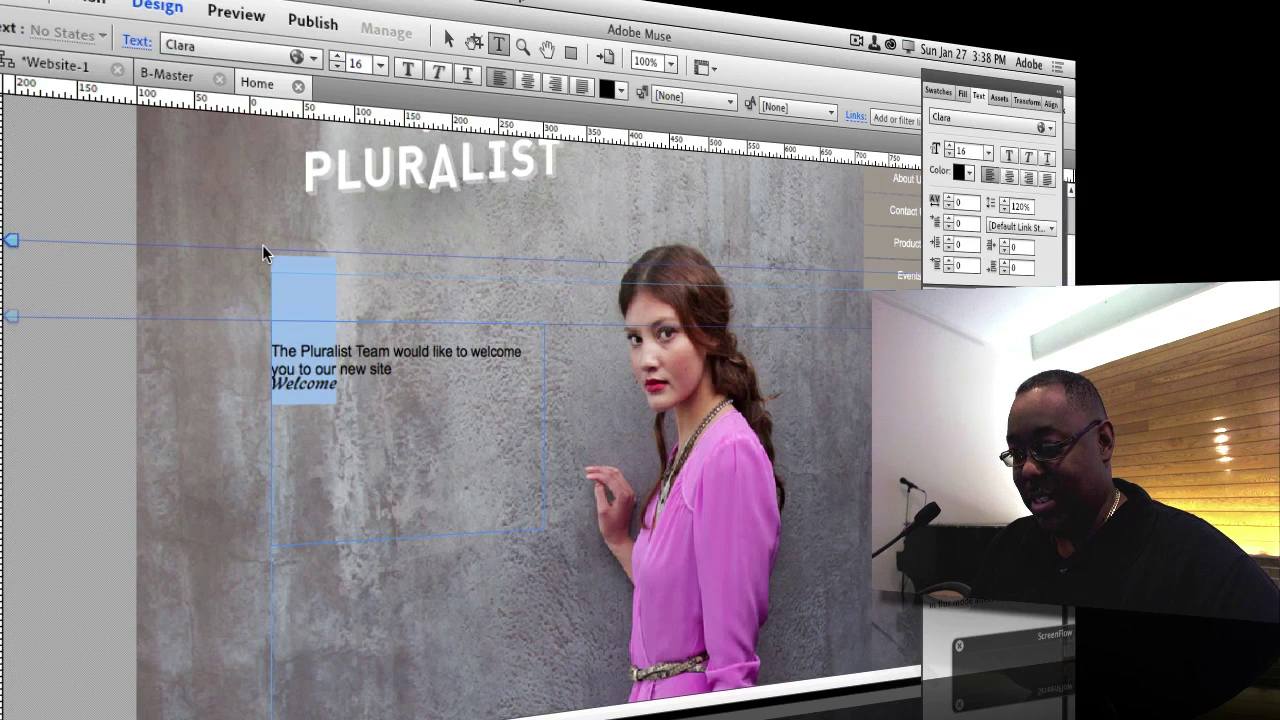
pyautogui.press('super+shift+period')
pyautogui.press('super+shift+period')
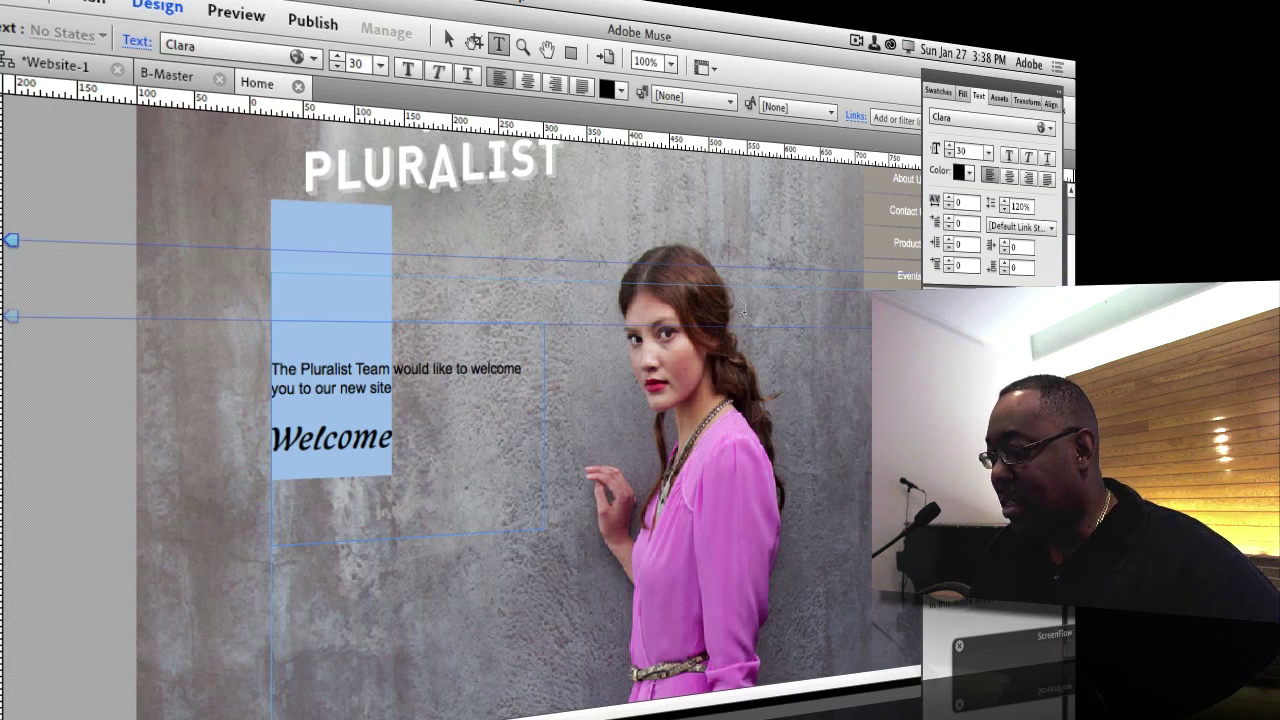
# Try Delius Swash Caps and Rock Salt on the Welcome heading, and return it to Clara
pyautogui.click(286, 46)
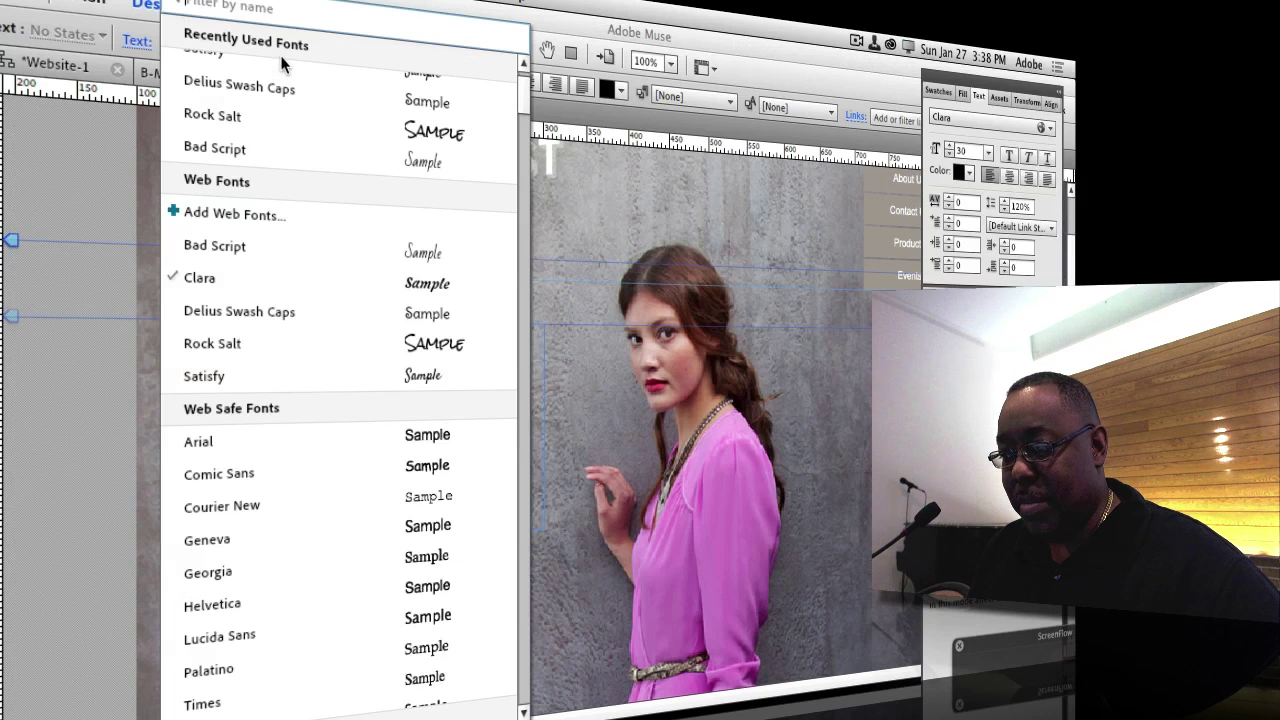
pyautogui.click(293, 304)
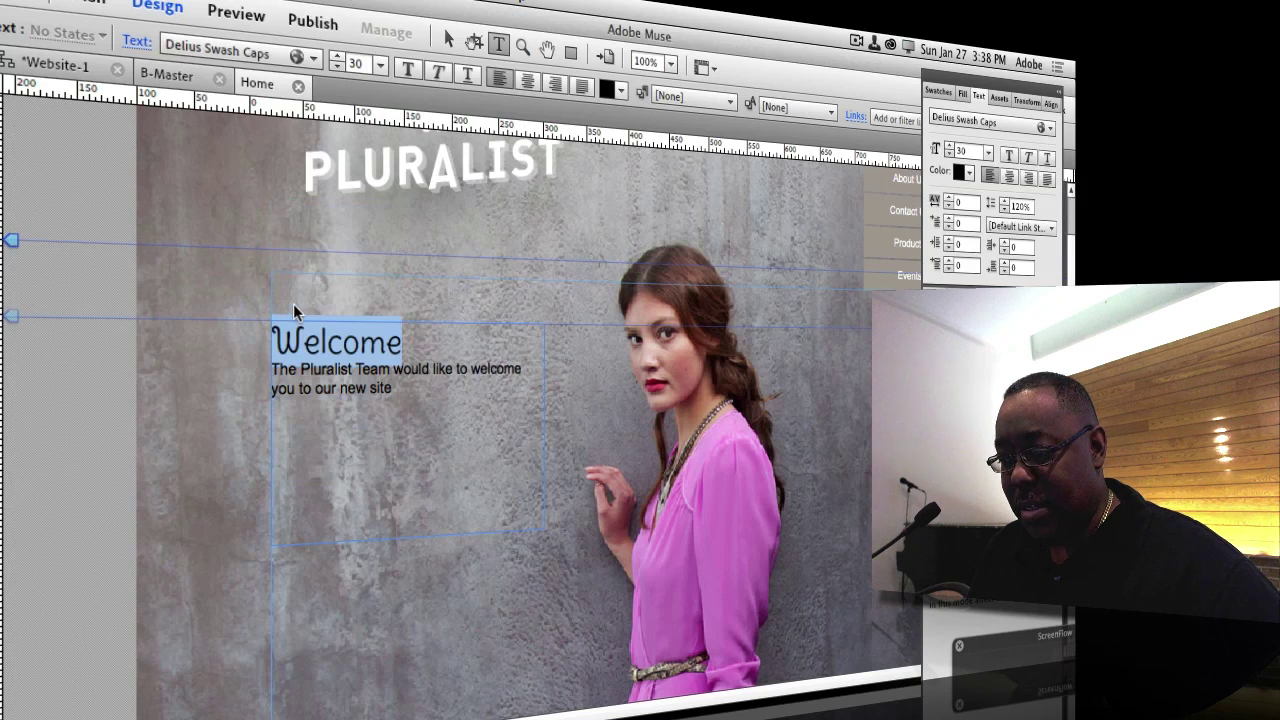
pyautogui.click(257, 50)
pyautogui.click(255, 342)
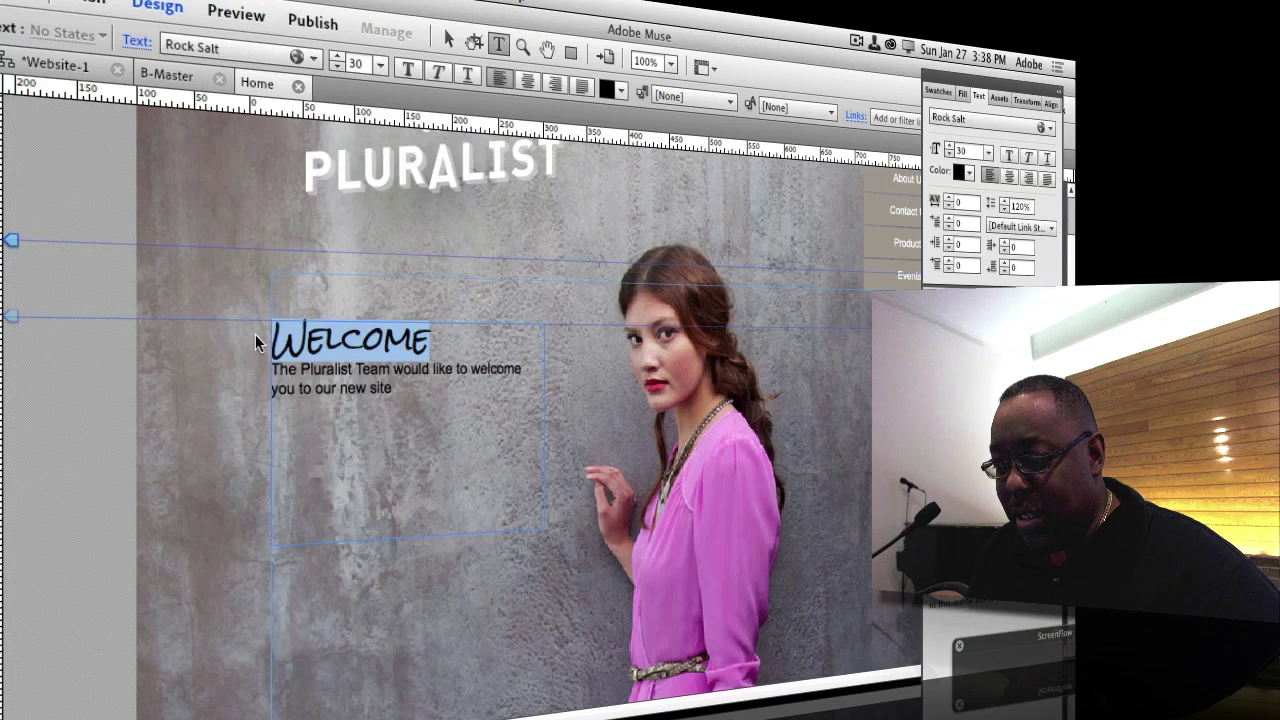
pyautogui.click(238, 52)
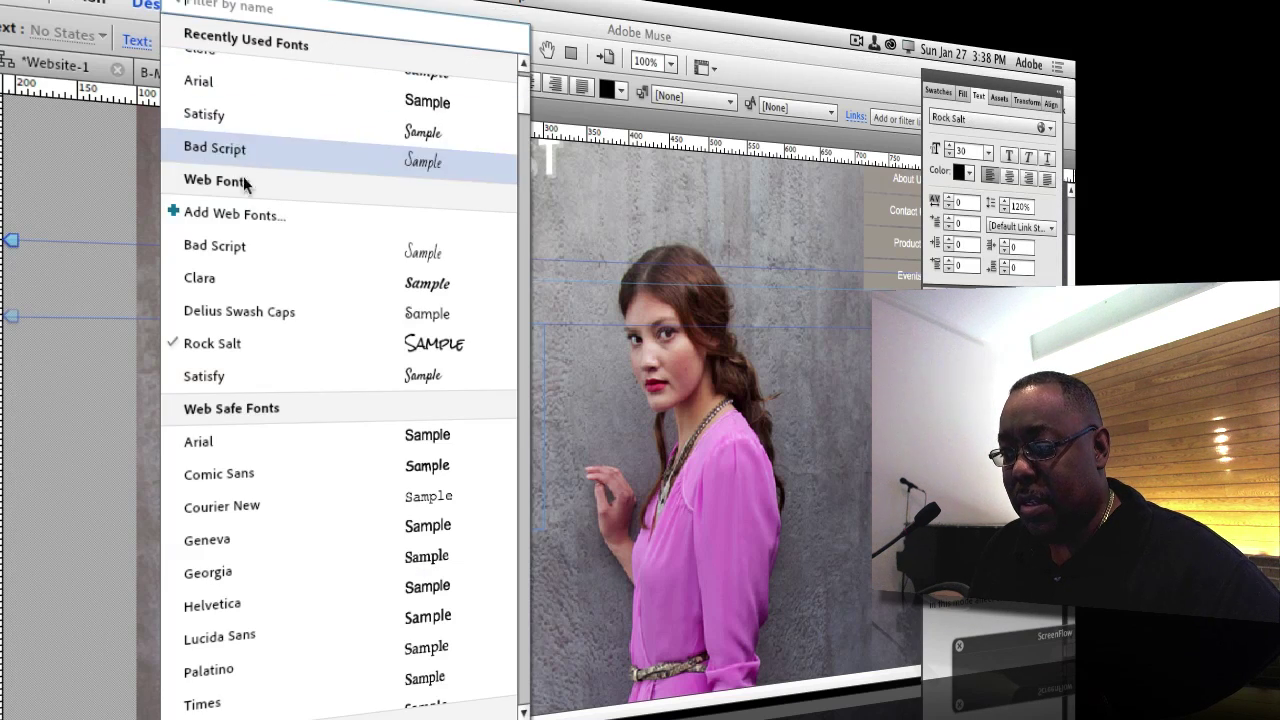
pyautogui.click(248, 271)
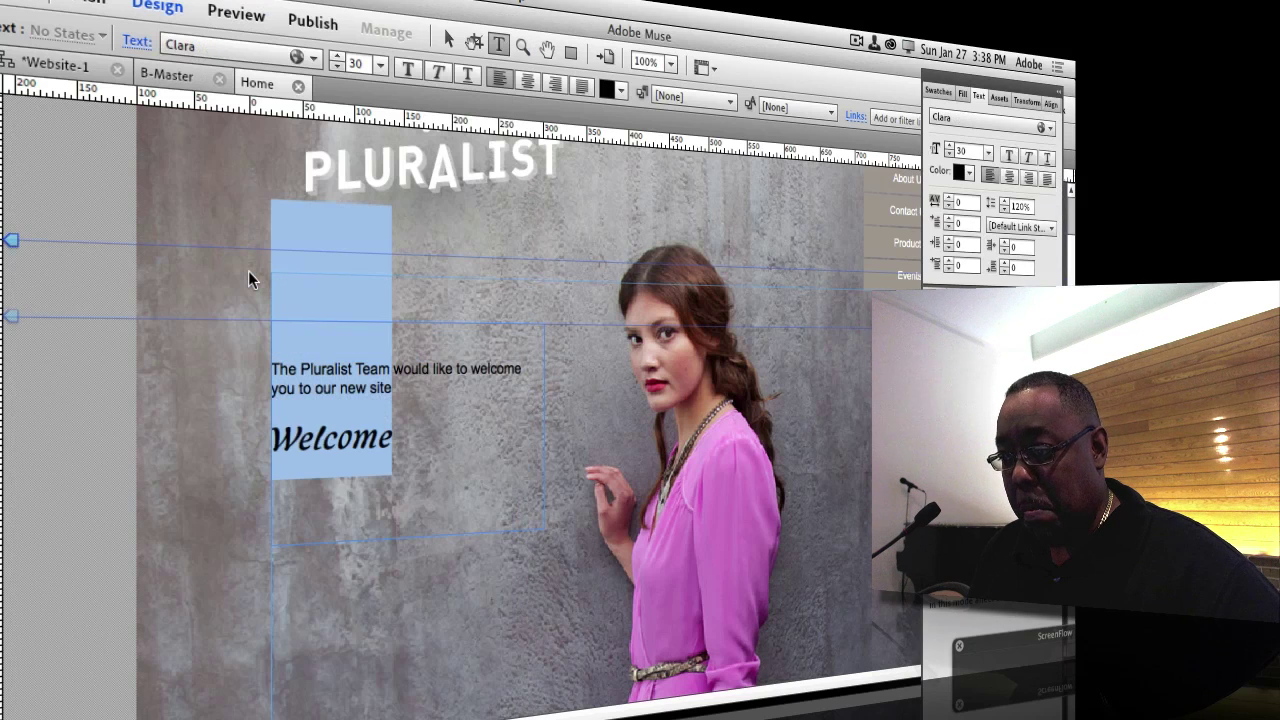
# Apply the web font Rock Salt to the word Welcome
pyautogui.click(244, 52)
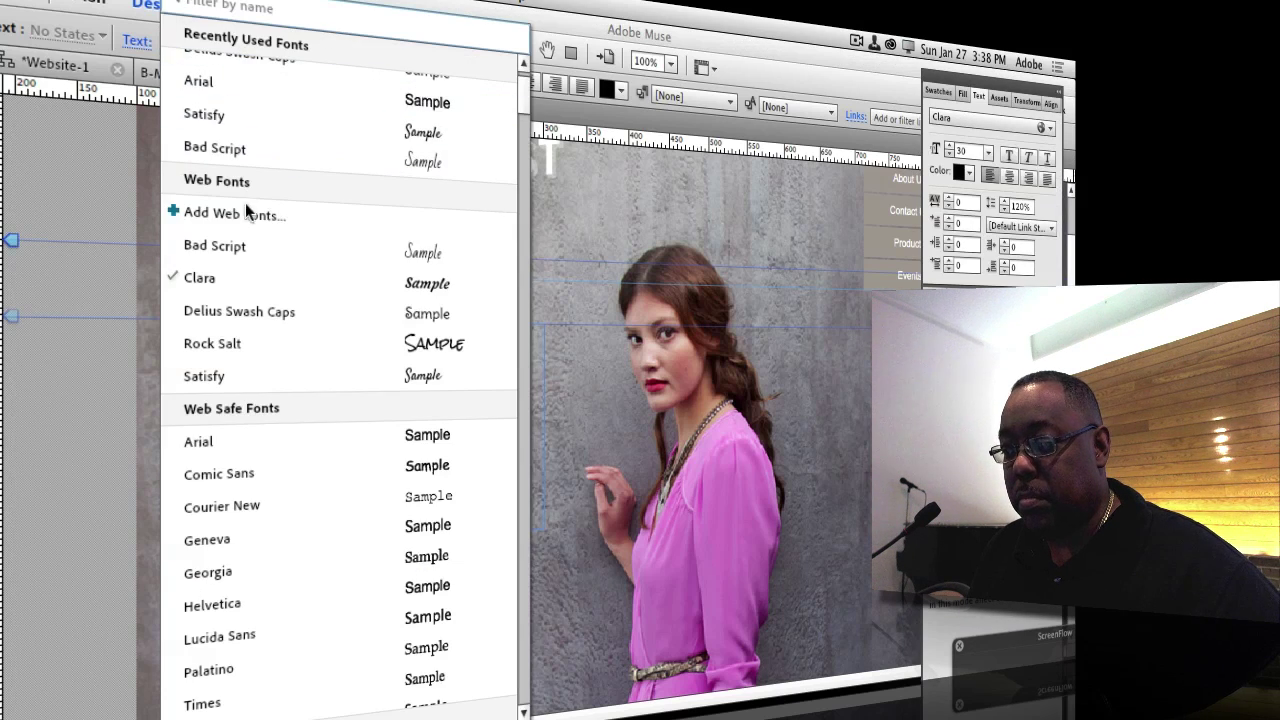
pyautogui.click(265, 345)
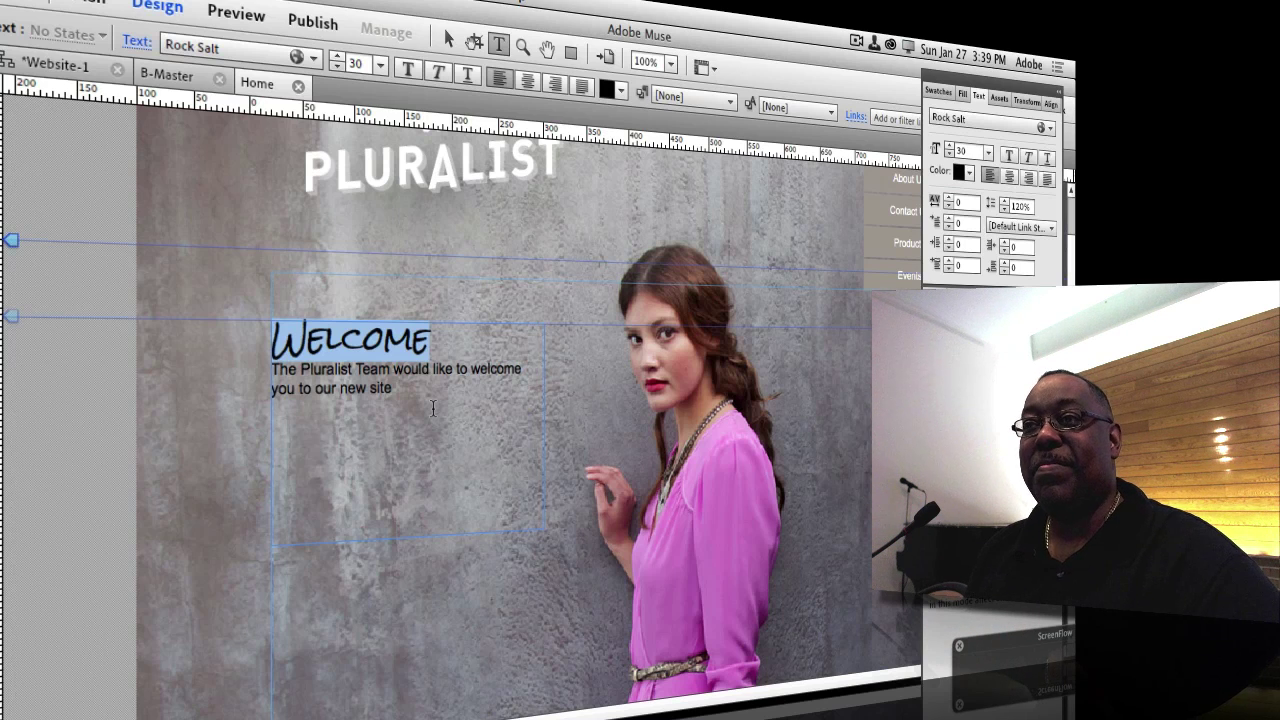
# Switch to Chrome, check that the Welcome heading on macgroup.org is selectable text, and return to Adobe Muse
pyautogui.press('super+Tab')
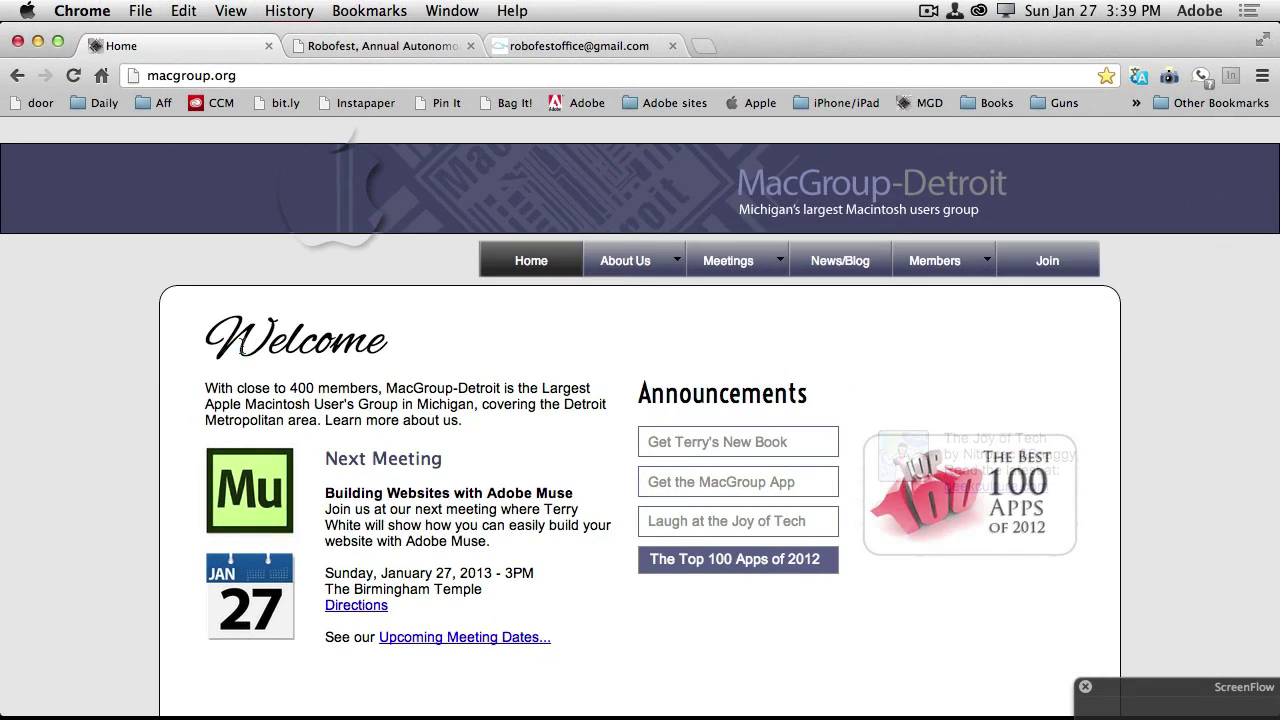
pyautogui.moveTo(208, 345); pyautogui.dragTo(362, 345)
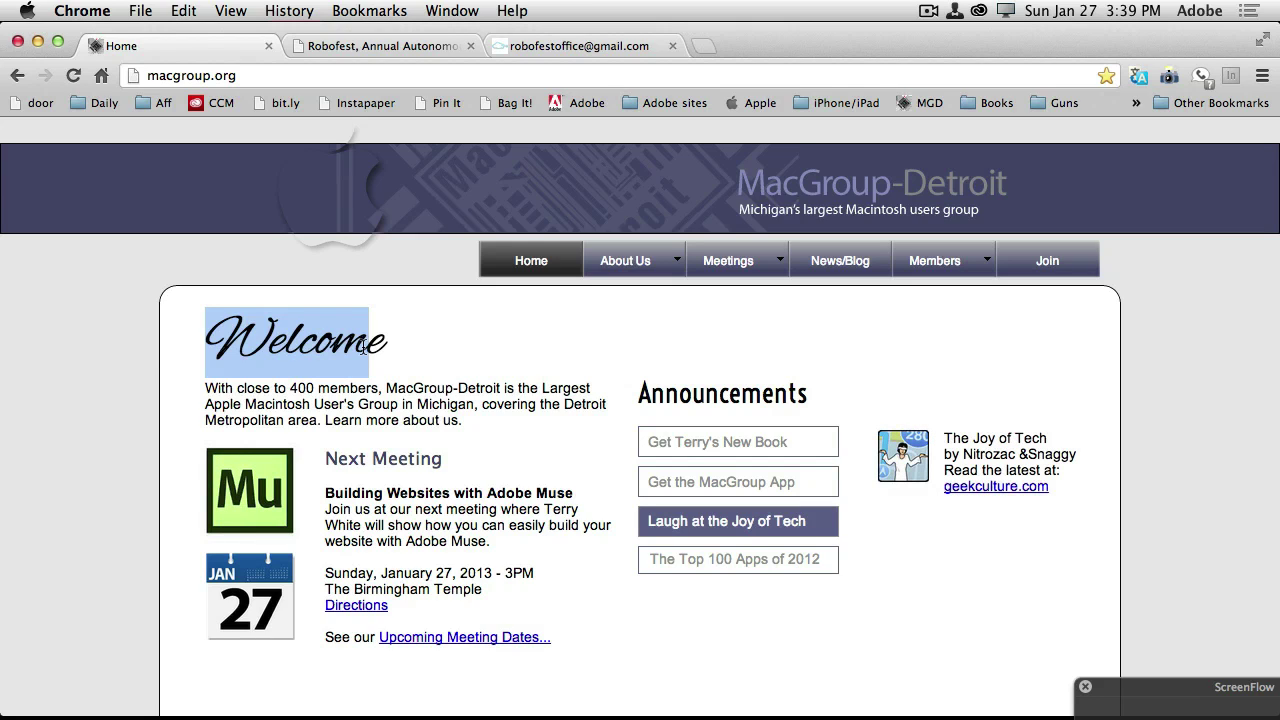
pyautogui.press('super+Tab')
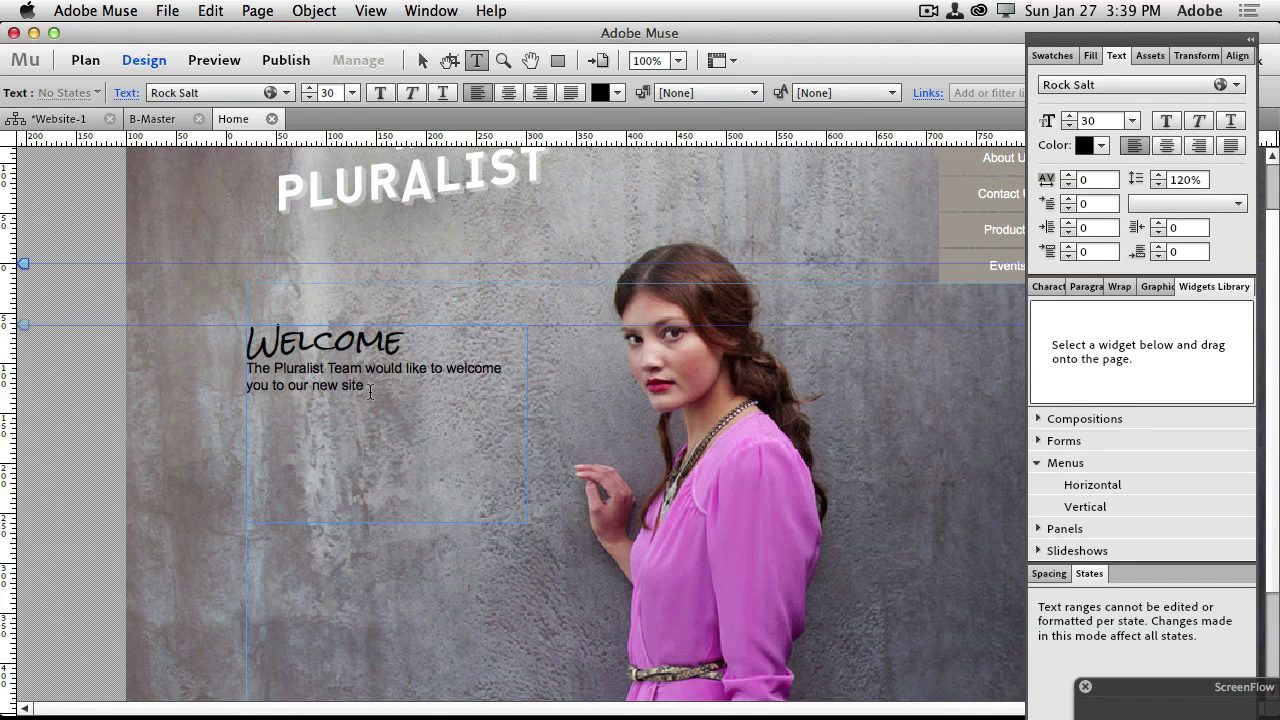
# Set the sentence below the Welcome heading to font size 18
pyautogui.moveTo(366, 387); pyautogui.dragTo(240, 373)
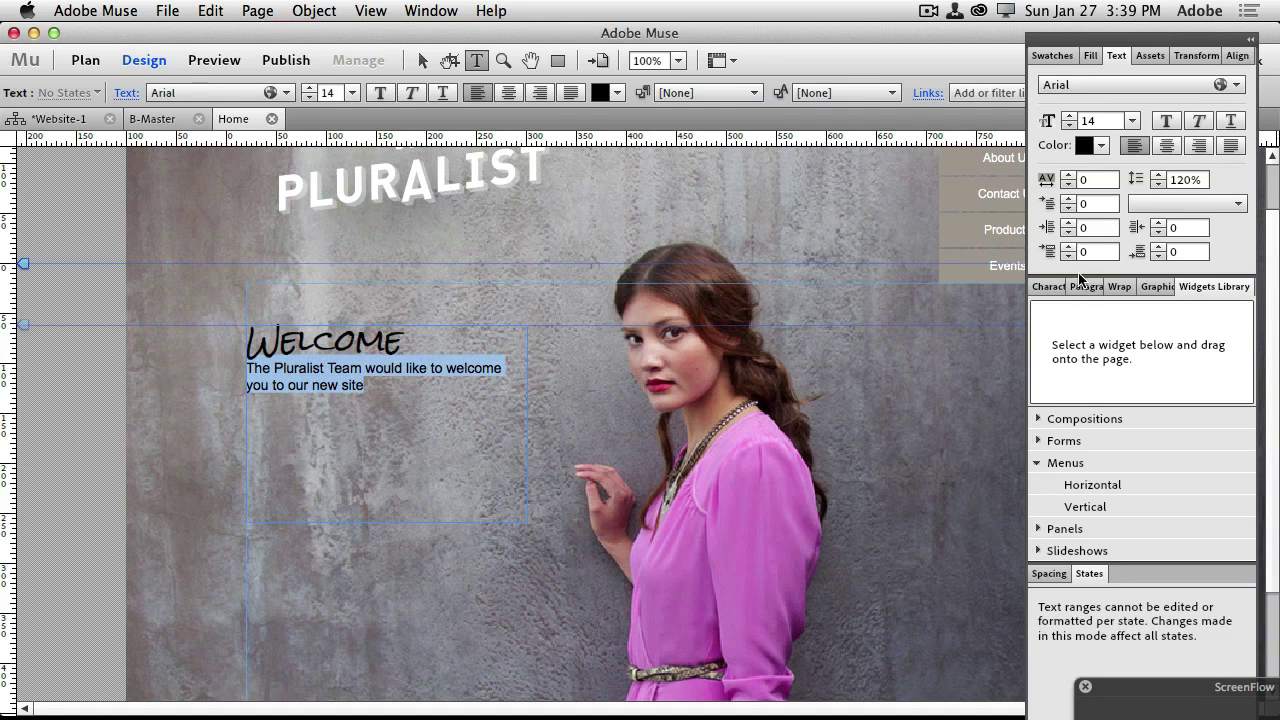
pyautogui.click(352, 93)
pyautogui.click(336, 259)
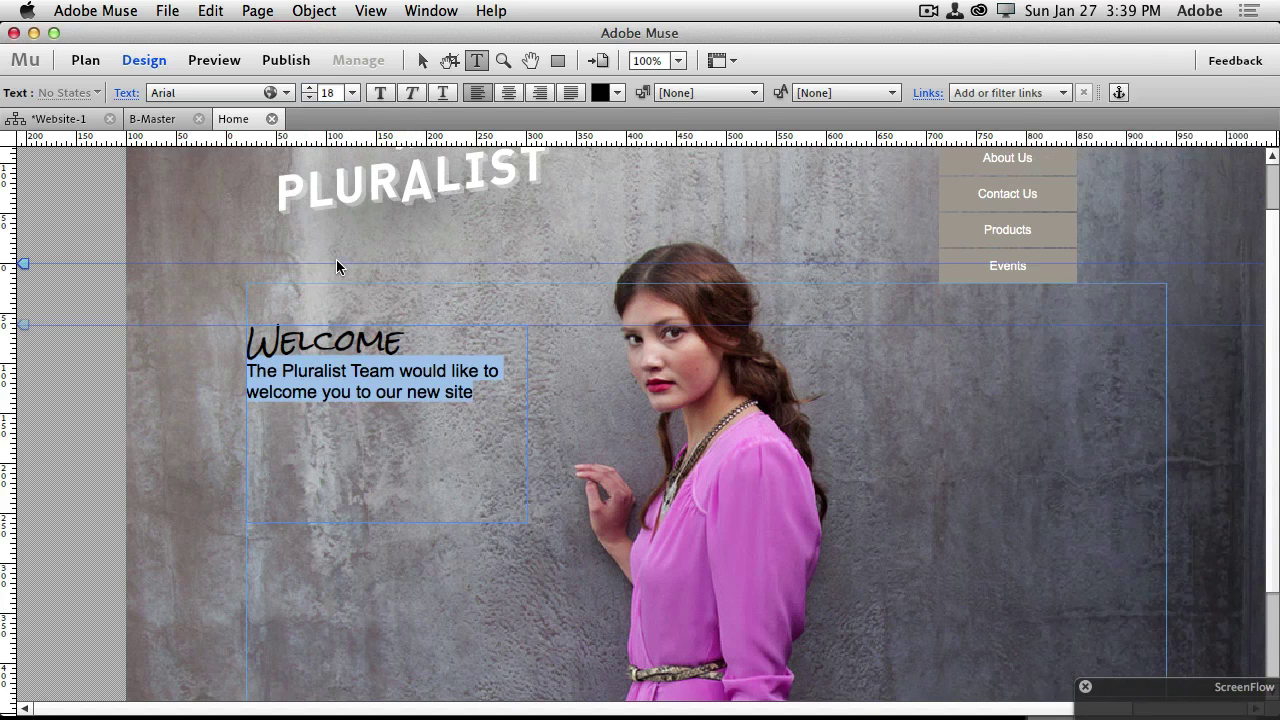
# Colour the sentence below the Welcome heading near-white, hex FDF5F5
pyautogui.click(604, 96)
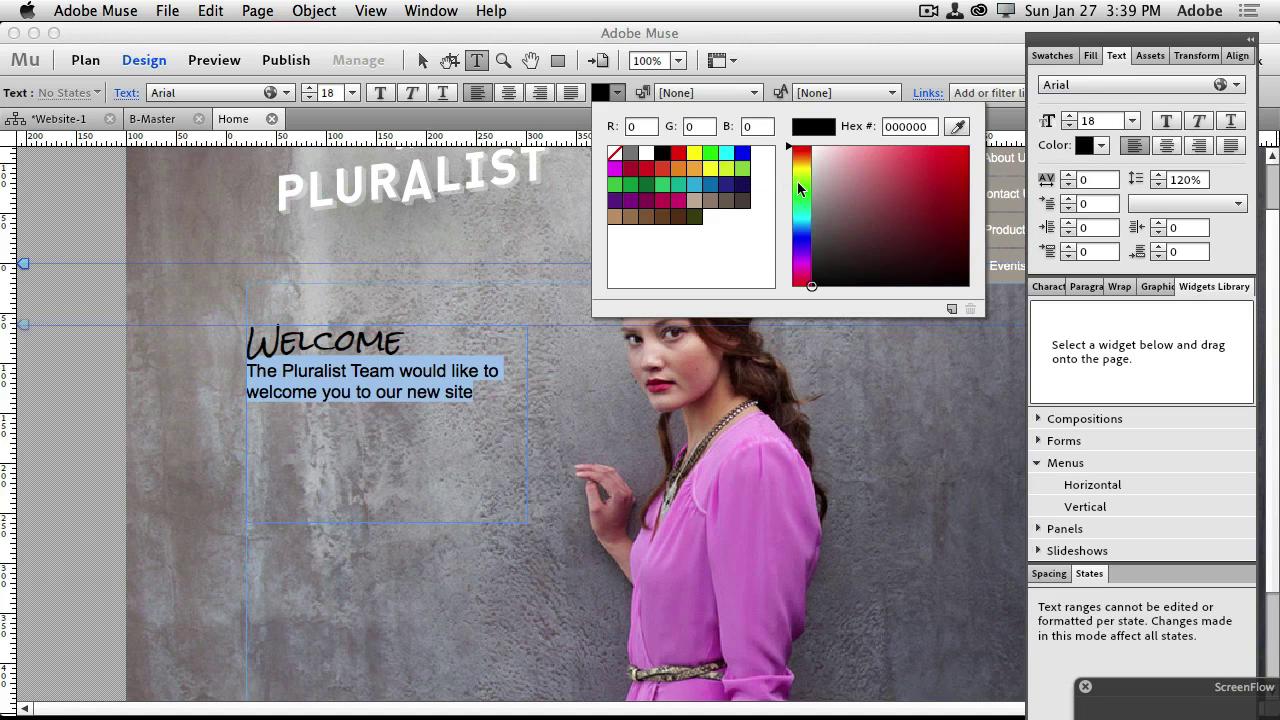
pyautogui.click(816, 206)
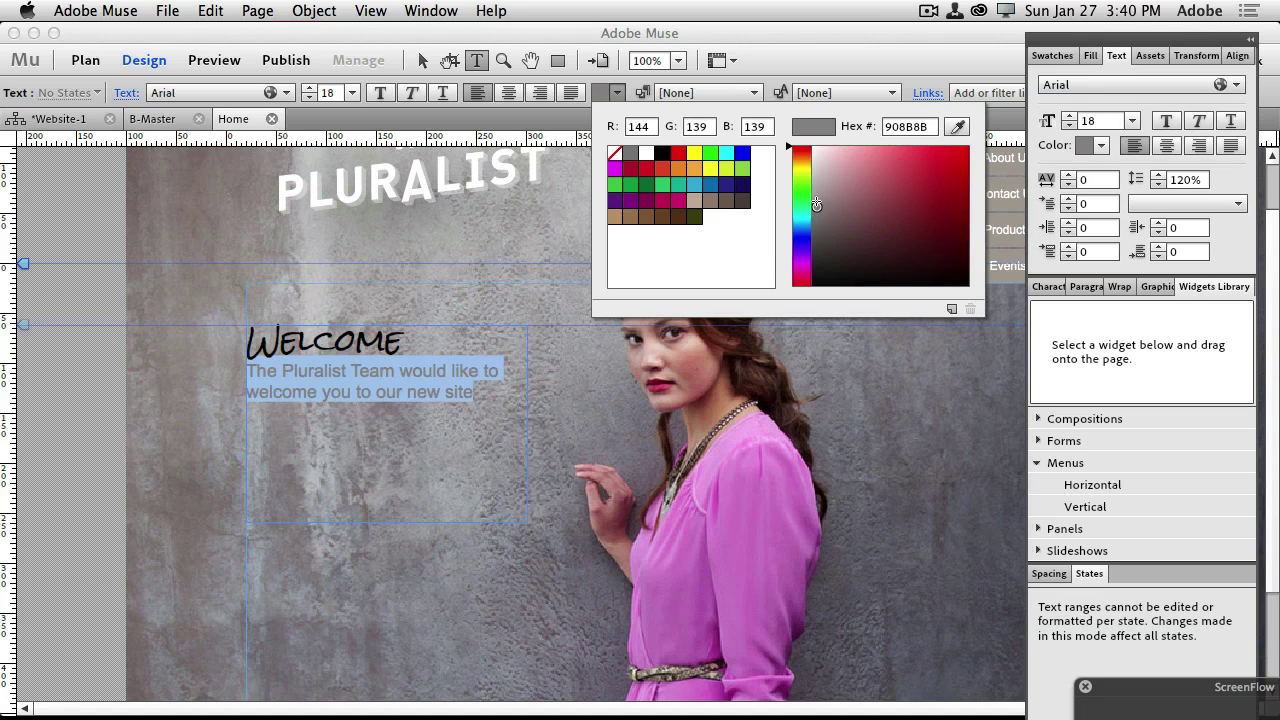
pyautogui.click(820, 150)
pyautogui.click(821, 155)
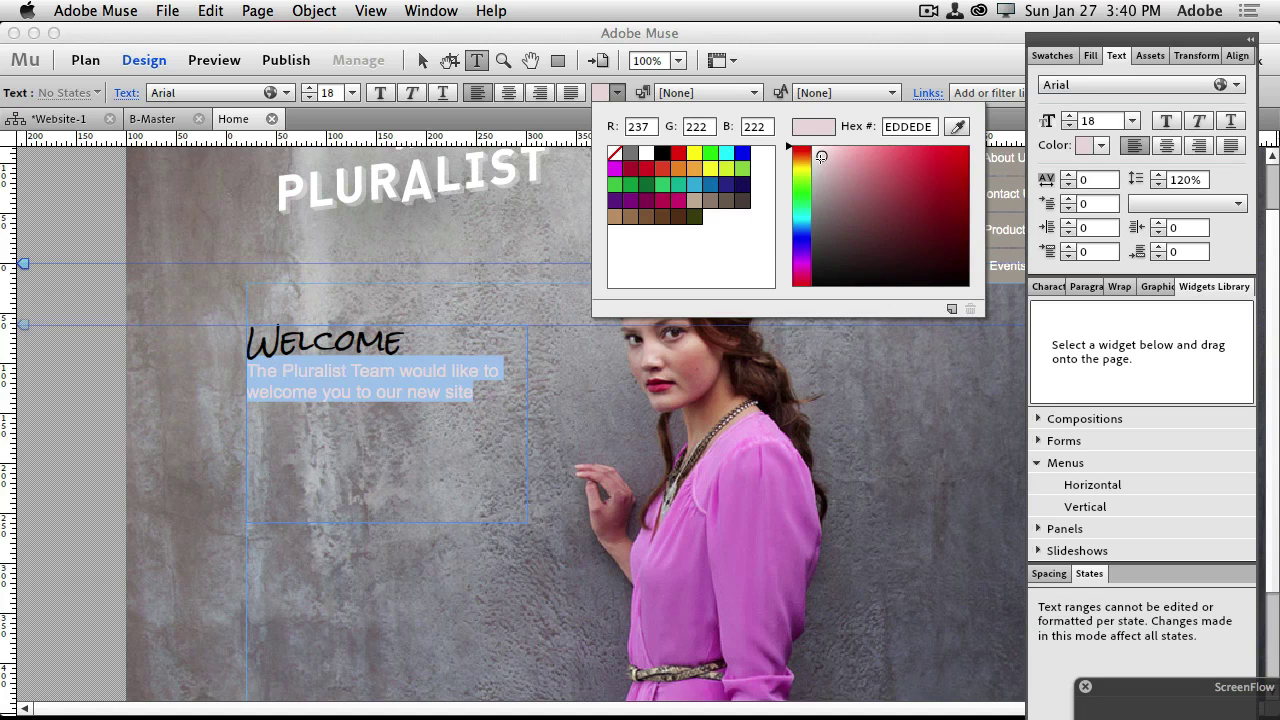
pyautogui.click(820, 168)
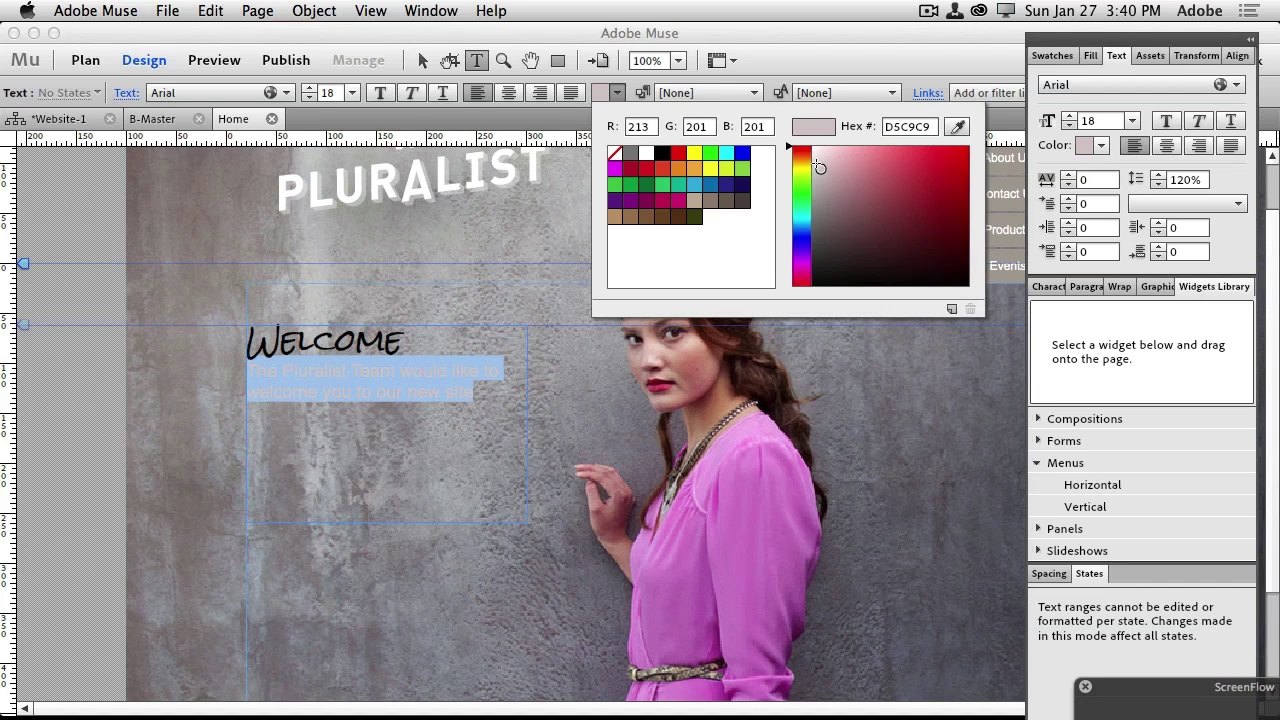
pyautogui.click(816, 161)
pyautogui.click(816, 157)
pyautogui.click(816, 152)
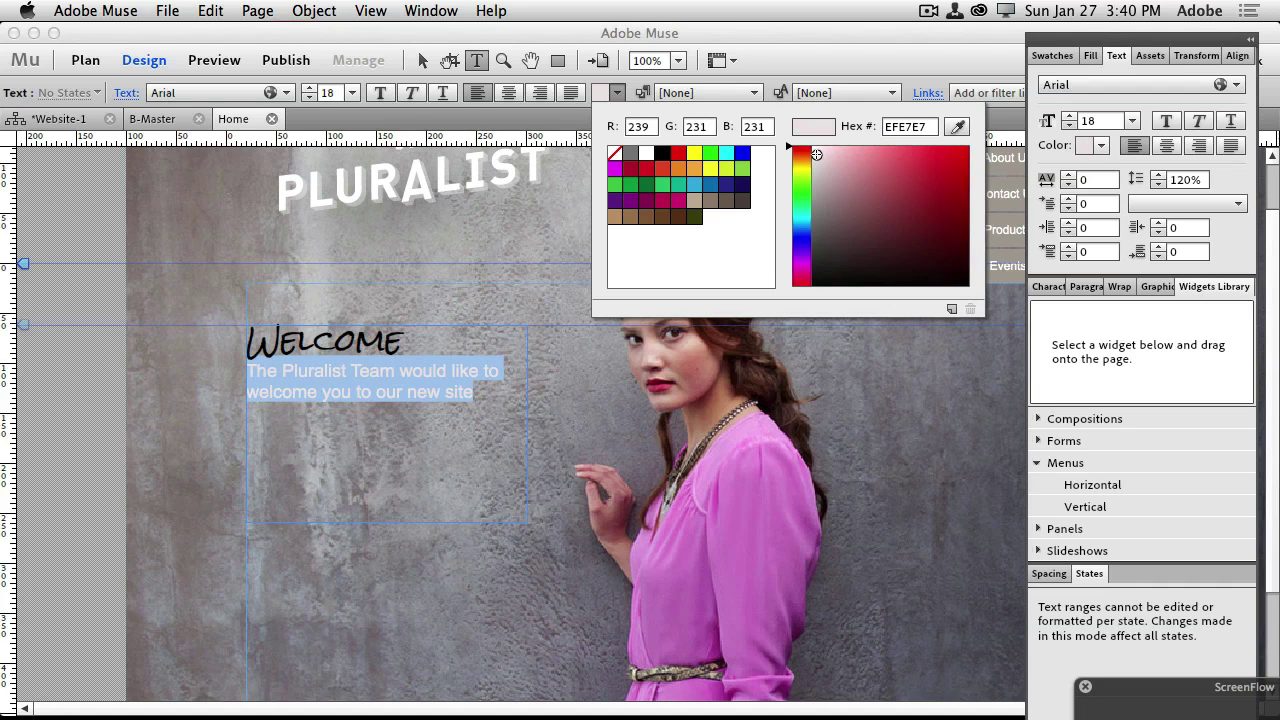
pyautogui.click(817, 147)
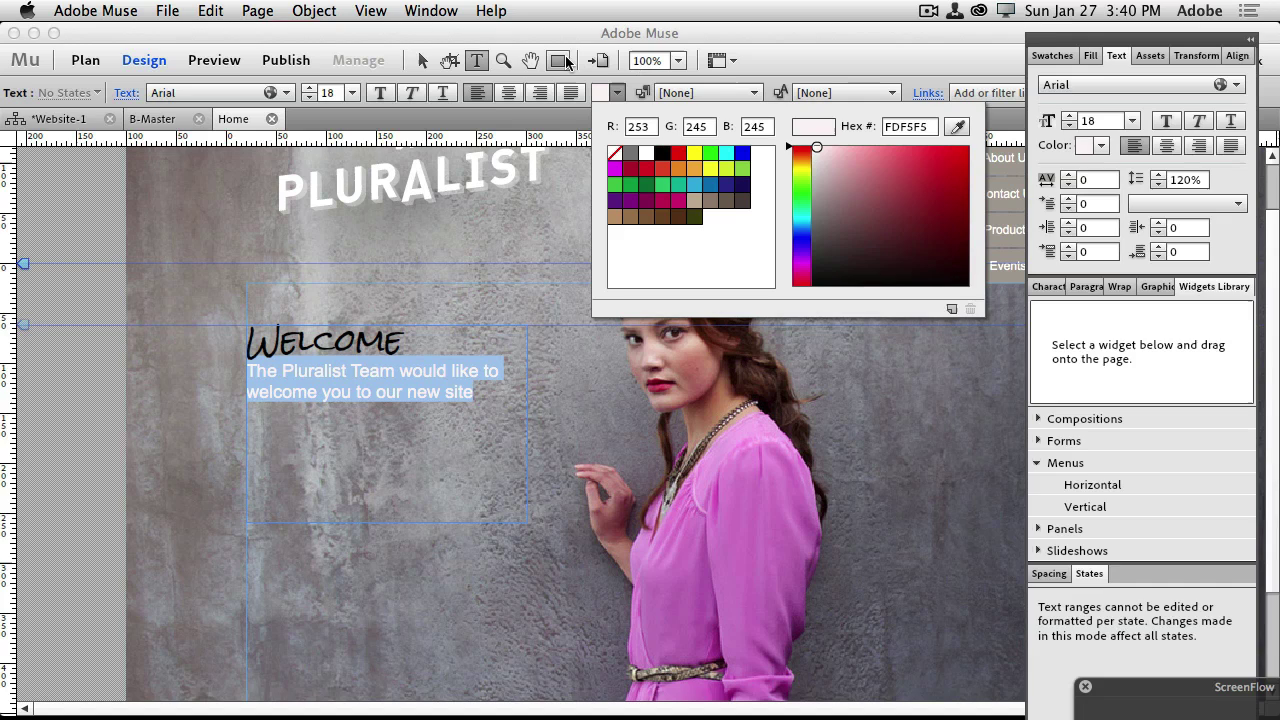
pyautogui.click(477, 62)
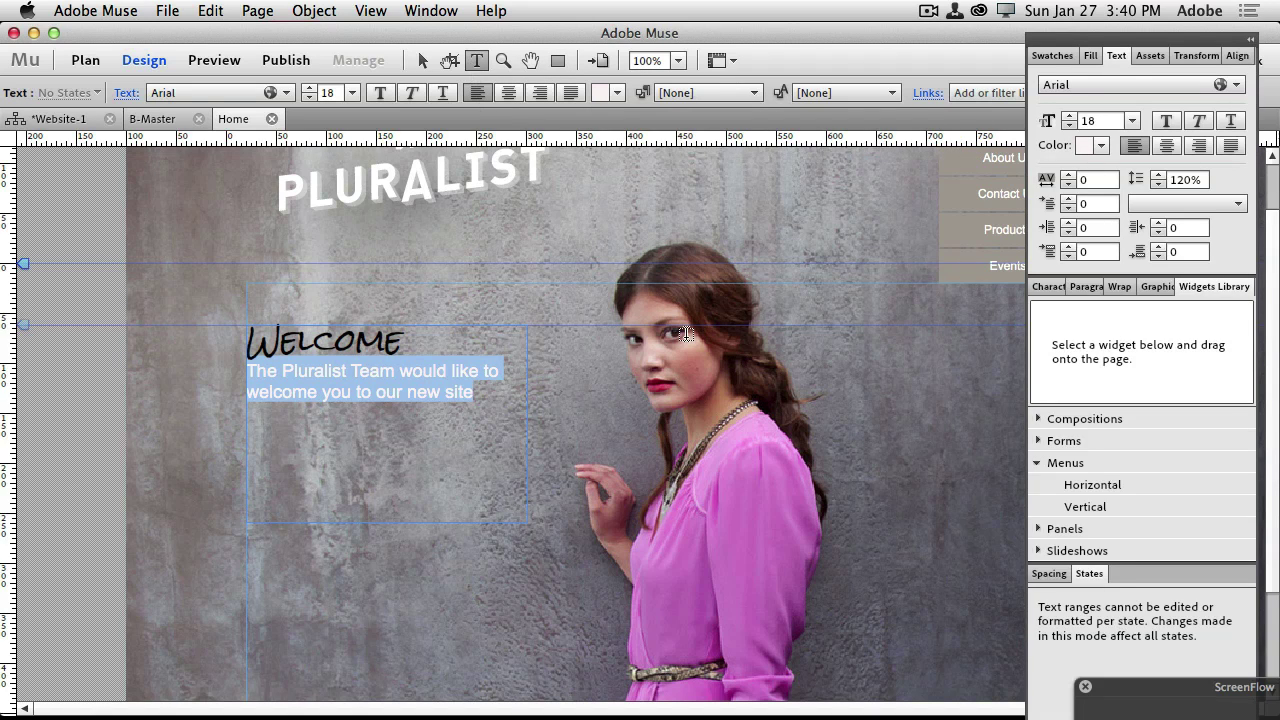
# Colour the Welcome heading with the dark brown swatch R=83 G=71 B=65
pyautogui.click(403, 340)
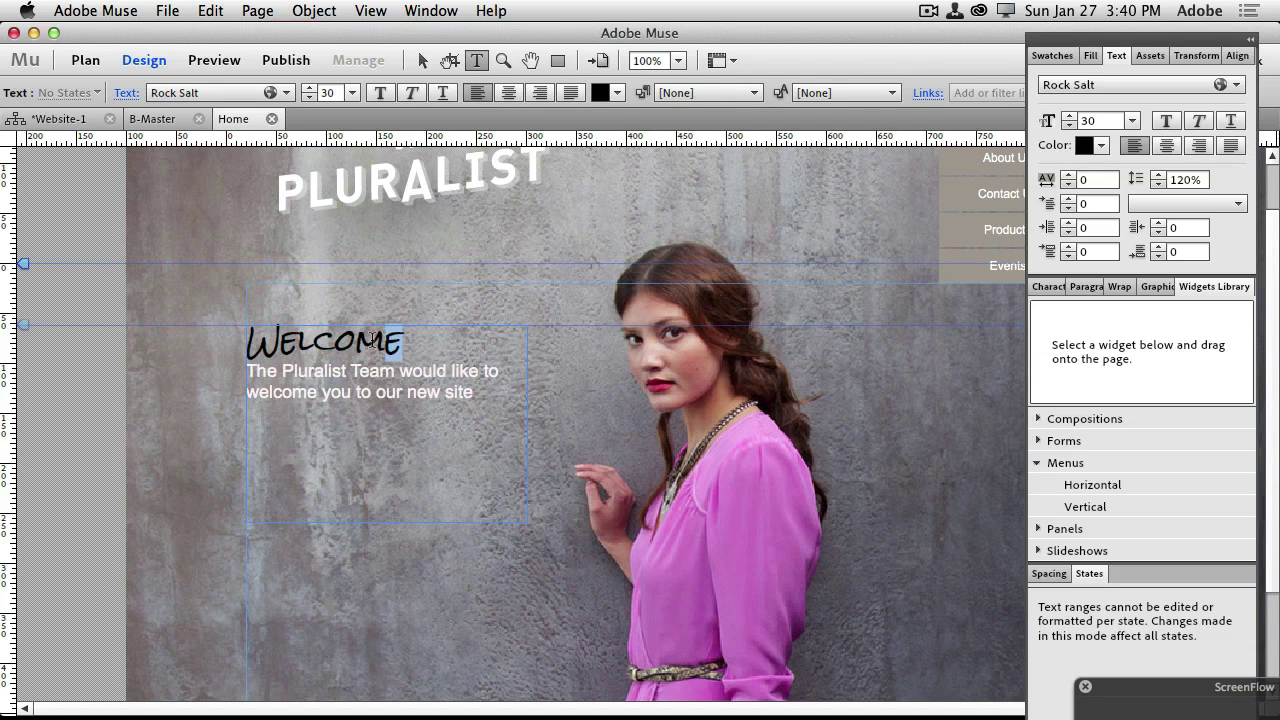
pyautogui.moveTo(403, 340); pyautogui.dragTo(208, 335)
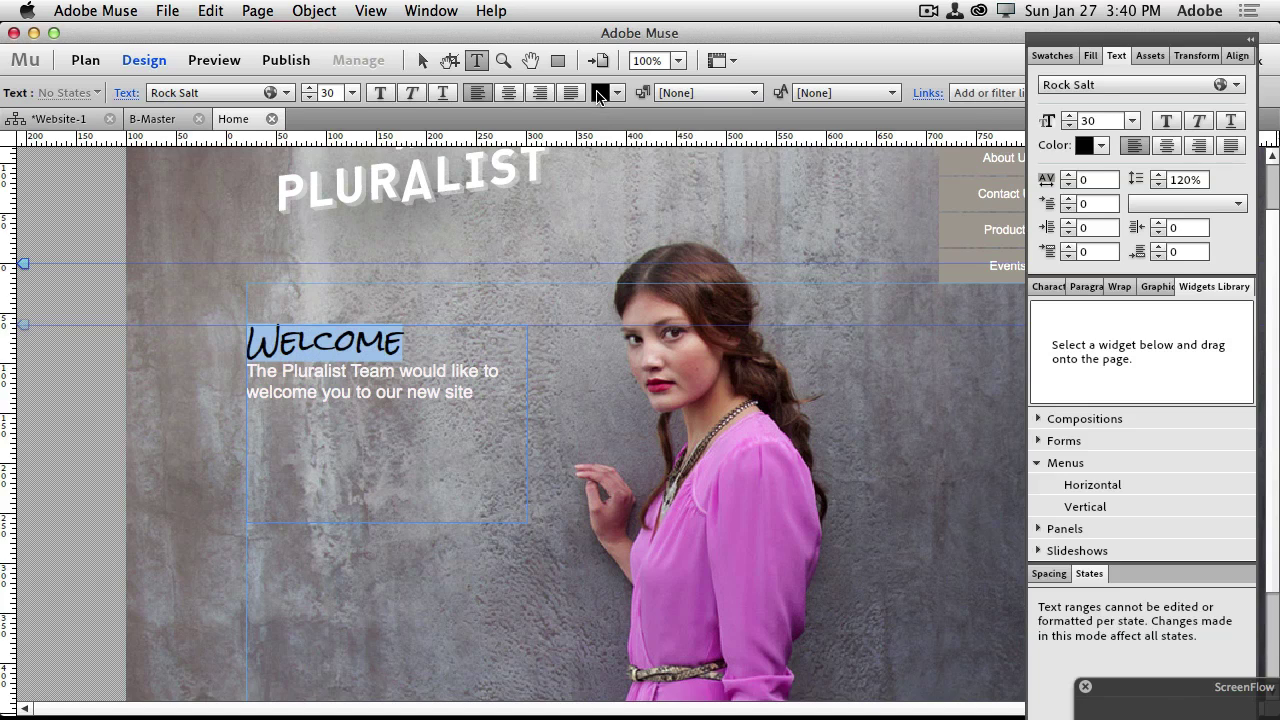
pyautogui.click(617, 92)
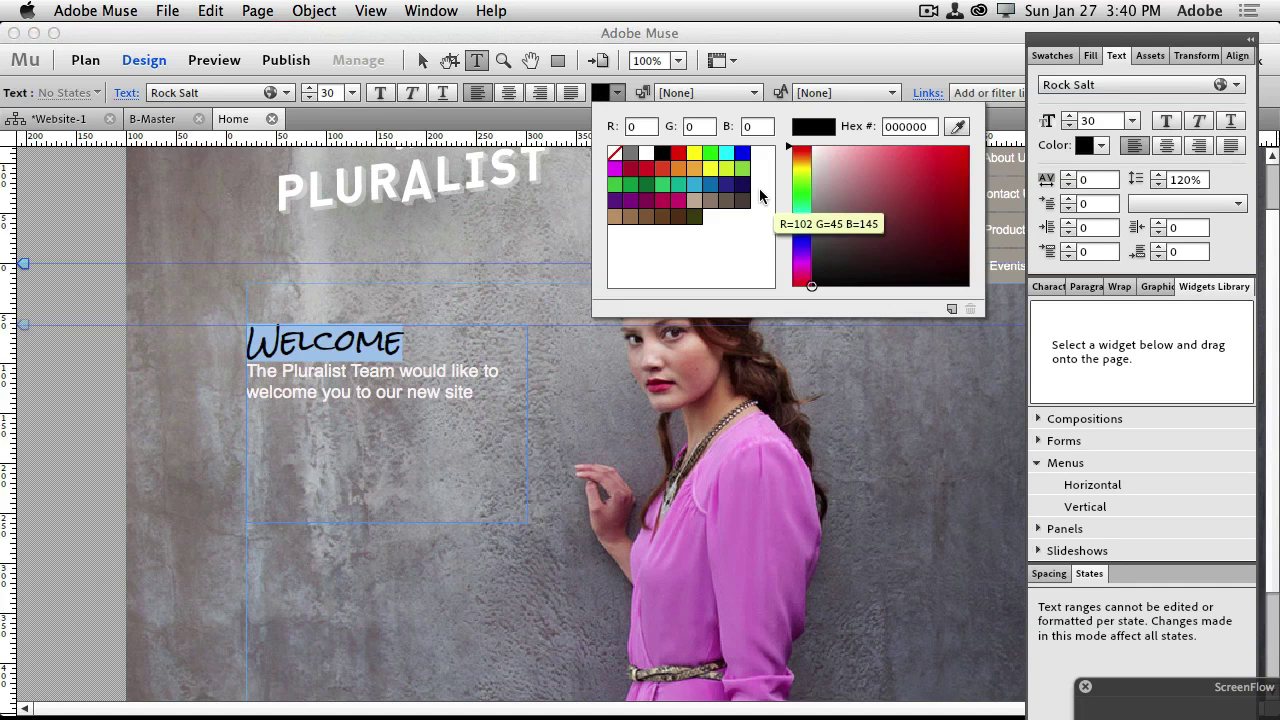
pyautogui.click(694, 216)
pyautogui.click(745, 204)
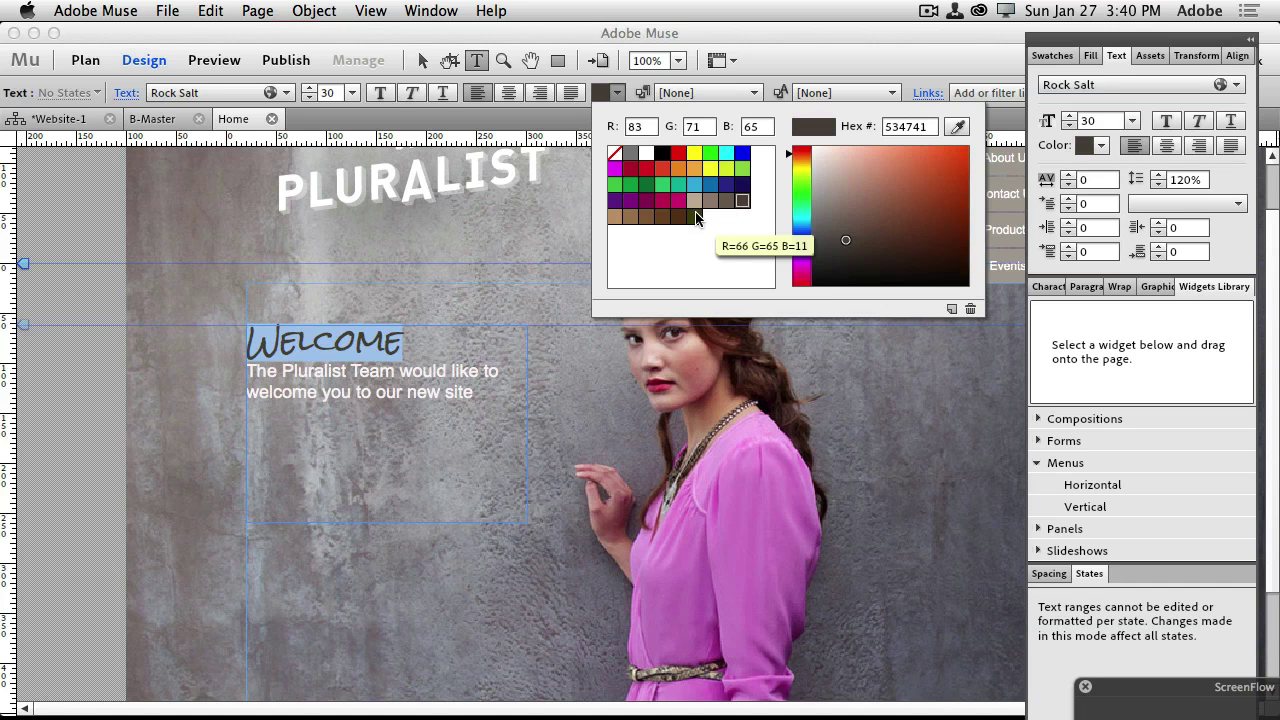
pyautogui.click(472, 261)
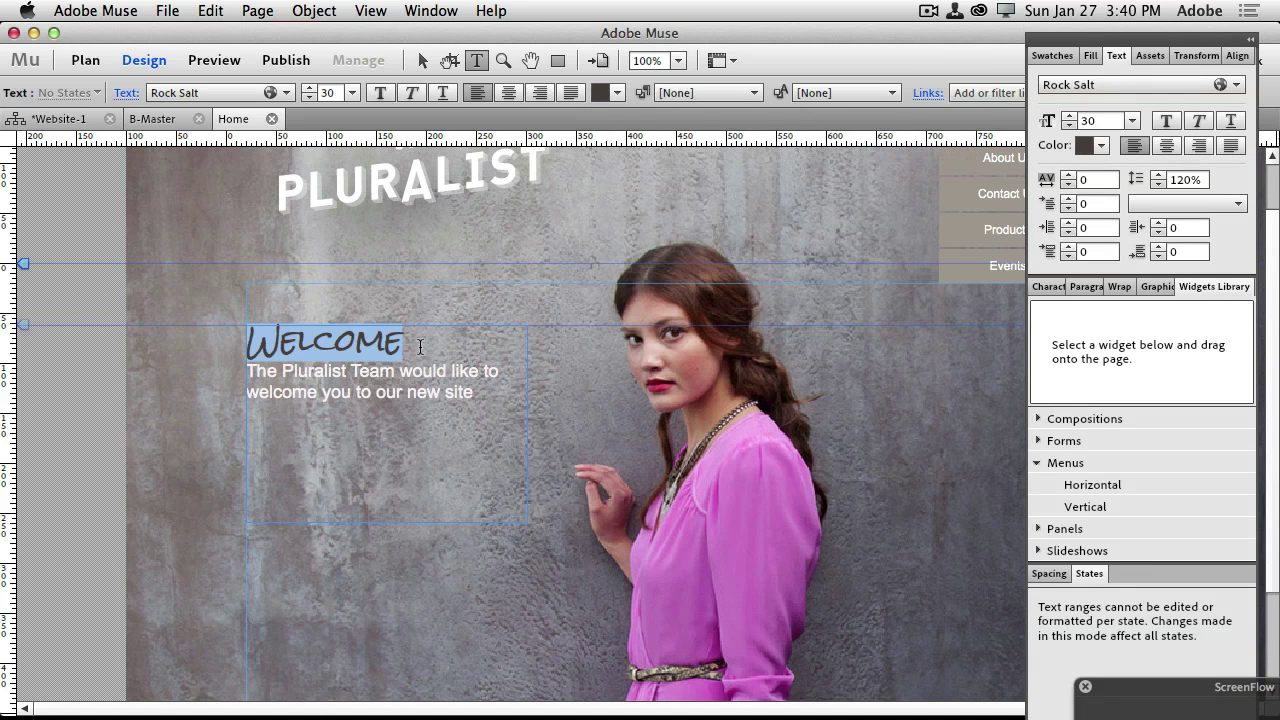
# Create a paragraph style from the Welcome heading's formatting and name it Headings
pyautogui.click(420, 346)
pyautogui.moveTo(420, 346); pyautogui.dragTo(179, 334)
pyautogui.click(1085, 287)
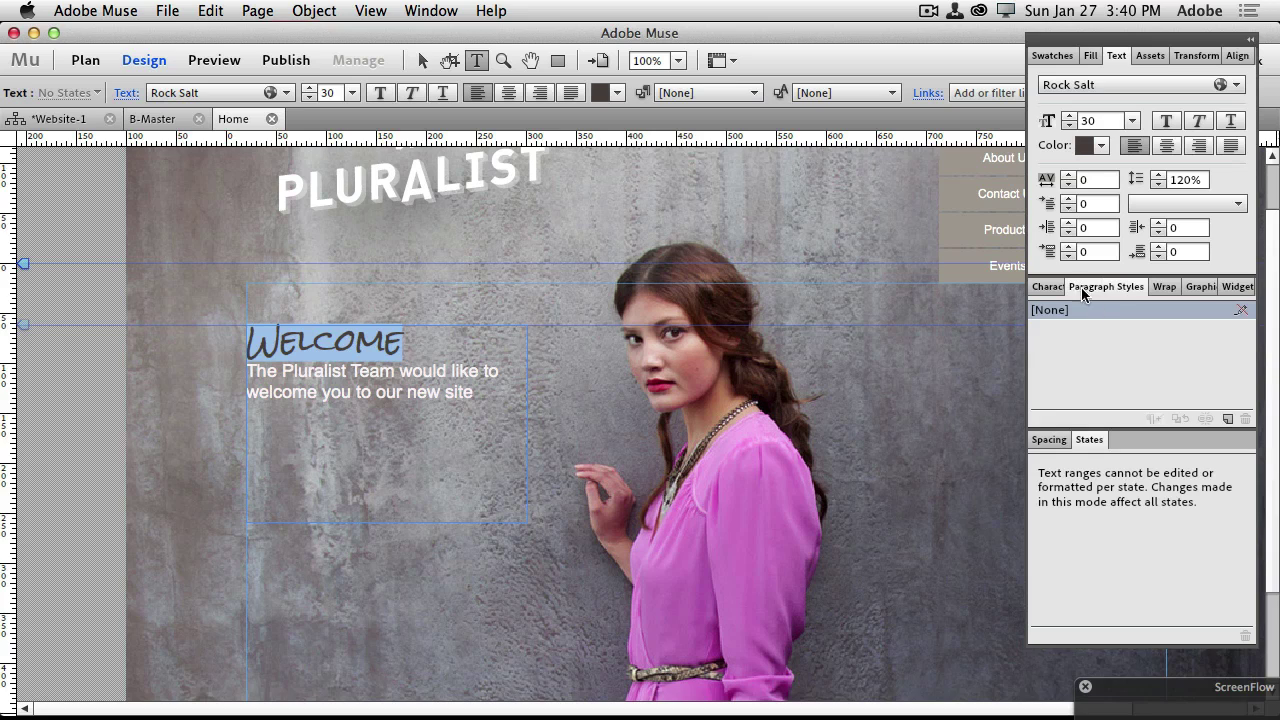
pyautogui.click(1228, 419)
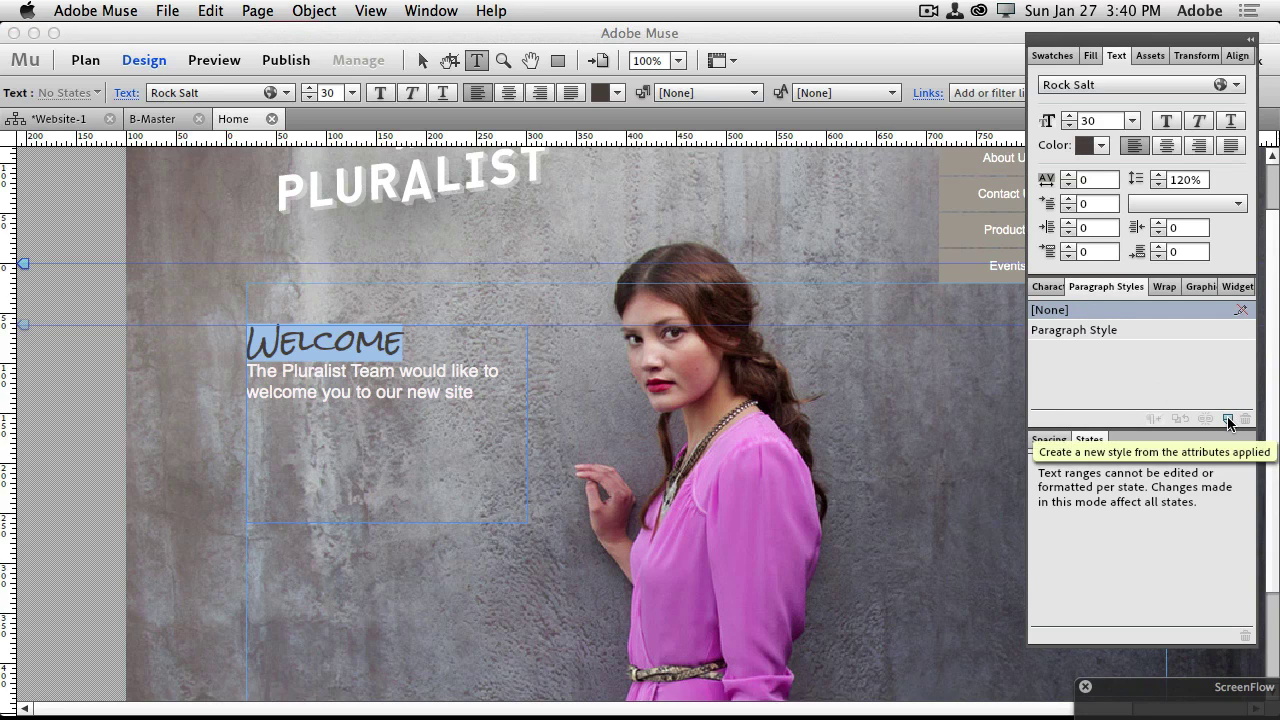
pyautogui.doubleClick(1105, 333)
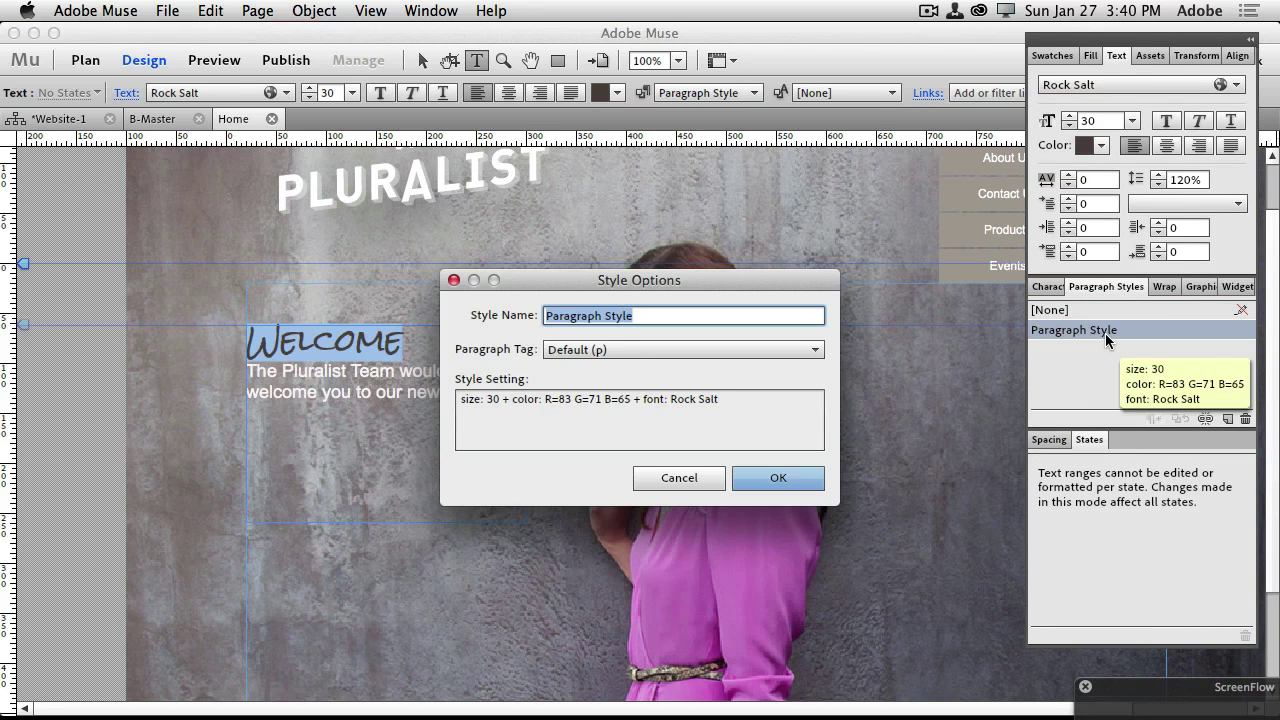
pyautogui.write('Headings')
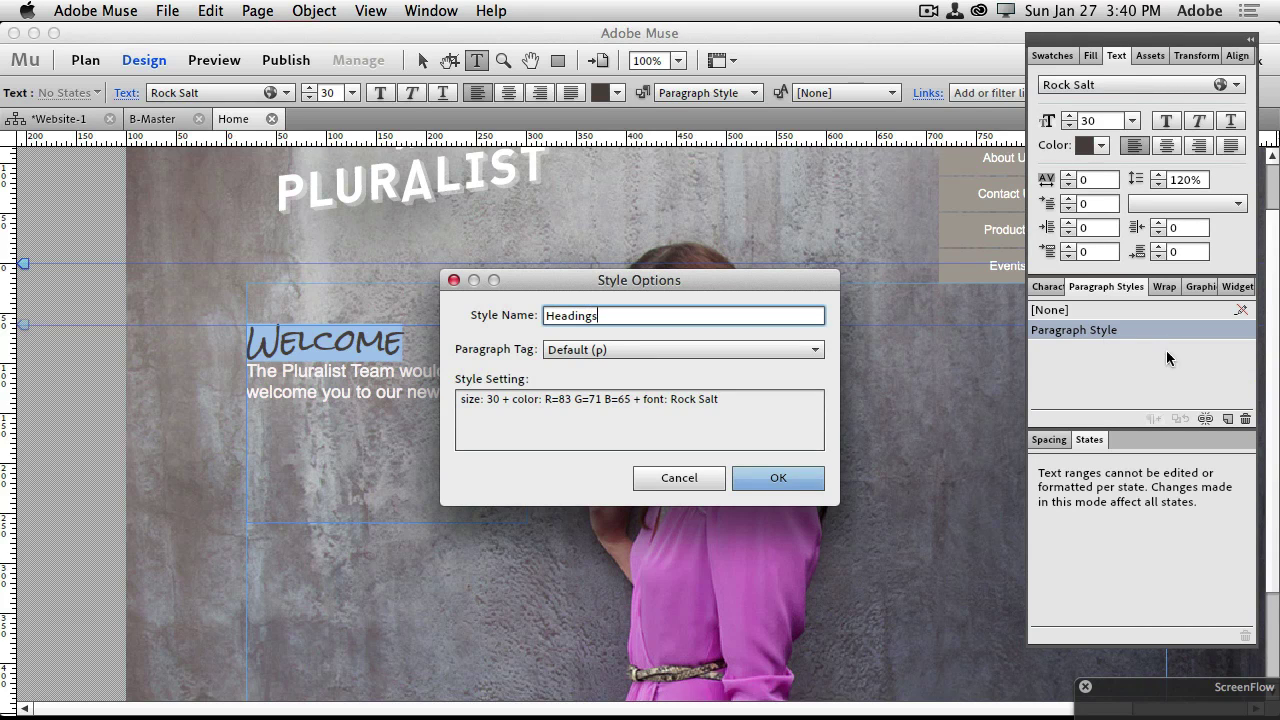
pyautogui.click(812, 478)
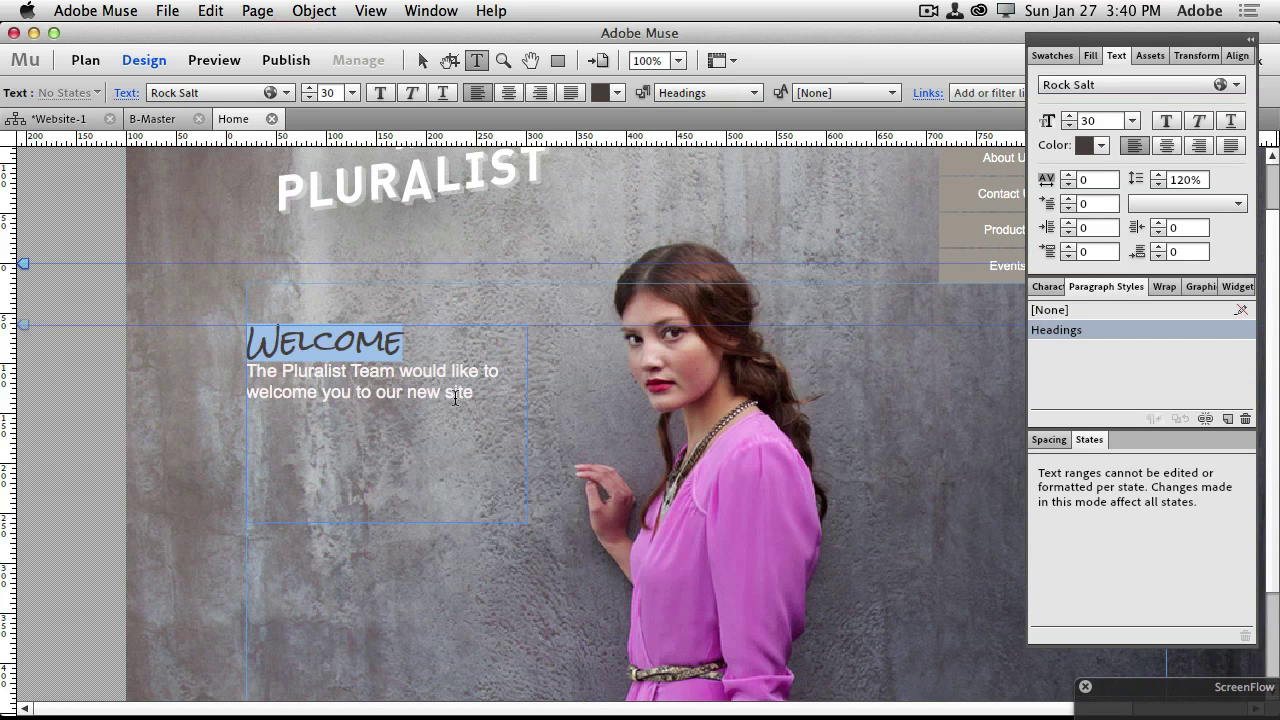
# Create a paragraph style from the formatting of the sentence below the heading and name it Body
pyautogui.click(463, 393)
pyautogui.moveTo(471, 393); pyautogui.dragTo(247, 371)
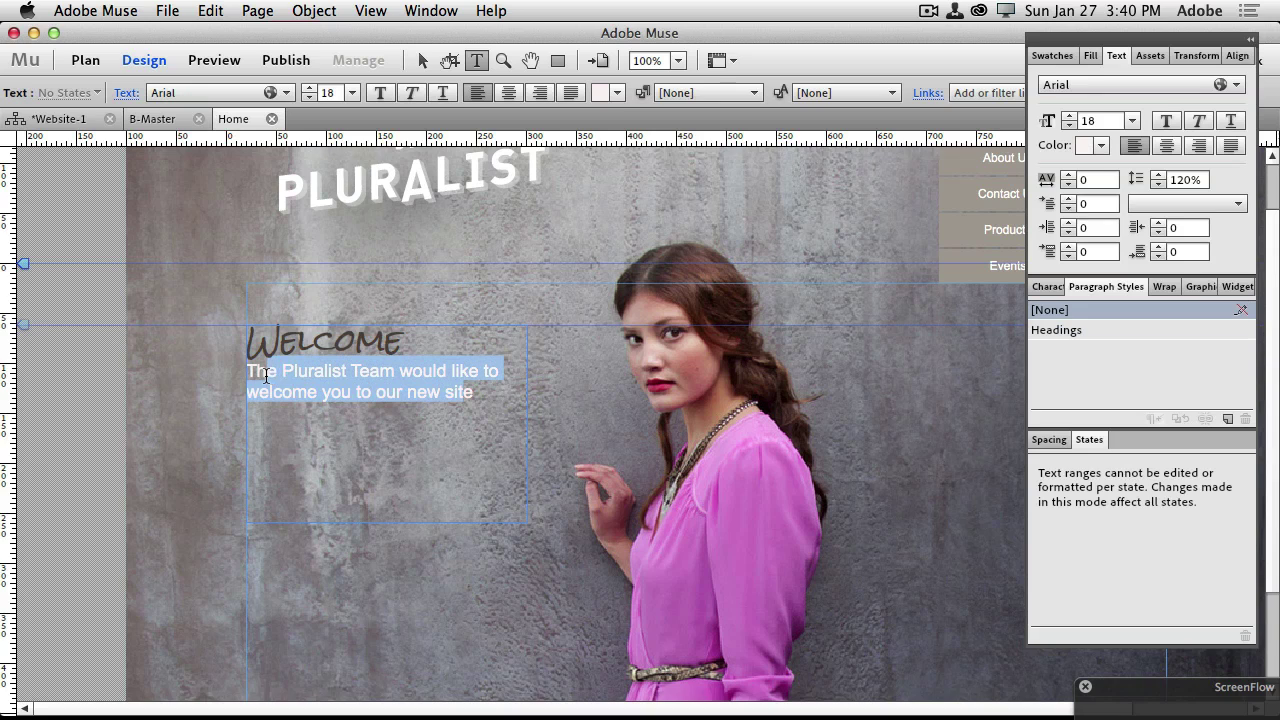
pyautogui.click(1228, 420)
pyautogui.doubleClick(1097, 352)
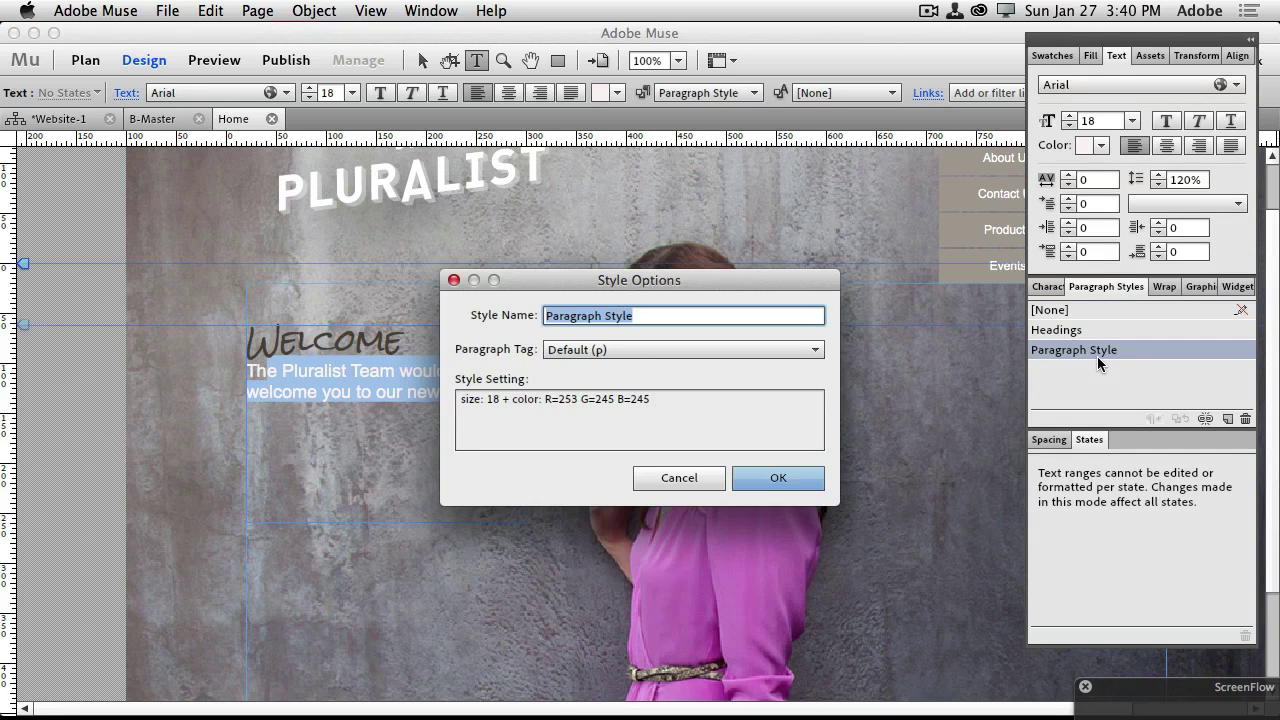
pyautogui.write('Body')
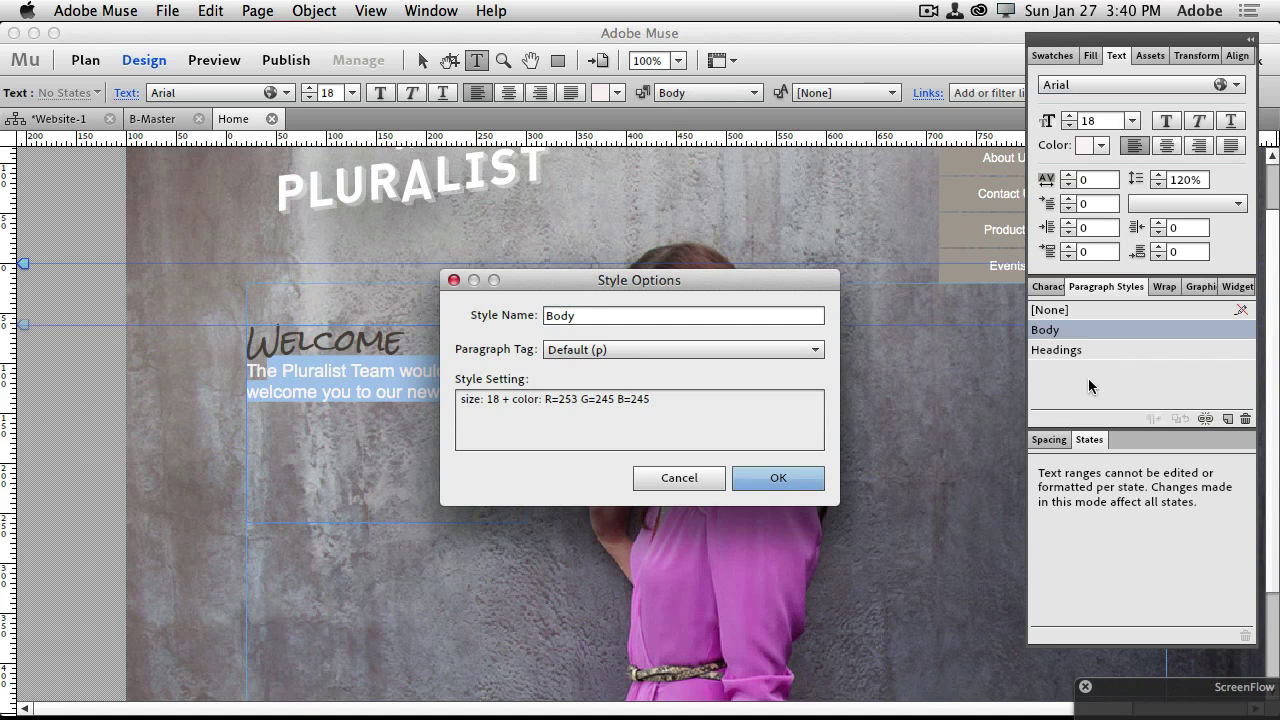
pyautogui.click(818, 479)
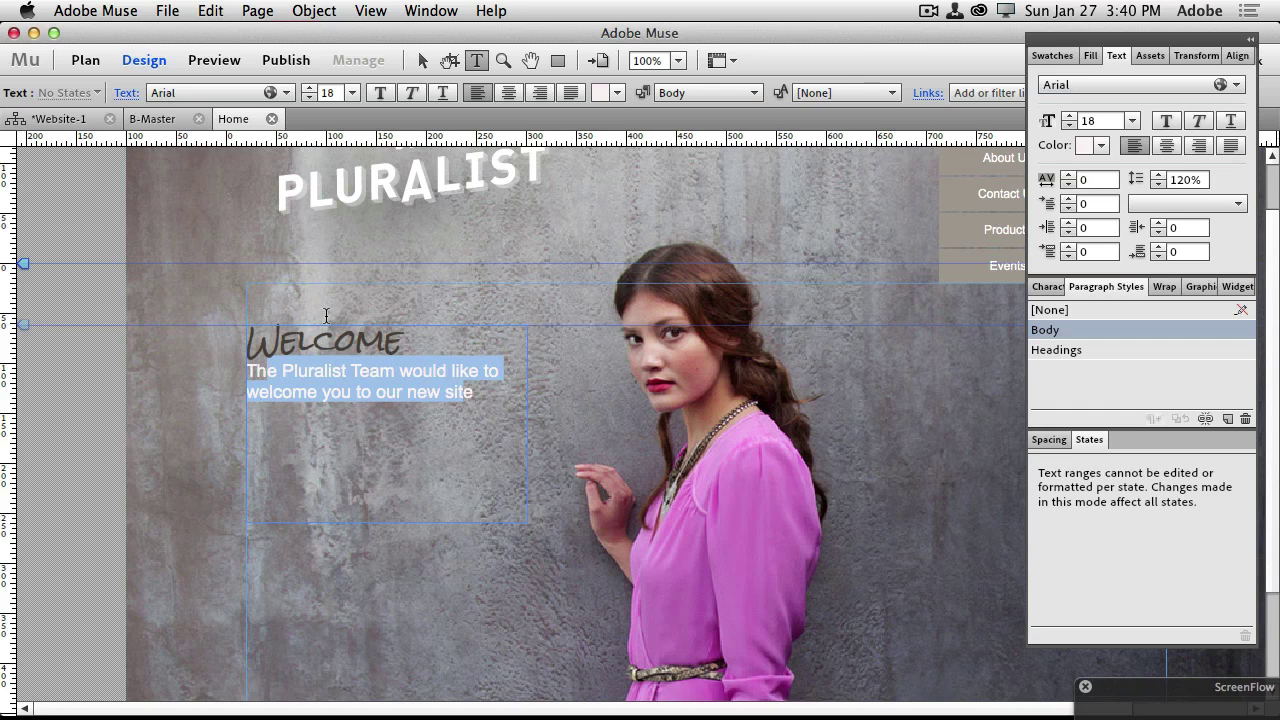
# Shorten the welcome text frame from its lower edge so it fits closely around the text
pyautogui.click(420, 60)
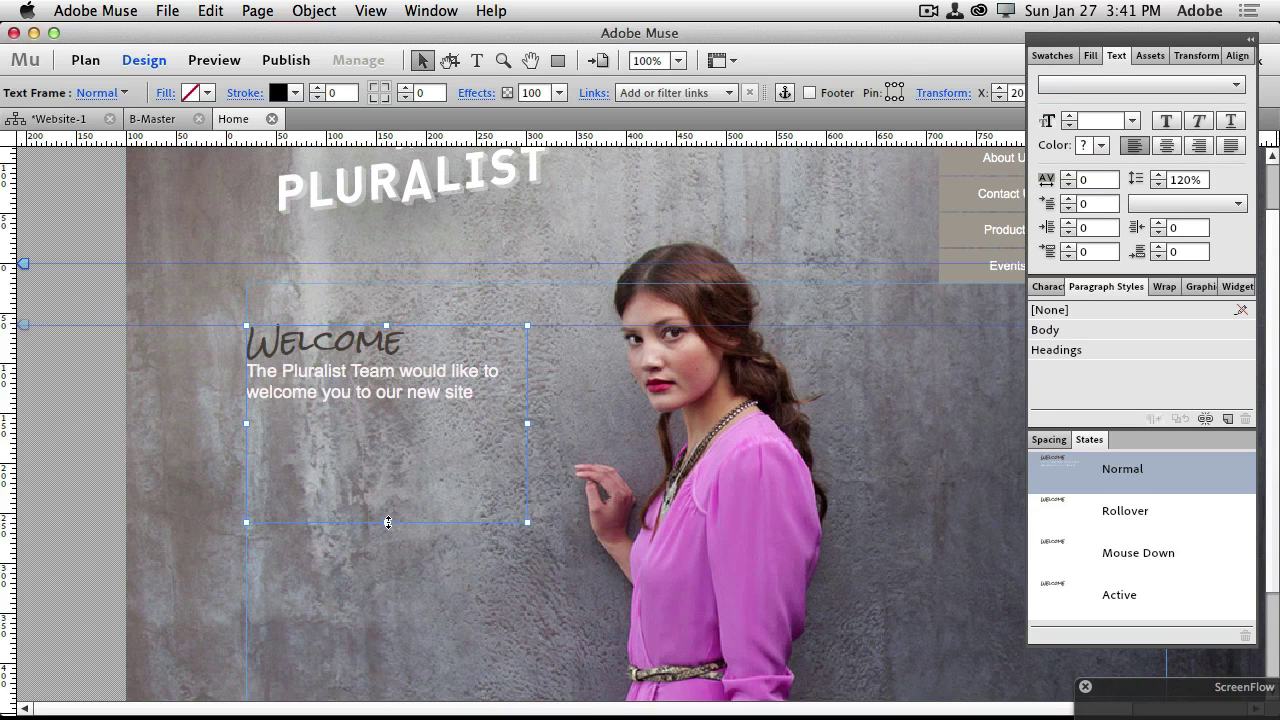
pyautogui.moveTo(388, 521); pyautogui.dragTo(388, 430)
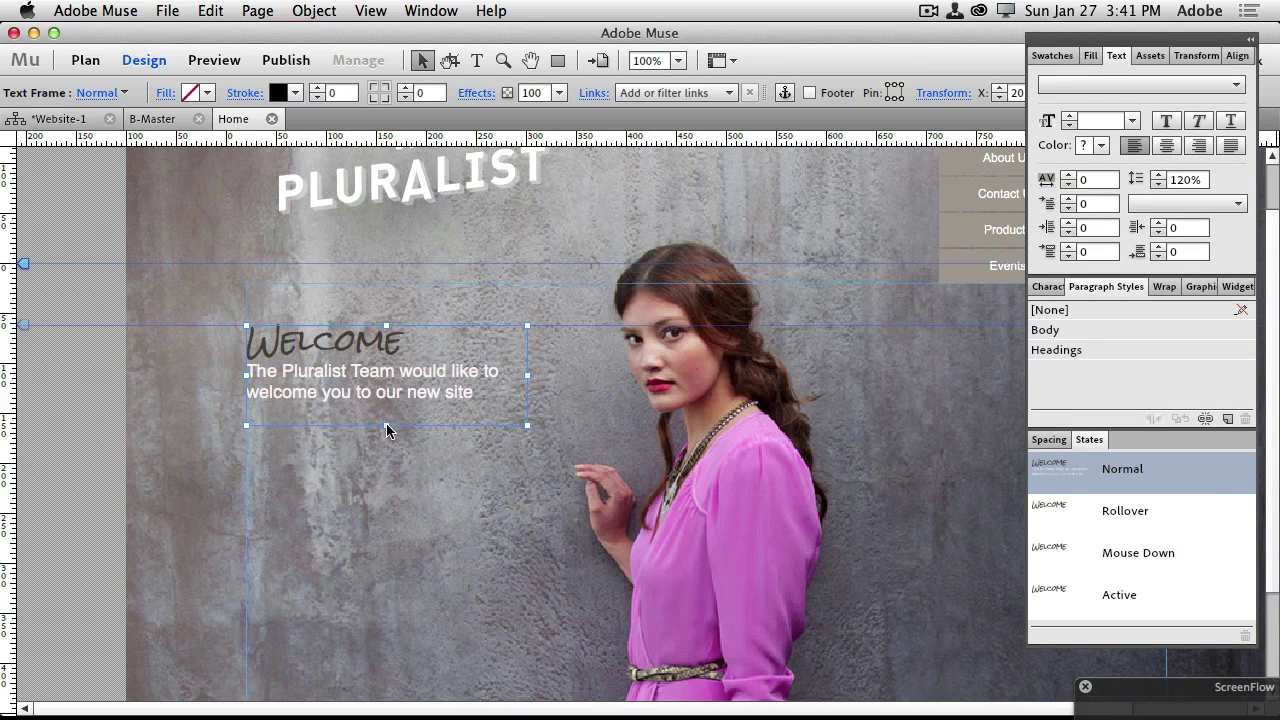
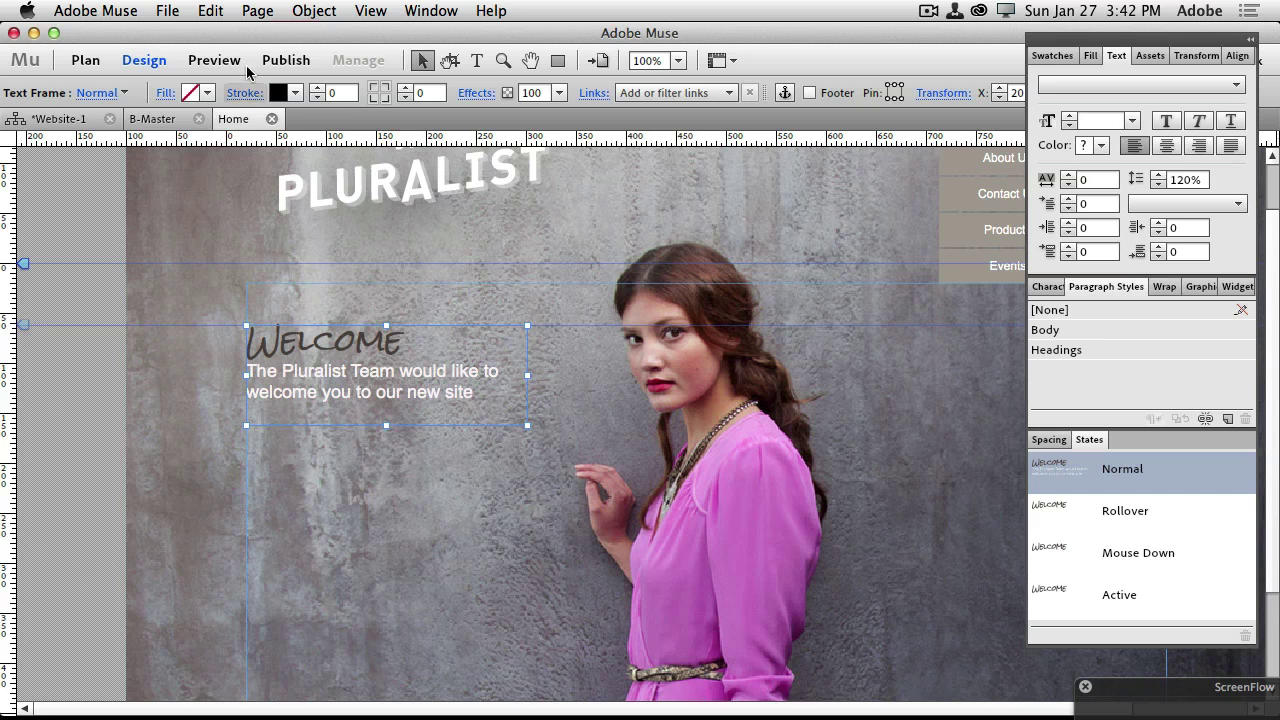
# Place the animation edge-sale-01.oam on the Home page below the welcome text, at about X 25, Y 246
pyautogui.click(167, 10)
pyautogui.click(186, 199)
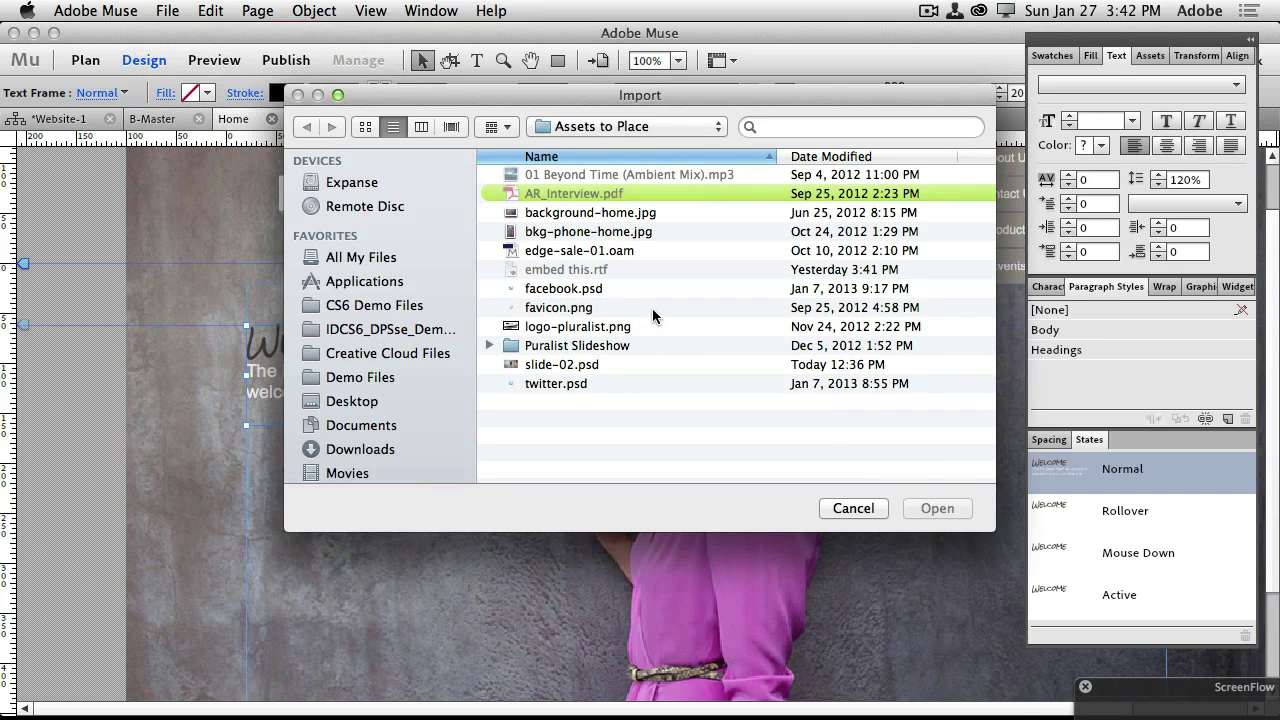
pyautogui.click(624, 252)
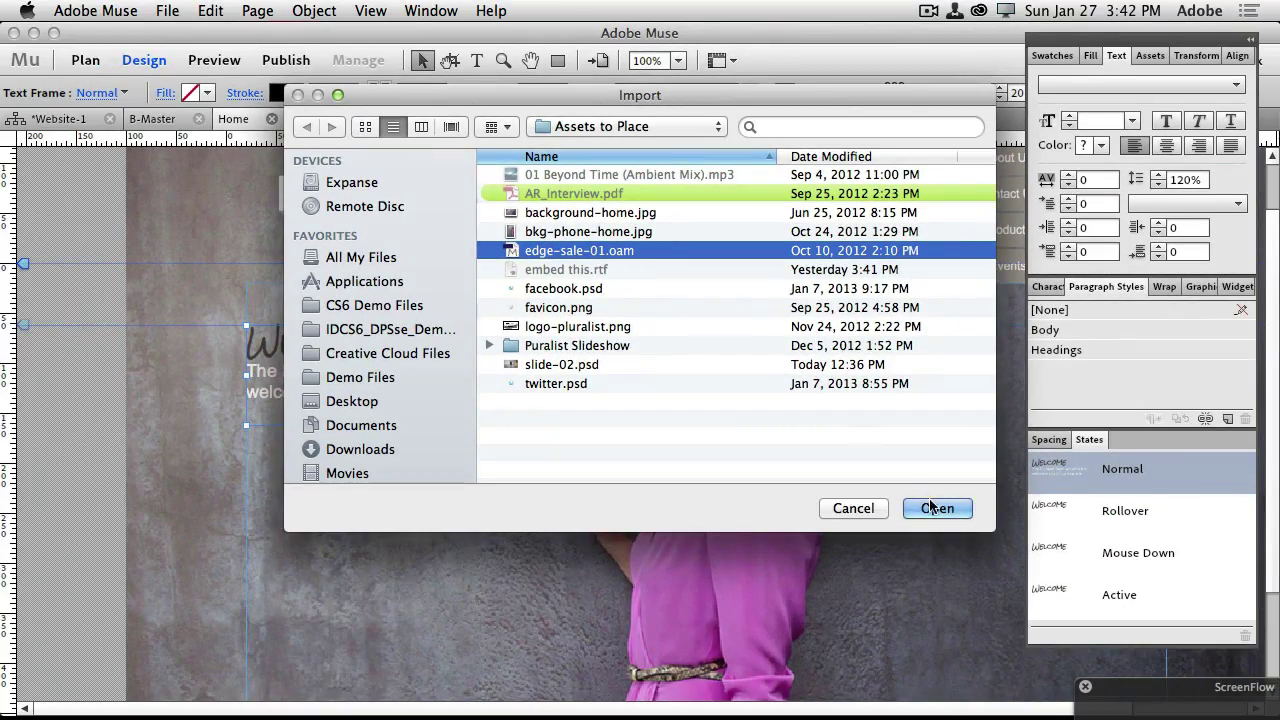
pyautogui.click(931, 511)
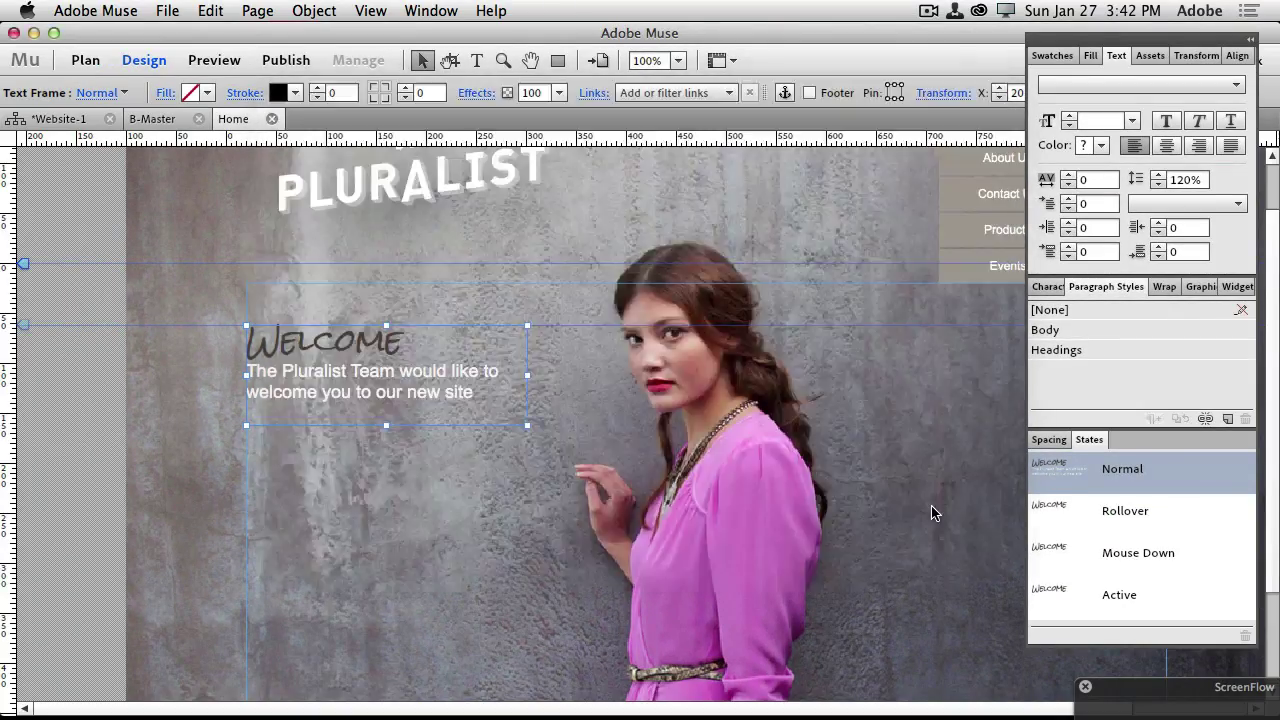
pyautogui.click(251, 511)
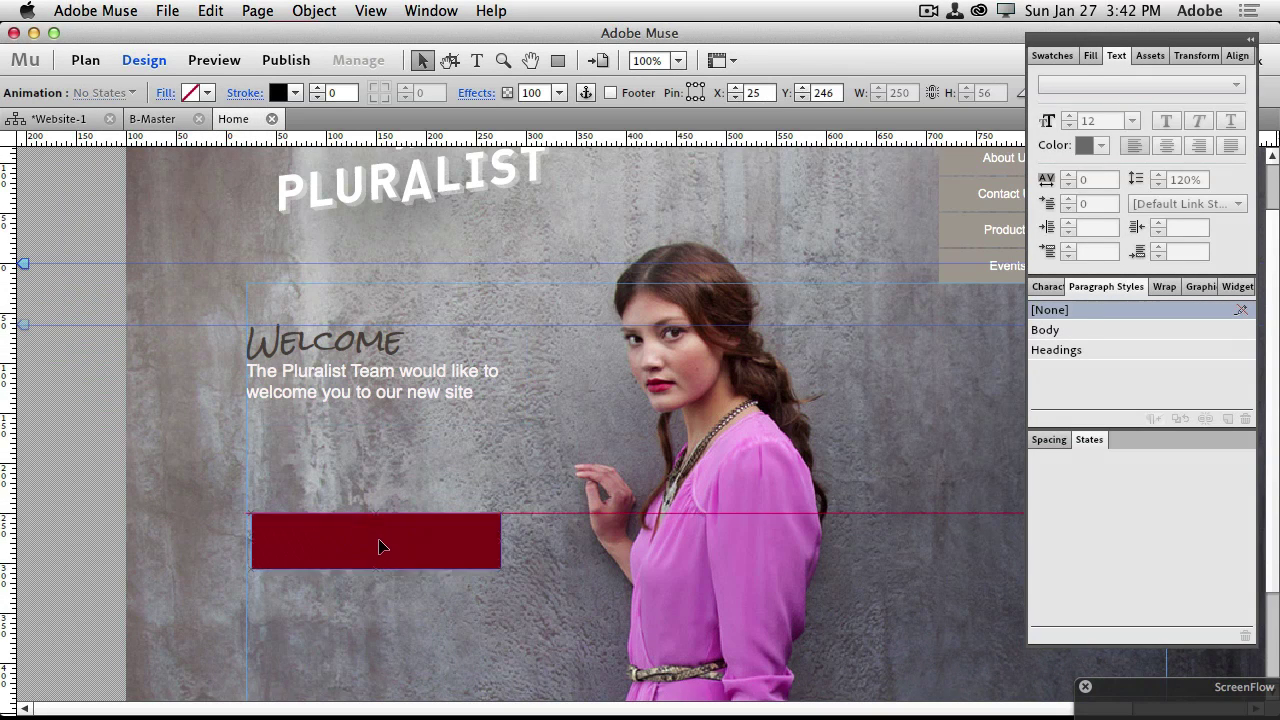
# Move the sale animation lower on the Home page to about Y 310, aligned with the left edge of the welcome text
pyautogui.moveTo(380, 546); pyautogui.dragTo(377, 601)
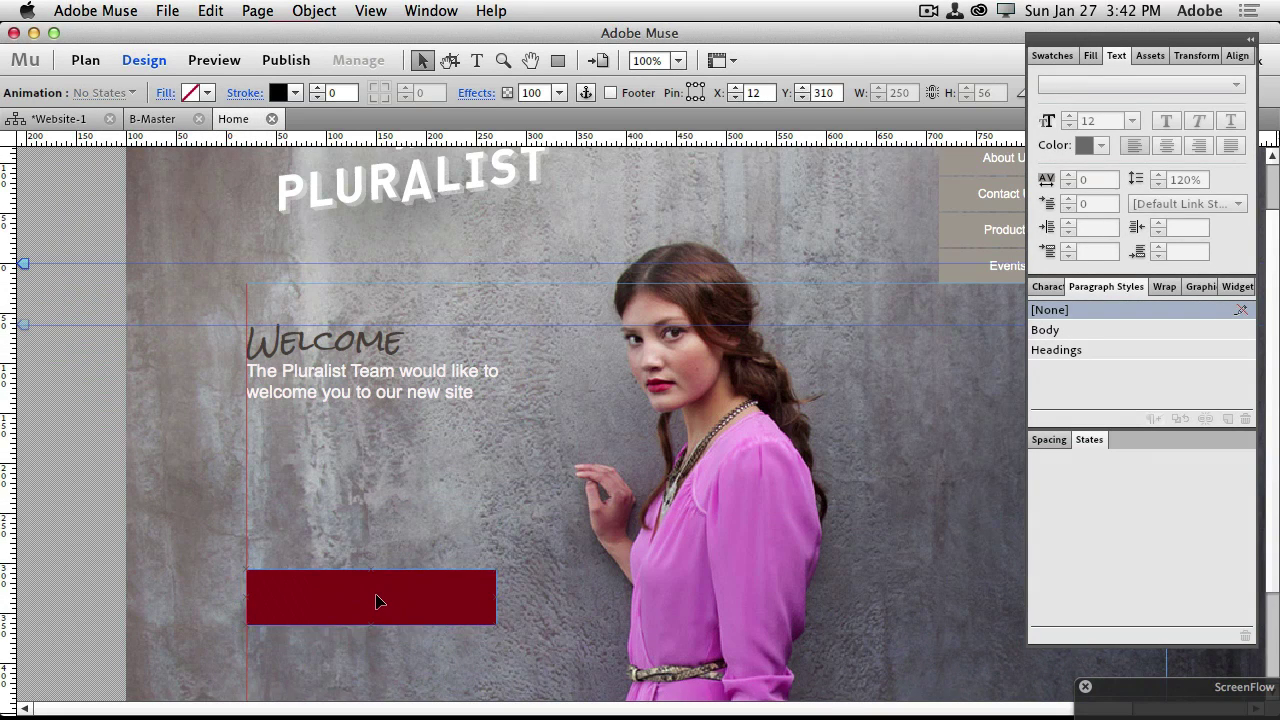
pyautogui.click(427, 516)
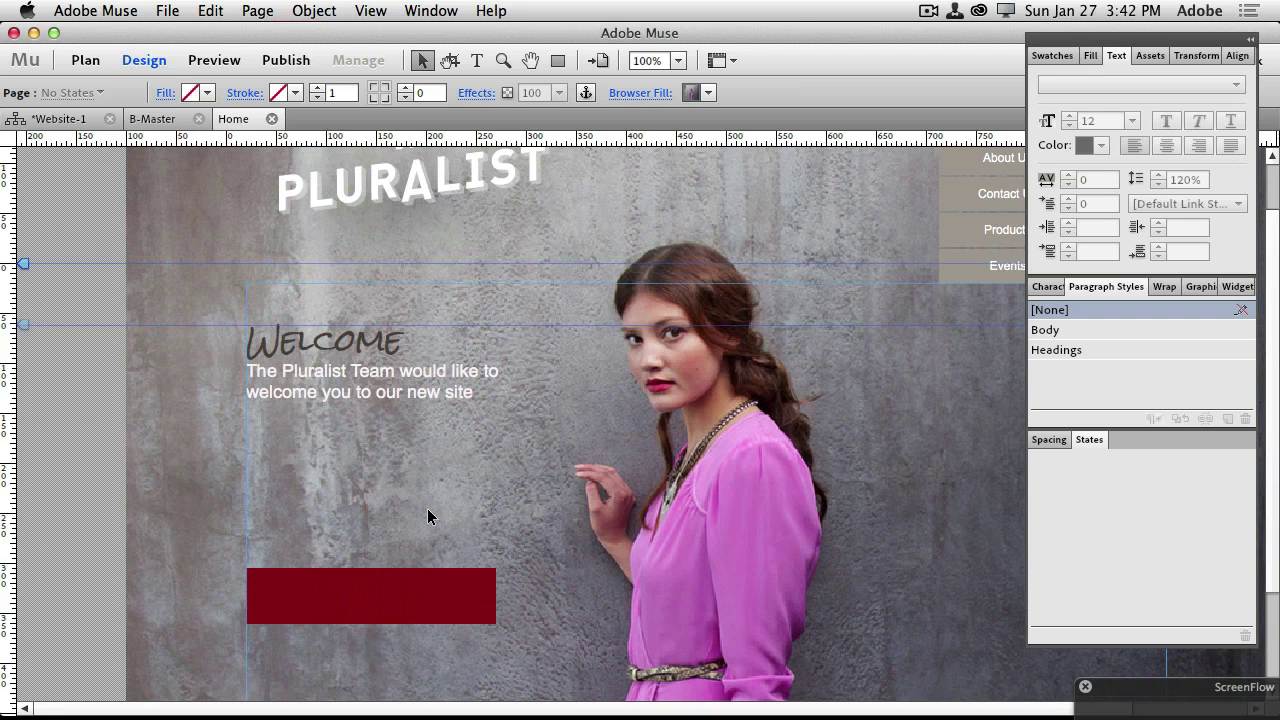
pyautogui.press('super+minus')
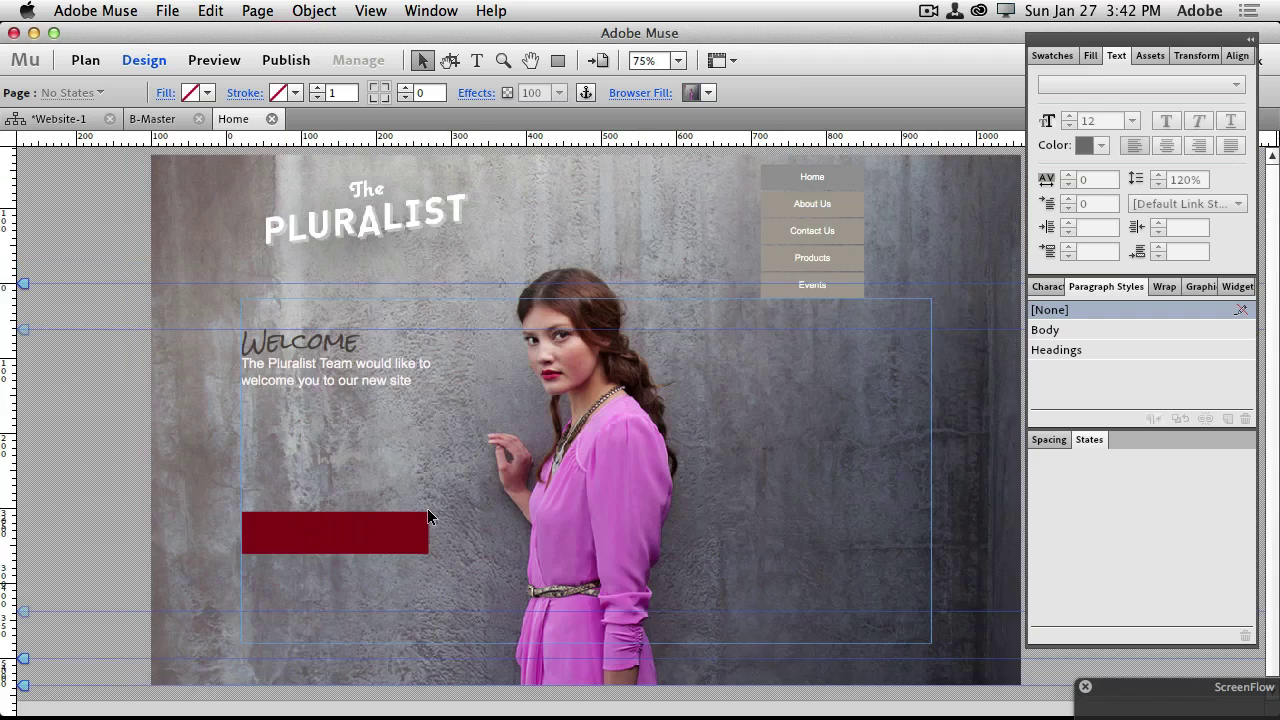
pyautogui.press('super+minus')
pyautogui.press('super+equal')
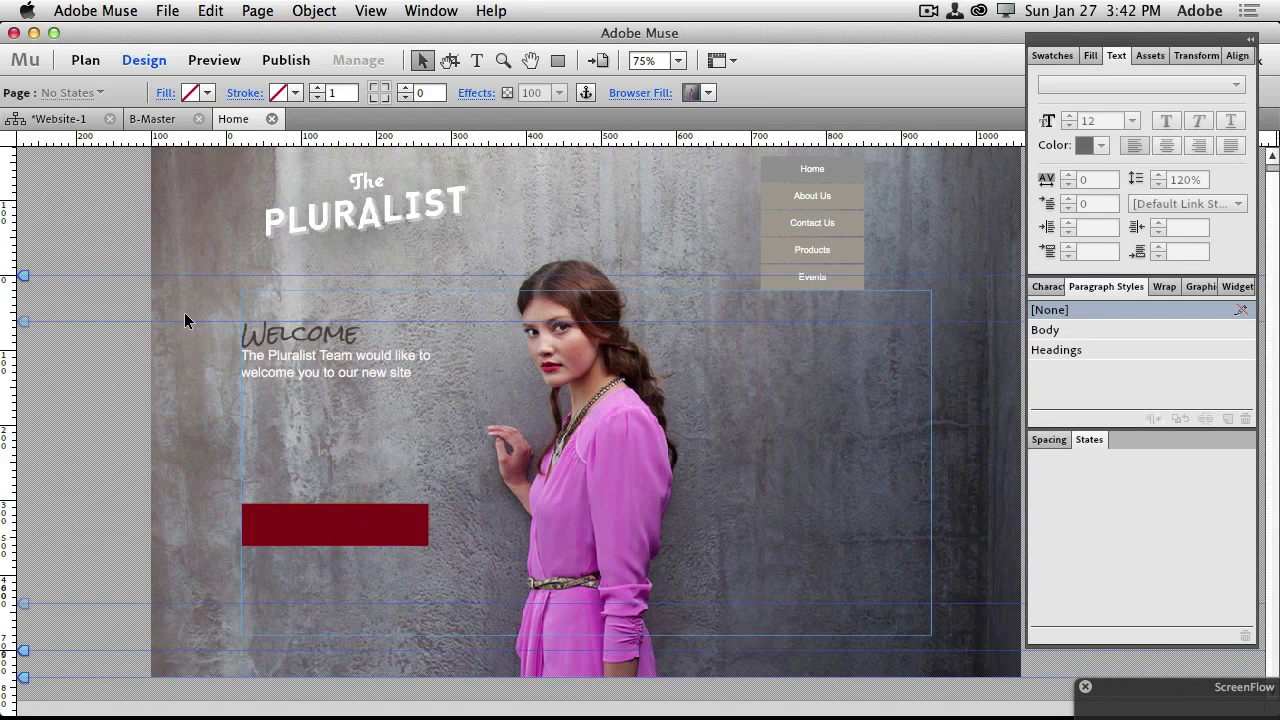
# Preview the Home page in the built-in preview and in the web browser, checking the sale animation and the Welcome heading's live text
pyautogui.click(211, 59)
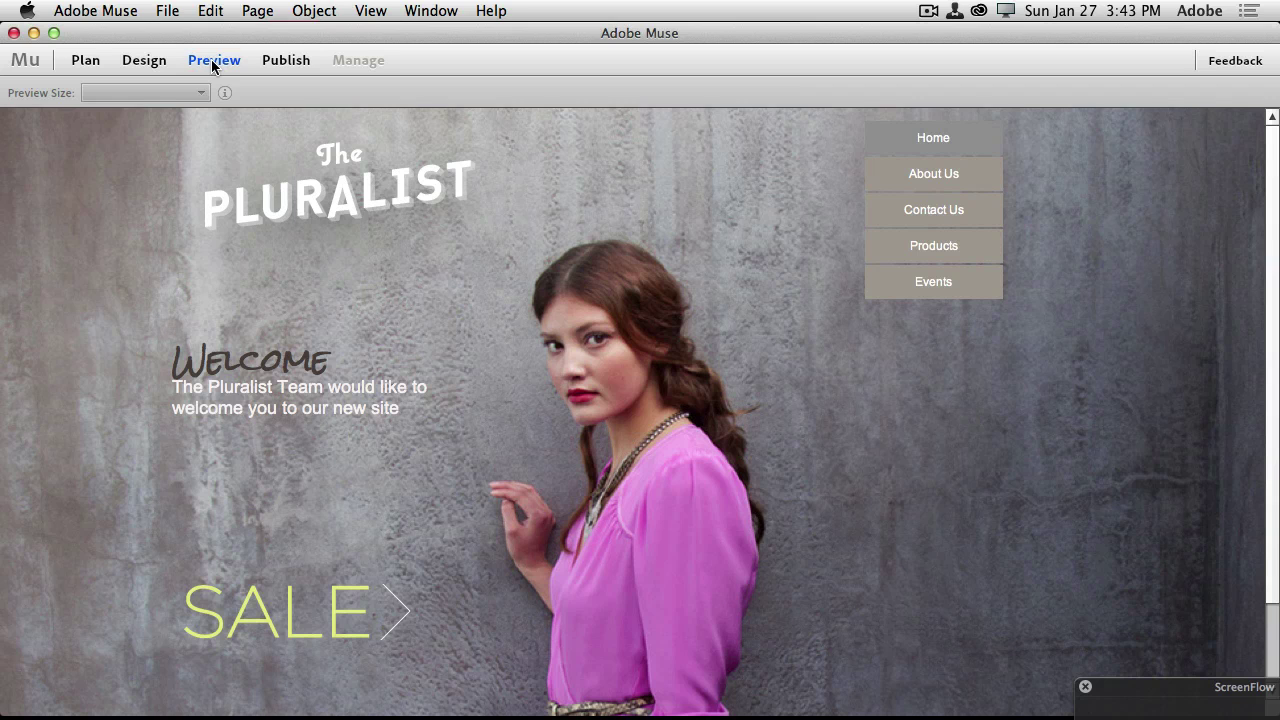
pyautogui.click(144, 60)
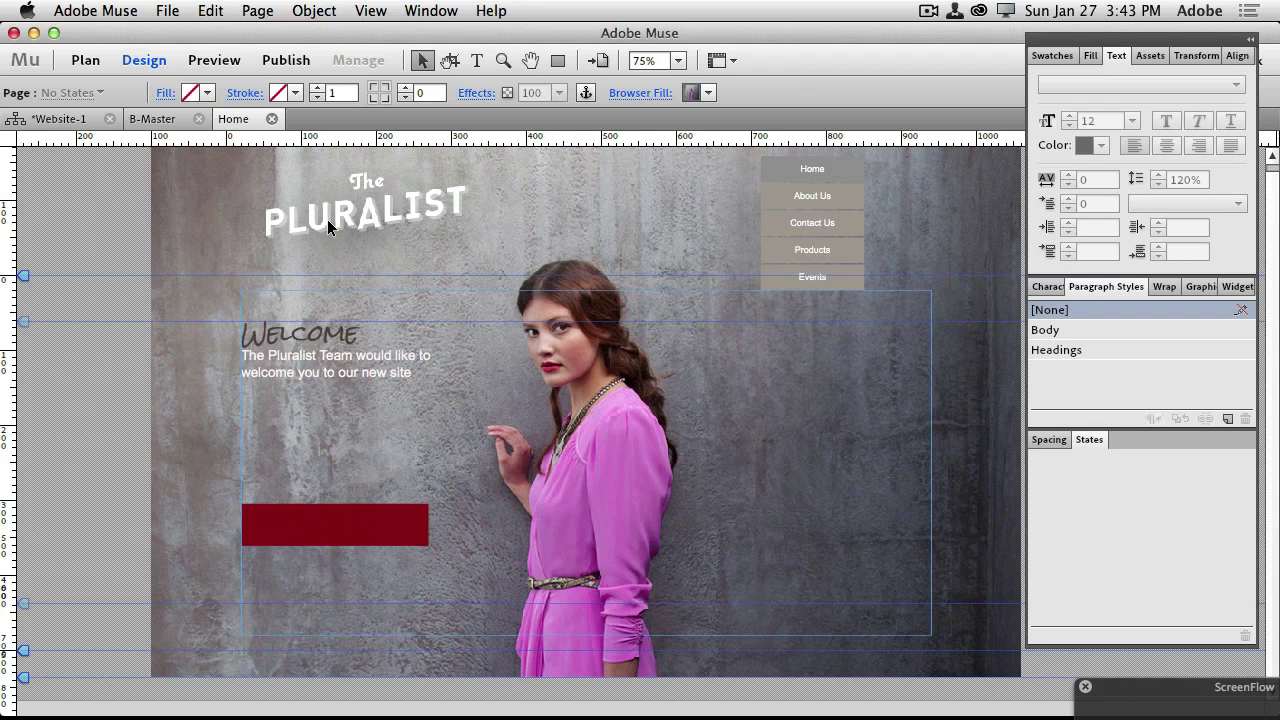
pyautogui.click(167, 10)
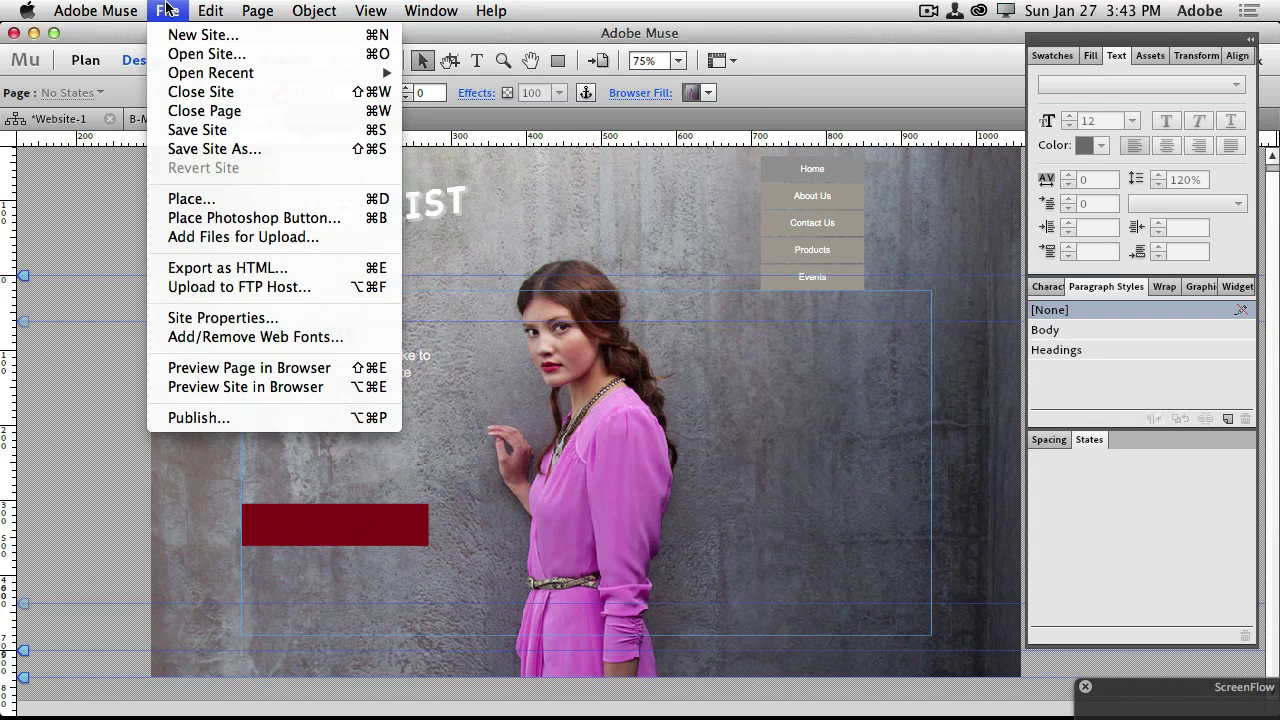
pyautogui.click(282, 370)
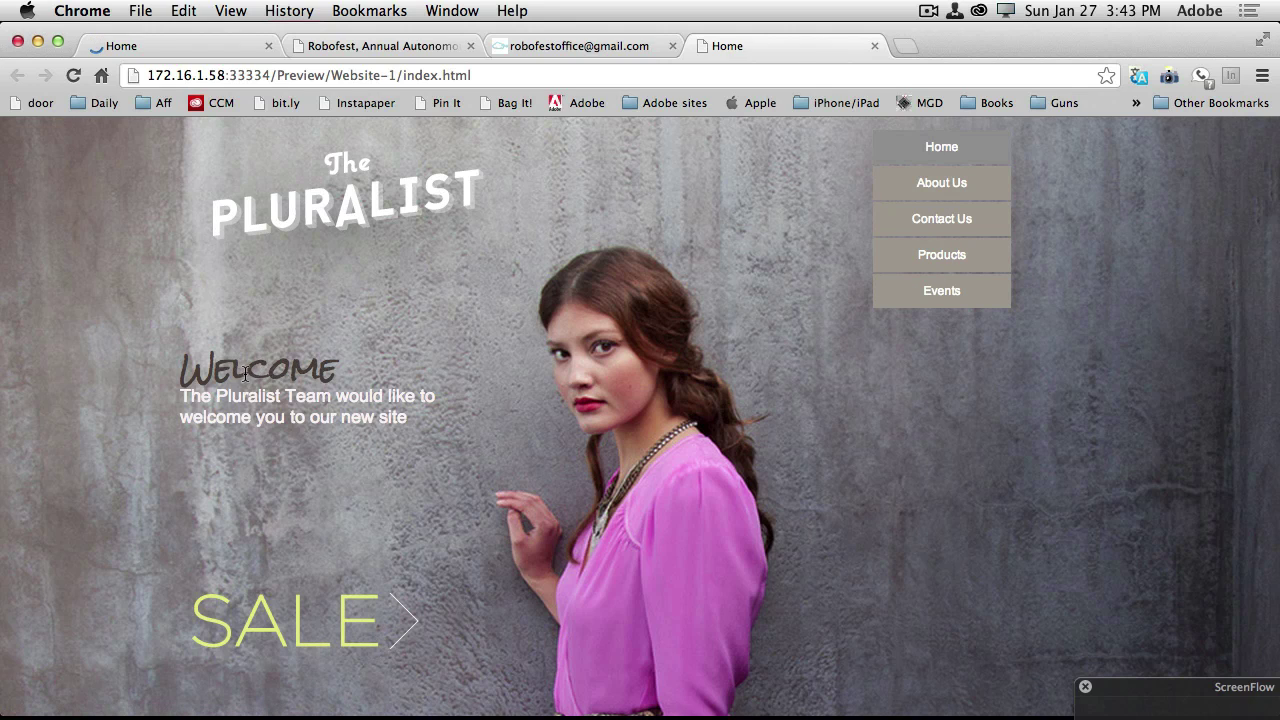
pyautogui.moveTo(232, 372); pyautogui.dragTo(298, 372)
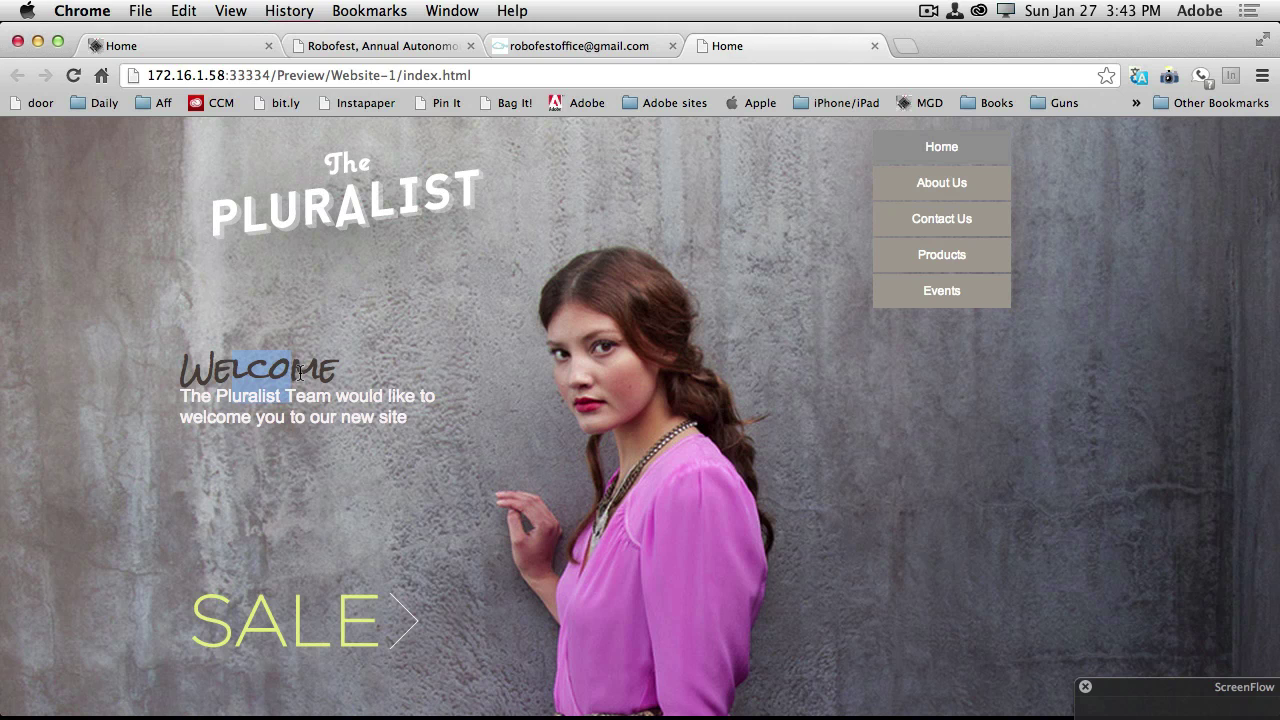
pyautogui.click(875, 47)
pyautogui.press('super+Tab')
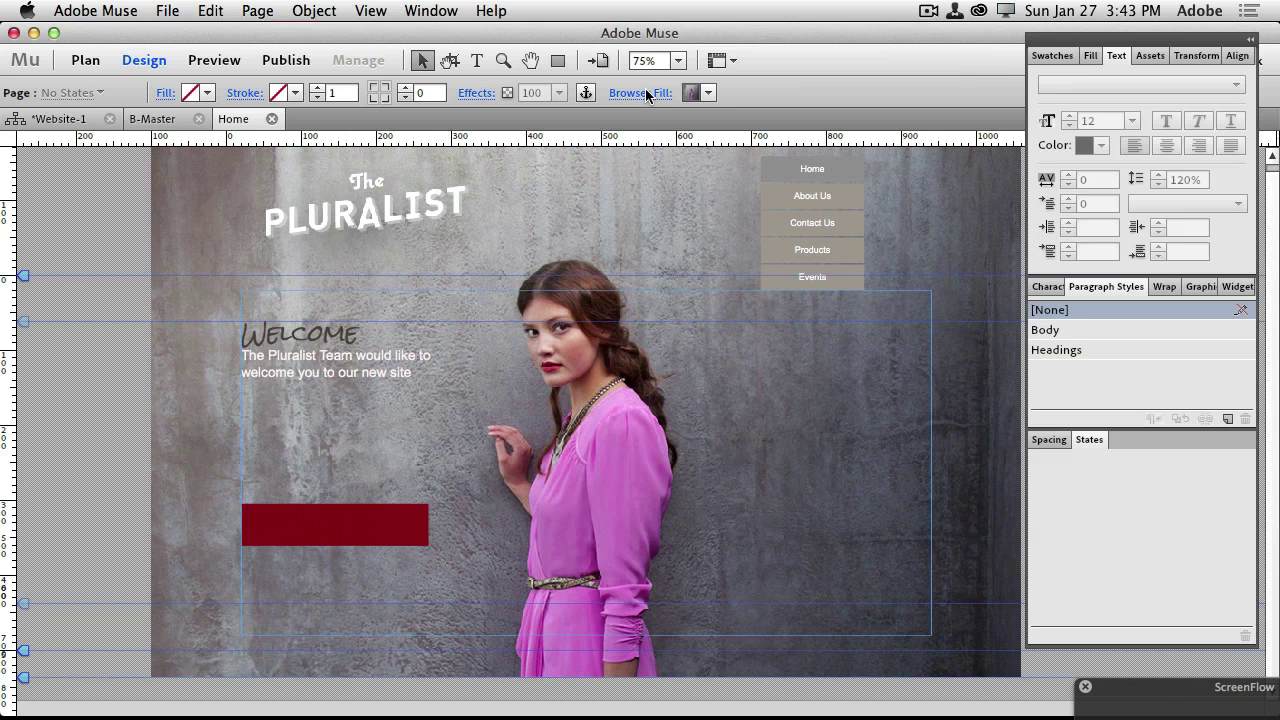
# Close the Home and B-Master pages and open the About Us page for editing
pyautogui.press('Tab')
pyautogui.click(272, 118)
pyautogui.click(200, 119)
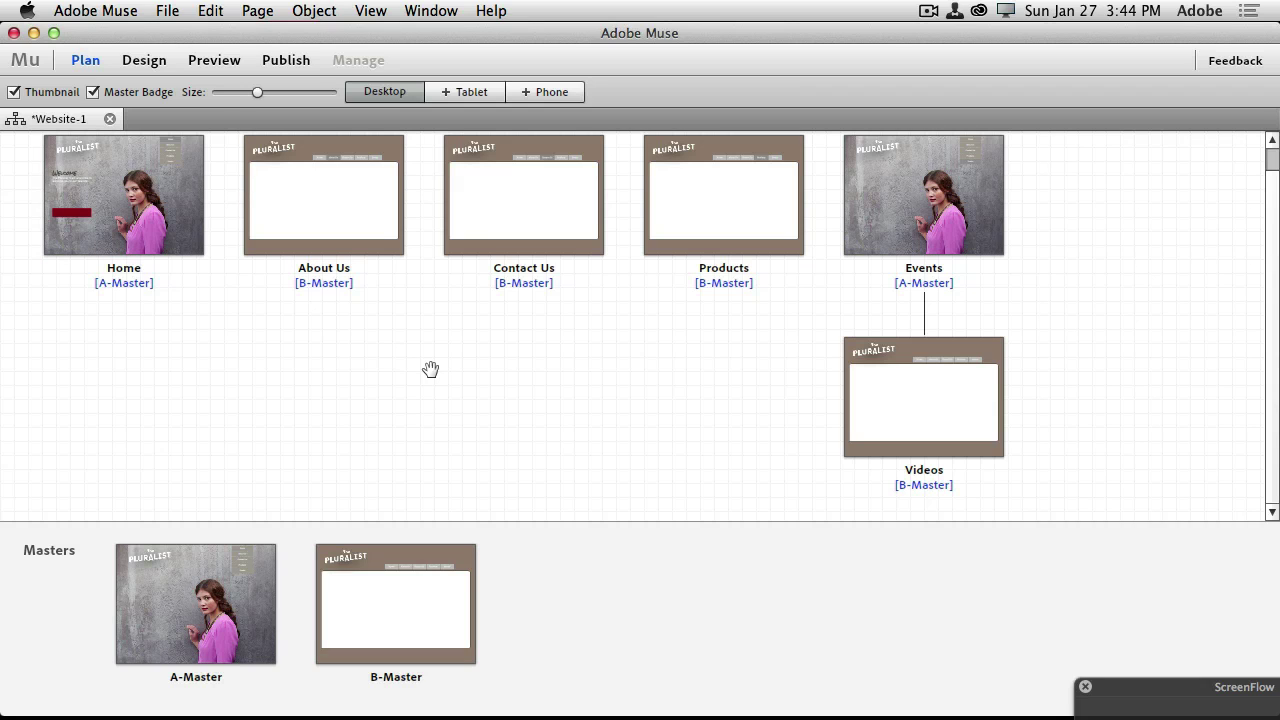
pyautogui.doubleClick(332, 232)
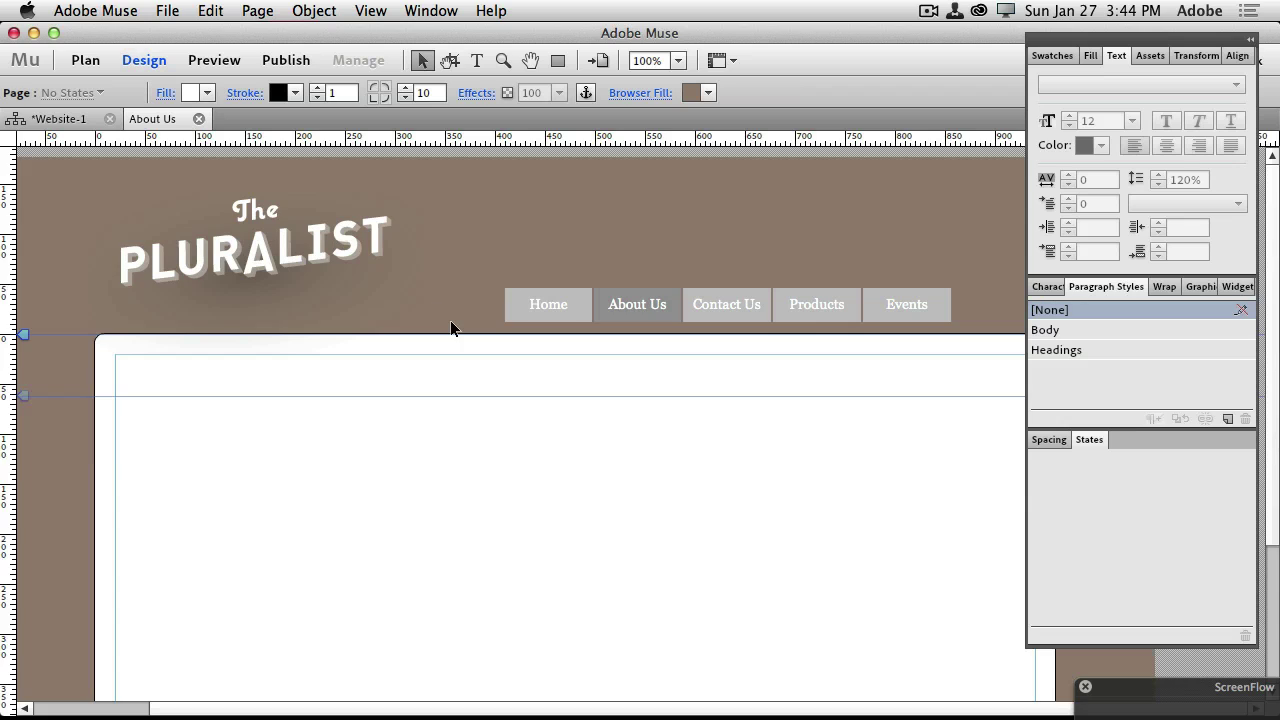
# Place slide-02.psd on the About Us page with its top at the header guide and its right edge against the margin
pyautogui.press('super+minus')
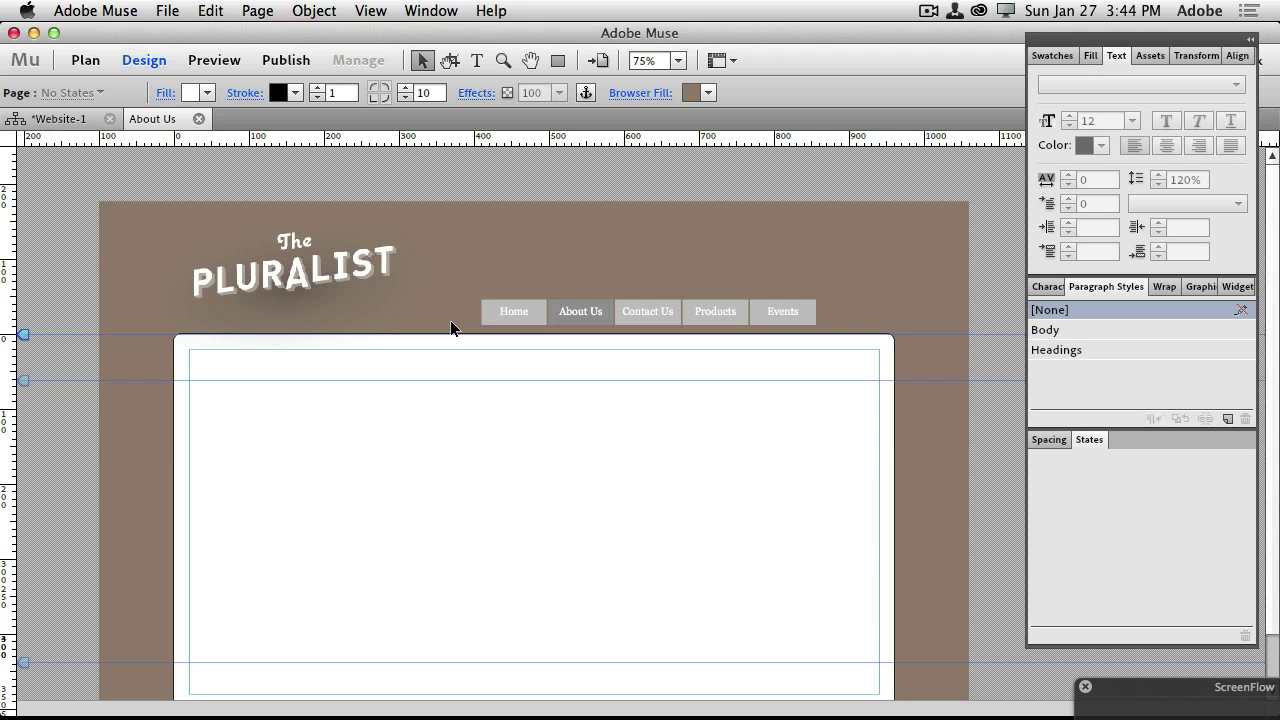
pyautogui.click(168, 12)
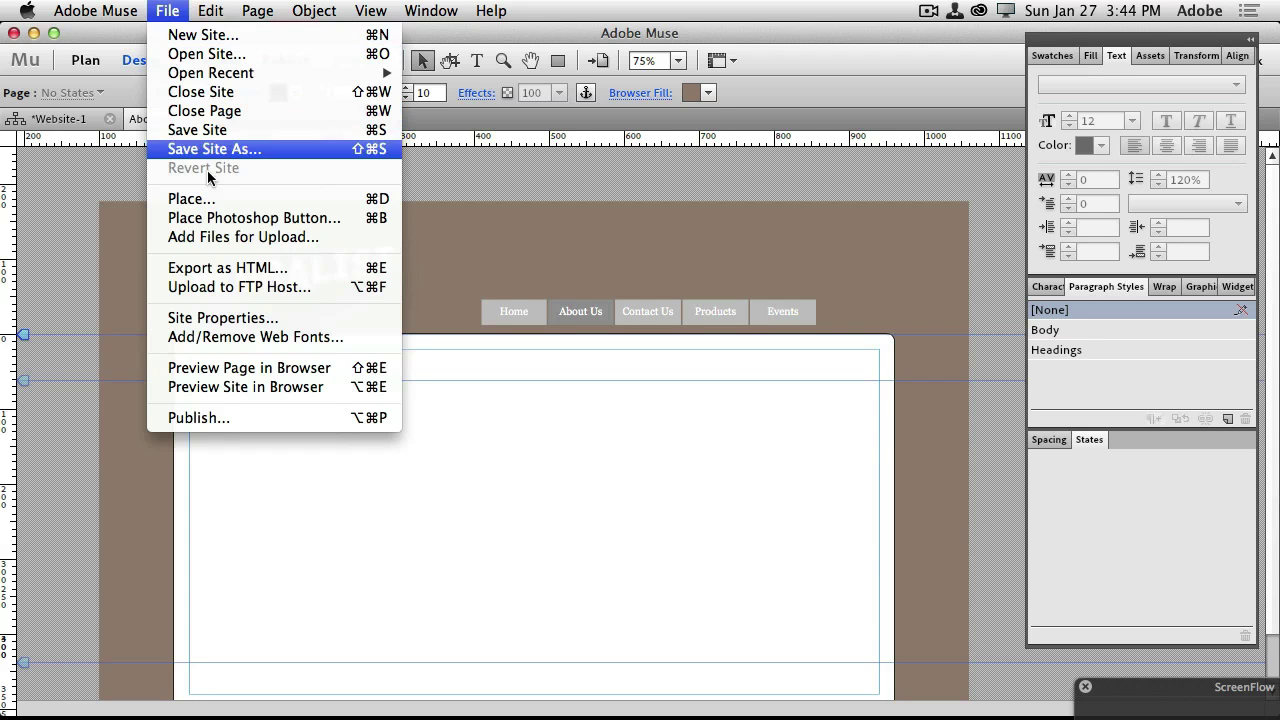
pyautogui.click(222, 207)
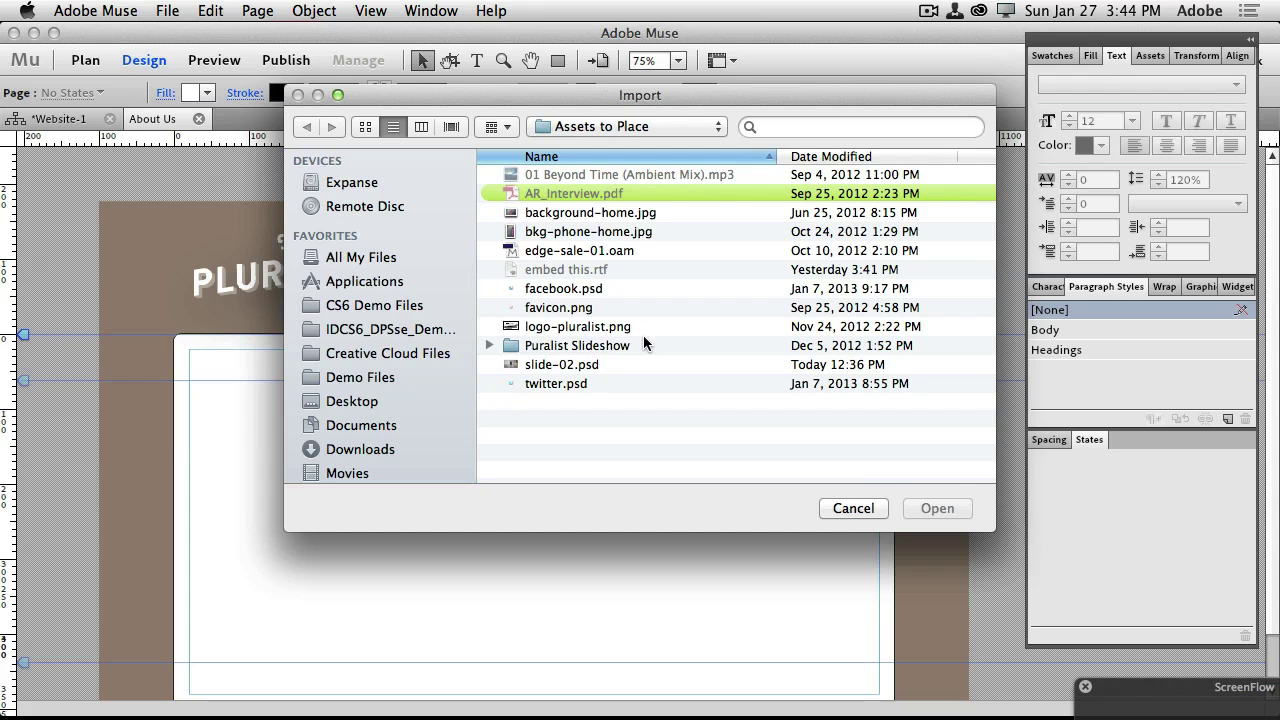
pyautogui.click(596, 365)
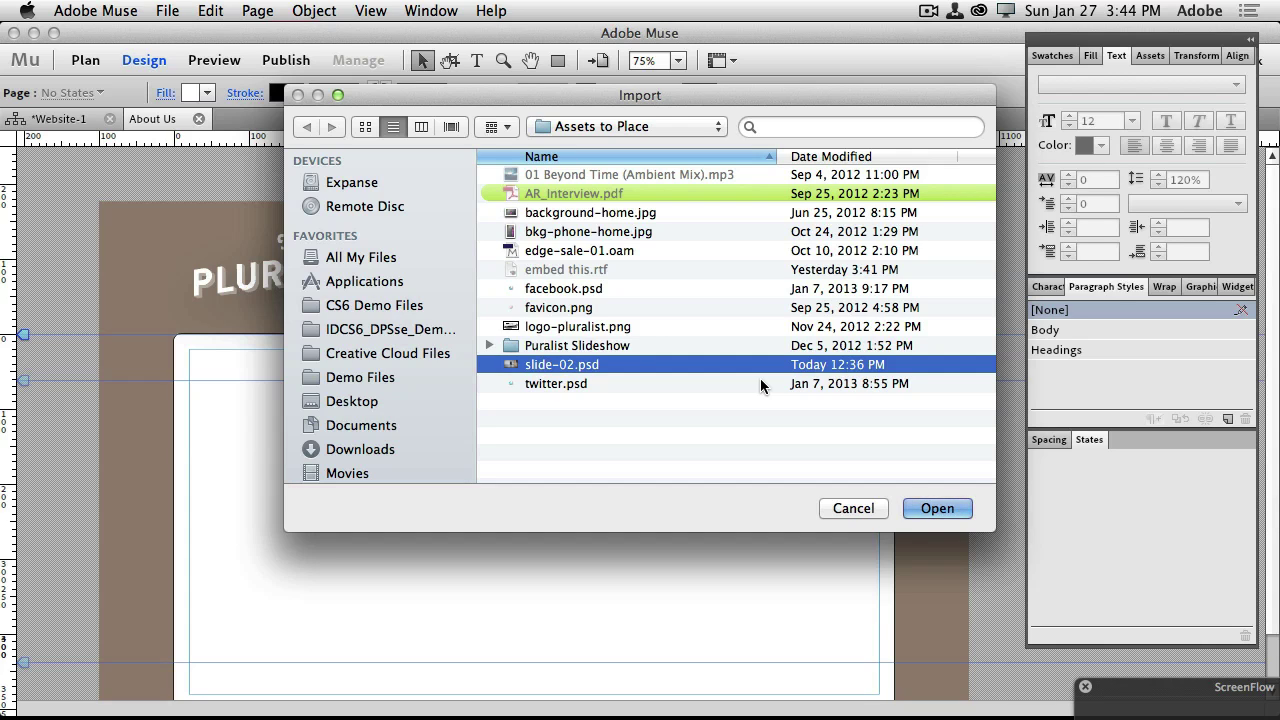
pyautogui.click(945, 511)
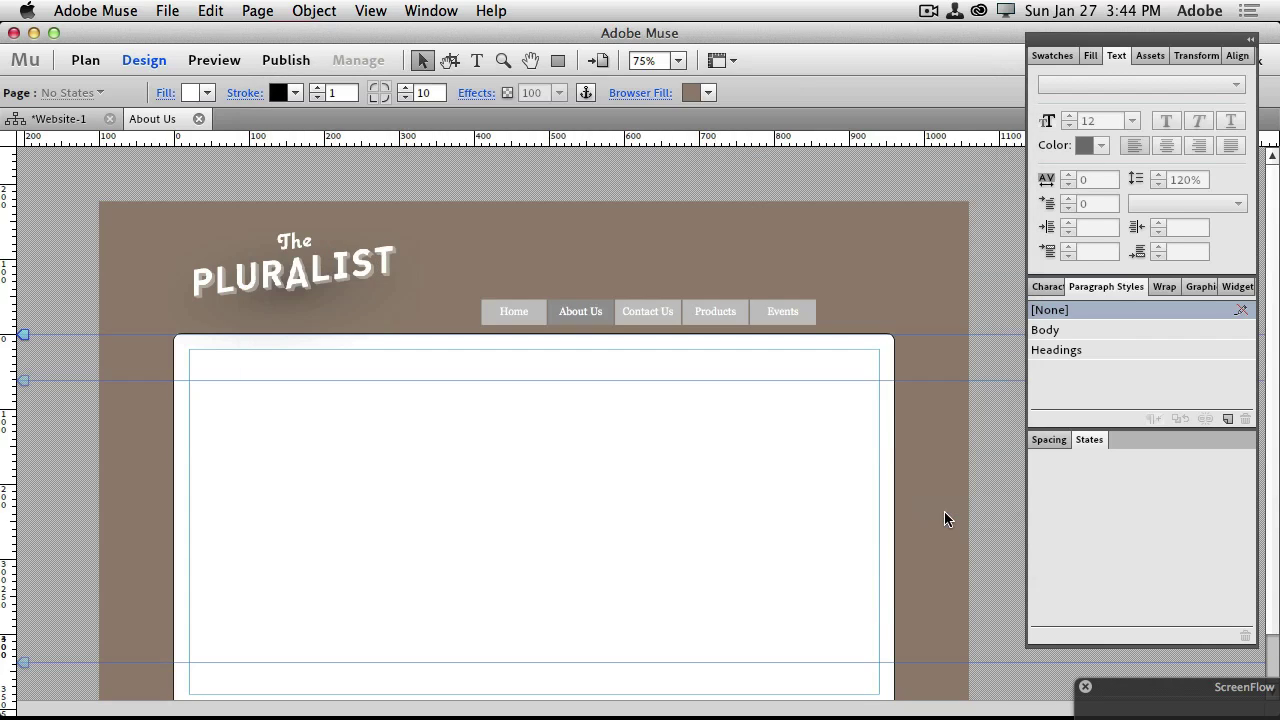
pyautogui.click(330, 382)
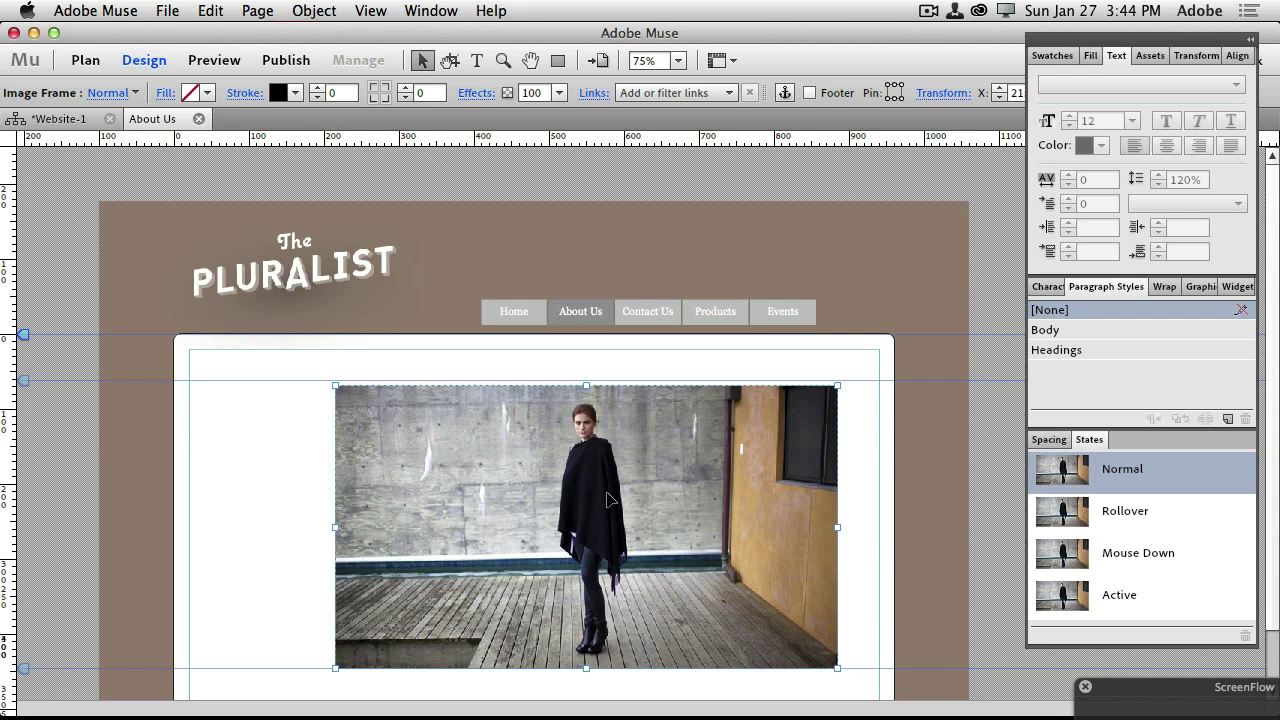
pyautogui.moveTo(634, 490); pyautogui.dragTo(675, 494)
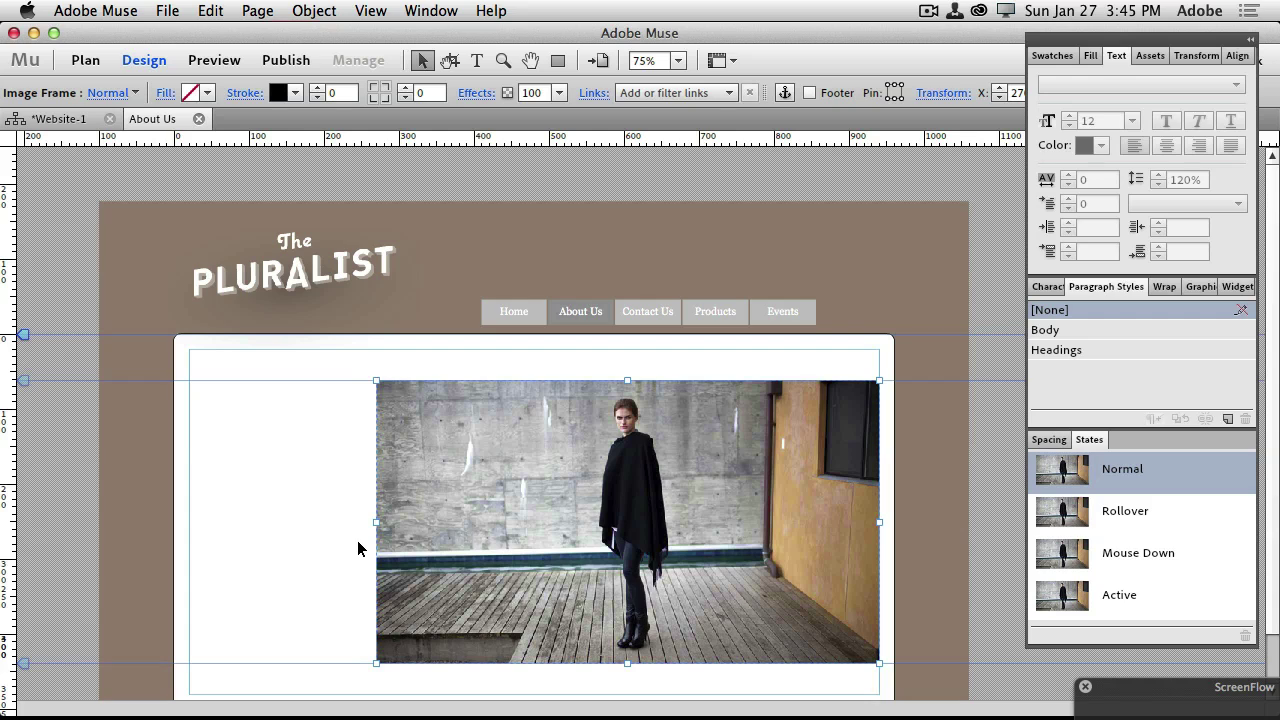
# Open the placed photo's original file in Photoshop for editing and close the ScreenFlow window that overlaps the workspace
pyautogui.rightClick(569, 483)
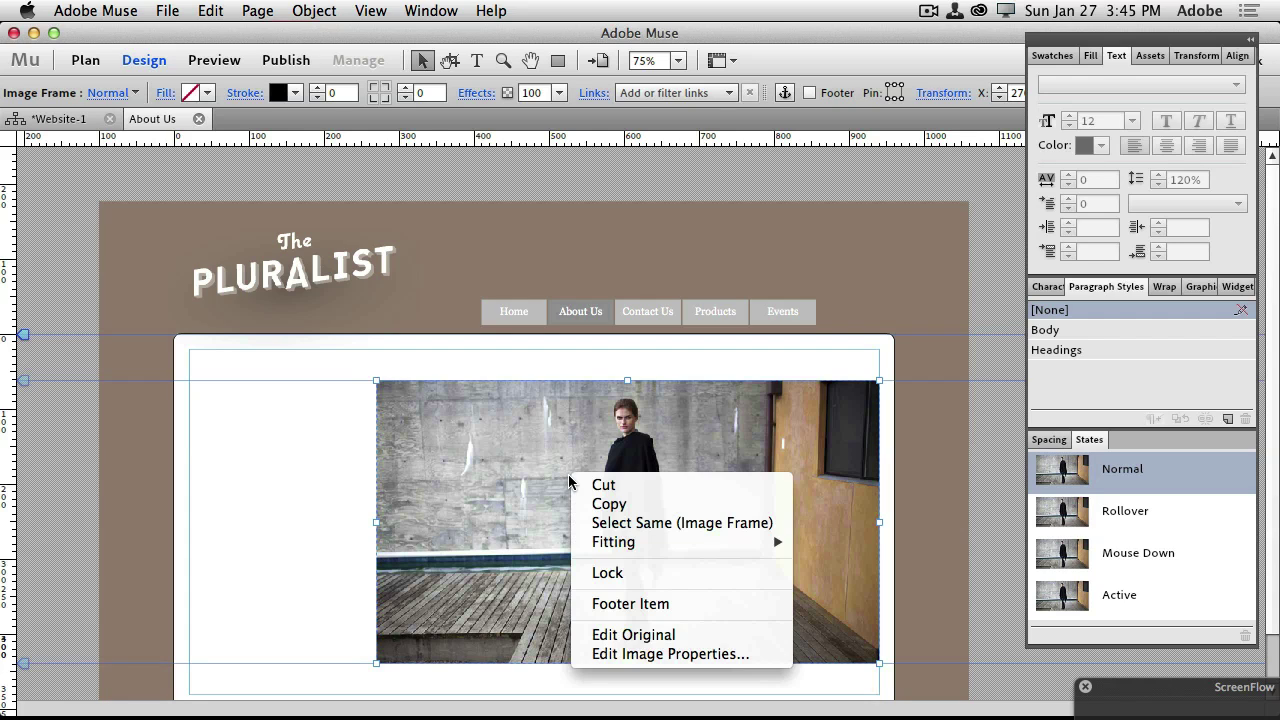
pyautogui.click(668, 640)
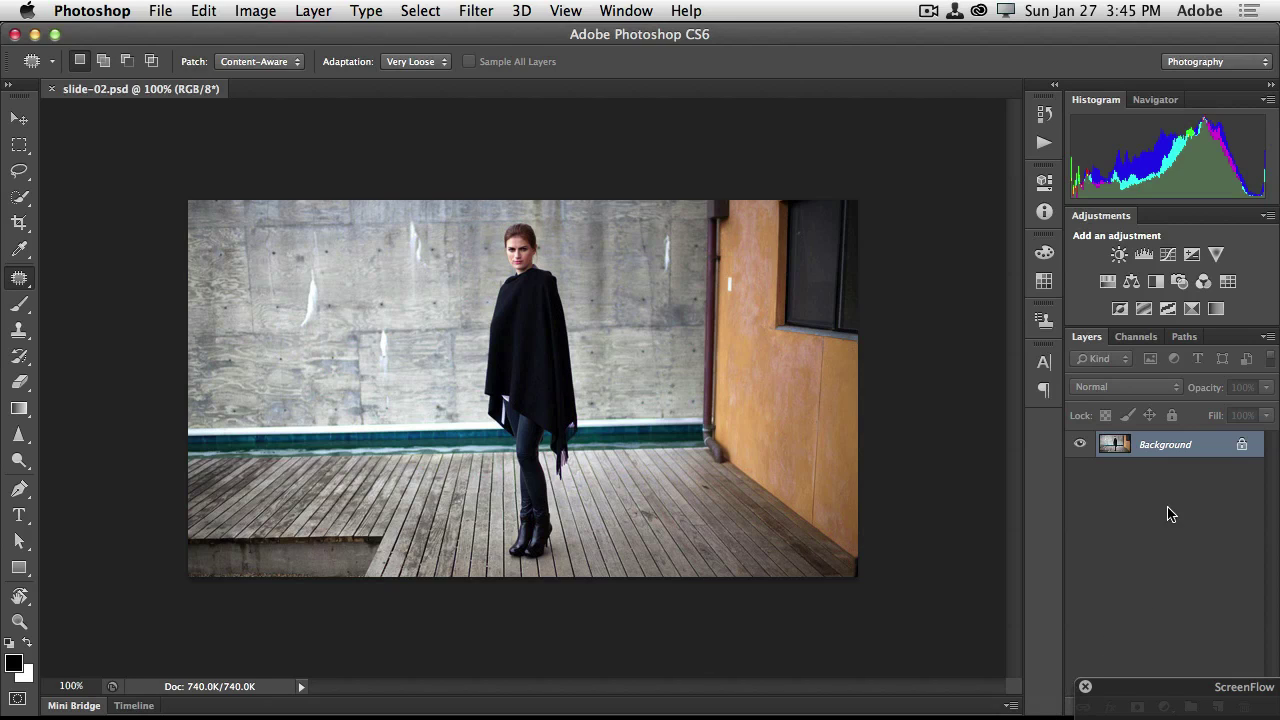
pyautogui.moveTo(1205, 685); pyautogui.dragTo(885, 318)
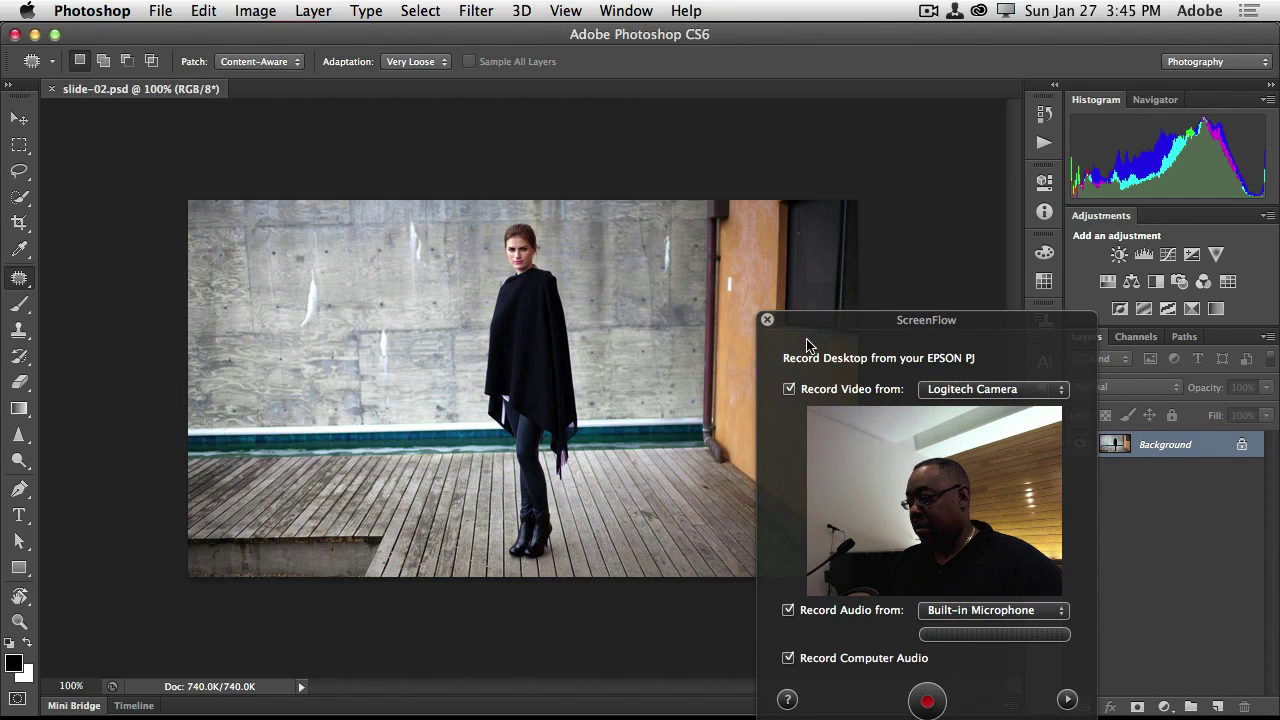
pyautogui.click(767, 320)
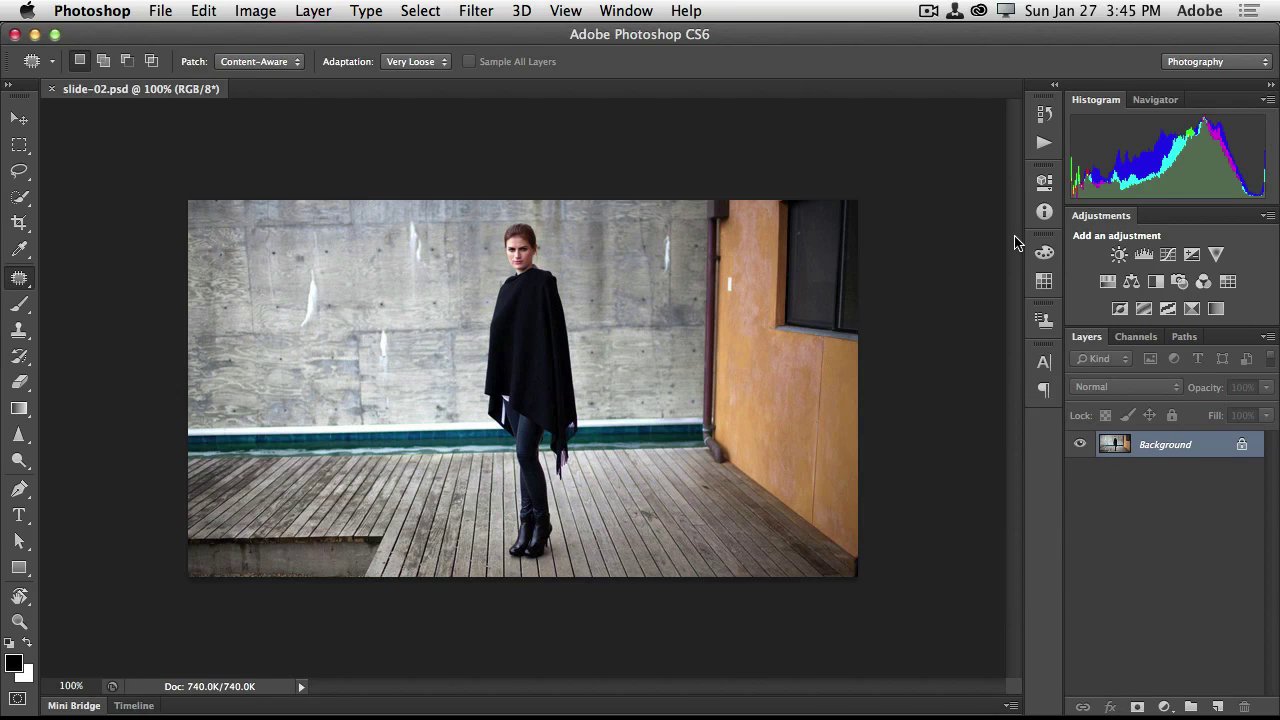
pyautogui.click(926, 12)
pyautogui.click(924, 14)
# Duplicate the photo's Background layer
pyautogui.click(1217, 707)
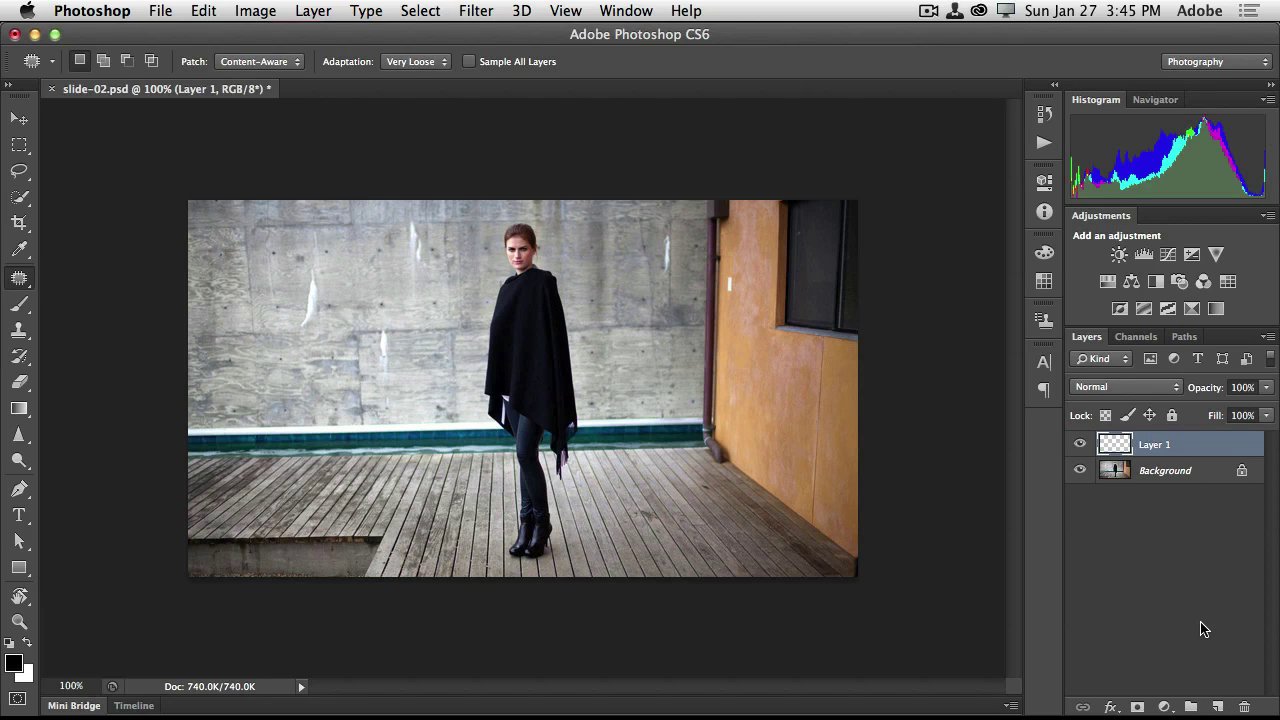
pyautogui.press('super+z')
pyautogui.moveTo(1170, 468); pyautogui.dragTo(1217, 707)
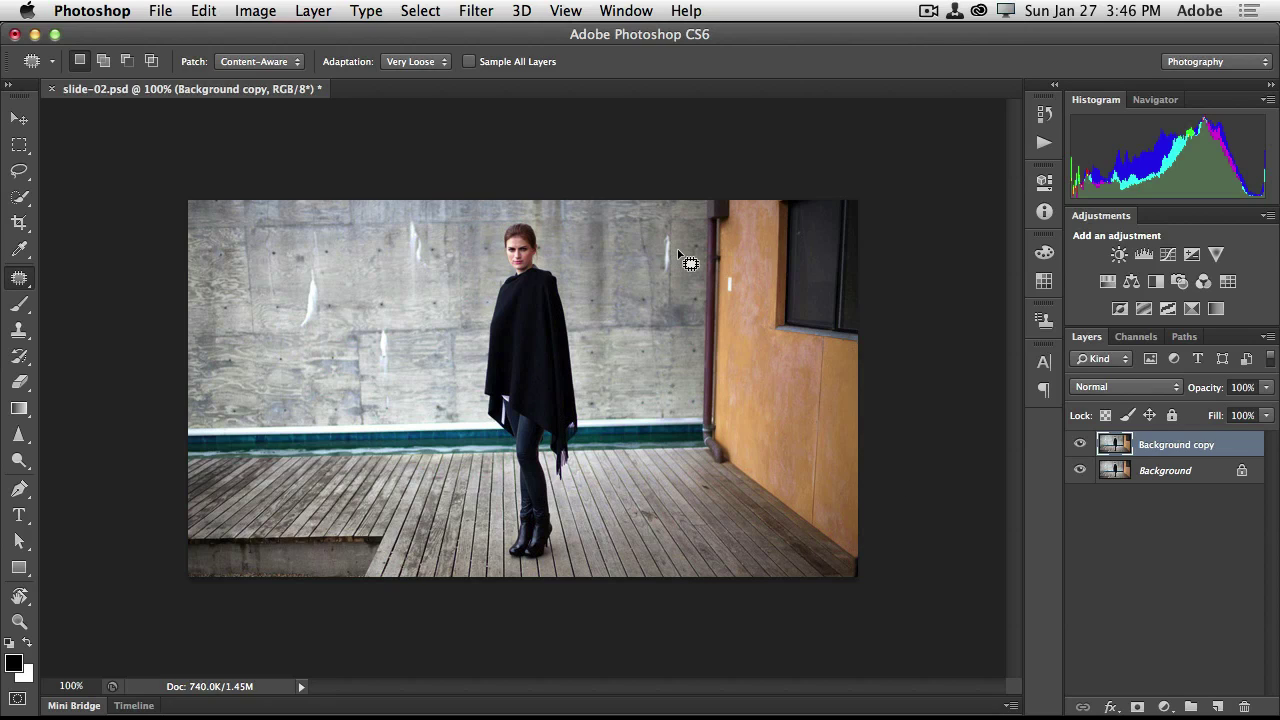
# Patch out the white marks and the dark horizontal streak on the concrete wall, and the light spot on the orange wall
pyautogui.moveTo(678, 245)
pyautogui.mouseDown()
pyautogui.moveTo(663, 286)
pyautogui.moveTo(682, 279)
pyautogui.moveTo(678, 318)
pyautogui.moveTo(727, 288)
pyautogui.moveTo(724, 300)
pyautogui.moveTo(739, 296)
pyautogui.moveTo(726, 271)
pyautogui.moveTo(757, 323)
pyautogui.mouseUp()
pyautogui.press('super+d')
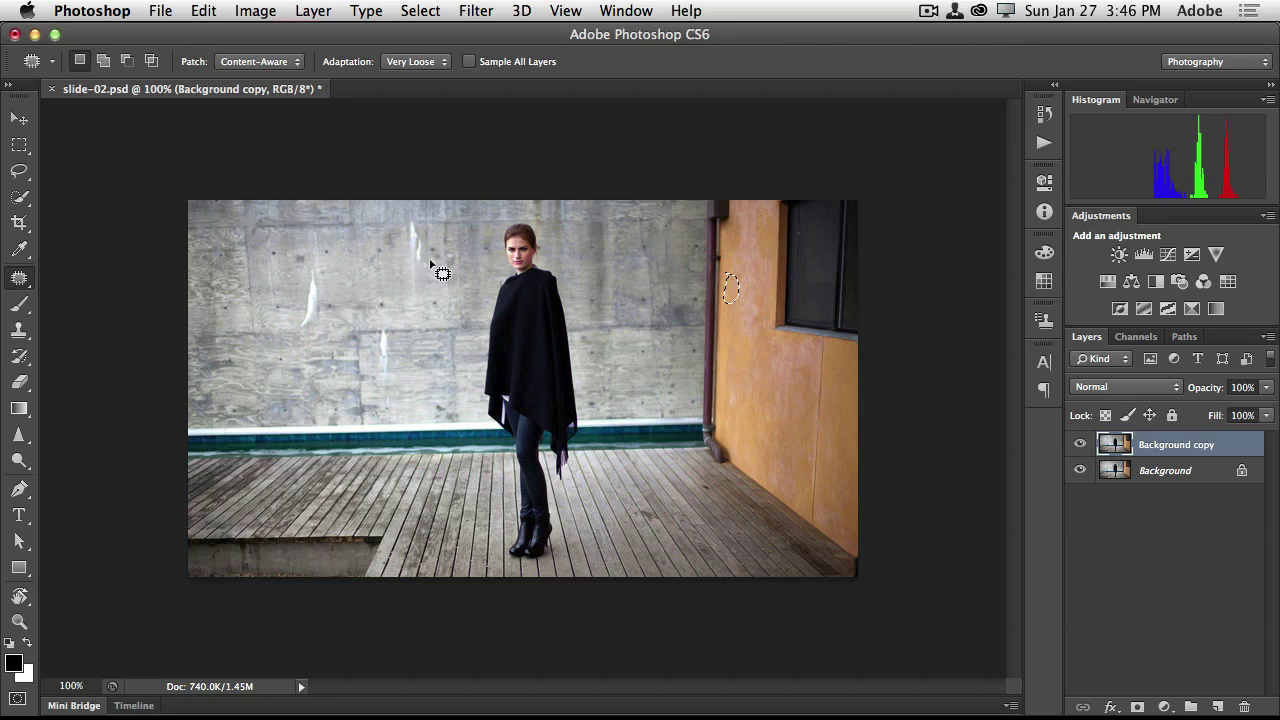
pyautogui.press('super+d')
pyautogui.moveTo(425, 256)
pyautogui.mouseDown()
pyautogui.moveTo(415, 203)
pyautogui.moveTo(405, 258)
pyautogui.moveTo(426, 270)
pyautogui.moveTo(387, 258)
pyautogui.moveTo(302, 296)
pyautogui.moveTo(299, 329)
pyautogui.moveTo(322, 323)
pyautogui.moveTo(322, 285)
pyautogui.mouseUp()
pyautogui.press('super+d')
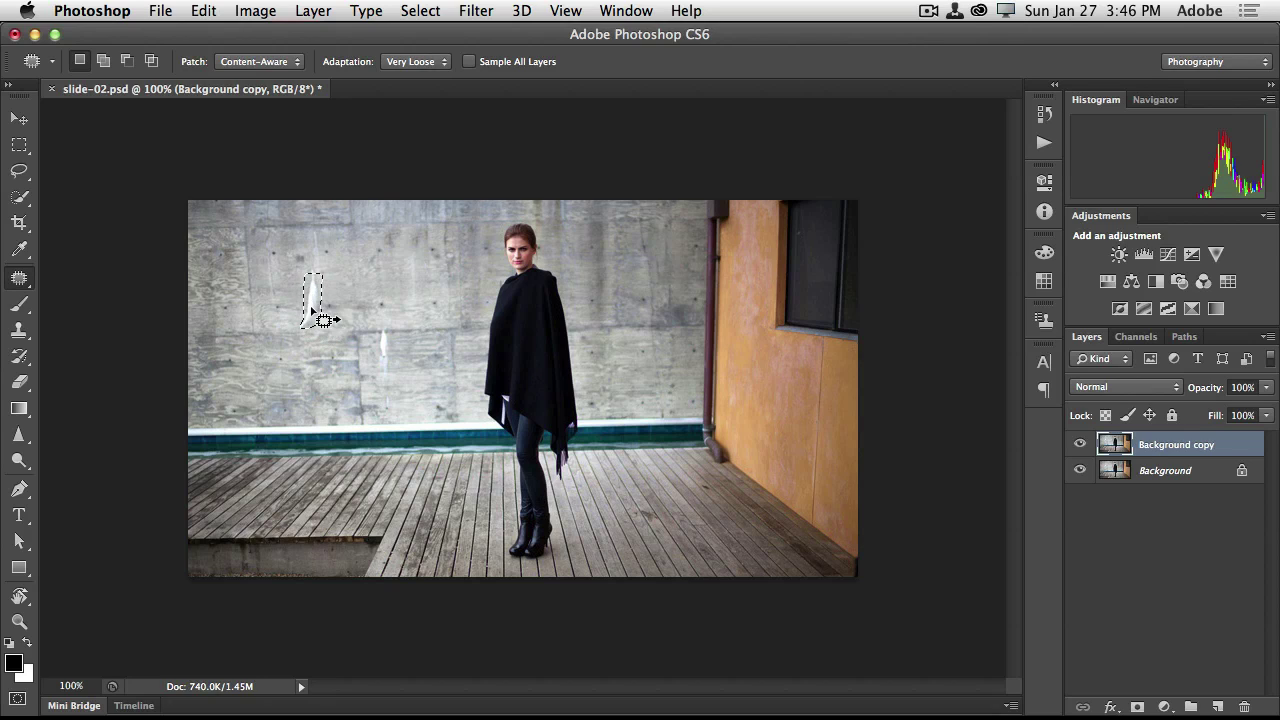
pyautogui.press('super+d')
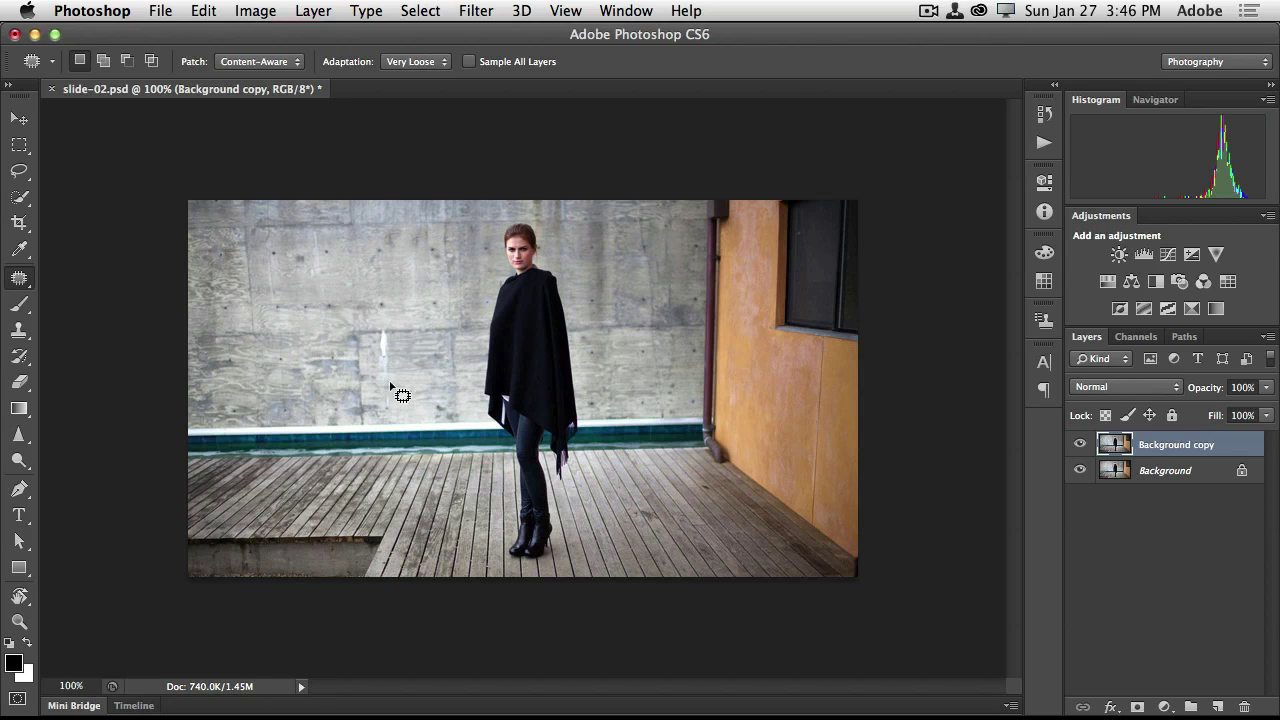
pyautogui.moveTo(390, 386)
pyautogui.mouseDown()
pyautogui.moveTo(390, 330)
pyautogui.moveTo(376, 340)
pyautogui.moveTo(376, 388)
pyautogui.moveTo(388, 403)
pyautogui.moveTo(412, 398)
pyautogui.mouseUp()
pyautogui.press('super+d')
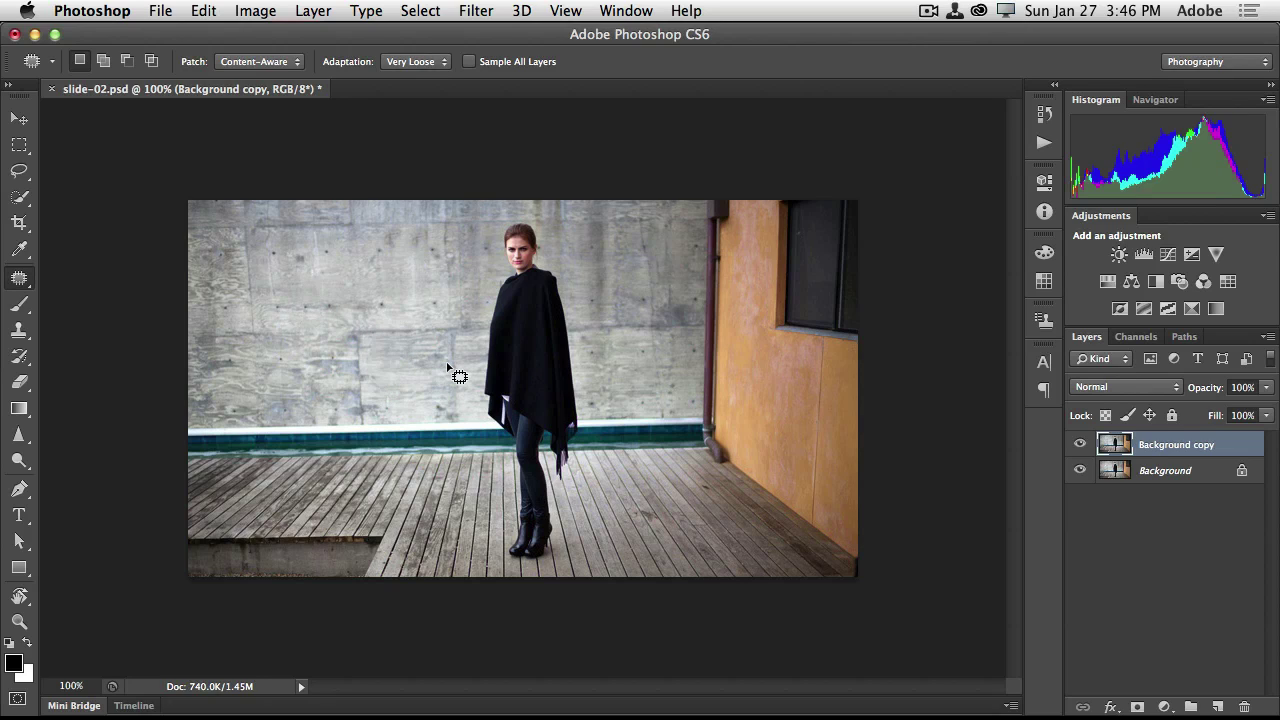
pyautogui.moveTo(386, 294)
pyautogui.mouseDown()
pyautogui.moveTo(262, 305)
pyautogui.moveTo(399, 307)
pyautogui.mouseUp()
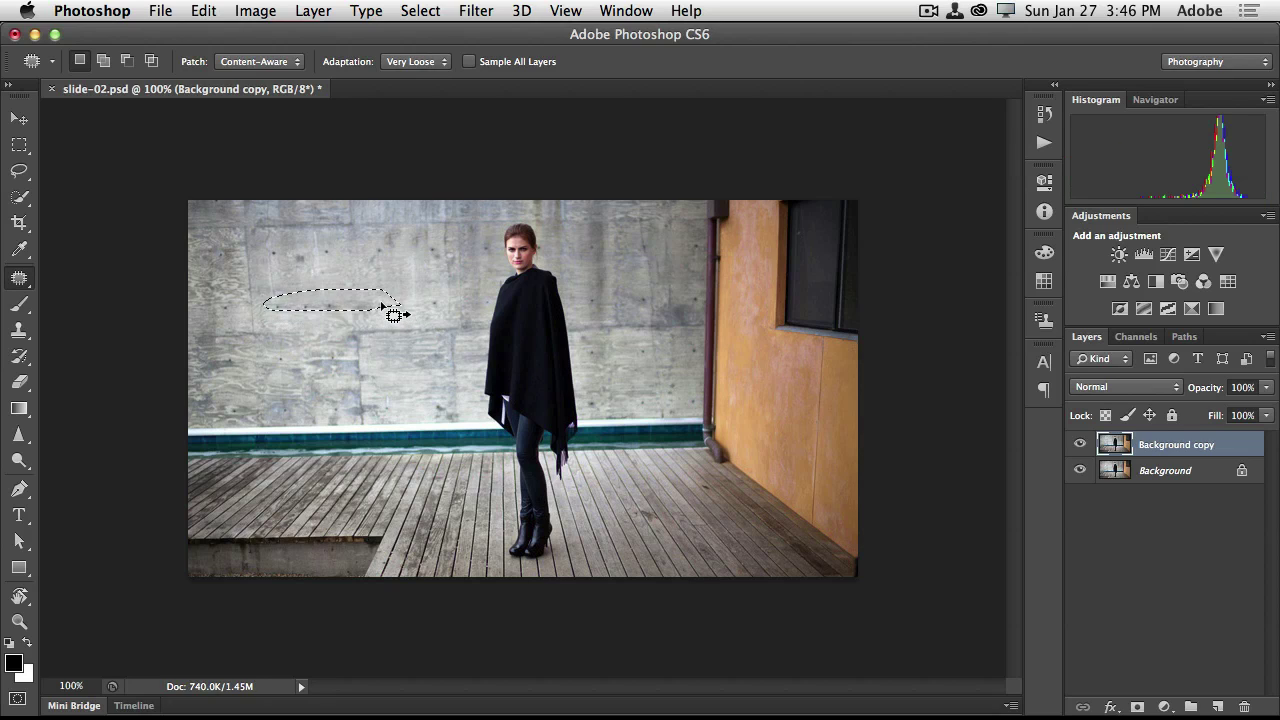
pyautogui.press('super+d')
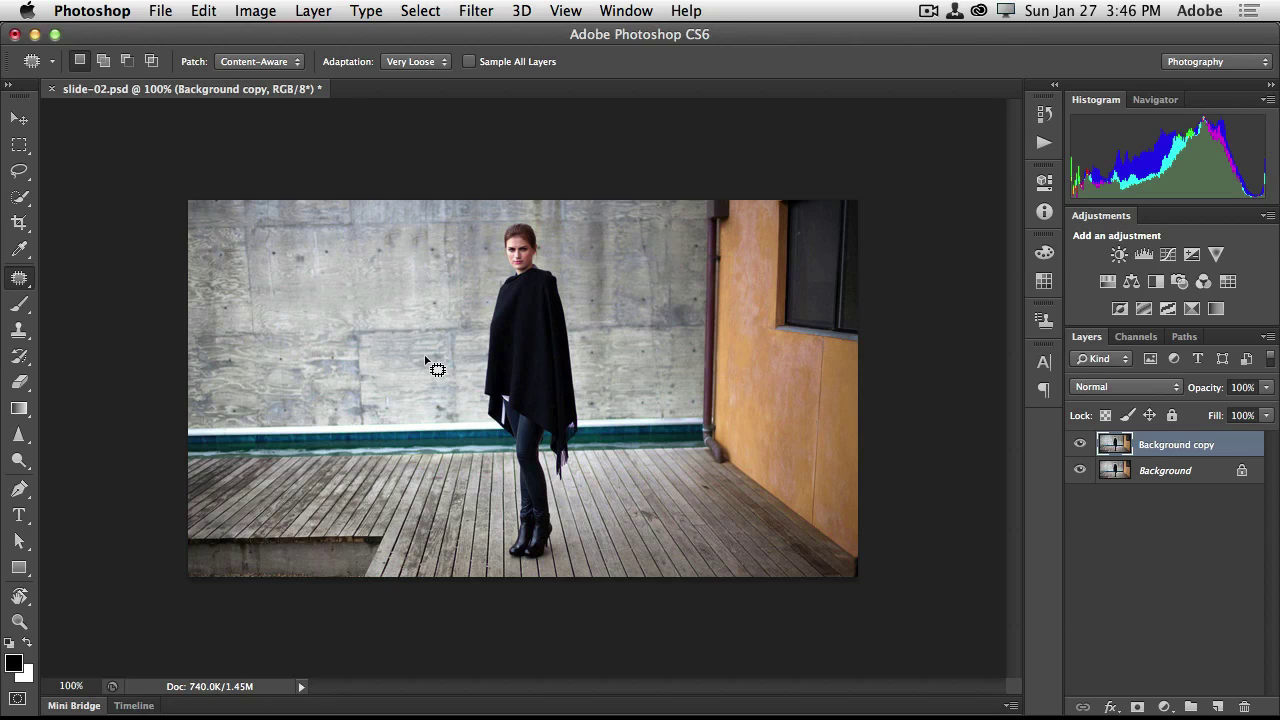
# Brighten the Background copy layer with Levels at a midtone value of 1.13, and hide that layer to compare it with the original
pyautogui.press('super+l')
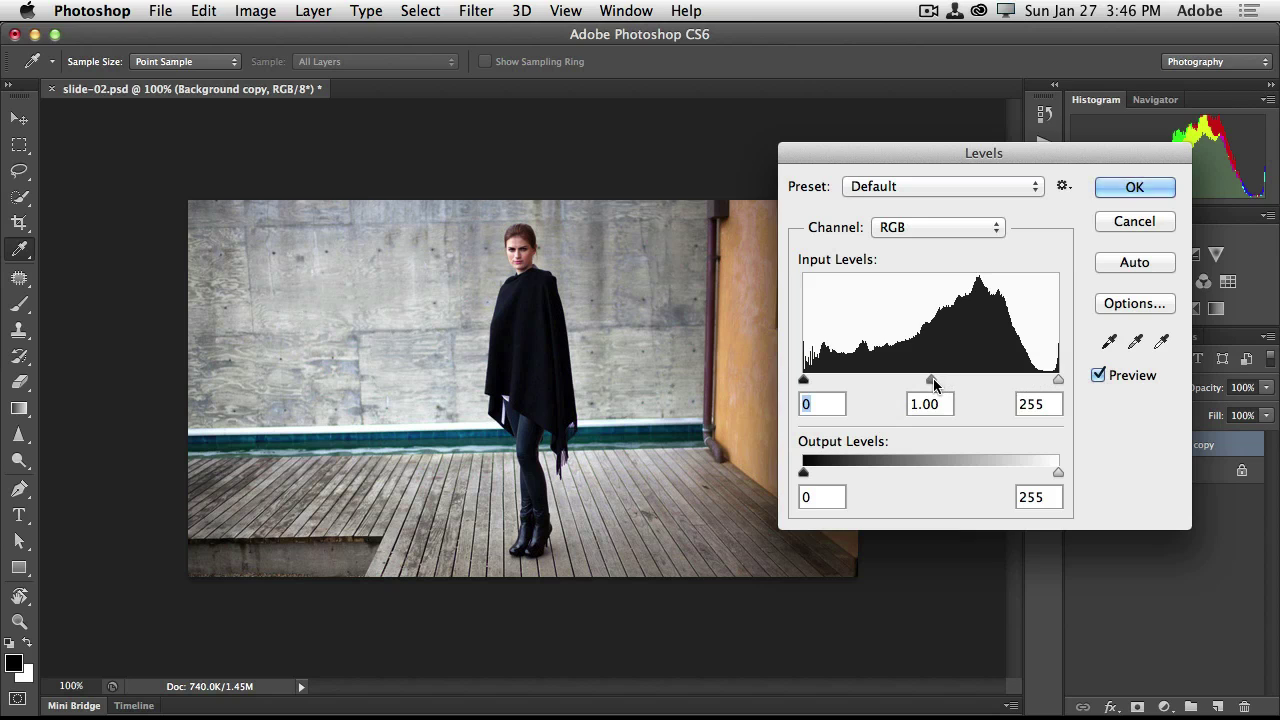
pyautogui.moveTo(933, 378); pyautogui.dragTo(921, 384)
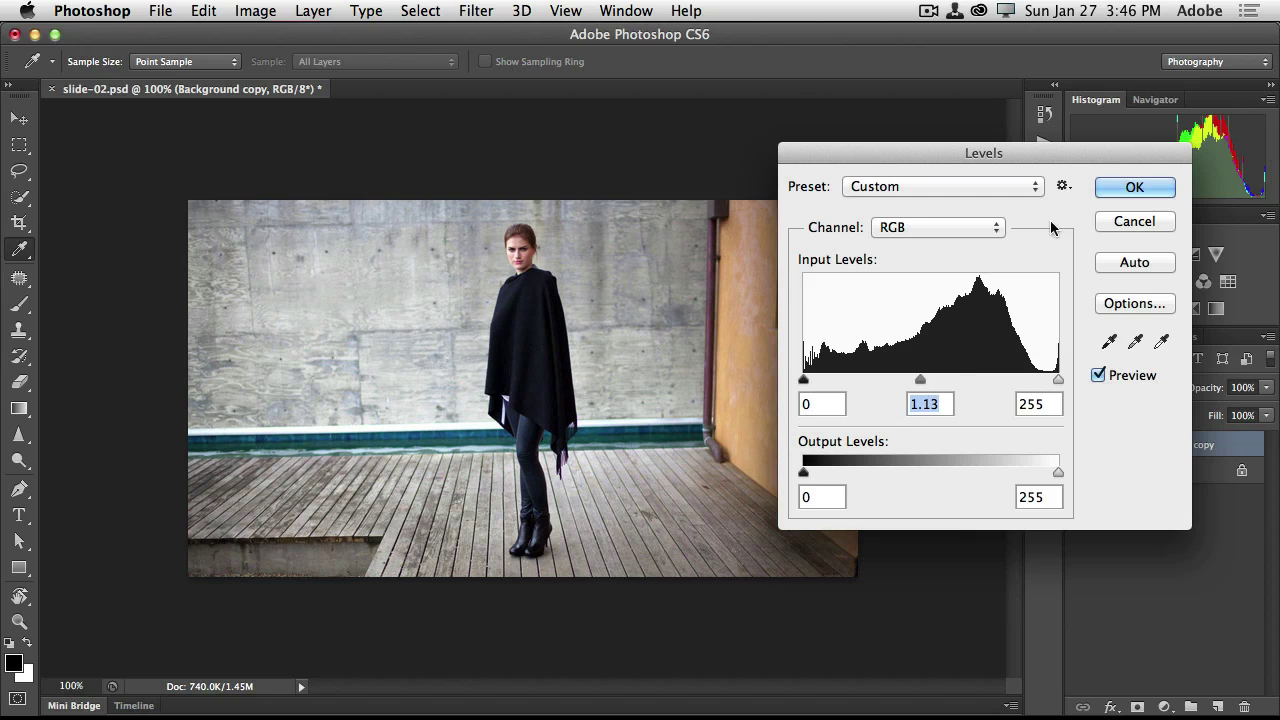
pyautogui.click(1128, 190)
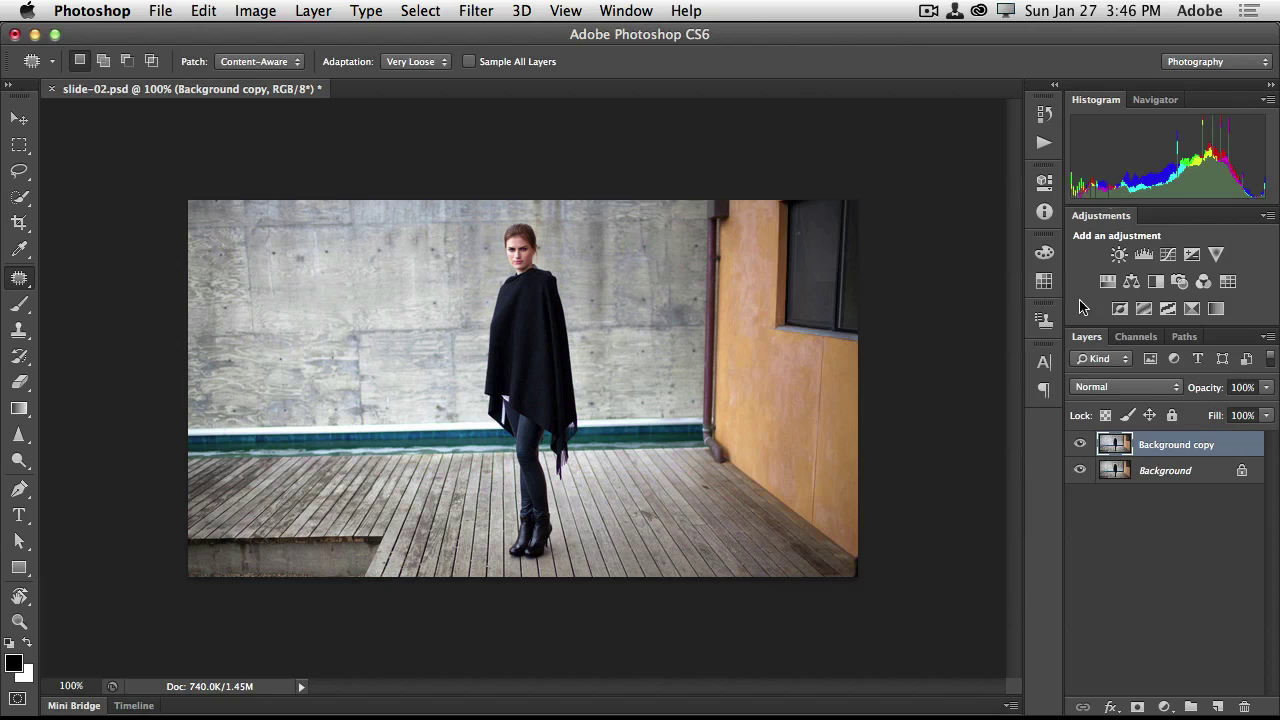
pyautogui.click(1078, 445)
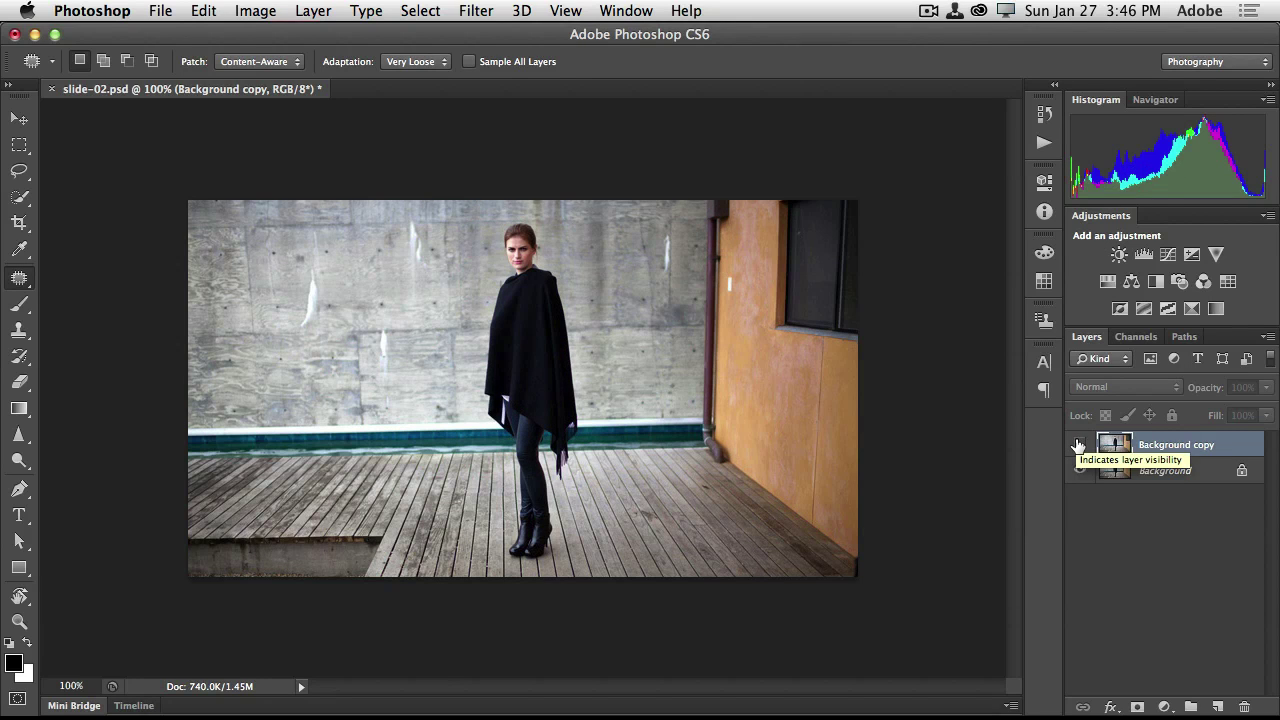
# Show the Background copy layer again, save and close slide-02.psd, and return to Adobe Muse
pyautogui.click(1078, 445)
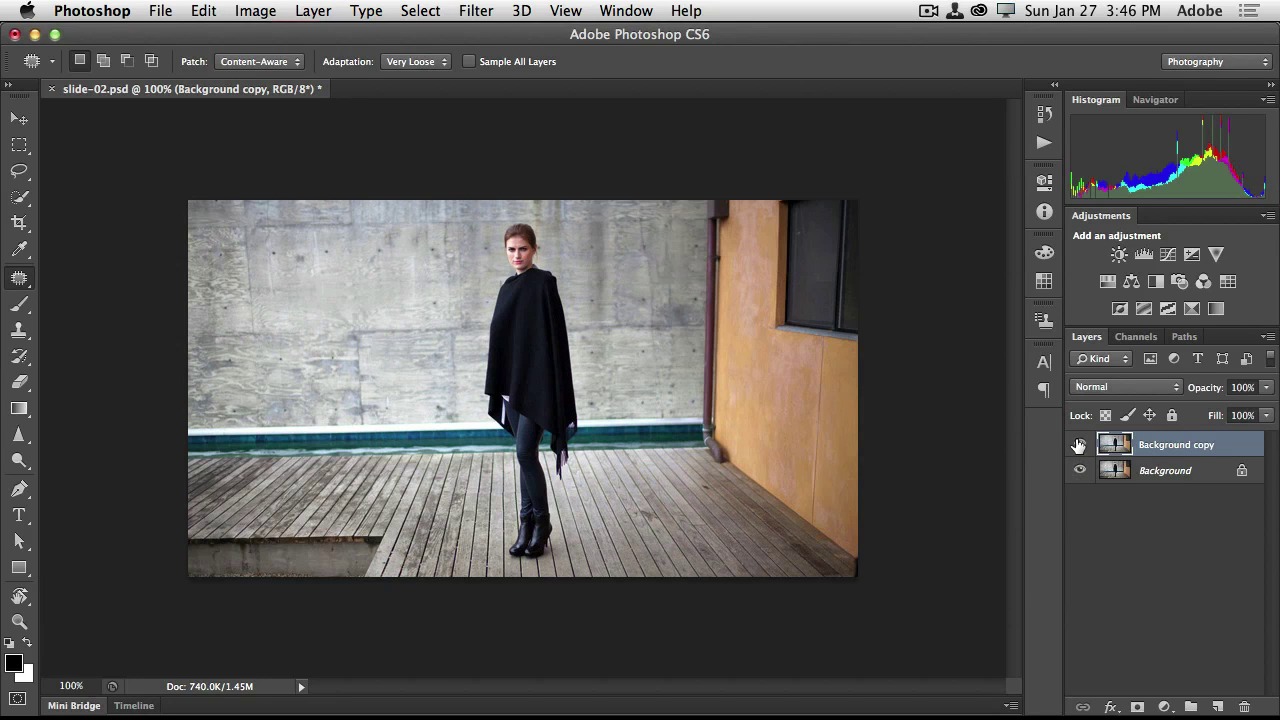
pyautogui.press('super+w')
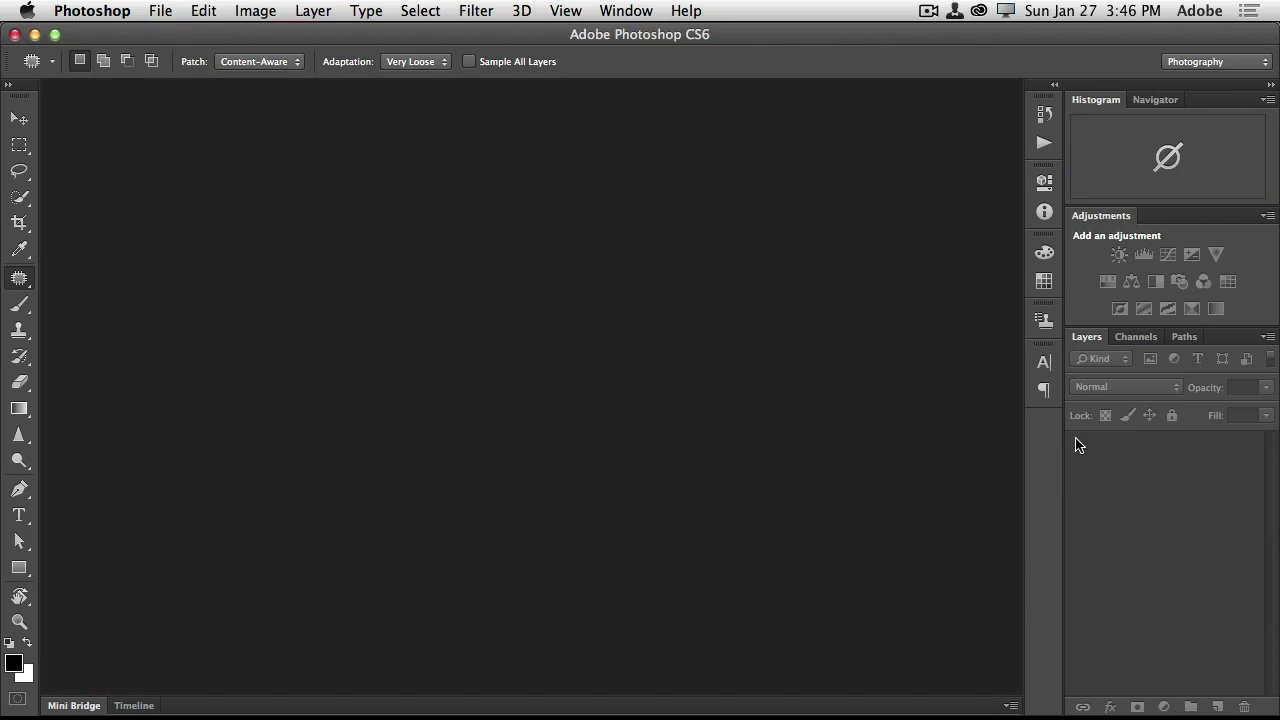
pyautogui.press('super+Tab')
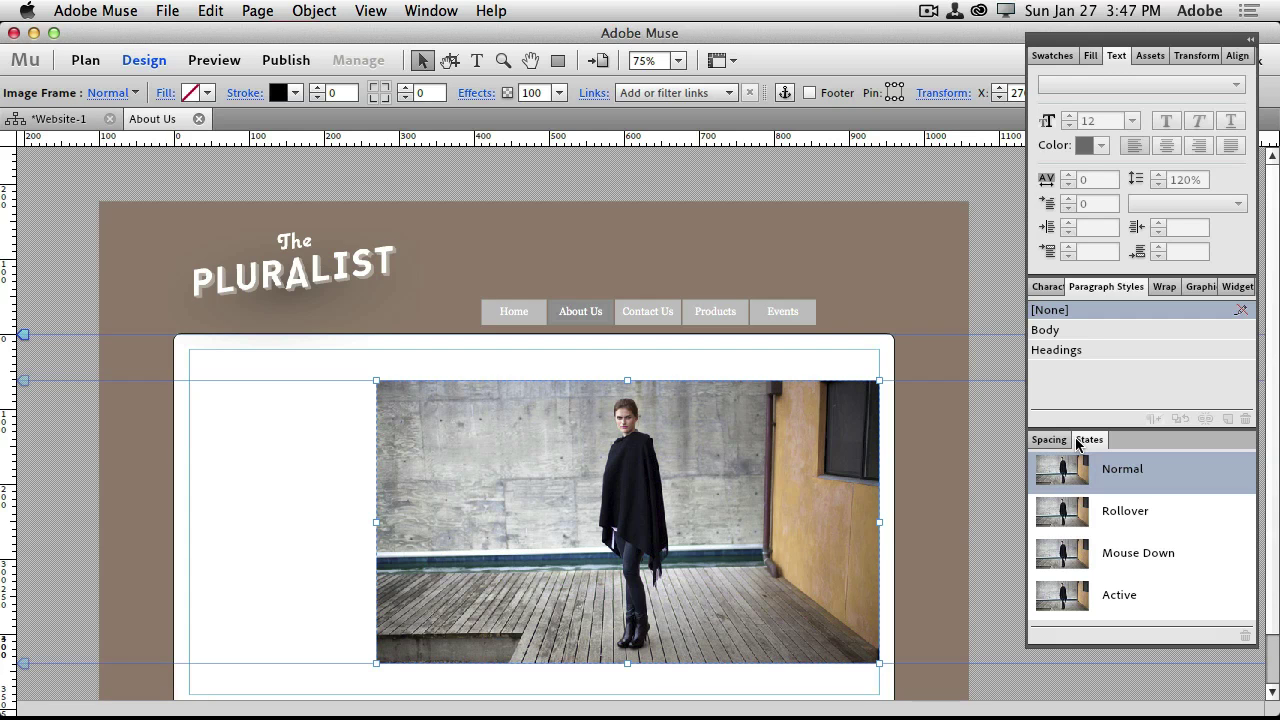
# Switch to Chrome to view the MacGroup-Detroit home page at macgroup.org, and return to Adobe Muse
pyautogui.press('super+Tab')
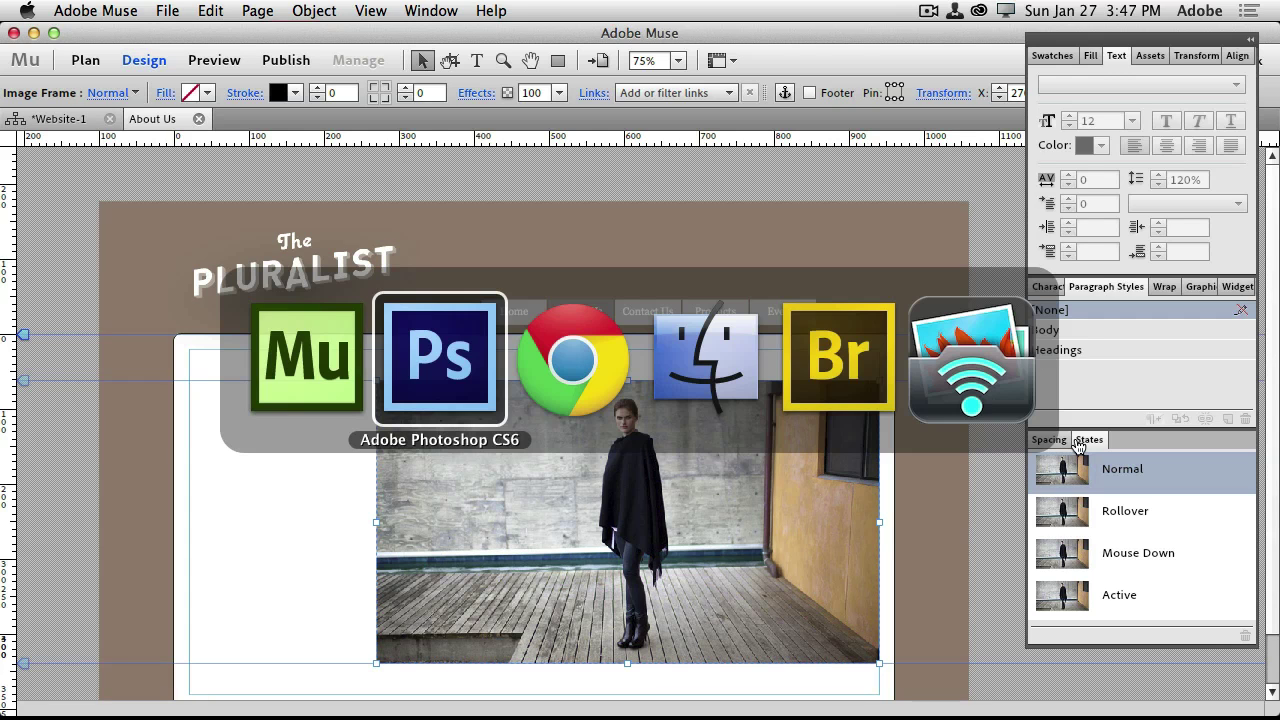
pyautogui.press('super+Tab')
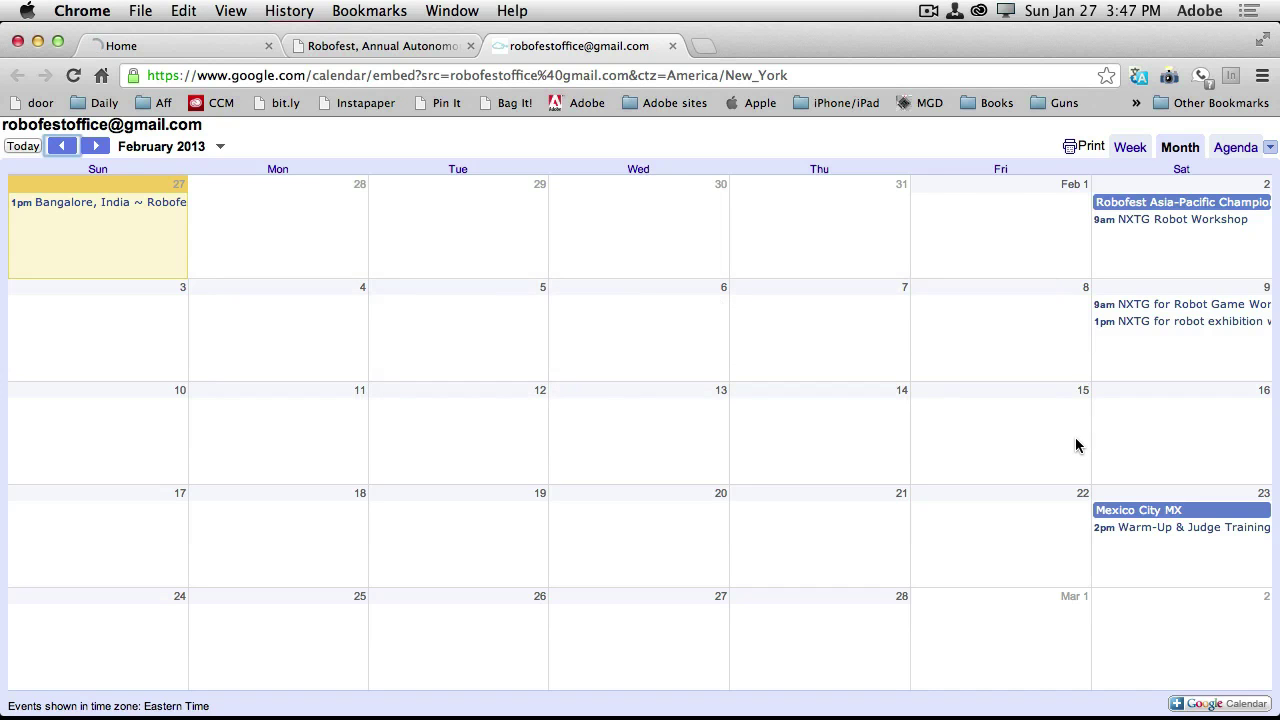
pyautogui.click(229, 50)
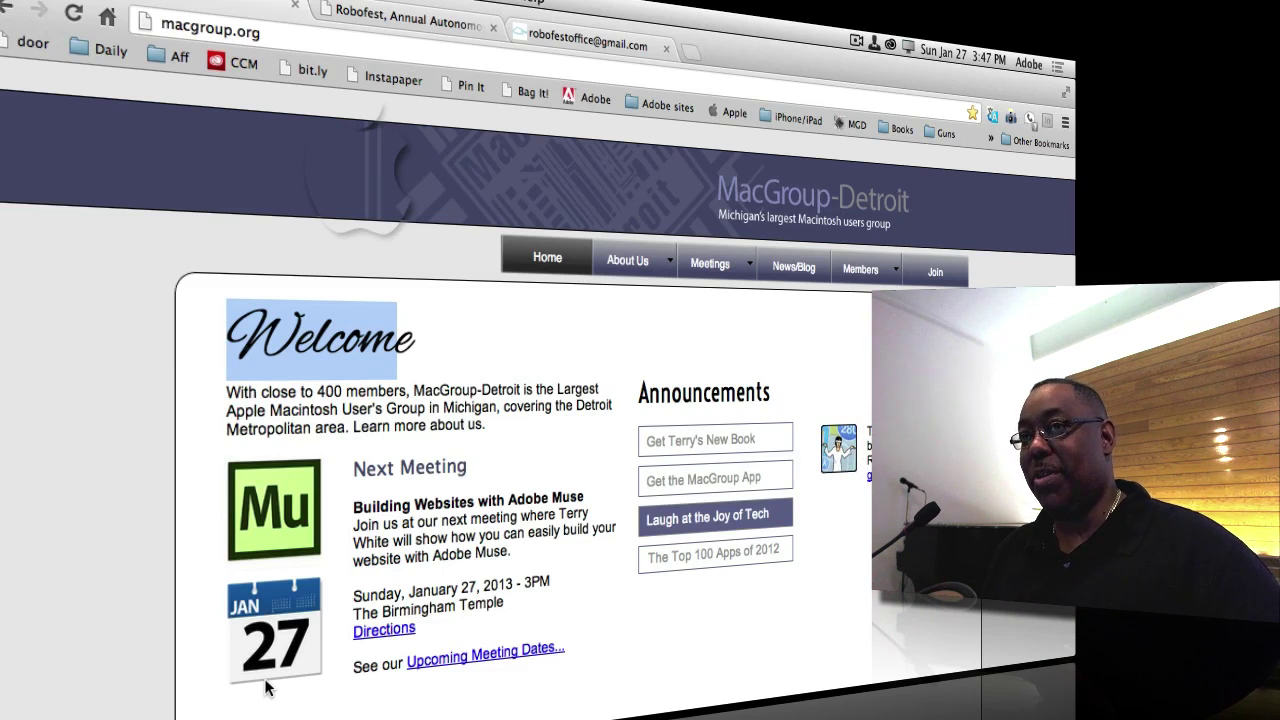
pyautogui.press('super+Tab')
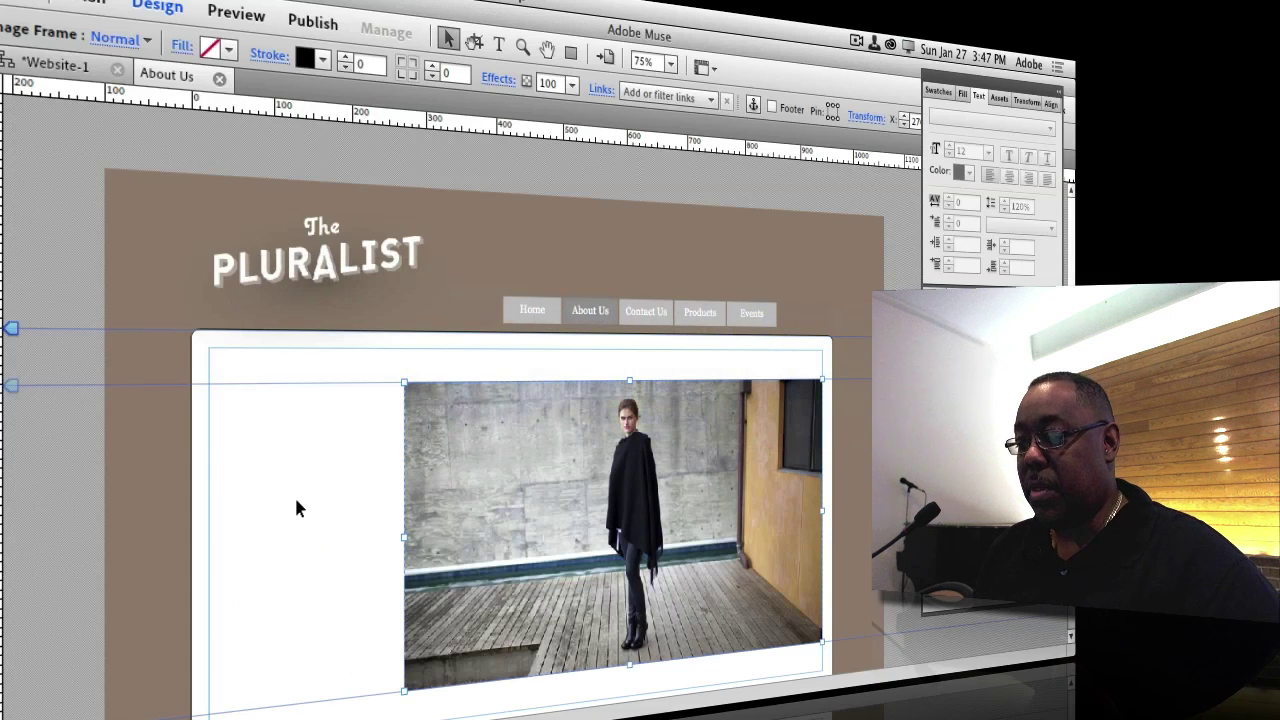
# Scale the About Us photo down proportionally to about 85%, keeping it against the content area's right margin
pyautogui.scroll(-2, 305, 488)
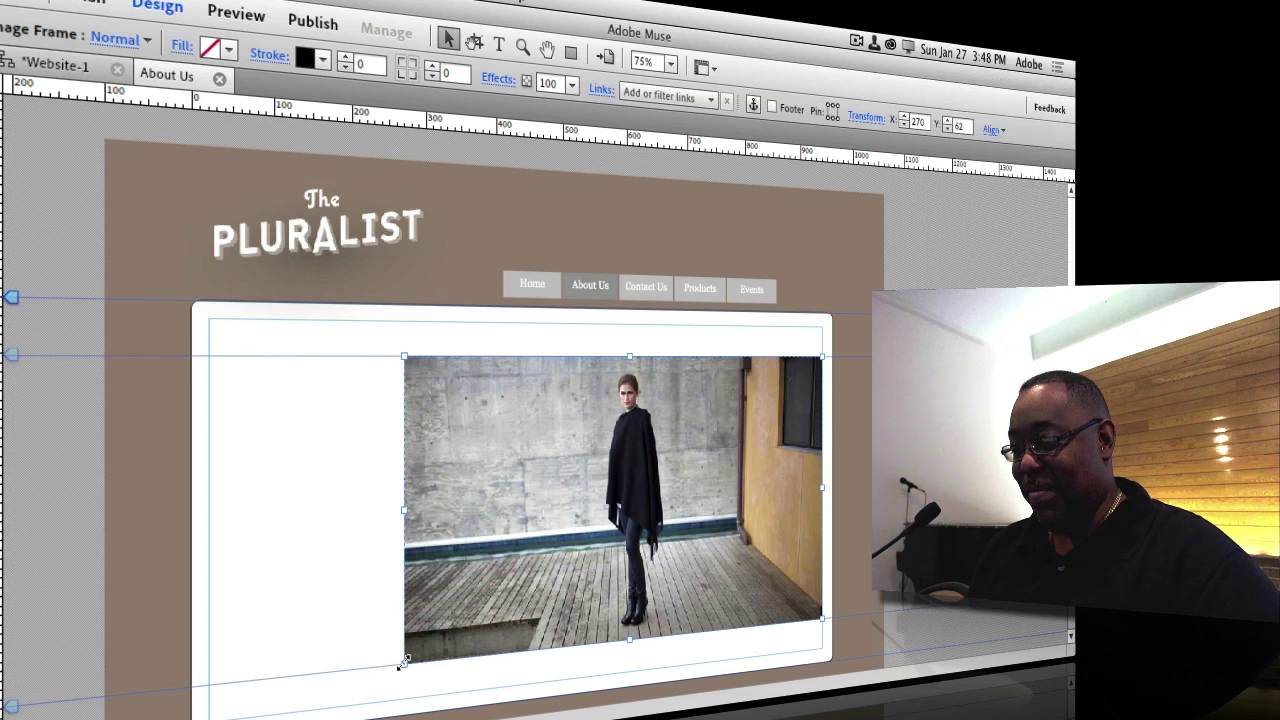
pyautogui.moveTo(404, 662); pyautogui.dragTo(530, 593)
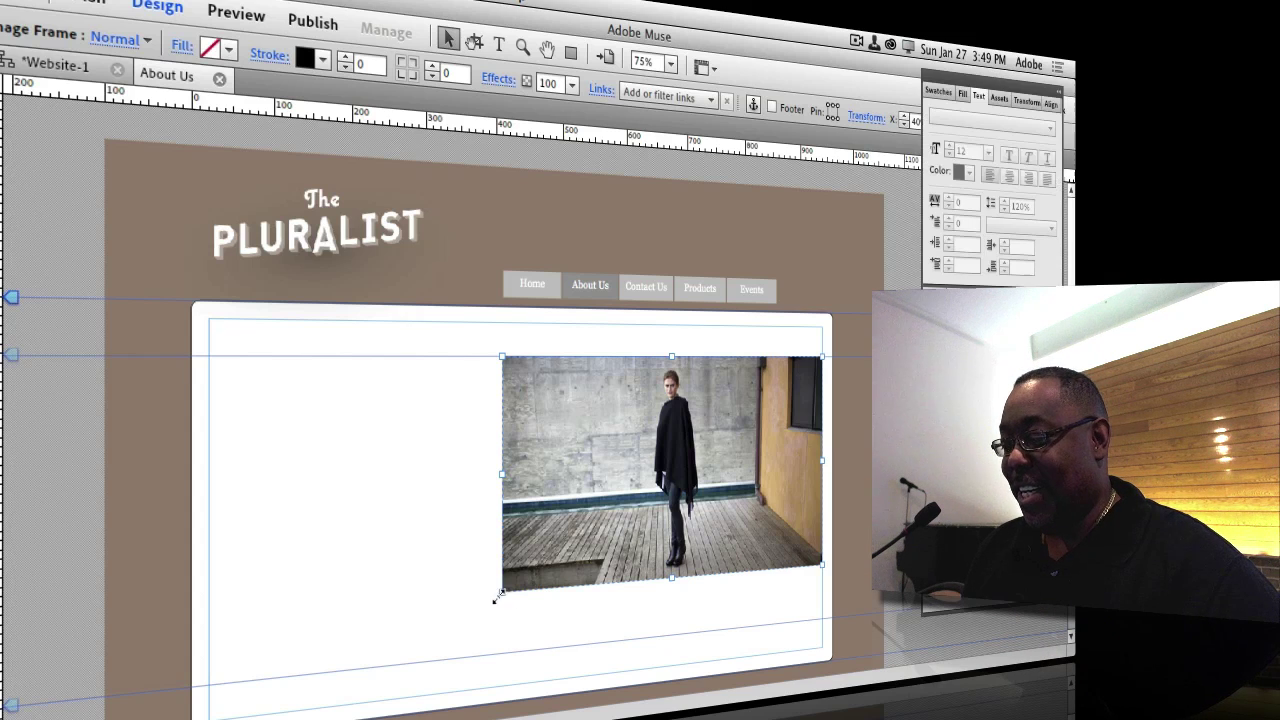
pyautogui.moveTo(501, 592); pyautogui.dragTo(487, 618)
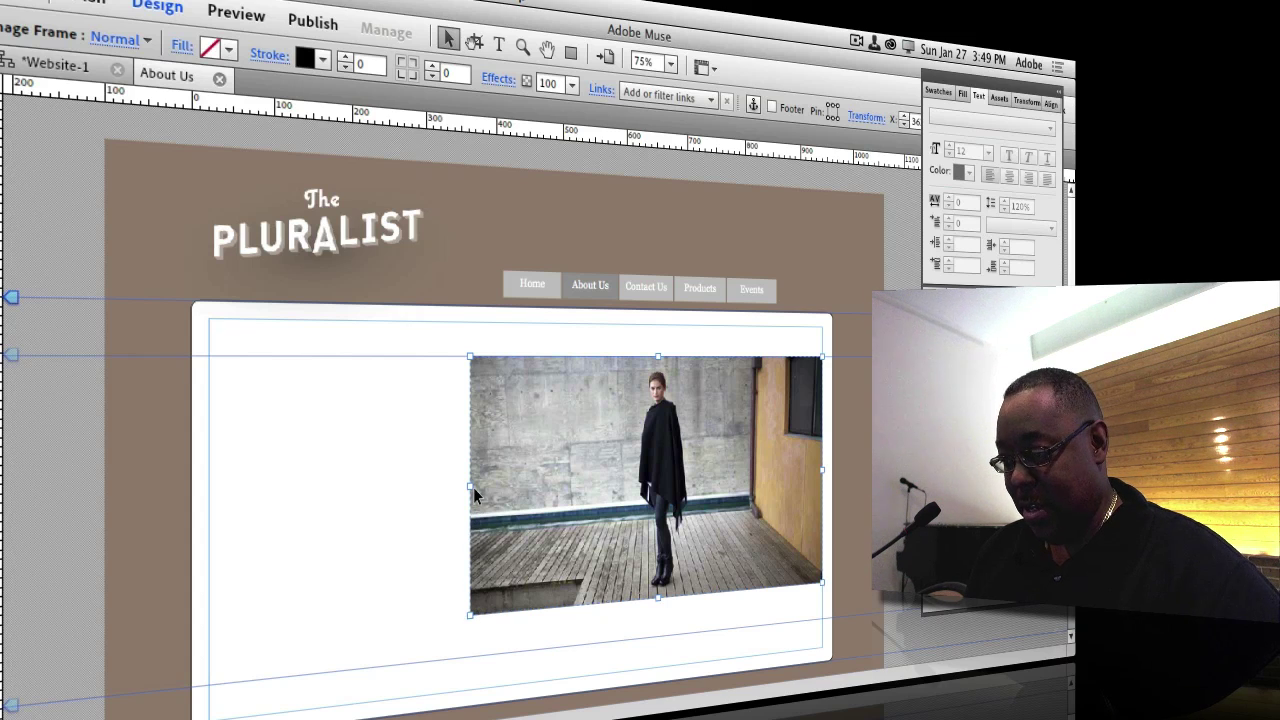
pyautogui.moveTo(470, 488)
pyautogui.mouseDown()
pyautogui.moveTo(497, 490)
pyautogui.moveTo(476, 490)
pyautogui.mouseUp()
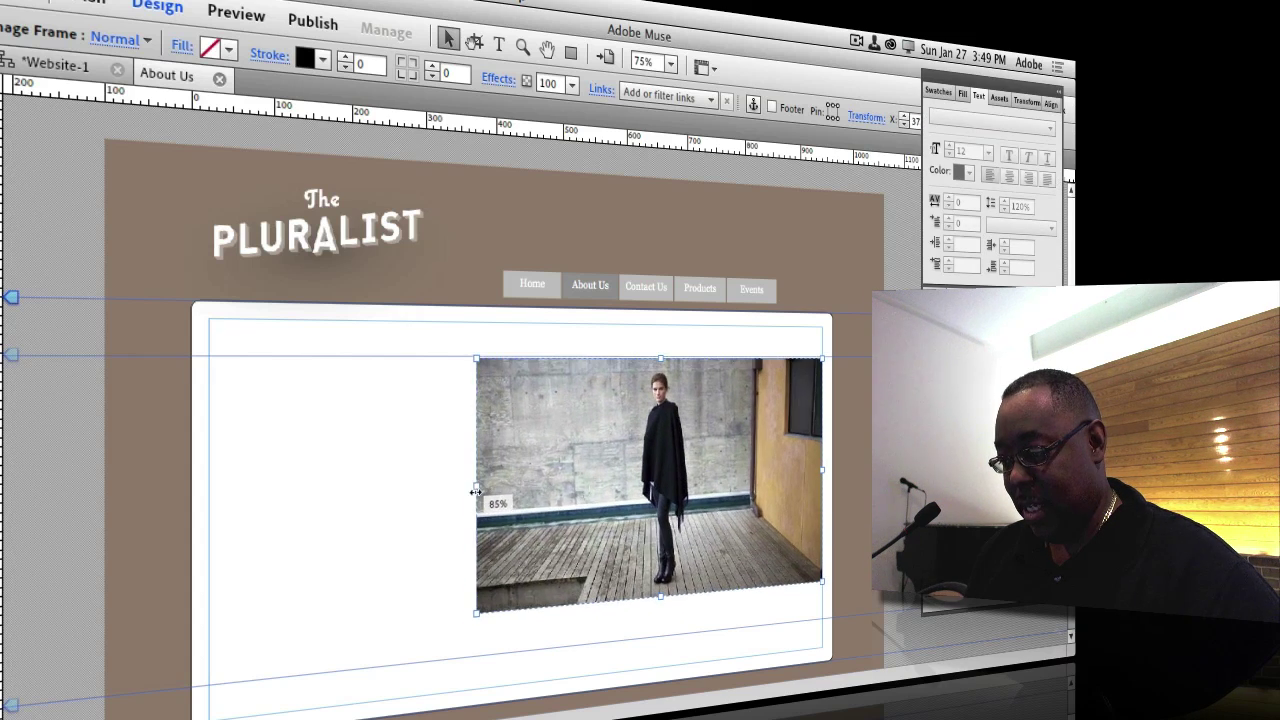
pyautogui.rightClick(475, 612)
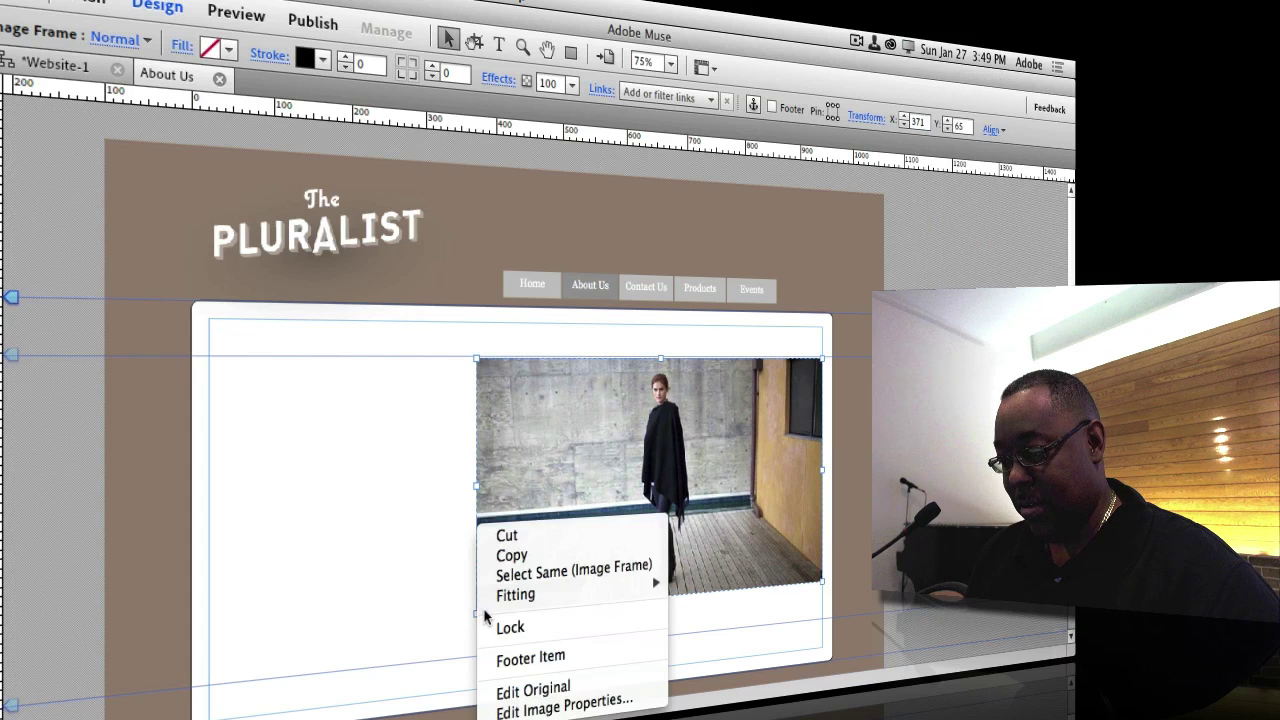
pyautogui.click(413, 577)
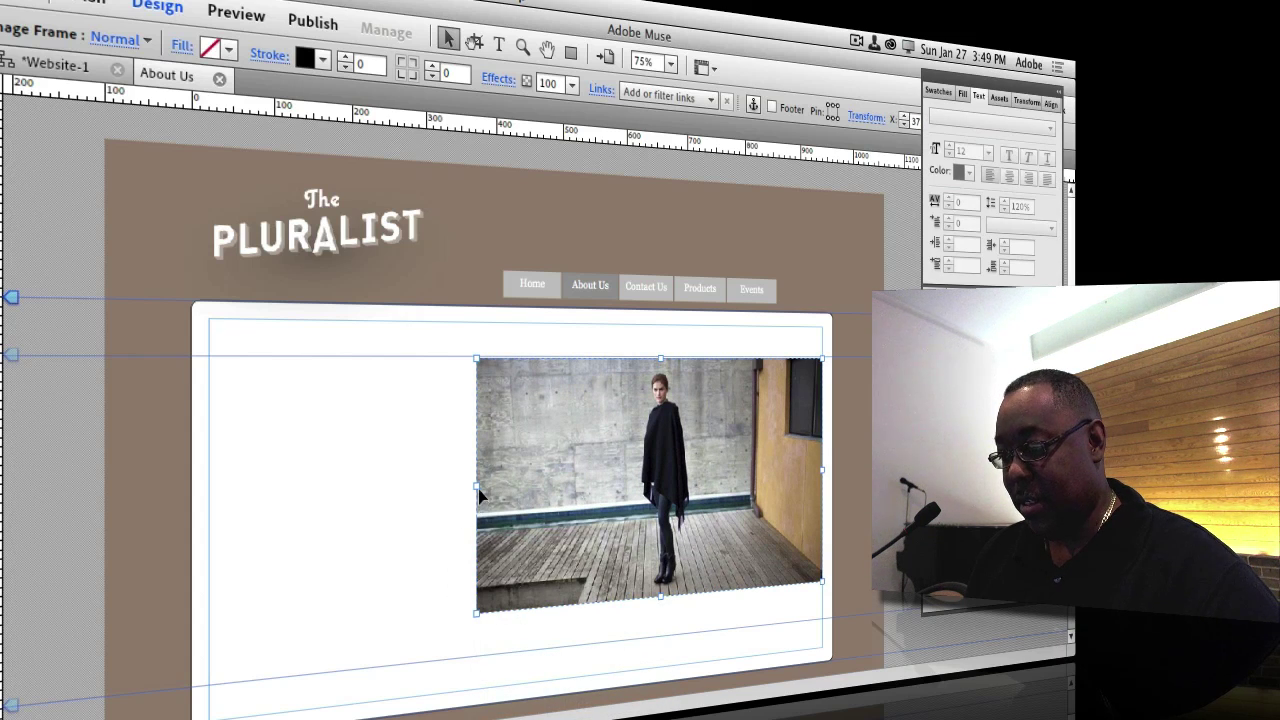
# Crop both sides of the photo to a portrait frame around the woman and move it against the content area's right margin
pyautogui.moveTo(480, 494); pyautogui.dragTo(550, 492)
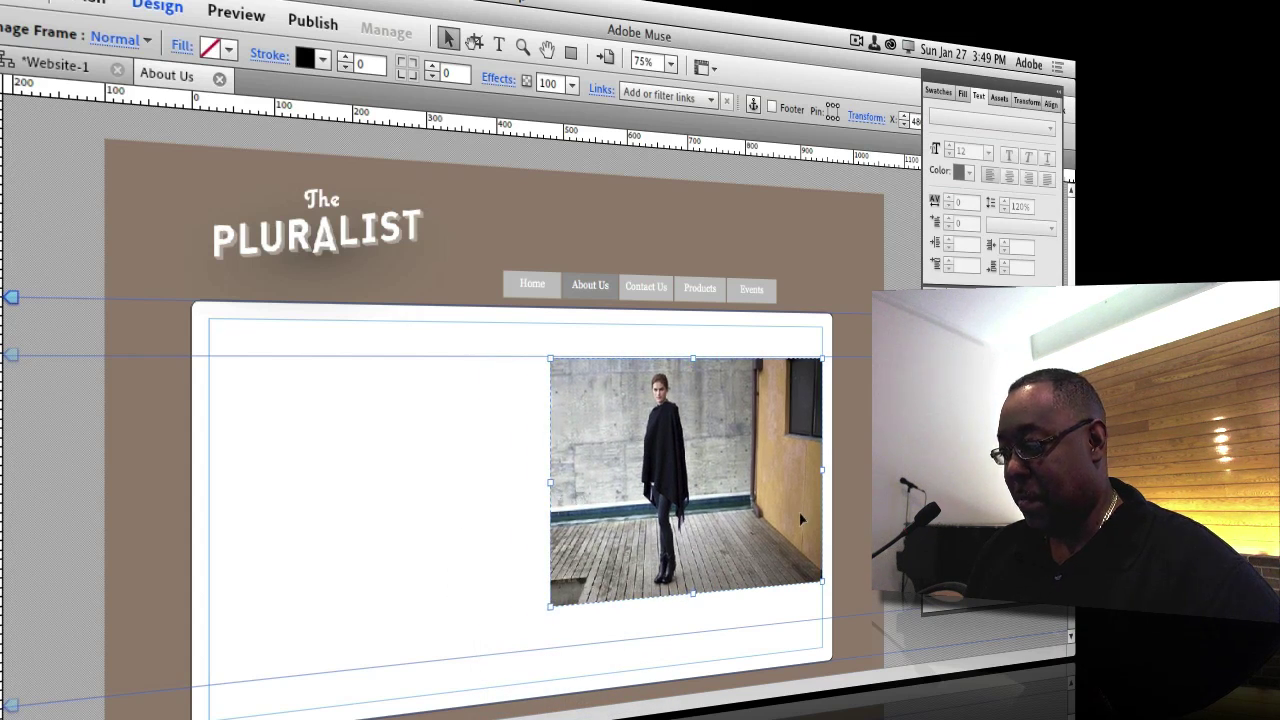
pyautogui.moveTo(822, 470); pyautogui.dragTo(737, 472)
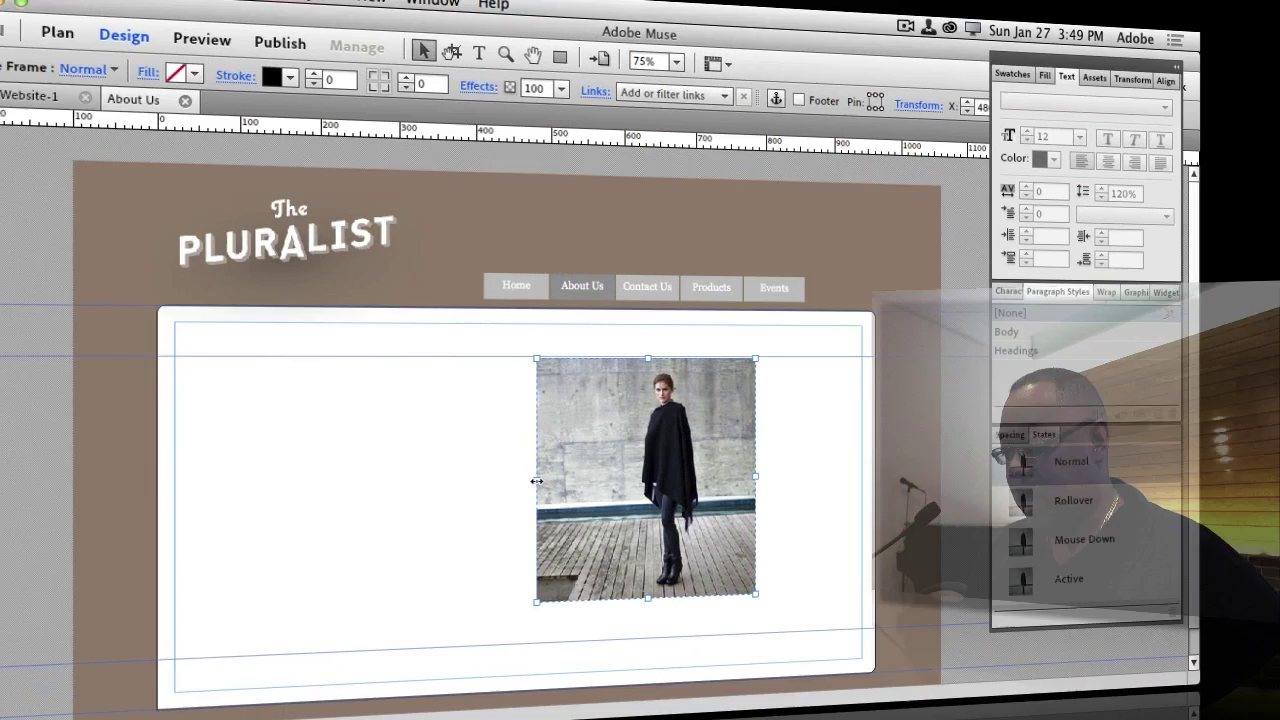
pyautogui.moveTo(553, 485); pyautogui.dragTo(582, 480)
pyautogui.moveTo(664, 484); pyautogui.dragTo(780, 484)
# Open the cropped photo's original in Photoshop to check the source image, close it, and return to Adobe Muse
pyautogui.rightClick(778, 483)
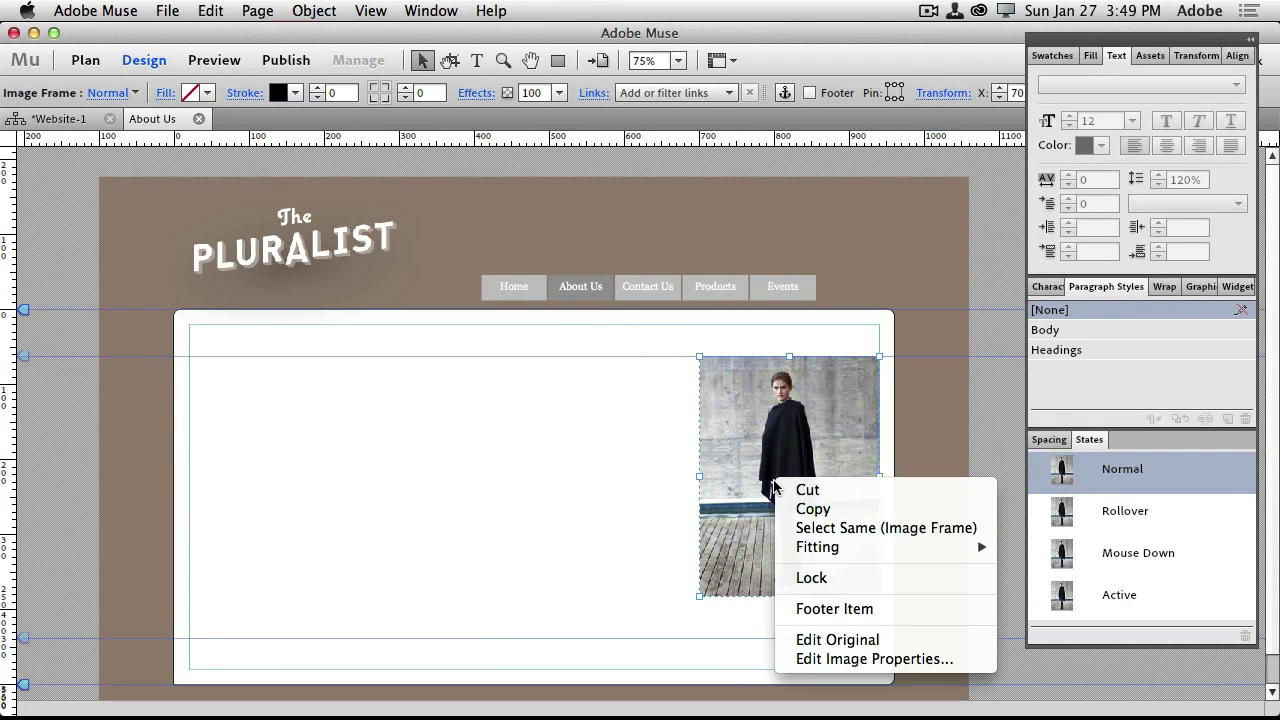
pyautogui.click(828, 640)
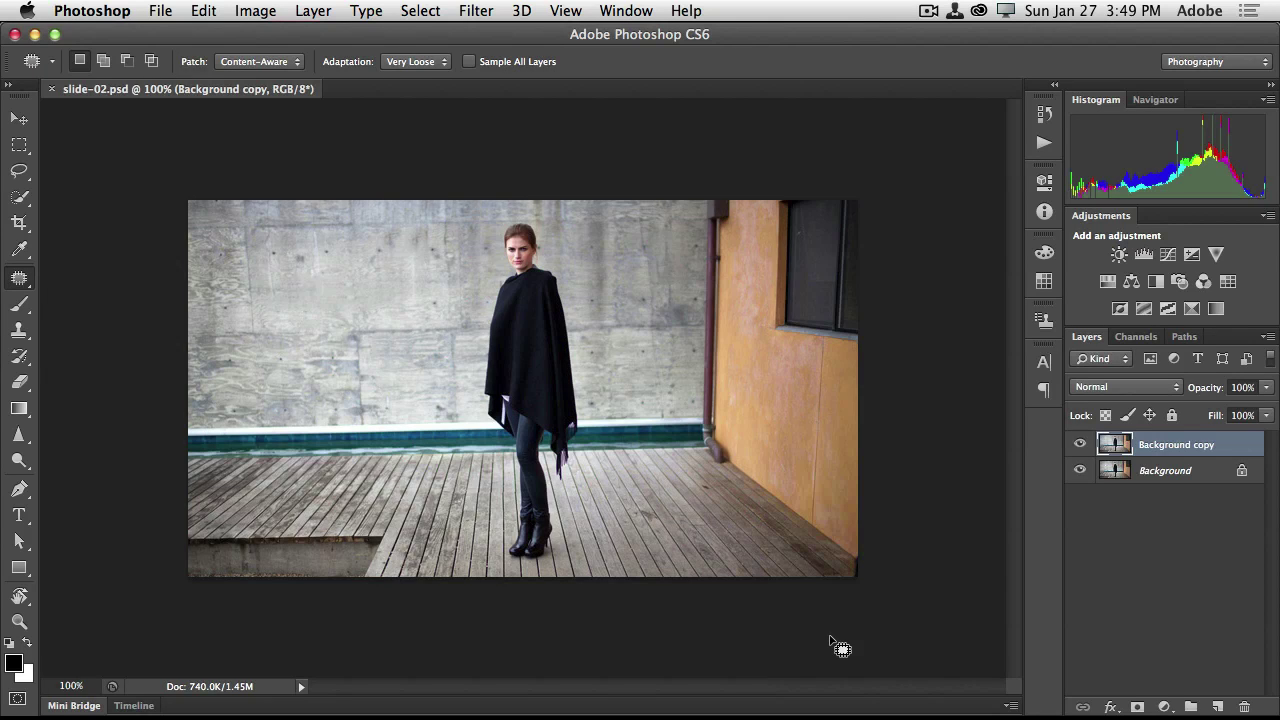
pyautogui.press('super+w')
pyautogui.press('super+Tab')
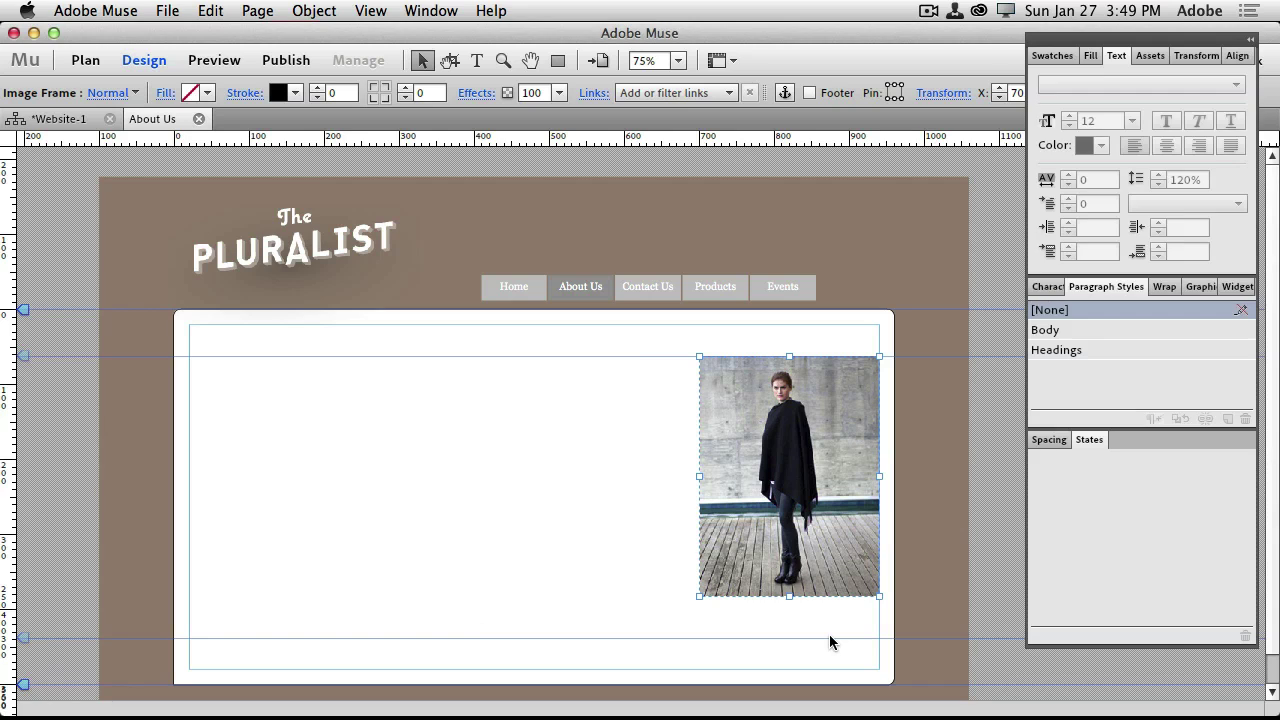
# Open B-Master for editing from the site plan
pyautogui.click(537, 467)
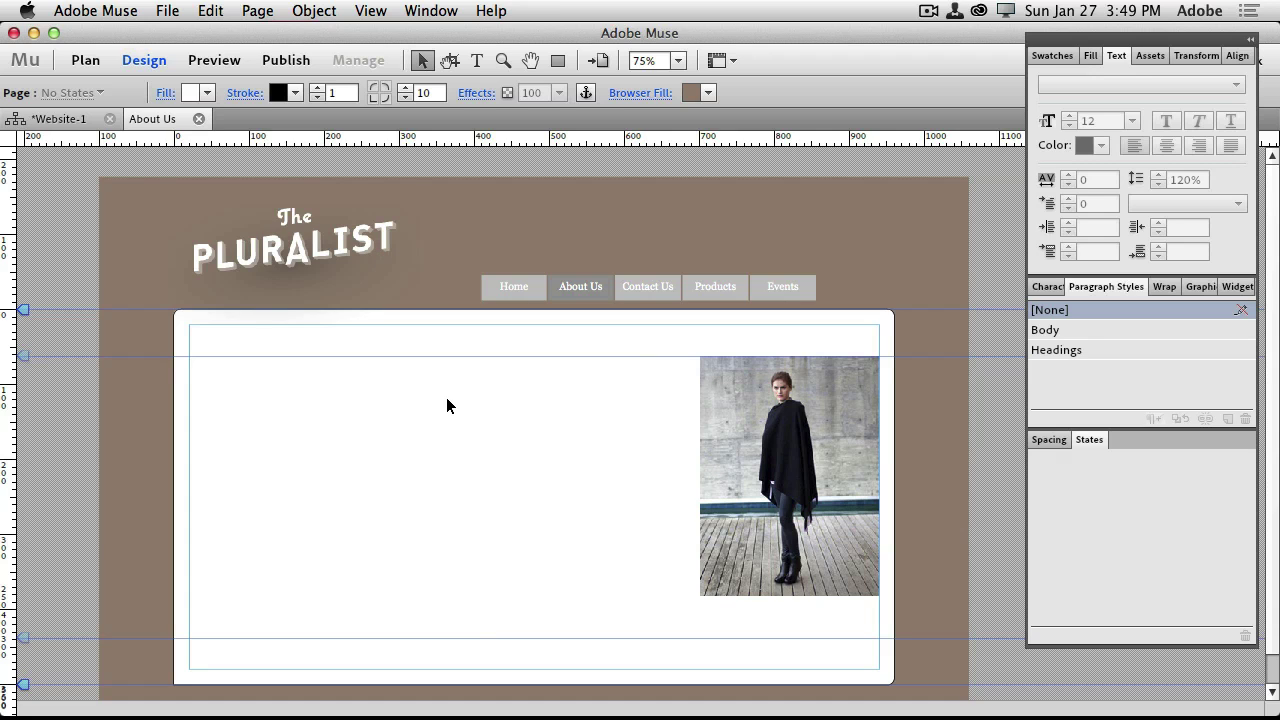
pyautogui.click(70, 120)
pyautogui.moveTo(443, 572)
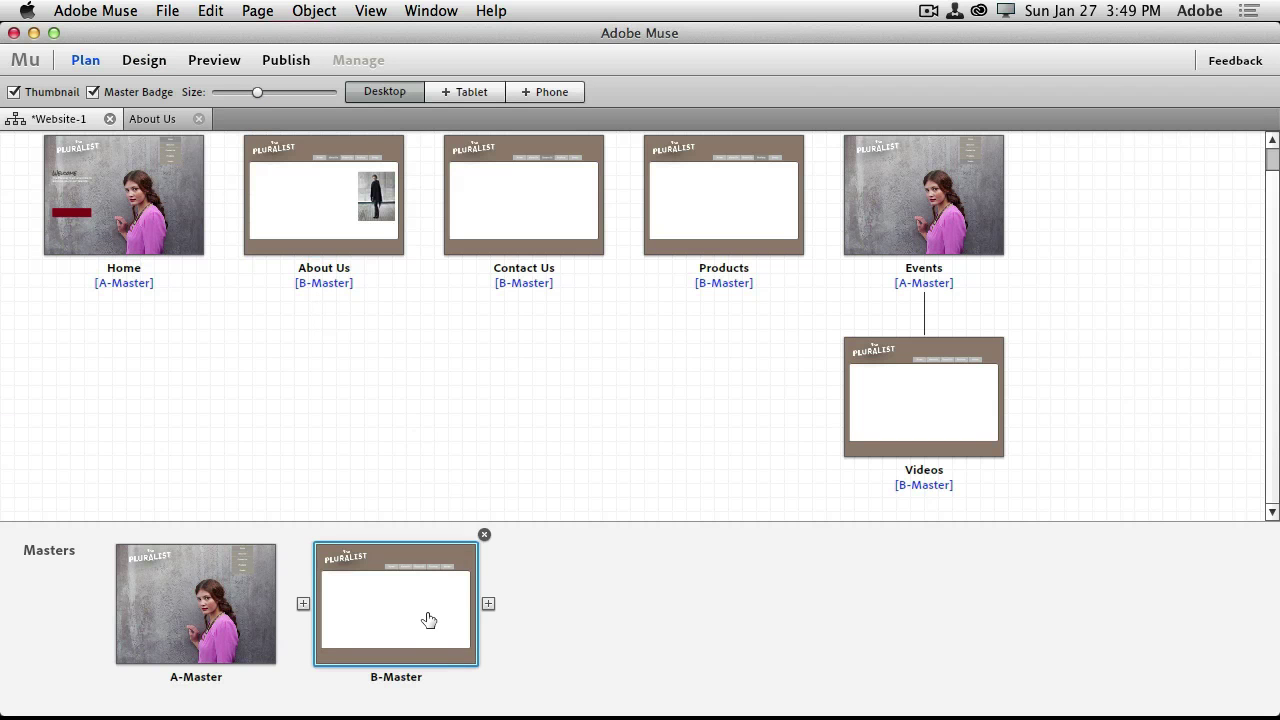
pyautogui.doubleClick(428, 620)
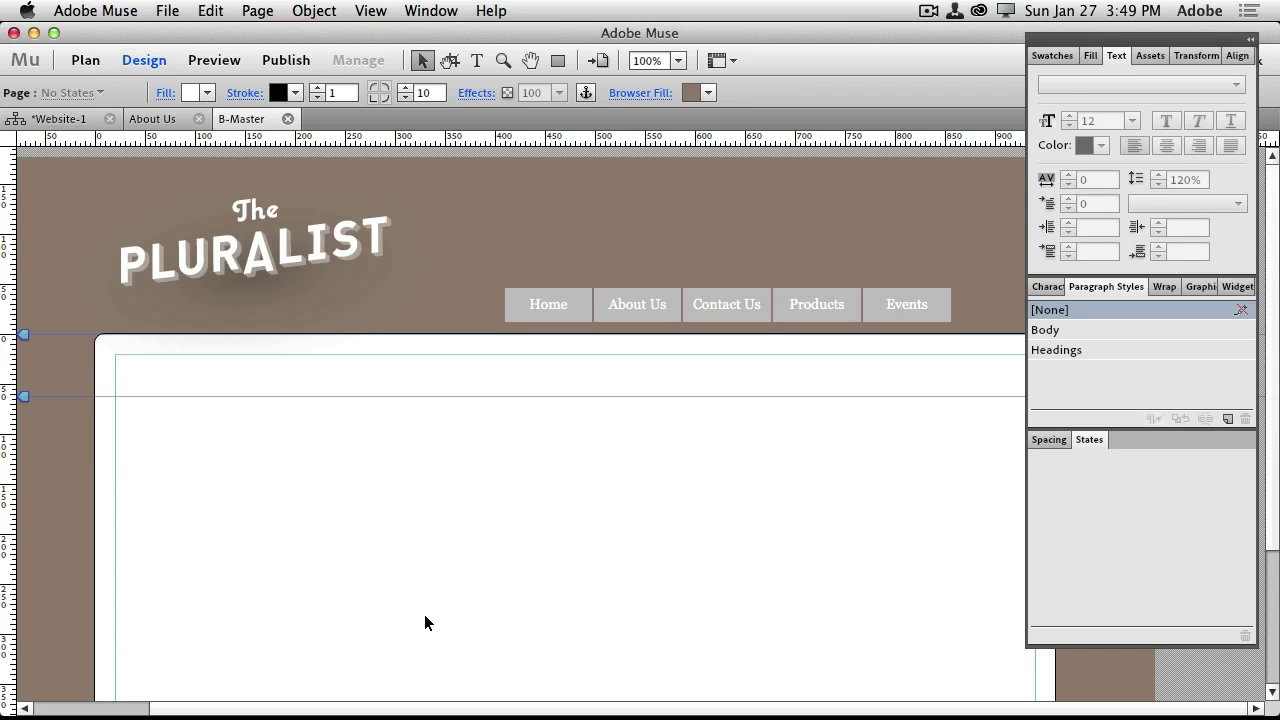
pyautogui.scroll(-5, 425, 622)
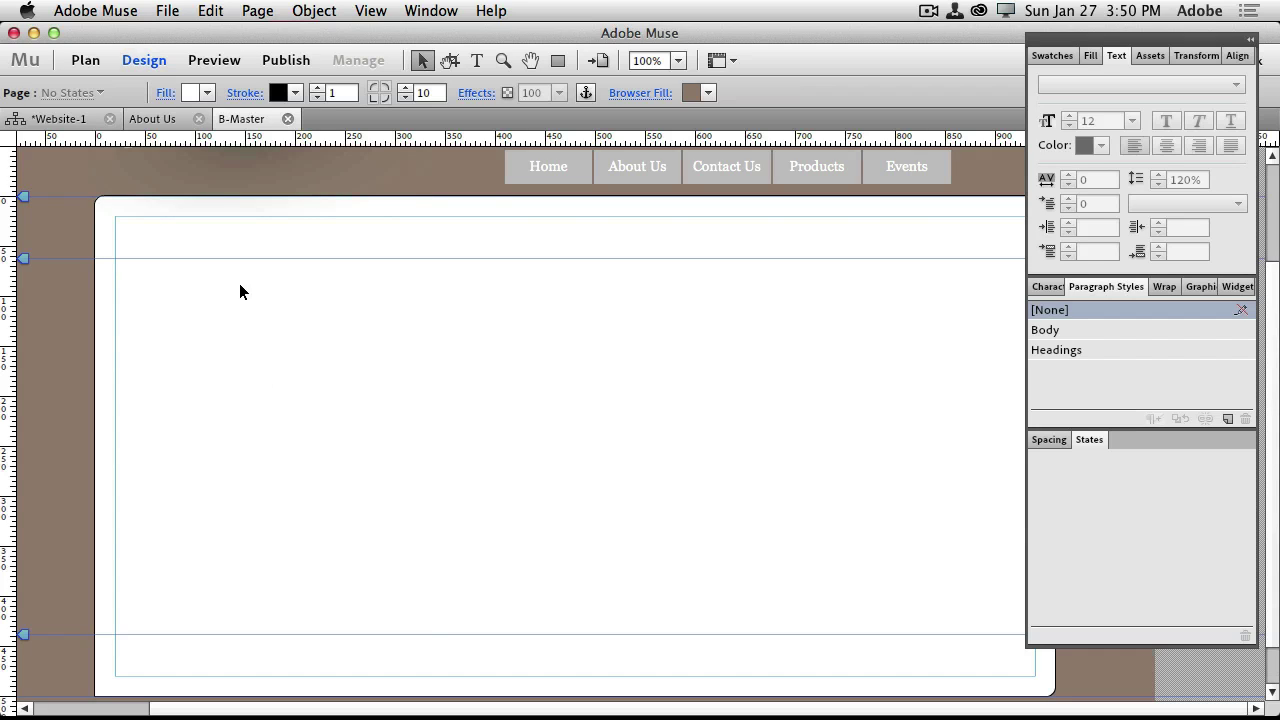
# Place facebook.psd as a Photoshop button in B-Master's content area, with its Normal State set to up
pyautogui.click(168, 12)
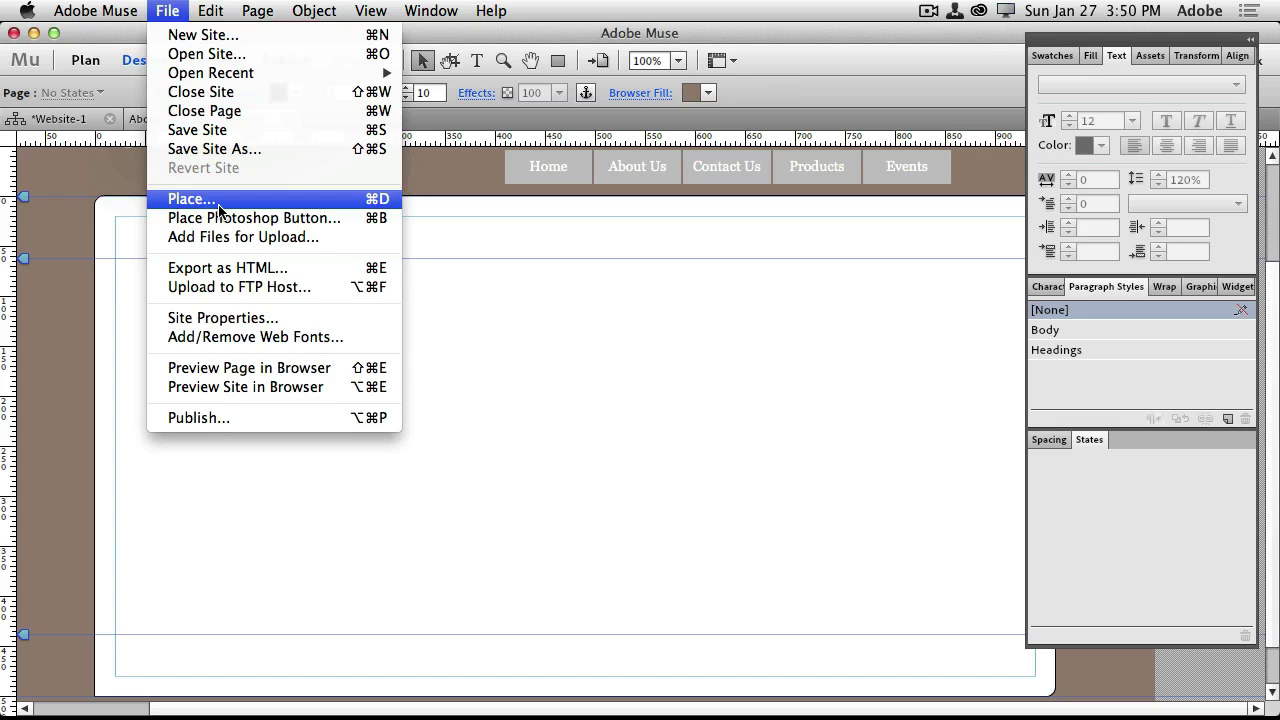
pyautogui.click(272, 224)
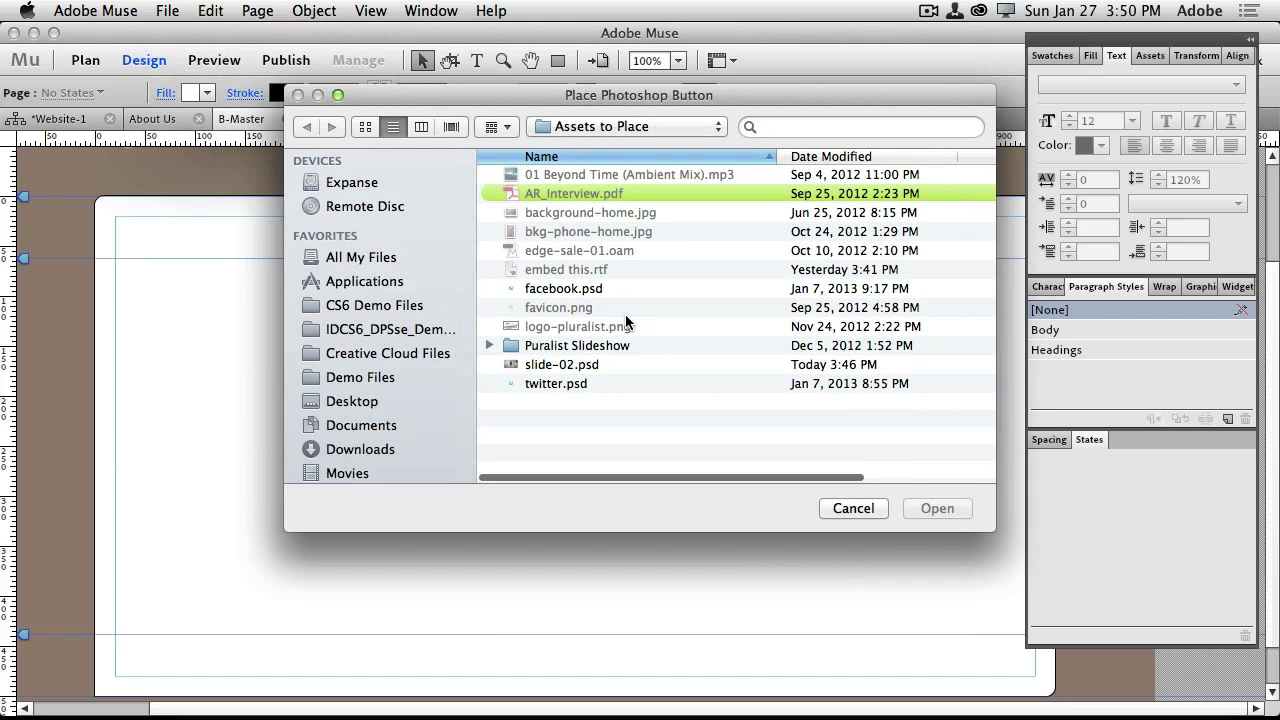
pyautogui.click(590, 290)
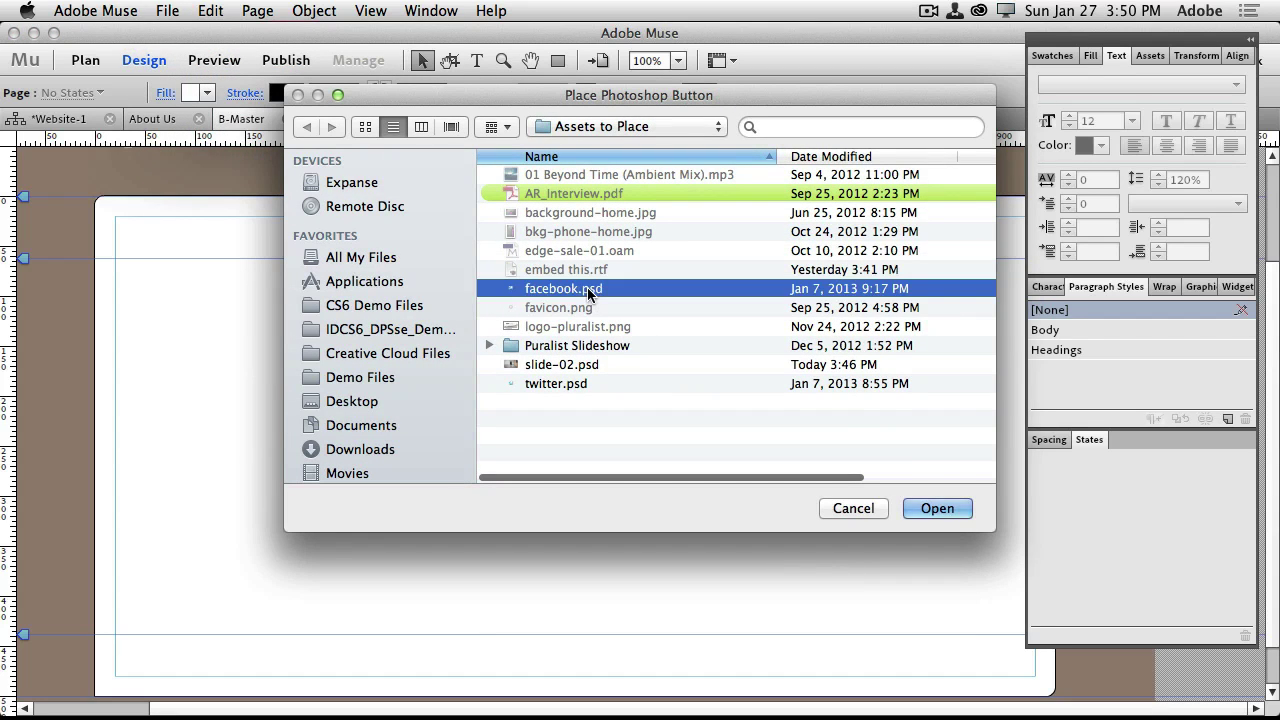
pyautogui.click(940, 509)
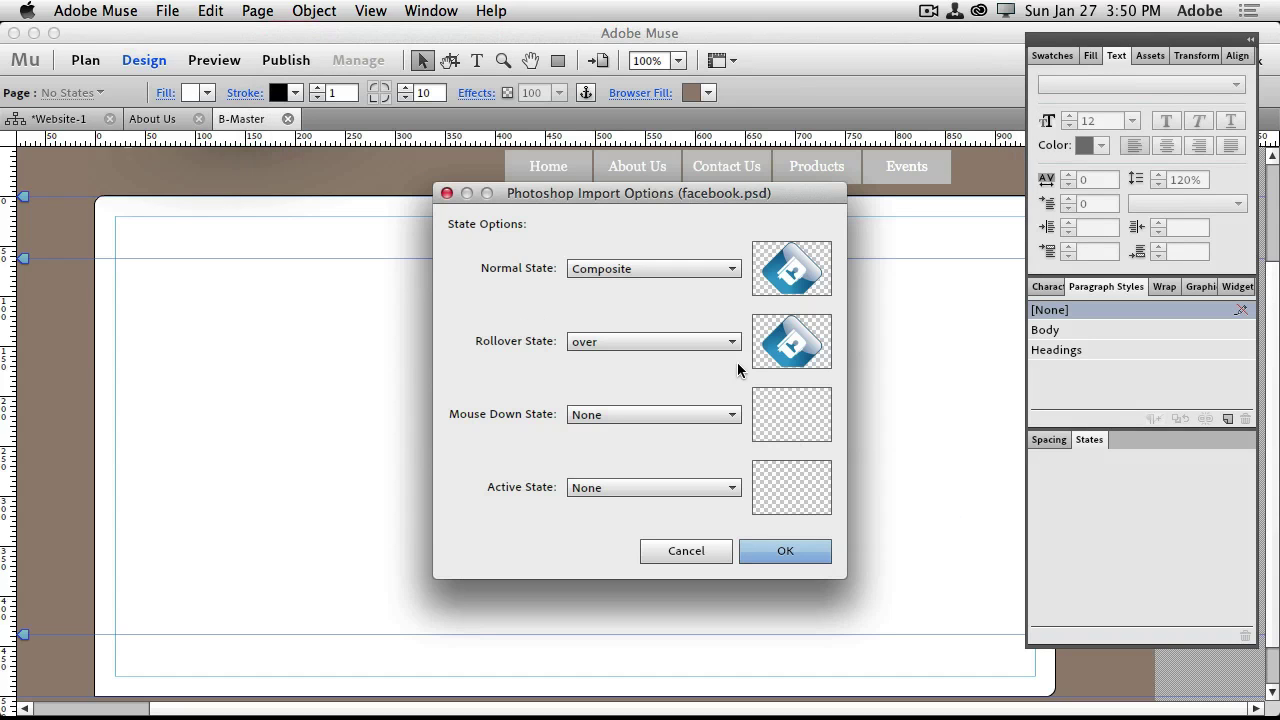
pyautogui.click(664, 271)
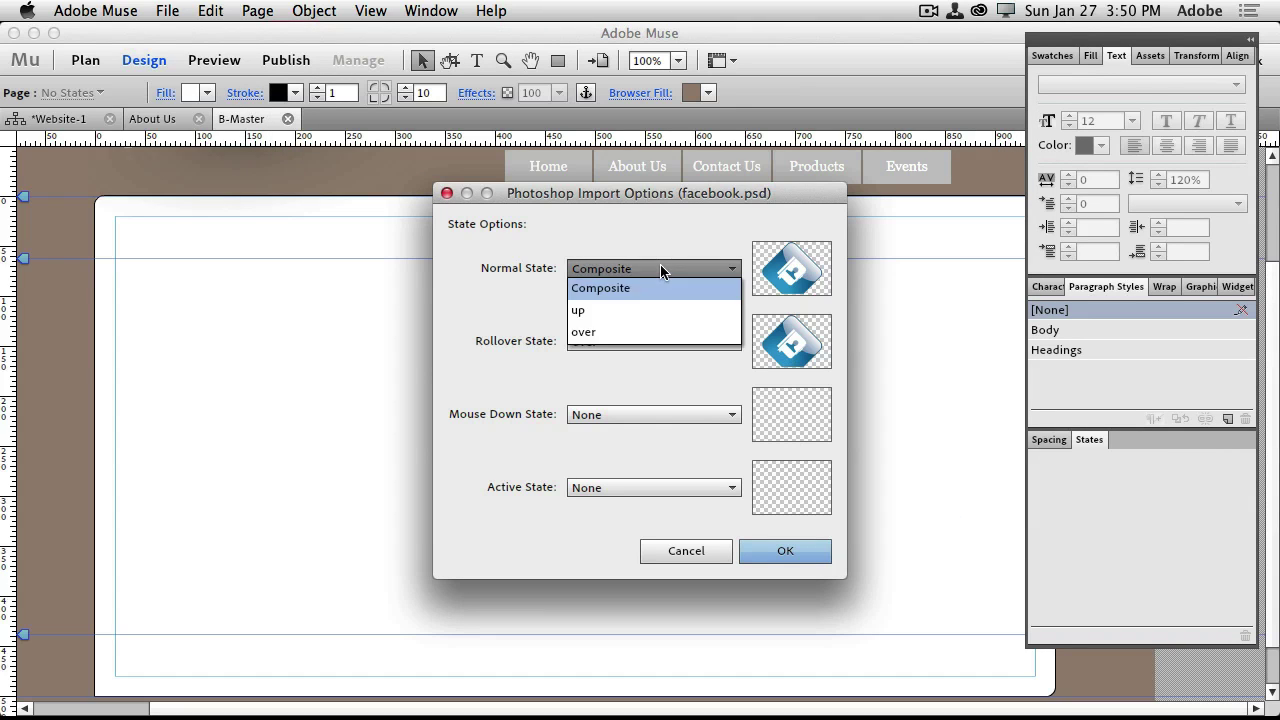
pyautogui.click(660, 310)
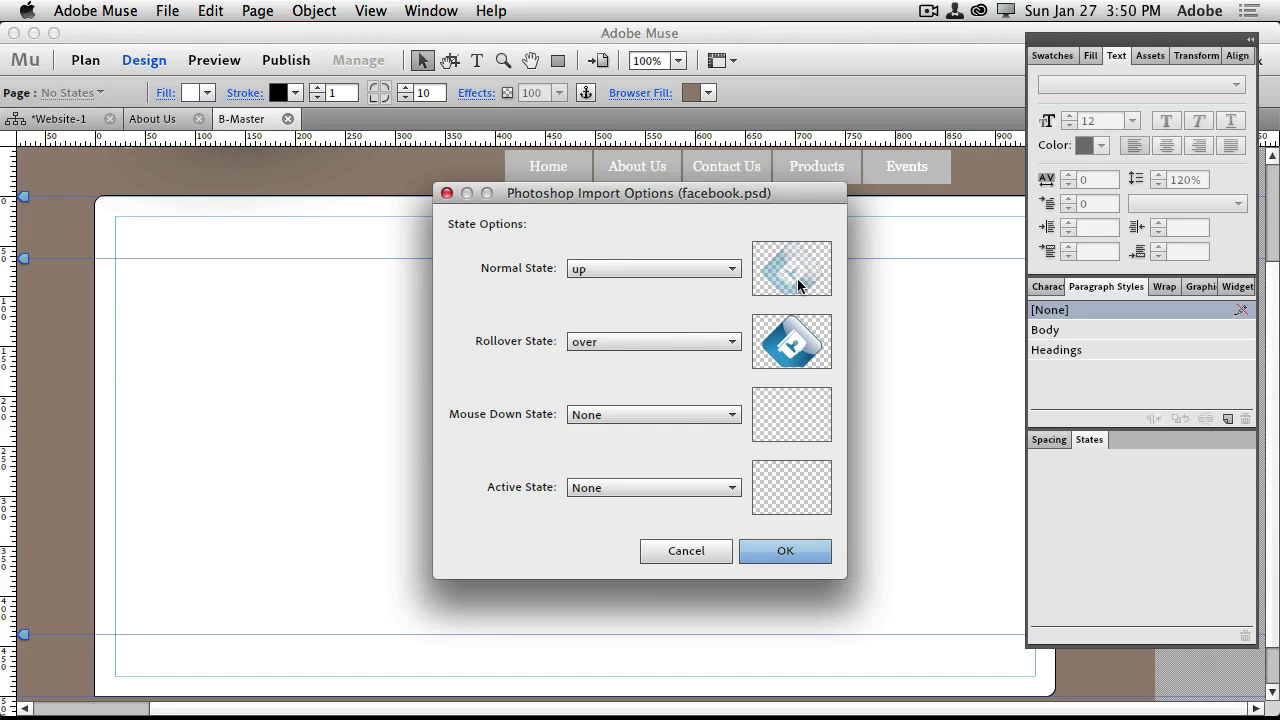
pyautogui.click(785, 551)
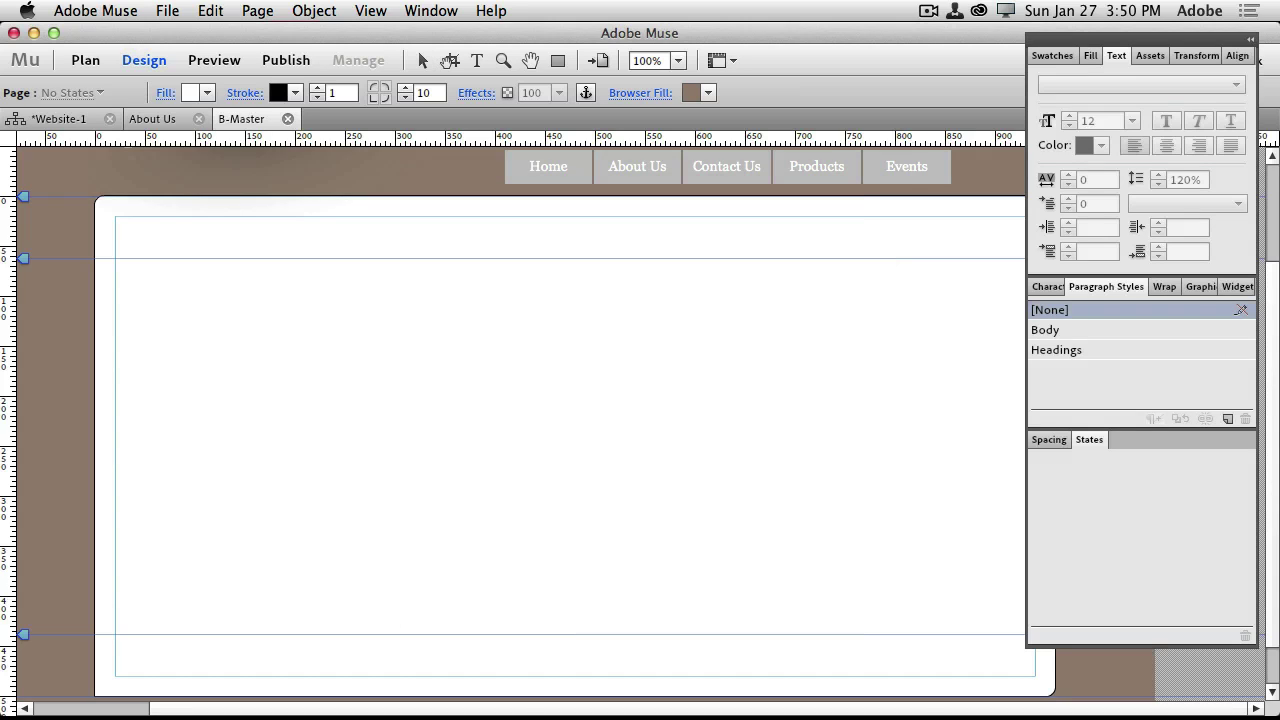
pyautogui.click(628, 460)
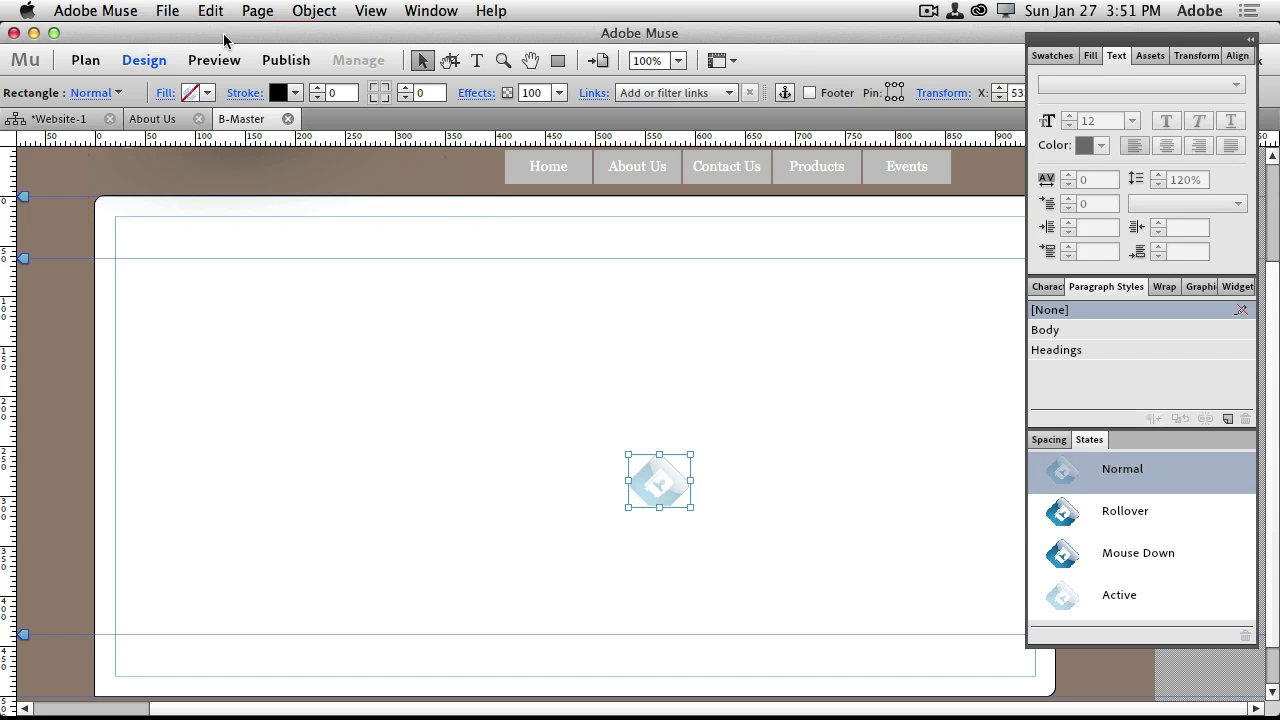
# Place twitter.psd as a Photoshop button with its Normal State set to up, directly to the right of the Facebook button
pyautogui.click(167, 10)
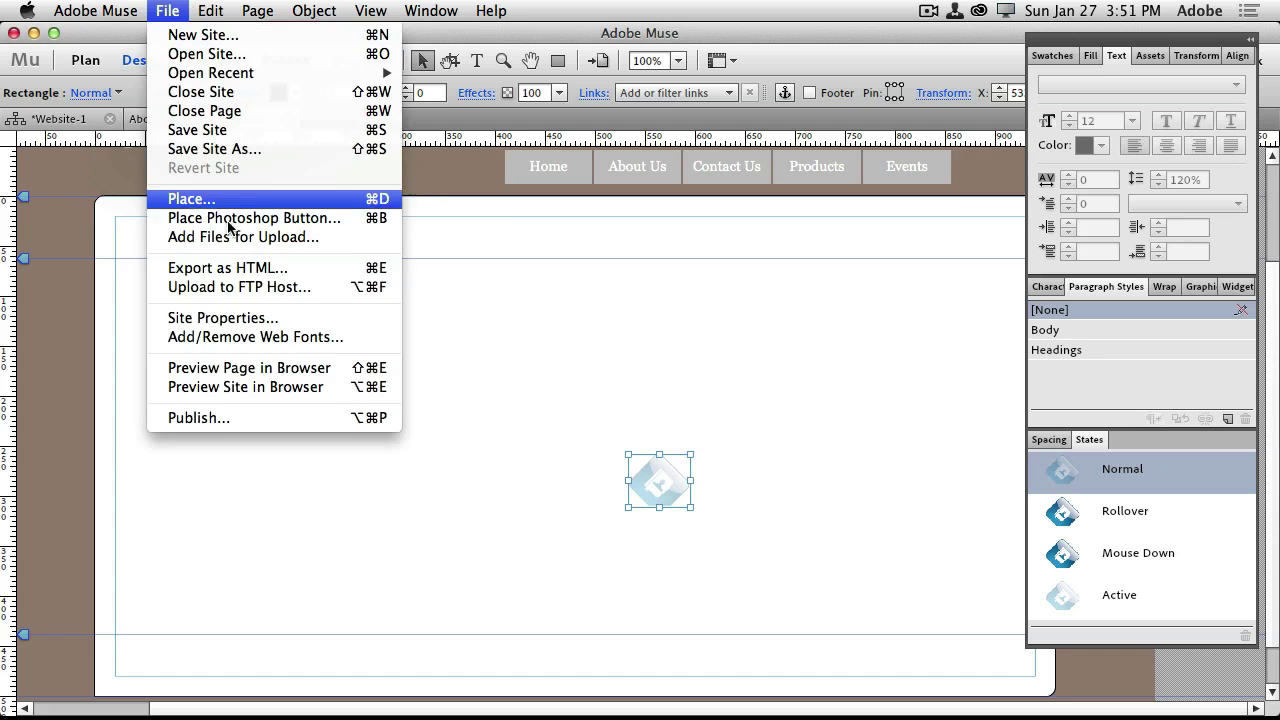
pyautogui.click(240, 222)
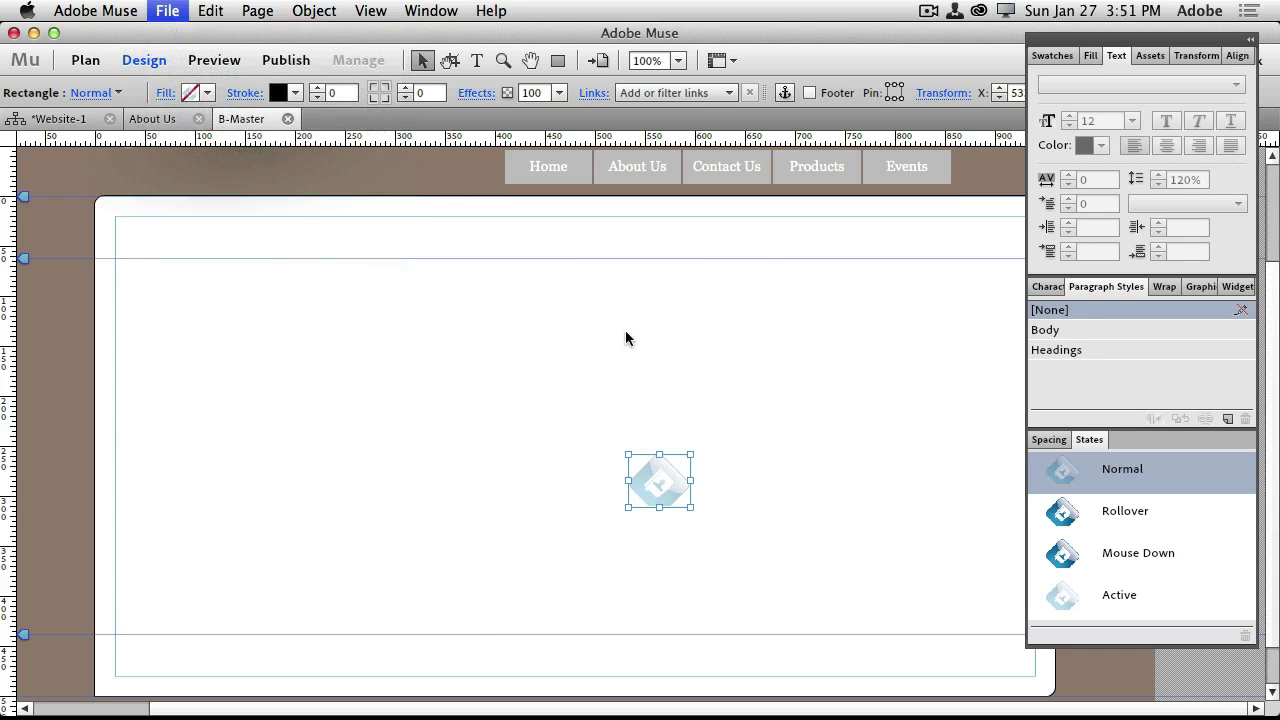
pyautogui.click(576, 386)
pyautogui.doubleClick(576, 386)
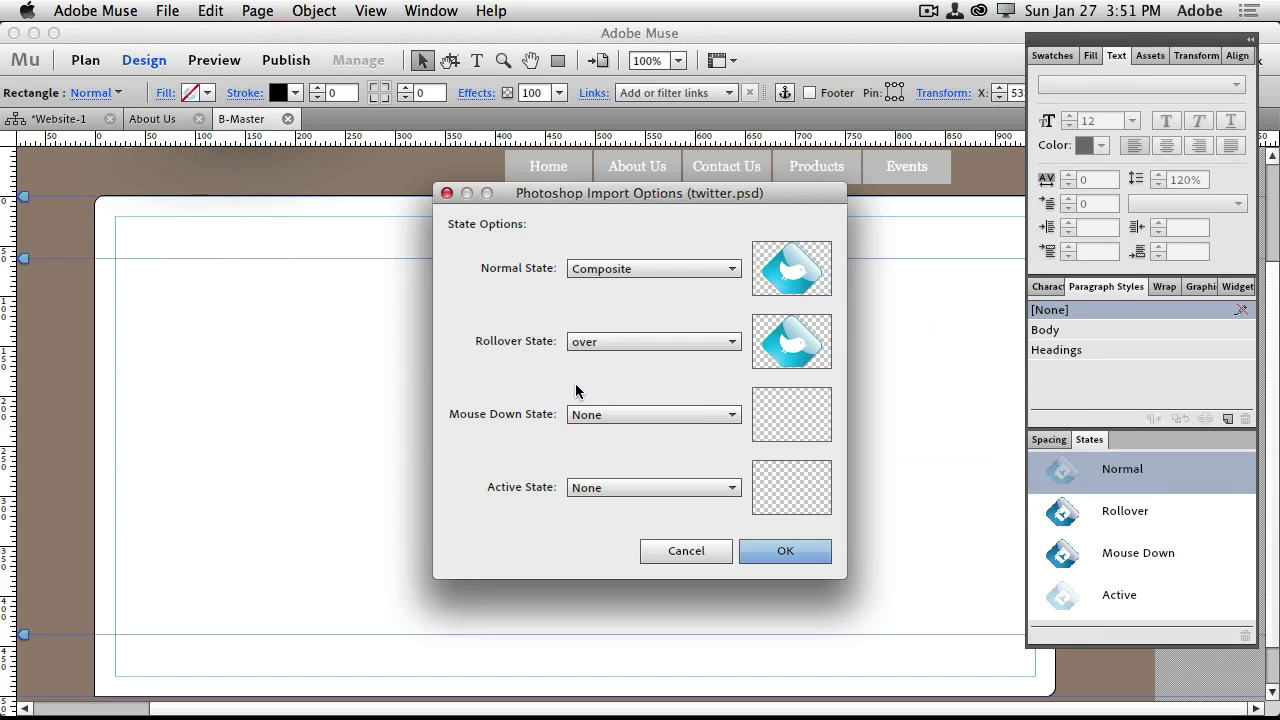
pyautogui.click(690, 269)
pyautogui.click(688, 308)
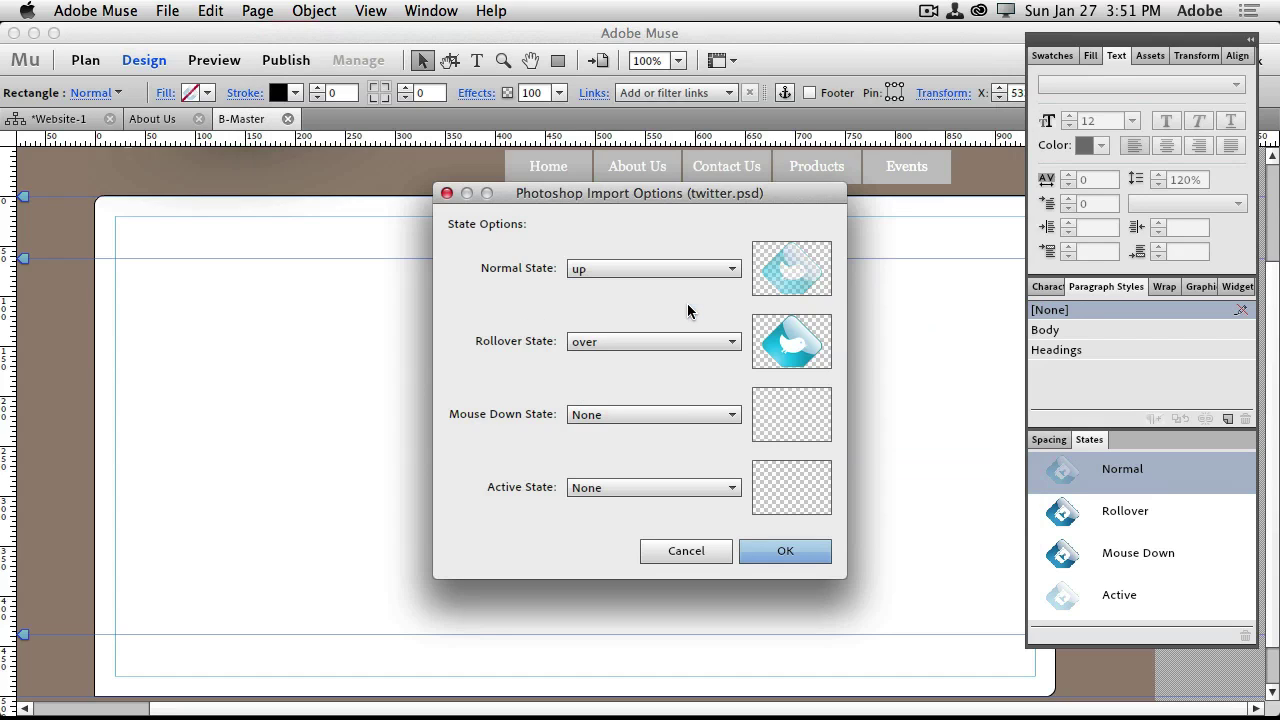
pyautogui.click(785, 551)
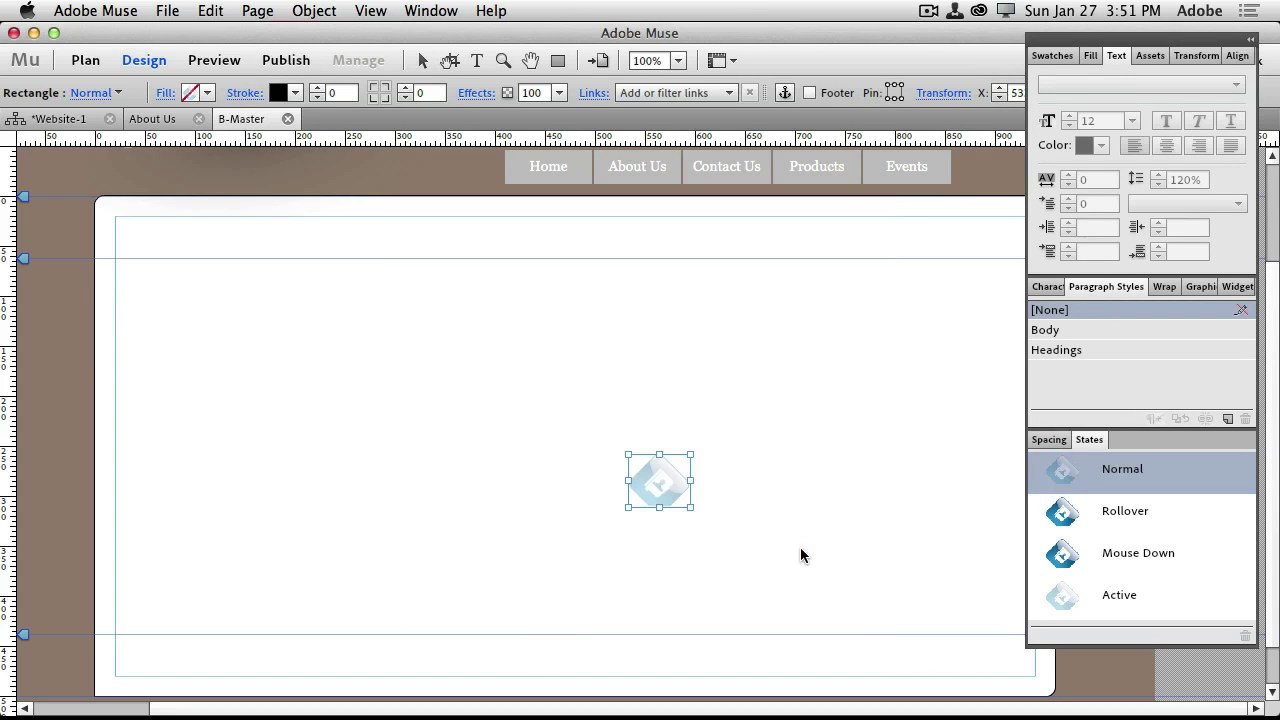
pyautogui.click(762, 452)
pyautogui.moveTo(793, 492); pyautogui.dragTo(737, 500)
# Mark the Facebook and Twitter buttons together as footer items
pyautogui.keyDown('shift'); pyautogui.click(673, 485); pyautogui.keyUp('shift')
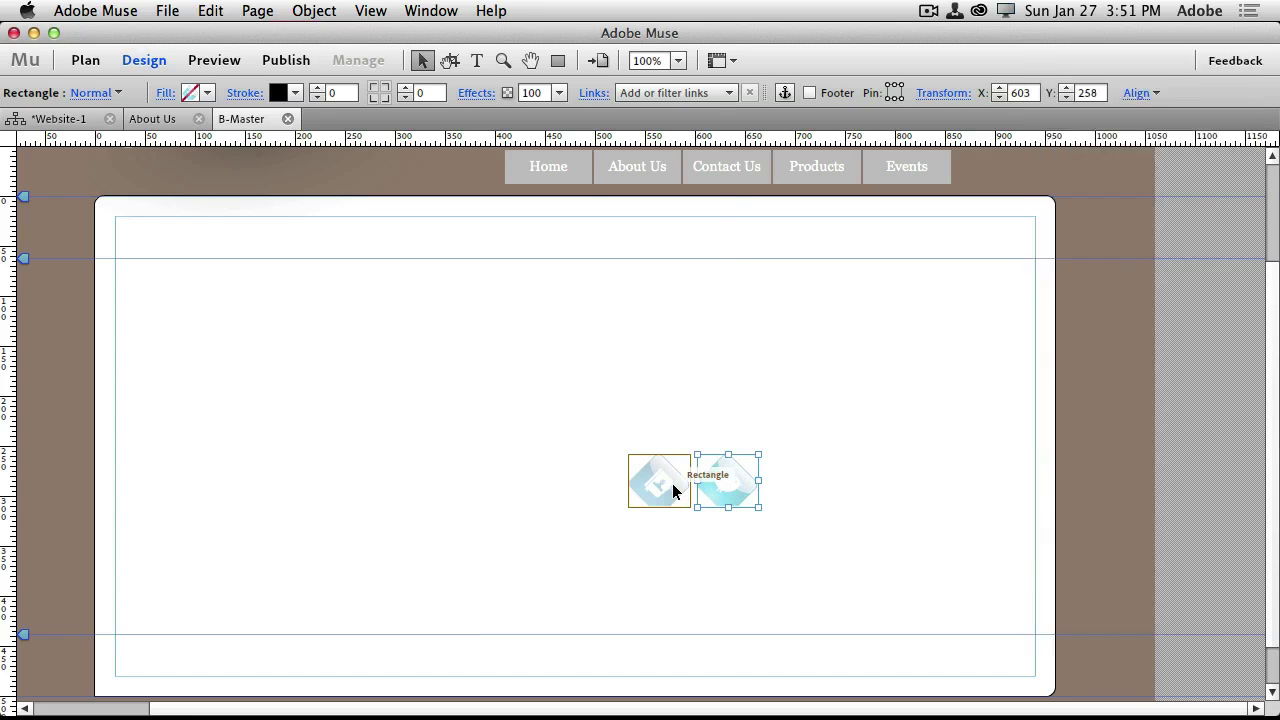
pyautogui.rightClick(672, 485)
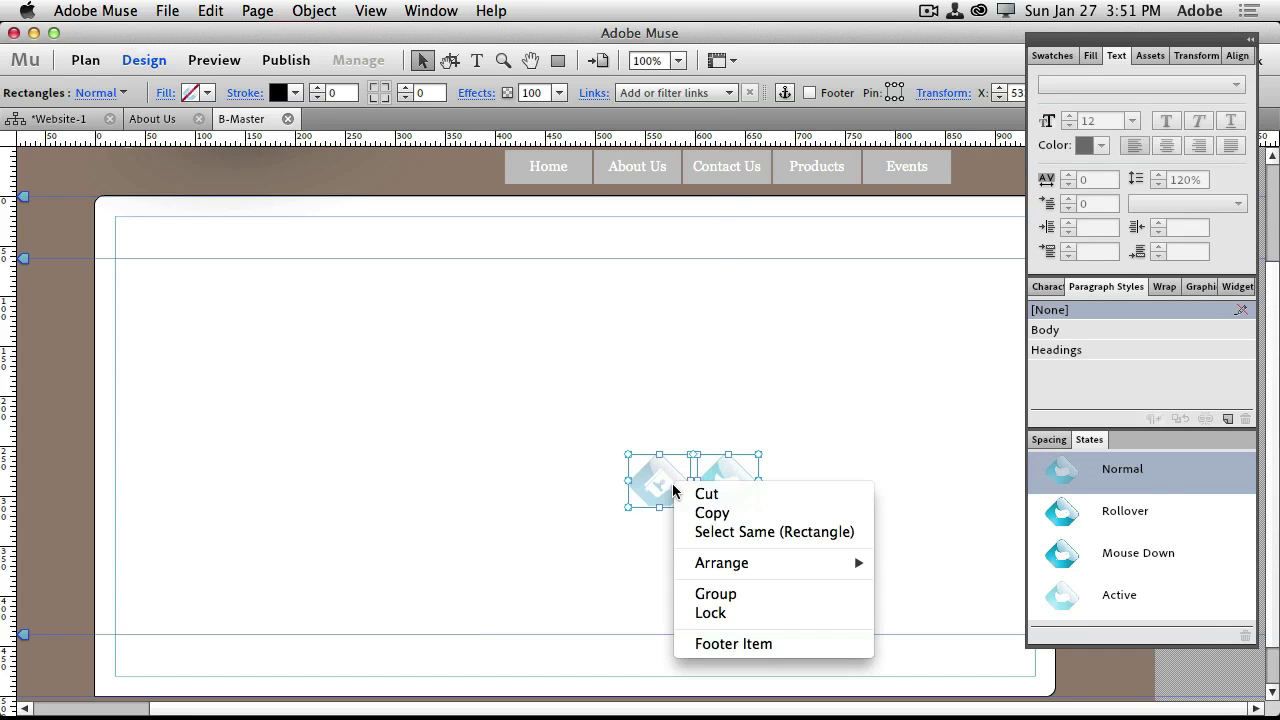
pyautogui.click(732, 644)
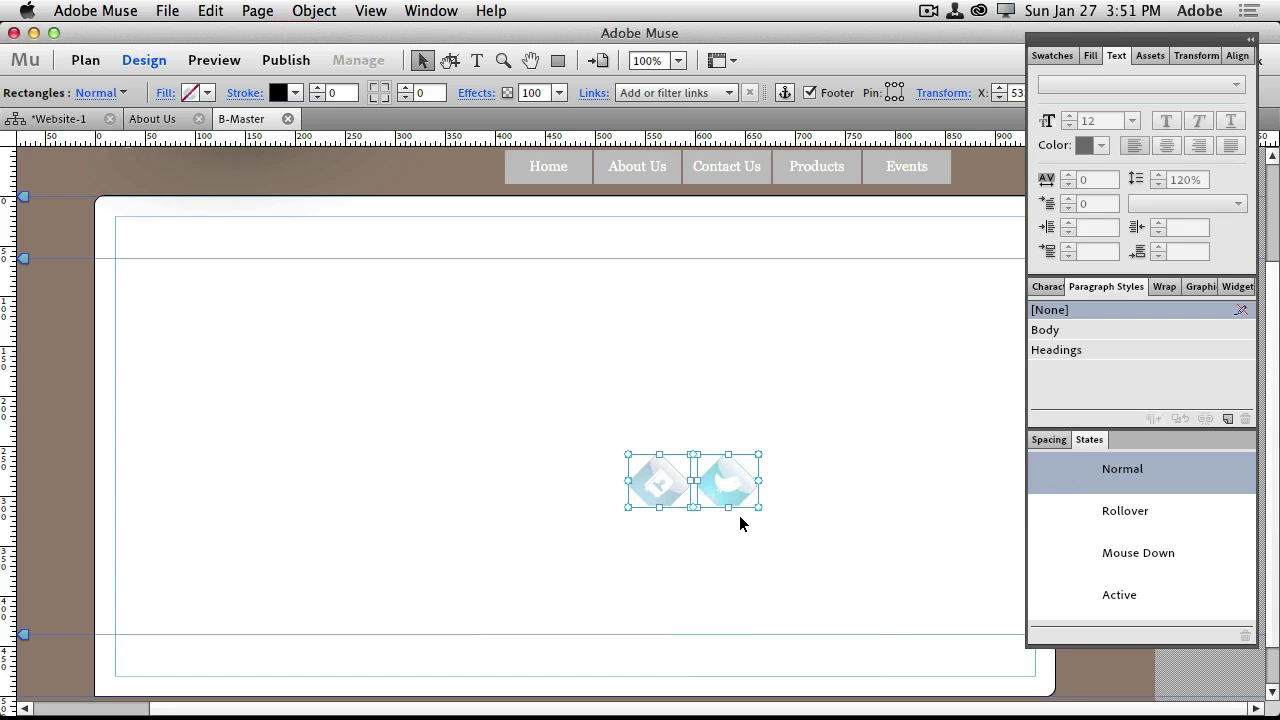
# Move both social buttons to the bottom of the content area, with the Twitter button against the right margin
pyautogui.scroll(-2, 795, 544)
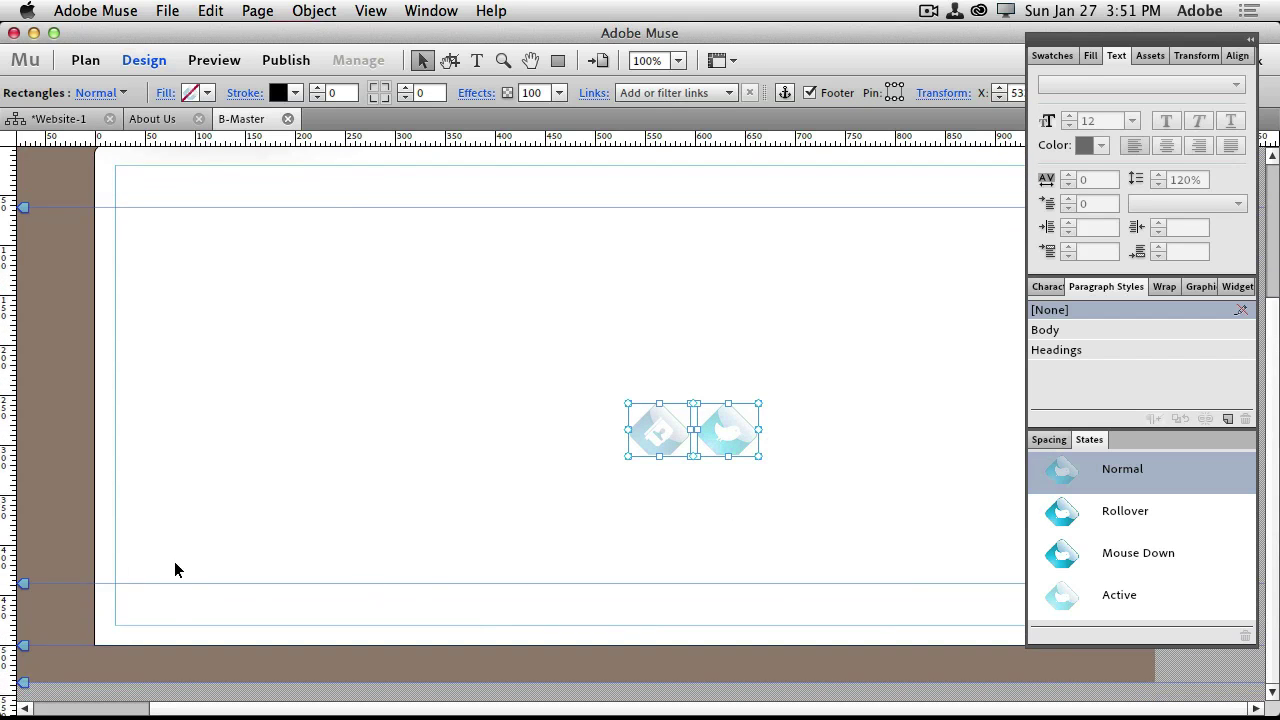
pyautogui.click(740, 437)
pyautogui.moveTo(740, 437); pyautogui.dragTo(850, 622)
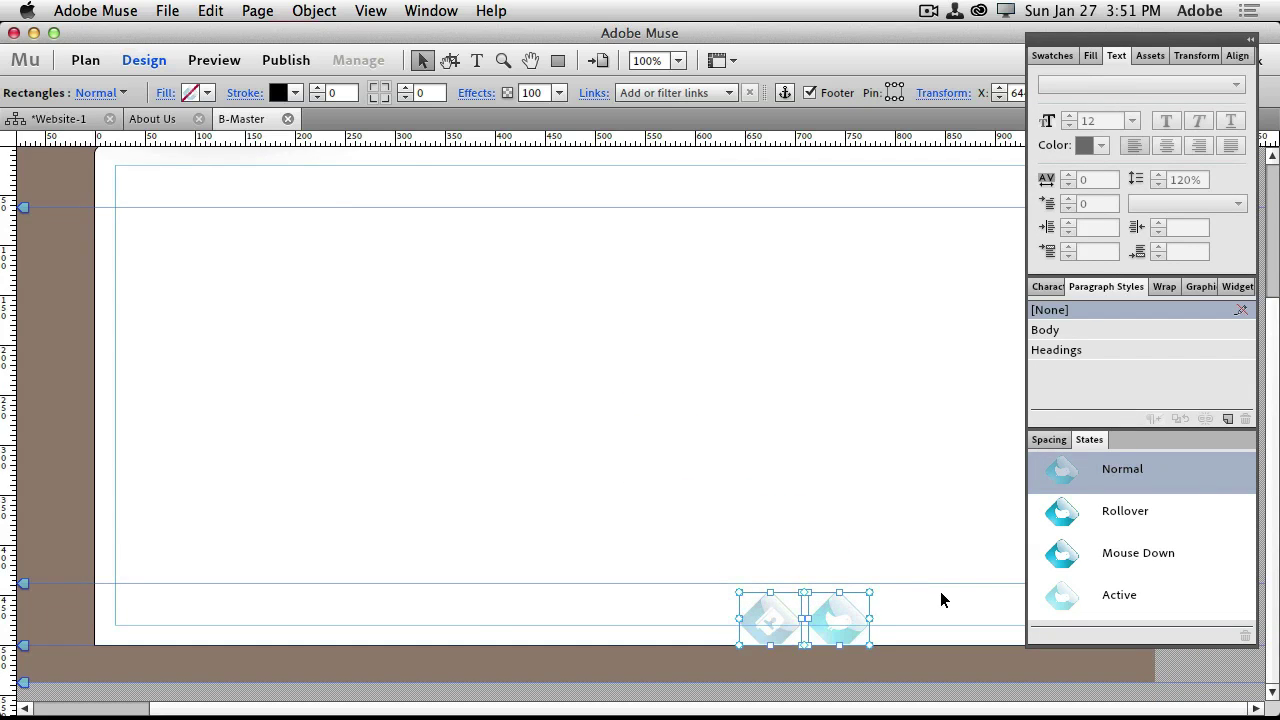
pyautogui.press('super+minus')
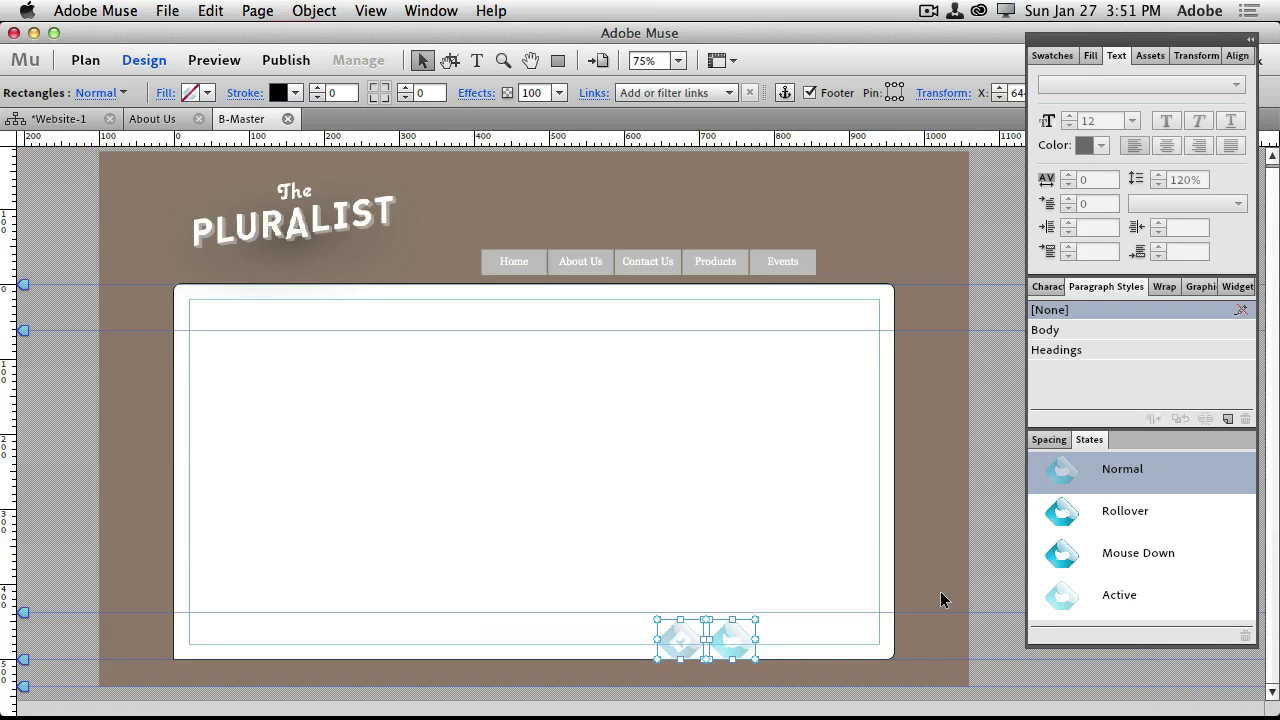
pyautogui.moveTo(733, 647); pyautogui.dragTo(857, 643)
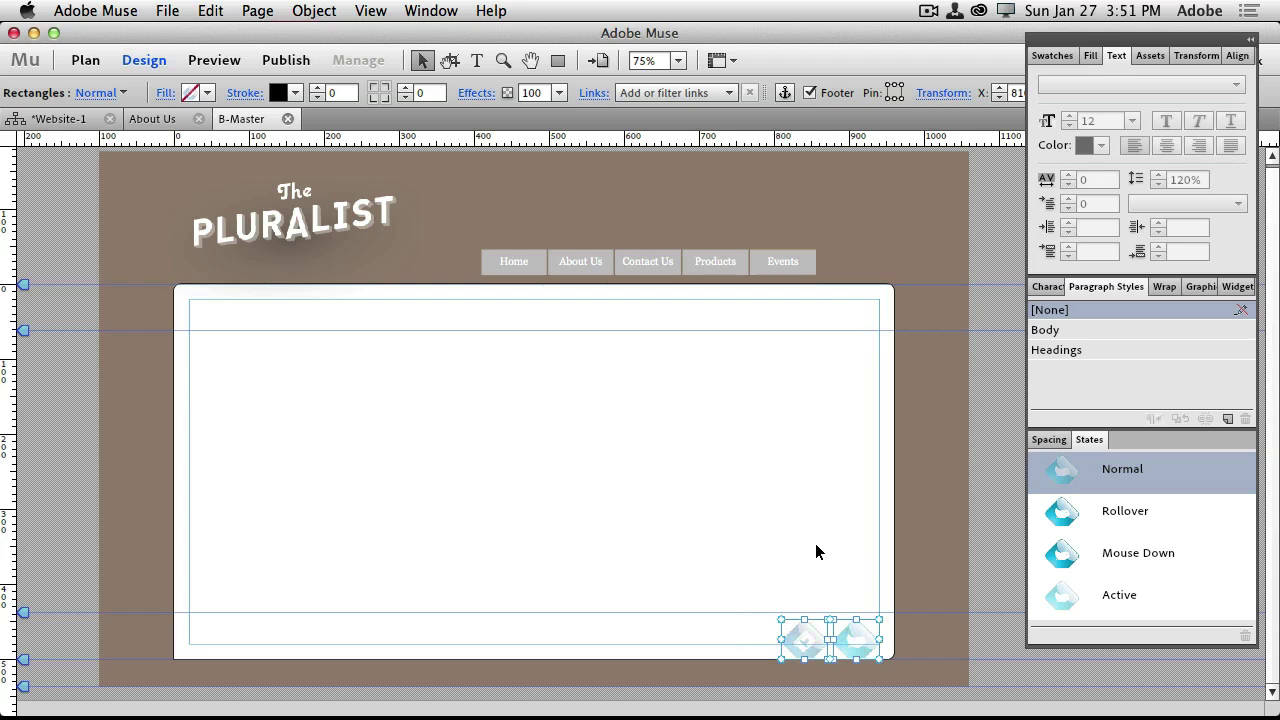
pyautogui.click(814, 539)
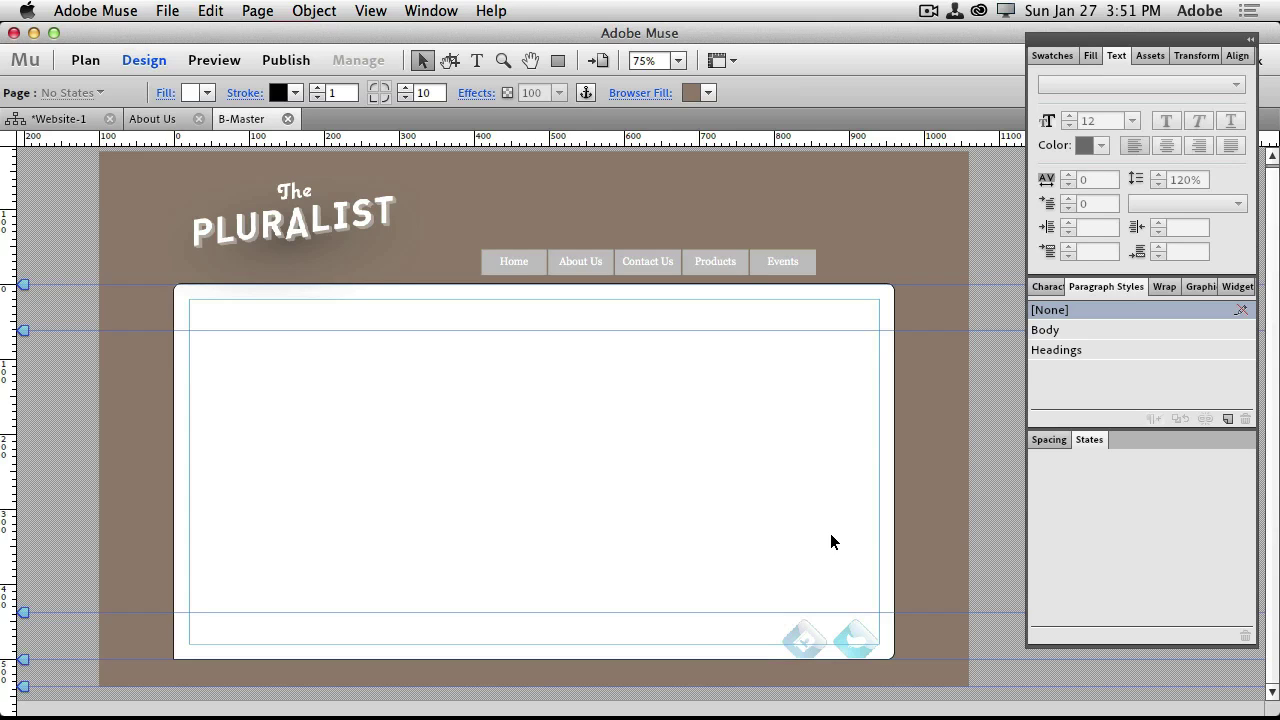
# Preview B-Master to check the social buttons, and return to the design view
pyautogui.click(194, 62)
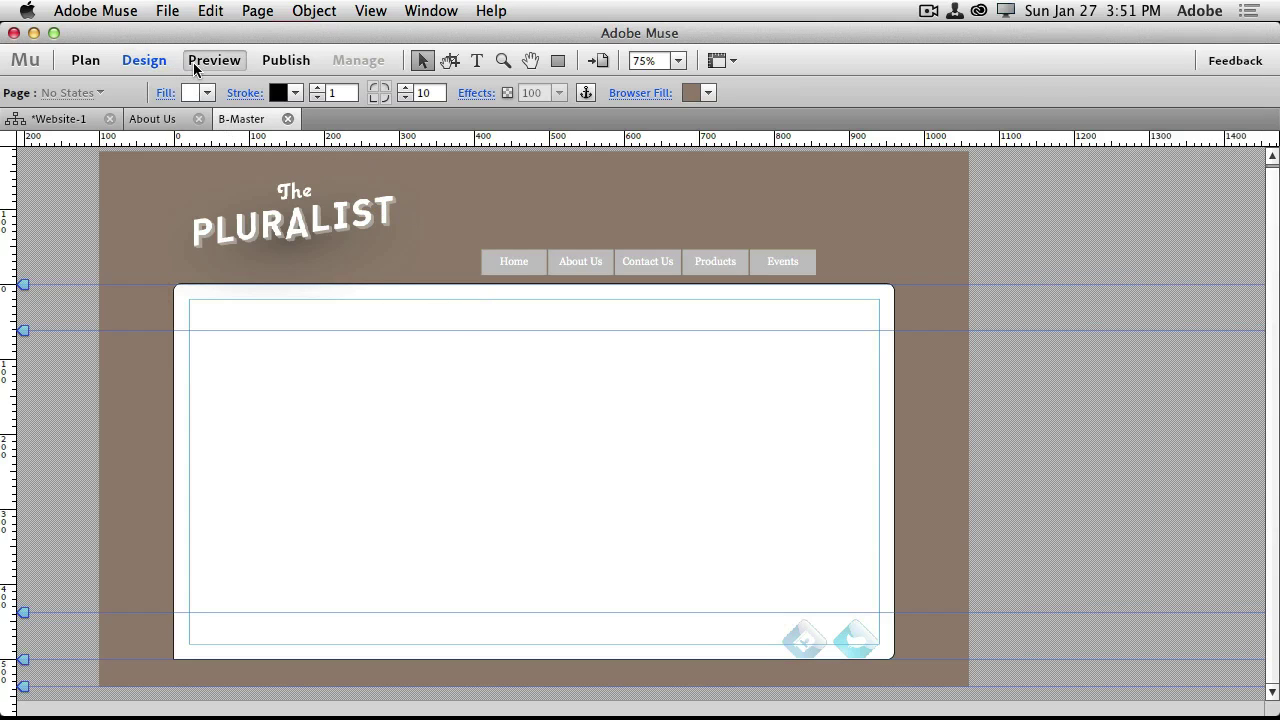
pyautogui.scroll(-2, 674, 509)
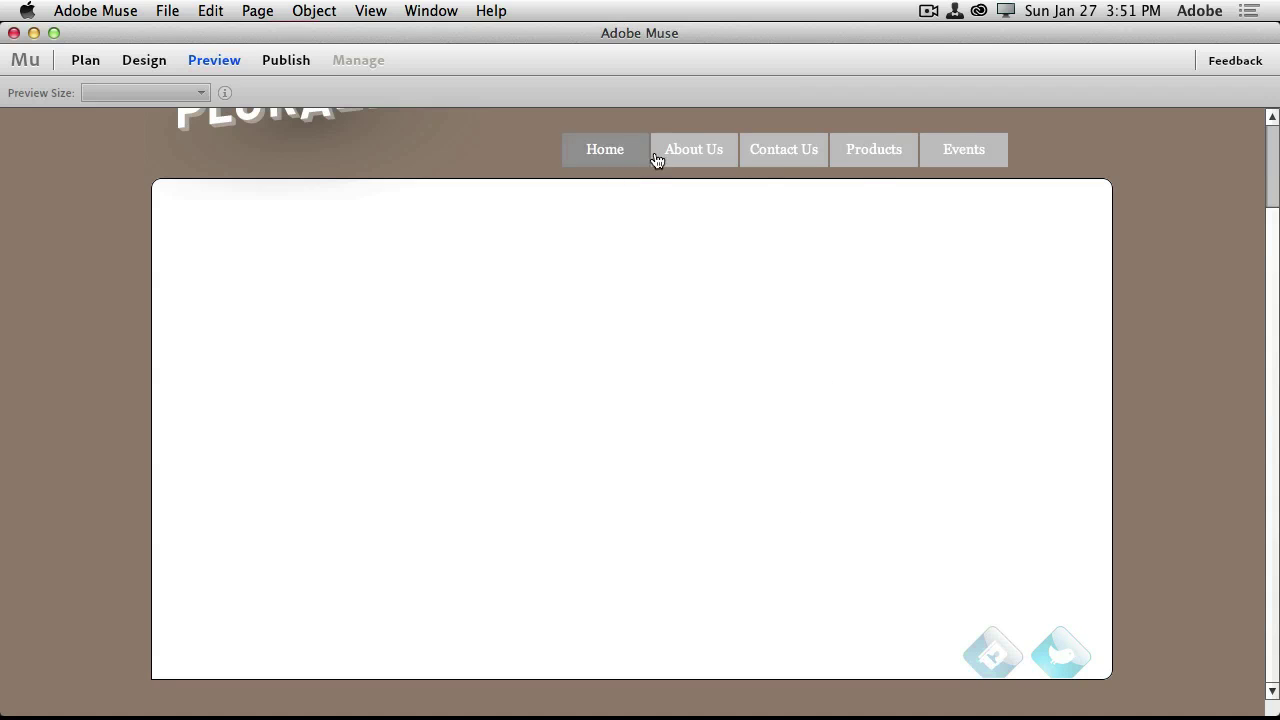
pyautogui.click(137, 62)
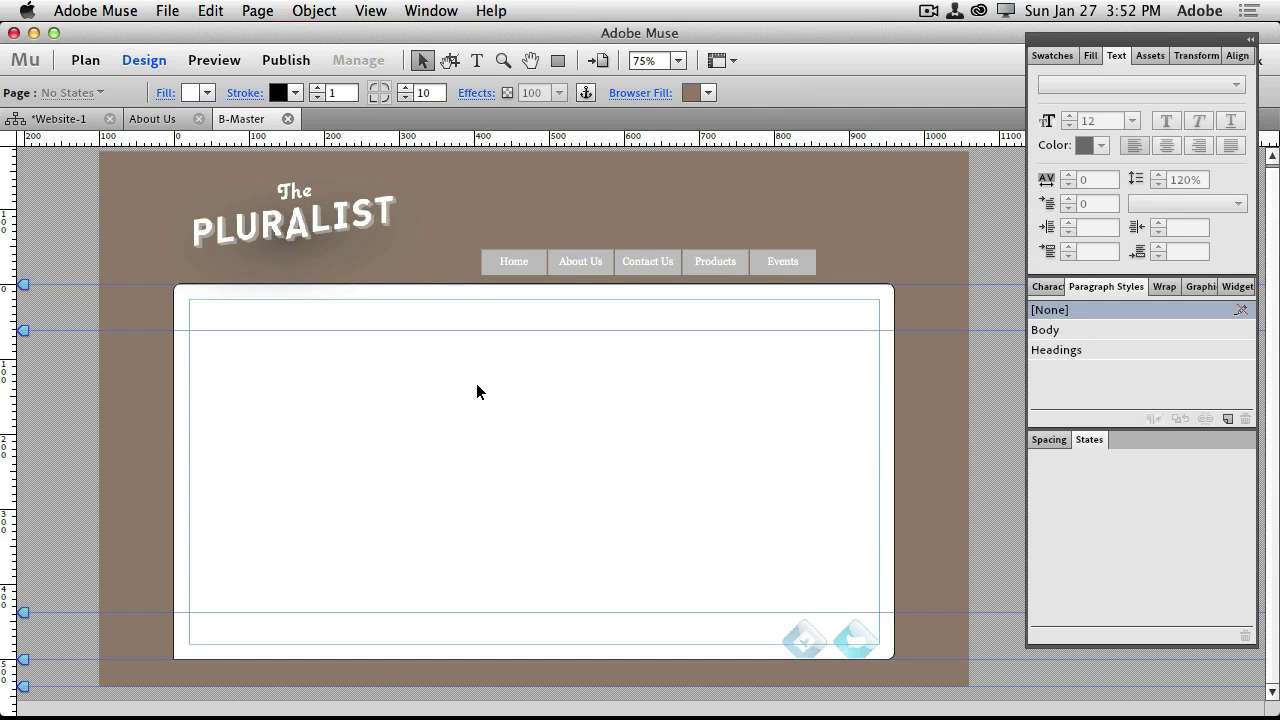
pyautogui.click(806, 637)
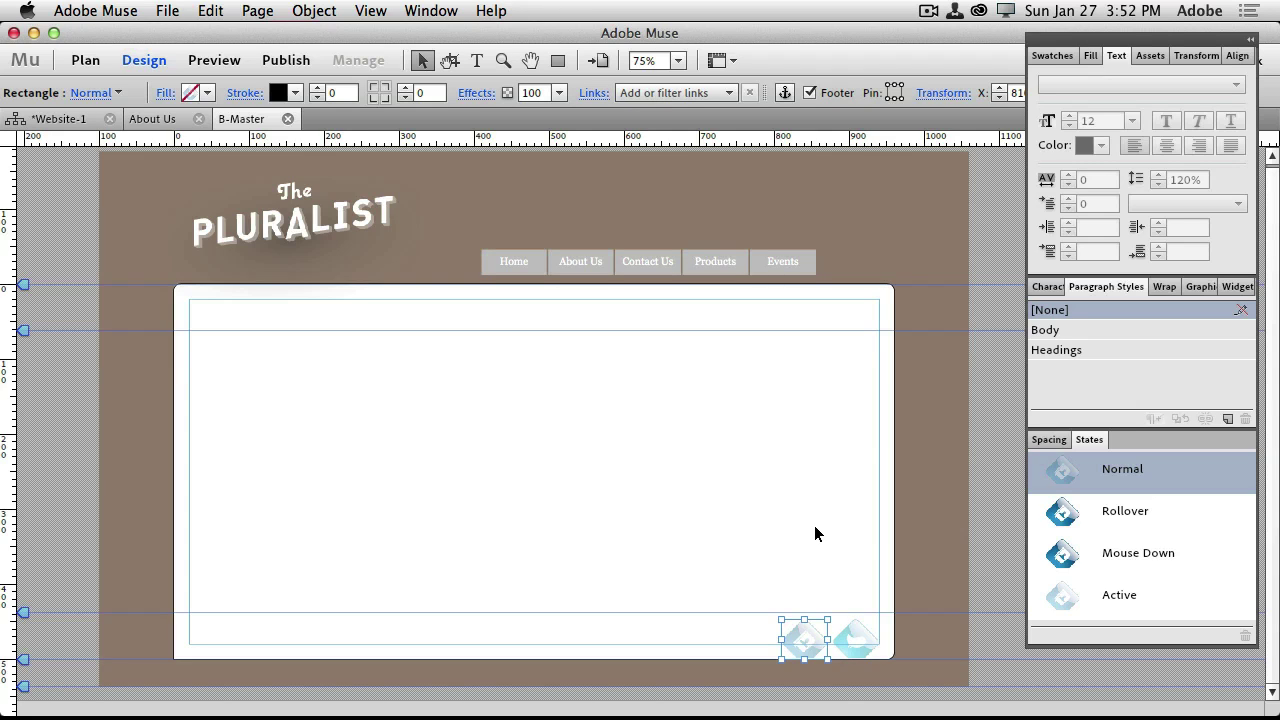
pyautogui.click(668, 92)
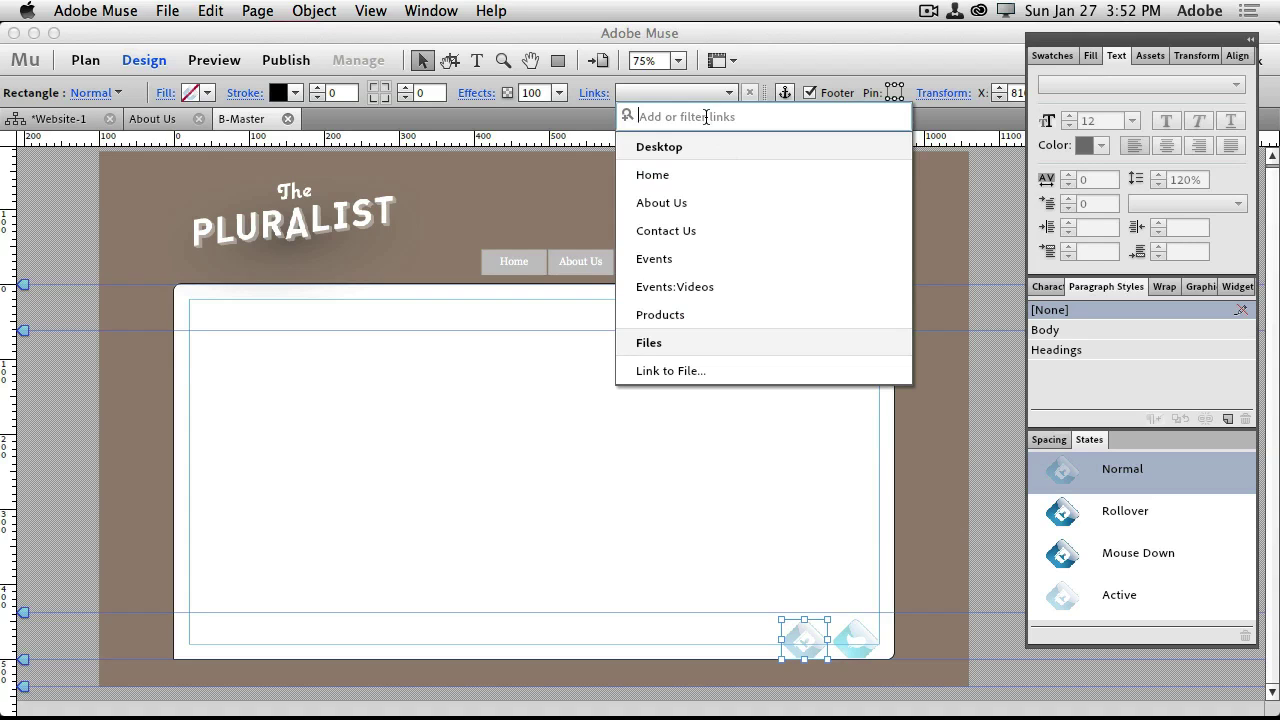
pyautogui.write('http://')
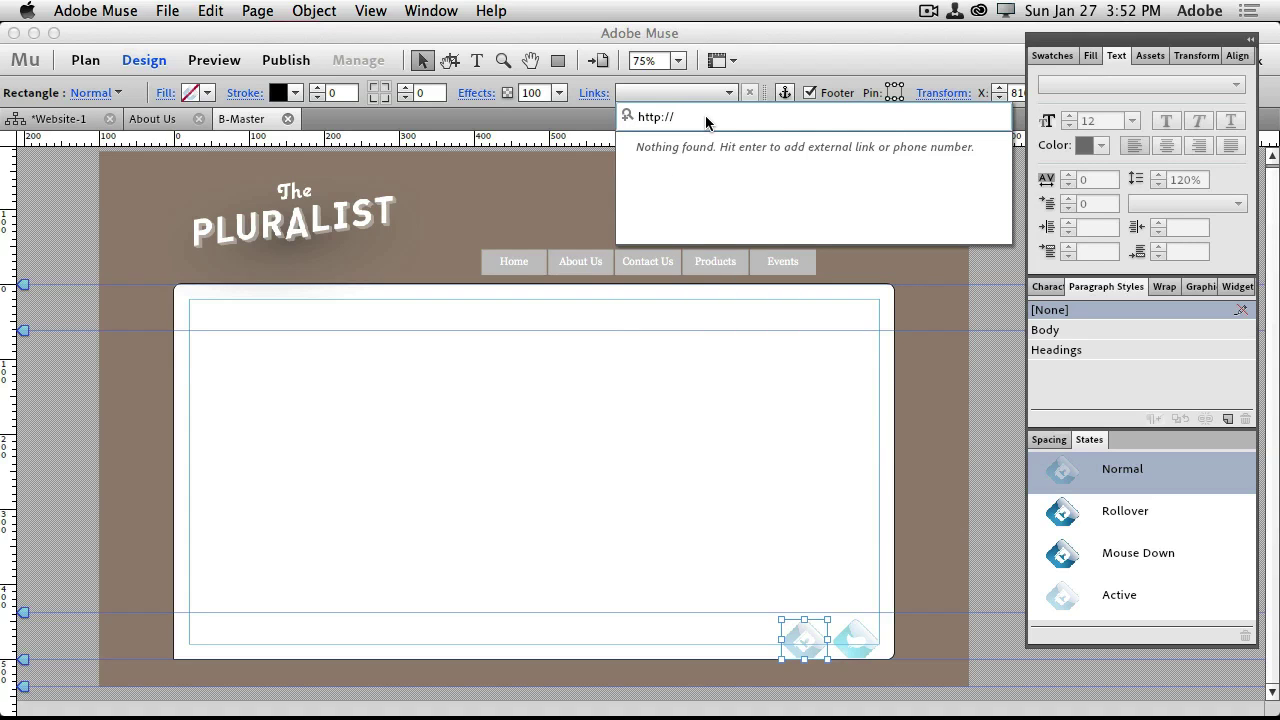
pyautogui.write('facebook.com/macgroupdetroit')
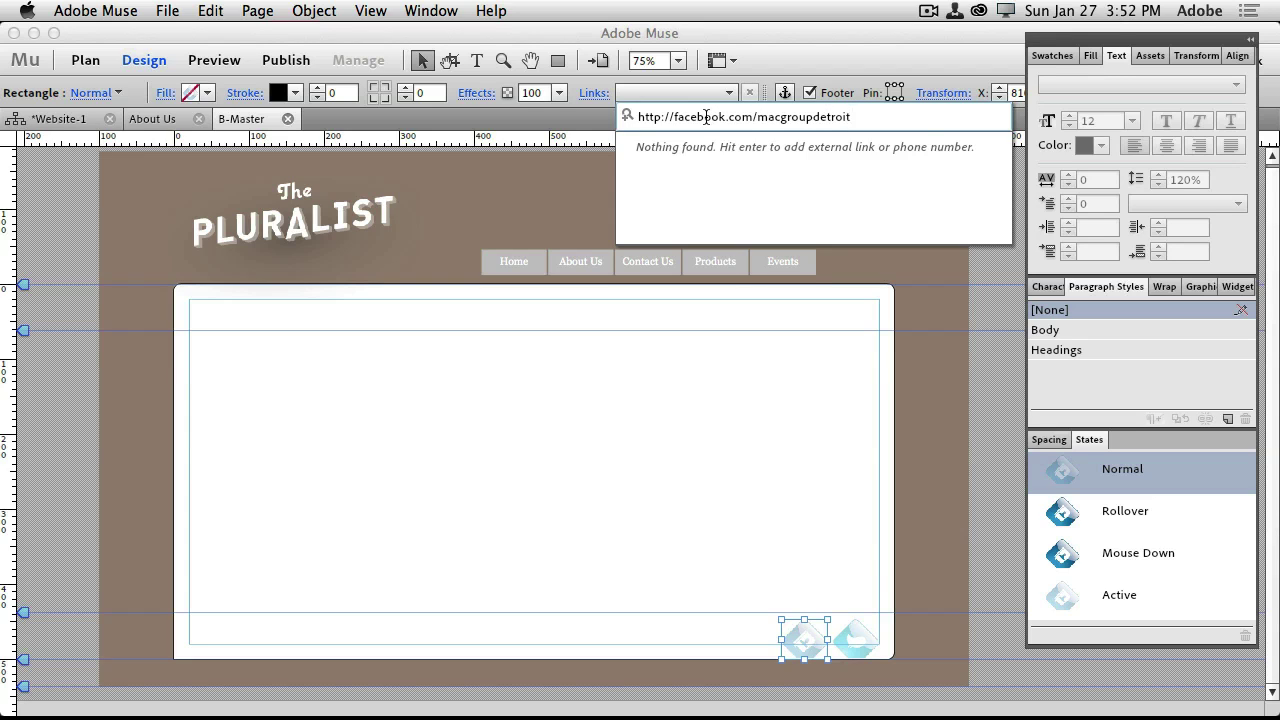
pyautogui.press('Return')
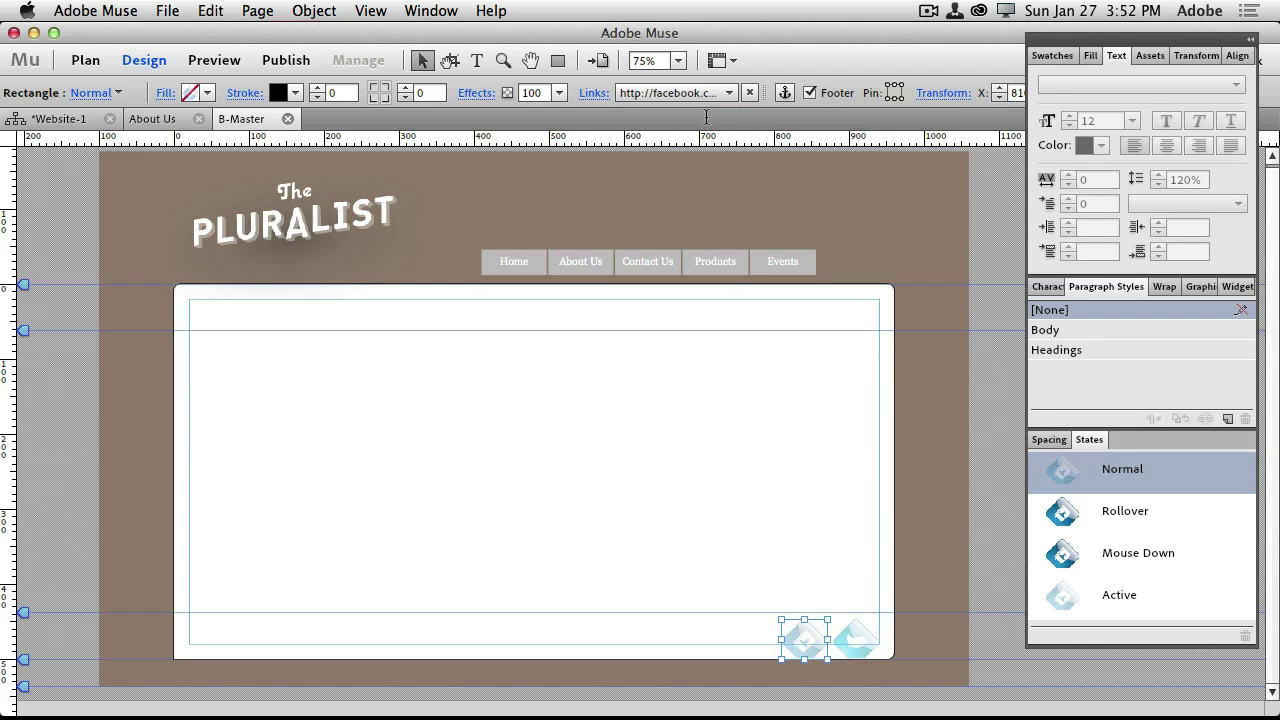
pyautogui.click(856, 640)
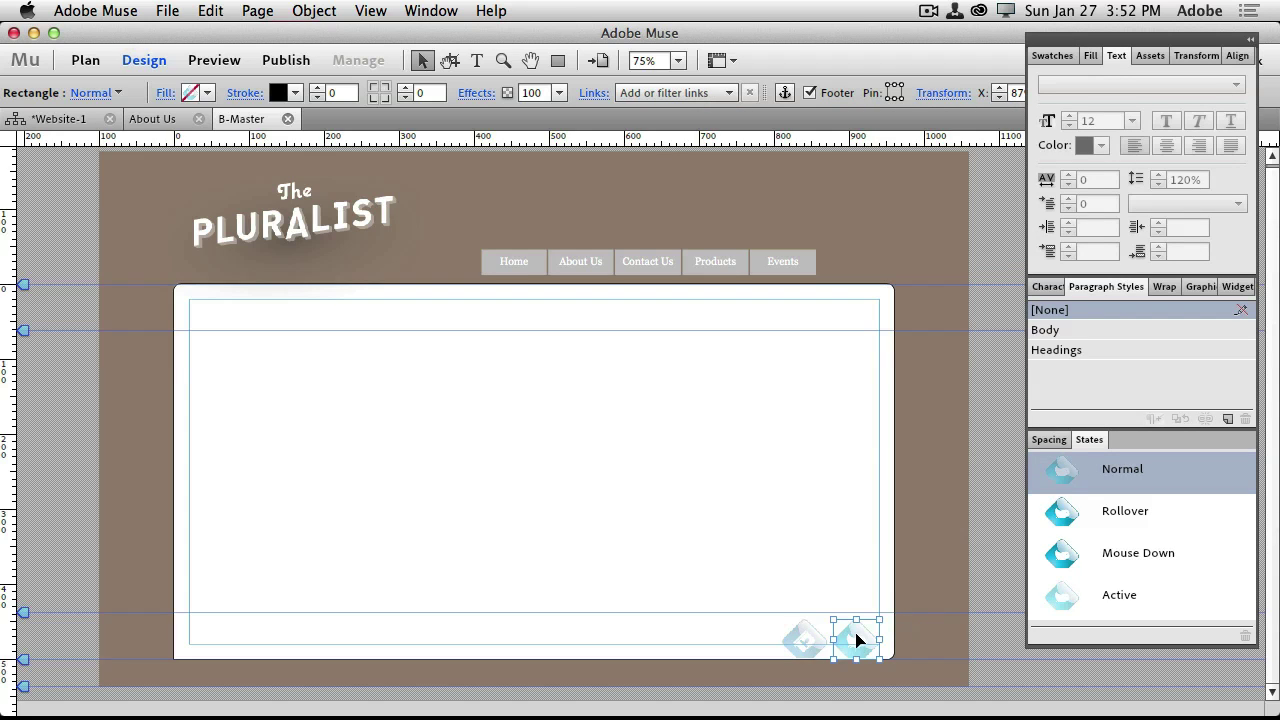
pyautogui.click(650, 93)
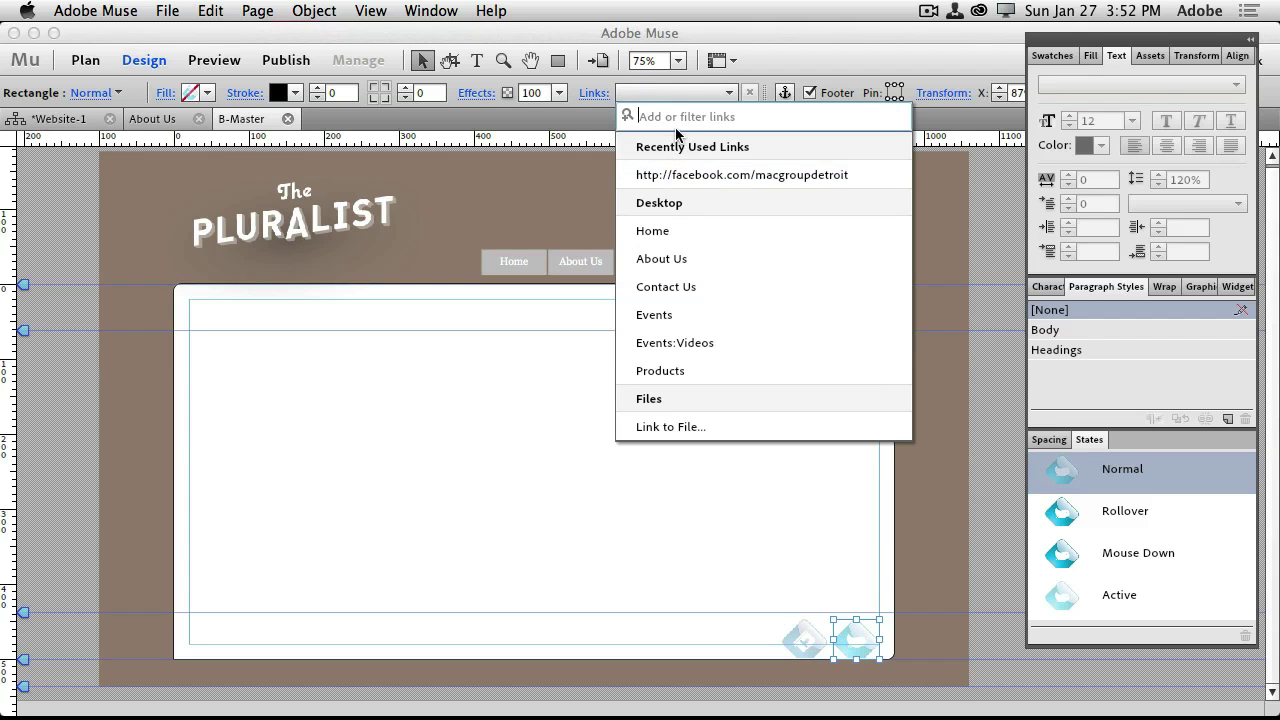
pyautogui.write('http')
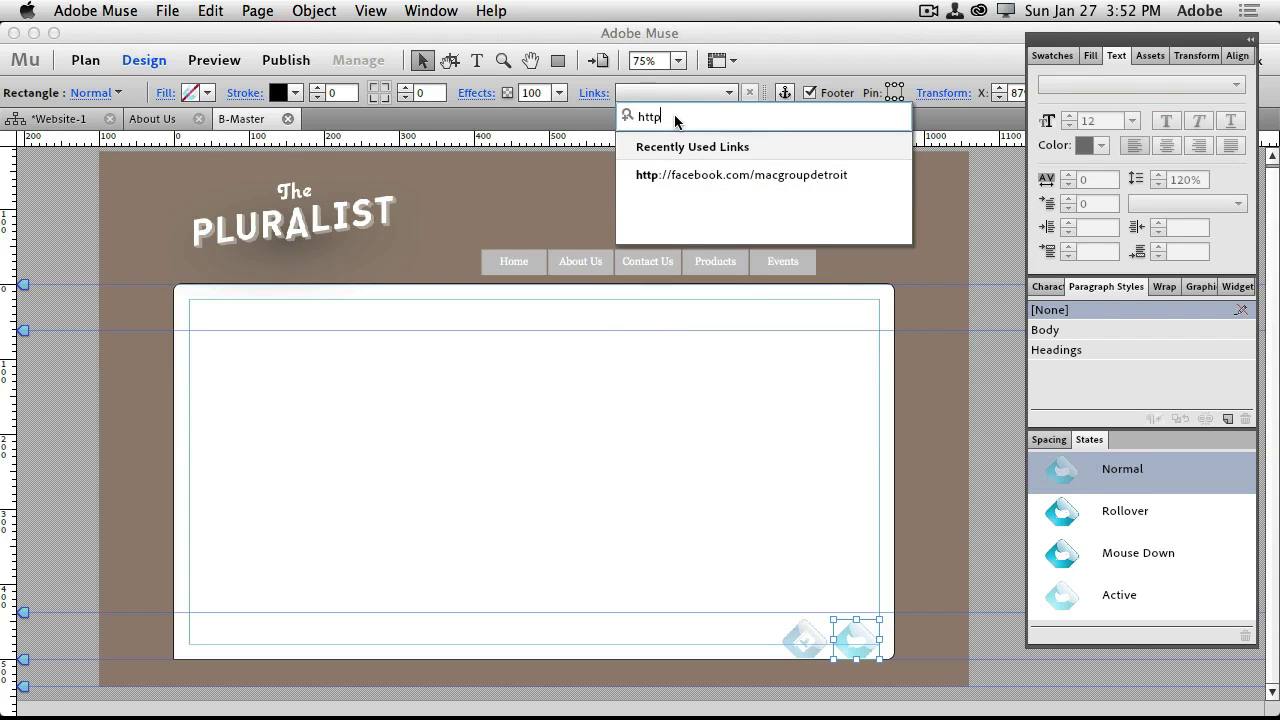
pyautogui.write('://twitter')
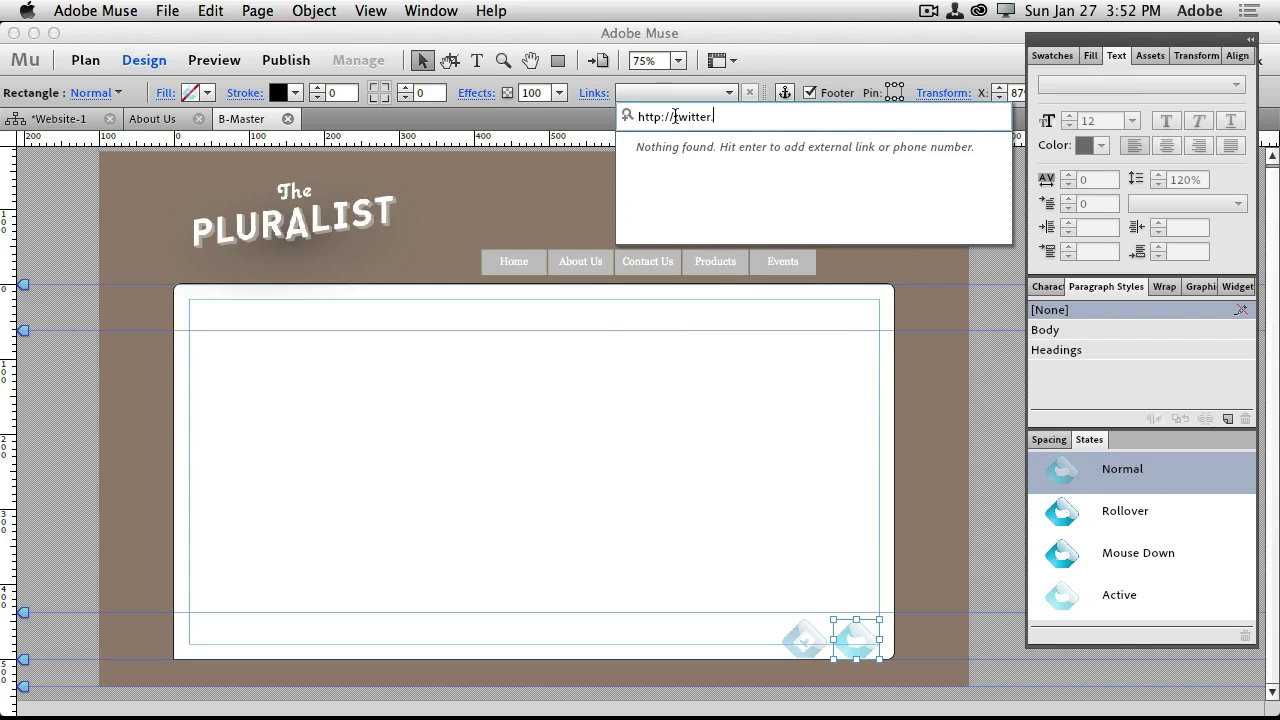
pyautogui.write('.com/macgroupdetroit')
pyautogui.press('Return')
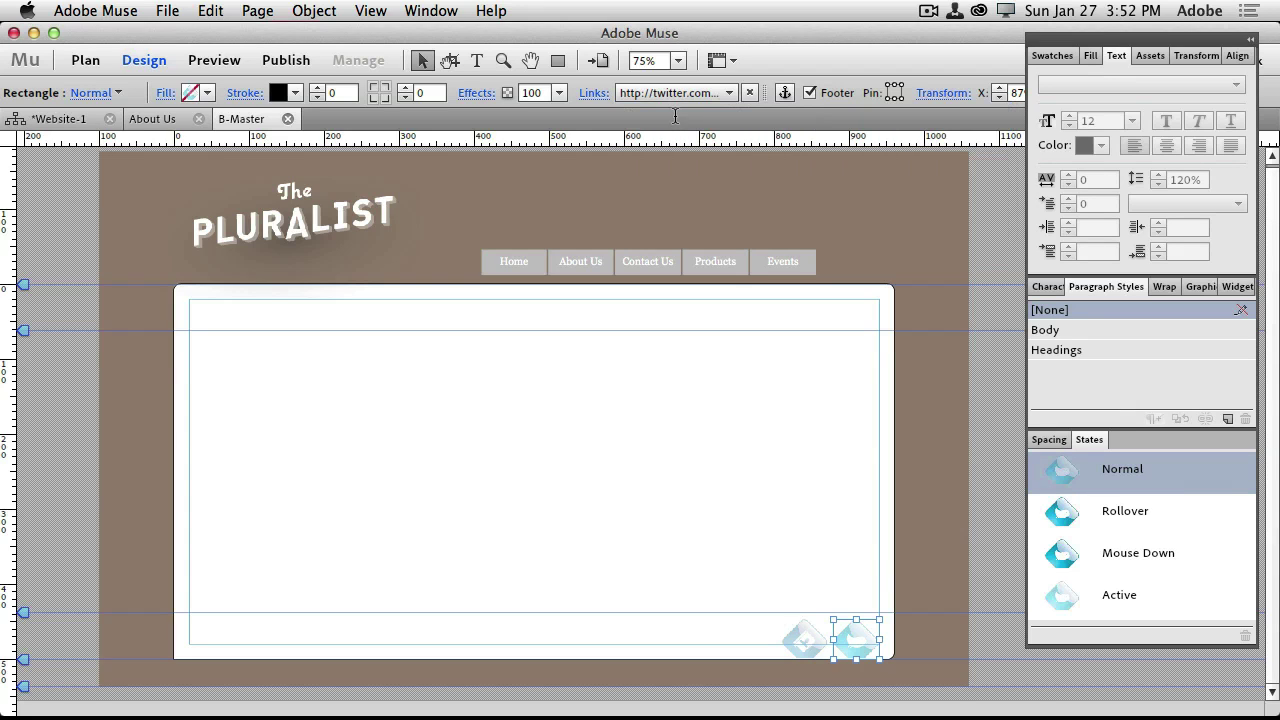
pyautogui.click(801, 638)
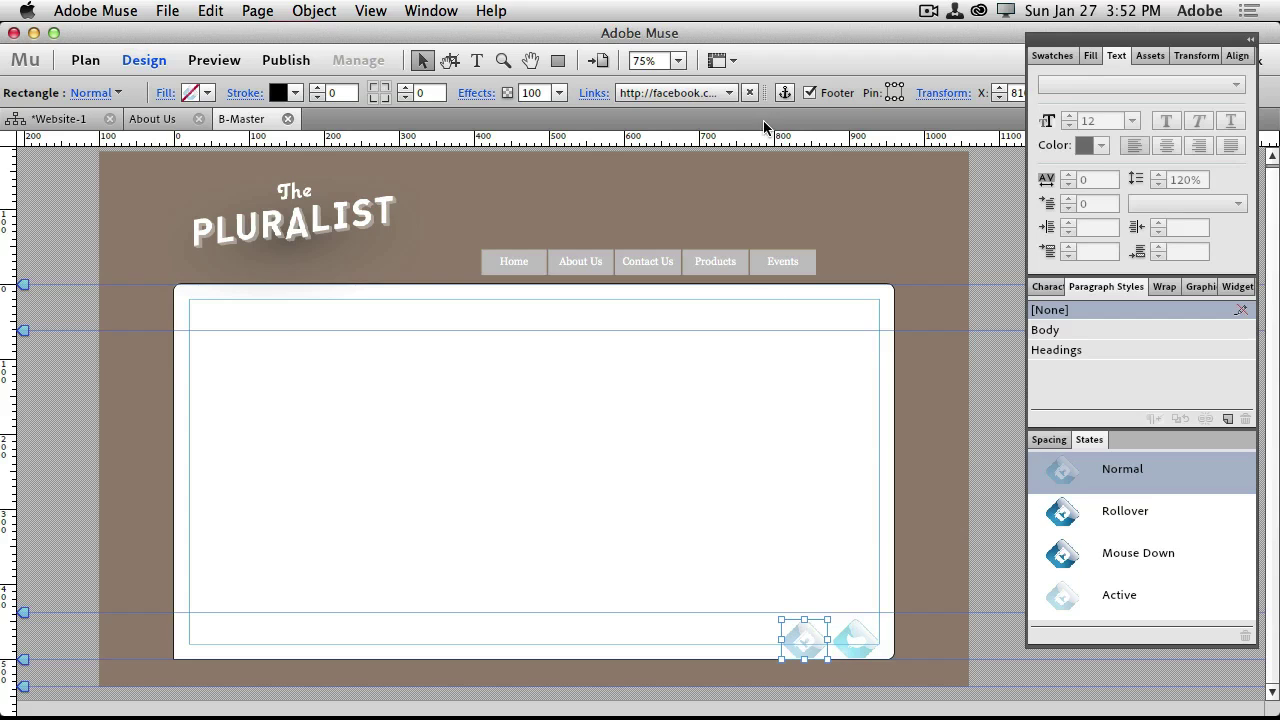
pyautogui.click(705, 92)
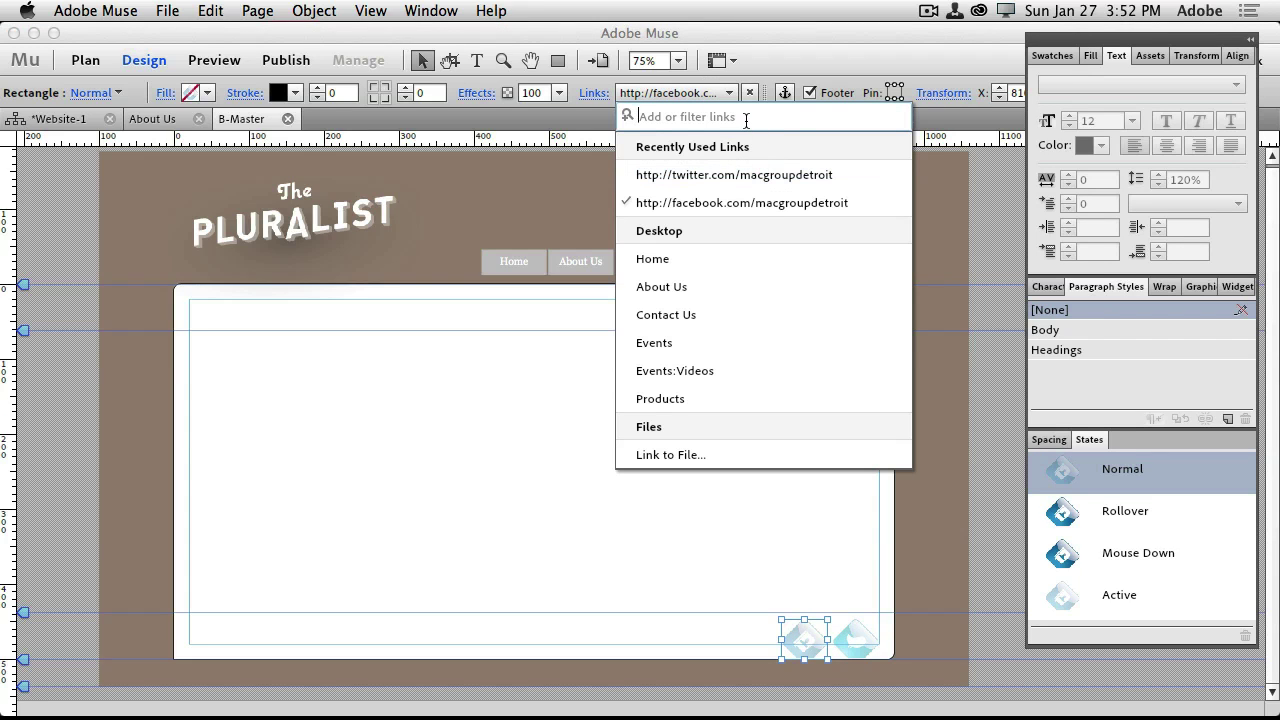
pyautogui.write('http://facebook.com/mac')
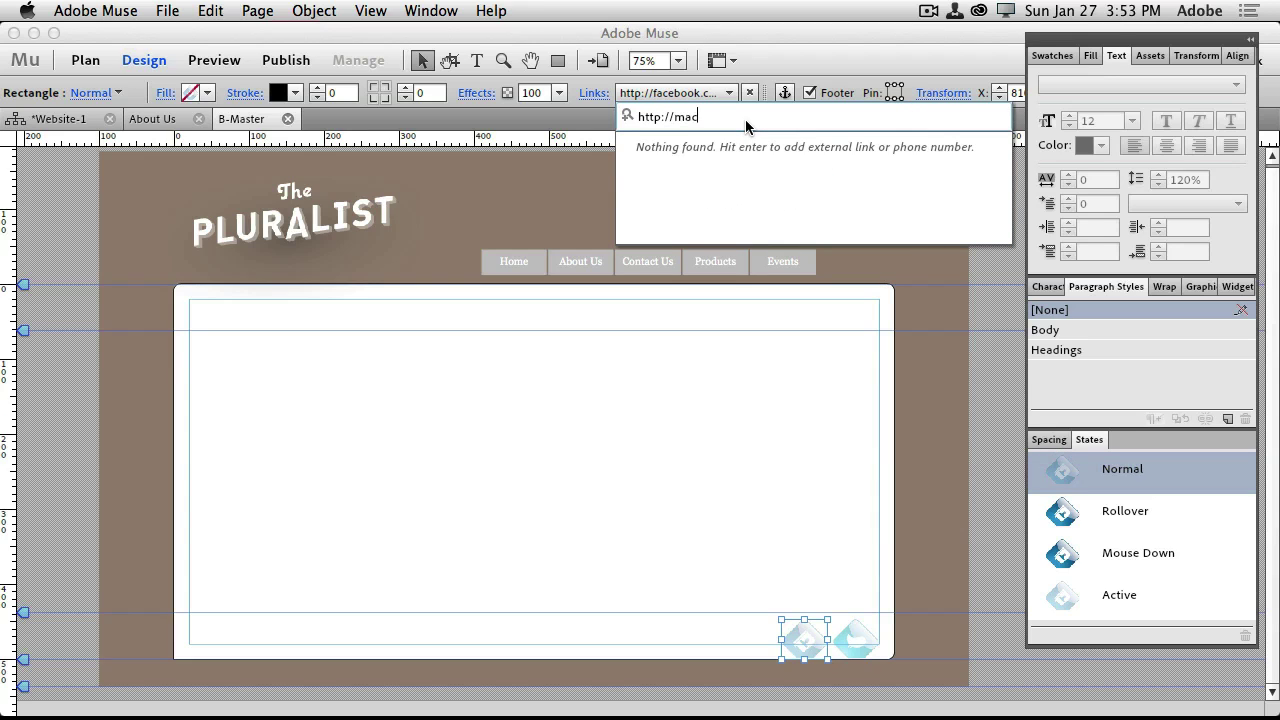
pyautogui.write('group')
pyautogui.press('BackSpace')
pyautogui.press('BackSpace')
pyautogui.press('BackSpace')
pyautogui.press('BackSpace')
pyautogui.press('BackSpace')
pyautogui.press('BackSpace')
pyautogui.press('BackSpace')
pyautogui.press('BackSpace')
pyautogui.write('f')
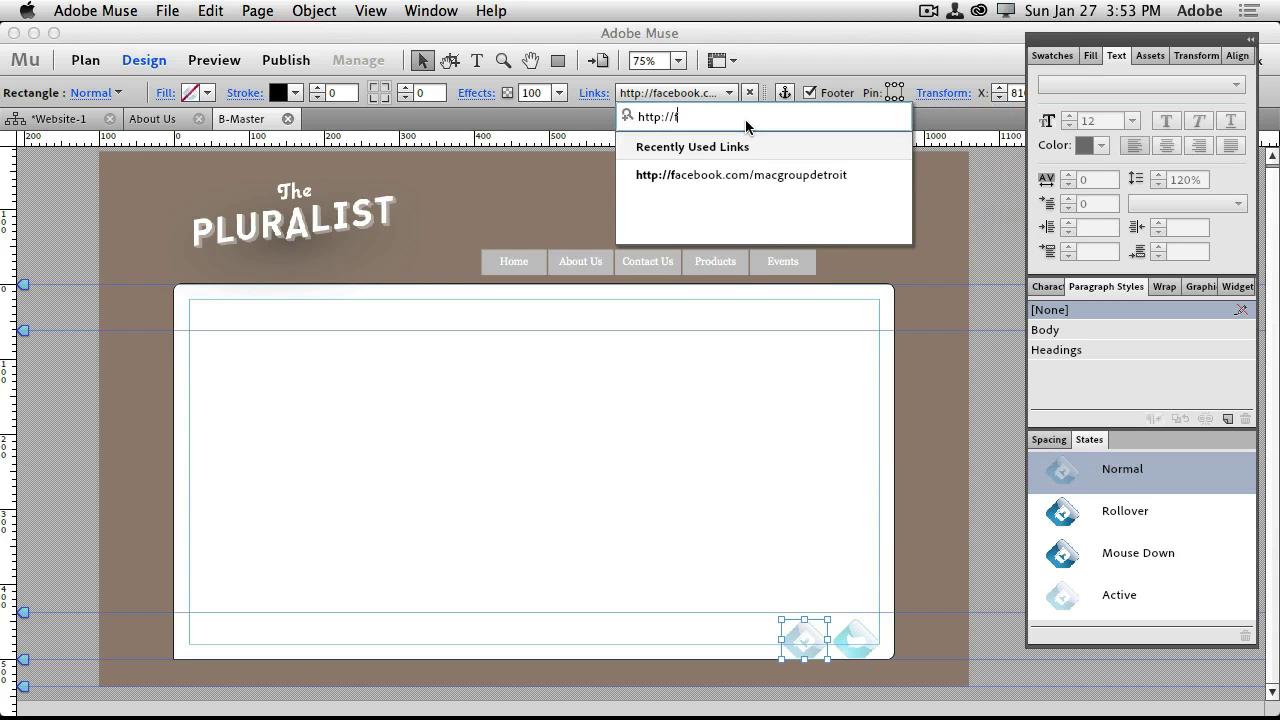
pyautogui.write('acebook.com/')
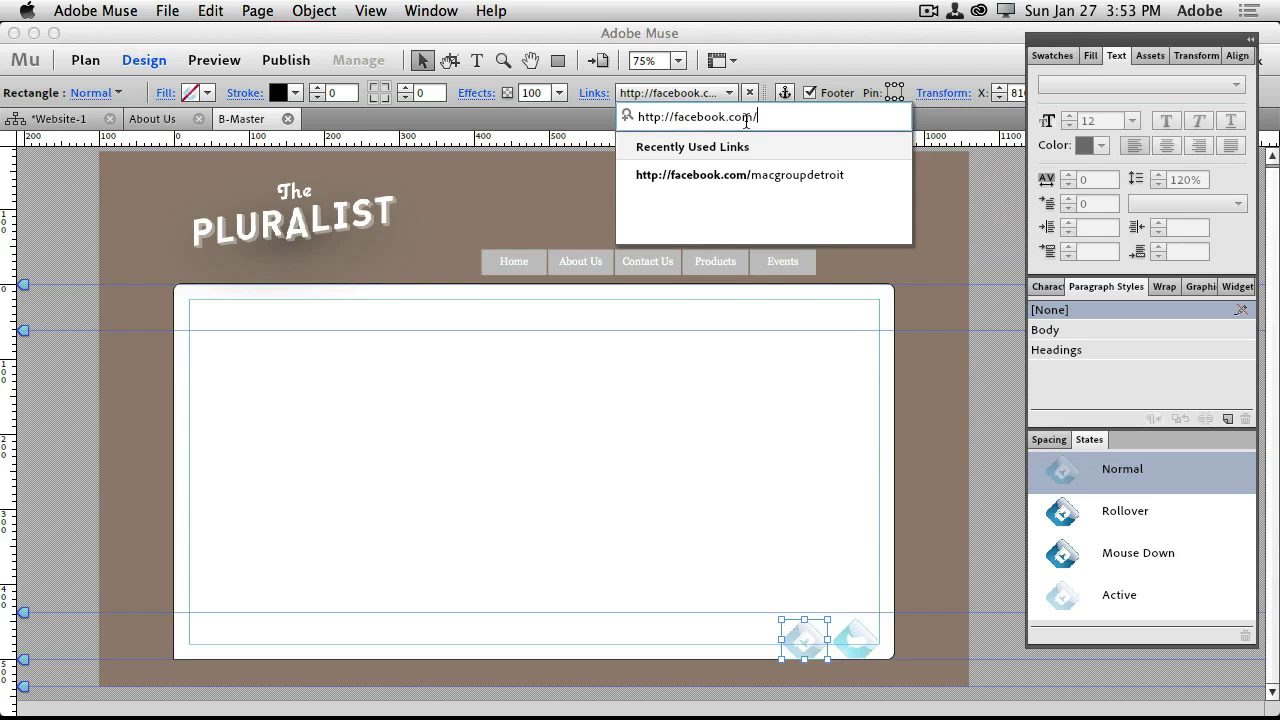
pyautogui.write('macgroup')
pyautogui.press('Return')
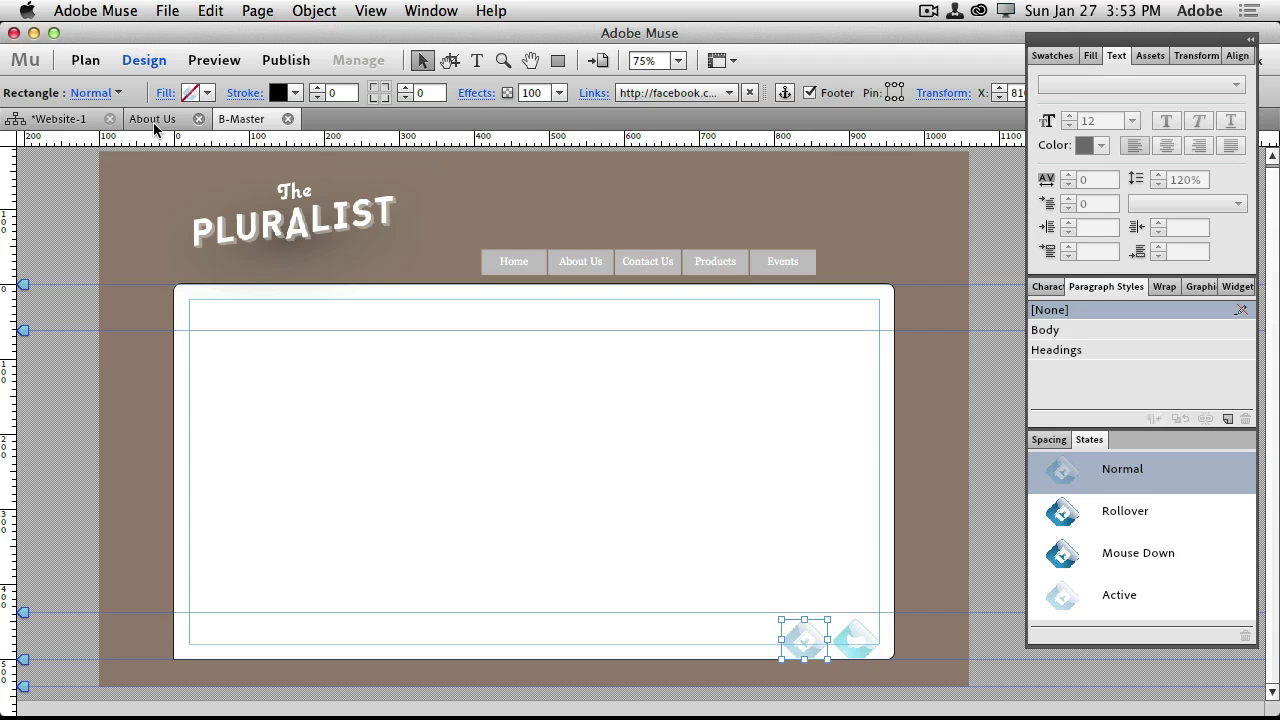
# Open the About Us page and enlarge its photo proportionally to about 260 px wide, keeping its upper-right corner in place
pyautogui.click(99, 120)
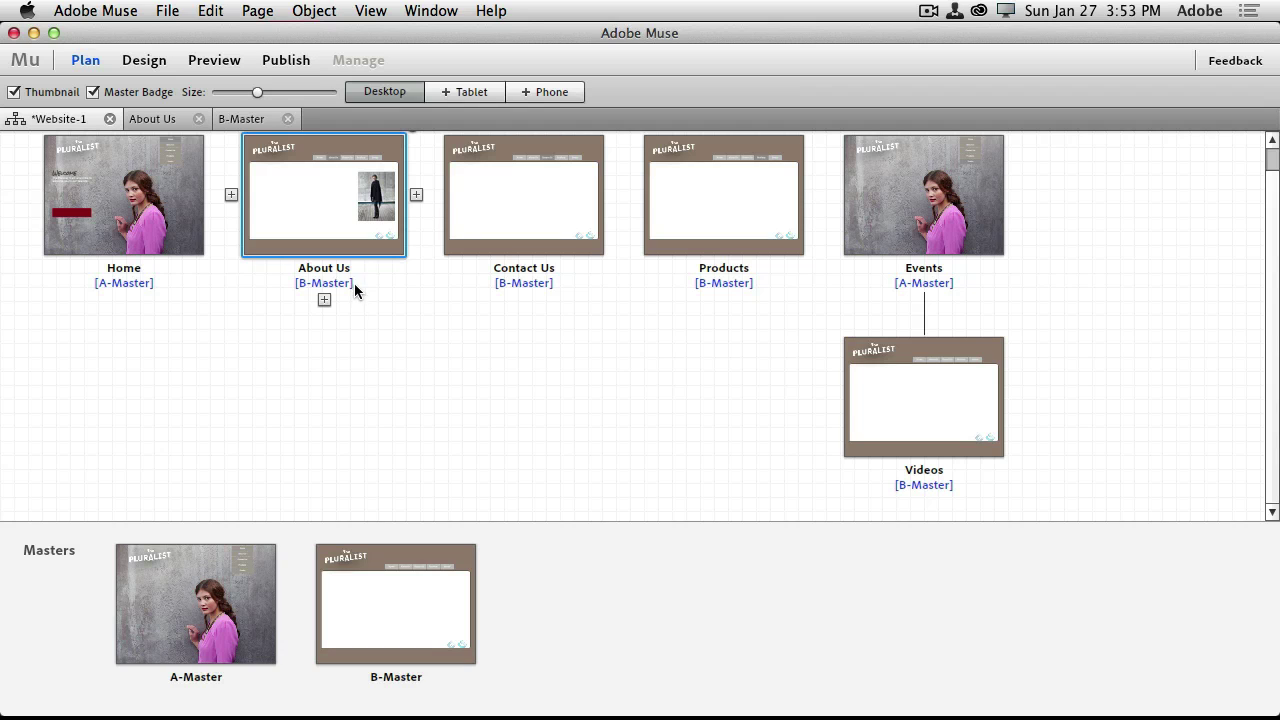
pyautogui.doubleClick(372, 240)
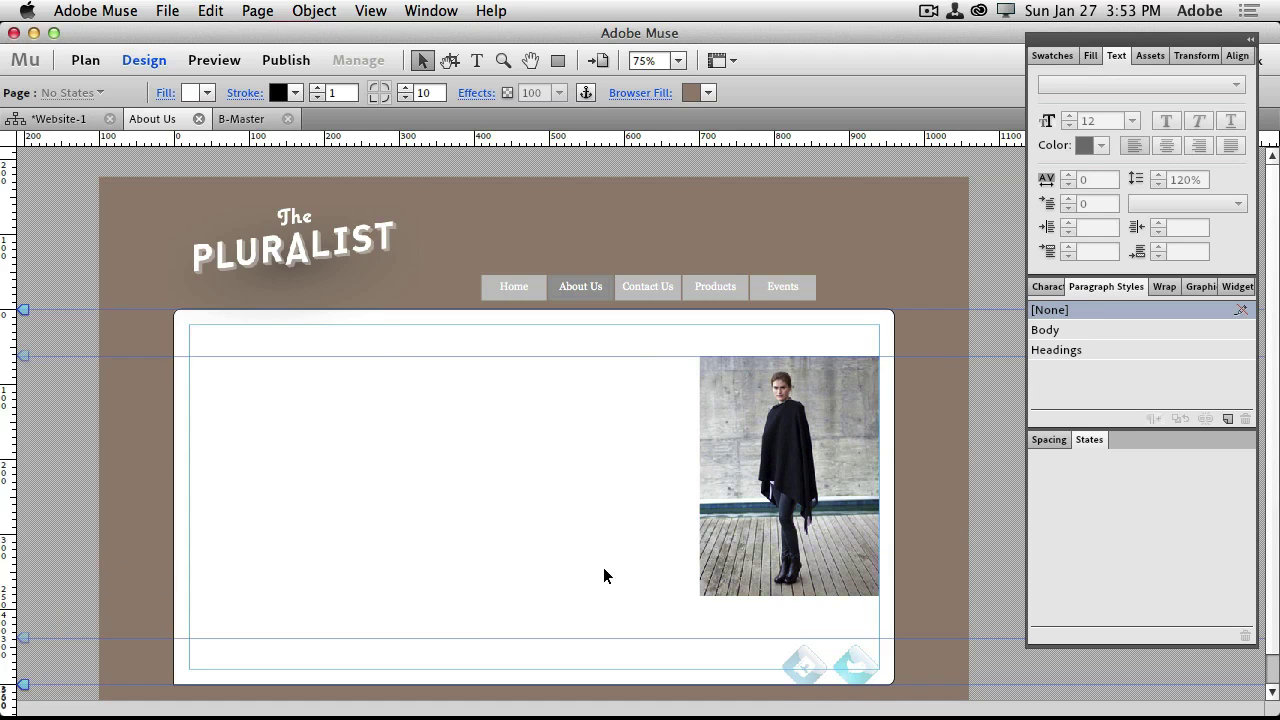
pyautogui.click(716, 581)
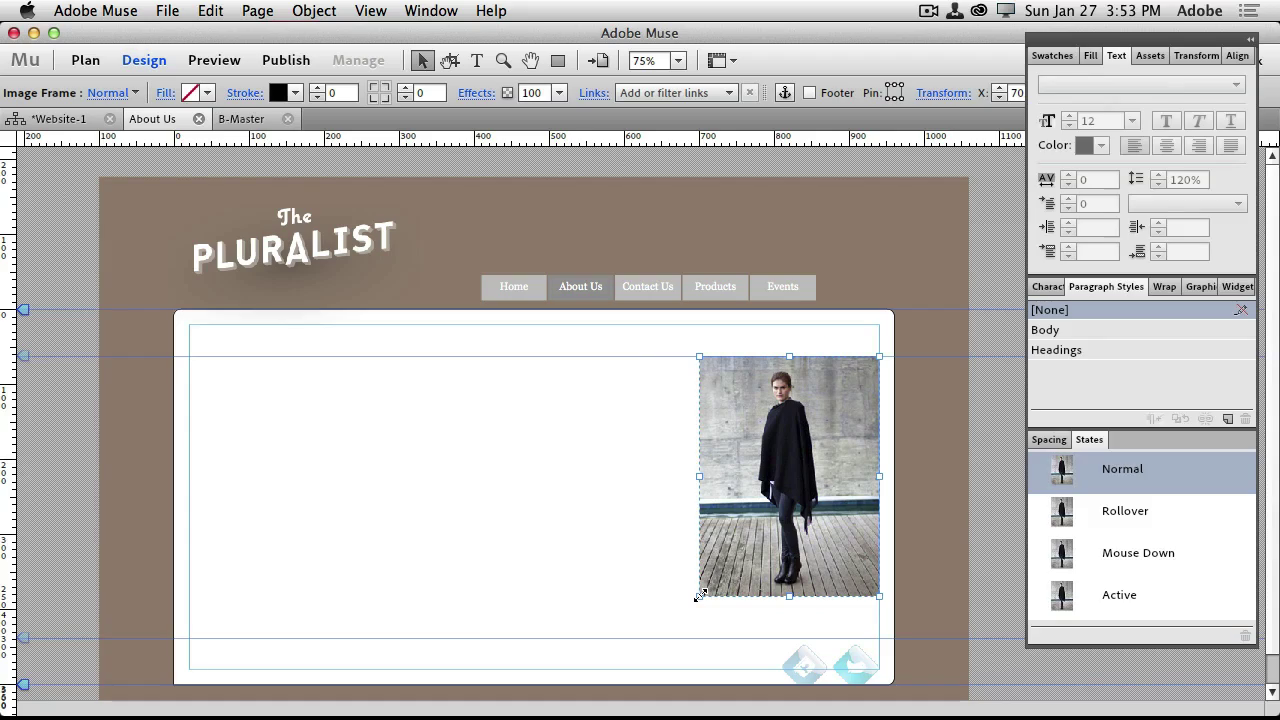
pyautogui.moveTo(699, 596); pyautogui.dragTo(724, 352)
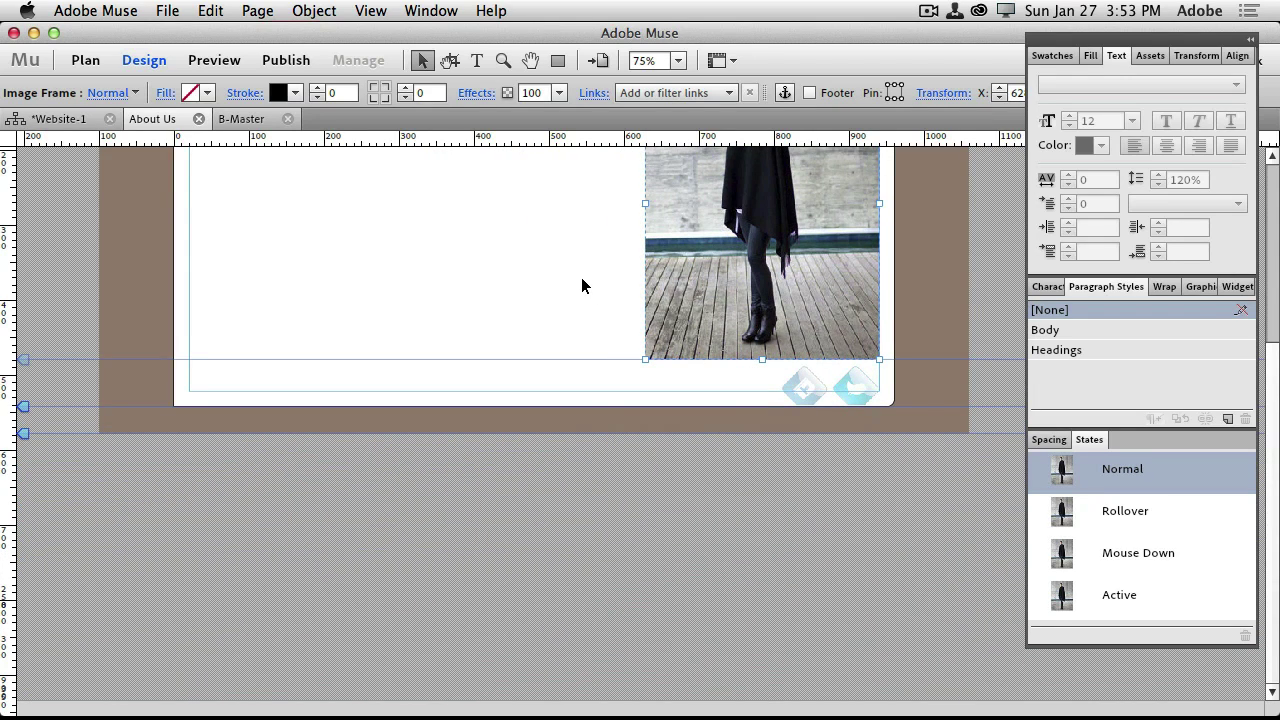
pyautogui.scroll(5, 582, 286)
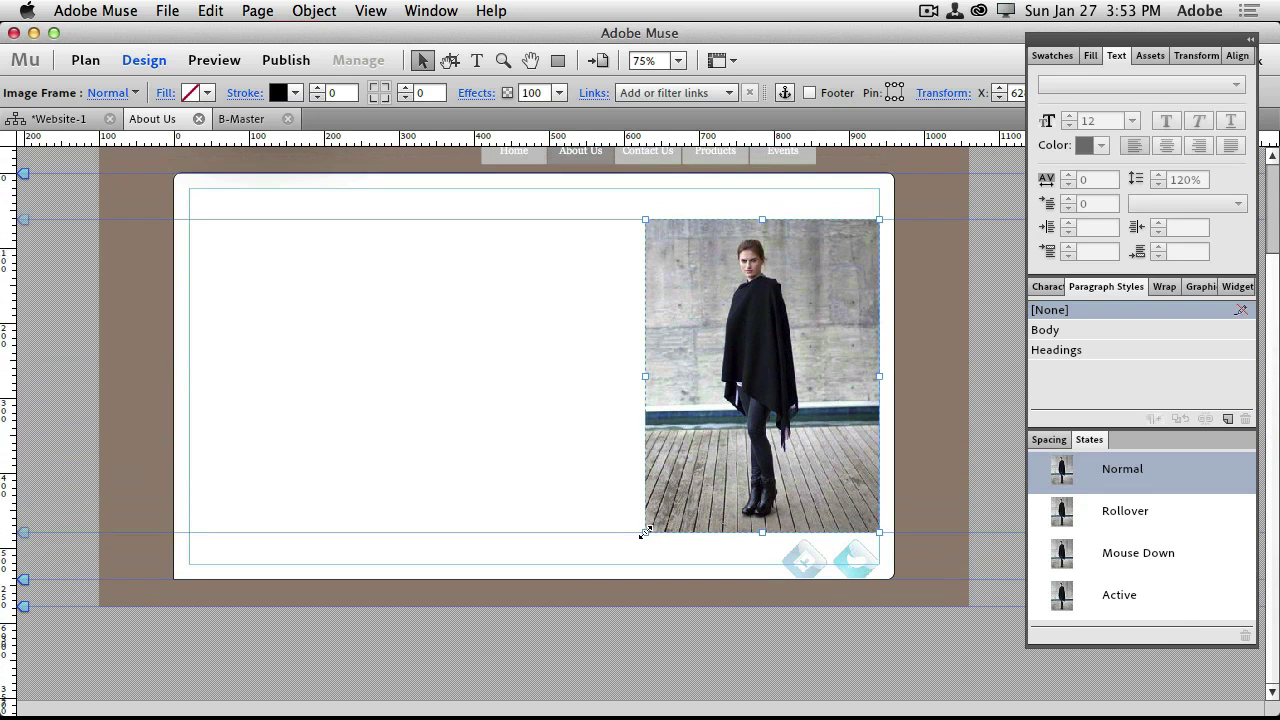
pyautogui.moveTo(646, 532); pyautogui.dragTo(681, 448)
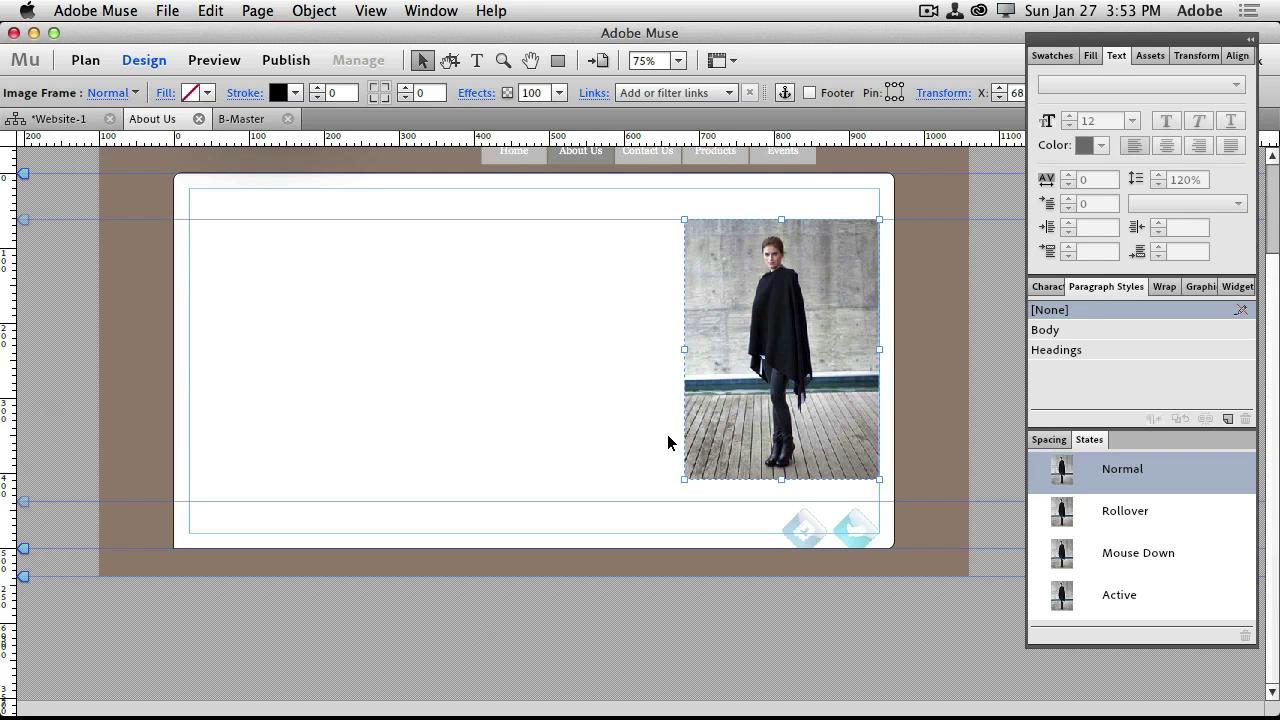
# Add a text frame beside the photo reading "Visit BestAppSite.com for iOS App Reviews and Download our Latest Brochure and Song."
pyautogui.click(476, 60)
pyautogui.press('Tab')
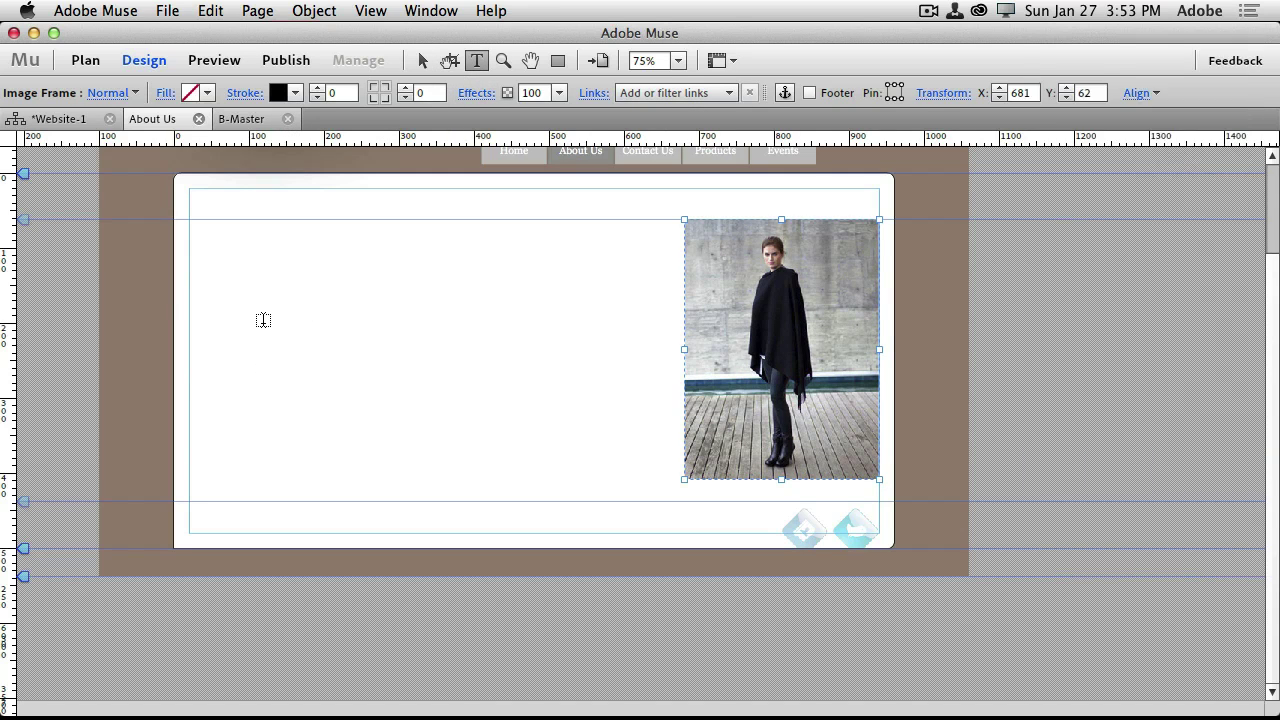
pyautogui.press('Tab')
pyautogui.moveTo(261, 324); pyautogui.dragTo(468, 393)
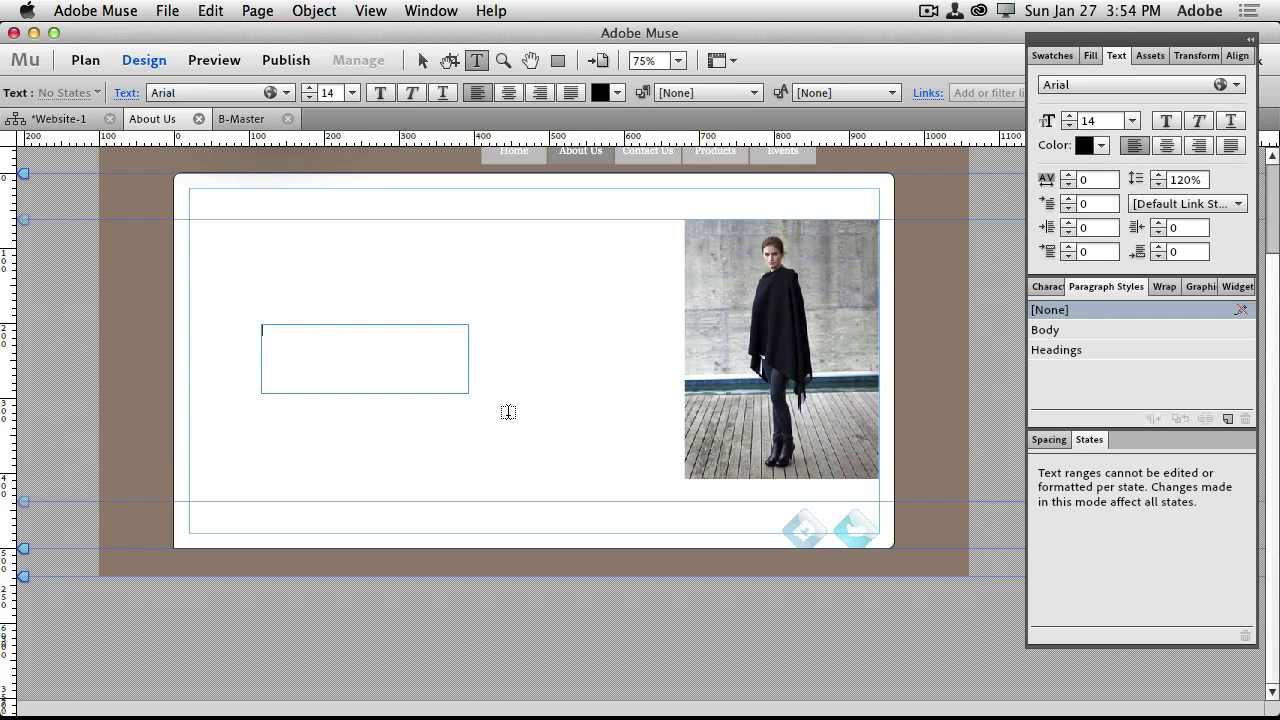
pyautogui.write('Visit BestAppSite.com for ')
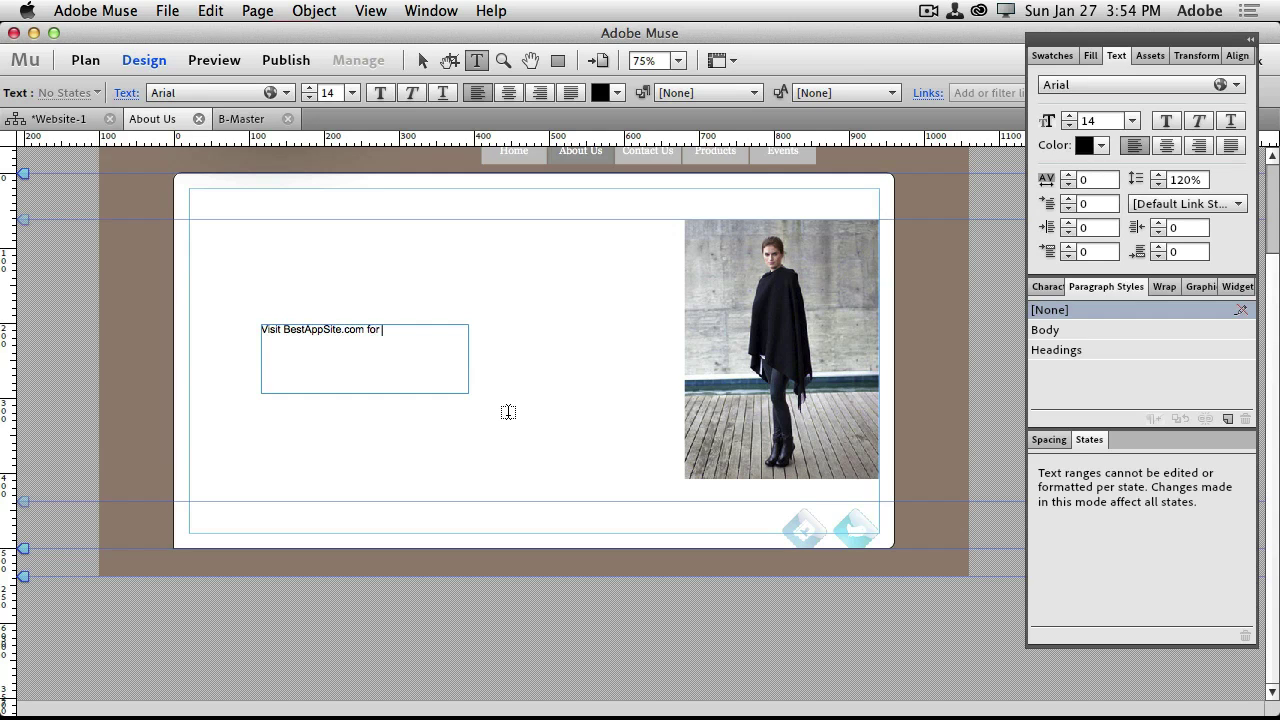
pyautogui.write('iOS App Reviews and Downloa')
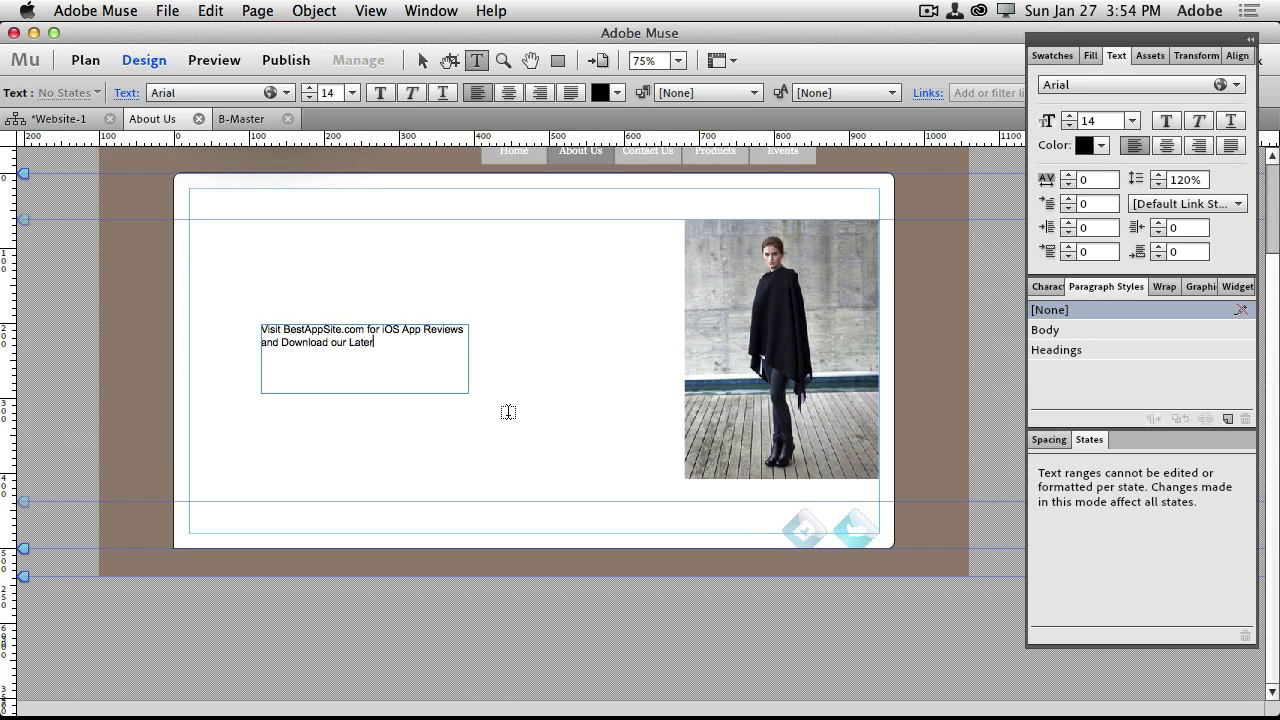
pyautogui.write('d our Lates')
pyautogui.press('BackSpace')
pyautogui.write('est Brochure and Song.')
pyautogui.moveTo(283, 330); pyautogui.dragTo(364, 329)
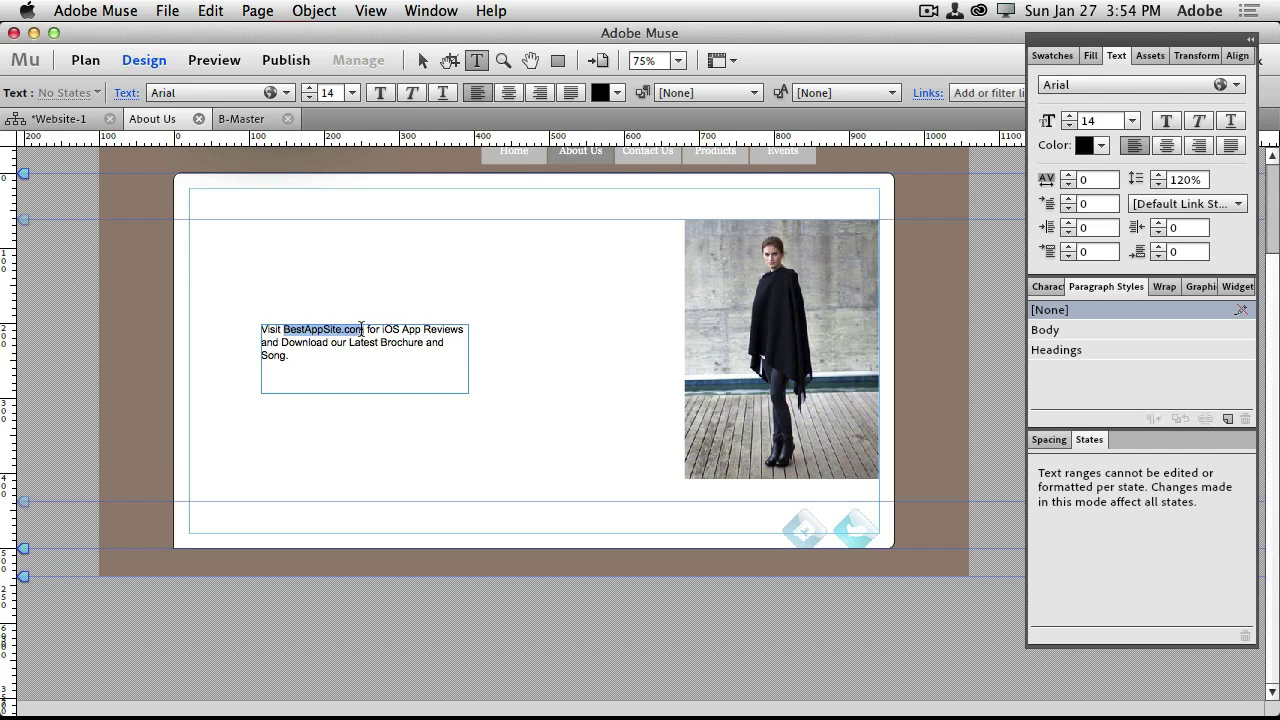
pyautogui.click(972, 93)
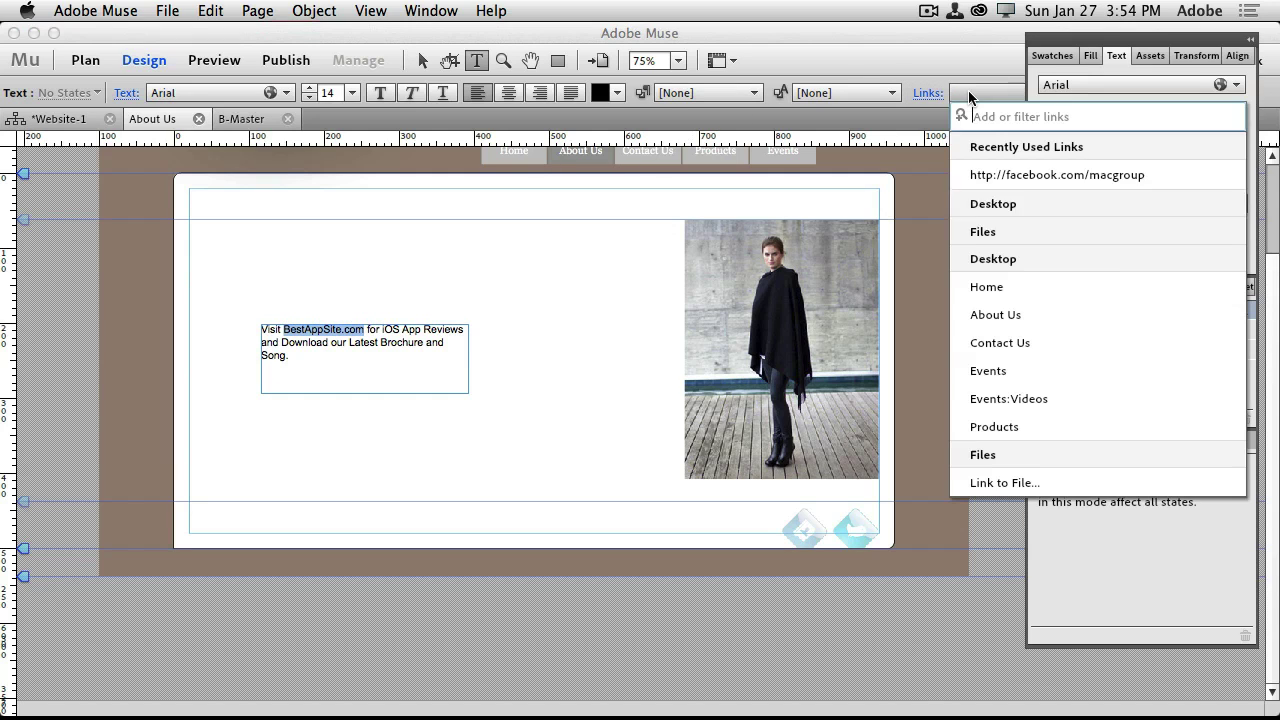
pyautogui.write('http:')
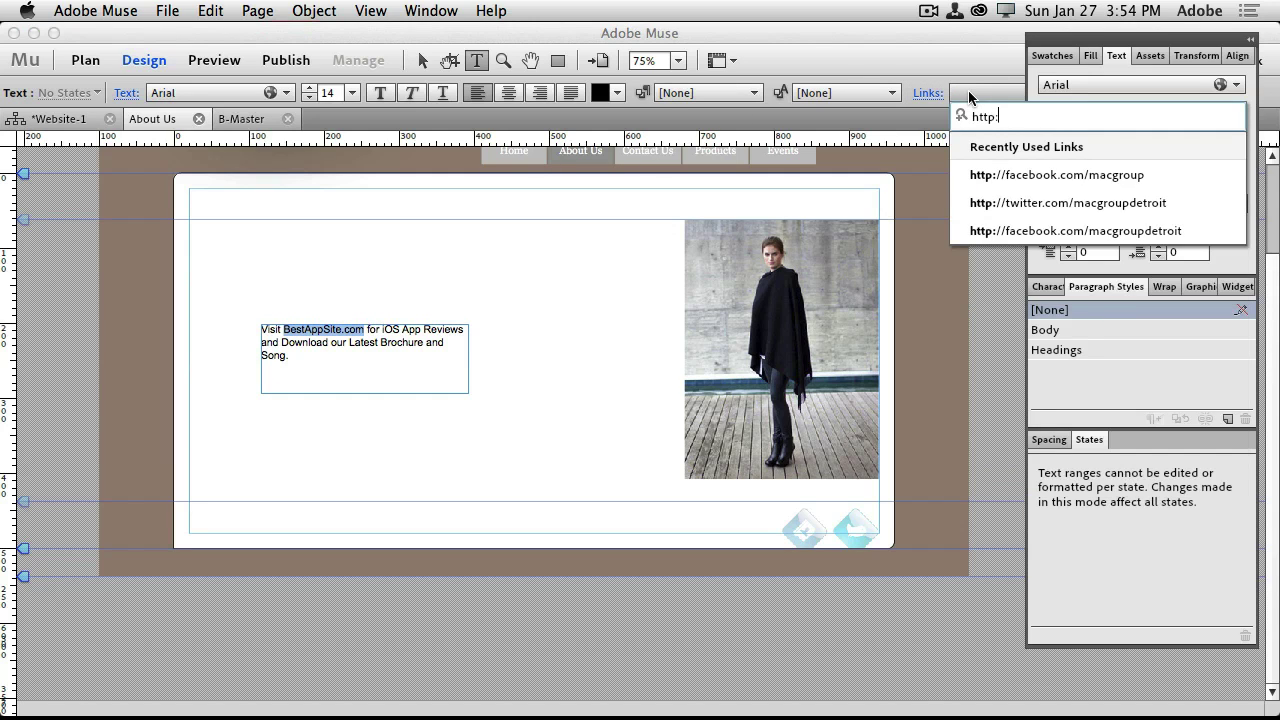
pyautogui.write('//besta')
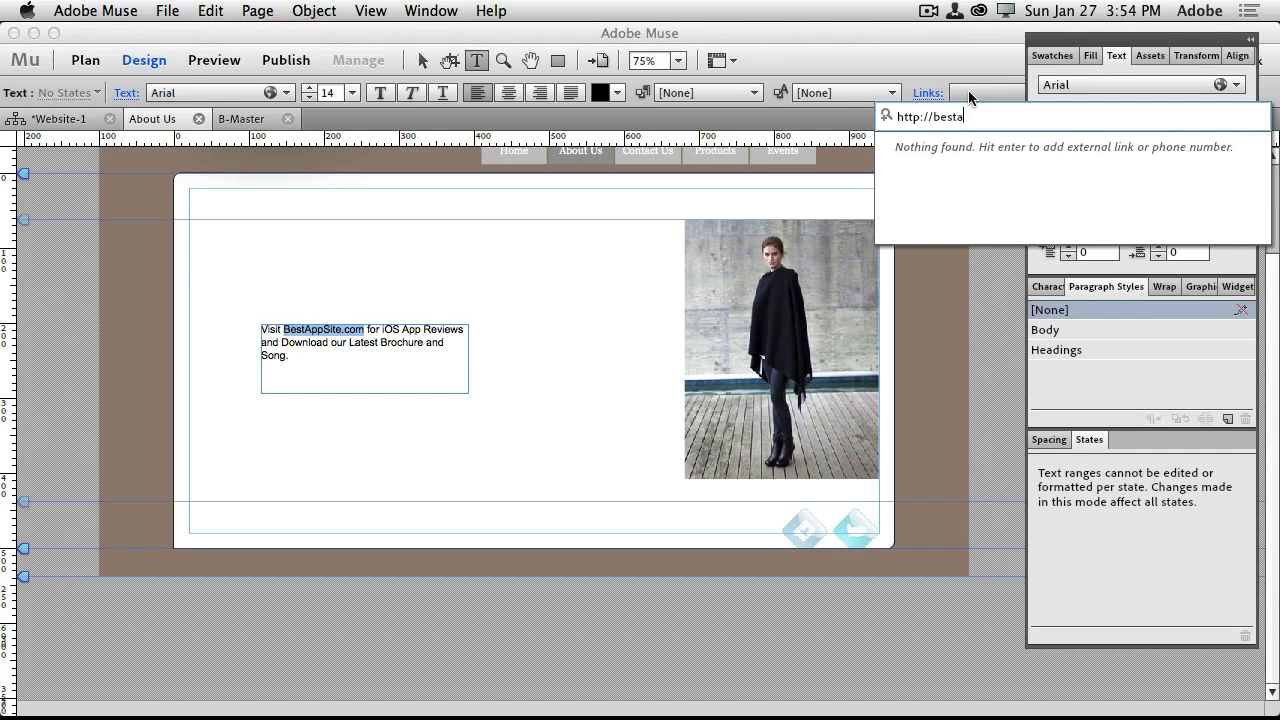
pyautogui.write('ppsite.com')
pyautogui.press('Return')
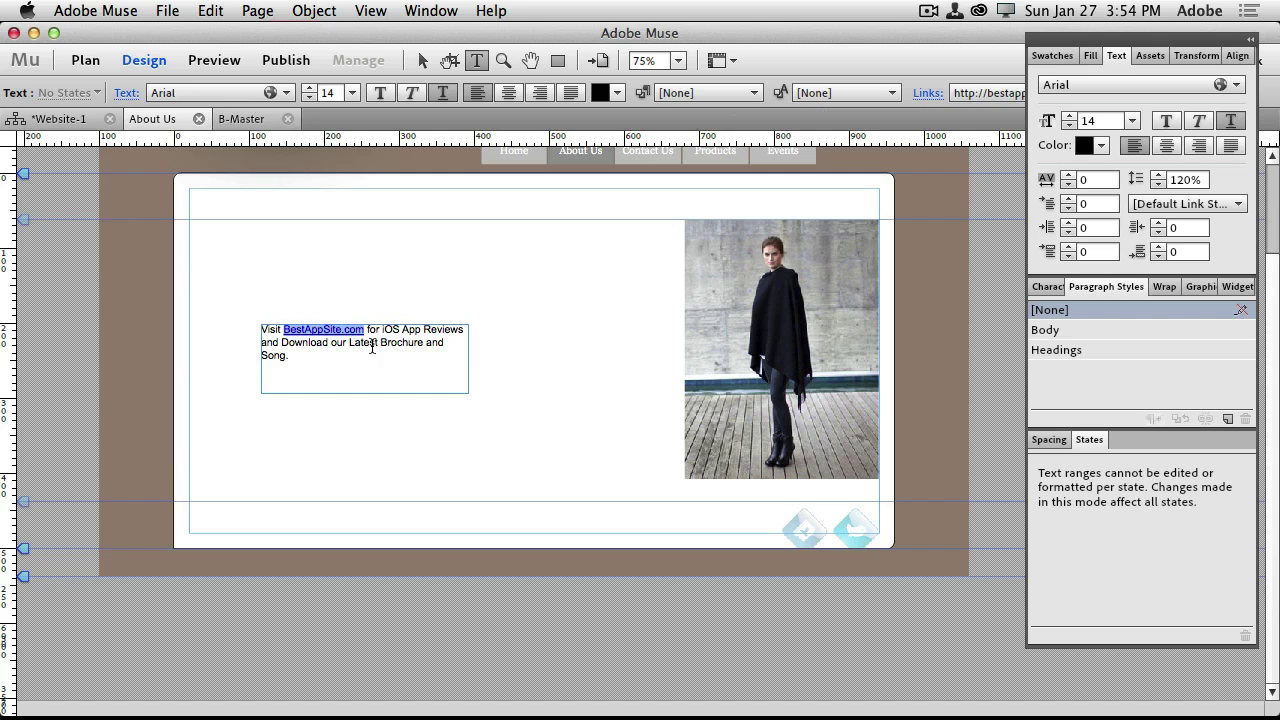
# Link the text "Download our Latest Brochure" to the file AR_Interview.pdf from the Assets to Place folder
pyautogui.moveTo(281, 343); pyautogui.dragTo(423, 343)
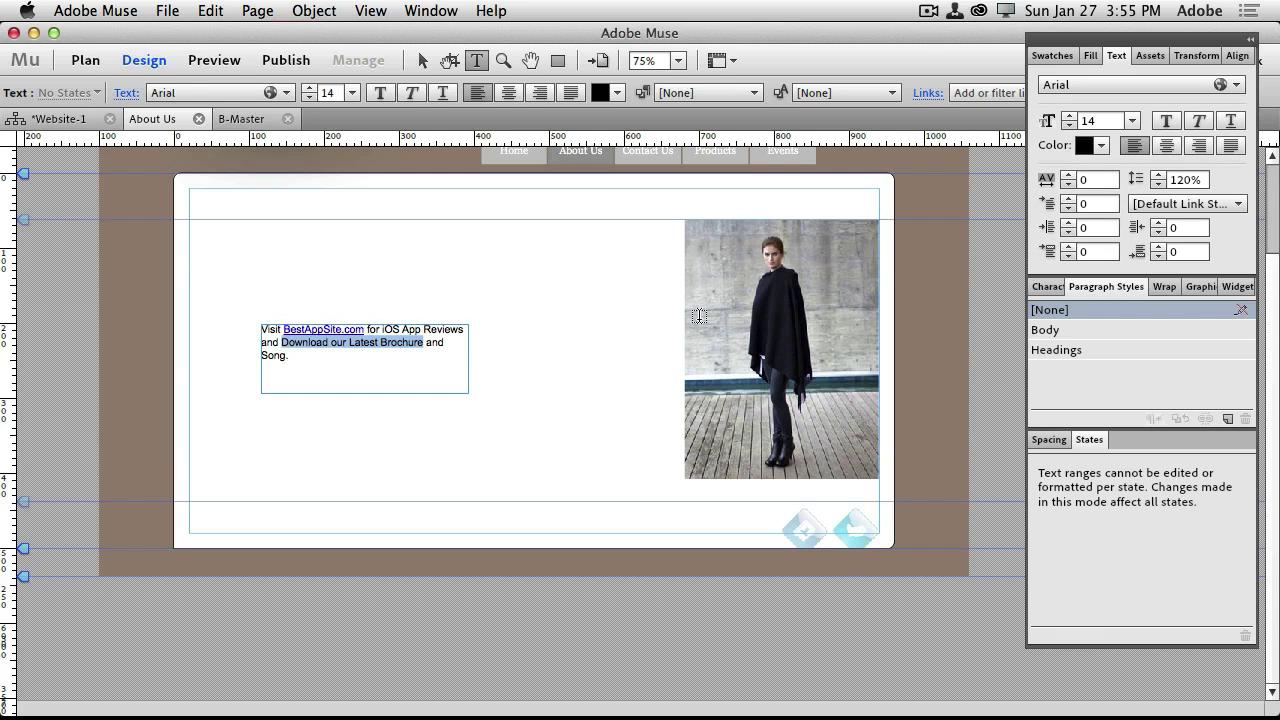
pyautogui.click(959, 95)
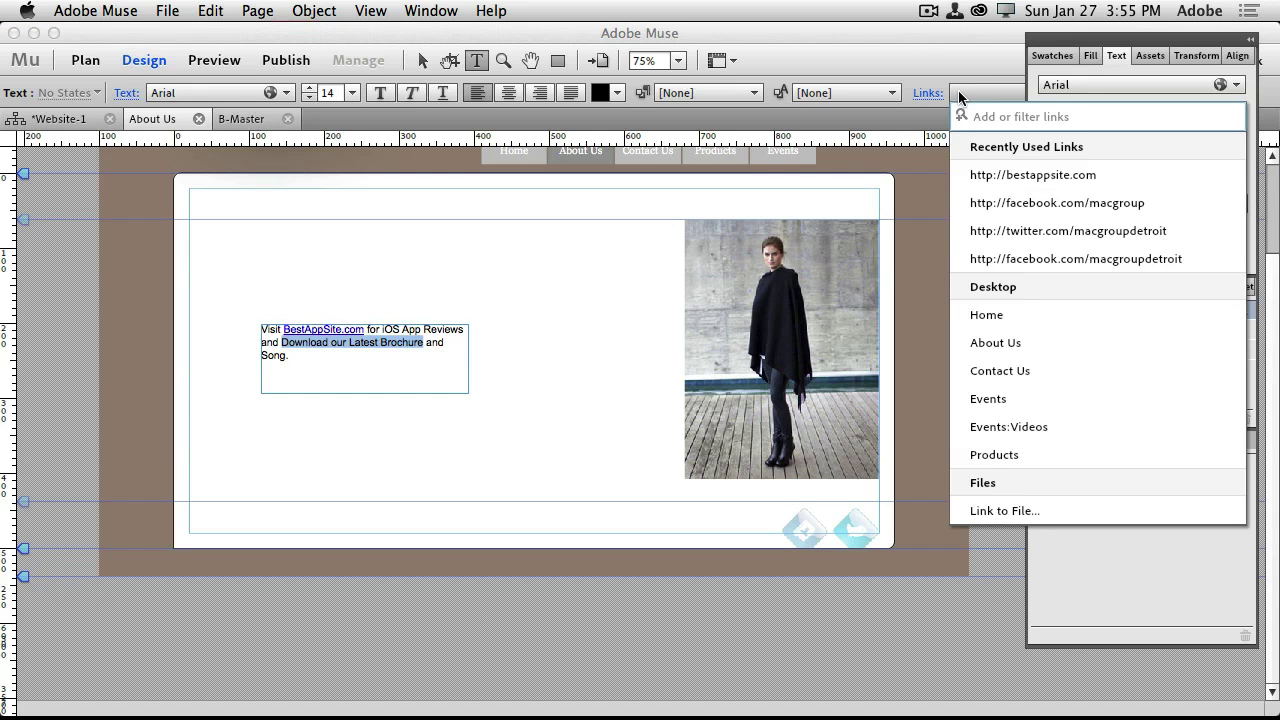
pyautogui.click(1006, 512)
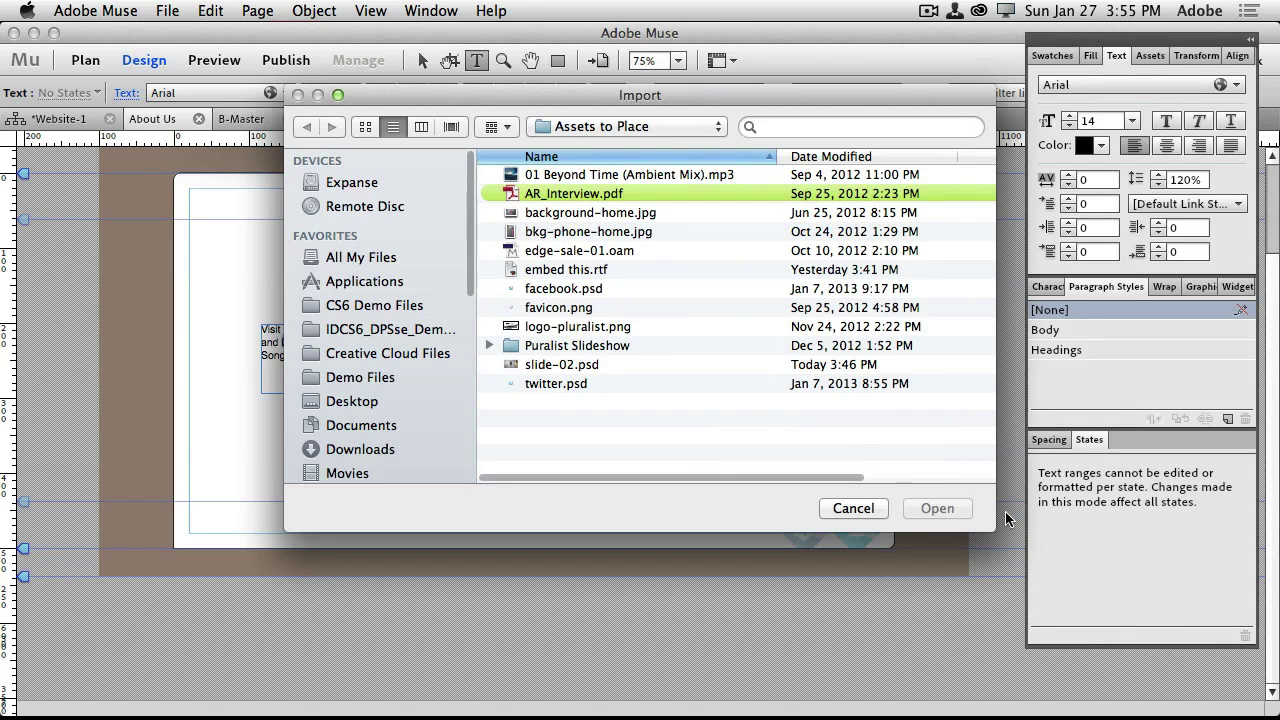
pyautogui.click(580, 194)
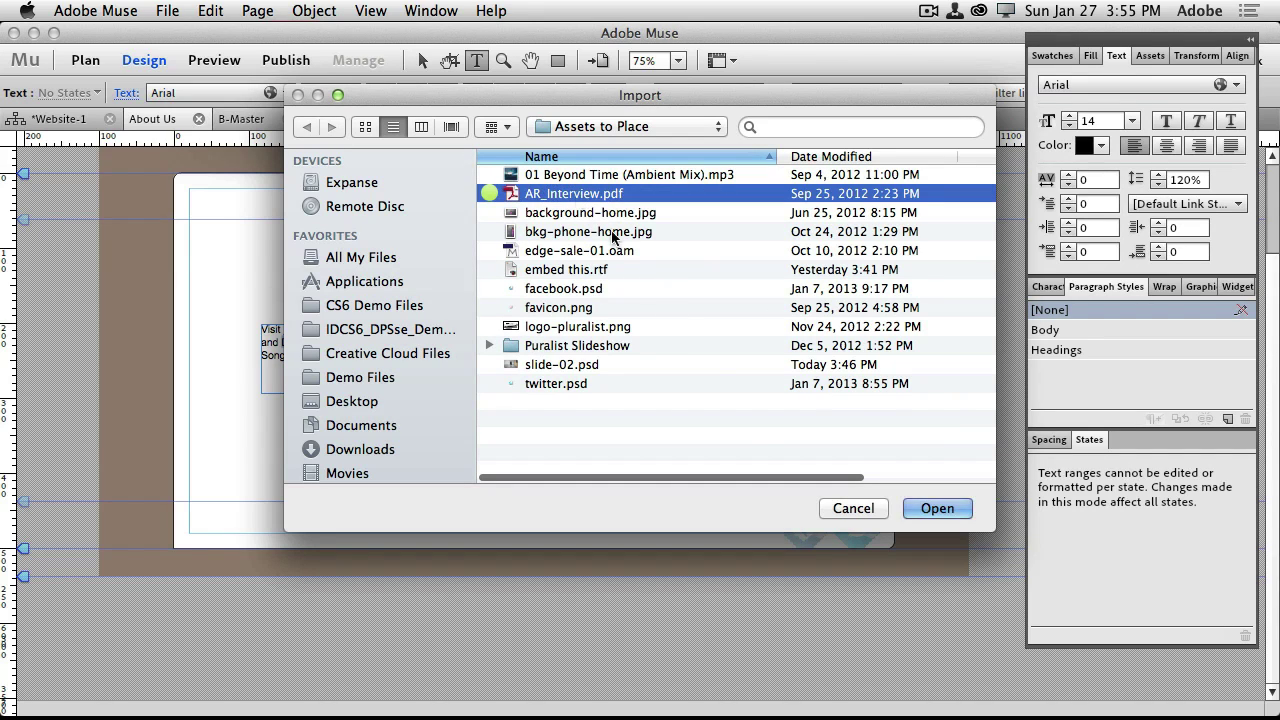
pyautogui.click(937, 509)
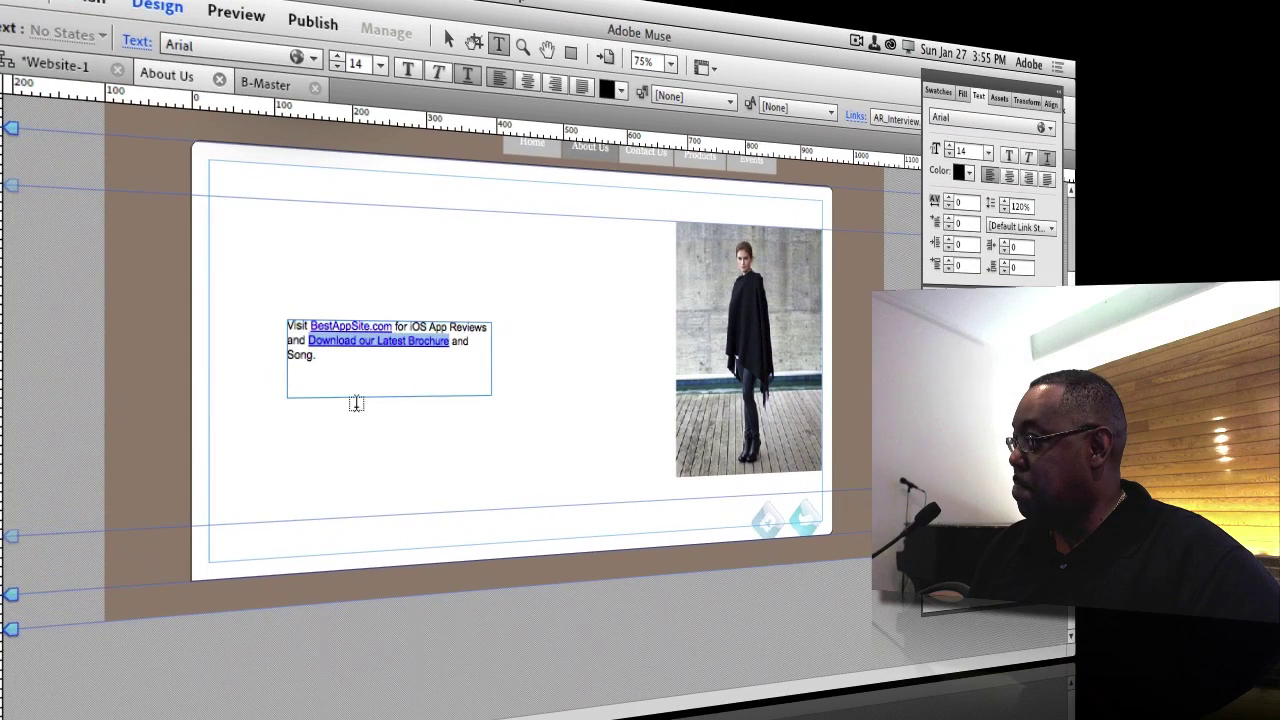
# Place the text cursor in the word "Song" at the end of the About Us text
pyautogui.click(300, 355)
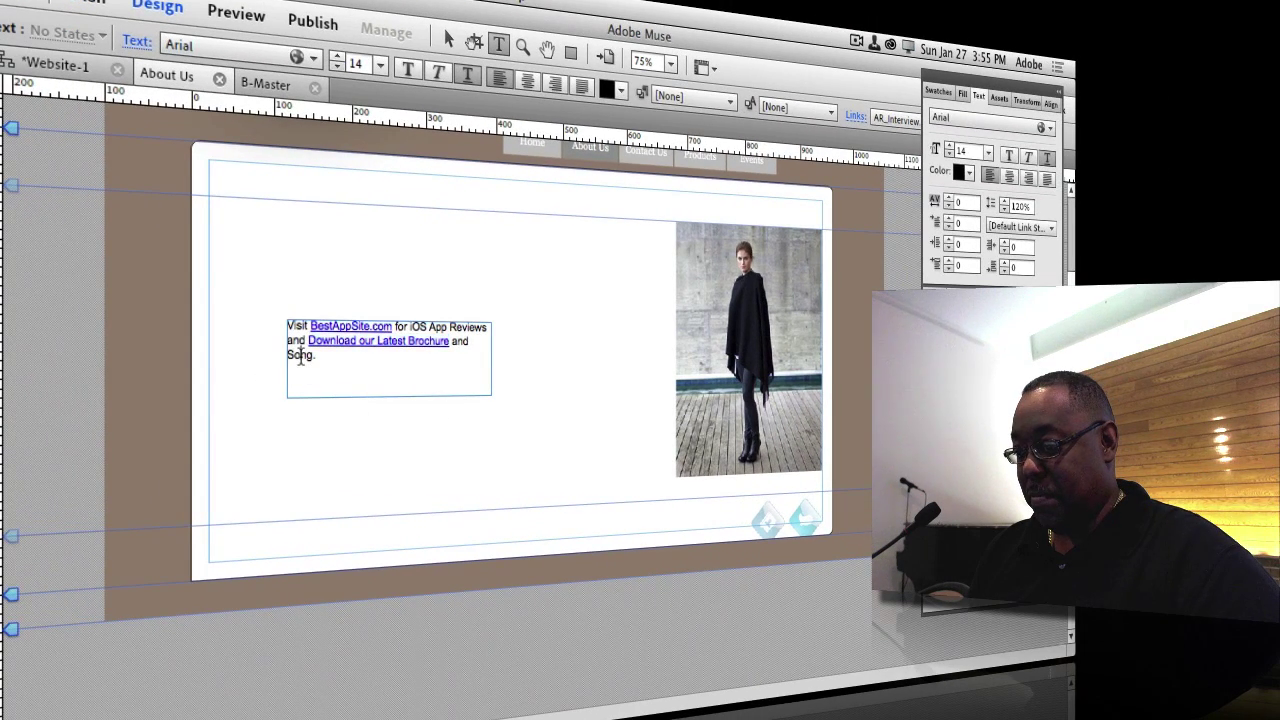
# Link the word "Song" in the text frame to the file 01 Beyond Time (Ambient Mix).mp3
pyautogui.doubleClick(300, 355)
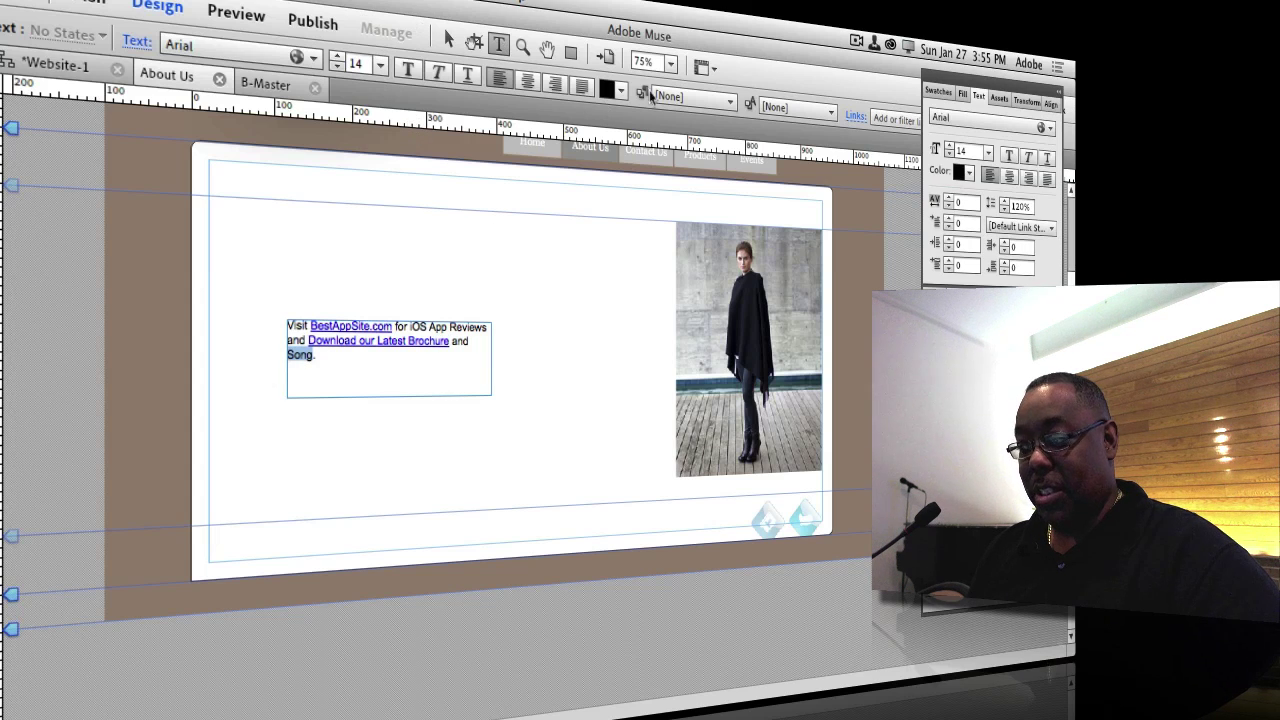
pyautogui.click(895, 119)
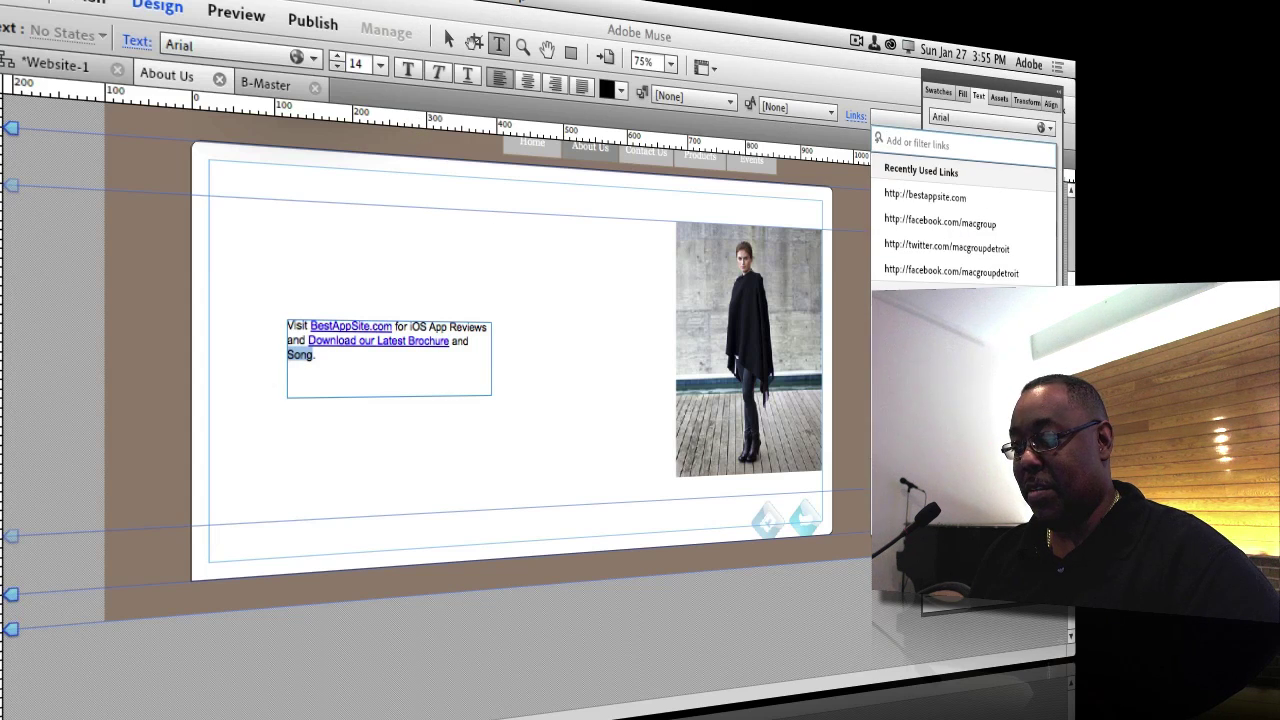
pyautogui.click(940, 305)
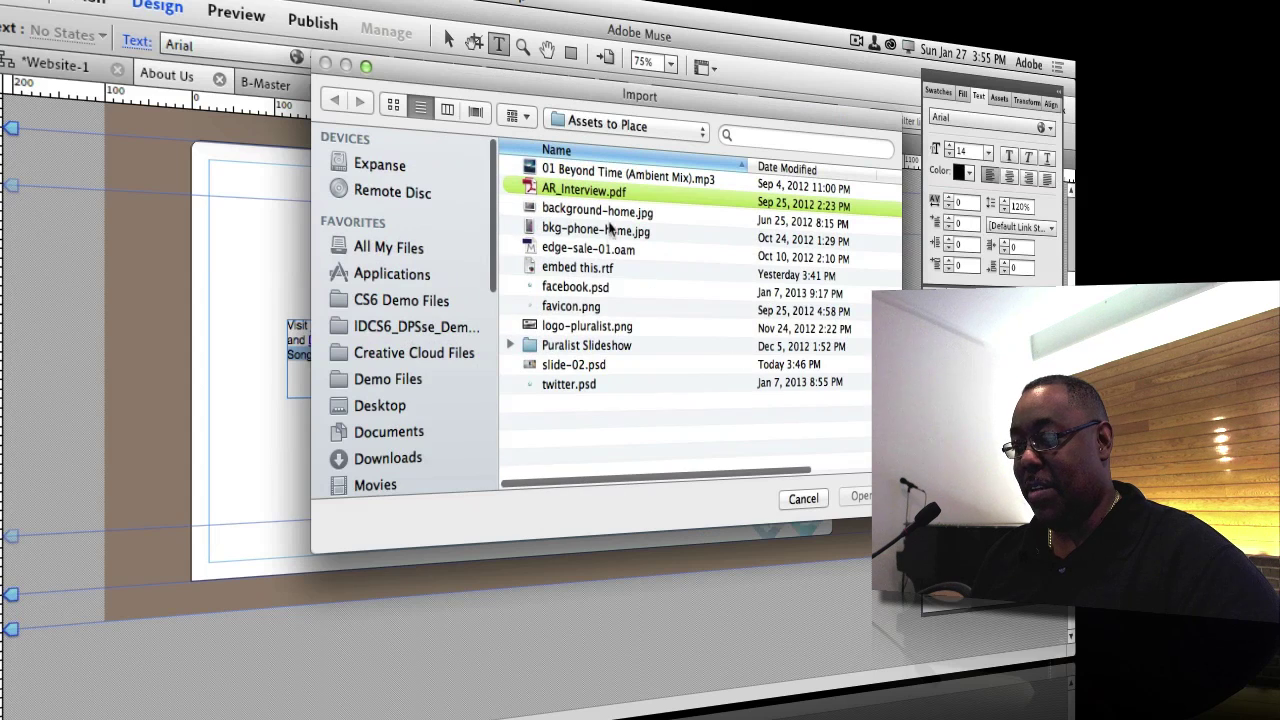
pyautogui.click(630, 177)
pyautogui.click(860, 497)
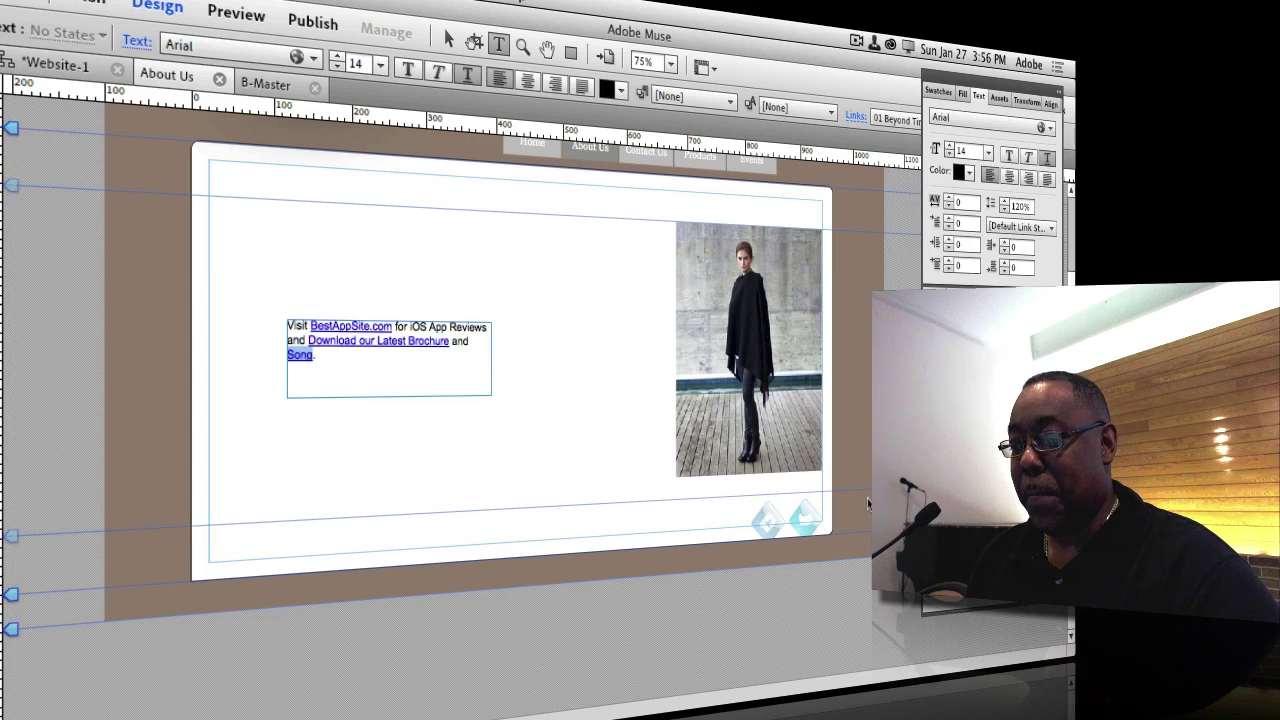
# Leave text editing on the About Us page and open the Events page from the site plan
pyautogui.scroll(2, 641, 404)
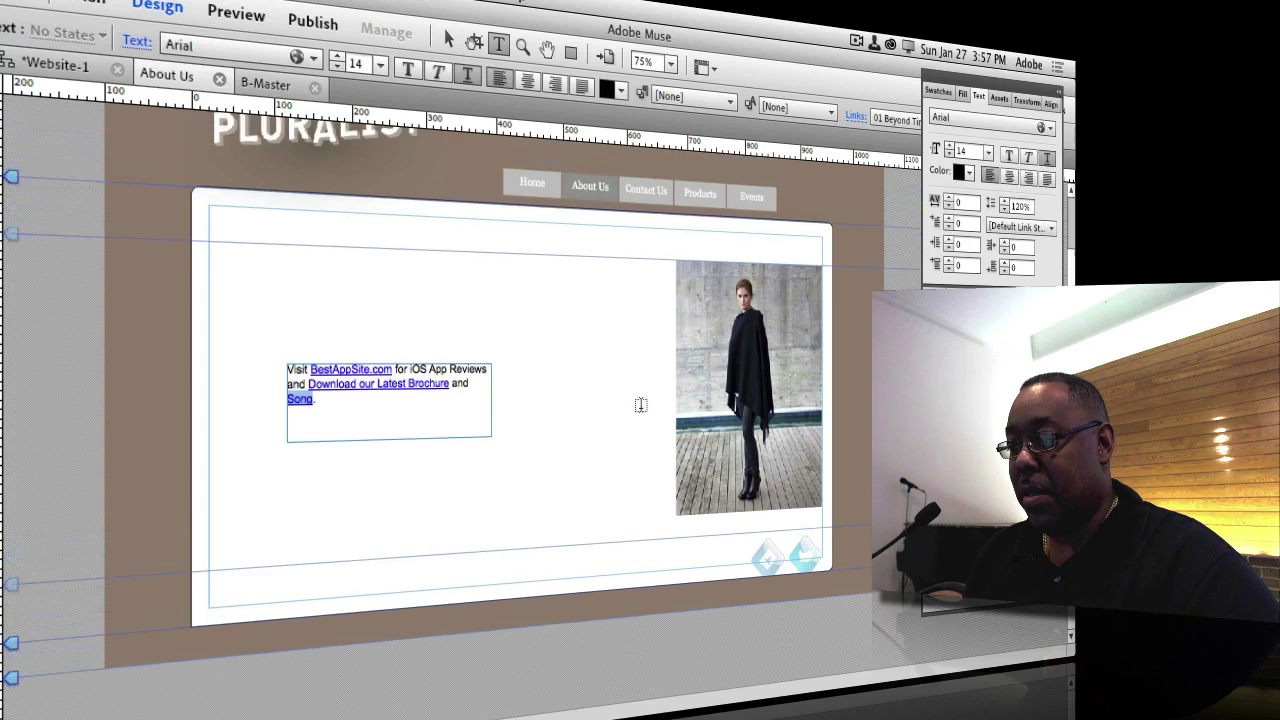
pyautogui.scroll(3, 641, 404)
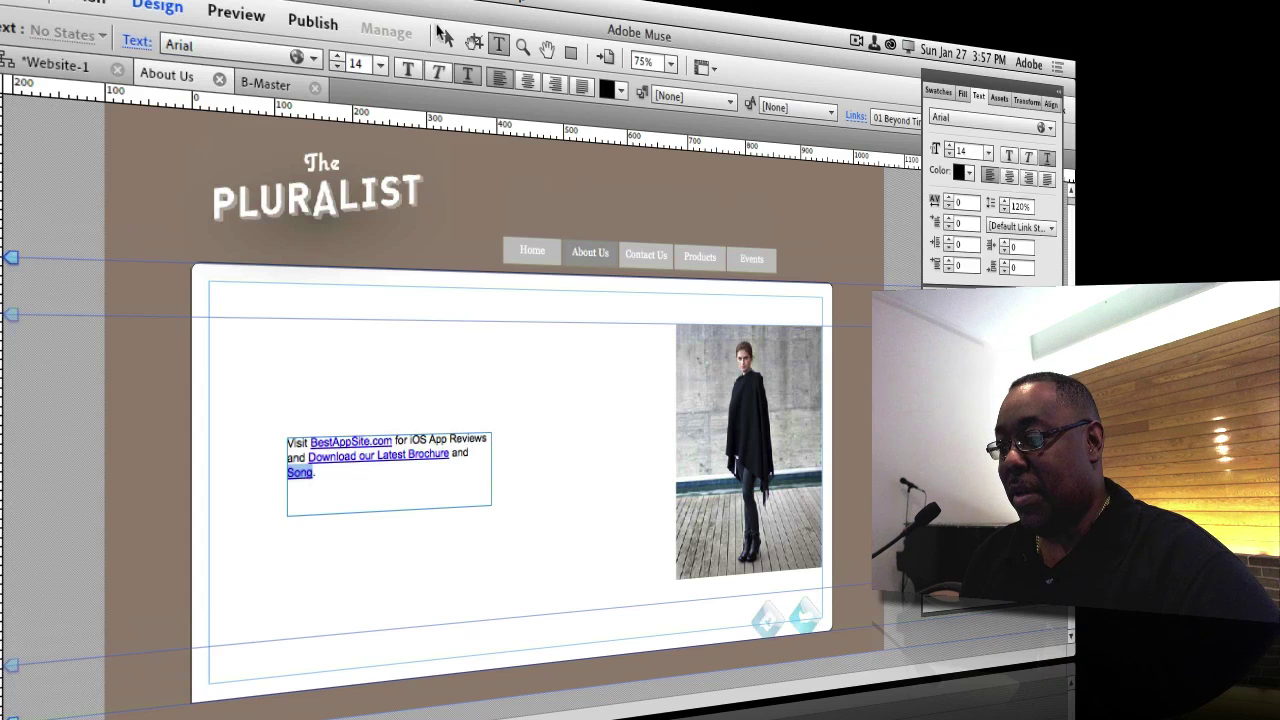
pyautogui.click(446, 38)
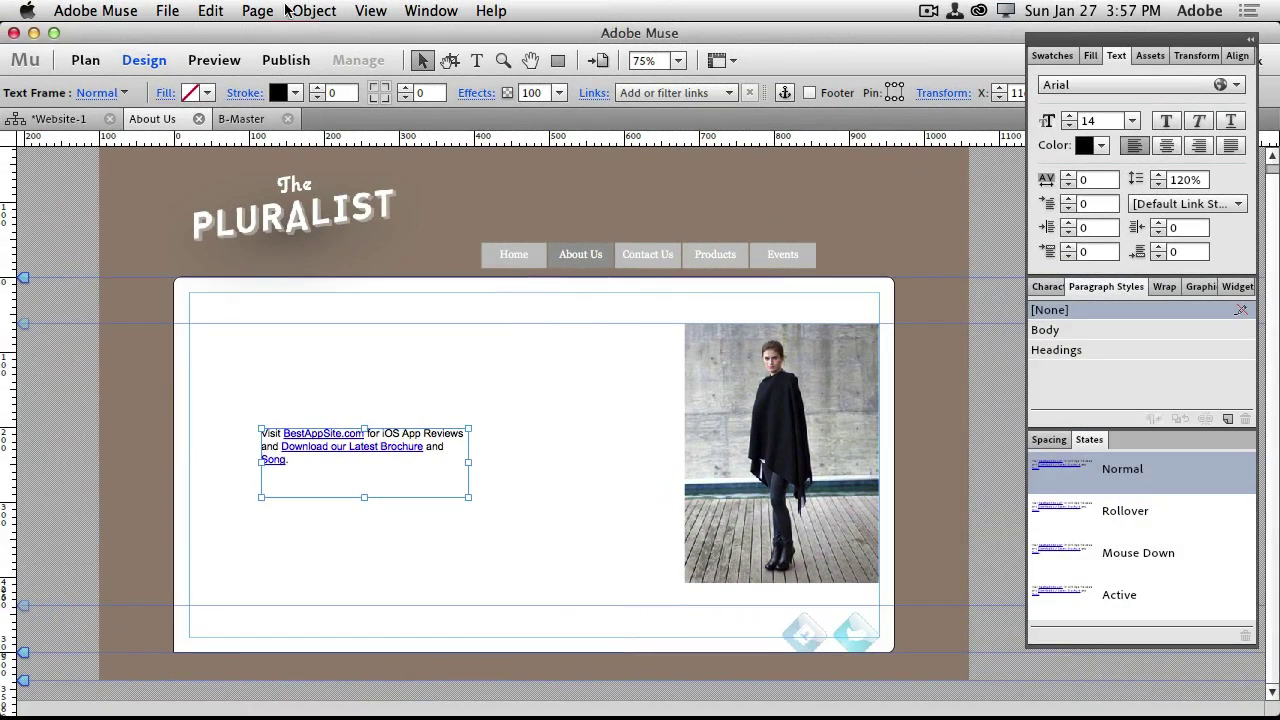
pyautogui.click(68, 121)
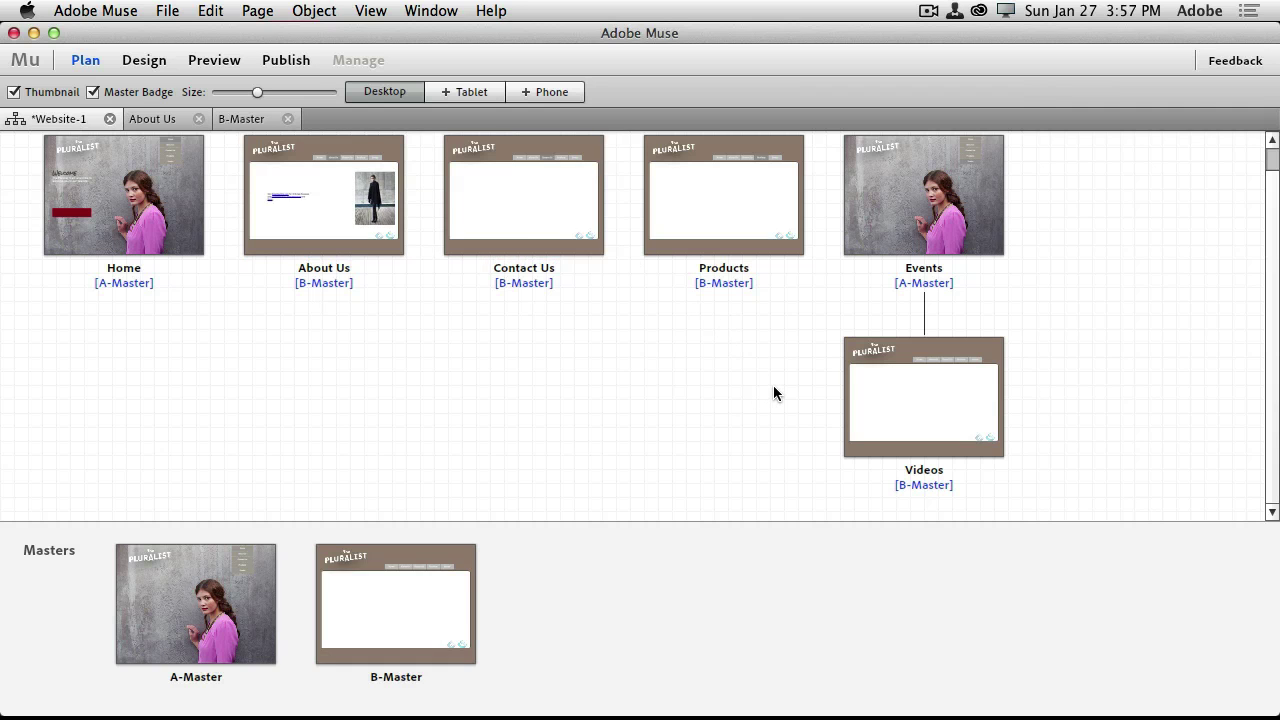
pyautogui.doubleClick(870, 226)
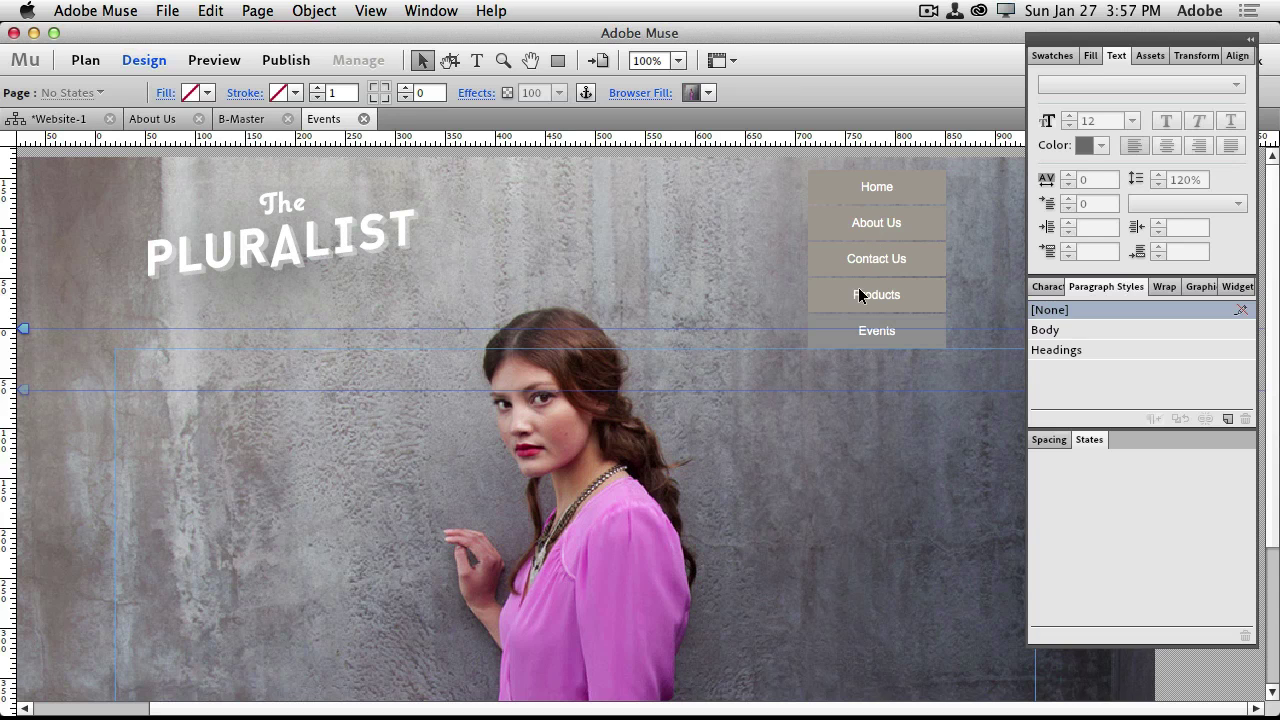
pyautogui.scroll(-2, 844, 355)
pyautogui.scroll(-3, 845, 355)
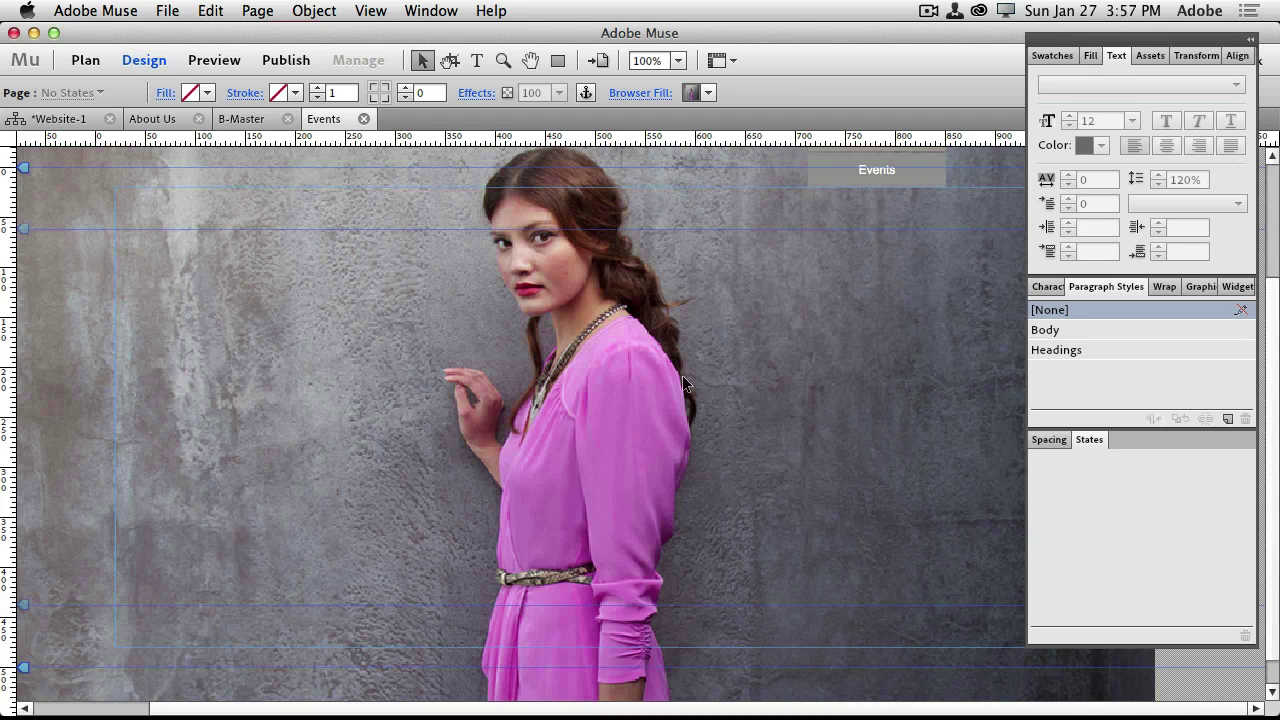
# Add a Blank slideshow widget from the Widgets Library beside the model on the Events page, at about X -128, Y 84
pyautogui.click(1240, 287)
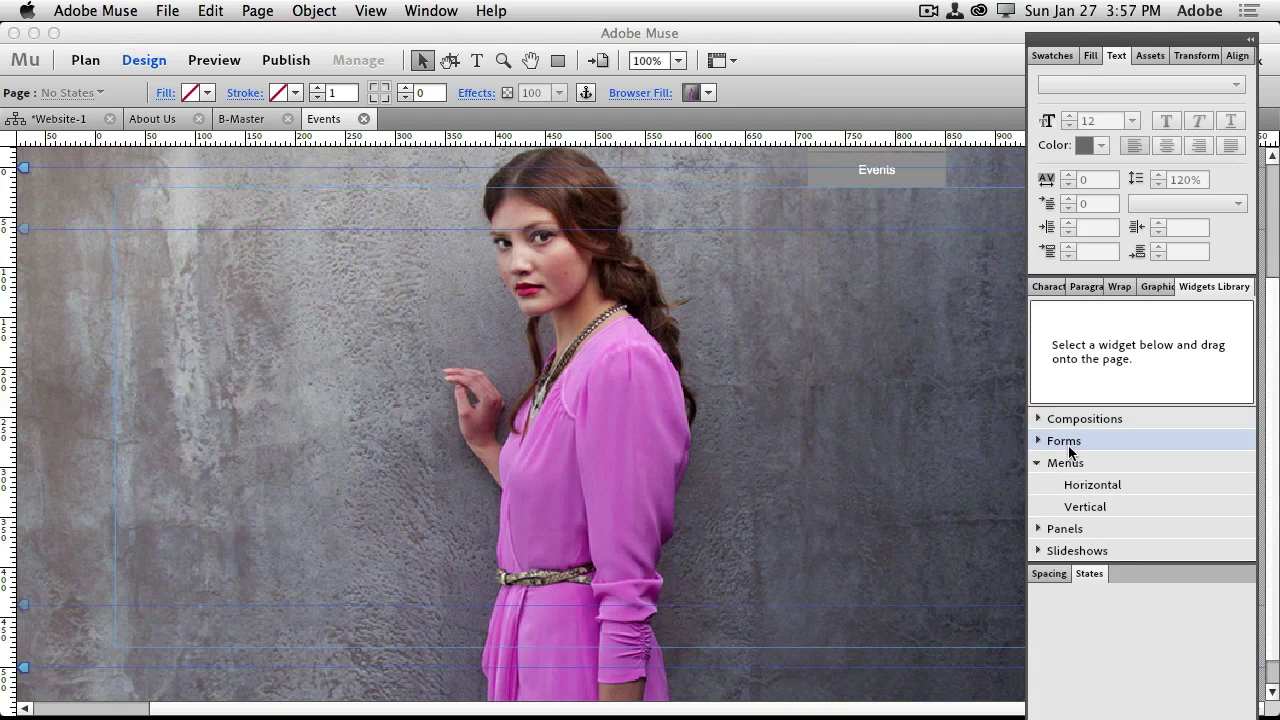
pyautogui.click(1037, 462)
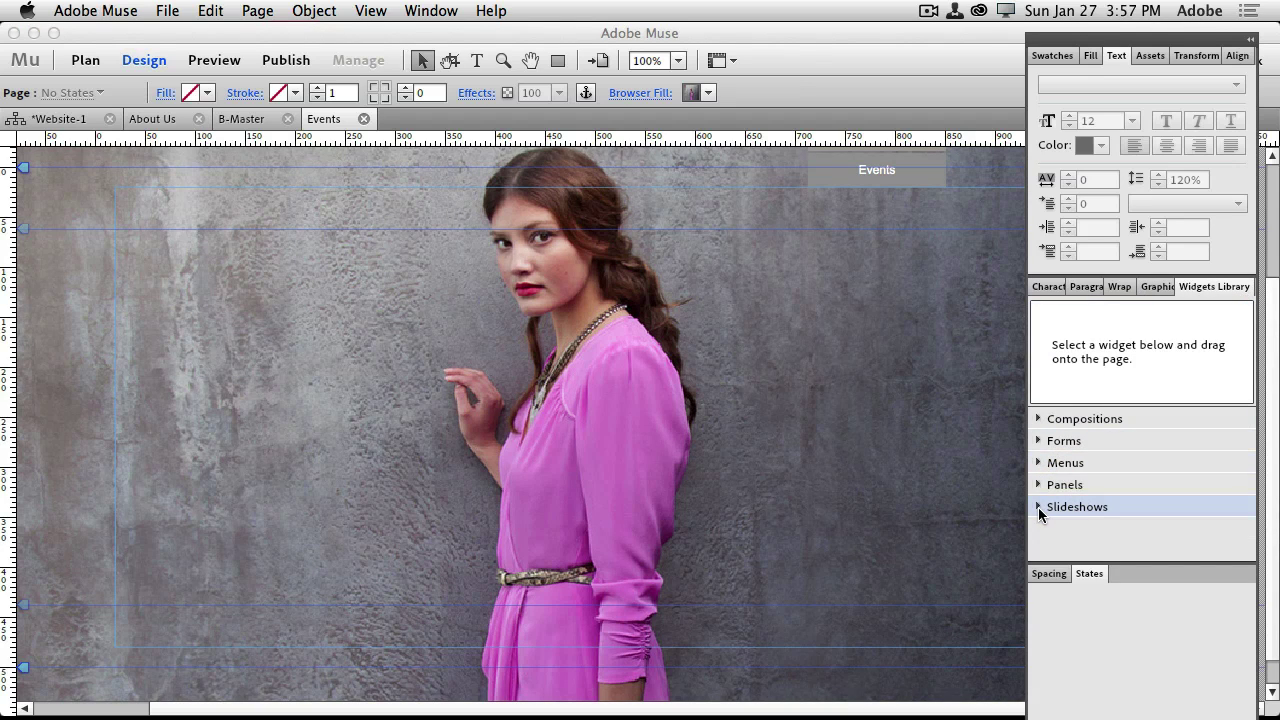
pyautogui.click(1038, 507)
pyautogui.scroll(-1, 1188, 503)
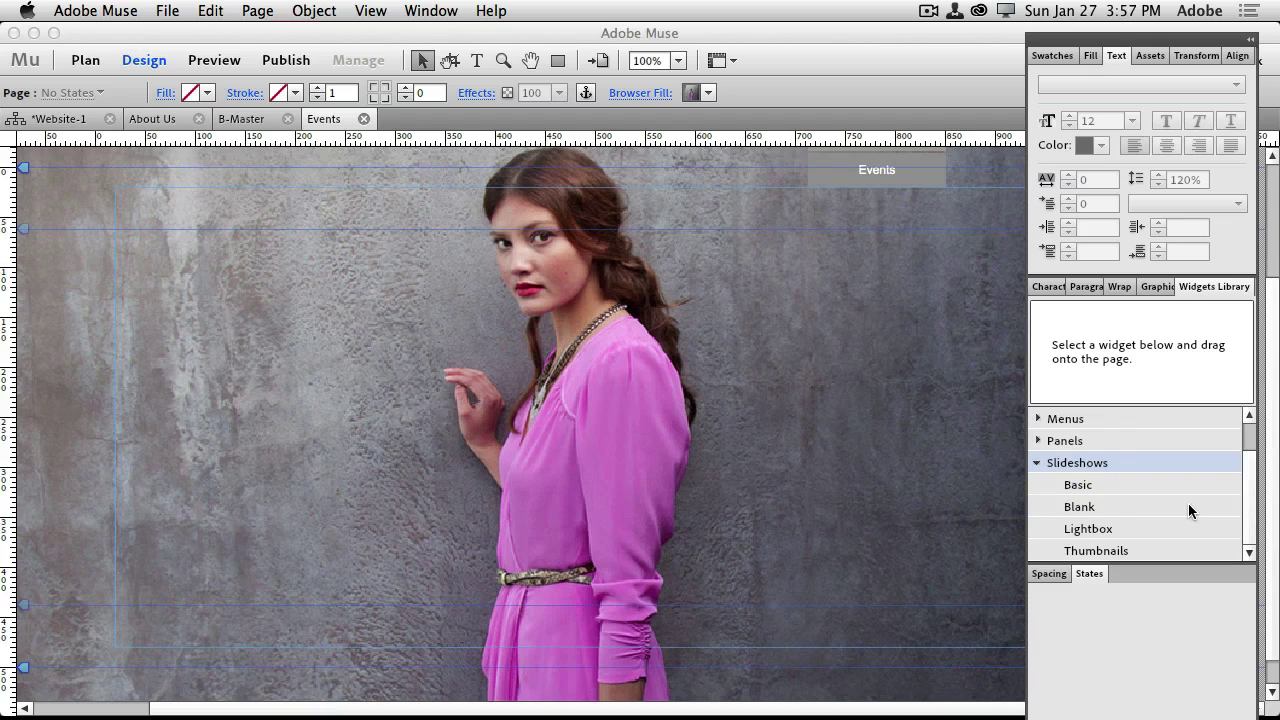
pyautogui.click(1147, 543)
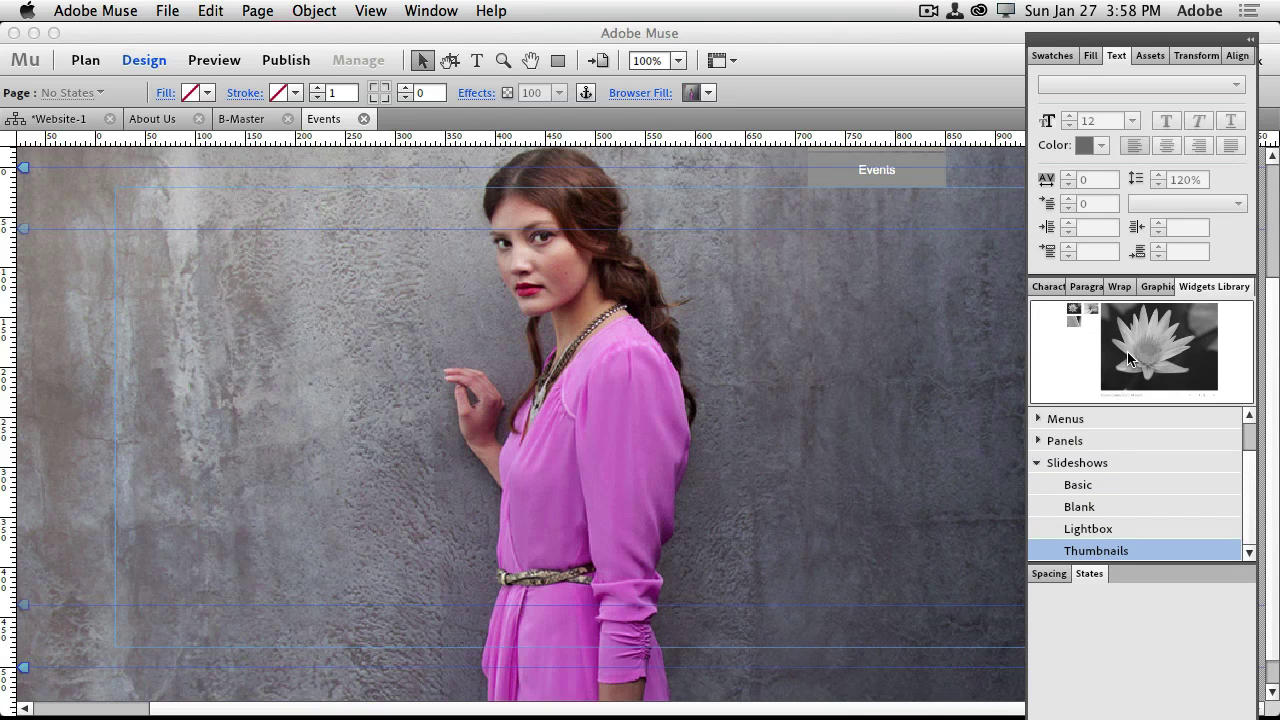
pyautogui.click(1078, 508)
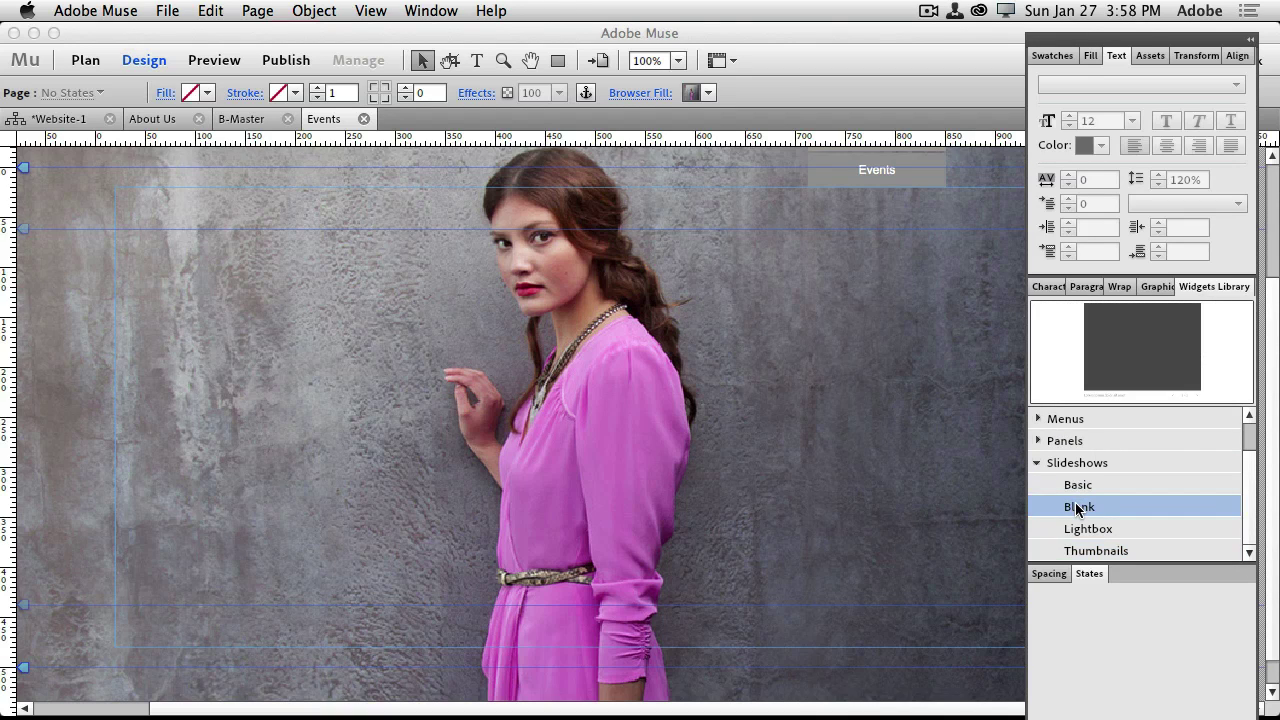
pyautogui.moveTo(1078, 508); pyautogui.dragTo(446, 376)
pyautogui.moveTo(719, 454); pyautogui.dragTo(269, 351)
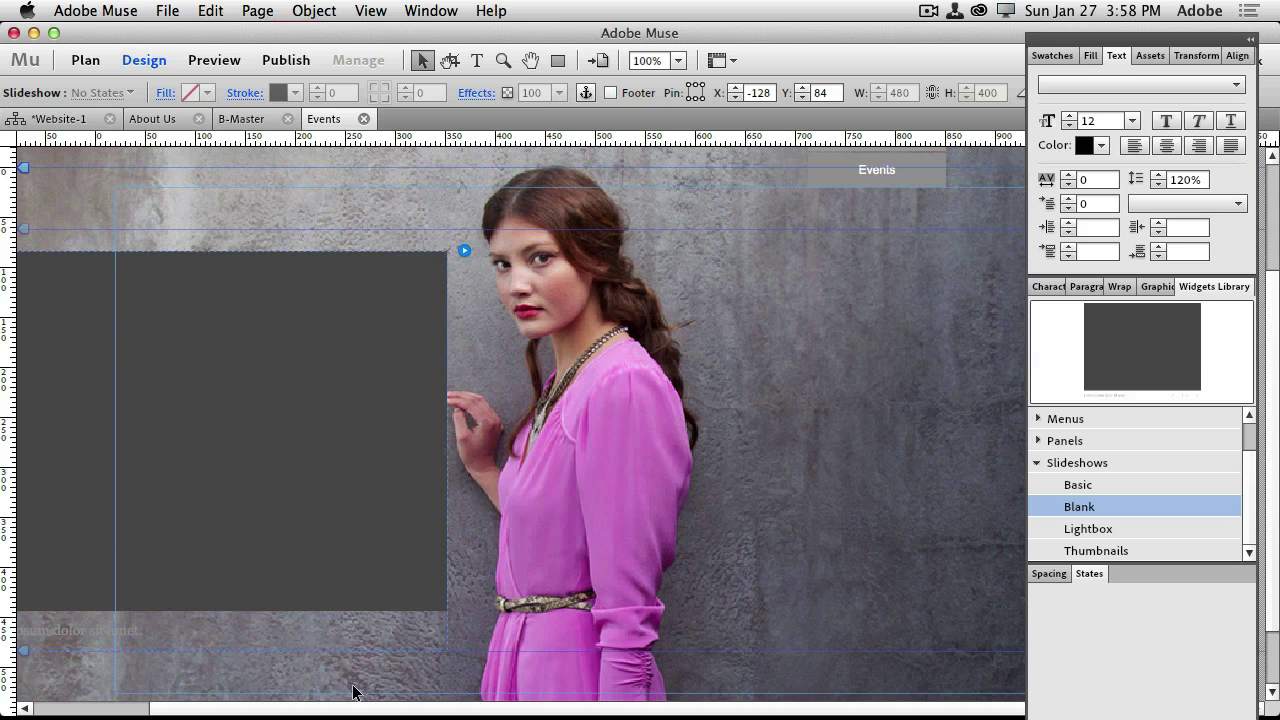
pyautogui.moveTo(333, 709); pyautogui.dragTo(198, 709)
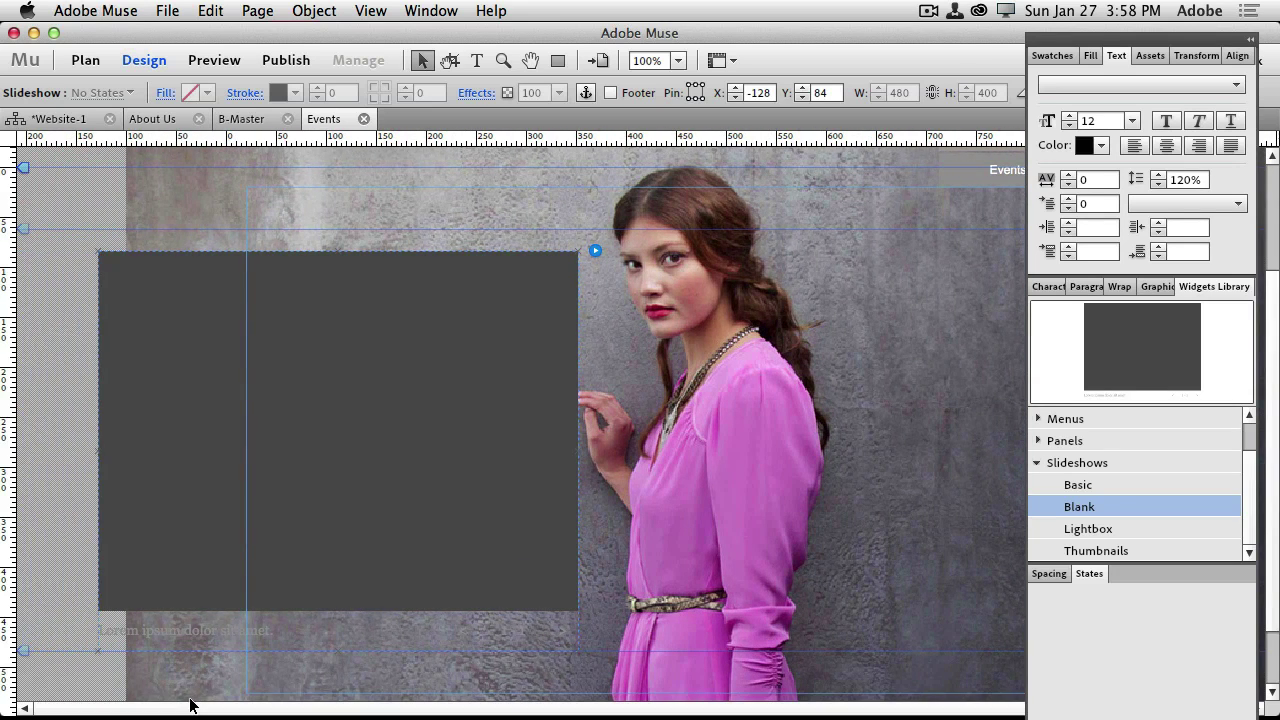
# Shrink the slideshow's hero image, shift it onto the page beside the model's hand, and place the caption just below it
pyautogui.click(207, 578)
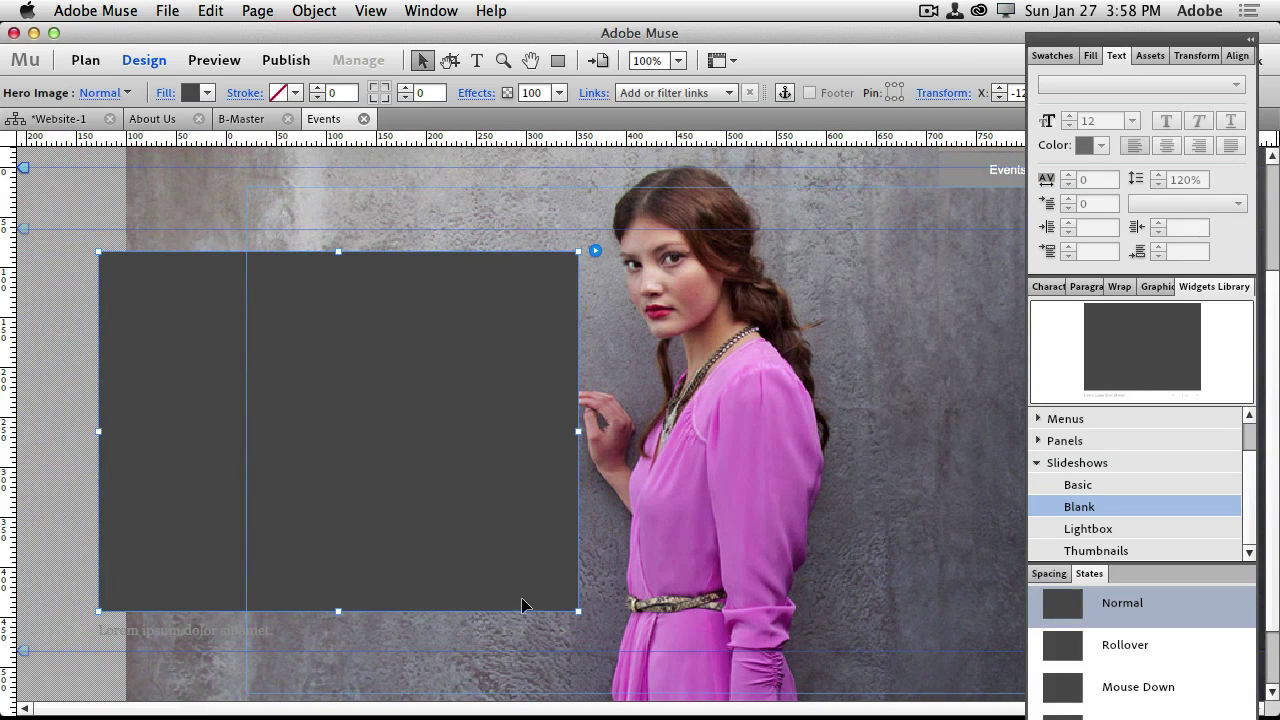
pyautogui.moveTo(578, 610); pyautogui.dragTo(472, 515)
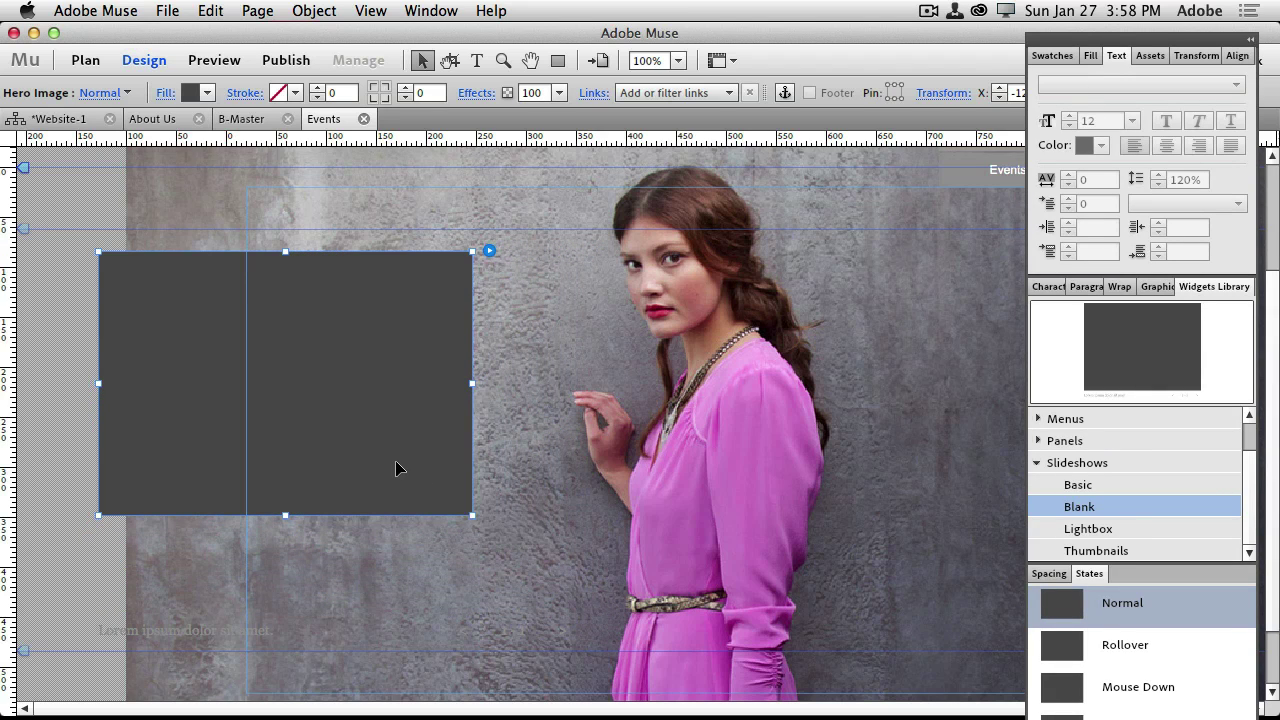
pyautogui.moveTo(398, 466); pyautogui.dragTo(491, 486)
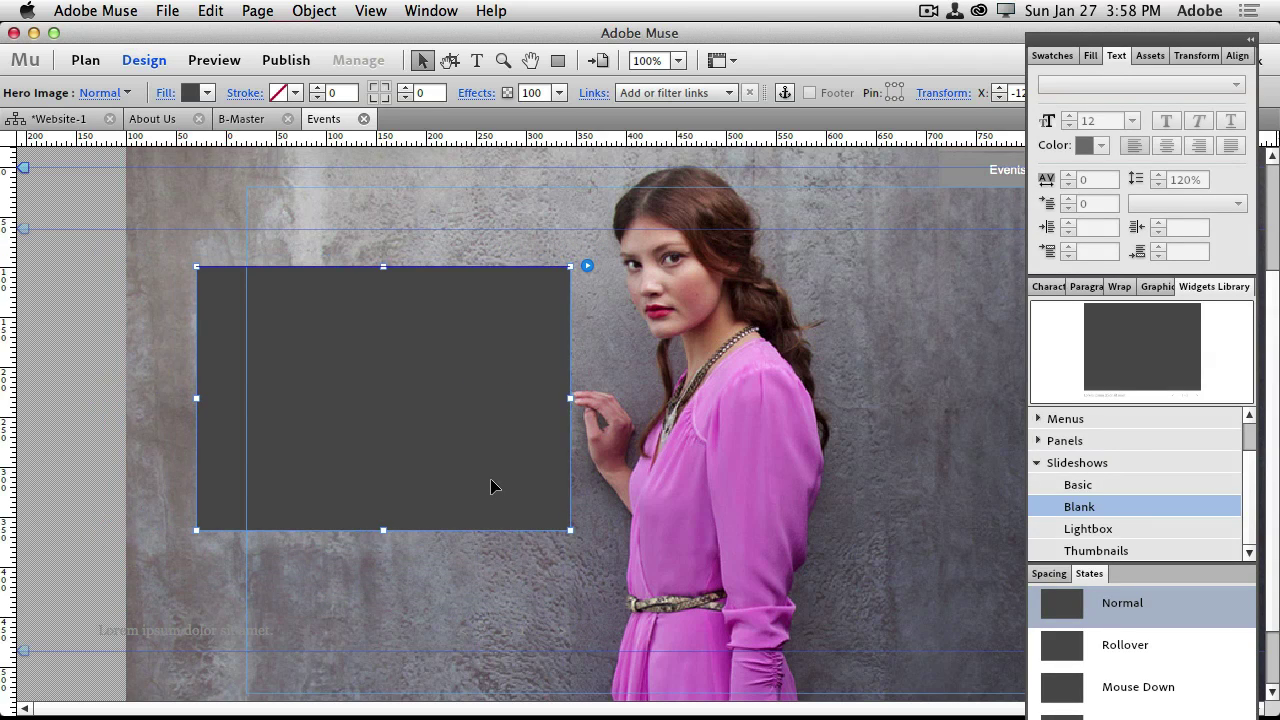
pyautogui.moveTo(258, 643); pyautogui.dragTo(354, 557)
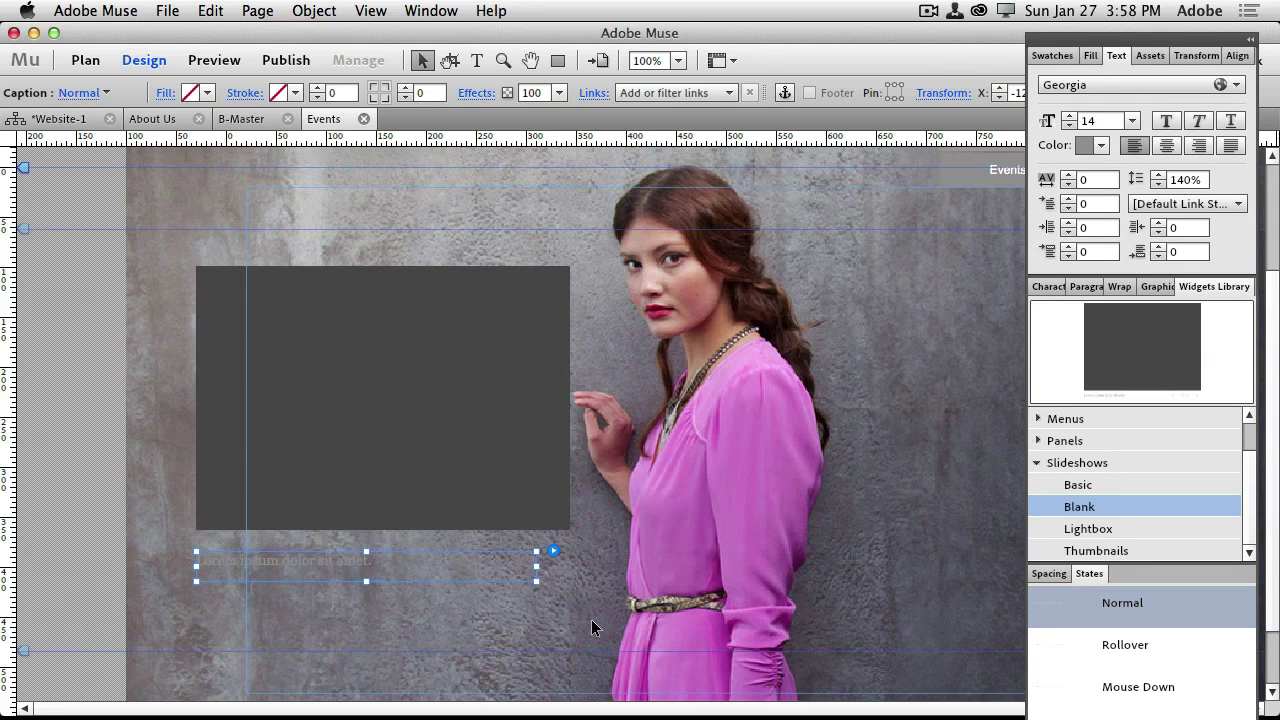
# Add slide-01.png through slide-15.jpg from the Puralist Slideshow folder to the slideshow and turn on its Thumbnails part
pyautogui.click(512, 440)
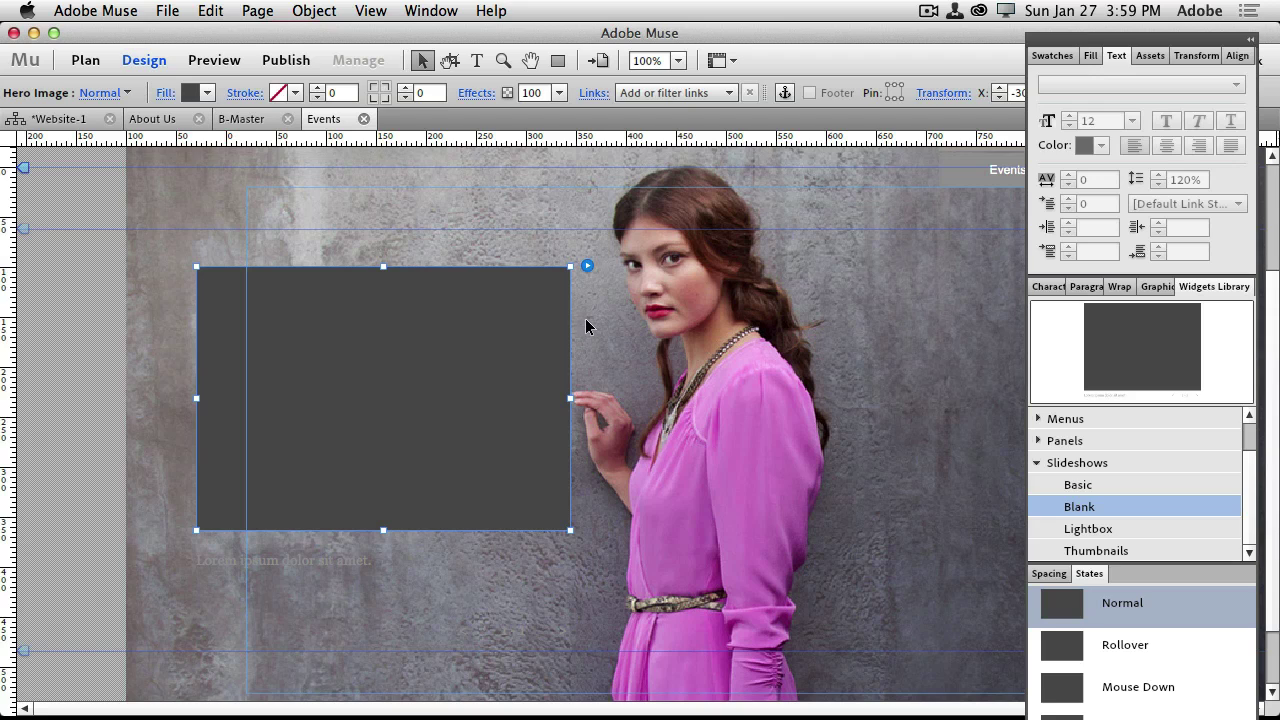
pyautogui.click(588, 268)
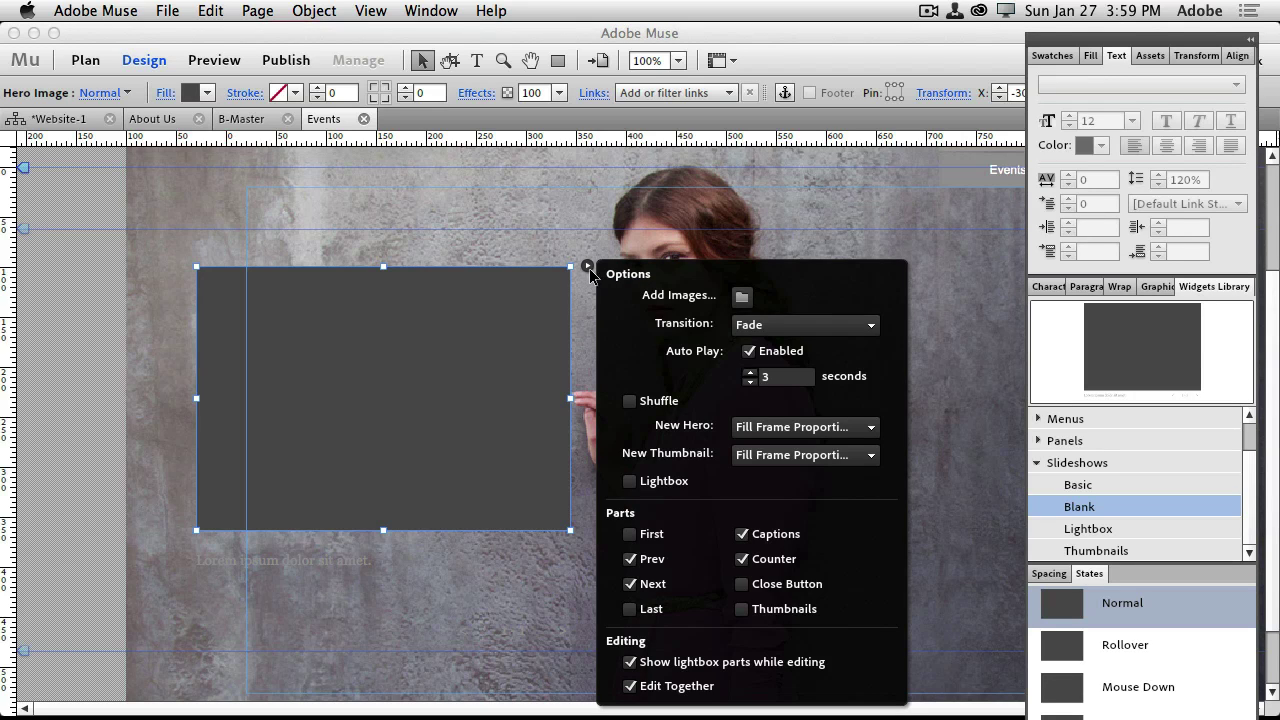
pyautogui.click(742, 298)
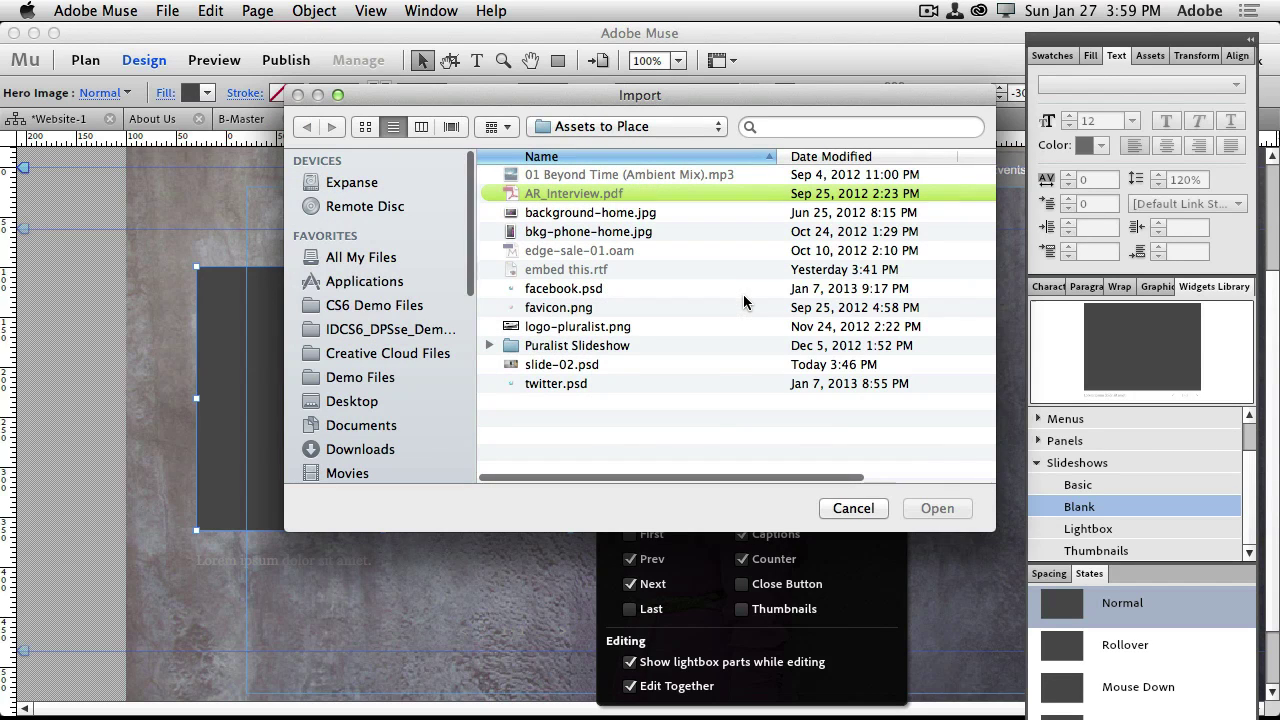
pyautogui.doubleClick(574, 348)
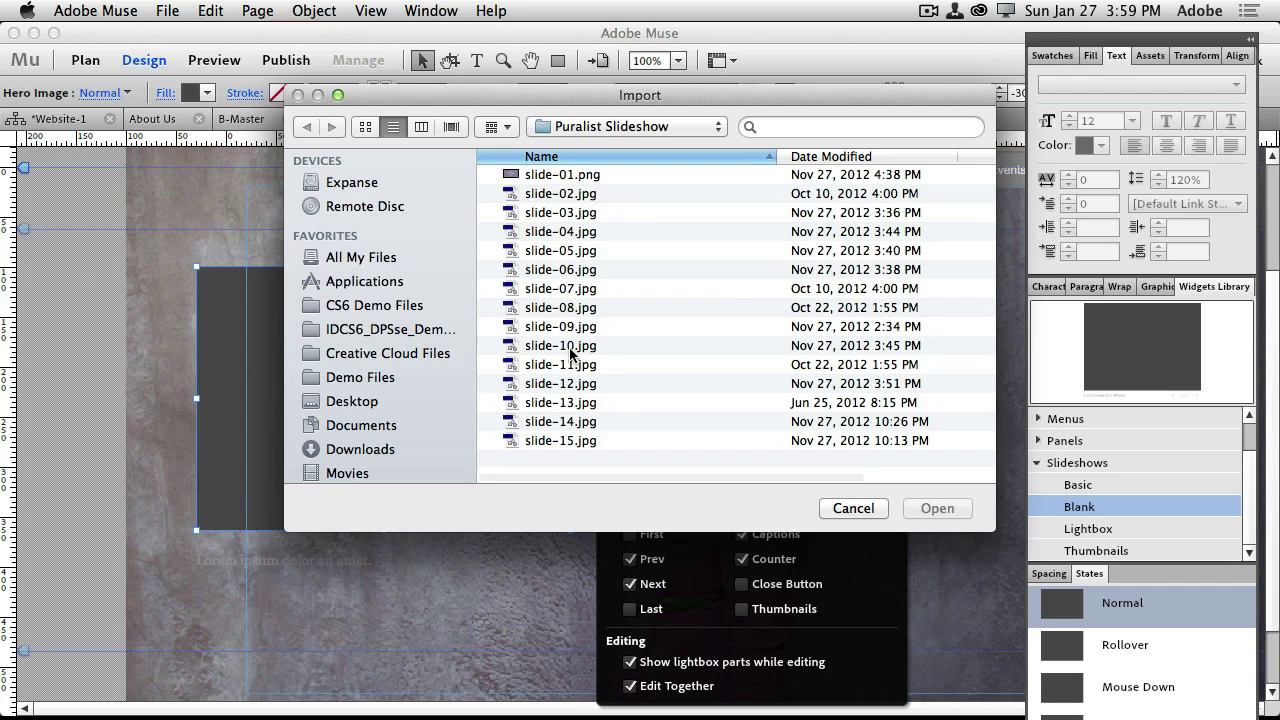
pyautogui.click(588, 177)
pyautogui.keyDown('shift'); pyautogui.click(596, 442); pyautogui.keyUp('shift')
pyautogui.click(935, 507)
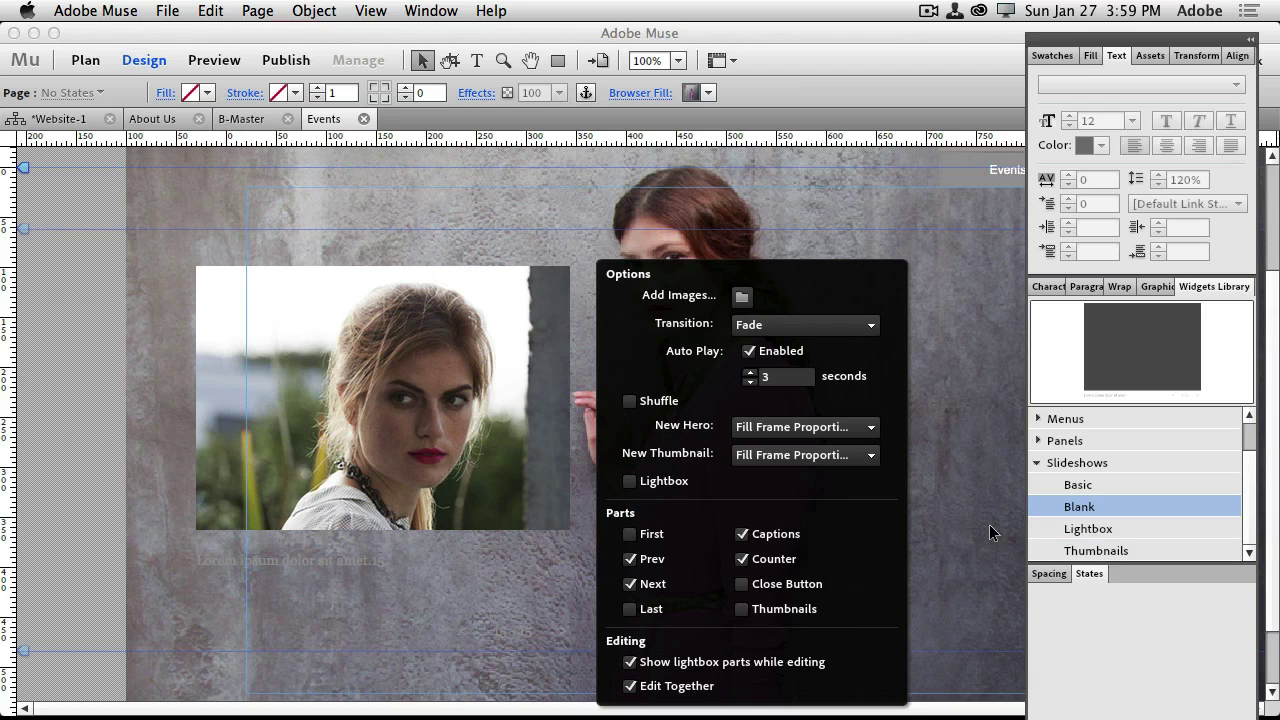
pyautogui.click(741, 609)
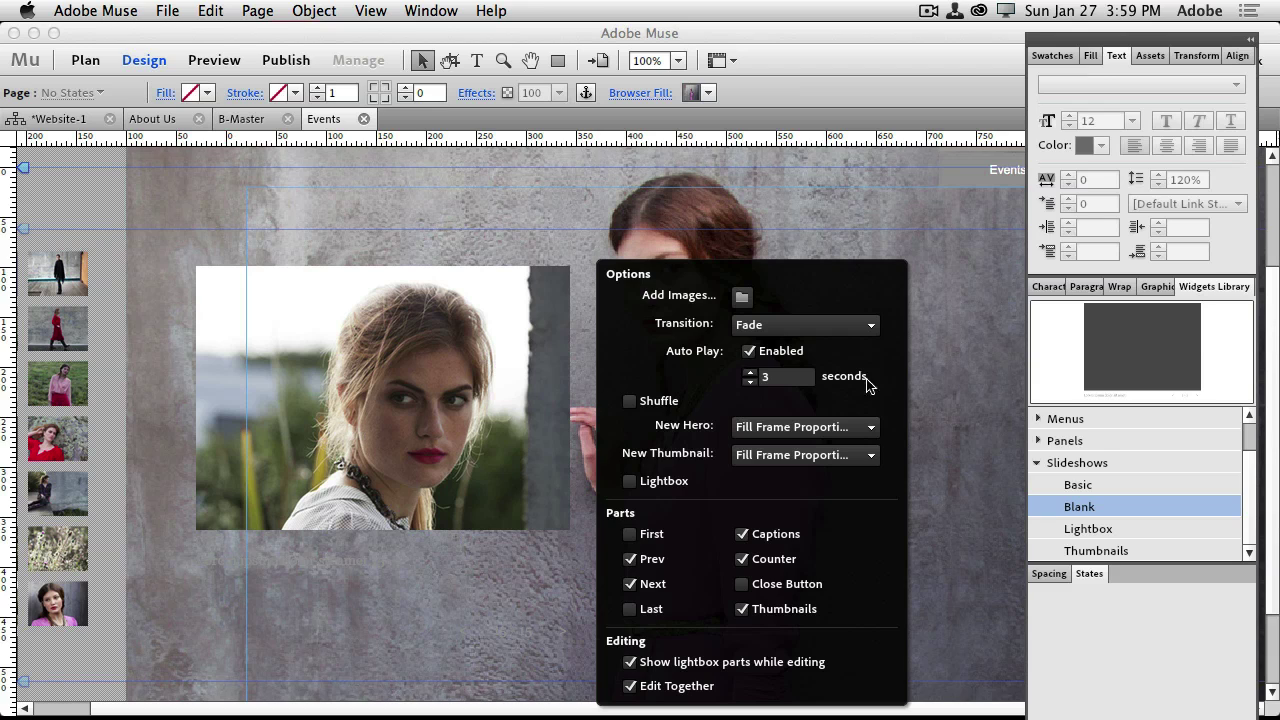
pyautogui.click(63, 272)
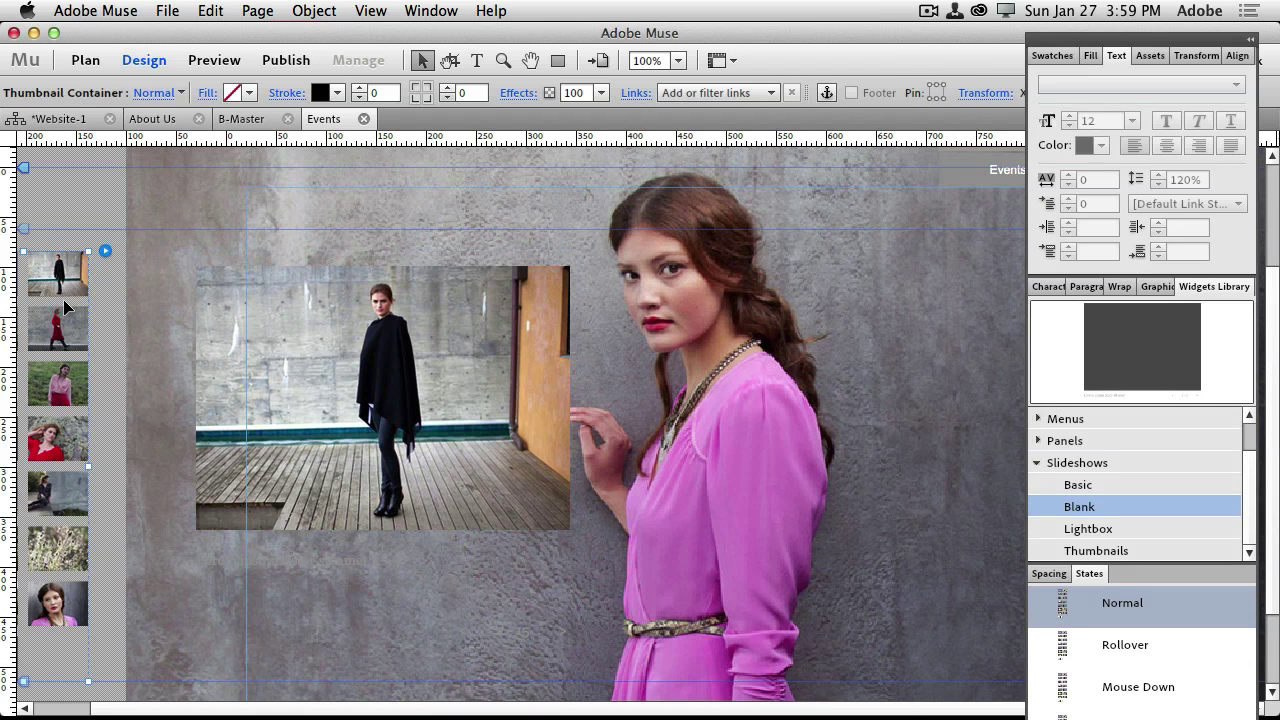
pyautogui.click(64, 285)
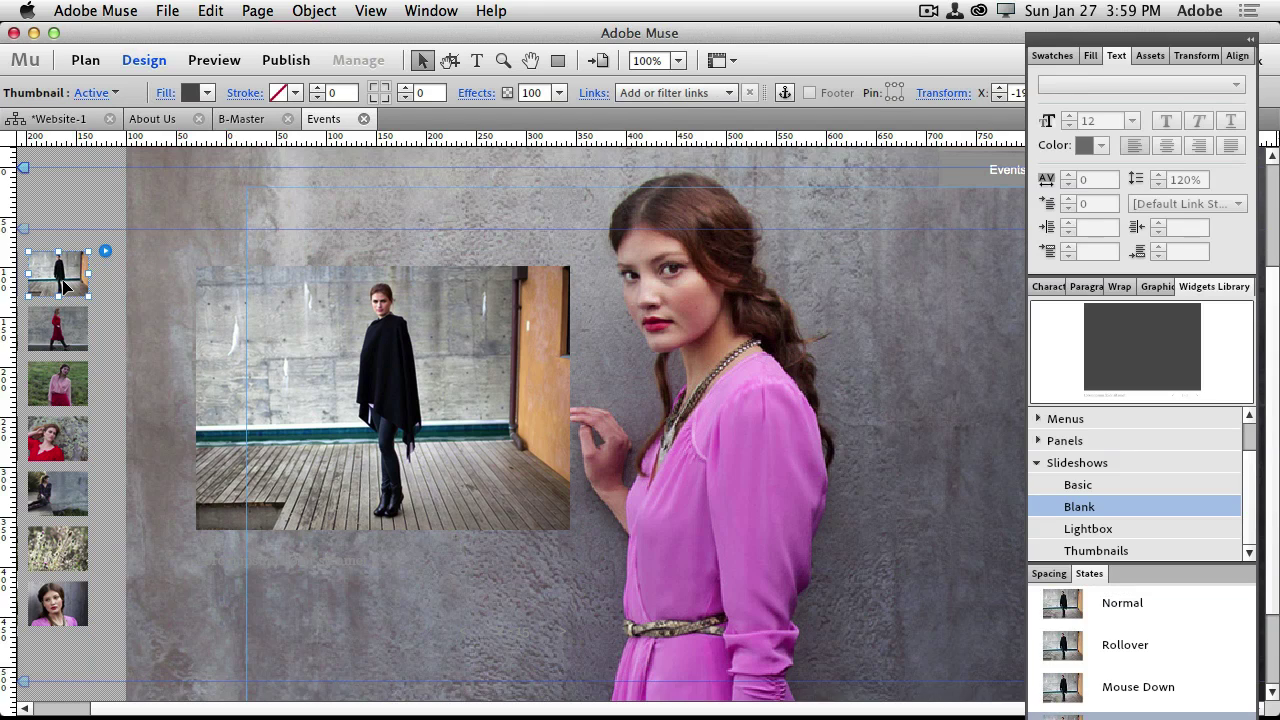
pyautogui.keyDown('shift'); pyautogui.click(60, 600); pyautogui.keyUp('shift')
pyautogui.keyDown('shift'); pyautogui.click(60, 545); pyautogui.keyUp('shift')
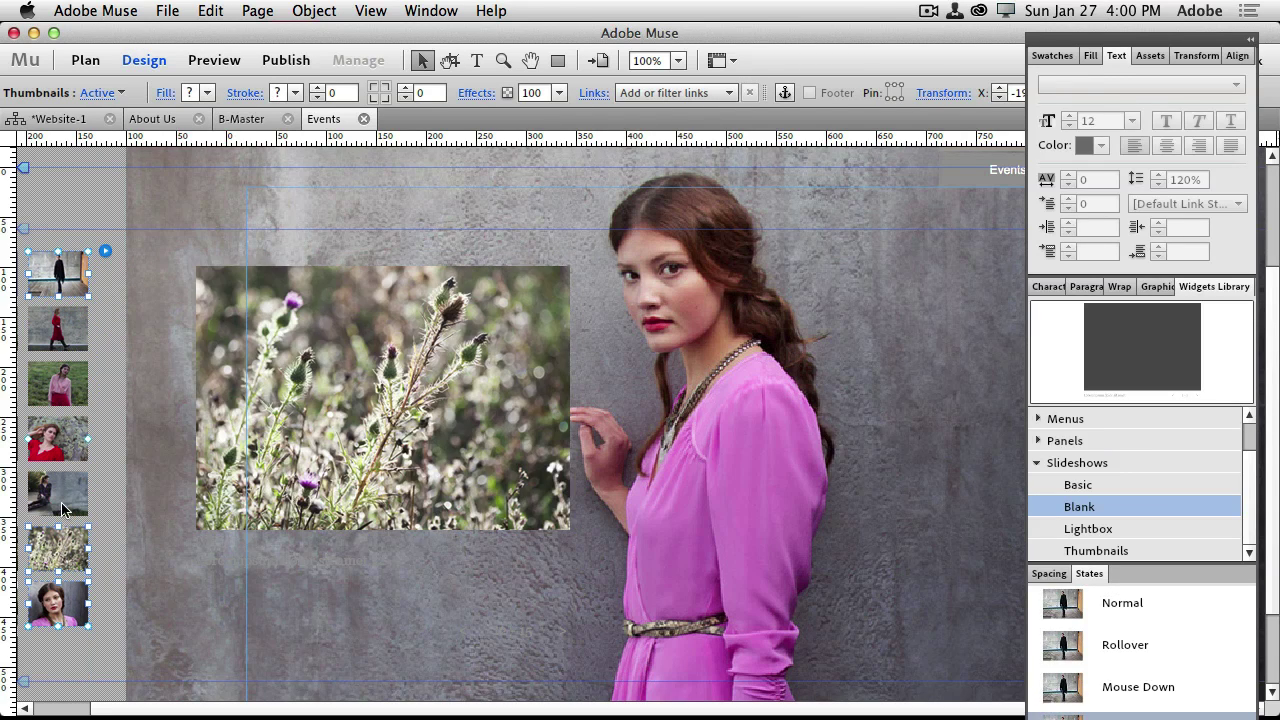
pyautogui.keyDown('shift'); pyautogui.click(63, 495); pyautogui.keyUp('shift')
pyautogui.keyDown('shift'); pyautogui.click(62, 440); pyautogui.keyUp('shift')
pyautogui.keyDown('shift'); pyautogui.click(62, 385); pyautogui.keyUp('shift')
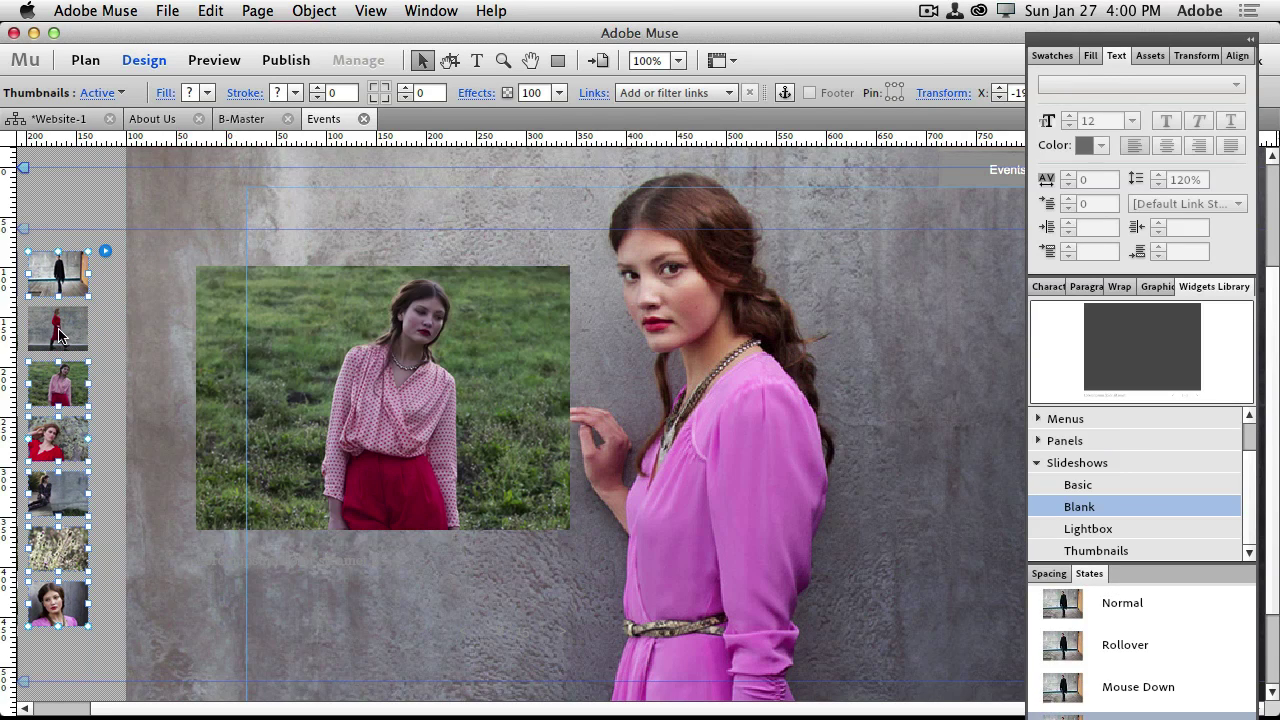
pyautogui.keyDown('shift'); pyautogui.click(62, 330); pyautogui.keyUp('shift')
pyautogui.click(57, 270)
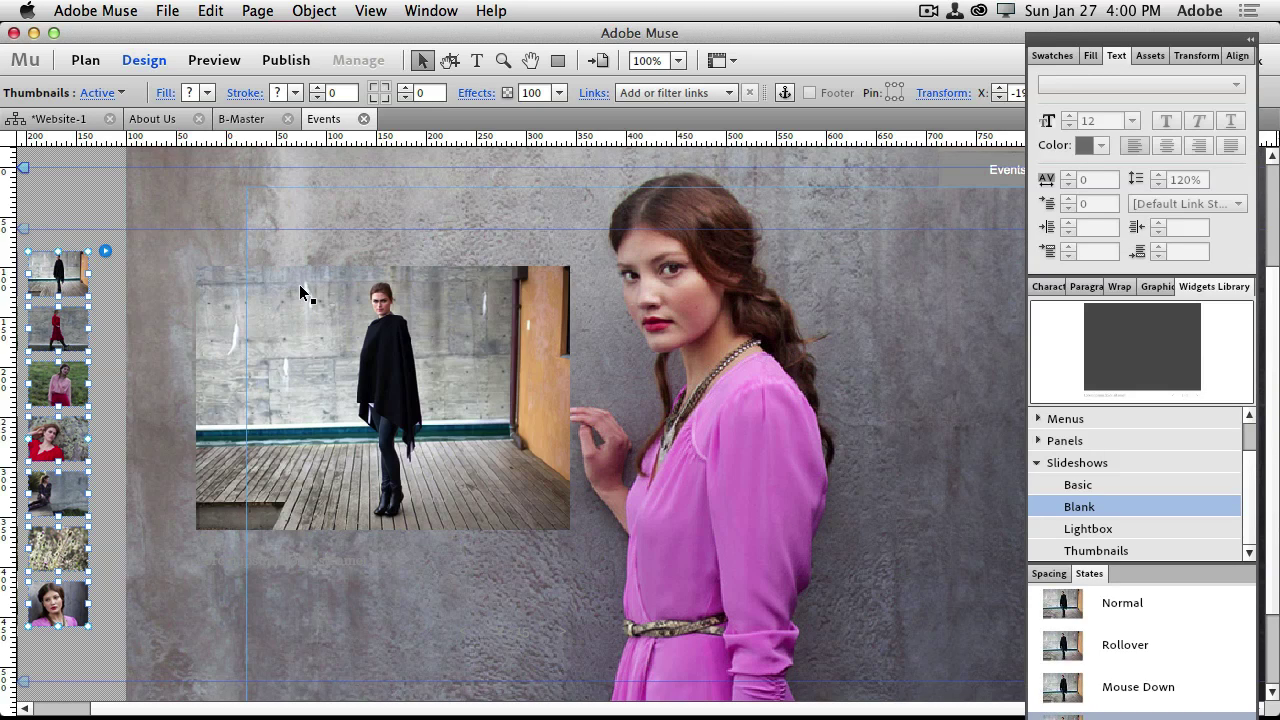
pyautogui.click(234, 251)
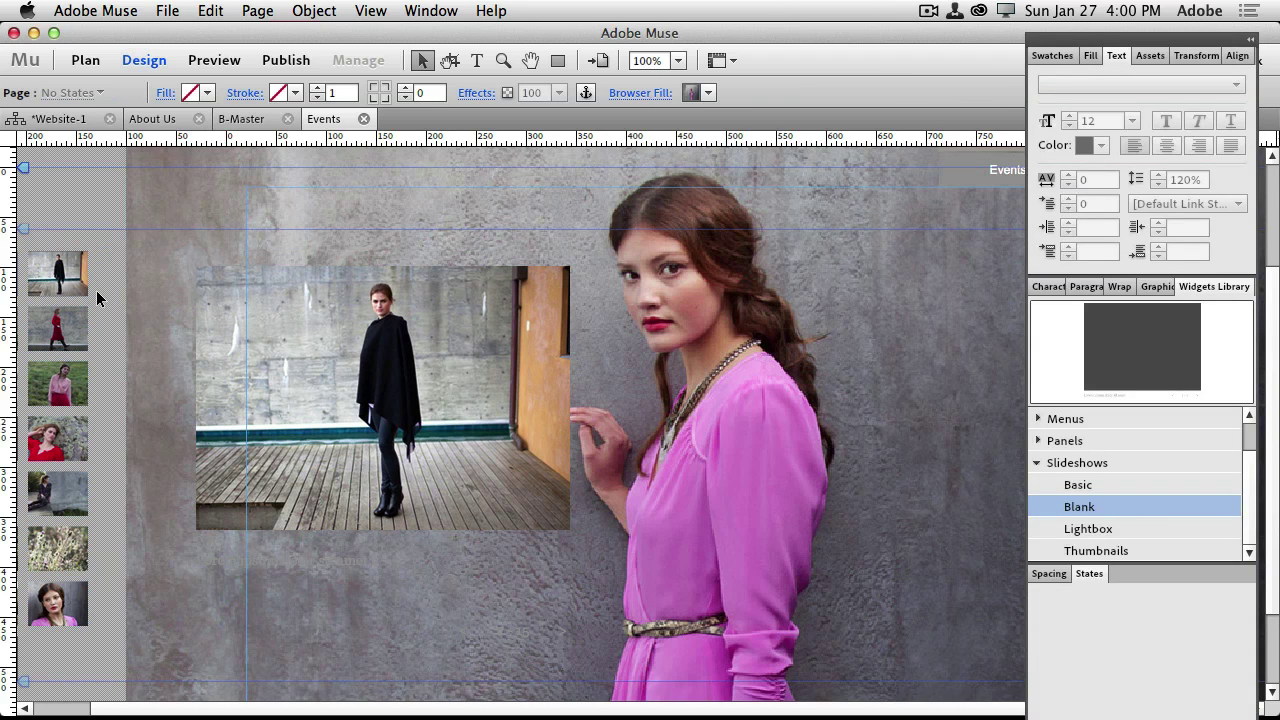
# Move the whole slideshow with its thumbnails toward the model, to about X -189, Y 97, and show the SPRING slide
pyautogui.click(83, 293)
pyautogui.moveTo(83, 293); pyautogui.dragTo(153, 306)
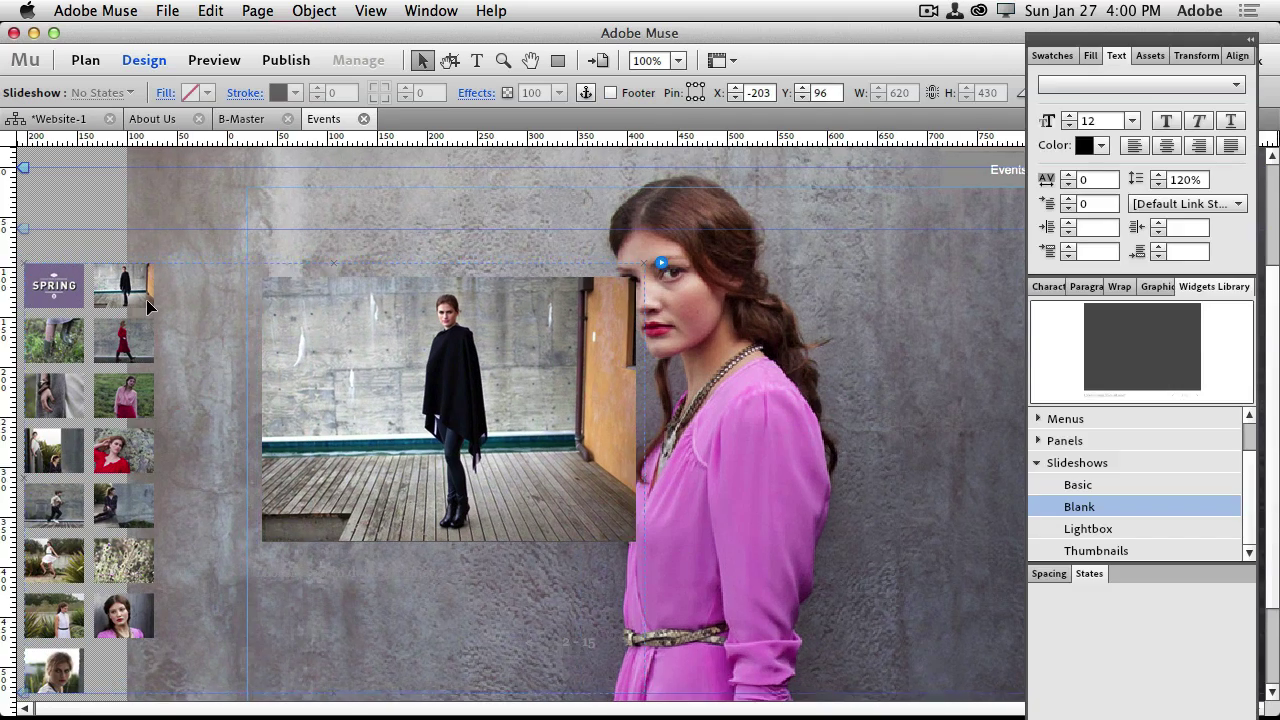
pyautogui.click(80, 295)
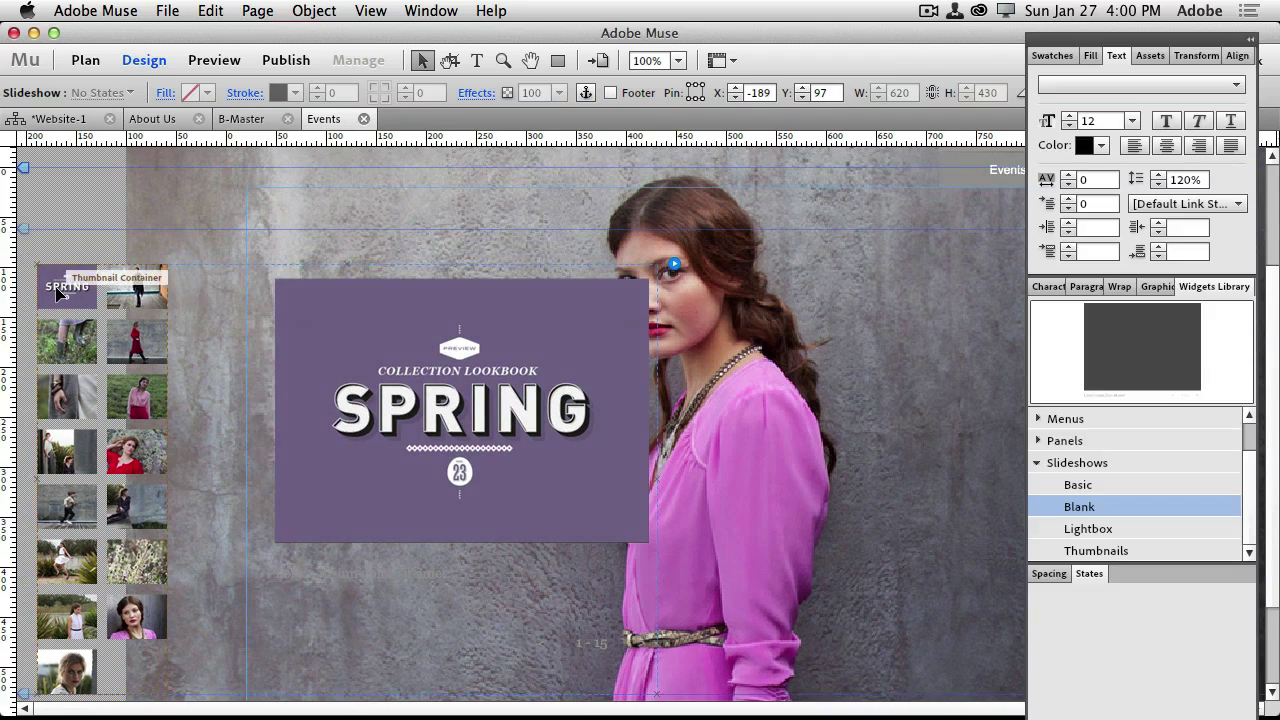
# Move the slideshow's thumbnail container to the other side of the model, level with its original height
pyautogui.click(57, 290)
pyautogui.click(157, 286)
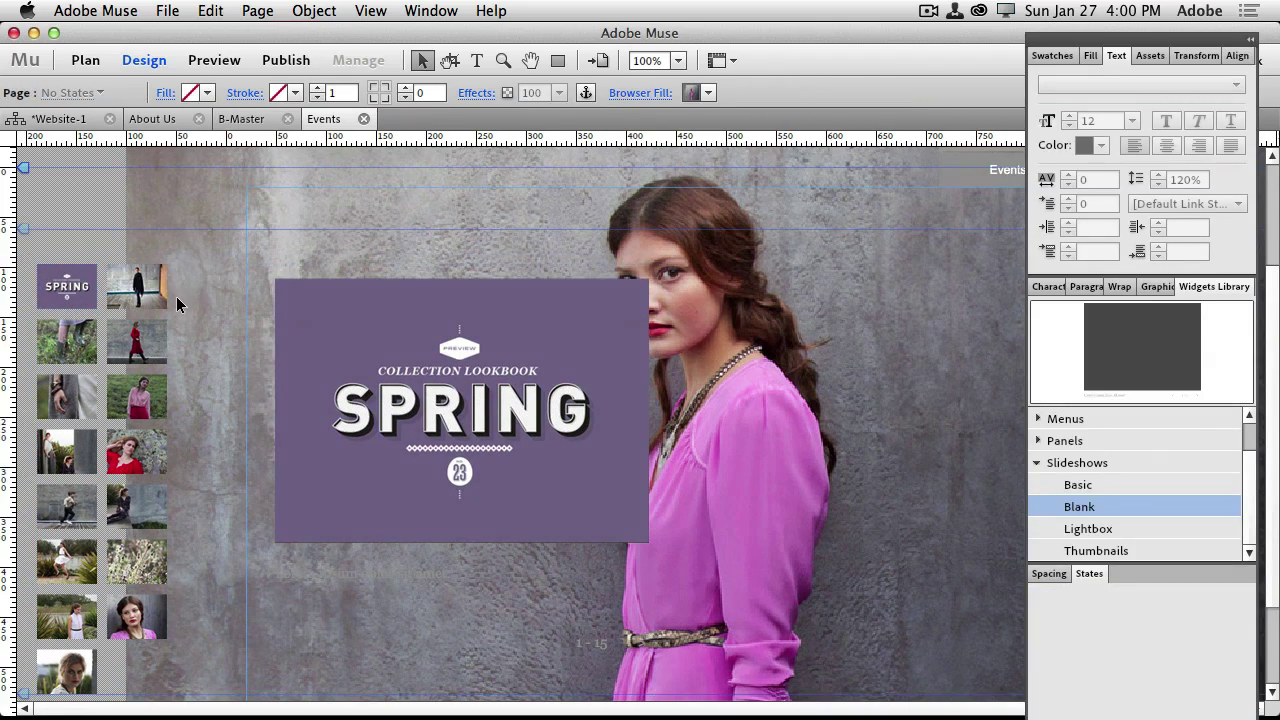
pyautogui.click(97, 300)
pyautogui.click(87, 287)
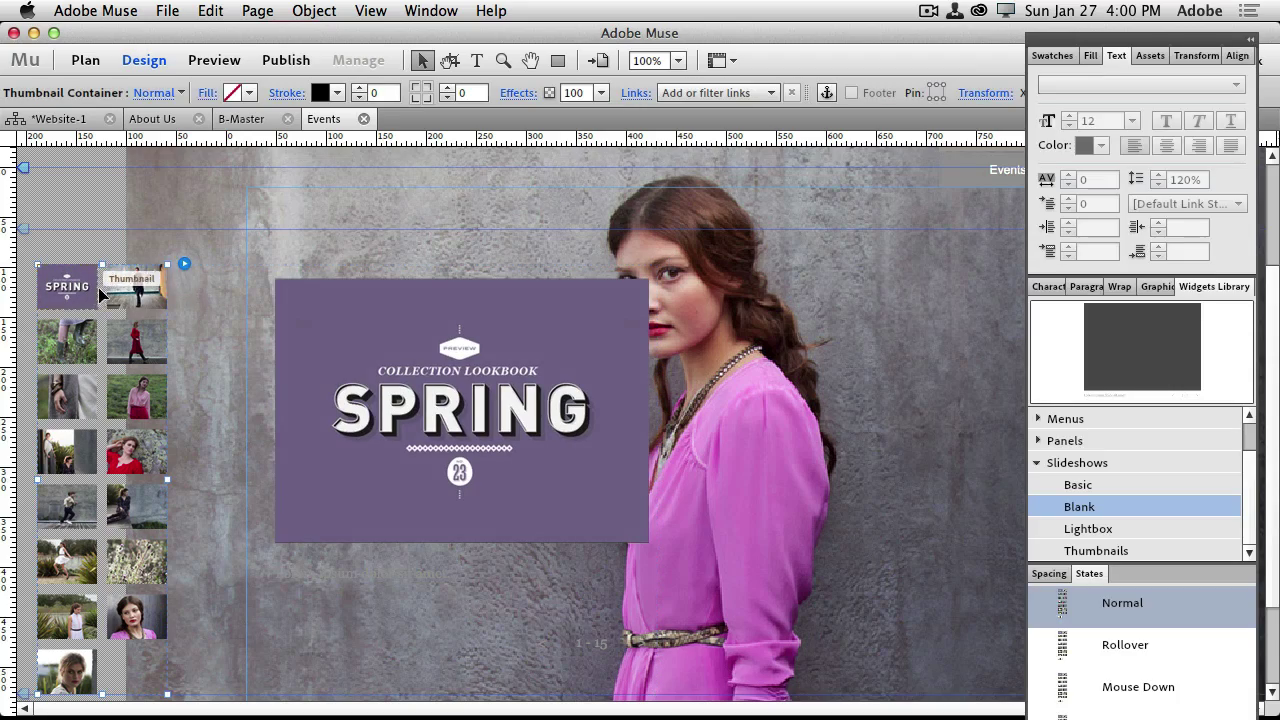
pyautogui.moveTo(63, 297); pyautogui.dragTo(895, 296)
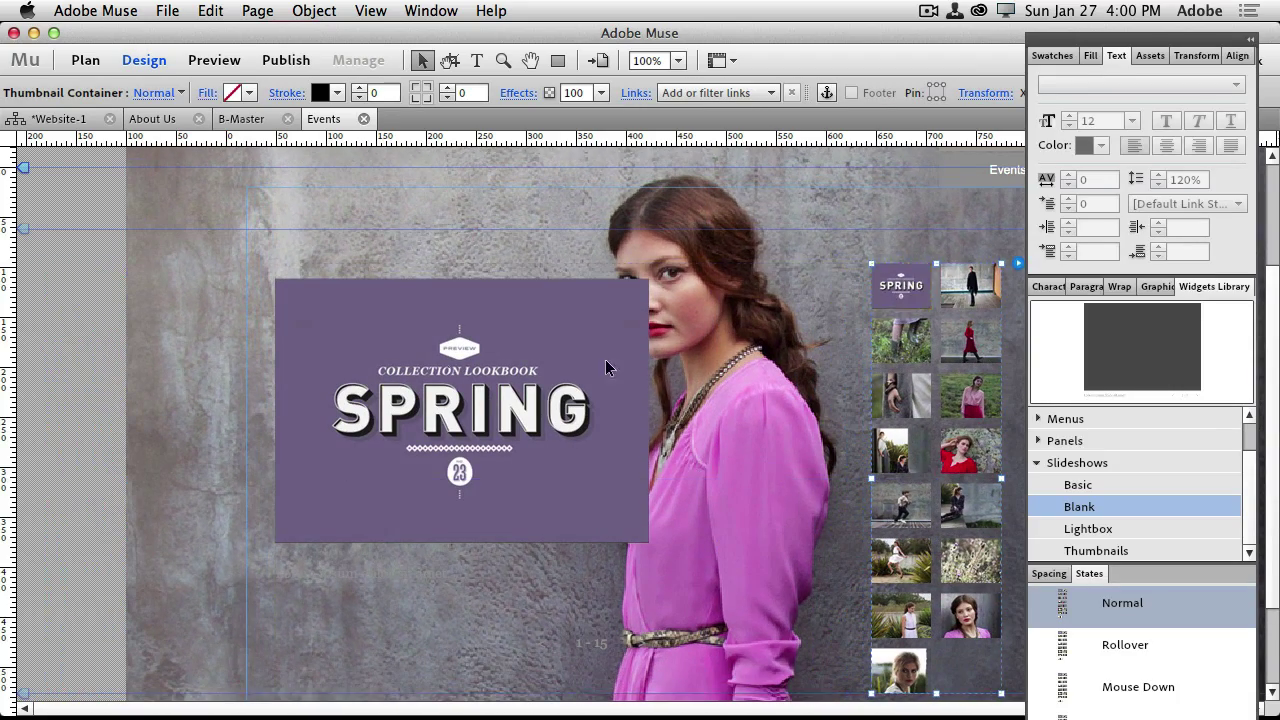
# Place the slideshow's hero image beside the model's hand and turn off the Captions and Counter parts
pyautogui.moveTo(428, 384); pyautogui.dragTo(363, 398)
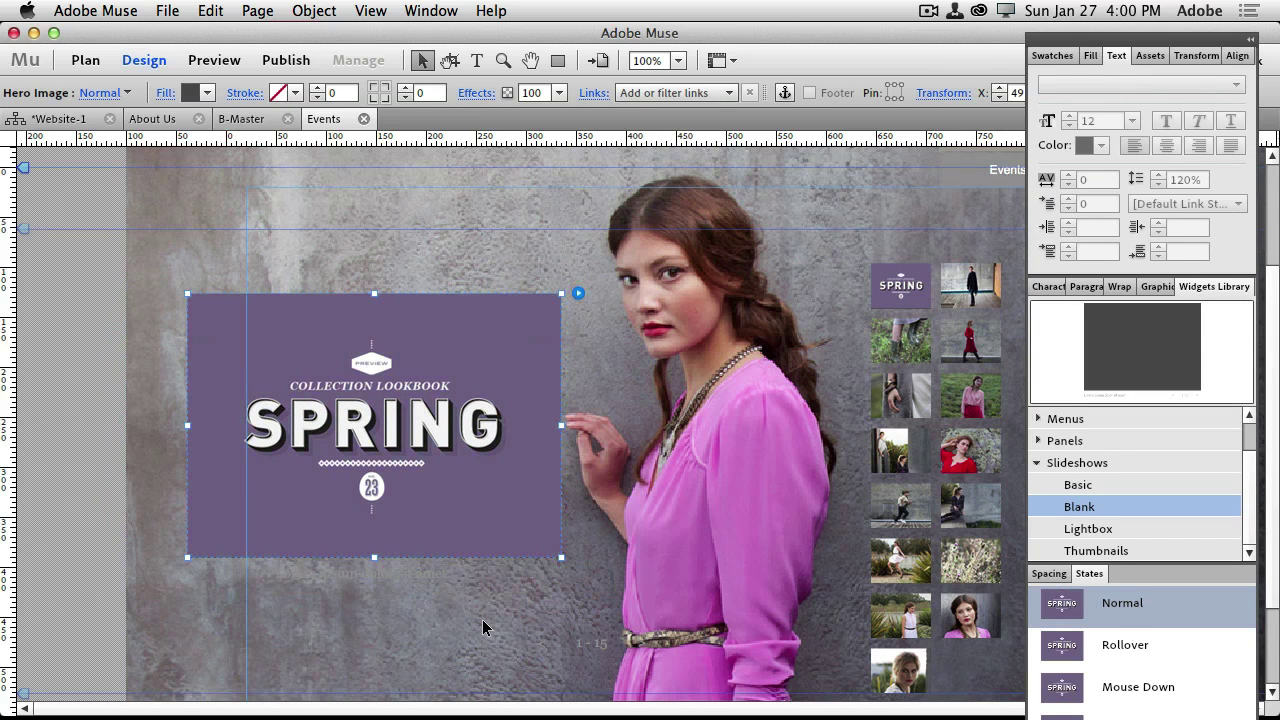
pyautogui.scroll(-3, 482, 619)
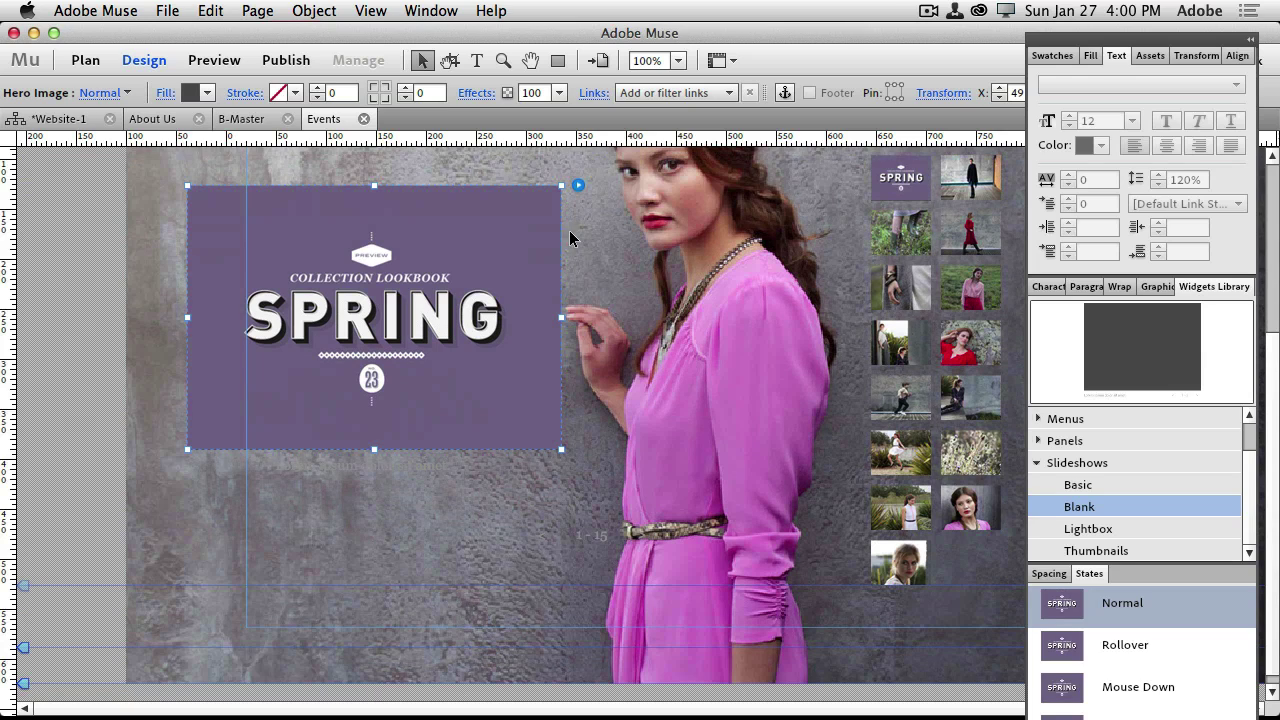
pyautogui.click(579, 187)
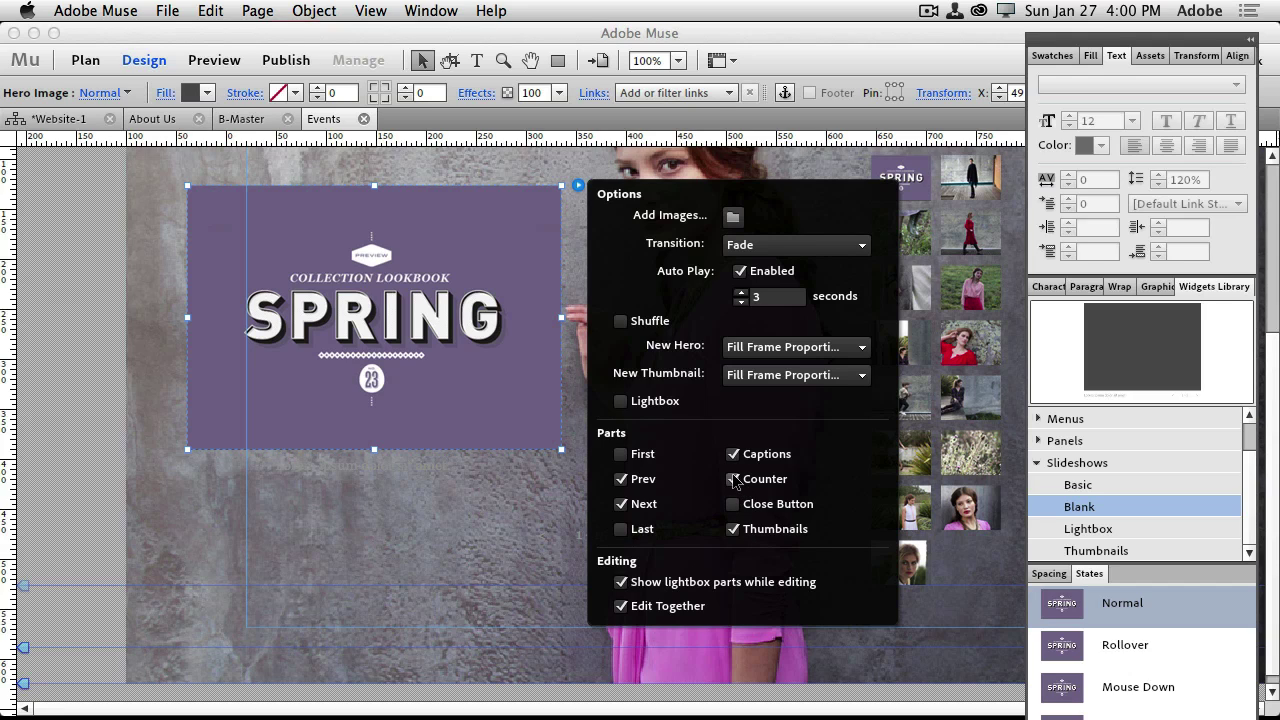
pyautogui.click(733, 454)
pyautogui.moveTo(487, 413)
pyautogui.mouseDown()
pyautogui.moveTo(485, 383)
pyautogui.moveTo(484, 399)
pyautogui.mouseUp()
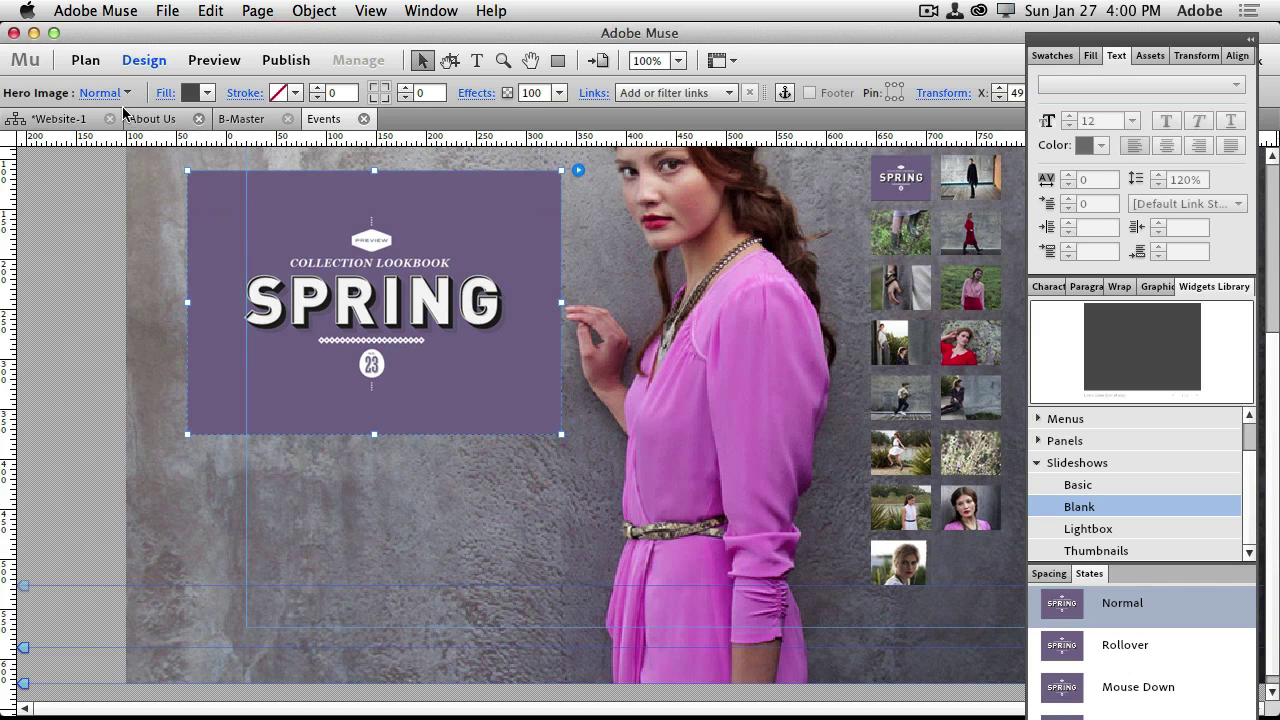
# Preview the Events page, test several slideshow thumbnails including the red blouse and running boy, and return to the design view
pyautogui.click(202, 60)
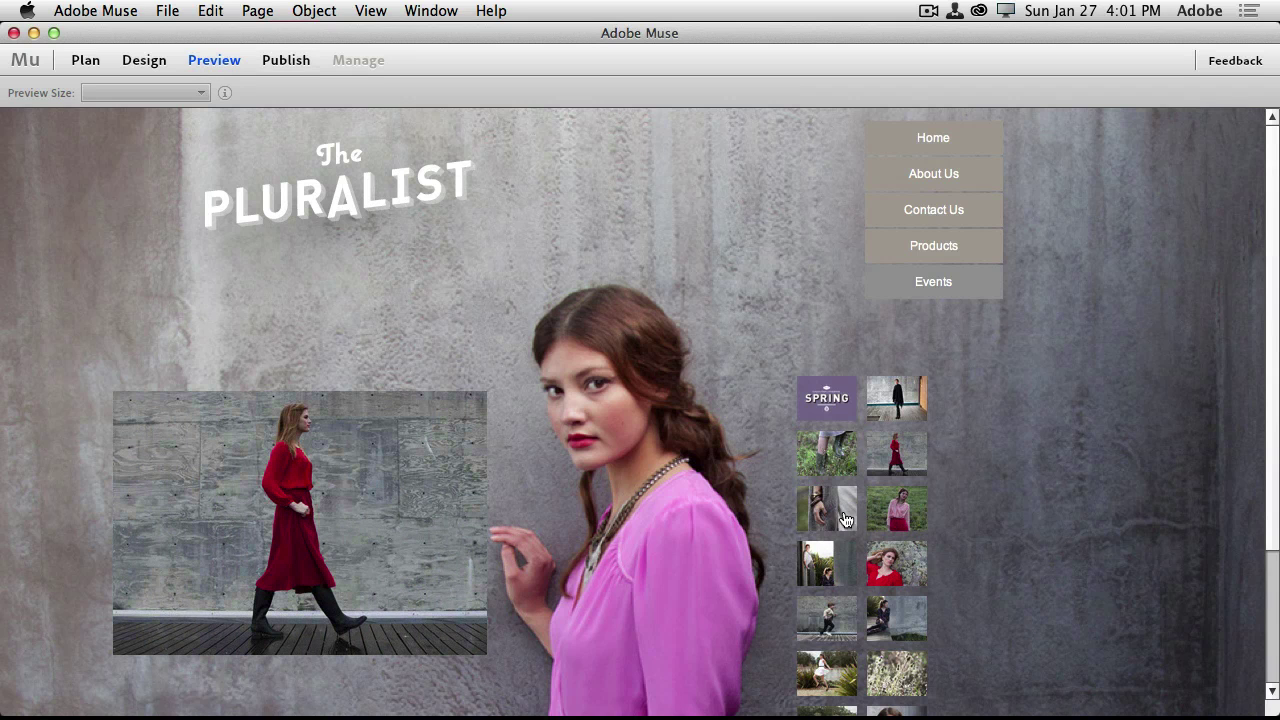
pyautogui.click(898, 564)
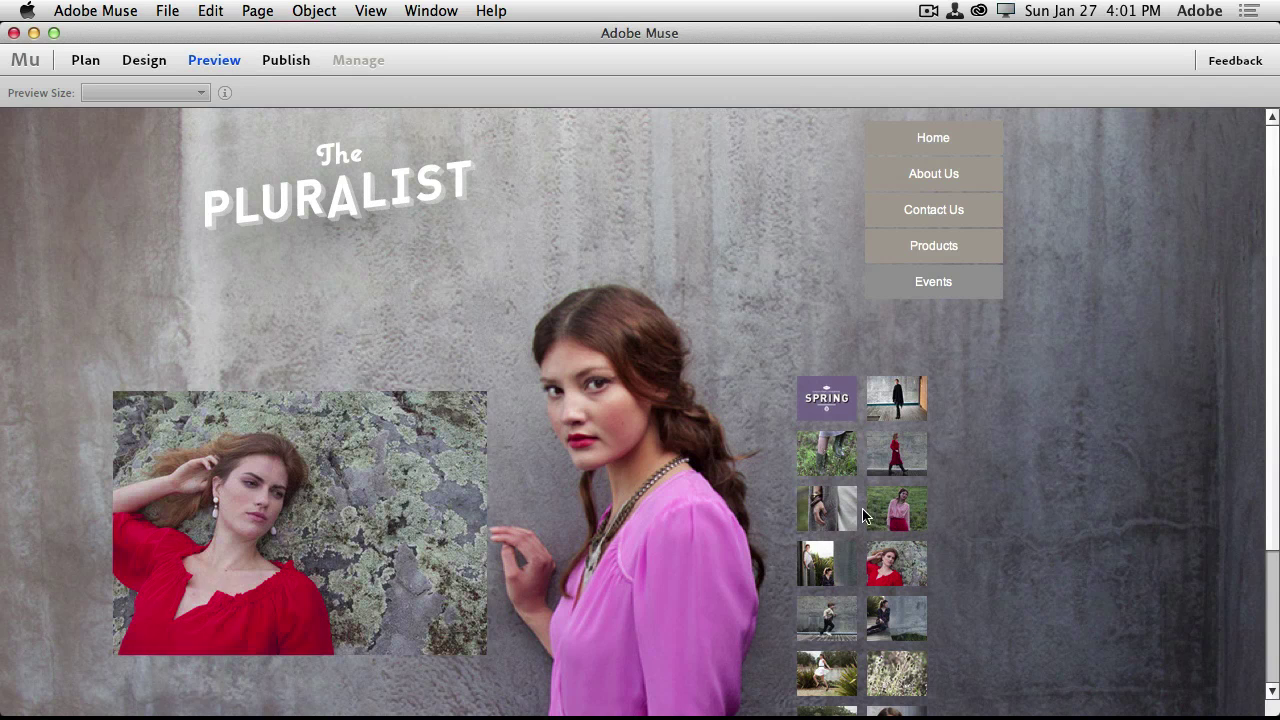
pyautogui.click(820, 410)
pyautogui.click(820, 467)
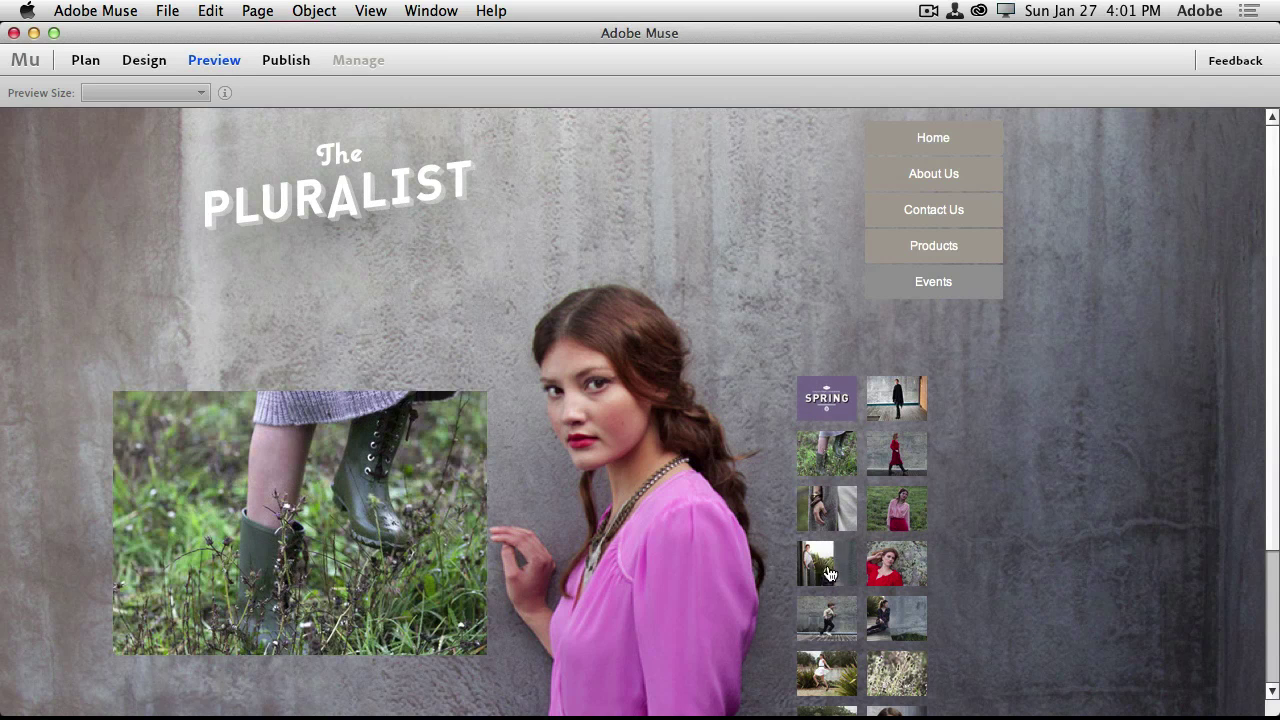
pyautogui.click(830, 572)
pyautogui.click(829, 625)
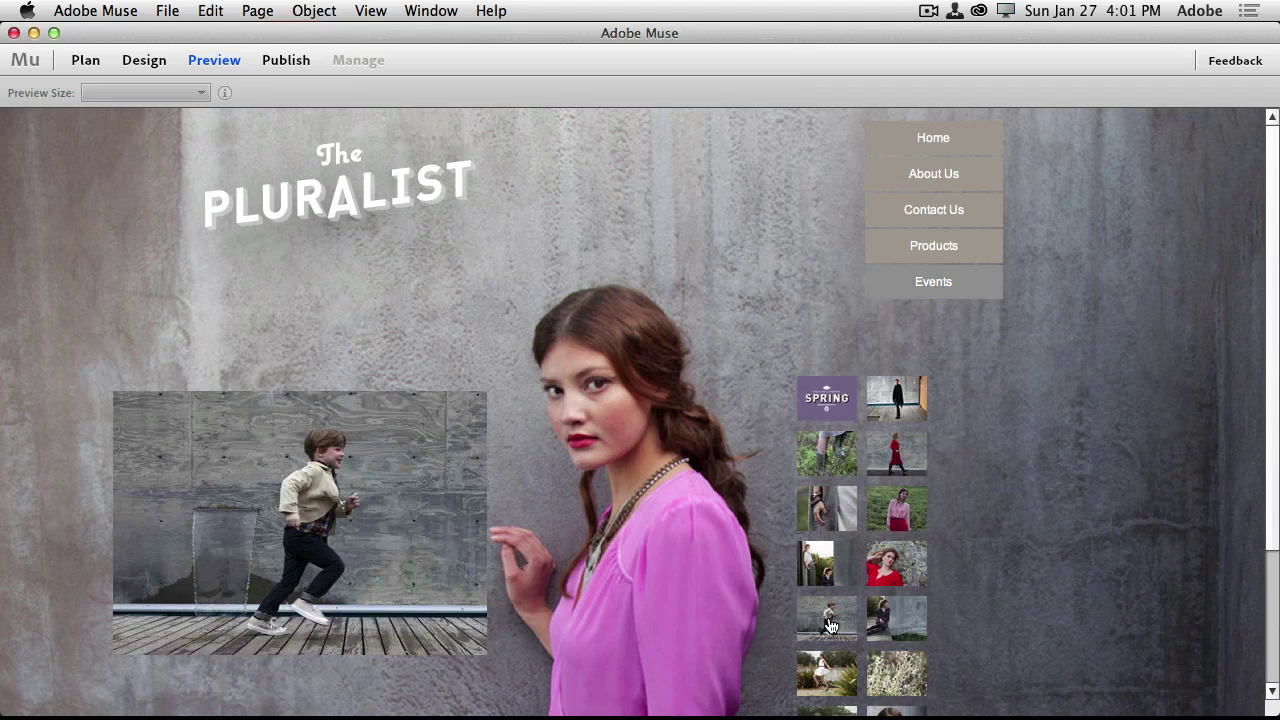
pyautogui.click(144, 61)
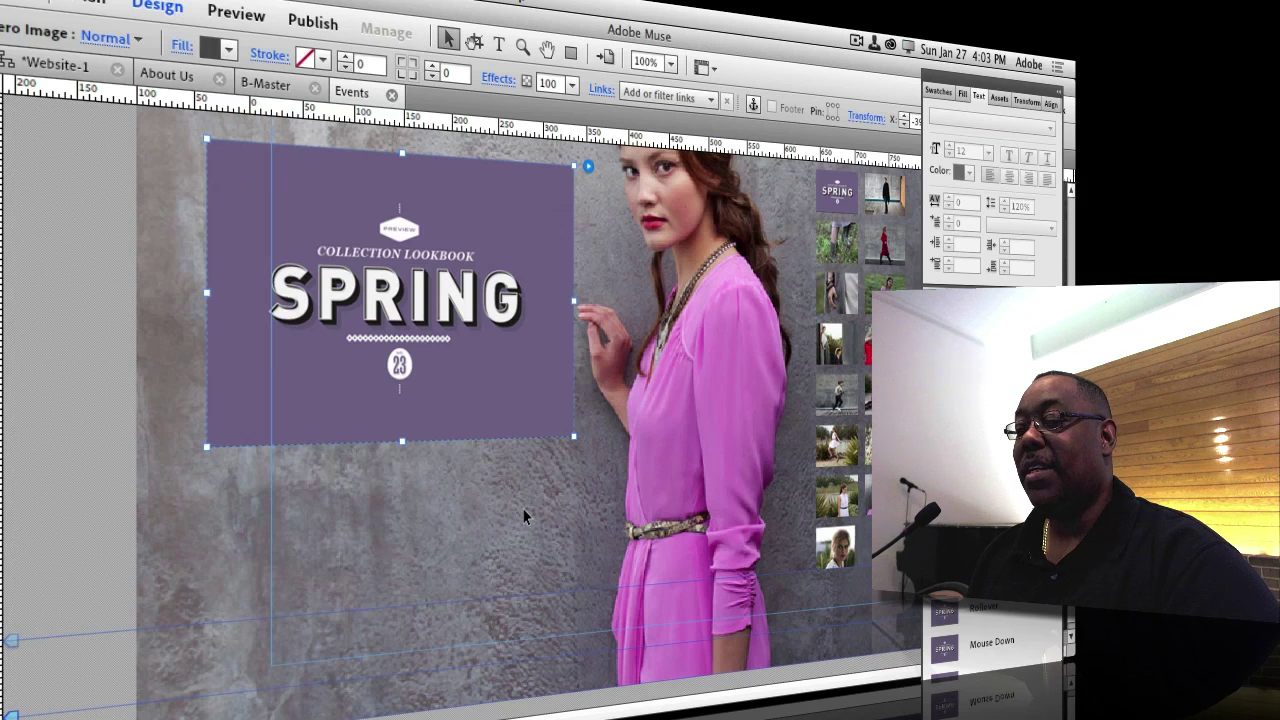
# Set the slideshow's transition to Horizontal and close its options
pyautogui.click(588, 166)
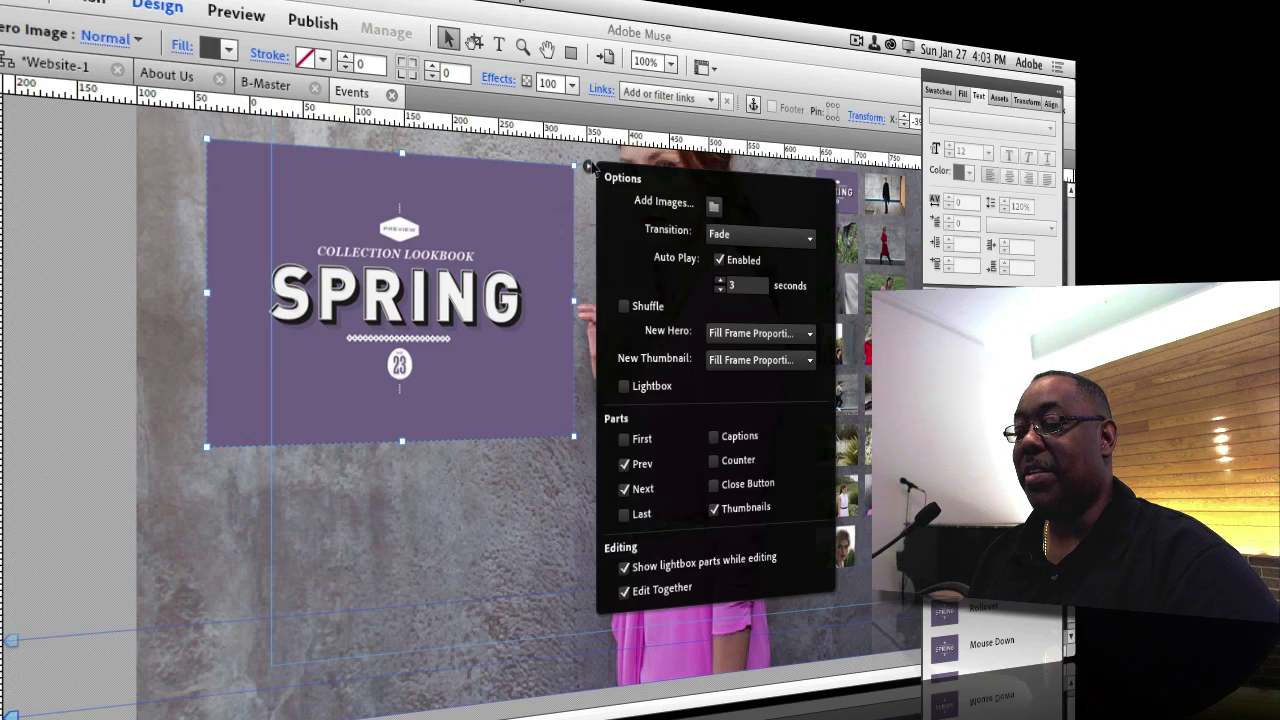
pyautogui.click(758, 236)
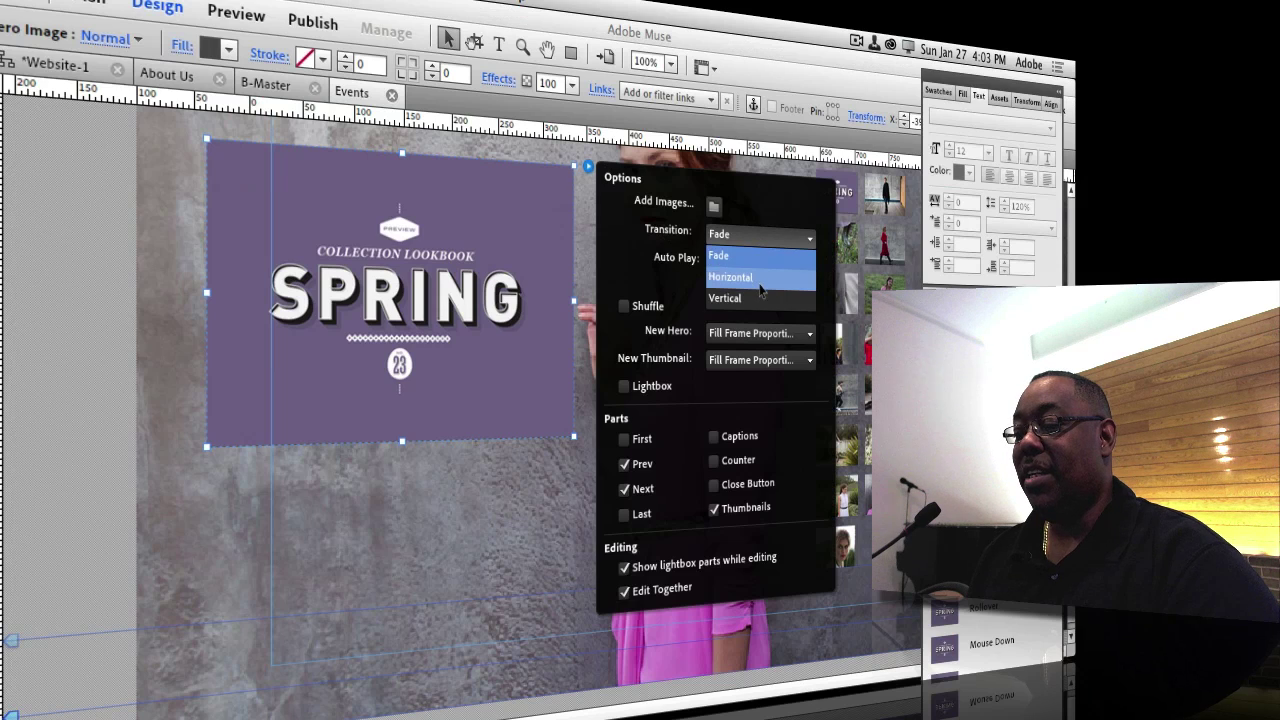
pyautogui.click(762, 278)
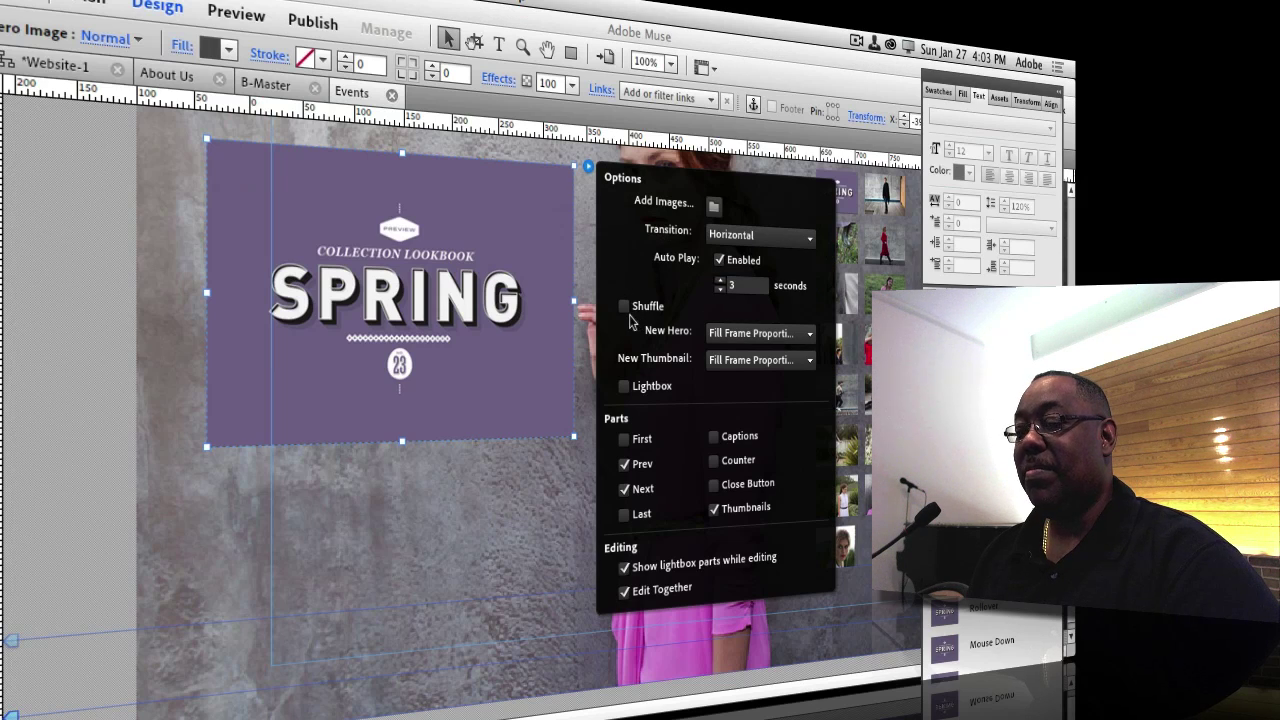
pyautogui.click(209, 290)
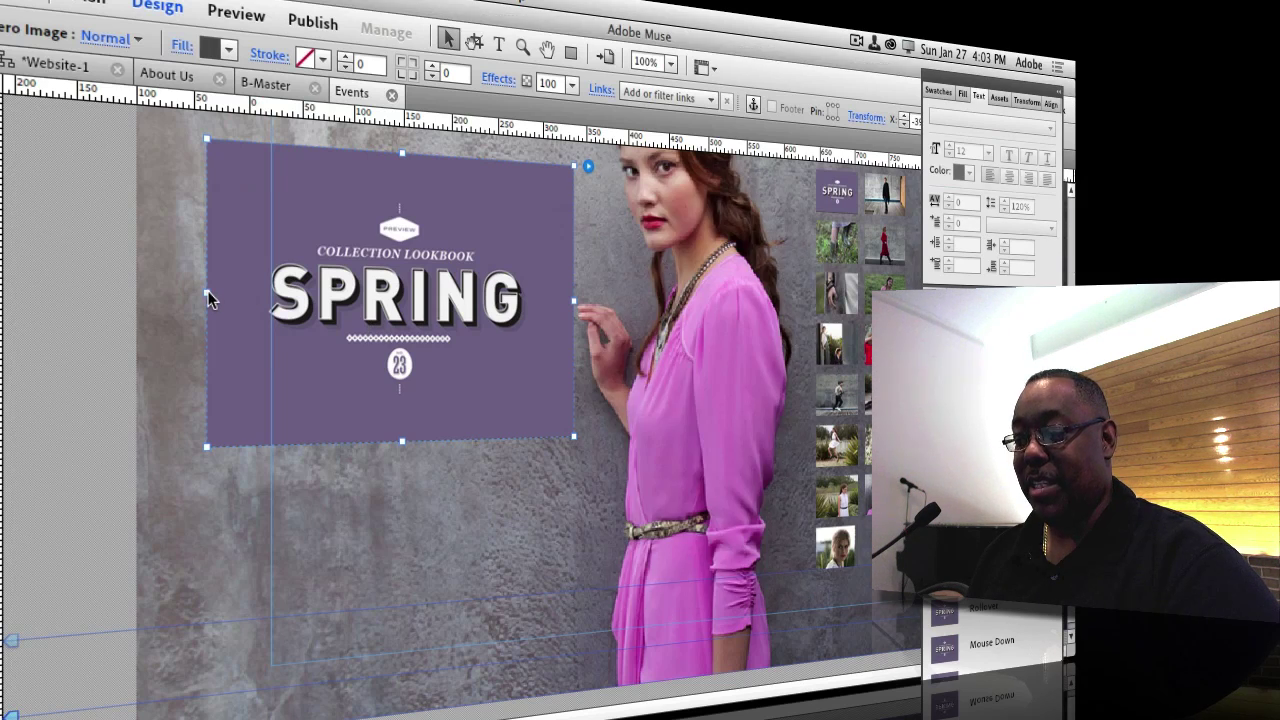
pyautogui.moveTo(208, 291)
pyautogui.mouseDown()
pyautogui.moveTo(177, 291)
pyautogui.moveTo(204, 294)
pyautogui.mouseUp()
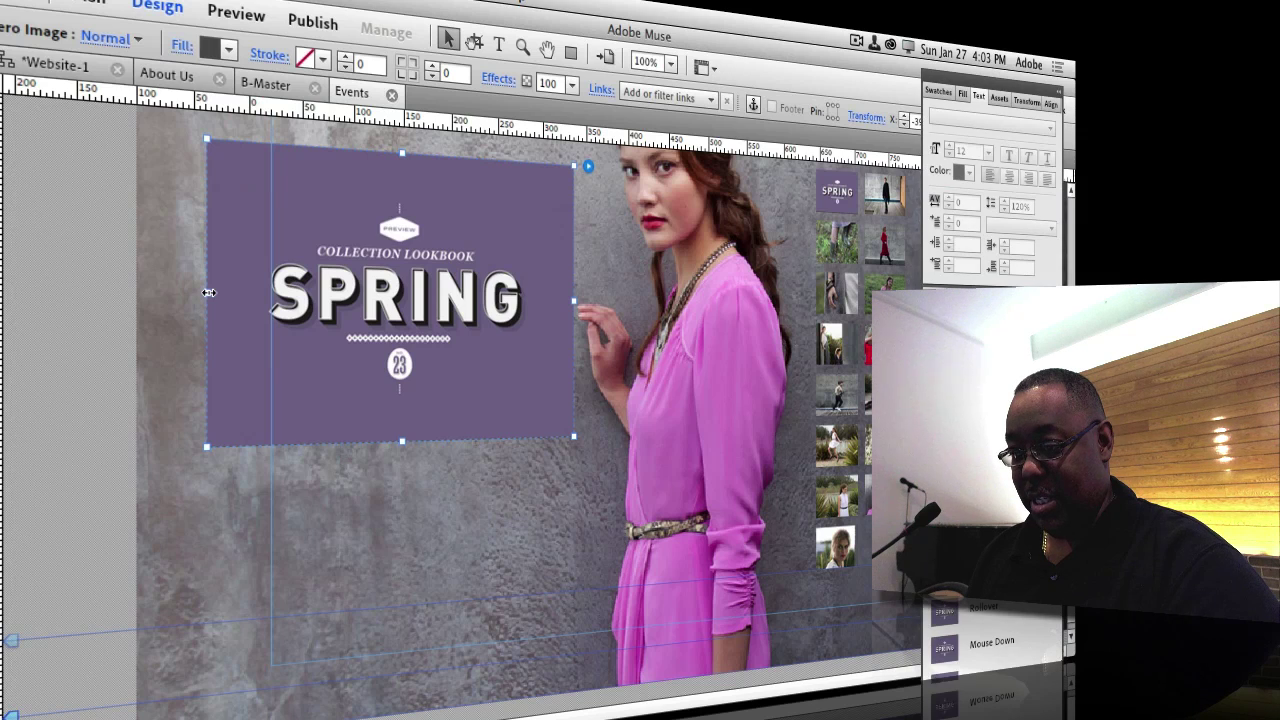
pyautogui.click(154, 231)
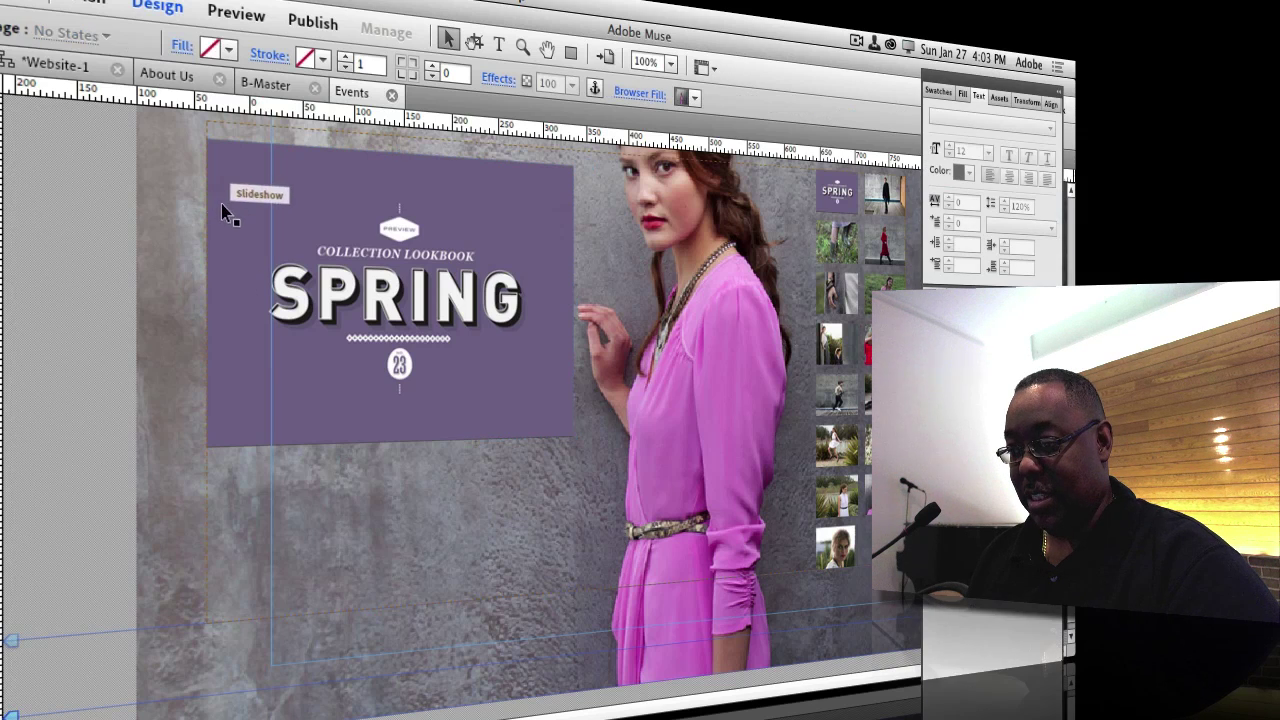
pyautogui.click(230, 524)
pyautogui.click(232, 432)
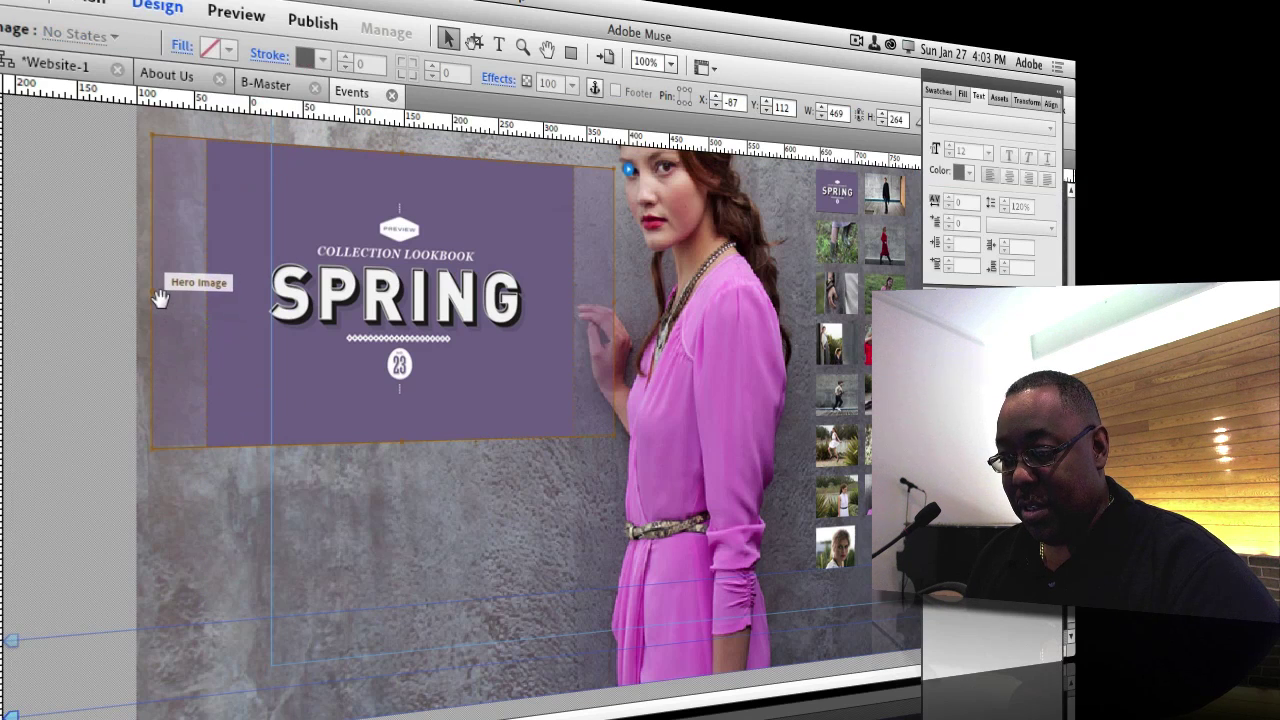
pyautogui.moveTo(163, 288); pyautogui.dragTo(105, 300)
pyautogui.press('super+z')
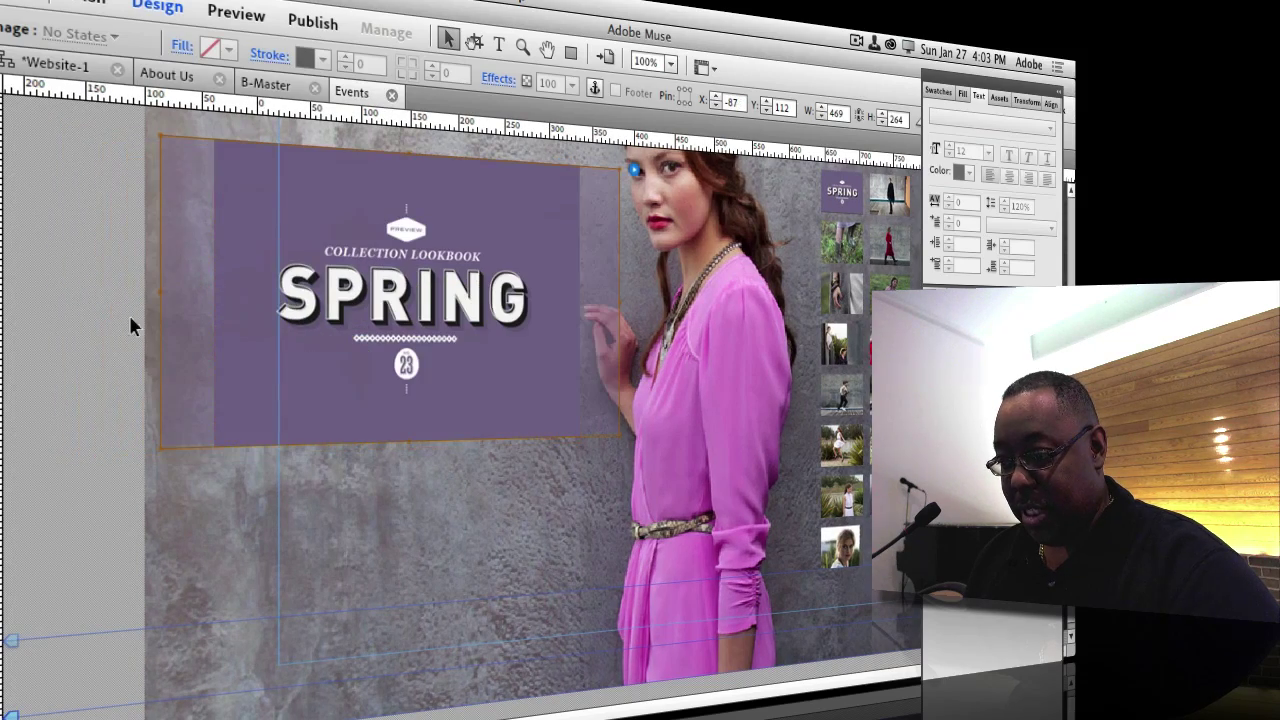
pyautogui.click(229, 443)
pyautogui.moveTo(190, 440)
pyautogui.mouseDown()
pyautogui.moveTo(163, 446)
pyautogui.moveTo(194, 434)
pyautogui.mouseUp()
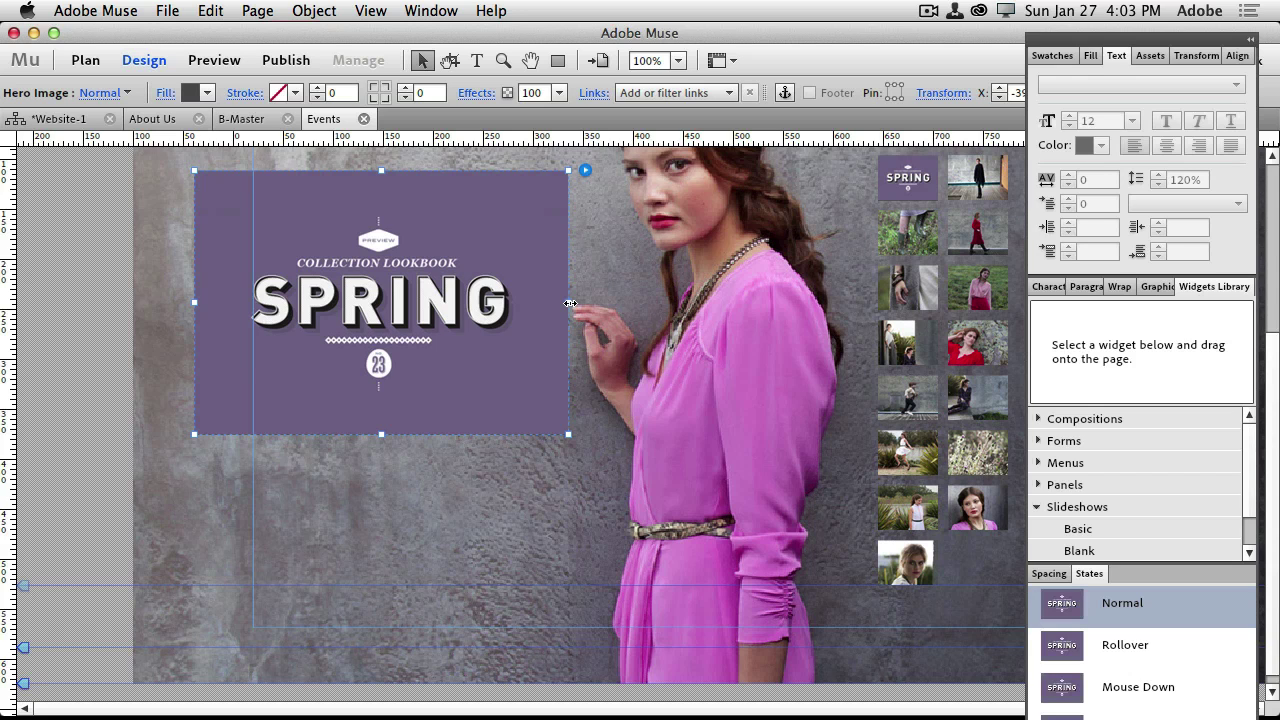
# Preview the slideshow's Horizontal transition on the Events page and return to the design view
pyautogui.click(225, 66)
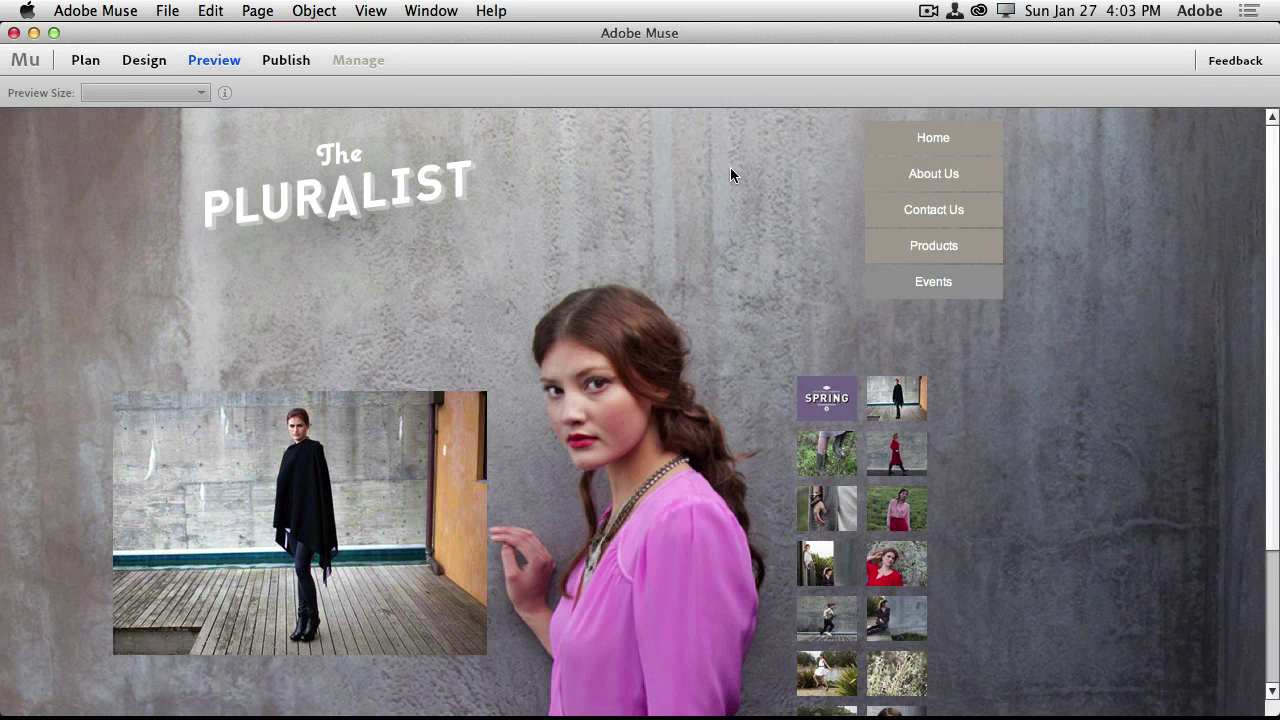
pyautogui.click(144, 60)
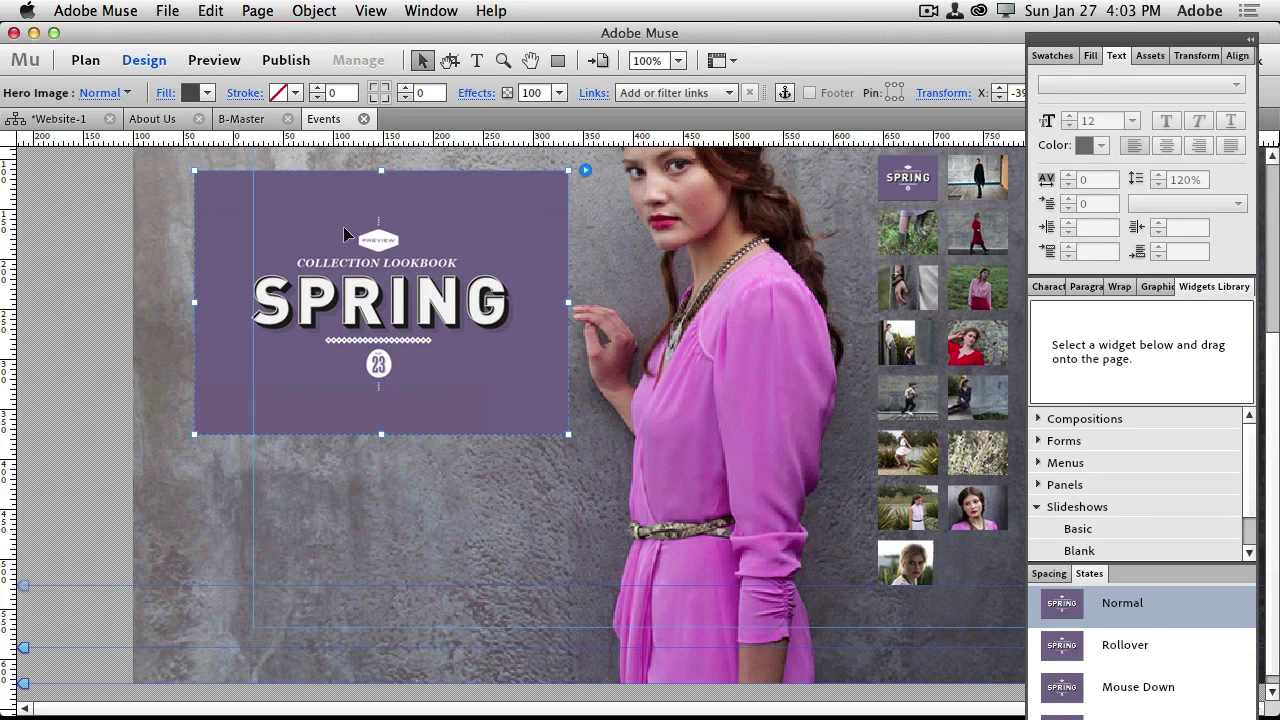
# Close the Events, B-Master and About Us pages and open the Videos page from the site plan
pyautogui.click(364, 119)
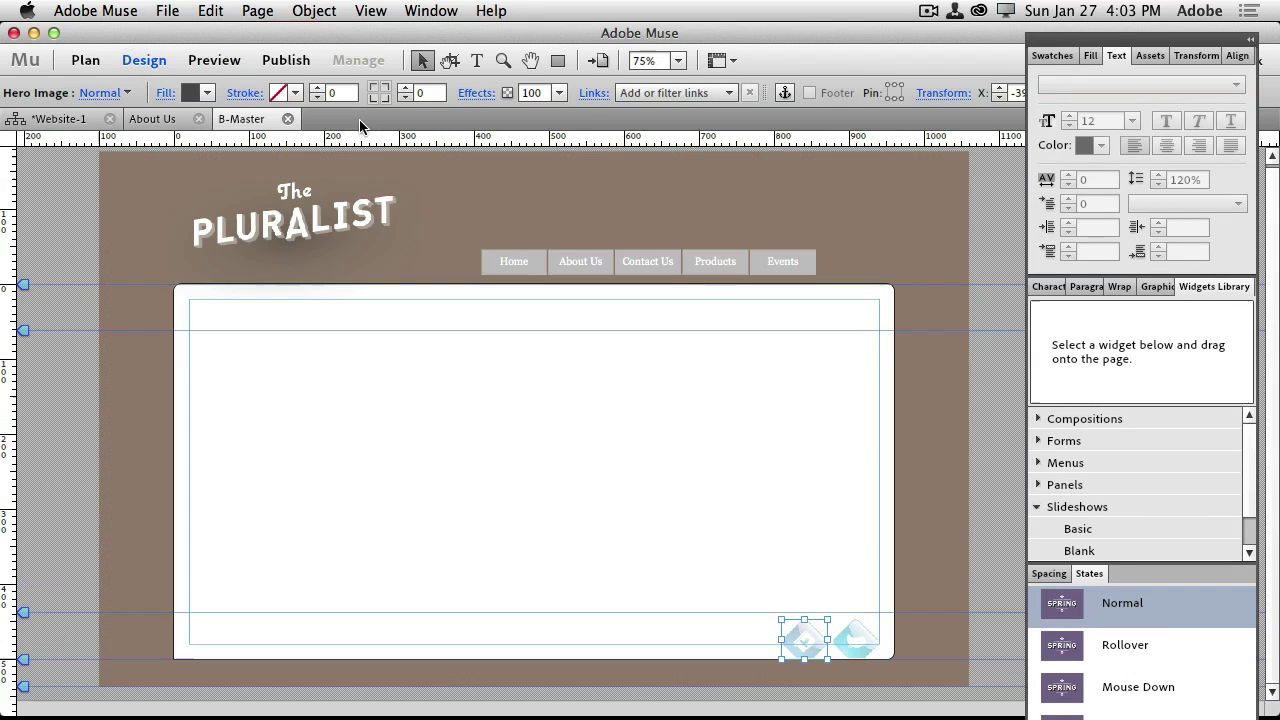
pyautogui.click(287, 119)
pyautogui.click(199, 119)
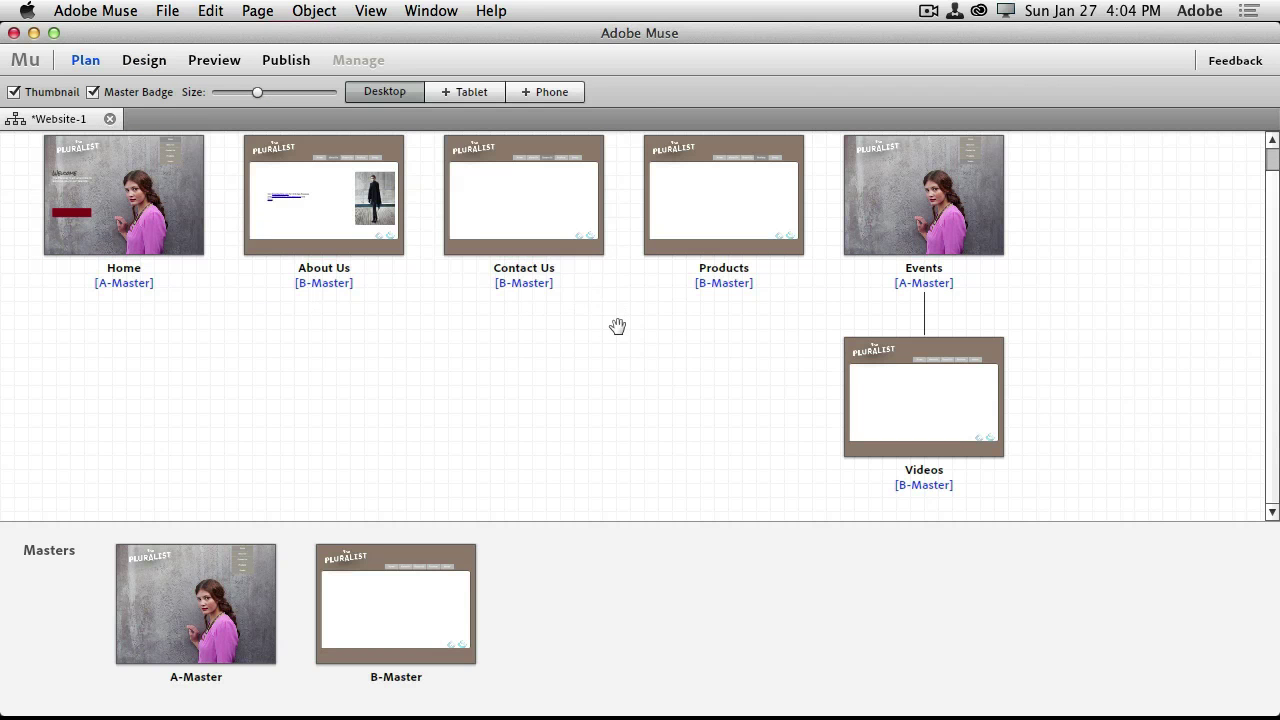
pyautogui.doubleClick(953, 420)
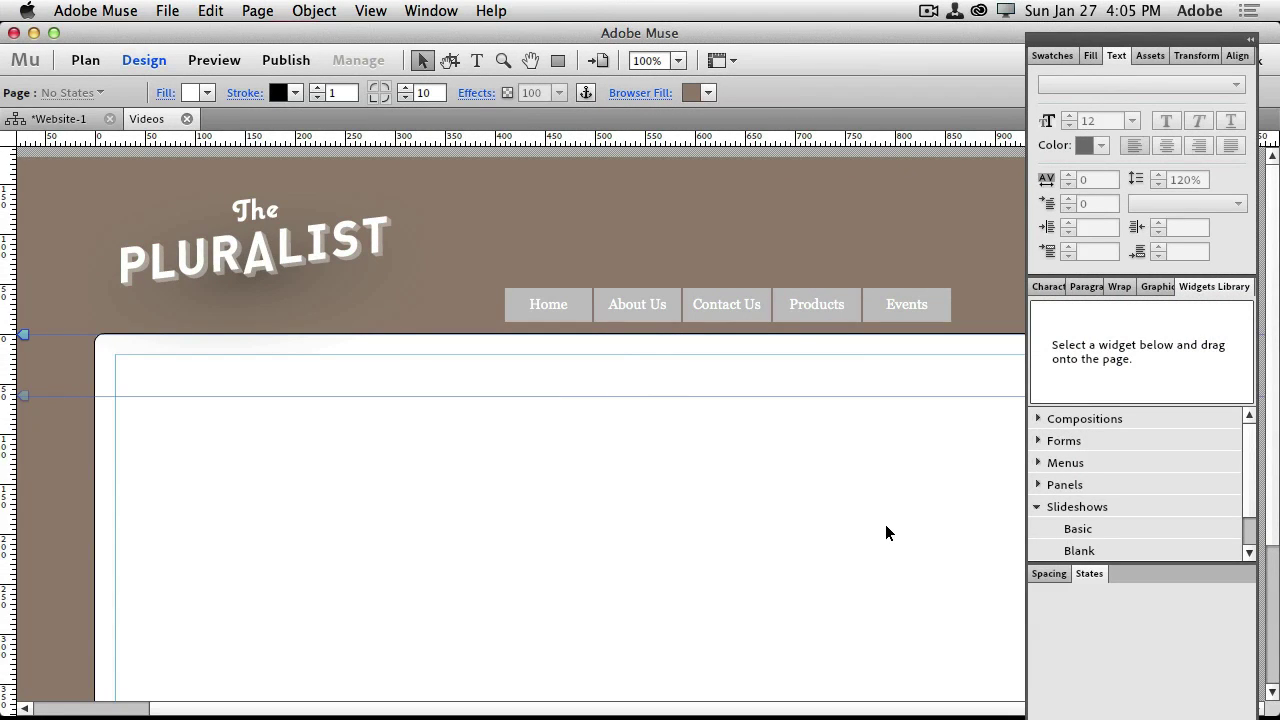
# Switch to TextEdit and open the recent document embed this.rtf
pyautogui.press('super+space')
pyautogui.write('y')
pyautogui.press('BackSpace')
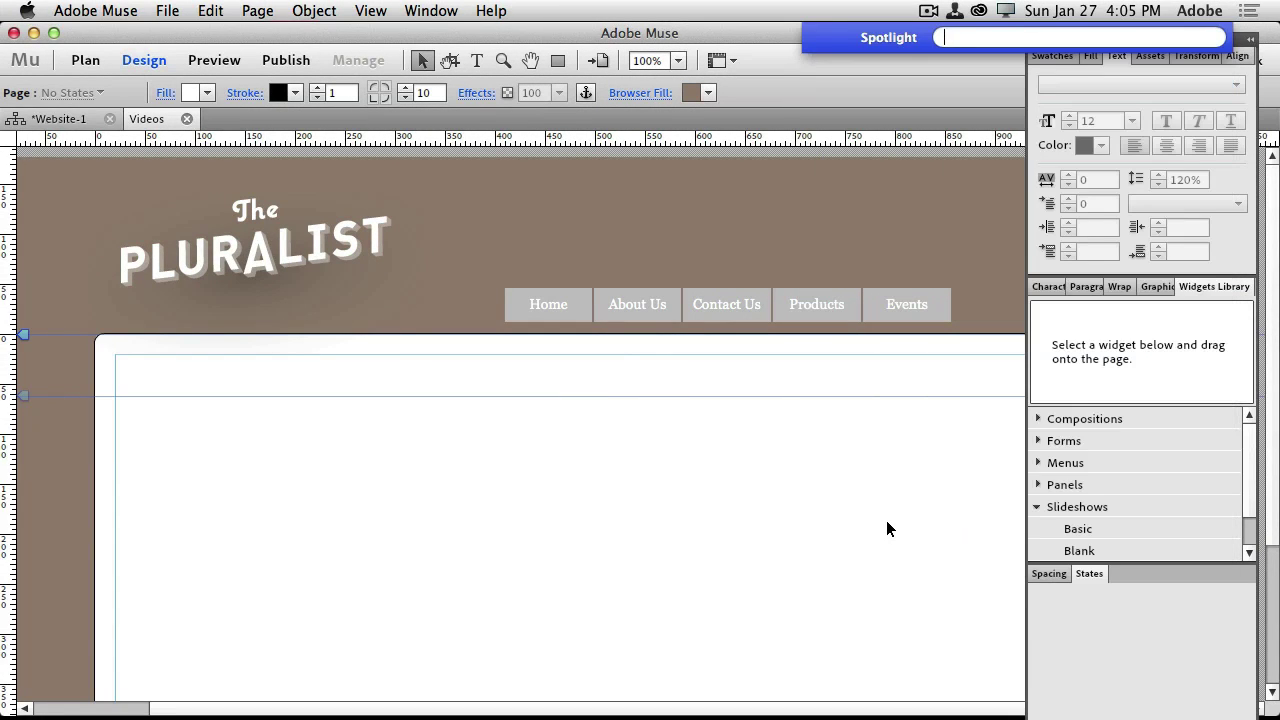
pyautogui.write('te')
pyautogui.press('Return')
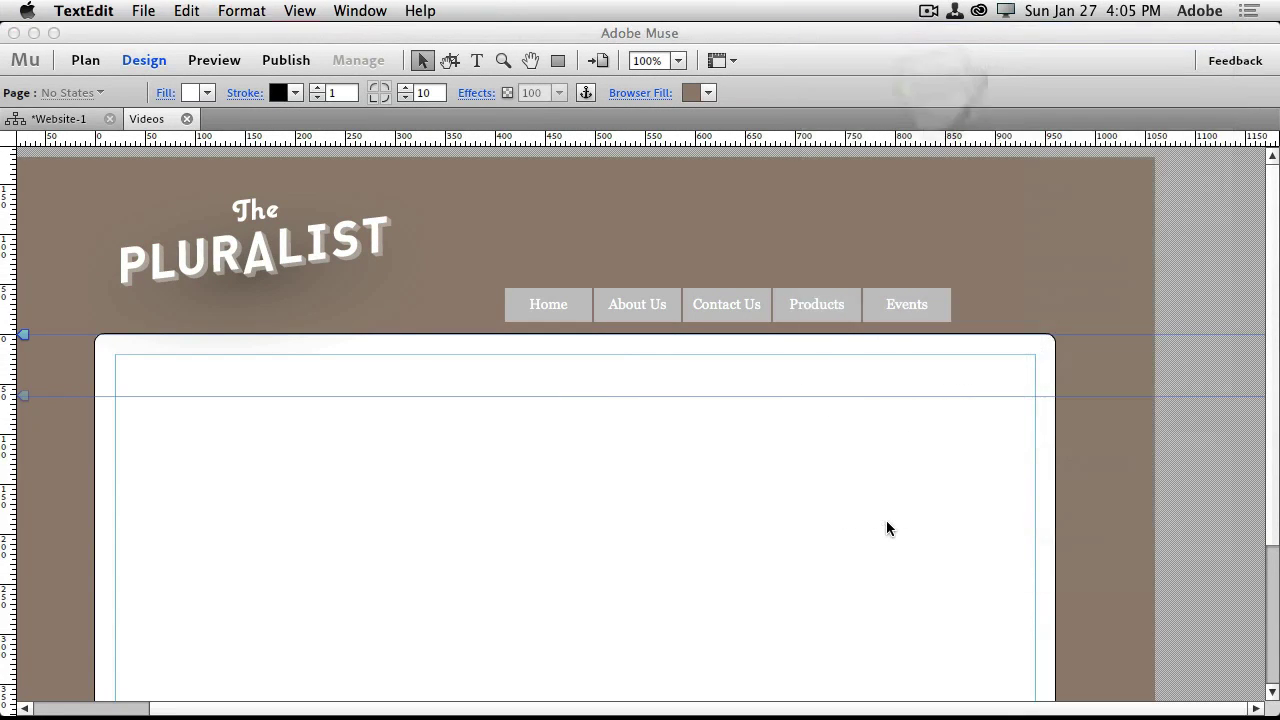
pyautogui.click(143, 10)
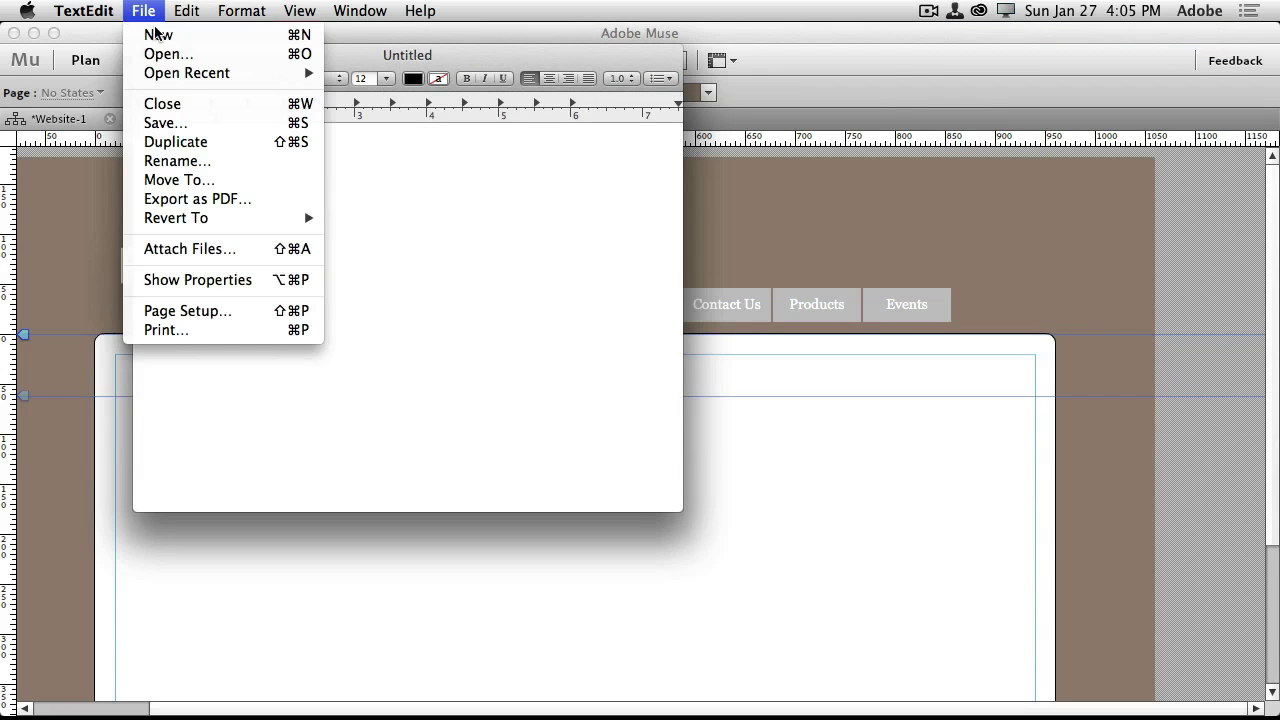
pyautogui.moveTo(193, 77)
pyautogui.click(376, 74)
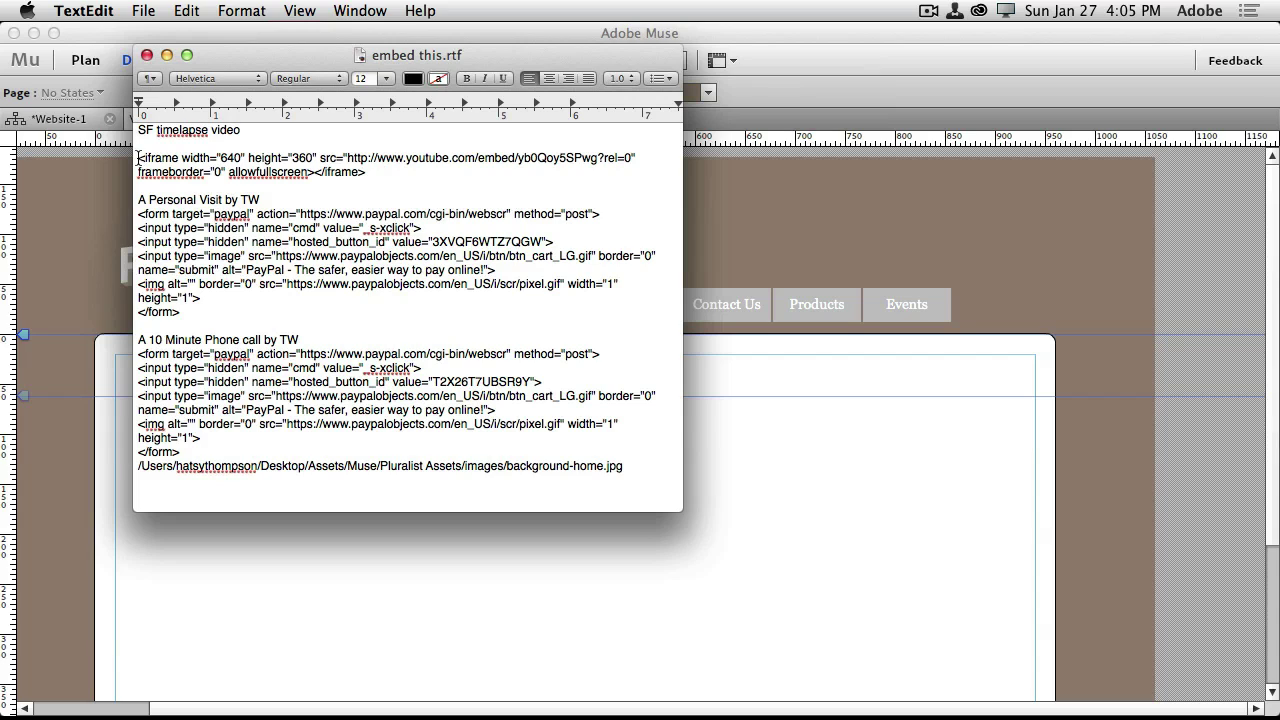
# Copy the 640 by 360 YouTube iframe code under SF timelapse video and switch back to Adobe Muse
pyautogui.moveTo(138, 157); pyautogui.dragTo(372, 174)
pyautogui.press('super+c')
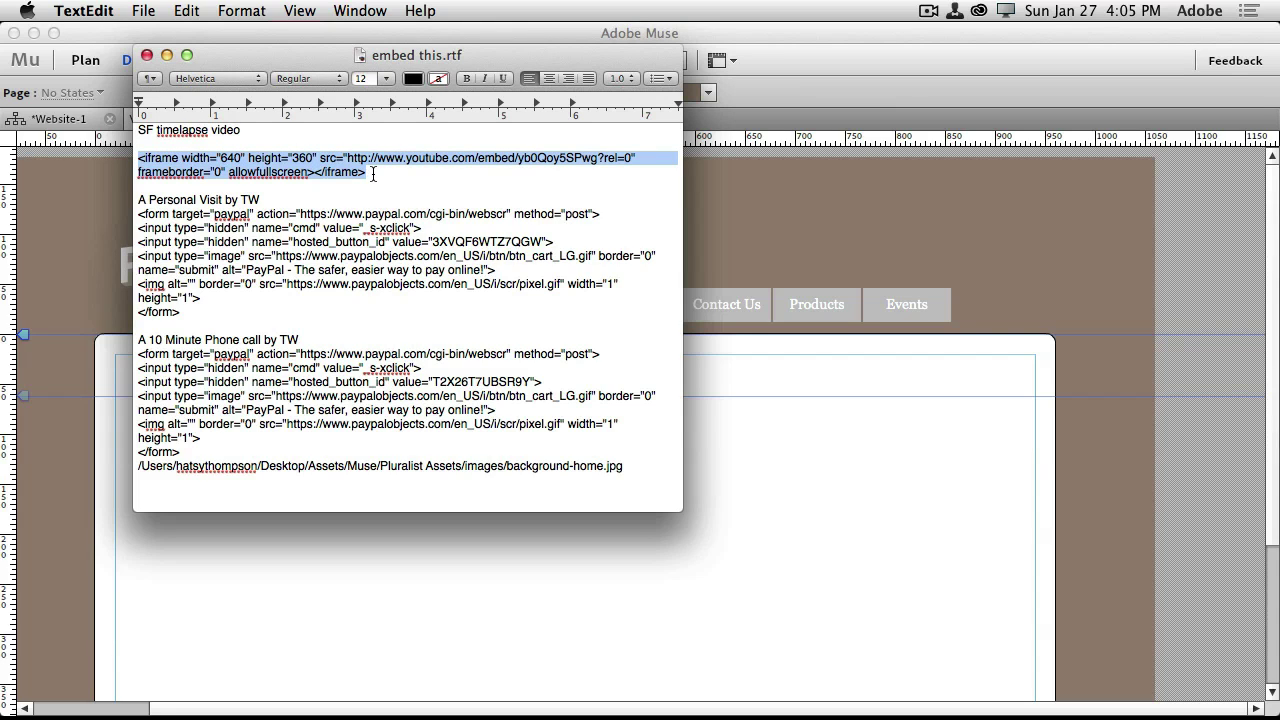
pyautogui.click(765, 480)
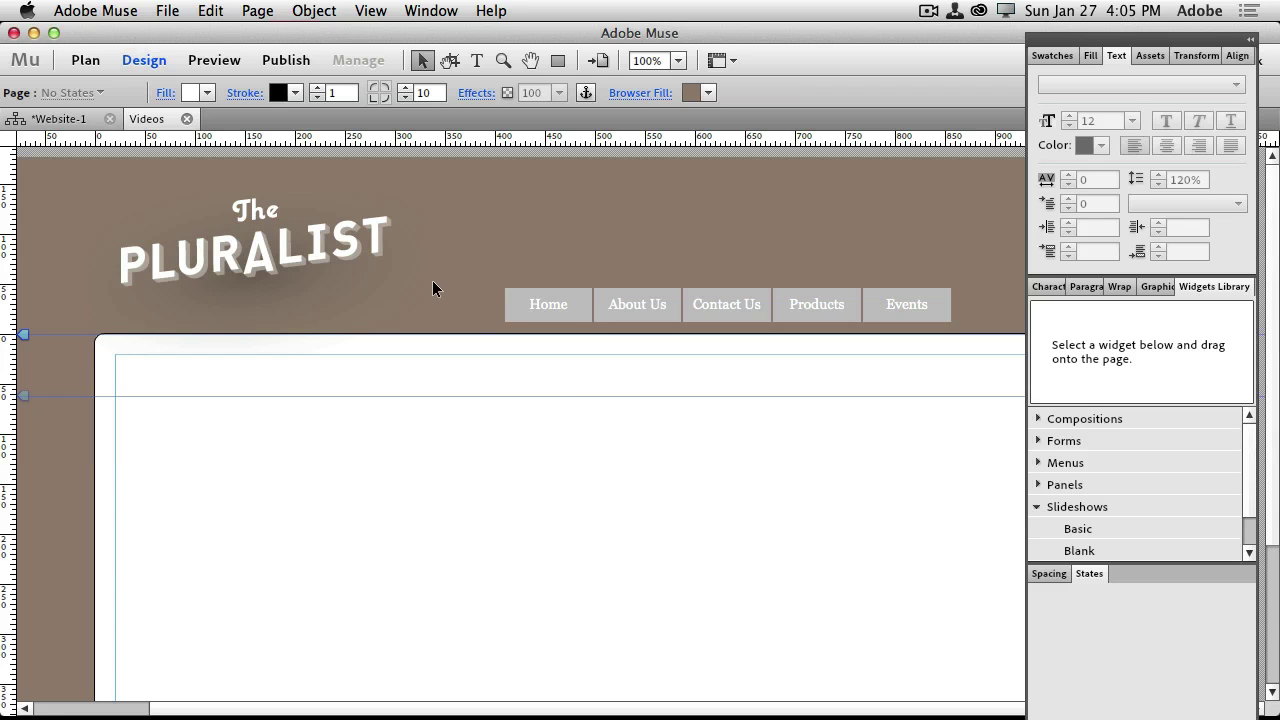
# Insert the copied YouTube iframe code as HTML on the Videos page and align the video with the right margin and upper horizontal guide
pyautogui.click(313, 10)
pyautogui.click(313, 8)
pyautogui.press('super+minus')
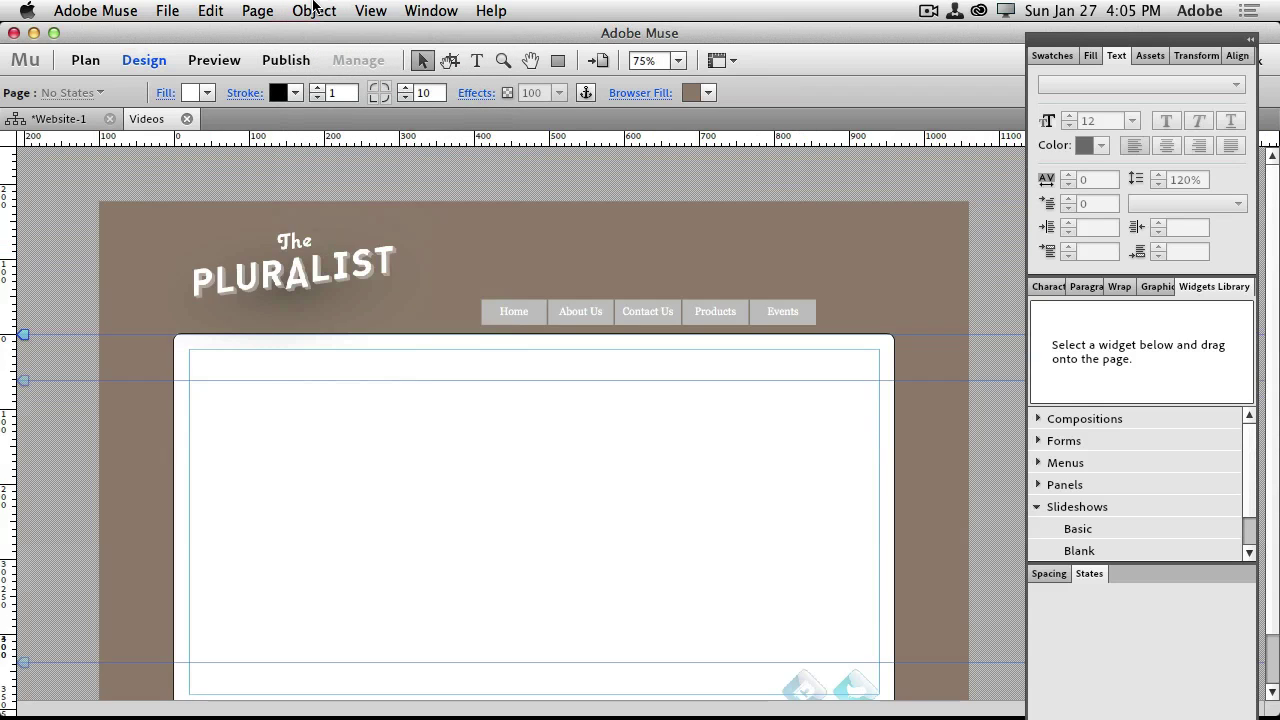
pyautogui.scroll(-2, 354, 208)
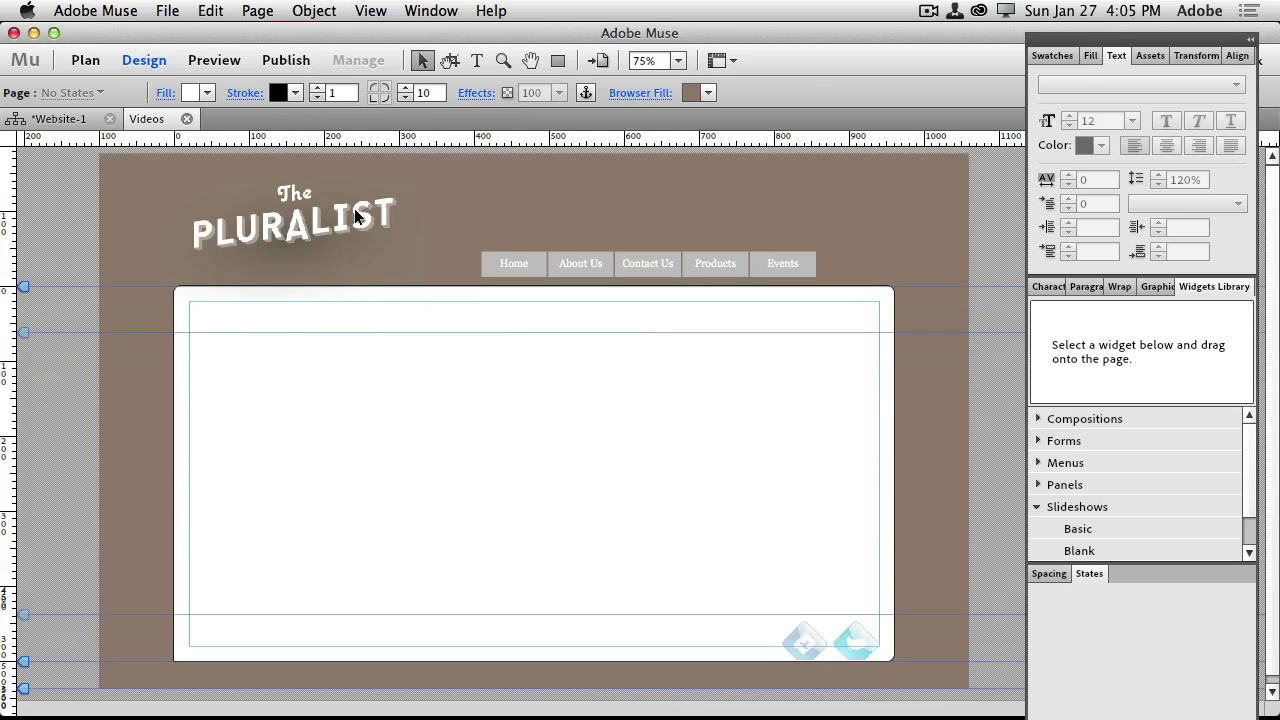
pyautogui.click(310, 14)
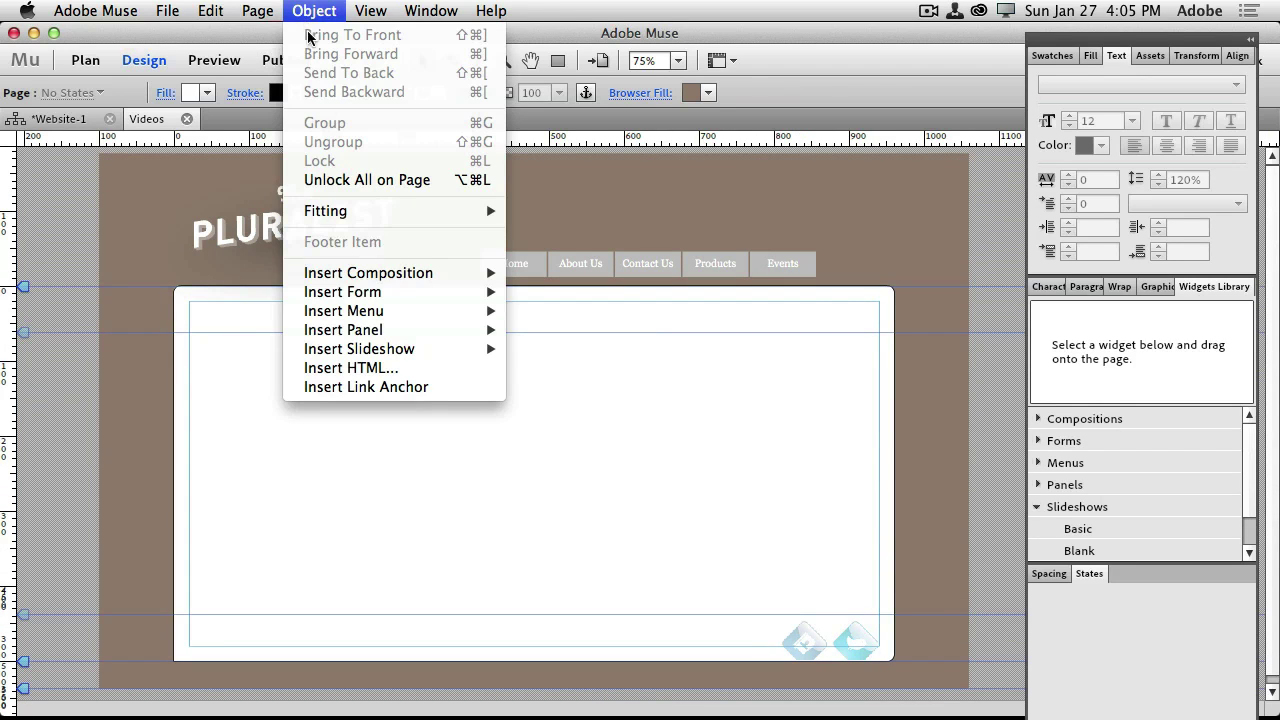
pyautogui.click(410, 376)
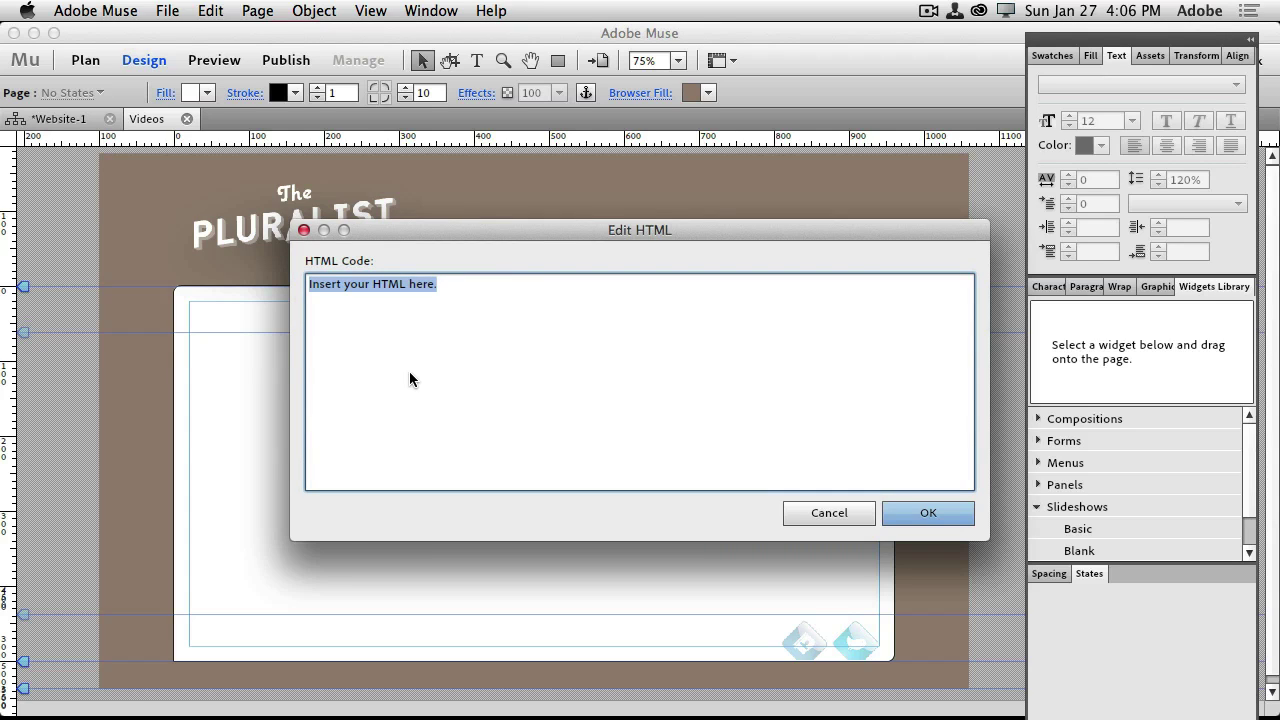
pyautogui.press('super+v')
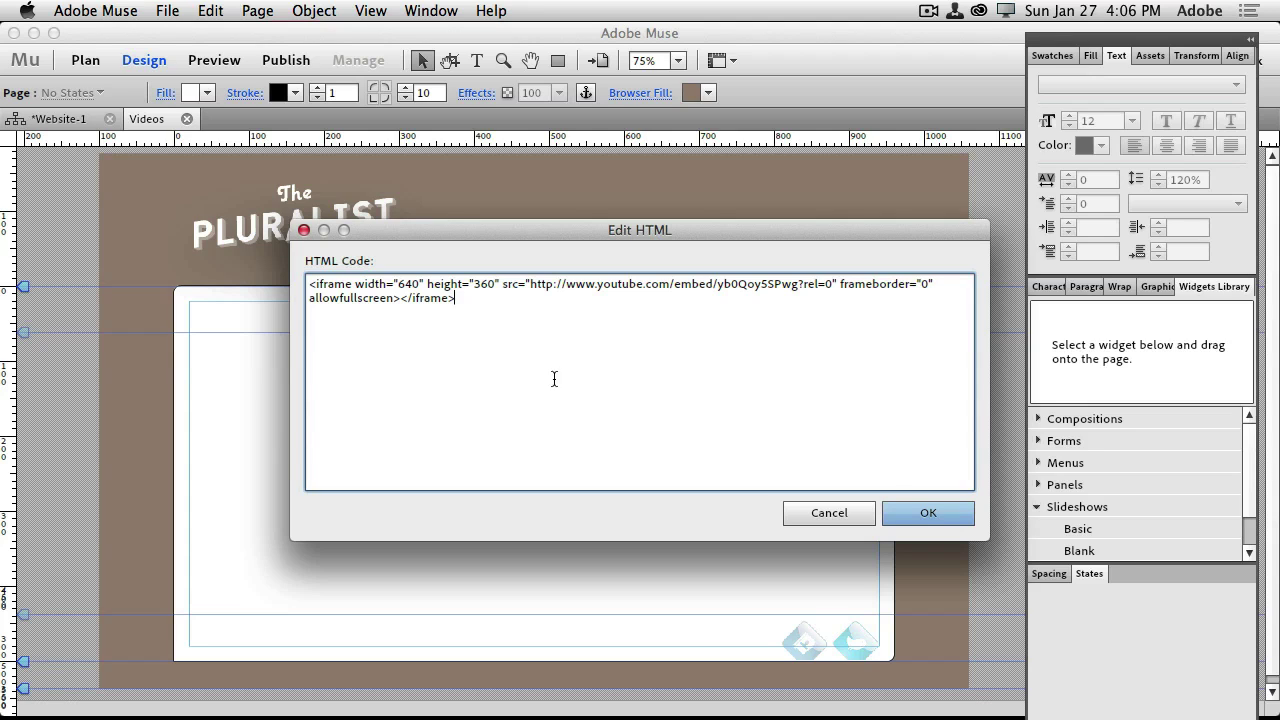
pyautogui.click(912, 515)
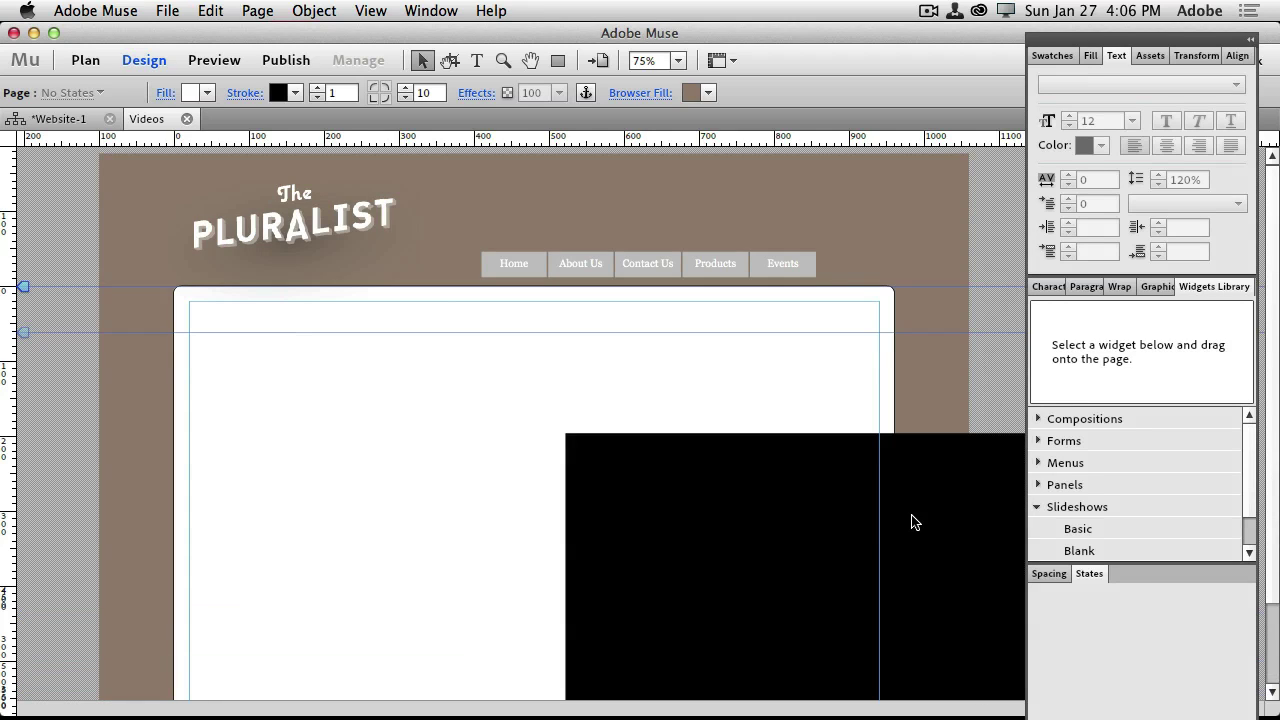
pyautogui.moveTo(827, 534); pyautogui.dragTo(647, 453)
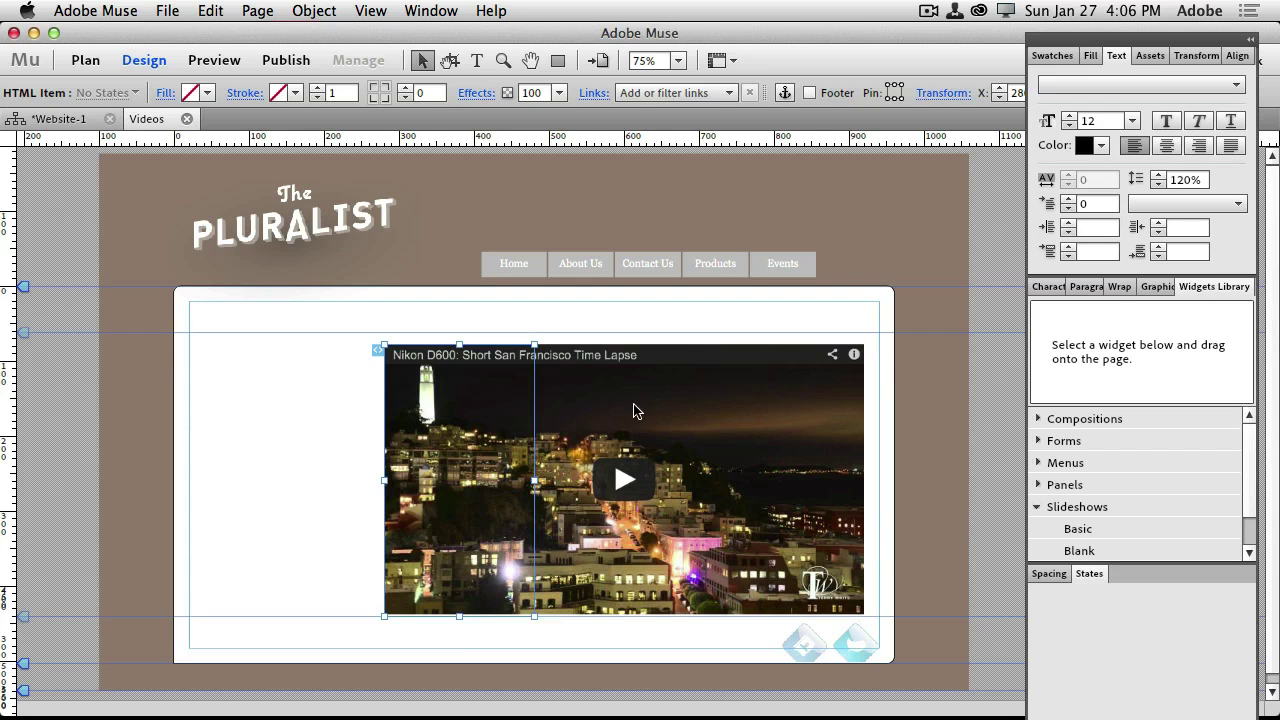
pyautogui.moveTo(663, 397); pyautogui.dragTo(675, 392)
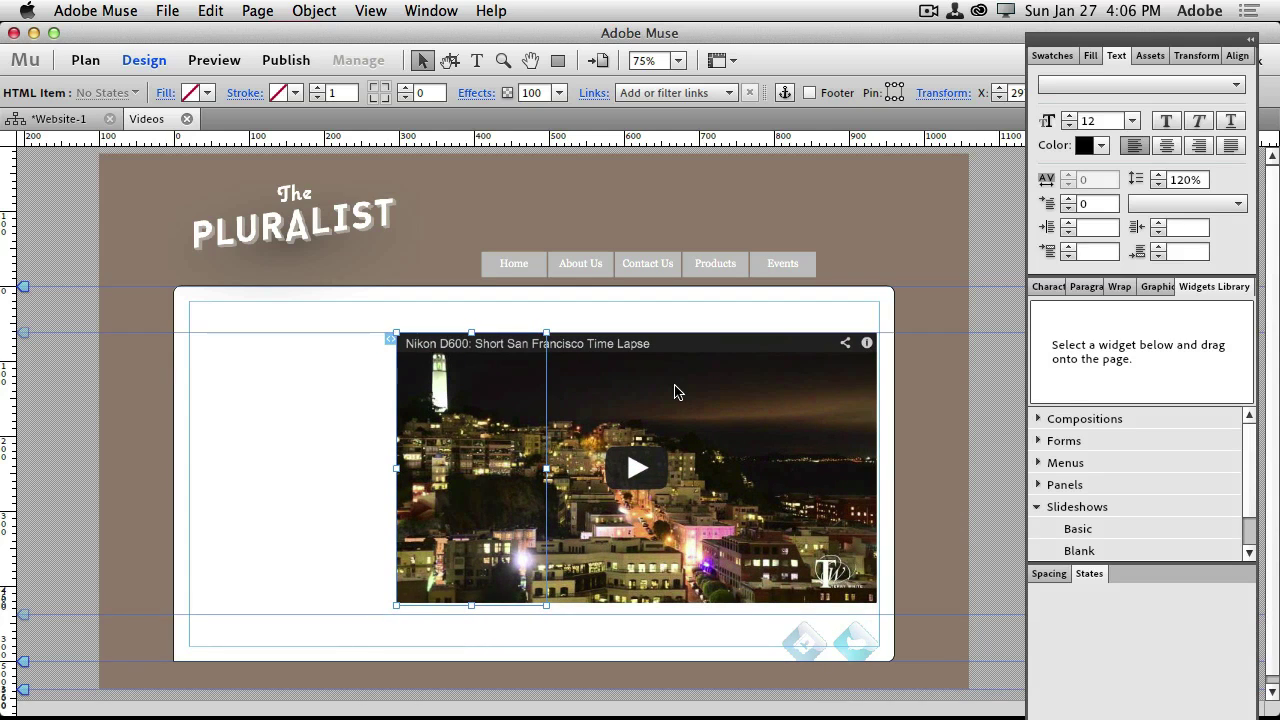
# Preview the Videos page in the Chrome browser, play the embedded video and switch back to Adobe Muse
pyautogui.click(167, 10)
pyautogui.click(256, 368)
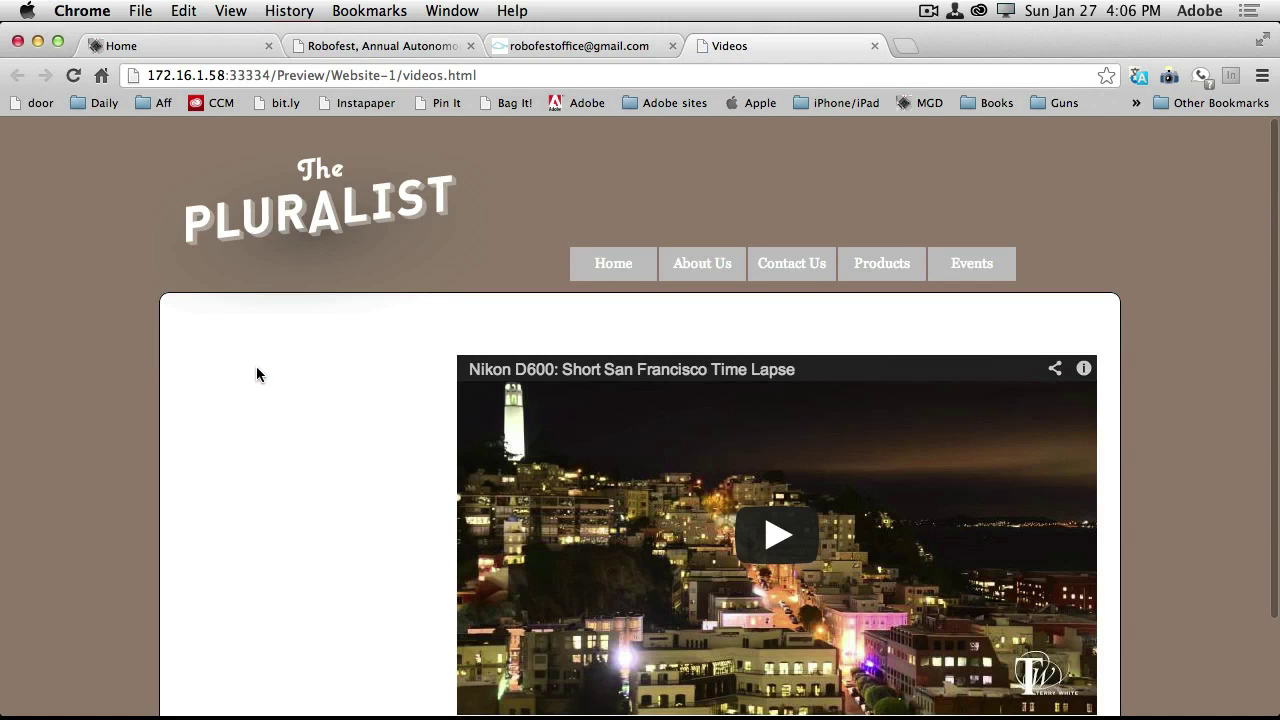
pyautogui.click(778, 540)
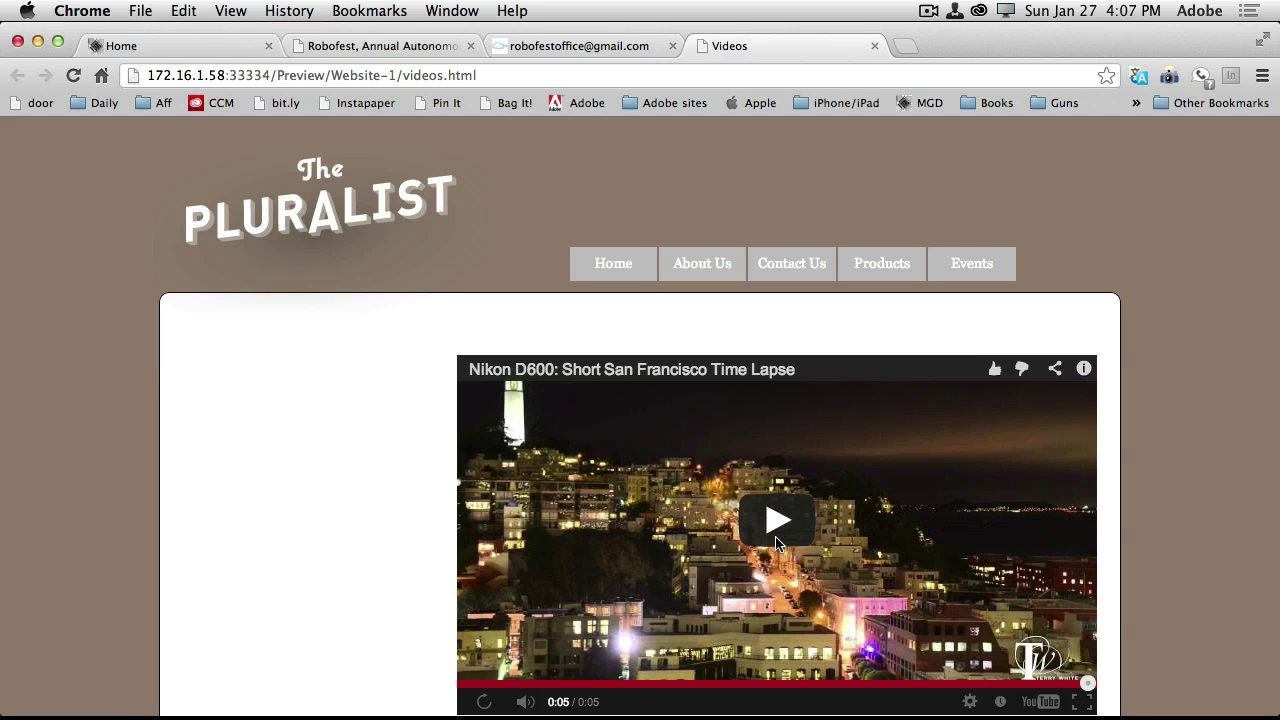
pyautogui.press('super+Tab')
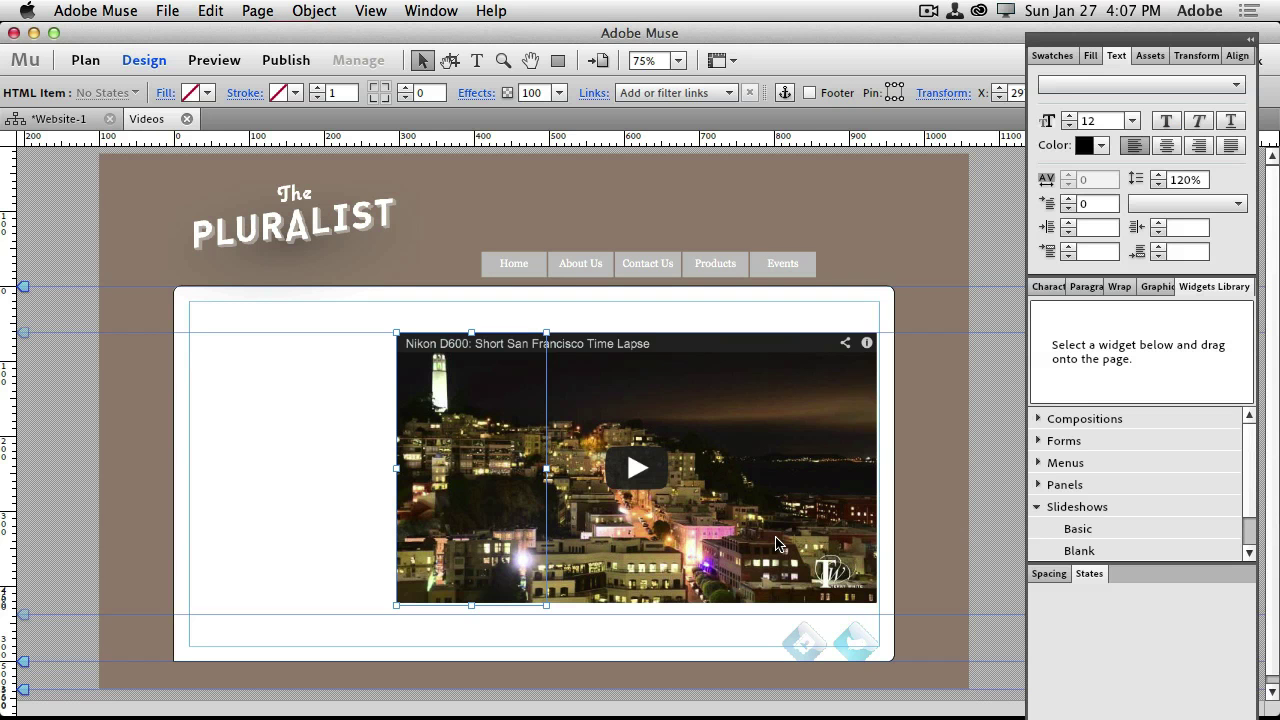
# Close the Videos page and open the Products page from the site plan
pyautogui.click(715, 262)
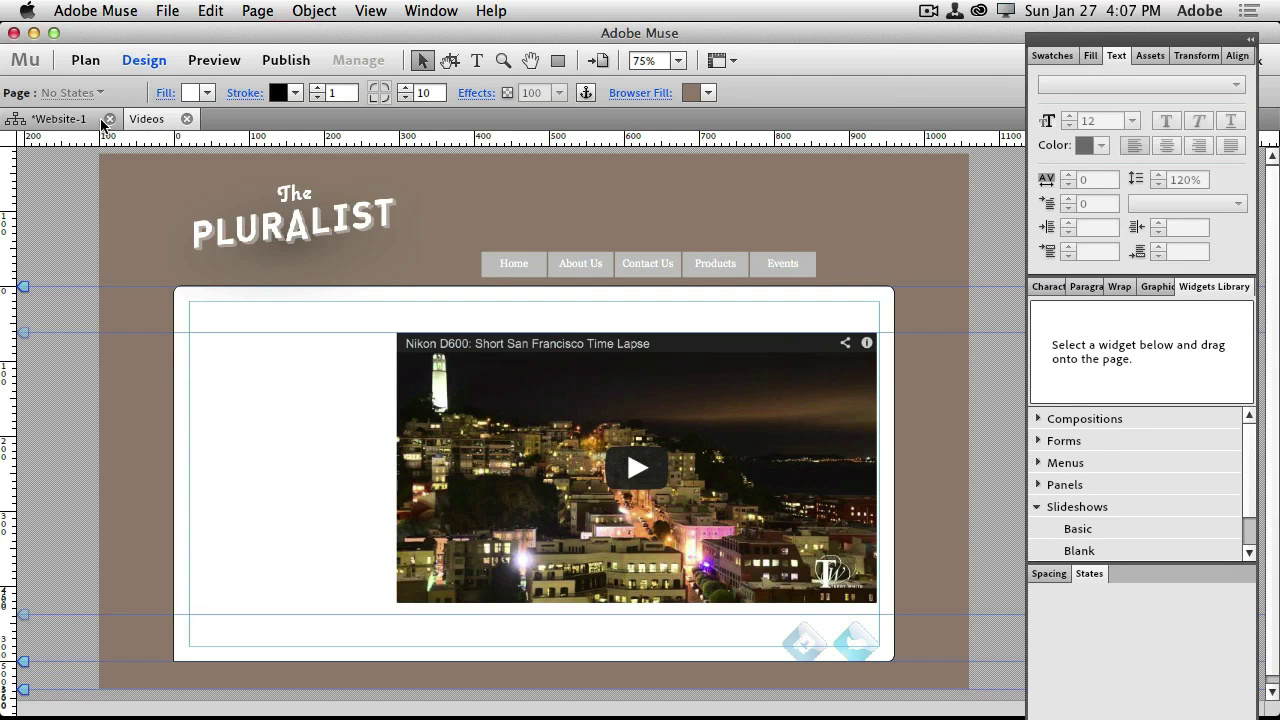
pyautogui.click(186, 119)
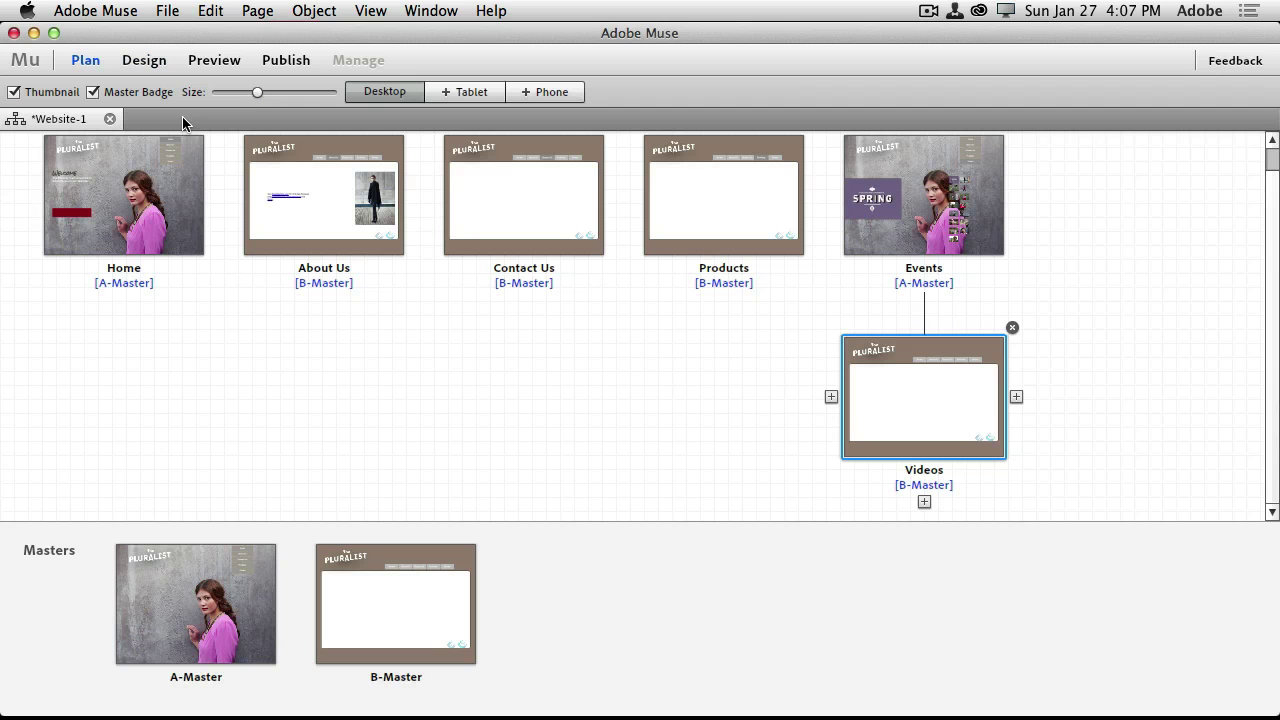
pyautogui.doubleClick(686, 220)
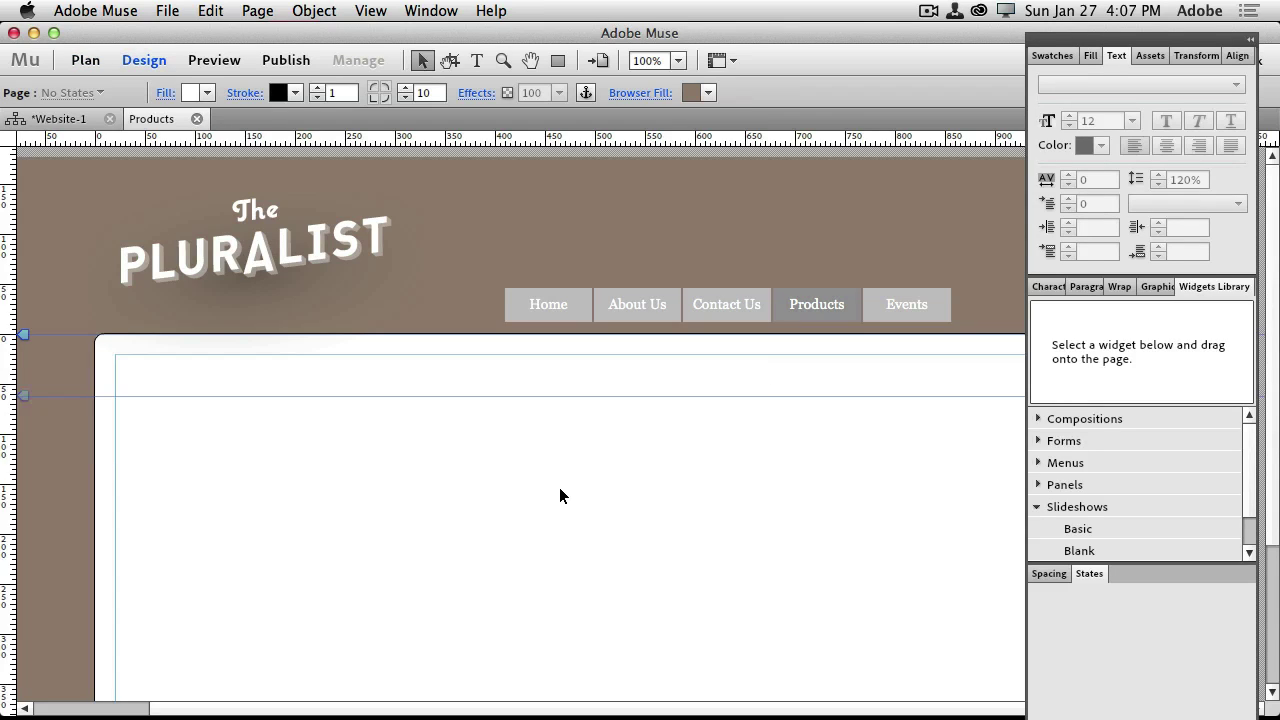
# Place TW.jpg from the Desktop on the Products page, aligned with the left margin and the upper horizontal guide
pyautogui.scroll(-1, 559, 487)
pyautogui.press('super+d')
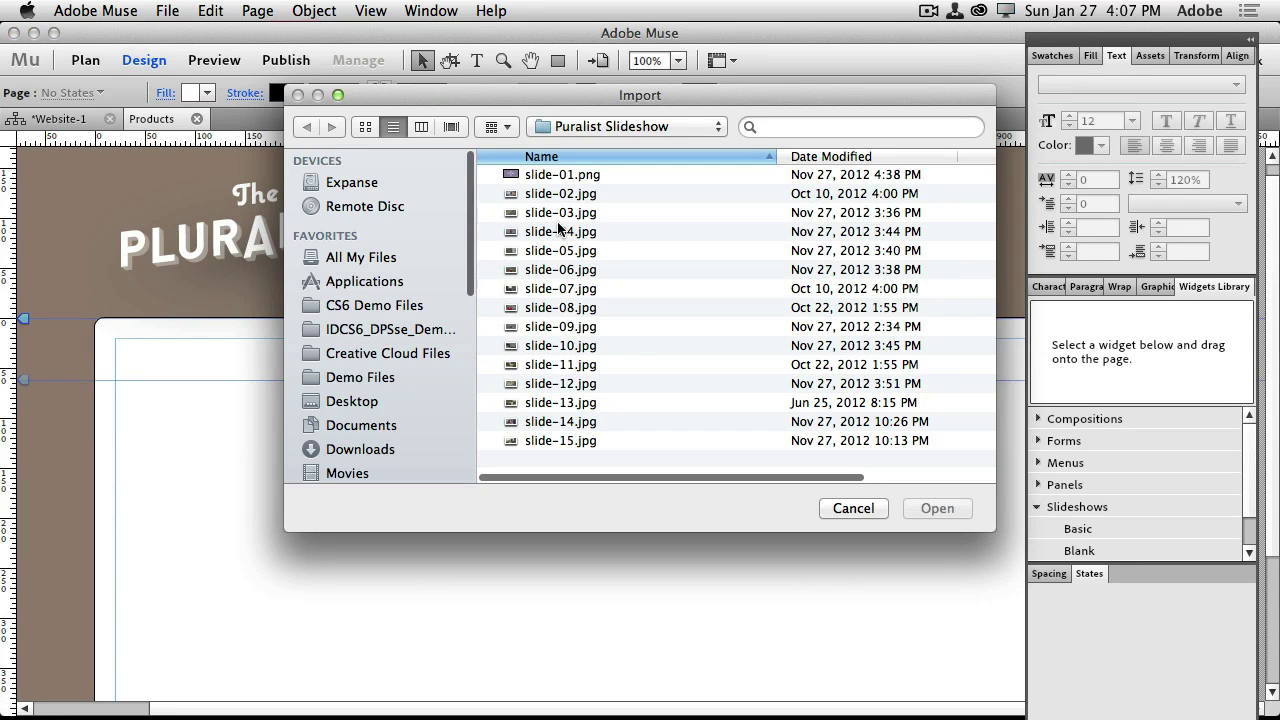
pyautogui.press('super+shift+d')
pyautogui.doubleClick(548, 174)
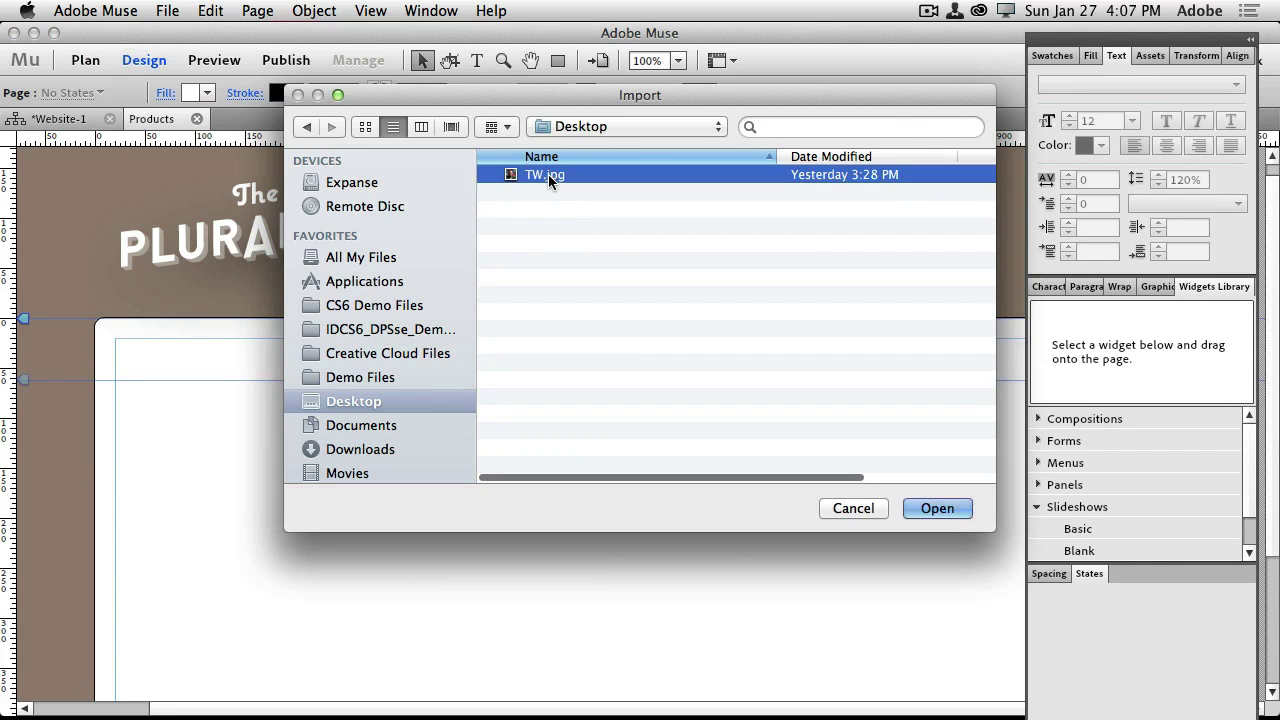
pyautogui.click(201, 423)
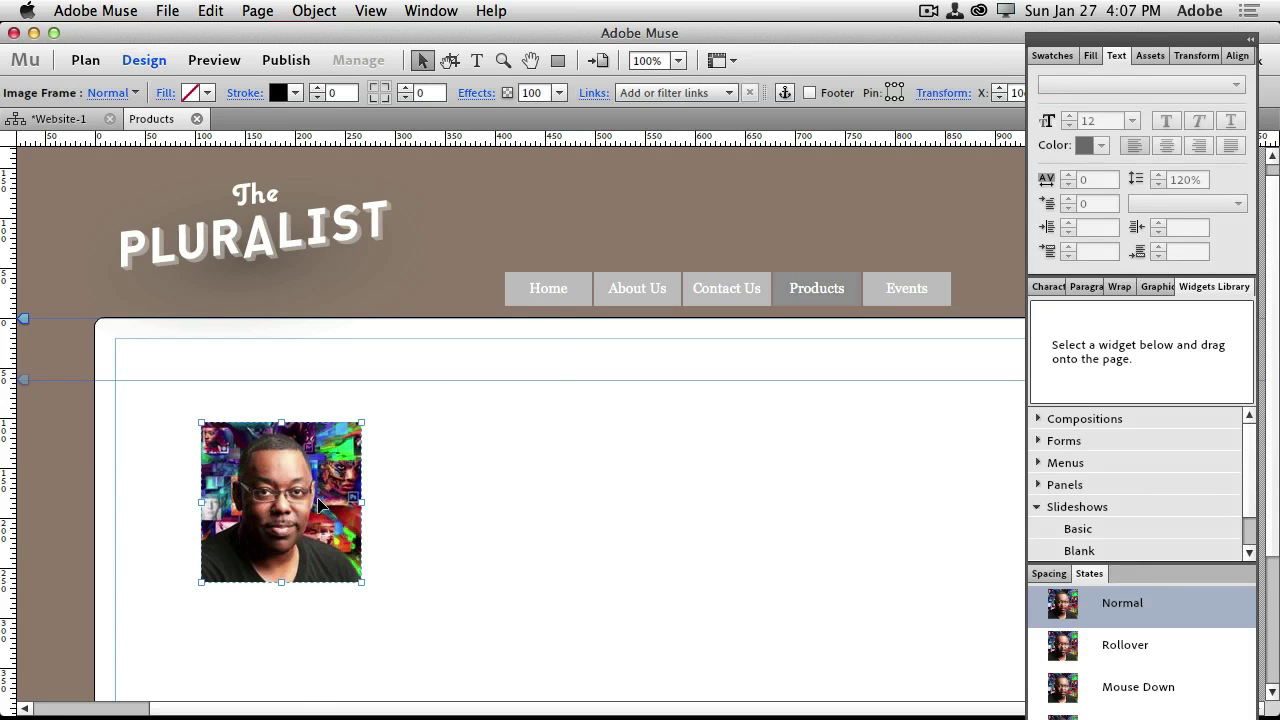
pyautogui.moveTo(319, 506); pyautogui.dragTo(233, 463)
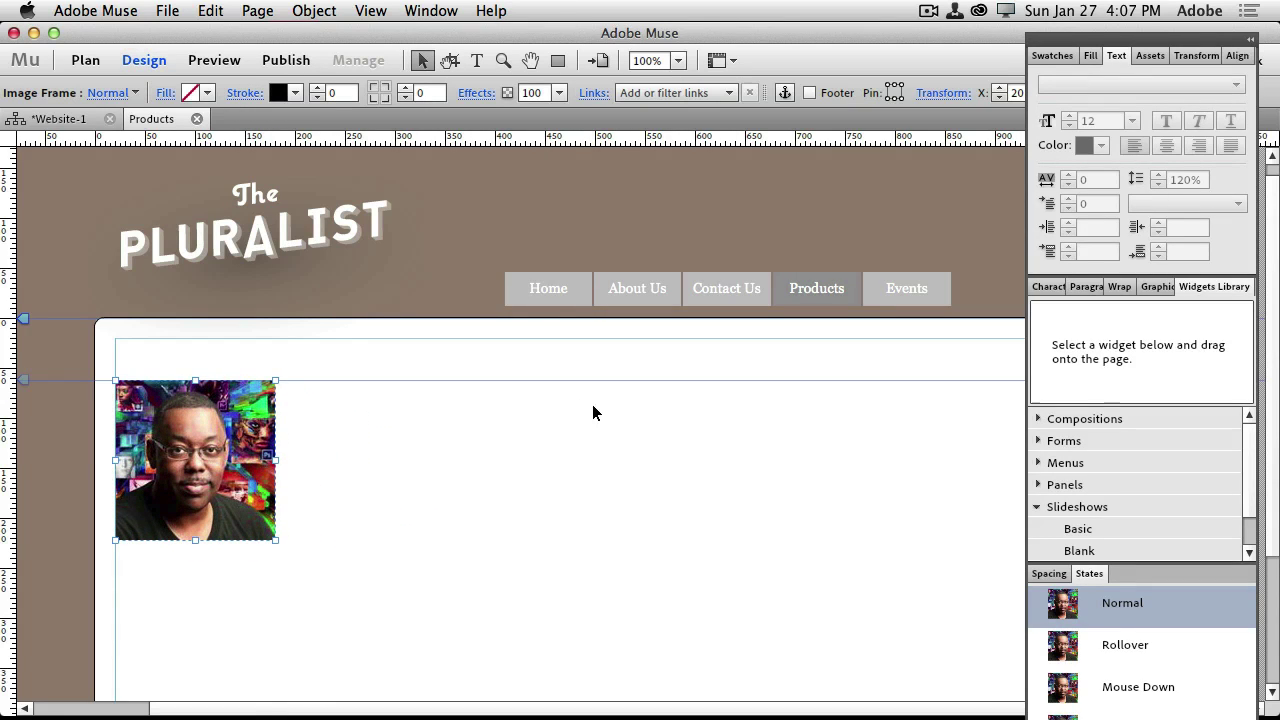
# Add a text frame about 329 by 57 px beside the portrait reading "A personal Visit by" followed by the presenter's full name
pyautogui.click(469, 62)
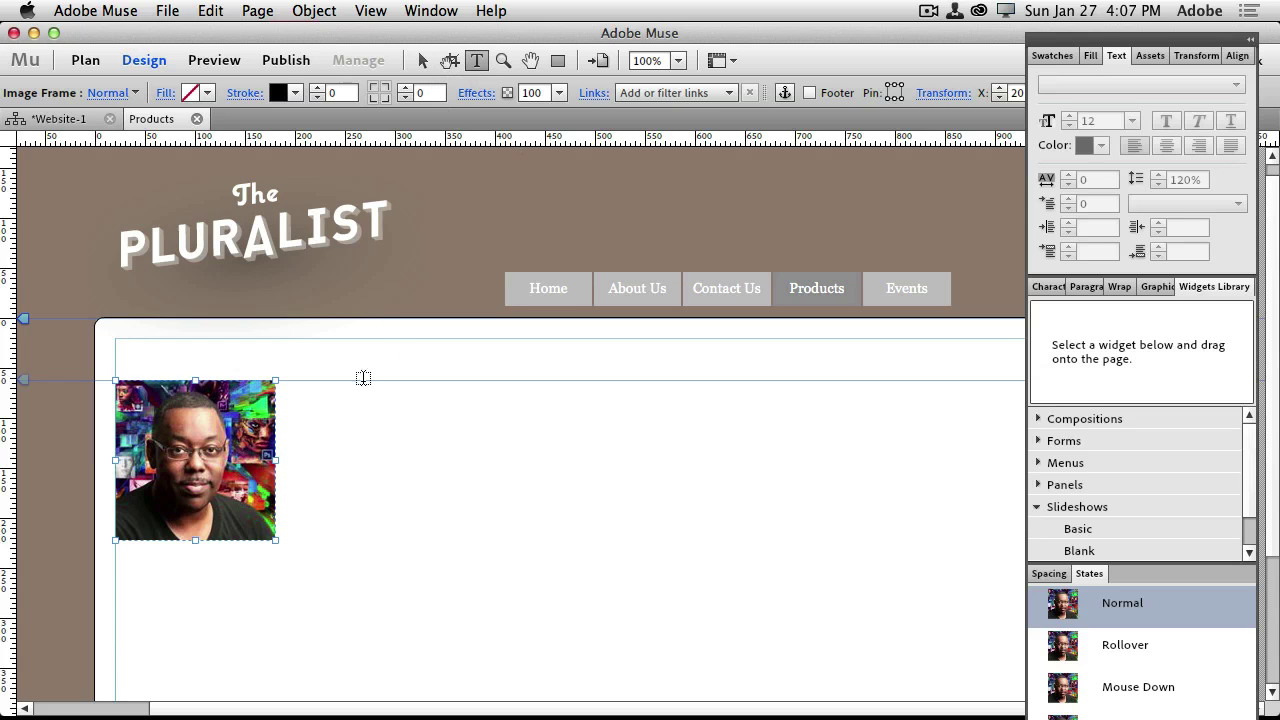
pyautogui.moveTo(302, 378); pyautogui.dragTo(631, 438)
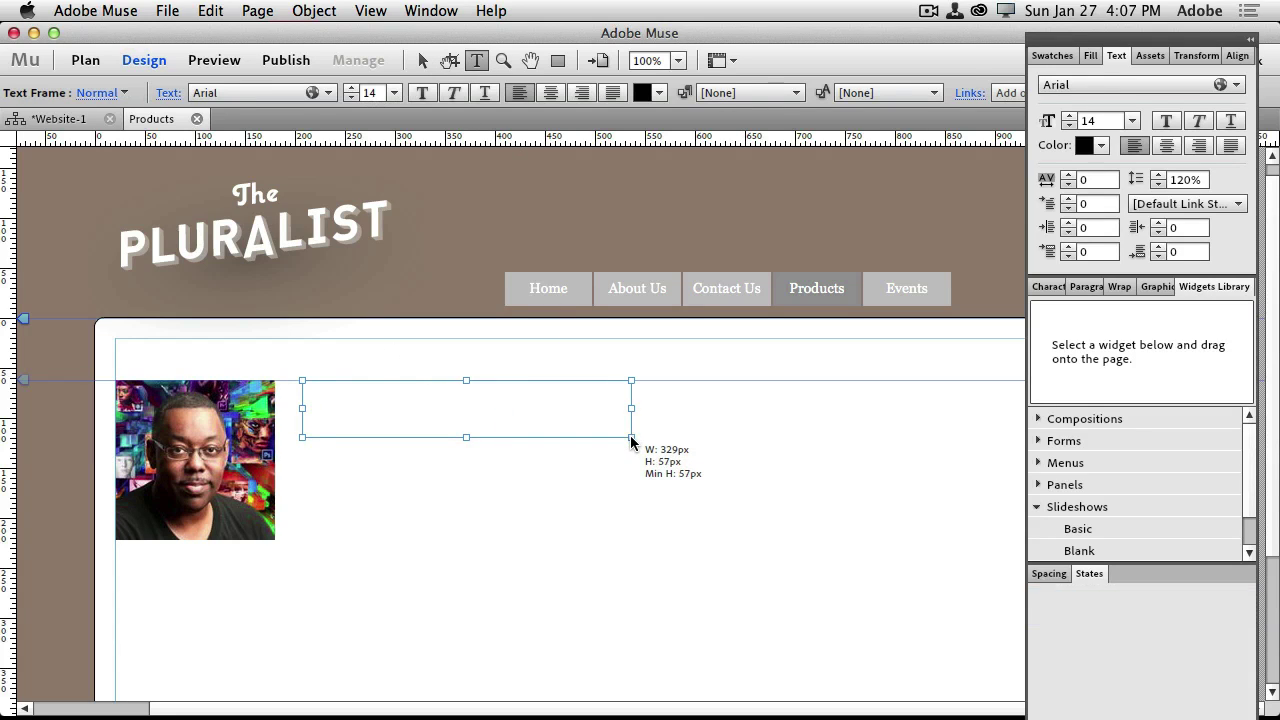
pyautogui.write('A p')
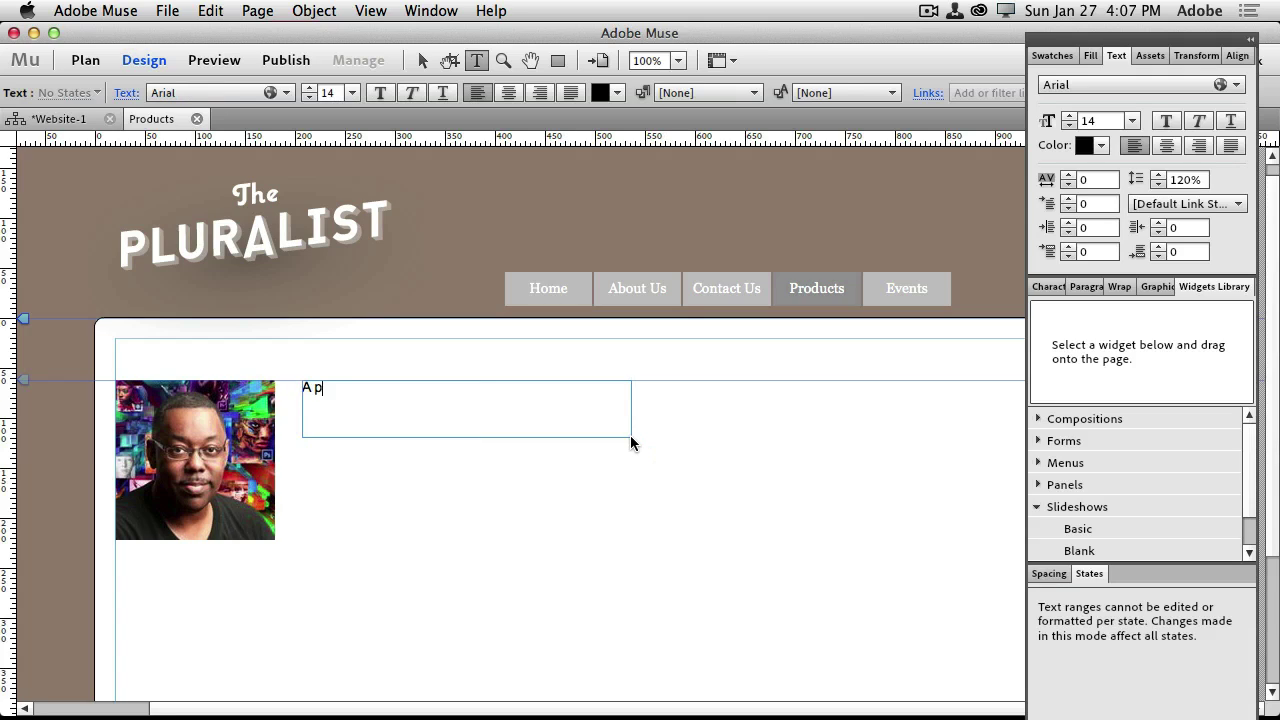
pyautogui.write('ersonal Visit by Terry White')
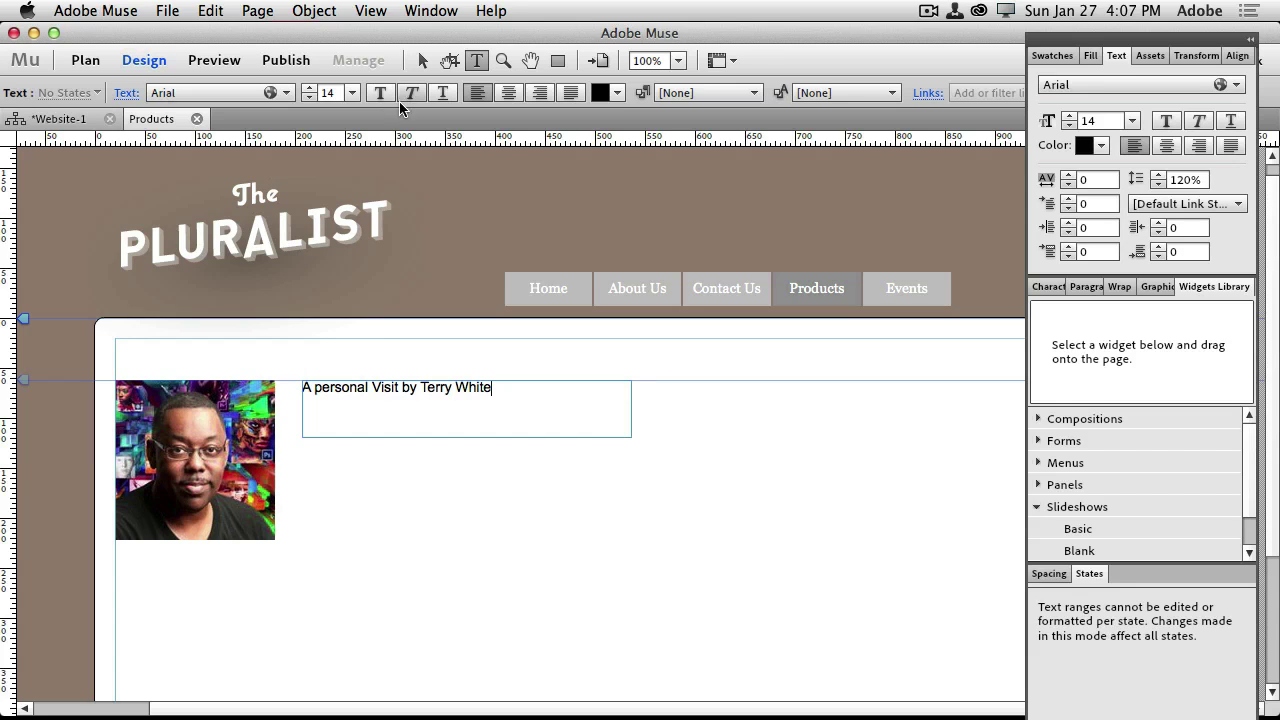
pyautogui.click(422, 60)
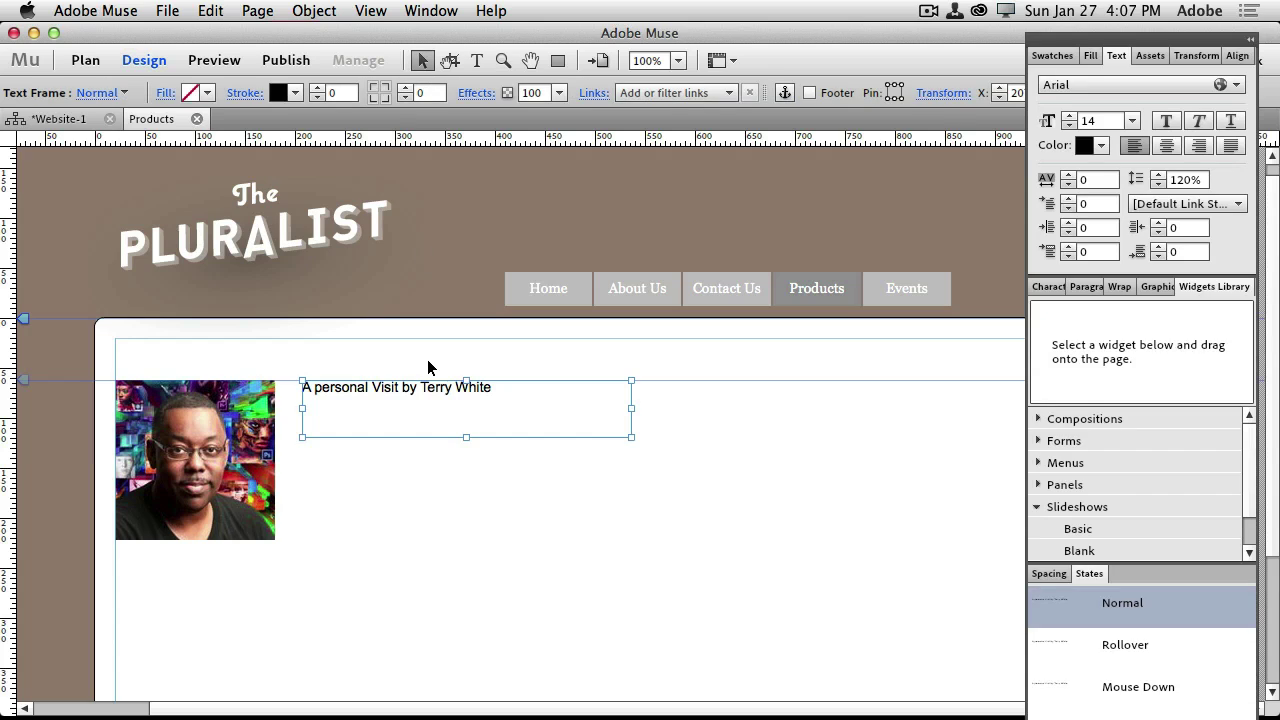
# Duplicate the text frame below the original and replace "Visit" in the copy with "10 Minute phone call"
pyautogui.moveTo(440, 430); pyautogui.dragTo(443, 505)
pyautogui.doubleClick(443, 505)
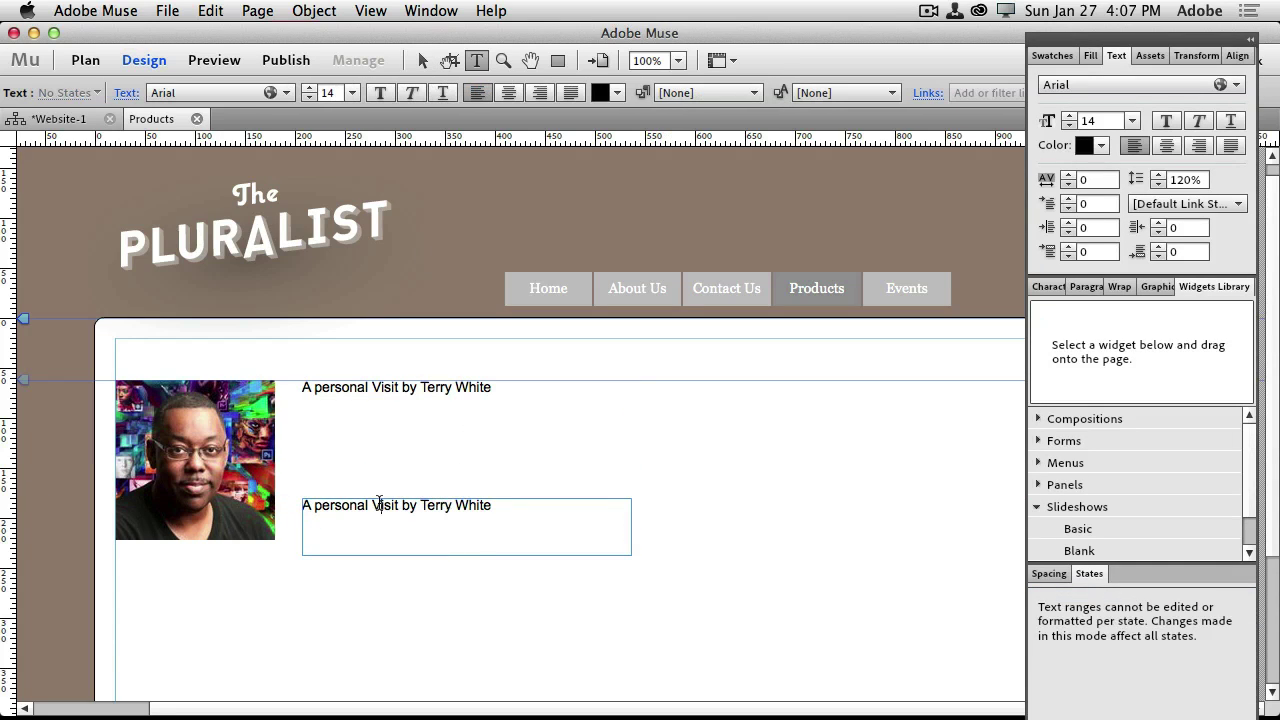
pyautogui.doubleClick(383, 505)
pyautogui.write('10 Minute pho')
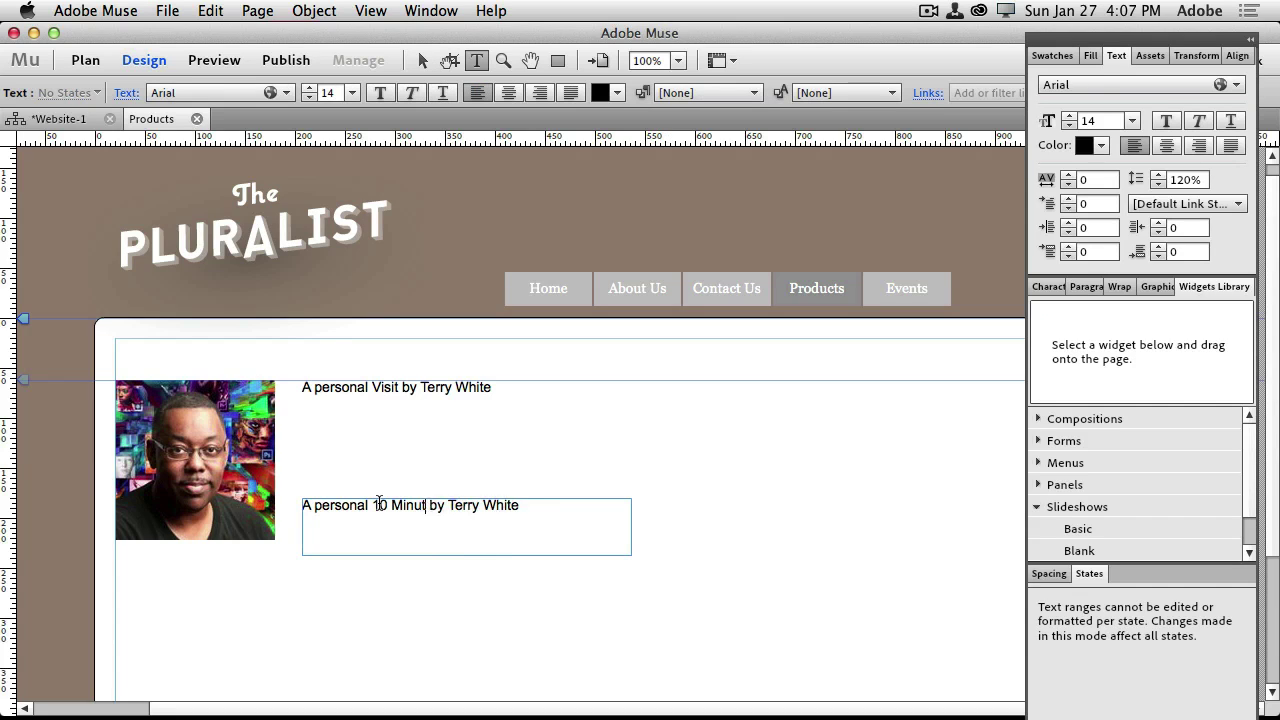
pyautogui.write('ne call')
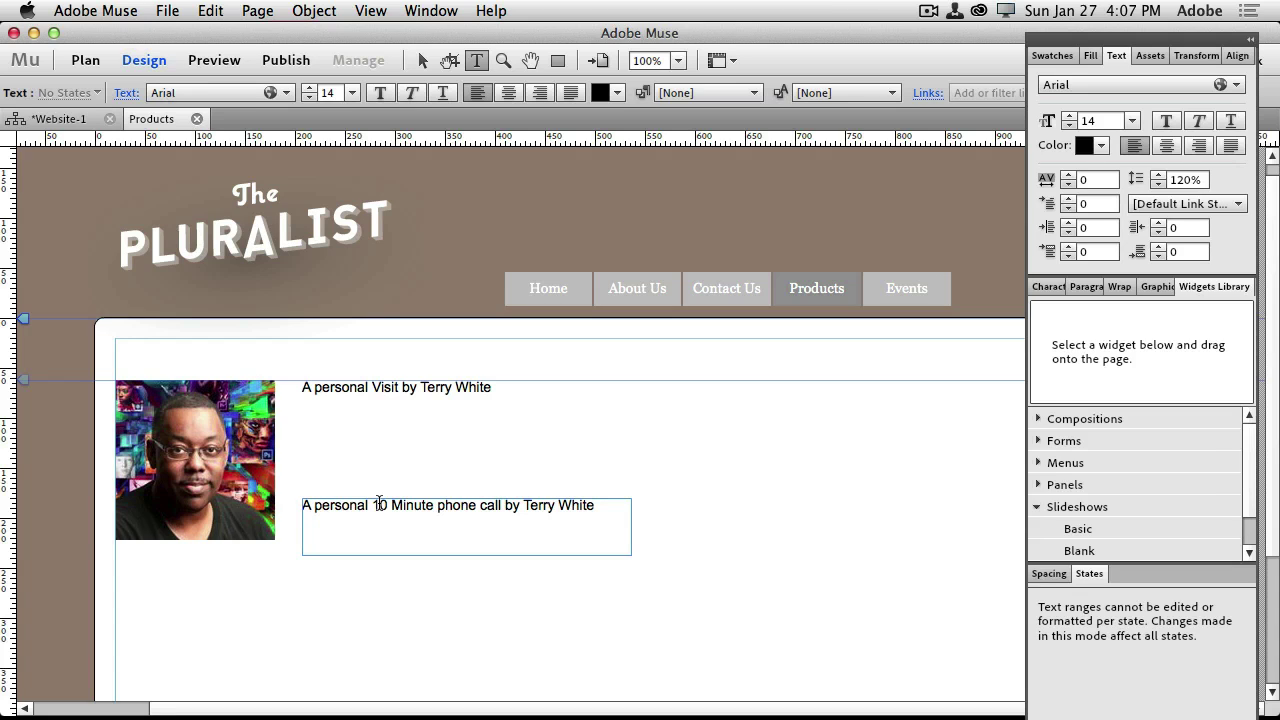
pyautogui.click(422, 61)
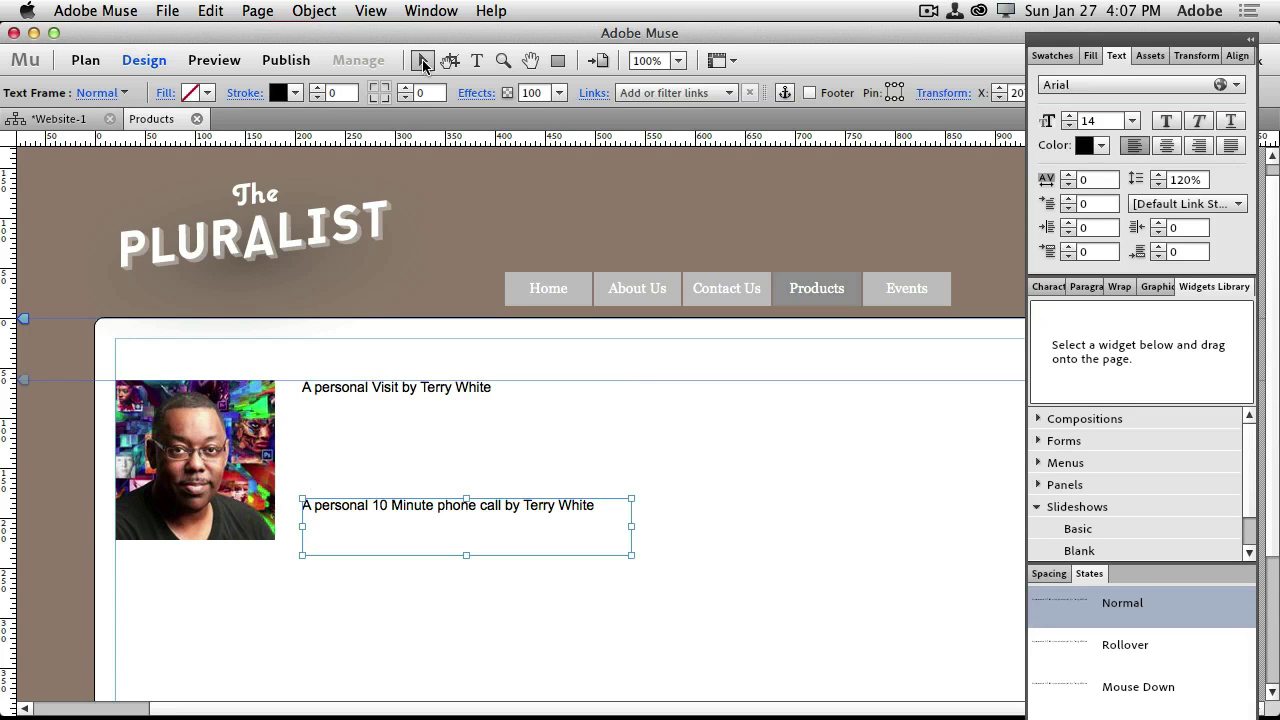
pyautogui.click(624, 419)
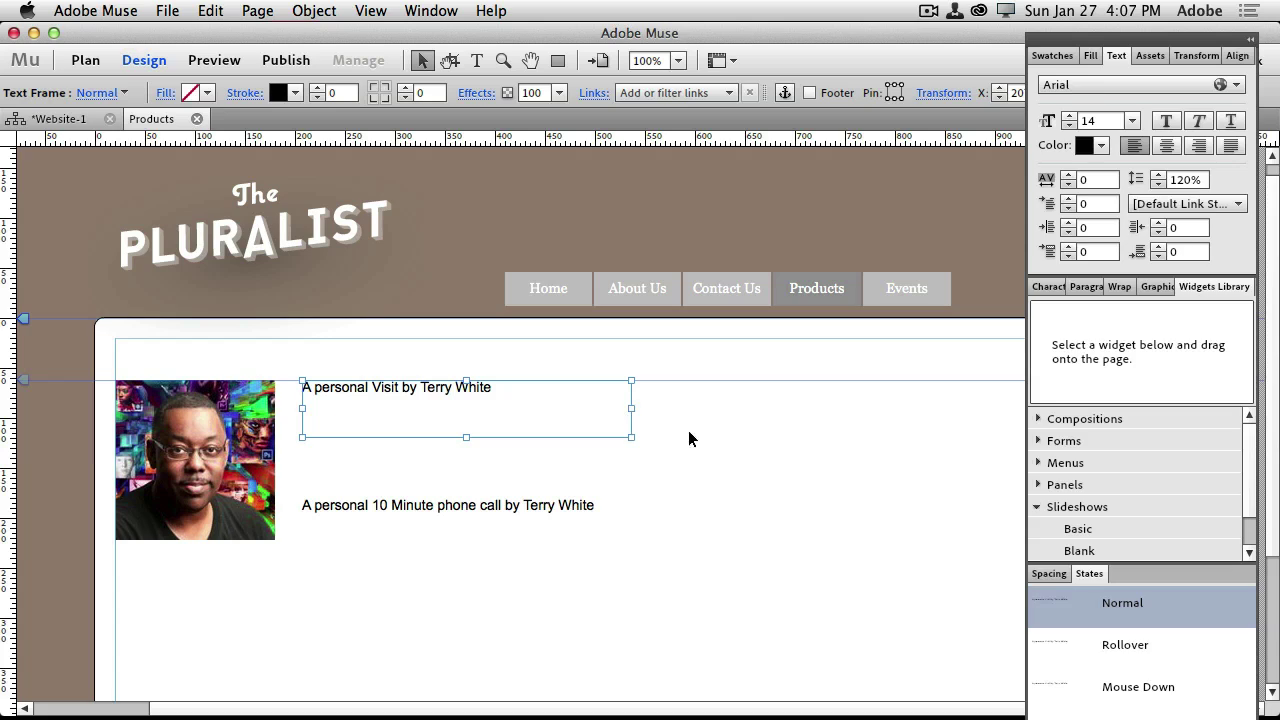
pyautogui.click(812, 463)
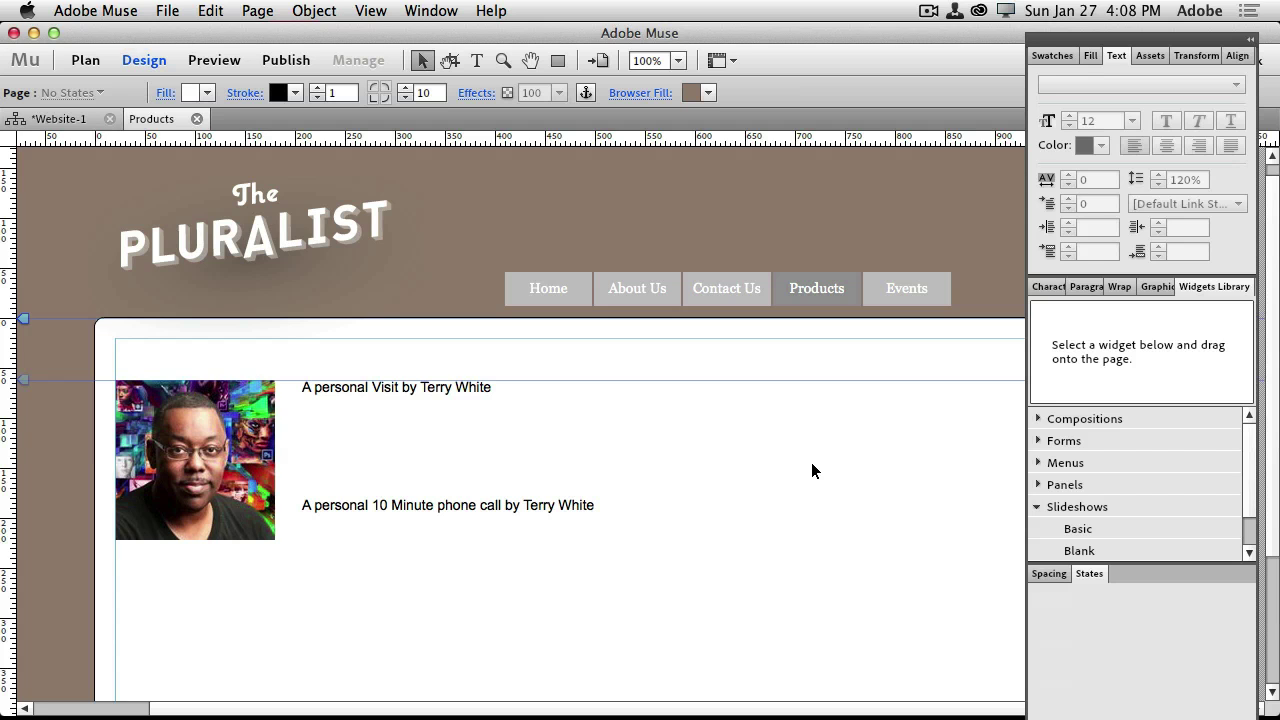
# Switch to TextEdit, copy the PayPal form code under "A Personal Visit by TW" and return to Adobe Muse
pyautogui.press('super+Tab')
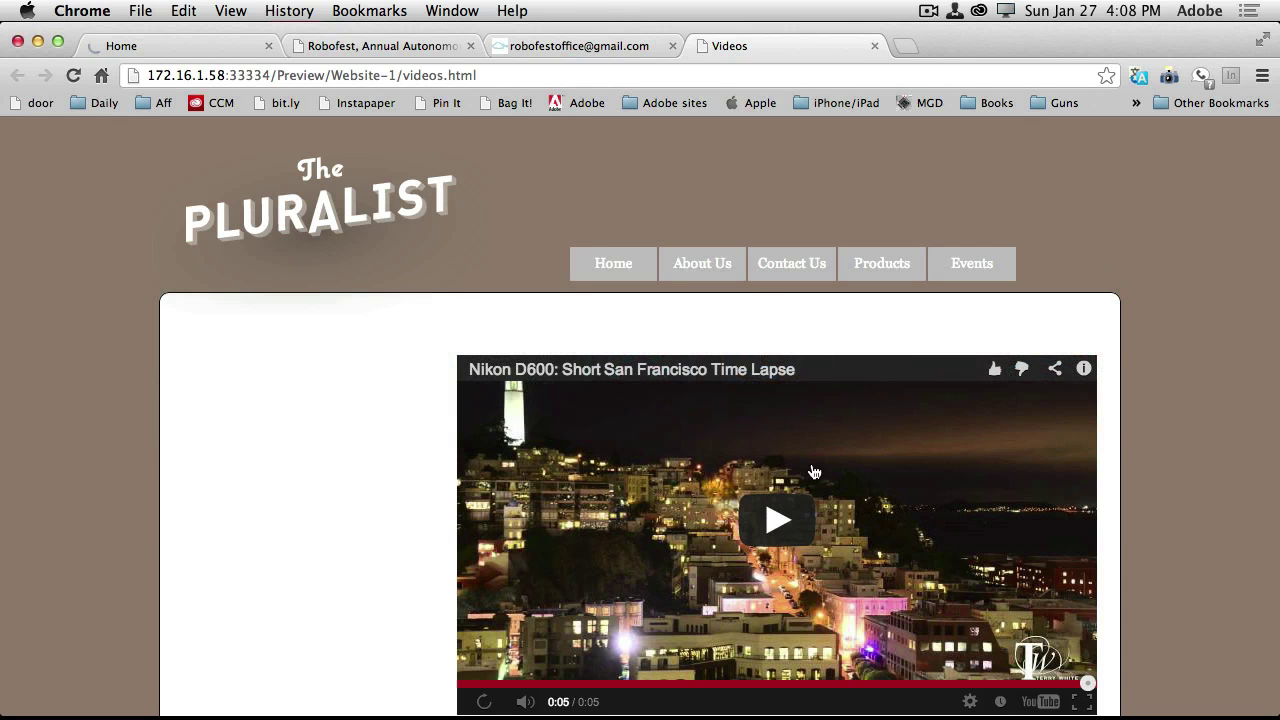
pyautogui.press('super+Tab')
pyautogui.press('super+Tab')
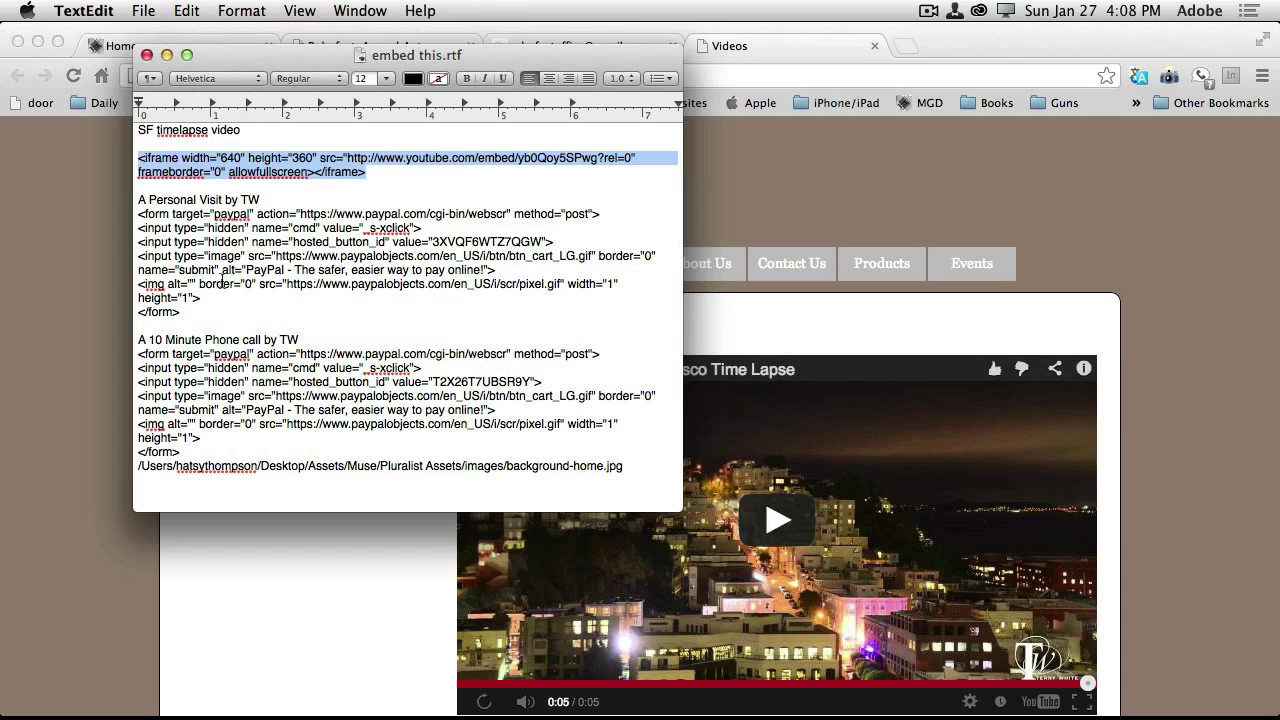
pyautogui.moveTo(138, 214); pyautogui.dragTo(247, 307)
pyautogui.press('super+c')
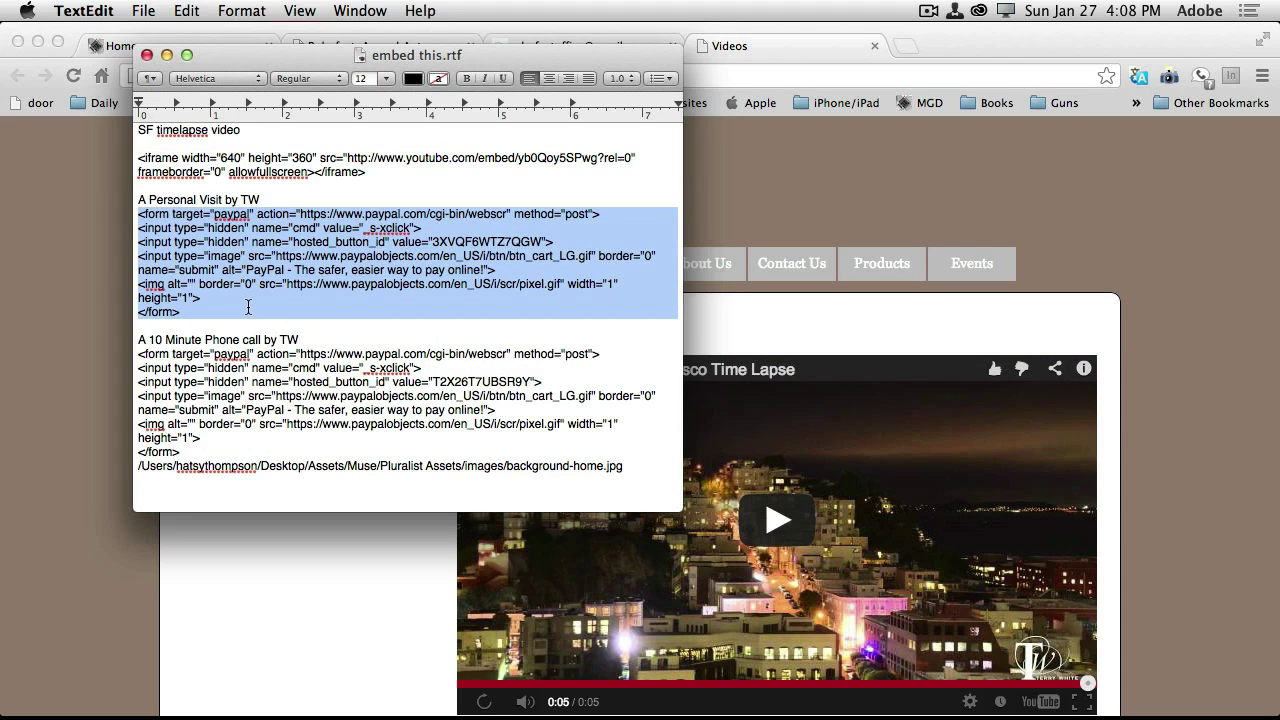
pyautogui.press('super+Tab')
pyautogui.press('super+Tab')
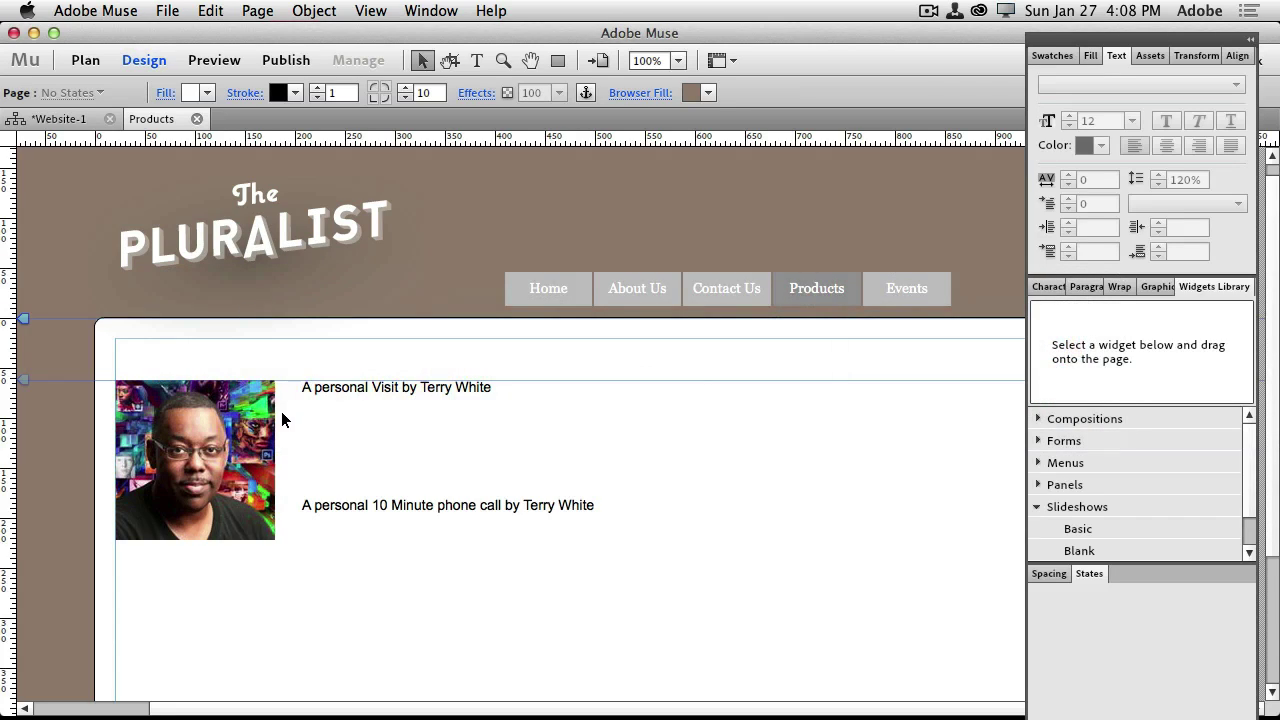
# Insert the copied PayPal code as an HTML item on the Products page and place its button directly under the personal visit text
pyautogui.click(362, 12)
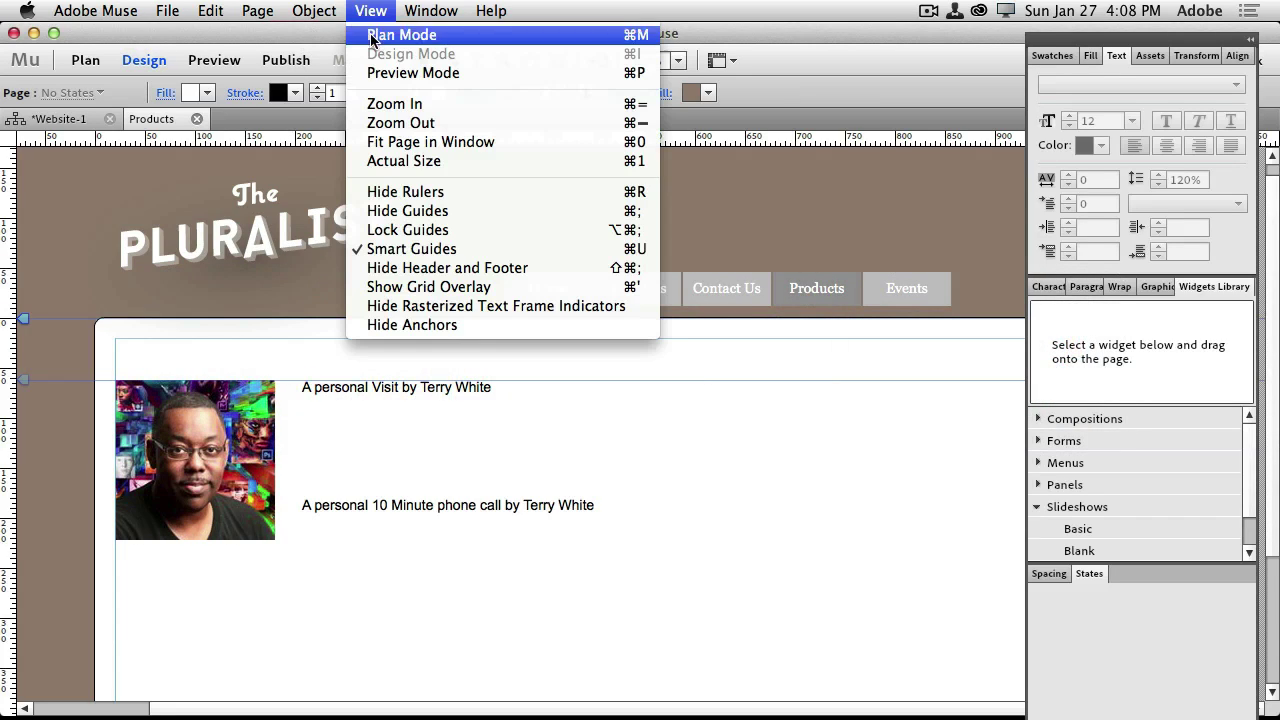
pyautogui.moveTo(330, 8)
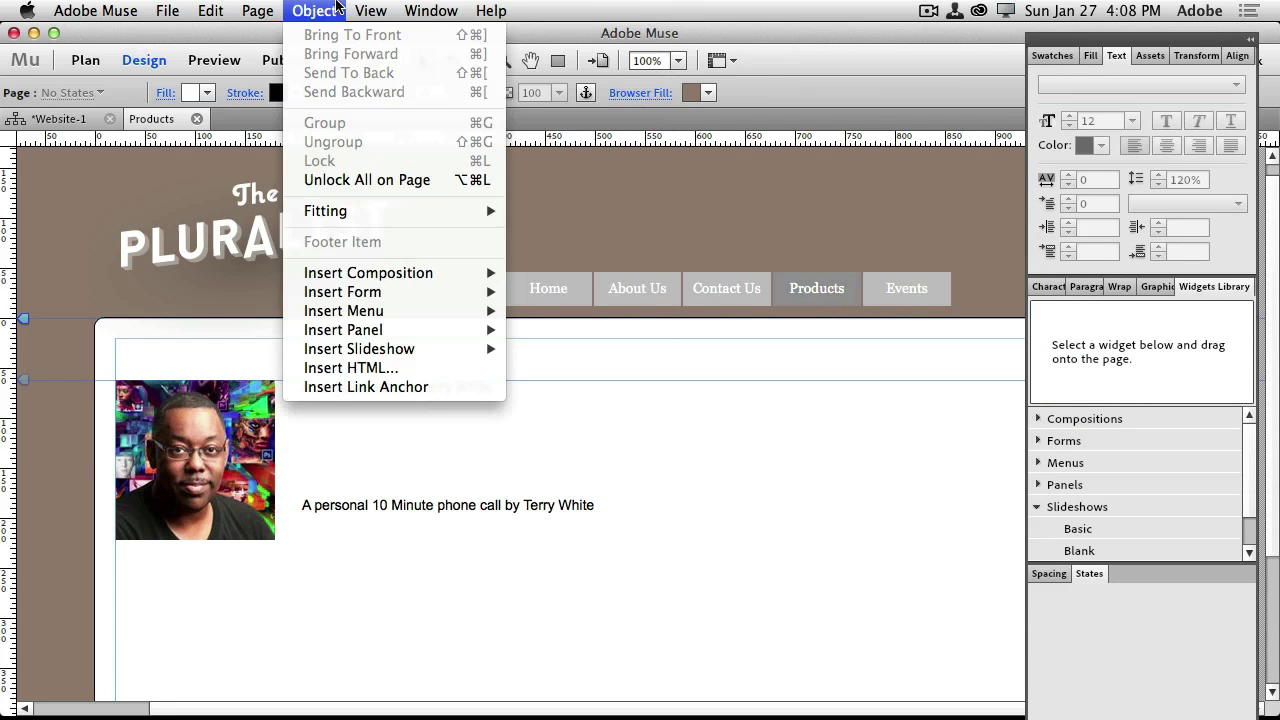
pyautogui.click(367, 367)
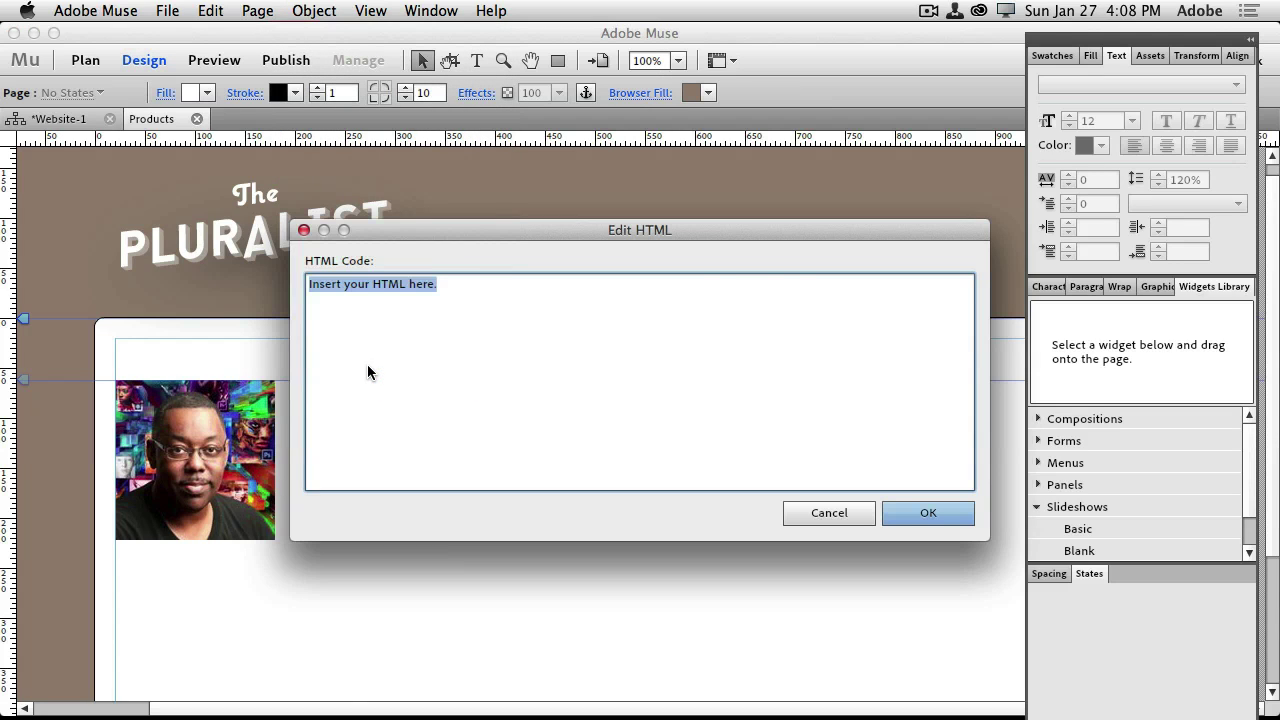
pyautogui.press('super+v')
pyautogui.click(925, 513)
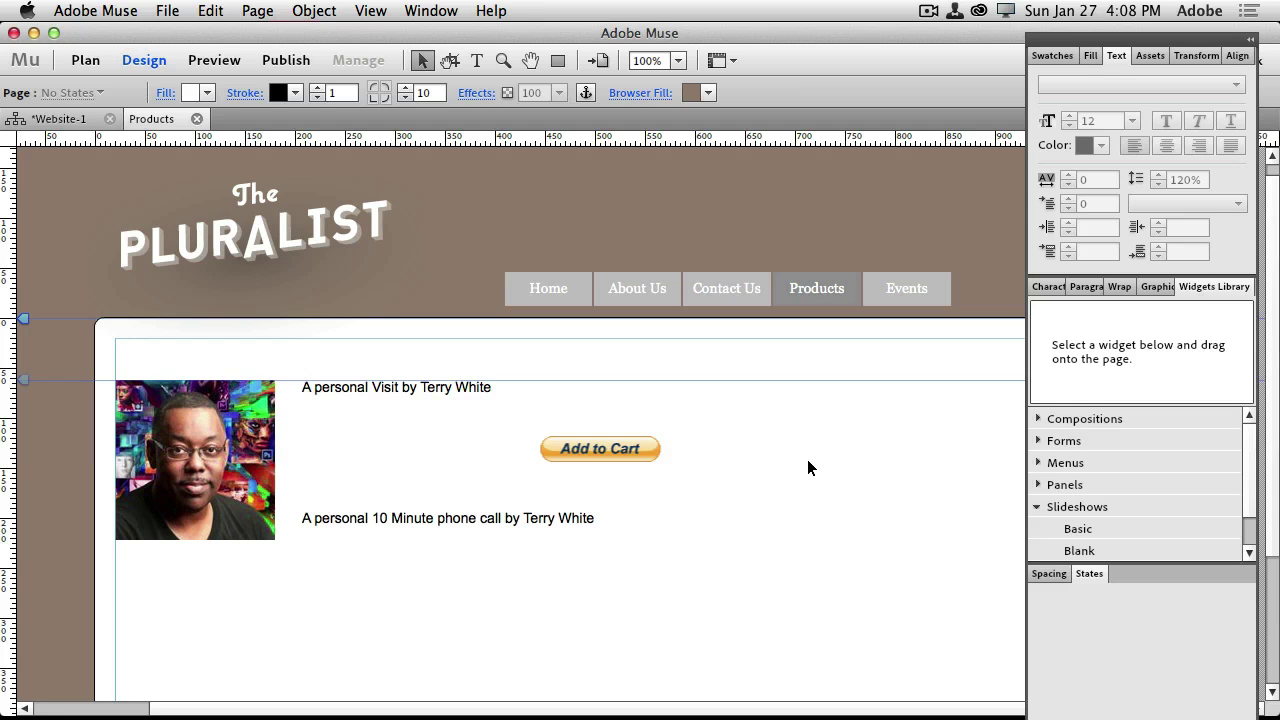
pyautogui.moveTo(631, 448); pyautogui.dragTo(394, 428)
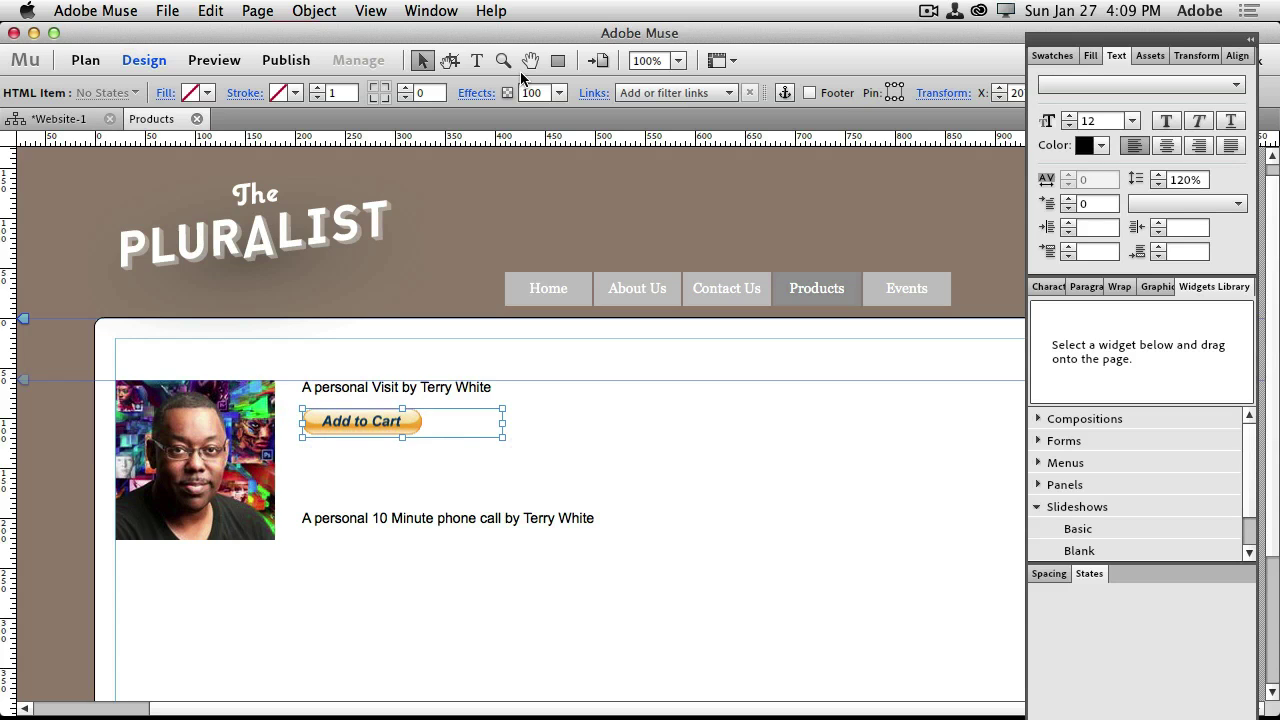
# Switch to TextEdit, copy the PayPal form code under "A 10 Minute Phone call by TW" and return to Adobe Muse
pyautogui.press('super+Tab')
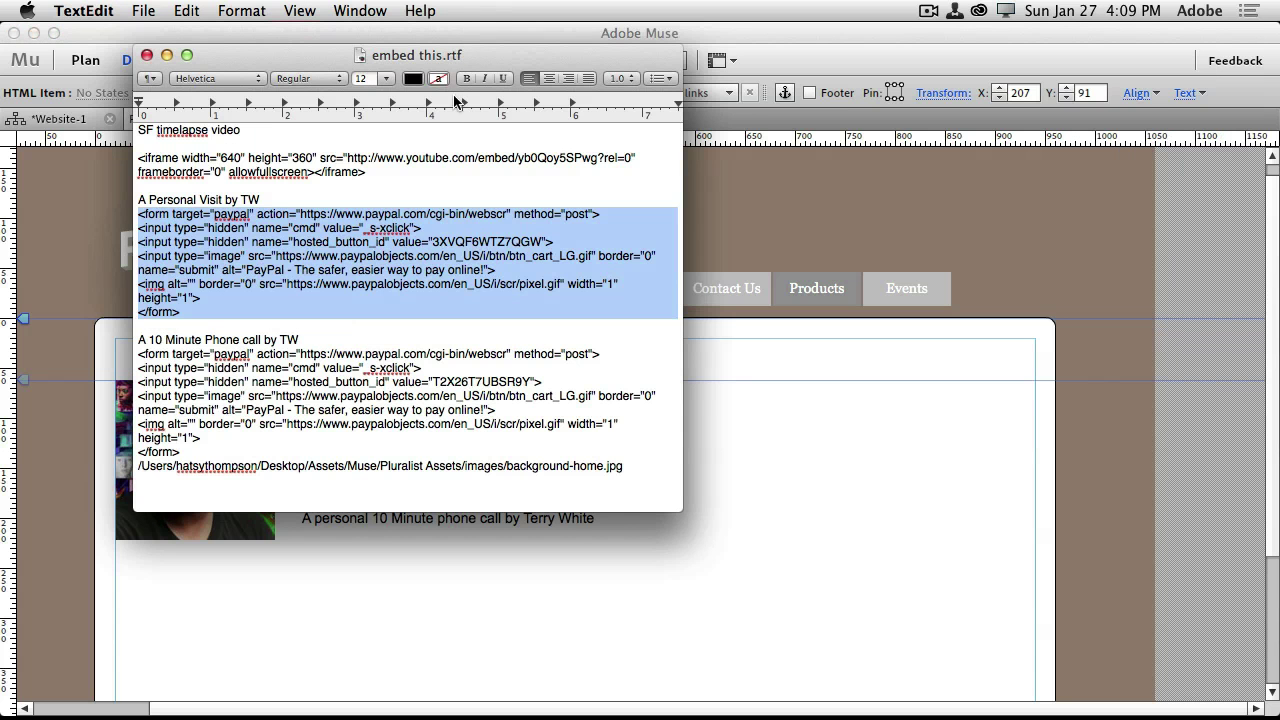
pyautogui.moveTo(139, 354); pyautogui.dragTo(305, 451)
pyautogui.press('super+c')
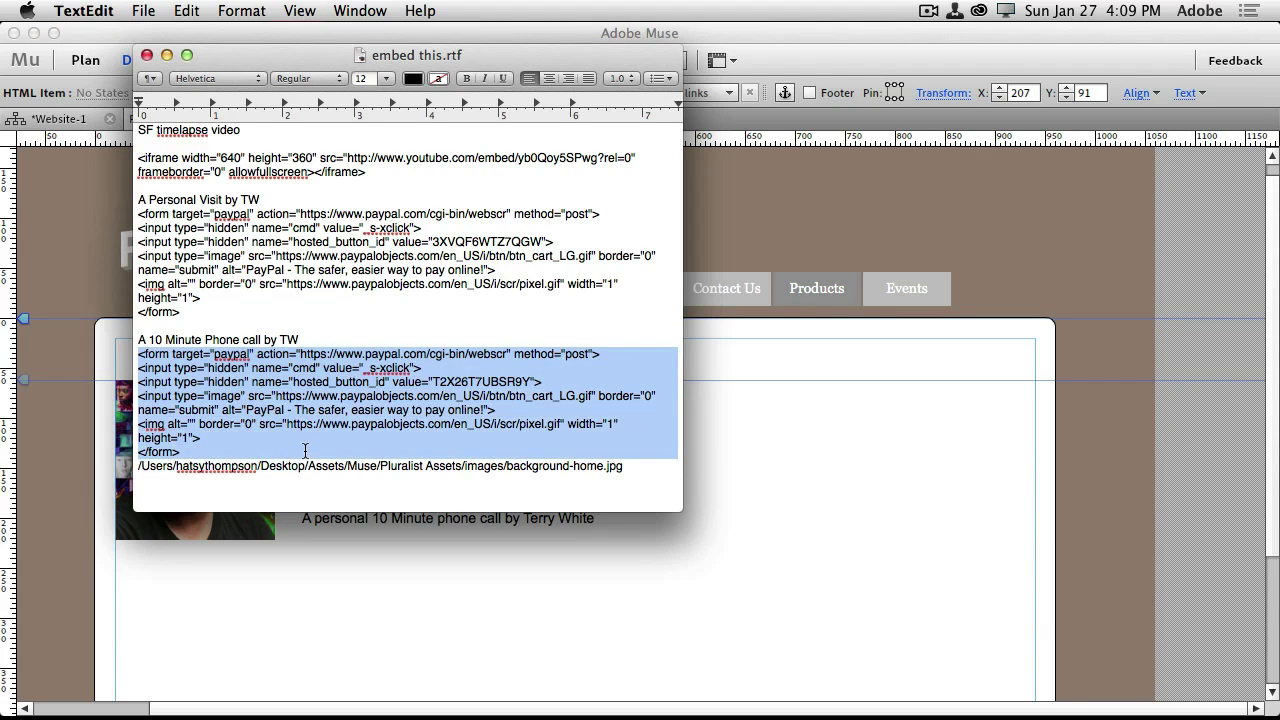
pyautogui.press('super+Tab')
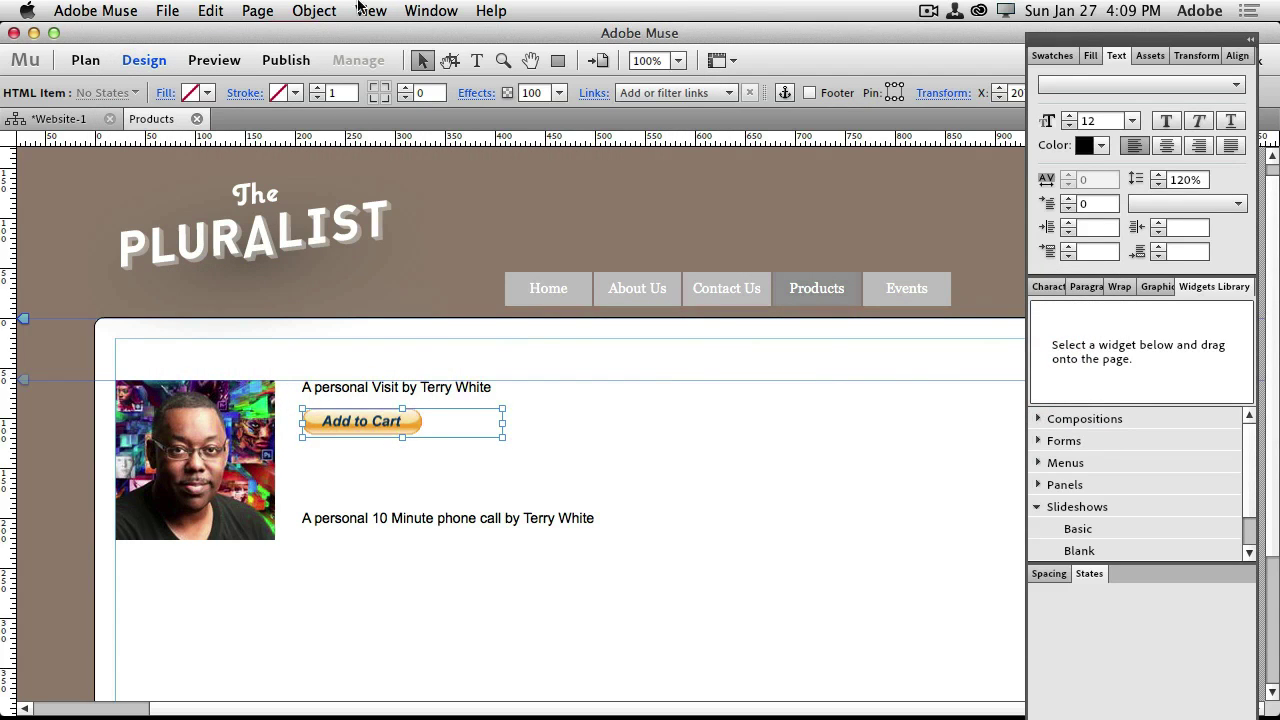
# Insert the copied phone call code as a second HTML item and left-align its button below the first Add to Cart button
pyautogui.click(318, 10)
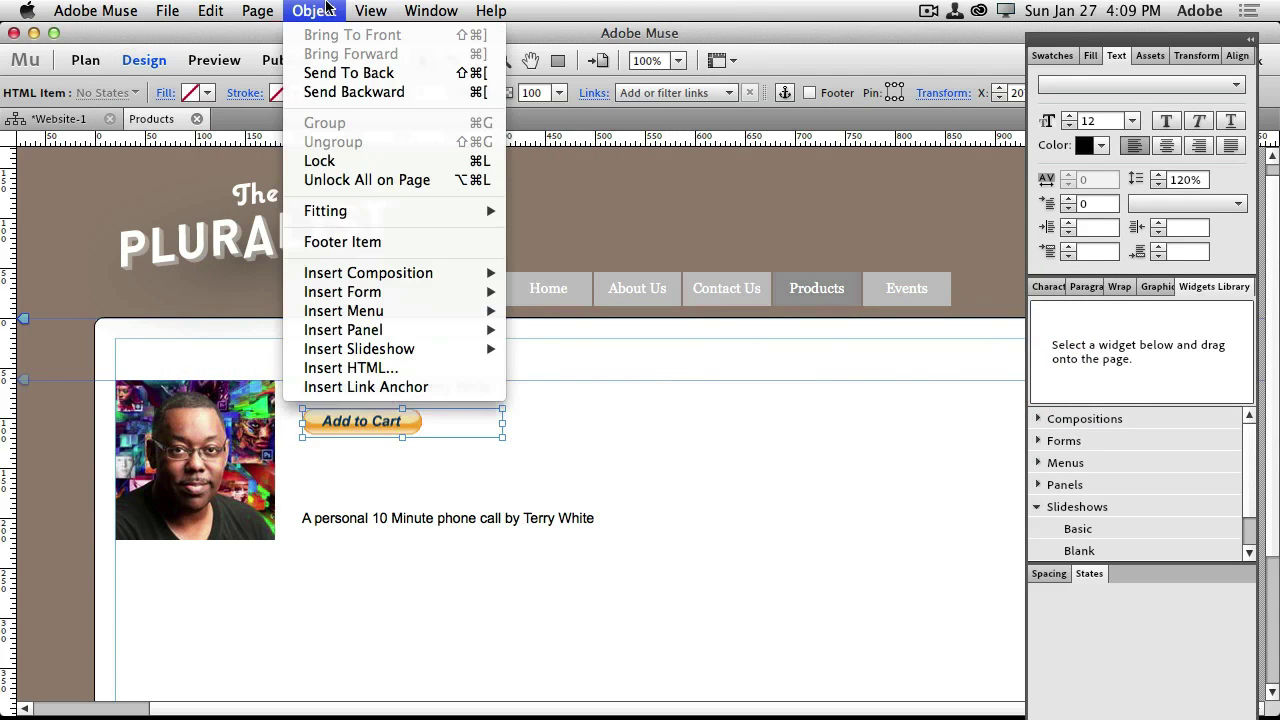
pyautogui.click(398, 368)
pyautogui.press('super+v')
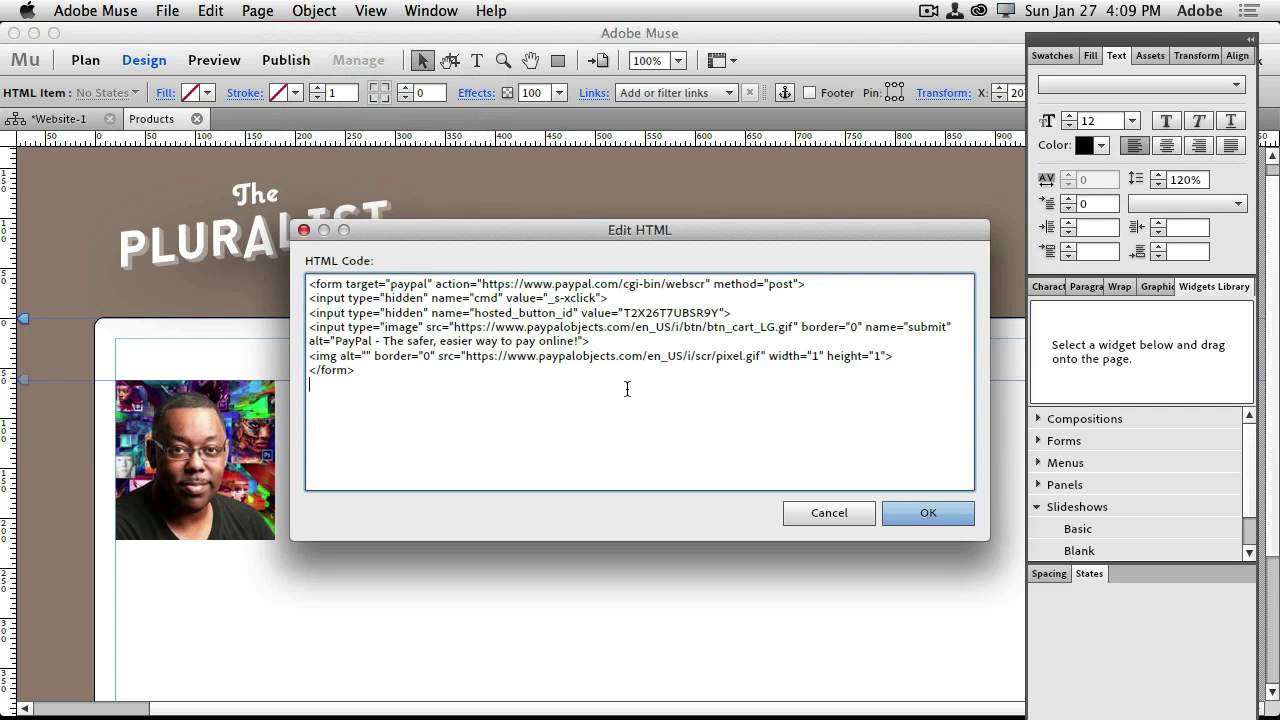
pyautogui.click(956, 520)
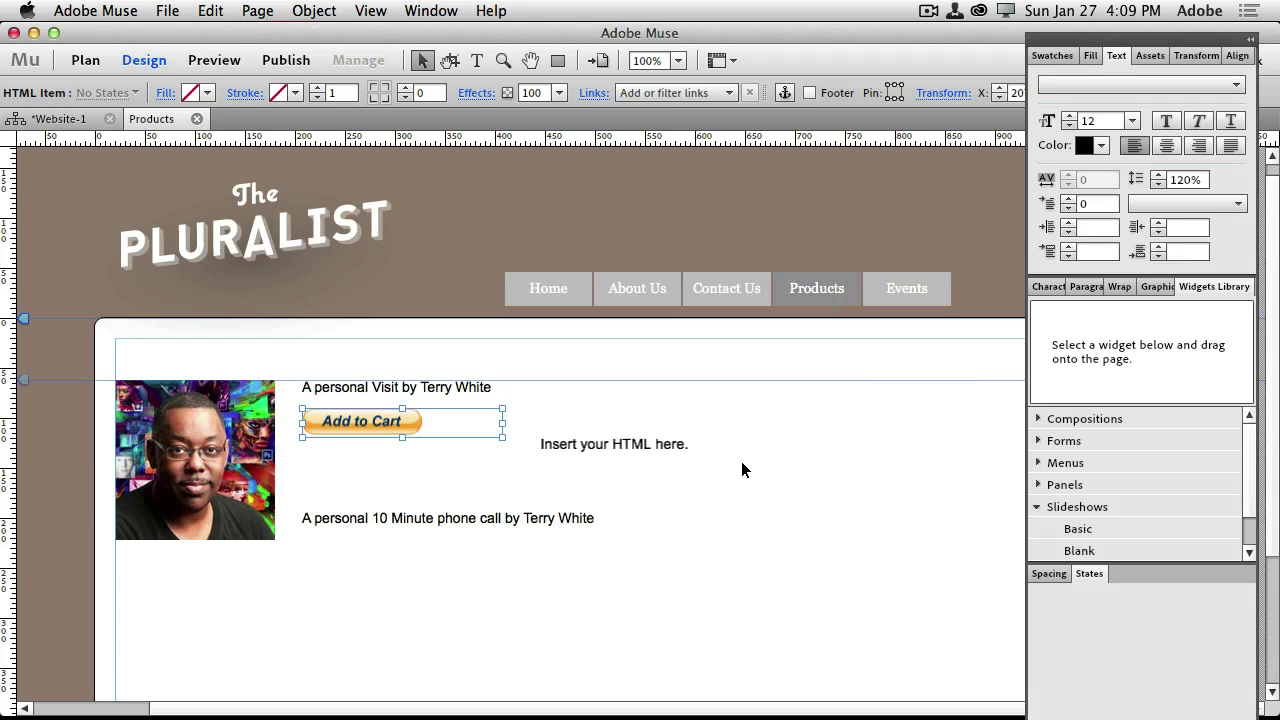
pyautogui.moveTo(640, 457); pyautogui.dragTo(401, 505)
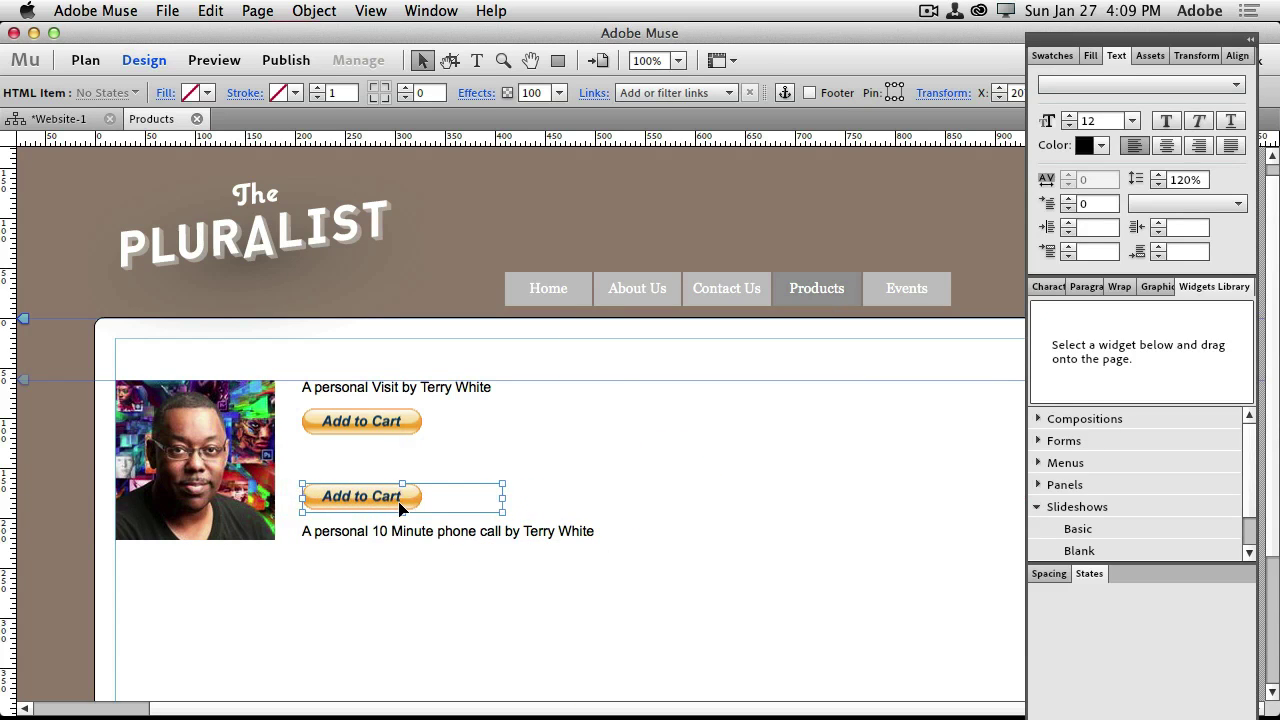
# Move the 10 Minute phone call text frame between the two buttons and shorten the personal visit frame to one line of text
pyautogui.moveTo(451, 543); pyautogui.dragTo(446, 463)
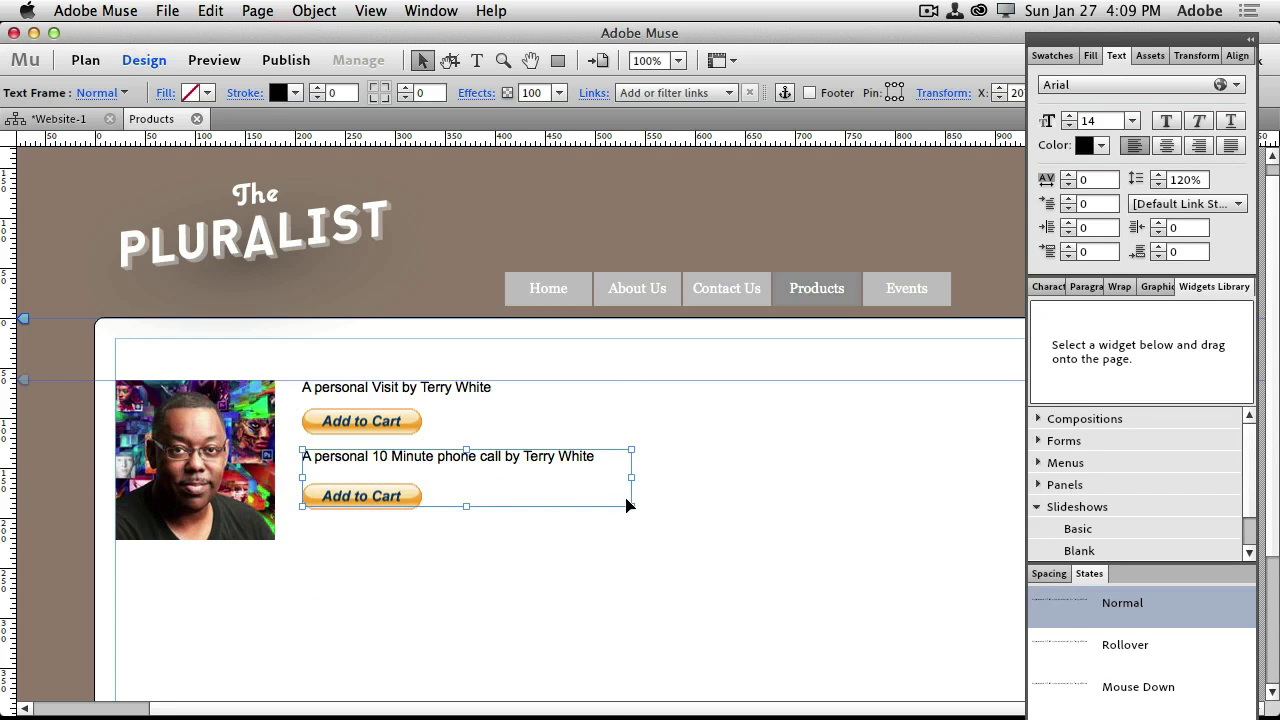
pyautogui.moveTo(631, 505); pyautogui.dragTo(629, 403)
pyautogui.click(494, 391)
# Preview the Products page in the browser and add both products to the PayPal cart, continuing shopping after the first
pyautogui.click(167, 10)
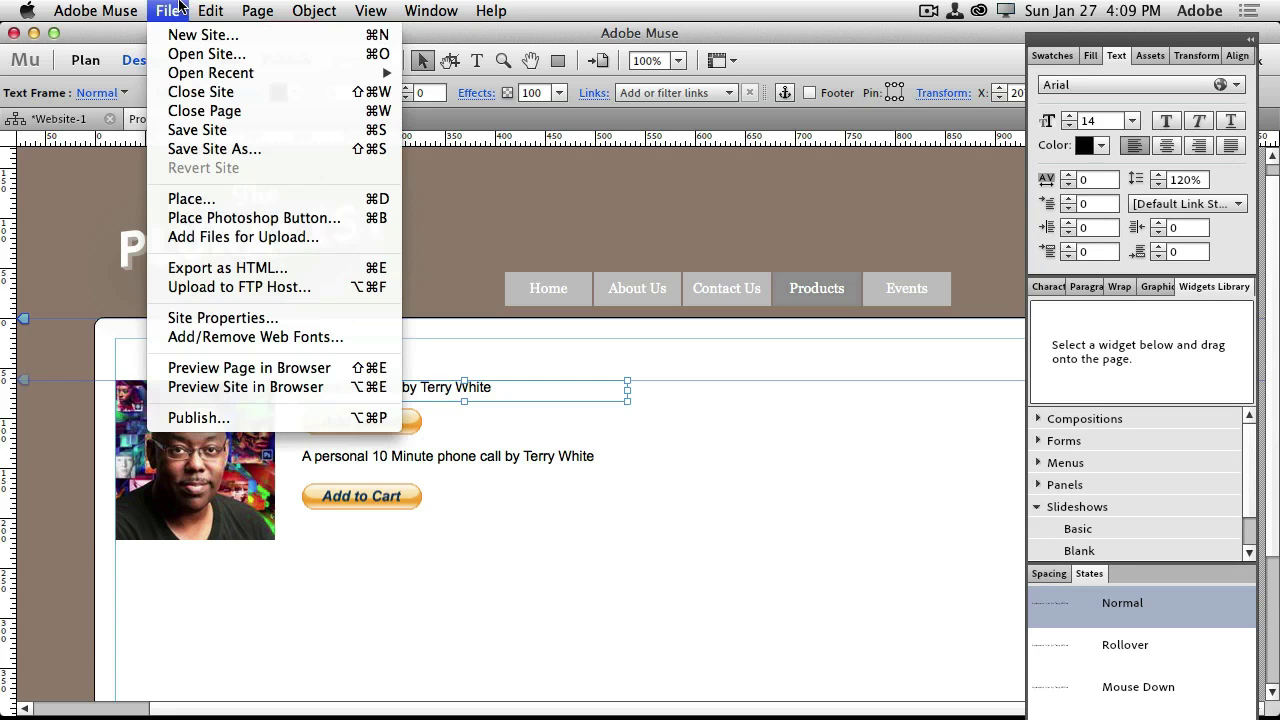
pyautogui.click(284, 369)
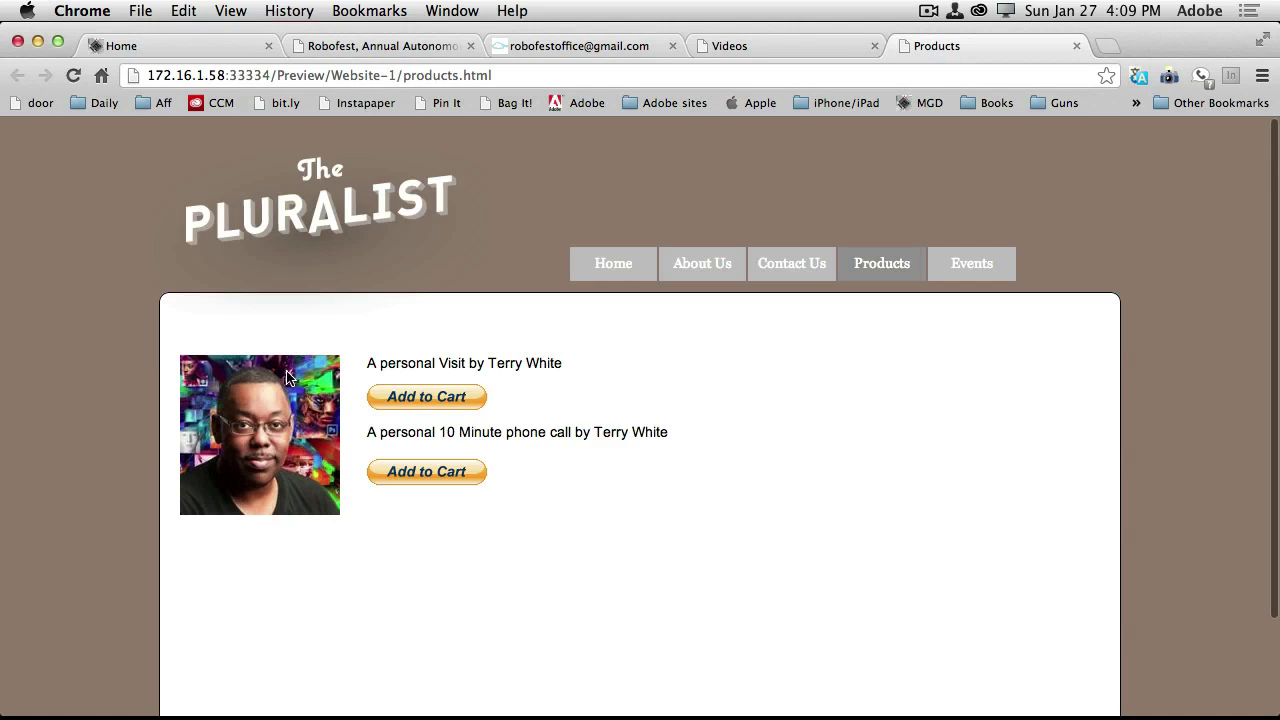
pyautogui.click(444, 404)
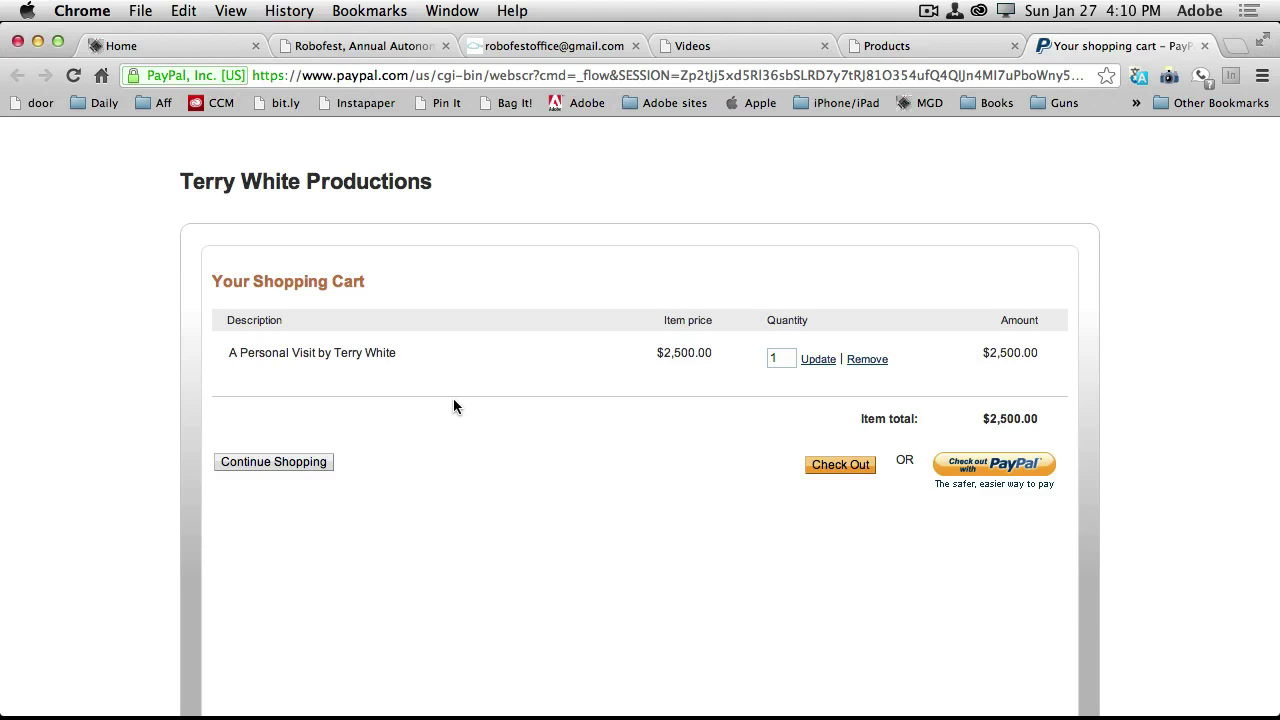
pyautogui.click(305, 472)
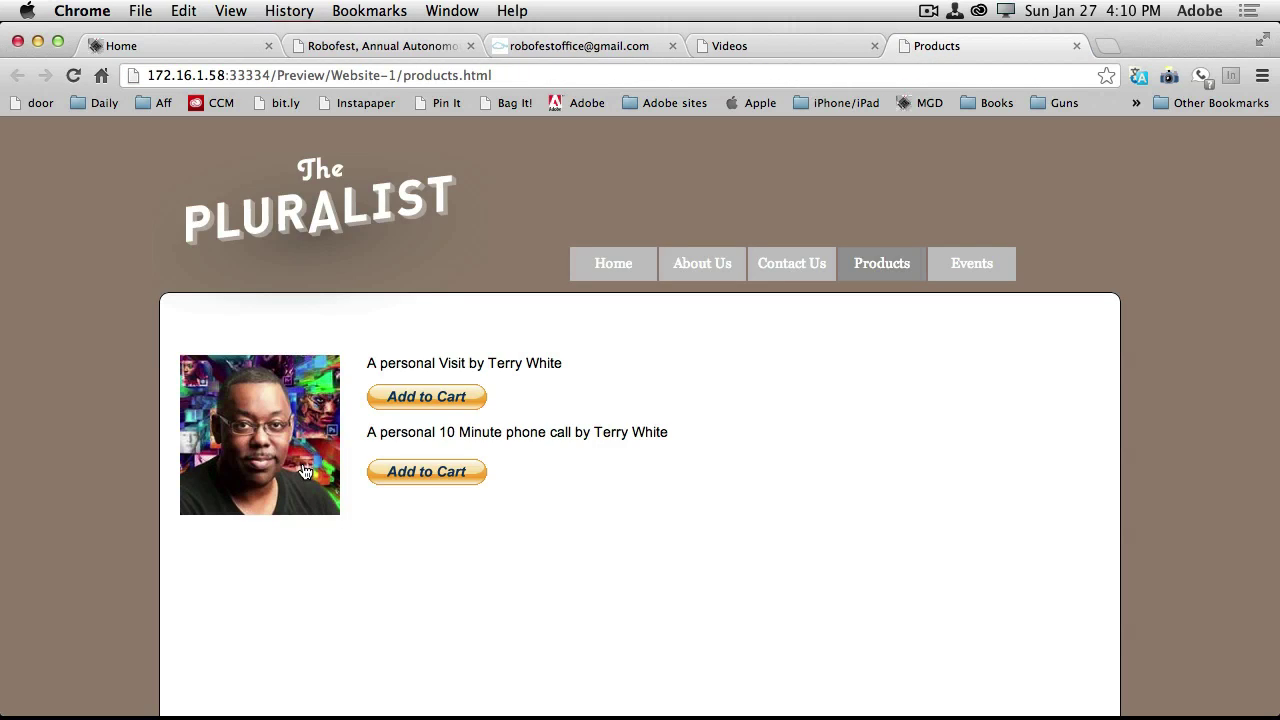
pyautogui.click(437, 476)
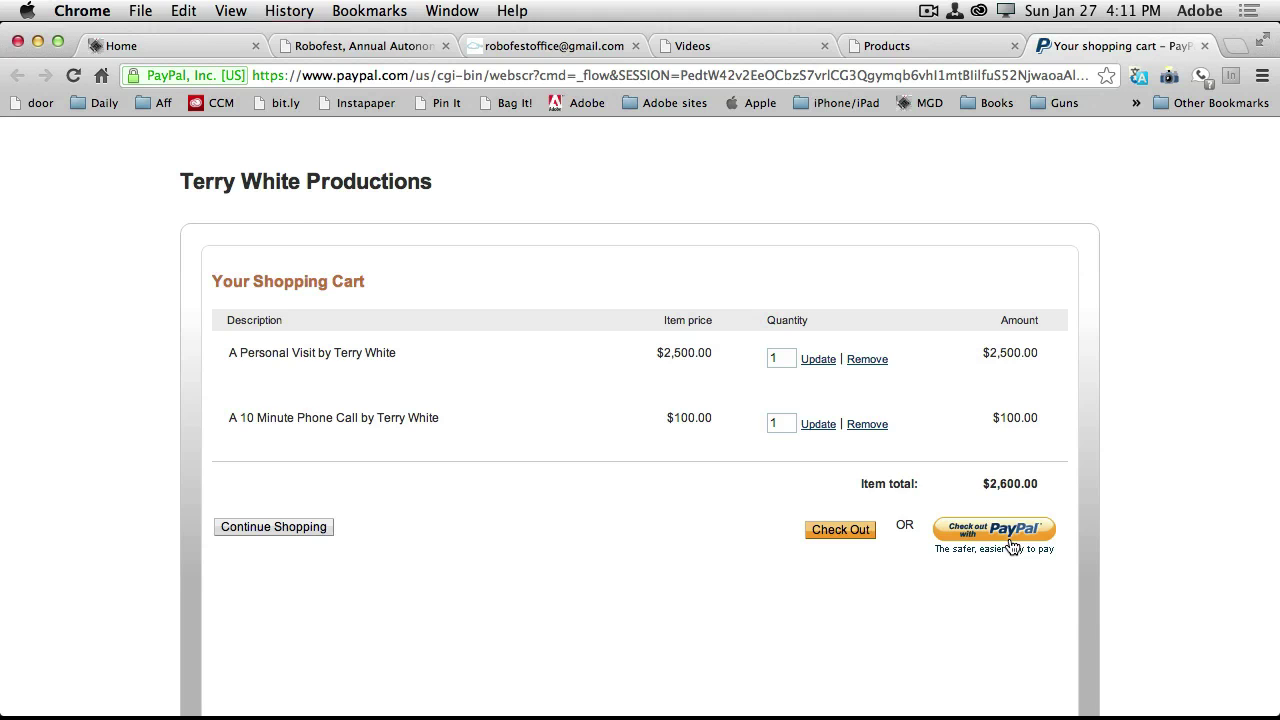
pyautogui.press('super+Tab')
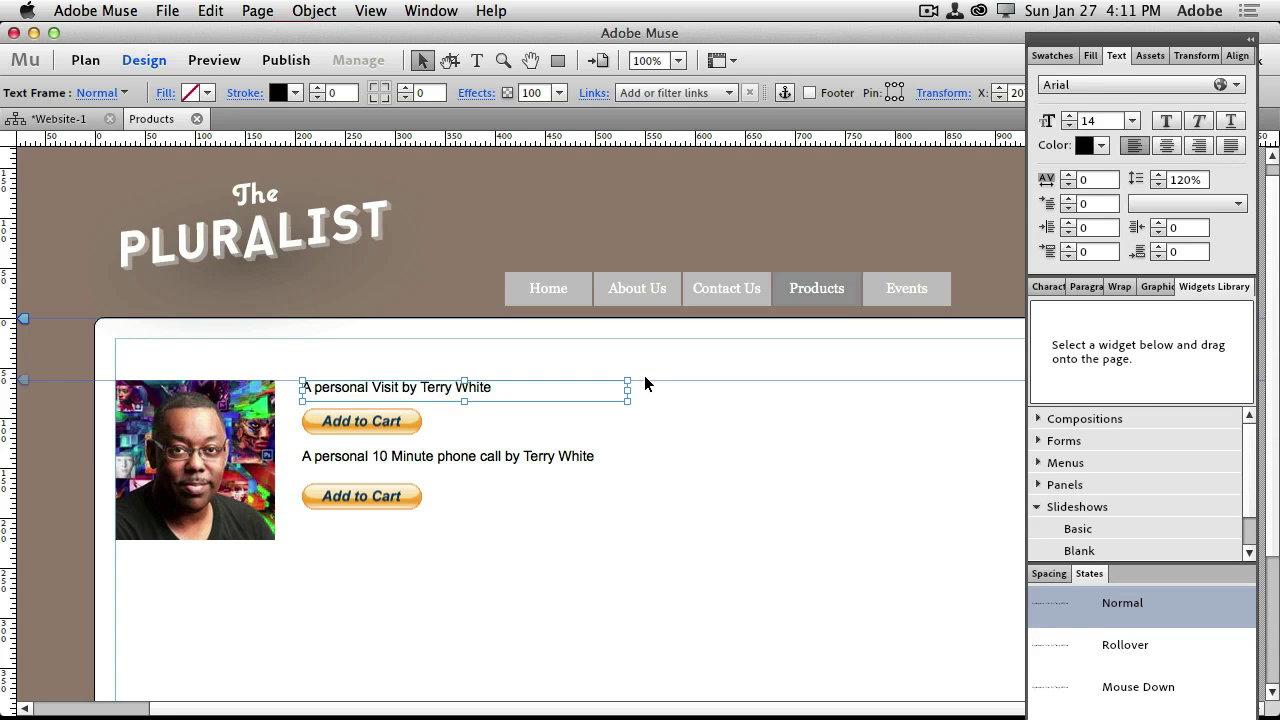
pyautogui.press('super+Tab')
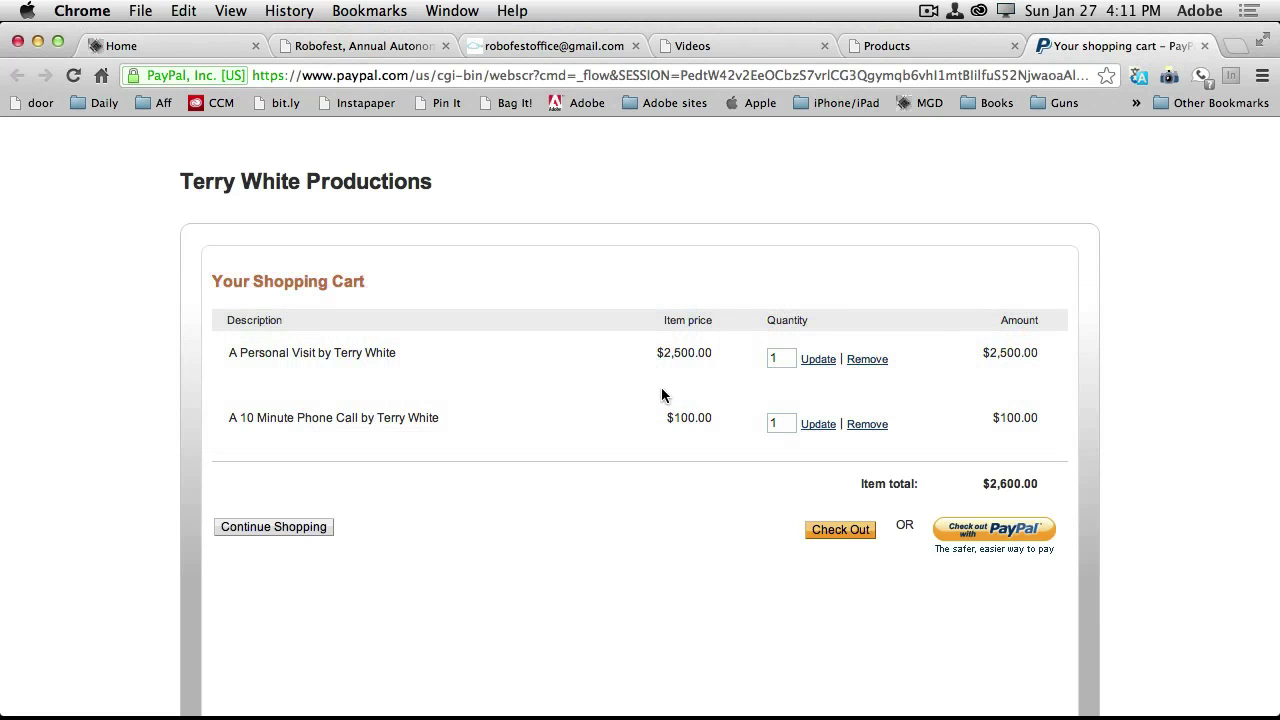
pyautogui.press('super+Tab')
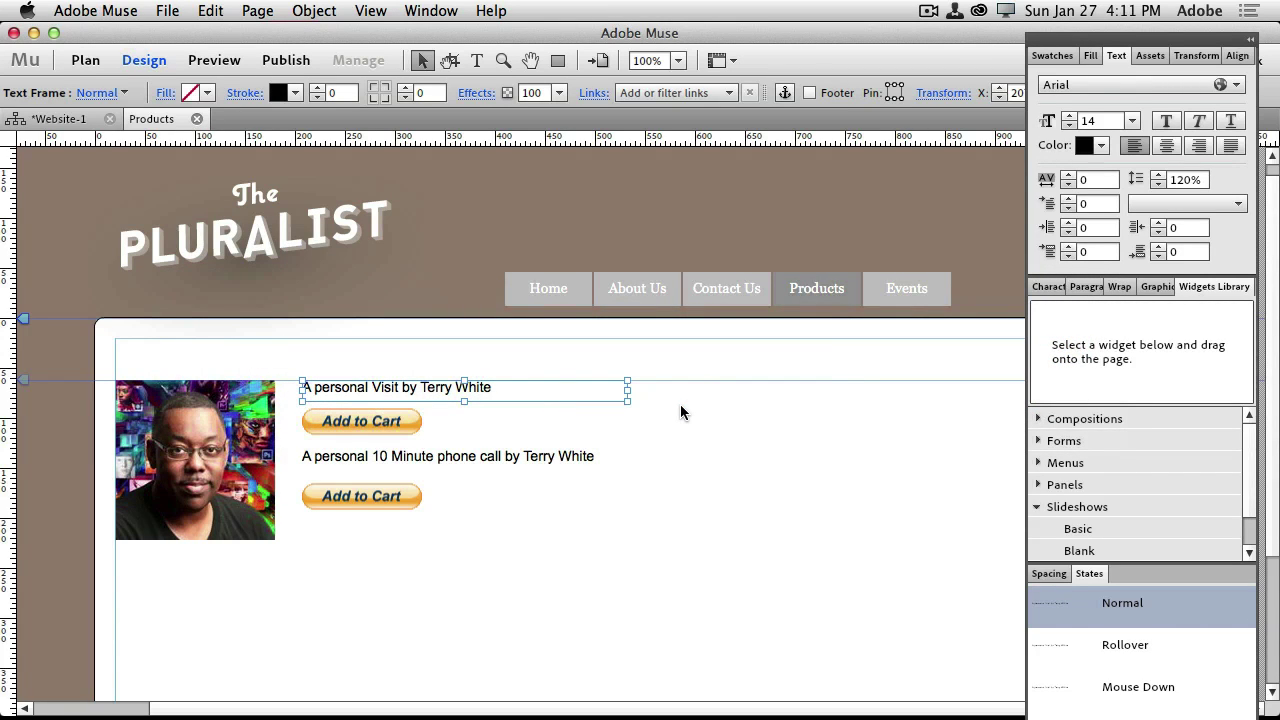
# Switch to Chrome, open the Join page of macgroup.org and view the Family, Corporate, Lifetime and Electronic membership options
pyautogui.press('super+Tab')
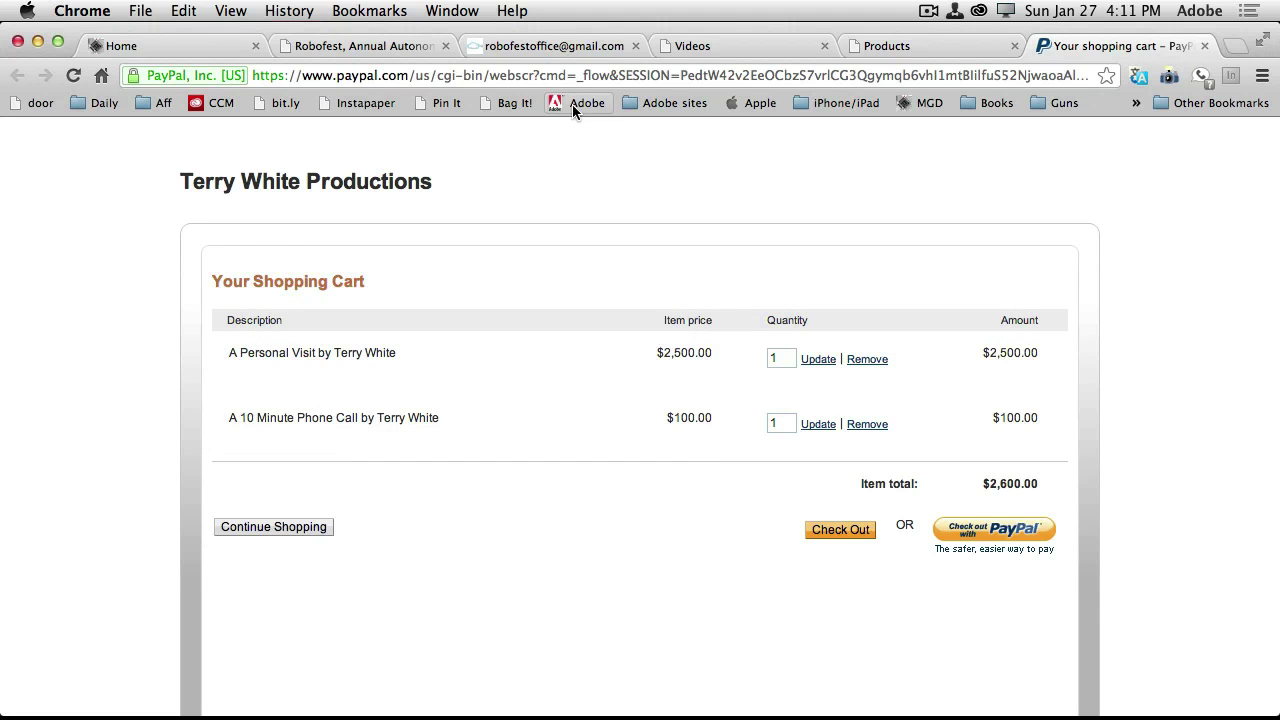
pyautogui.click(191, 45)
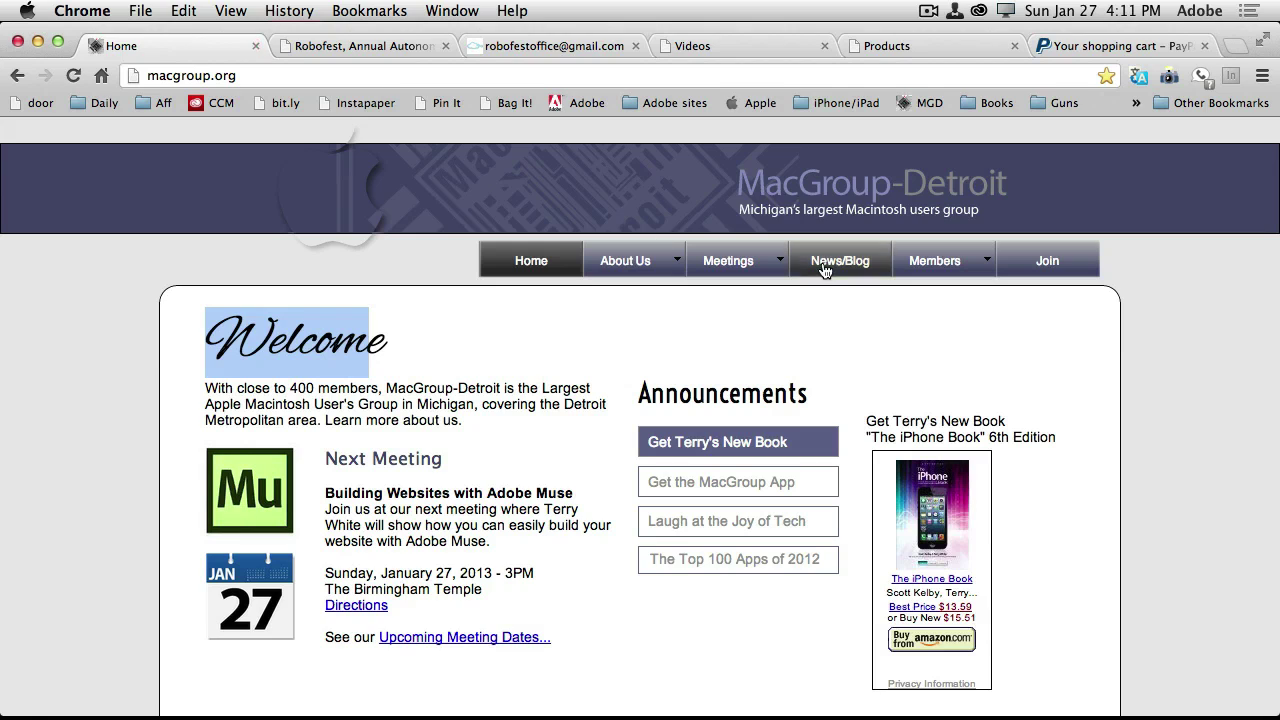
pyautogui.click(1047, 268)
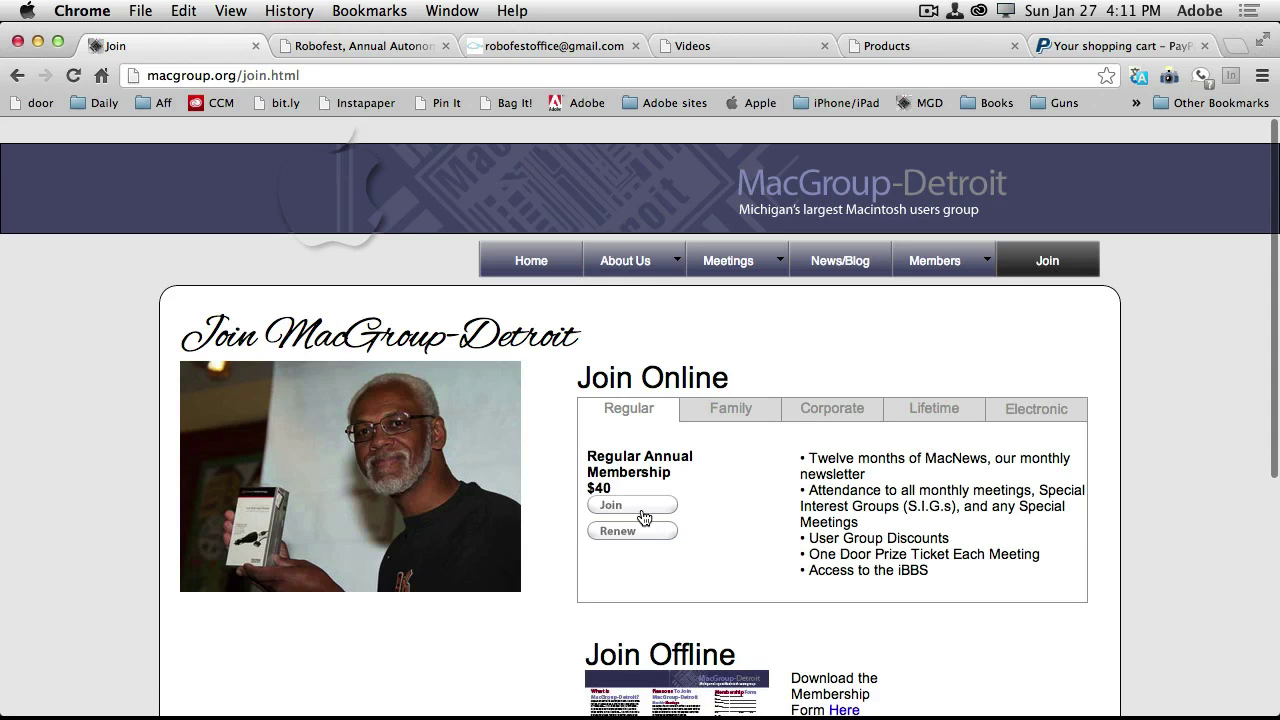
pyautogui.click(731, 413)
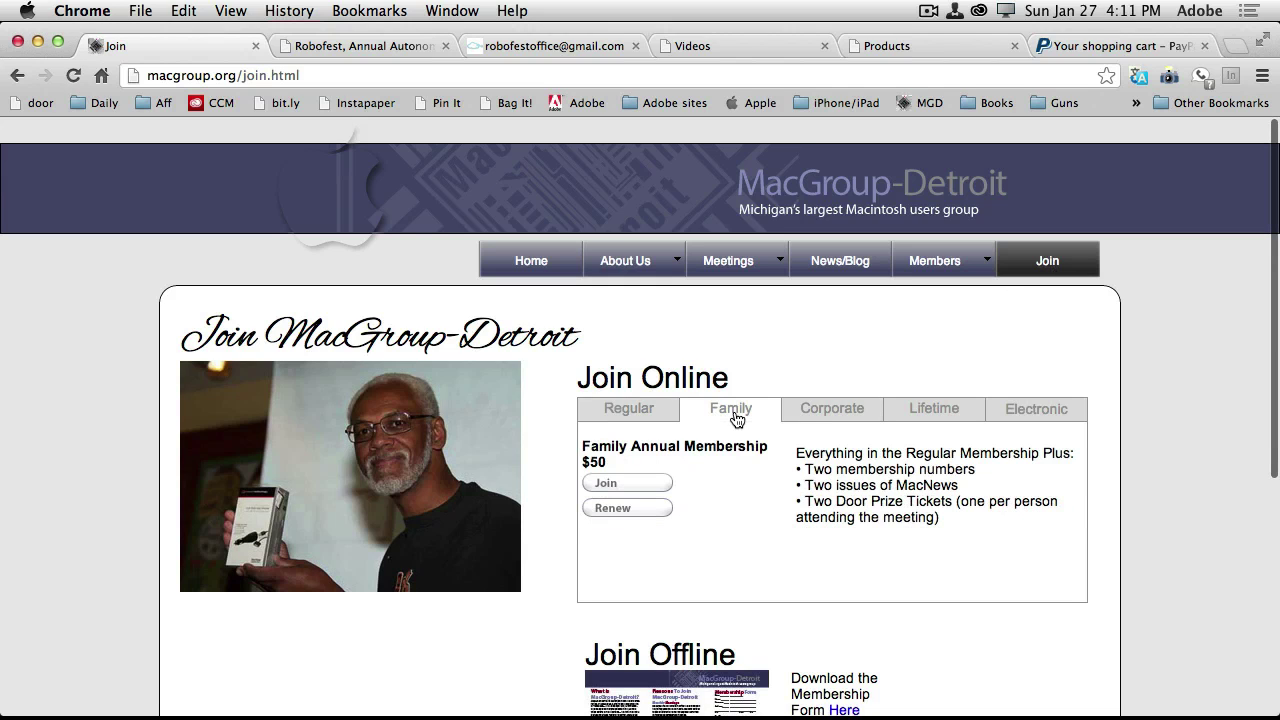
pyautogui.click(822, 412)
pyautogui.click(926, 413)
pyautogui.click(1021, 416)
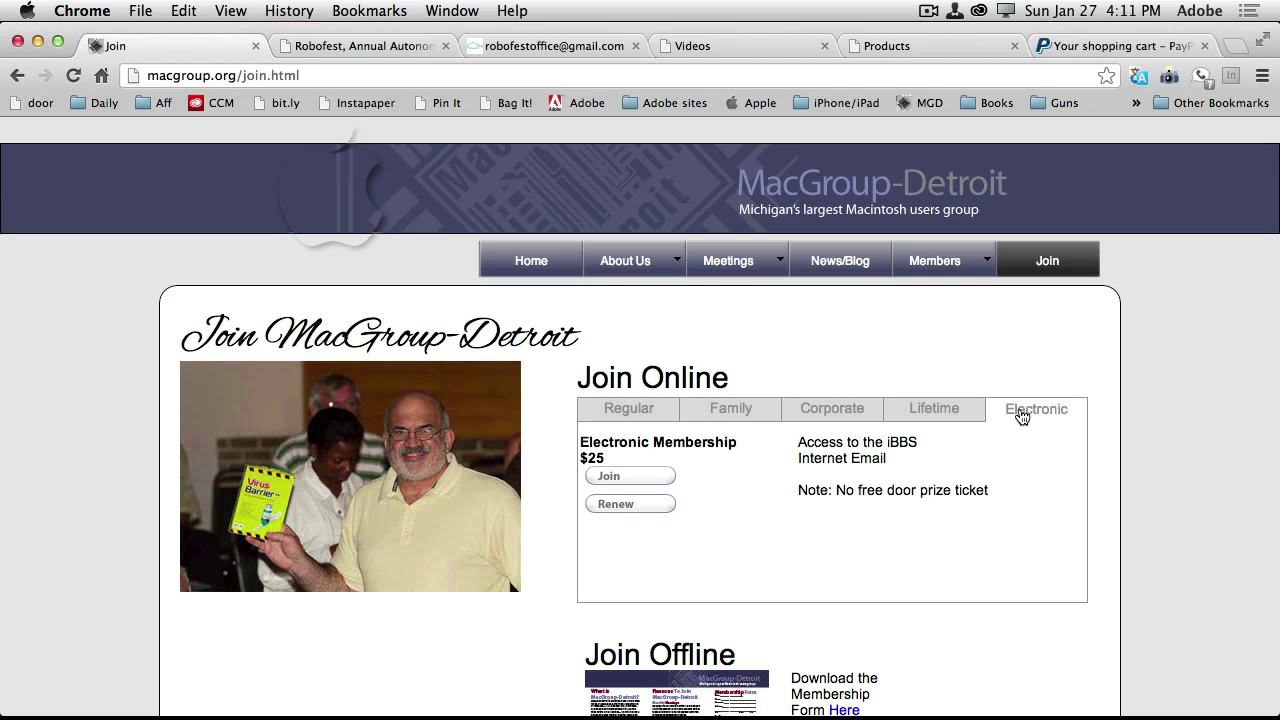
# Return to Adobe Muse, inspect the button image address in the first Add to Cart item's HTML and cancel the code editing
pyautogui.press('super+Tab')
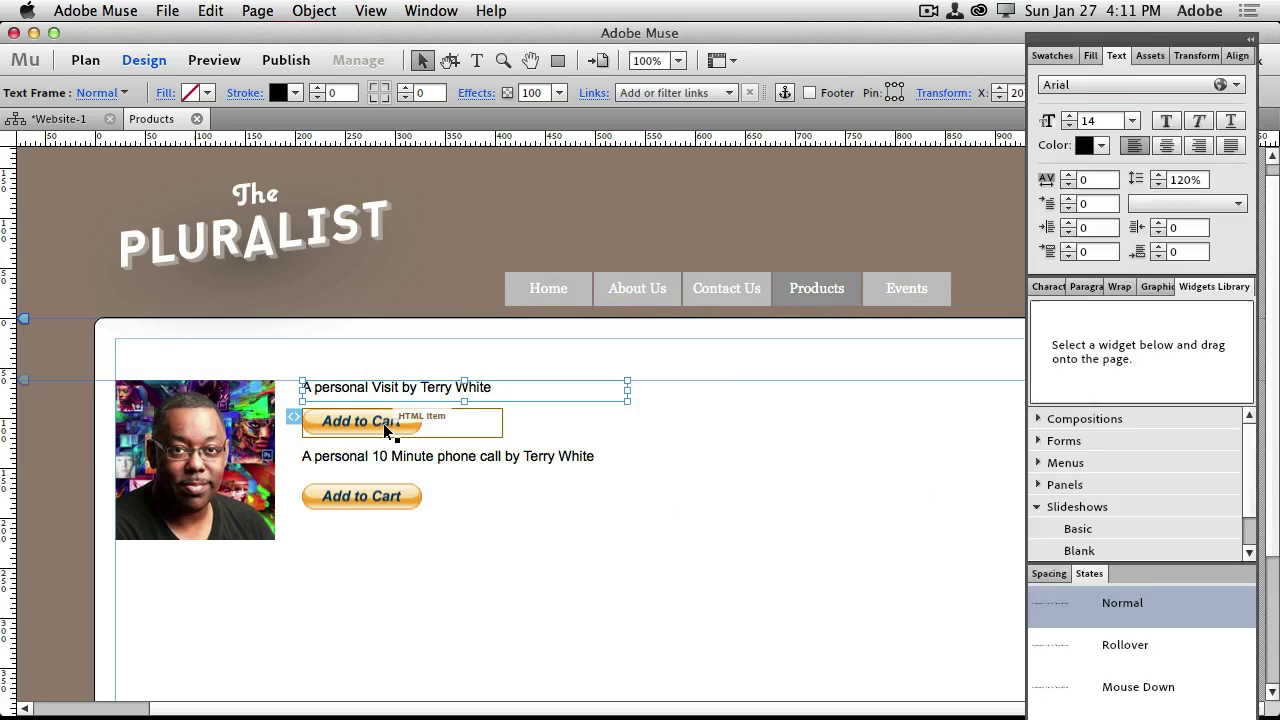
pyautogui.click(384, 424)
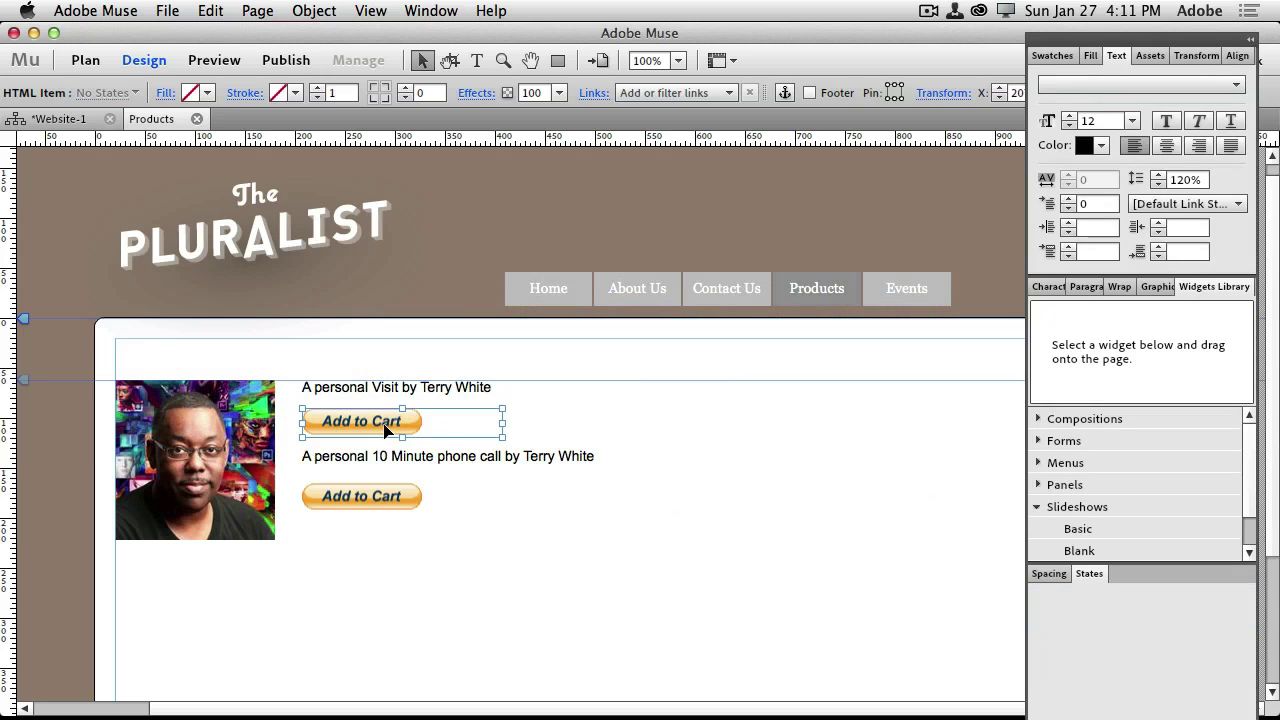
pyautogui.rightClick(384, 424)
pyautogui.click(452, 619)
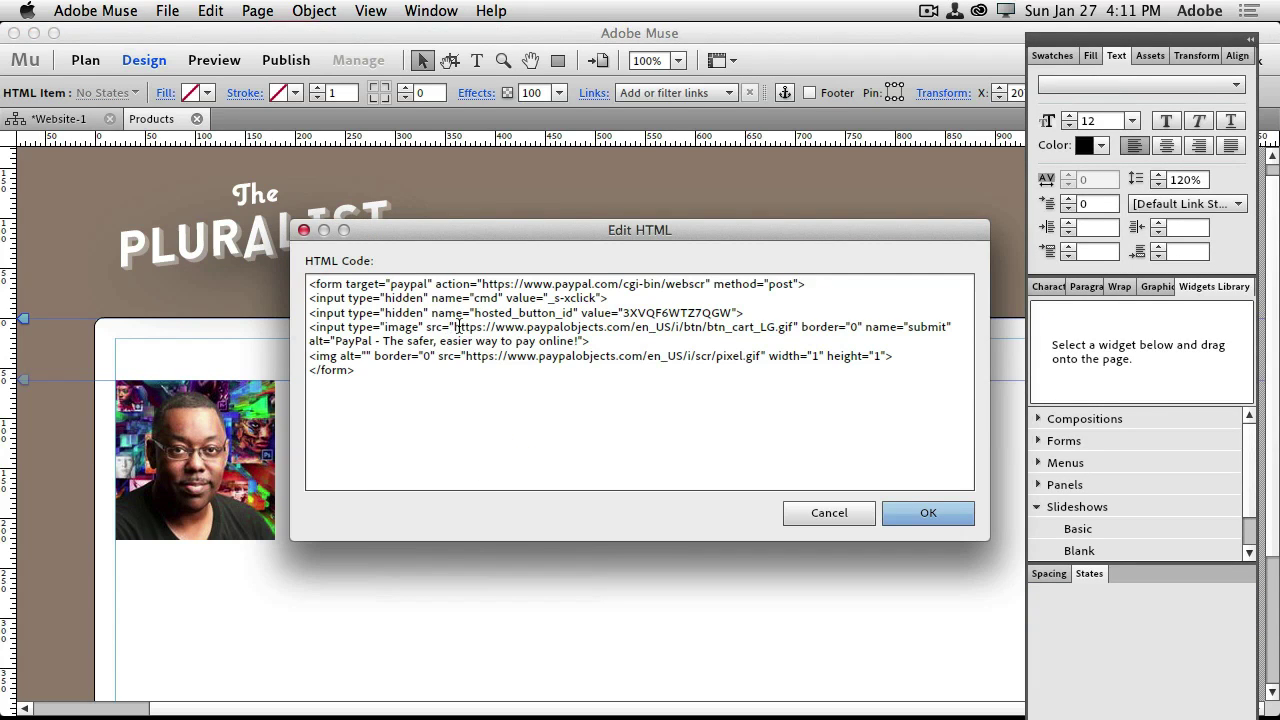
pyautogui.moveTo(456, 327); pyautogui.dragTo(795, 327)
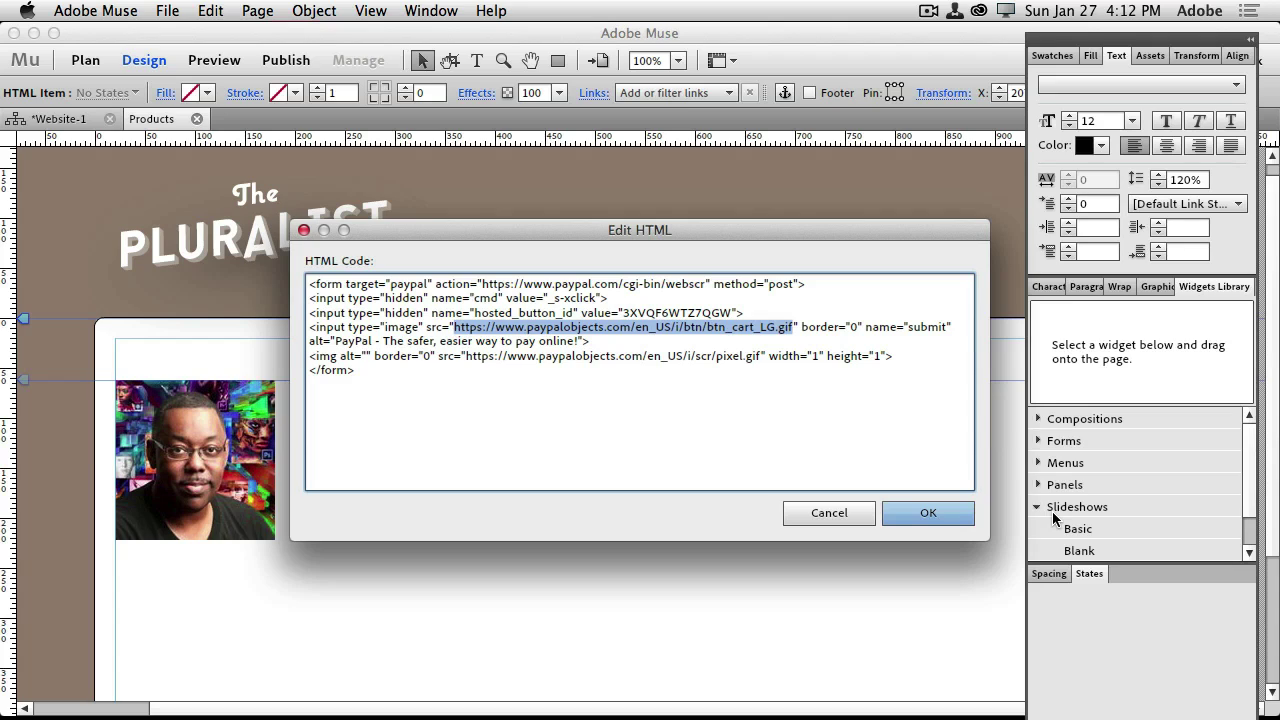
pyautogui.click(848, 513)
pyautogui.click(713, 508)
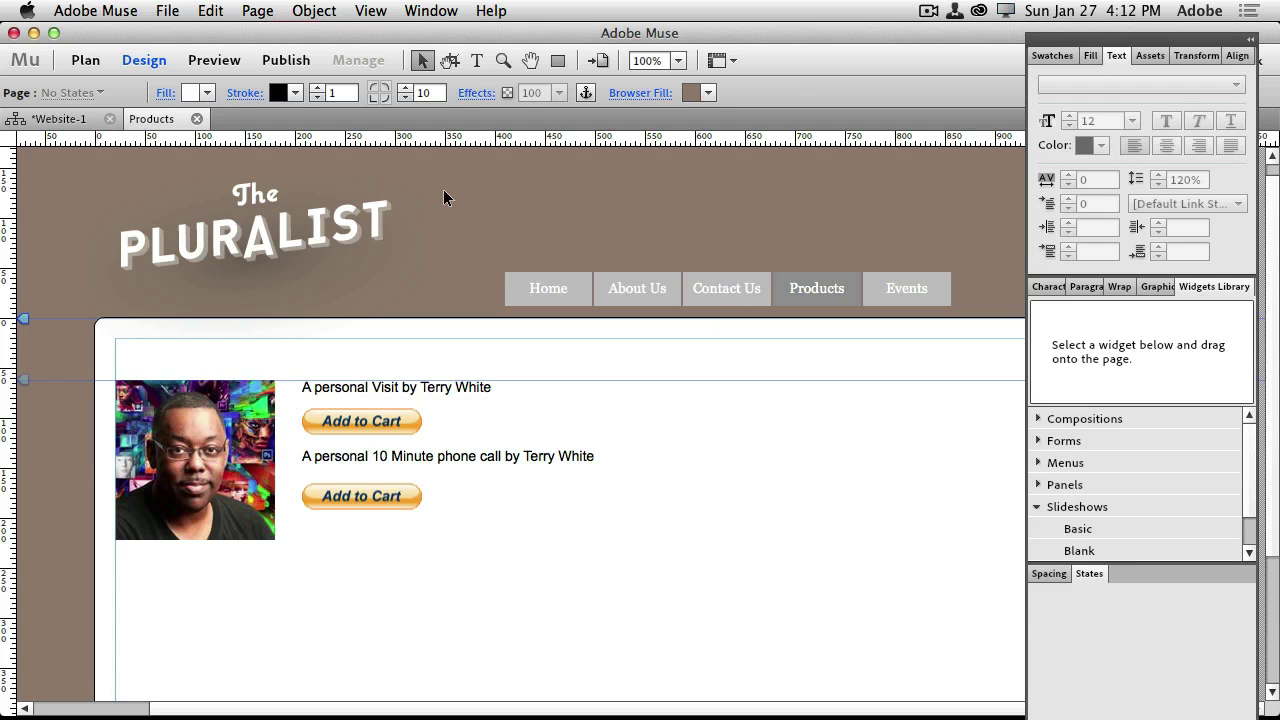
# Close the Products page and open the Contact Us page from the site plan
pyautogui.press('Tab')
pyautogui.click(197, 119)
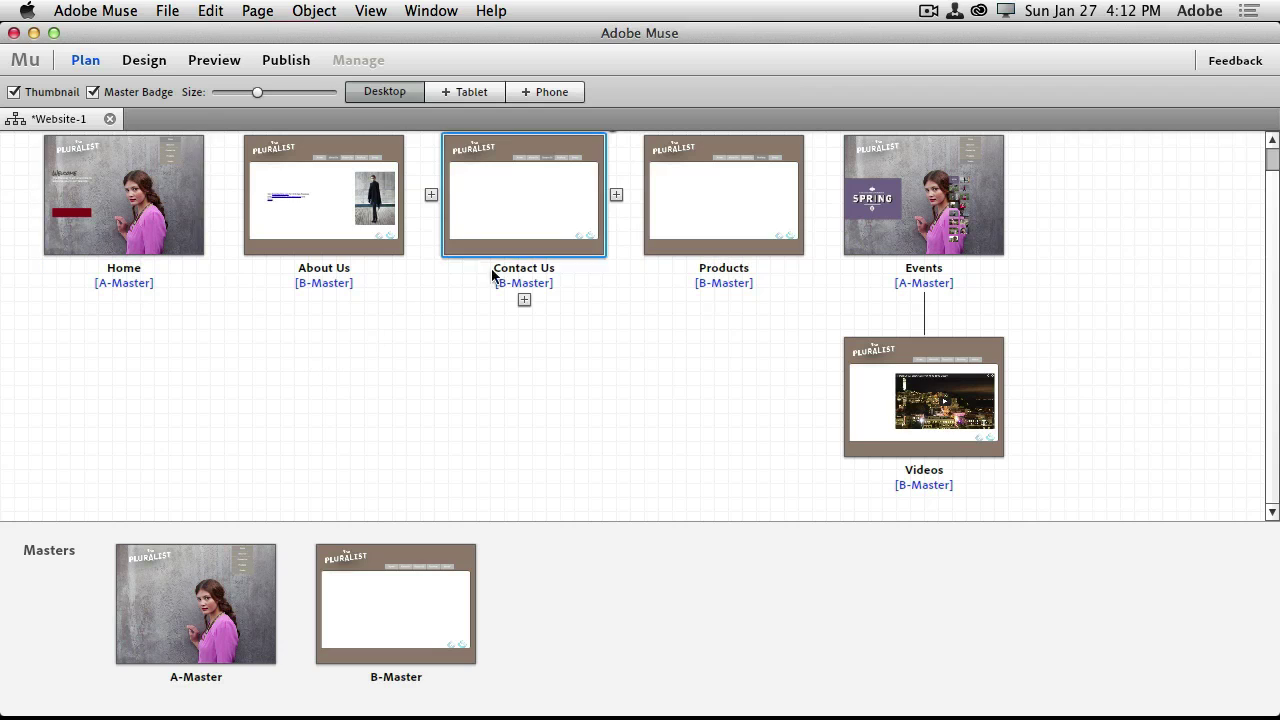
pyautogui.doubleClick(560, 221)
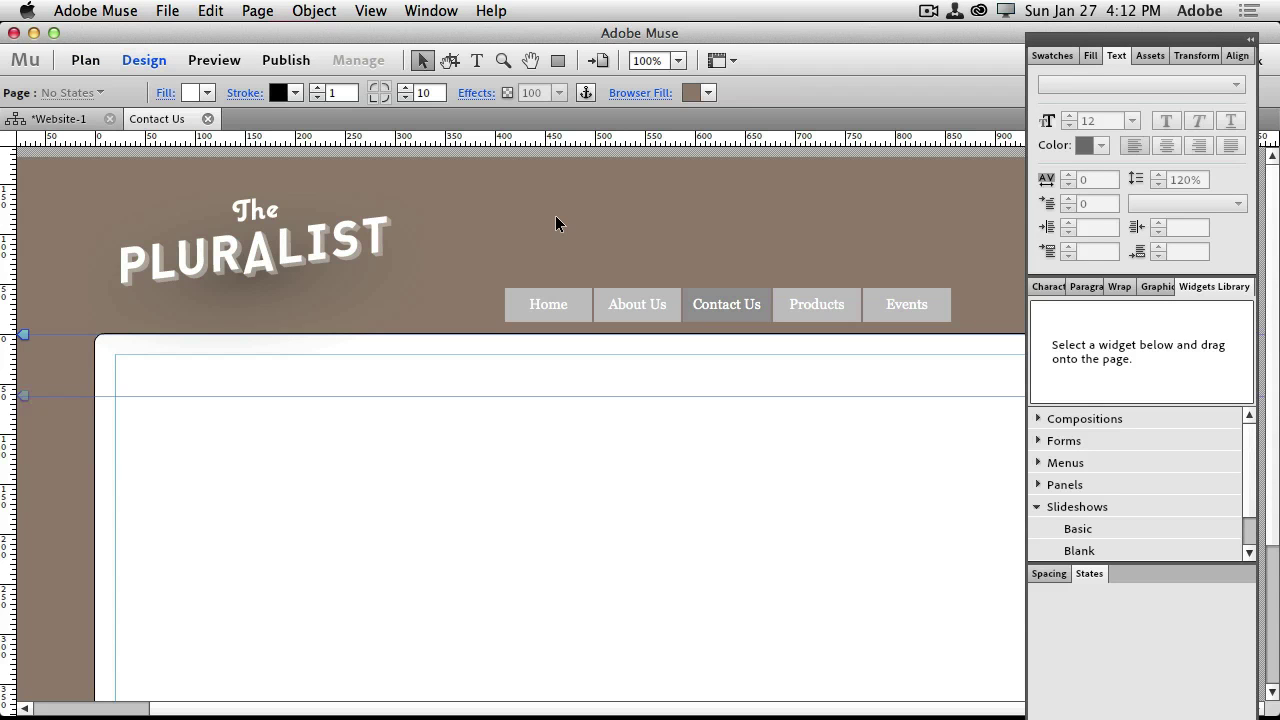
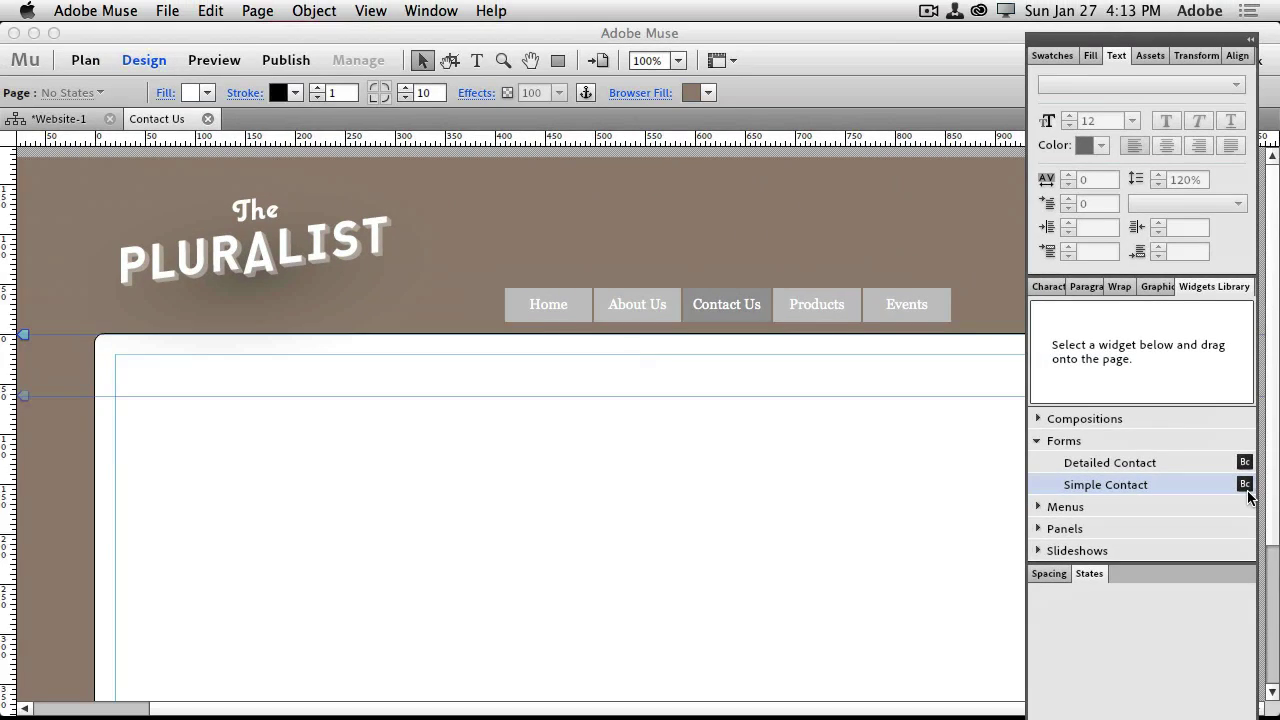
# Add a Simple Contact form to the Contact Us page, with its upper edge on the horizontal guide at X 263, Y 62
pyautogui.moveTo(1197, 487); pyautogui.dragTo(429, 478)
pyautogui.moveTo(570, 528); pyautogui.dragTo(505, 439)
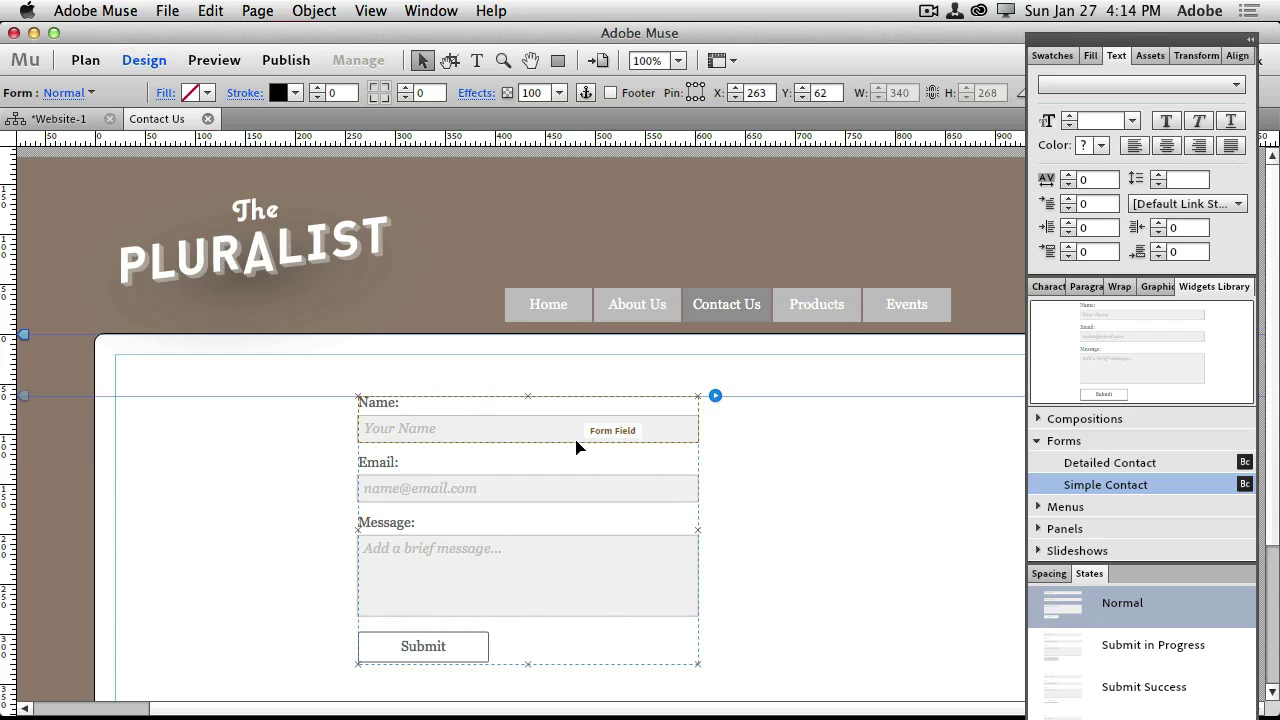
# Replace the Simple Contact form with a Detailed Contact form, its upper edge on the horizontal guide at X 264, Y 62
pyautogui.press('Delete')
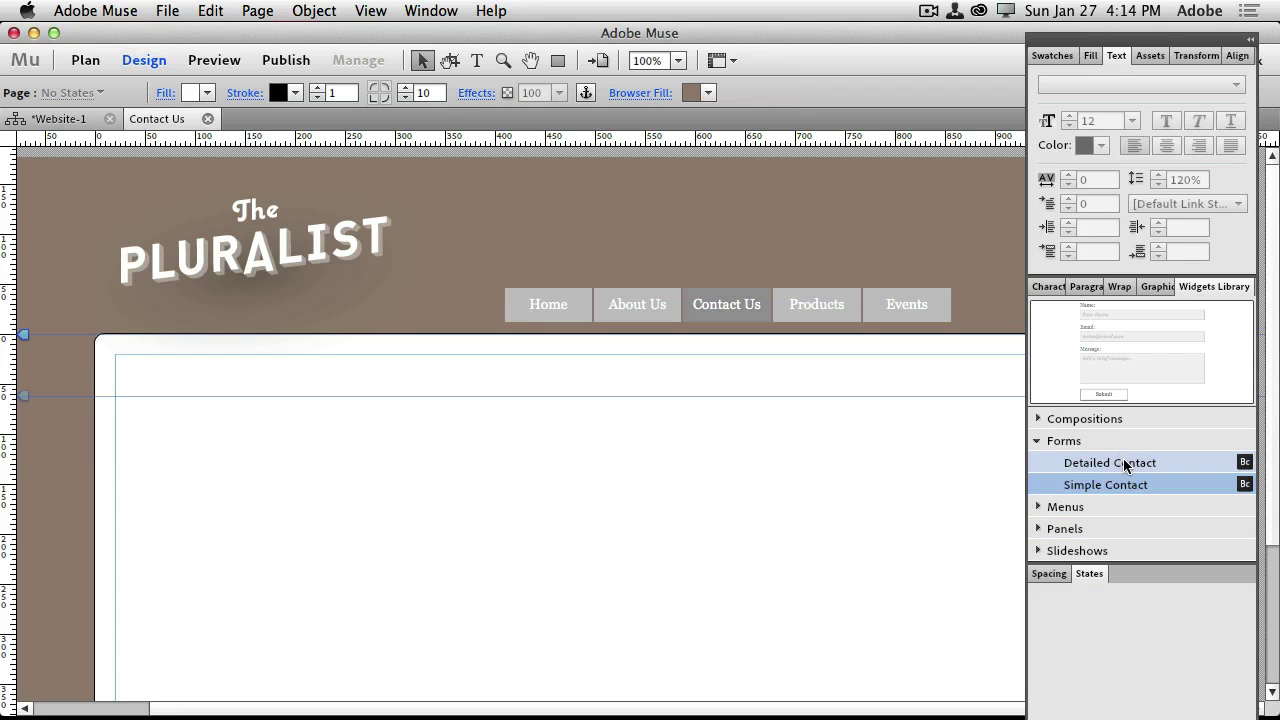
pyautogui.click(1120, 463)
pyautogui.moveTo(1120, 463); pyautogui.dragTo(589, 449)
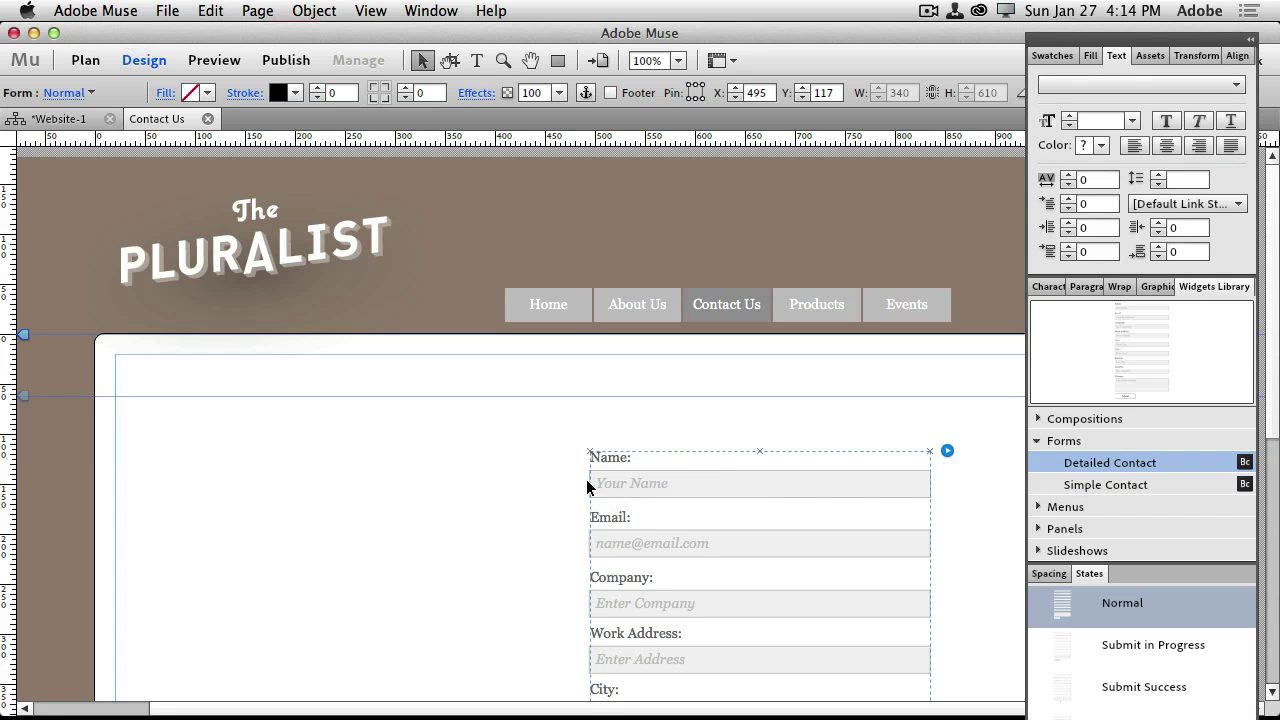
pyautogui.moveTo(683, 496); pyautogui.dragTo(451, 446)
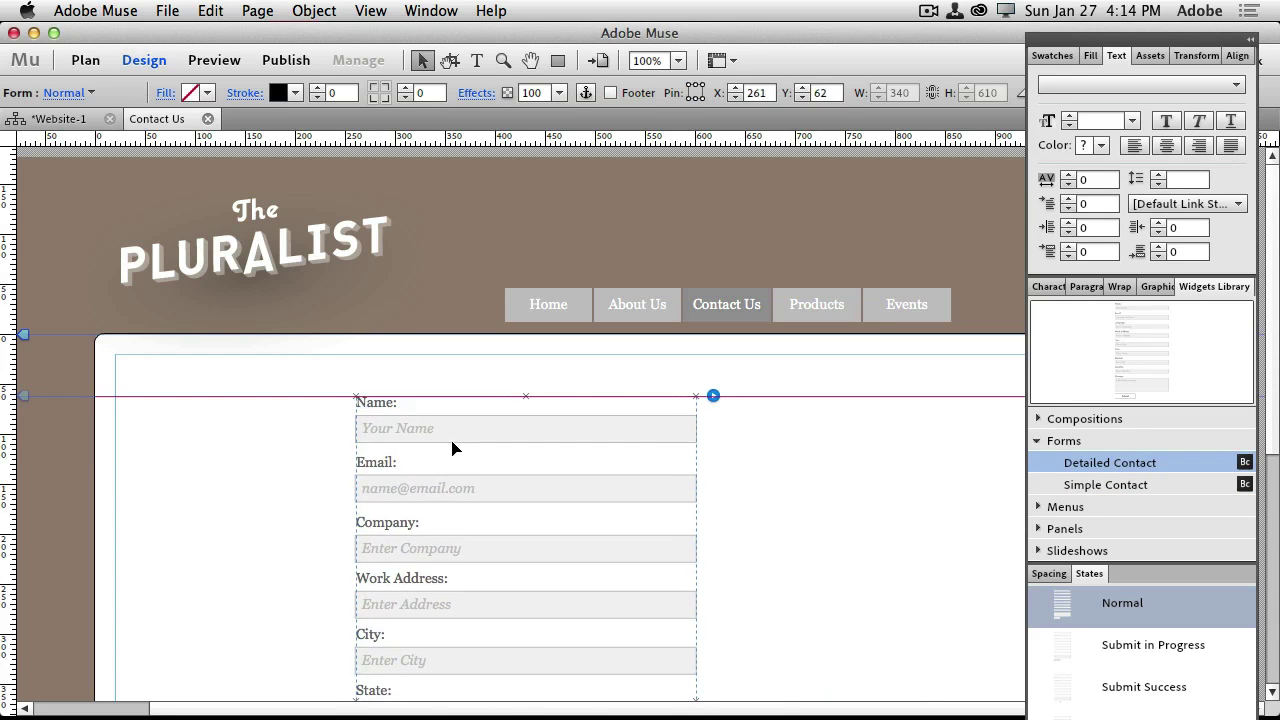
pyautogui.scroll(-5, 761, 480)
pyautogui.scroll(-2, 761, 484)
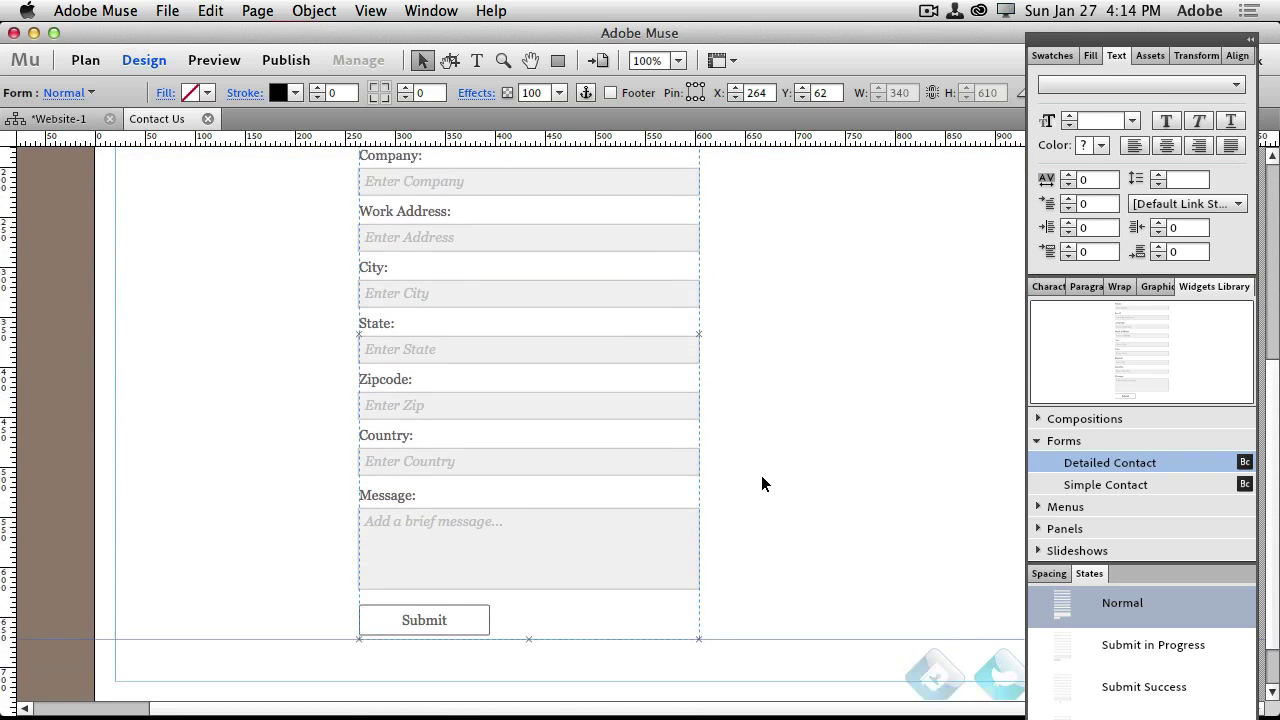
pyautogui.scroll(5, 761, 484)
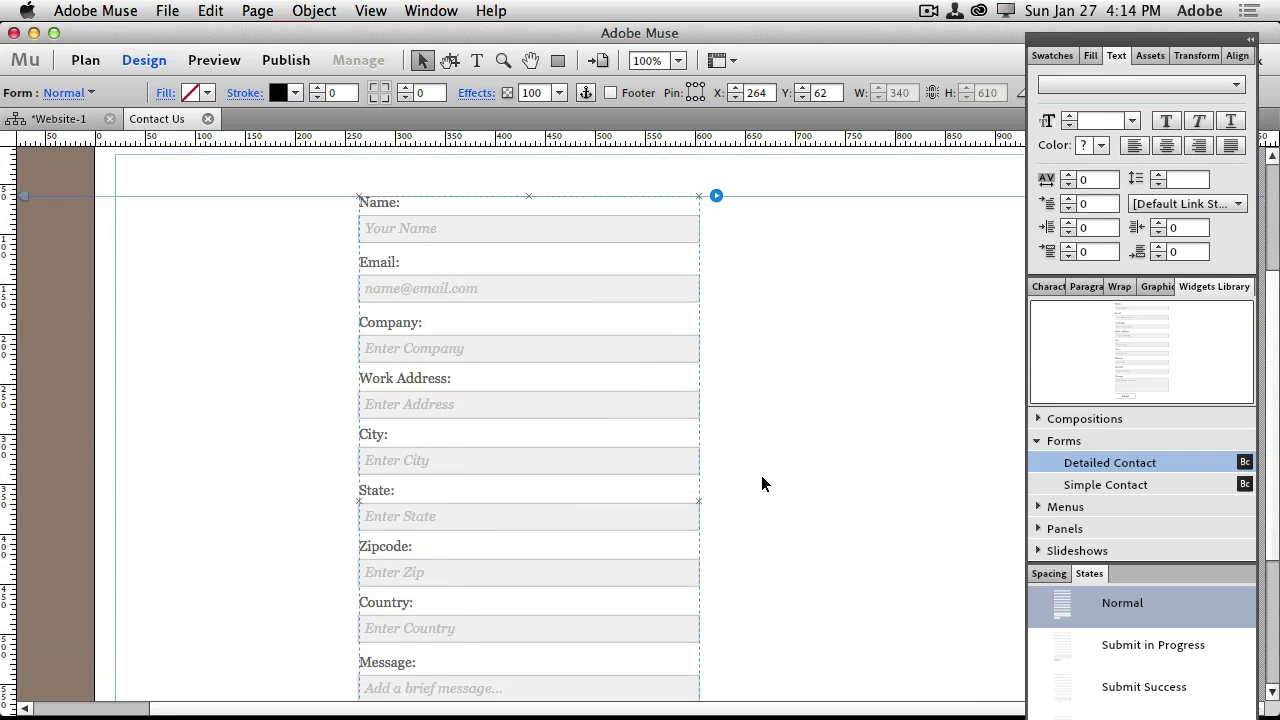
# Inspect the Detailed Contact form's options for recipient, standard fields and custom fields, and delete the form from the page
pyautogui.click(716, 266)
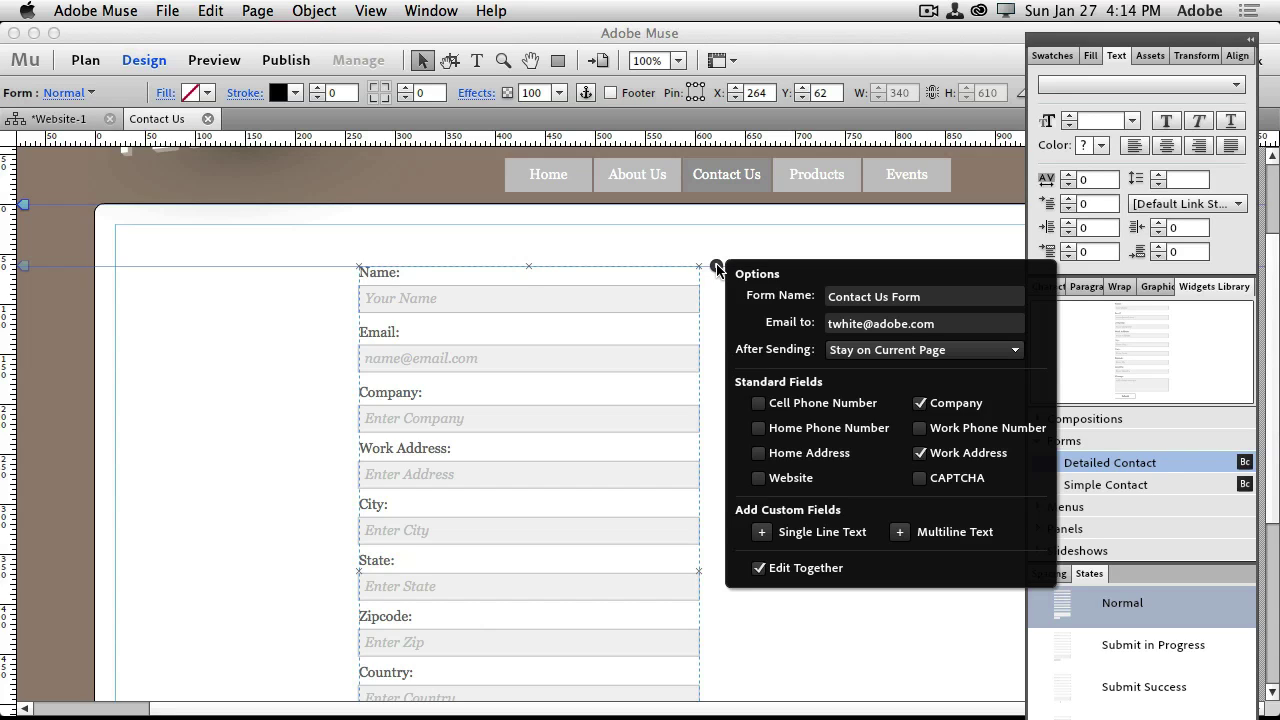
pyautogui.click(650, 323)
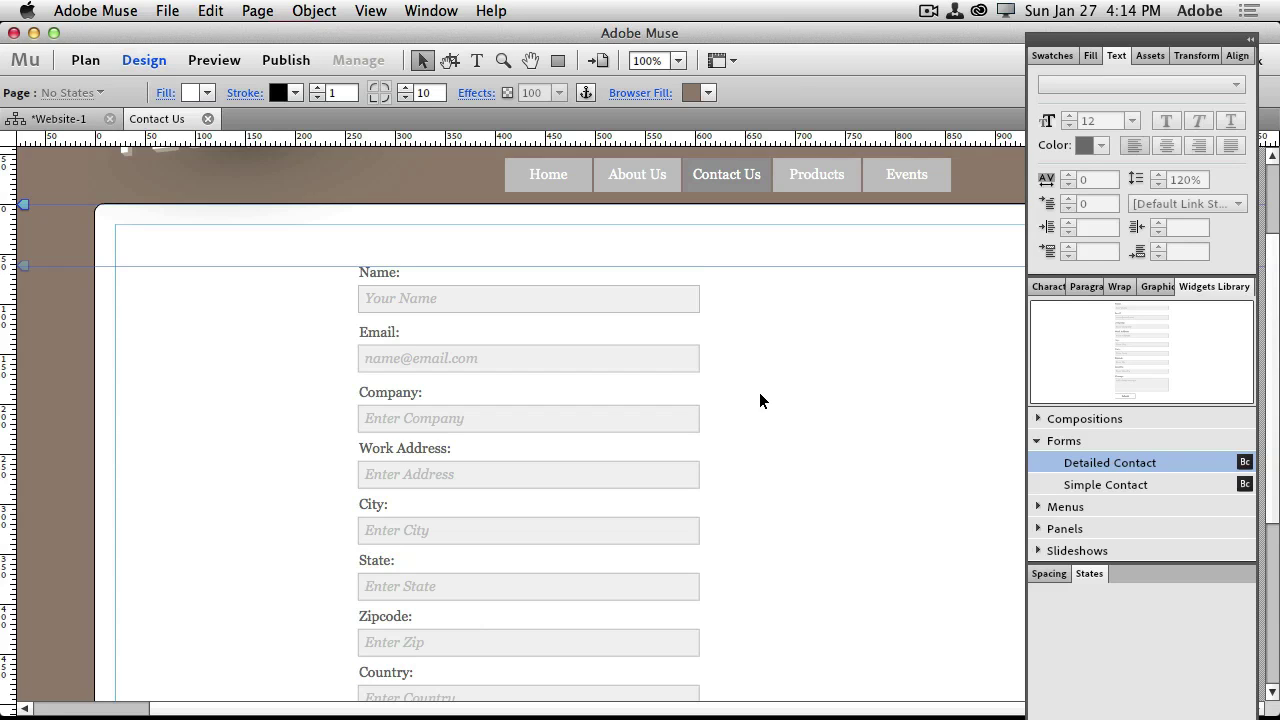
pyautogui.click(686, 314)
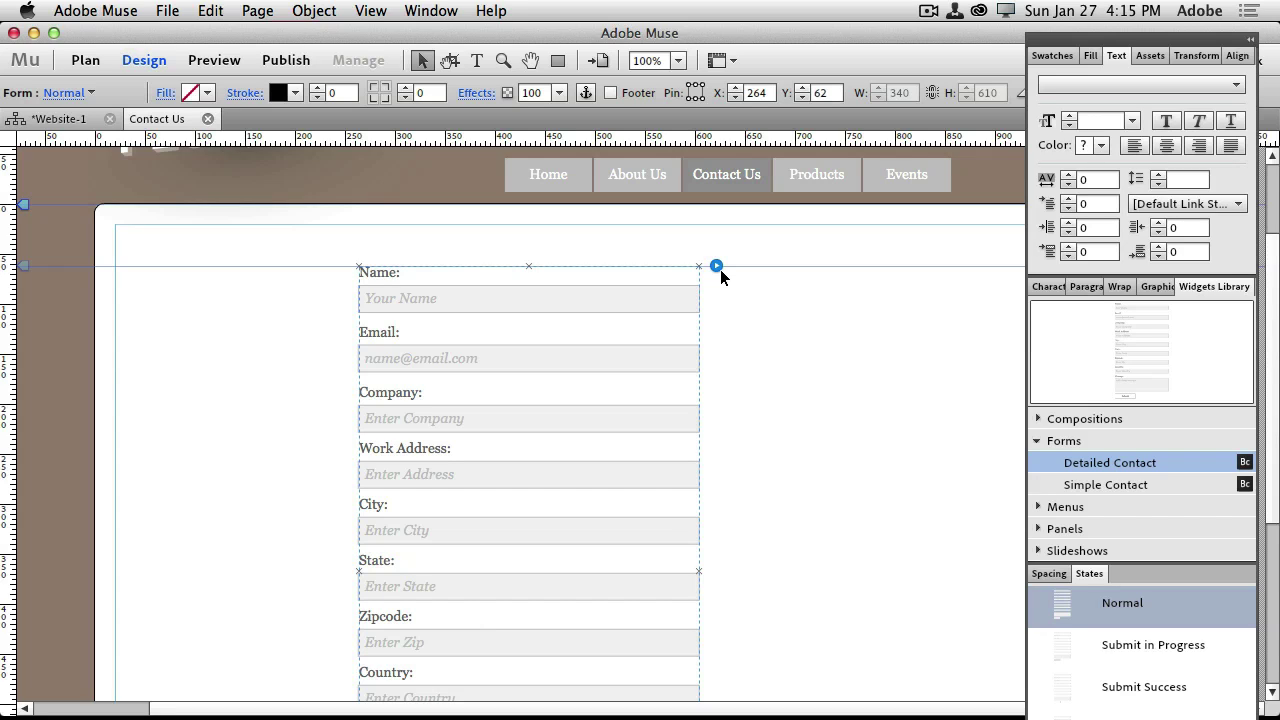
pyautogui.press('Delete')
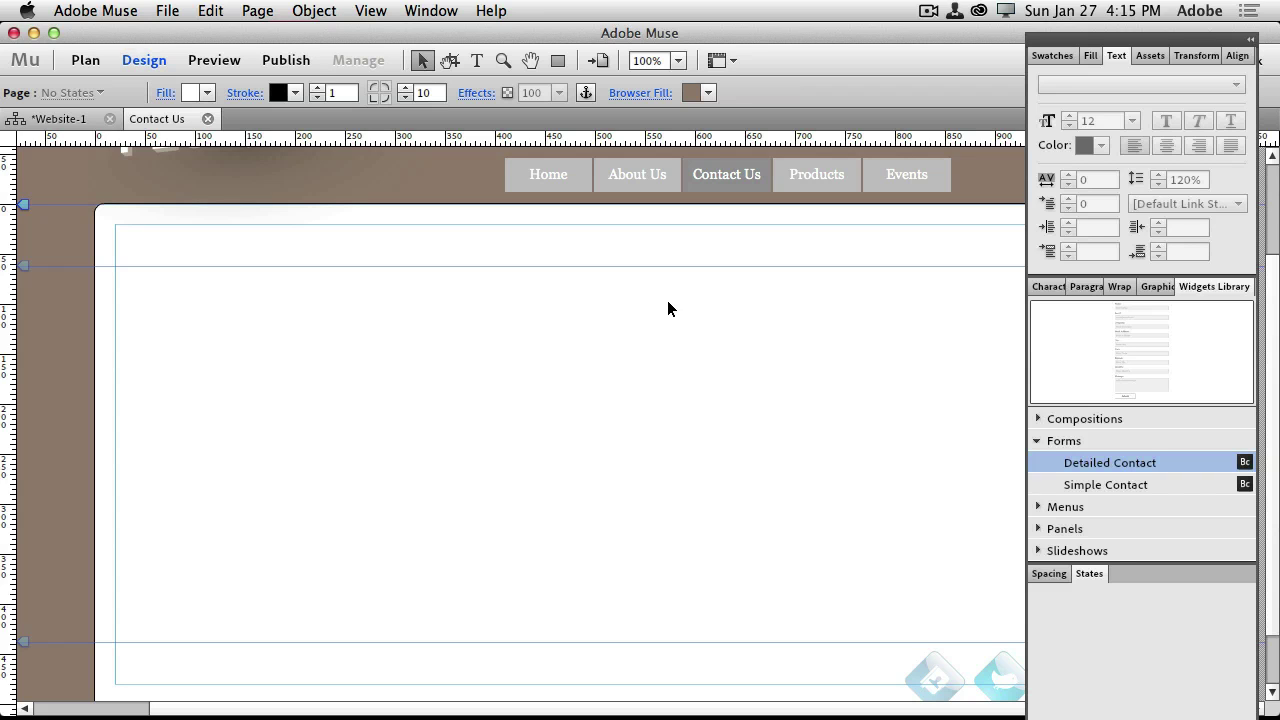
# Switch to Chrome, open macgroup.org's Contact Us page and view its linked Contact MacGroup Detroit form
pyautogui.press('super+Tab')
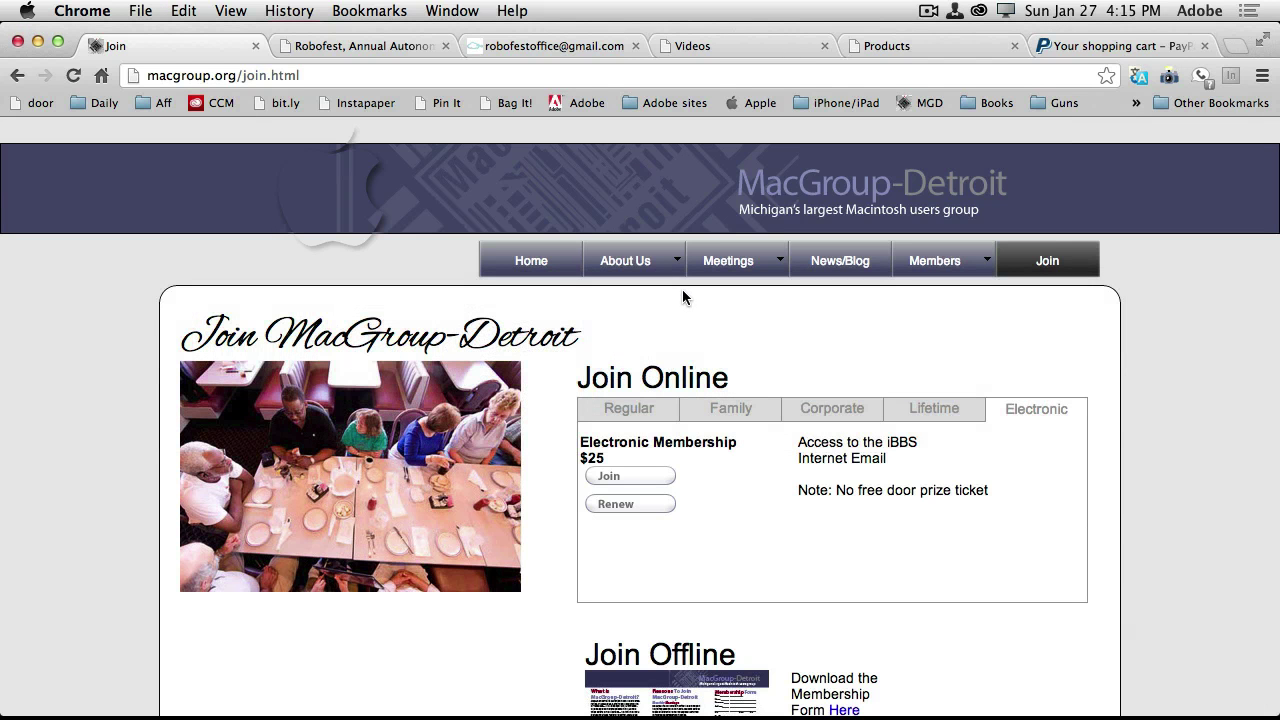
pyautogui.moveTo(625, 262)
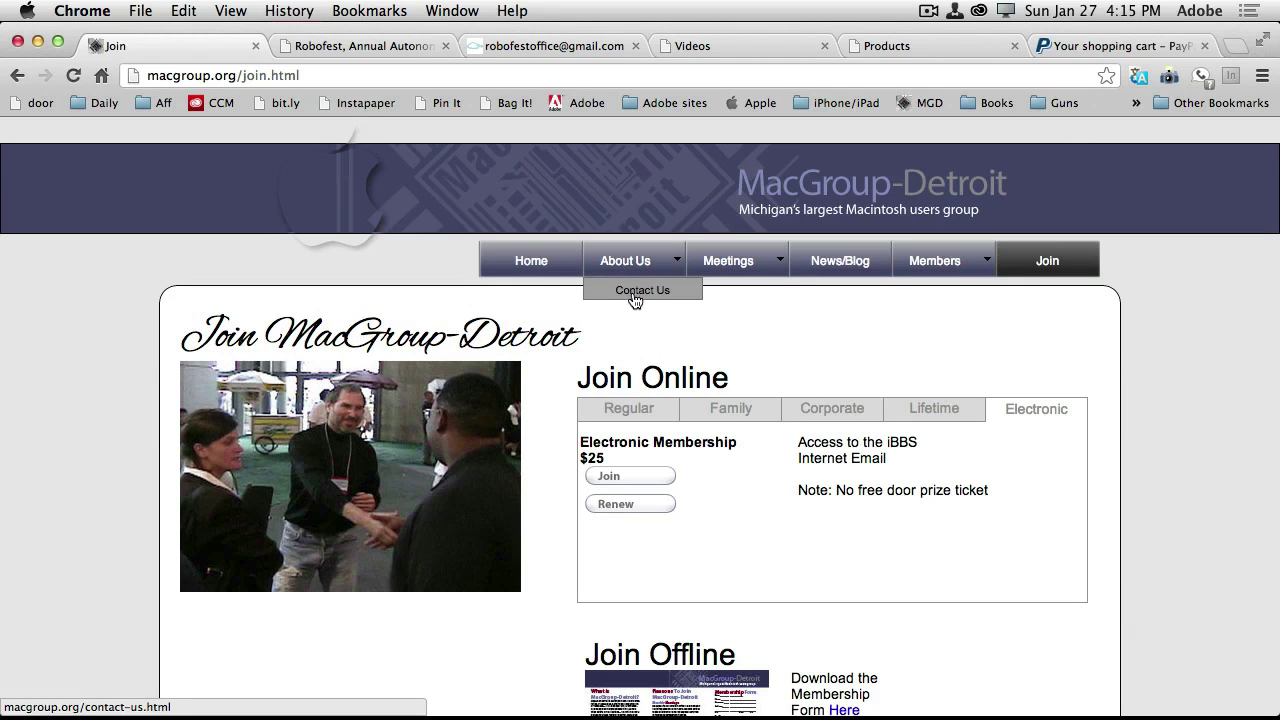
pyautogui.click(632, 292)
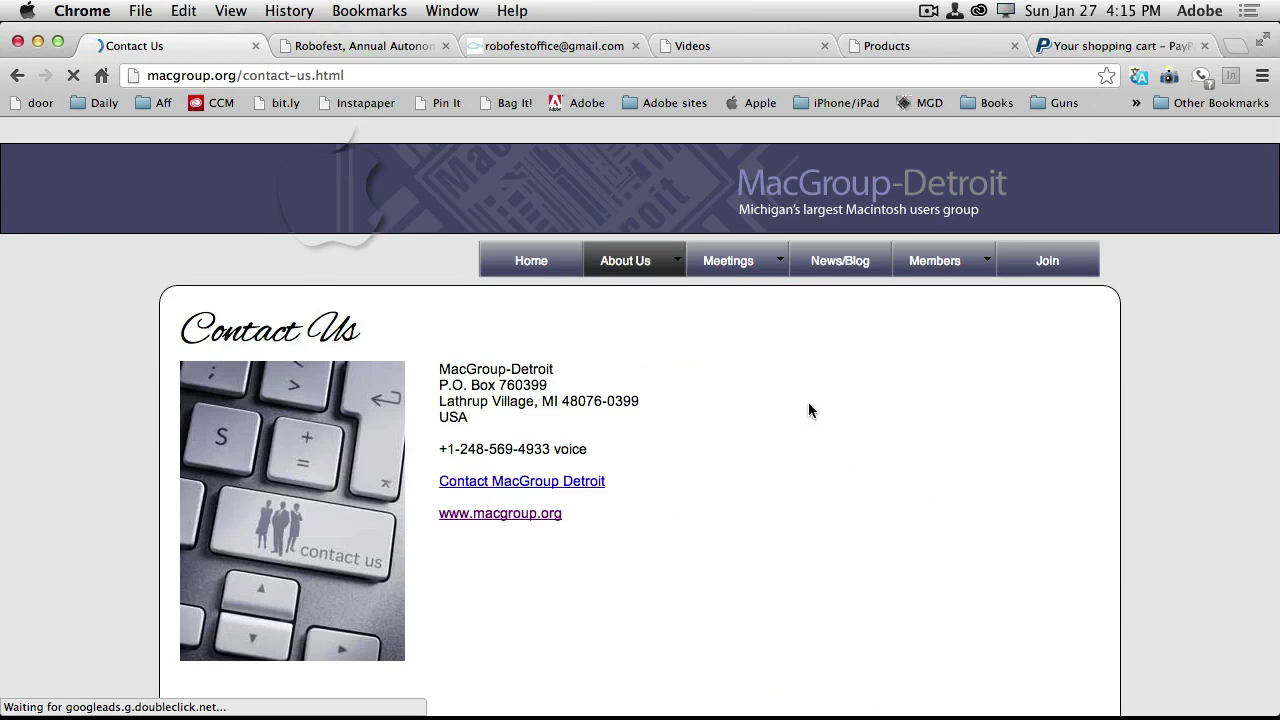
pyautogui.click(578, 490)
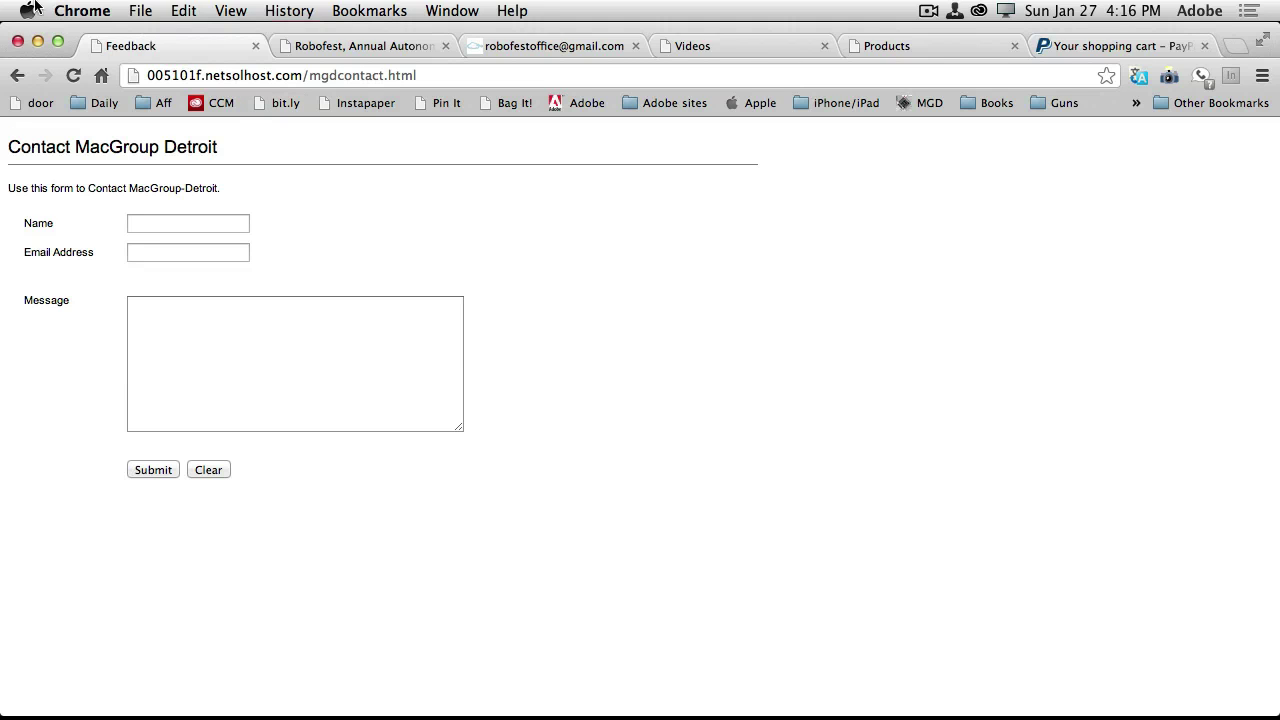
# Return to Adobe Muse and open the About Us page from the site plan
pyautogui.press('super+Tab')
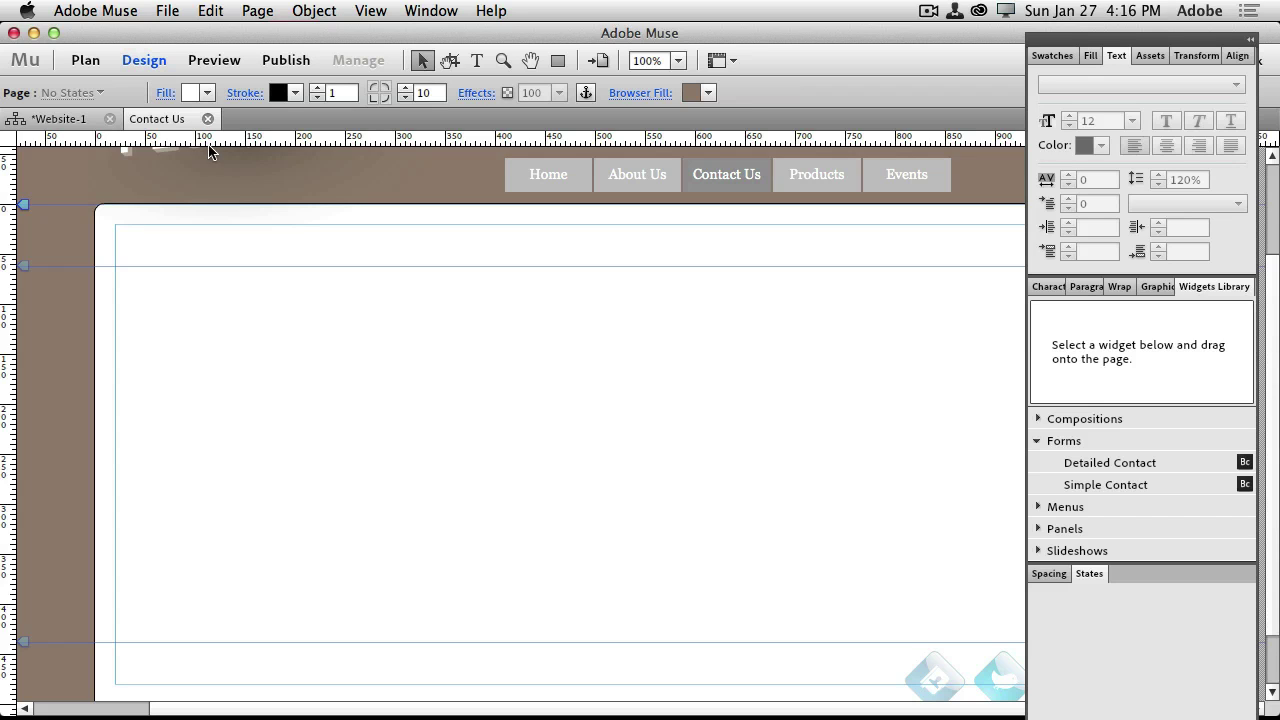
pyautogui.click(78, 122)
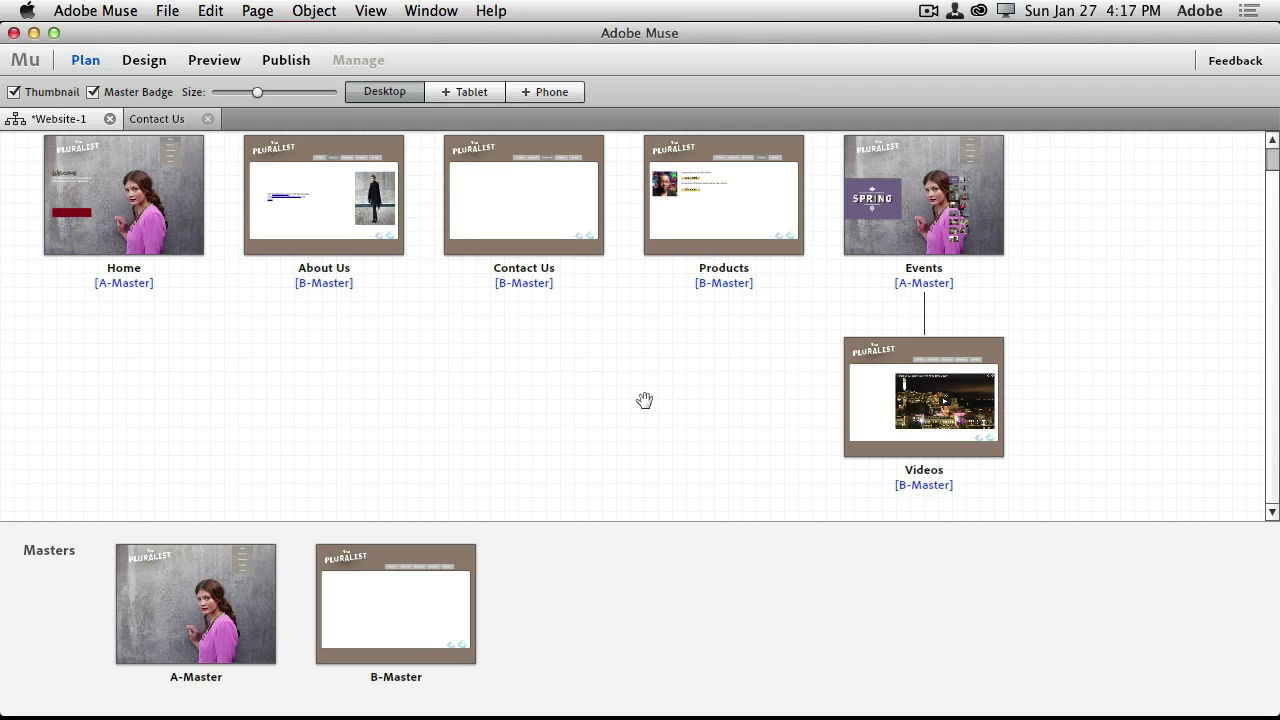
pyautogui.doubleClick(292, 207)
pyautogui.scroll(-3, 480, 486)
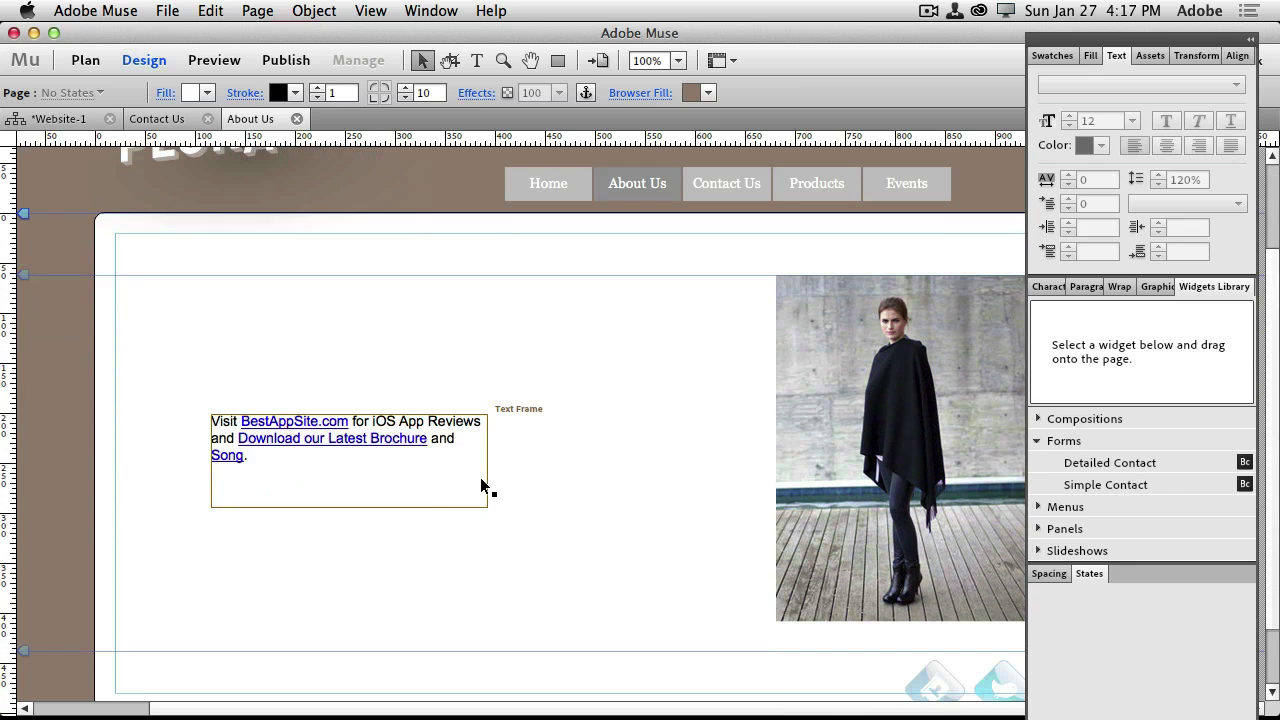
# Move the text frame with the BestAppSite.com link down and slightly left, toward the lower part of the About Us page
pyautogui.click(412, 440)
pyautogui.moveTo(410, 422); pyautogui.dragTo(338, 646)
pyautogui.click(324, 410)
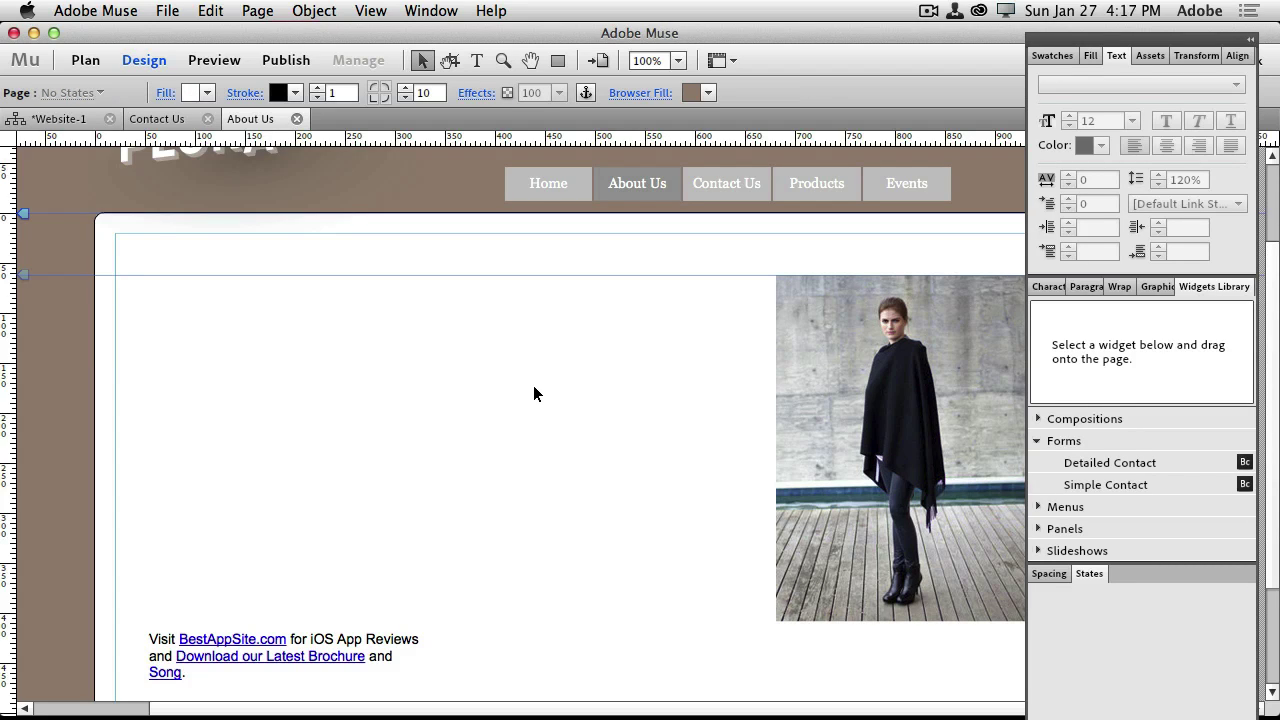
# Add an Accordion panel widget to the About Us page against the left margin and upper guide, at X 20, Y 62
pyautogui.click(1037, 447)
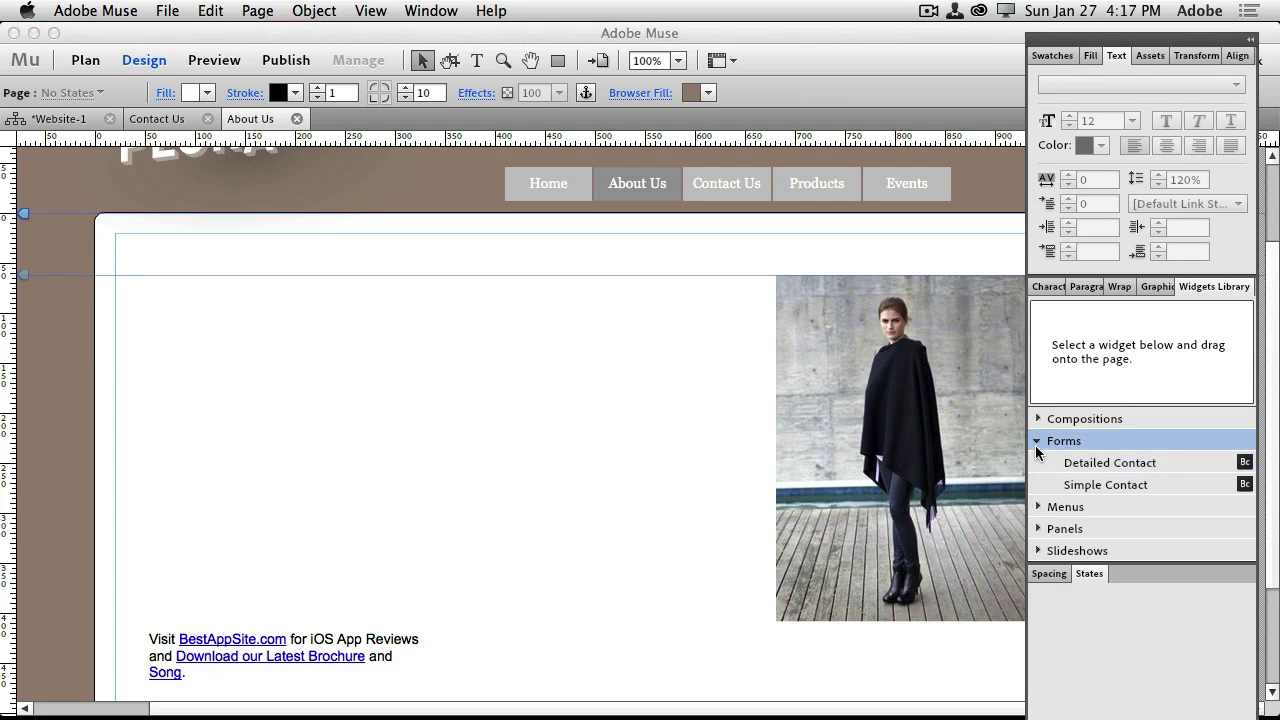
pyautogui.click(1038, 443)
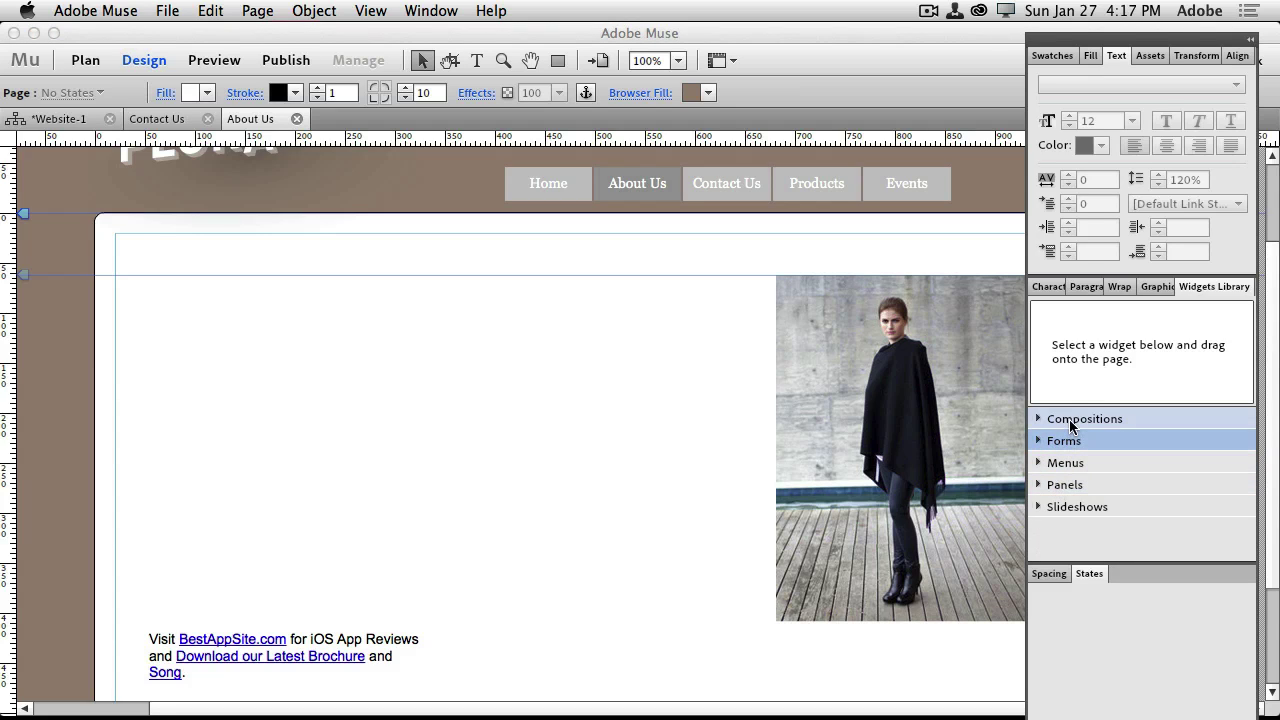
pyautogui.click(1037, 484)
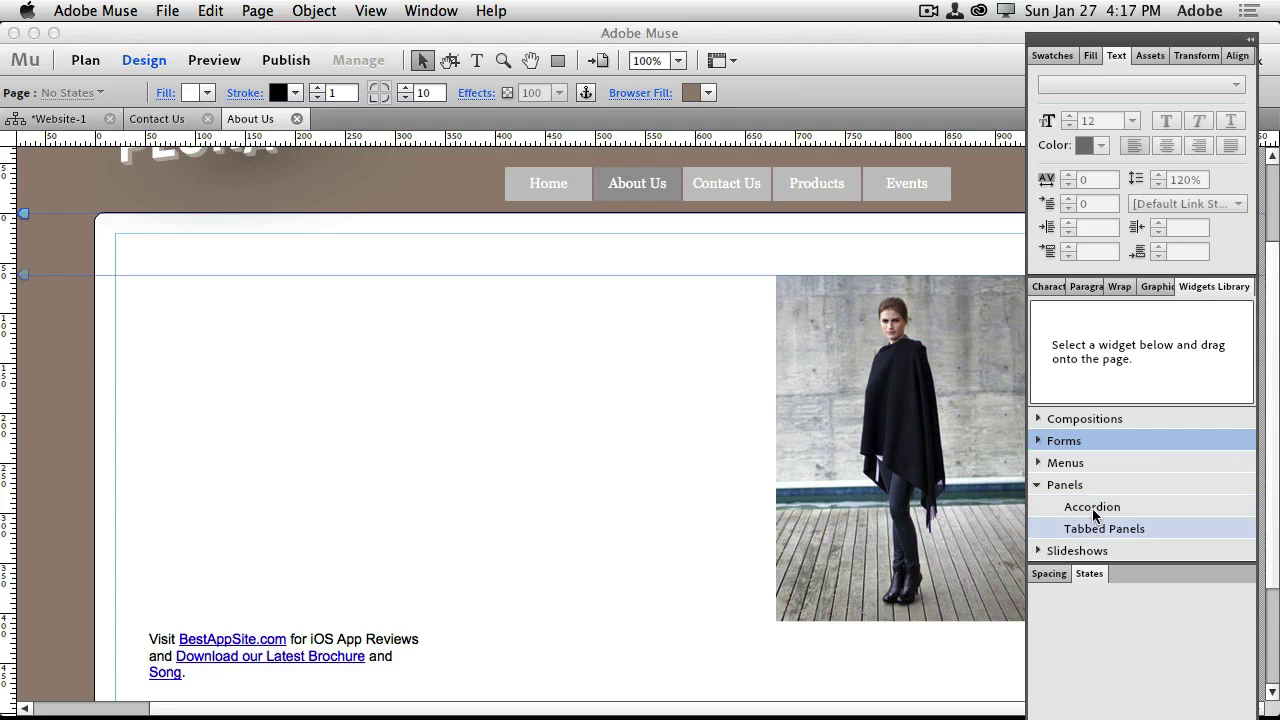
pyautogui.moveTo(1097, 510); pyautogui.dragTo(471, 354)
pyautogui.moveTo(612, 415); pyautogui.dragTo(271, 363)
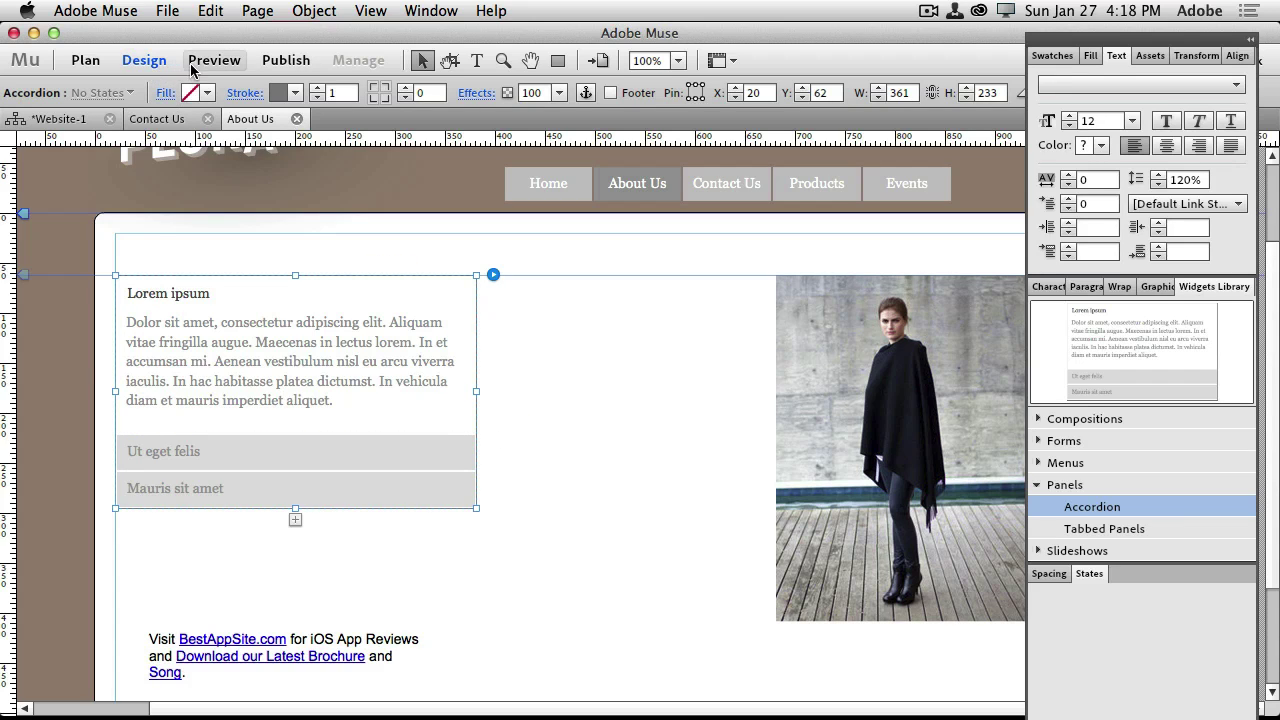
# Enable Can Close All and Close All Initially for the accordion
pyautogui.click(494, 274)
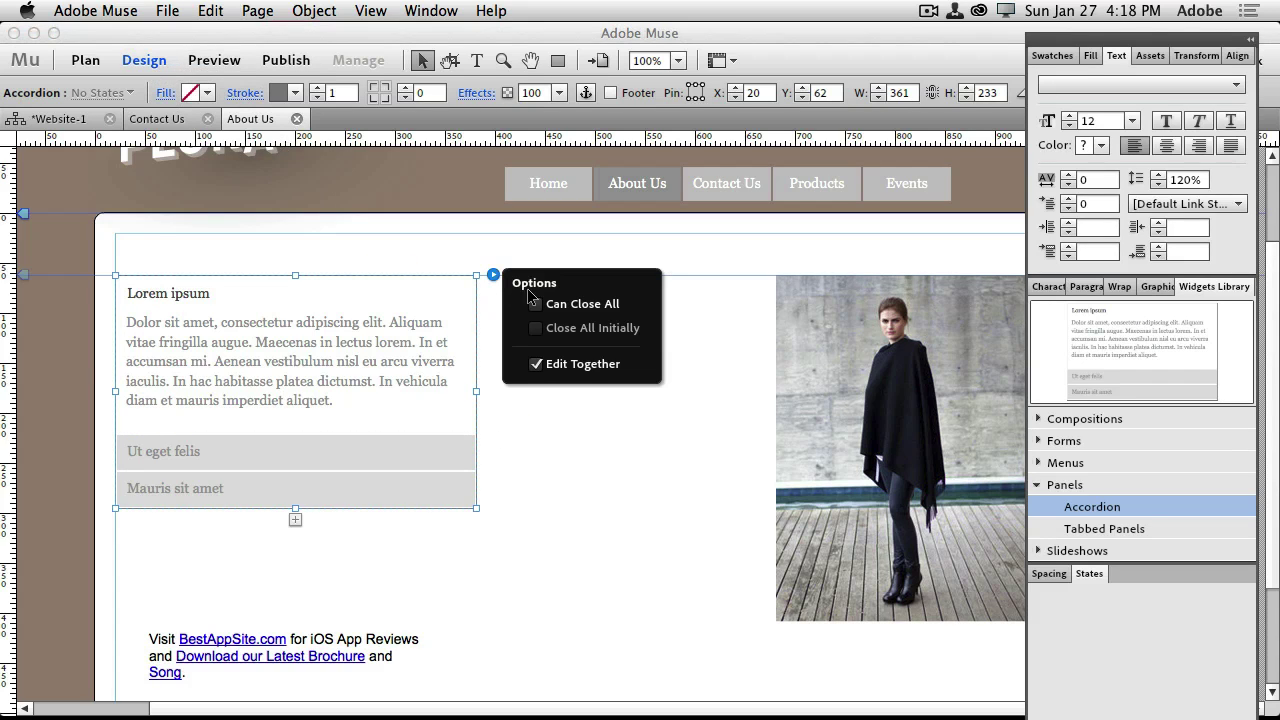
pyautogui.click(537, 329)
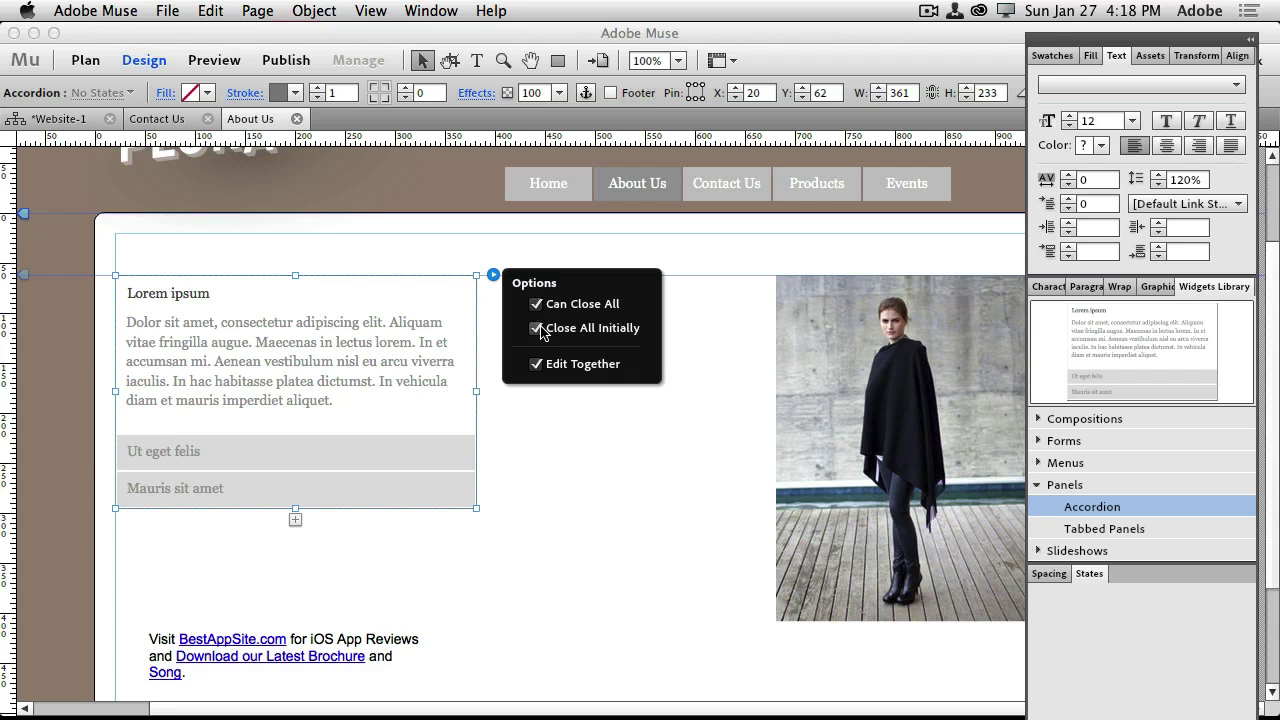
pyautogui.click(474, 244)
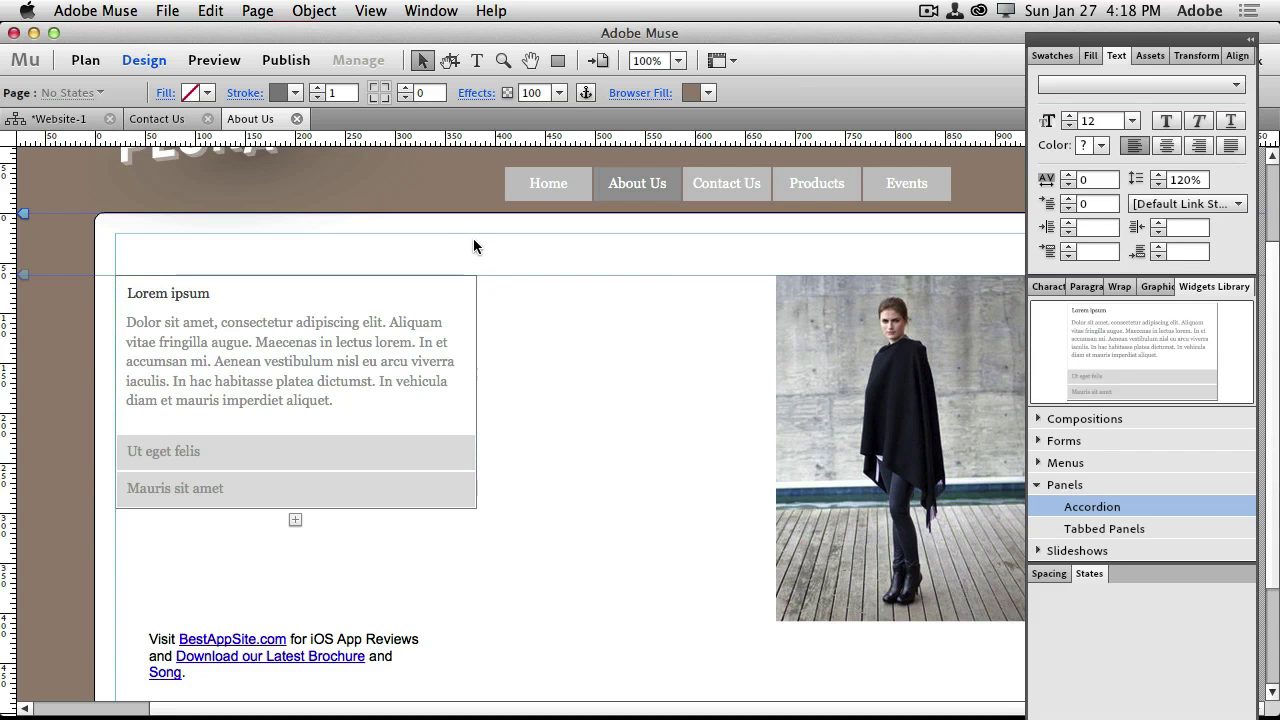
# Preview the About Us page, expand each of the three accordion panels in turn and collapse the last one
pyautogui.click(209, 60)
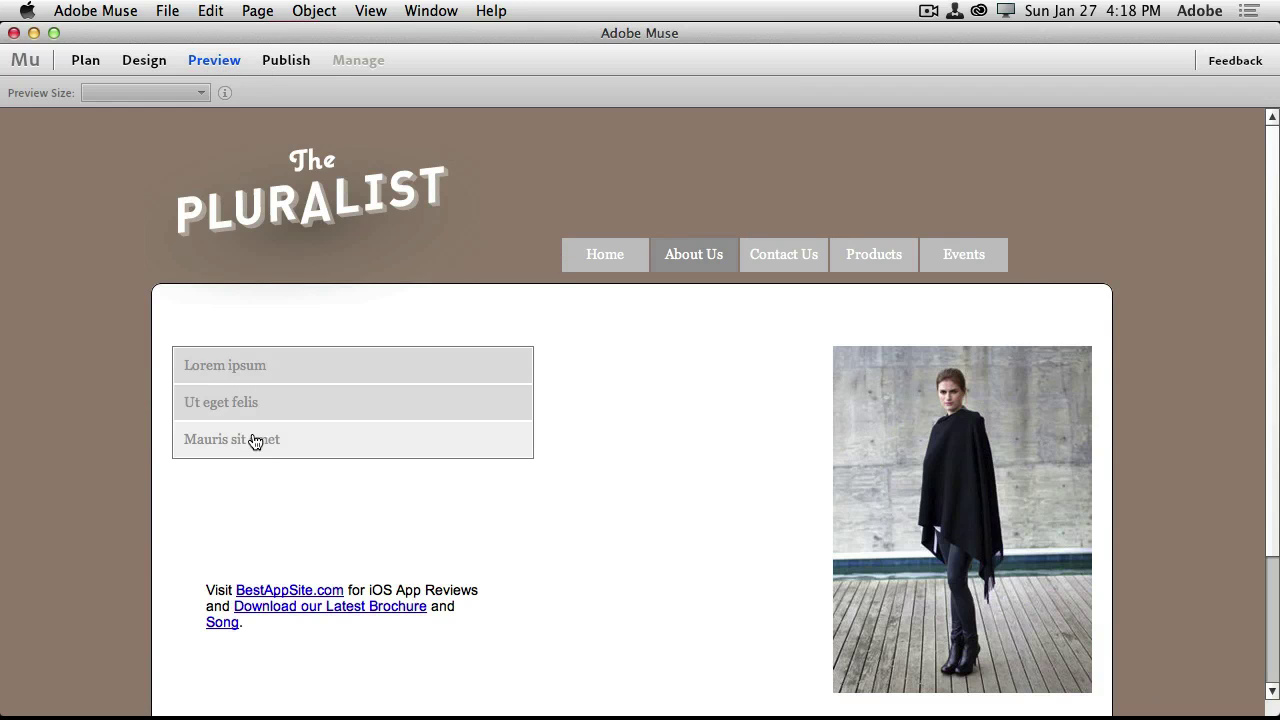
pyautogui.click(250, 372)
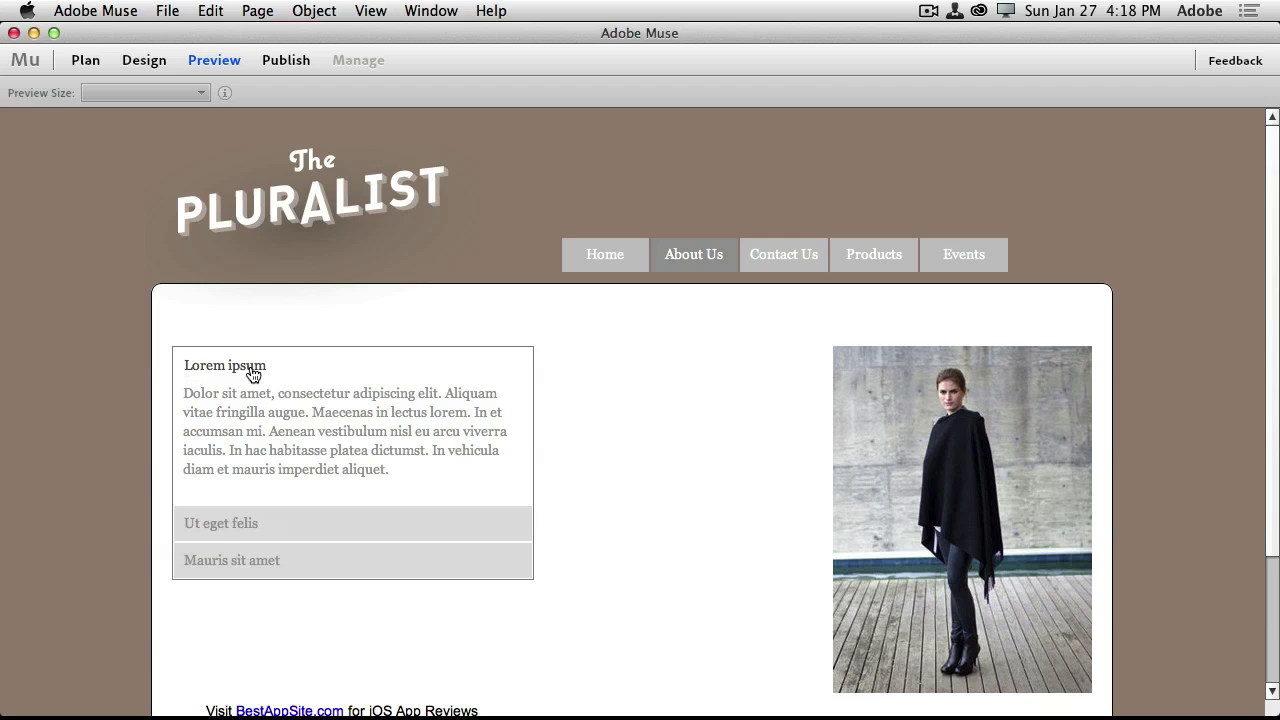
pyautogui.click(244, 526)
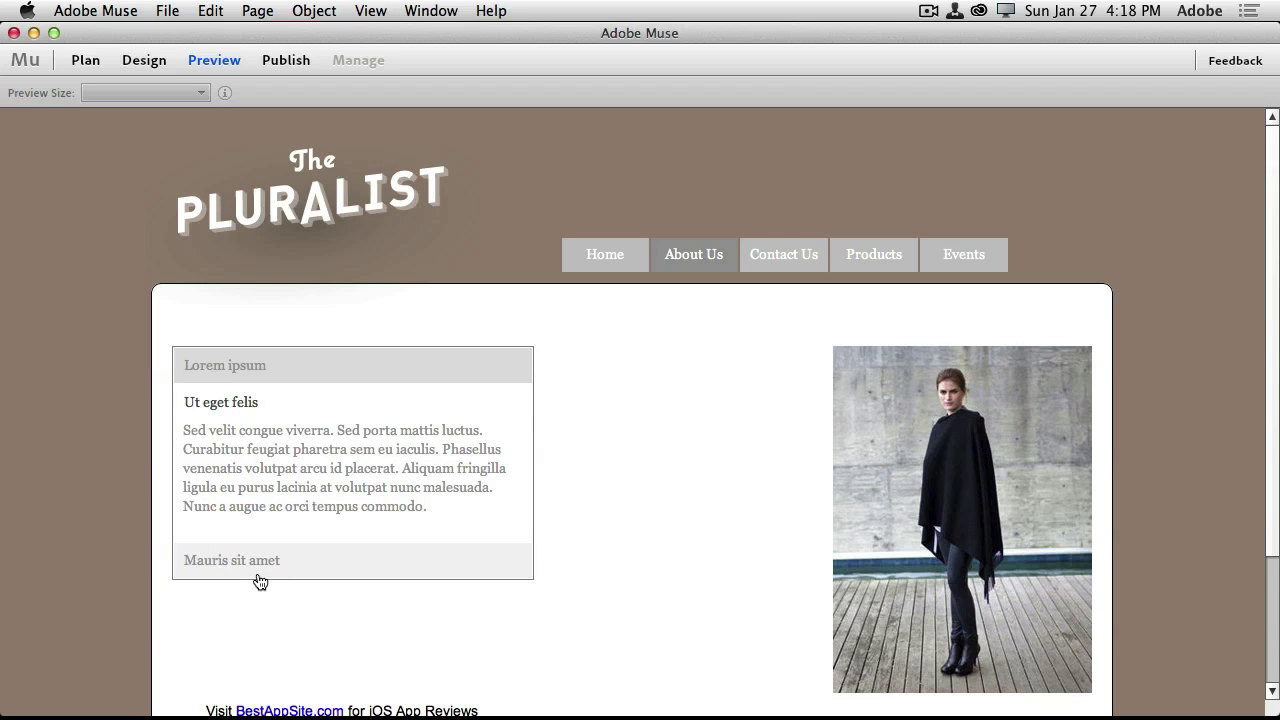
pyautogui.click(258, 572)
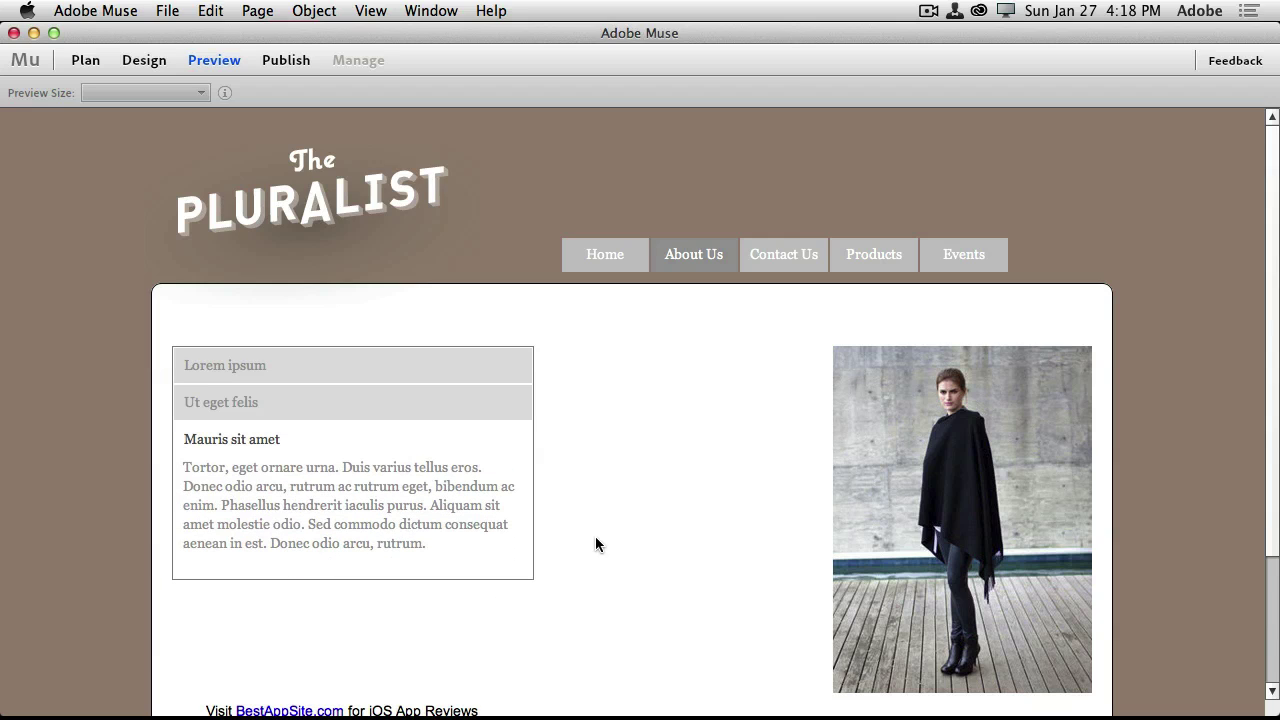
pyautogui.click(295, 440)
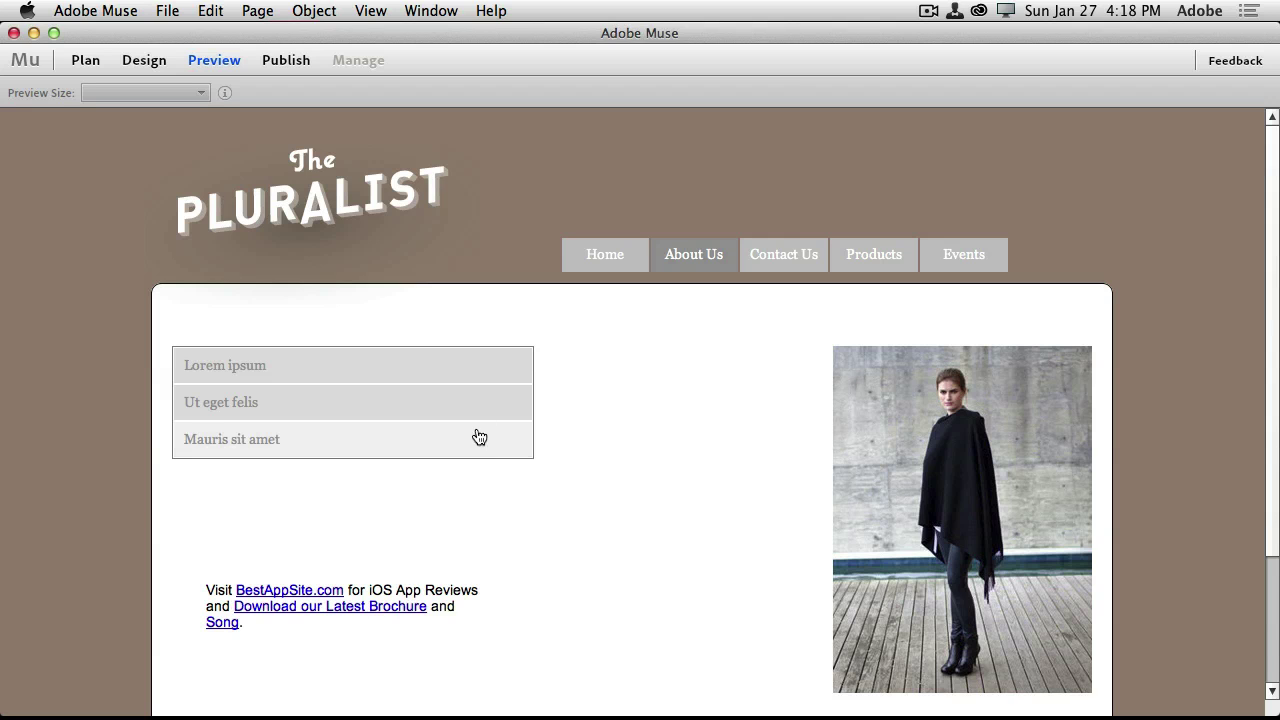
# Switch to Chrome, open macgroup.org's Members page, and expand and collapse its Member Websites accordion section
pyautogui.press('super+Tab')
pyautogui.click(364, 371)
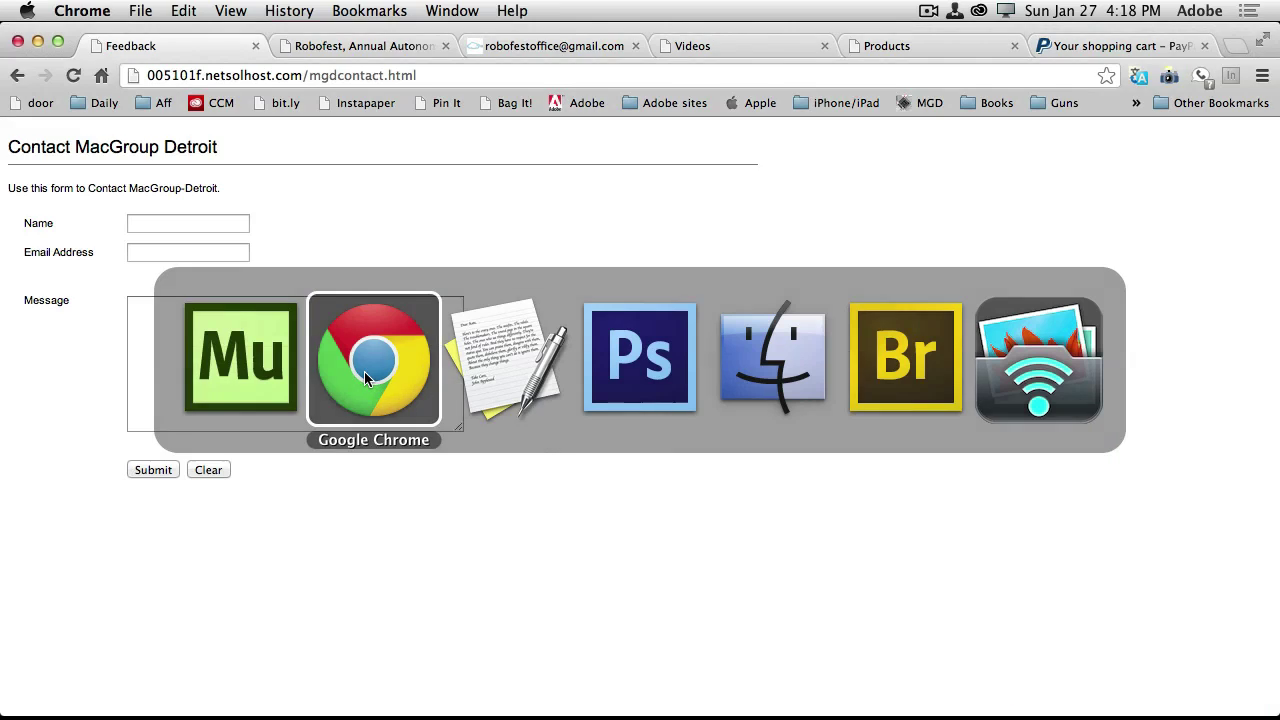
pyautogui.press('super+bracketleft')
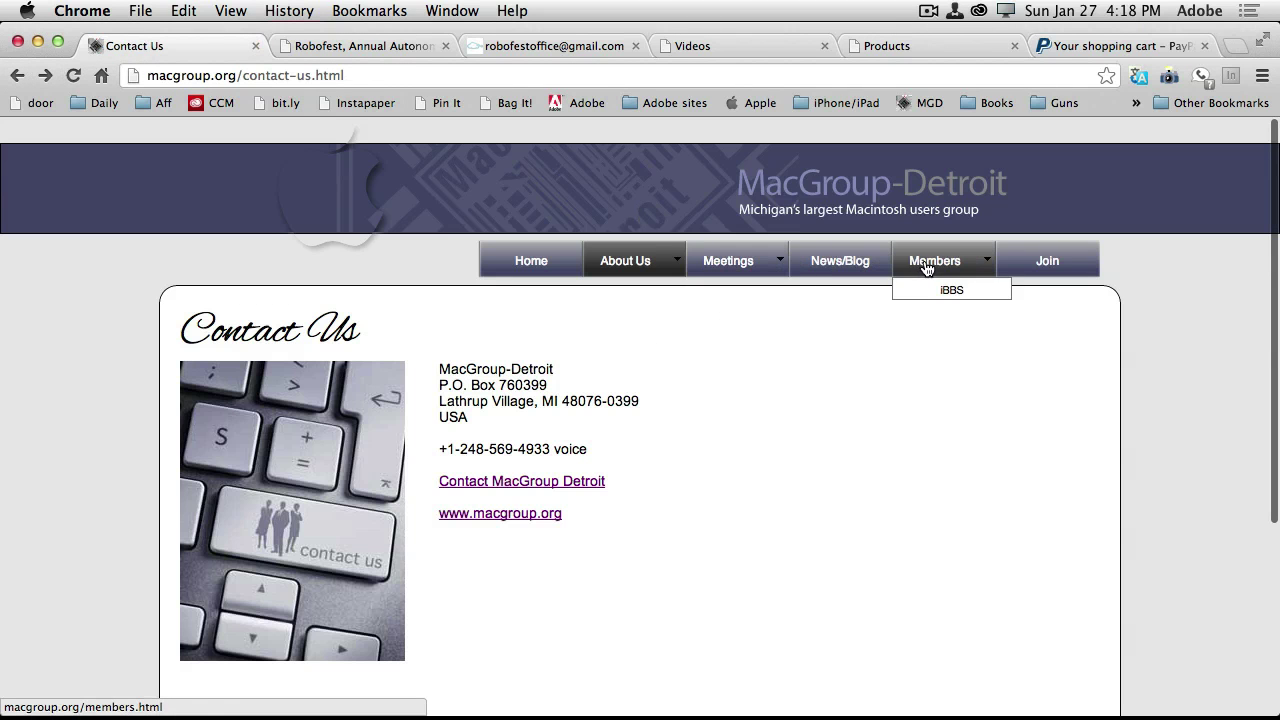
pyautogui.click(927, 265)
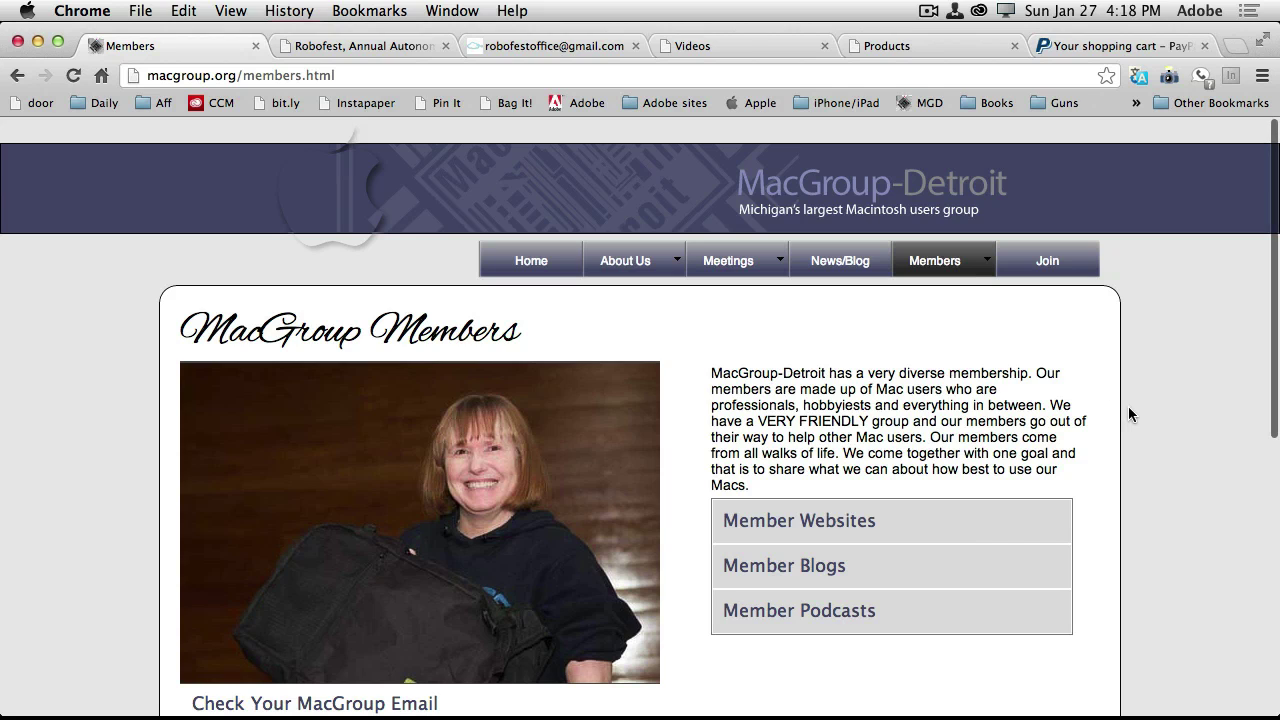
pyautogui.scroll(-5, 1152, 437)
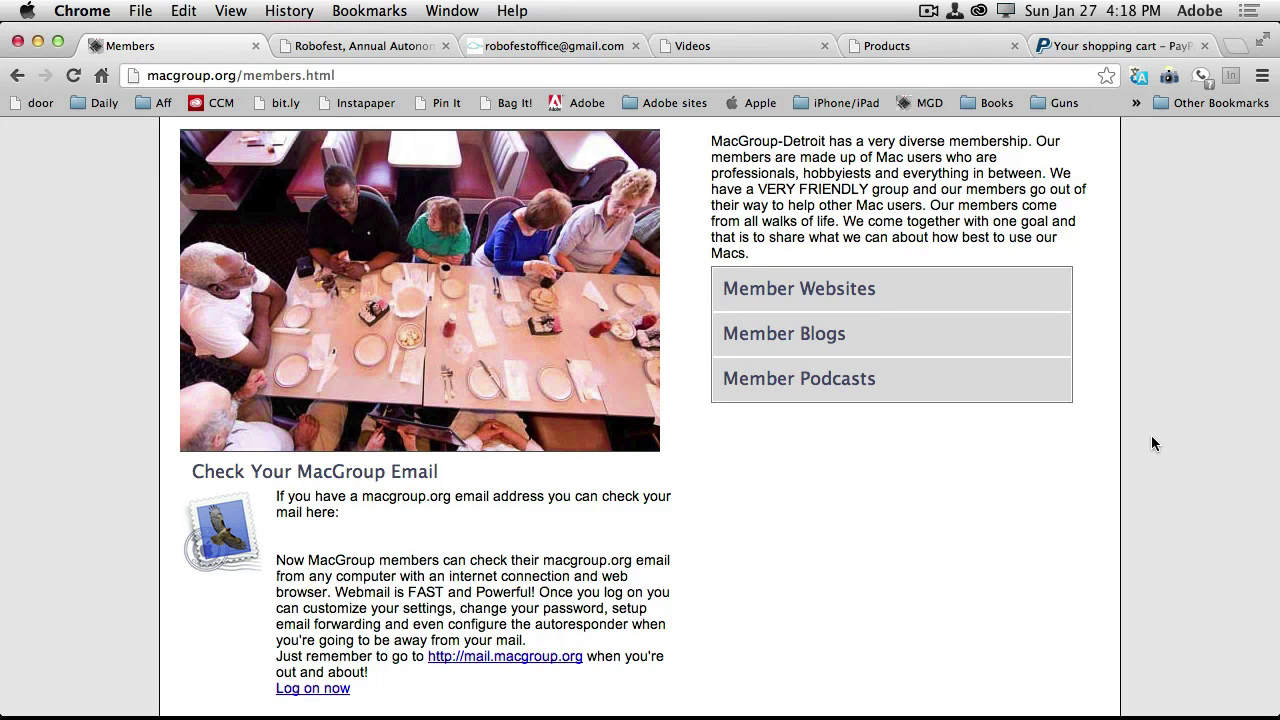
pyautogui.click(845, 298)
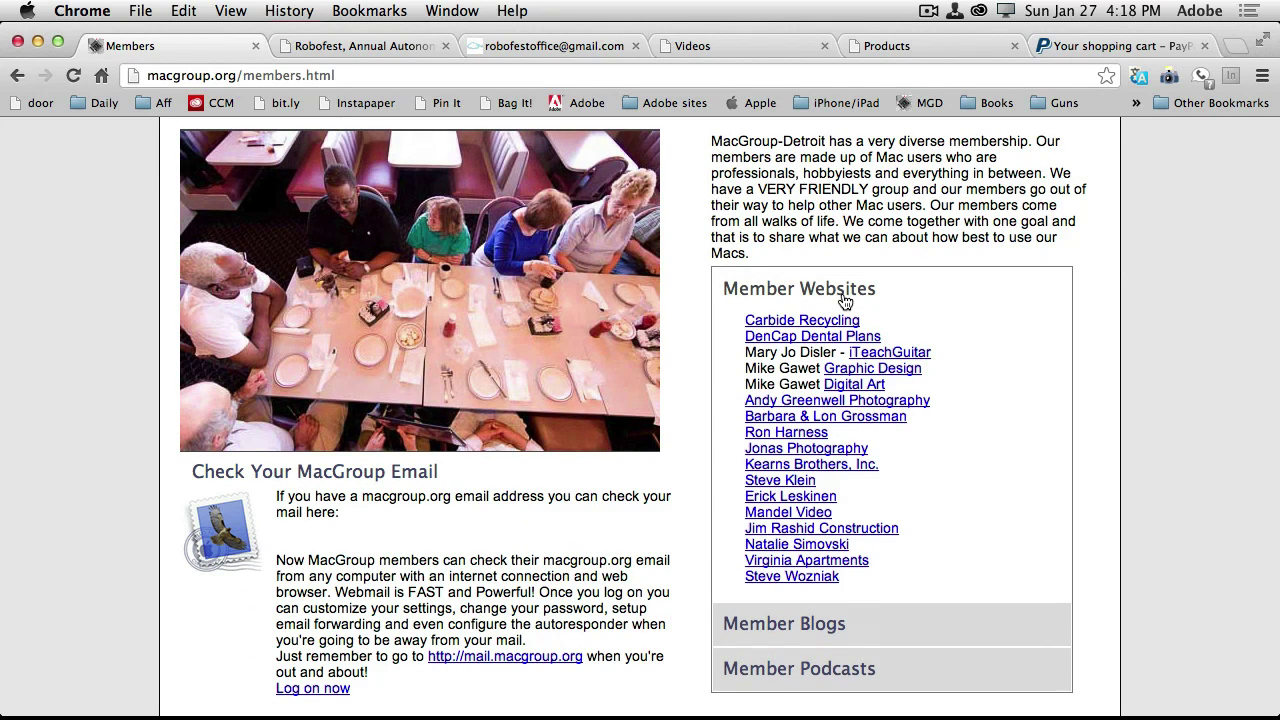
pyautogui.click(809, 300)
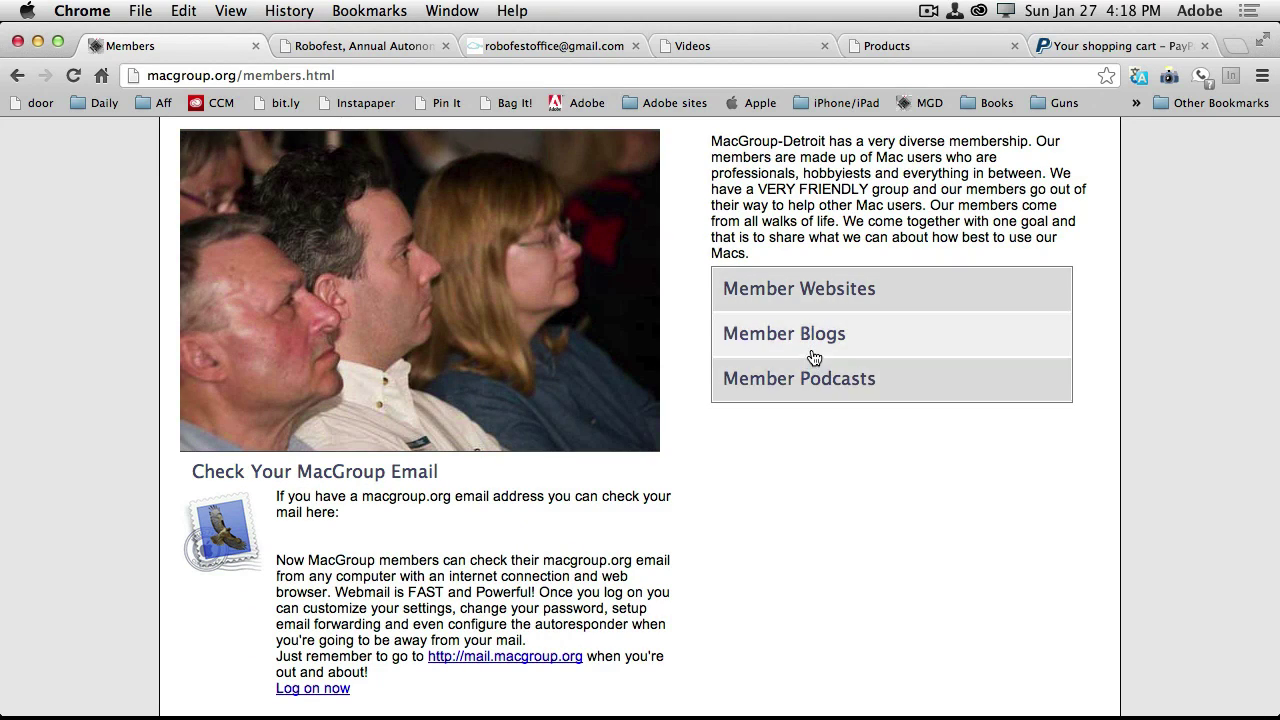
# Expand and collapse the Member Blogs, Member Podcasts and Member Websites sections of the Members page accordion
pyautogui.click(814, 356)
pyautogui.click(814, 496)
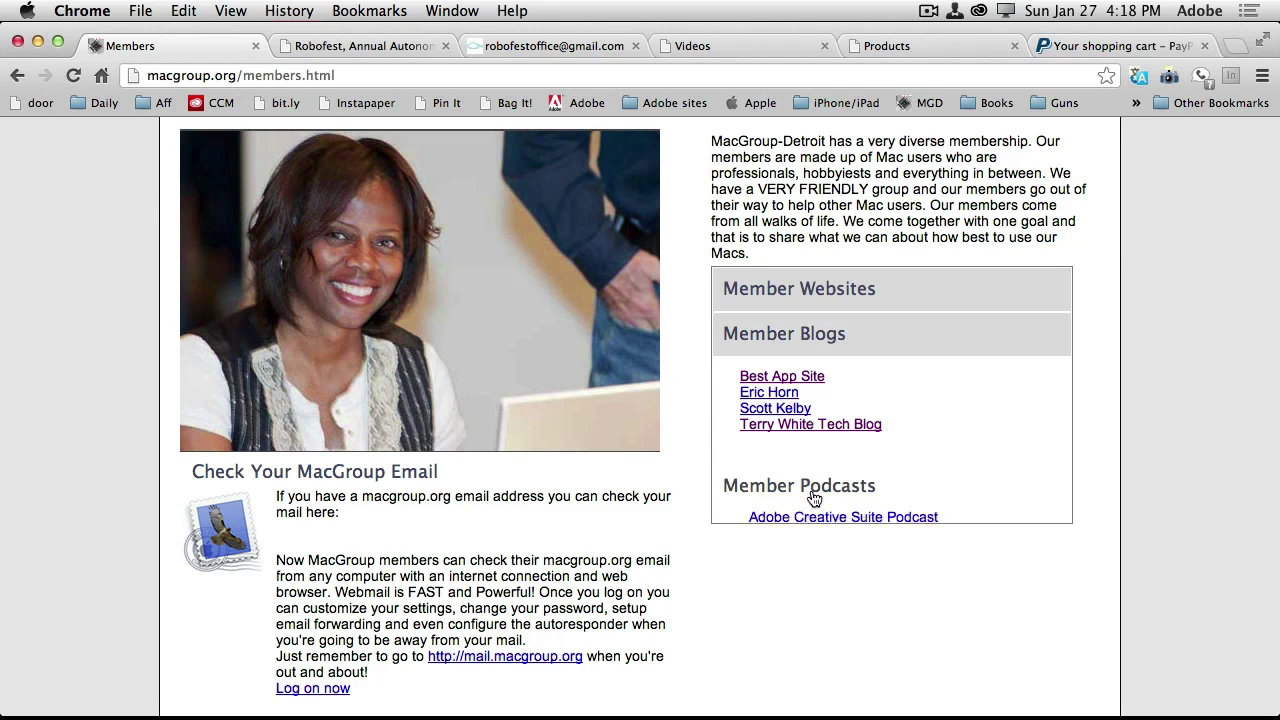
pyautogui.click(828, 338)
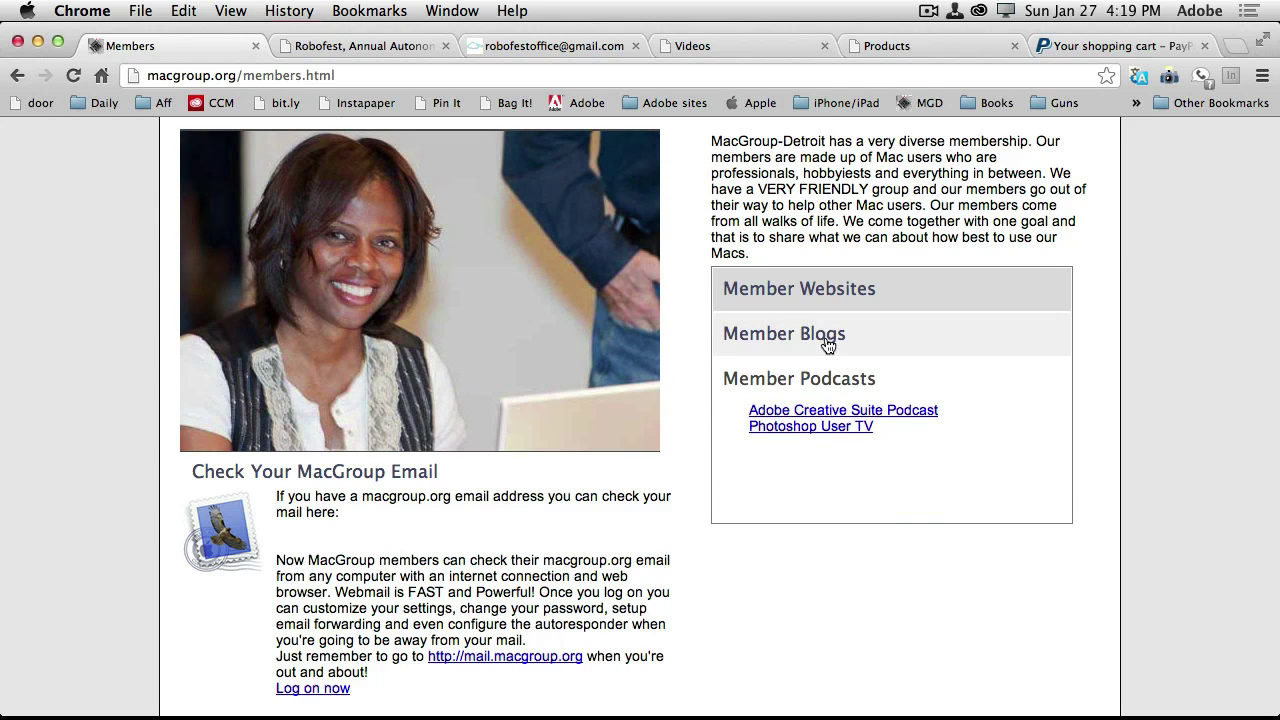
pyautogui.click(827, 300)
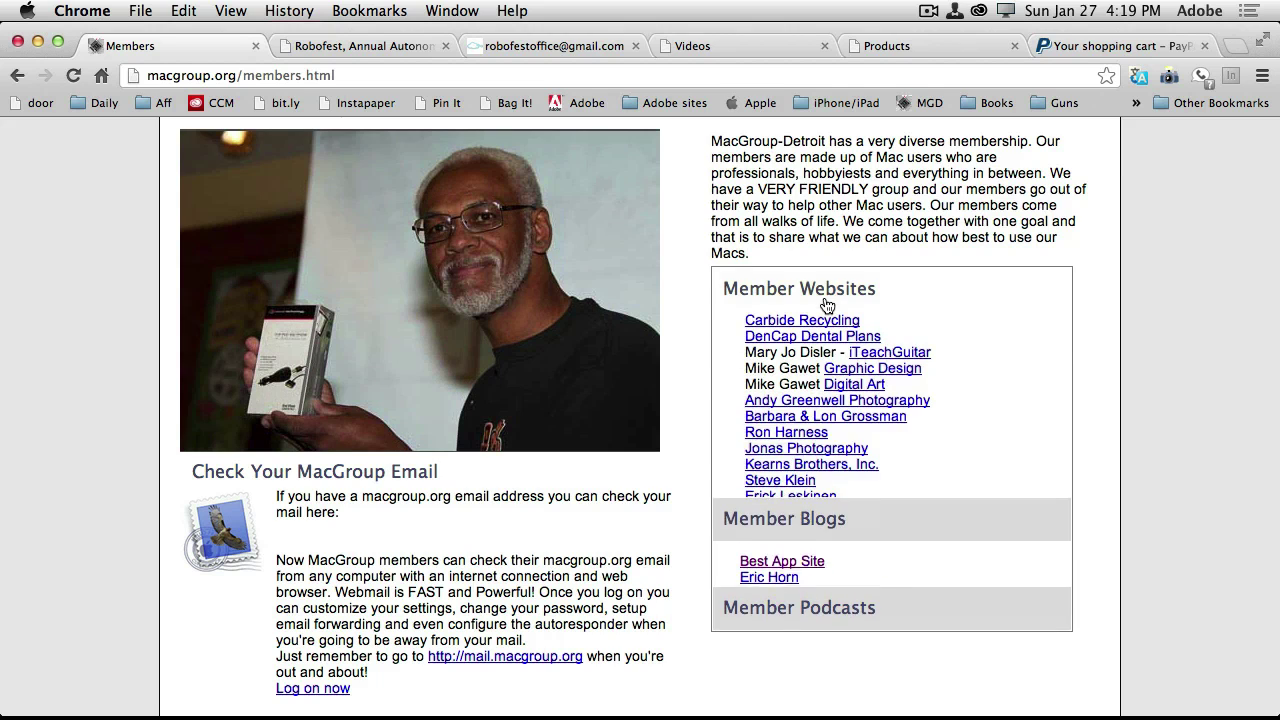
pyautogui.click(827, 305)
# Switch to Adobe Muse and test opening and closing the first accordion panel in the About Us preview
pyautogui.press('super+Tab')
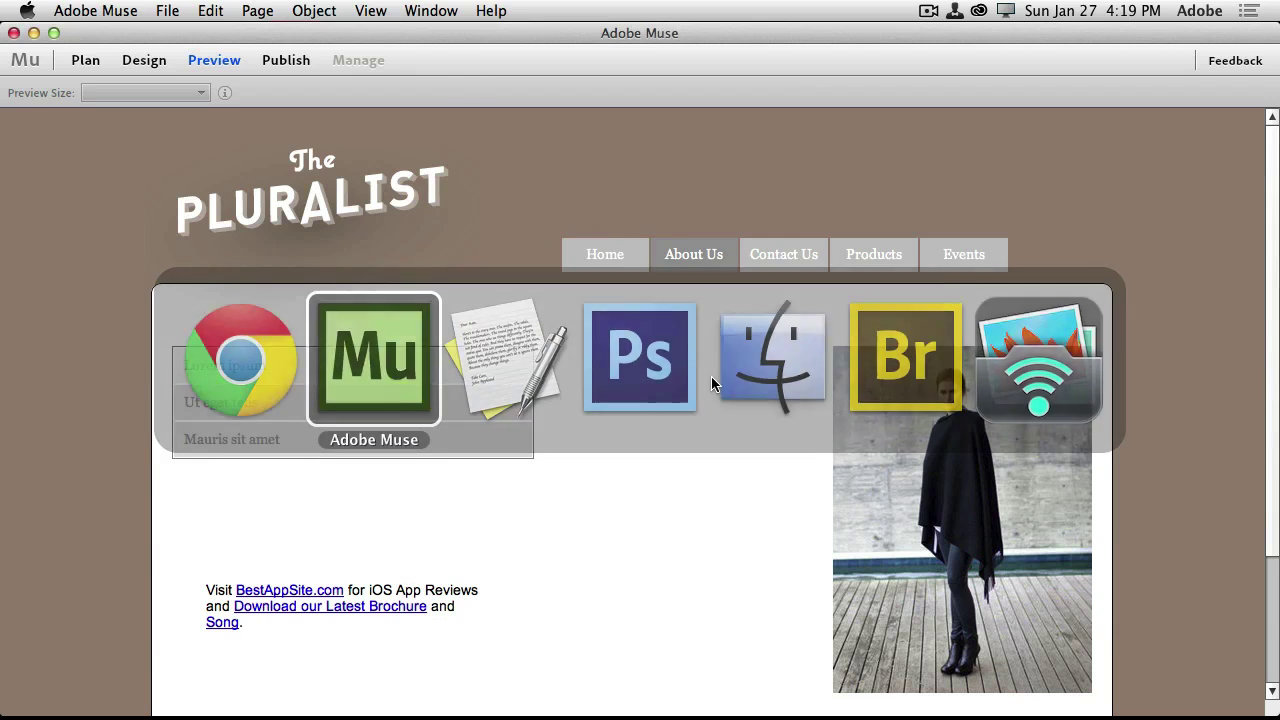
pyautogui.click(300, 366)
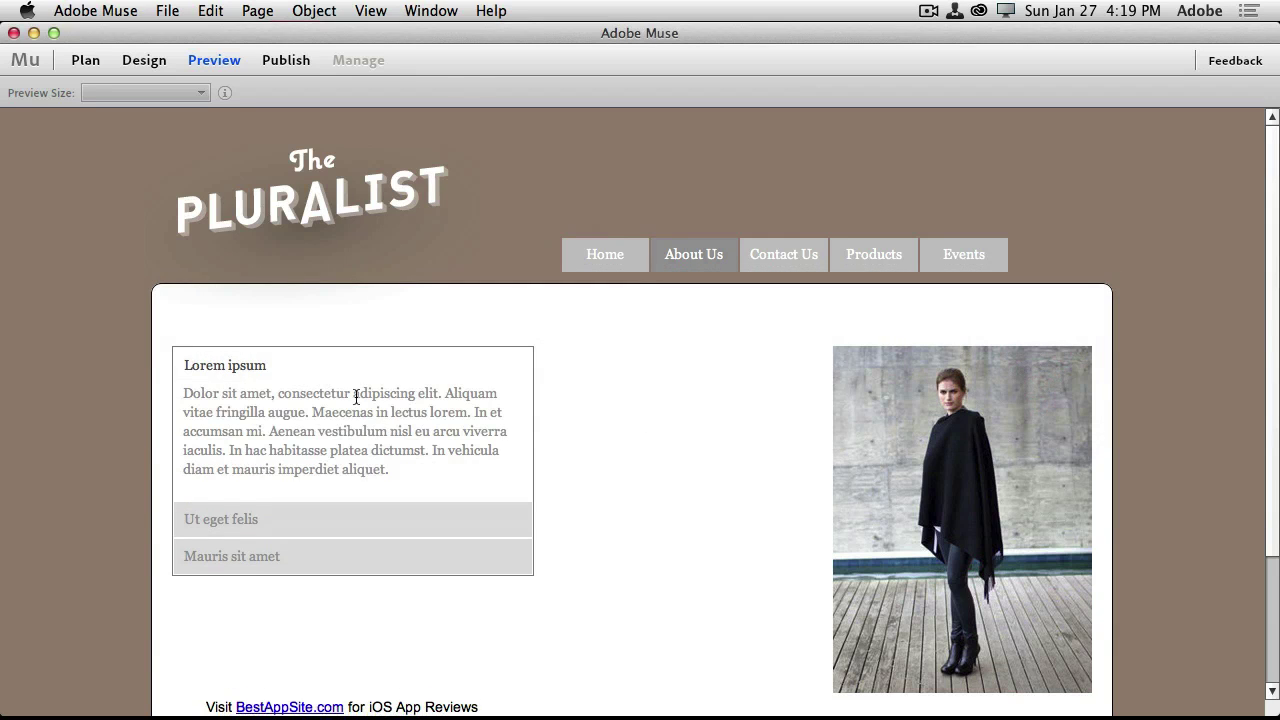
pyautogui.doubleClick(238, 366)
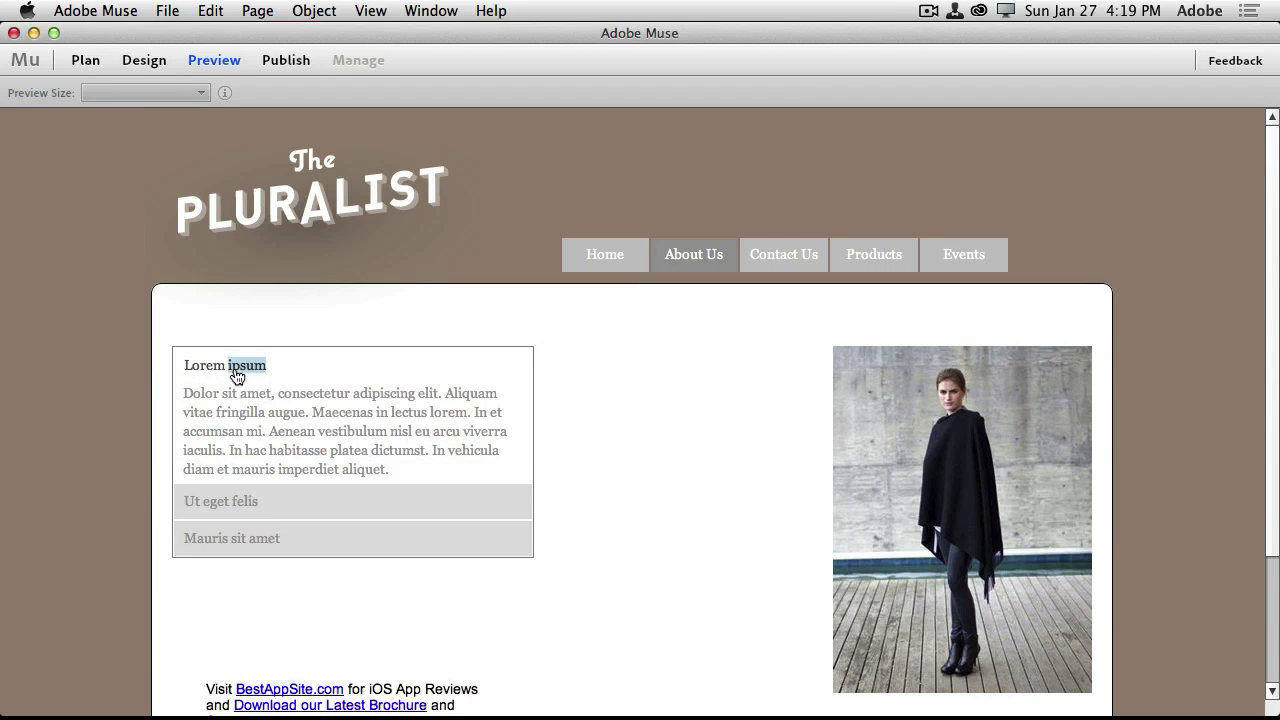
# Return to the Design view and rename the first accordion label Paris
pyautogui.click(140, 58)
pyautogui.click(186, 289)
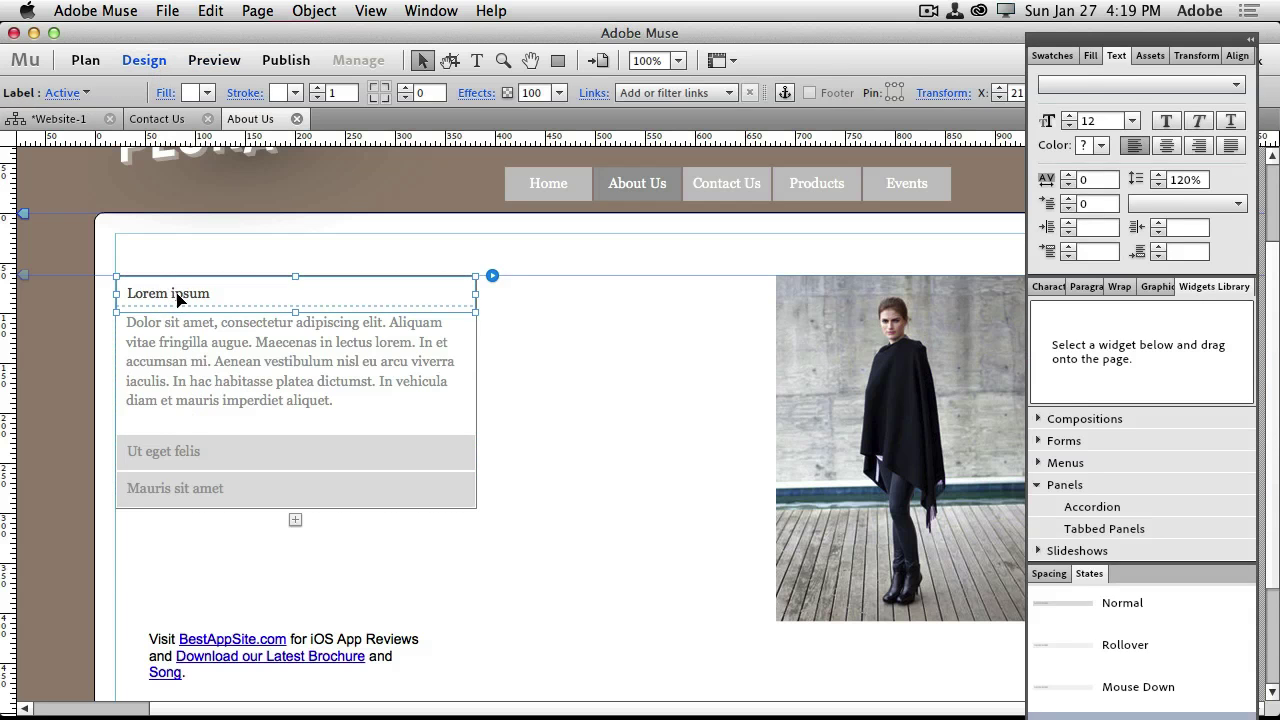
pyautogui.doubleClick(198, 294)
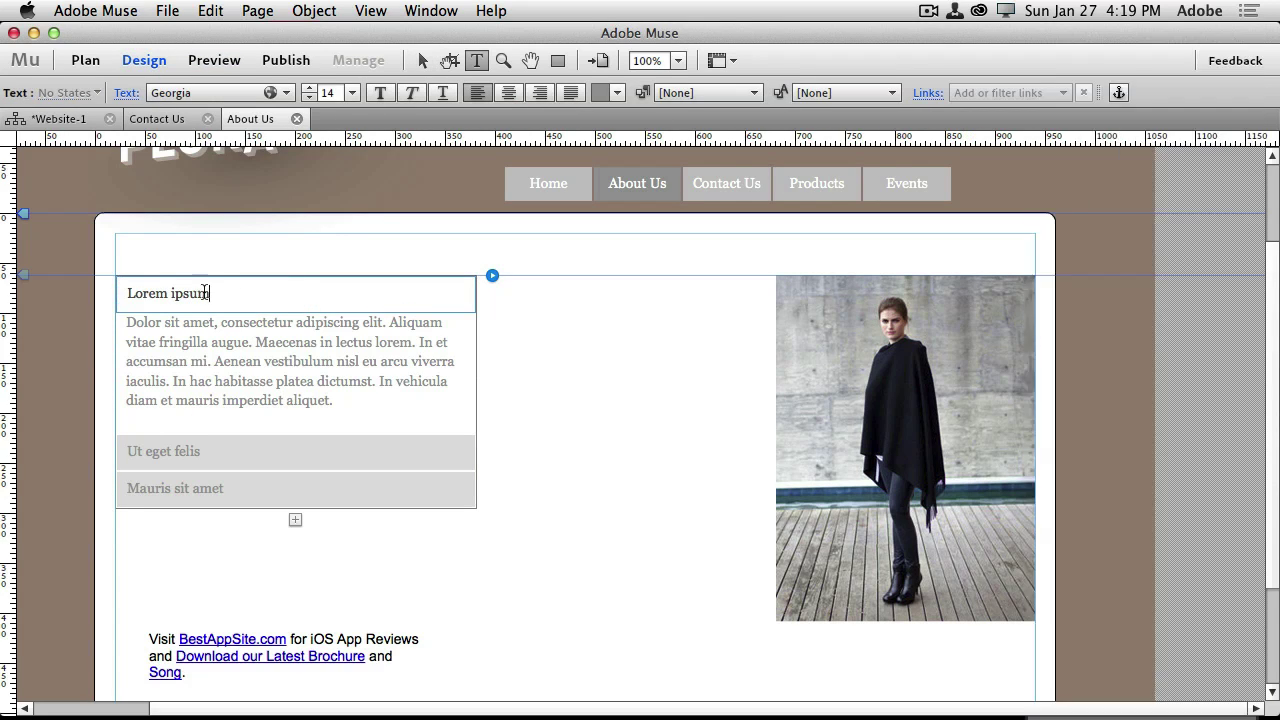
pyautogui.moveTo(212, 293); pyautogui.dragTo(79, 288)
pyautogui.write('Paris')
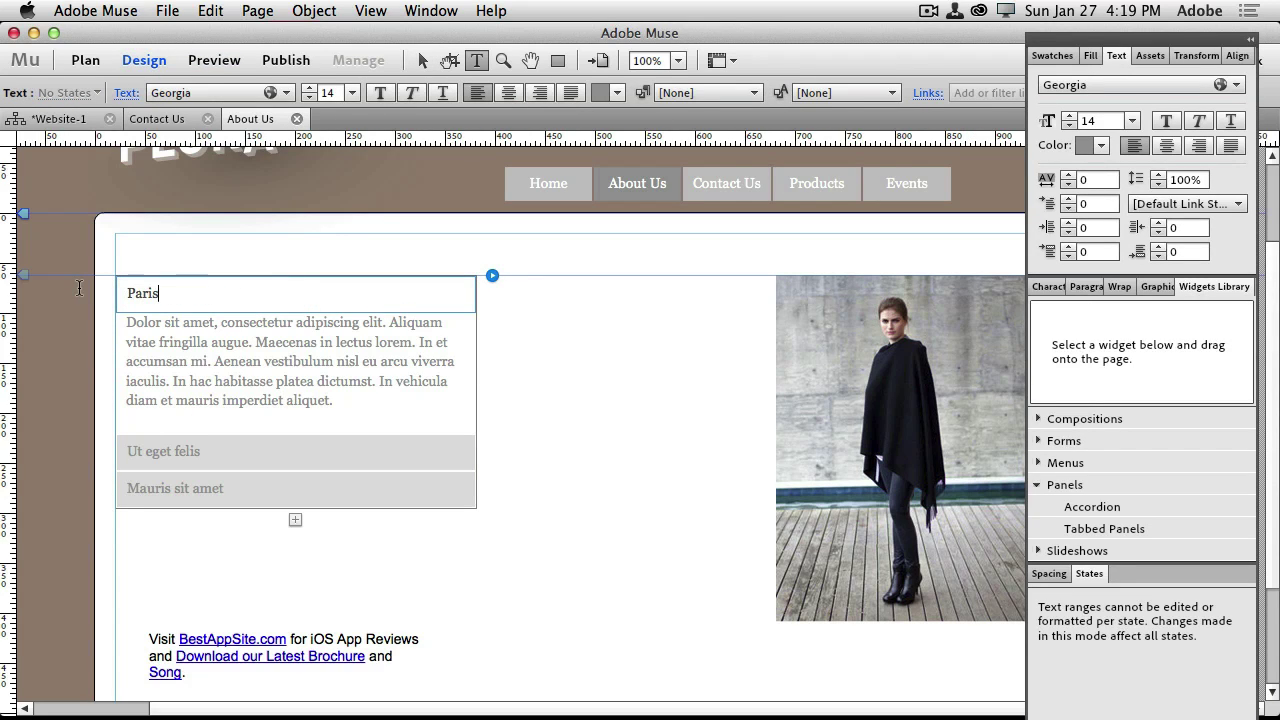
# Replace the second accordion label's placeholder text with New York
pyautogui.click(164, 452)
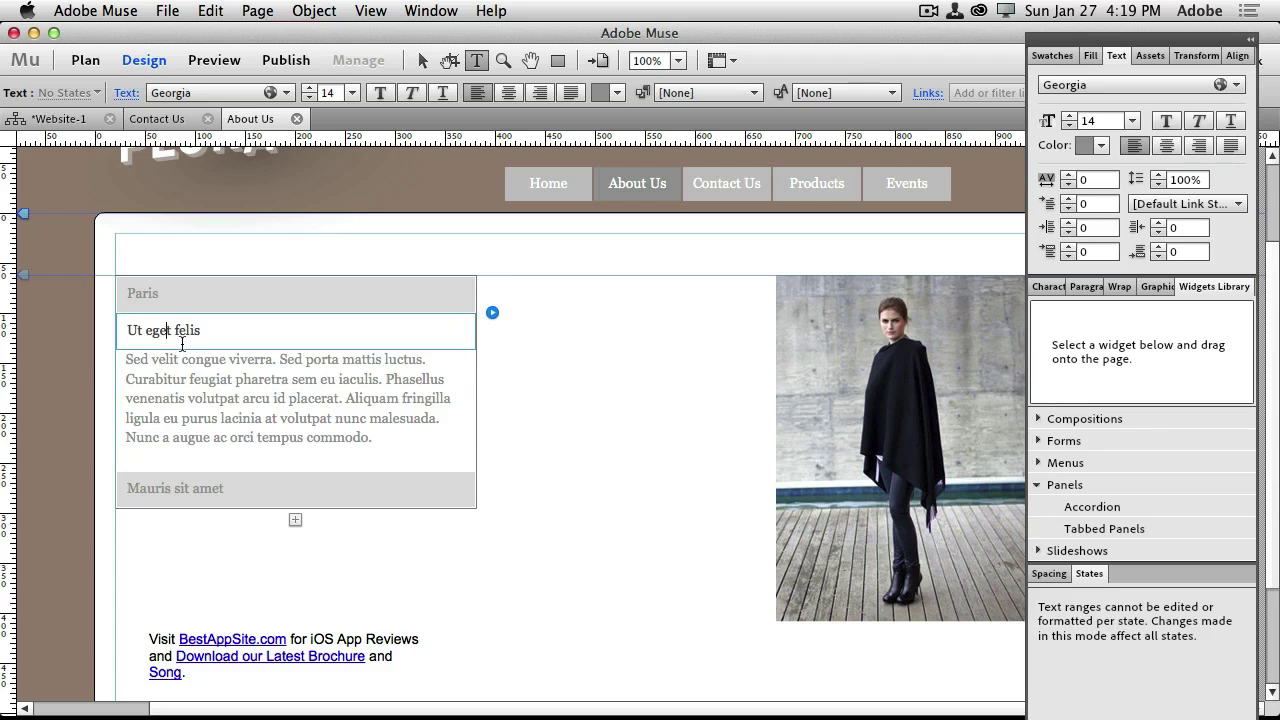
pyautogui.doubleClick(196, 330)
pyautogui.moveTo(163, 327); pyautogui.dragTo(119, 323)
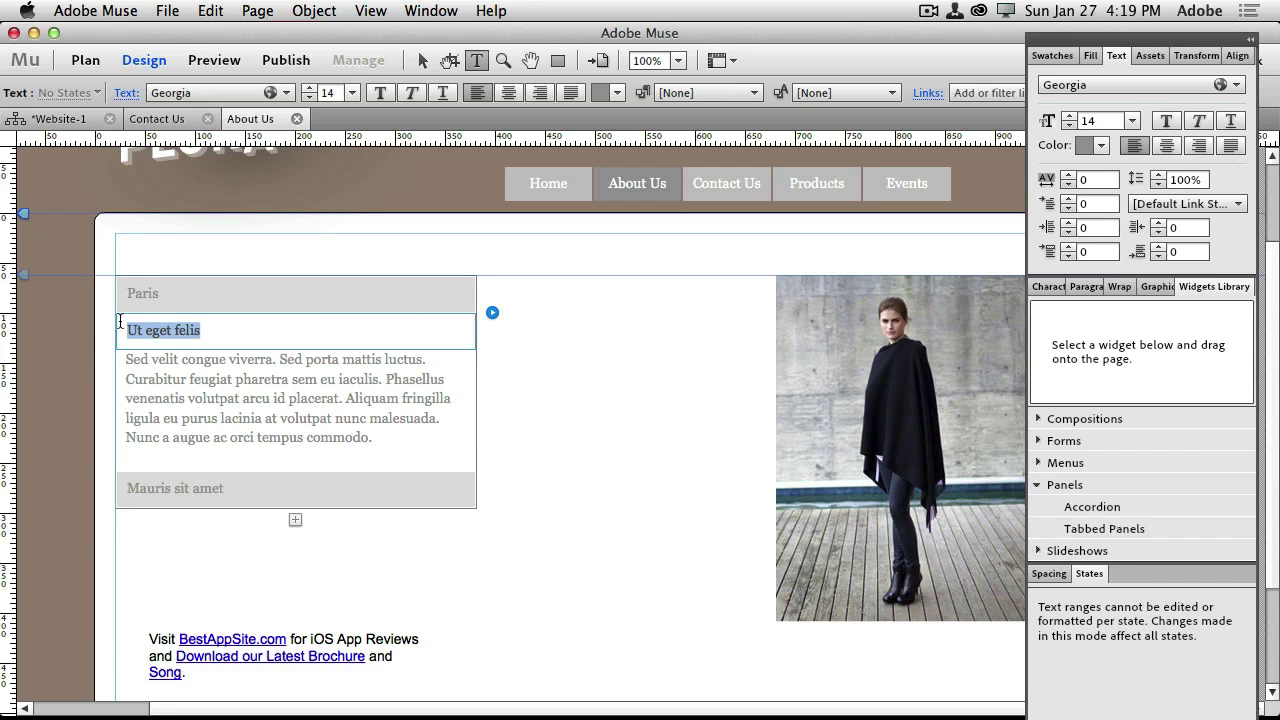
pyautogui.write('New ')
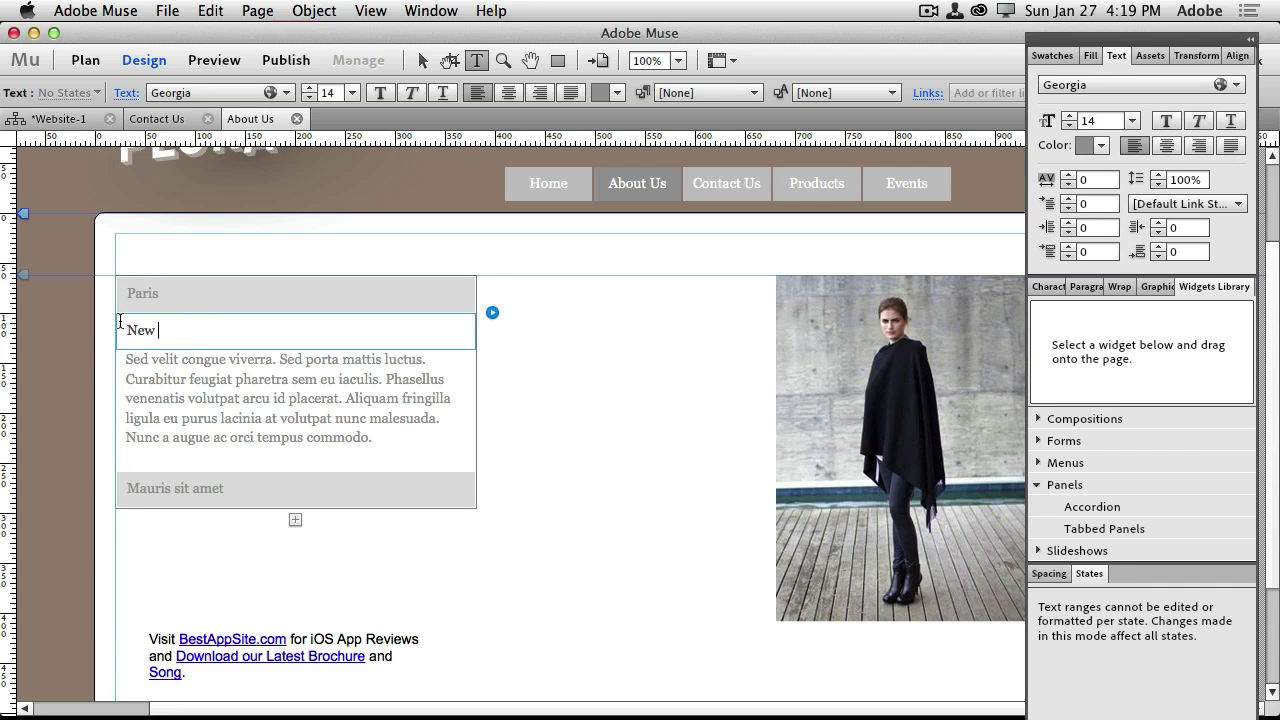
pyautogui.write('York')
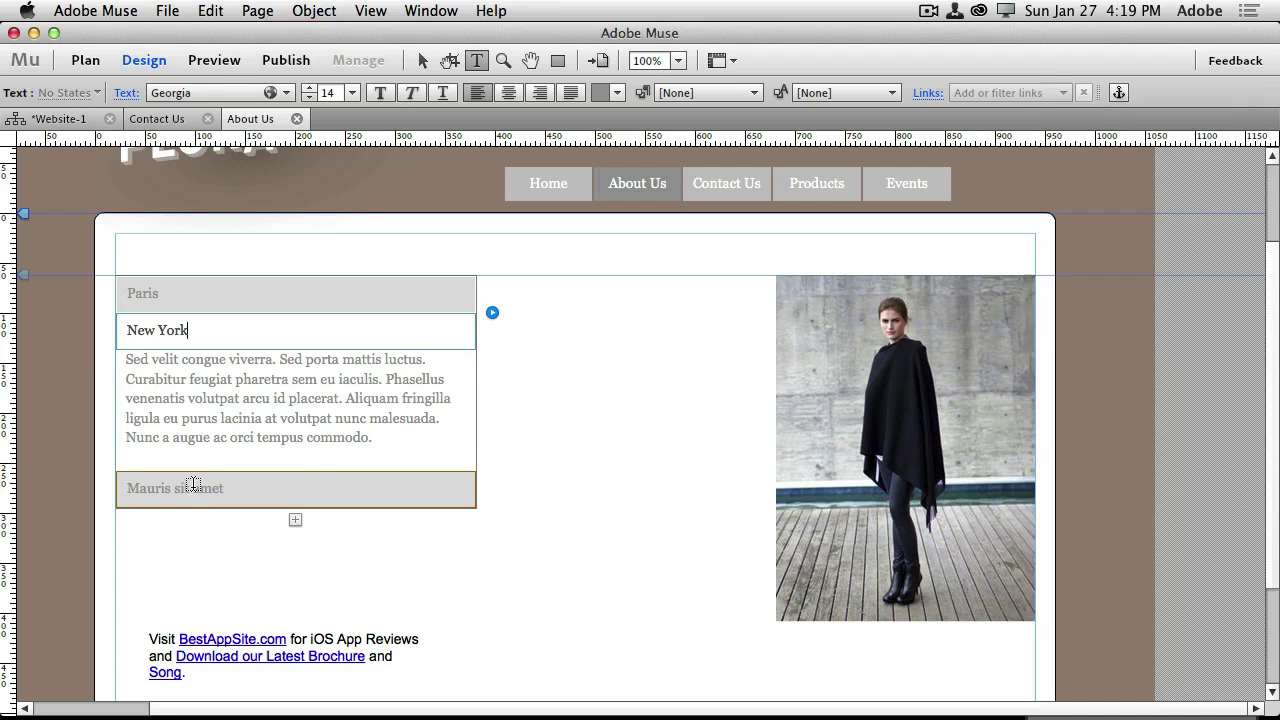
# Replace the third accordion label's placeholder text with Los Angeles
pyautogui.click(191, 488)
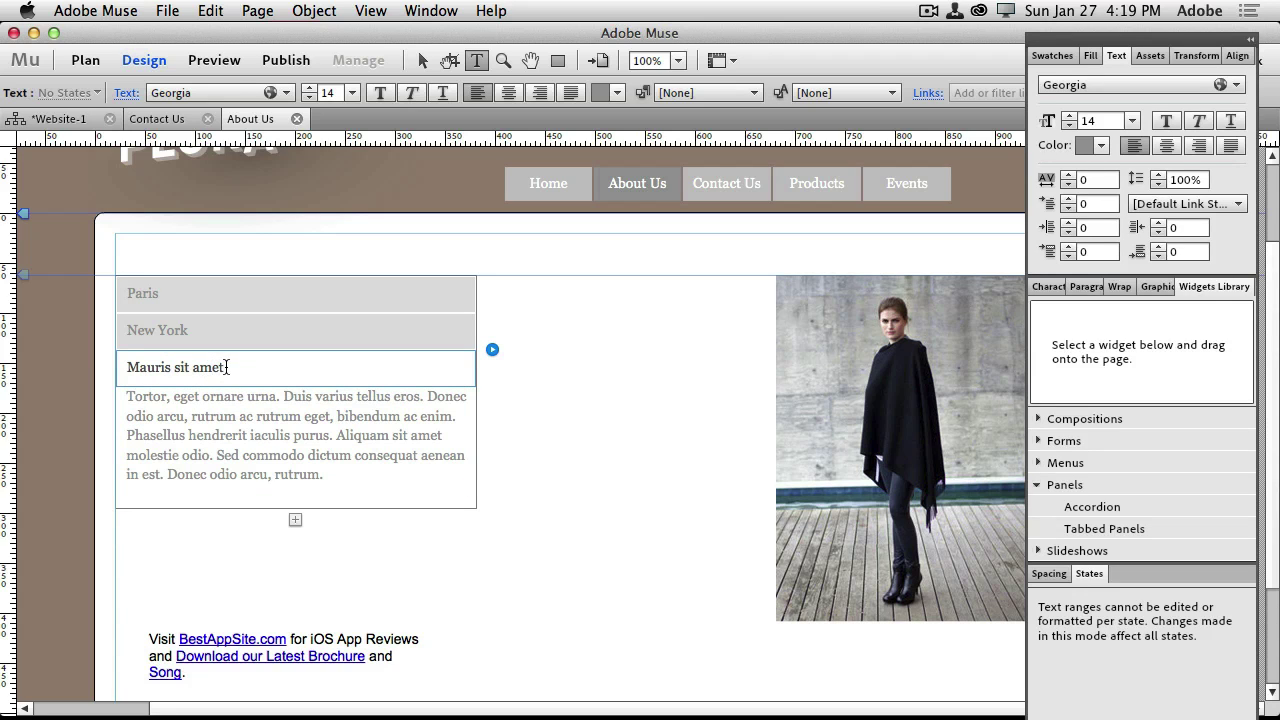
pyautogui.moveTo(227, 367); pyautogui.dragTo(142, 367)
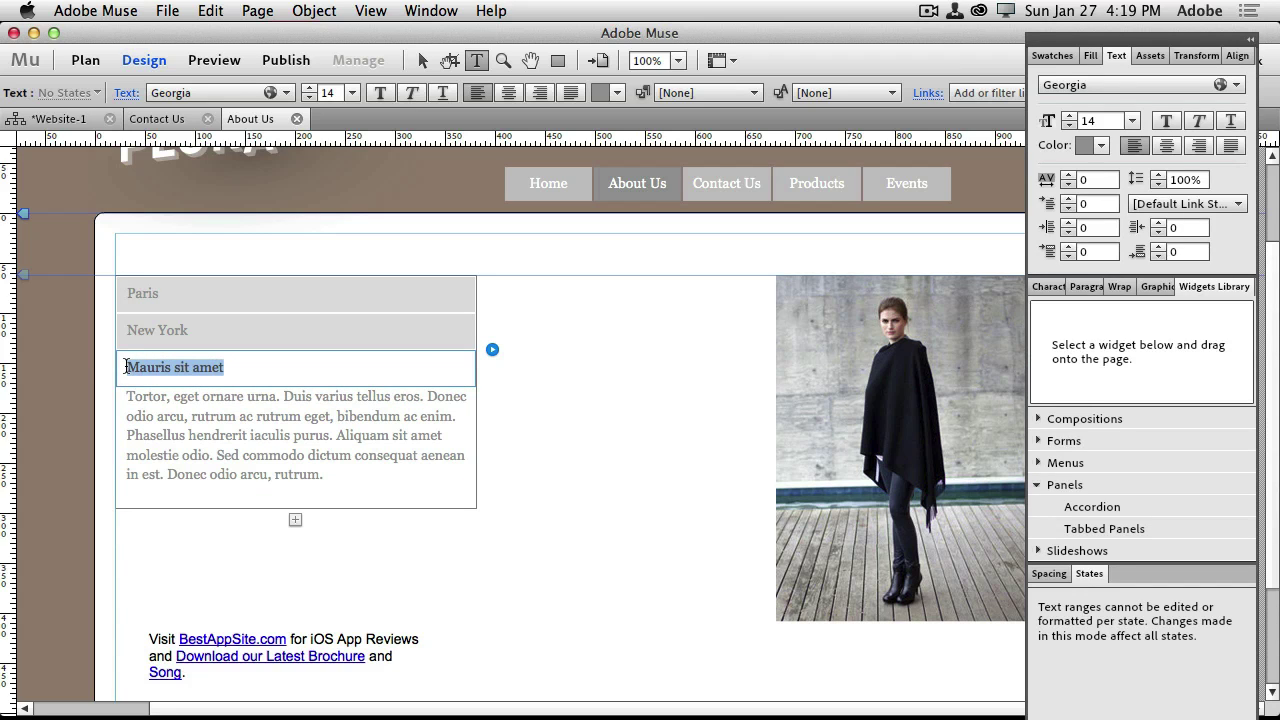
pyautogui.press('BackSpace')
pyautogui.write('C')
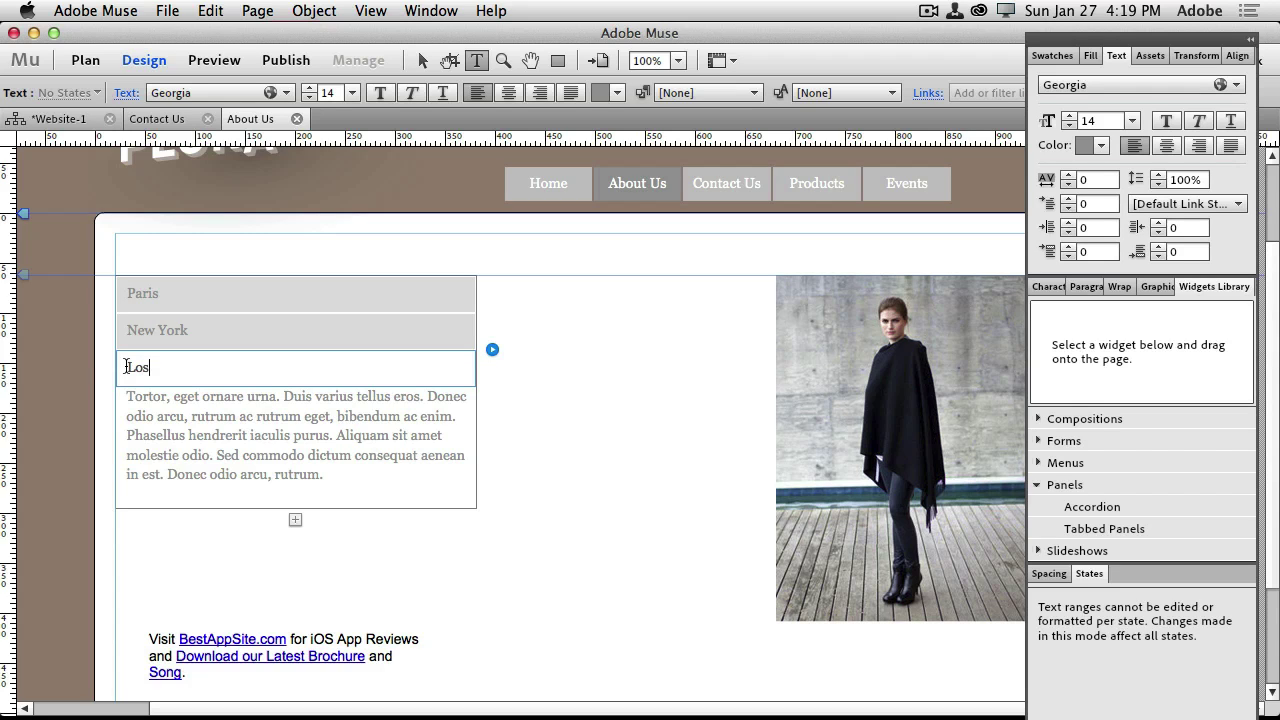
pyautogui.write('os Angeles')
# Delete the placeholder text frame in the Paris panel and lengthen the accordion to a height of about 353
pyautogui.click(157, 288)
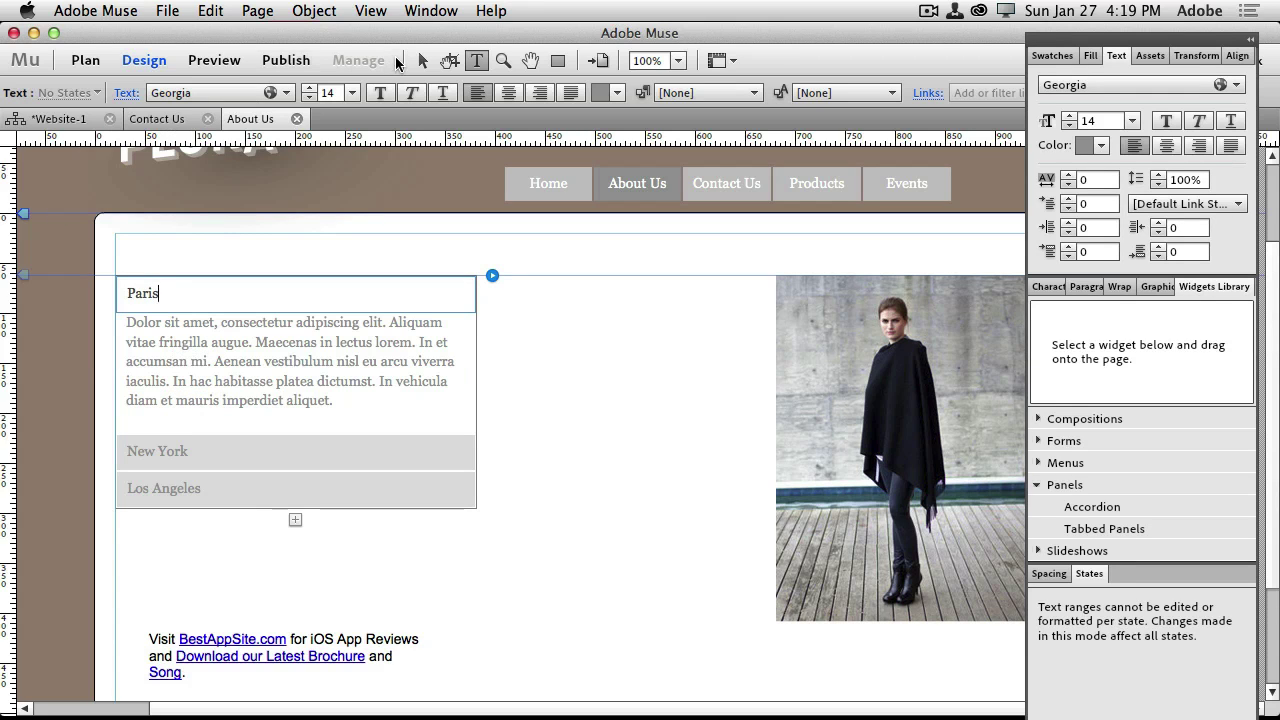
pyautogui.click(420, 60)
pyautogui.click(288, 360)
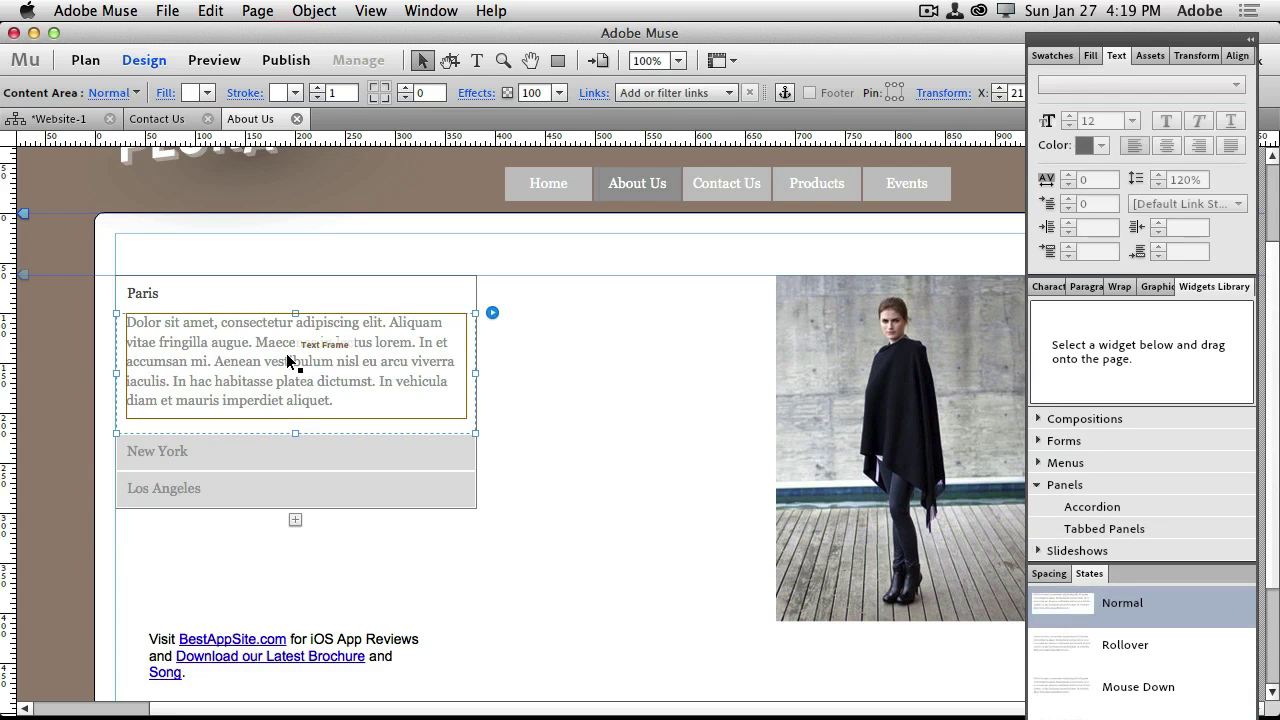
pyautogui.press('Delete')
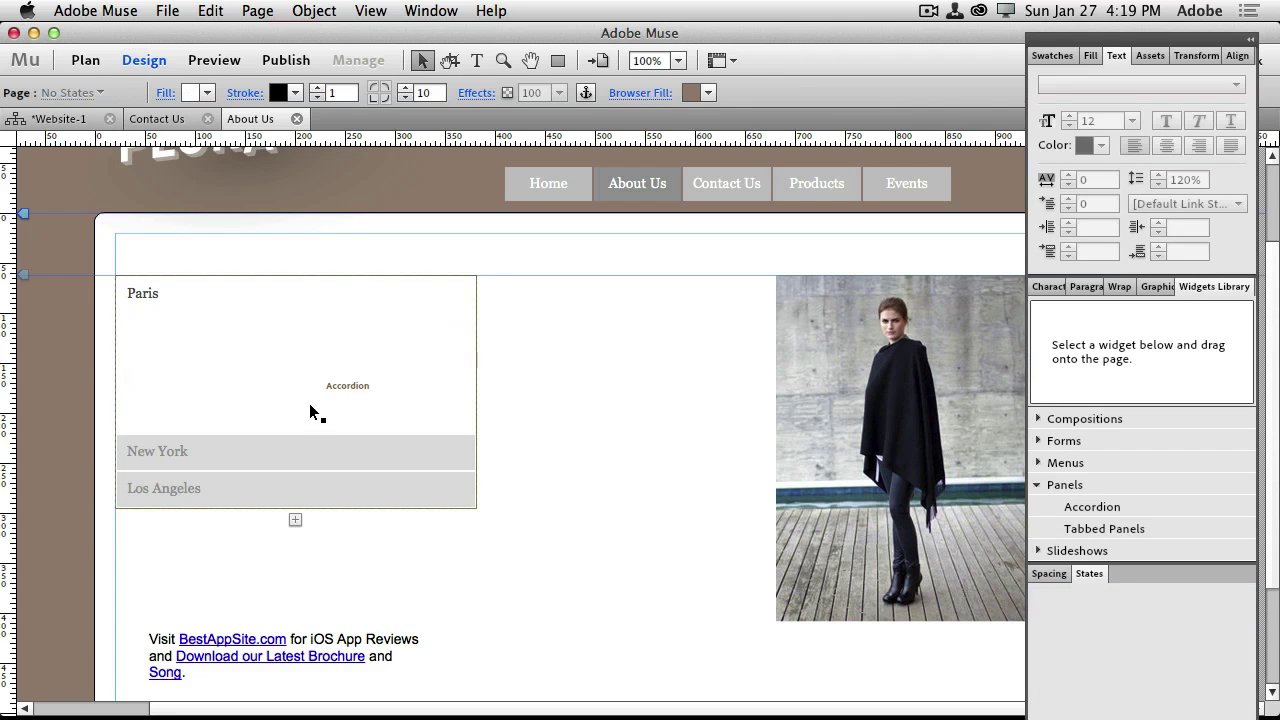
pyautogui.click(309, 403)
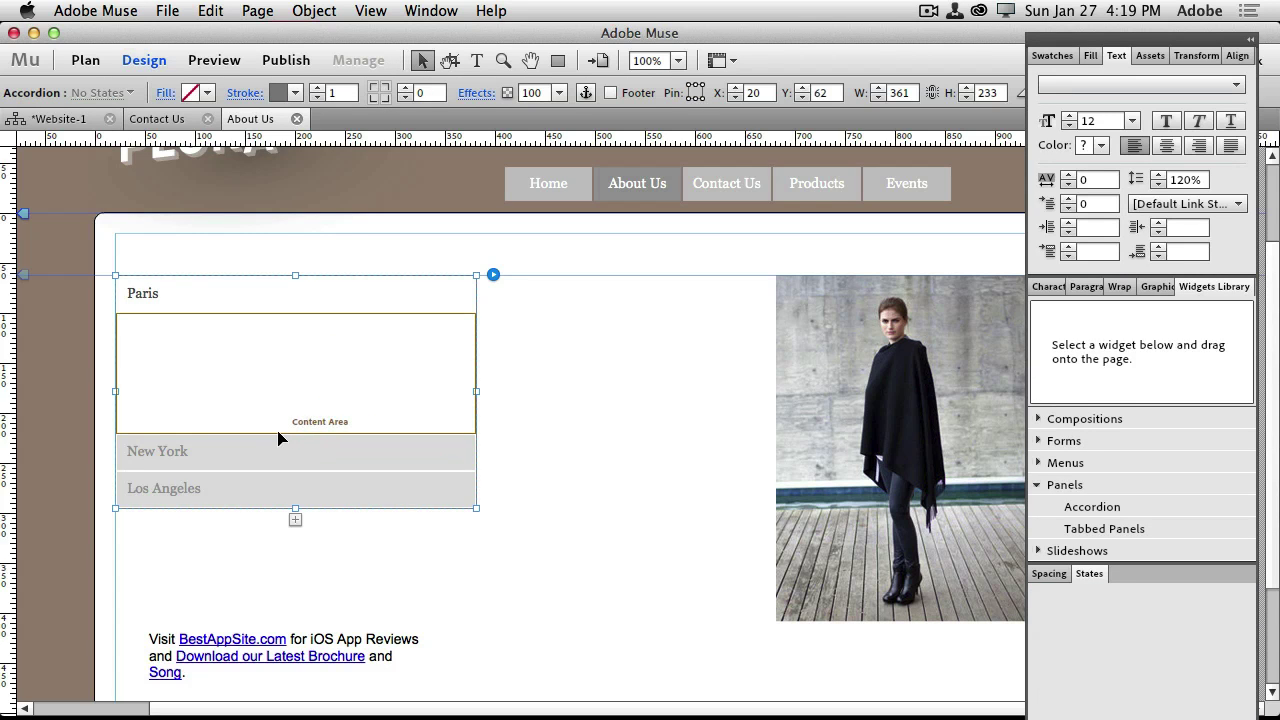
pyautogui.moveTo(295, 518); pyautogui.dragTo(295, 630)
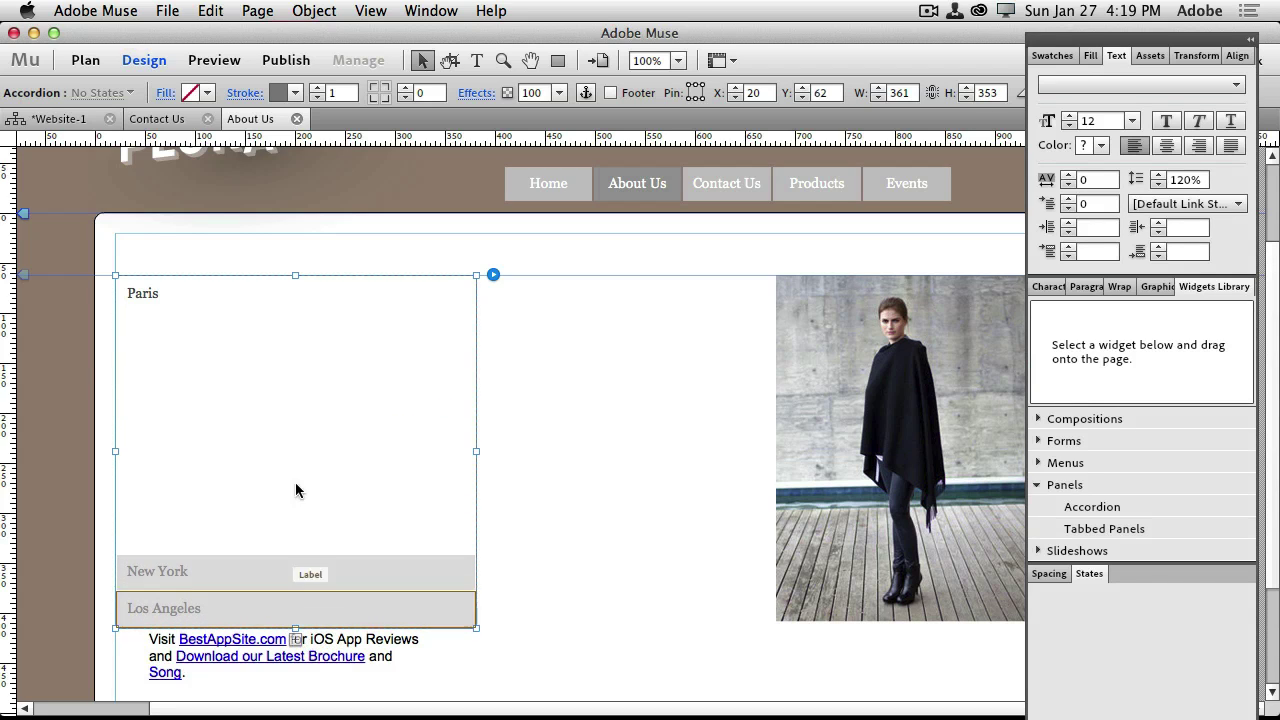
# Place slide-04.jpg from the Puralist Slideshow folder in Assets to Place into the upper part of the Paris content area, scaled to fit inside
pyautogui.click(302, 464)
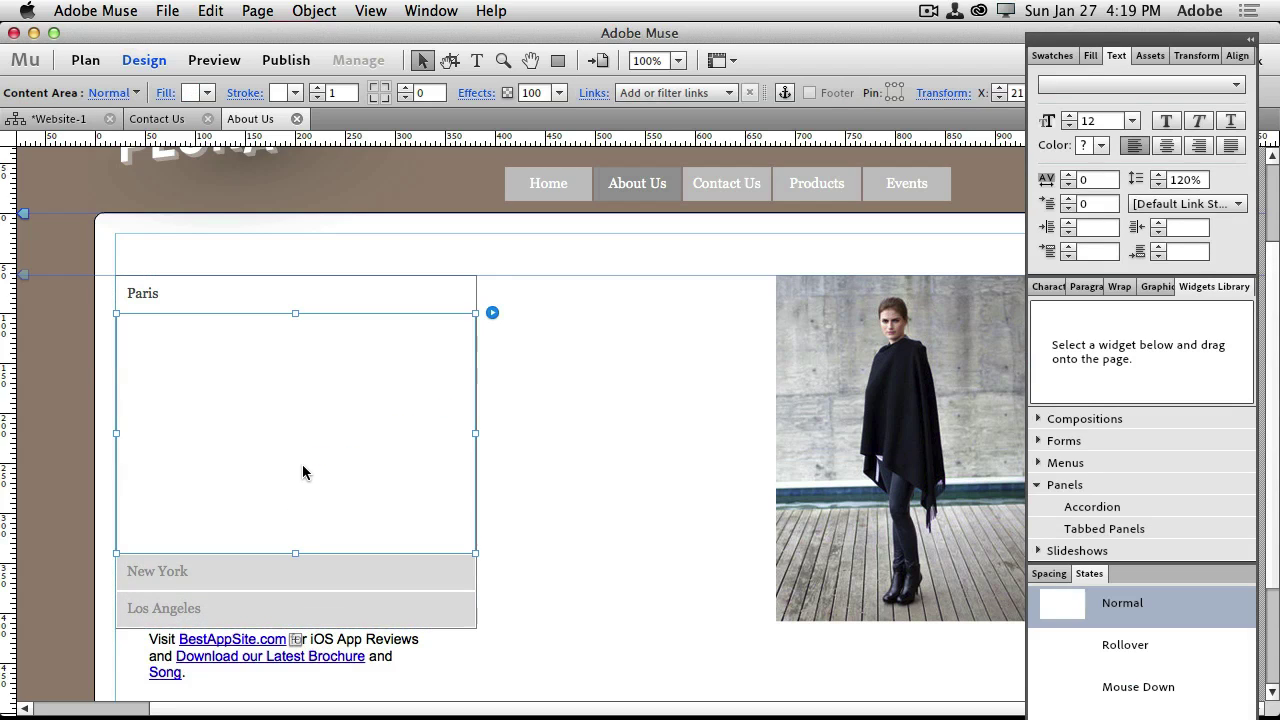
pyautogui.click(160, 10)
pyautogui.click(192, 202)
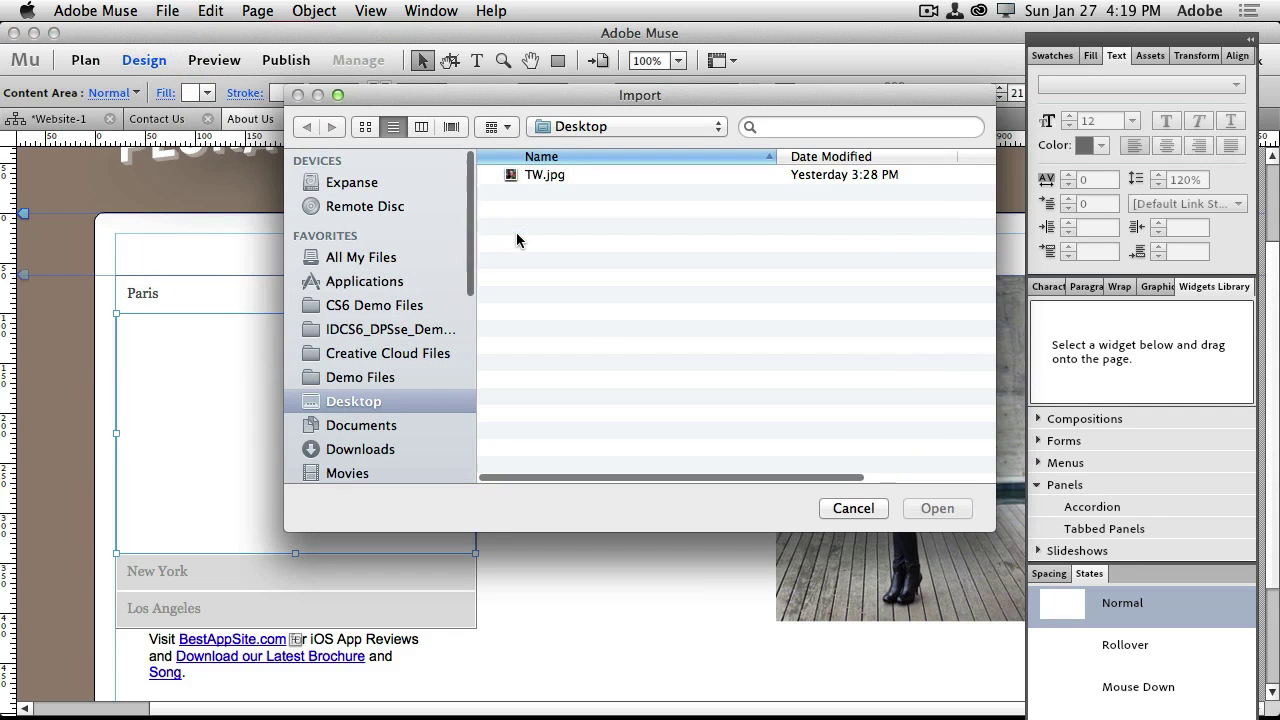
pyautogui.click(598, 127)
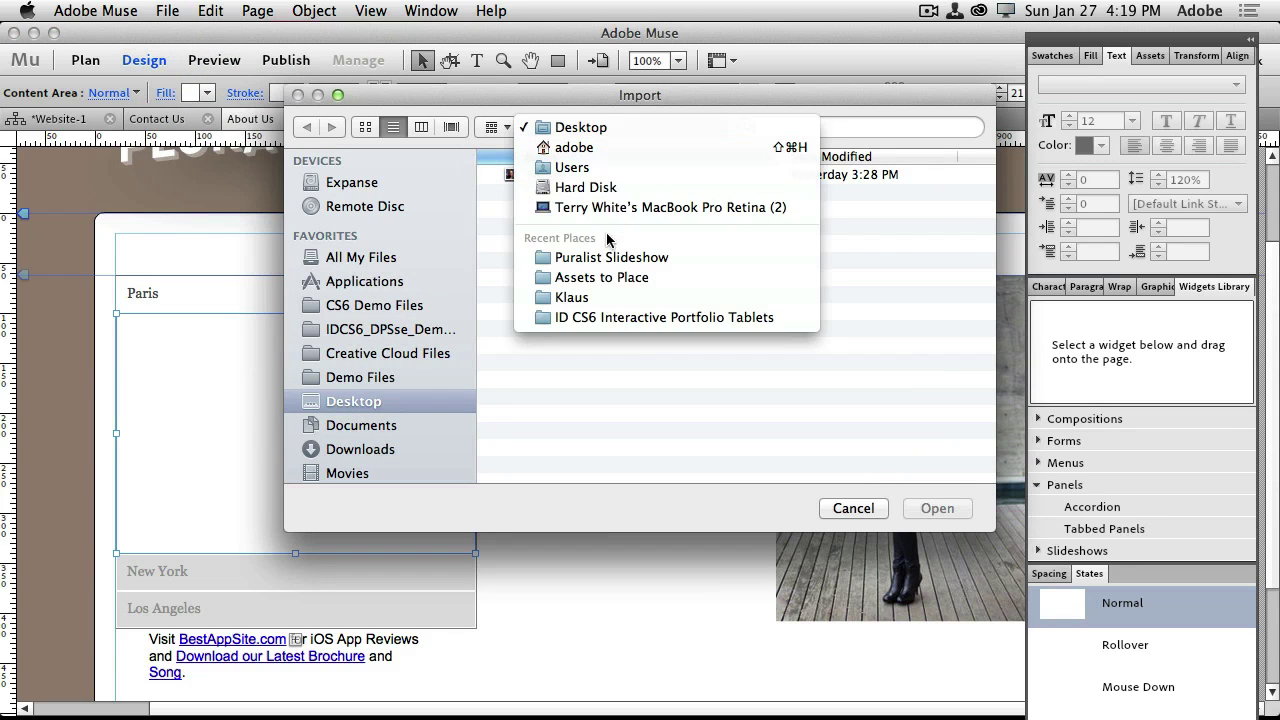
pyautogui.click(605, 277)
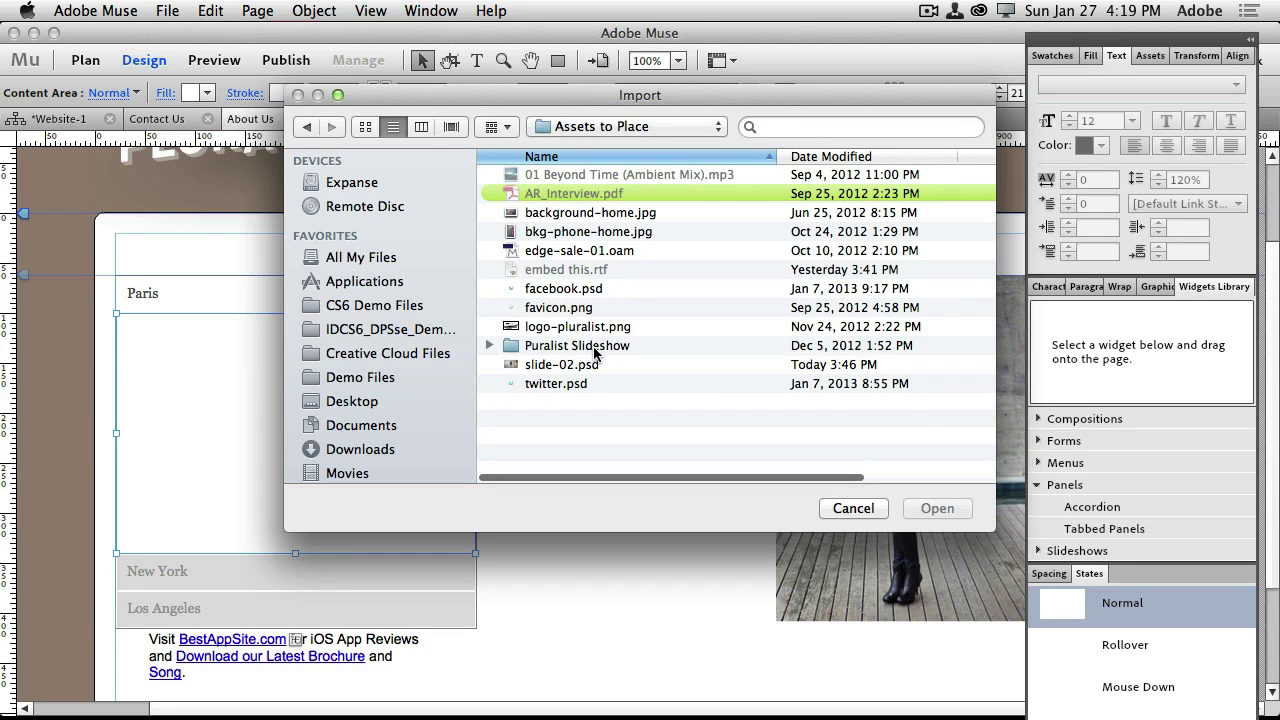
pyautogui.doubleClick(594, 348)
pyautogui.click(572, 266)
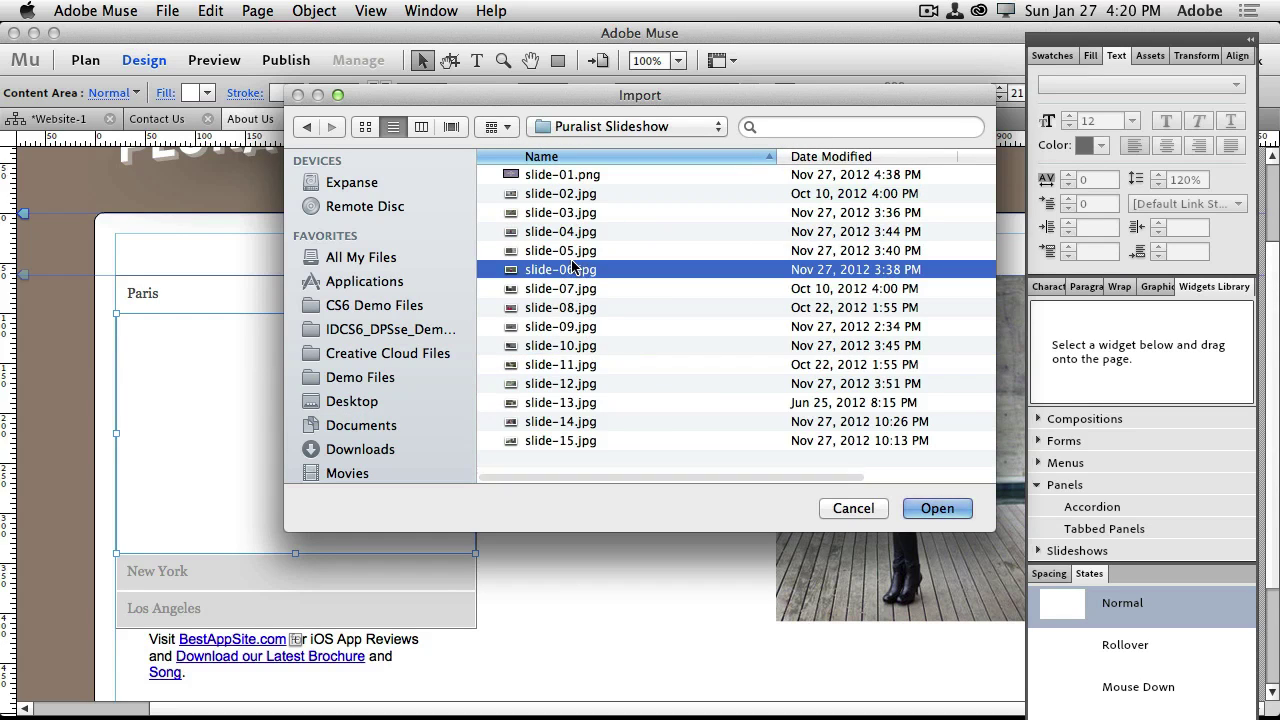
pyautogui.press('space')
pyautogui.press('Up')
pyautogui.press('Up')
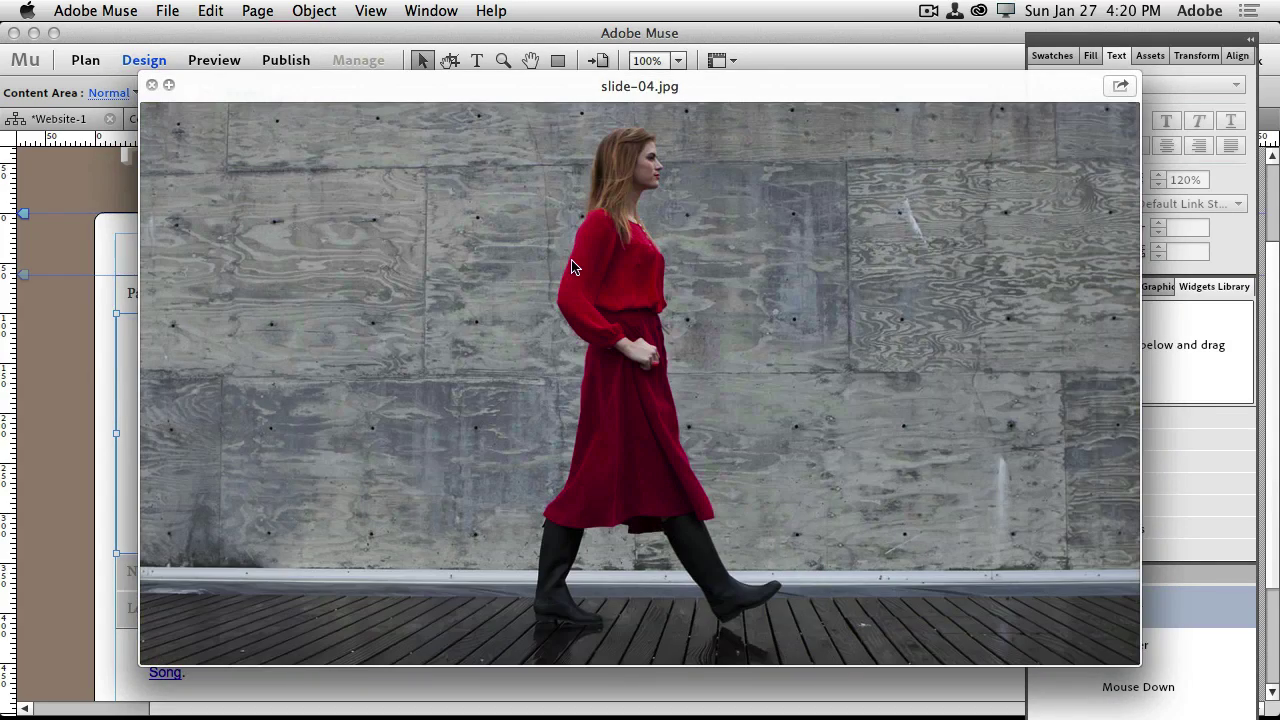
pyautogui.press('space')
pyautogui.press('Return')
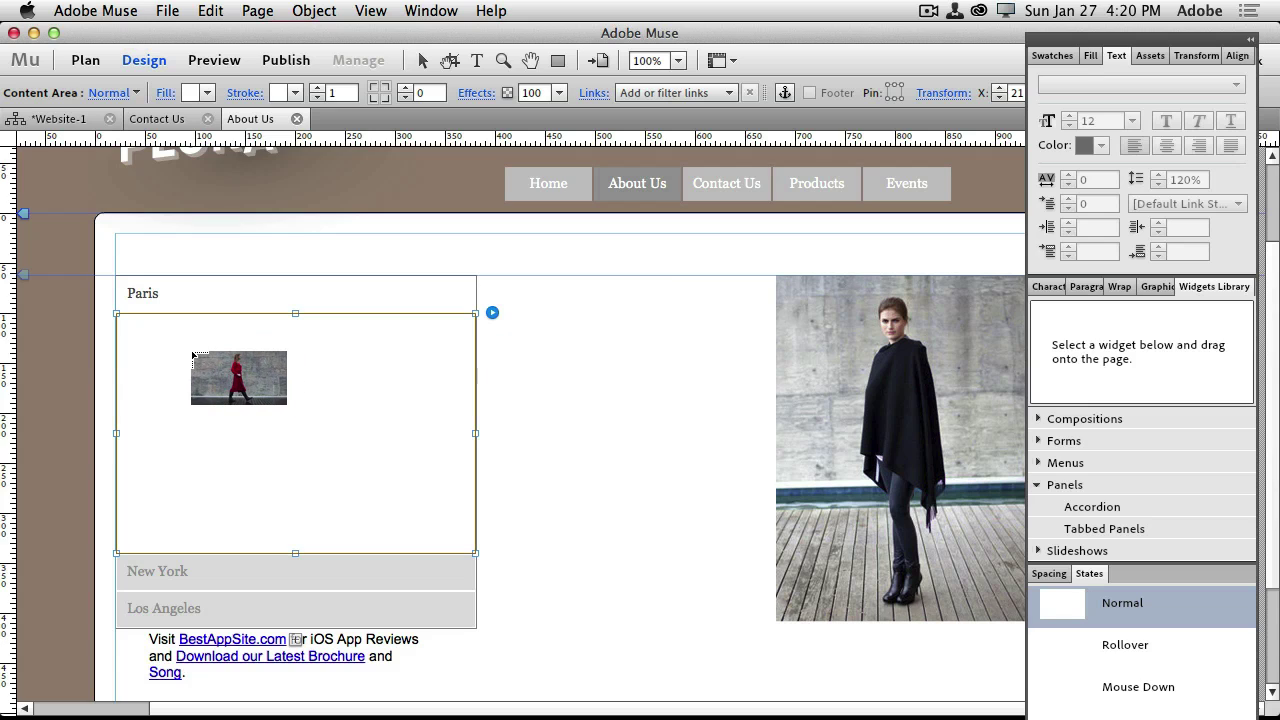
pyautogui.moveTo(133, 328); pyautogui.dragTo(297, 480)
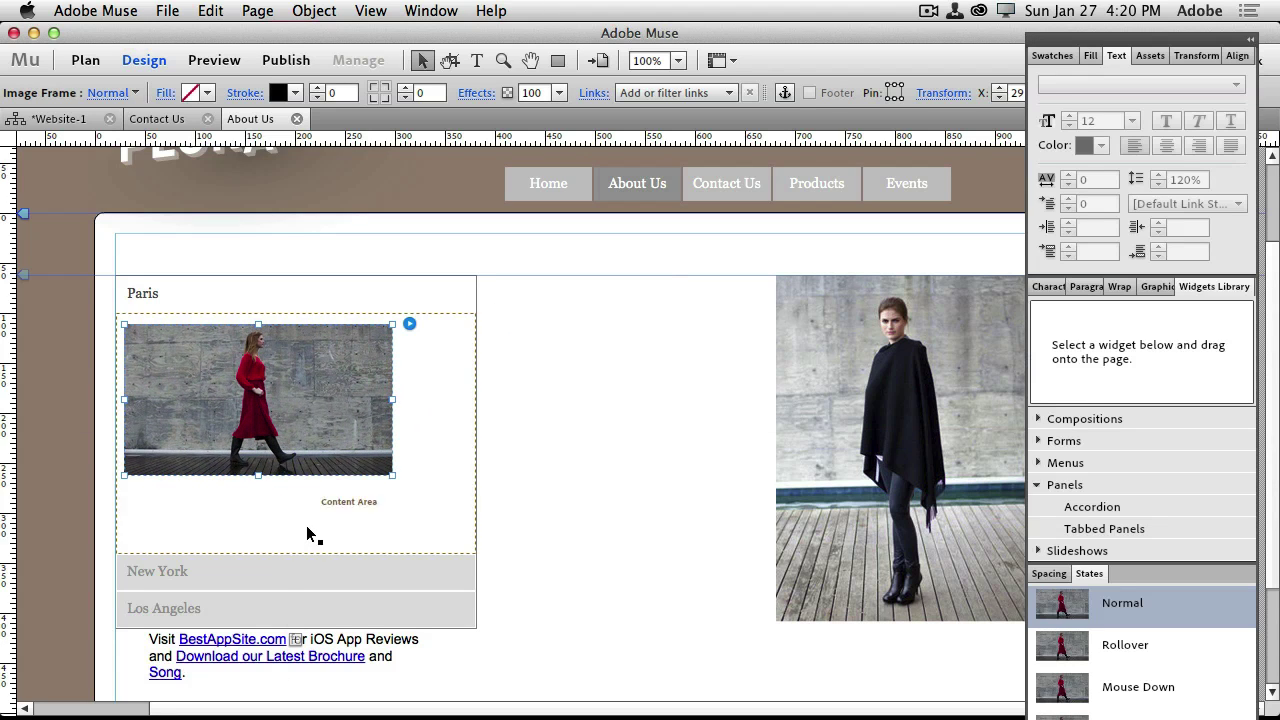
# Add a text frame below the Paris image reading "Visit us on the runway in Paris"
pyautogui.click(473, 67)
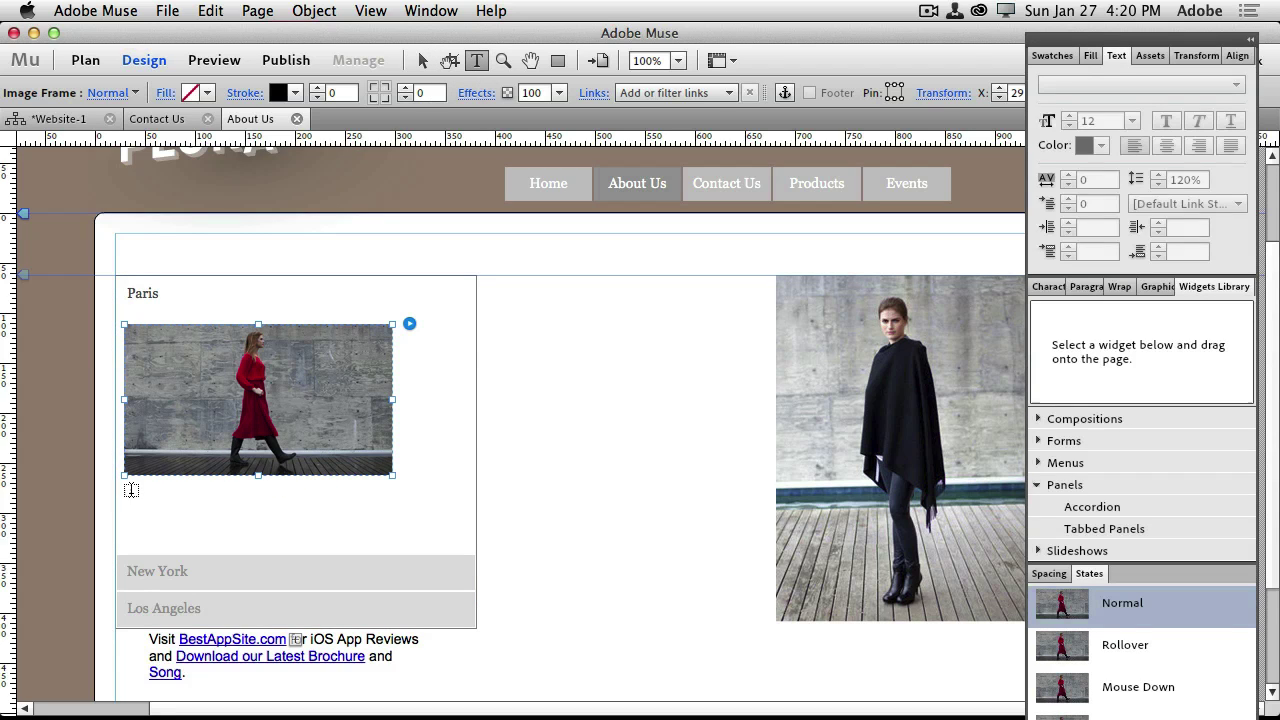
pyautogui.moveTo(131, 490); pyautogui.dragTo(390, 539)
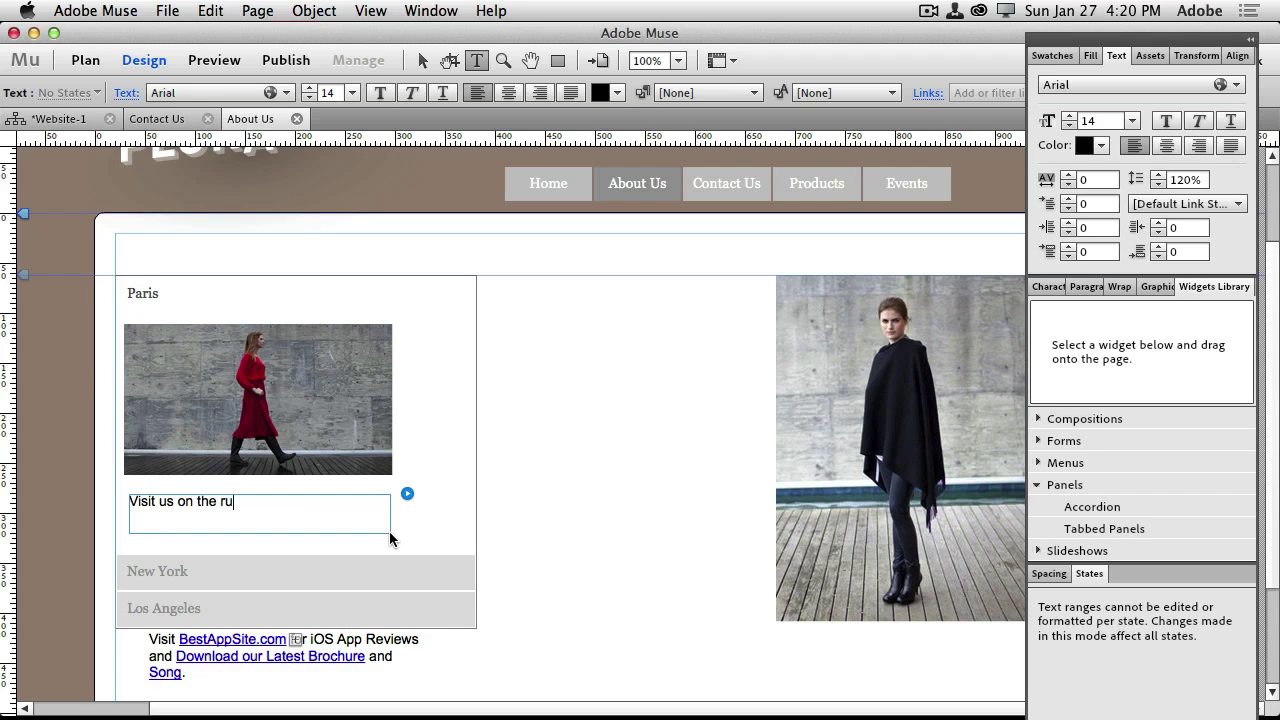
pyautogui.write('Visit us on the runway in Paris')
pyautogui.click(422, 60)
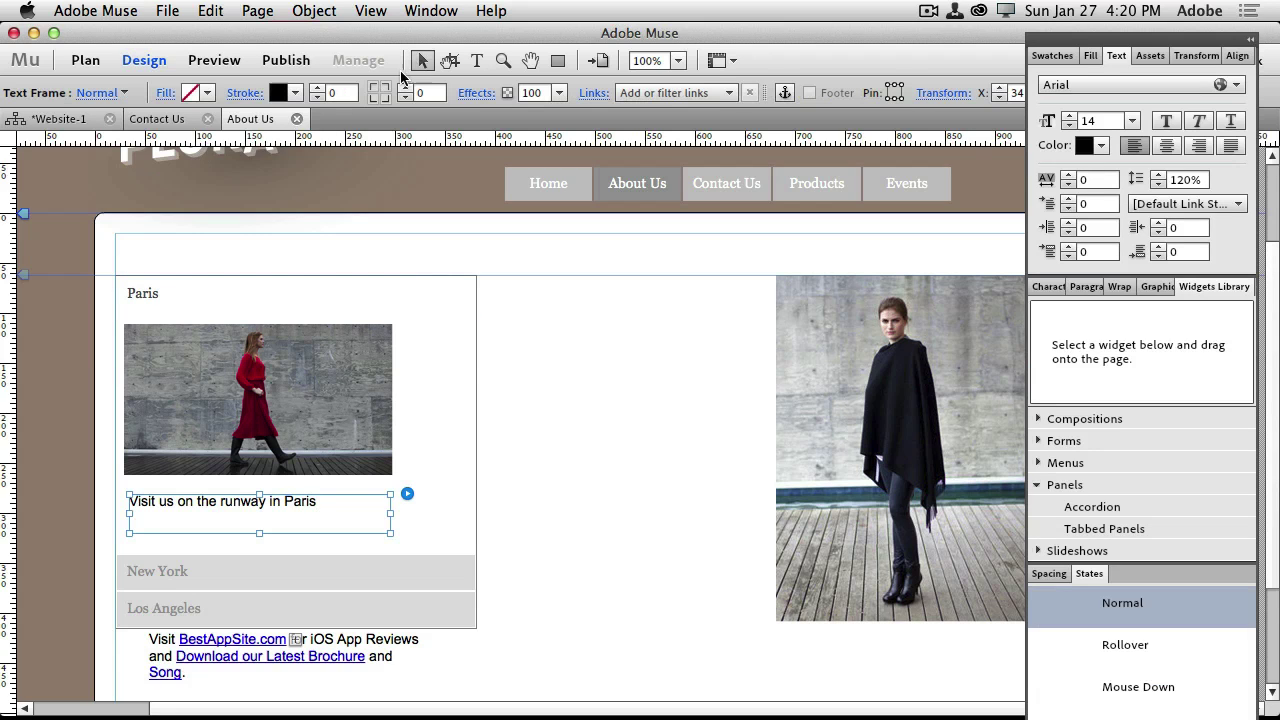
# Open the New York accordion panel and delete its placeholder text frame
pyautogui.click(182, 298)
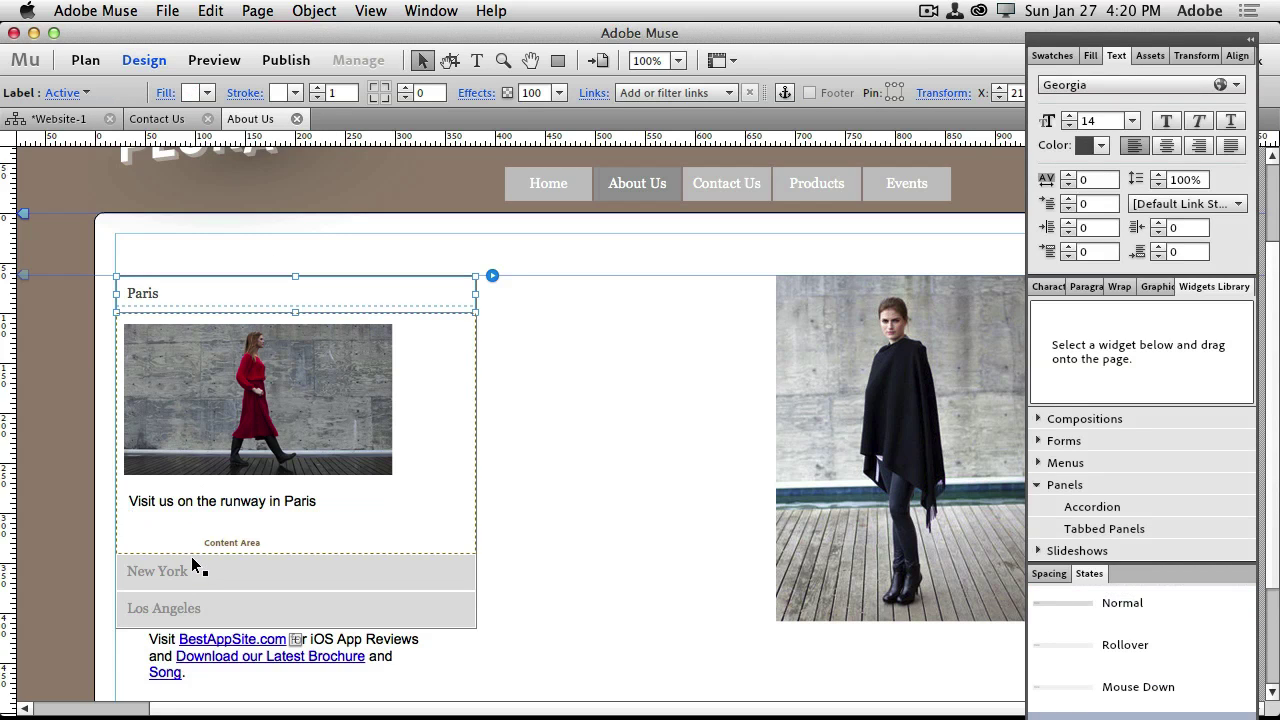
pyautogui.click(200, 566)
pyautogui.click(228, 399)
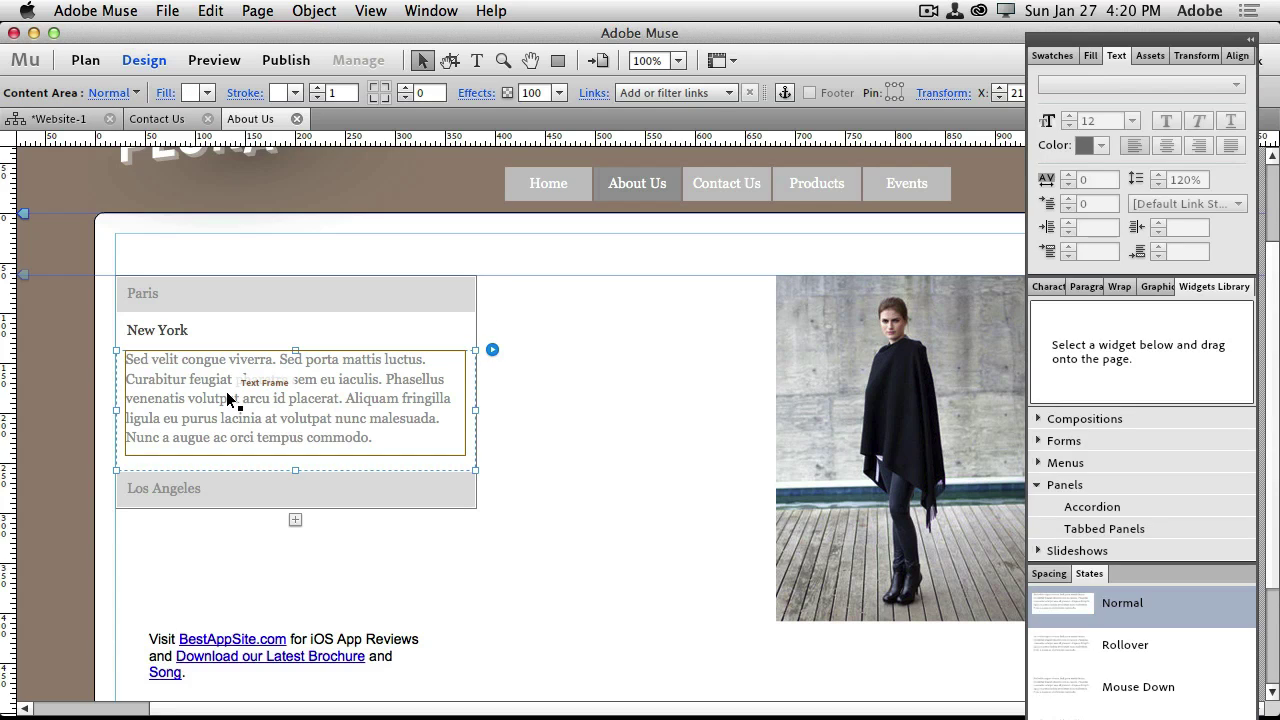
pyautogui.click(228, 399)
pyautogui.press('Delete')
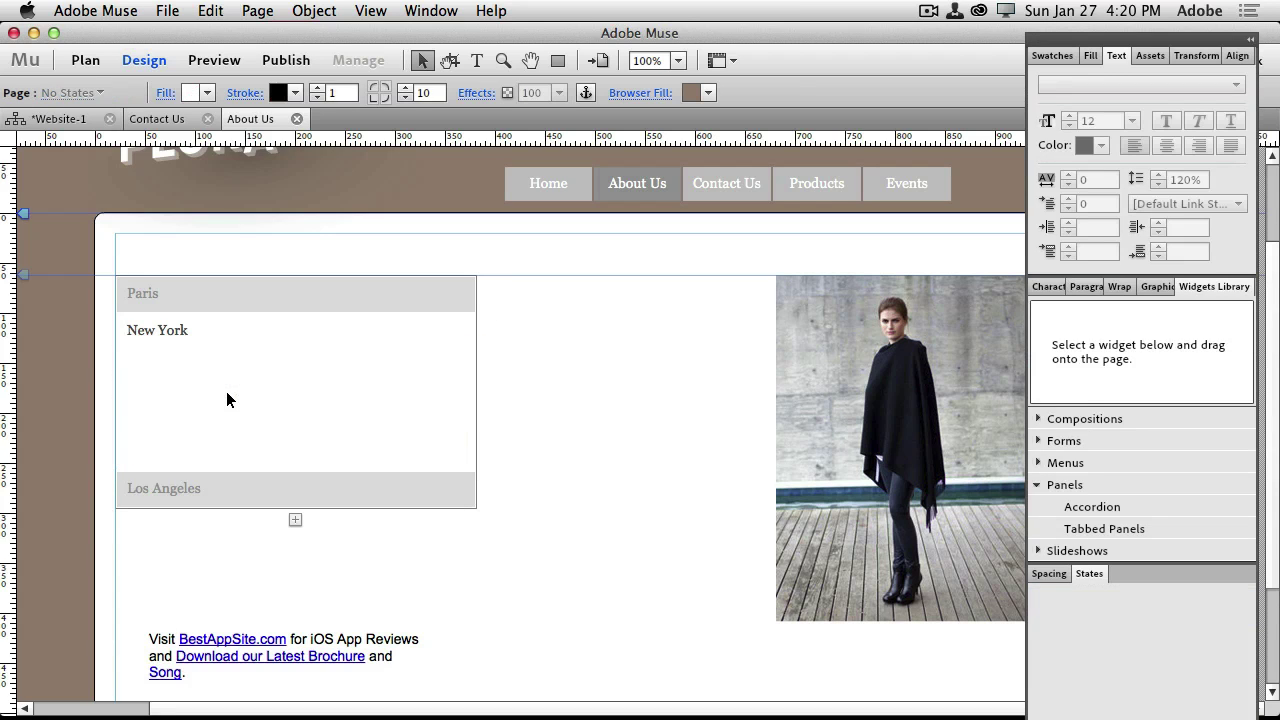
# Lengthen the accordion to a height of about 348 and place slide-08.jpg, scaled down, in the right part of the New York content area
pyautogui.click(294, 442)
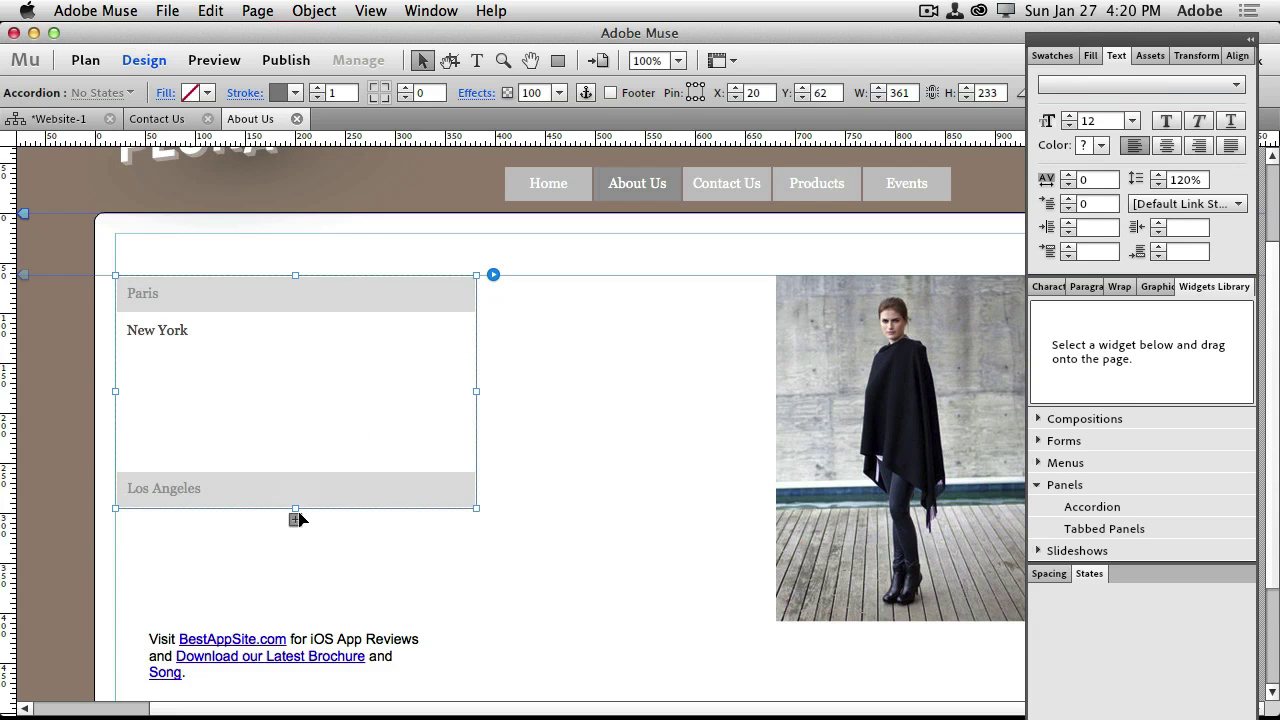
pyautogui.moveTo(295, 513); pyautogui.dragTo(295, 627)
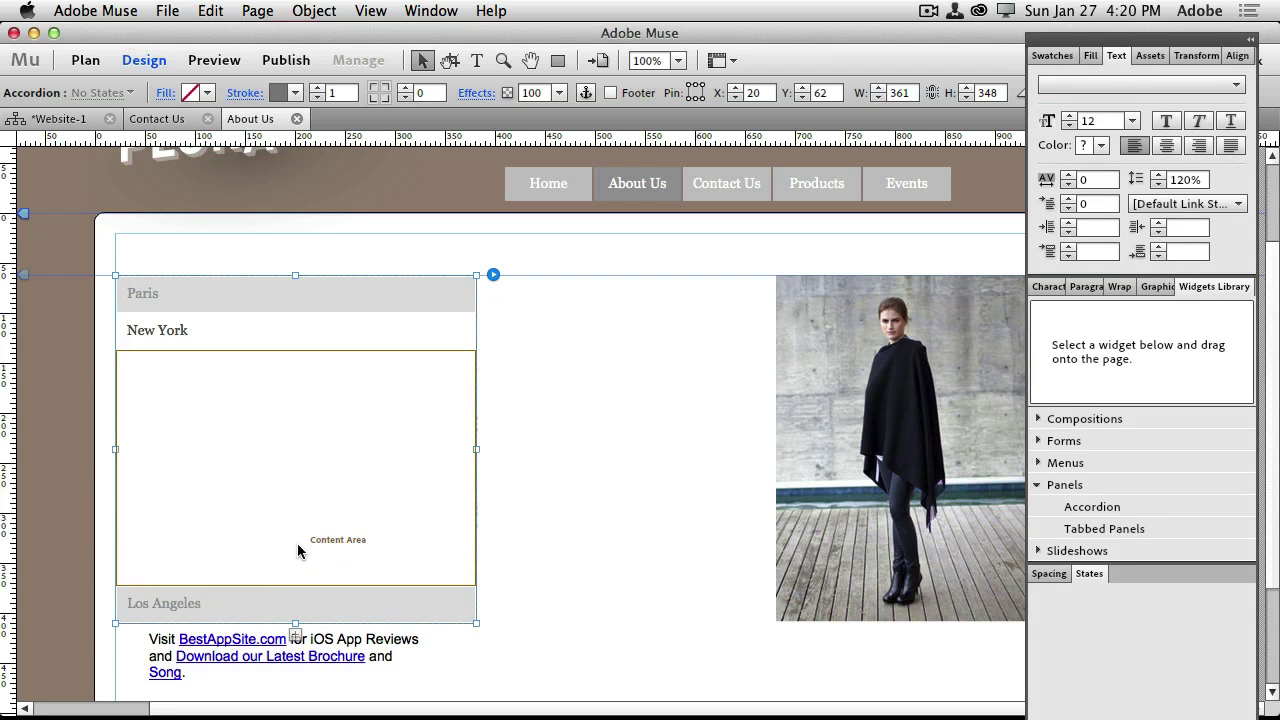
pyautogui.click(298, 546)
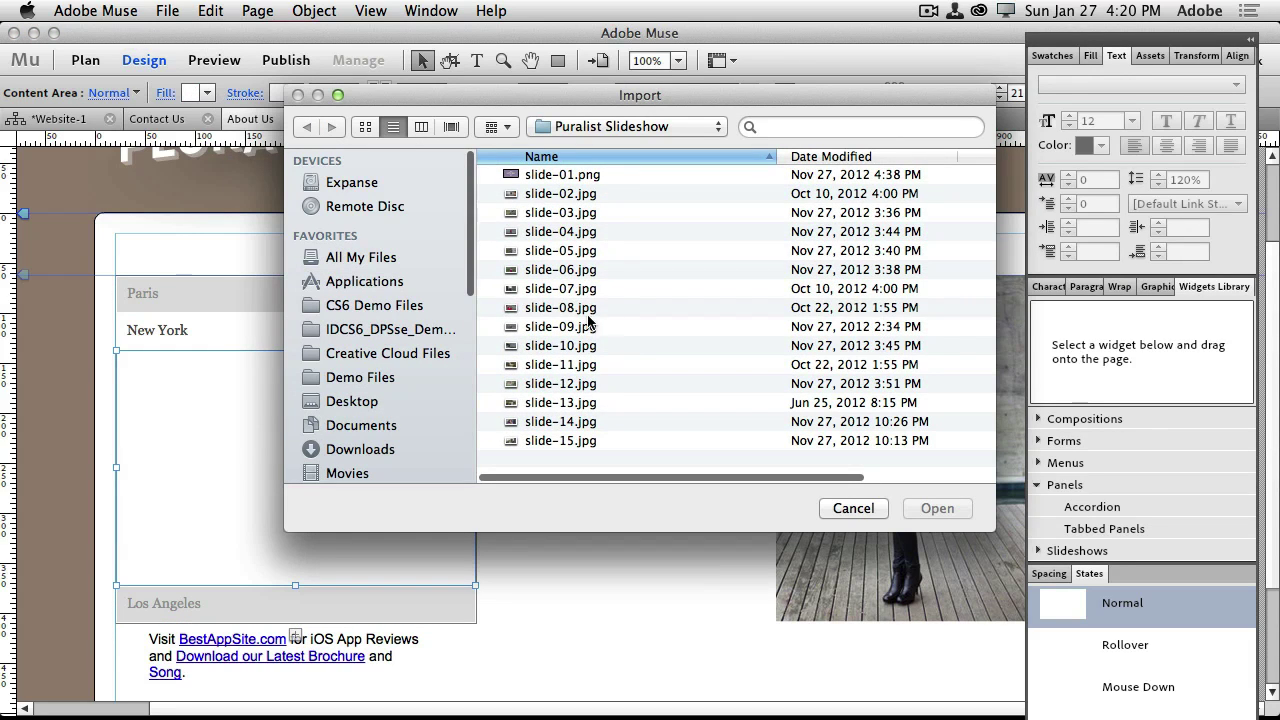
pyautogui.click(578, 308)
pyautogui.press('space')
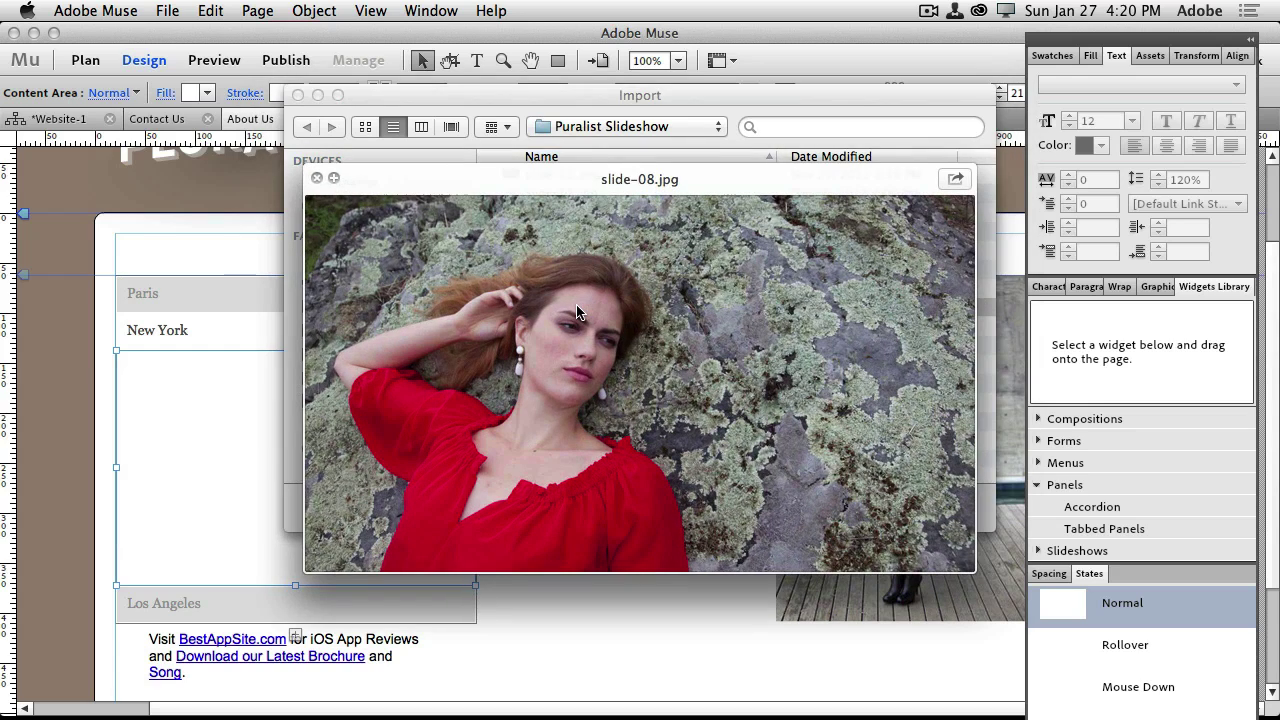
pyautogui.press('Return')
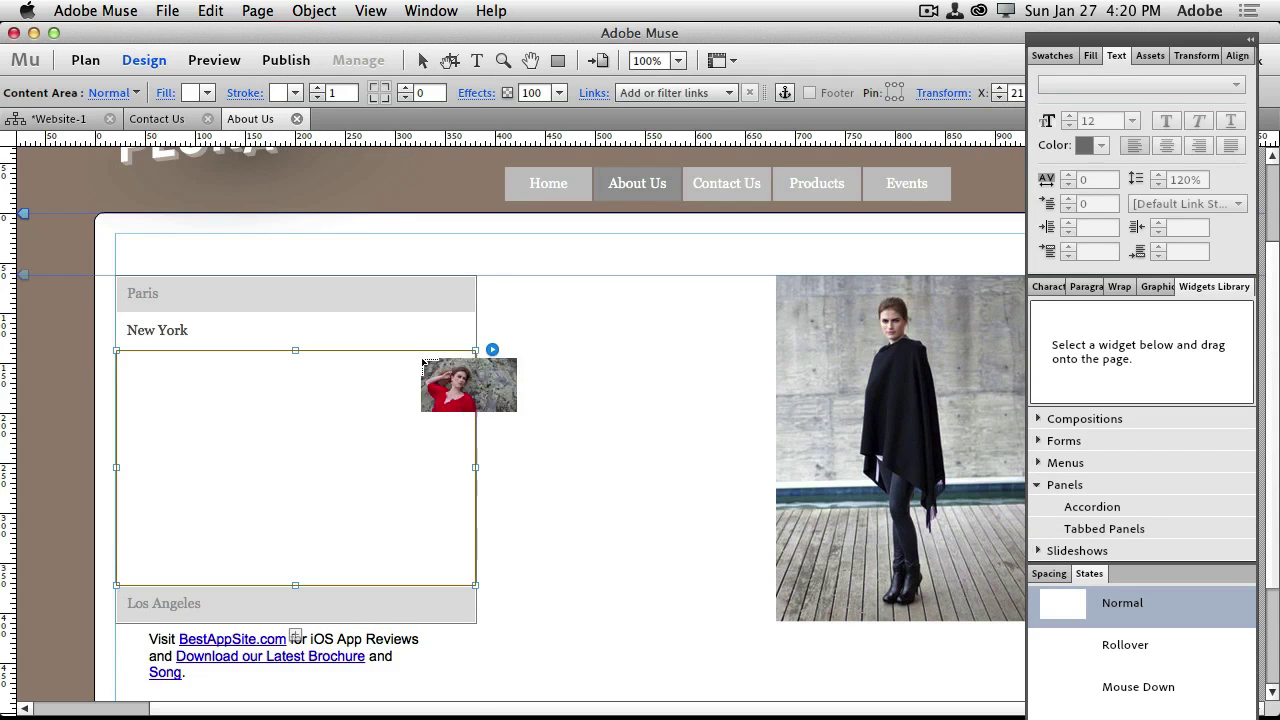
pyautogui.moveTo(237, 380); pyautogui.dragTo(361, 500)
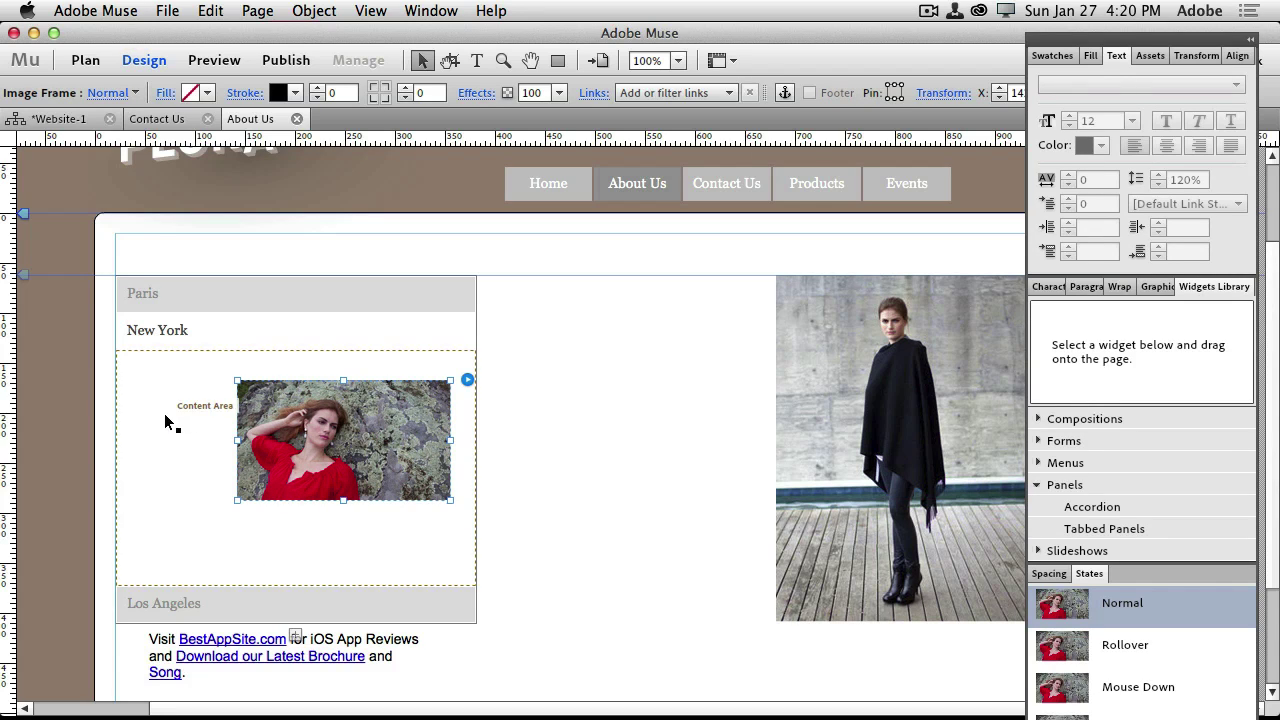
# Add a narrow text frame to the left of the New York image reading "In the Big Apple"
pyautogui.click(477, 61)
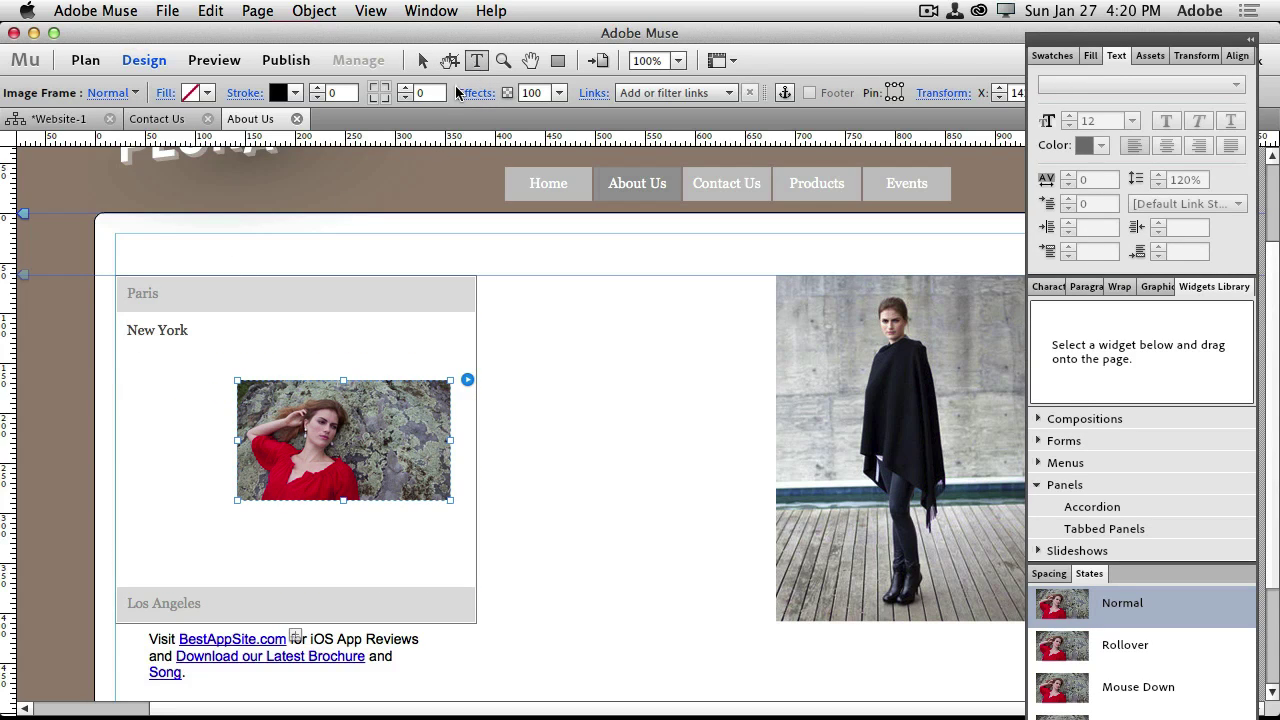
pyautogui.click(124, 376)
pyautogui.click(193, 494)
pyautogui.press('Escape')
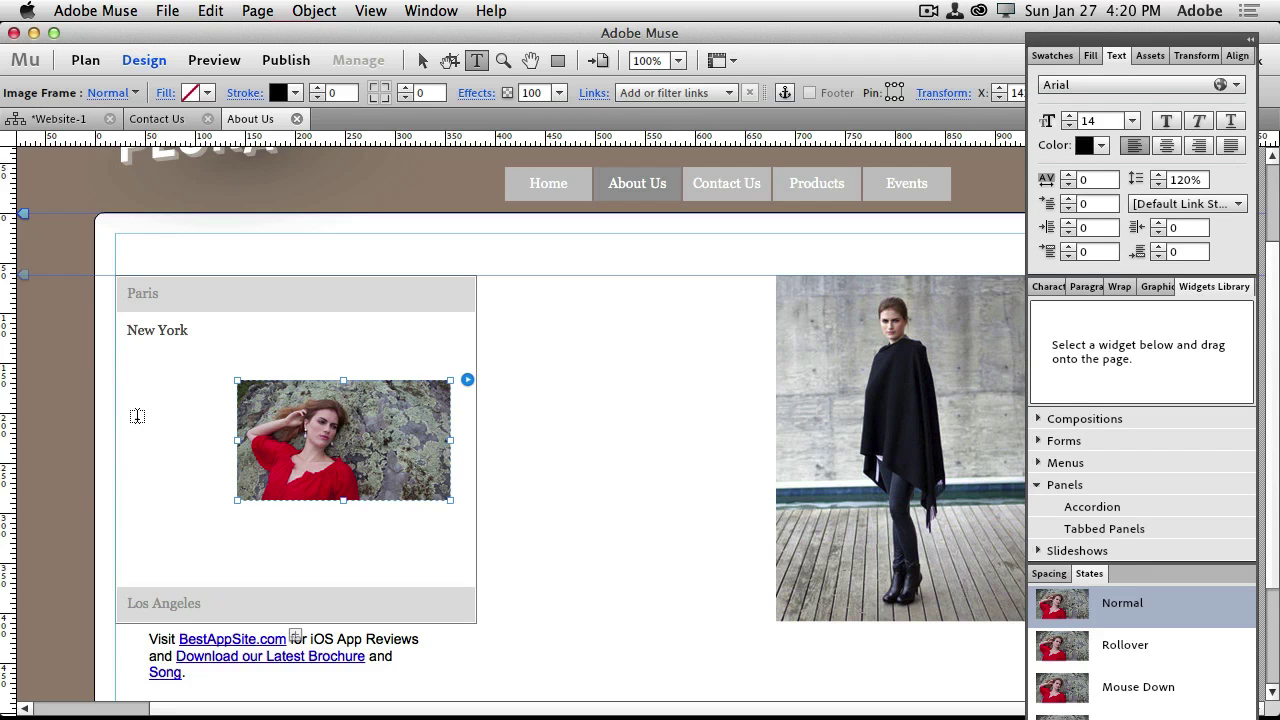
pyautogui.click(130, 378)
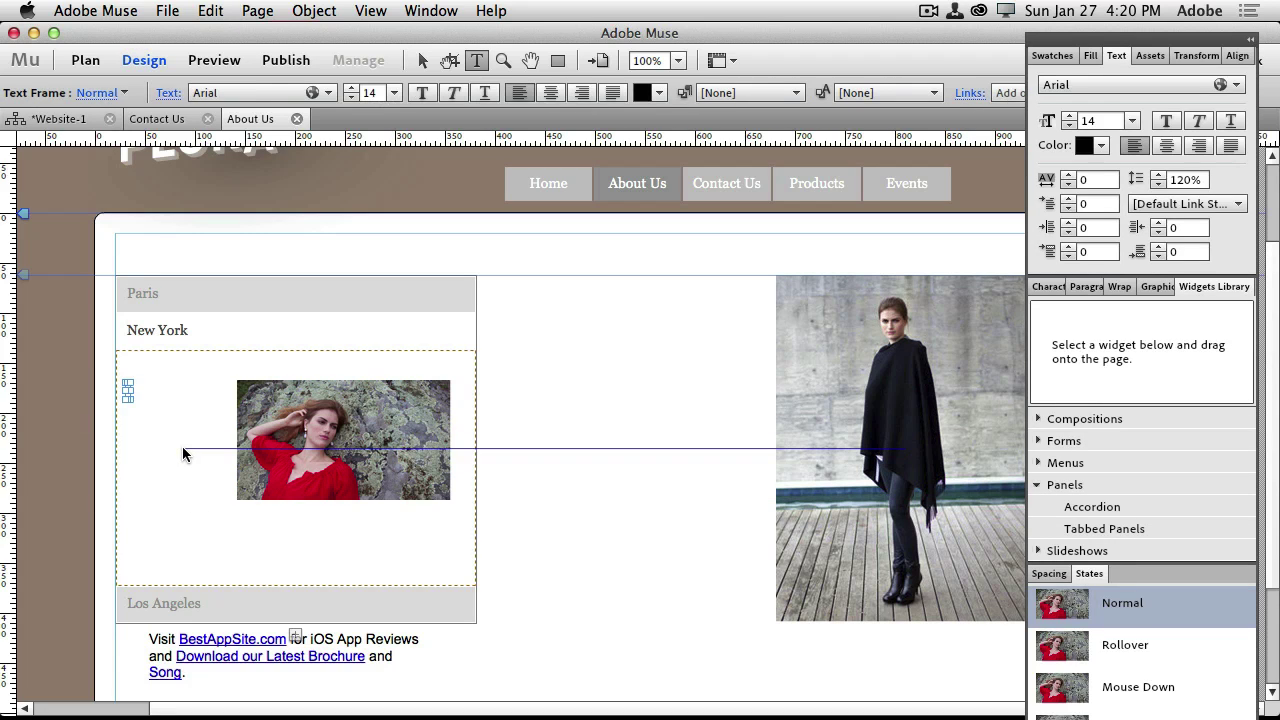
pyautogui.press('Escape')
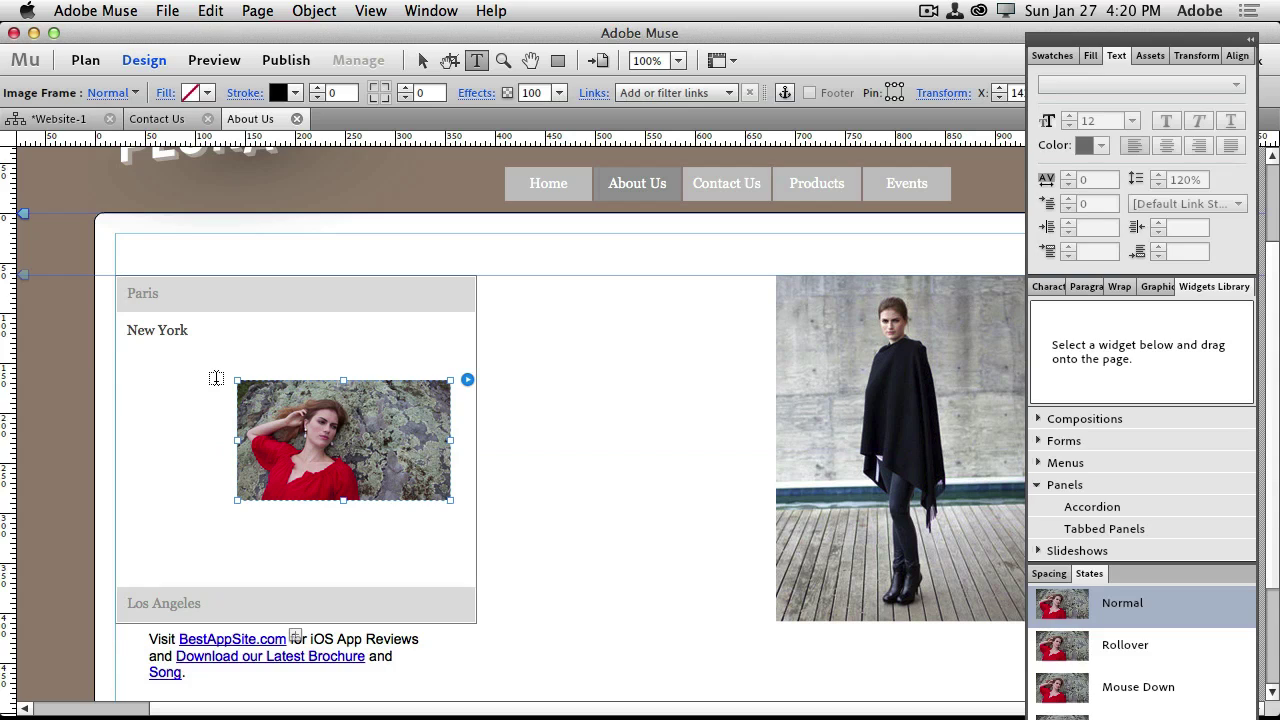
pyautogui.moveTo(216, 383); pyautogui.dragTo(130, 488)
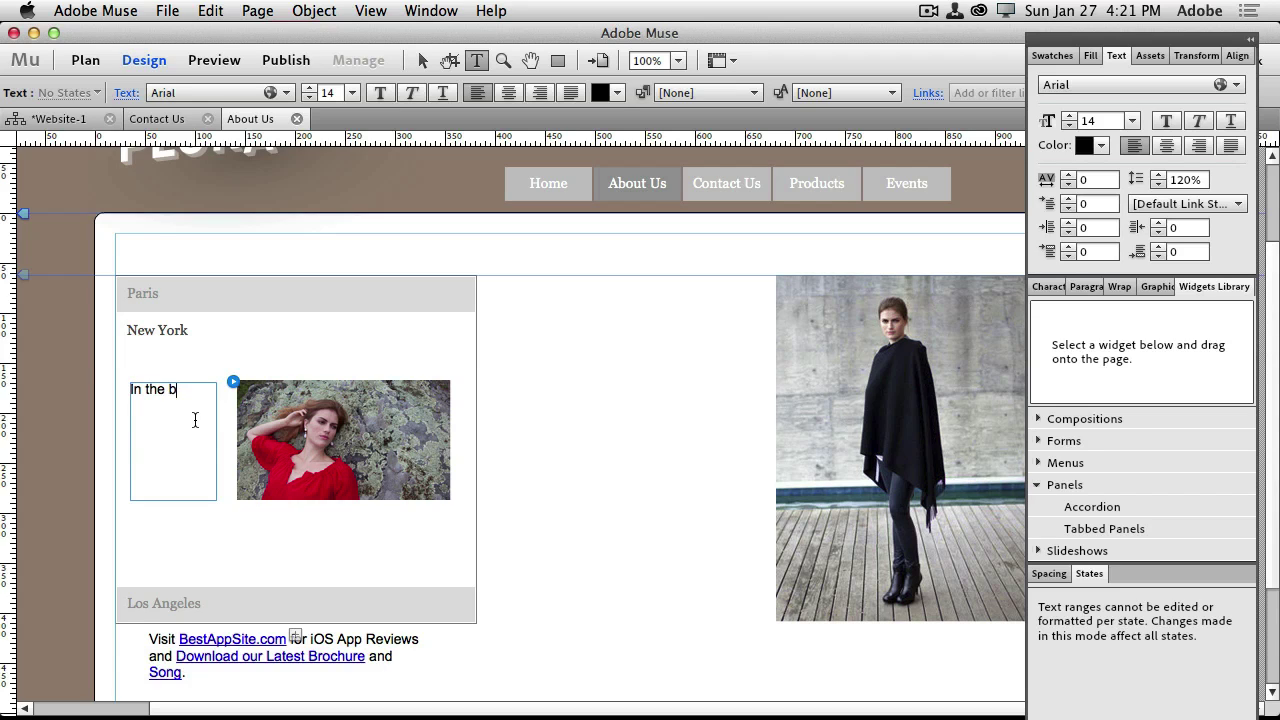
pyautogui.write('Big Apple')
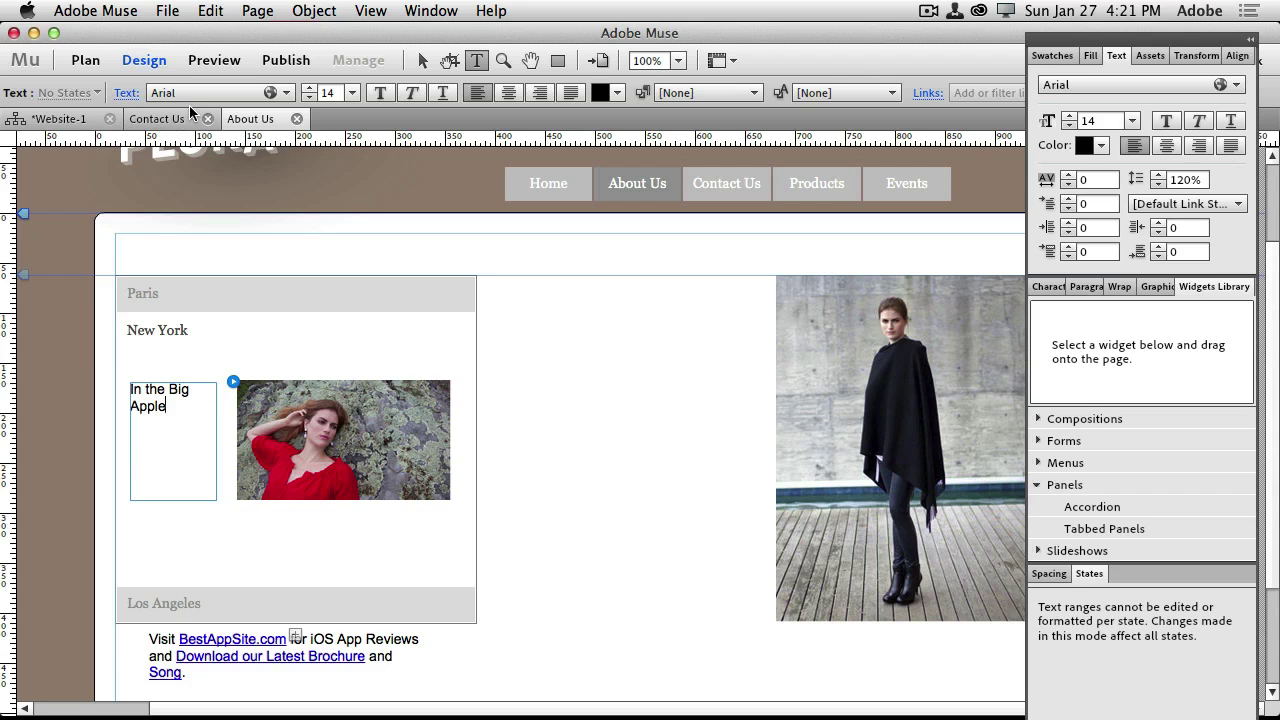
pyautogui.click(422, 62)
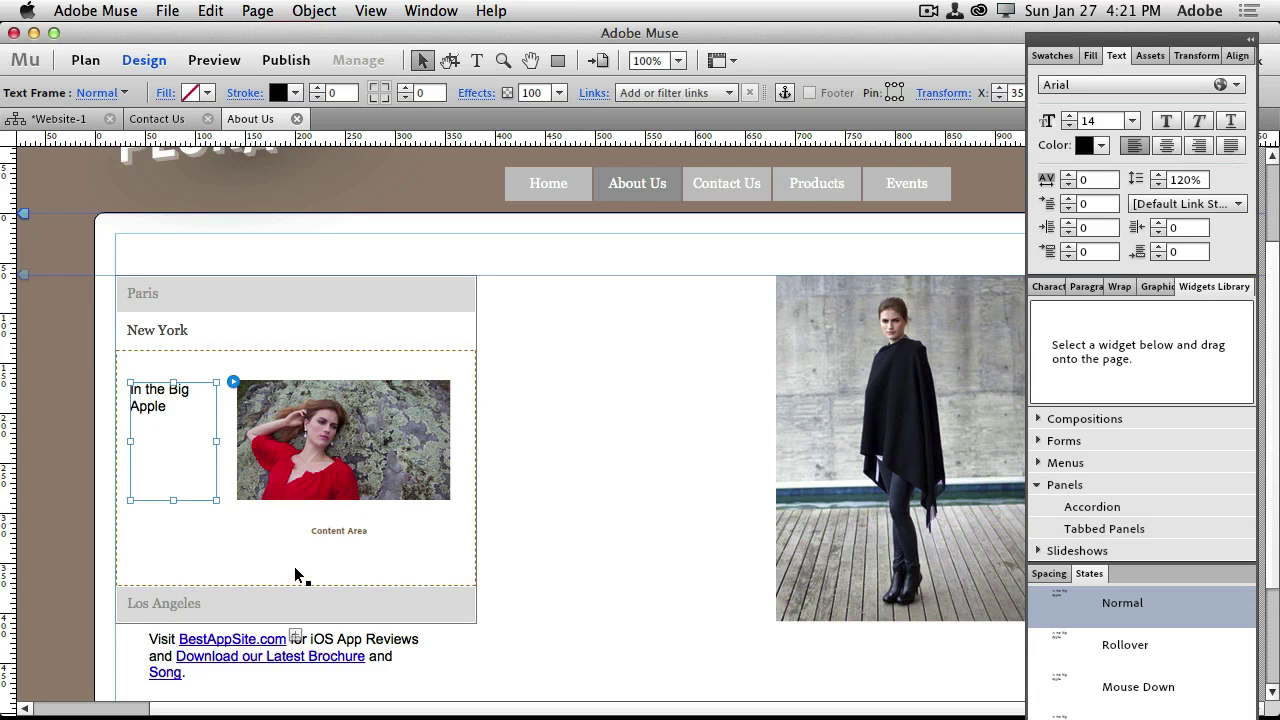
# Delete the placeholder text frame in the Los Angeles panel and lengthen the accordion to a height of about 502
pyautogui.click(330, 603)
pyautogui.click(349, 452)
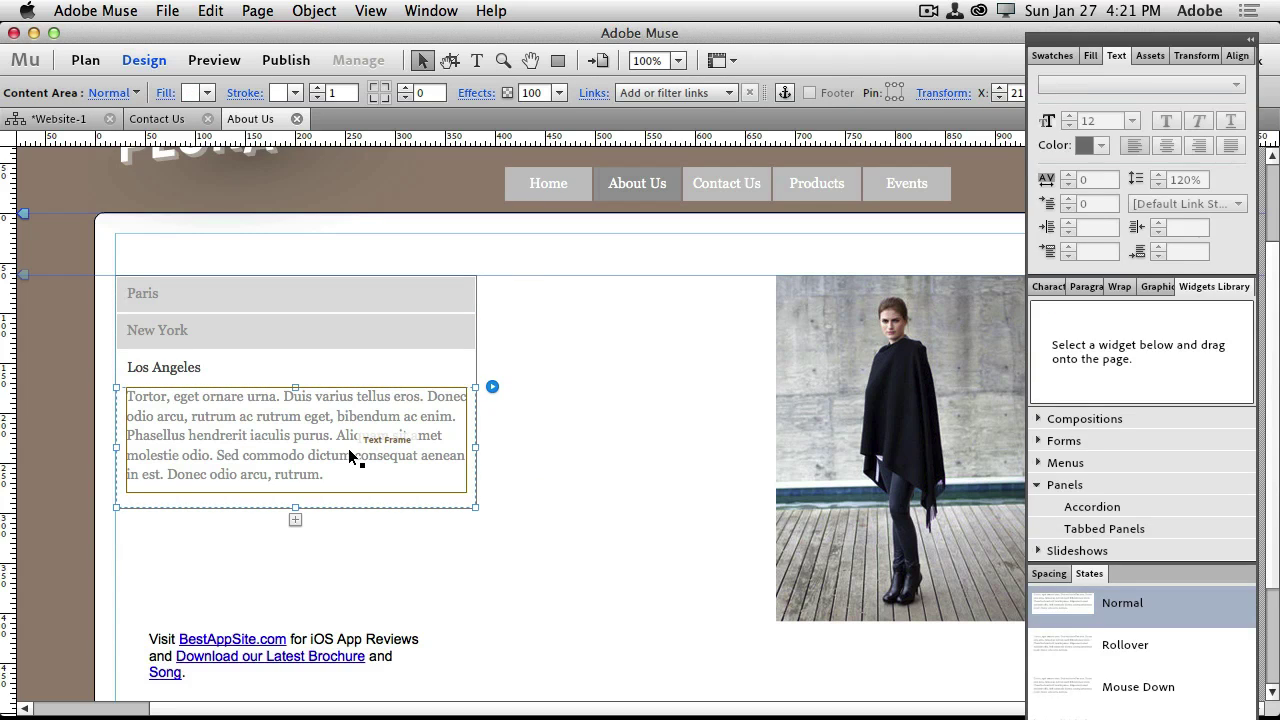
pyautogui.click(349, 452)
pyautogui.press('Delete')
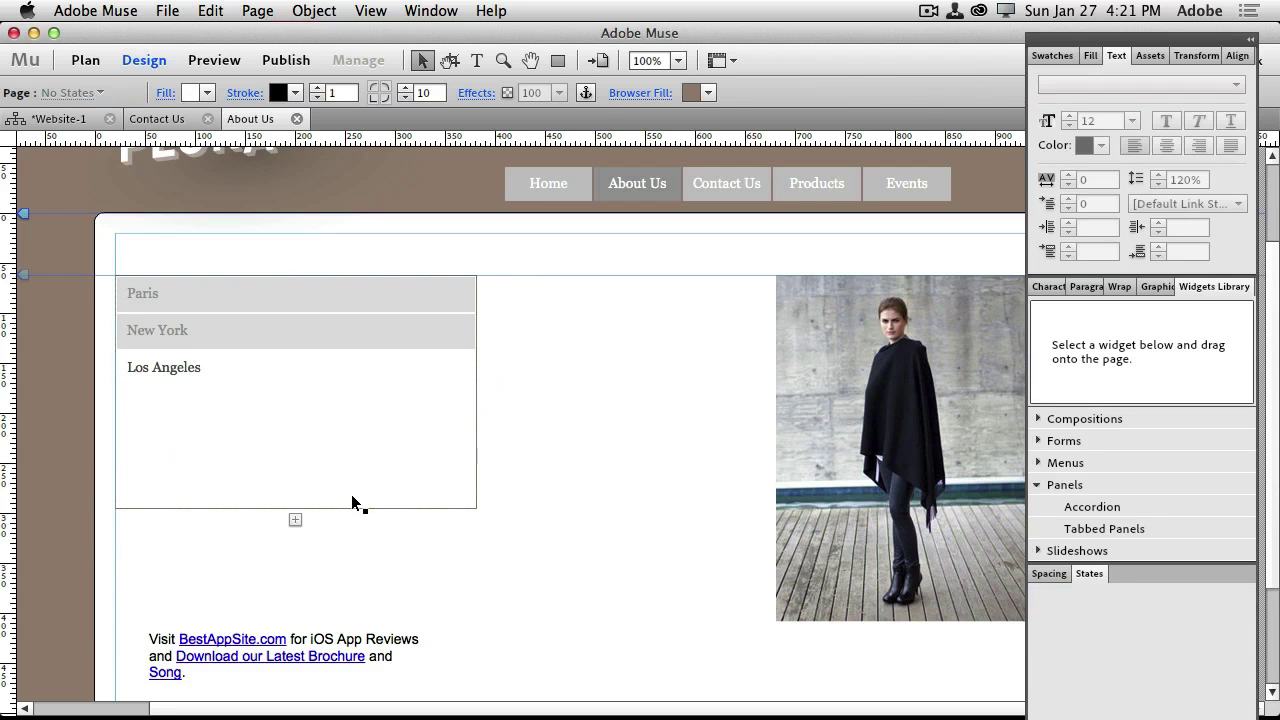
pyautogui.click(351, 492)
pyautogui.moveTo(296, 508); pyautogui.dragTo(295, 666)
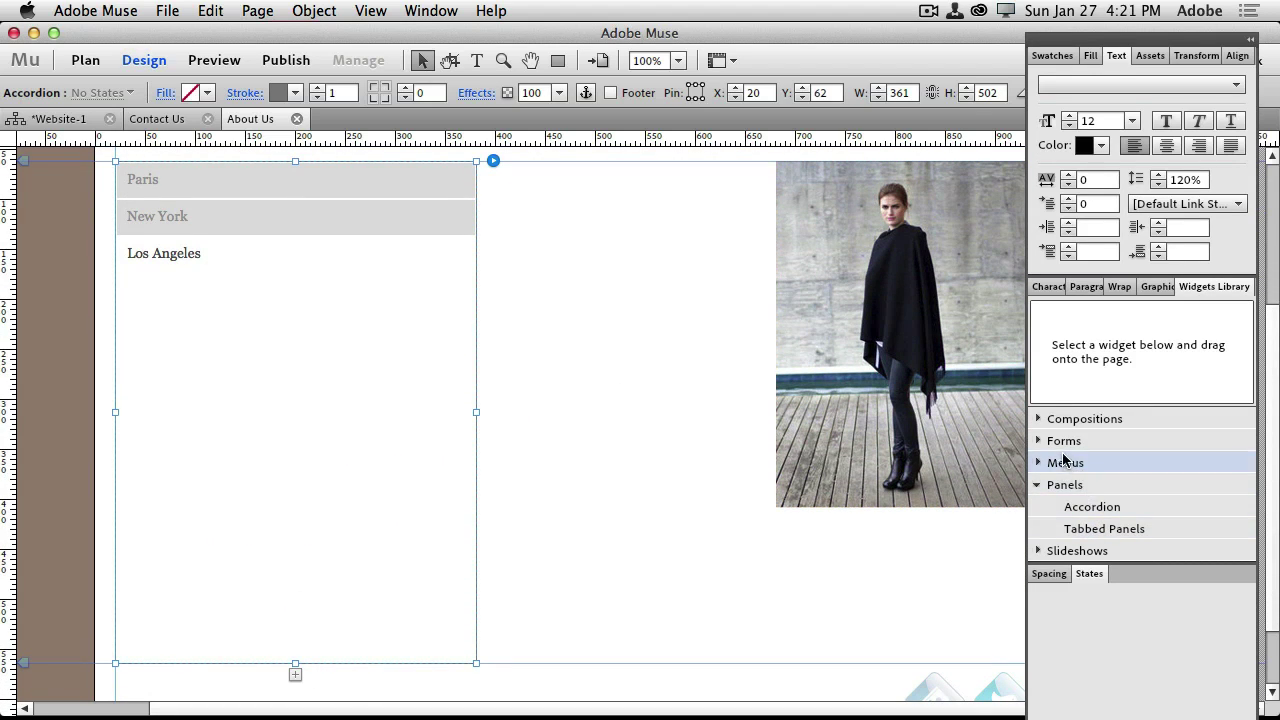
# Insert a Lightbox slideshow widget into the Los Angeles content area and position it at about X 26, Y 178
pyautogui.click(1038, 551)
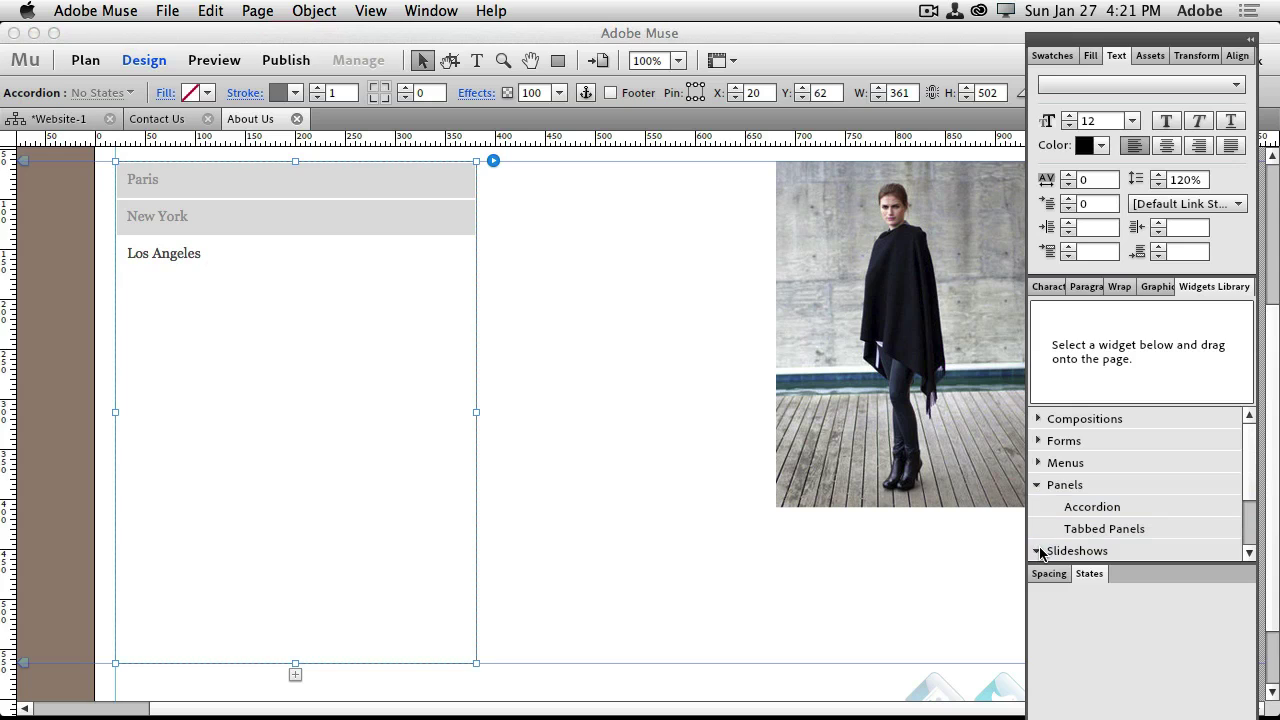
pyautogui.scroll(-3, 1150, 486)
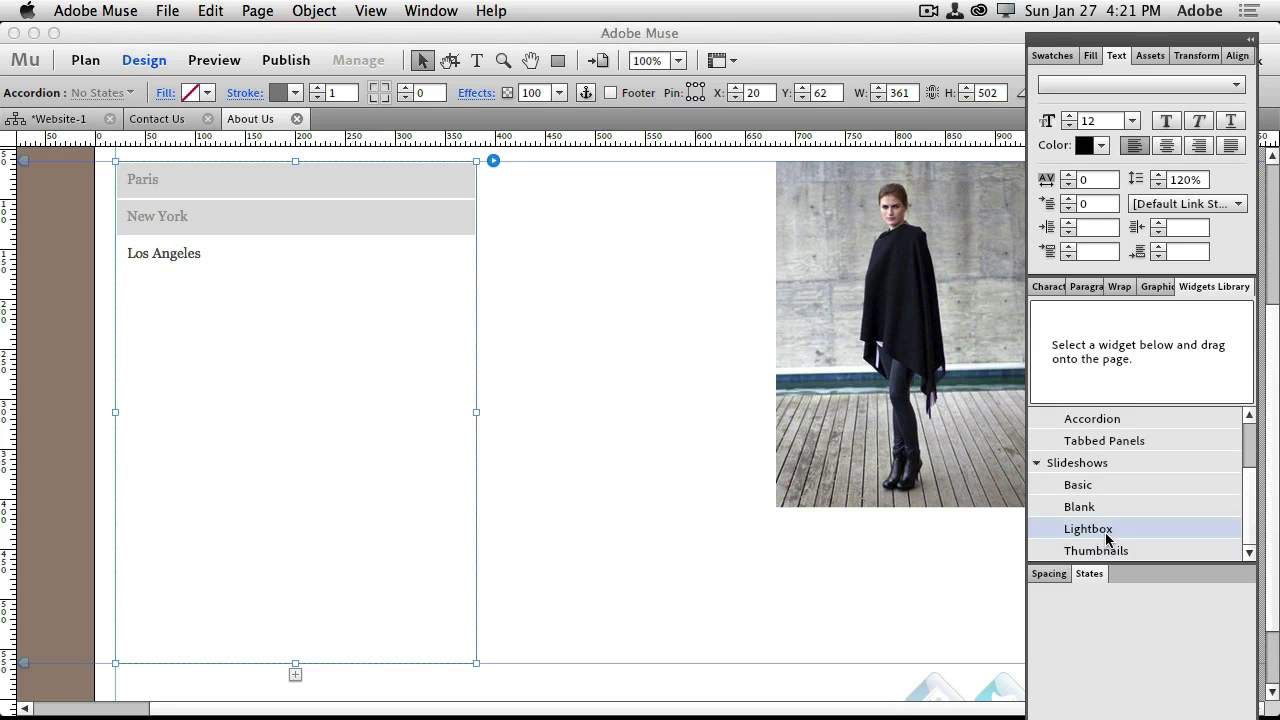
pyautogui.moveTo(1105, 535); pyautogui.dragTo(252, 391)
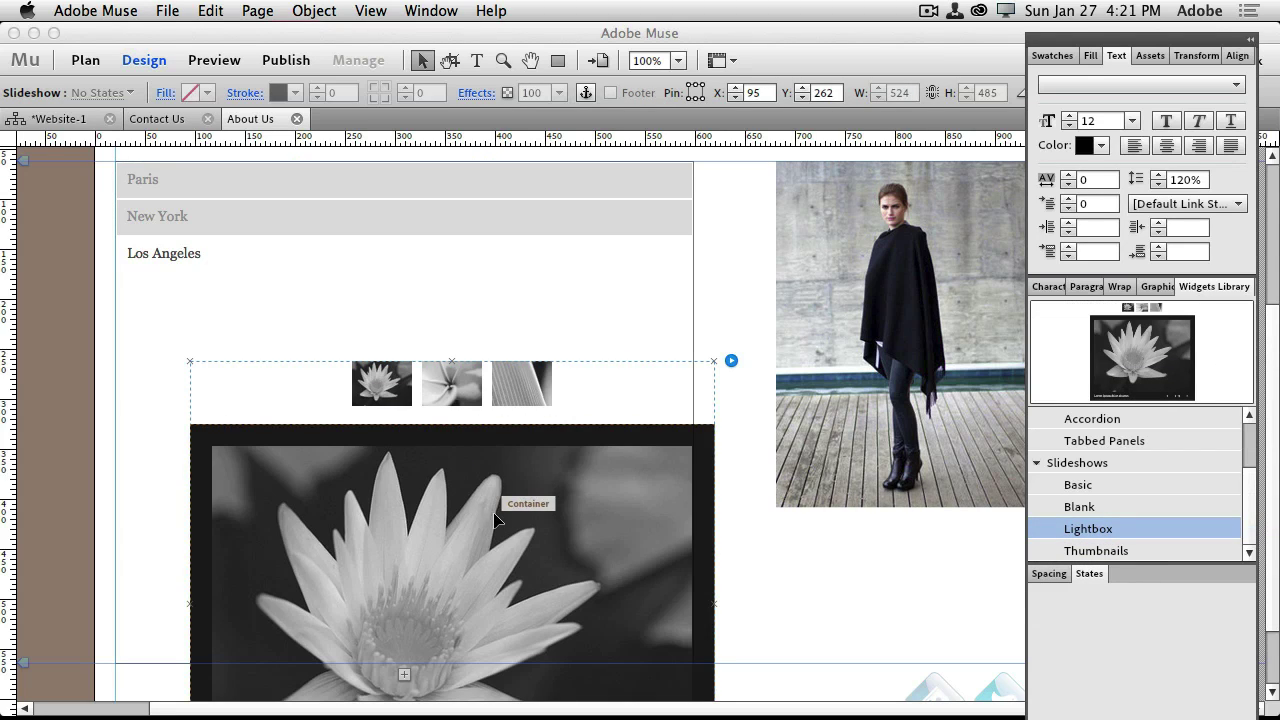
pyautogui.moveTo(470, 512); pyautogui.dragTo(424, 429)
pyautogui.scroll(-2, 743, 654)
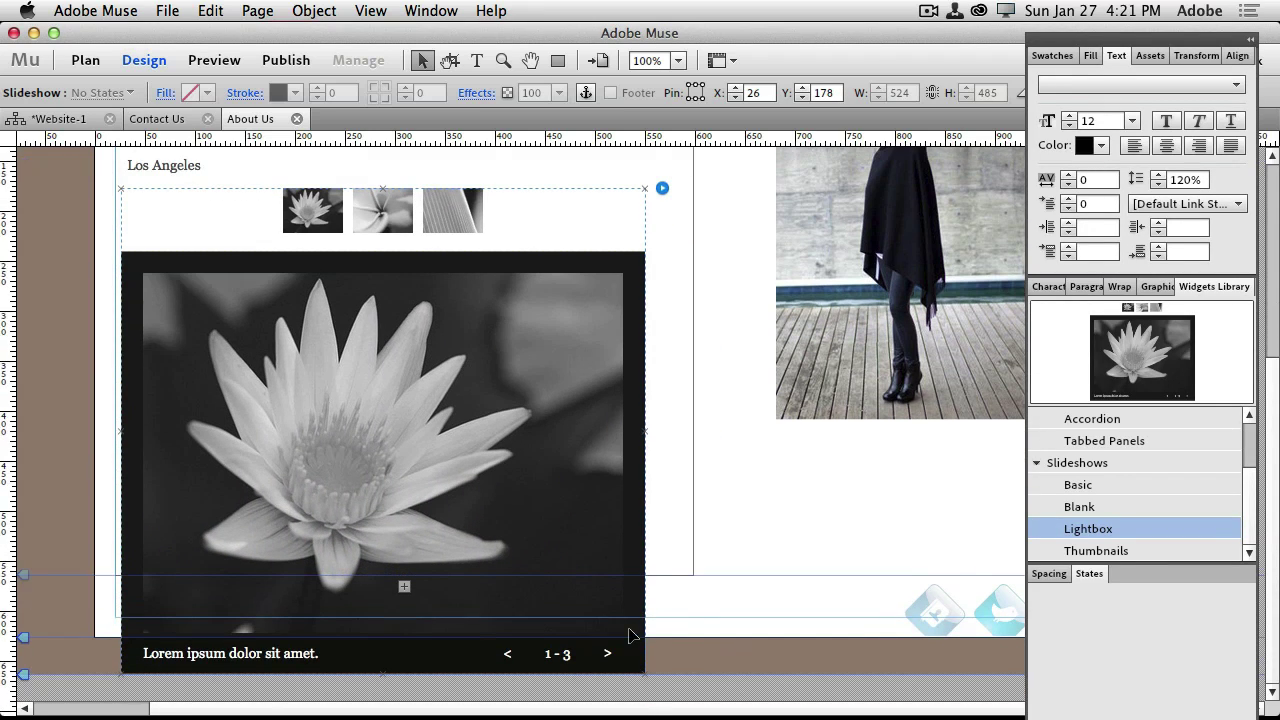
# Shrink the lightbox container from its lower-right corner to about 70% of its width and just over half its height
pyautogui.click(620, 597)
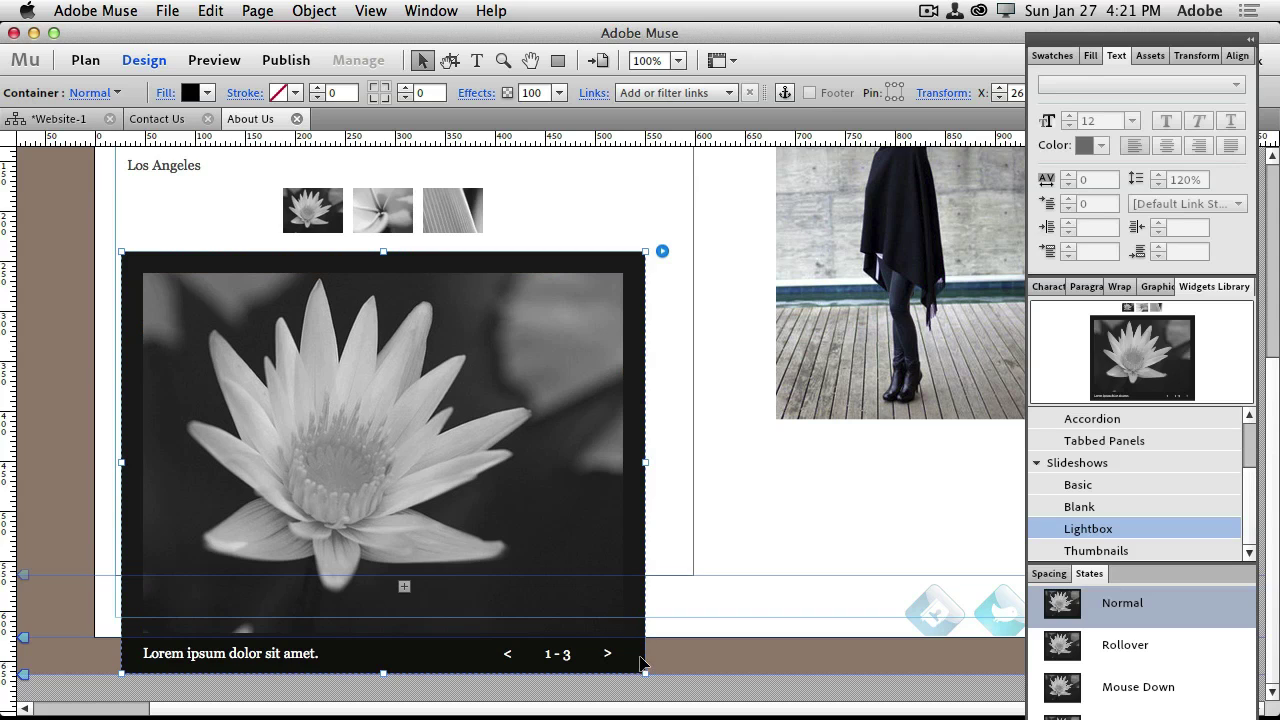
pyautogui.moveTo(646, 677); pyautogui.dragTo(484, 487)
pyautogui.click(580, 476)
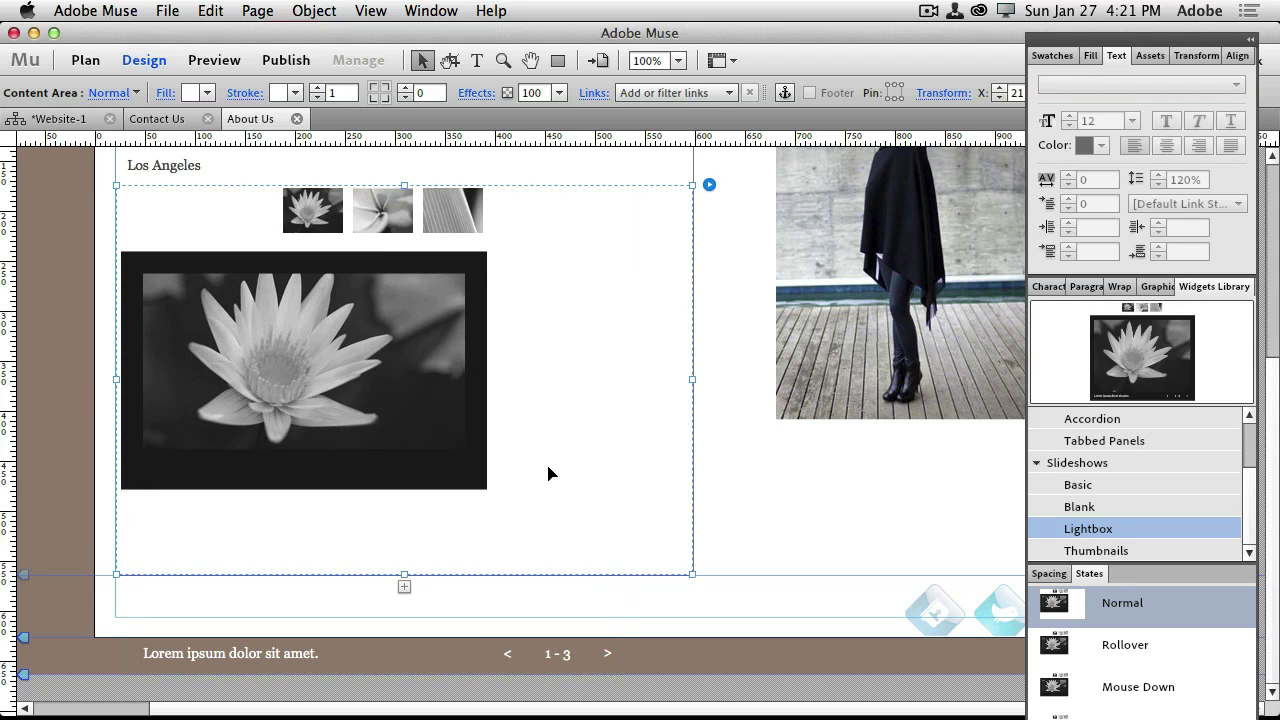
pyautogui.press('Tab')
pyautogui.press('Tab')
# Move the slideshow's "Lorem ipsum dolor sit amet." caption up to just below the lightbox container
pyautogui.click(437, 455)
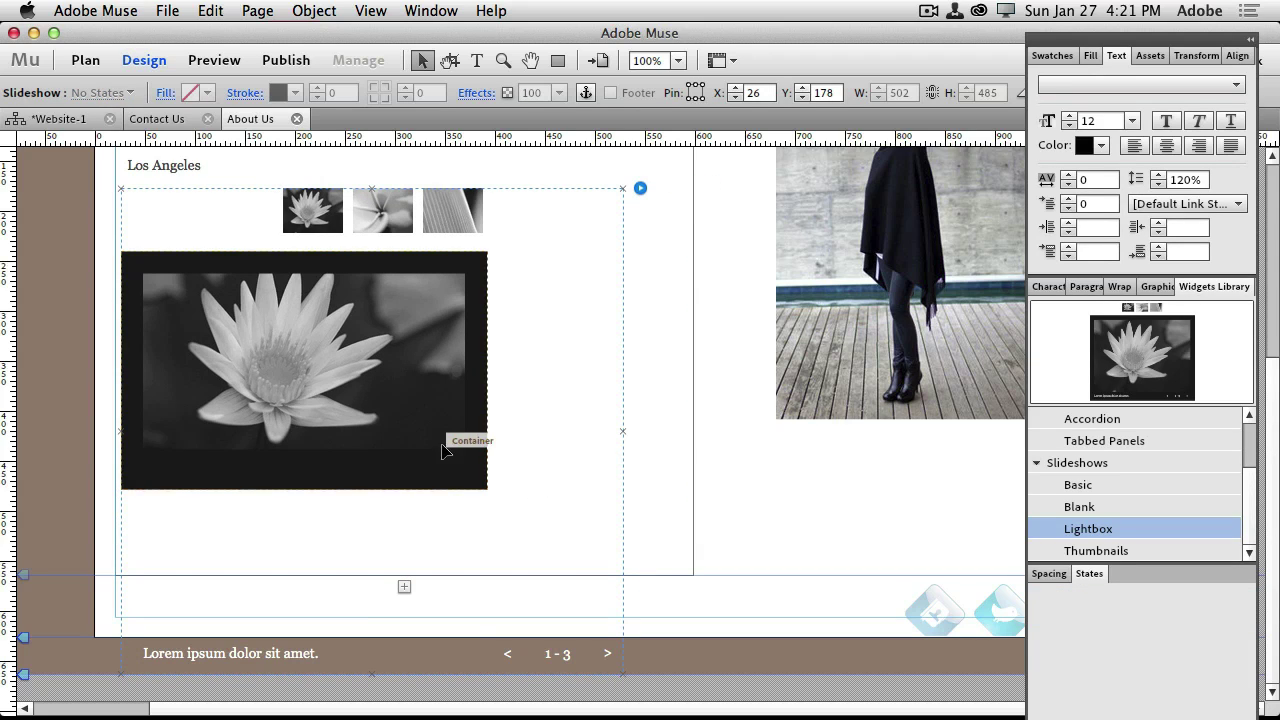
pyautogui.click(308, 655)
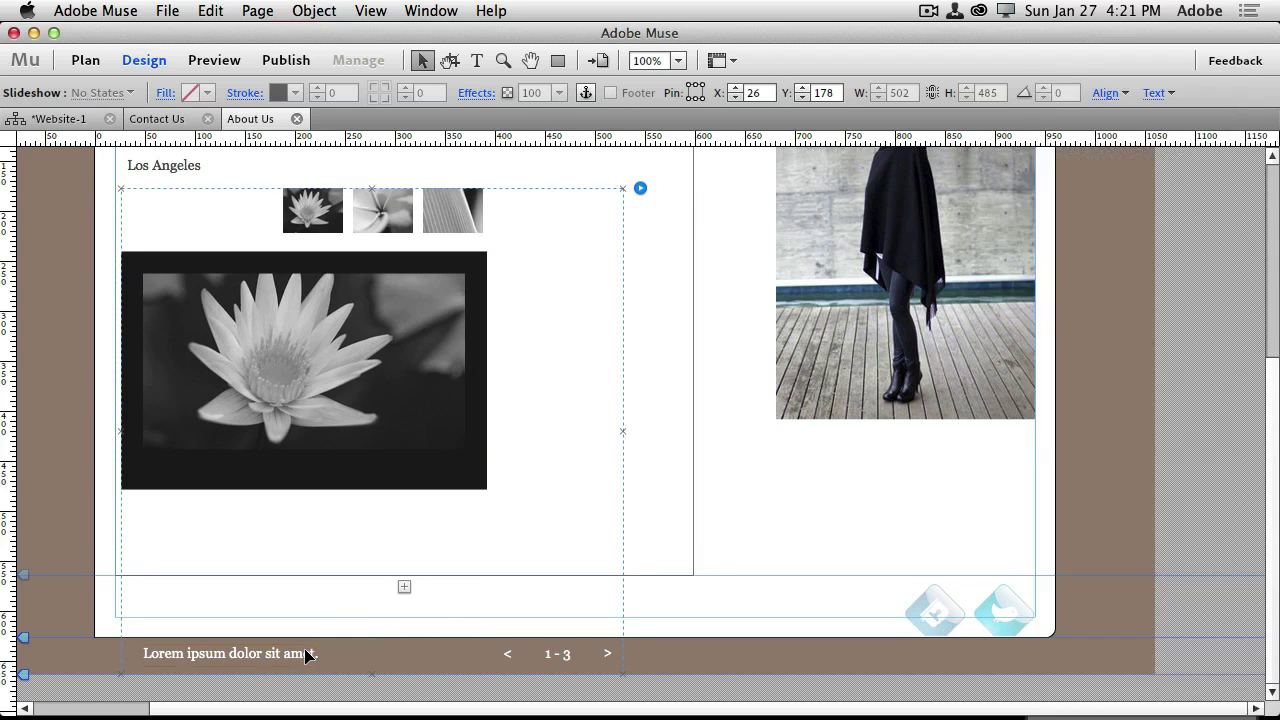
pyautogui.moveTo(308, 655); pyautogui.dragTo(285, 515)
# Move the slideshow's counter and both navigation arrows together to just below the lightbox container, at about X 251, Y 490
pyautogui.click(530, 656)
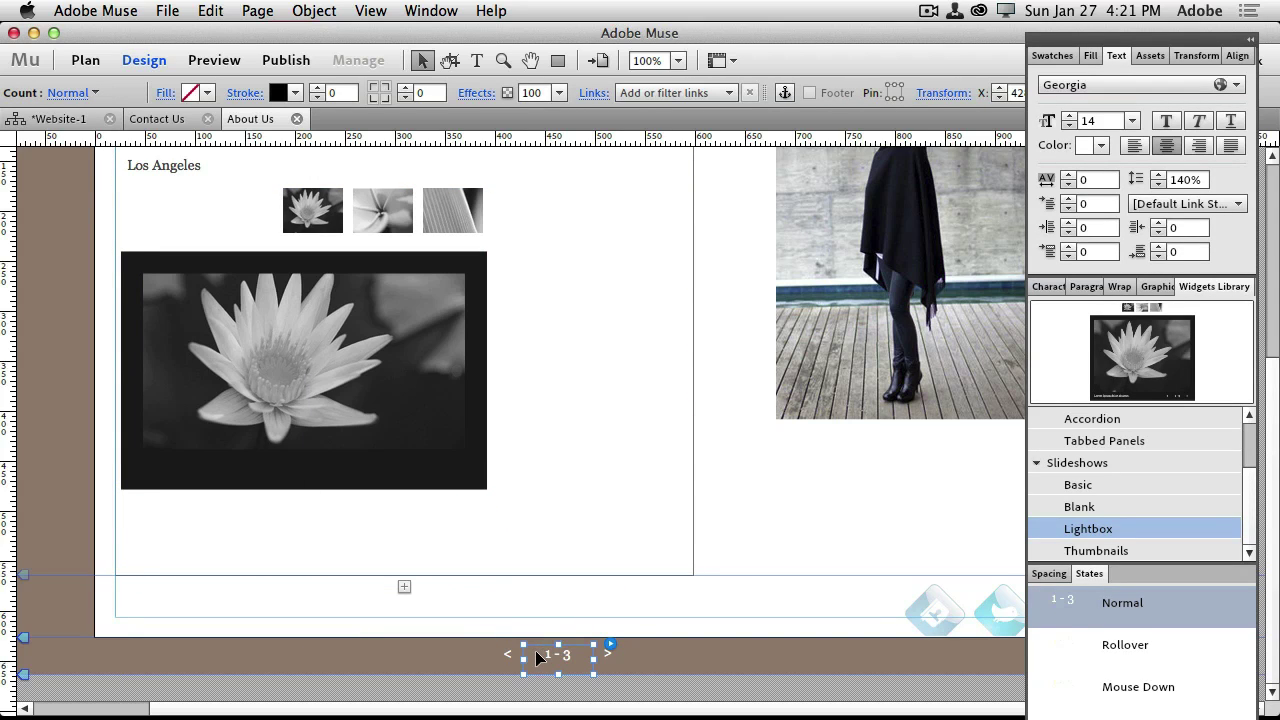
pyautogui.keyDown('shift'); pyautogui.click(512, 660); pyautogui.keyUp('shift')
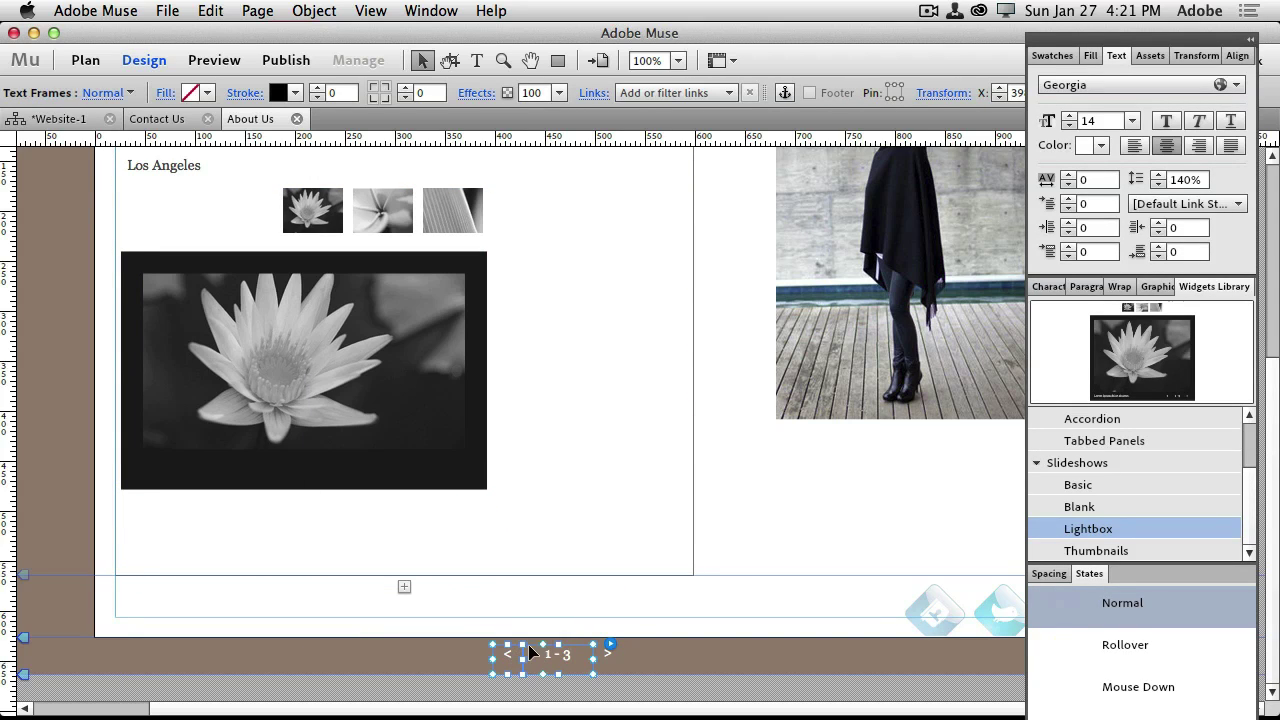
pyautogui.keyDown('shift'); pyautogui.click(605, 657); pyautogui.keyUp('shift')
pyautogui.moveTo(600, 657); pyautogui.dragTo(444, 516)
pyautogui.press('Tab')
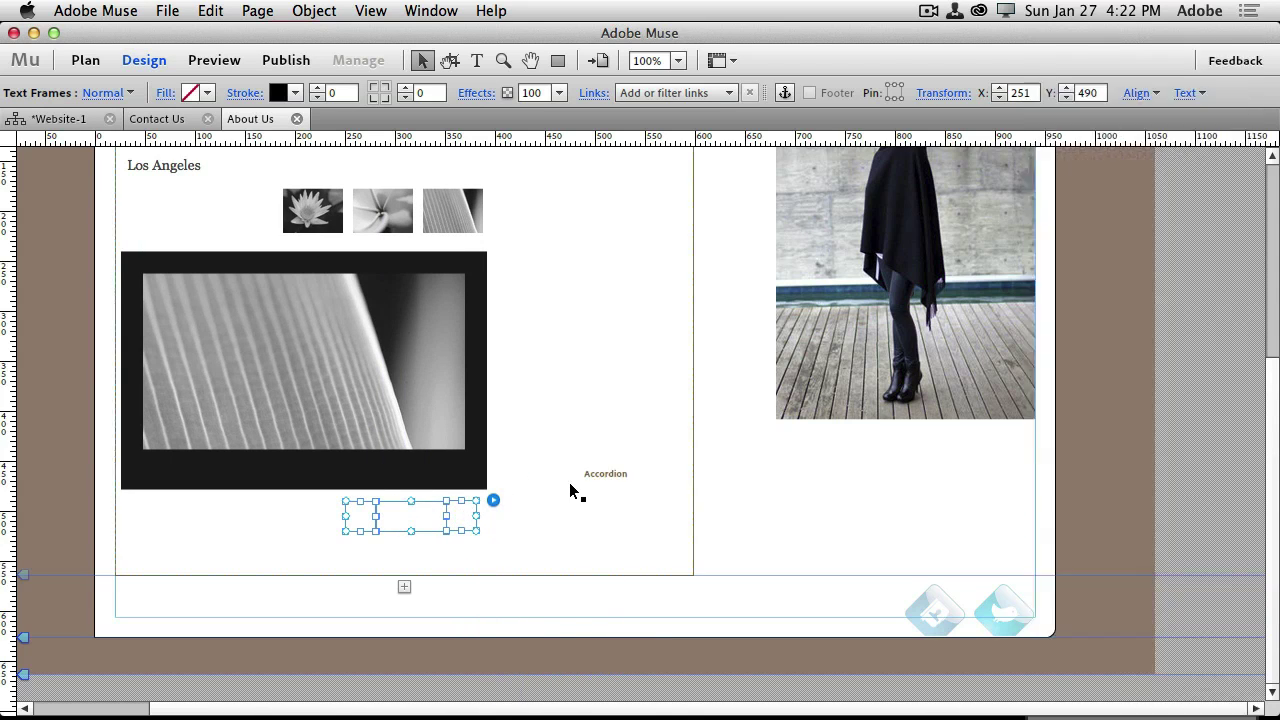
pyautogui.press('Tab')
# Narrow the thumbnail container to roughly the lightbox's width and shrink the accordion to about 390 wide and 460 high
pyautogui.click(570, 490)
pyautogui.moveTo(688, 576); pyautogui.dragTo(515, 529)
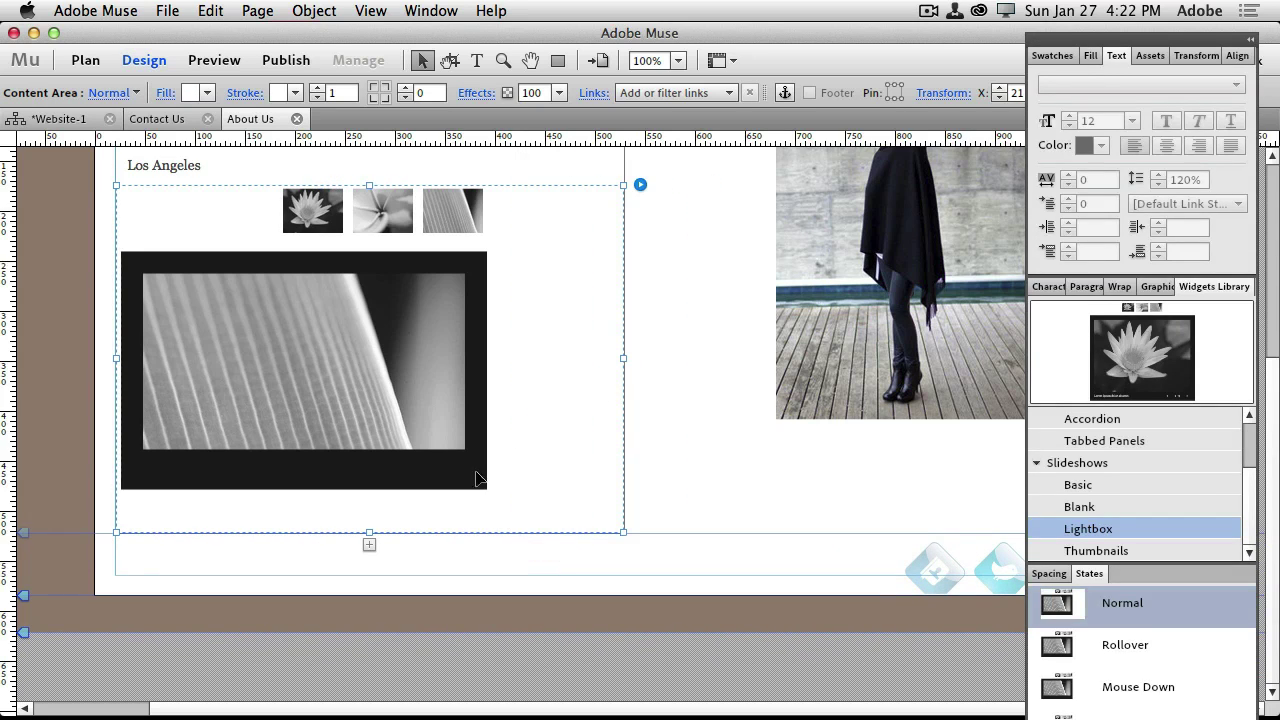
pyautogui.click(465, 500)
pyautogui.click(466, 430)
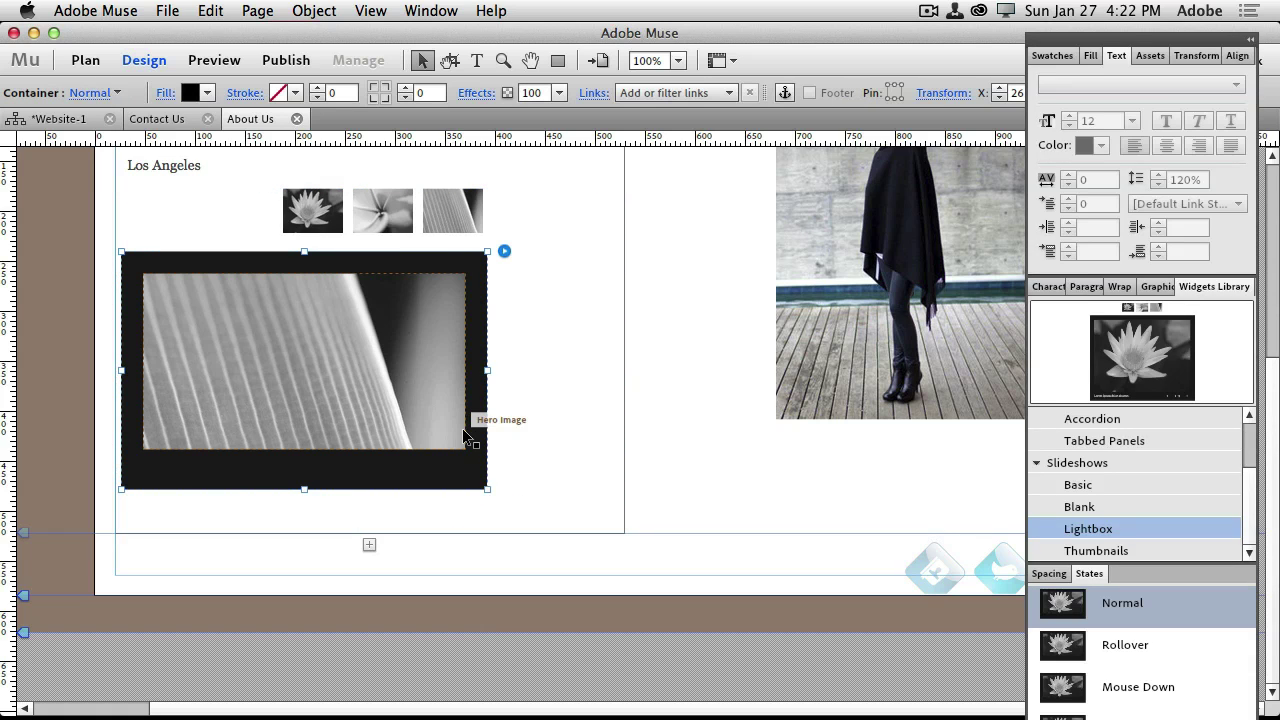
pyautogui.click(442, 236)
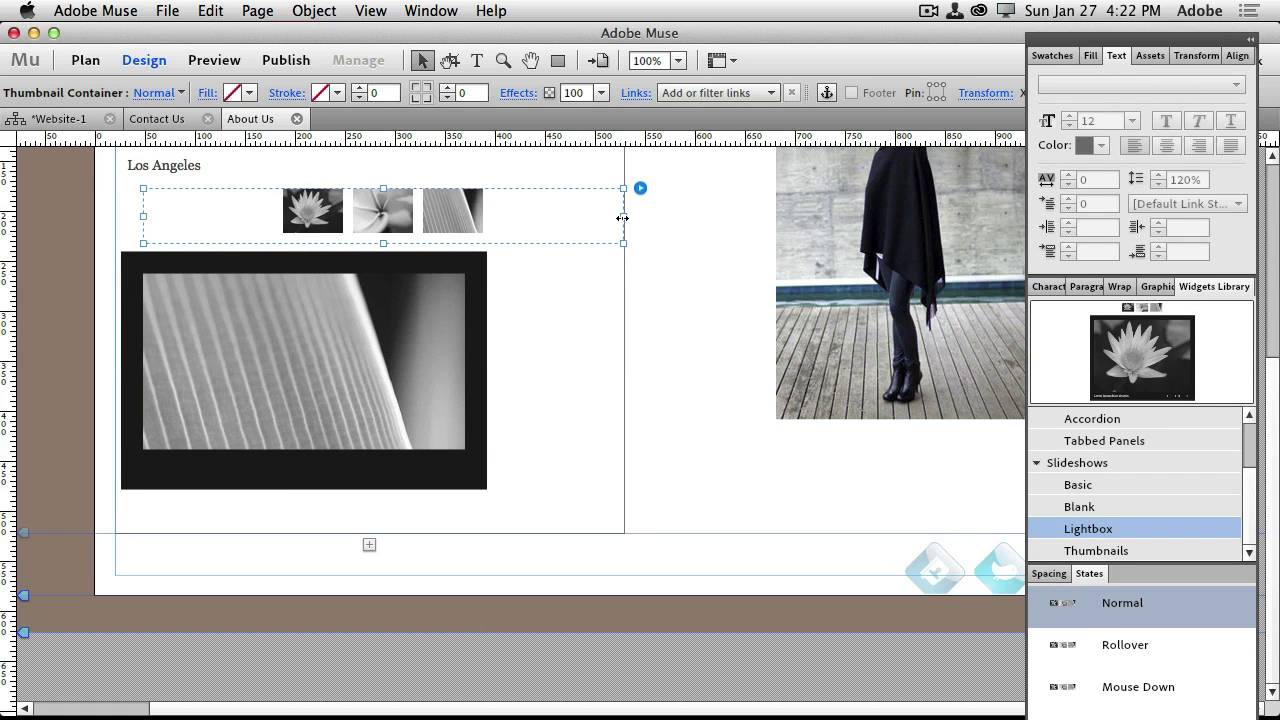
pyautogui.moveTo(602, 217); pyautogui.dragTo(483, 216)
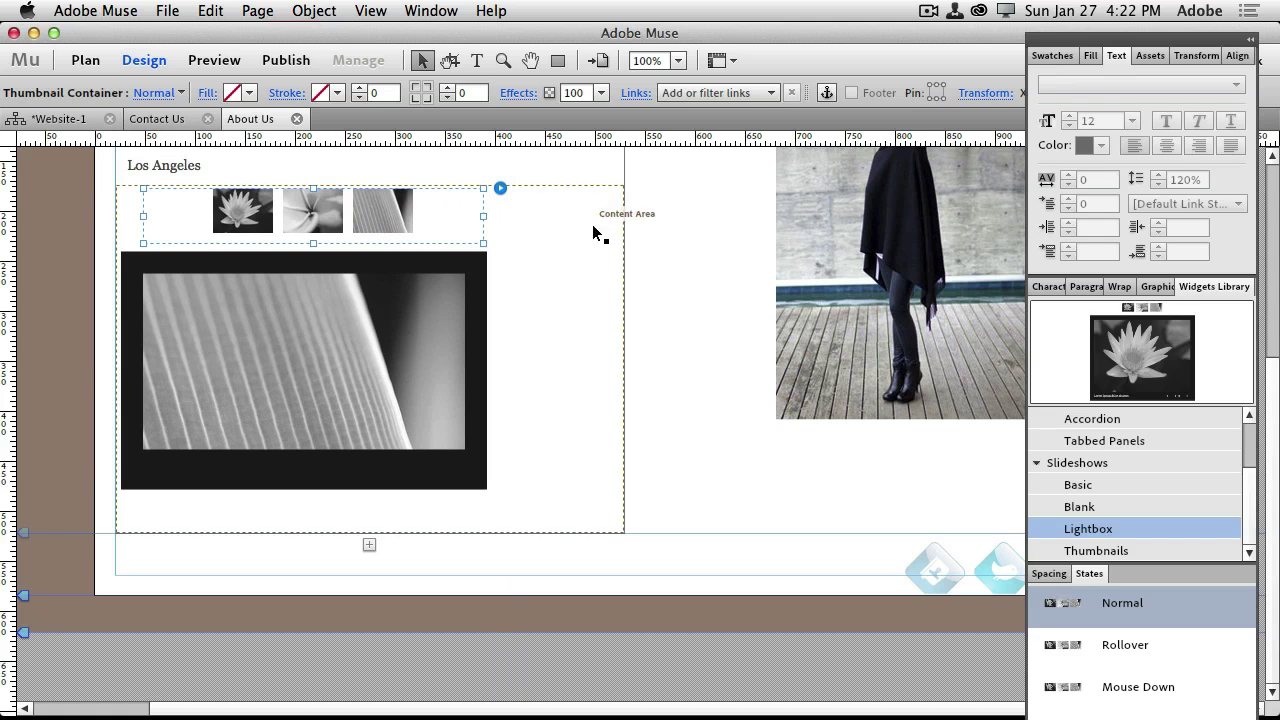
pyautogui.click(624, 262)
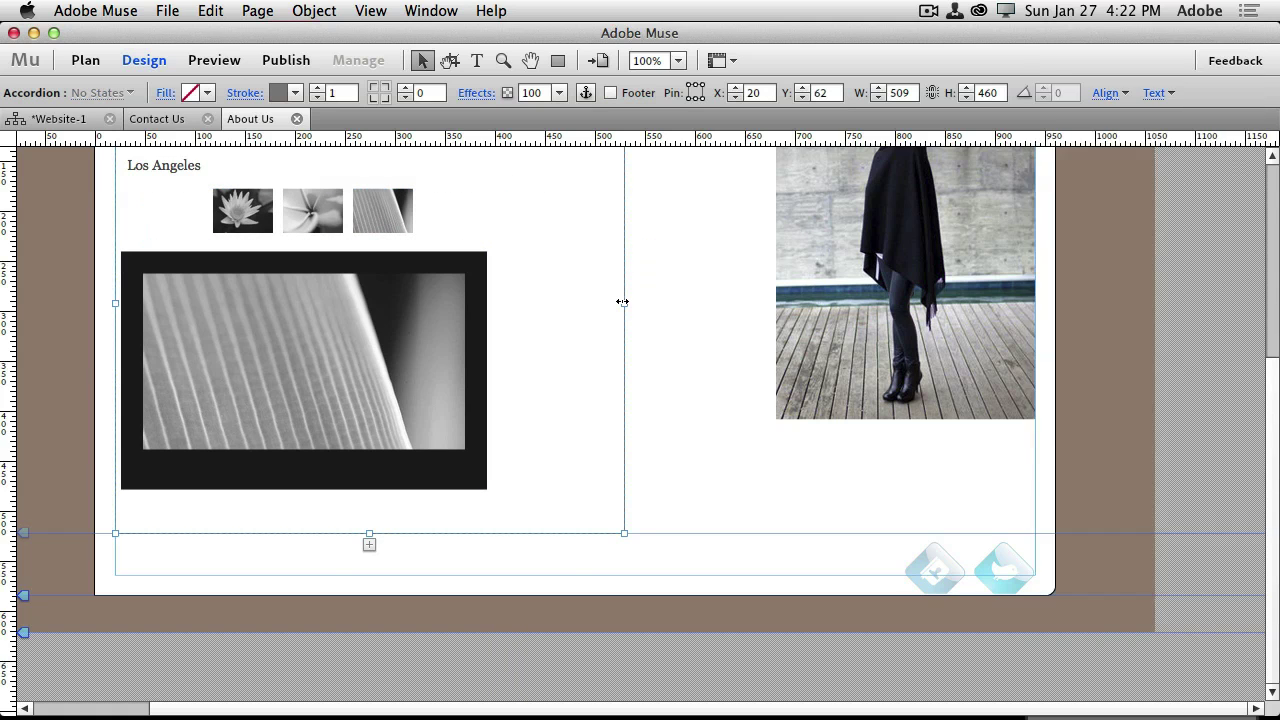
pyautogui.moveTo(623, 303); pyautogui.dragTo(505, 305)
# Switch through the accordion's Paris, New York and Los Angeles panels to check their contents
pyautogui.scroll(5, 589, 297)
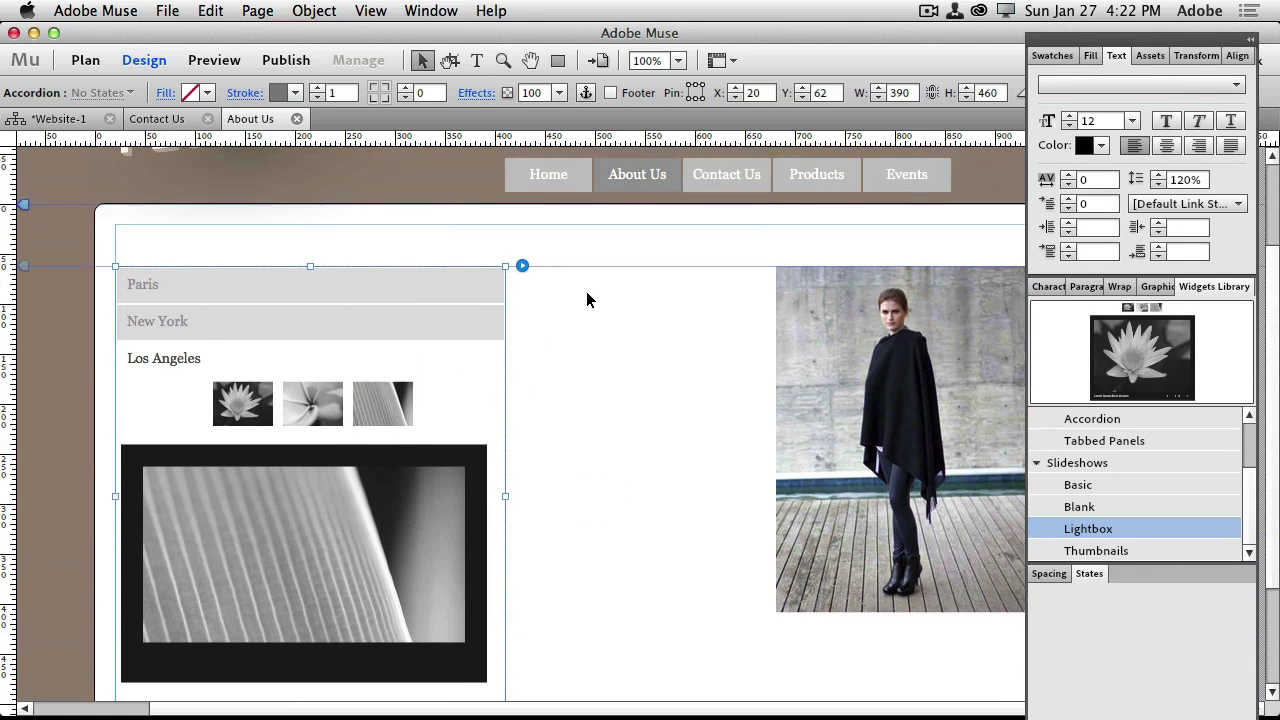
pyautogui.click(206, 323)
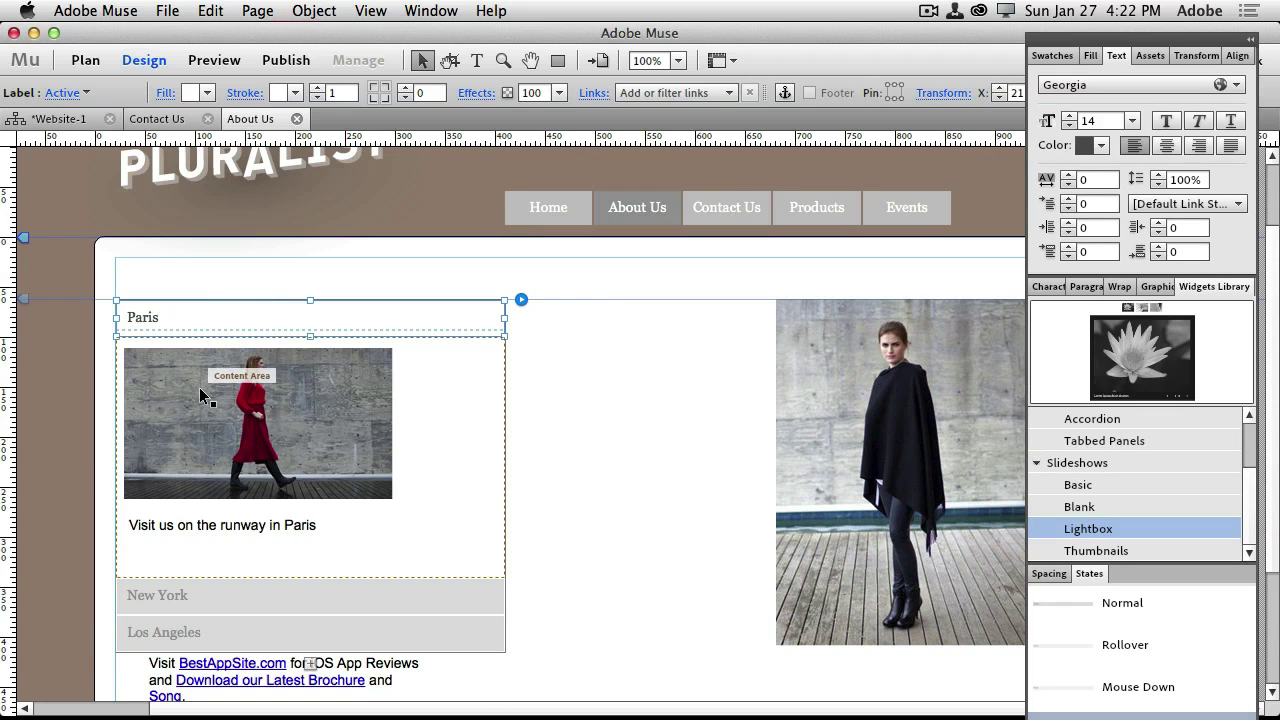
pyautogui.click(202, 595)
pyautogui.click(201, 614)
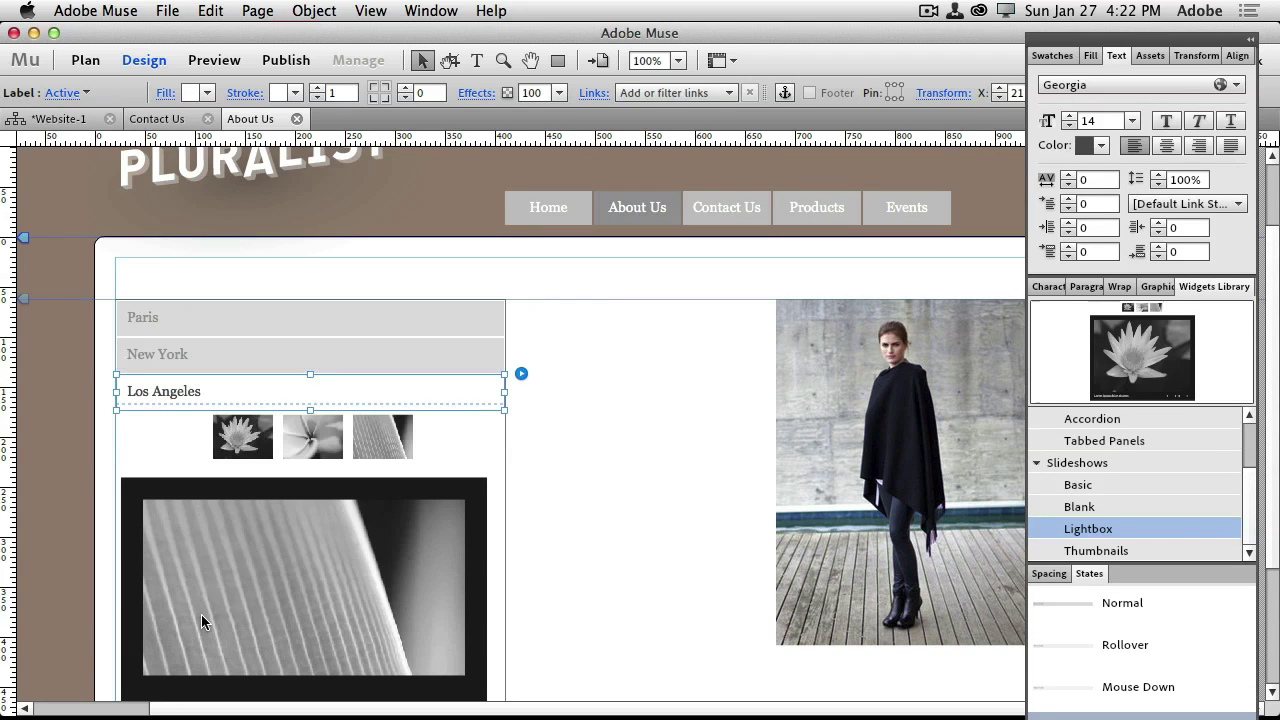
# Enable Auto Play for the lightbox slideshow inside the accordion's Los Angeles panel
pyautogui.click(417, 476)
pyautogui.press('Escape')
pyautogui.click(521, 410)
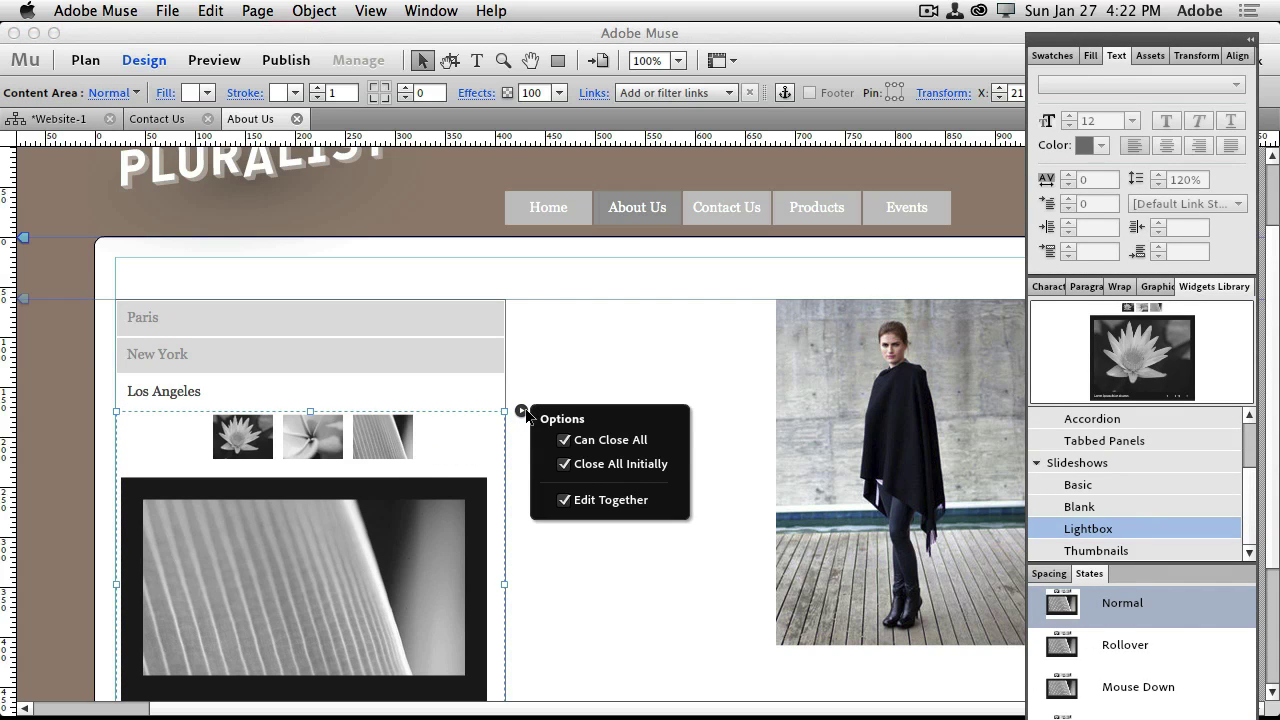
pyautogui.click(521, 410)
pyautogui.click(387, 543)
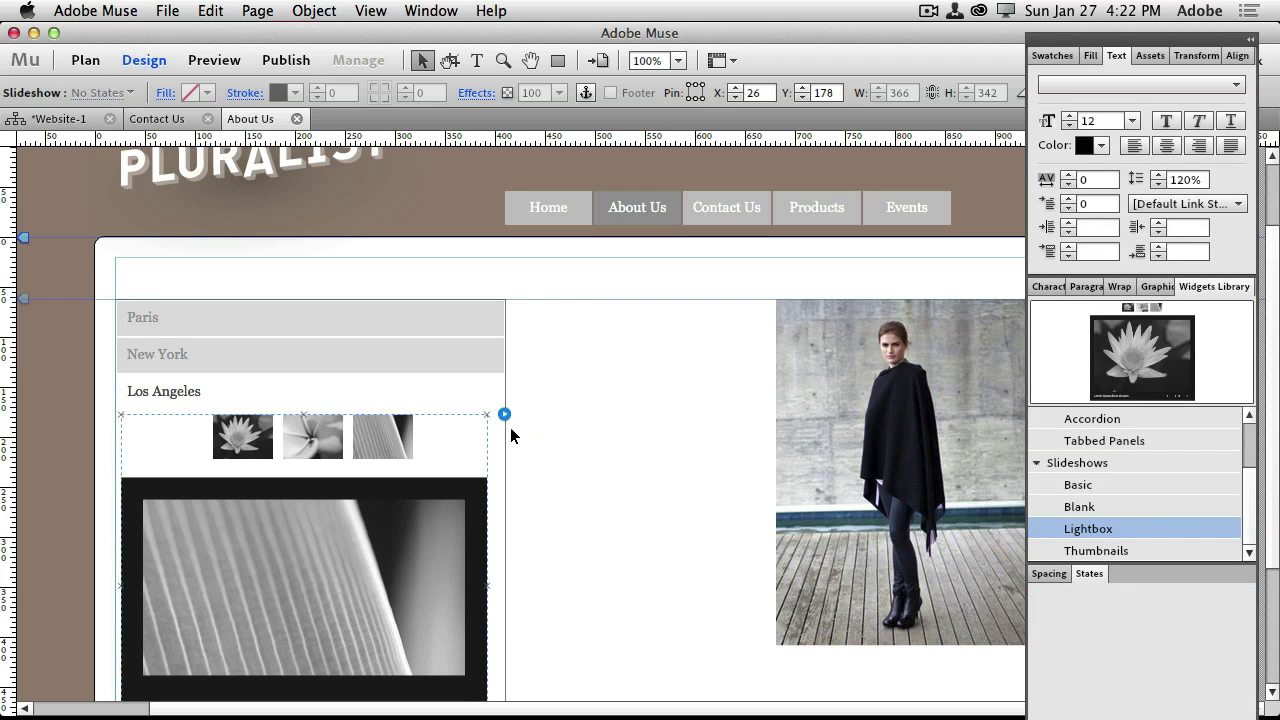
pyautogui.click(505, 413)
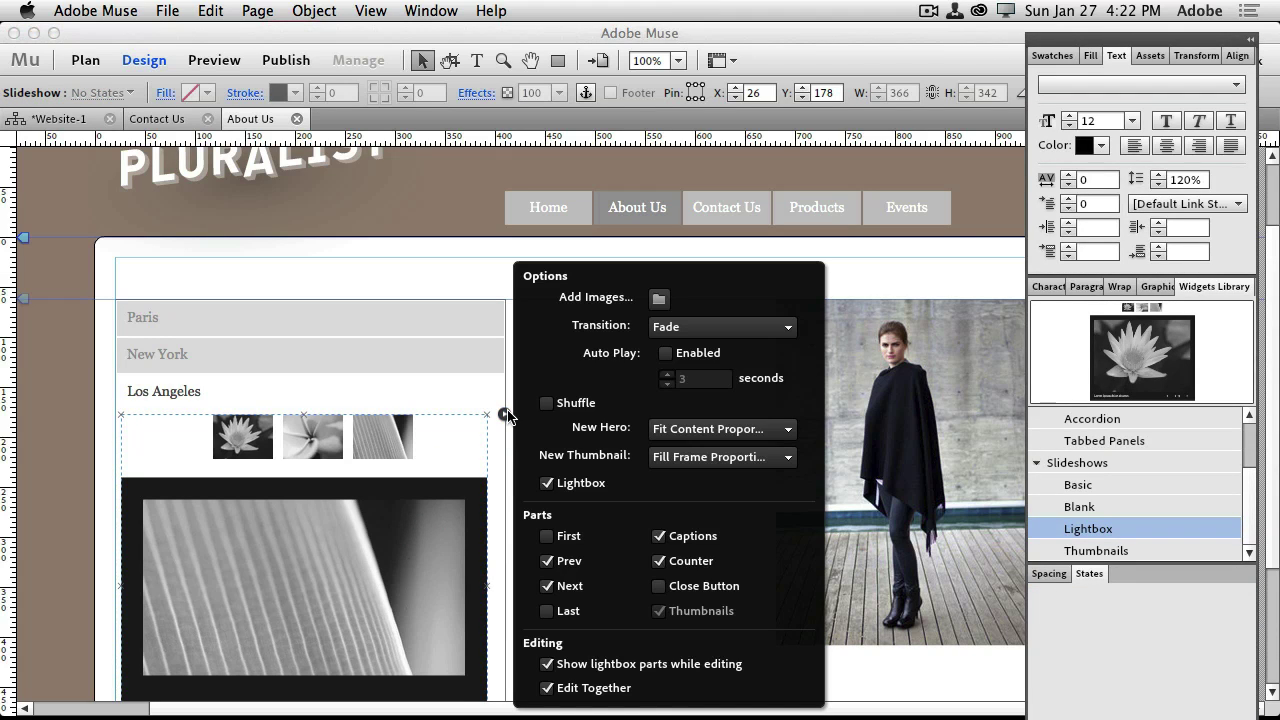
pyautogui.click(665, 354)
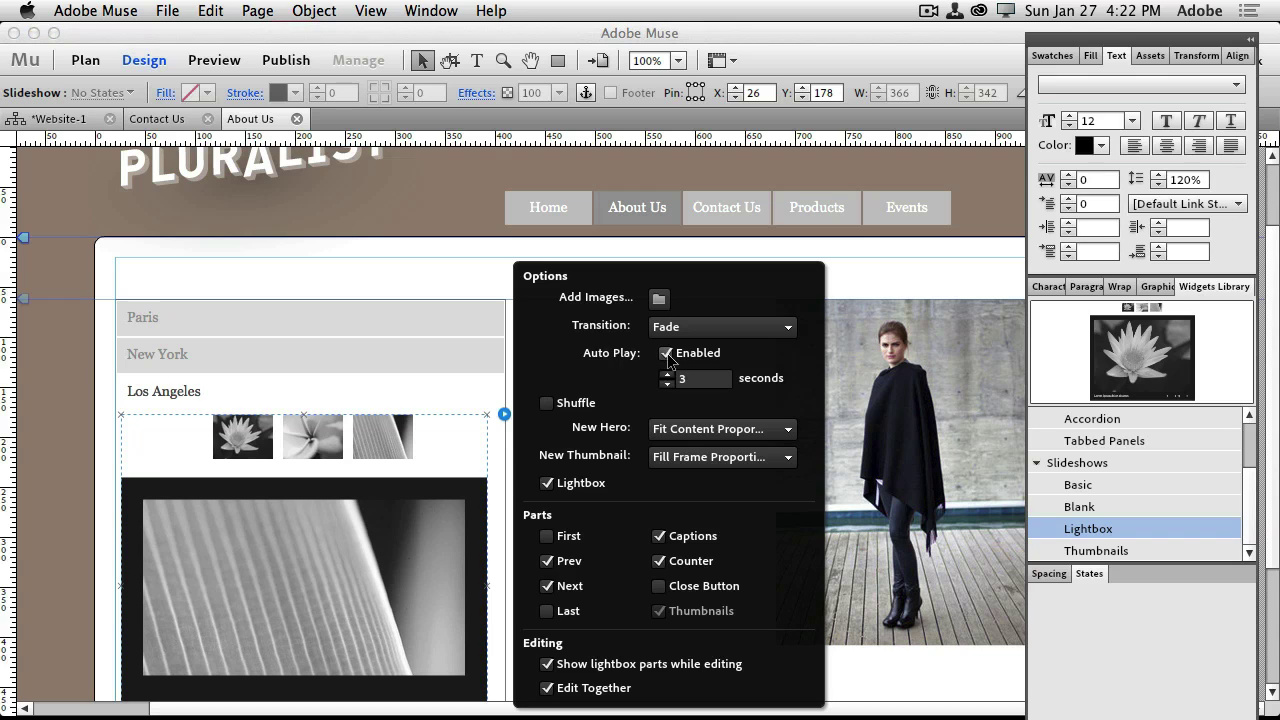
pyautogui.click(452, 284)
pyautogui.click(442, 265)
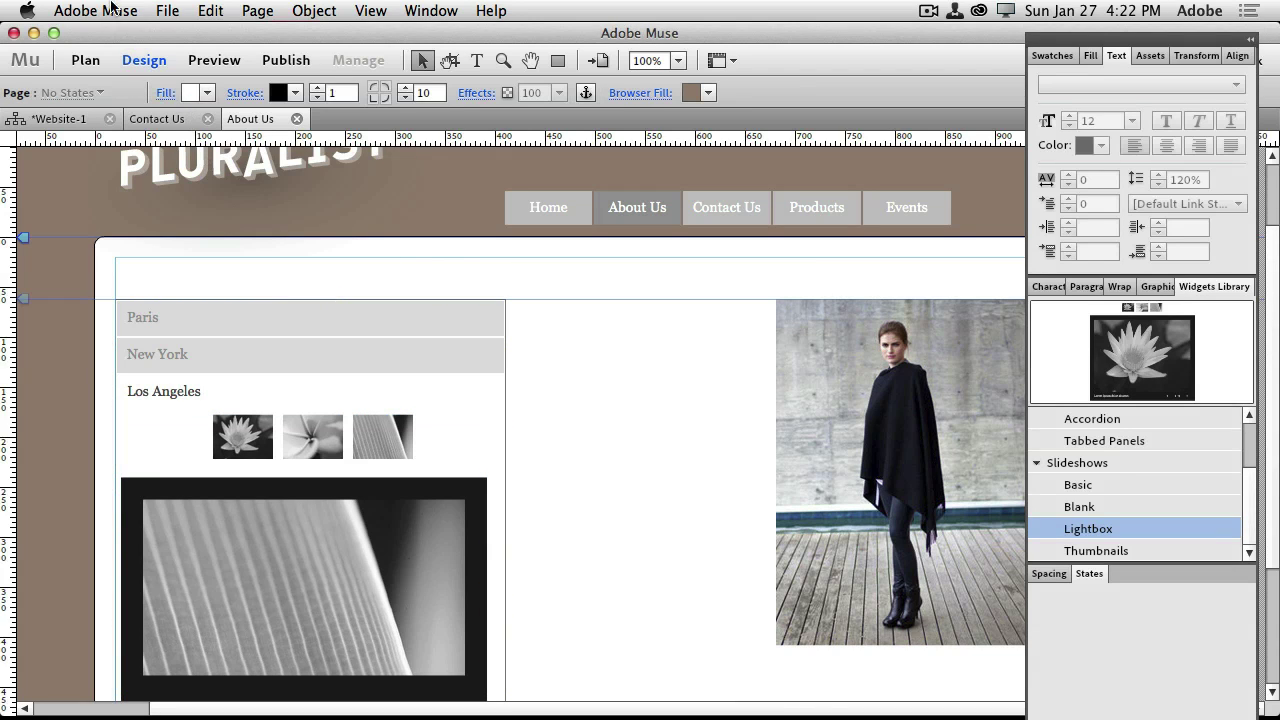
# Preview the About Us page in the browser and test the accordion's Paris, New York and Los Angeles panels
pyautogui.click(168, 10)
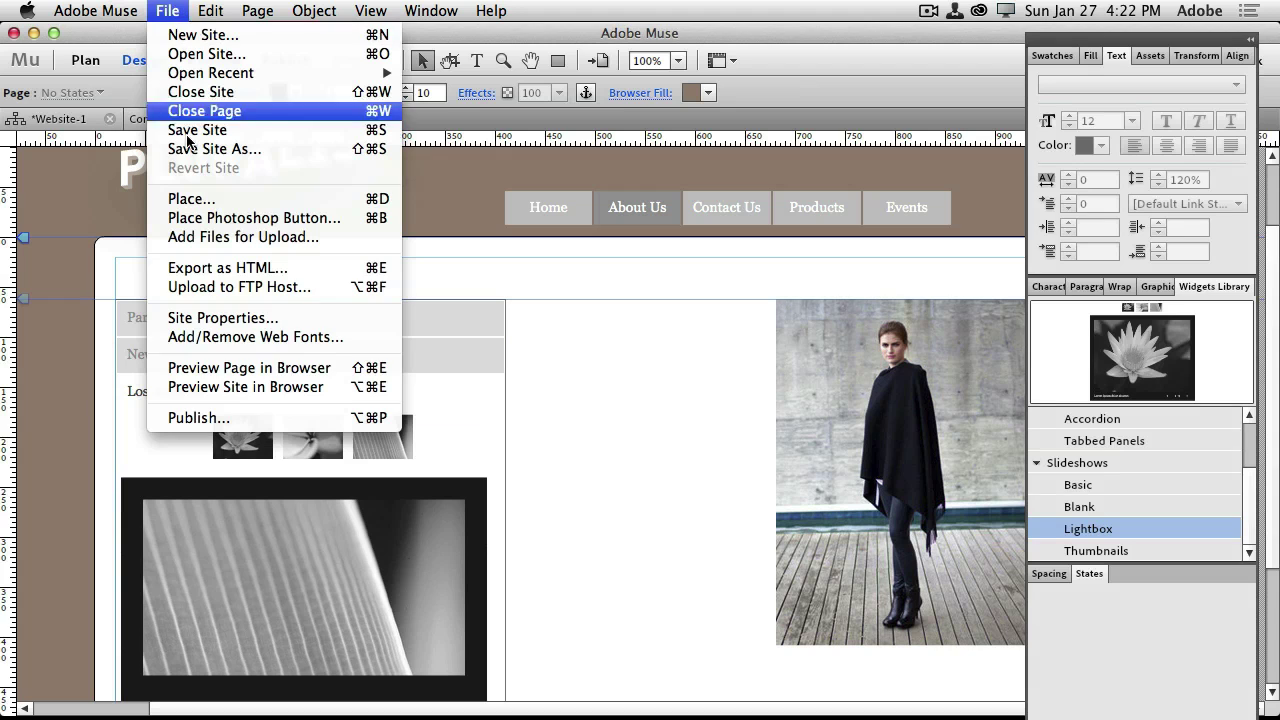
pyautogui.click(278, 377)
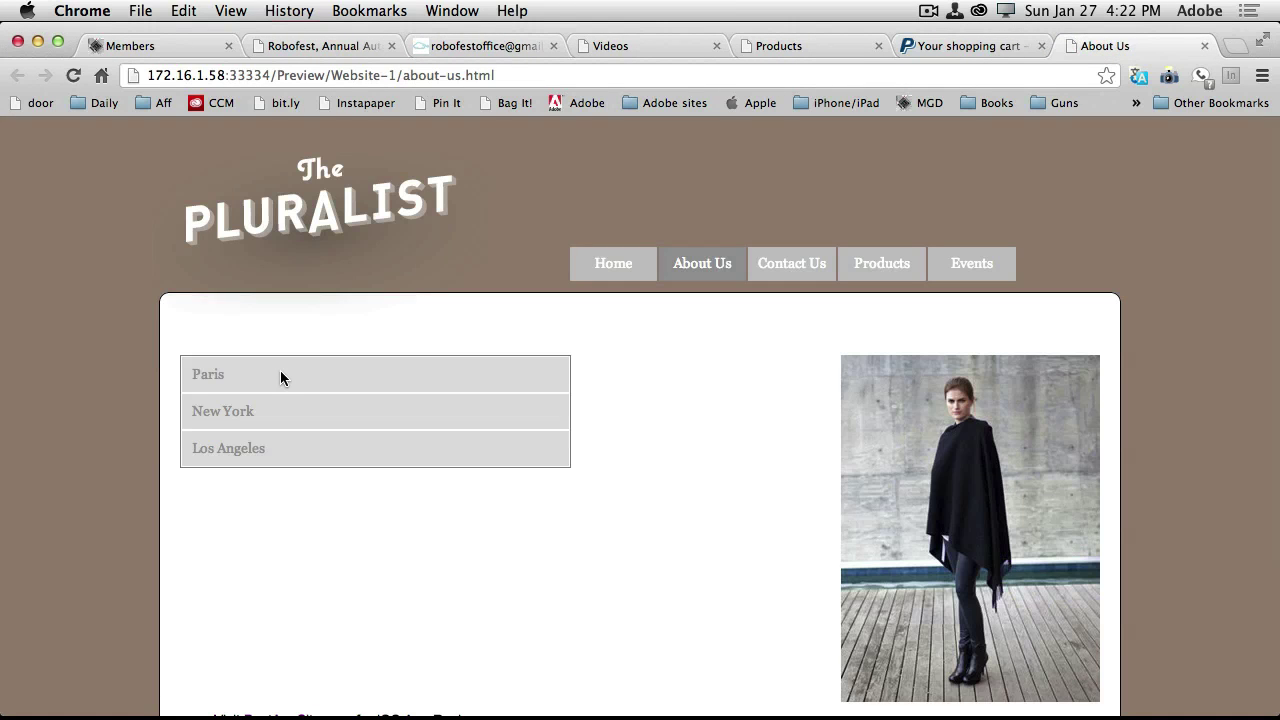
pyautogui.click(281, 372)
pyautogui.click(280, 374)
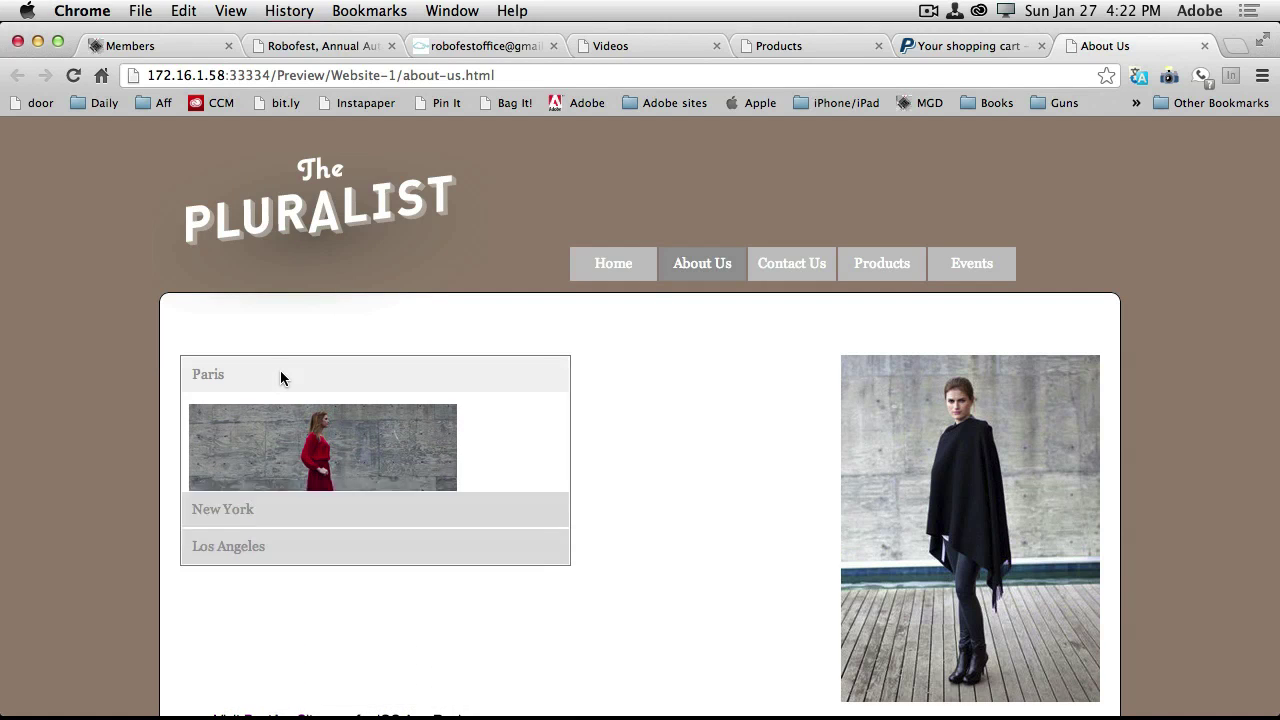
pyautogui.click(268, 425)
pyautogui.click(267, 421)
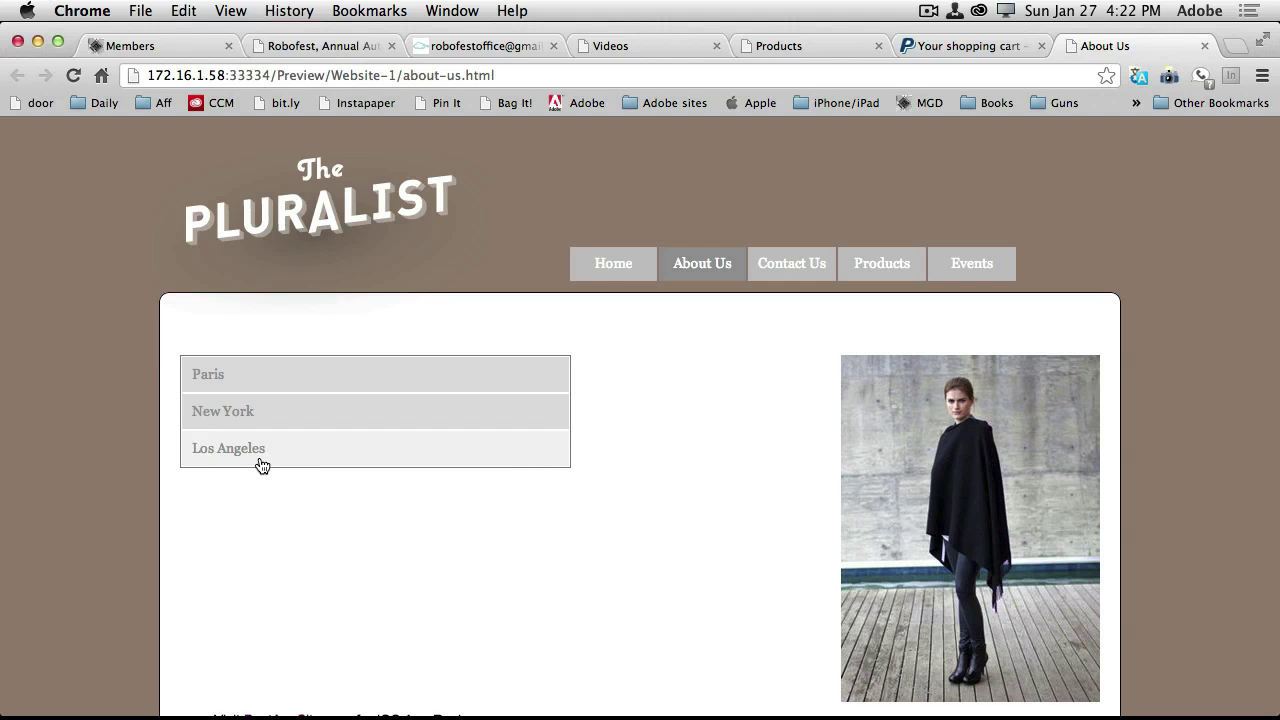
pyautogui.click(261, 465)
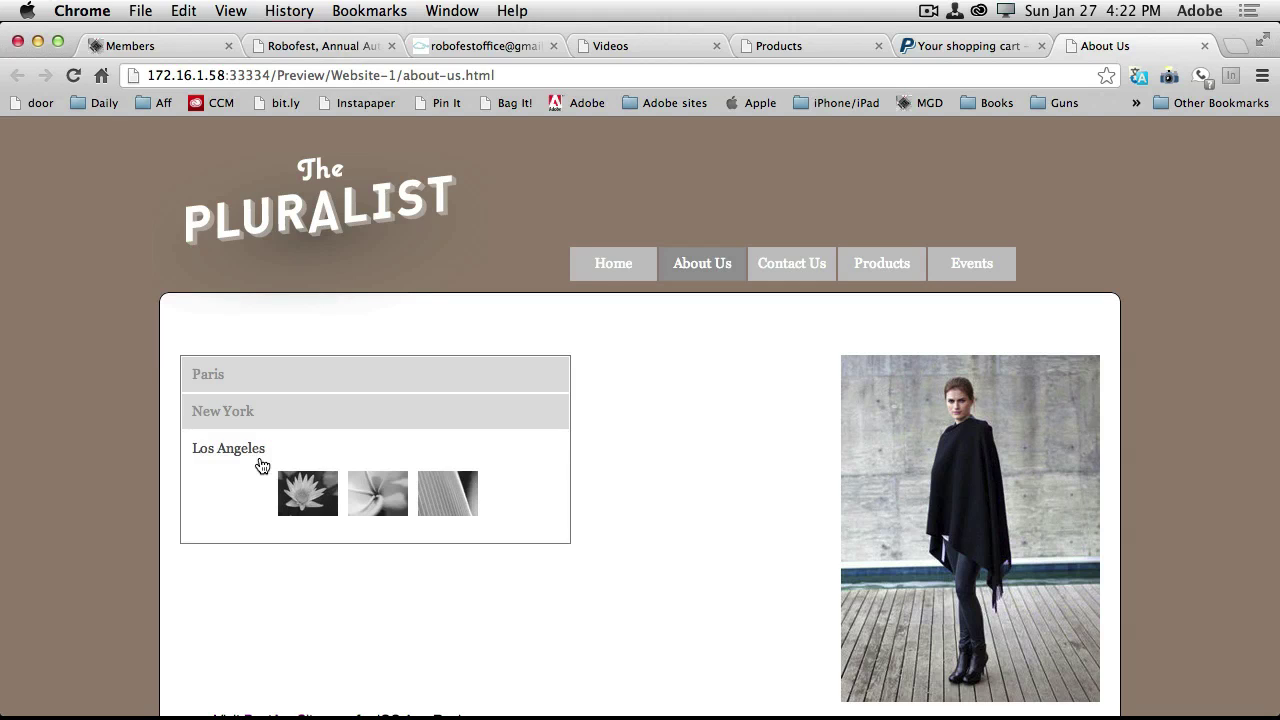
# Open the third Los Angeles thumbnail in the lightbox, advance through the slides, then close the lightbox and collapse the panel
pyautogui.scroll(-1, 650, 475)
pyautogui.scroll(-3, 650, 468)
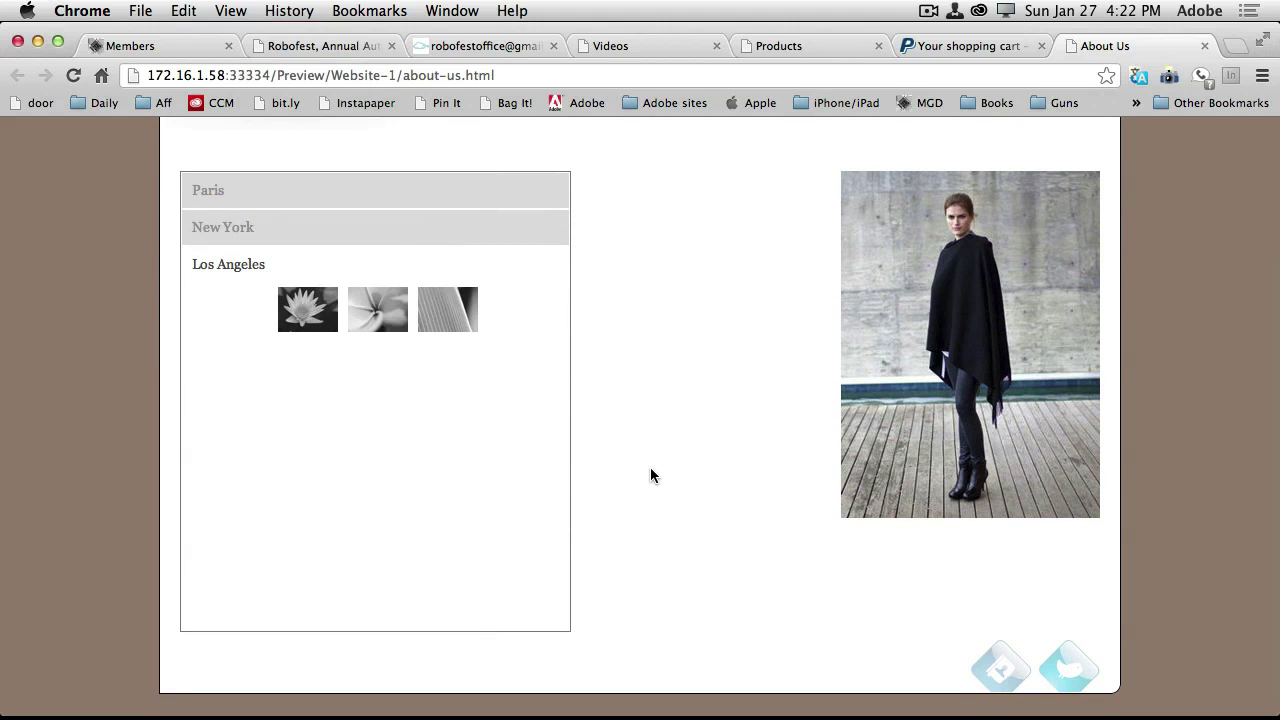
pyautogui.click(466, 326)
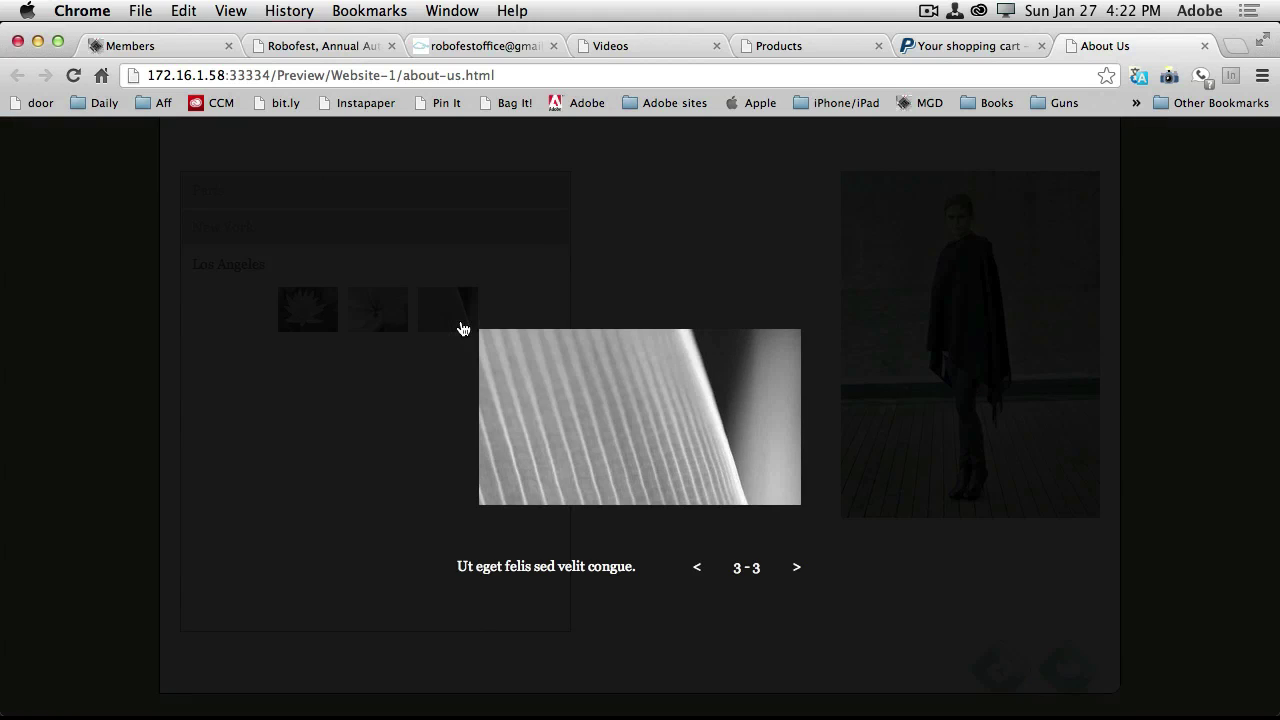
pyautogui.click(797, 568)
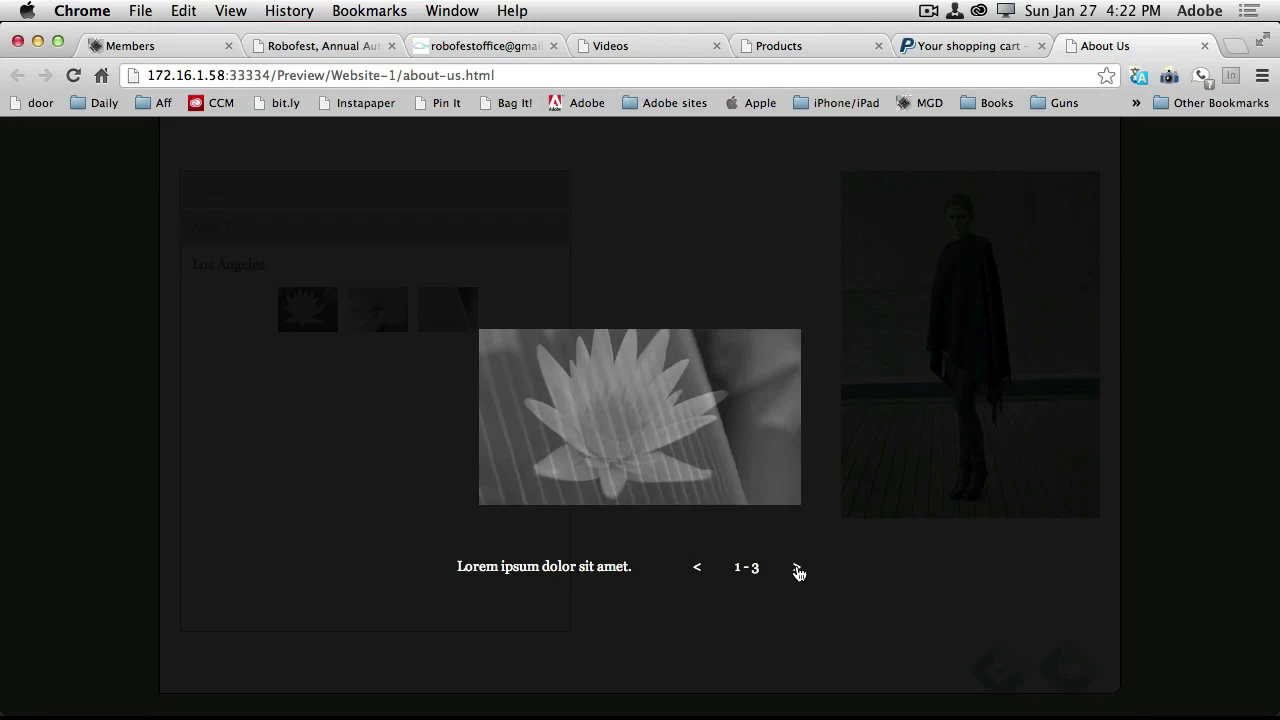
pyautogui.click(797, 568)
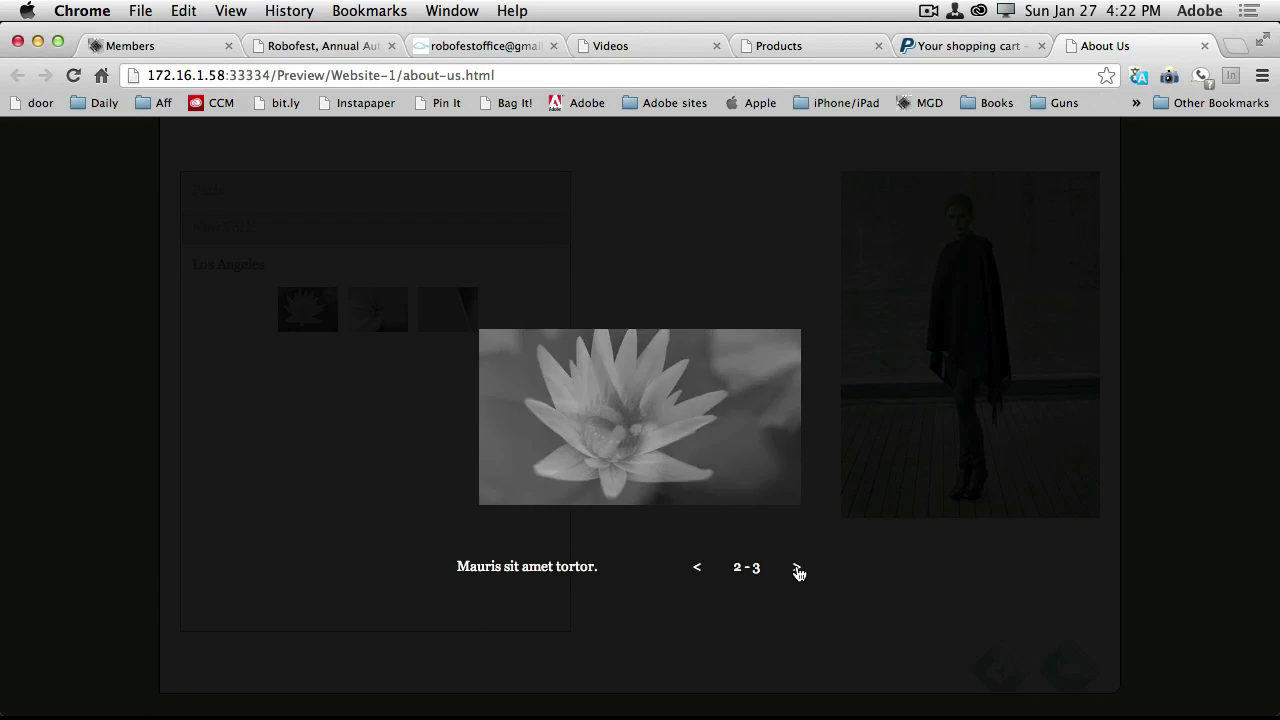
pyautogui.click(394, 417)
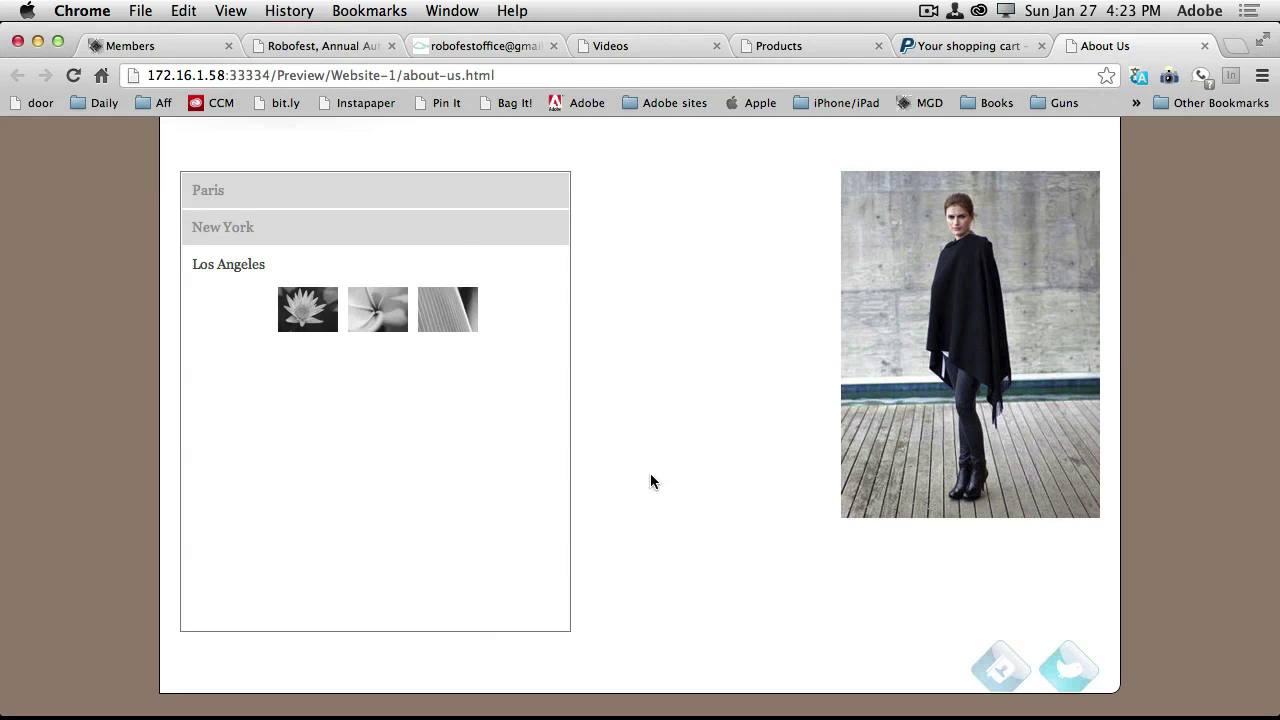
pyautogui.click(438, 264)
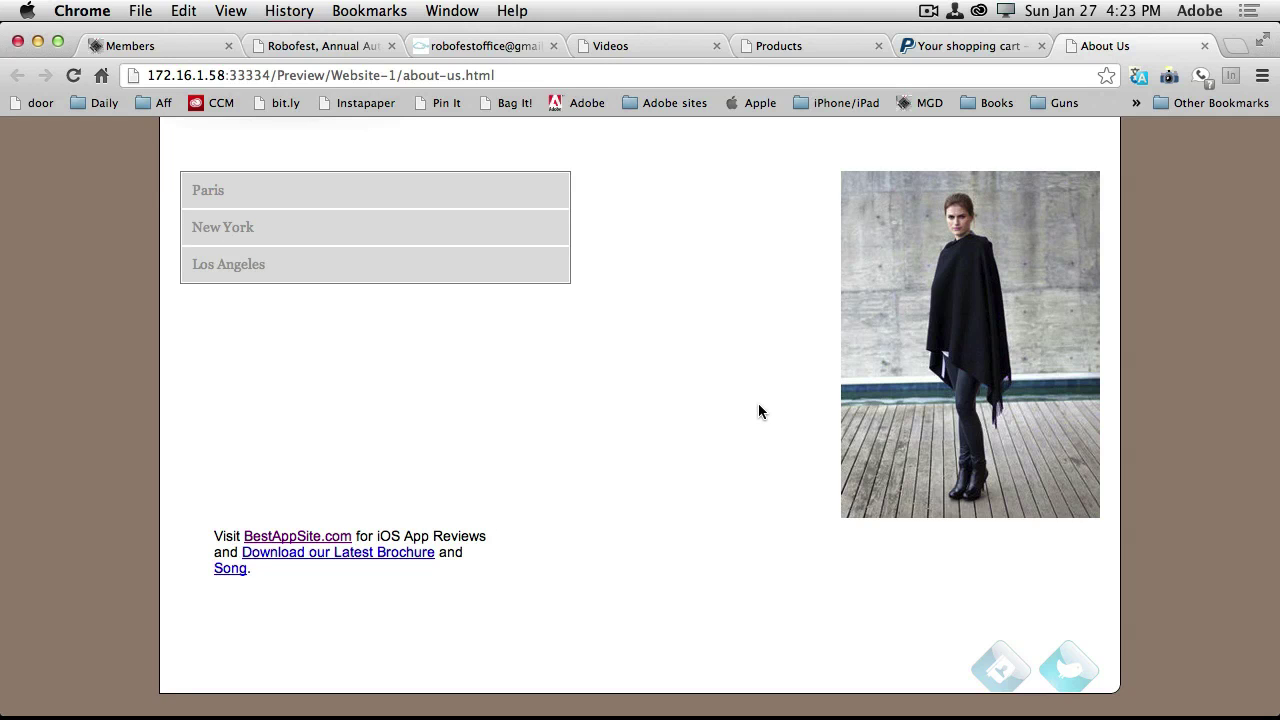
# Switch back to Adobe Muse and bring up the Contact Us page for editing
pyautogui.press('super+Tab')
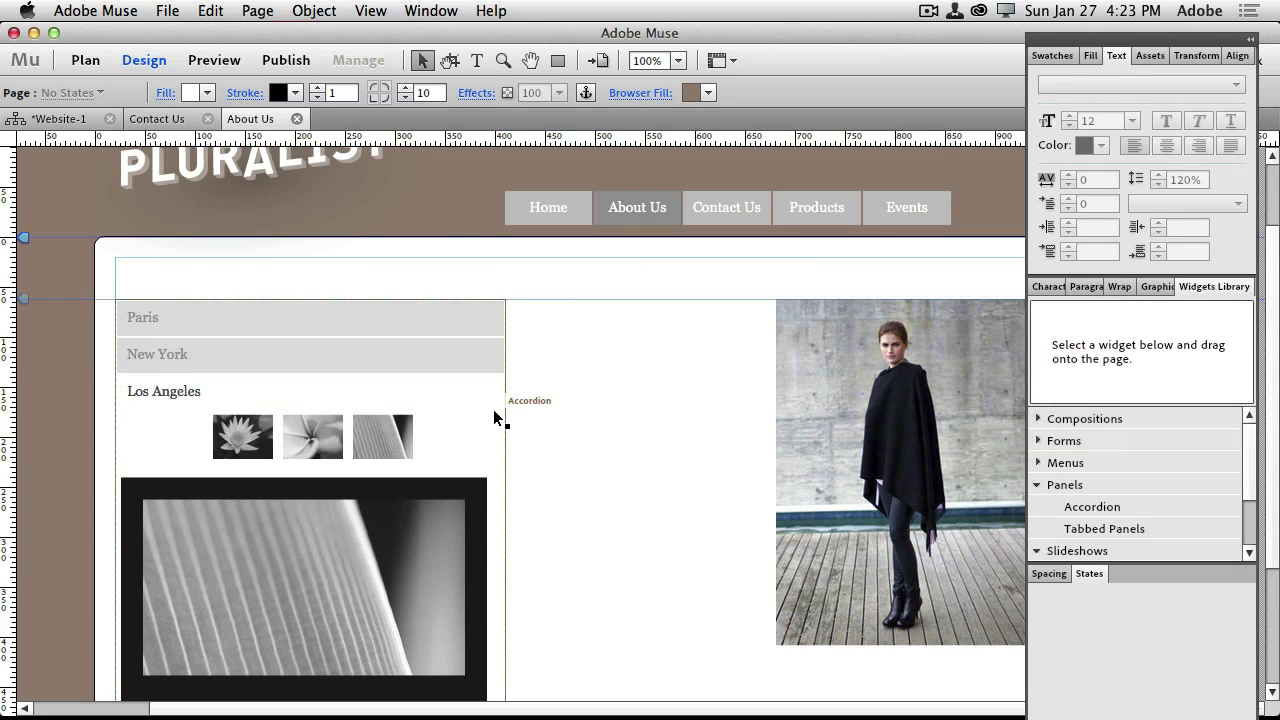
pyautogui.scroll(-3, 494, 418)
pyautogui.scroll(2, 494, 418)
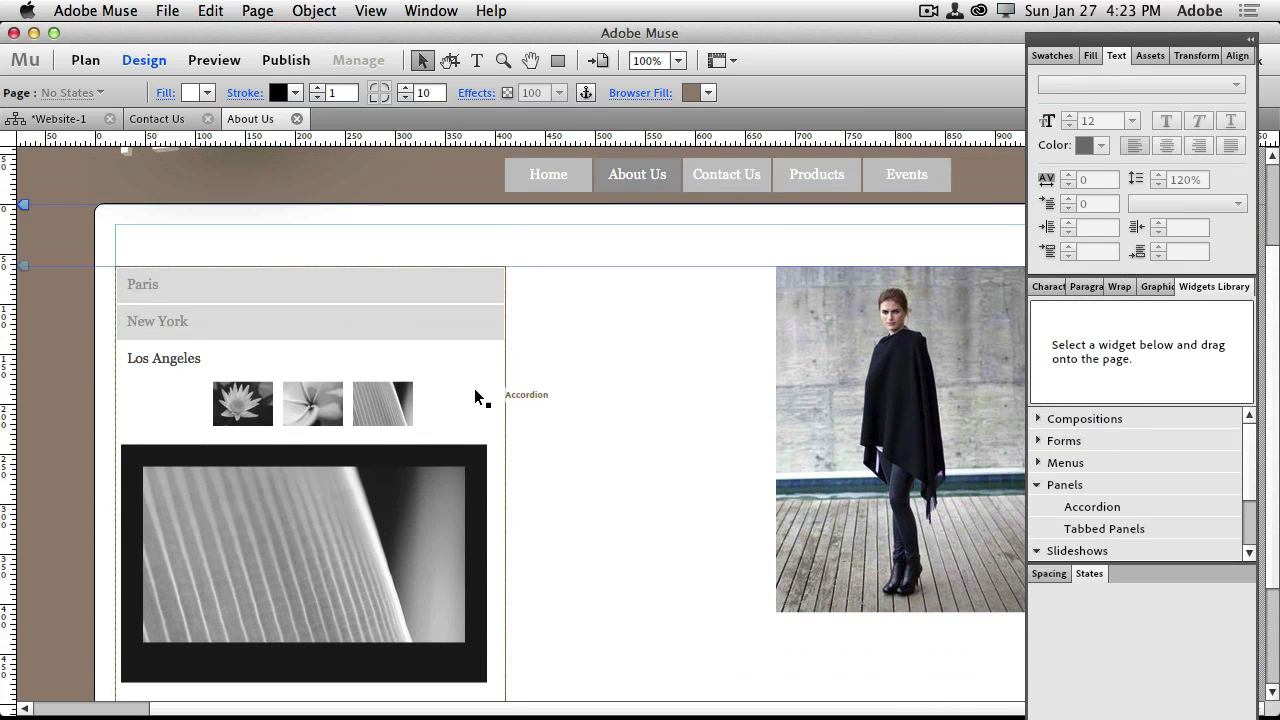
pyautogui.click(163, 118)
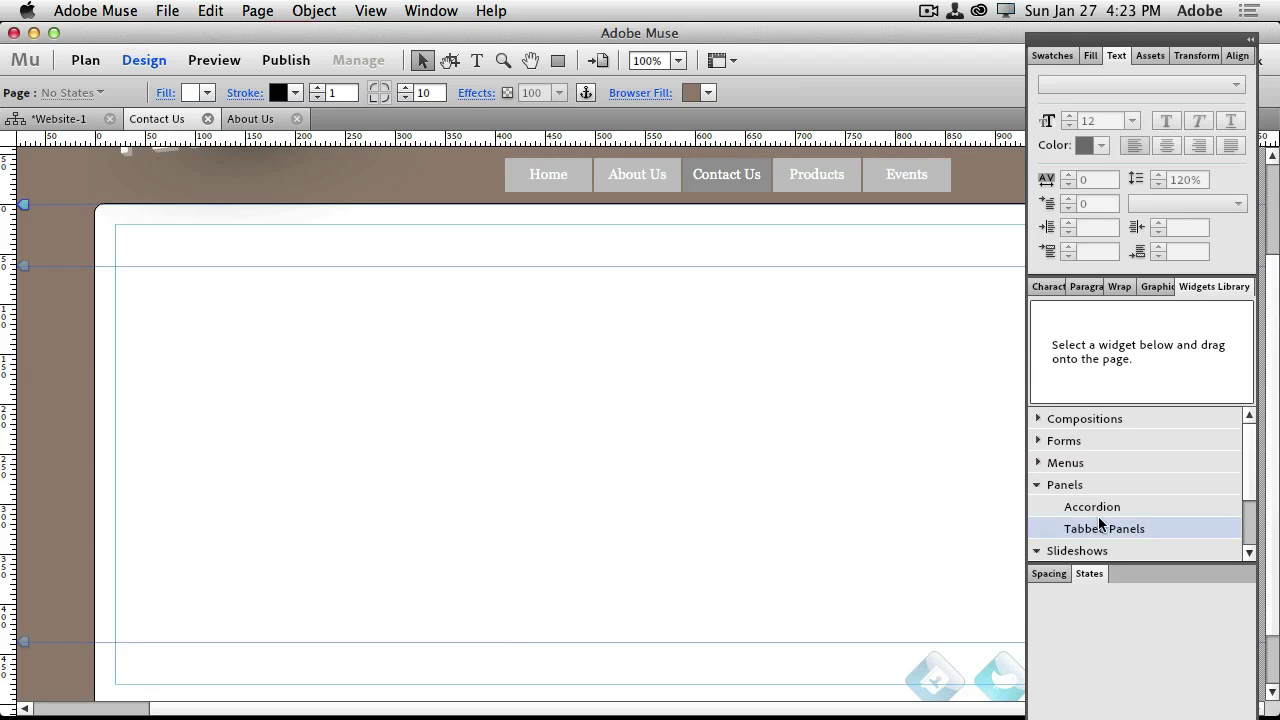
# Place a Tabbed Panels widget on the Contact Us page at about X 218, Y 155 and switch through its three tabs
pyautogui.moveTo(1119, 526); pyautogui.dragTo(315, 357)
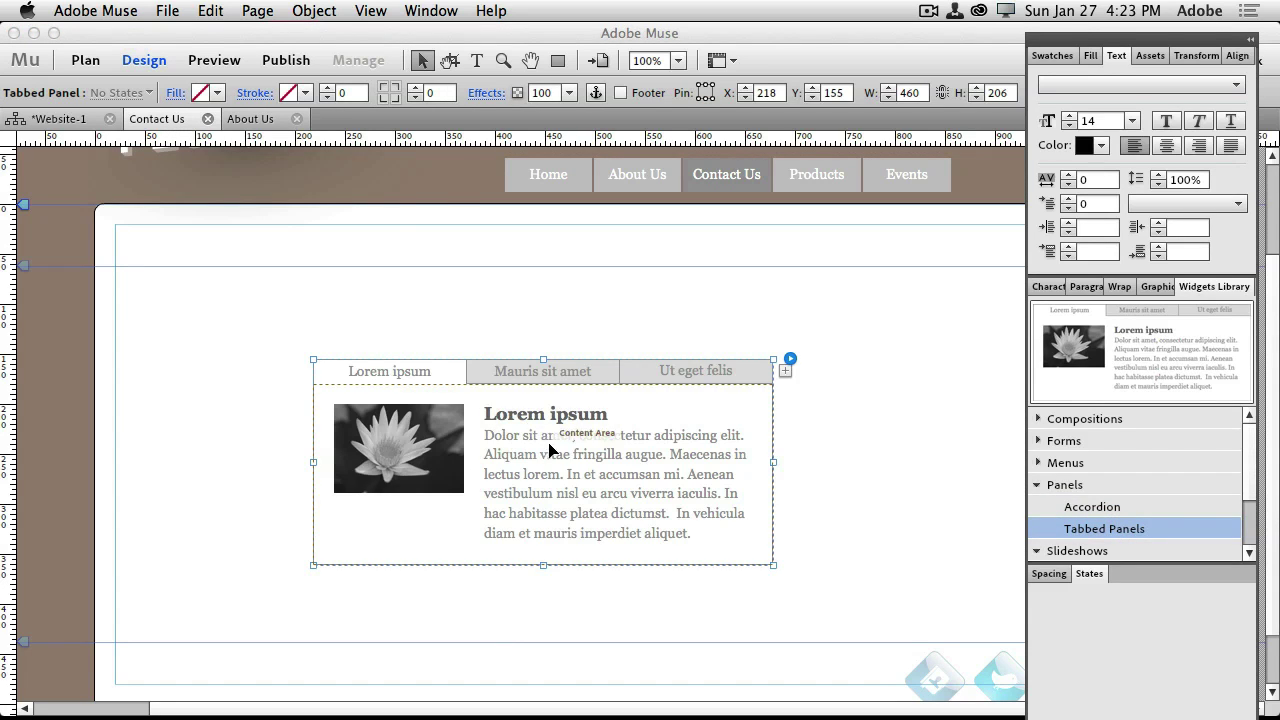
pyautogui.click(515, 373)
pyautogui.click(672, 371)
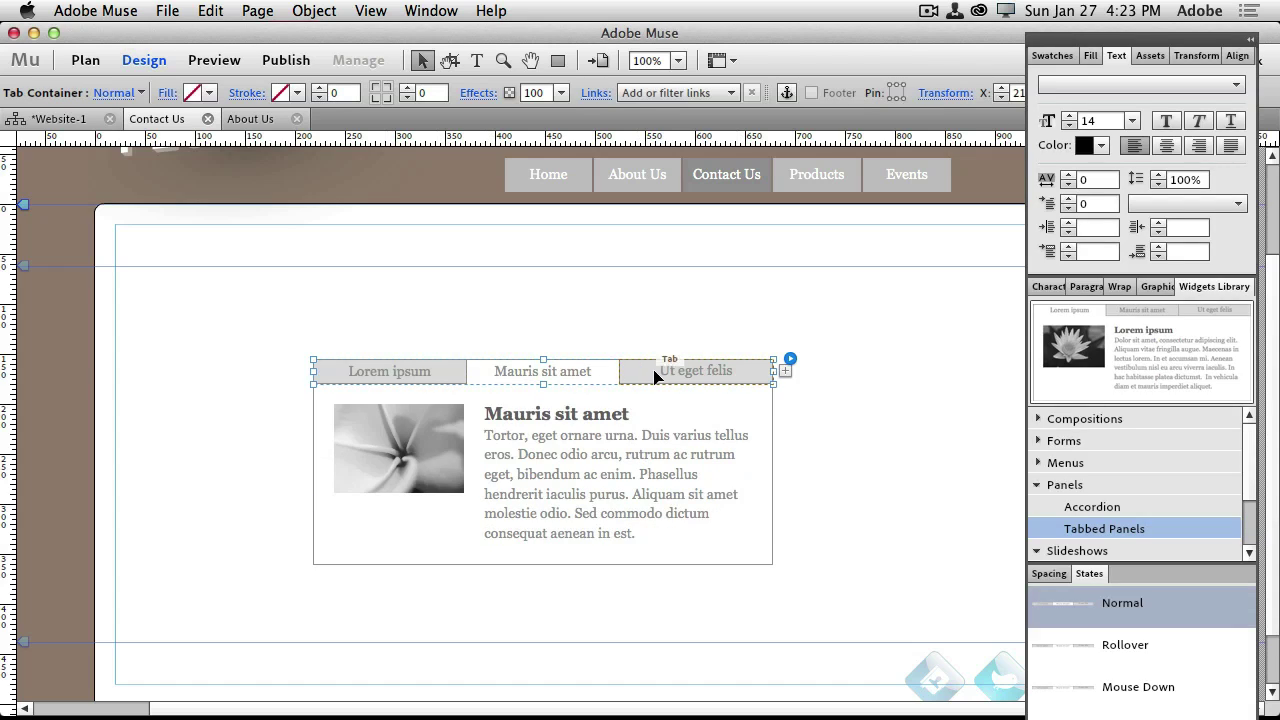
pyautogui.click(447, 373)
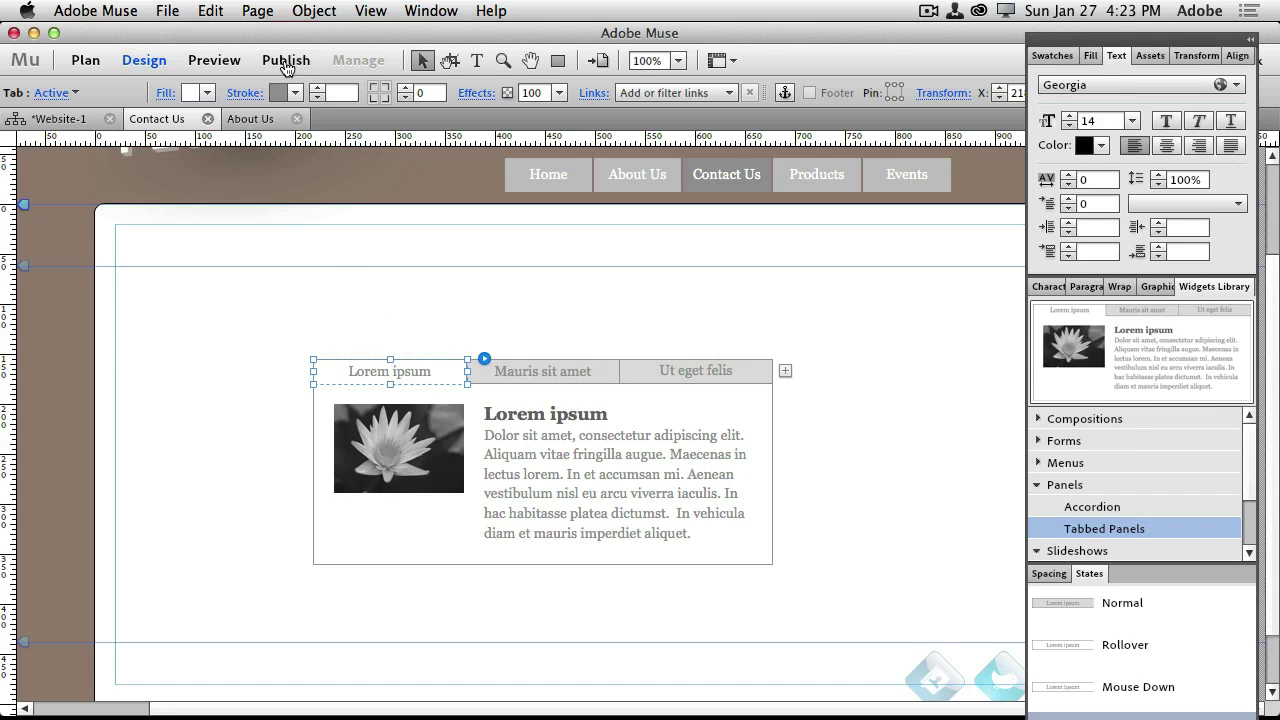
# Switch to Chrome and examine the Regular, Family, Corporate, Lifetime and Electronic tabbed panels on the MacGroup-Detroit Join page
pyautogui.press('super+Tab')
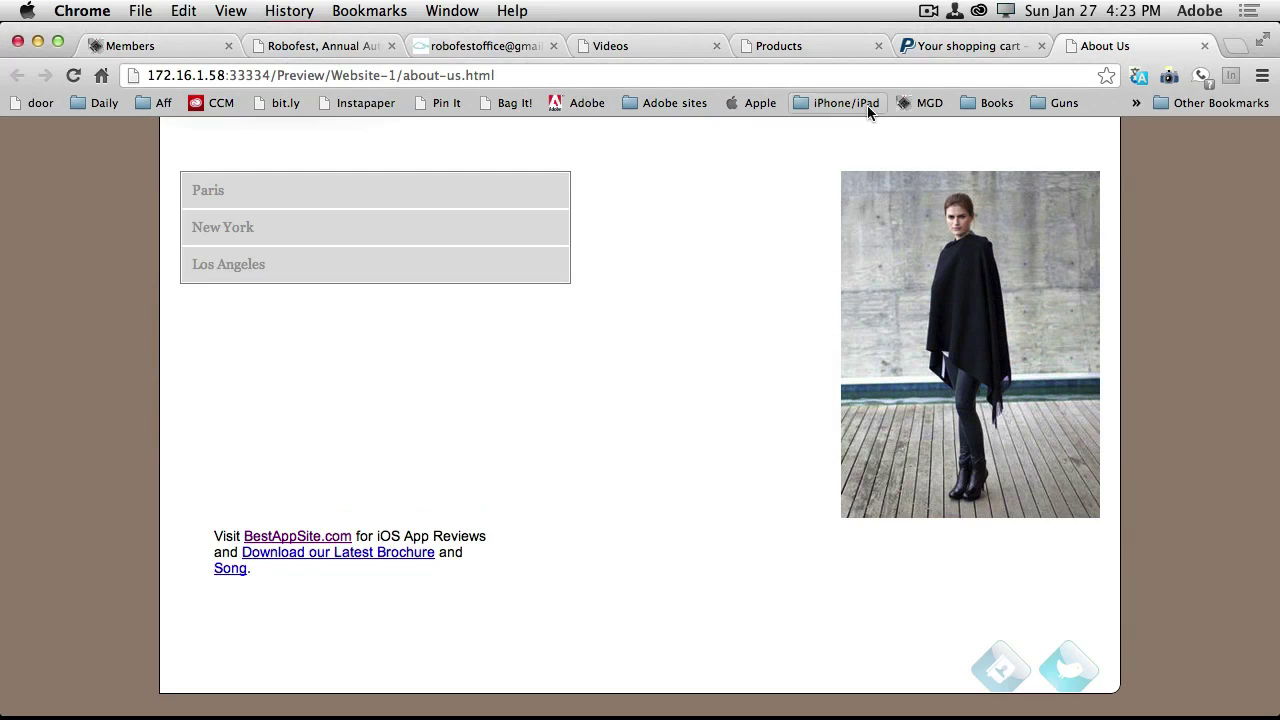
pyautogui.click(174, 46)
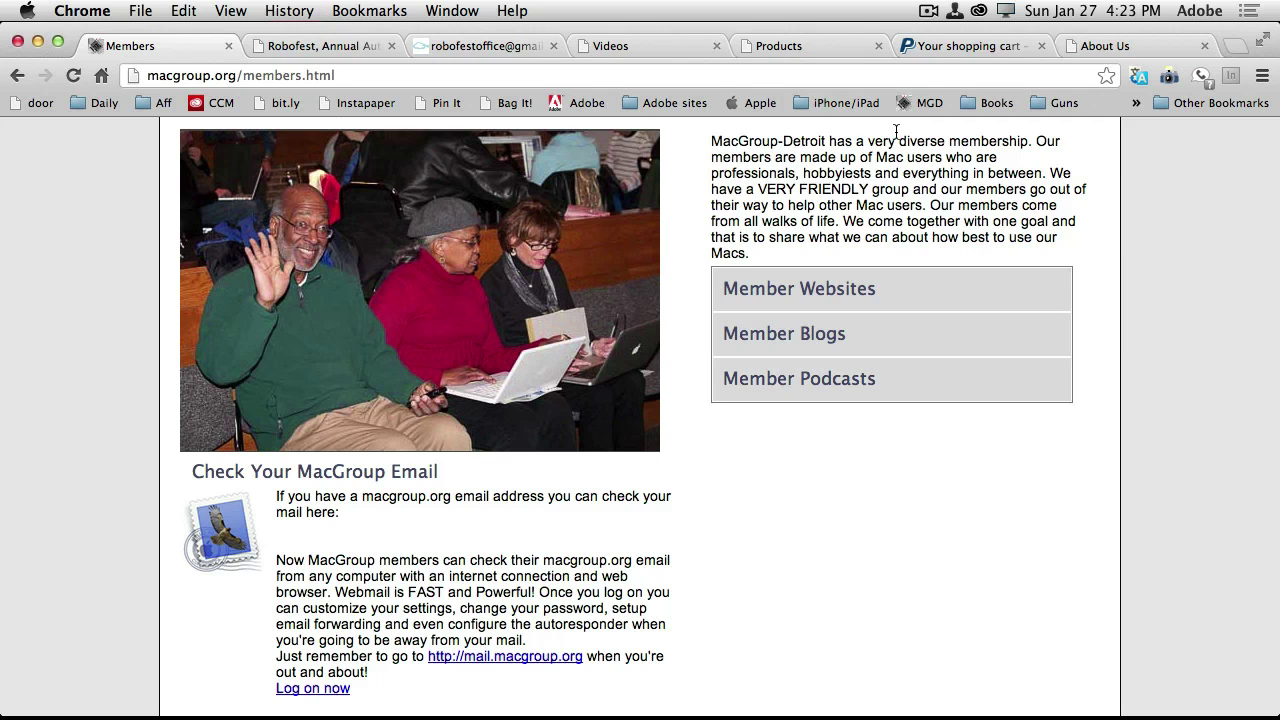
pyautogui.scroll(5, 1047, 262)
pyautogui.click(1047, 262)
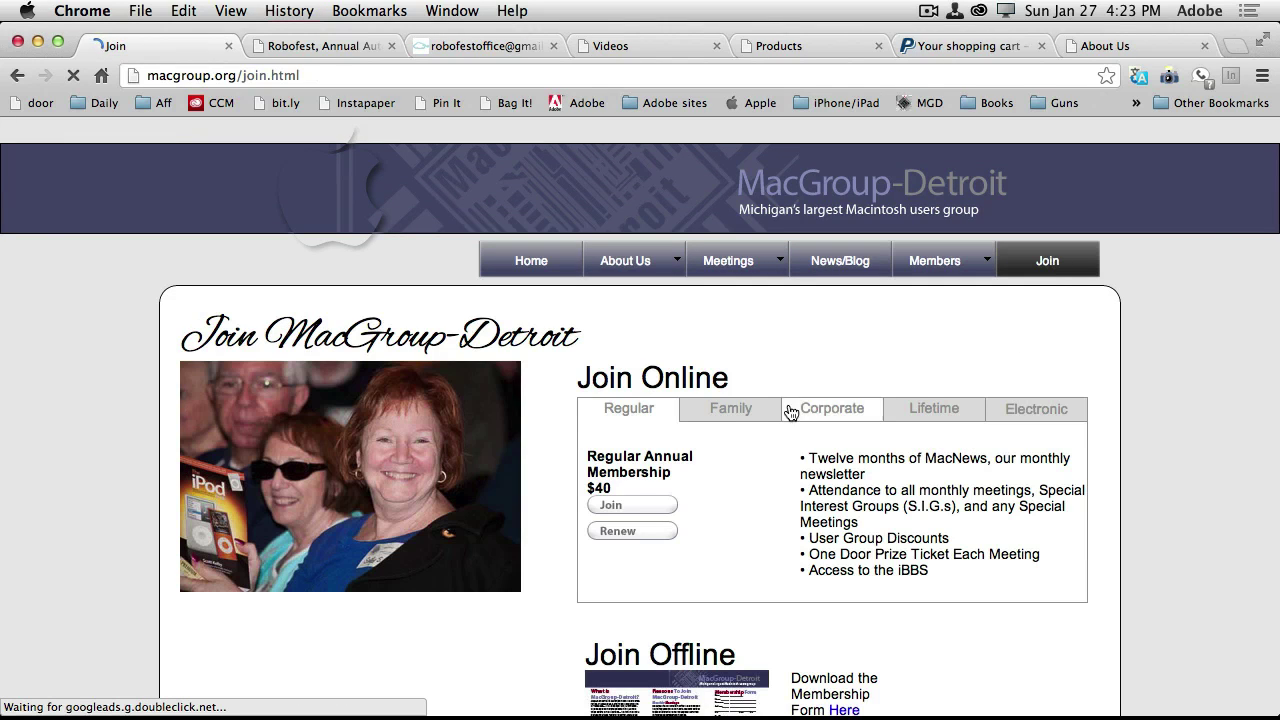
pyautogui.click(723, 409)
pyautogui.click(832, 416)
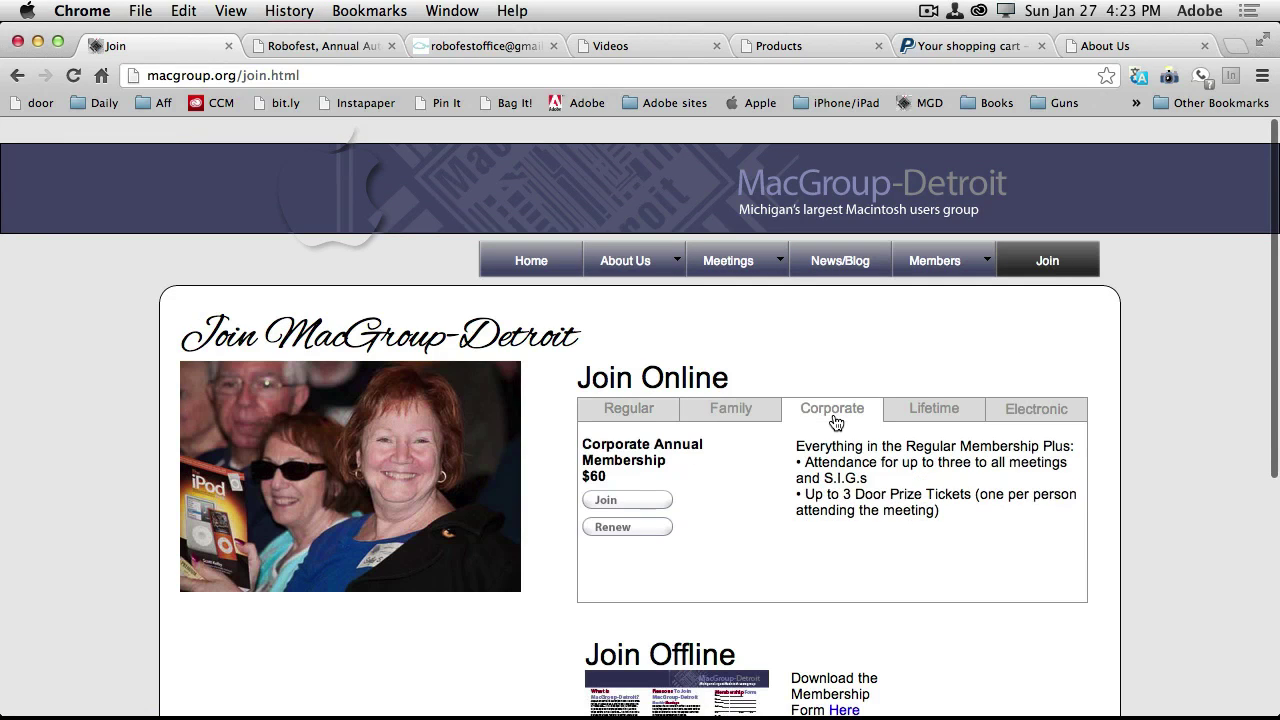
pyautogui.click(914, 410)
pyautogui.click(1057, 410)
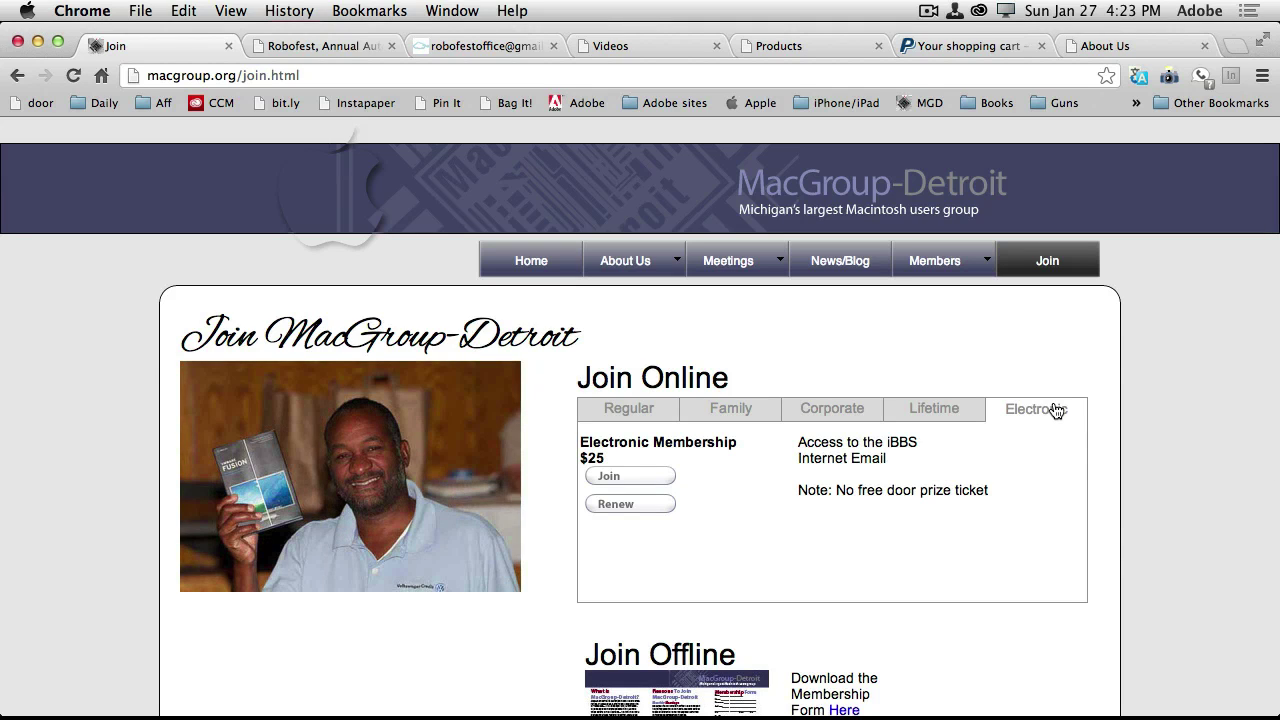
pyautogui.click(640, 411)
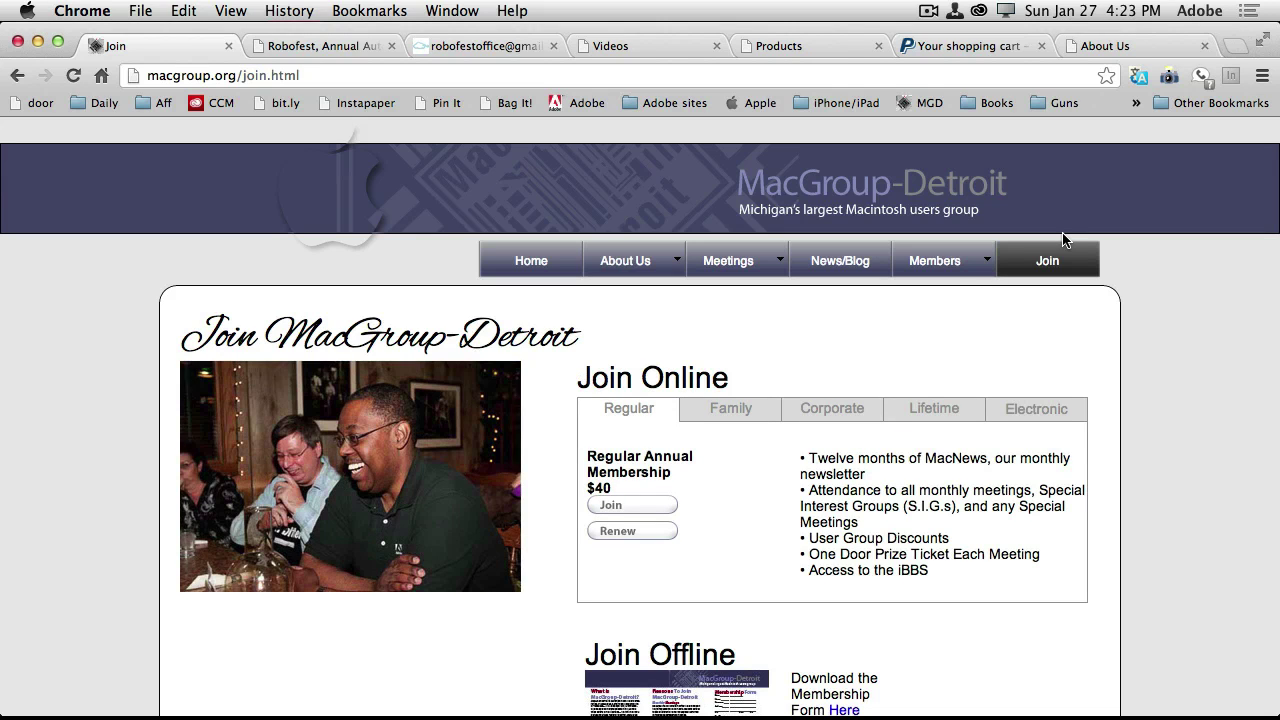
# Return to Adobe Muse and delete the whole Tabbed Panels widget from the Contact Us page
pyautogui.press('super+Tab')
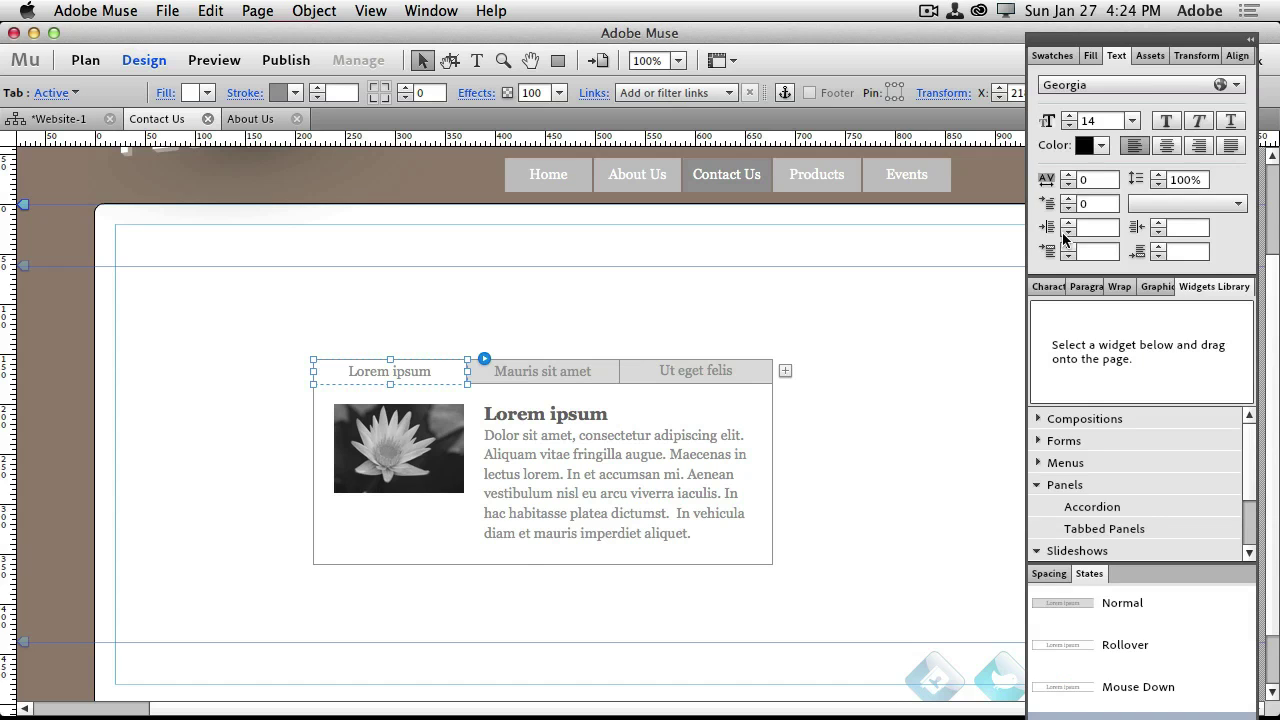
pyautogui.click(703, 434)
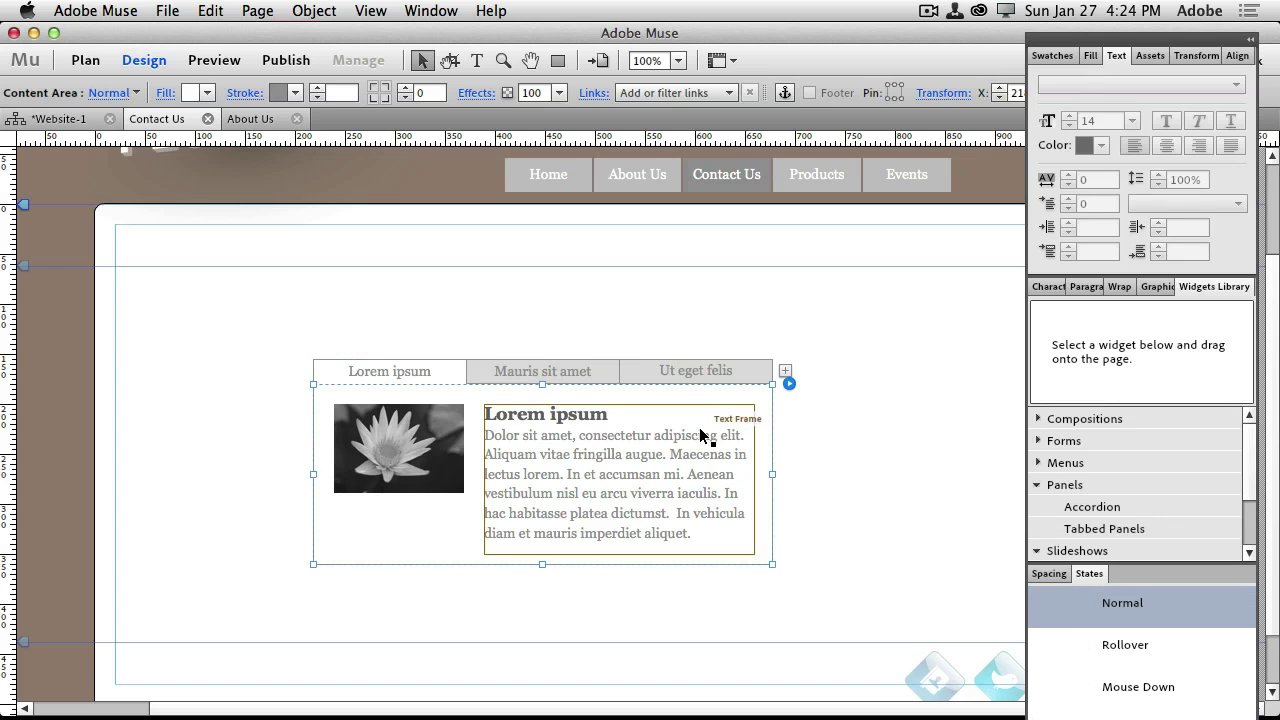
pyautogui.click(812, 383)
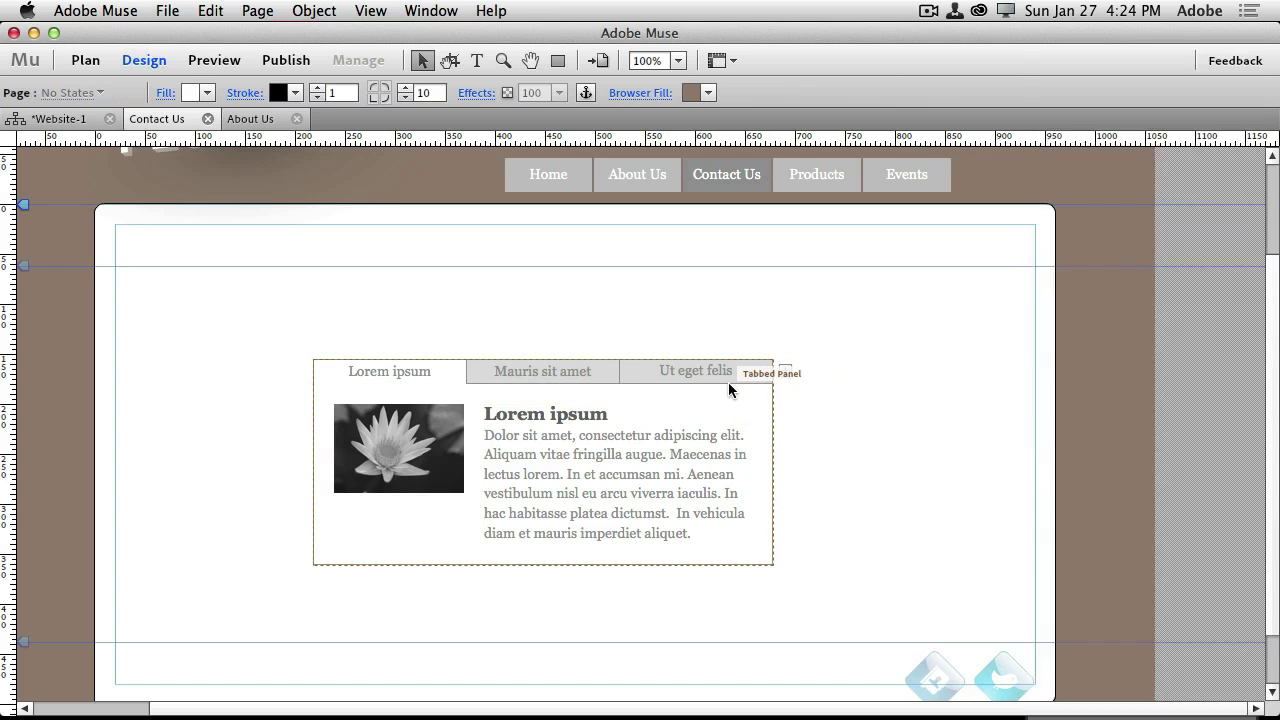
pyautogui.click(729, 386)
pyautogui.press('Delete')
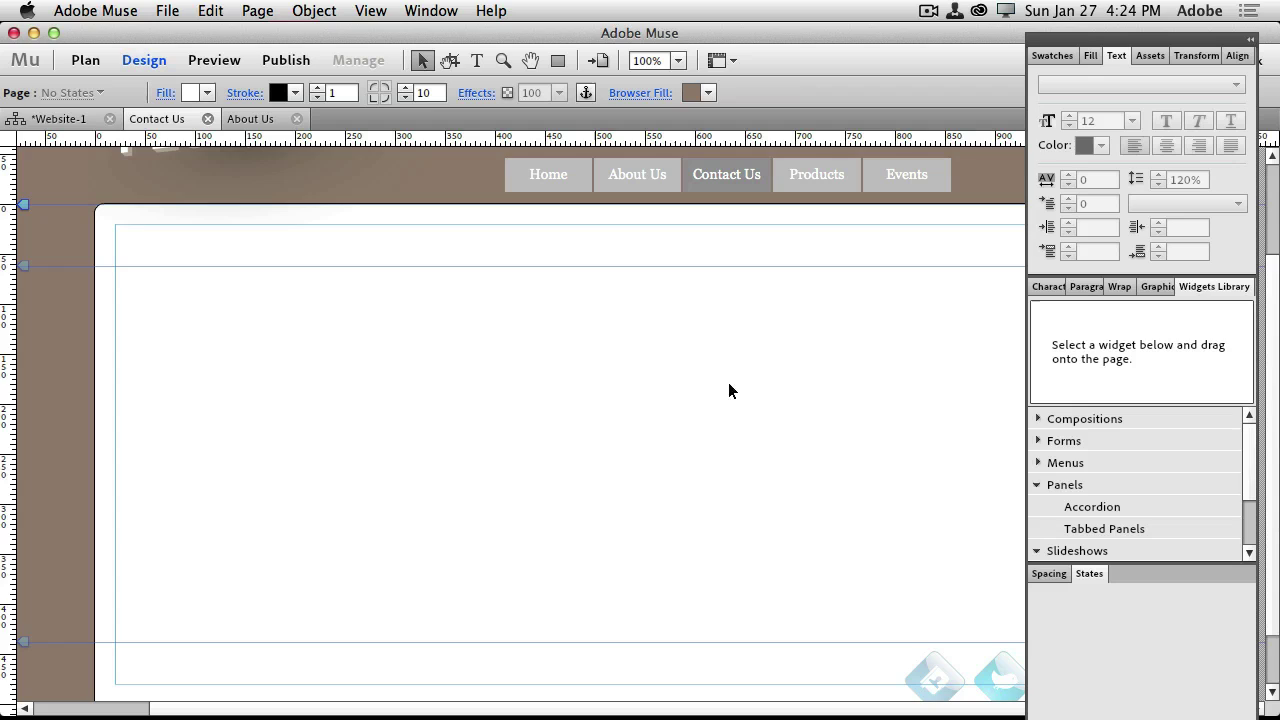
# Place a Featured News composition widget on the Contact Us page at about X 318, Y 117
pyautogui.click(1036, 482)
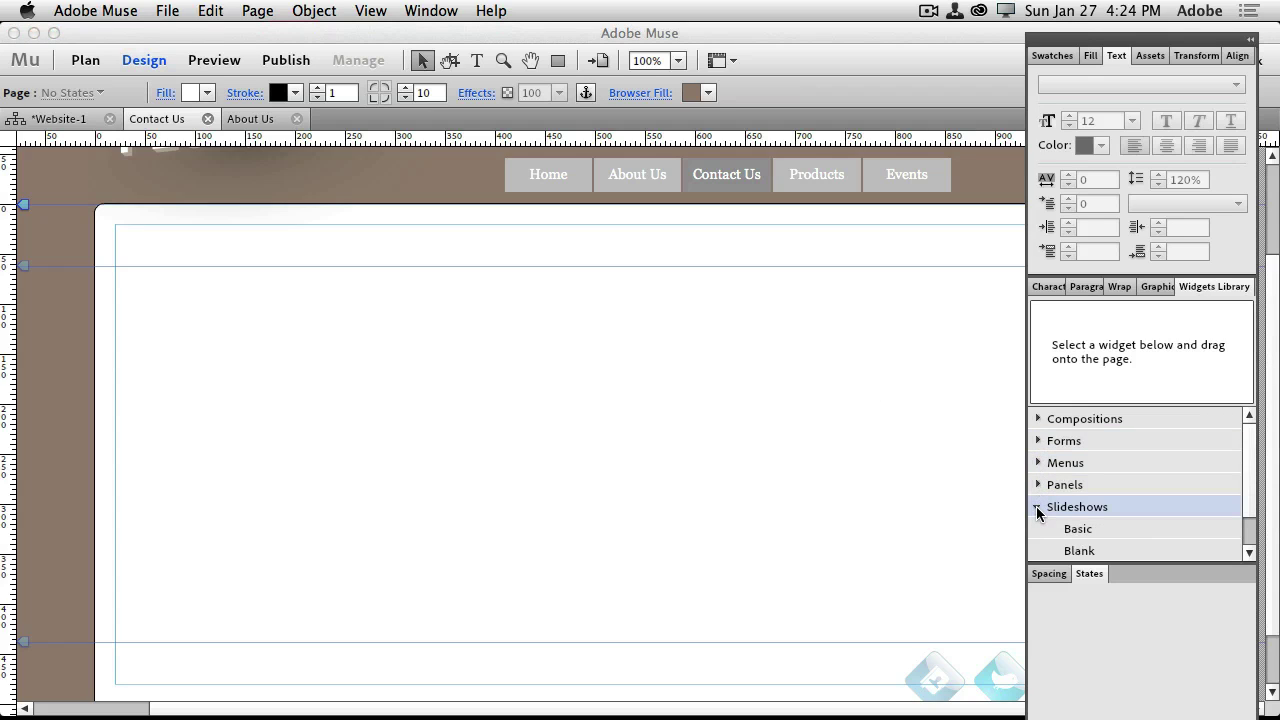
pyautogui.click(1036, 506)
pyautogui.click(1038, 419)
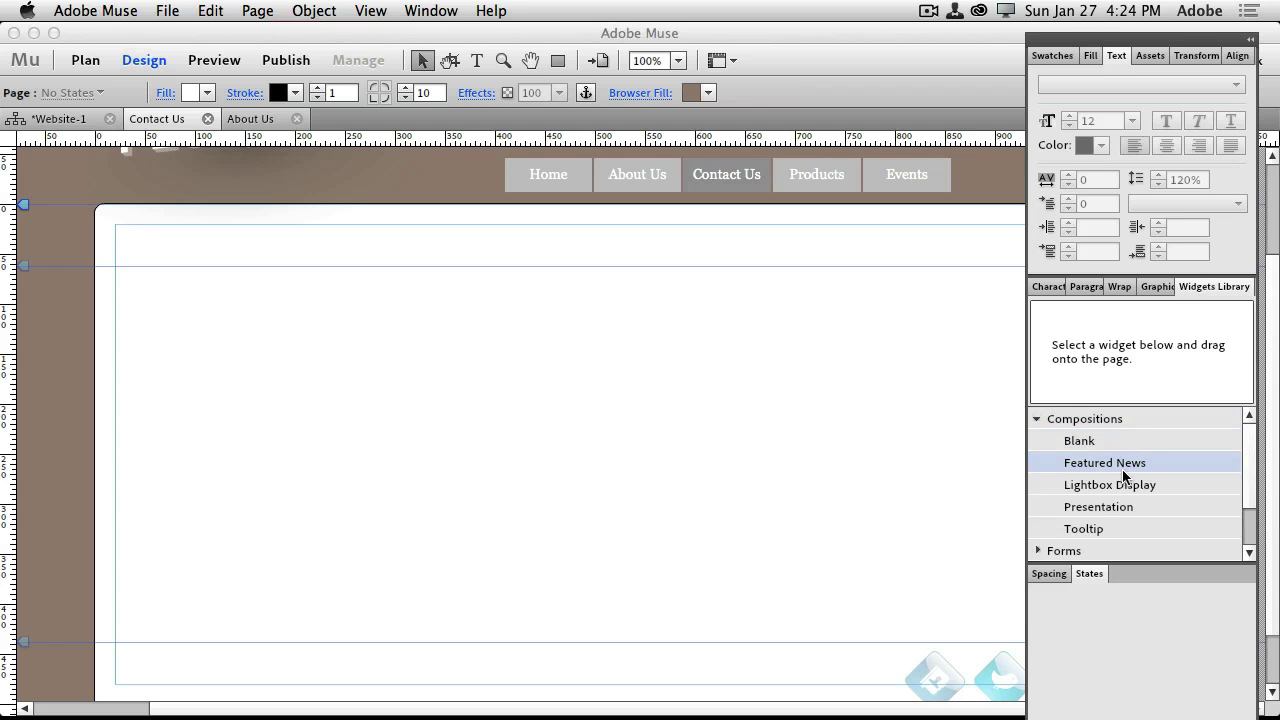
pyautogui.moveTo(1123, 470); pyautogui.dragTo(422, 327)
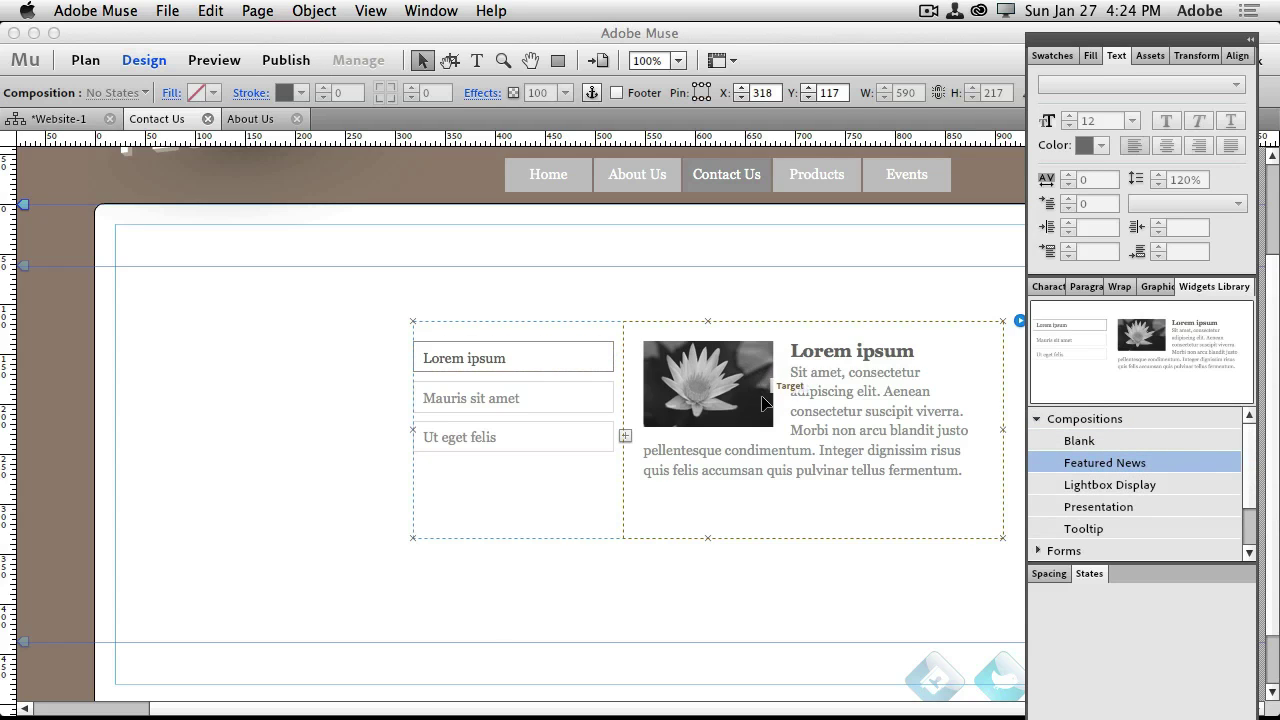
# Move the Featured News composition widget to about X 93, Y 121 on the Contact Us page
pyautogui.moveTo(760, 390); pyautogui.dragTo(535, 408)
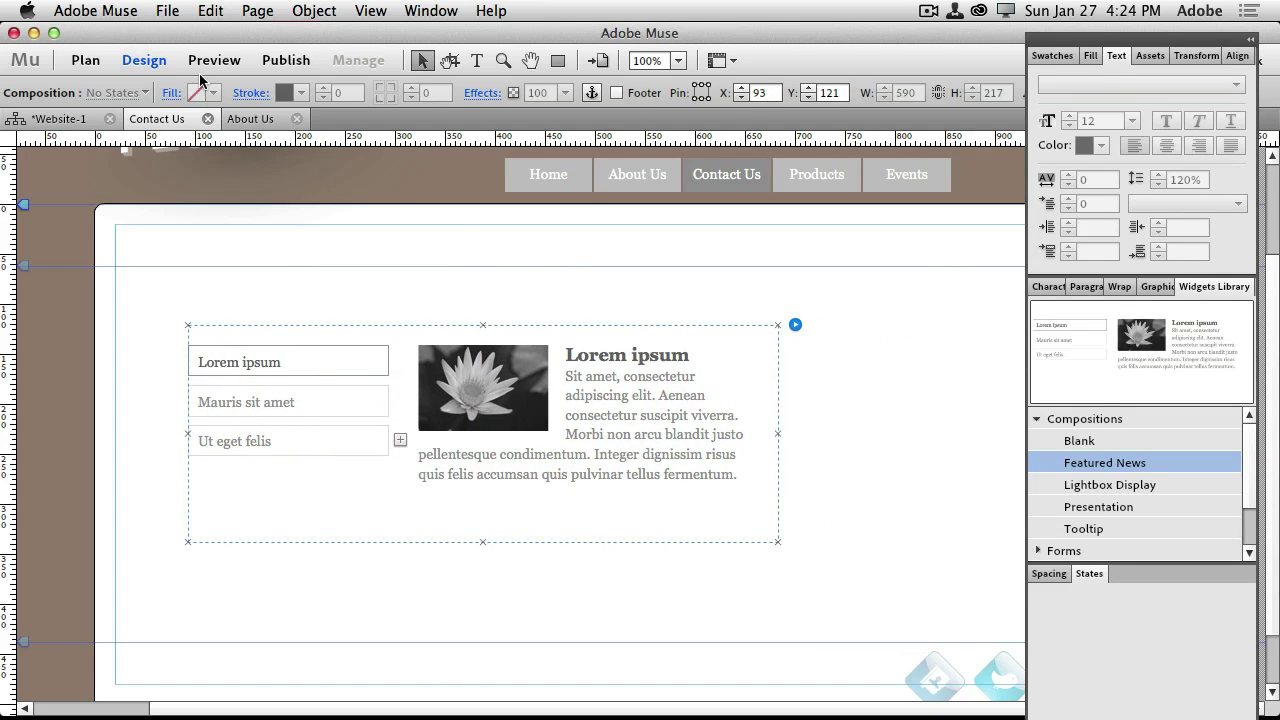
# Switch to Chrome and examine the Announcements composition on the MacGroup-Detroit Home page, reloading the page to see it cycle
pyautogui.click(165, 10)
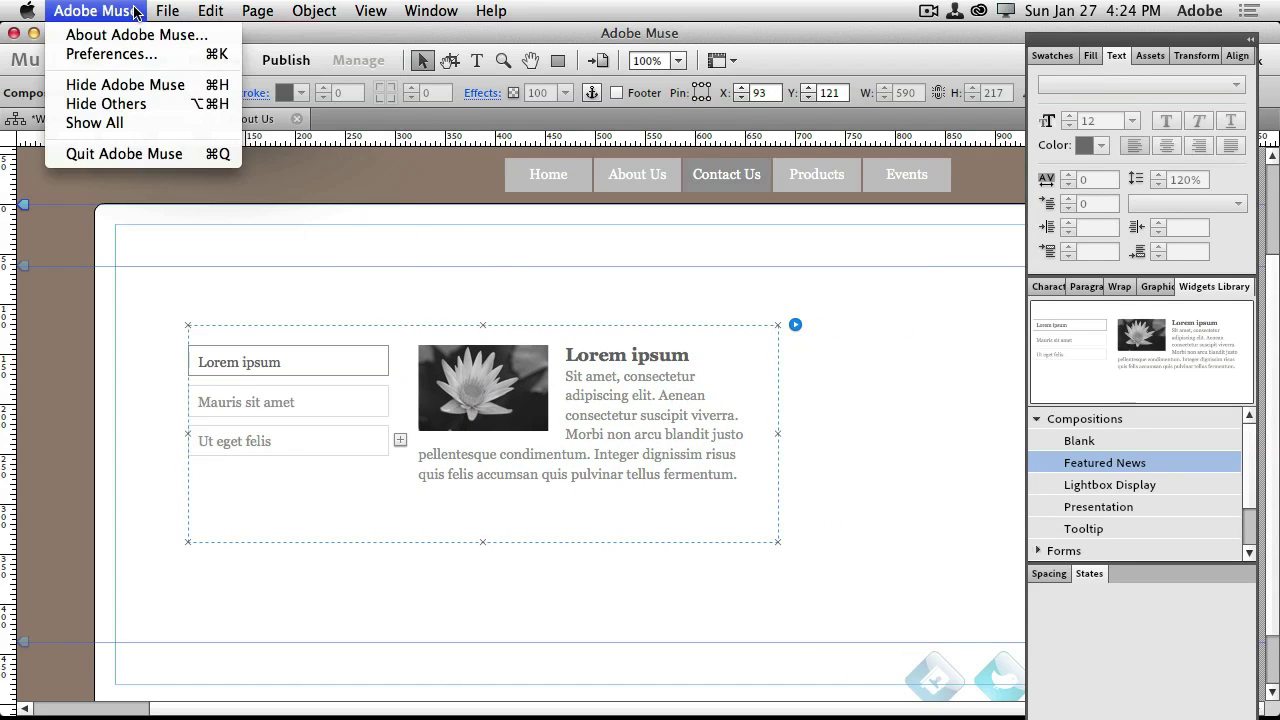
pyautogui.click(135, 10)
pyautogui.press('super+Tab')
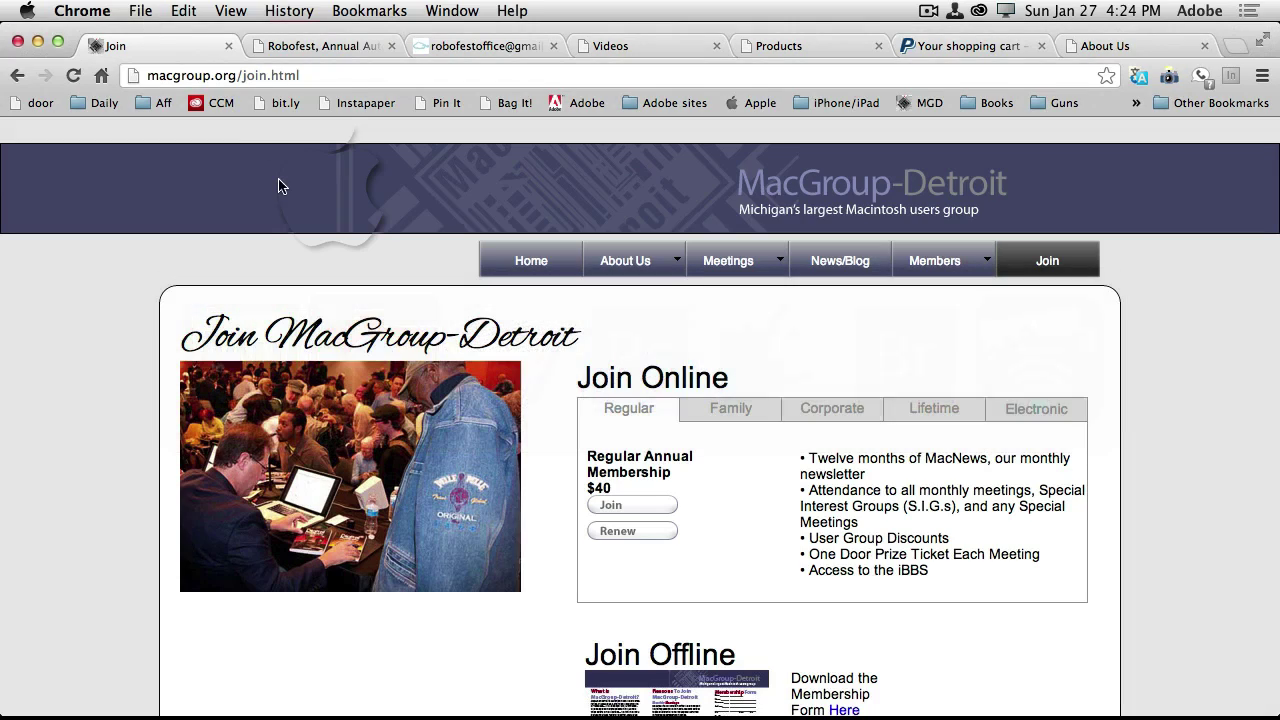
pyautogui.click(510, 264)
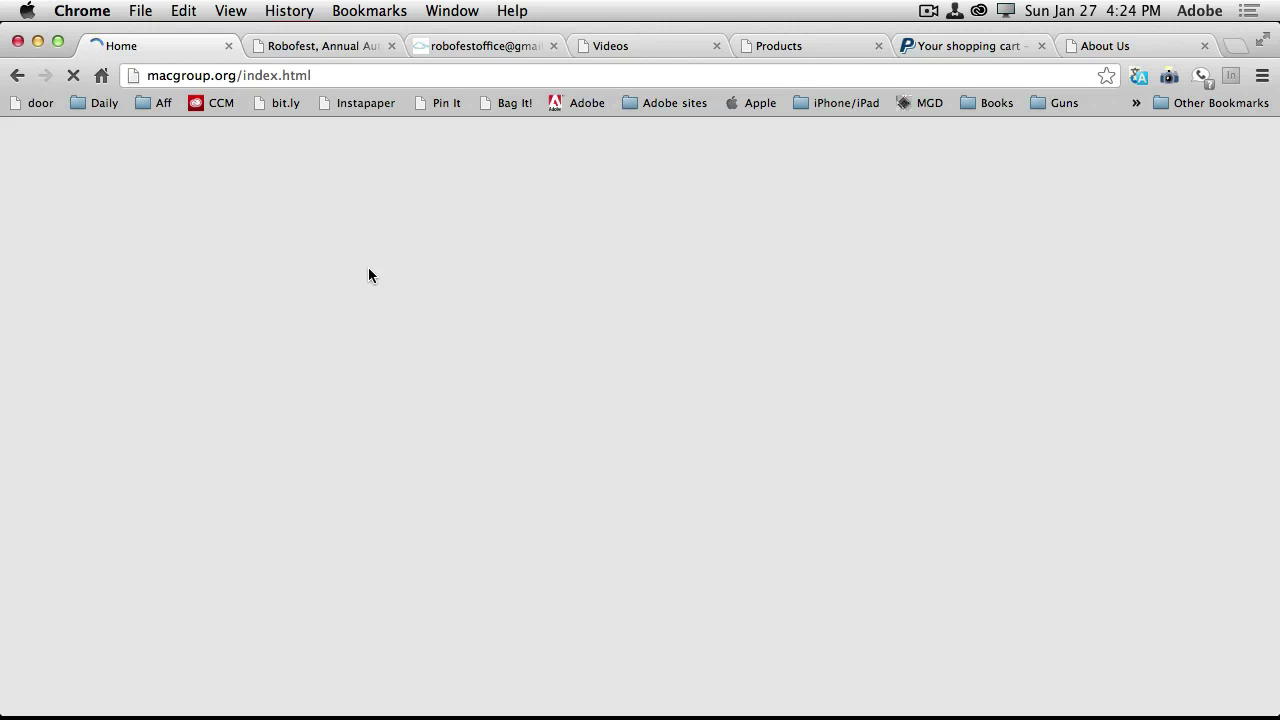
pyautogui.press('super+r')
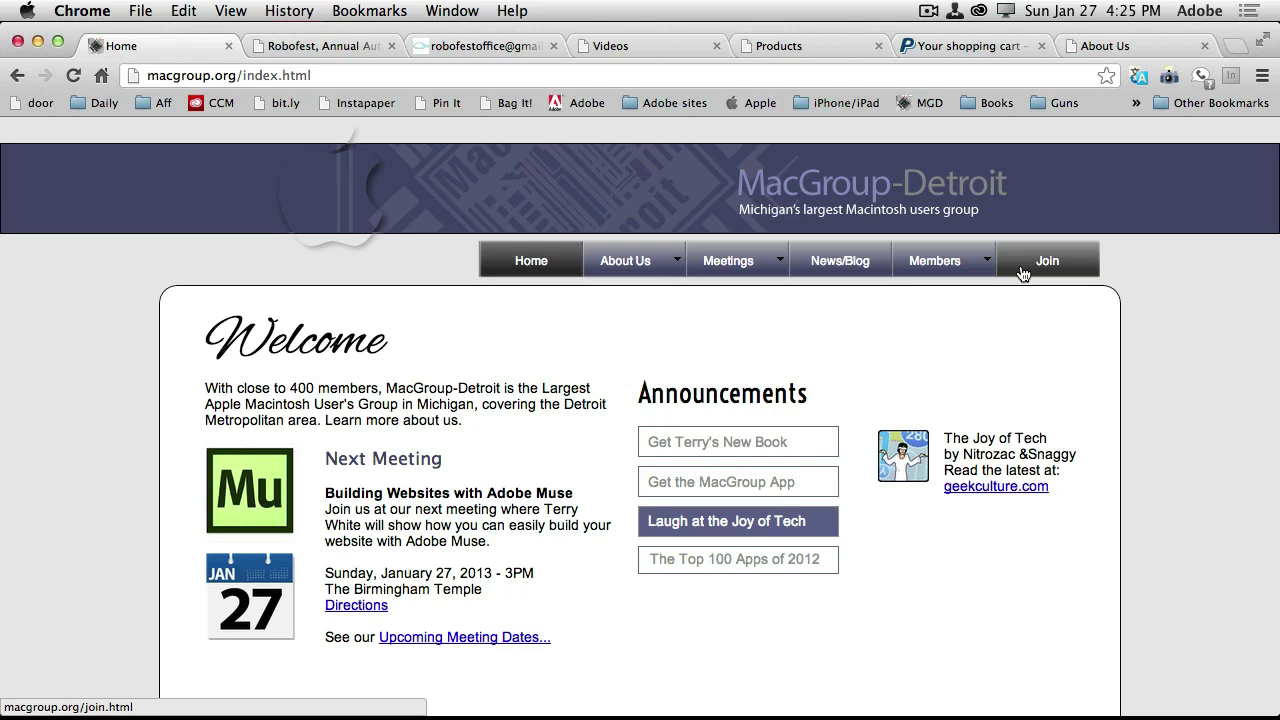
# Return to Adobe Muse, display the Mauris sit amet item of the Featured News widget, and enable Auto Play for the composition
pyautogui.press('super+Tab')
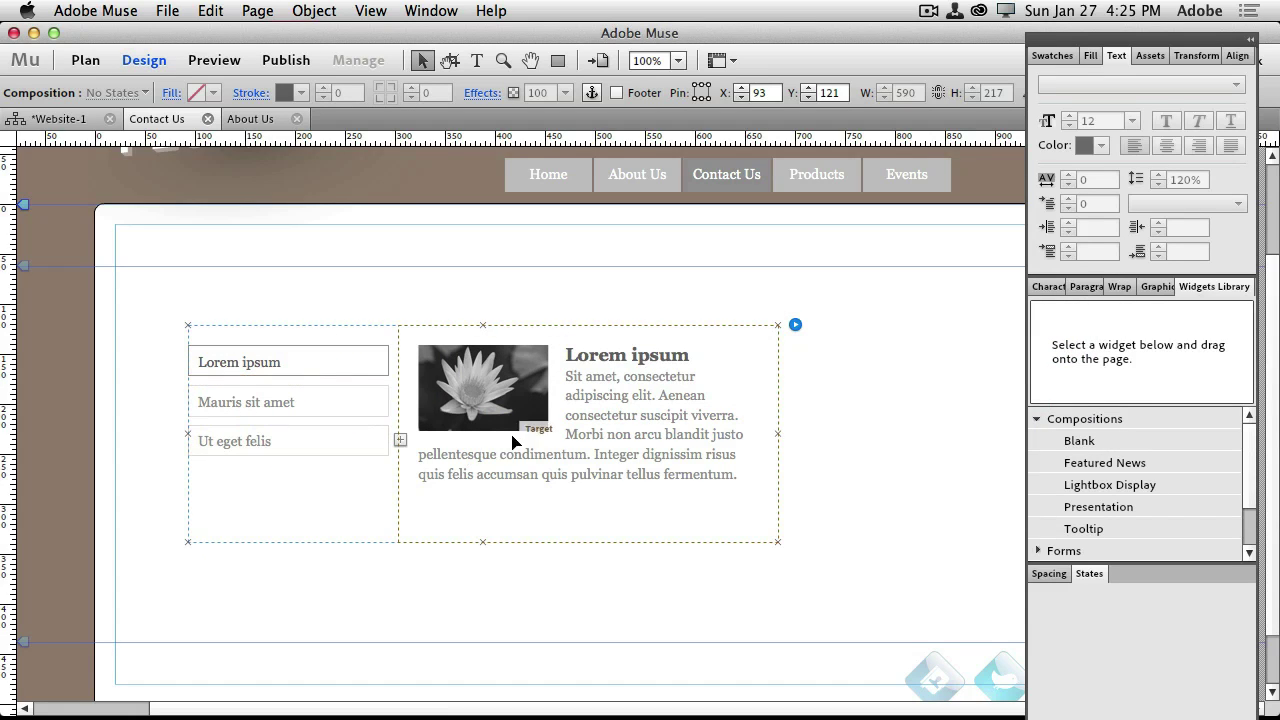
pyautogui.click(352, 405)
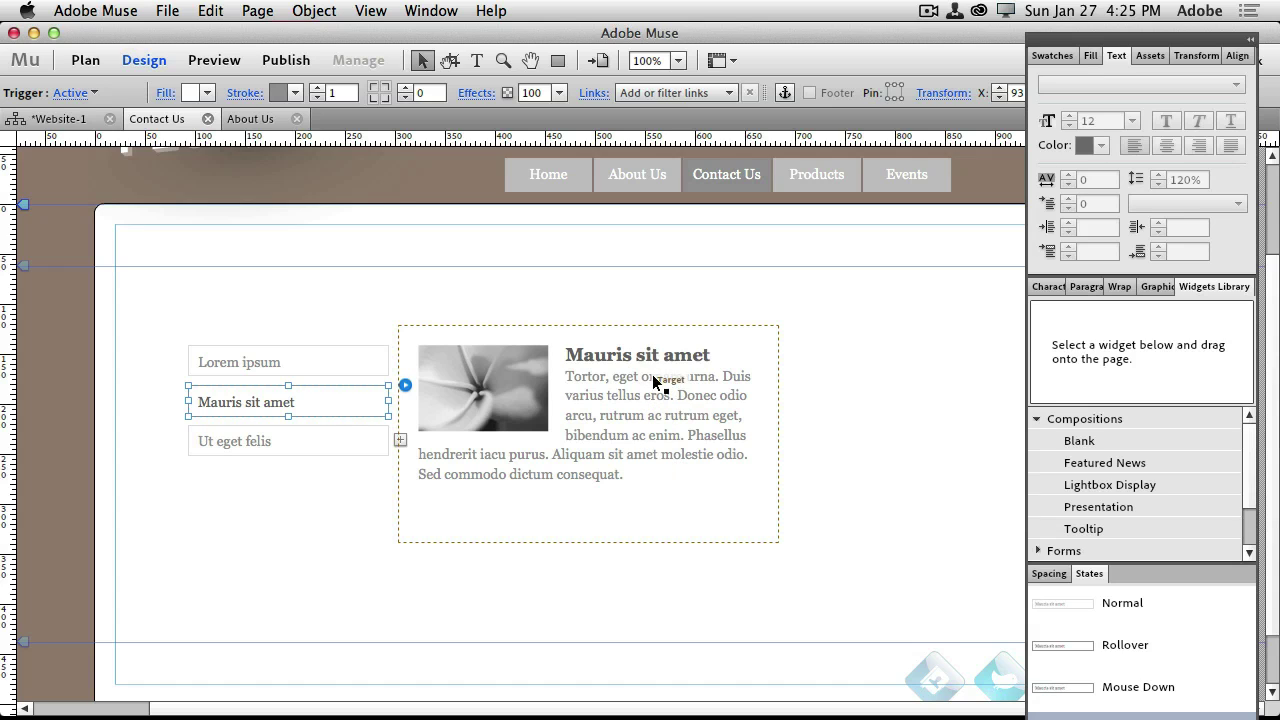
pyautogui.click(348, 337)
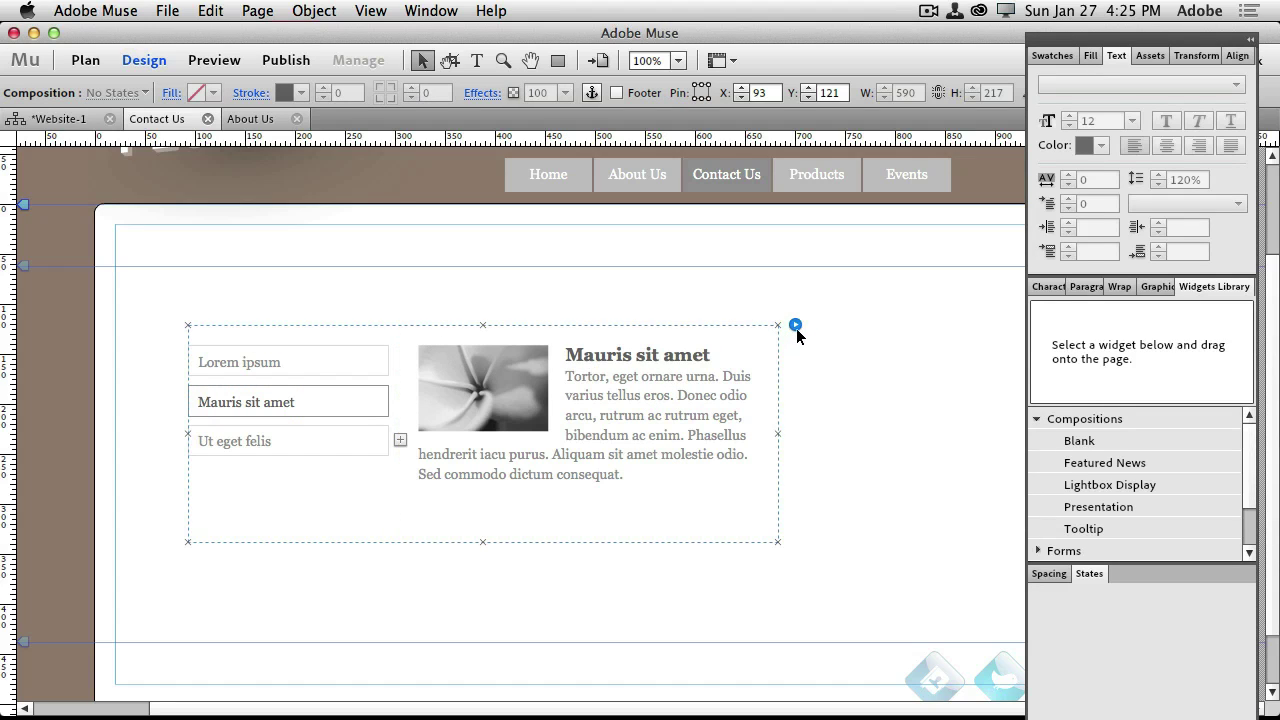
pyautogui.click(795, 326)
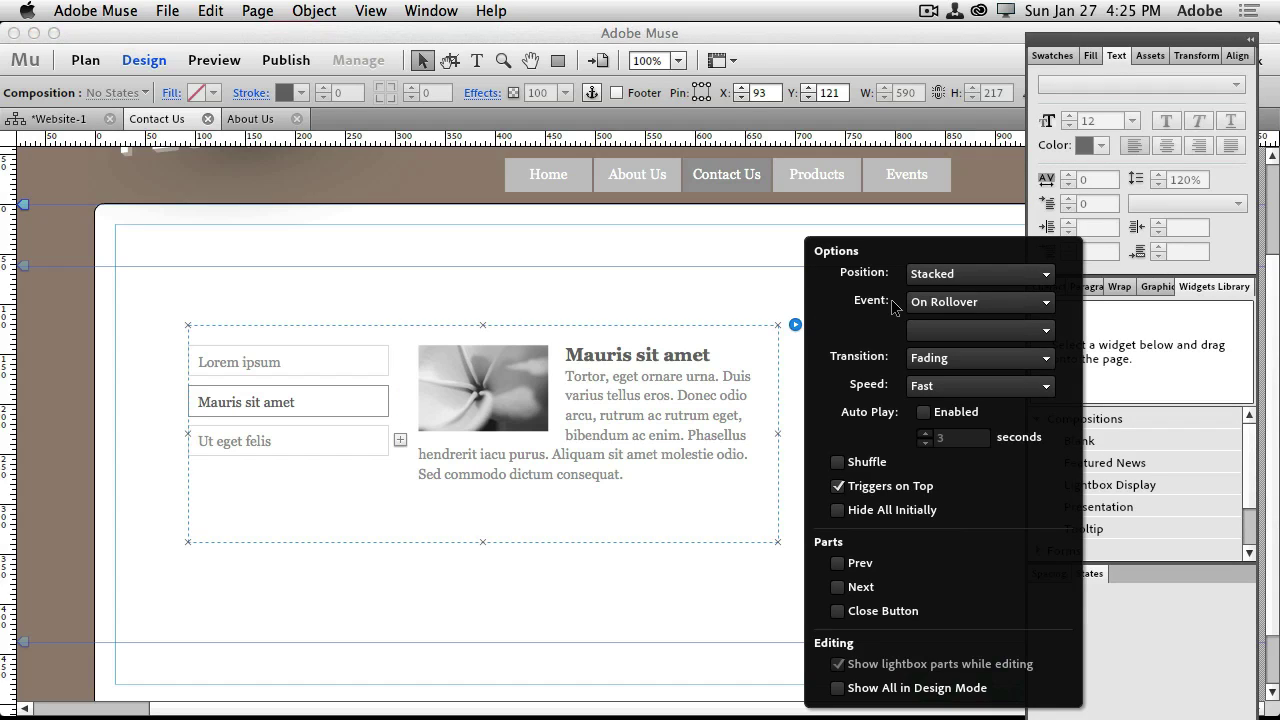
pyautogui.click(923, 412)
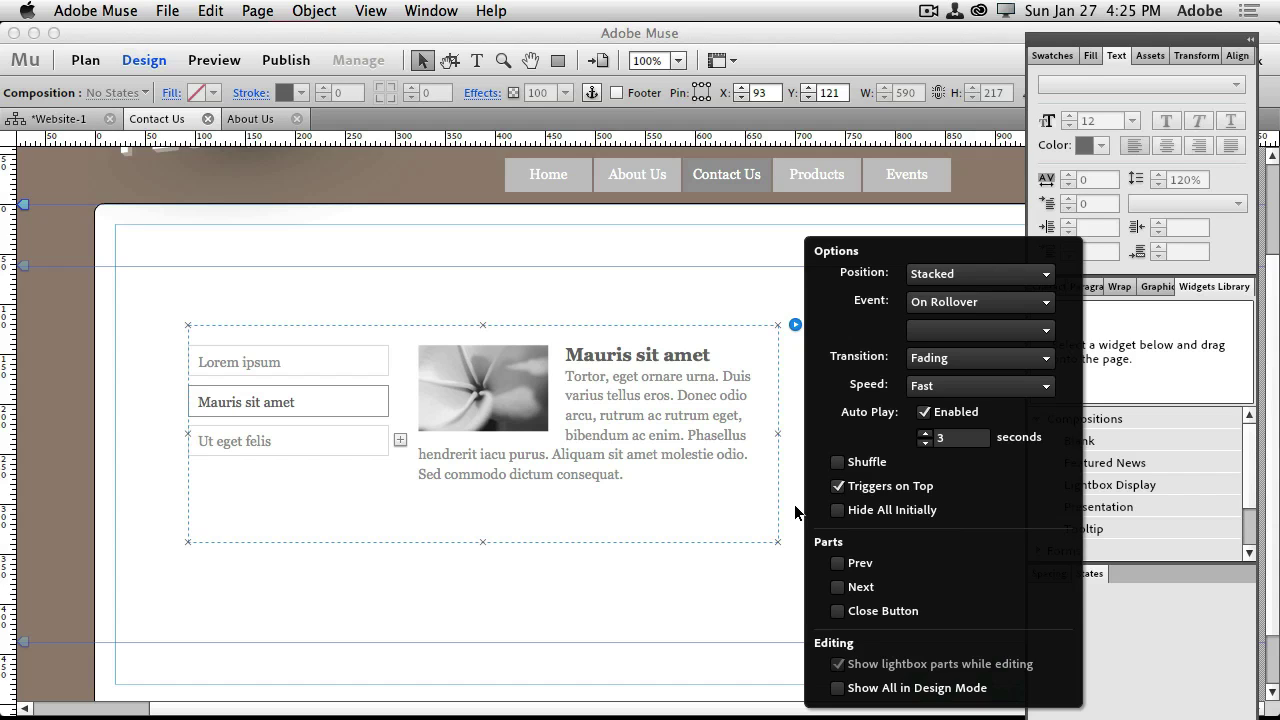
pyautogui.click(707, 291)
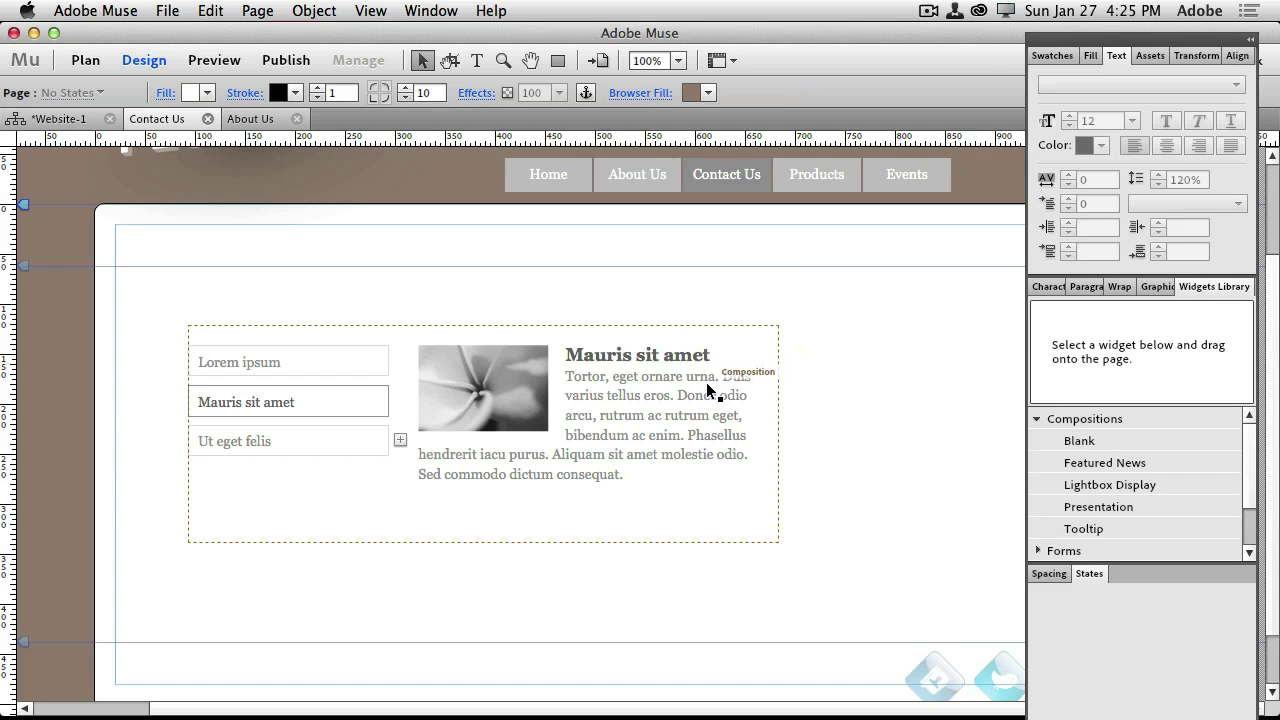
# Delete the whole Featured News composition widget from the Contact Us page
pyautogui.click(707, 385)
pyautogui.press('Delete')
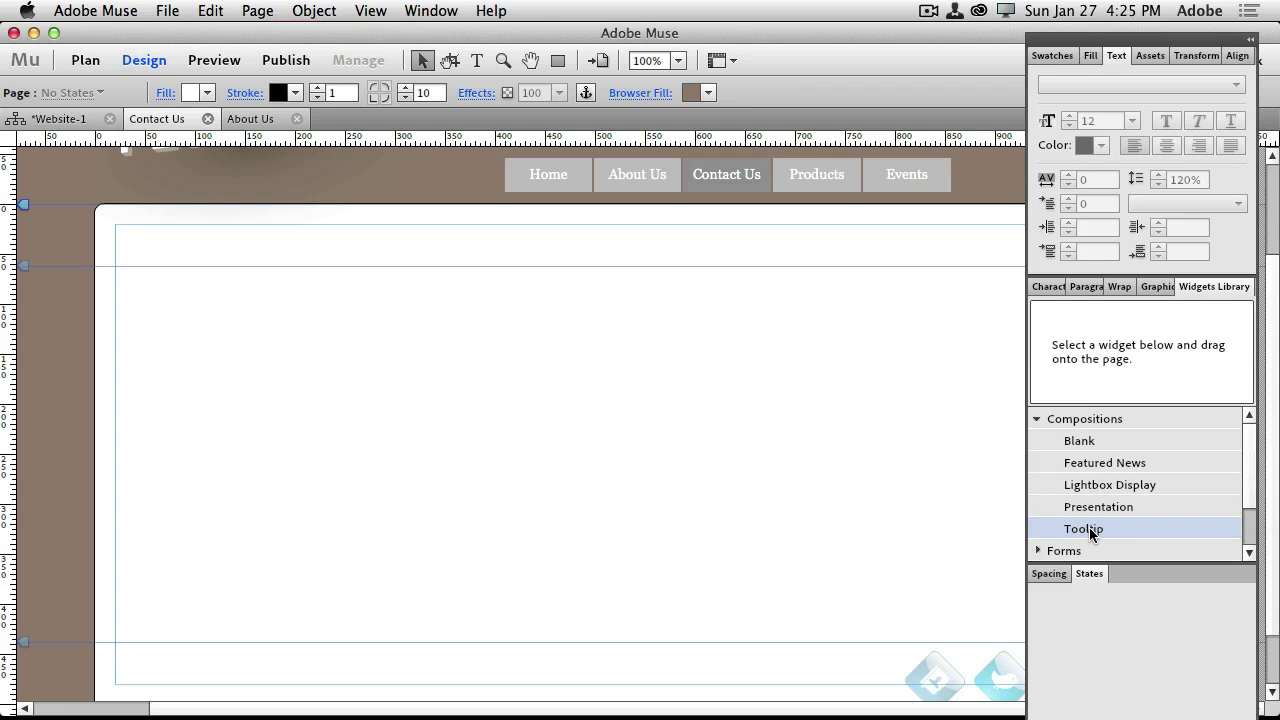
# Try out a Tooltip composition widget on the Contact Us page at about X 41, Y 62, and delete it
pyautogui.moveTo(1089, 527); pyautogui.dragTo(488, 398)
pyautogui.moveTo(664, 497); pyautogui.dragTo(316, 366)
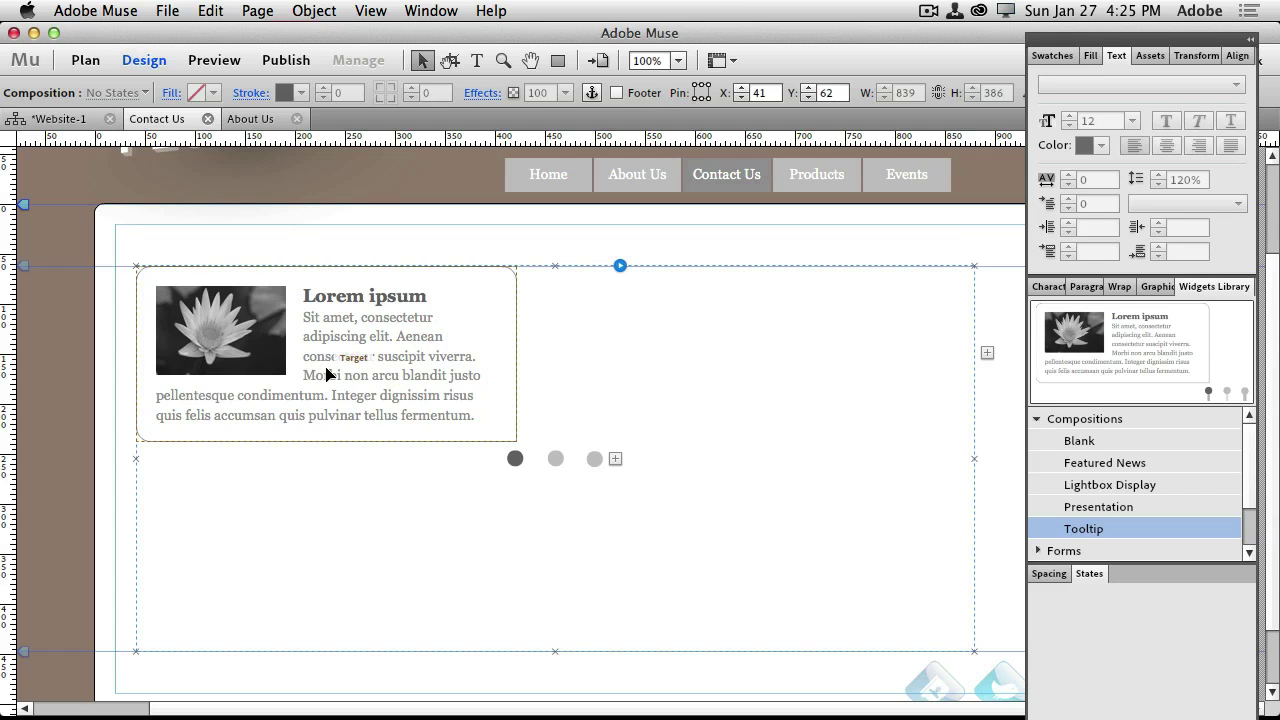
pyautogui.press('Delete')
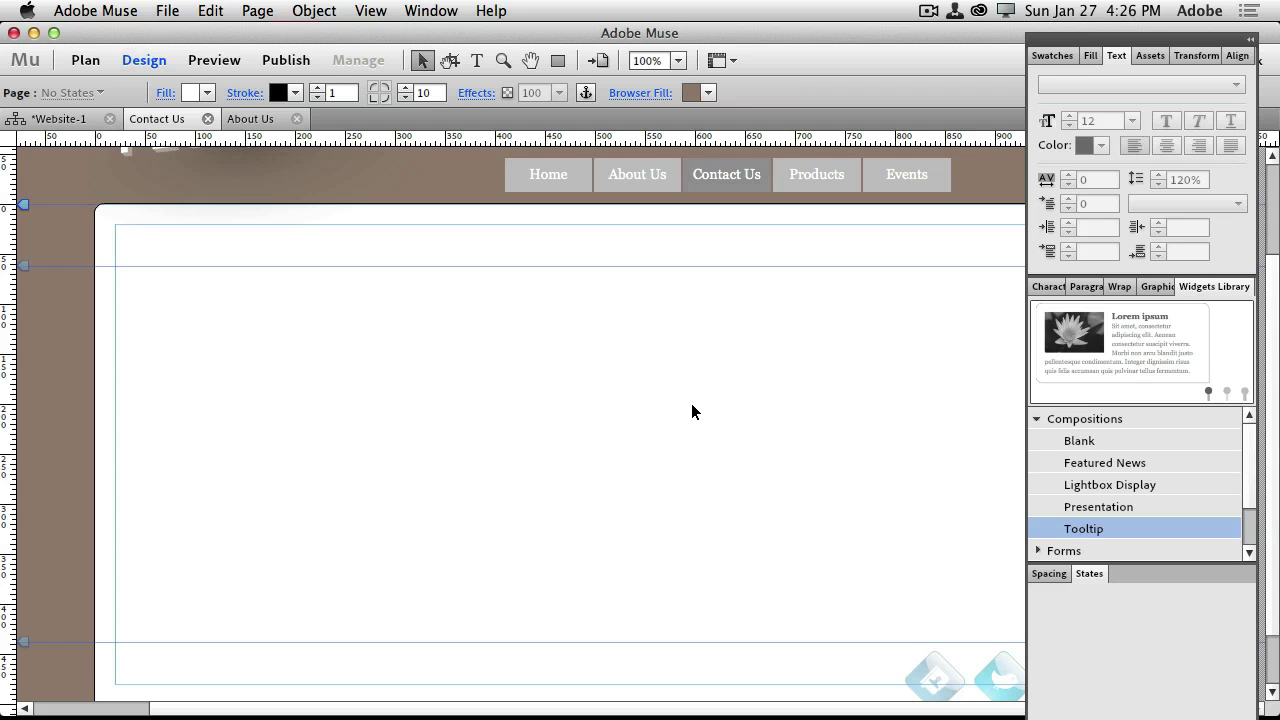
# Preview images in the Puralist Slideshow folder and place slide-05.jpg on the Contact Us page at about X 70, just below the header guide
pyautogui.press('super+d')
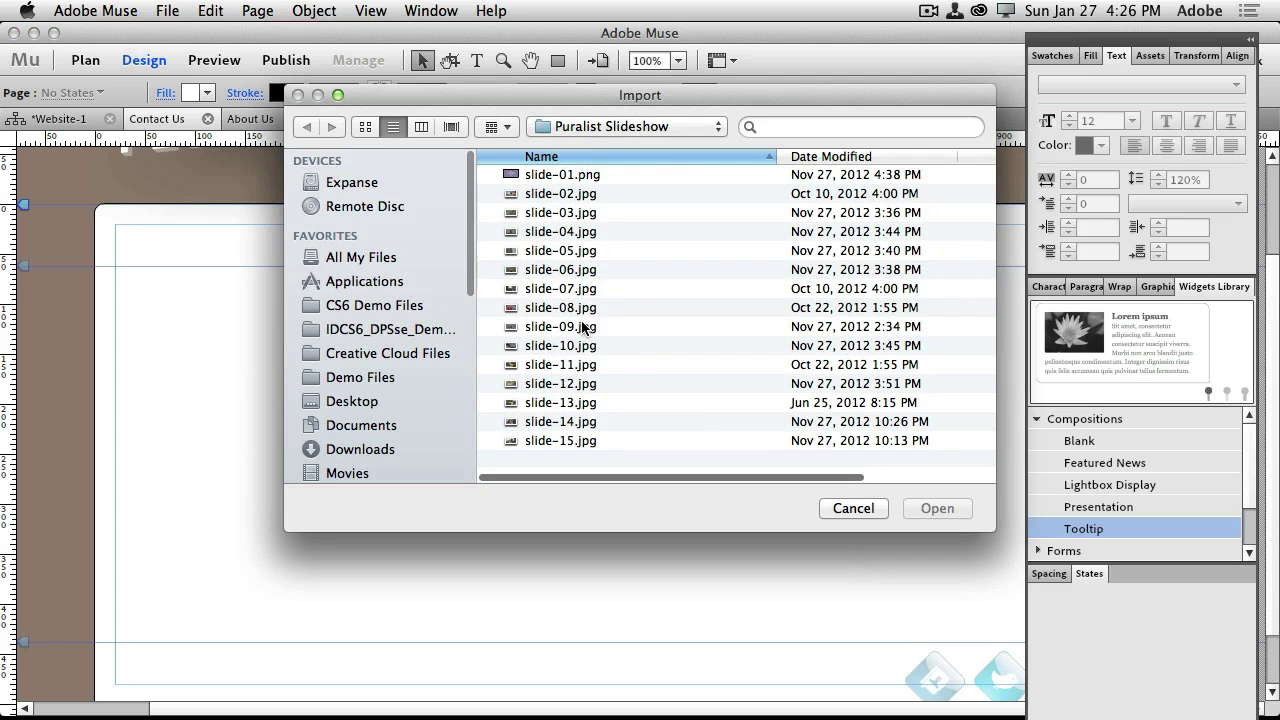
pyautogui.click(583, 327)
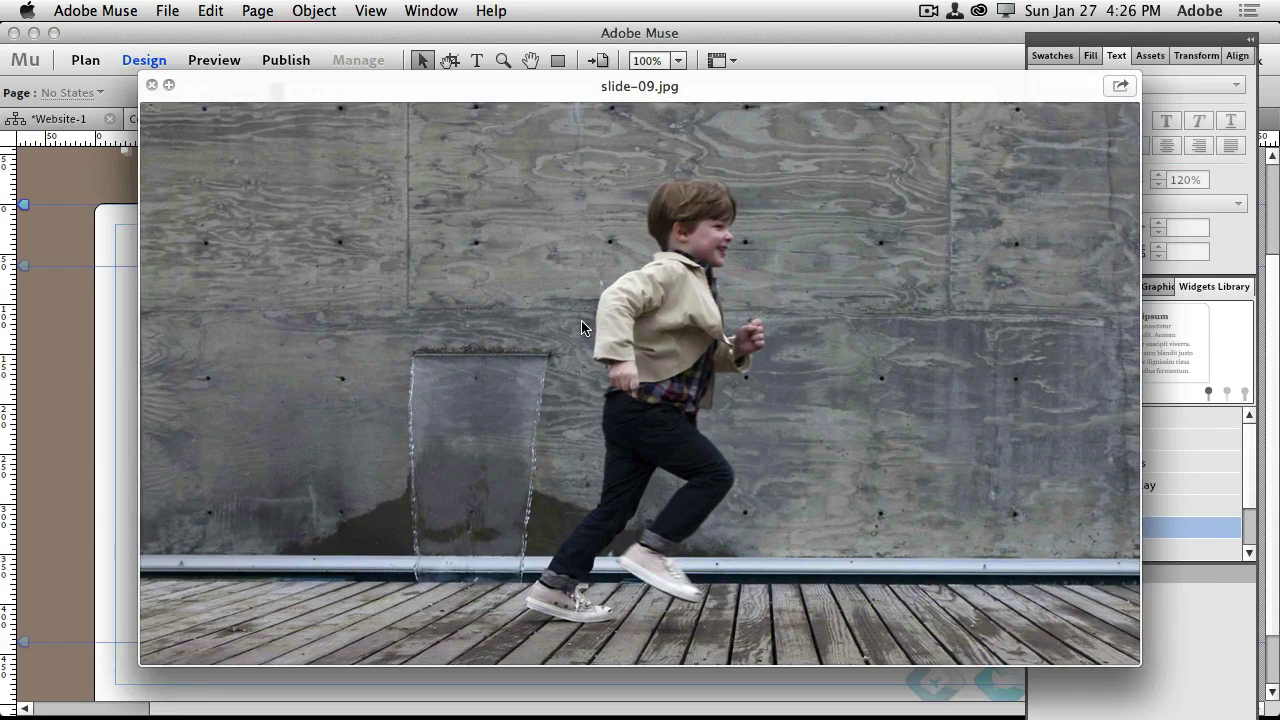
pyautogui.press('Up')
pyautogui.press('Up')
pyautogui.press('Up')
pyautogui.press('Up')
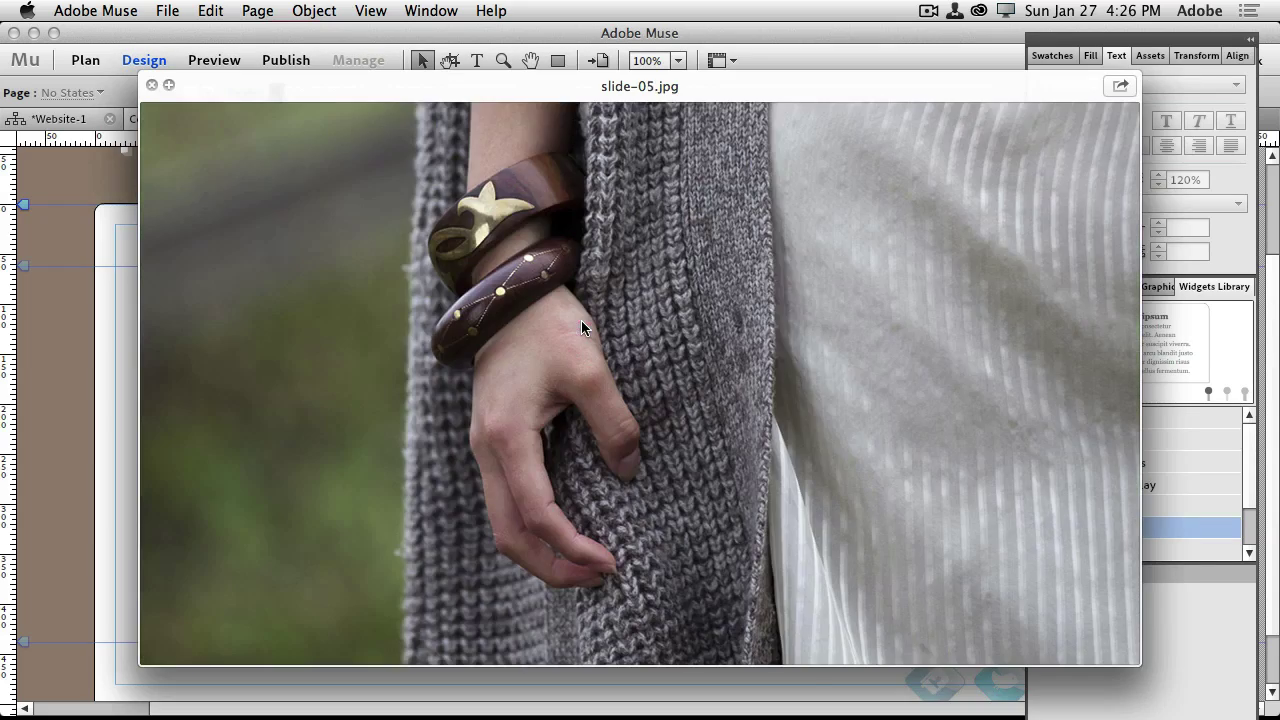
pyautogui.press('space')
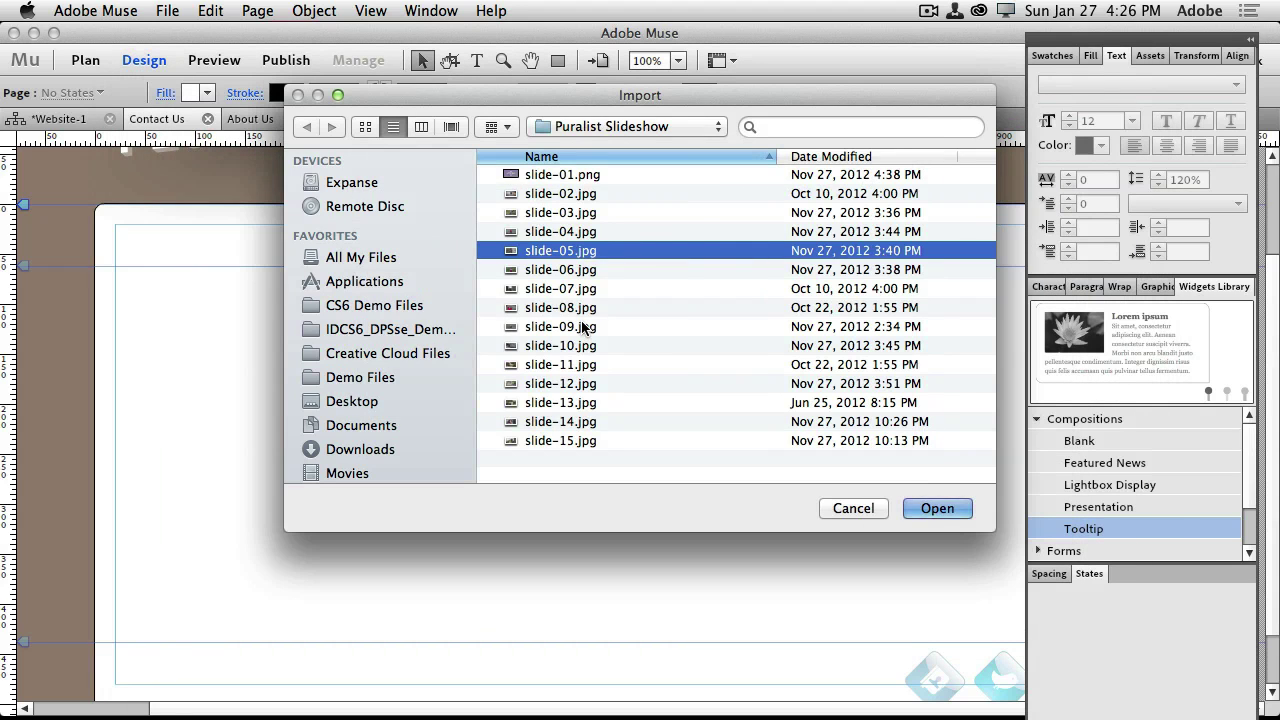
pyautogui.press('Escape')
pyautogui.click(166, 285)
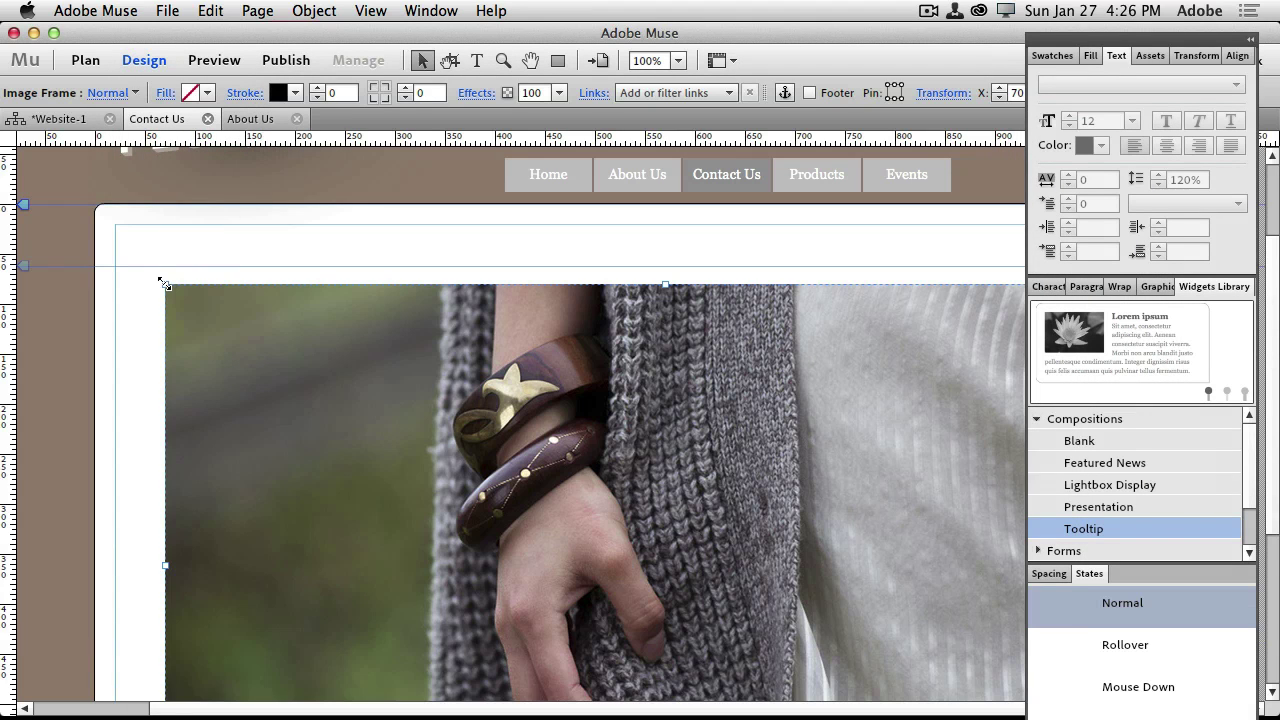
# Scale down the bracelet photo proportionally and reposition it near the upper-left corner of the page content area
pyautogui.scroll(1, 605, 415)
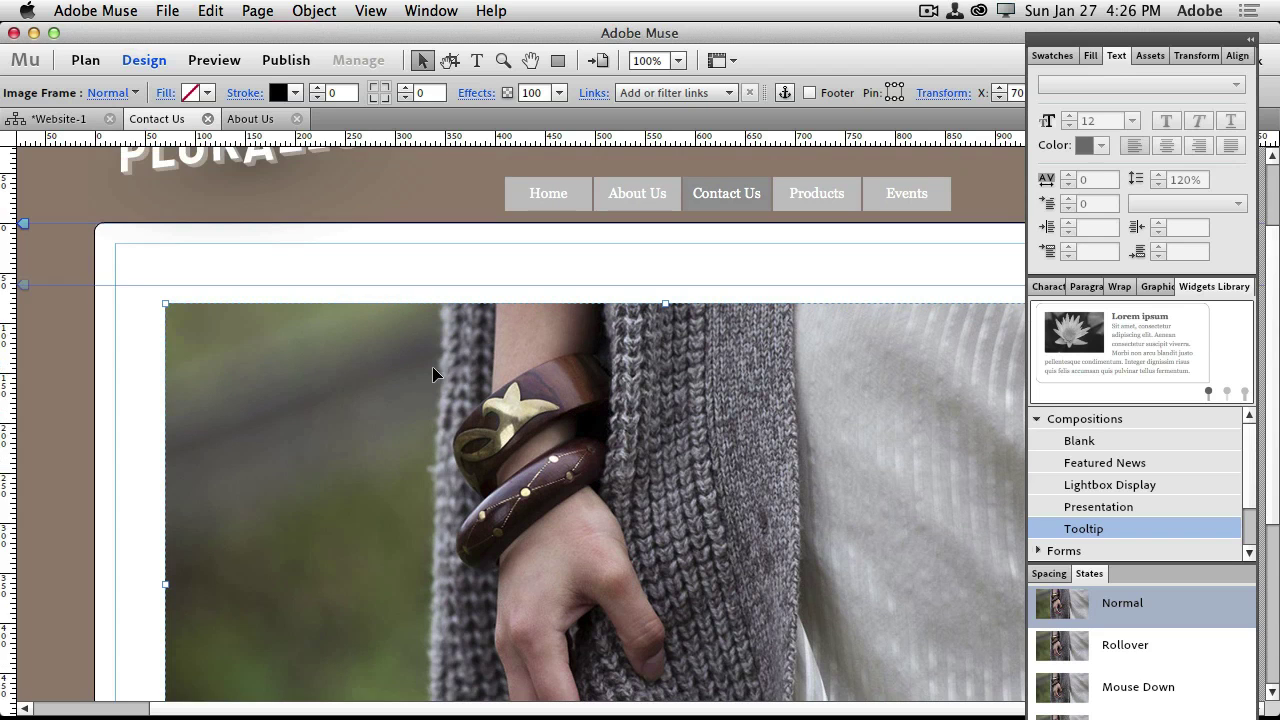
pyautogui.moveTo(163, 300); pyautogui.dragTo(325, 398)
pyautogui.moveTo(545, 452); pyautogui.dragTo(380, 340)
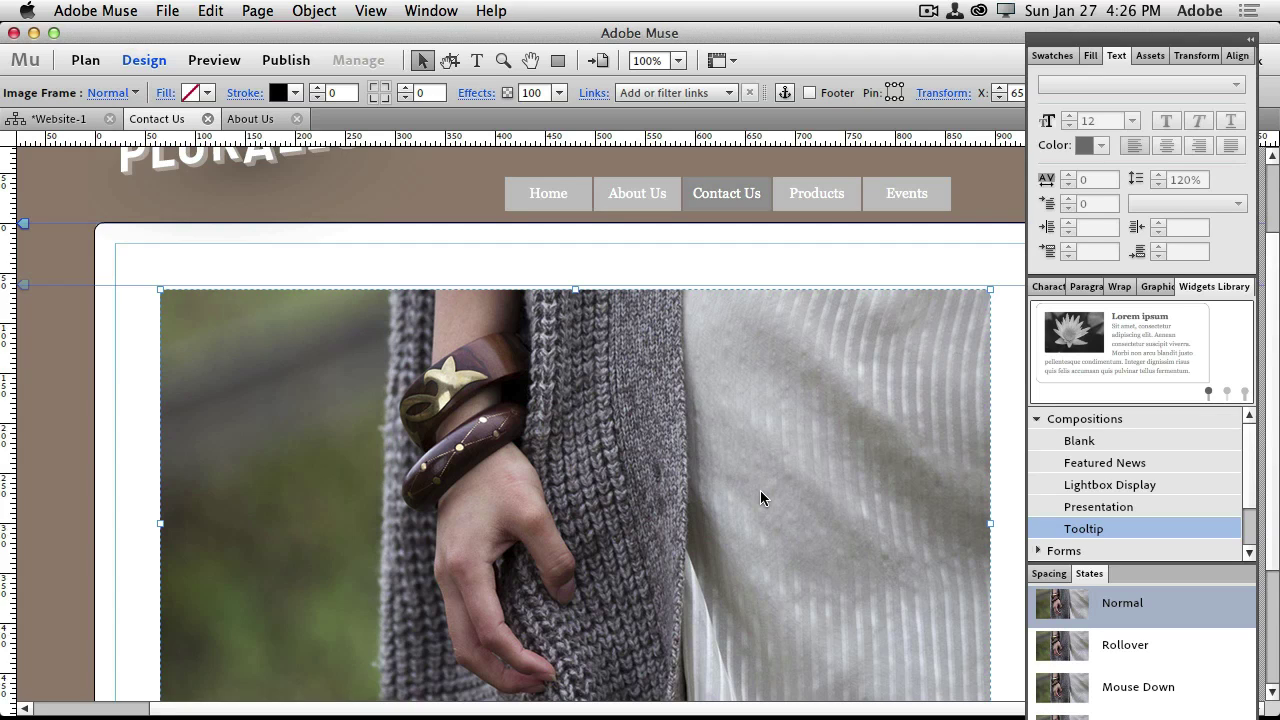
# Add a Tooltip composition over the bracelet photo and position it at about X -22, Y 97
pyautogui.click(1084, 528)
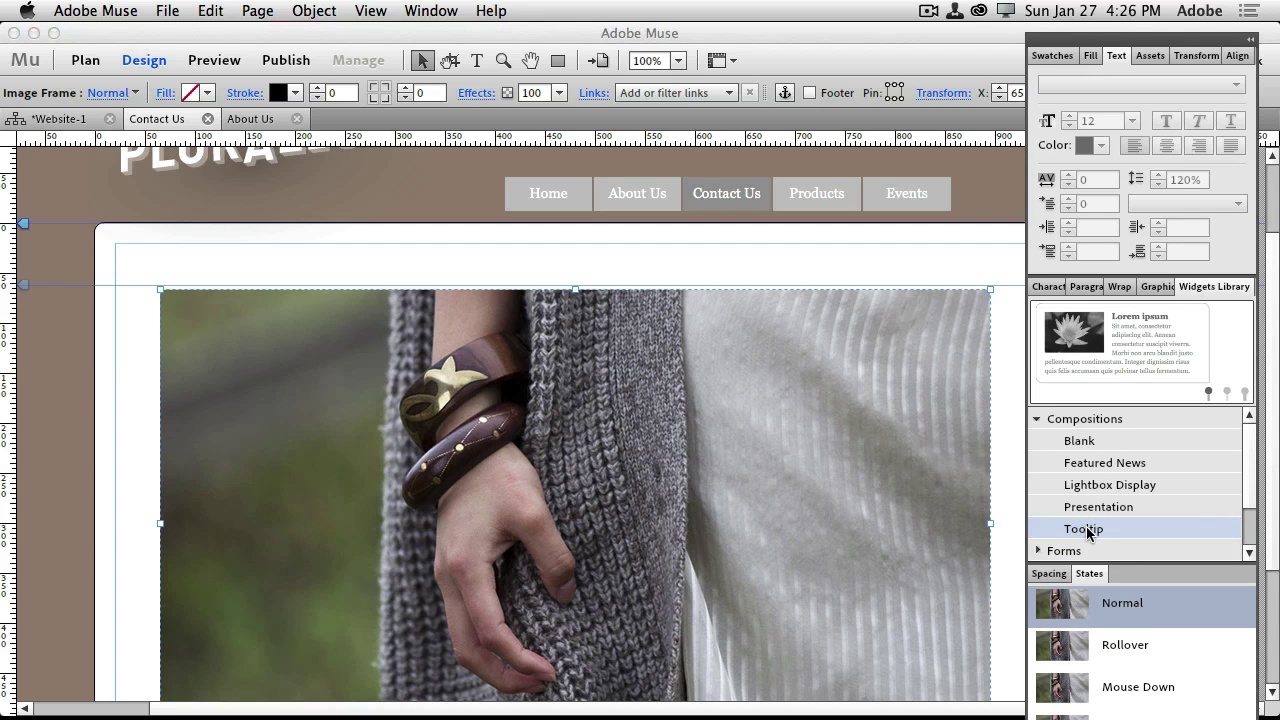
pyautogui.moveTo(1087, 531); pyautogui.dragTo(574, 454)
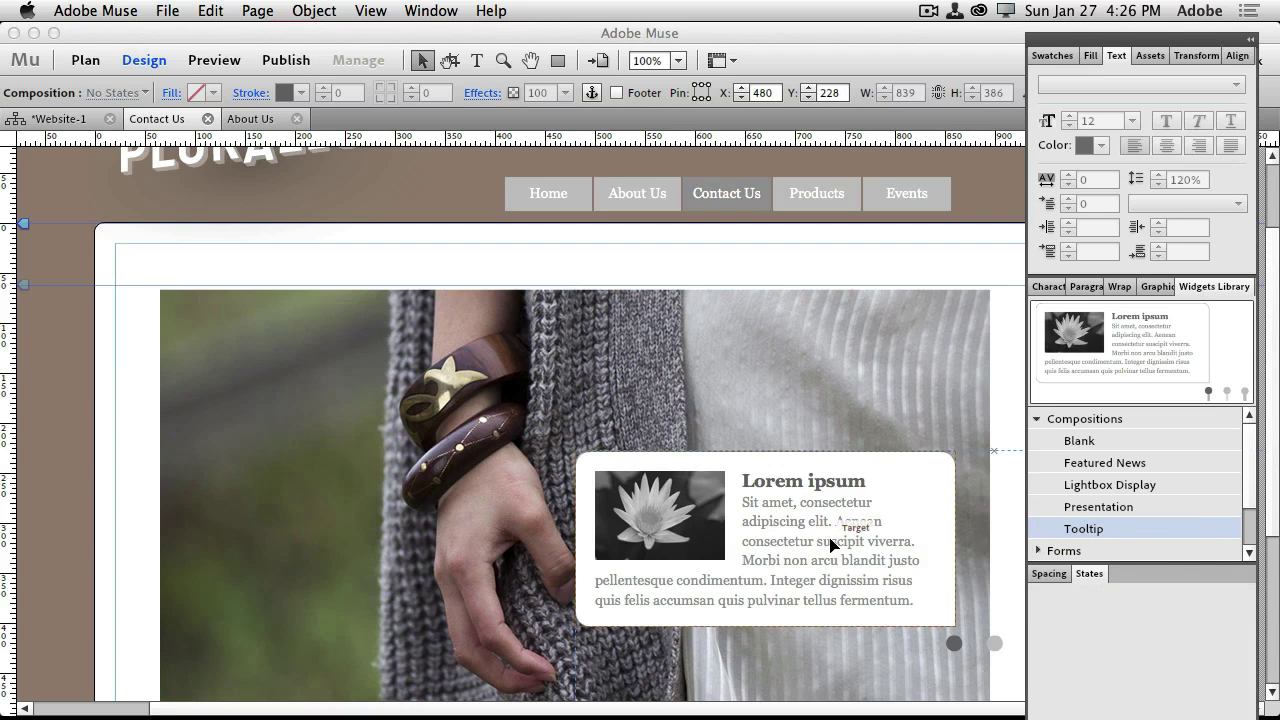
pyautogui.moveTo(830, 545); pyautogui.dragTo(555, 445)
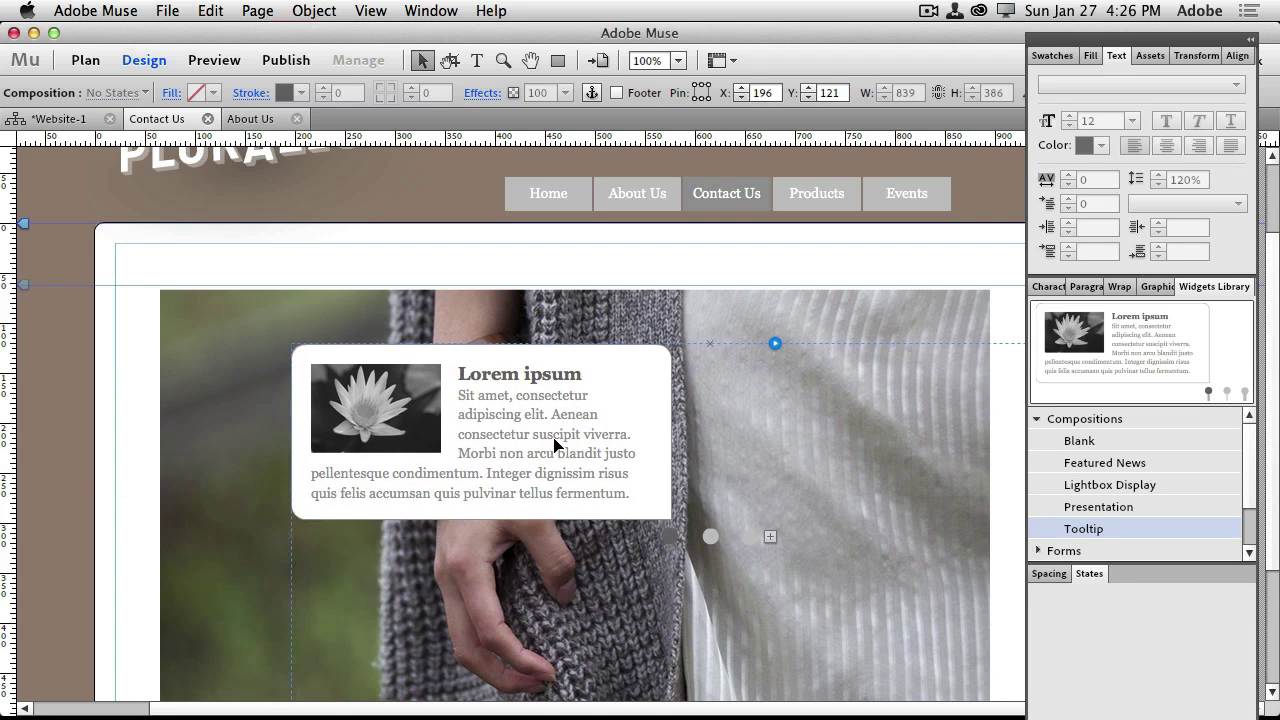
pyautogui.moveTo(652, 529); pyautogui.dragTo(380, 472)
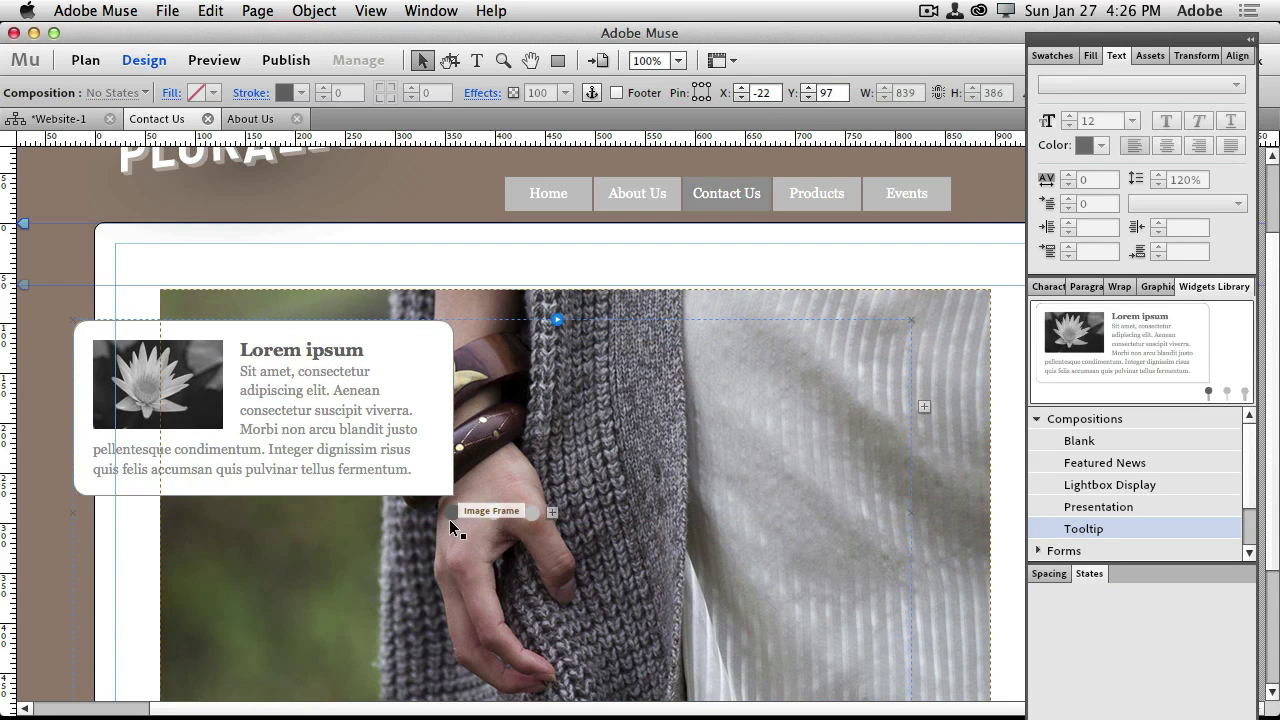
# Place the first trigger over the upper bracelet, enlarge it, and move its Lorem ipsum target to the photo's upper right
pyautogui.click(484, 514)
pyautogui.click(491, 514)
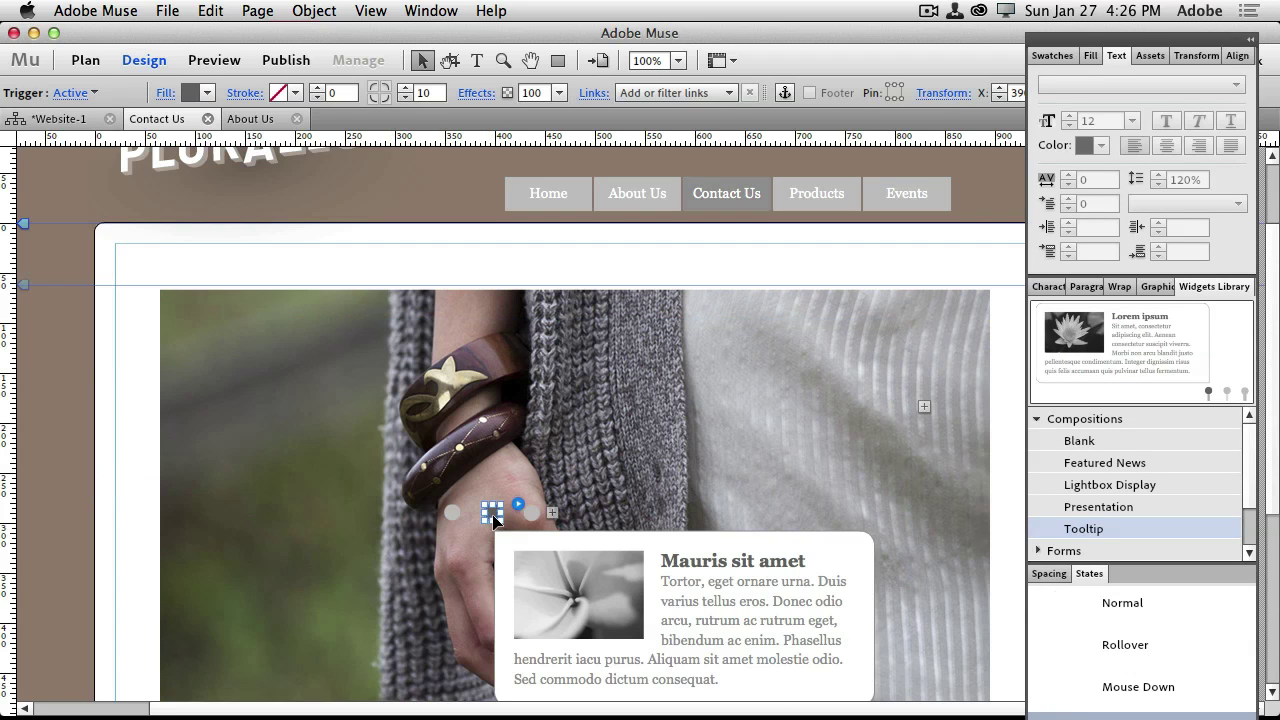
pyautogui.click(532, 516)
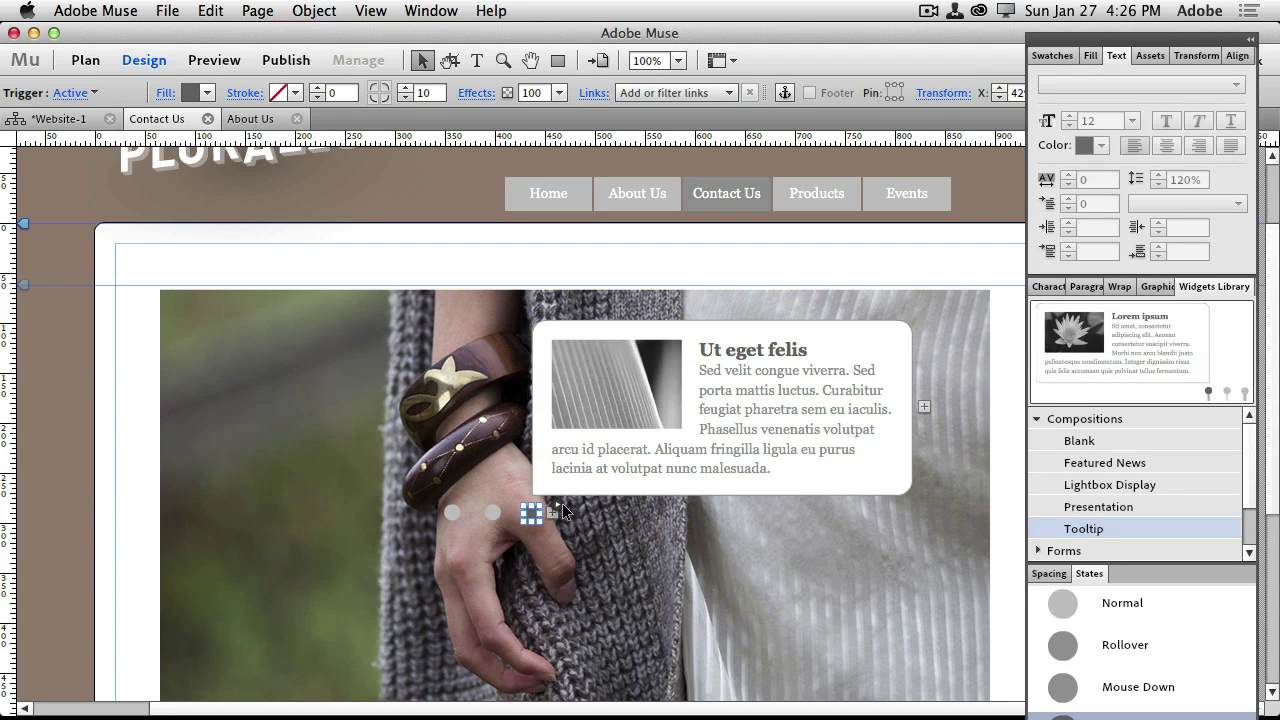
pyautogui.click(449, 511)
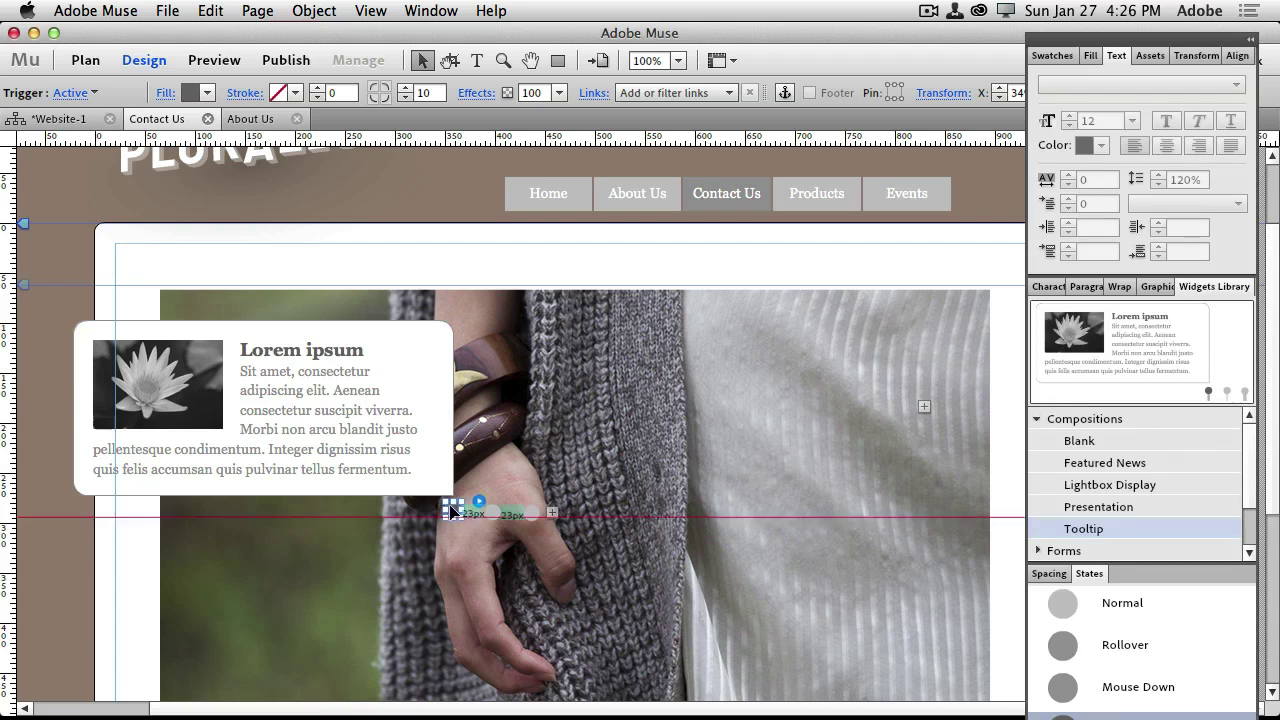
pyautogui.moveTo(449, 511); pyautogui.dragTo(508, 338)
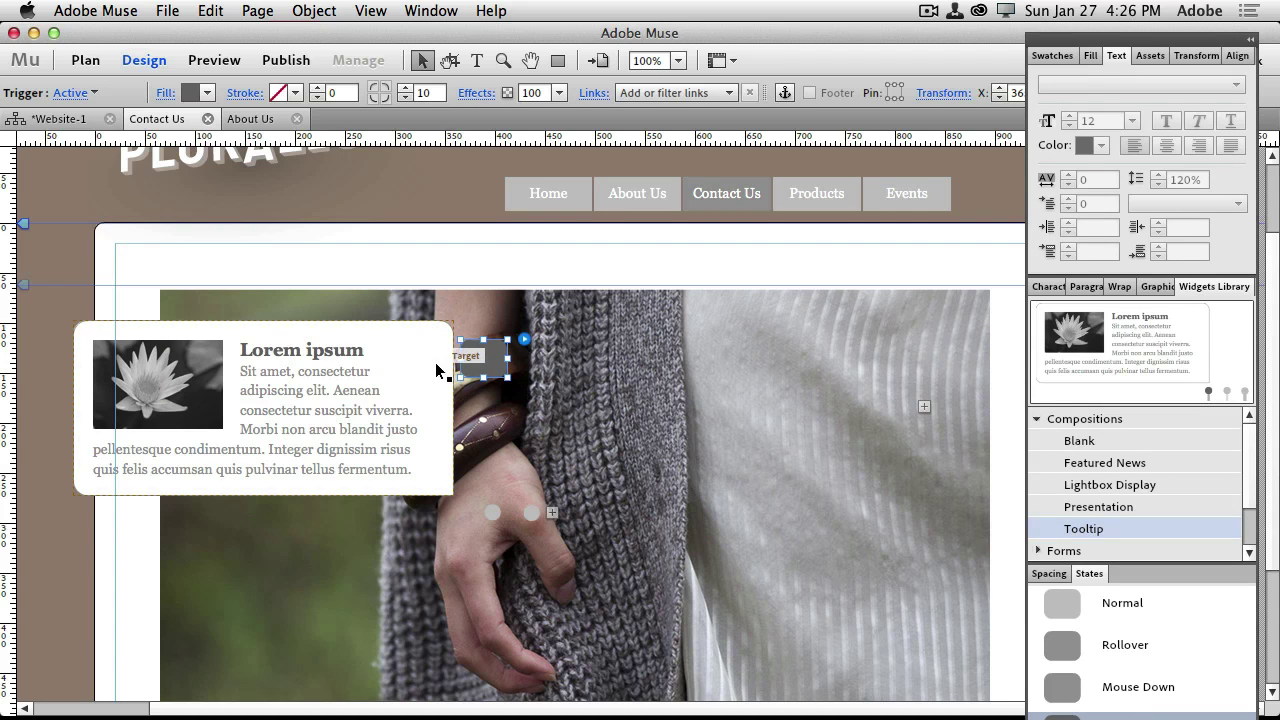
pyautogui.moveTo(436, 371); pyautogui.dragTo(917, 303)
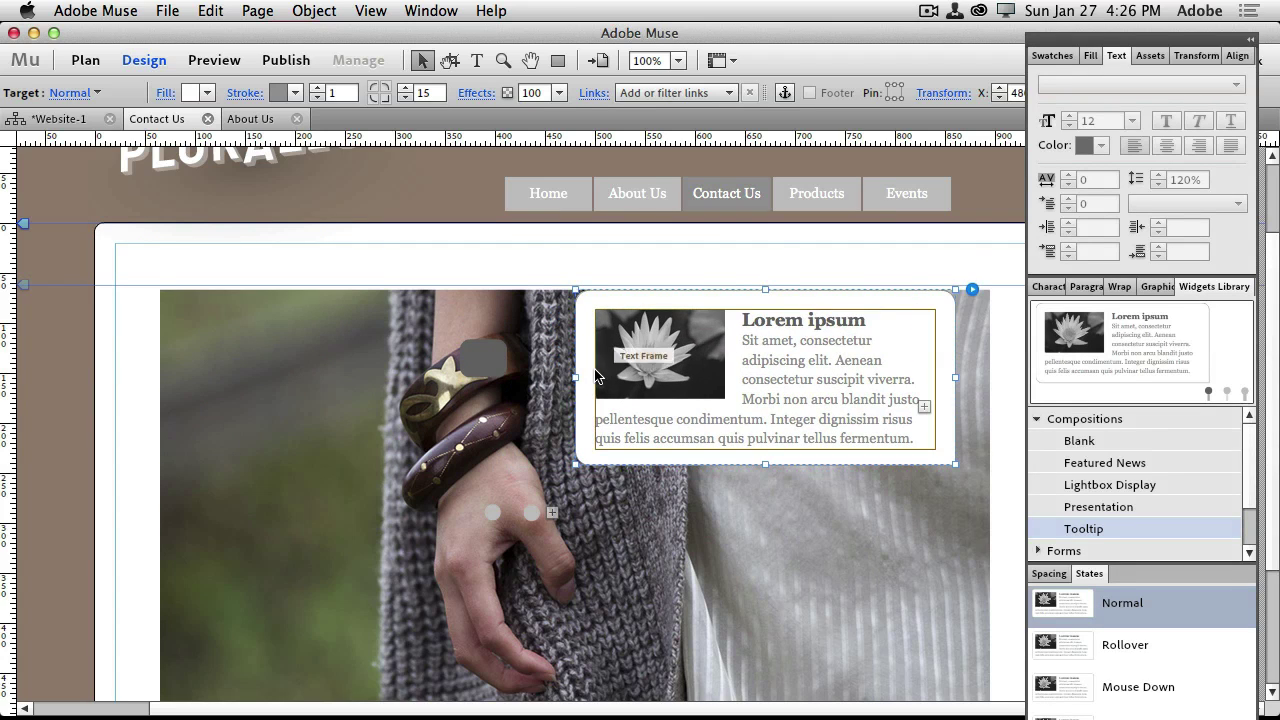
# Enlarge the first trigger to about 101 by 54 px and shift it to cover the upper bracelet
pyautogui.click(470, 375)
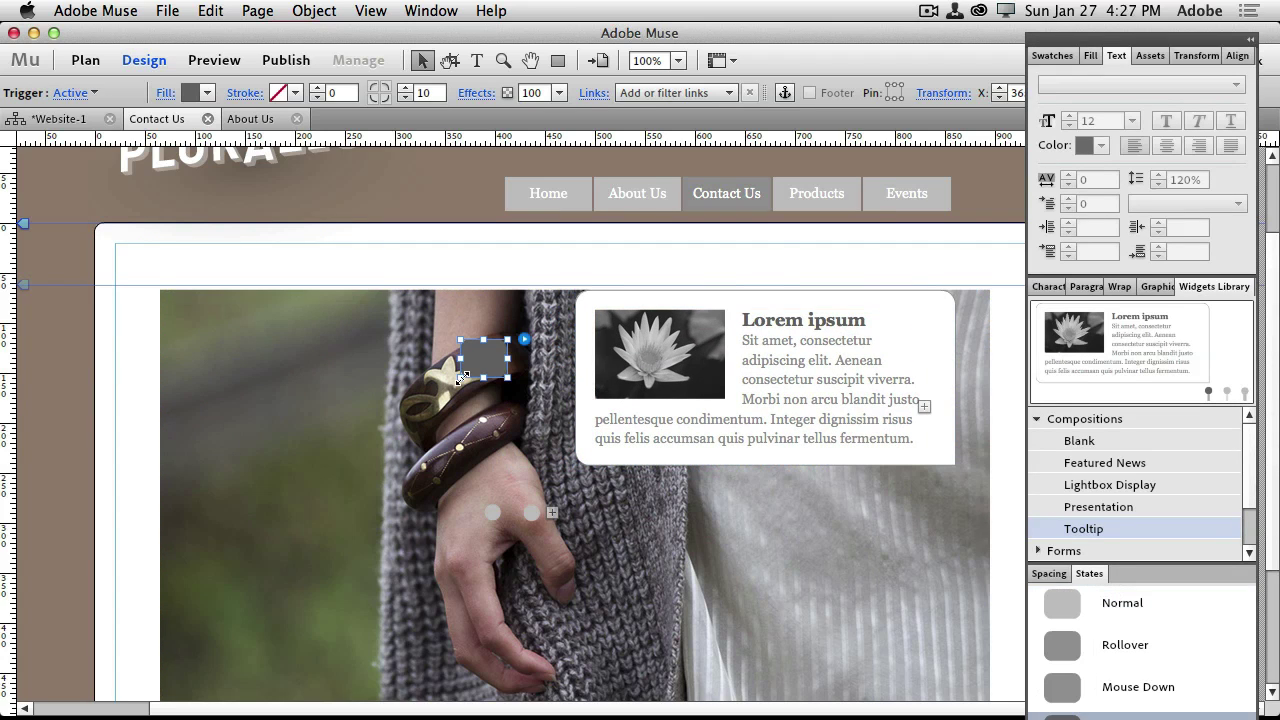
pyautogui.moveTo(463, 375); pyautogui.dragTo(405, 392)
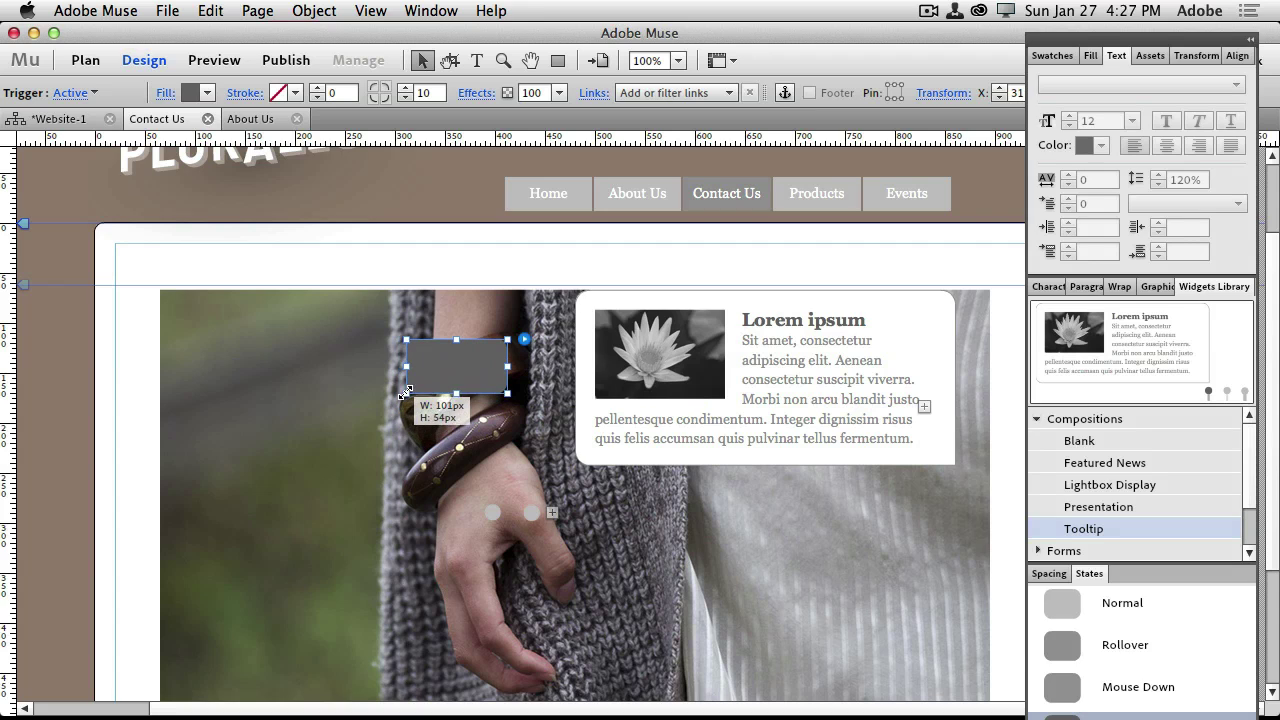
pyautogui.moveTo(467, 366); pyautogui.dragTo(459, 367)
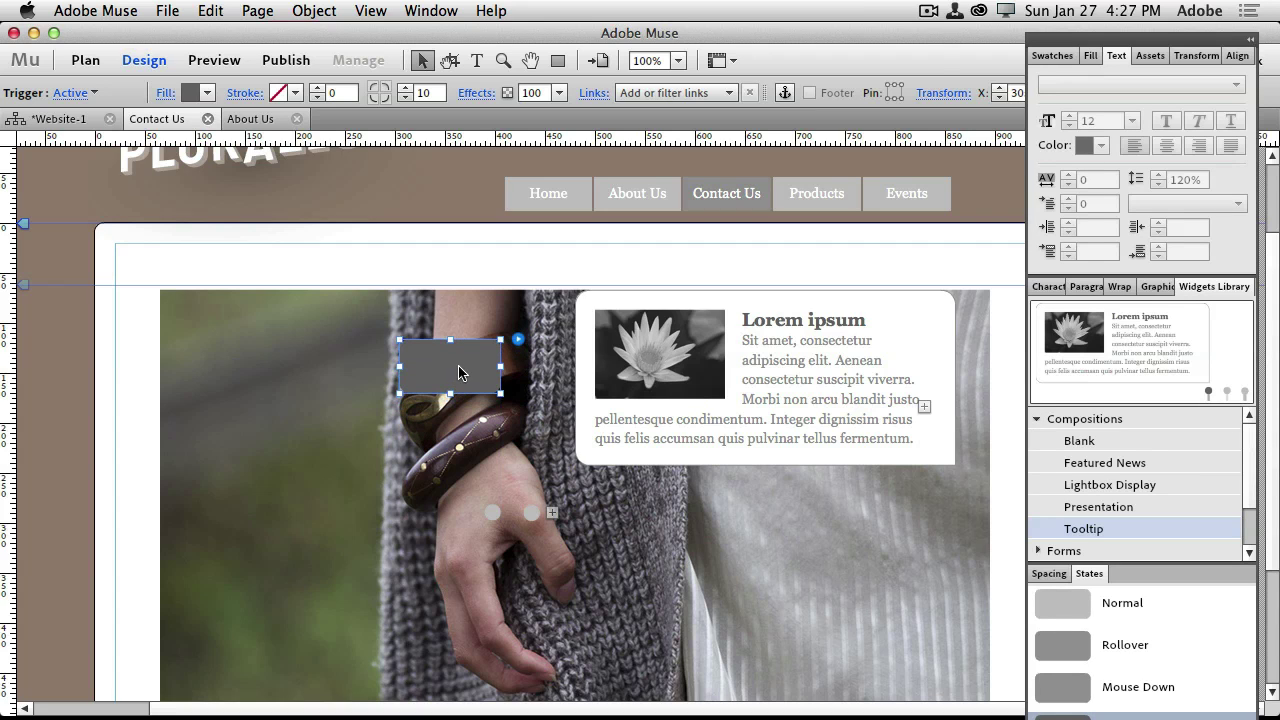
# Reshape the second trigger into a wide bar over the lower bracelet and move its Mauris sit amet target beside the hand
pyautogui.click(495, 510)
pyautogui.moveTo(493, 512); pyautogui.dragTo(521, 447)
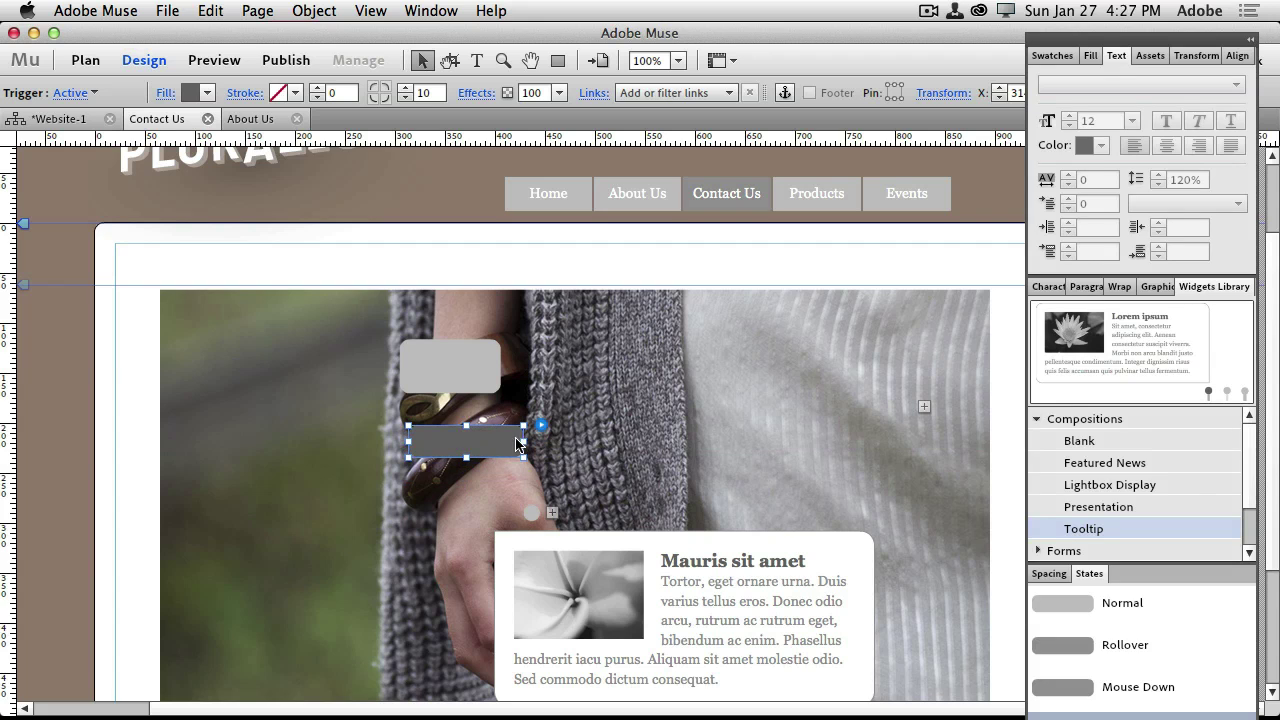
pyautogui.click(612, 540)
pyautogui.moveTo(614, 543); pyautogui.dragTo(713, 477)
# Move the third trigger onto the fingertips in the photo and enlarge it
pyautogui.click(531, 511)
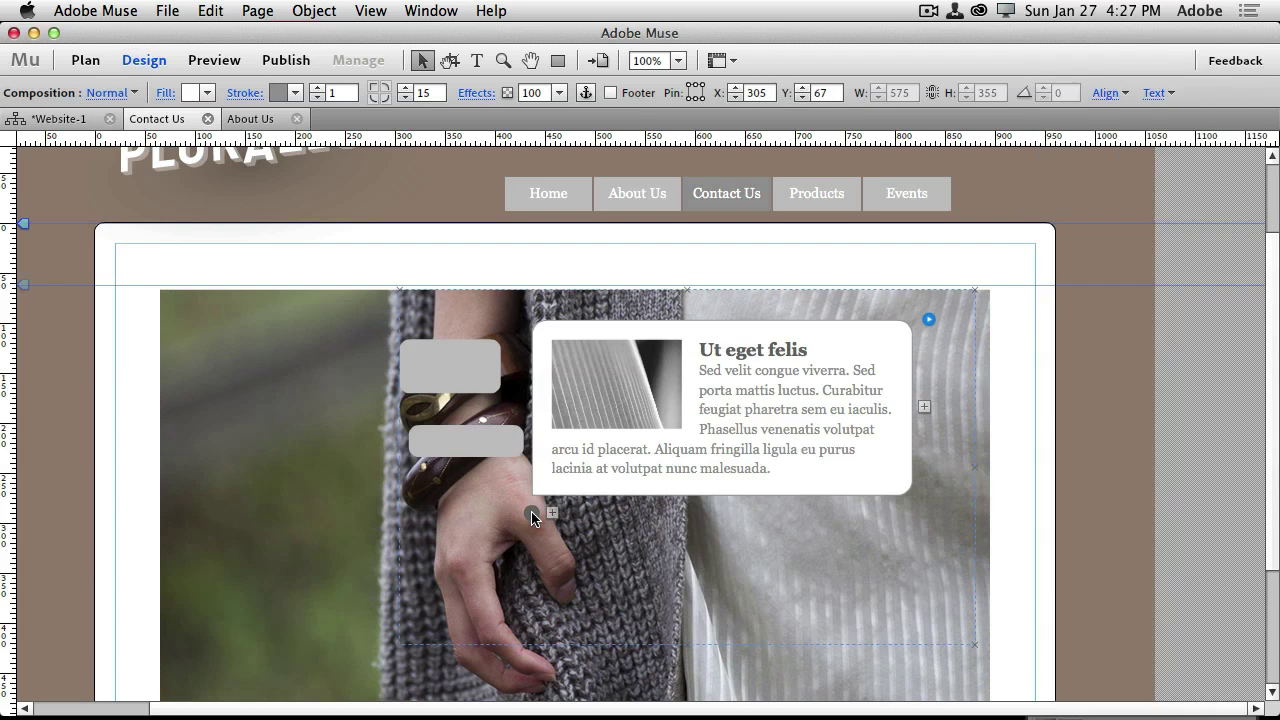
pyautogui.moveTo(531, 511); pyautogui.dragTo(508, 600)
pyautogui.press('super+z')
pyautogui.click(534, 514)
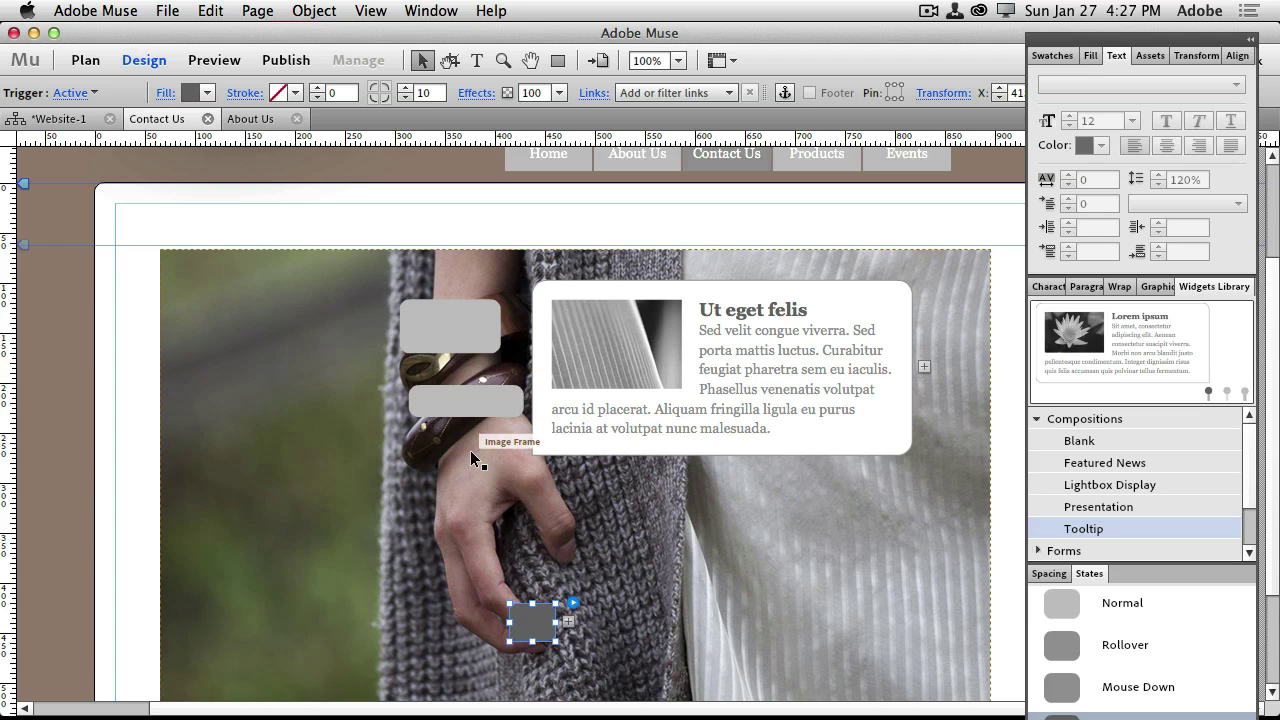
# Shift the whole tooltip composition slightly down to about X 304, Y 78
pyautogui.click(433, 425)
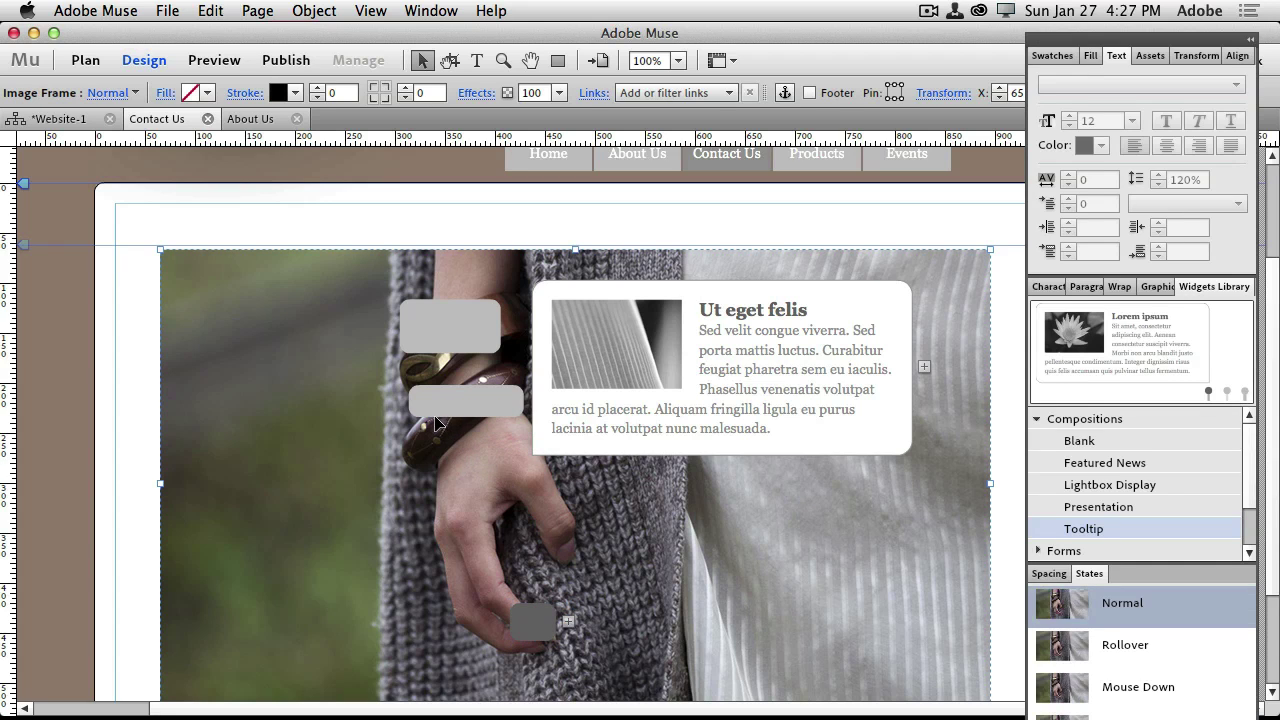
pyautogui.click(441, 409)
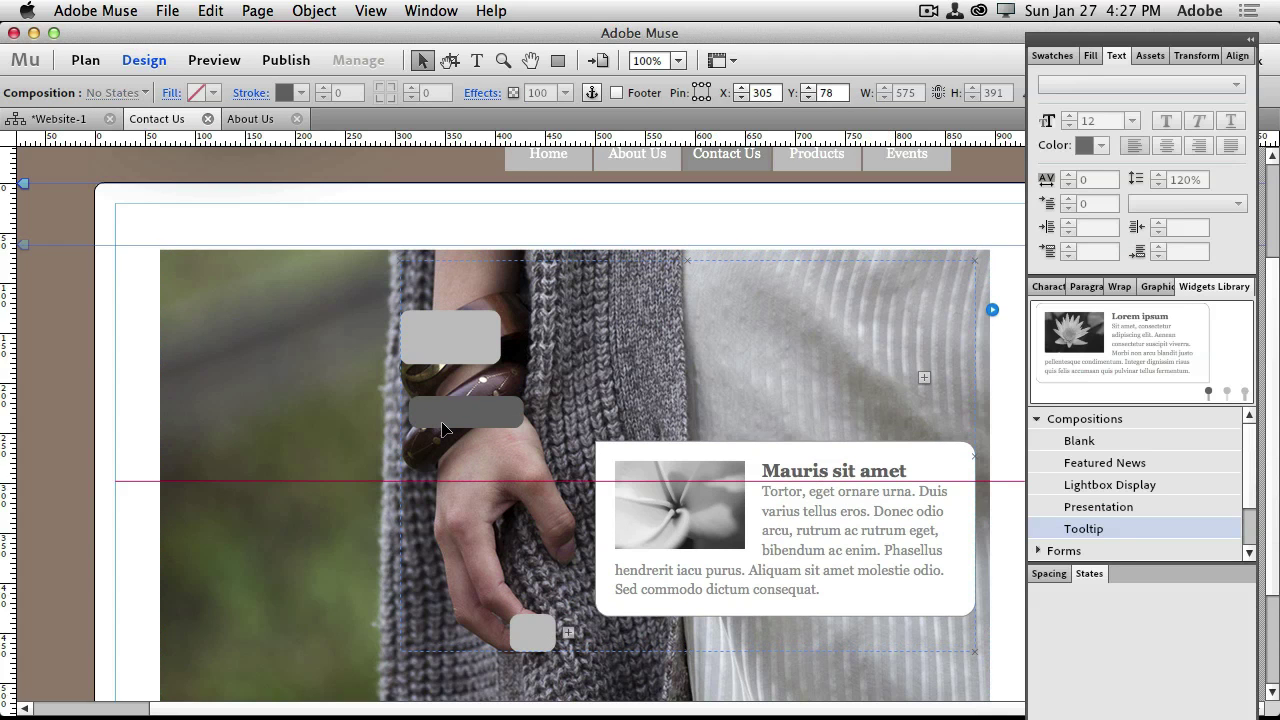
pyautogui.moveTo(441, 413); pyautogui.dragTo(310, 426)
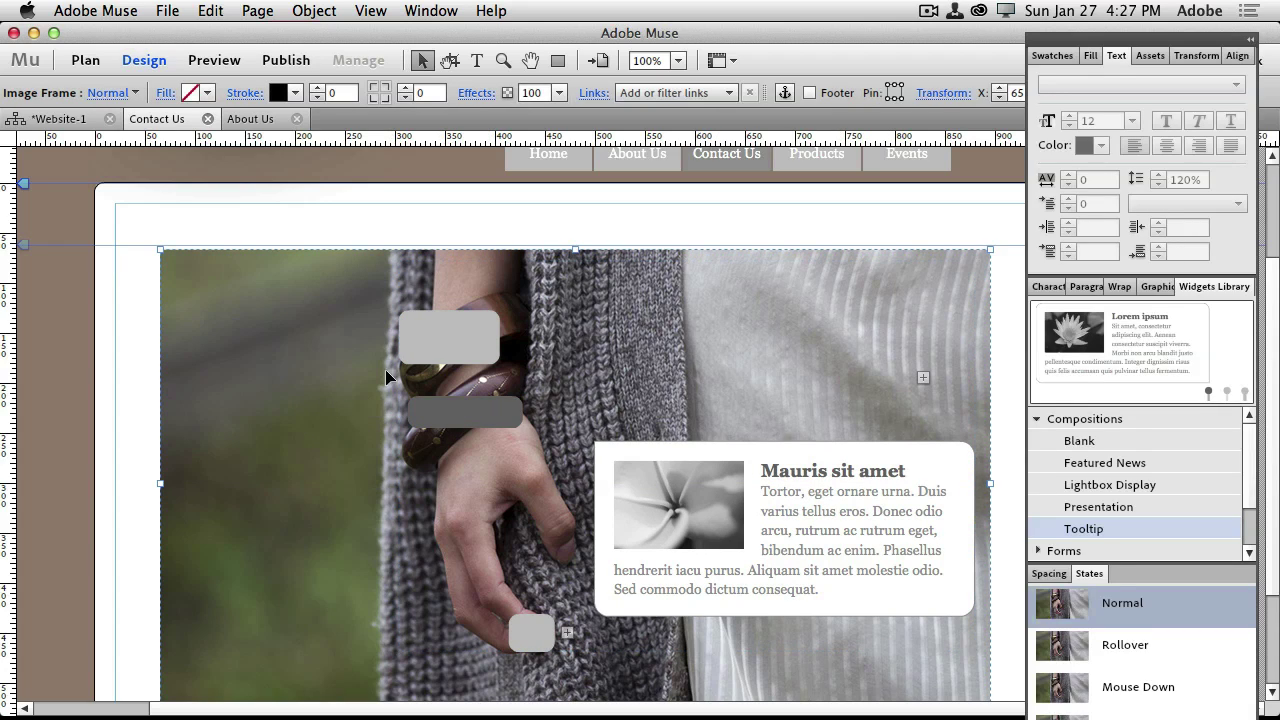
# Set the Active state fill of the upper bracelet's trigger to none
pyautogui.click(432, 350)
pyautogui.click(432, 350)
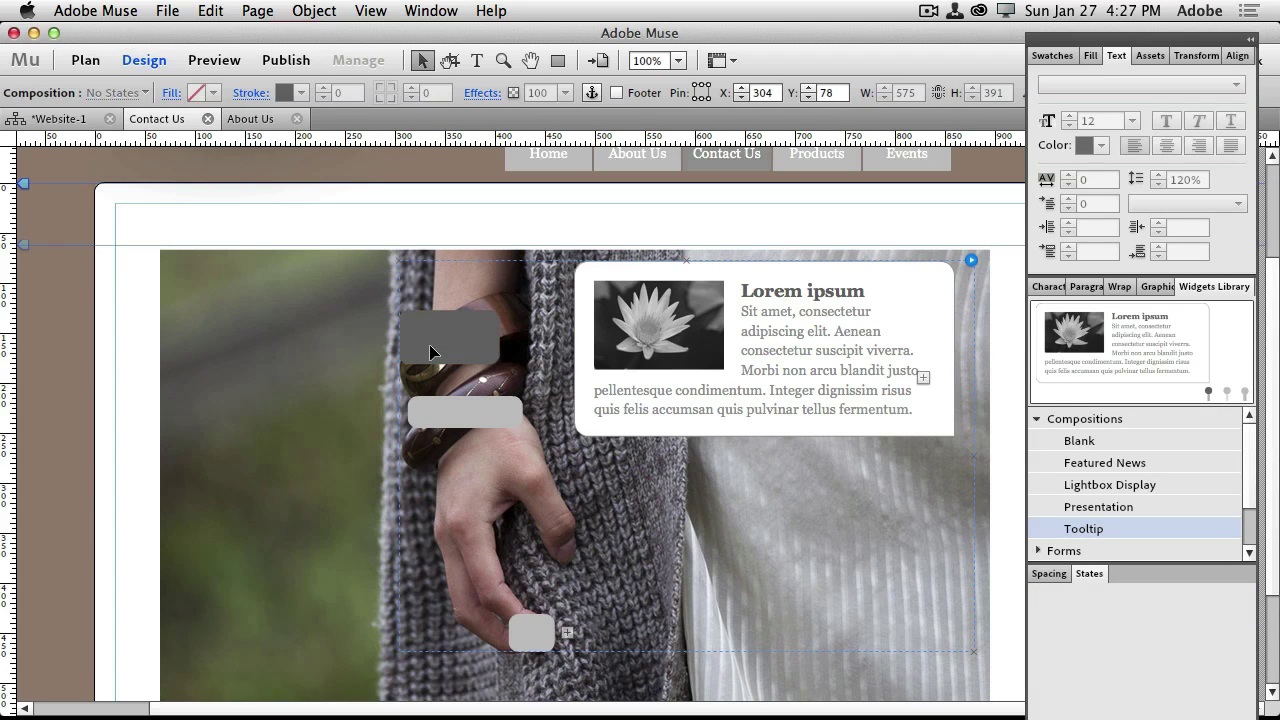
pyautogui.click(165, 94)
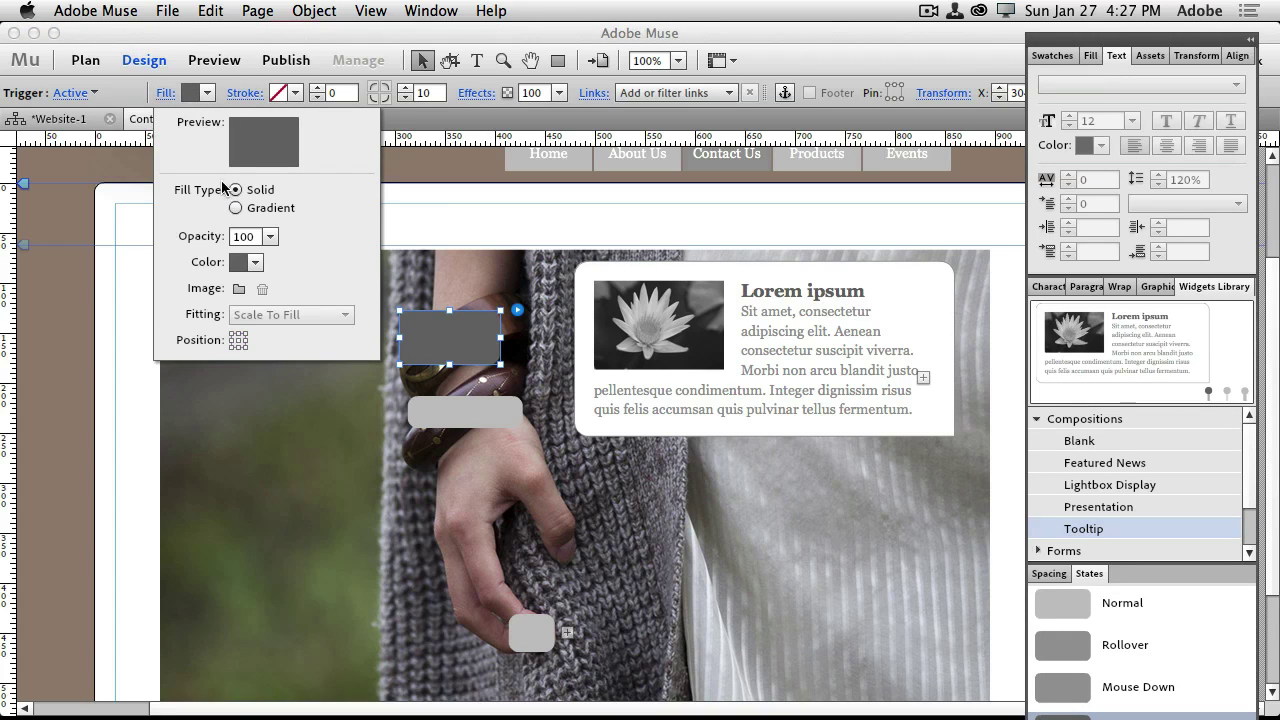
pyautogui.click(192, 93)
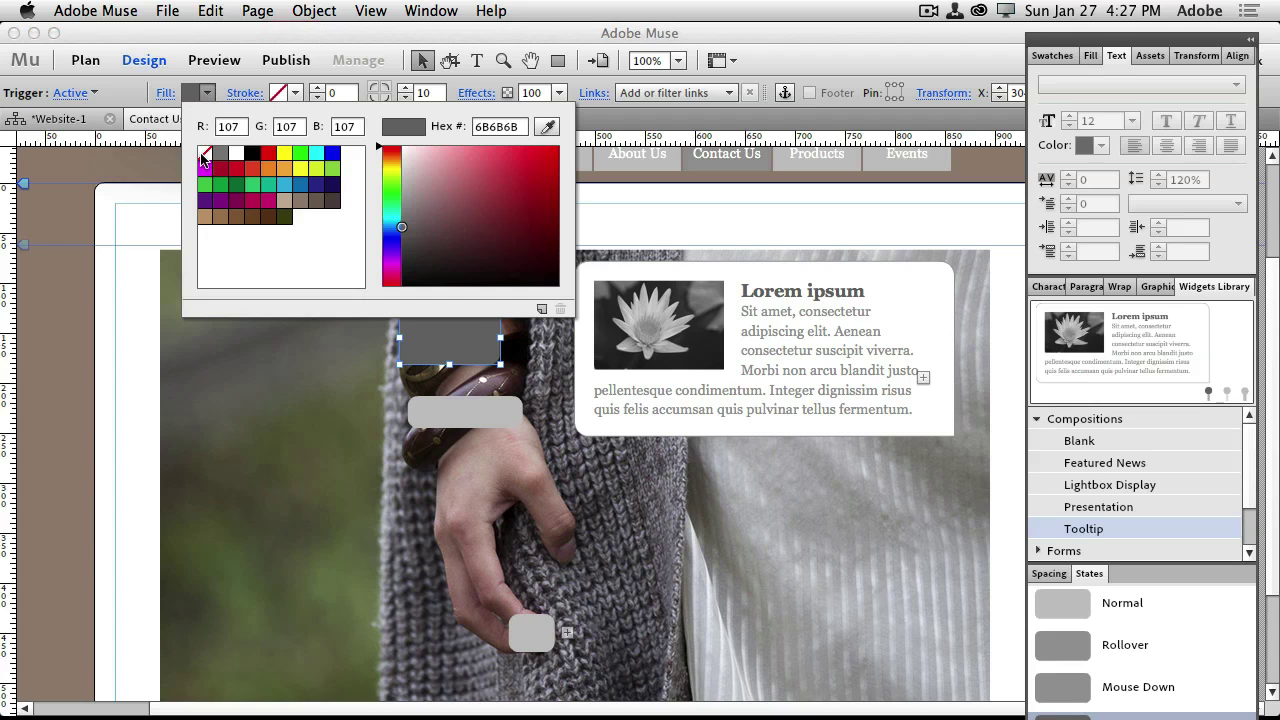
pyautogui.click(203, 158)
# Set the Active state fill of the lower bracelet's trigger to none
pyautogui.click(445, 425)
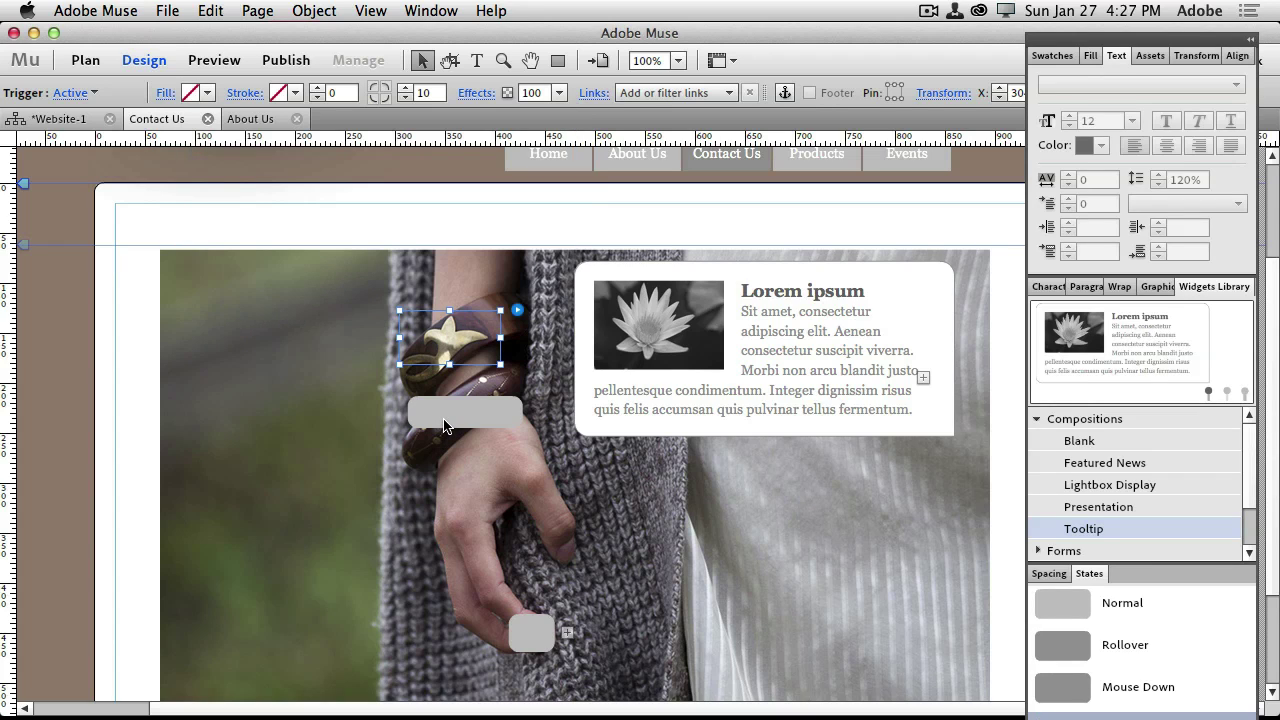
pyautogui.click(207, 94)
pyautogui.click(203, 154)
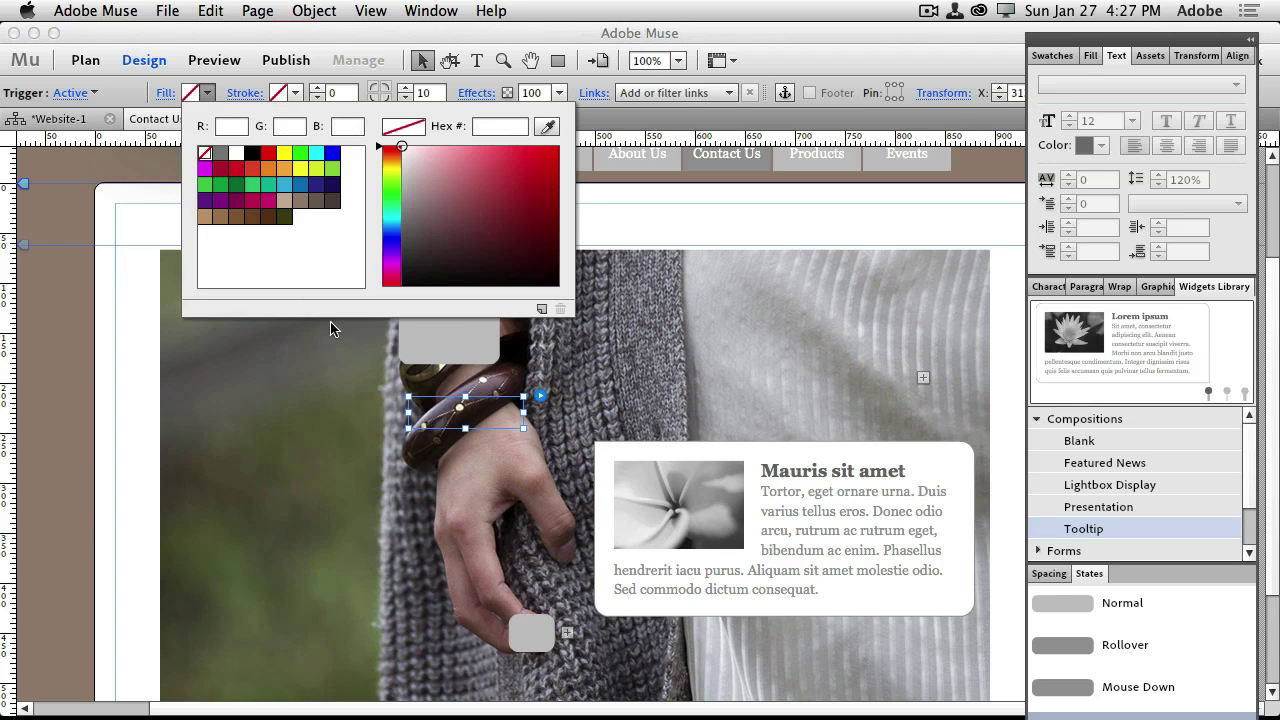
pyautogui.click(206, 360)
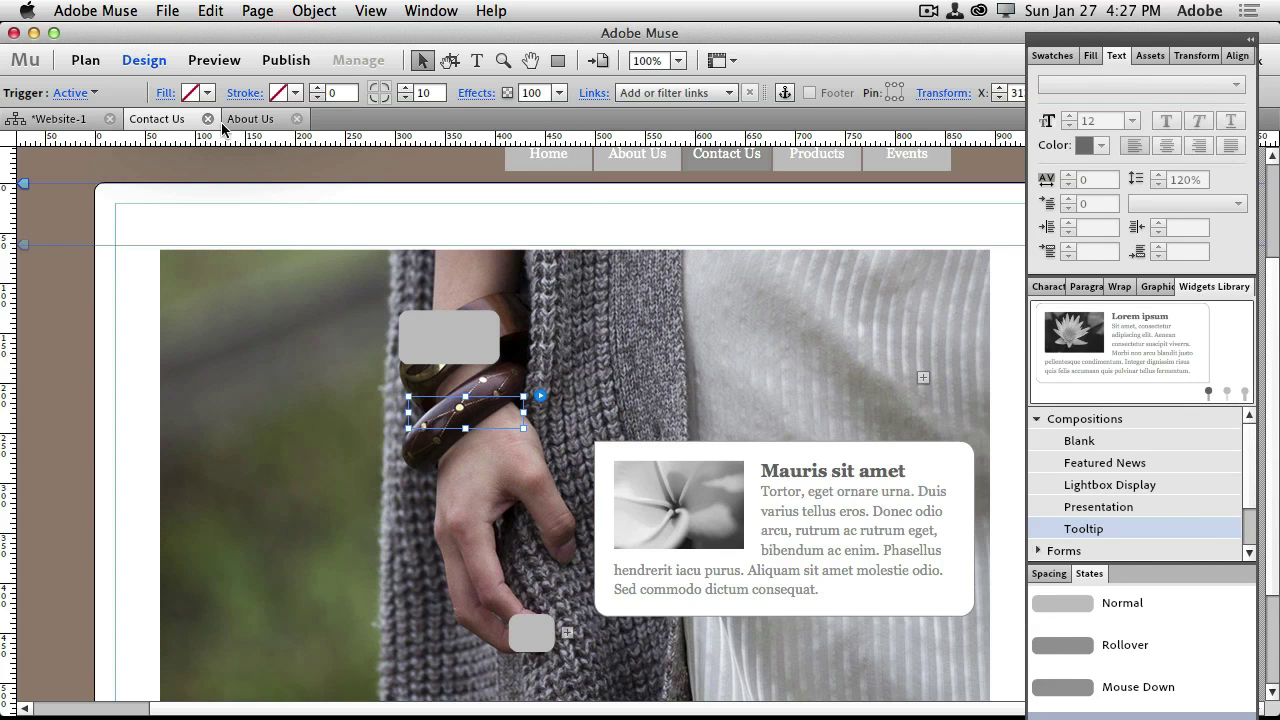
# Preview the page to test the tooltips on both bracelet triggers, and return to the design view
pyautogui.click(208, 60)
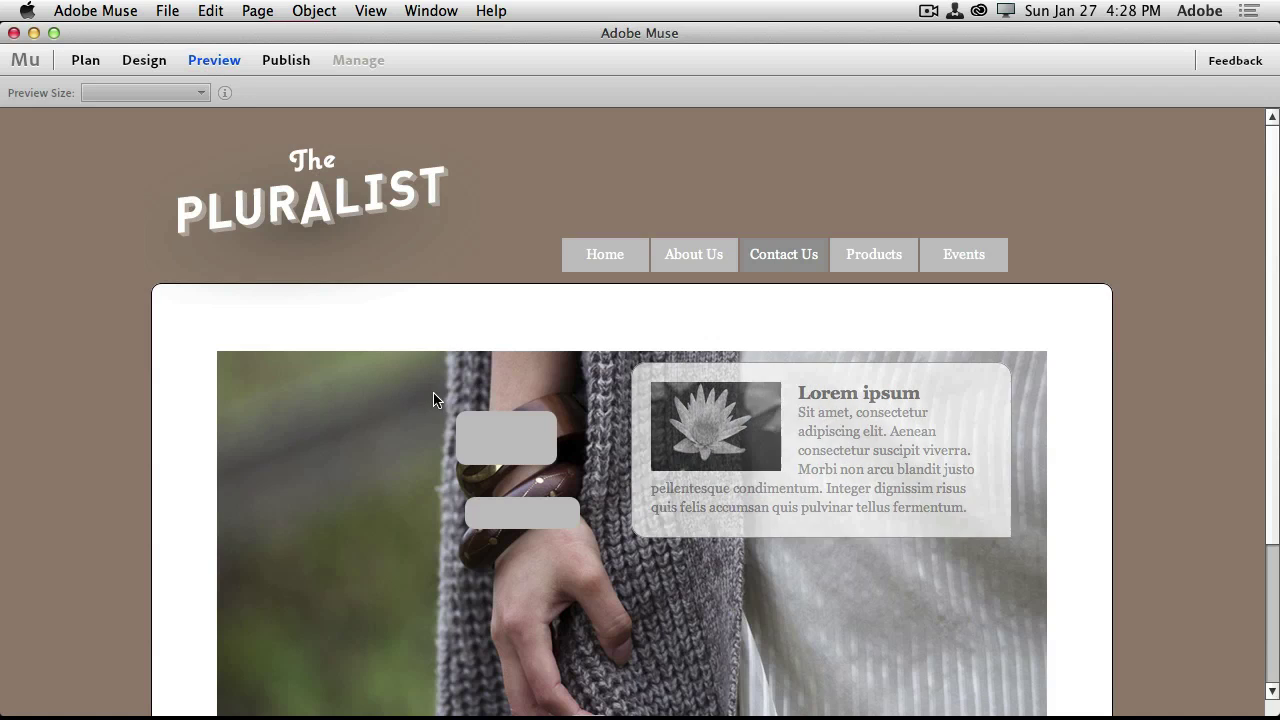
pyautogui.moveTo(489, 451)
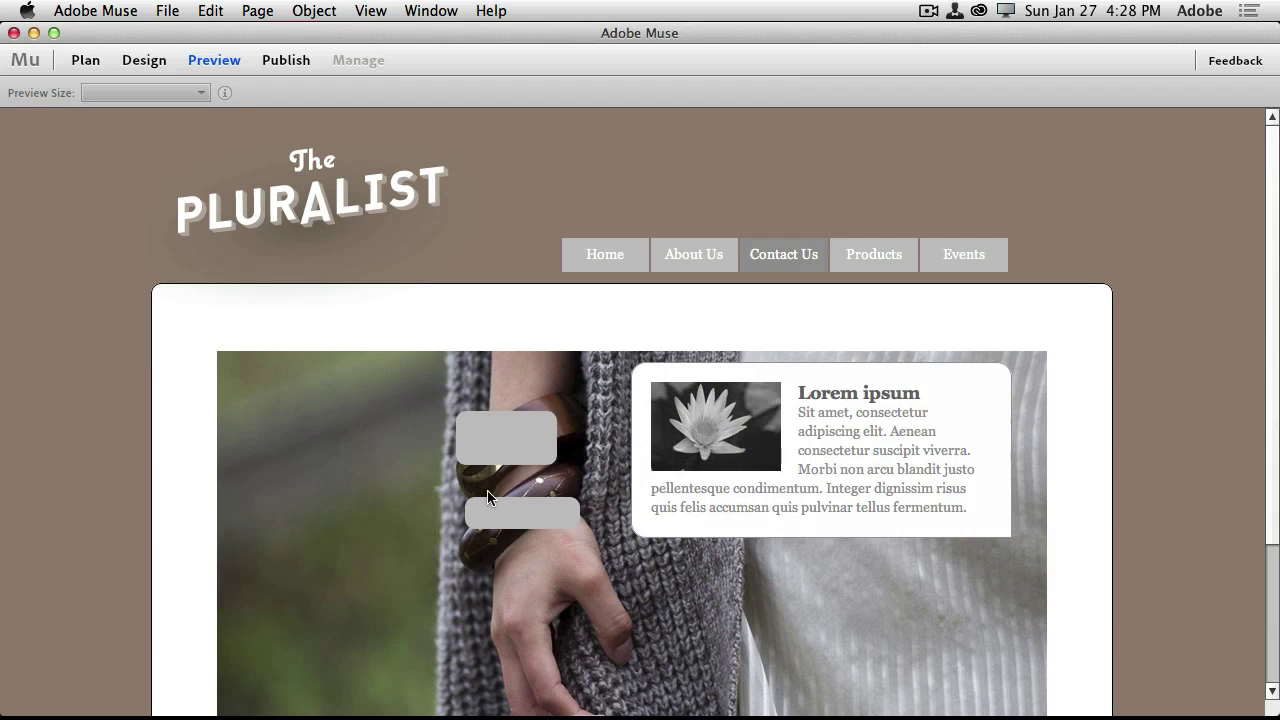
pyautogui.moveTo(502, 516)
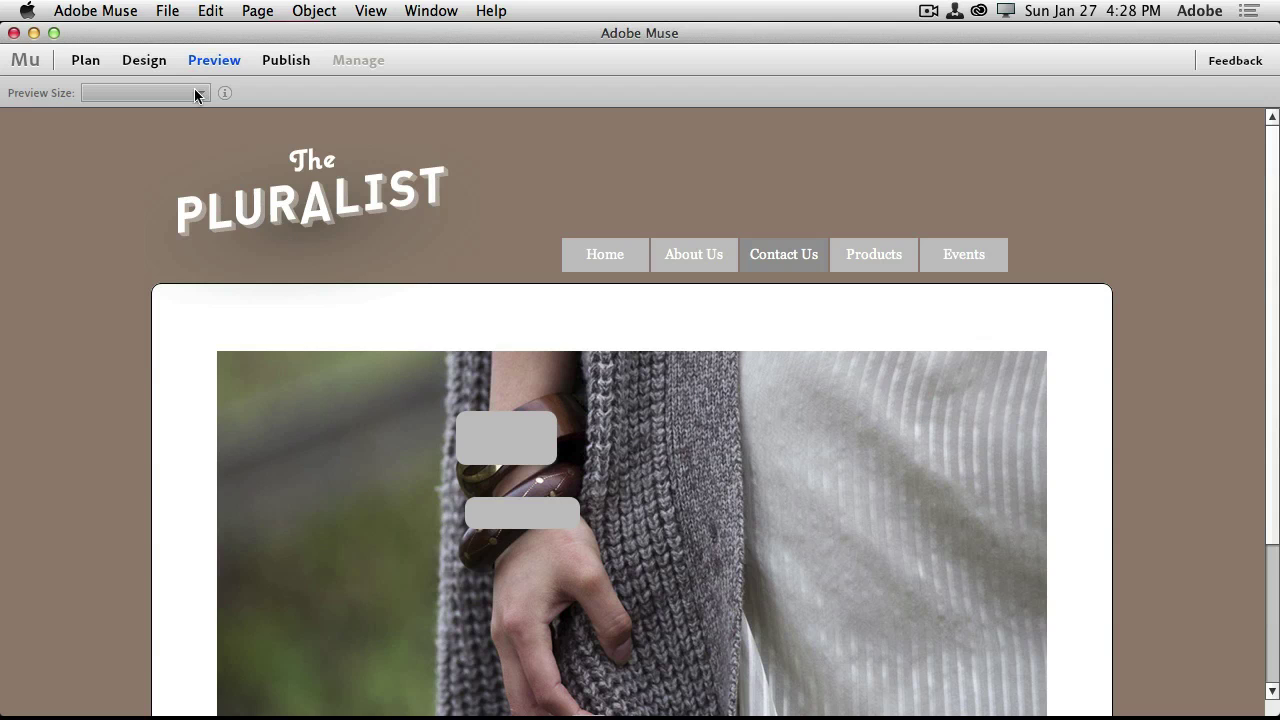
pyautogui.click(150, 62)
# Set the Normal state fill of the upper bracelet's trigger to none
pyautogui.click(422, 353)
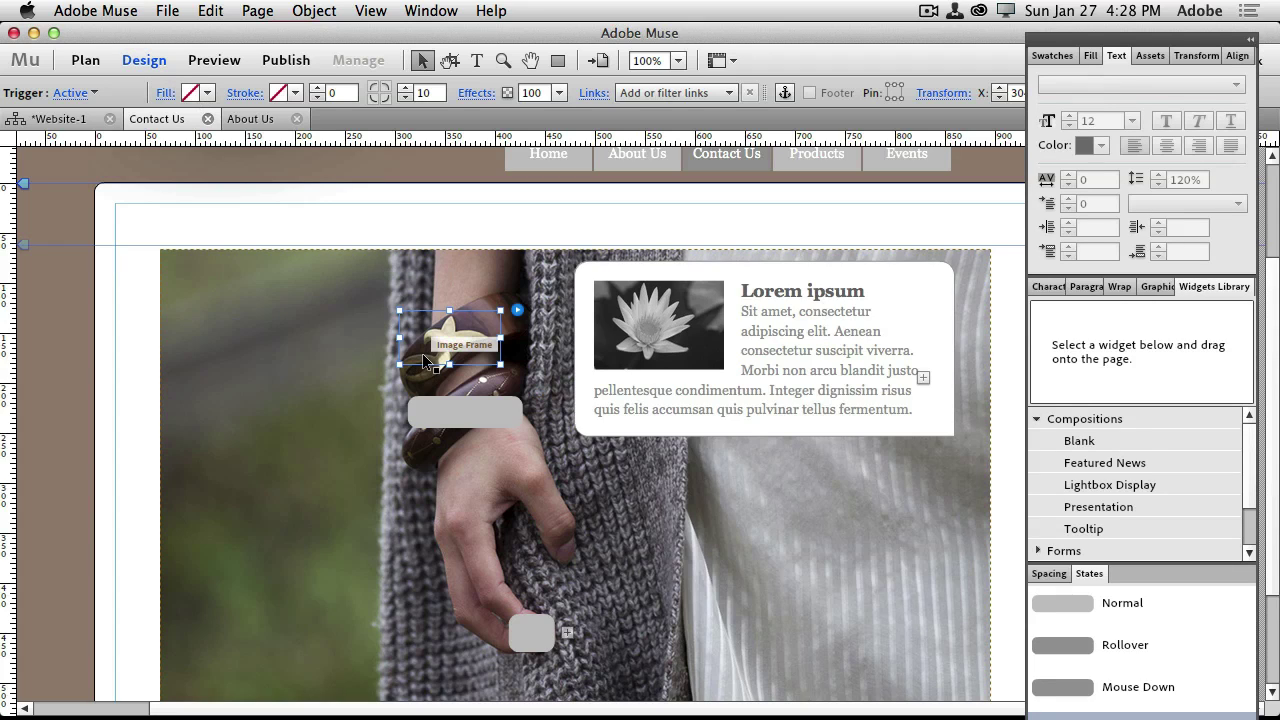
pyautogui.click(1060, 612)
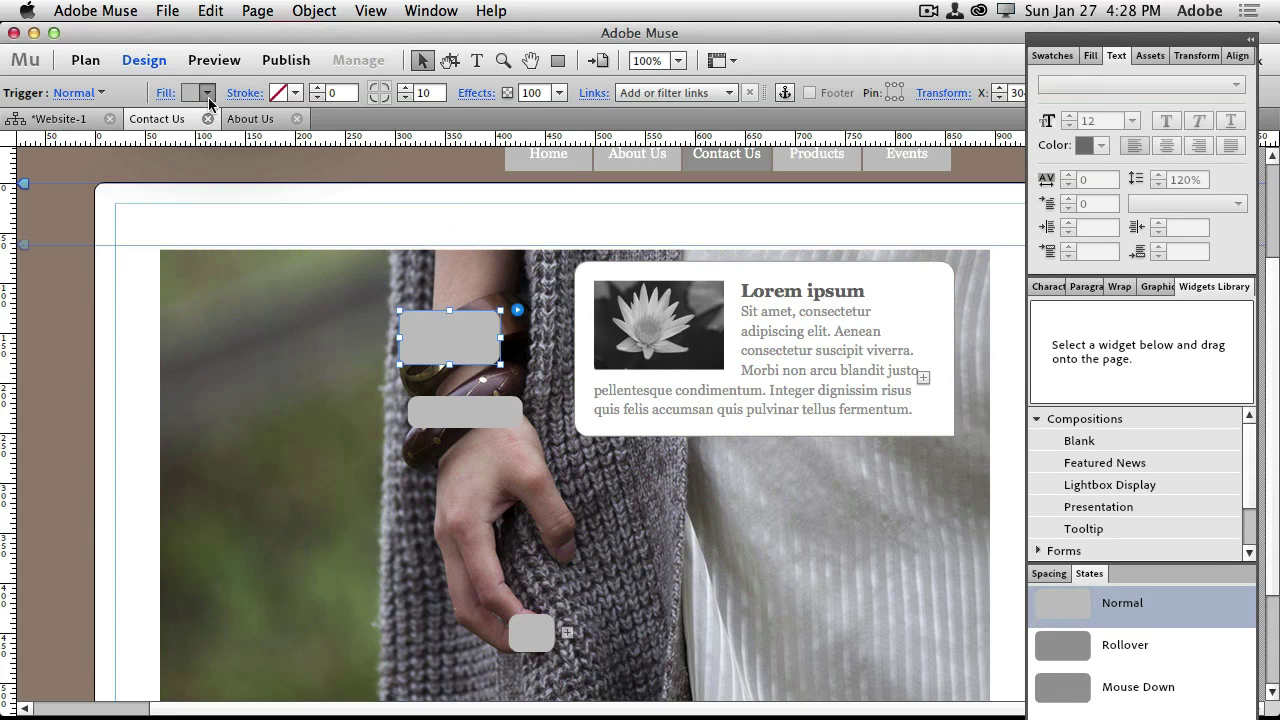
pyautogui.click(206, 92)
pyautogui.click(207, 154)
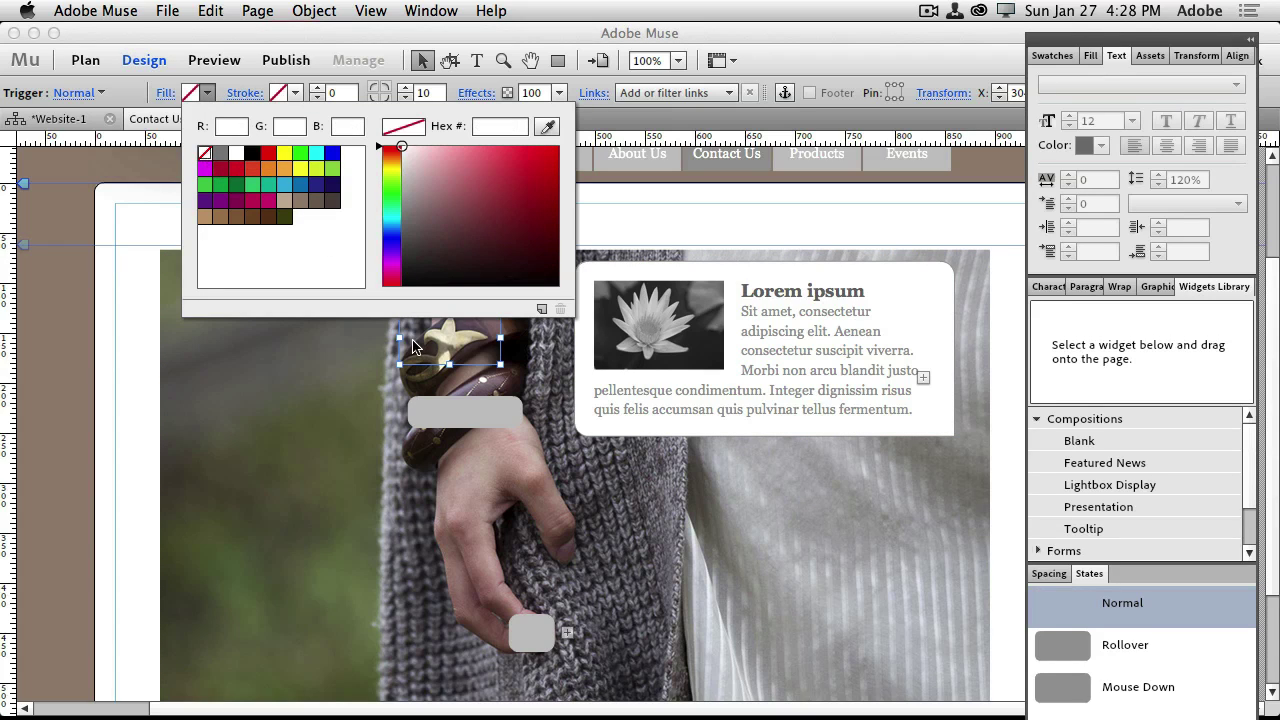
# Set the Normal state fill of the lower bracelet's trigger to none and preview the page
pyautogui.click(459, 418)
pyautogui.click(1043, 615)
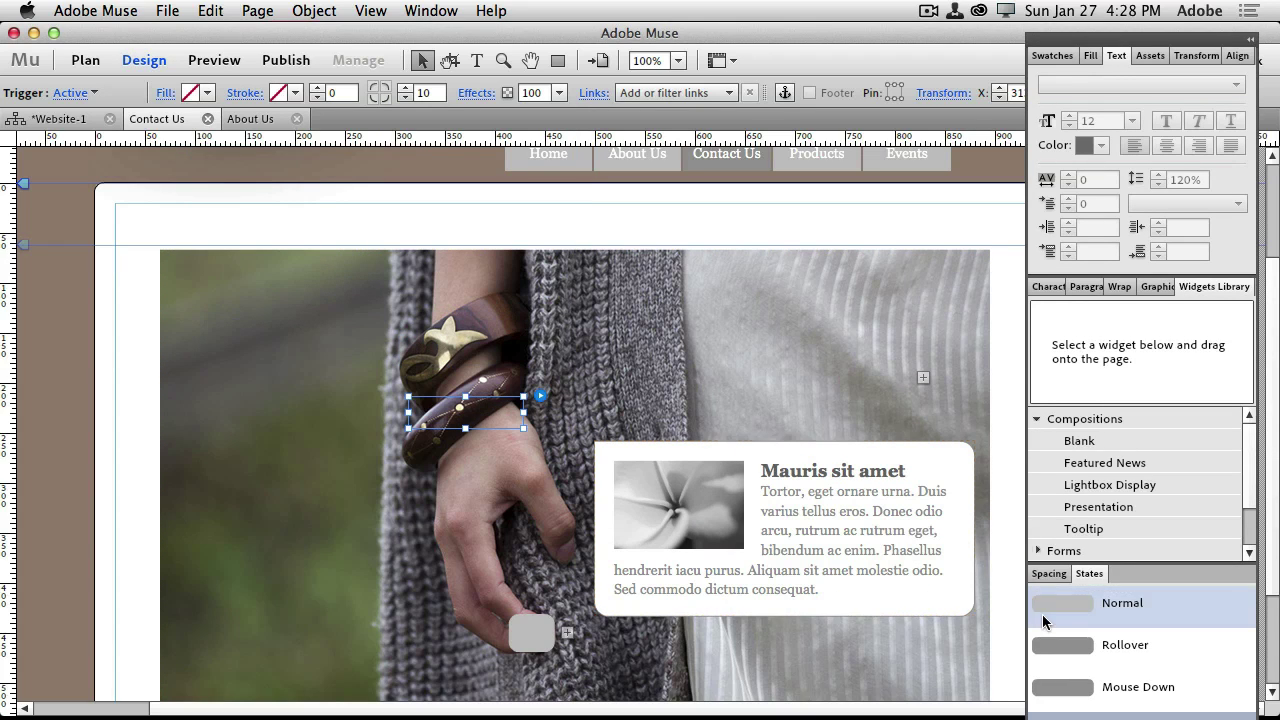
pyautogui.click(206, 92)
pyautogui.click(206, 152)
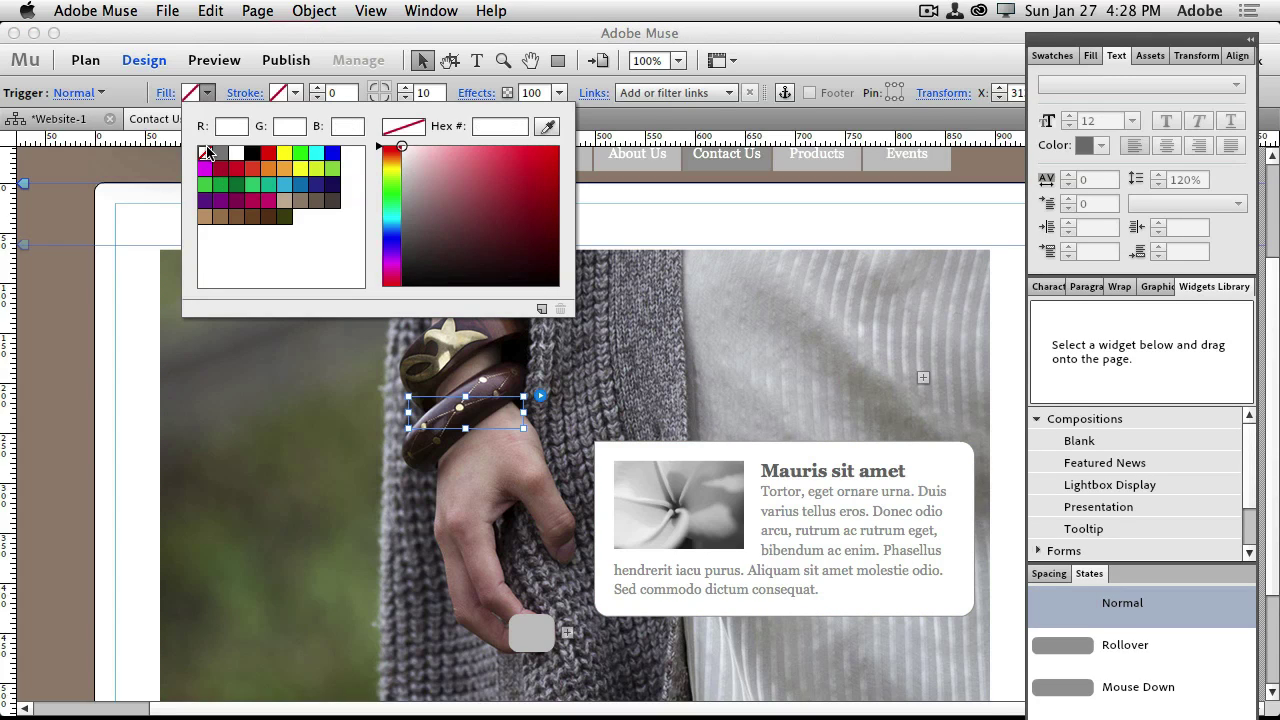
pyautogui.click(200, 62)
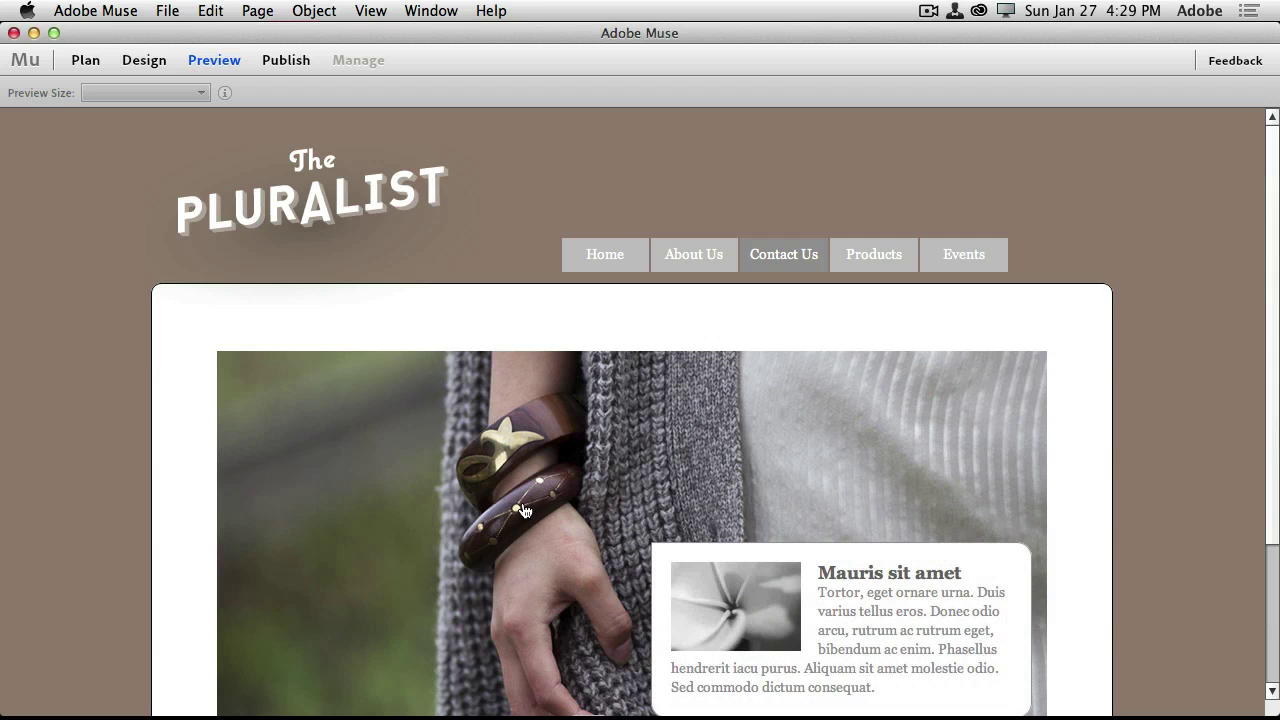
# Check the bracelet tooltips in the lower part of the Contact Us preview and return to the site plan
pyautogui.scroll(-4, 508, 523)
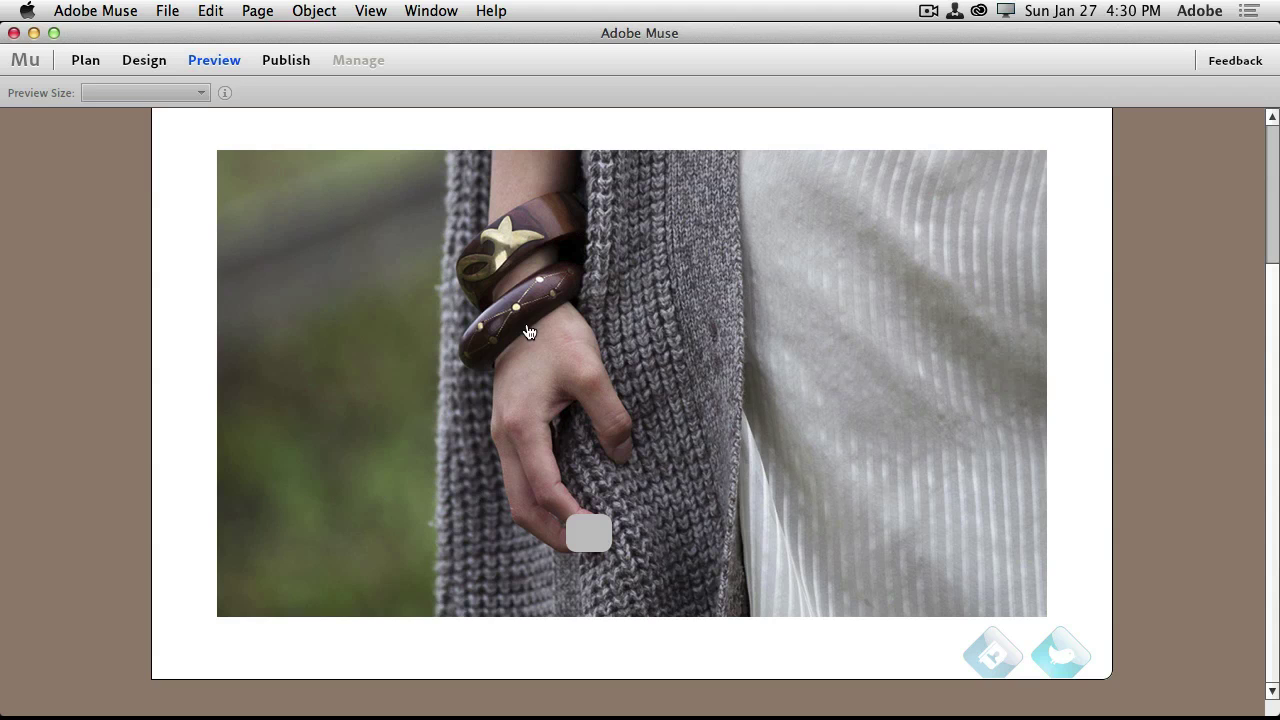
pyautogui.moveTo(515, 238)
pyautogui.click(87, 61)
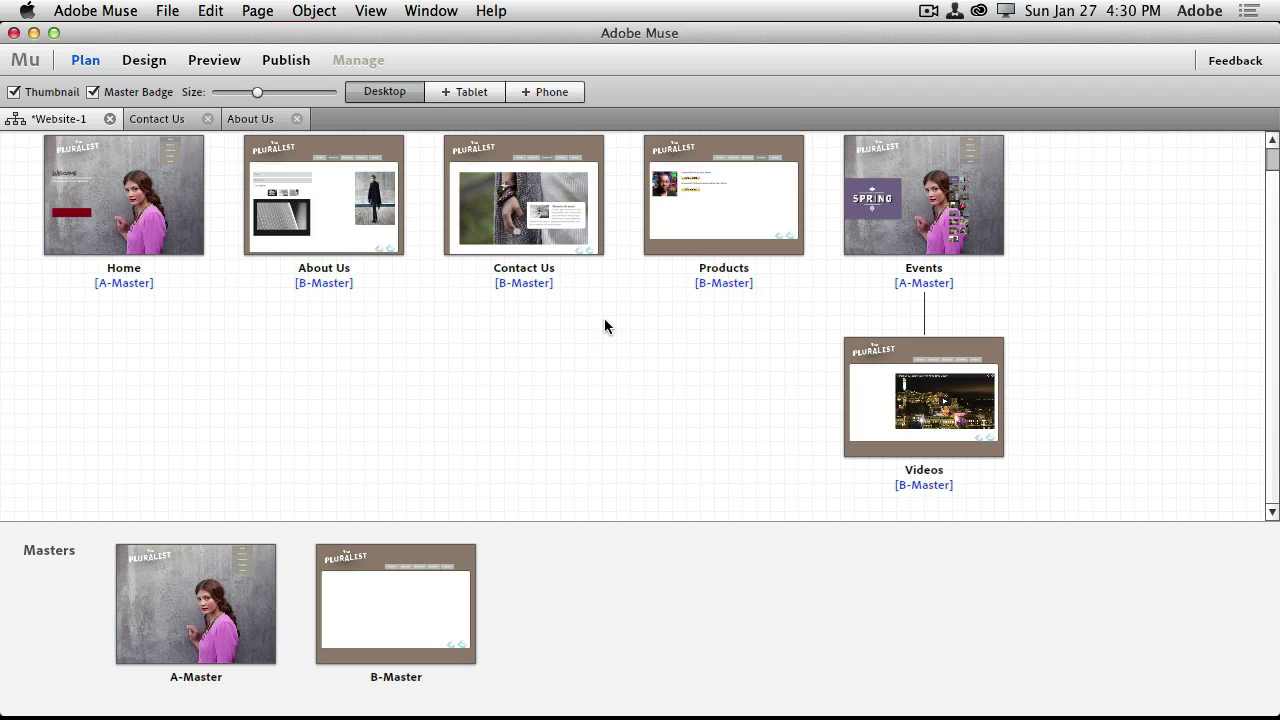
# Preview the About Us page and expand the accordion's Paris and New York panels
pyautogui.doubleClick(312, 212)
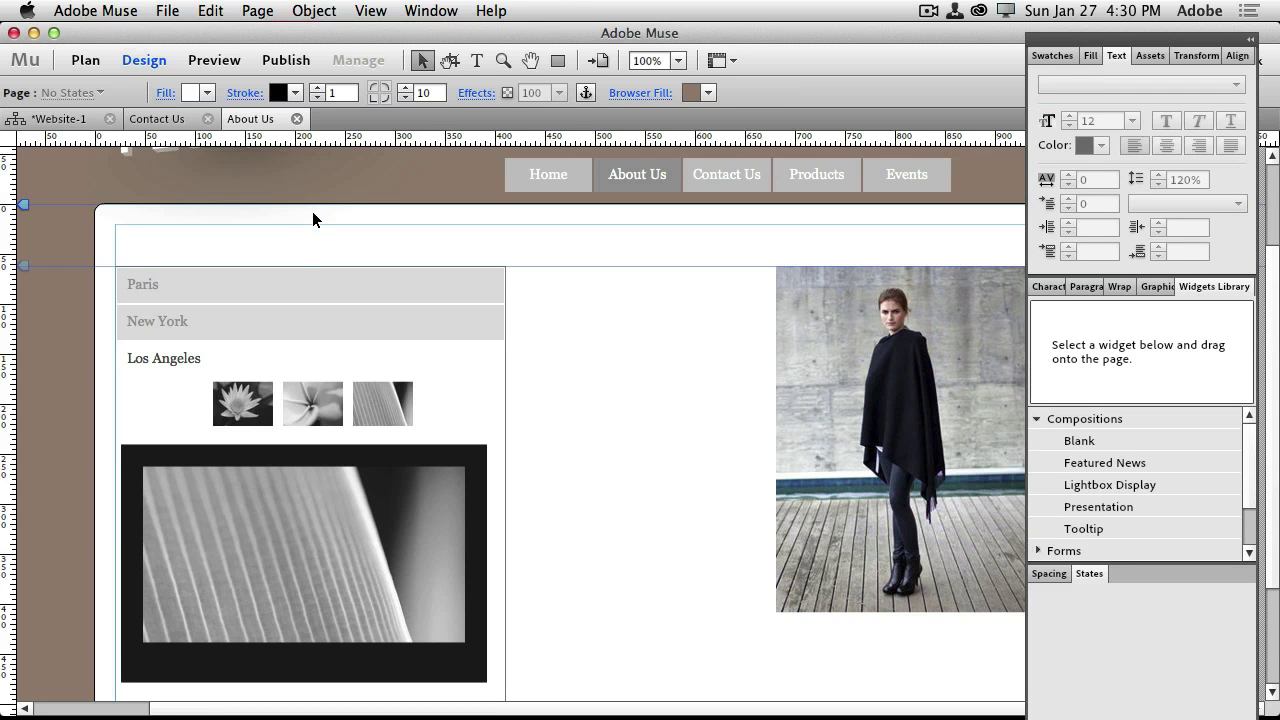
pyautogui.click(210, 62)
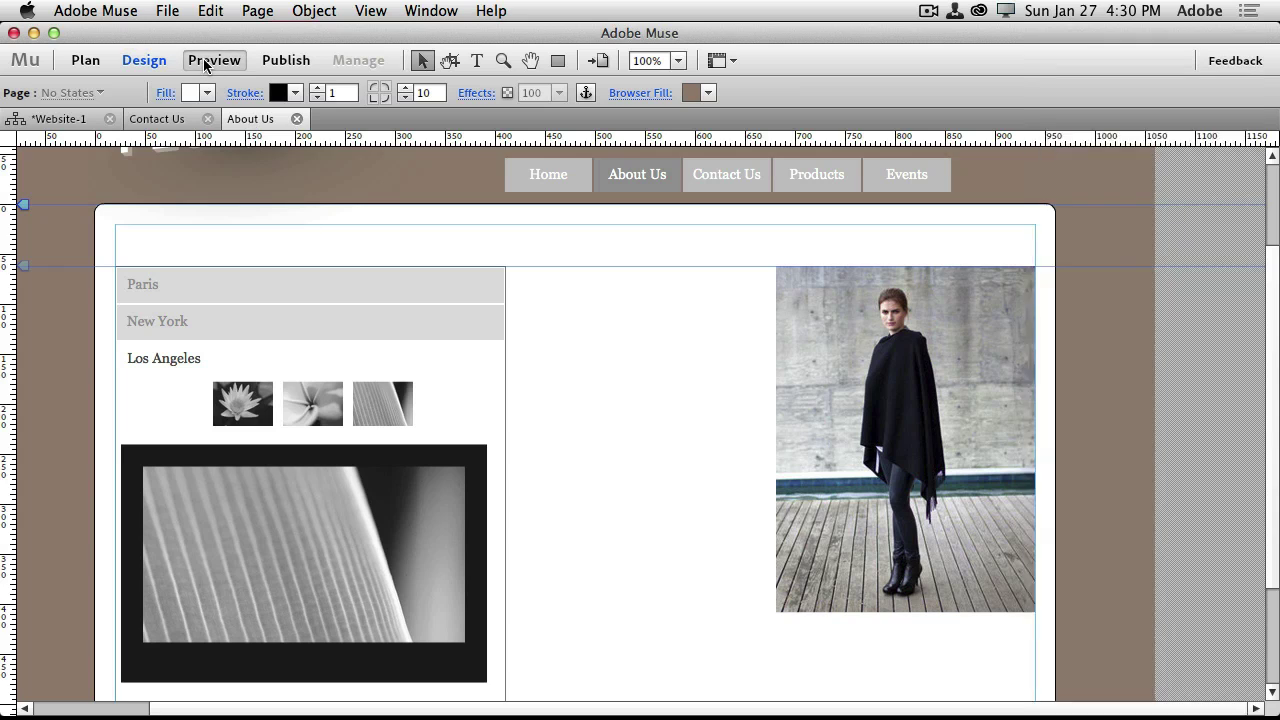
pyautogui.click(220, 367)
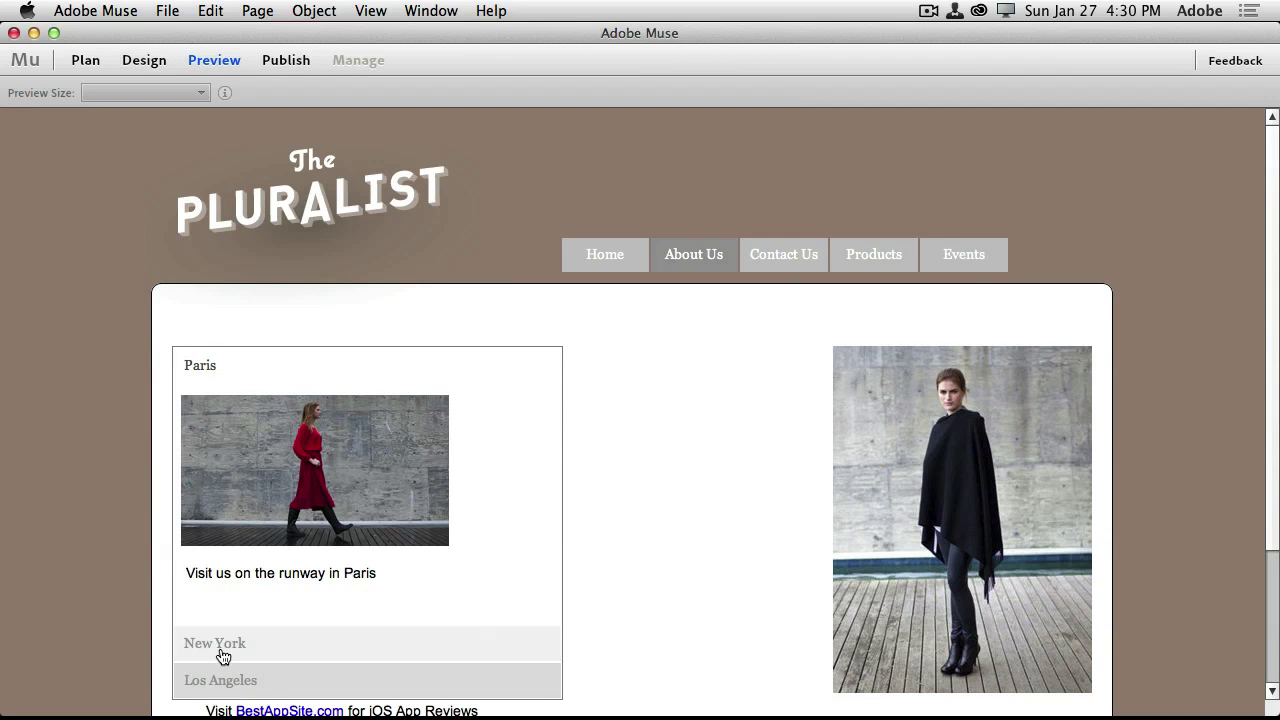
pyautogui.click(223, 650)
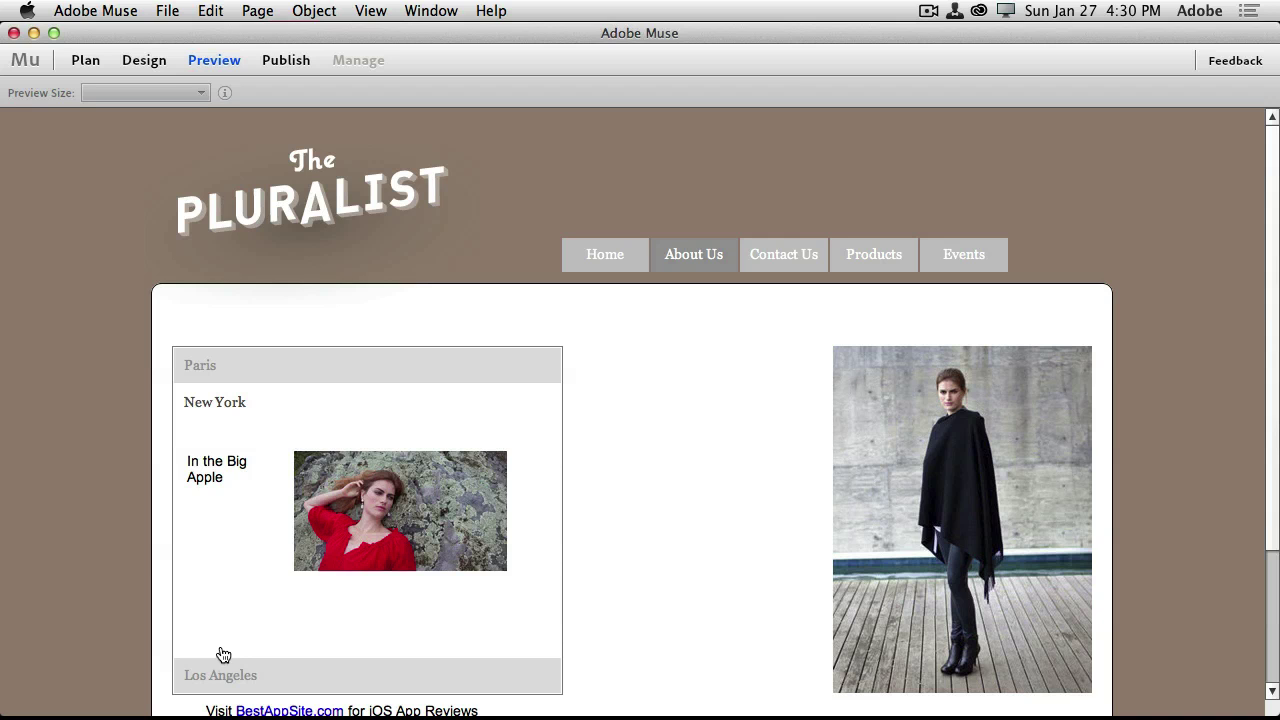
# Turn off the Can Close All option of the accordion on the About Us page
pyautogui.click(146, 60)
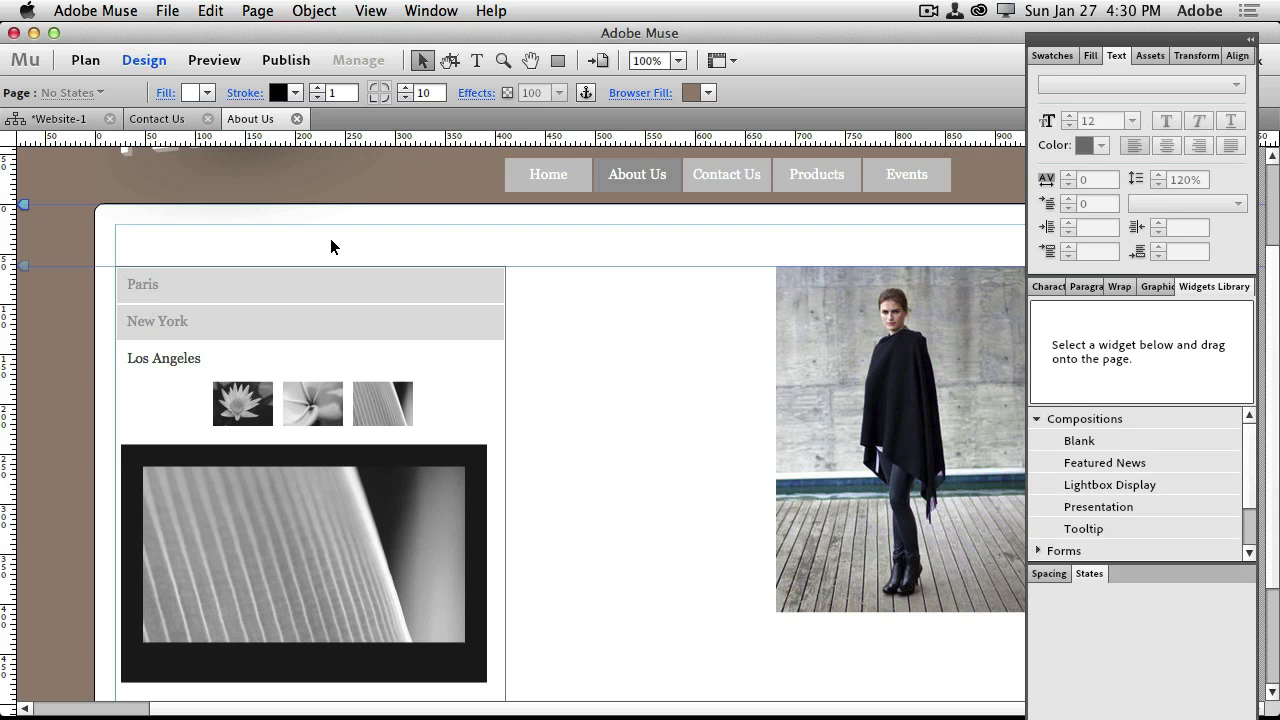
pyautogui.click(498, 286)
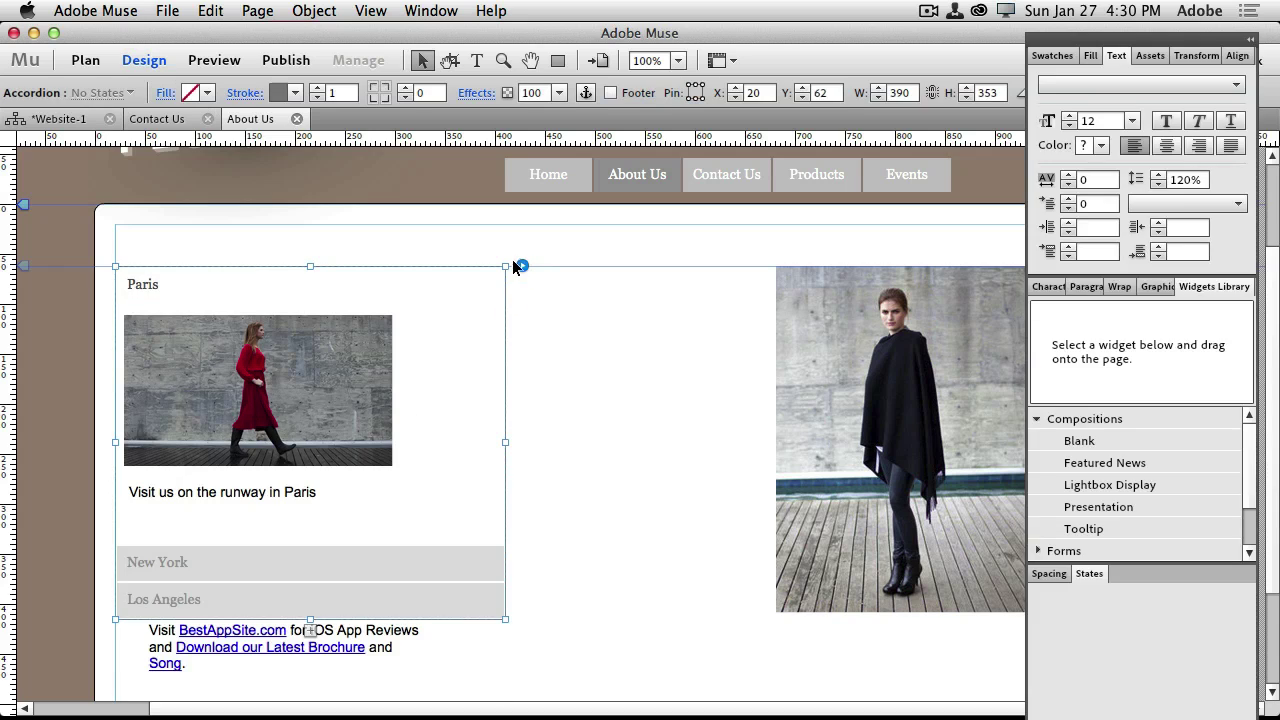
pyautogui.click(521, 266)
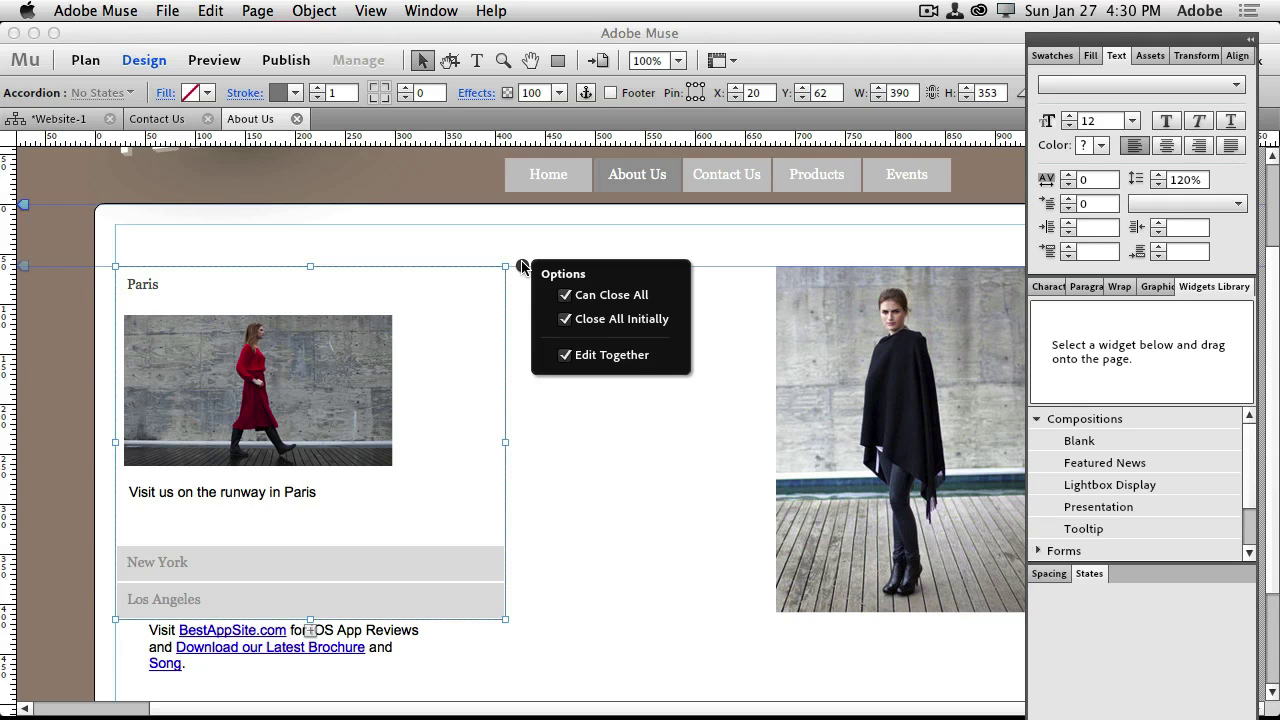
pyautogui.click(572, 296)
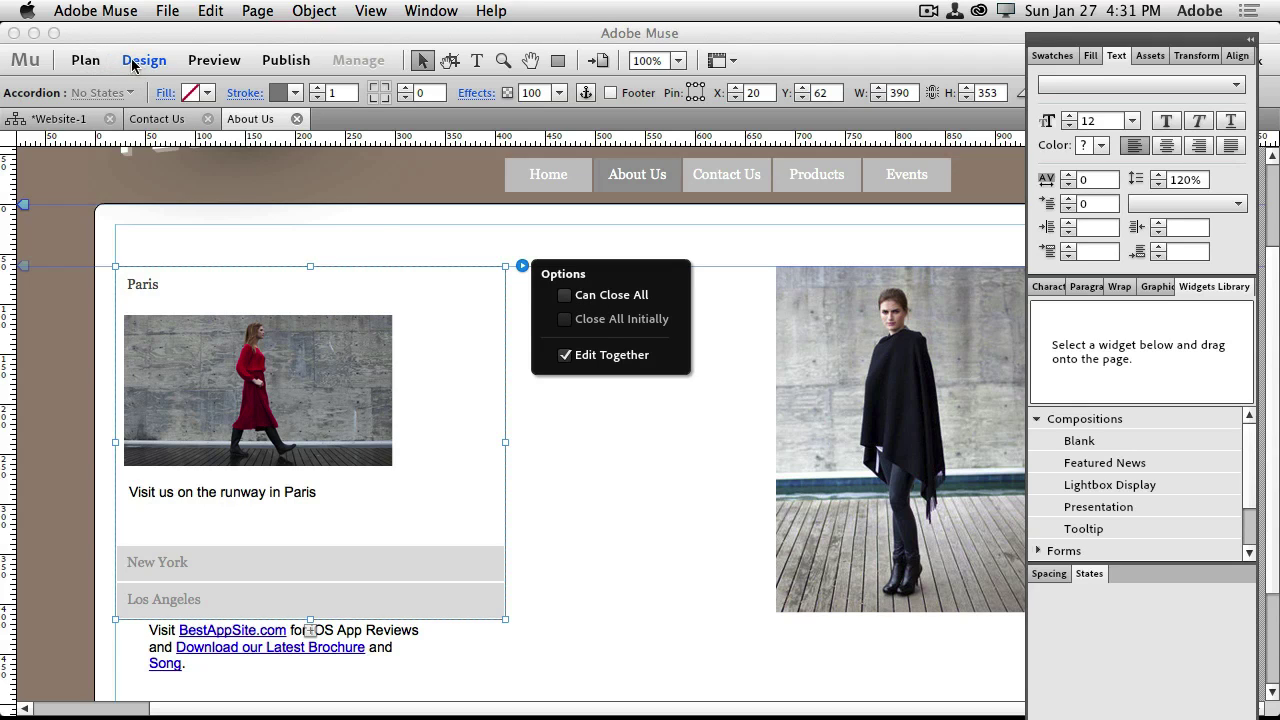
# Preview the About Us page, expand the Paris, New York and Los Angeles panels in turn, and return to the design view
pyautogui.click(205, 60)
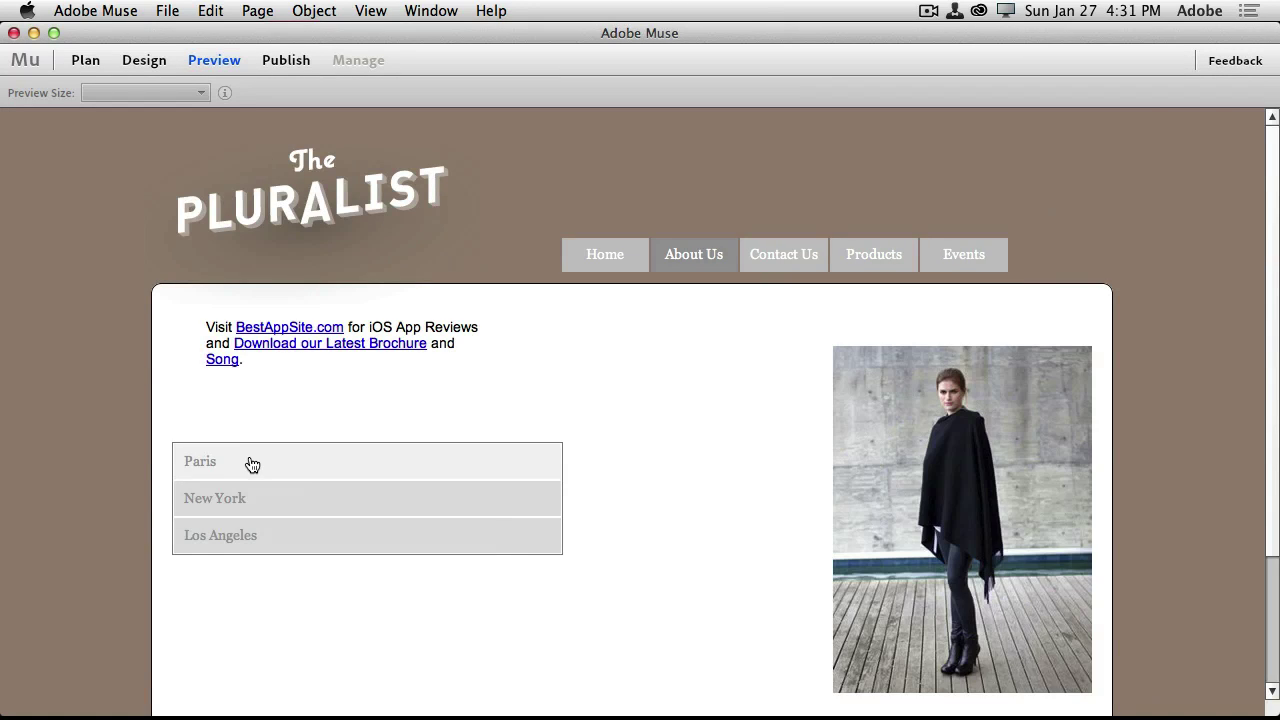
pyautogui.click(250, 465)
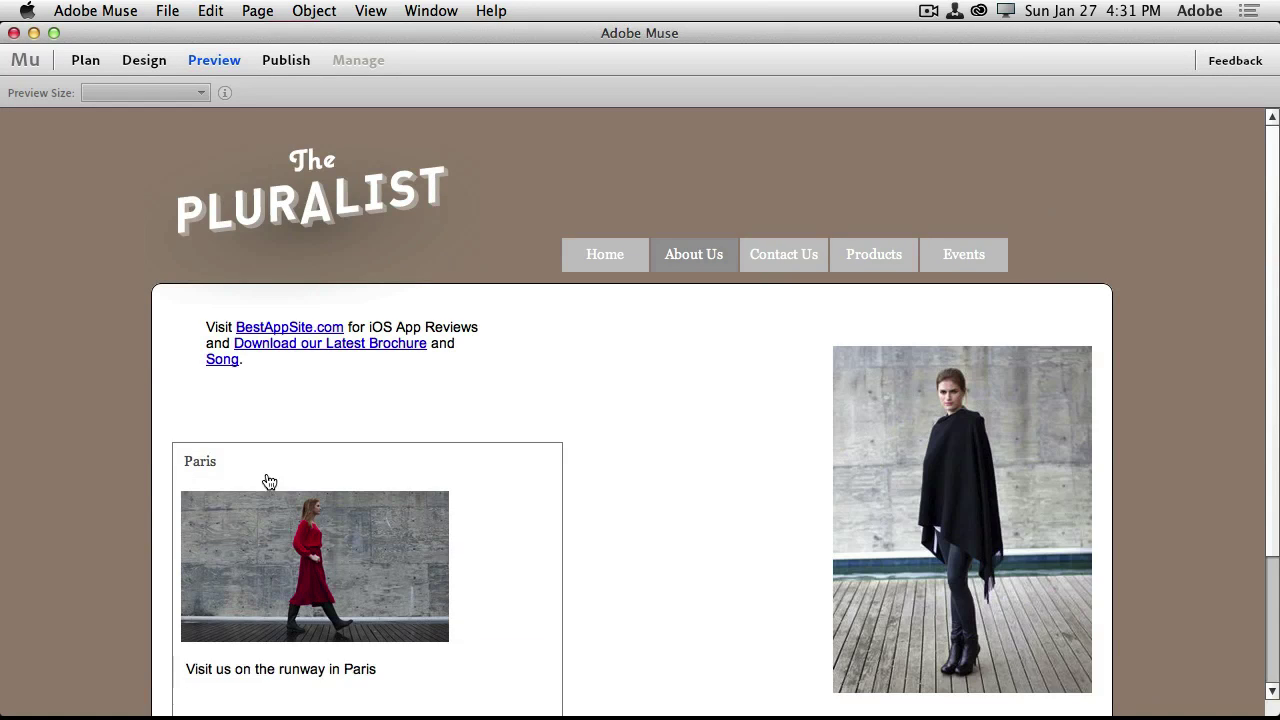
pyautogui.scroll(-4, 285, 495)
pyautogui.click(278, 557)
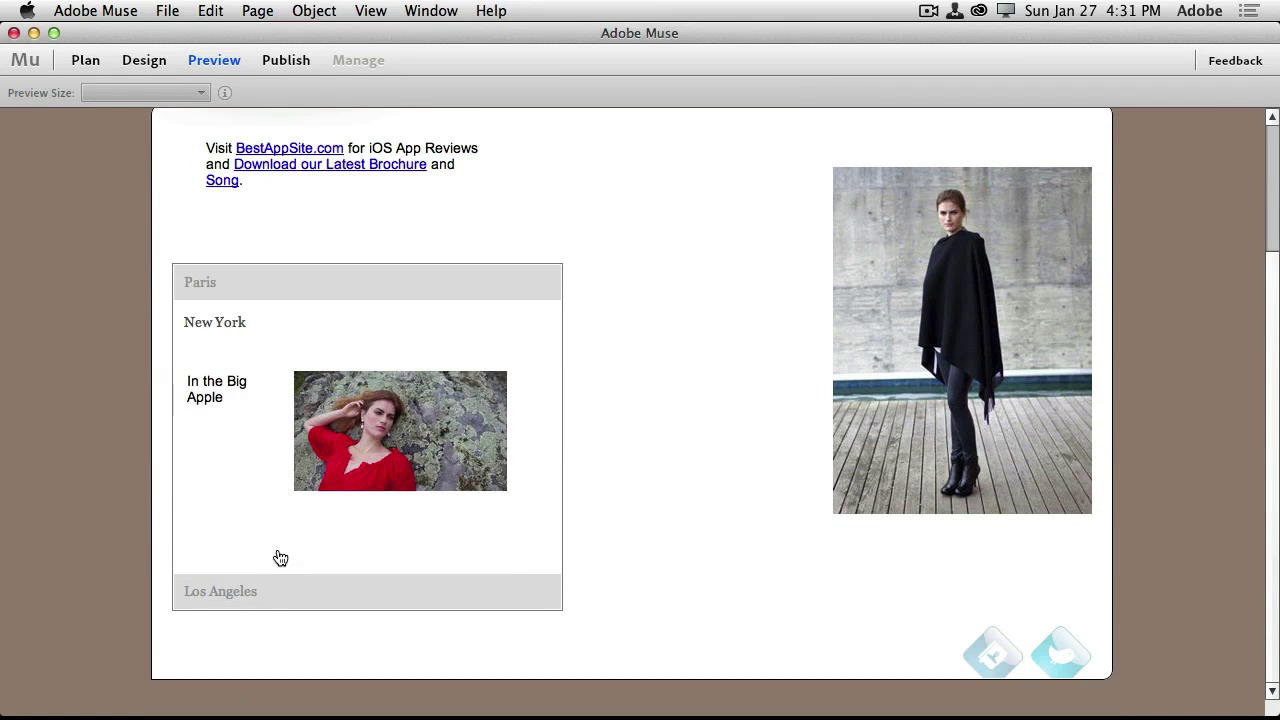
pyautogui.click(267, 590)
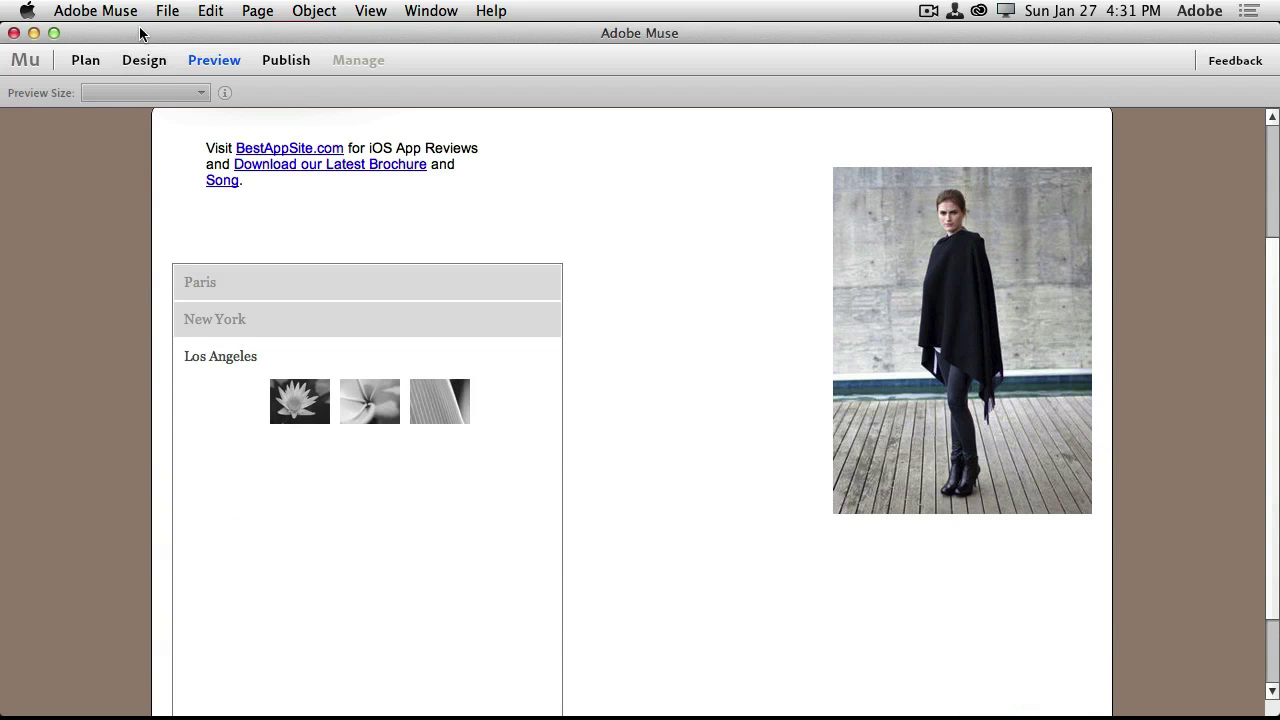
pyautogui.click(143, 61)
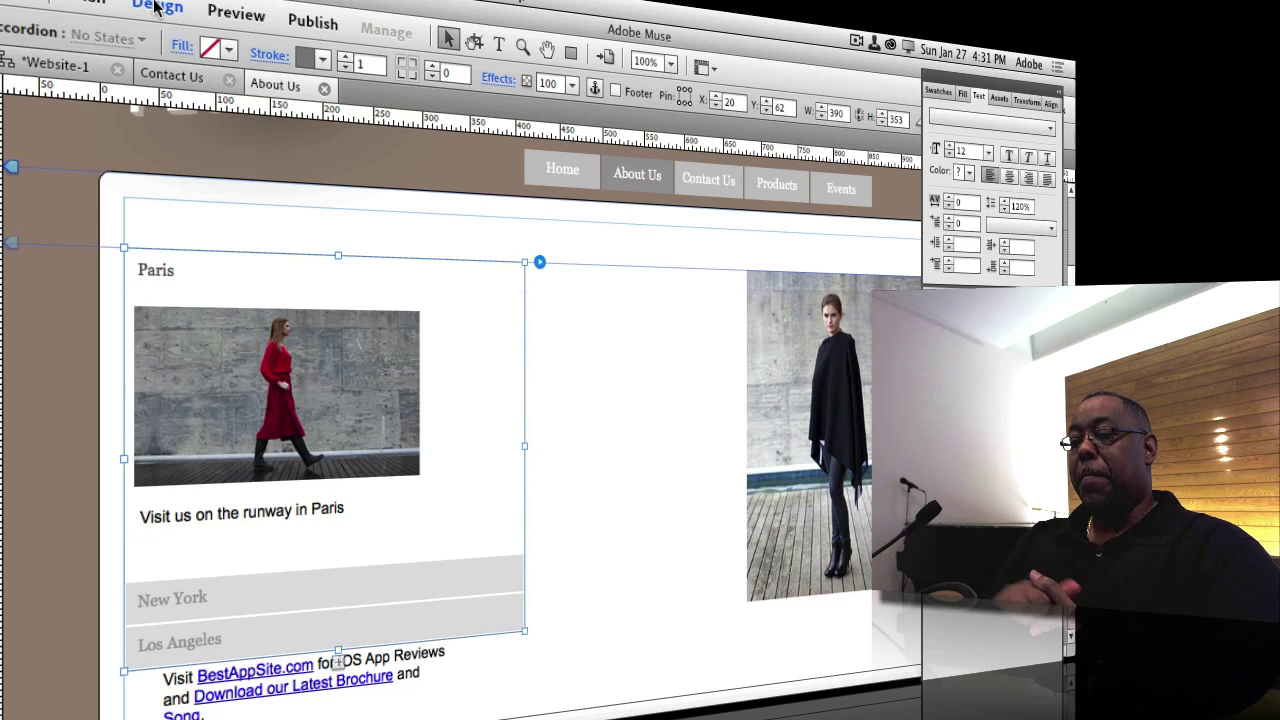
# Add a phone layout to the site copied from Desktop, including the site plan and page attributes
pyautogui.click(56, 64)
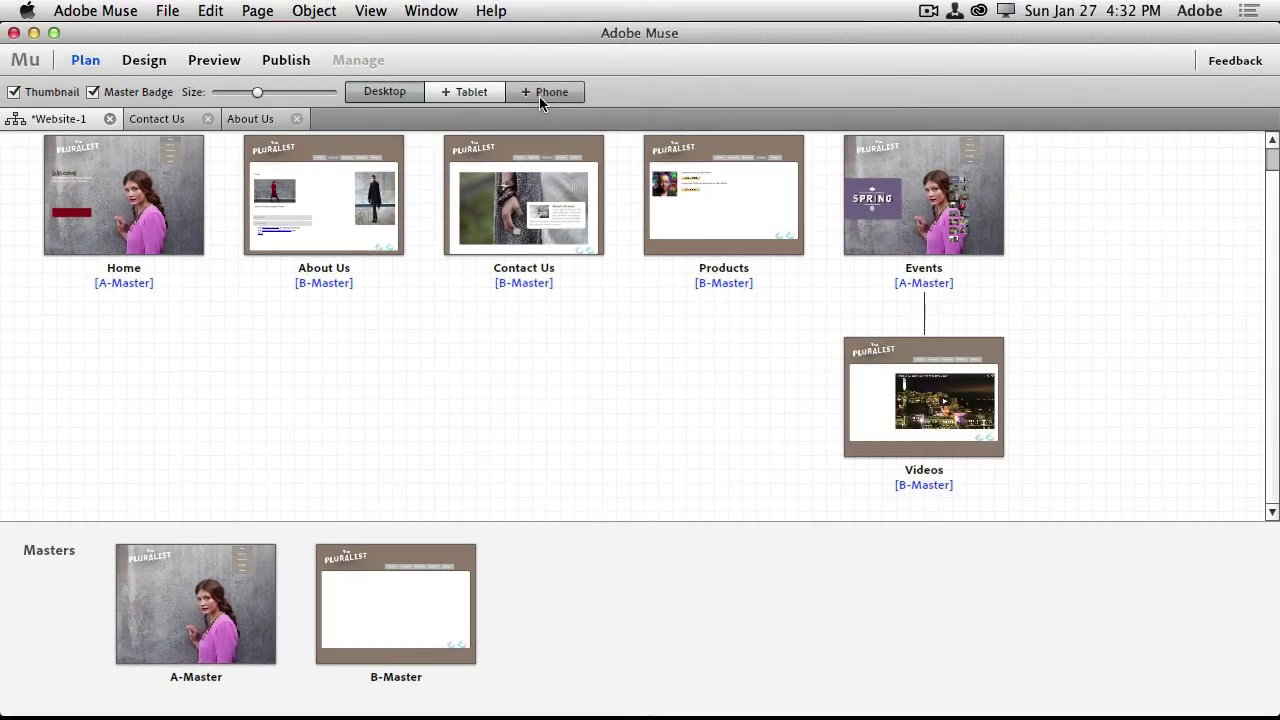
pyautogui.click(539, 97)
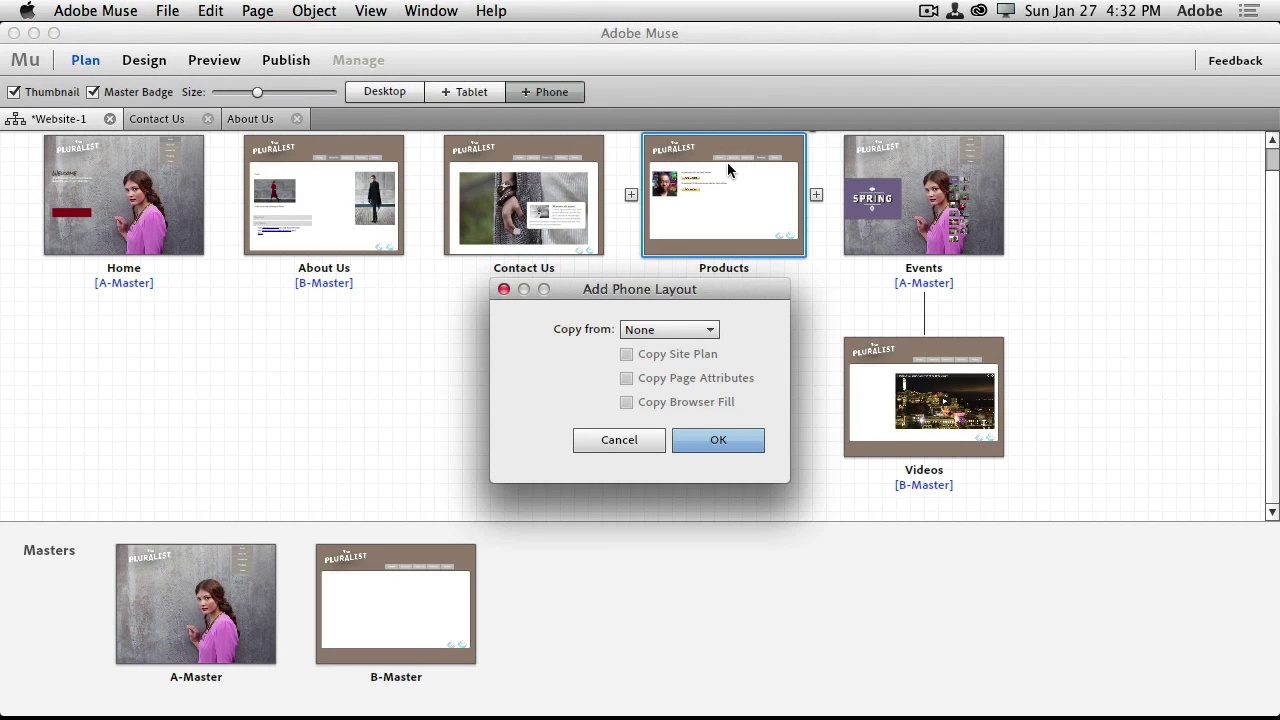
pyautogui.click(705, 328)
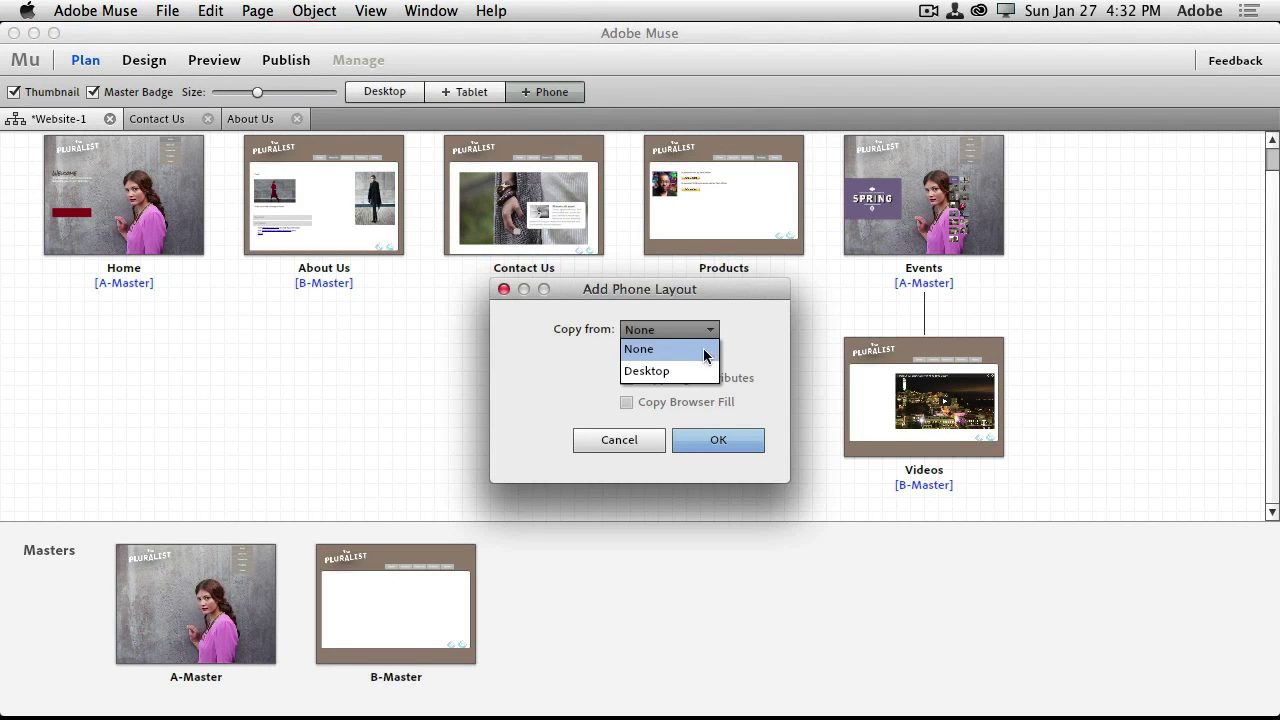
pyautogui.click(703, 372)
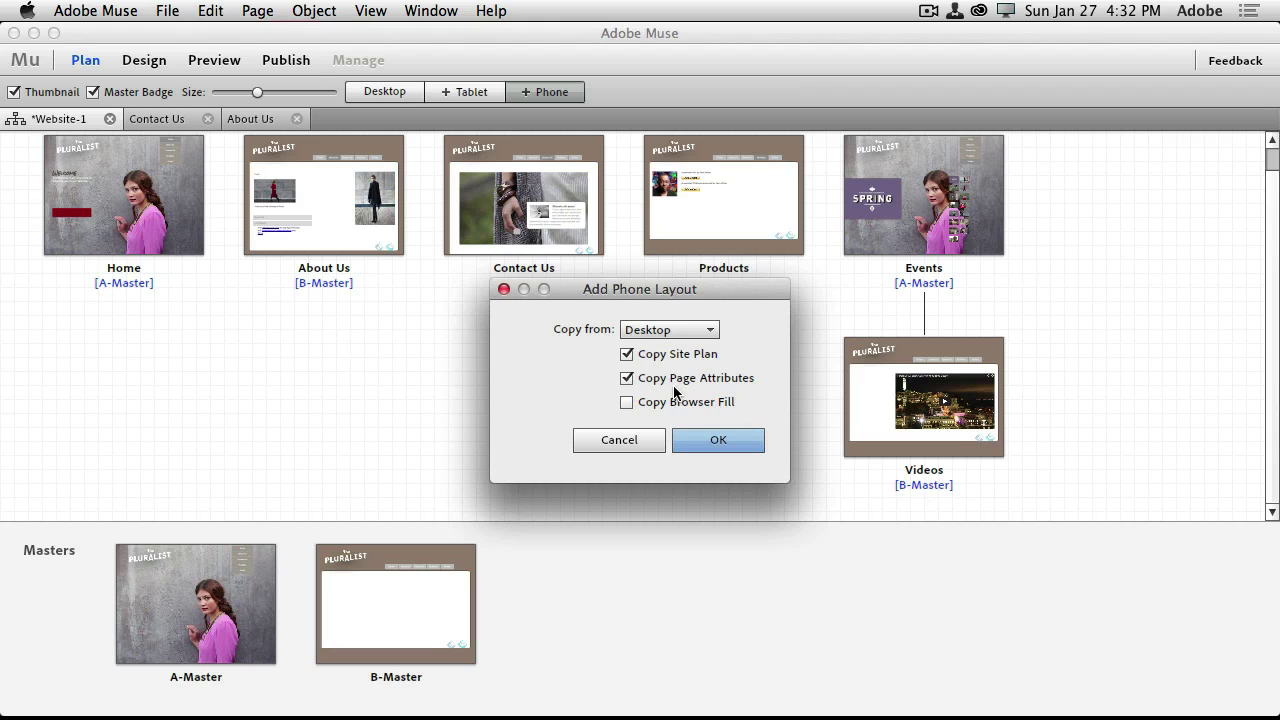
pyautogui.click(736, 441)
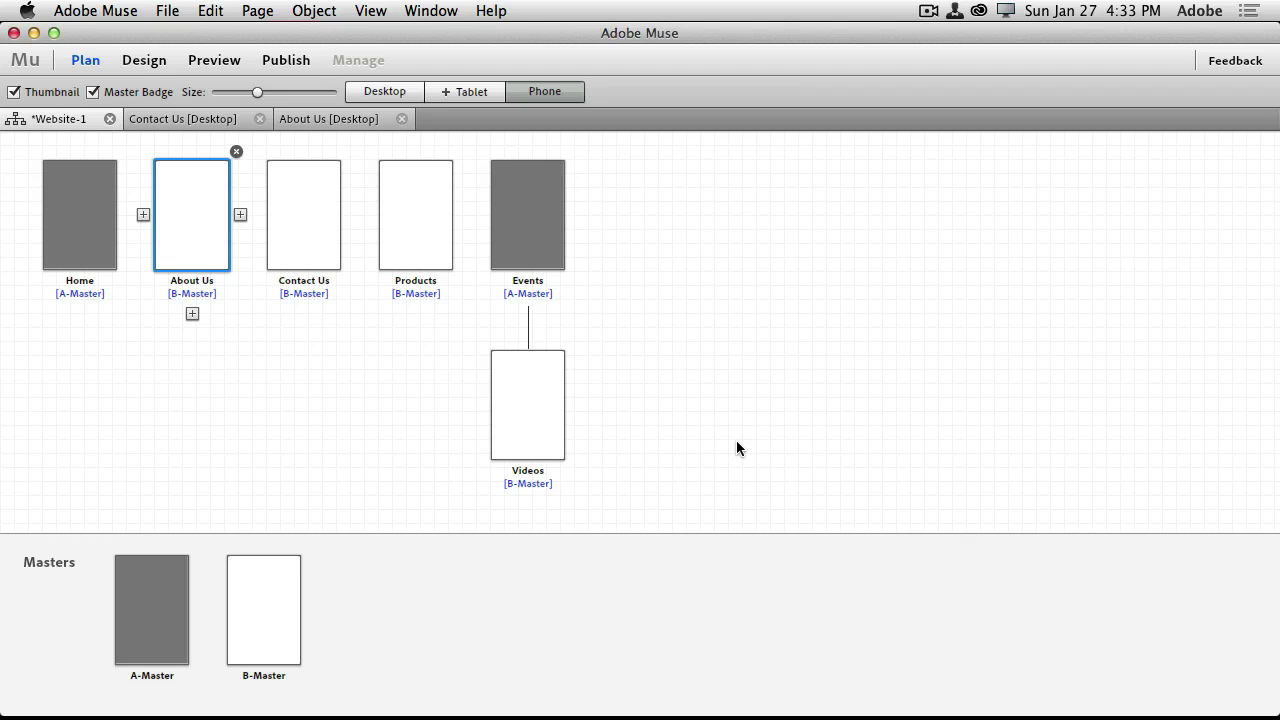
pyautogui.click(561, 310)
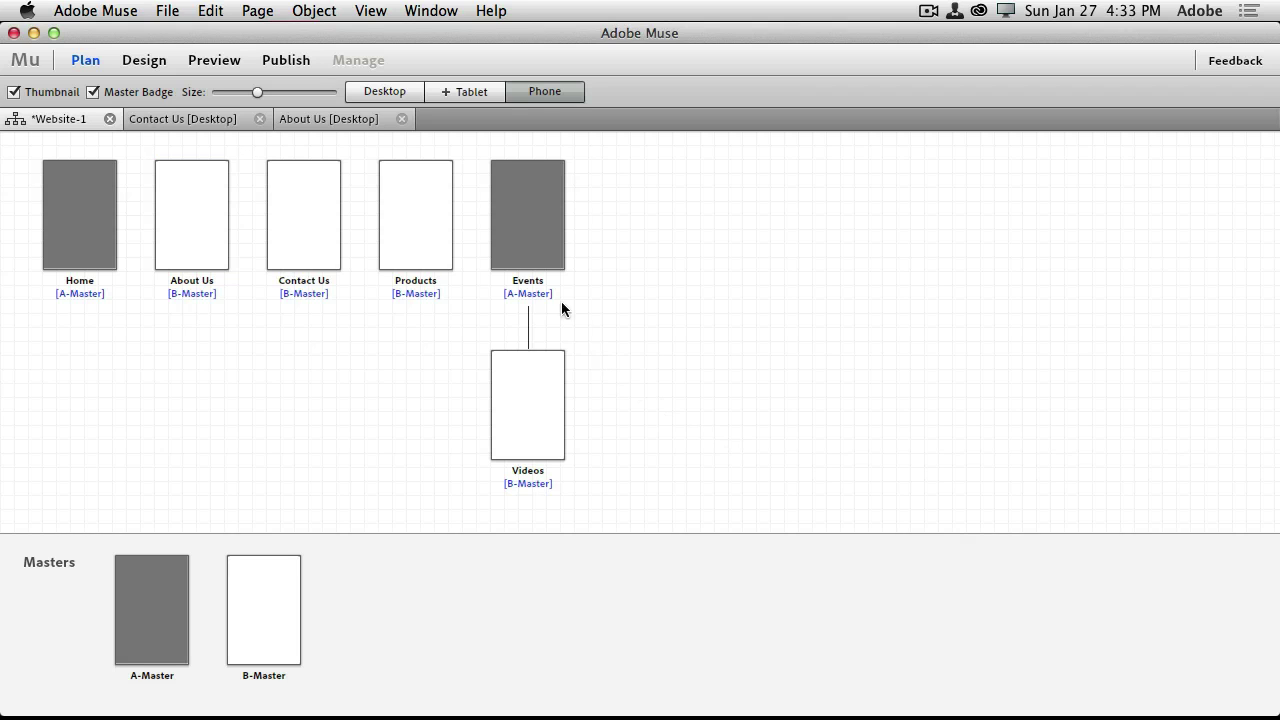
# Copy the Welcome text frame from the desktop Home page to the phone Home page and place it in the page's upper part
pyautogui.click(396, 94)
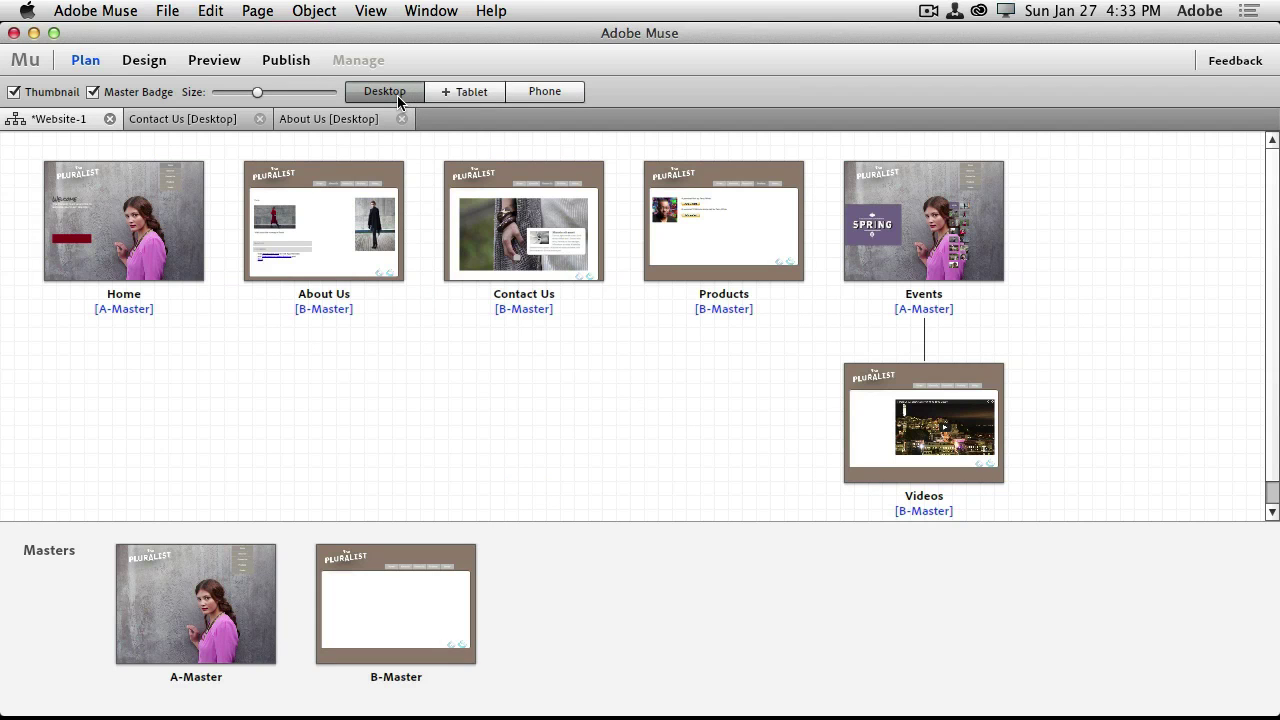
pyautogui.doubleClick(165, 221)
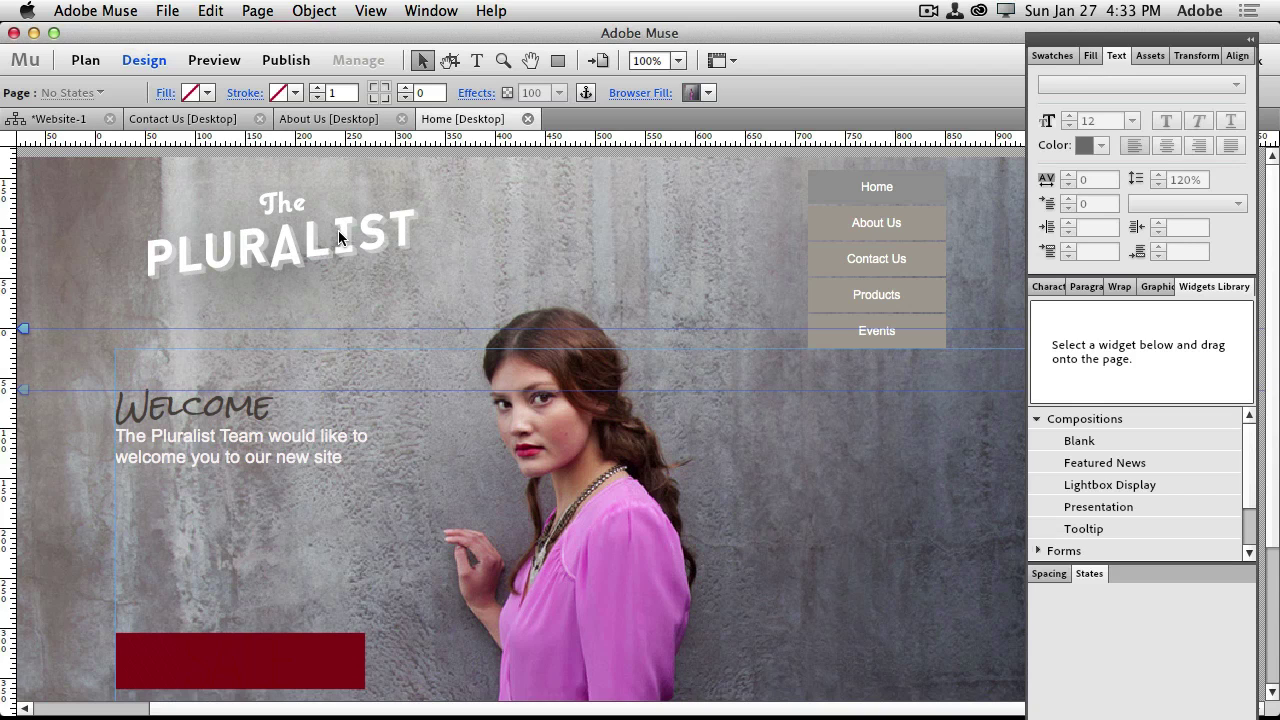
pyautogui.click(226, 436)
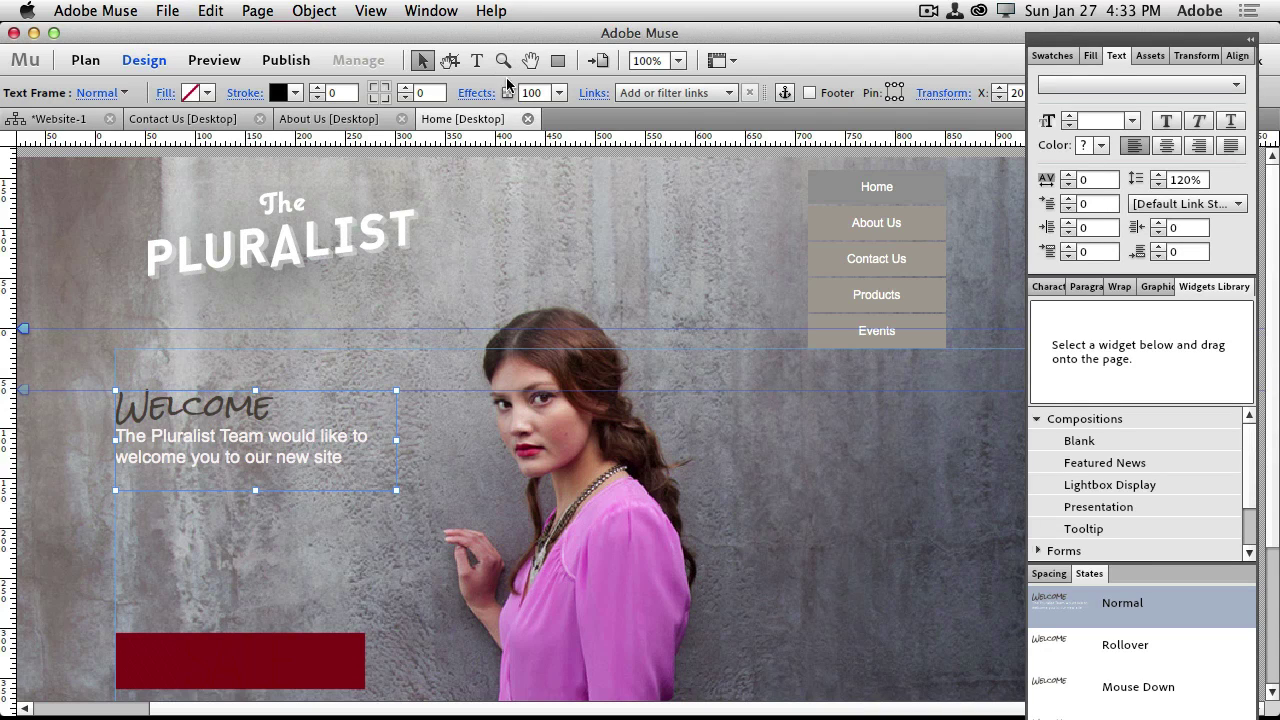
pyautogui.click(83, 120)
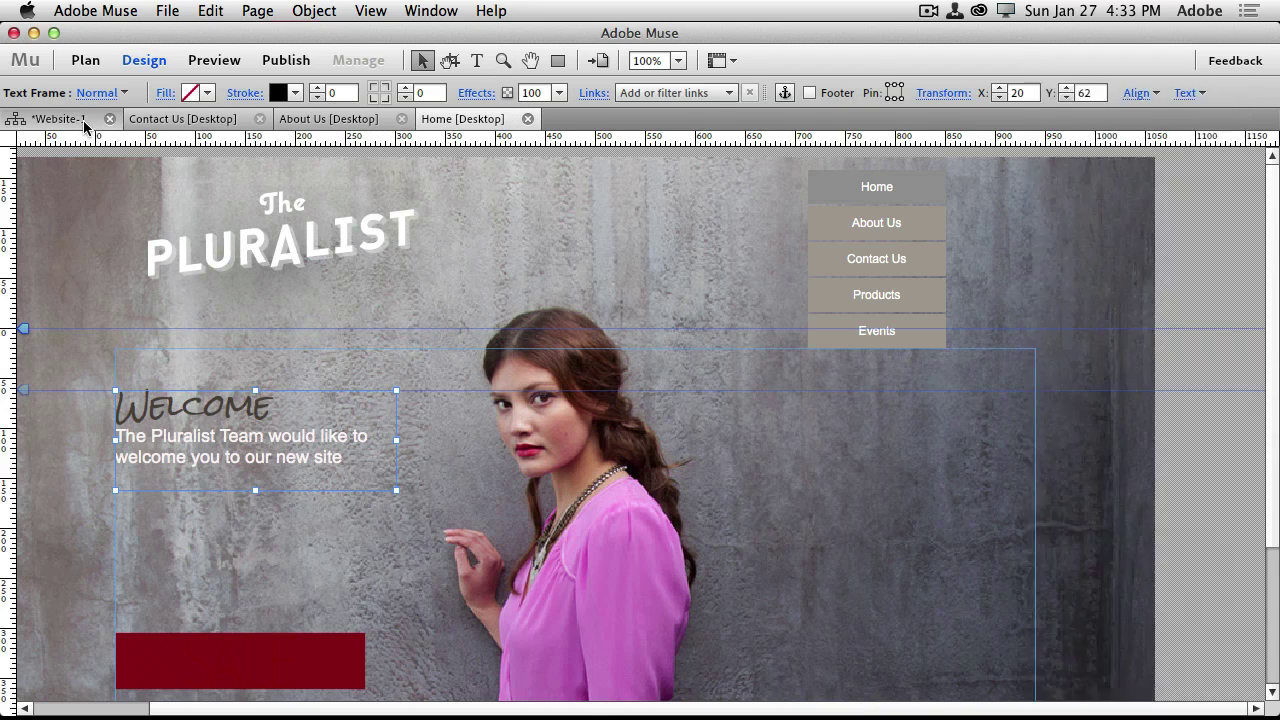
pyautogui.click(540, 92)
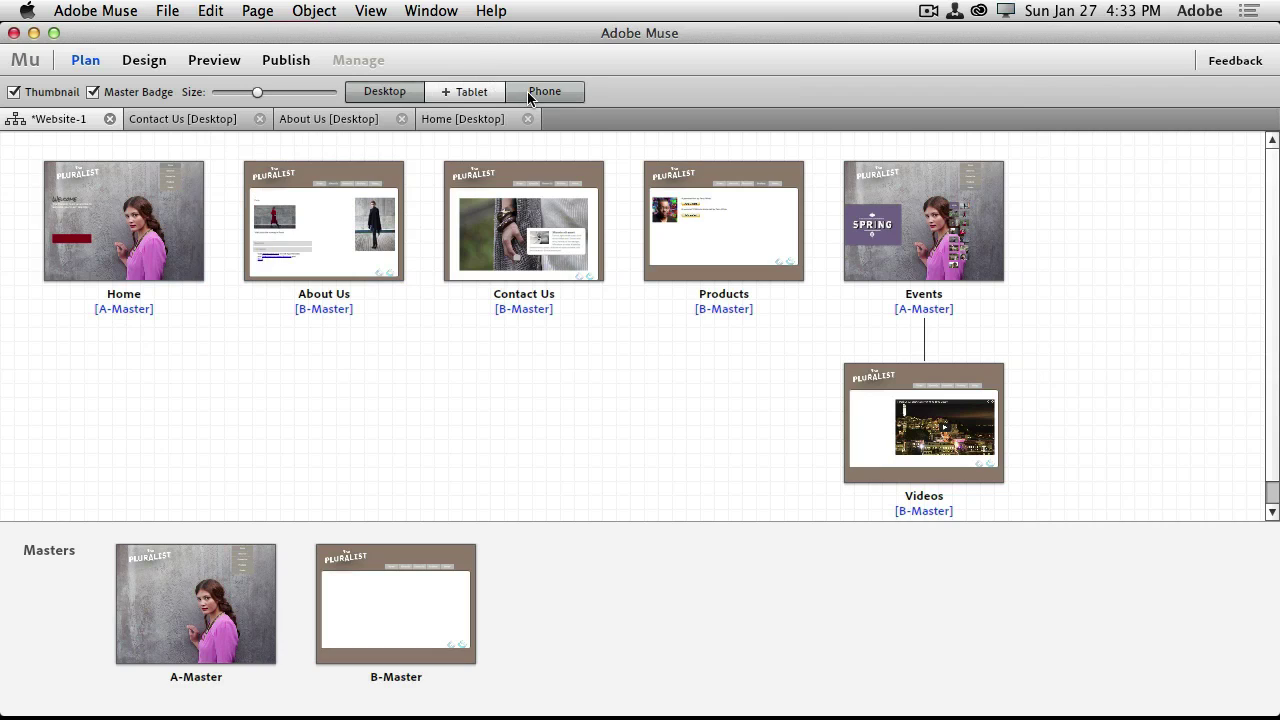
pyautogui.doubleClick(80, 225)
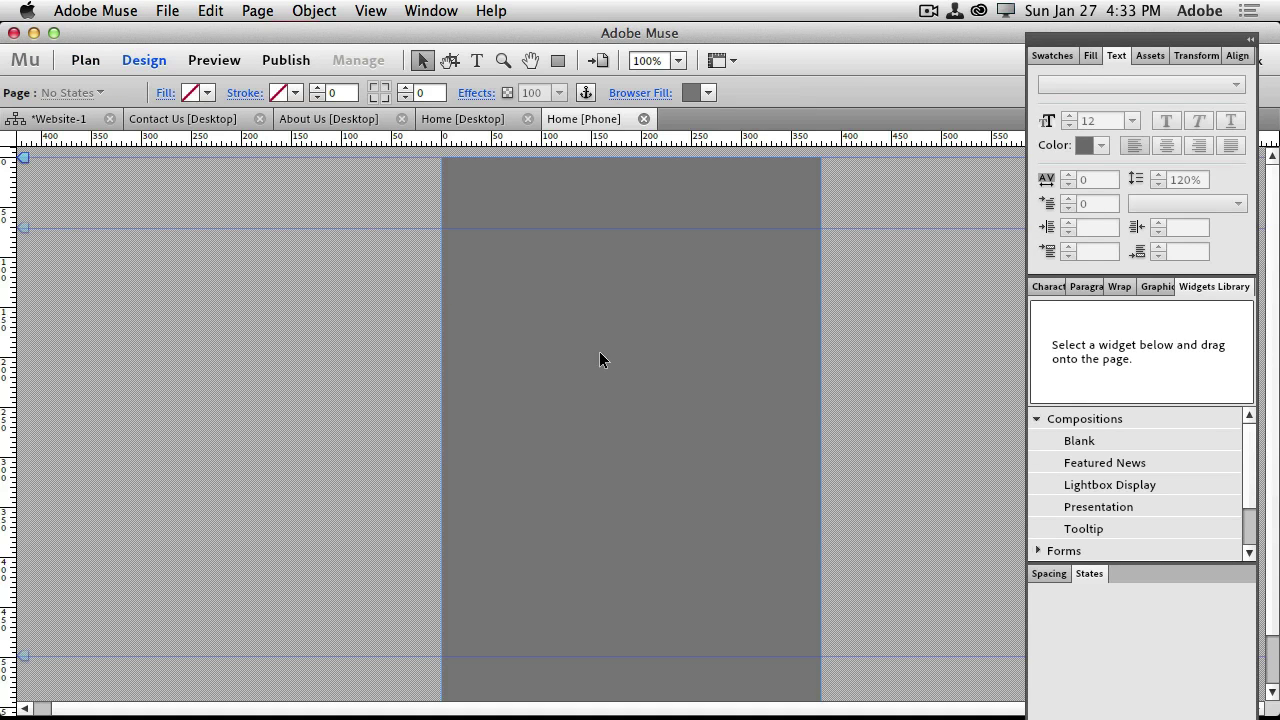
pyautogui.hotkey('ctrl', 'v')
pyautogui.moveTo(670, 383); pyautogui.dragTo(652, 297)
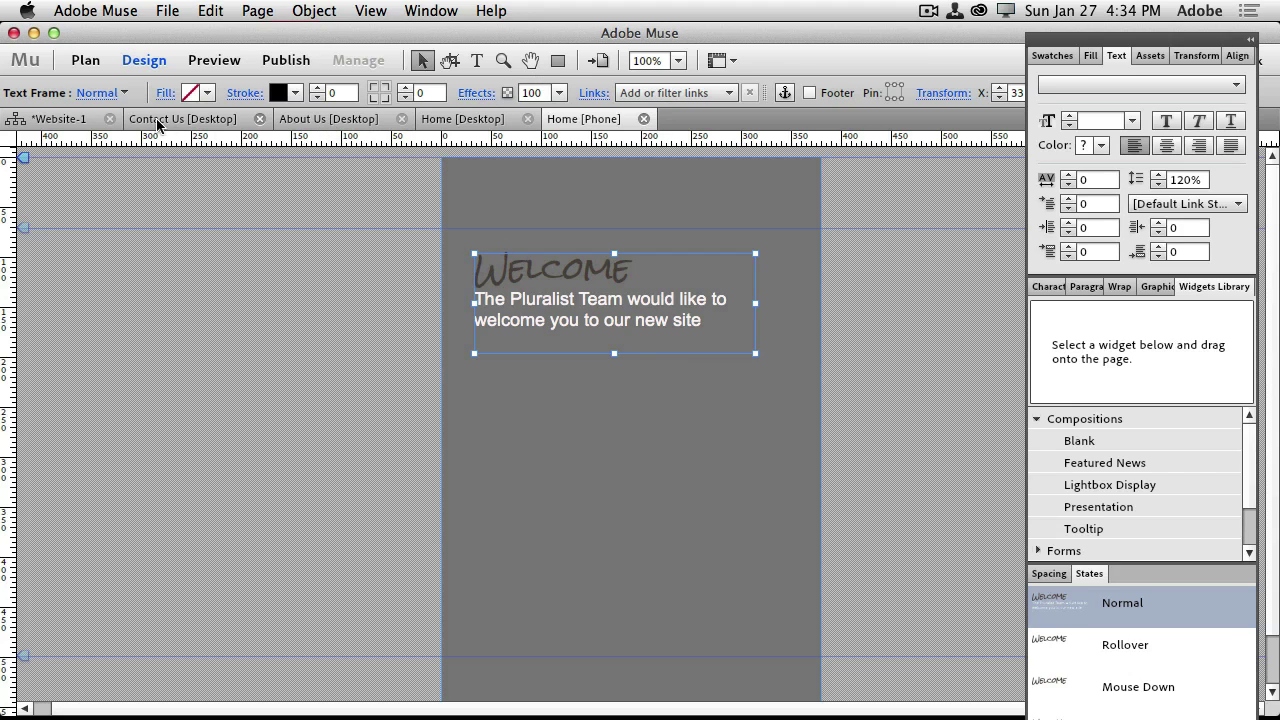
# Make Videos a top-level page after Events in the phone site plan and delete the Events page
pyautogui.click(55, 121)
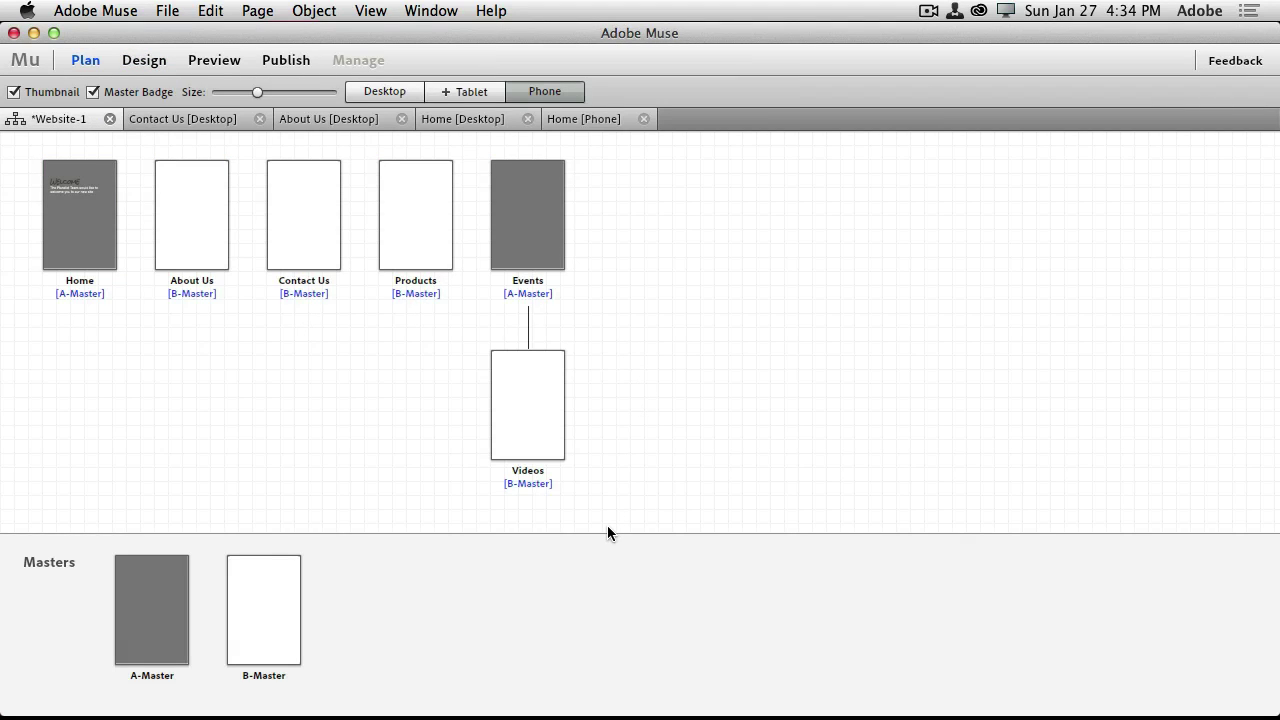
pyautogui.moveTo(576, 302)
pyautogui.moveTo(595, 211); pyautogui.dragTo(597, 212)
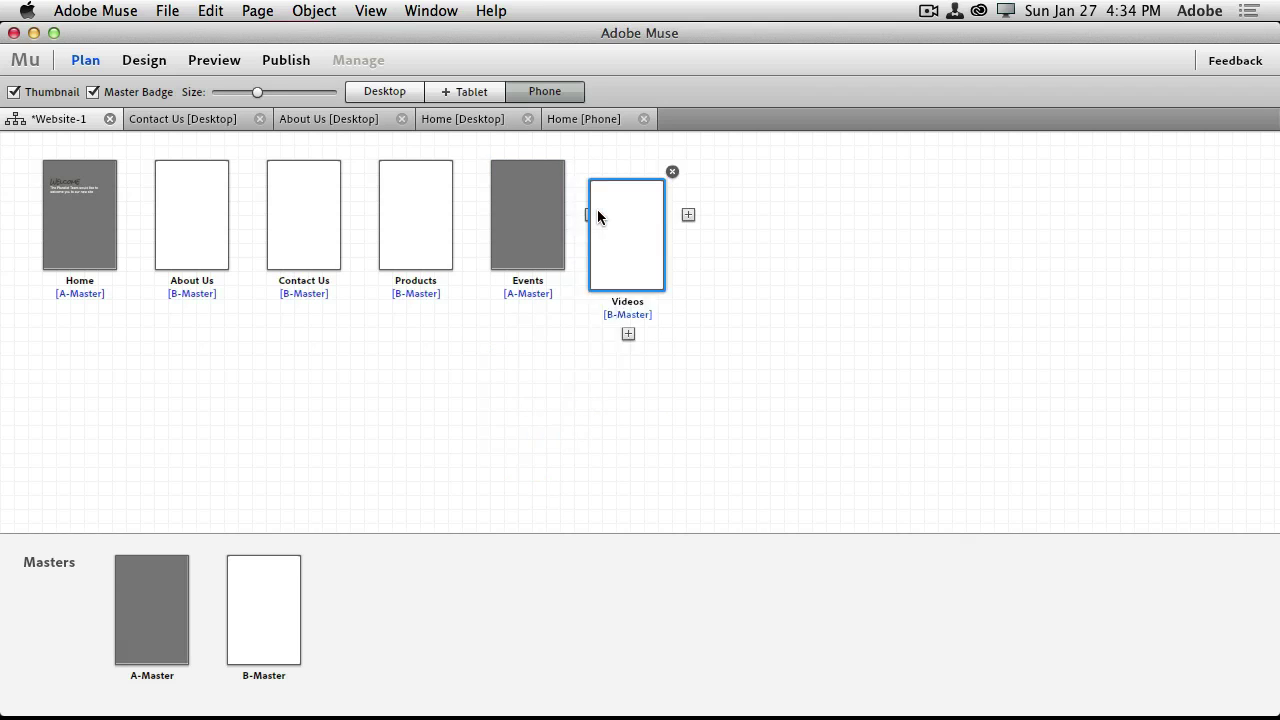
pyautogui.rightClick(531, 234)
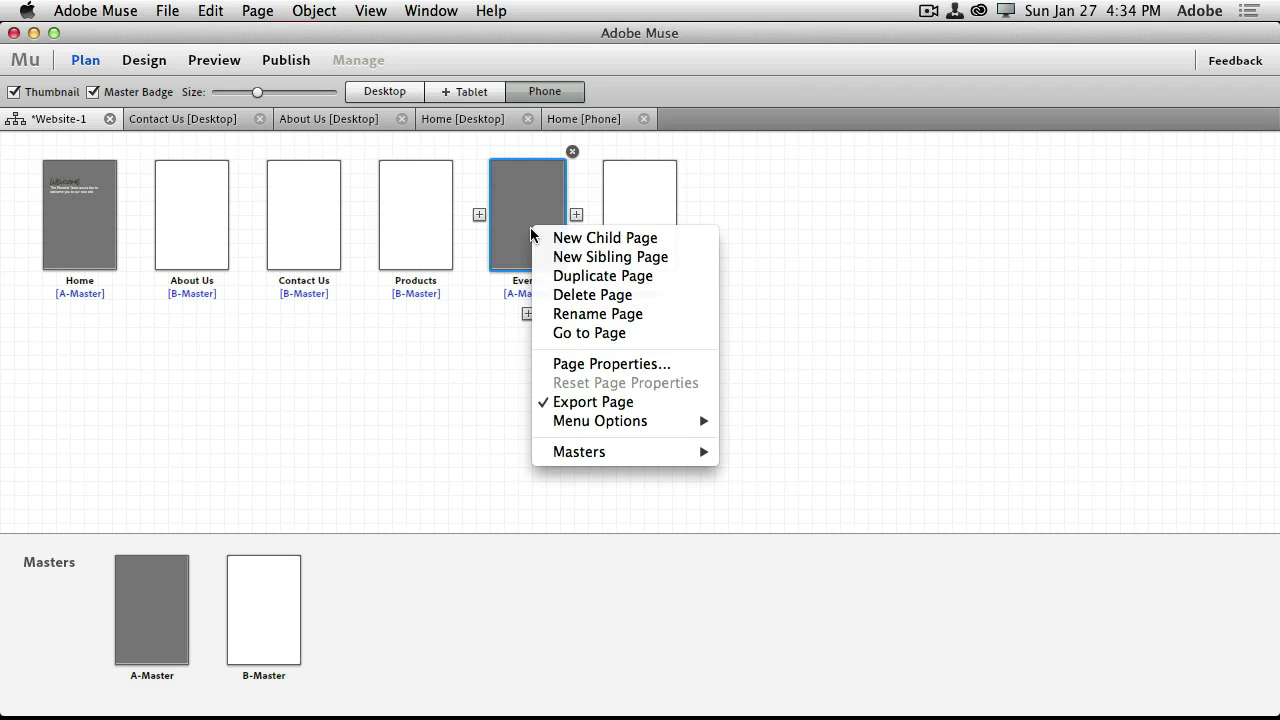
pyautogui.click(588, 295)
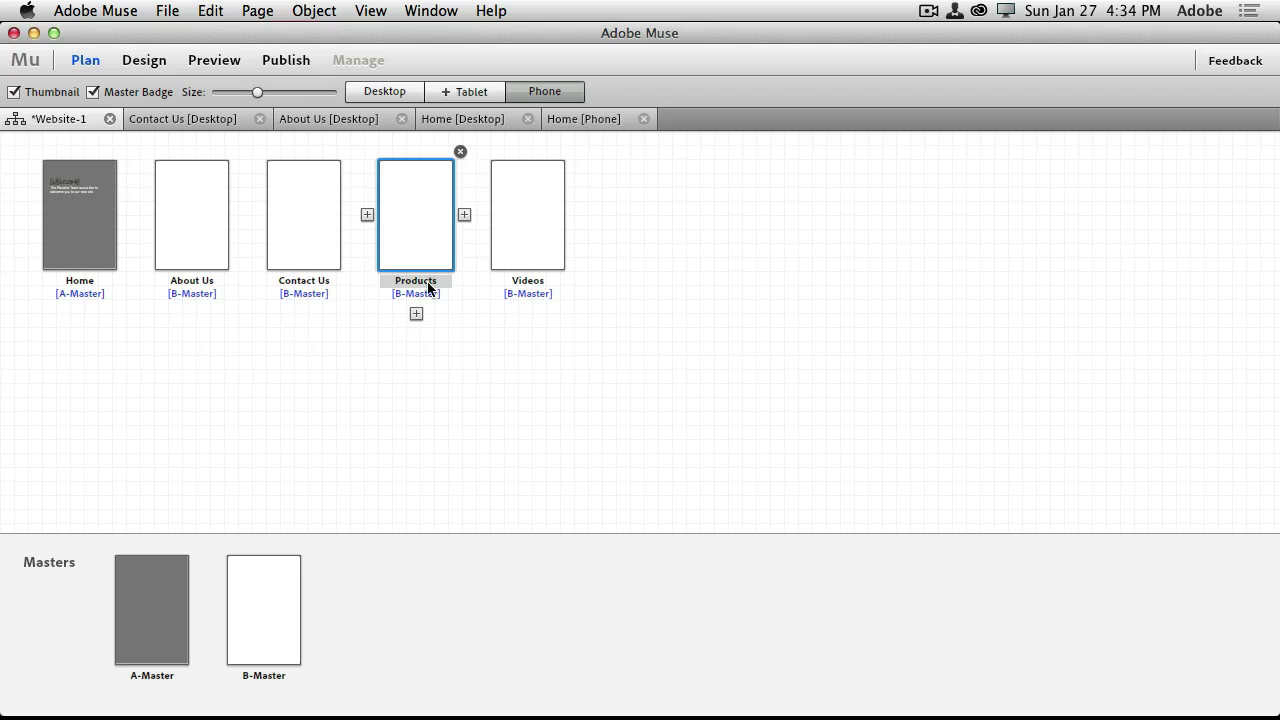
# Try a horizontal menu widget on the phone Home page below the Welcome text, and delete it
pyautogui.doubleClick(94, 254)
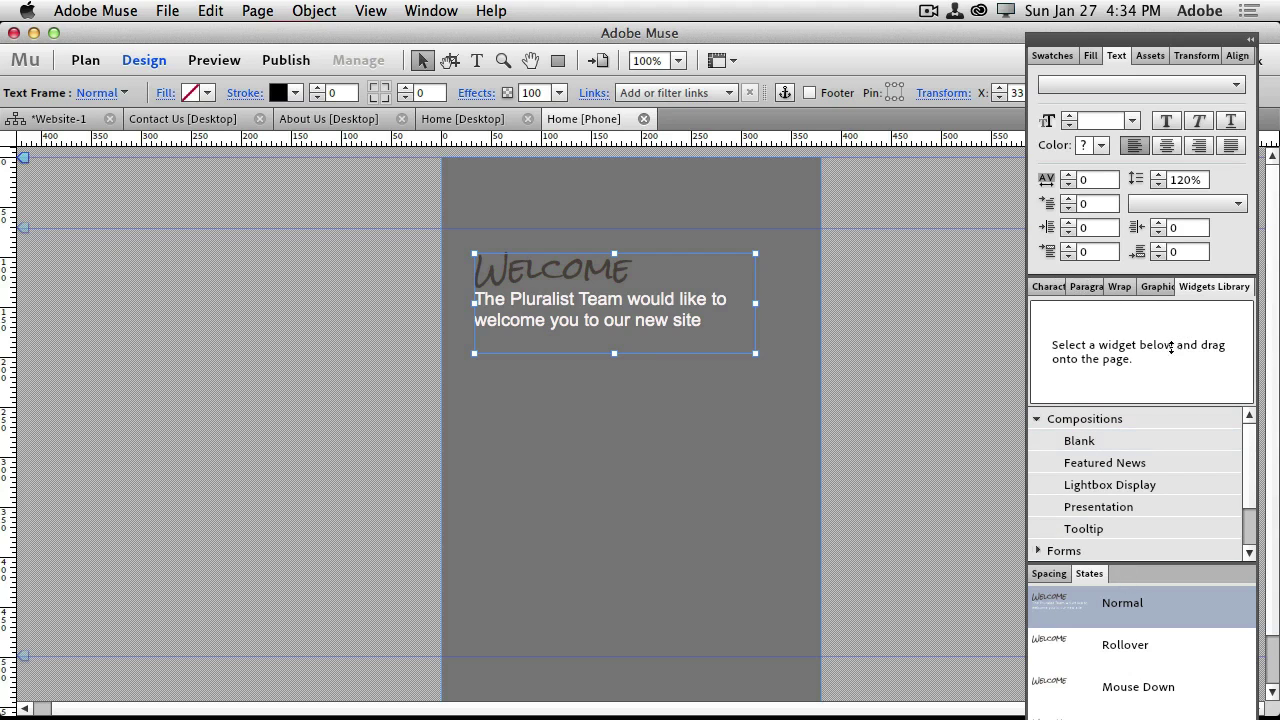
pyautogui.click(1037, 419)
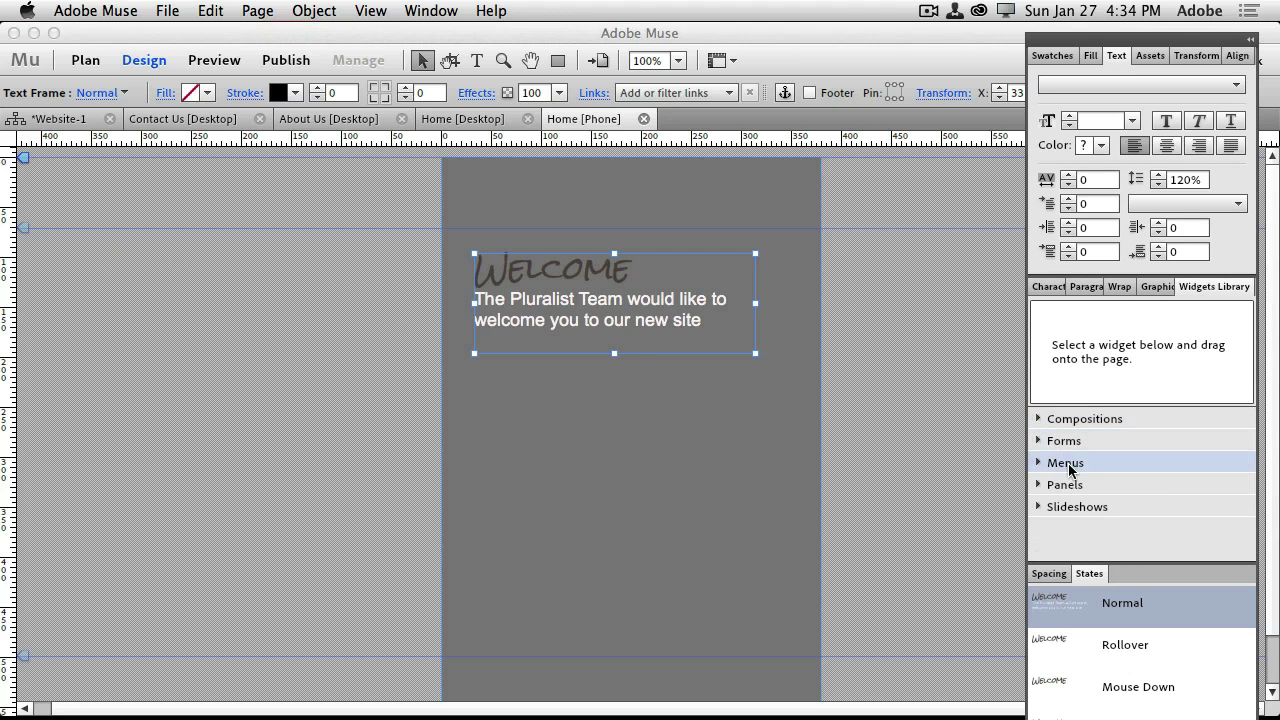
pyautogui.click(1037, 463)
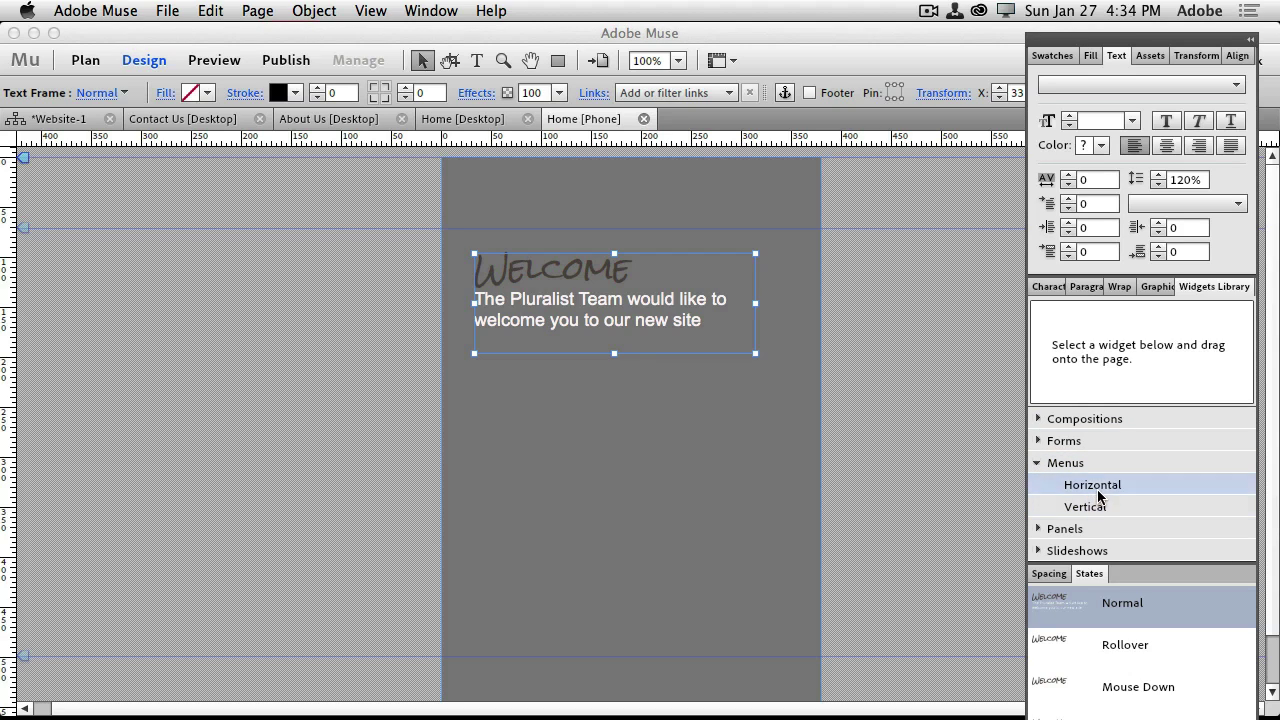
pyautogui.moveTo(1098, 492); pyautogui.dragTo(539, 470)
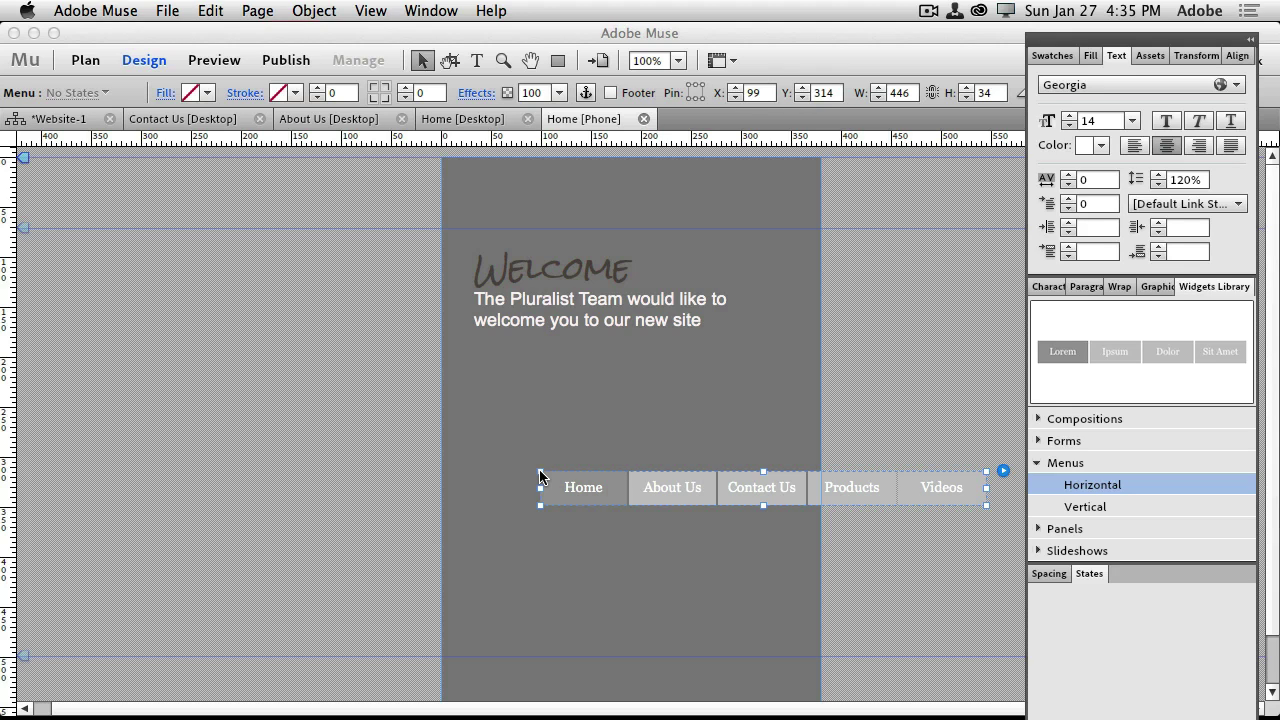
pyautogui.press('Delete')
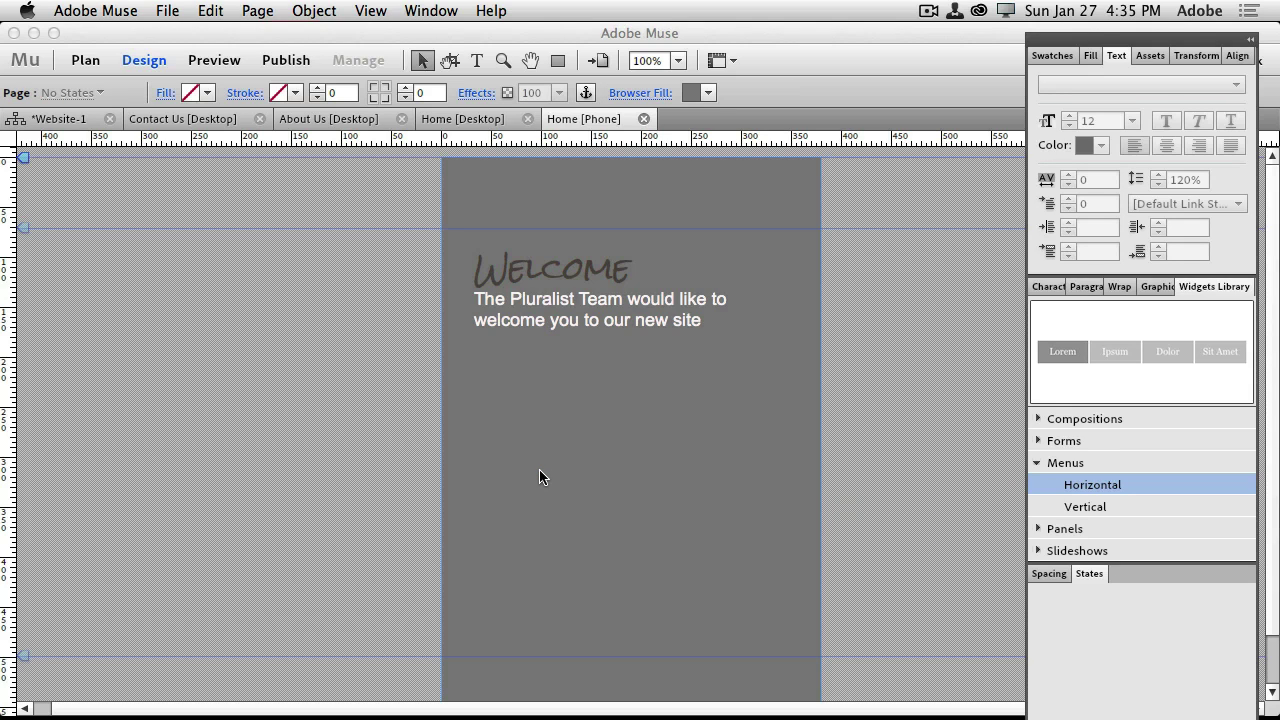
# Open the phone A-Master for editing and lower its header guide to about 280 px
pyautogui.click(69, 121)
pyautogui.doubleClick(163, 592)
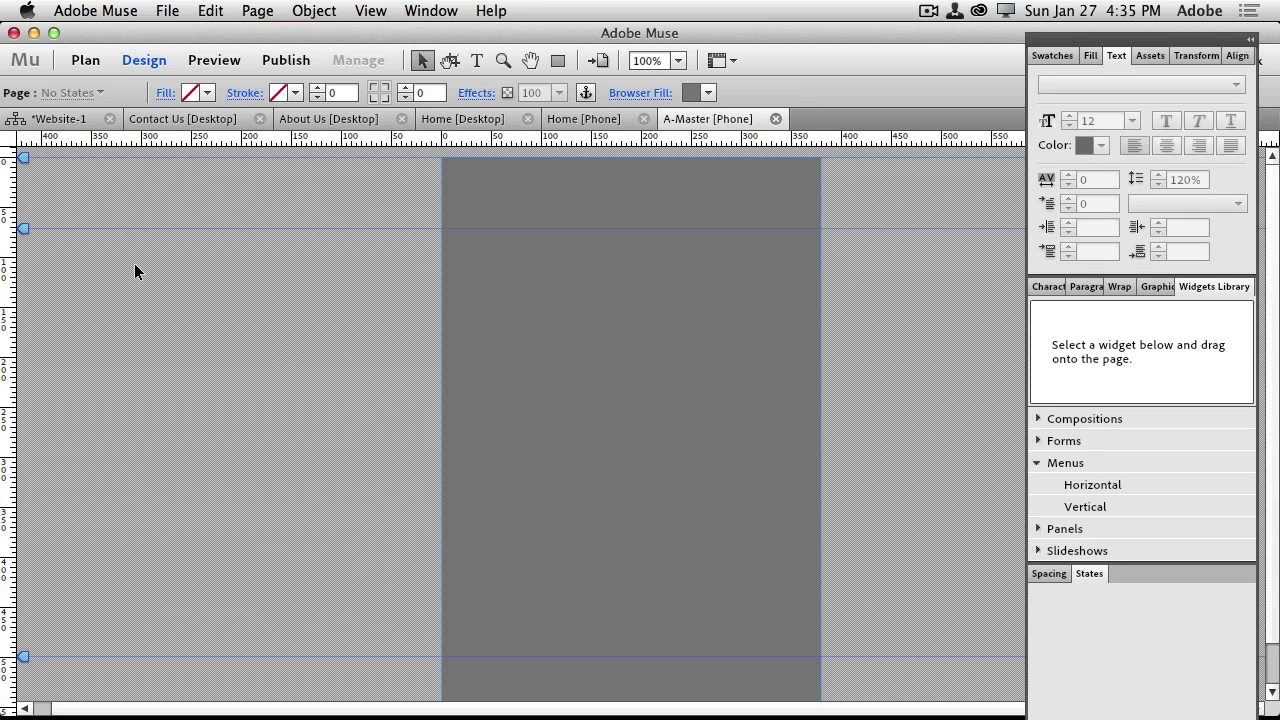
pyautogui.moveTo(28, 232); pyautogui.dragTo(48, 441)
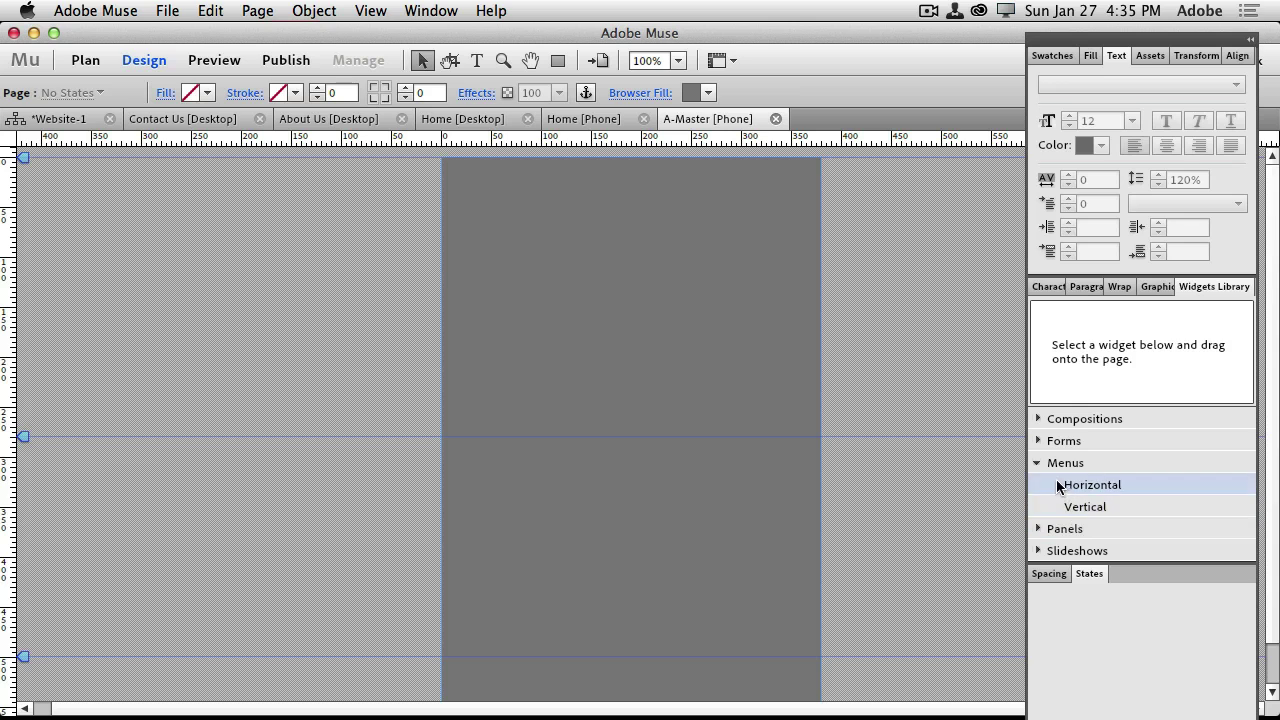
# Add an Accordion widget to the phone A-Master and position it near the page top at X 10, Y 5
pyautogui.click(1036, 529)
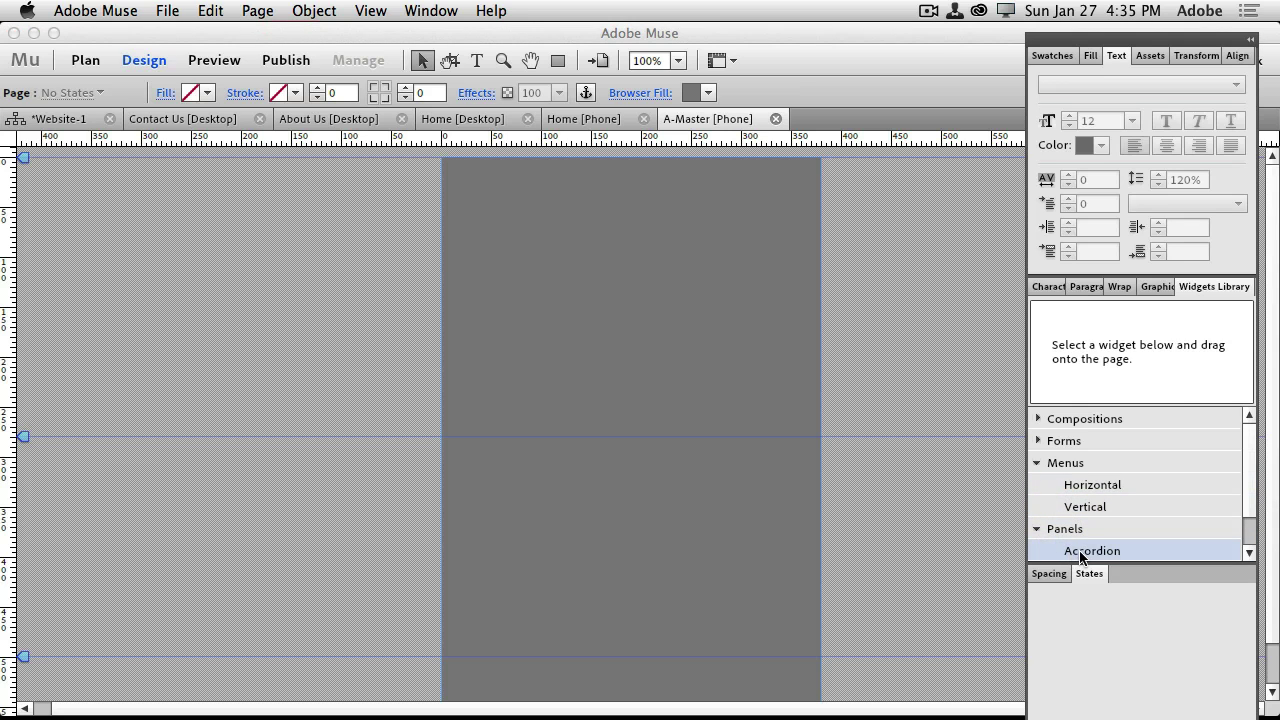
pyautogui.moveTo(1082, 554); pyautogui.dragTo(451, 184)
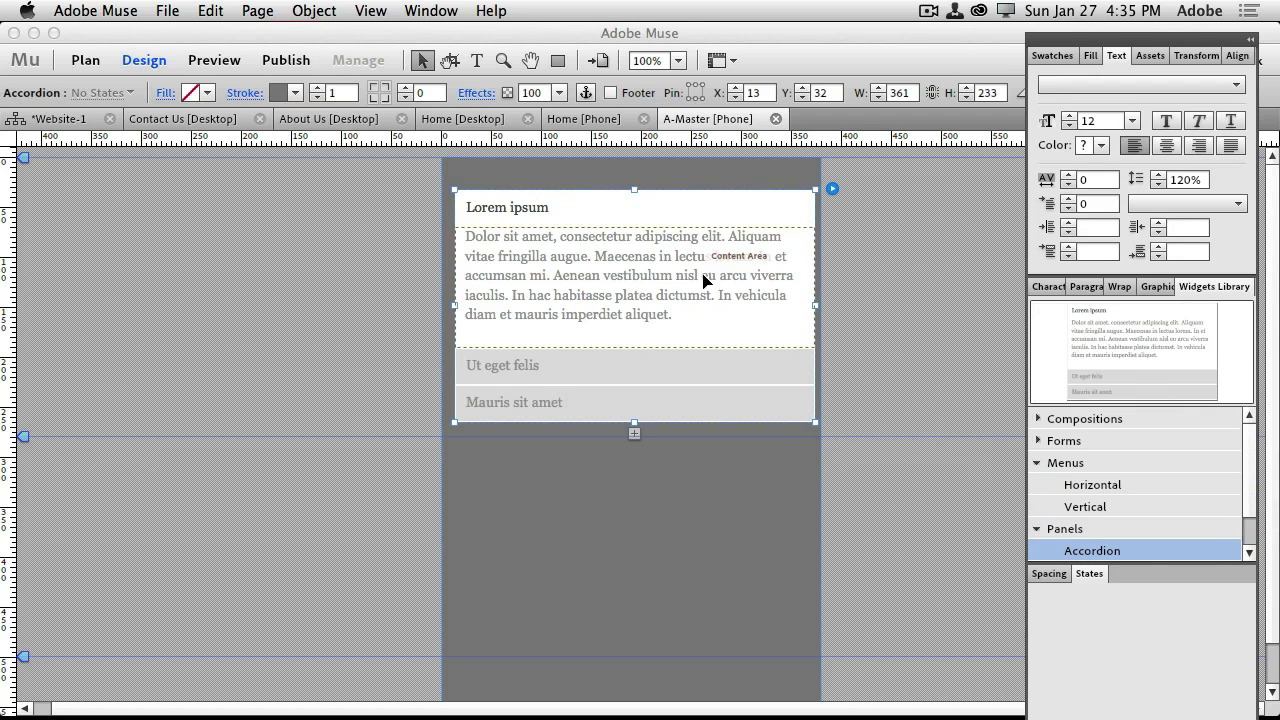
pyautogui.moveTo(703, 281)
pyautogui.mouseDown()
pyautogui.moveTo(700, 292)
pyautogui.moveTo(699, 270)
pyautogui.mouseUp()
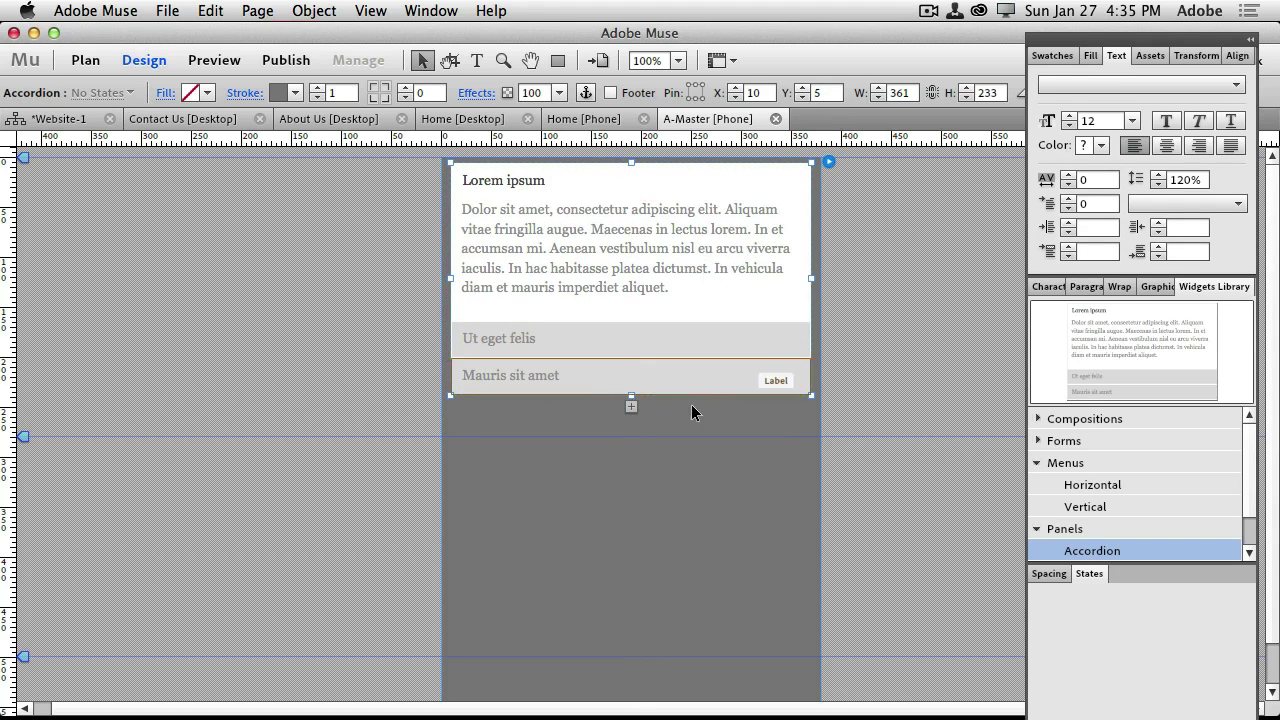
# Delete the Ut eget felis and Lorem ipsum panels from the accordion
pyautogui.click(557, 347)
pyautogui.click(557, 347)
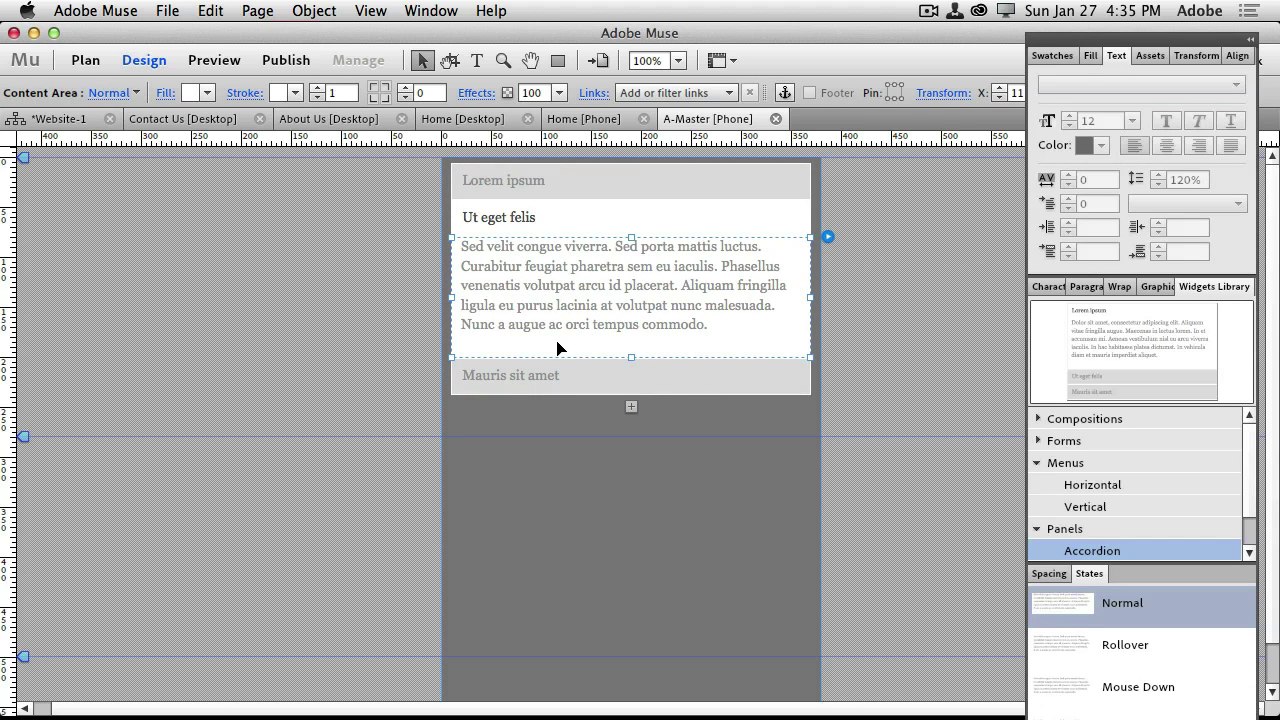
pyautogui.press('Escape')
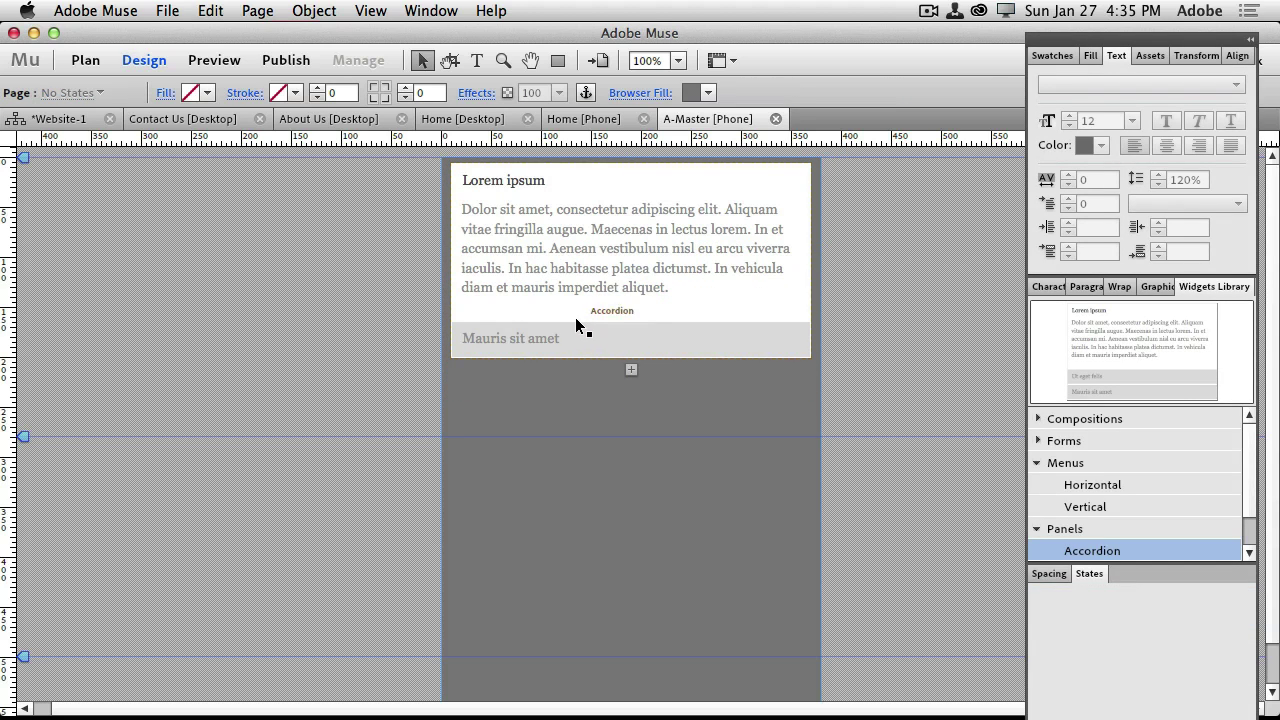
pyautogui.click(574, 291)
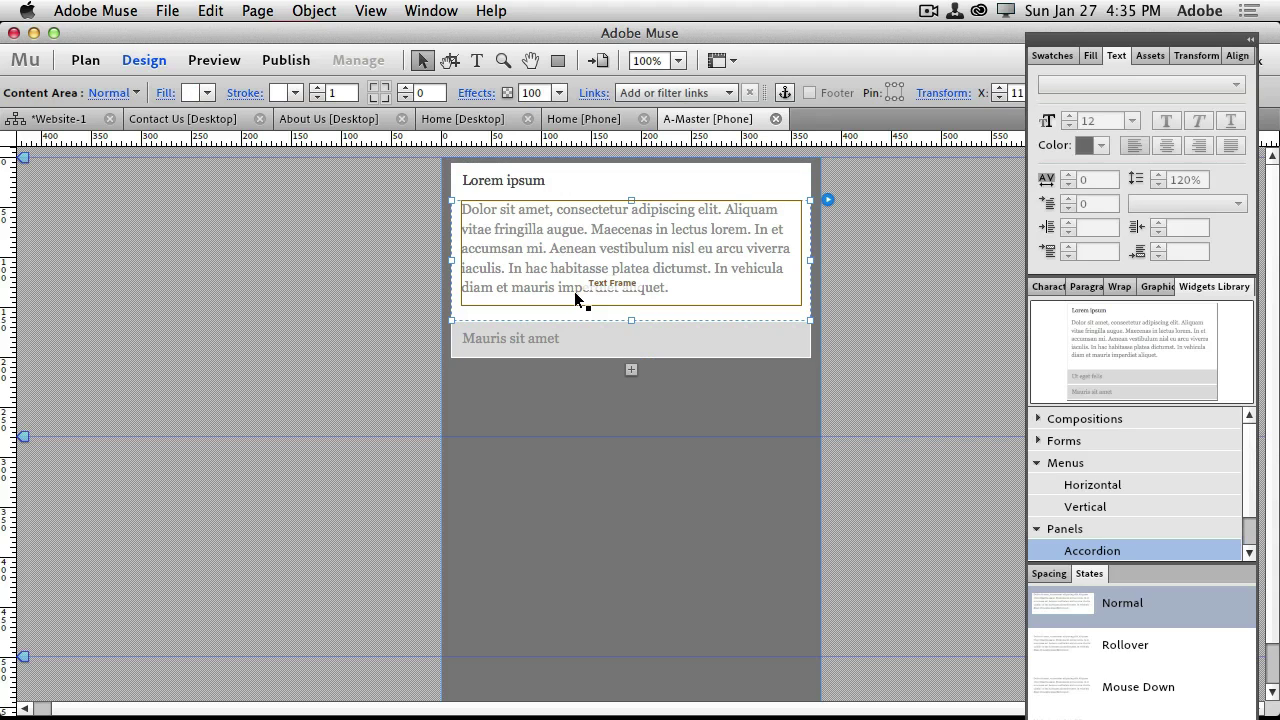
pyautogui.press('Delete')
# Change the label of the Mauris sit amet panel to MENU
pyautogui.click(524, 186)
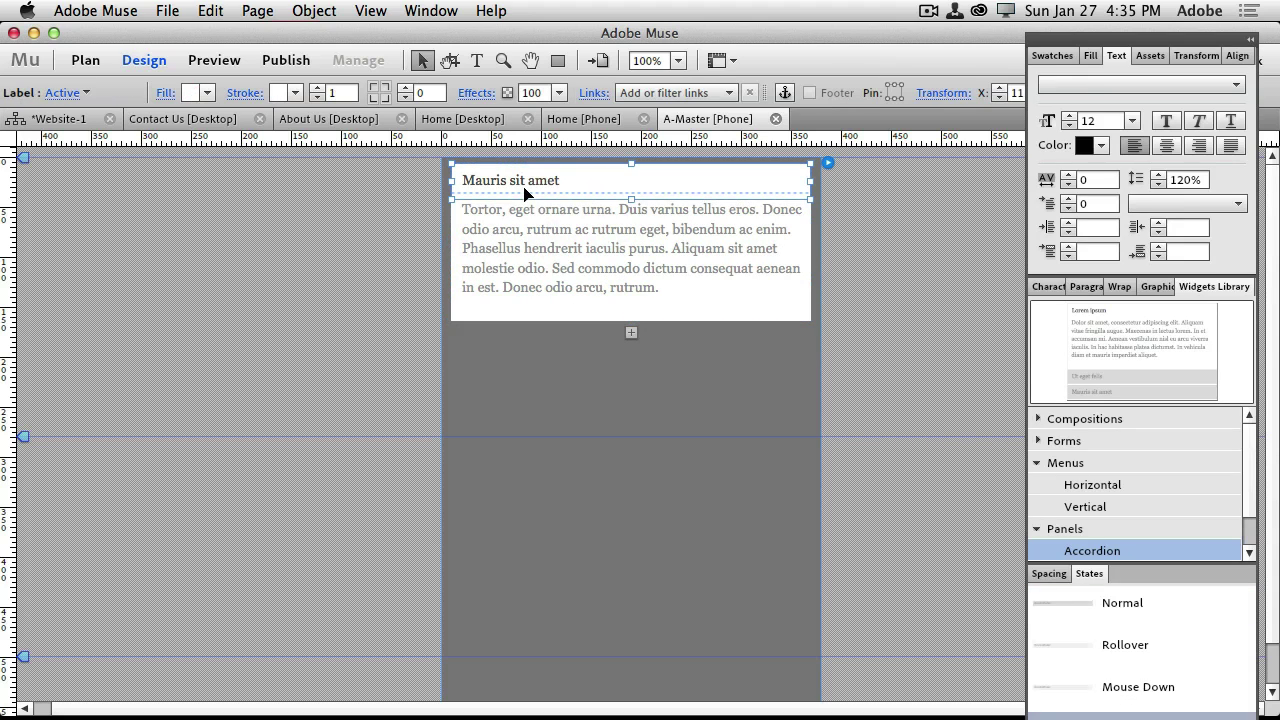
pyautogui.click(559, 183)
pyautogui.moveTo(560, 185); pyautogui.dragTo(441, 176)
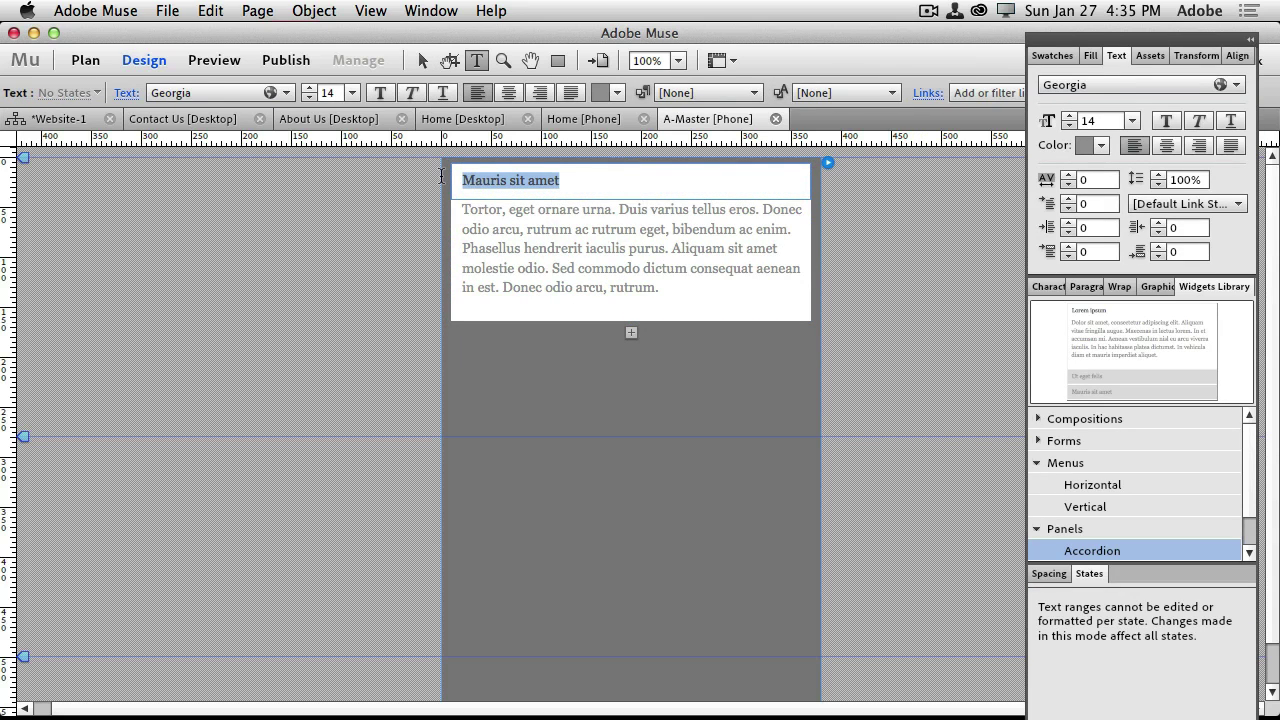
pyautogui.write('Men')
pyautogui.press('BackSpace')
pyautogui.press('BackSpace')
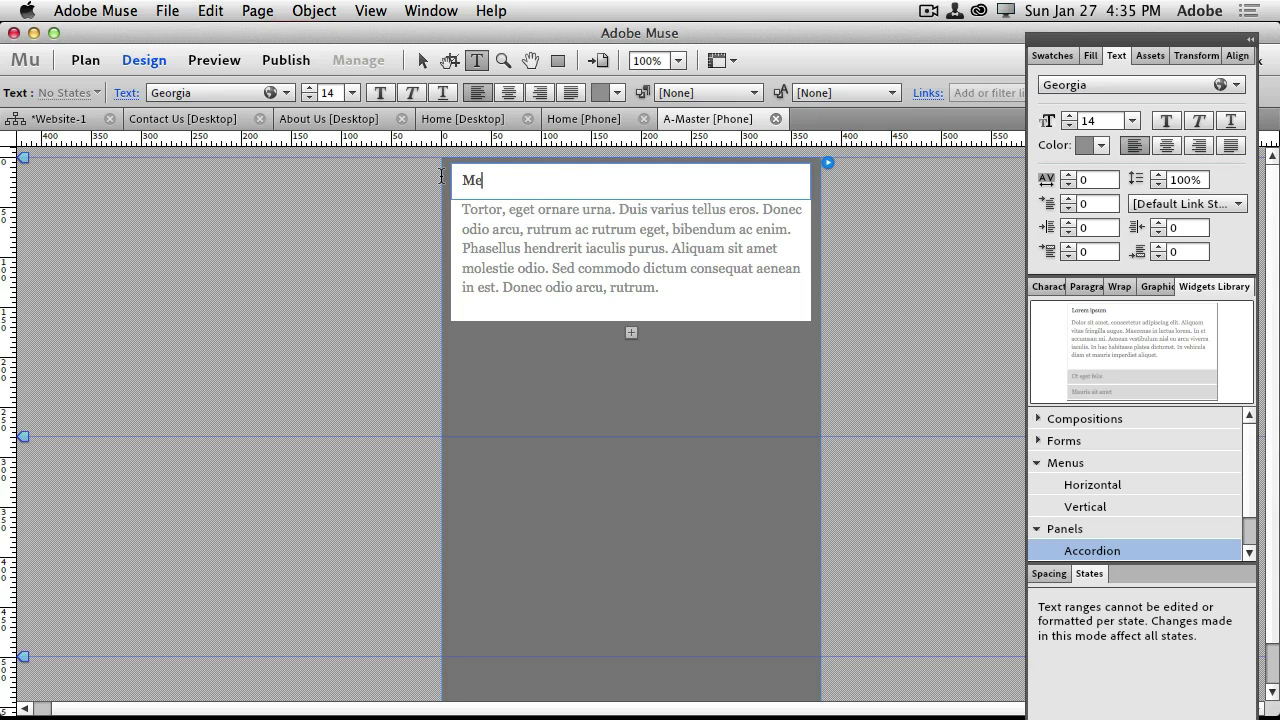
pyautogui.write('ENU')
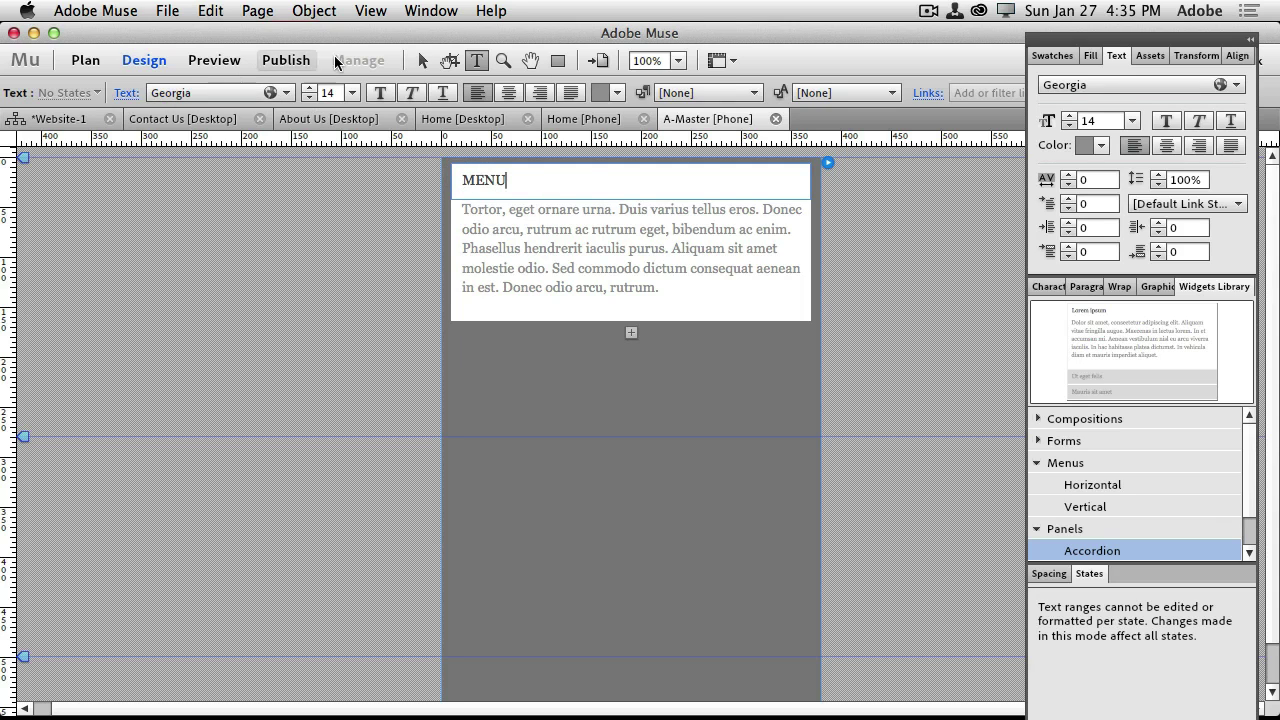
# Delete the placeholder text from the MENU panel and extend its content area down to just past the header guide
pyautogui.click(420, 60)
pyautogui.click(542, 231)
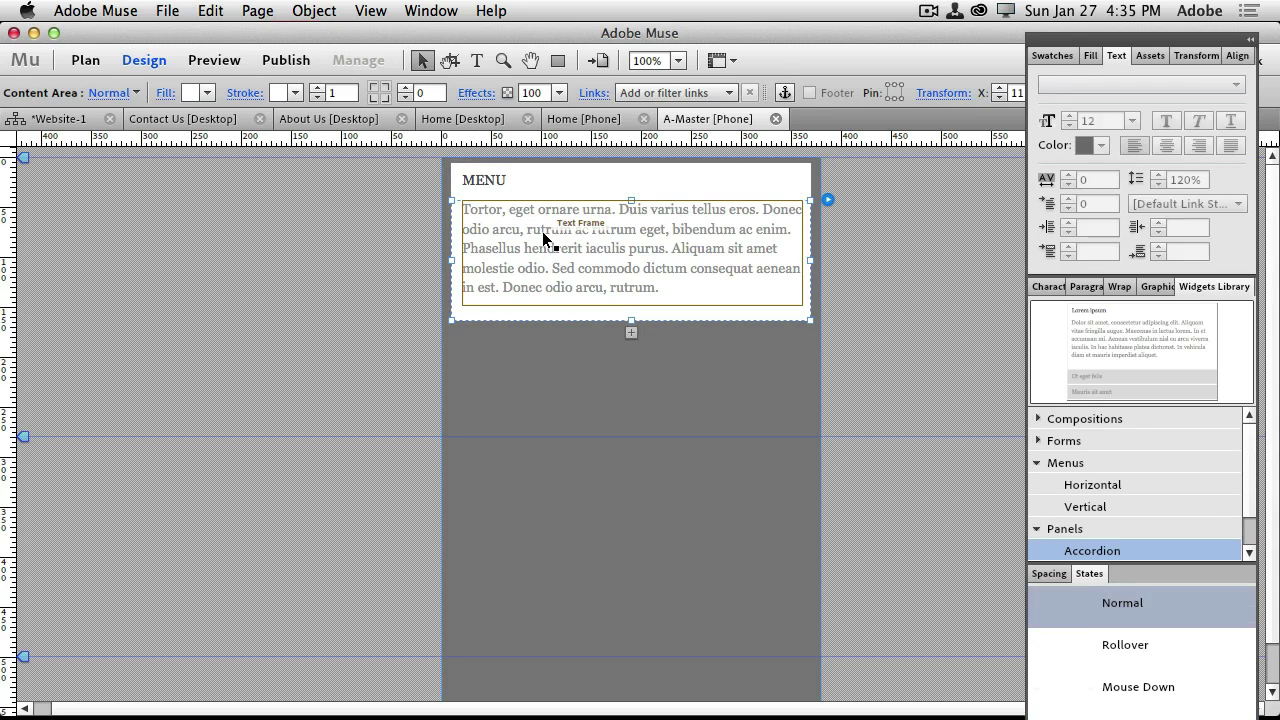
pyautogui.click(545, 248)
pyautogui.press('Delete')
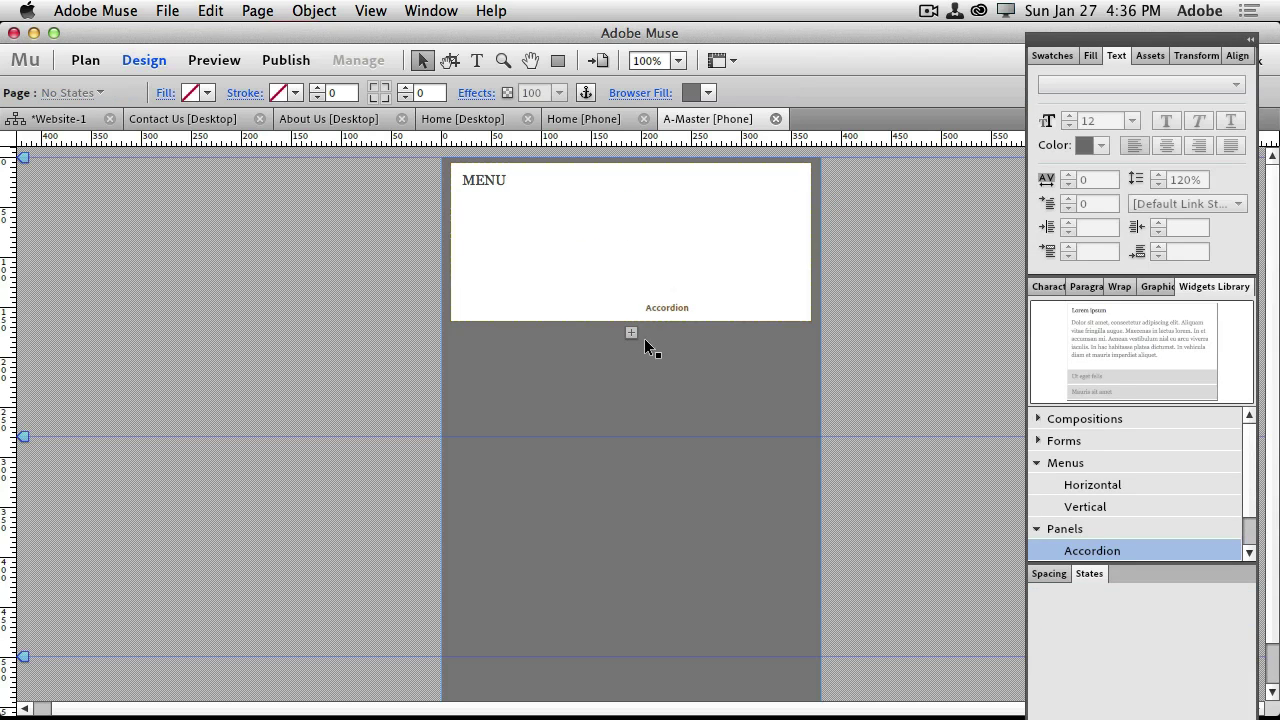
pyautogui.click(643, 318)
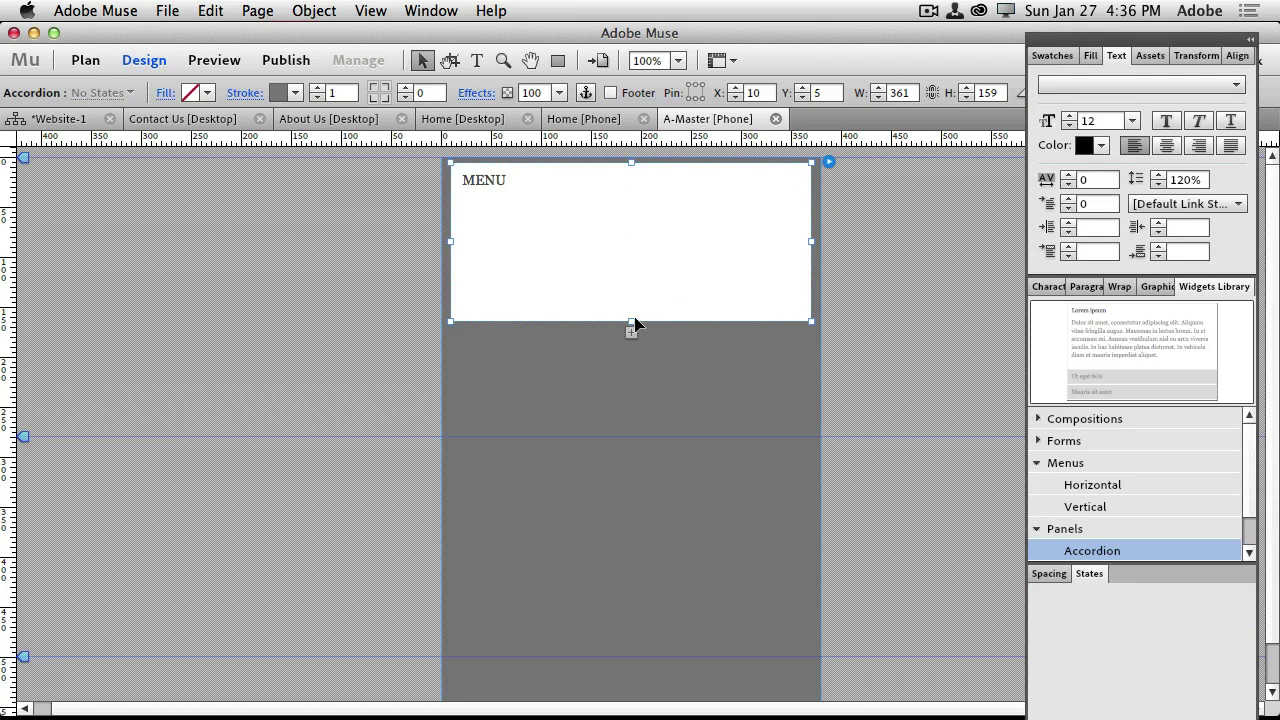
pyautogui.moveTo(632, 325); pyautogui.dragTo(631, 378)
pyautogui.moveTo(631, 432); pyautogui.dragTo(631, 434)
# Place a vertical menu widget inside the MENU panel's content area and stretch it to the panel's full width
pyautogui.moveTo(1078, 513); pyautogui.dragTo(563, 283)
pyautogui.moveTo(631, 317); pyautogui.dragTo(608, 265)
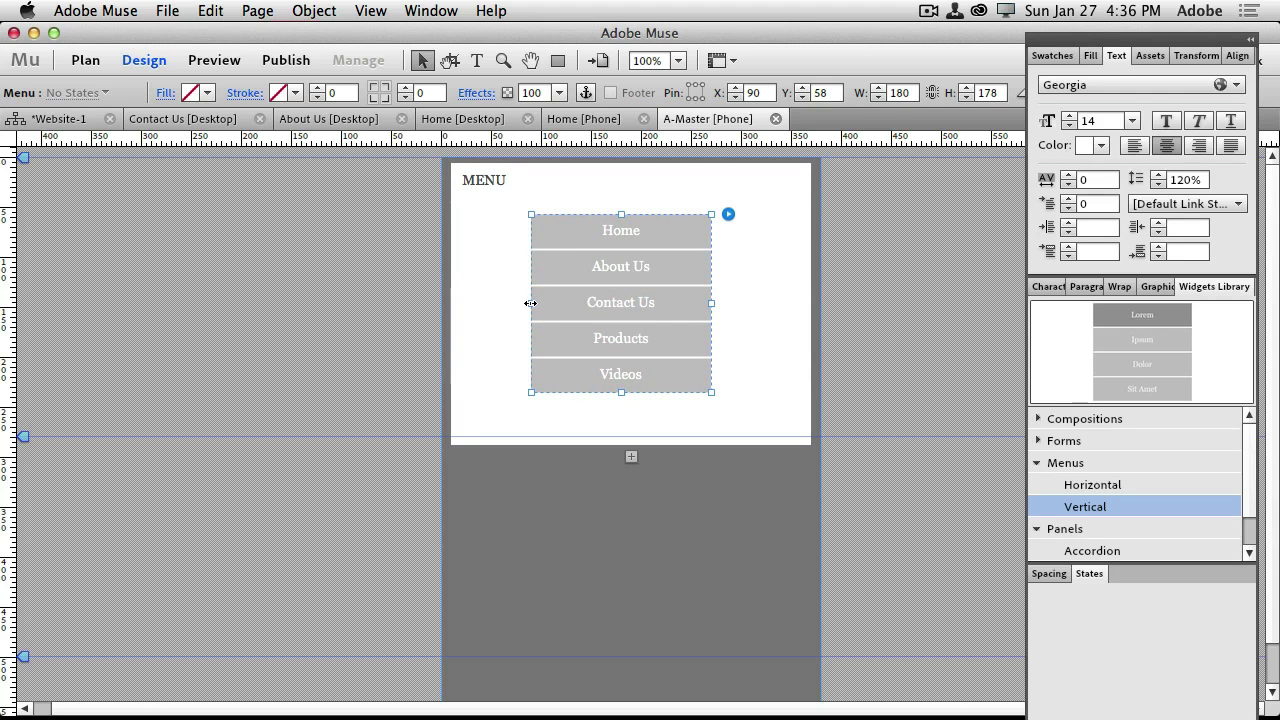
pyautogui.moveTo(531, 302); pyautogui.dragTo(452, 305)
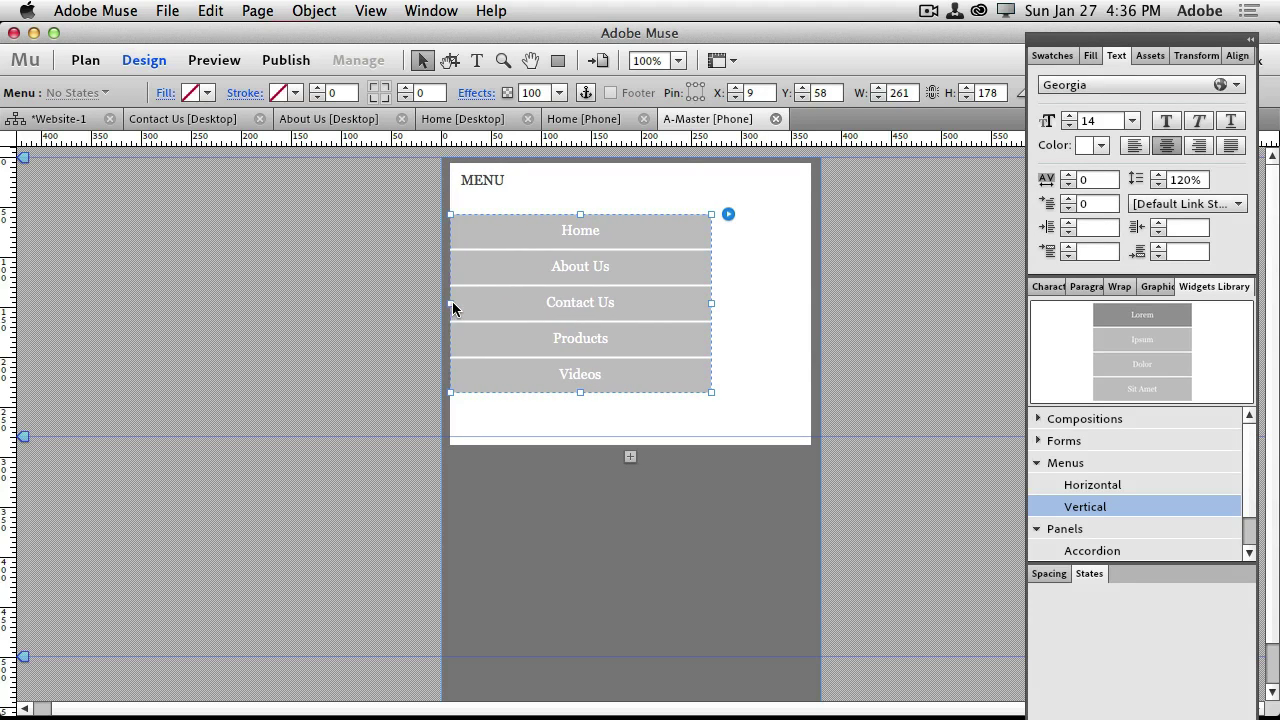
pyautogui.moveTo(711, 303); pyautogui.dragTo(810, 305)
pyautogui.press('Tab')
# Shorten the MENU panel's content area to the menu's lower edge and raise the header guide to match it
pyautogui.click(660, 420)
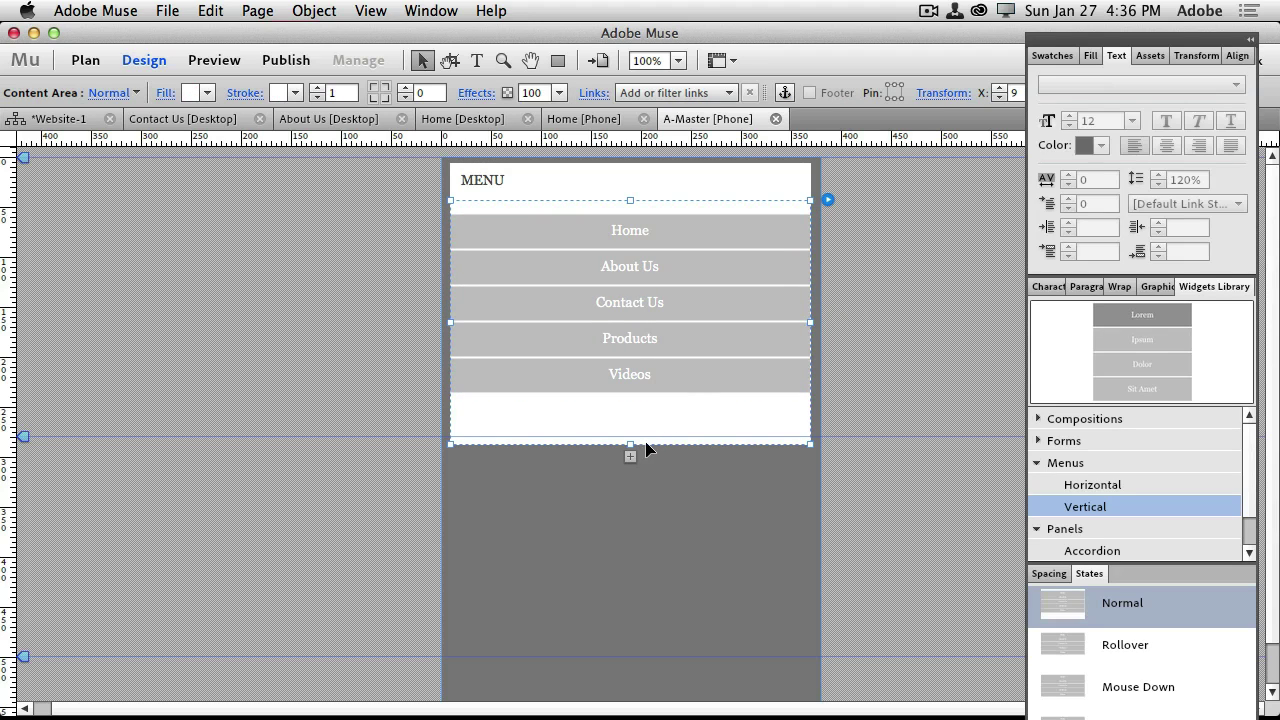
pyautogui.moveTo(630, 449); pyautogui.dragTo(631, 394)
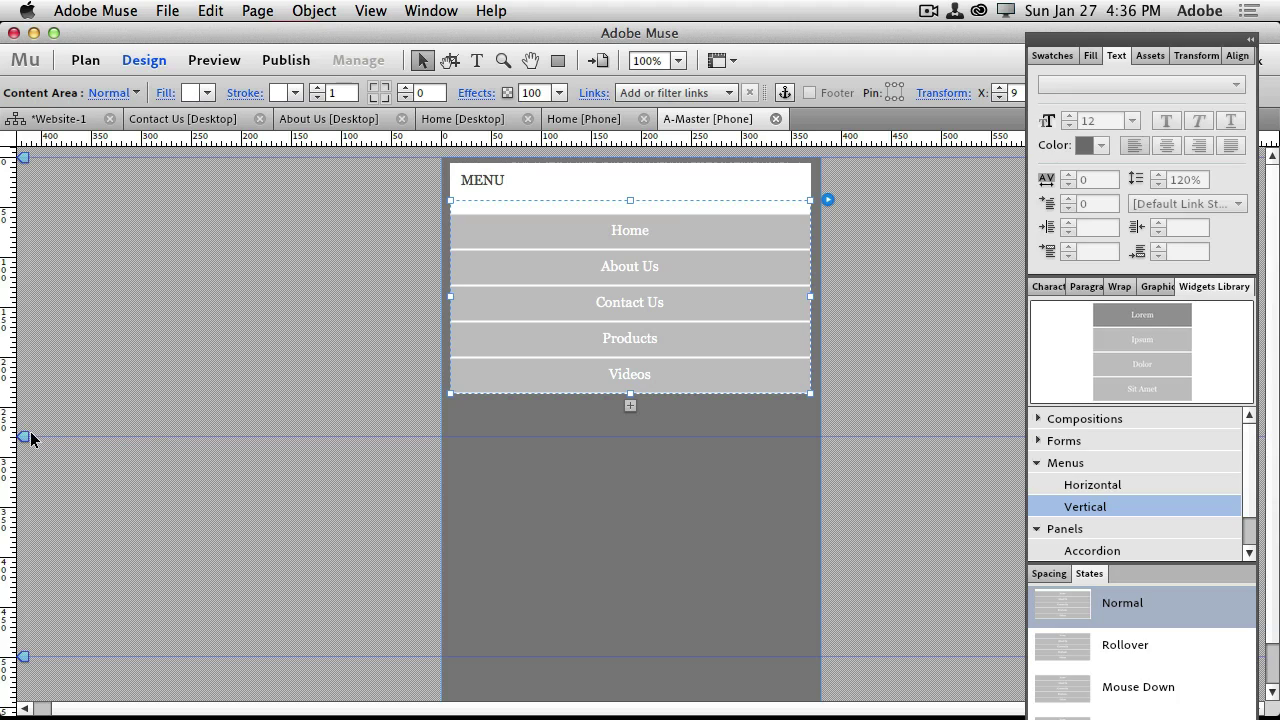
pyautogui.moveTo(31, 438); pyautogui.dragTo(45, 397)
# Enable Can Close All and Close All Initially for the MENU accordion
pyautogui.click(828, 199)
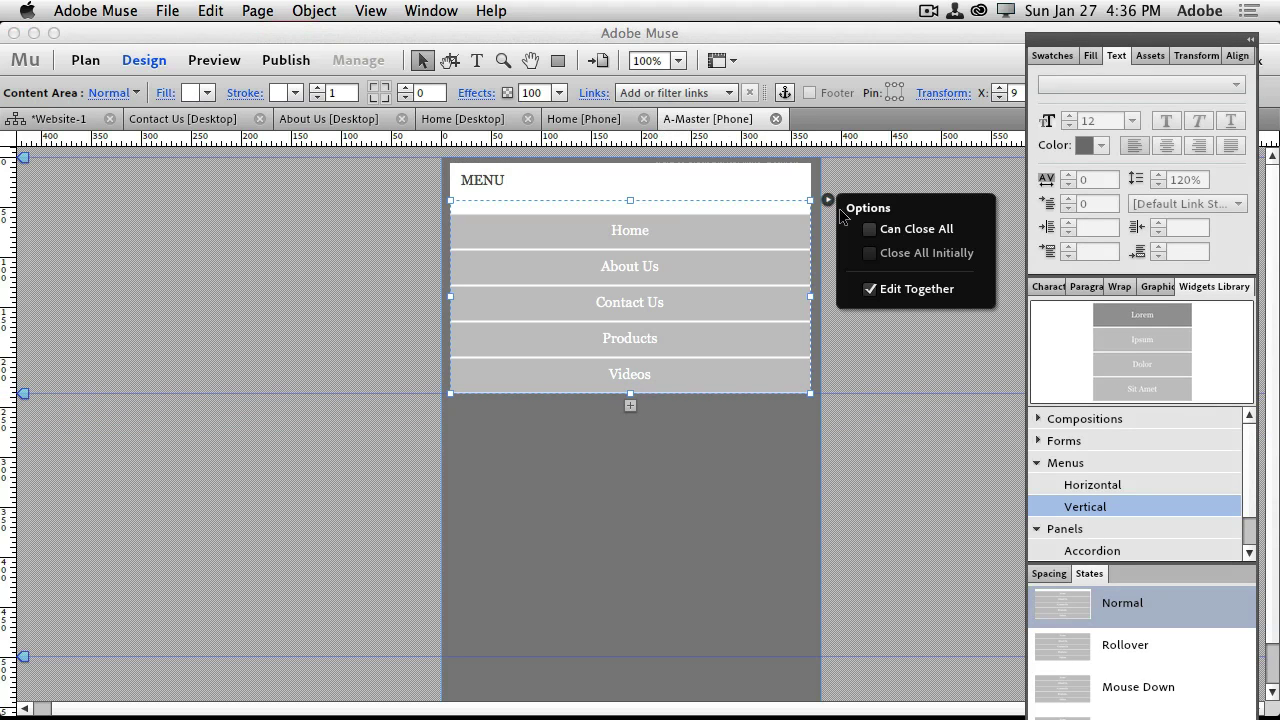
pyautogui.click(869, 229)
pyautogui.click(869, 253)
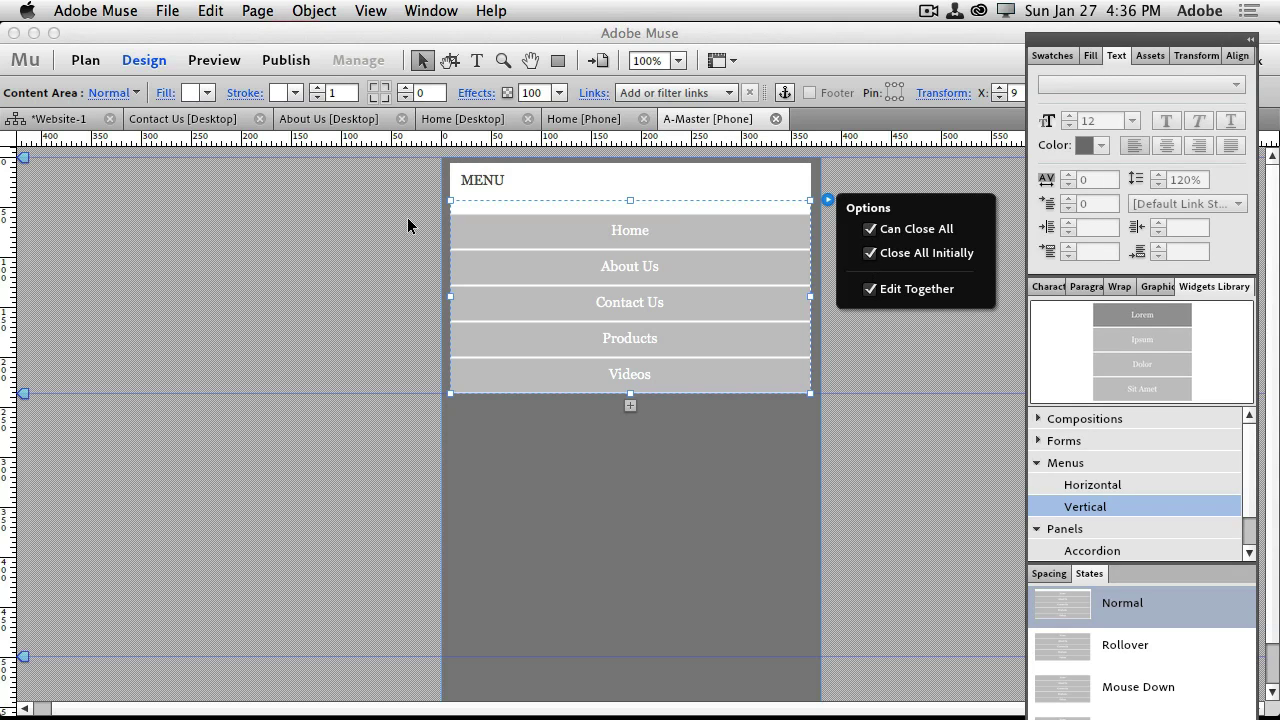
pyautogui.click(195, 183)
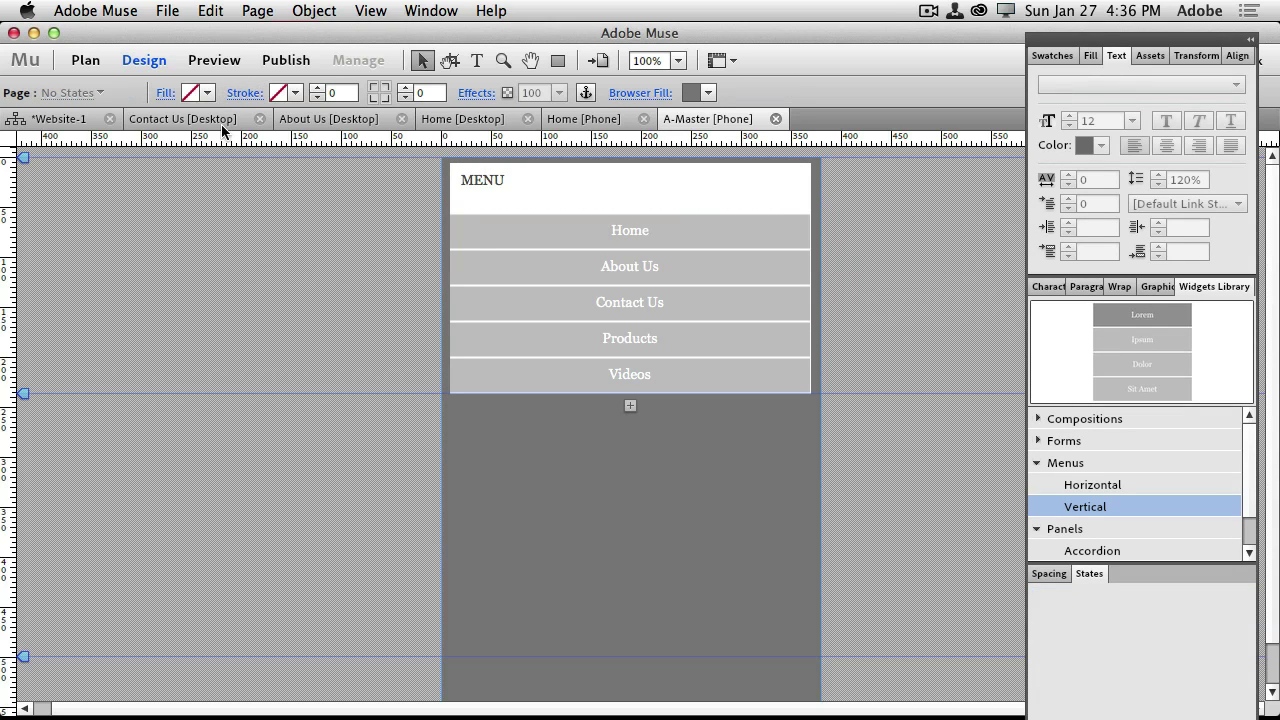
# Preview the phone Home page and expand and collapse the MENU panel twice
pyautogui.click(65, 119)
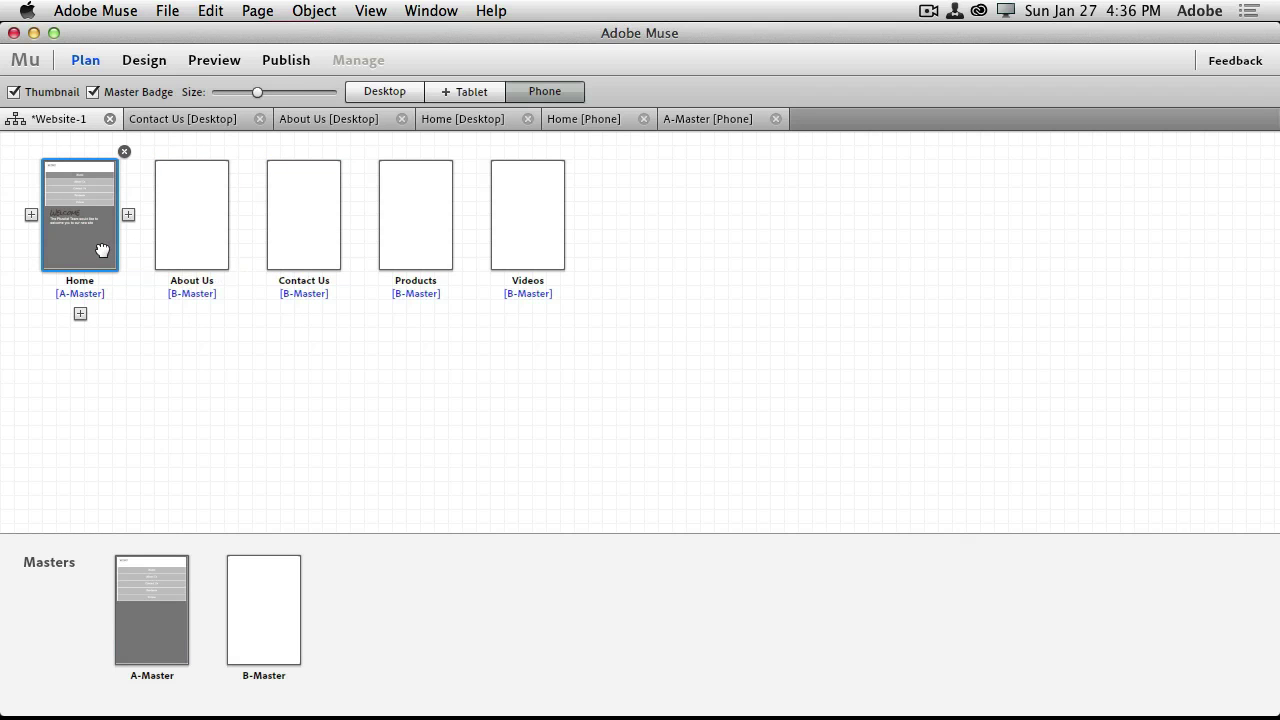
pyautogui.doubleClick(102, 249)
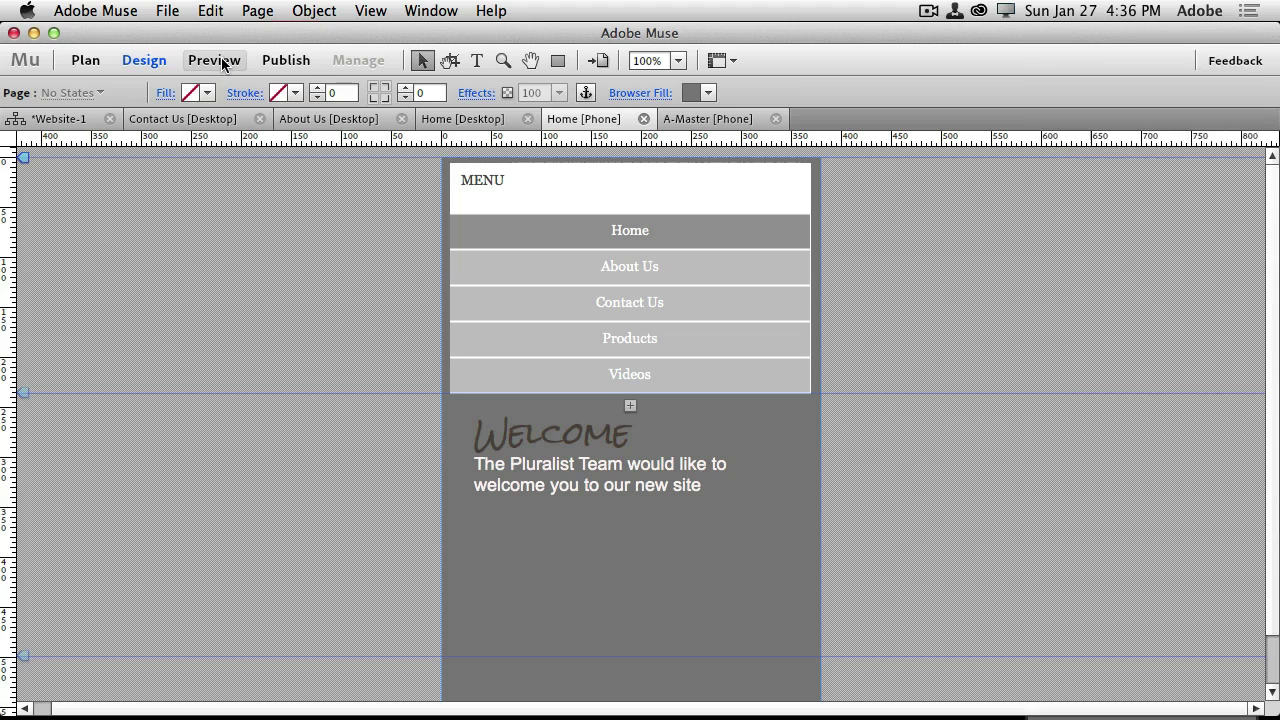
pyautogui.click(221, 58)
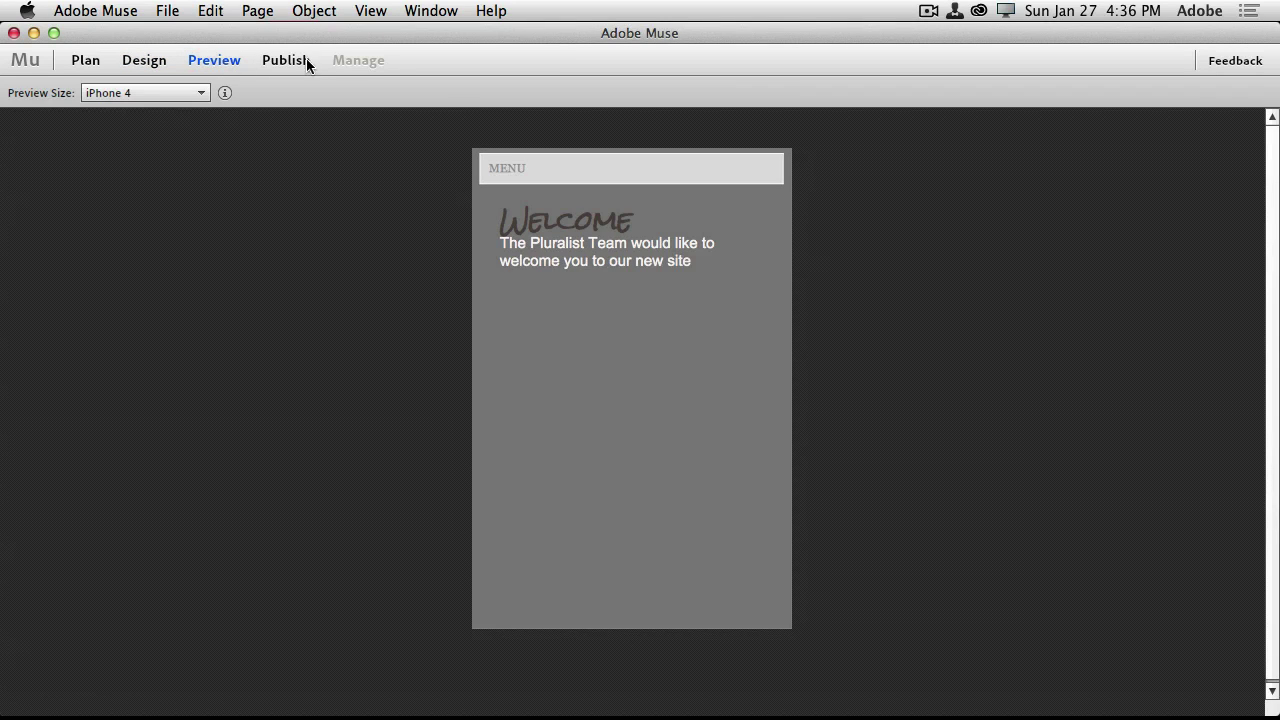
pyautogui.click(508, 172)
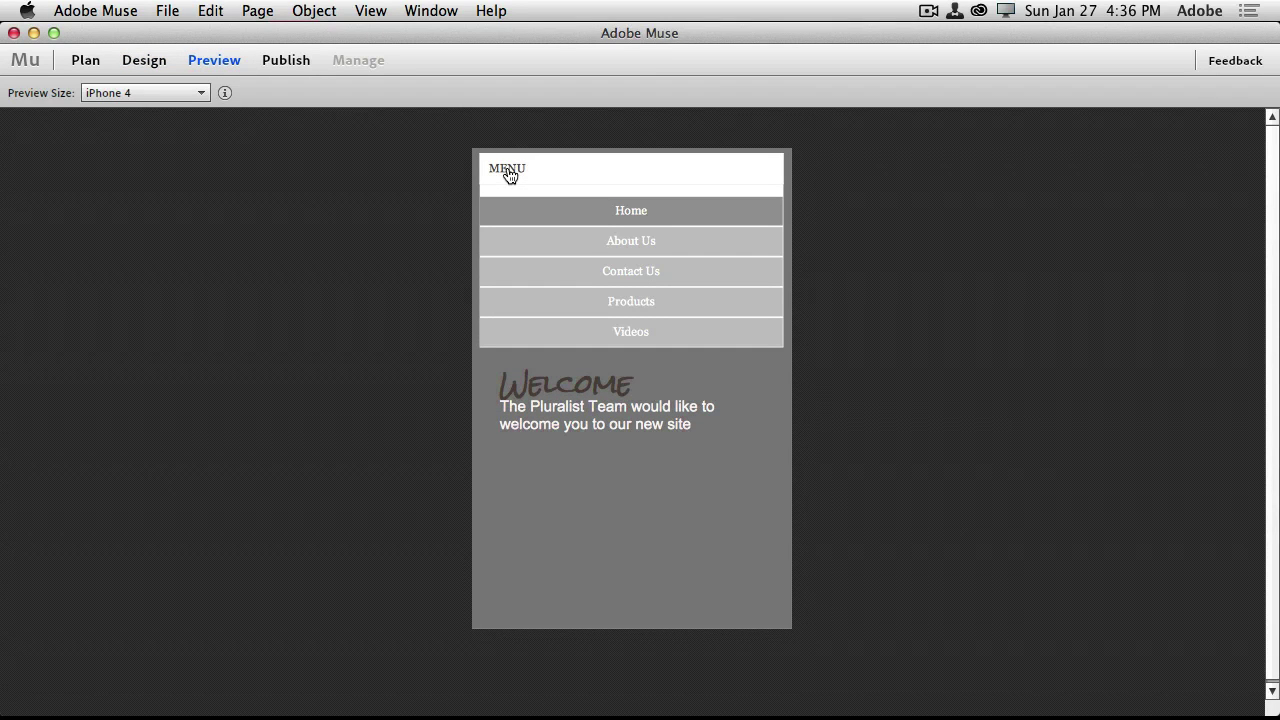
pyautogui.click(508, 172)
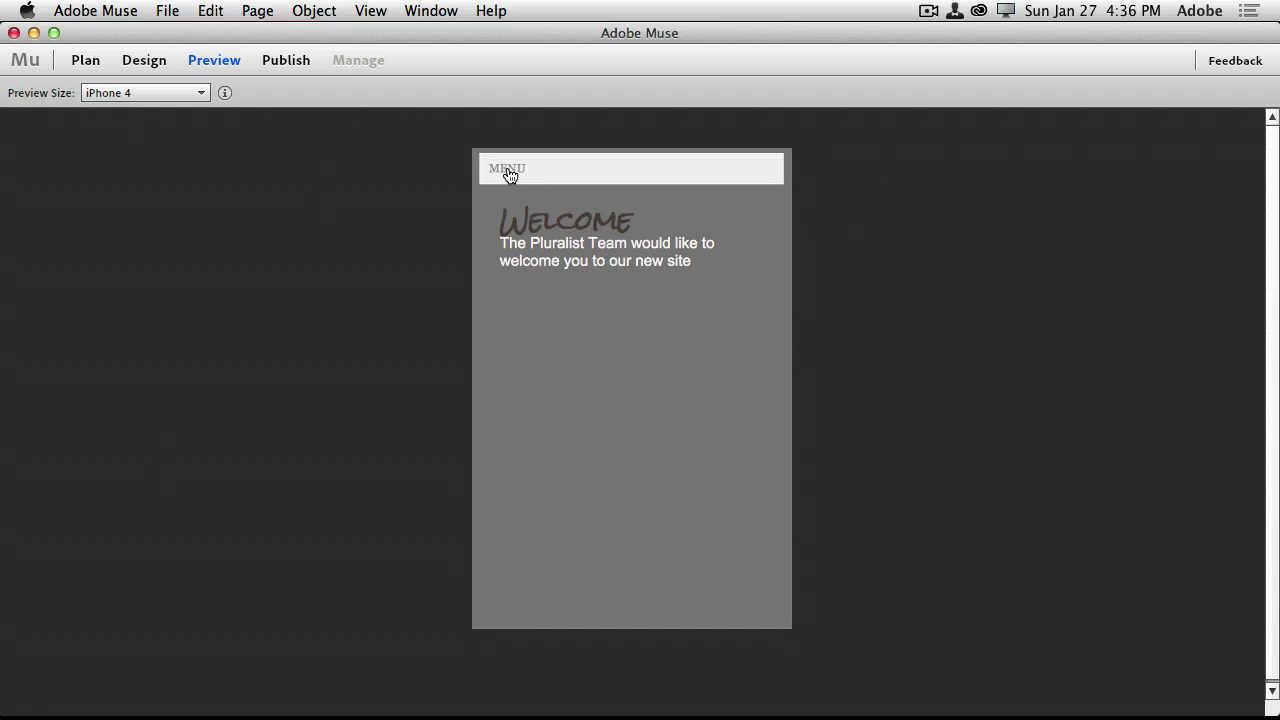
pyautogui.click(508, 172)
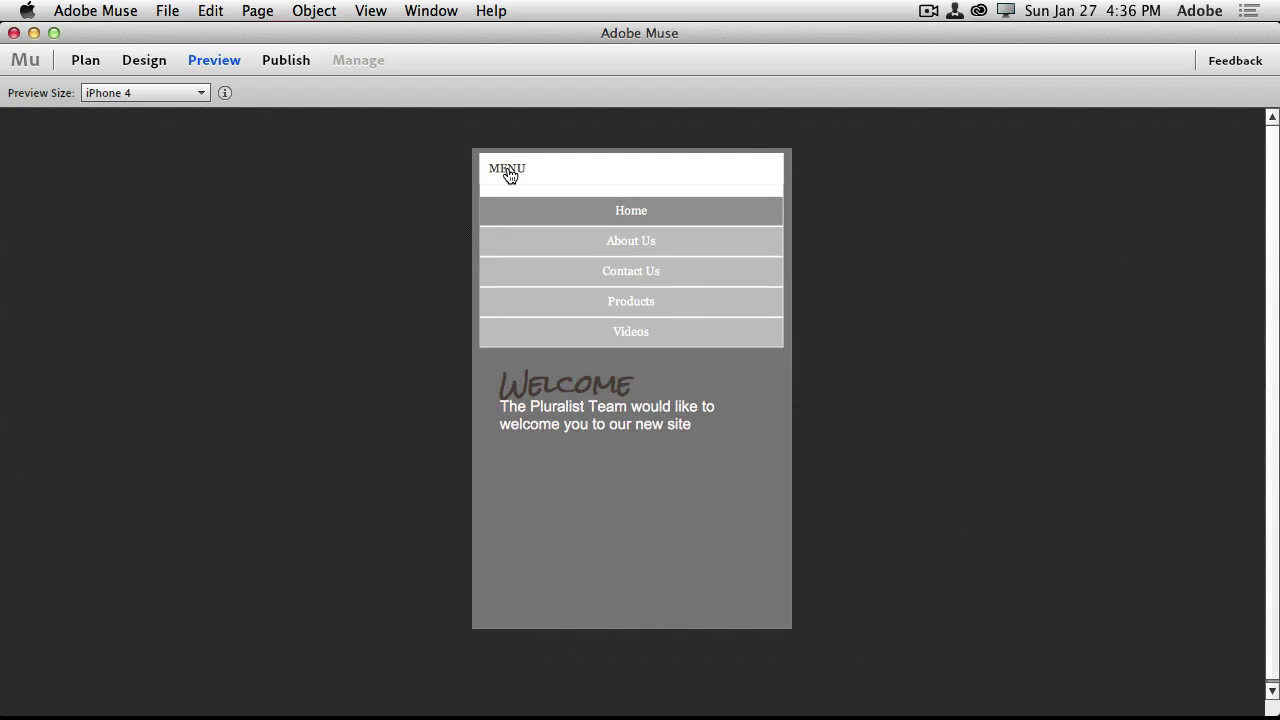
pyautogui.click(508, 172)
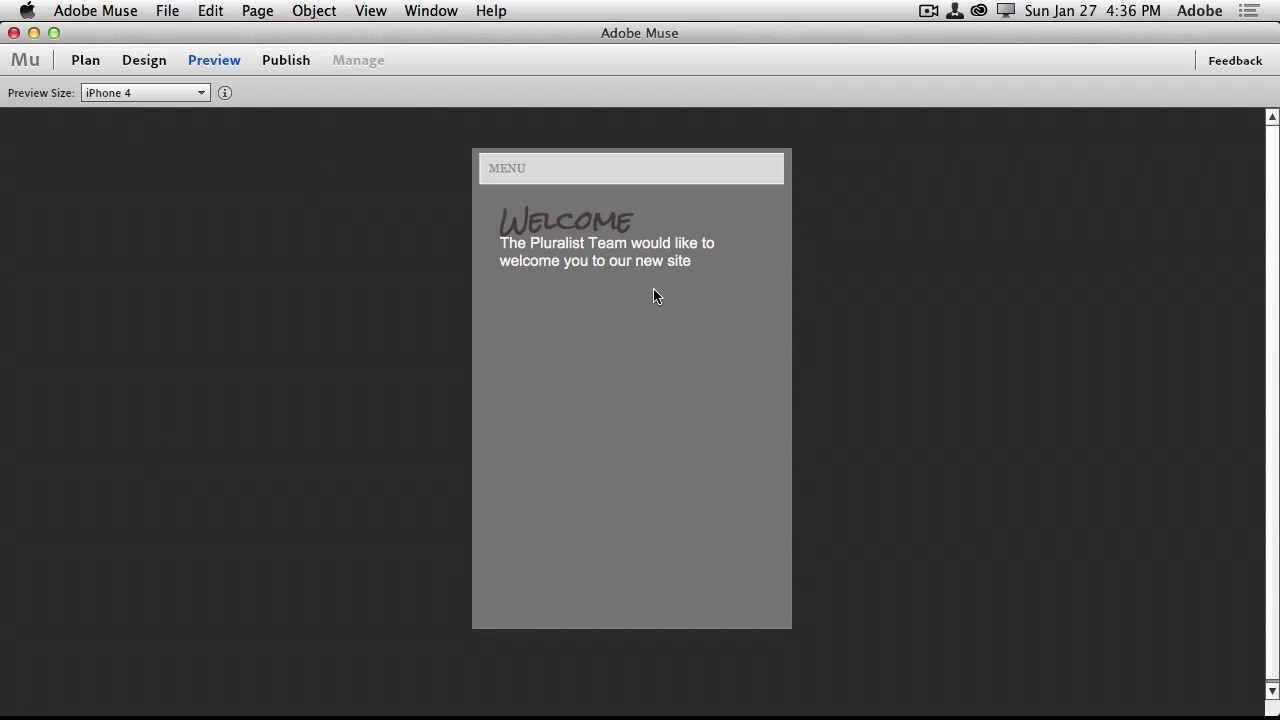
# Preview the phone Home page at the iPhone 5, Samsung Galaxy S III and Nokia Lumia 920 sizes, and return to iPhone 4
pyautogui.click(166, 94)
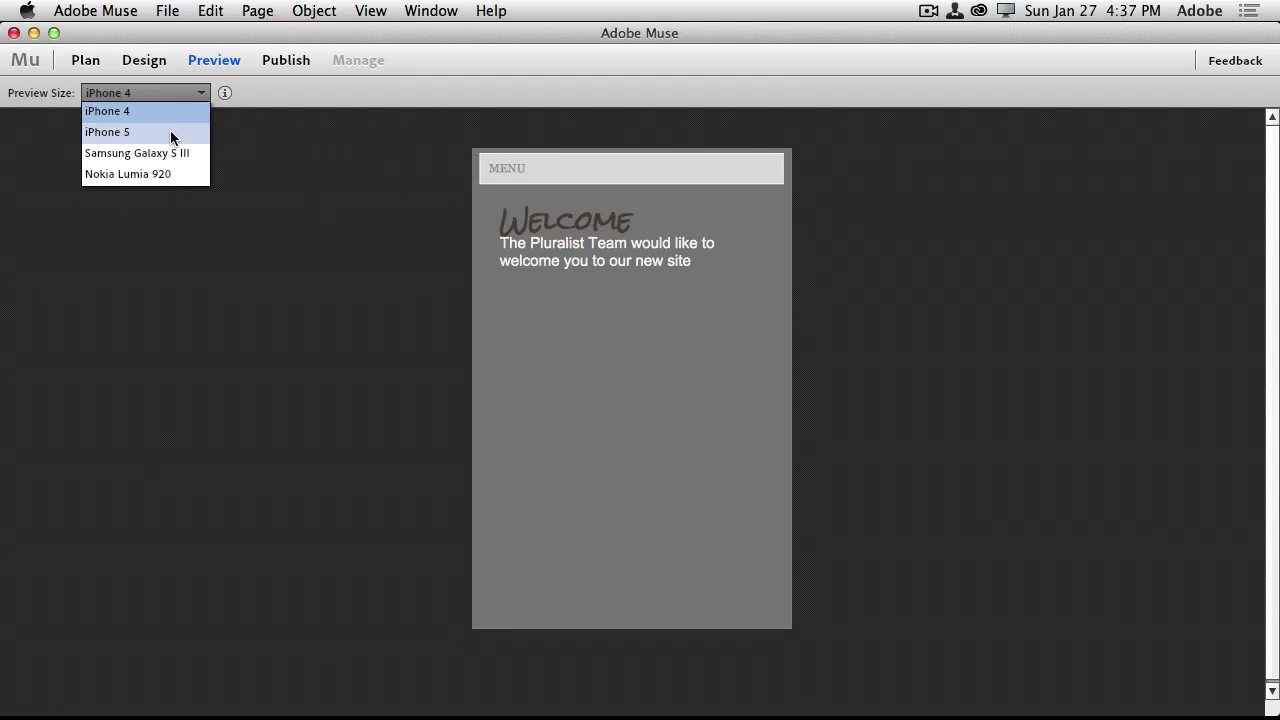
pyautogui.click(171, 137)
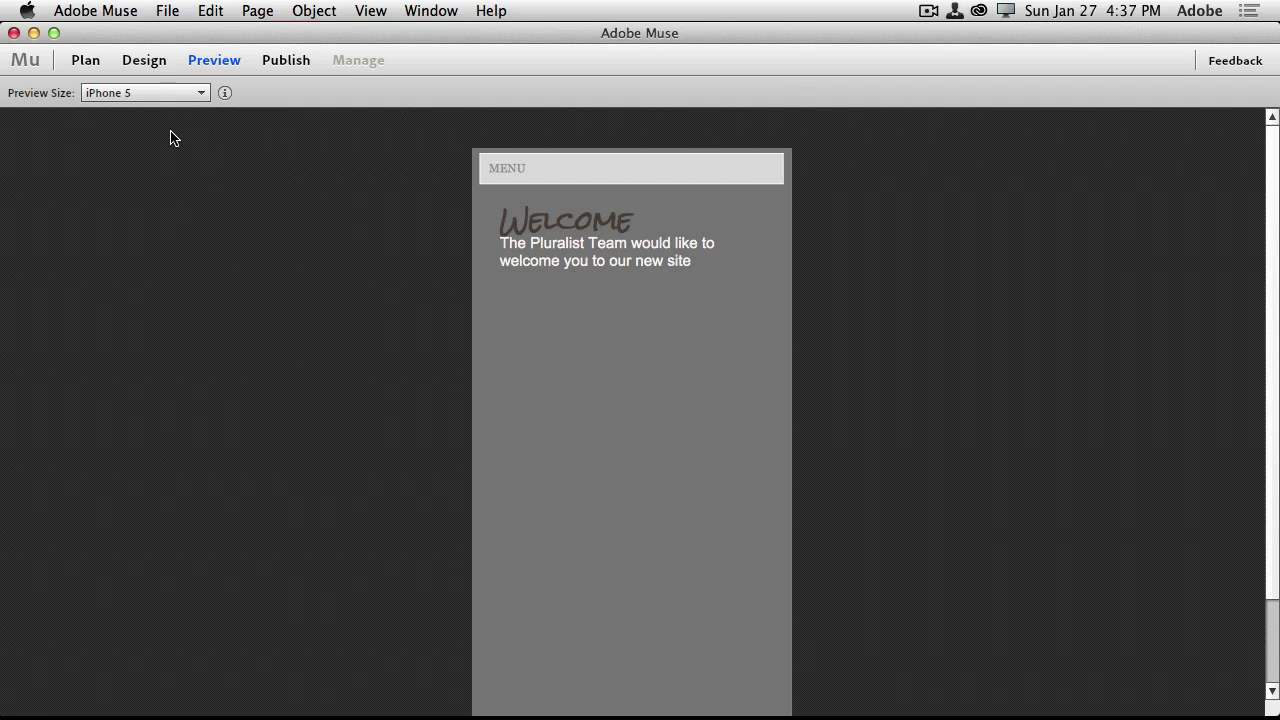
pyautogui.click(146, 92)
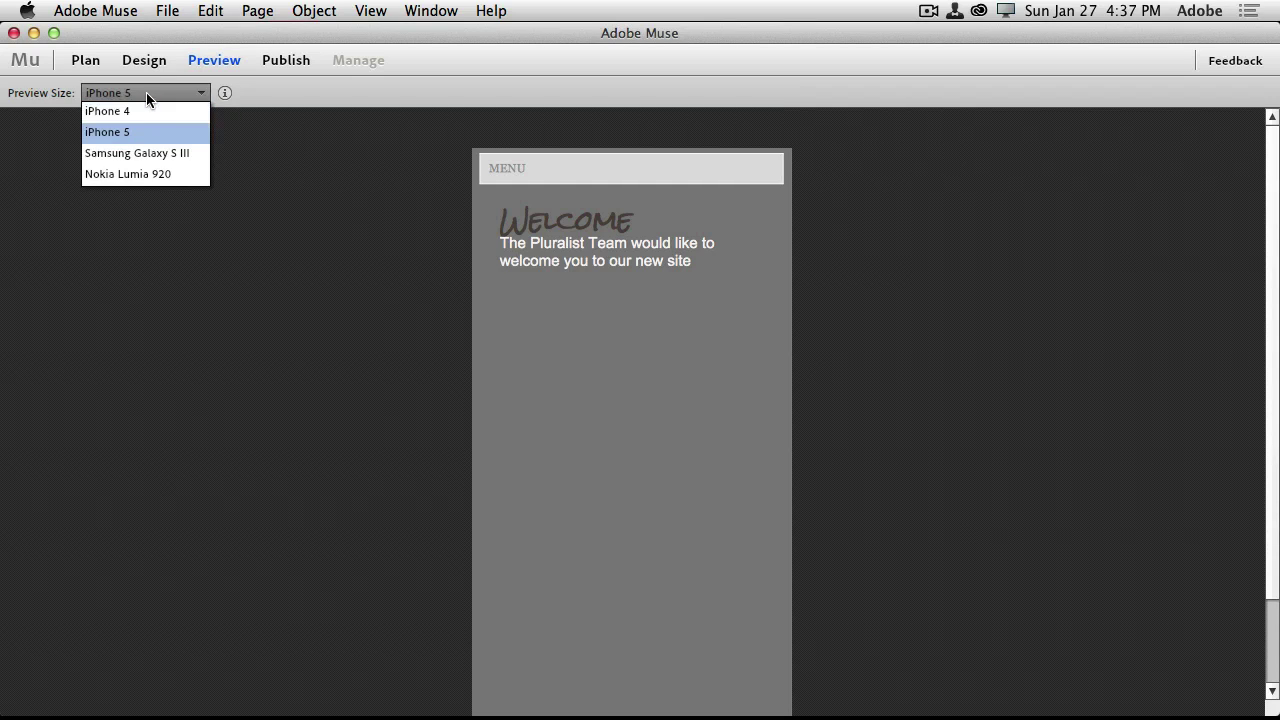
pyautogui.click(160, 153)
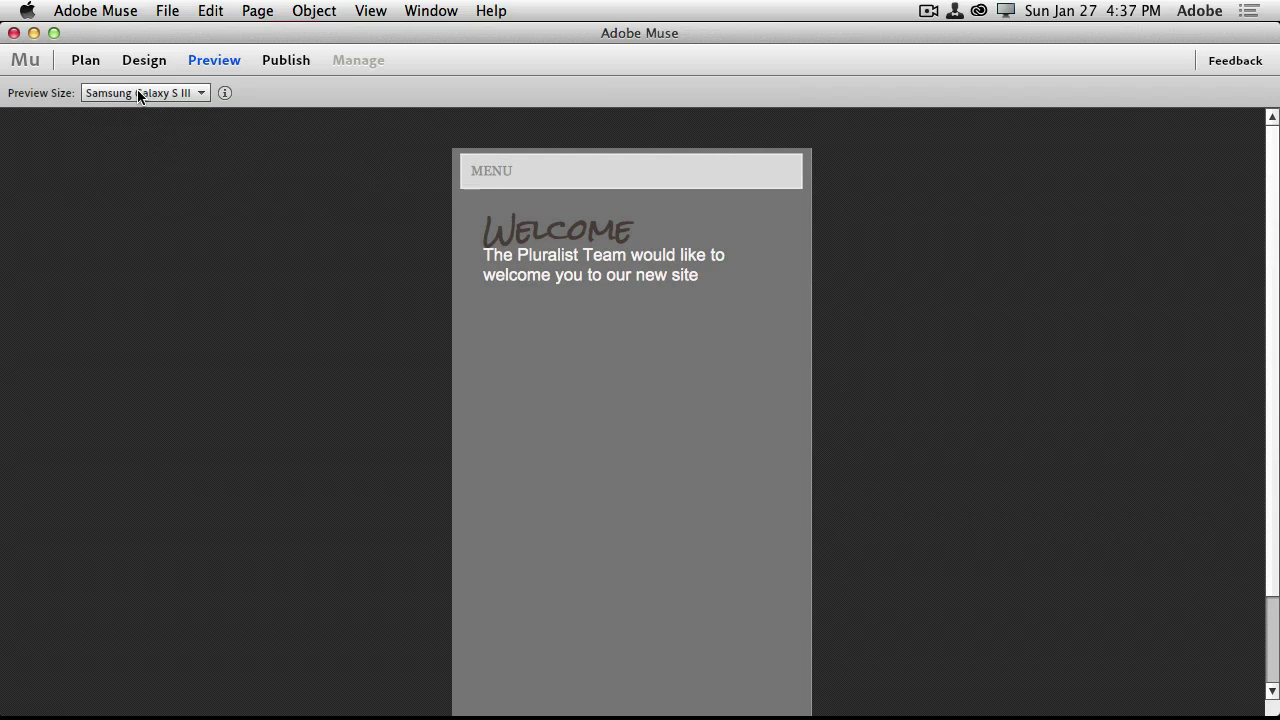
pyautogui.click(139, 93)
pyautogui.click(146, 172)
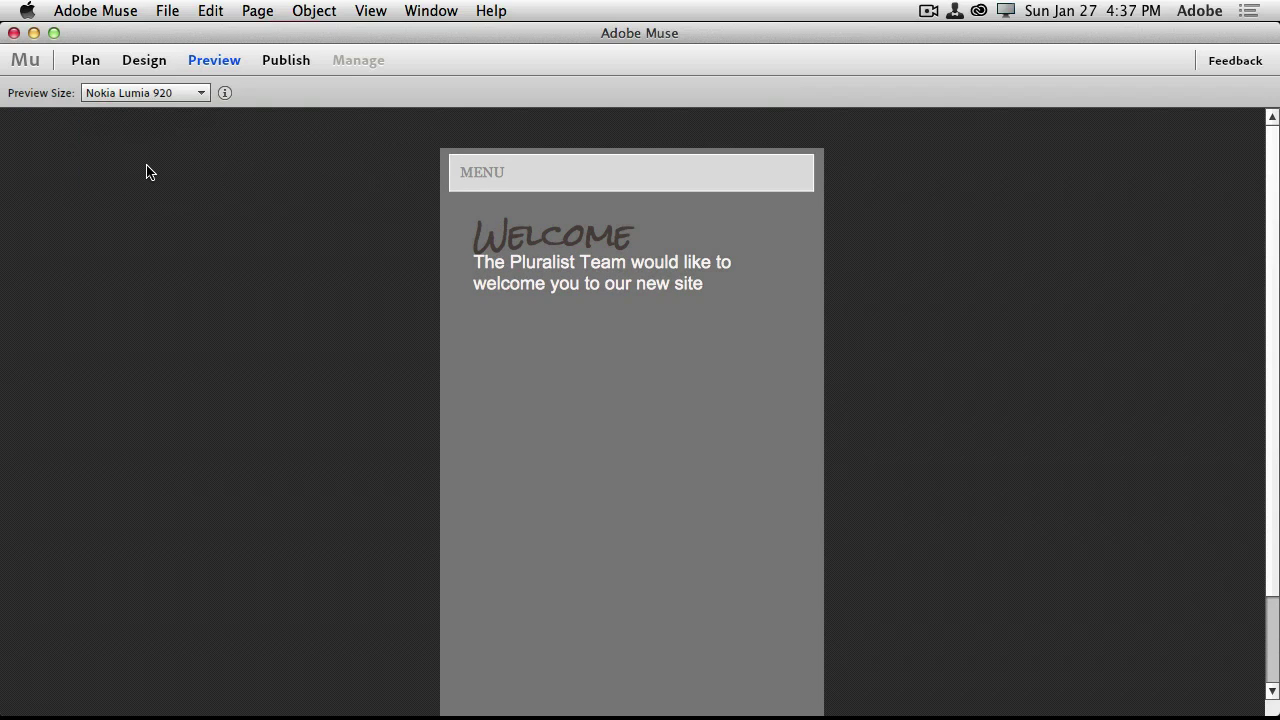
pyautogui.click(139, 97)
pyautogui.click(141, 110)
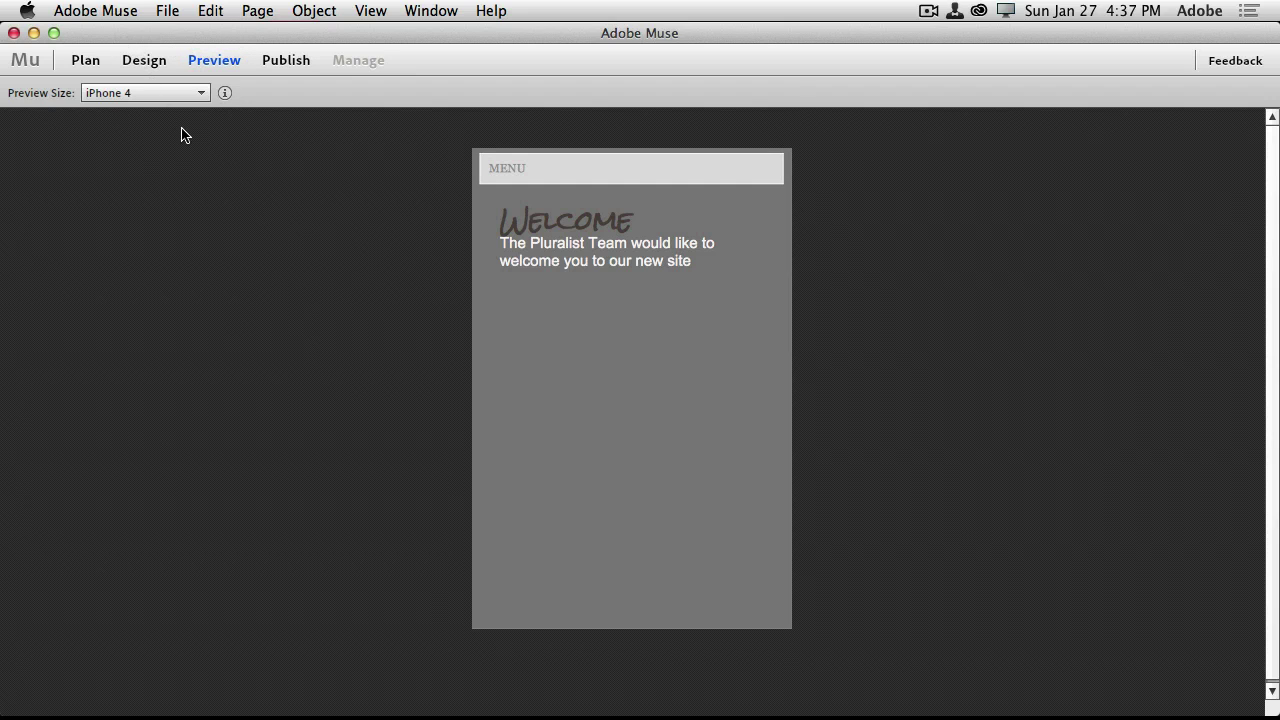
# Switch to the desktop and open Reflector to view the mirrored phone and tablet screens
pyautogui.hotkey('ctrl', 'Right')
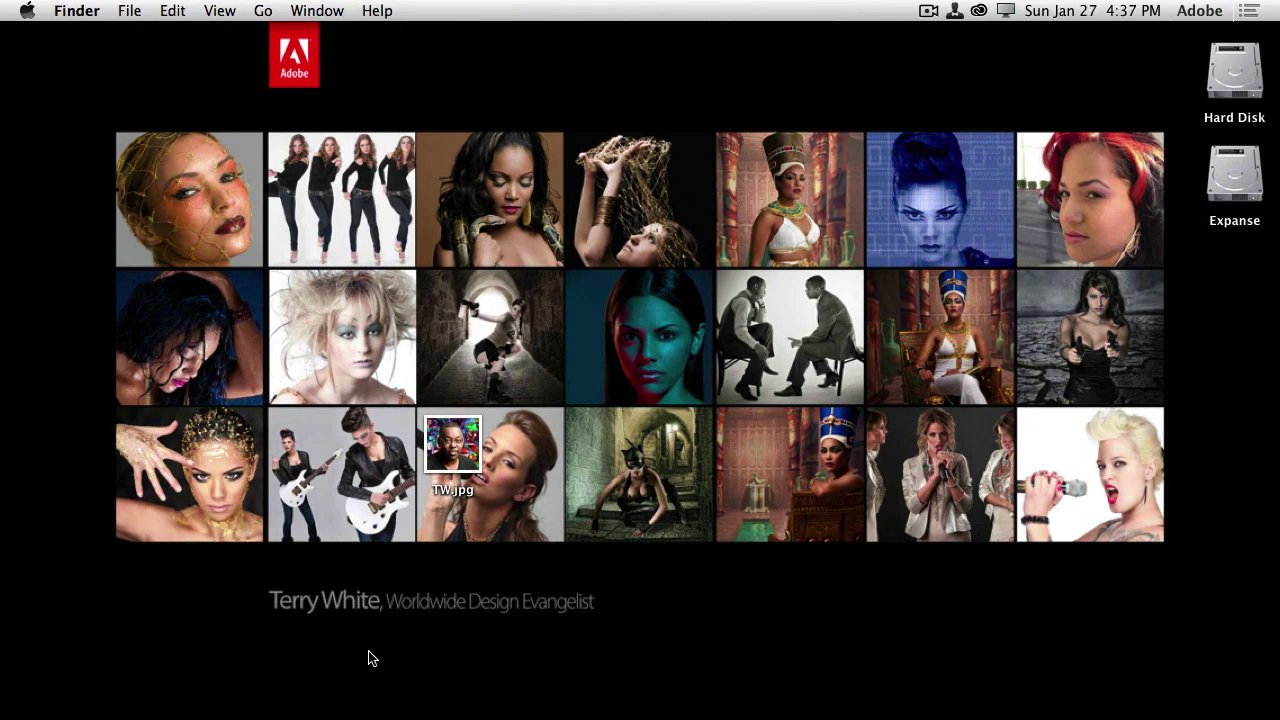
pyautogui.moveTo(460, 715)
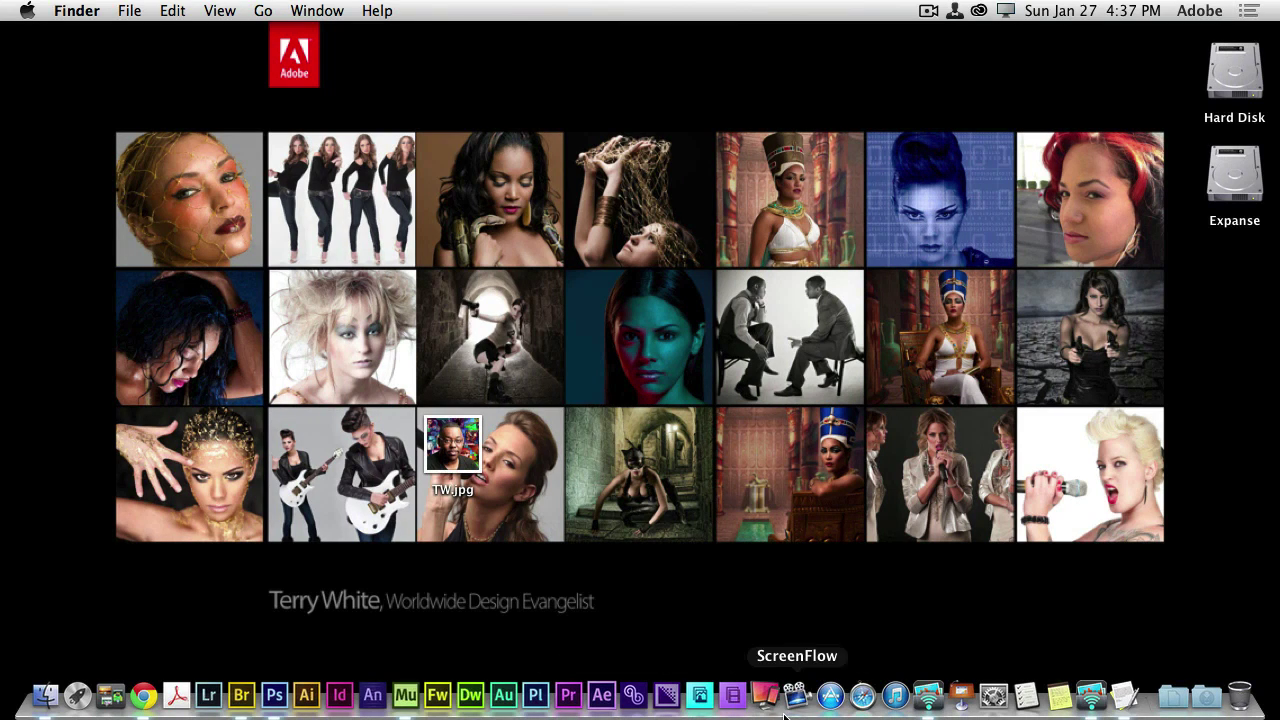
pyautogui.click(764, 700)
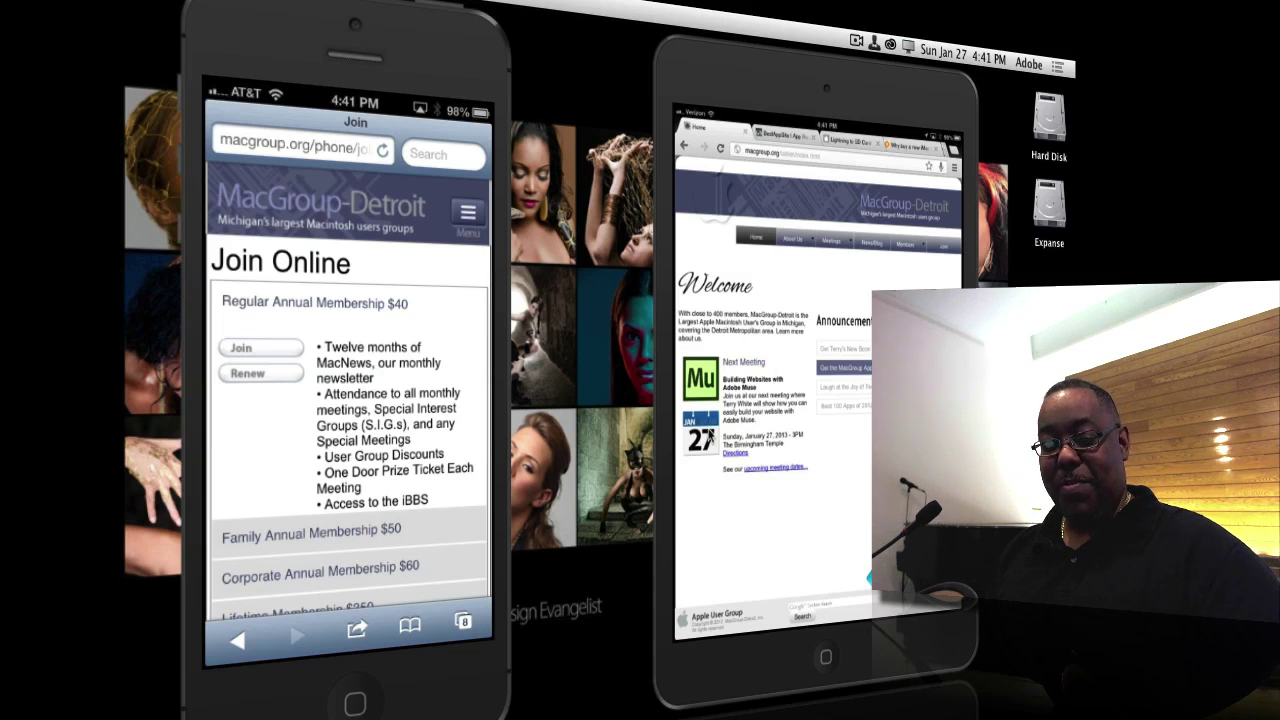
# Expand the Family, Corporate, Lifetime and Regular membership panels on the mirrored phone's Join Online page
pyautogui.click(312, 533)
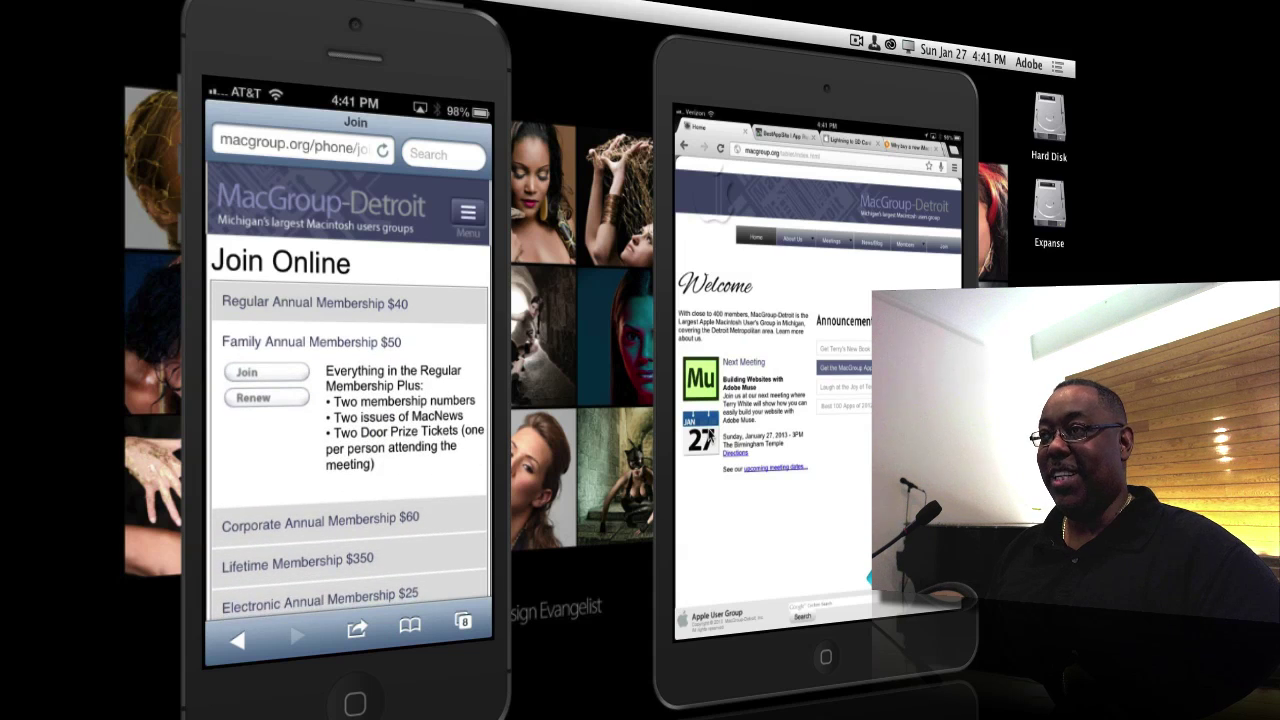
pyautogui.click(320, 518)
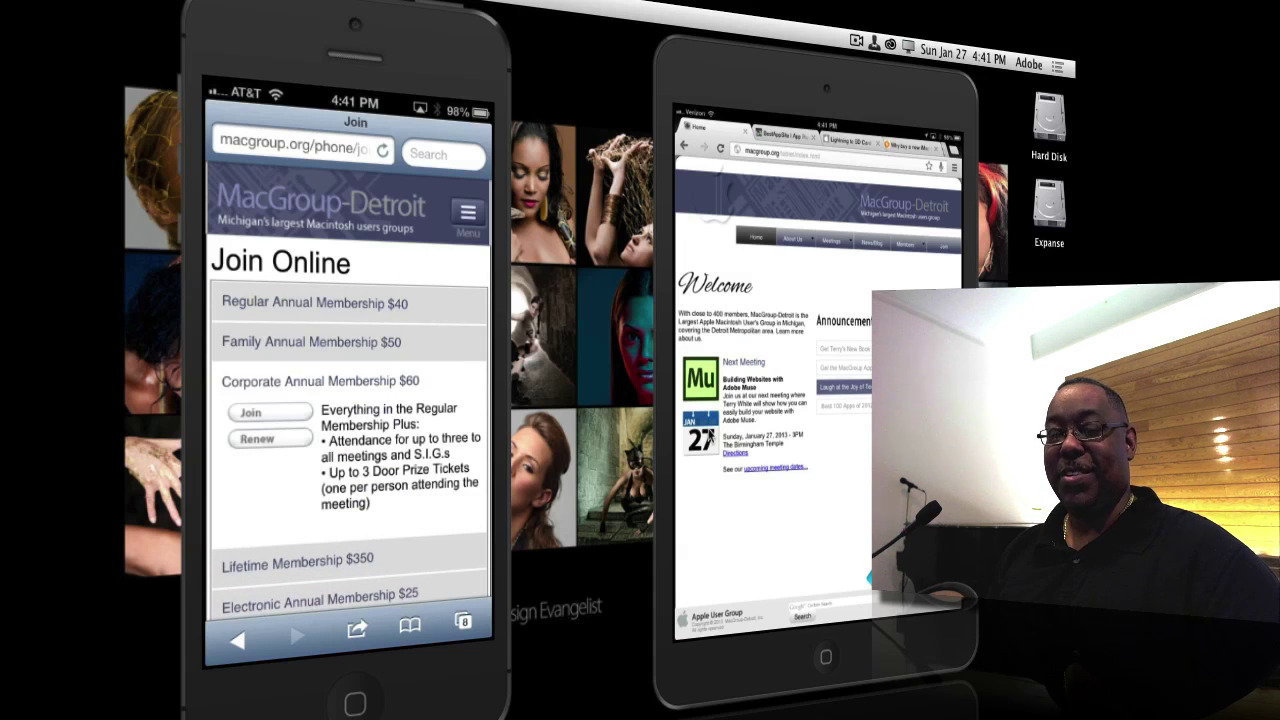
pyautogui.click(296, 561)
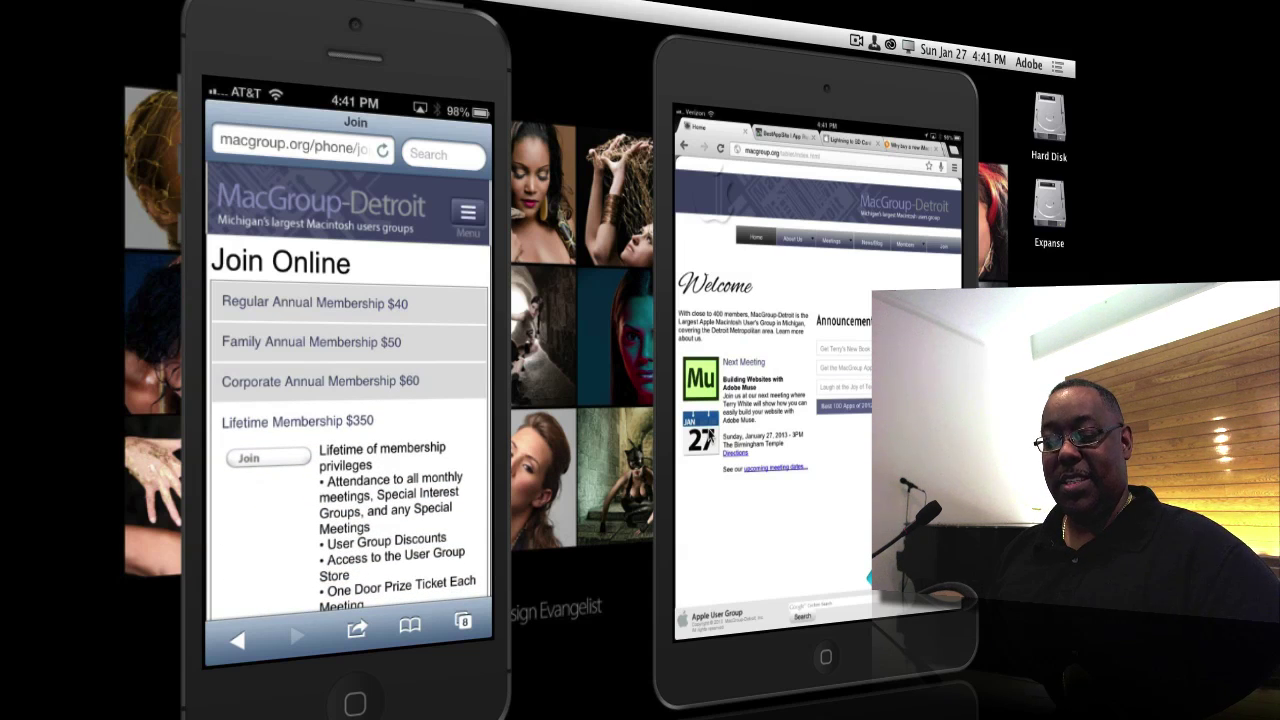
pyautogui.click(314, 302)
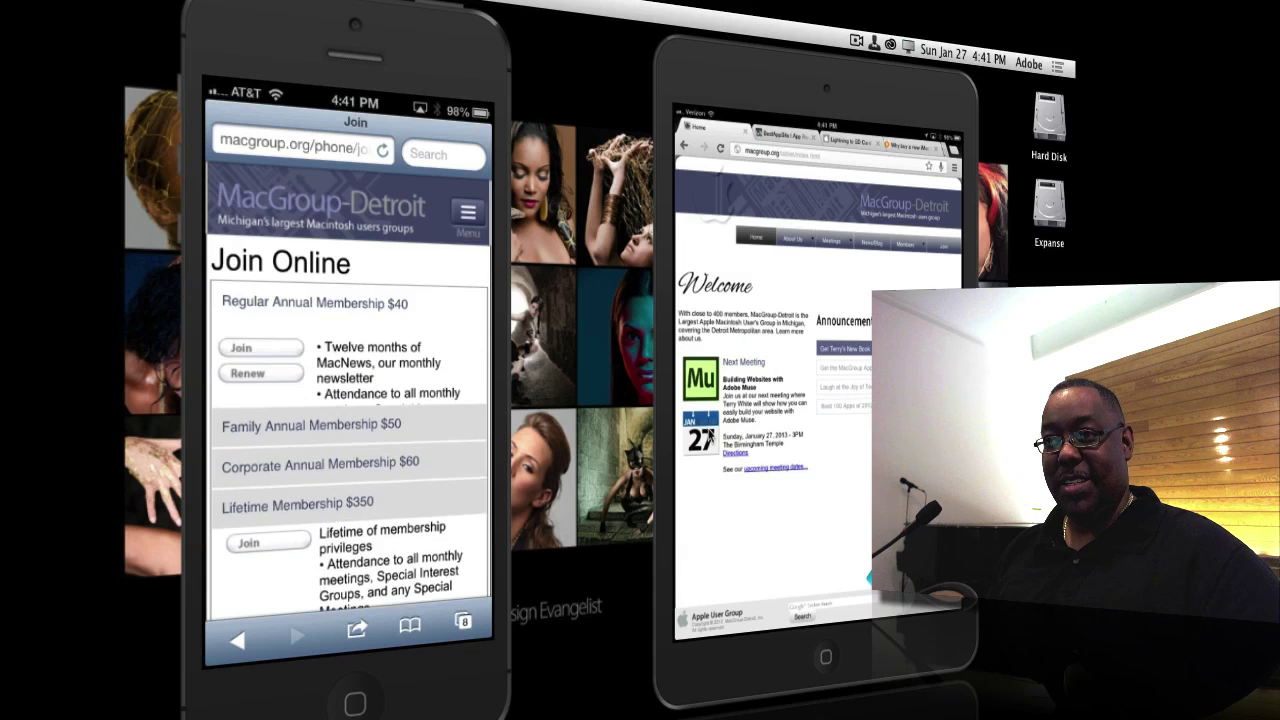
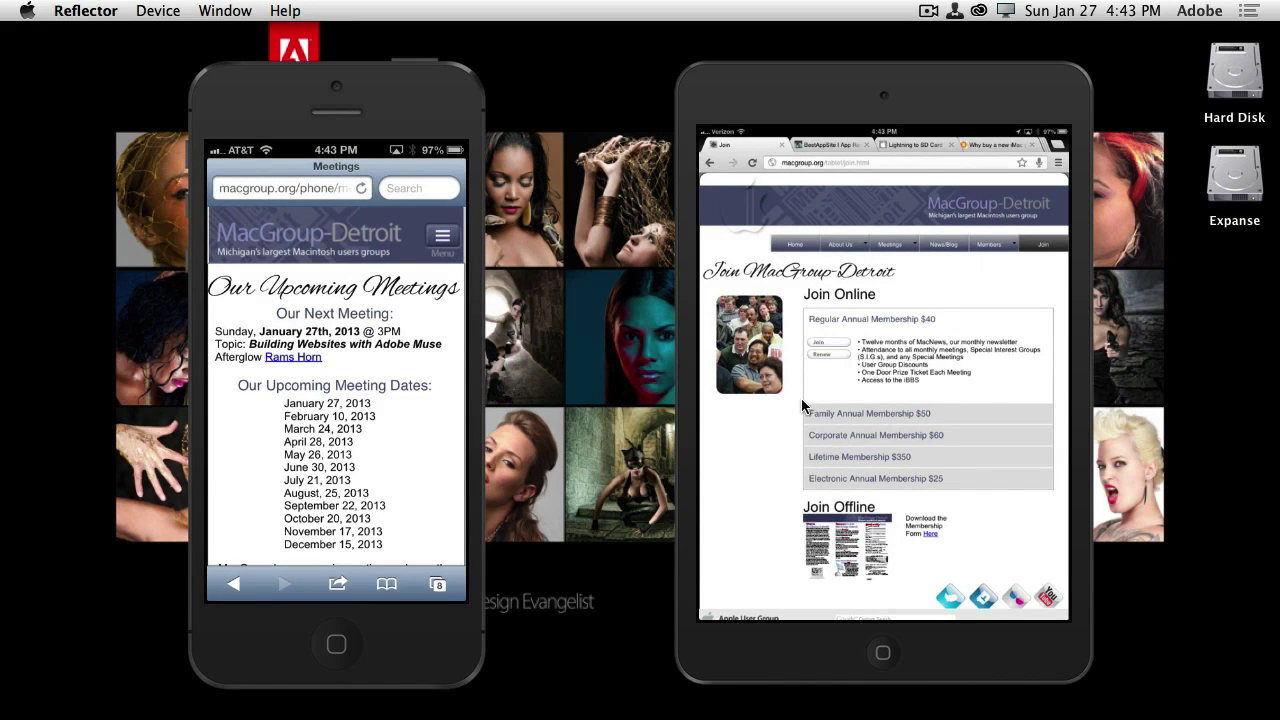
# Return to Adobe Muse and add a tablet layout copied from Desktop, including the site plan, page attributes and browser fill
pyautogui.press('super+Tab')
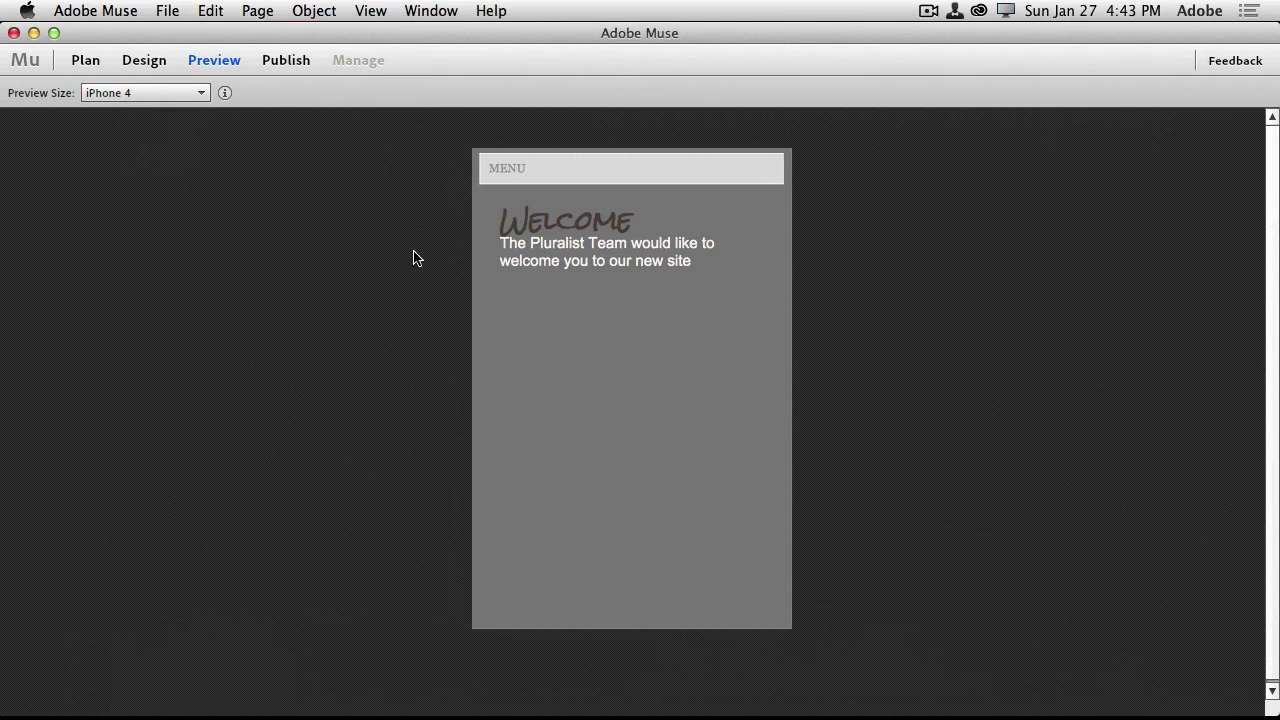
pyautogui.click(87, 63)
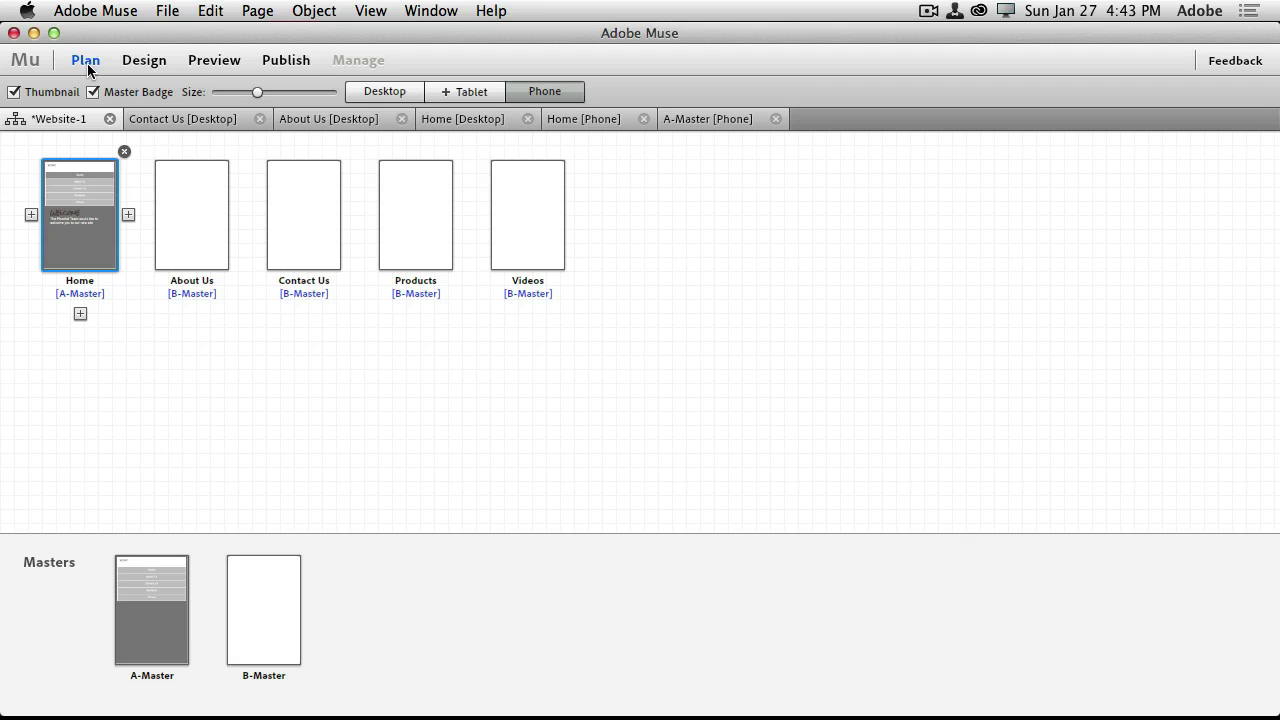
pyautogui.click(454, 98)
pyautogui.click(655, 337)
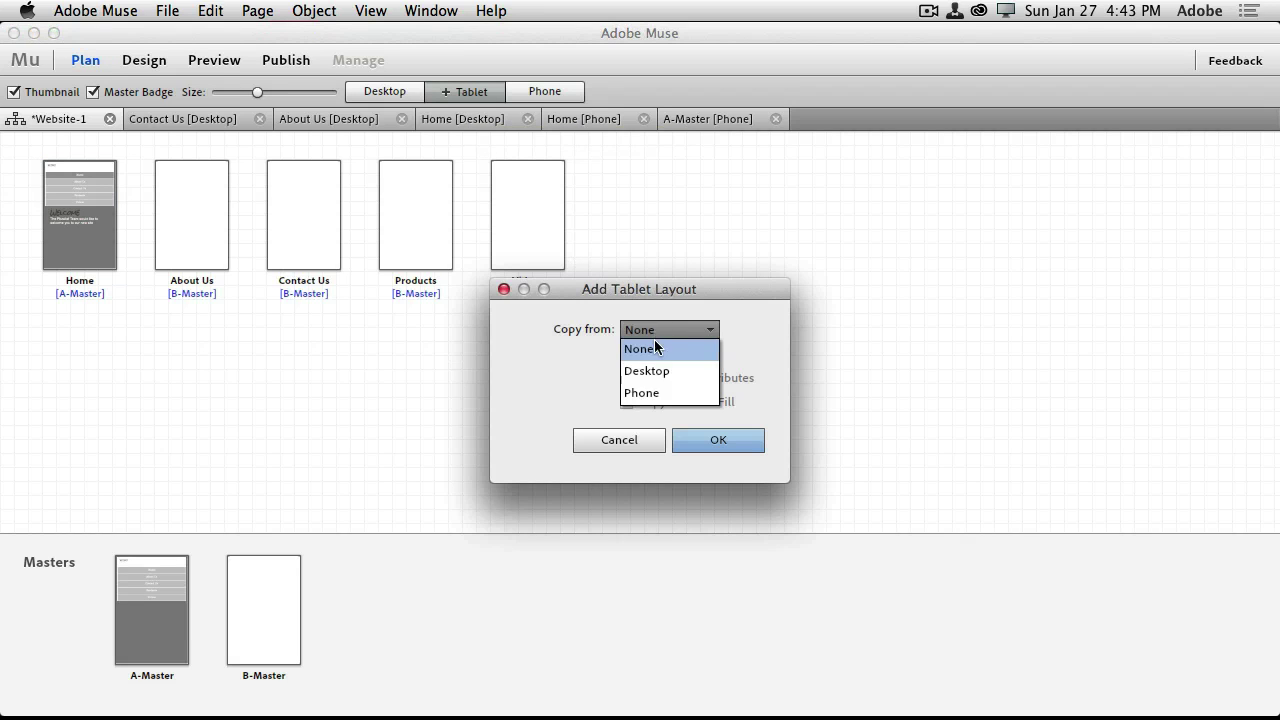
pyautogui.click(662, 368)
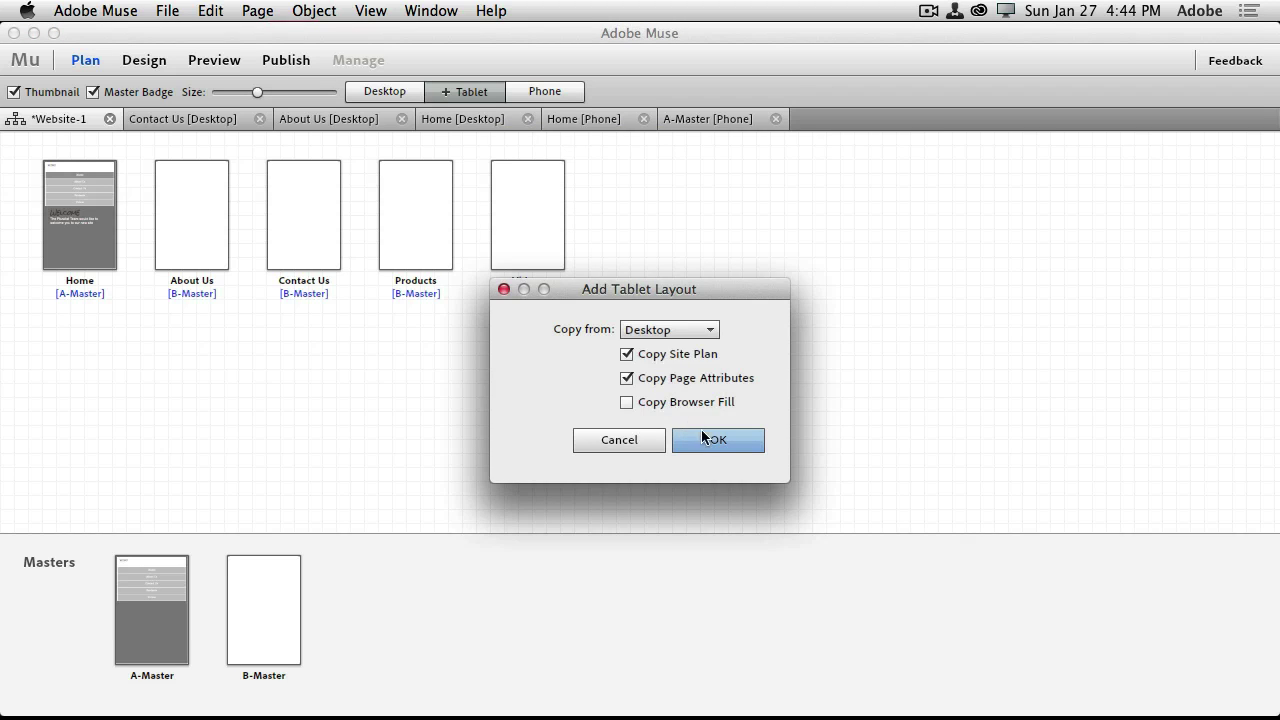
pyautogui.click(676, 410)
pyautogui.click(666, 404)
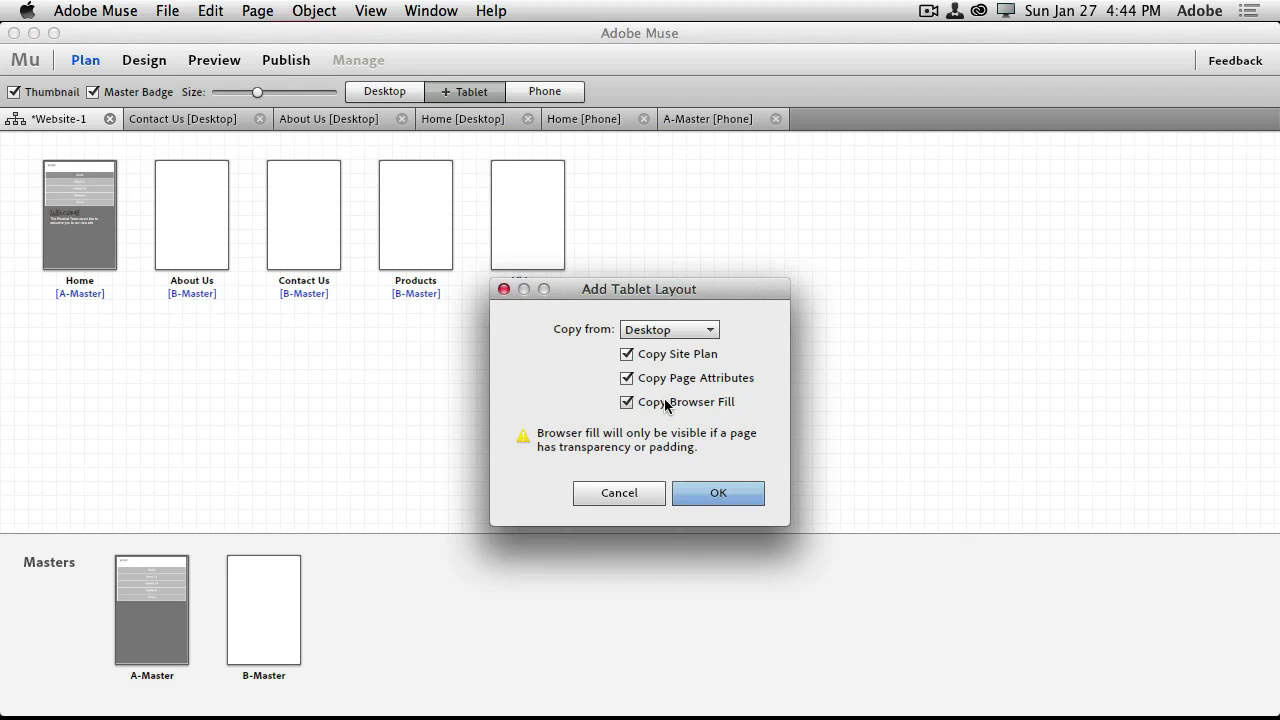
pyautogui.click(696, 441)
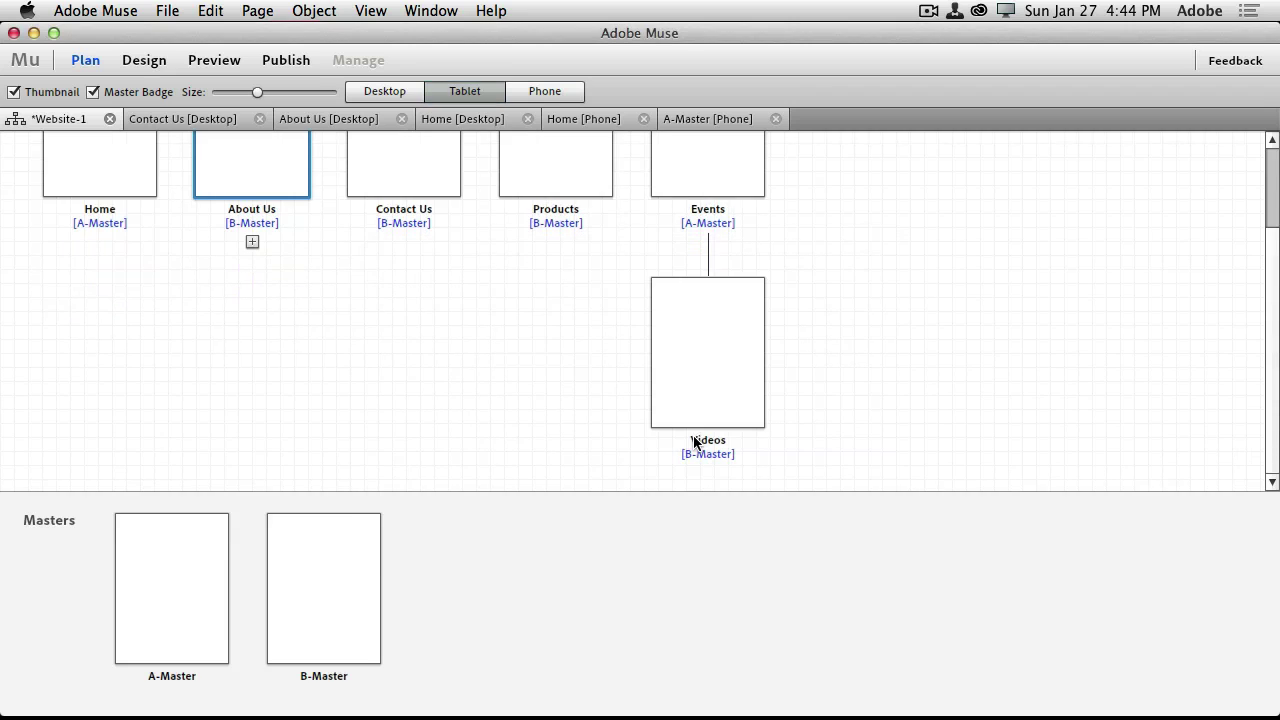
pyautogui.scroll(1, 883, 397)
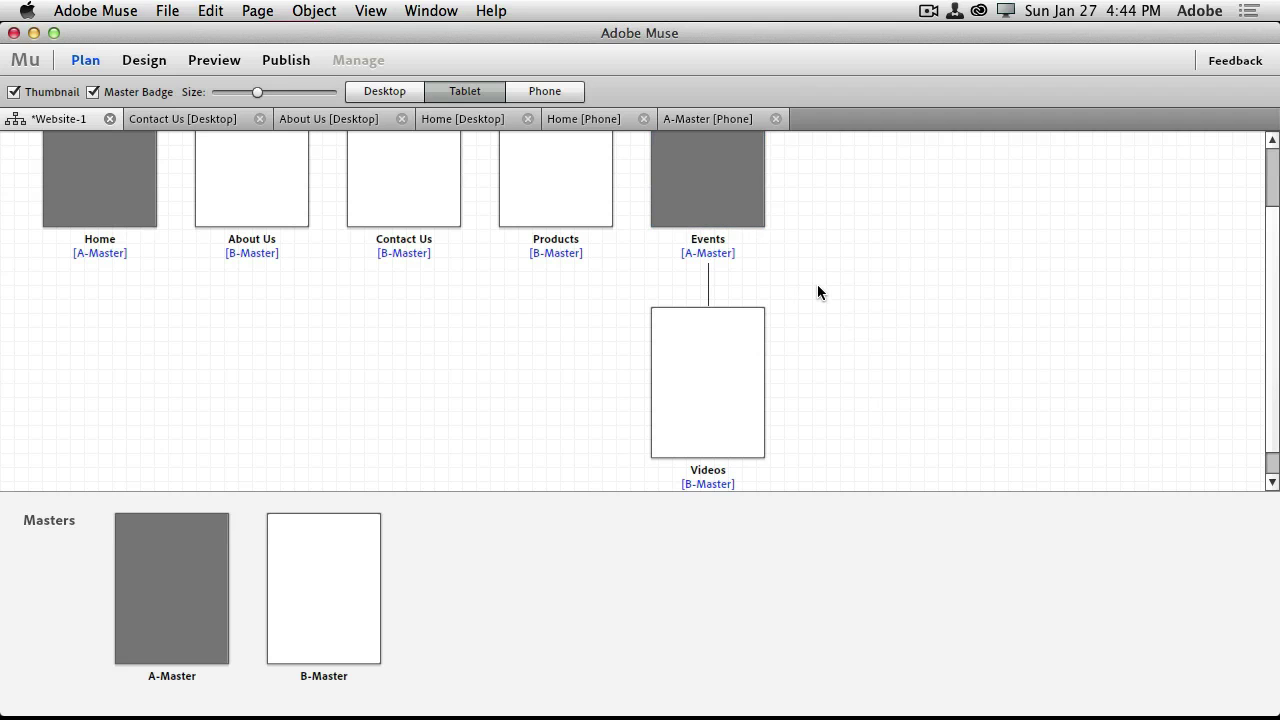
# Close the open phone A-Master and Home pages and the desktop Home, About Us and Contact Us pages
pyautogui.click(776, 119)
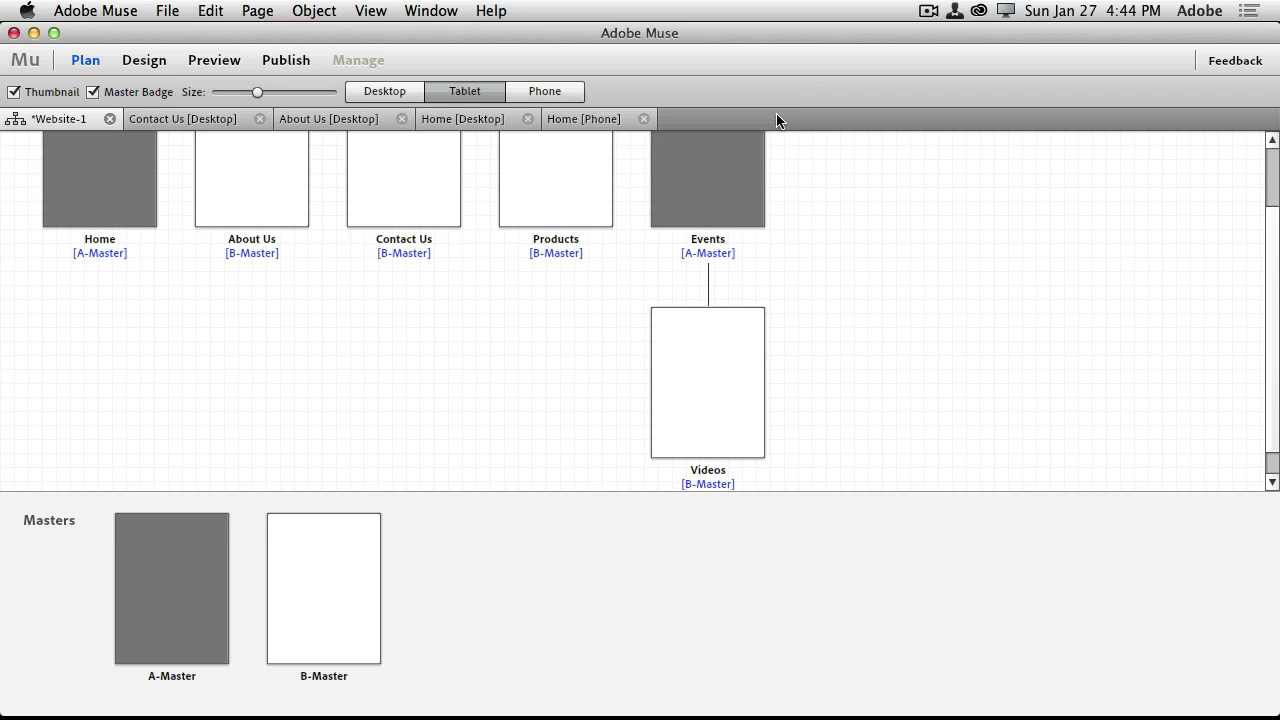
pyautogui.click(643, 119)
pyautogui.click(516, 117)
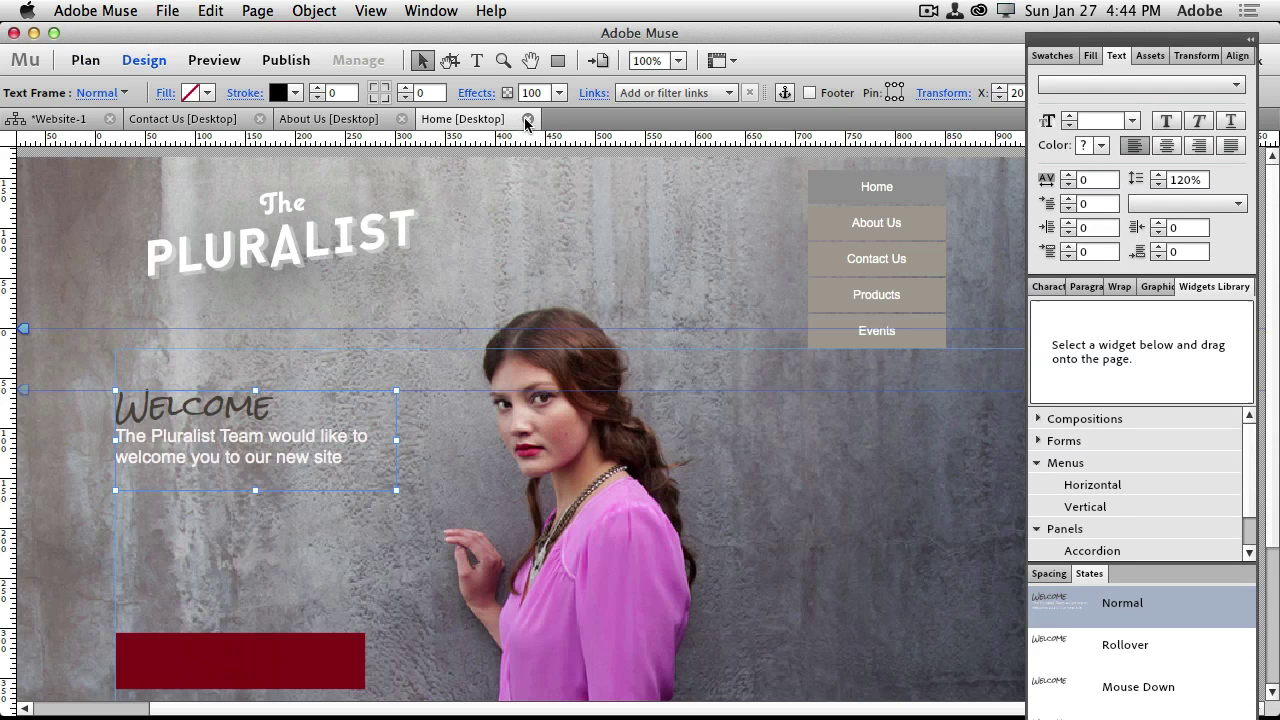
pyautogui.click(526, 119)
pyautogui.click(402, 119)
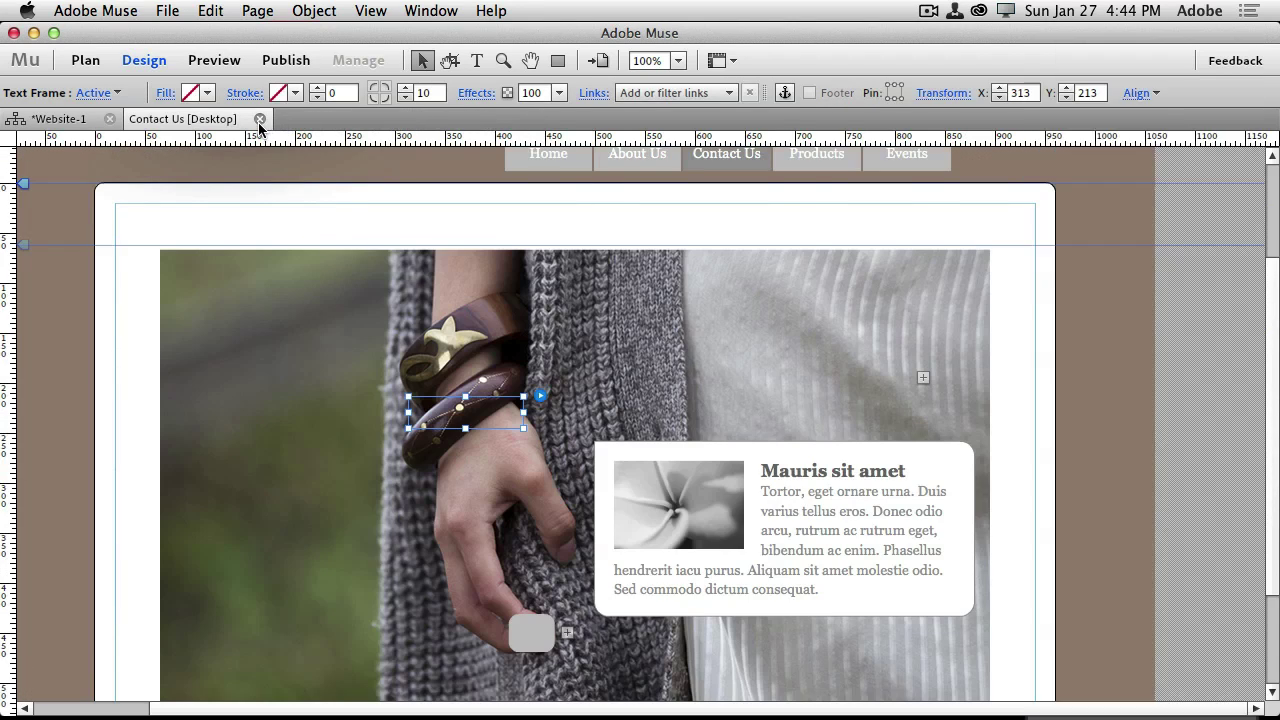
pyautogui.click(260, 119)
# Open the recent site MacGroupSite4.muse and compare the site plans of its tablet, phone and desktop layouts
pyautogui.click(167, 10)
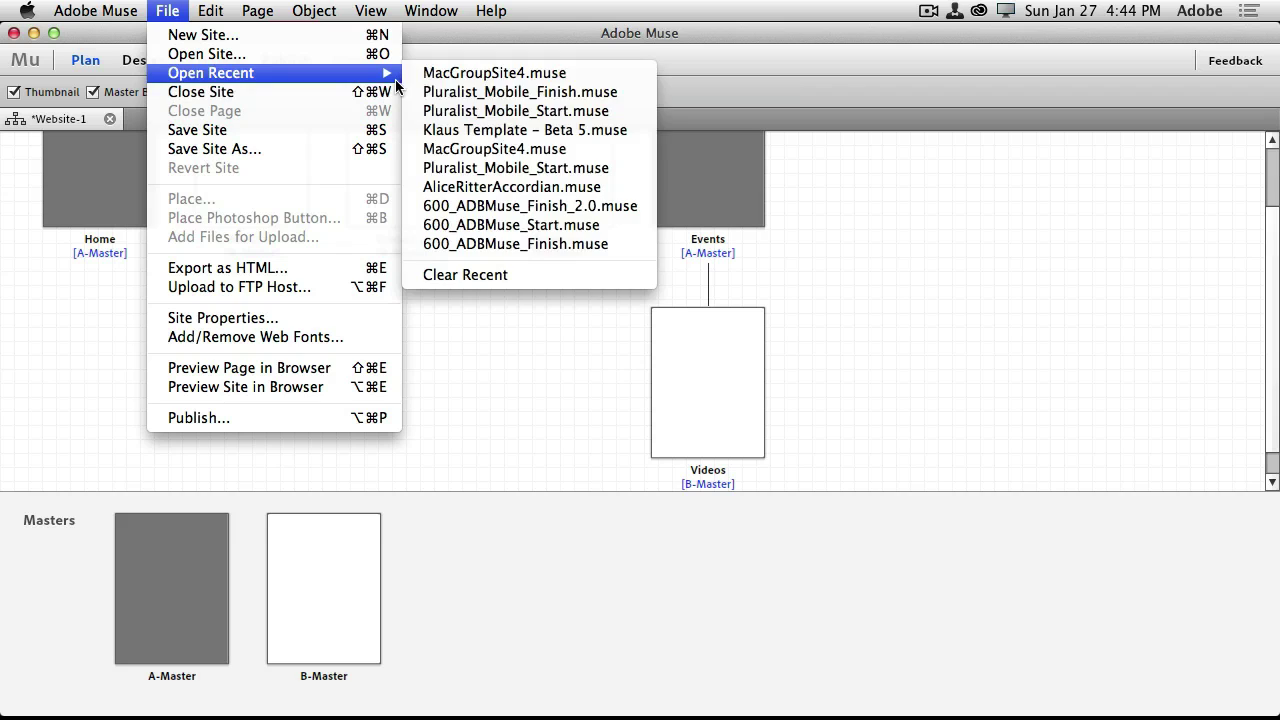
pyautogui.click(427, 76)
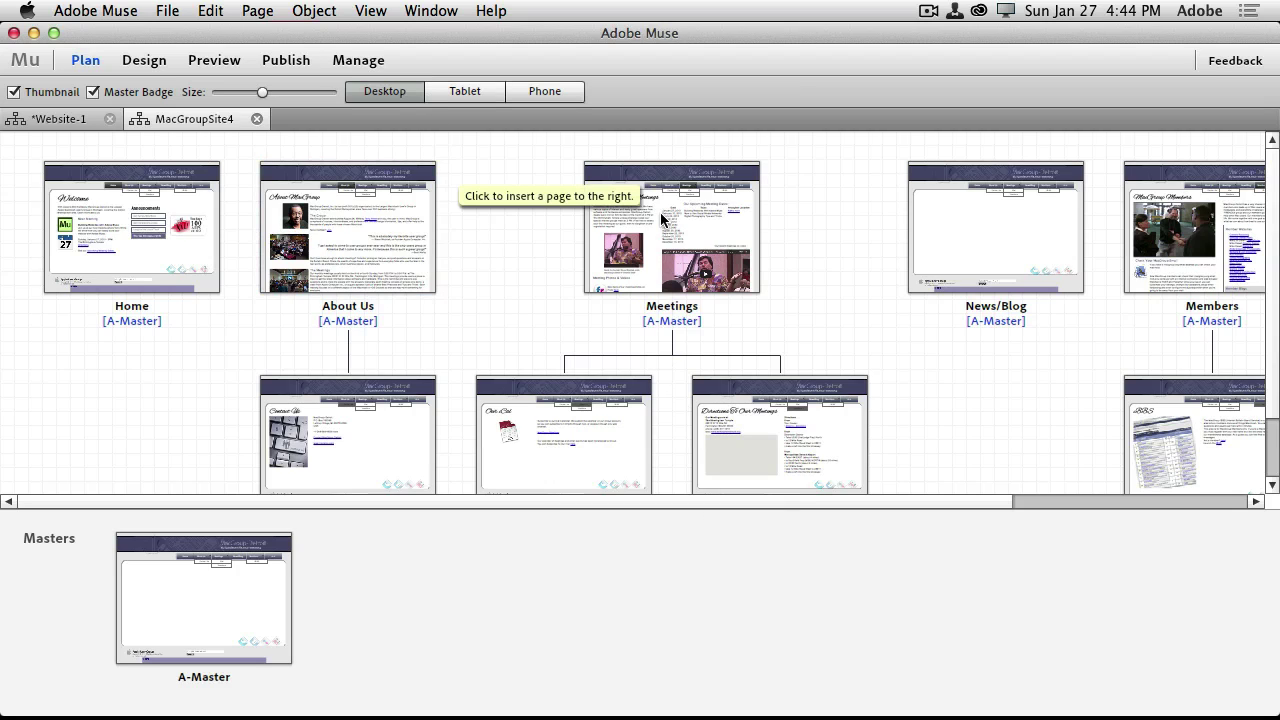
pyautogui.click(464, 91)
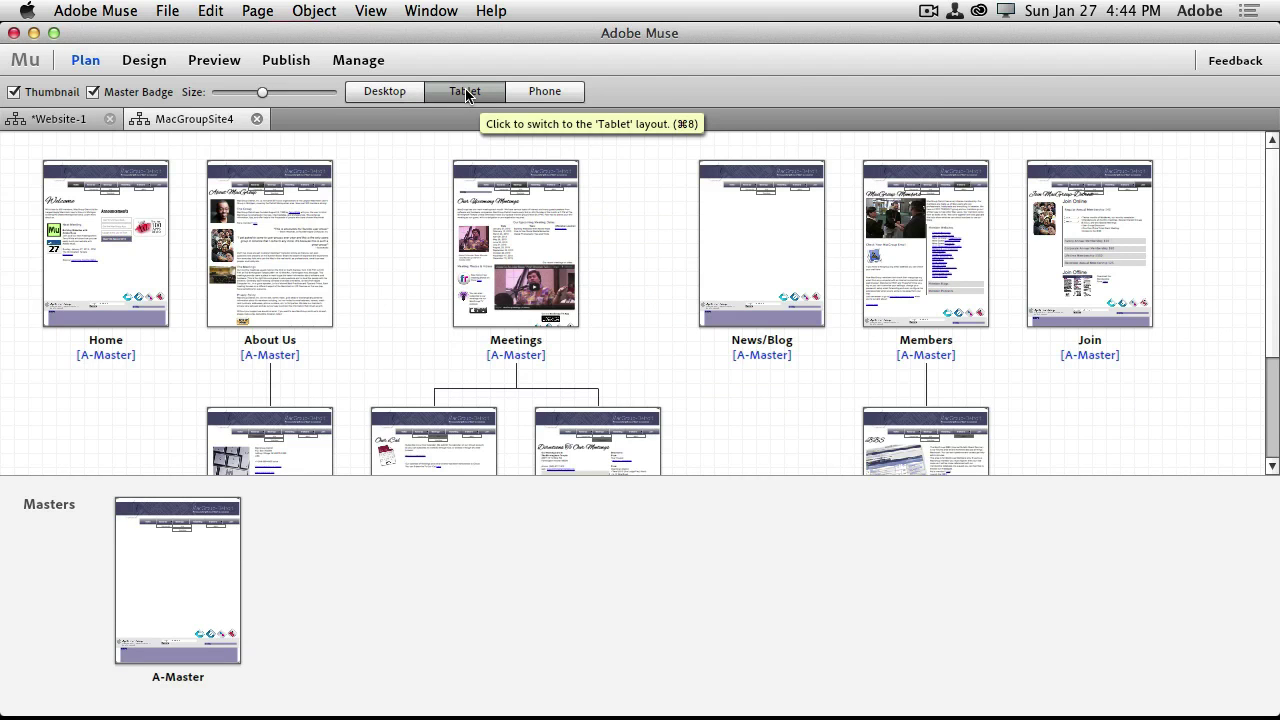
pyautogui.click(532, 92)
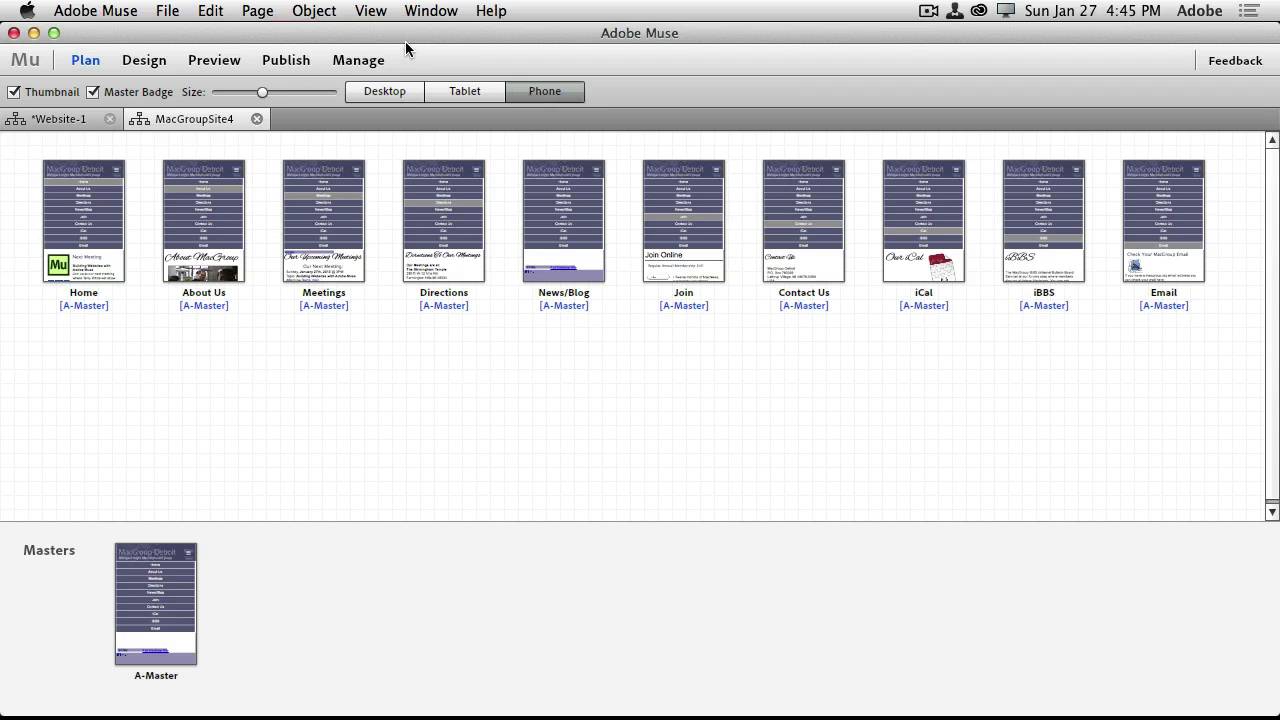
pyautogui.click(395, 92)
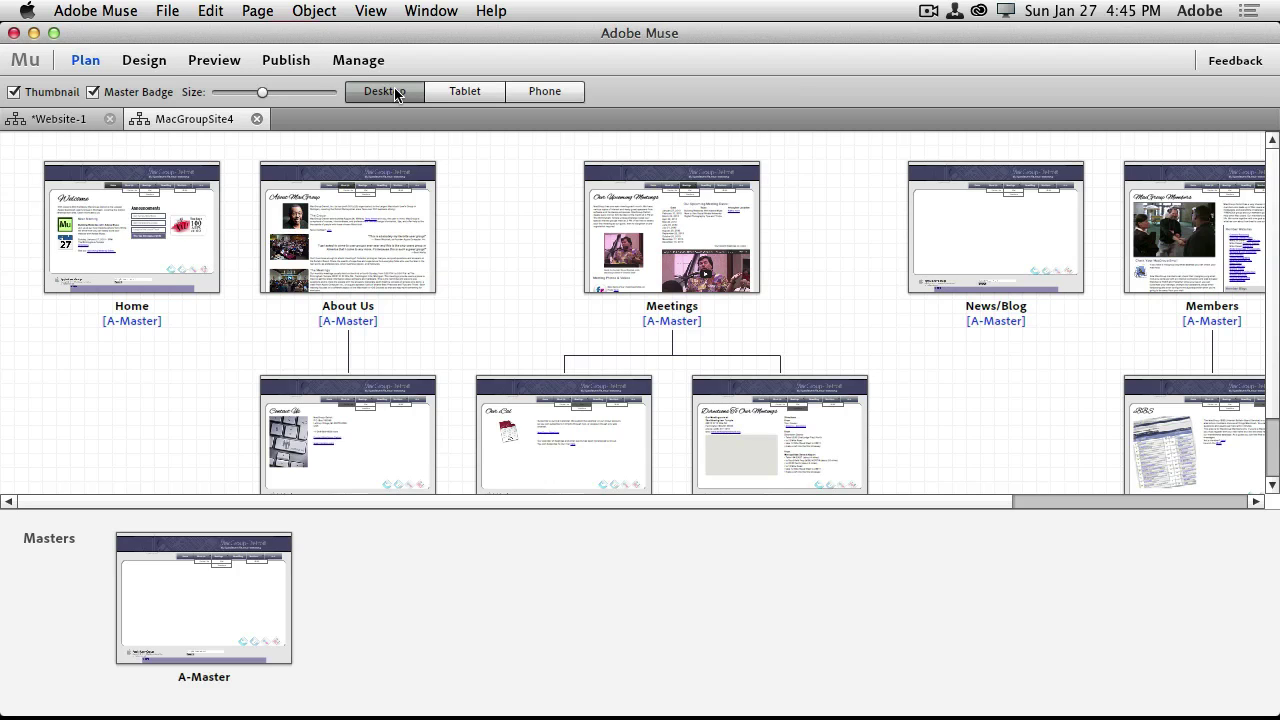
pyautogui.click(470, 92)
pyautogui.click(528, 97)
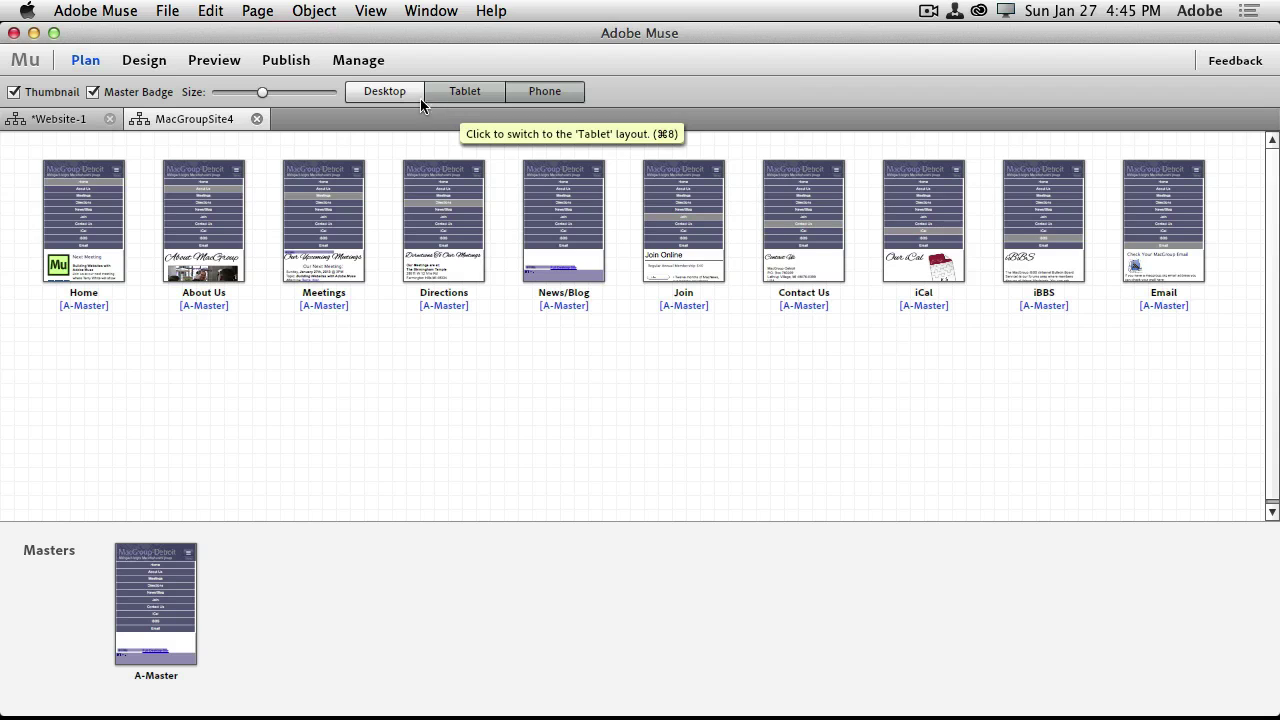
pyautogui.click(387, 97)
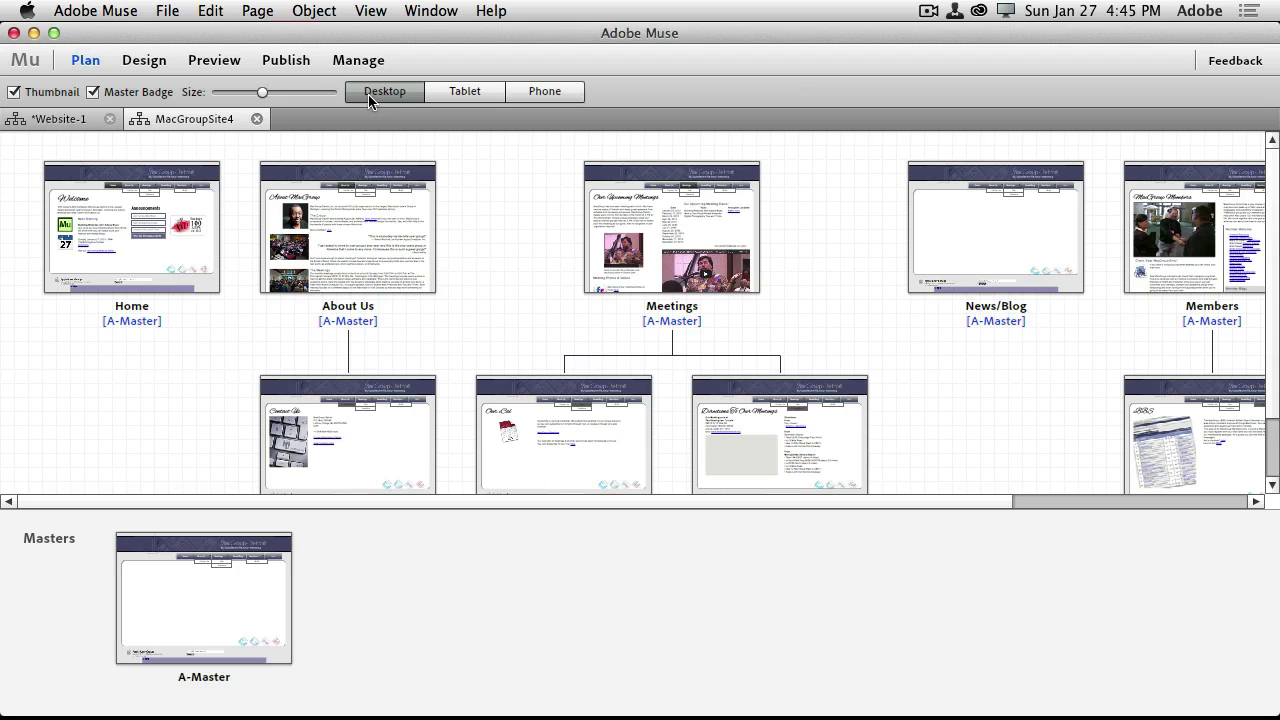
# Review the MacGroupSite4 site's FTP upload settings without uploading, and locate the command for exporting the site as HTML
pyautogui.click(166, 10)
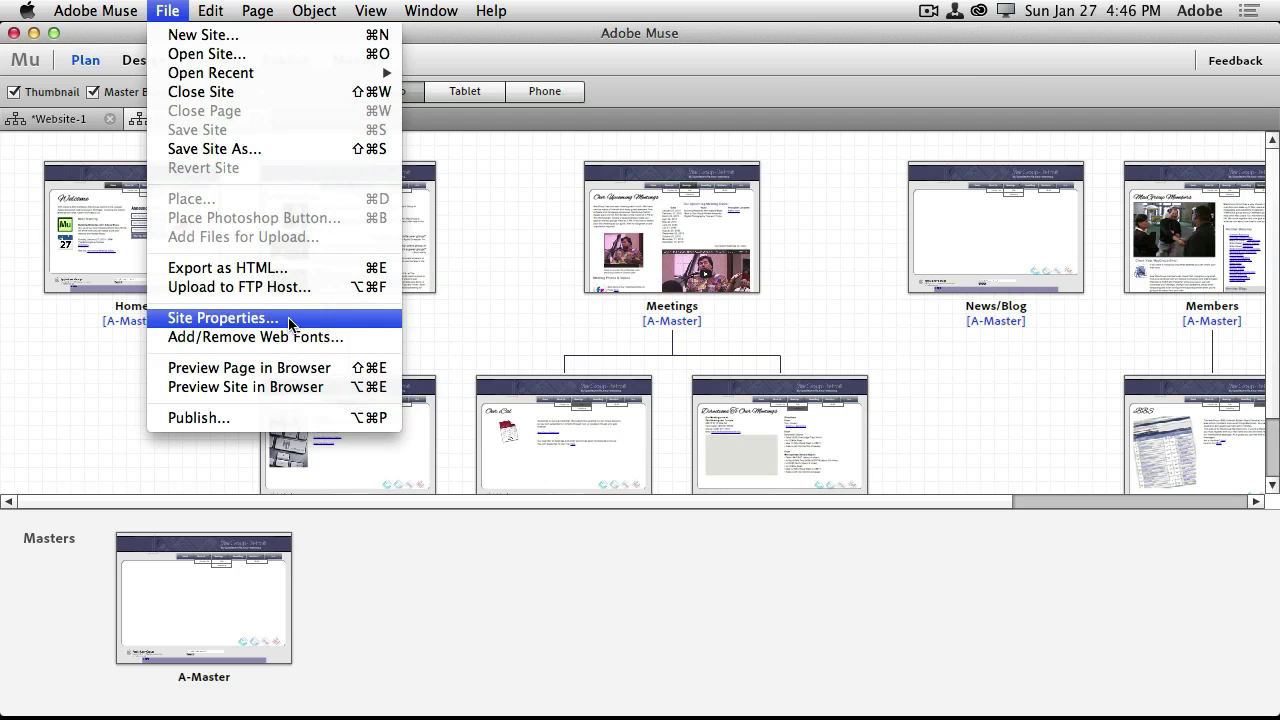
pyautogui.click(287, 288)
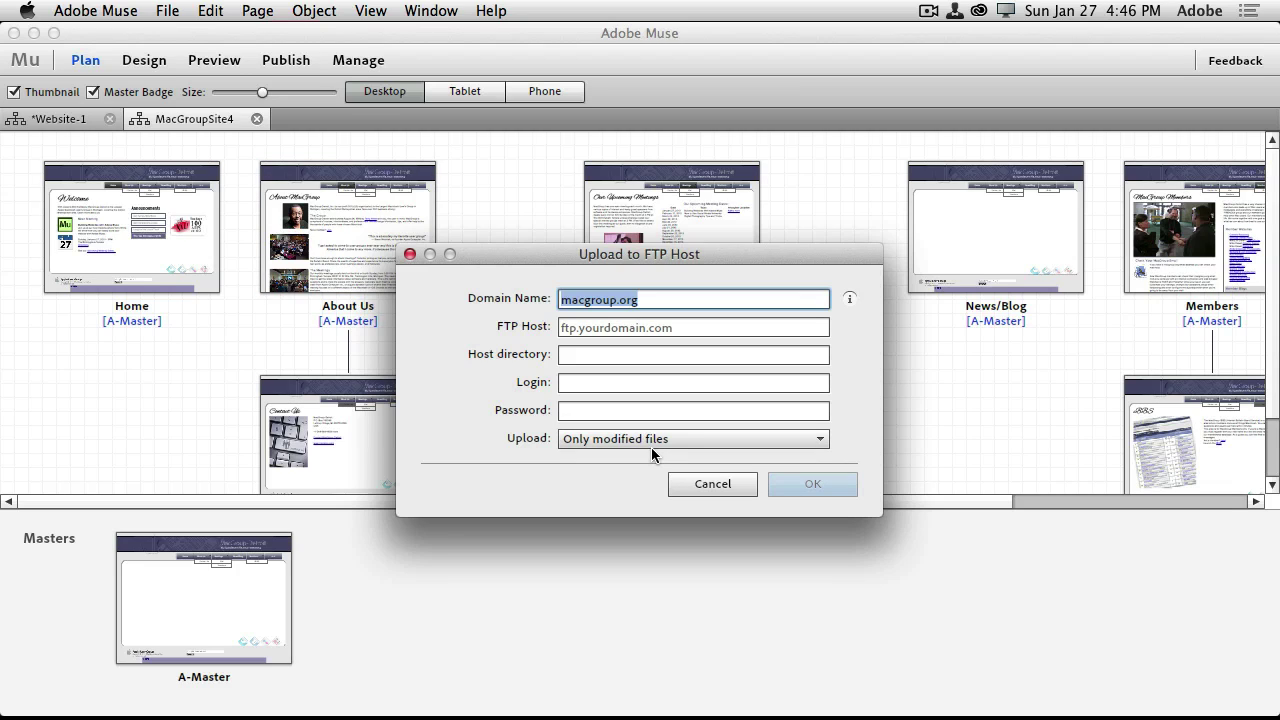
pyautogui.click(719, 485)
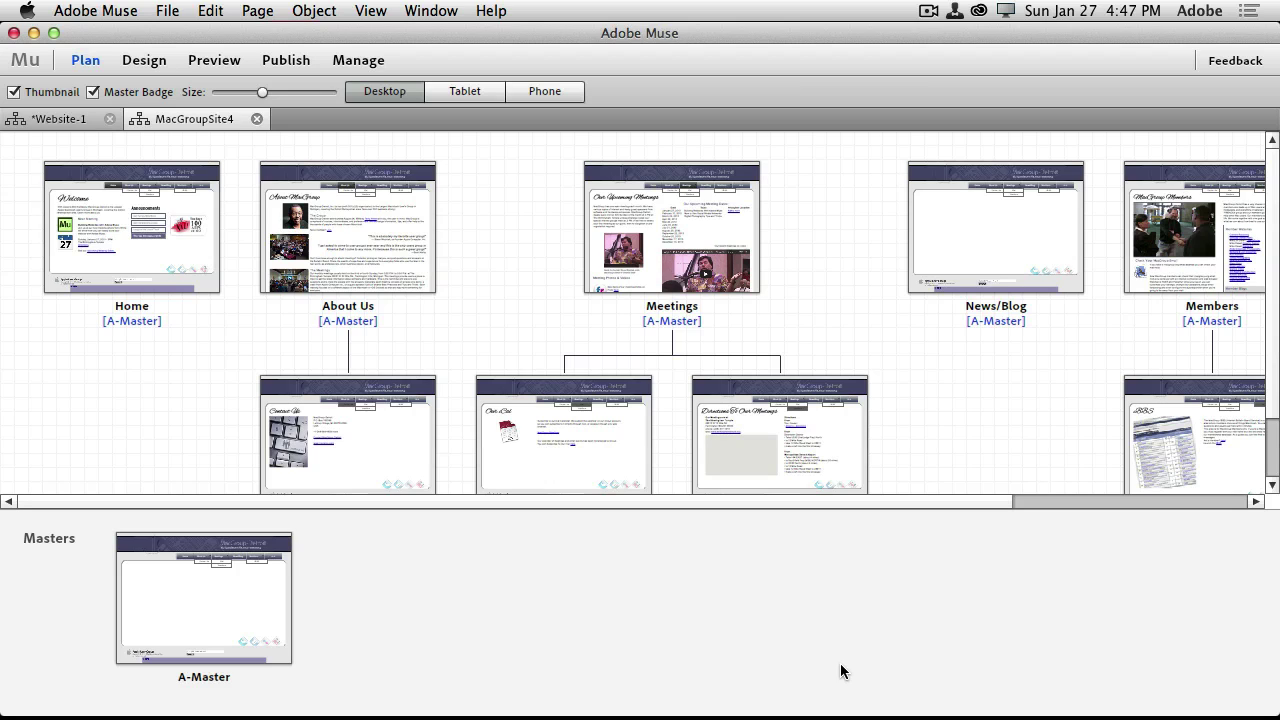
pyautogui.click(160, 11)
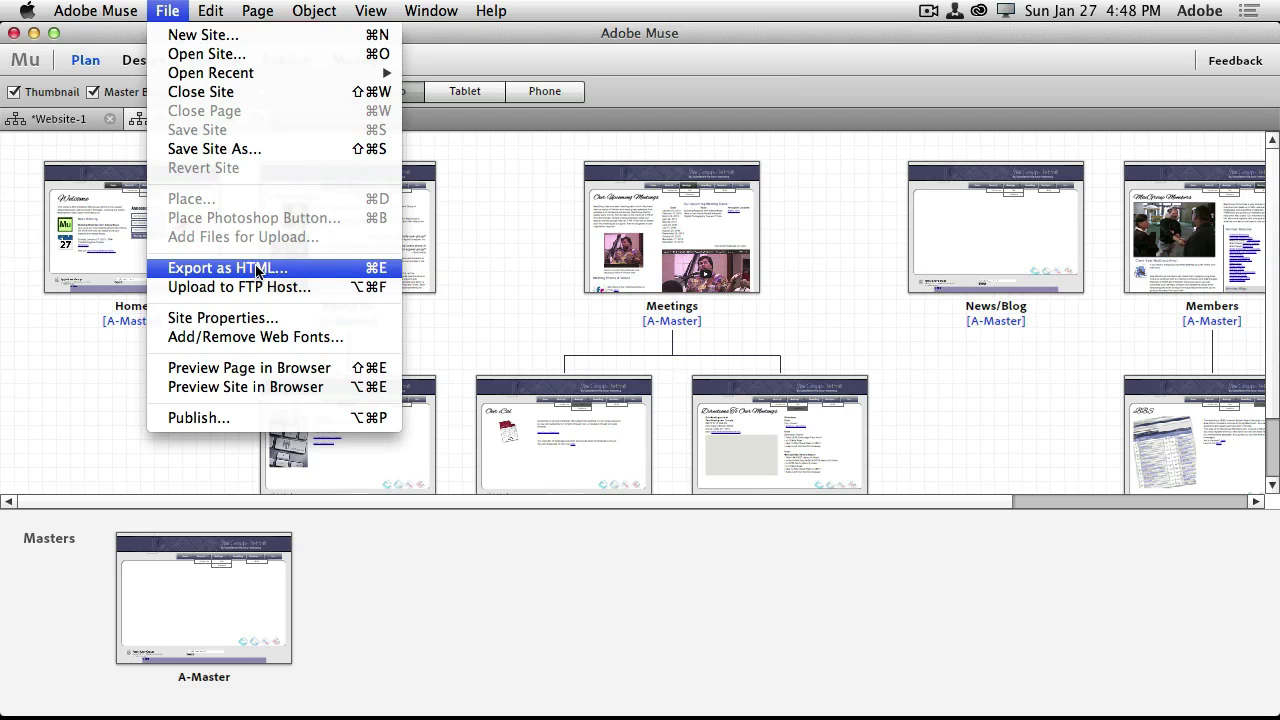
# Copy the bracelet hand photo from Website-1's desktop Contact Us page and paste it onto the phone Contact Us page
pyautogui.click(513, 155)
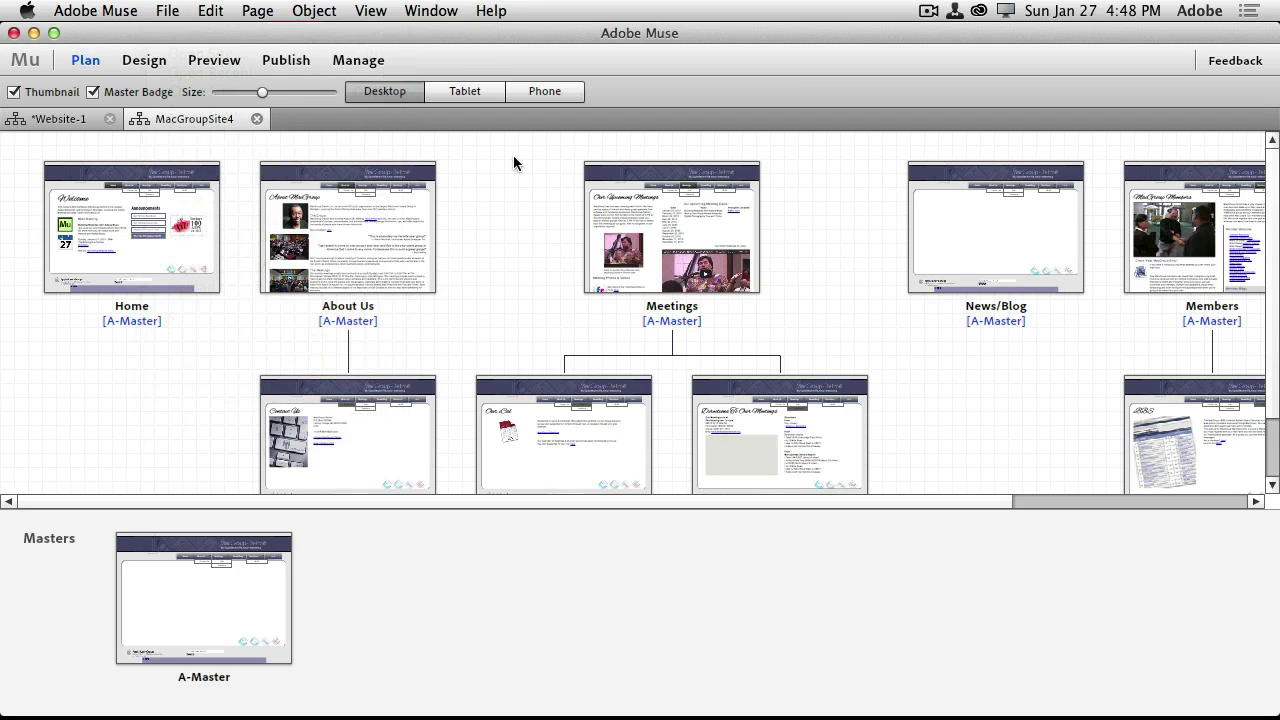
pyautogui.click(80, 121)
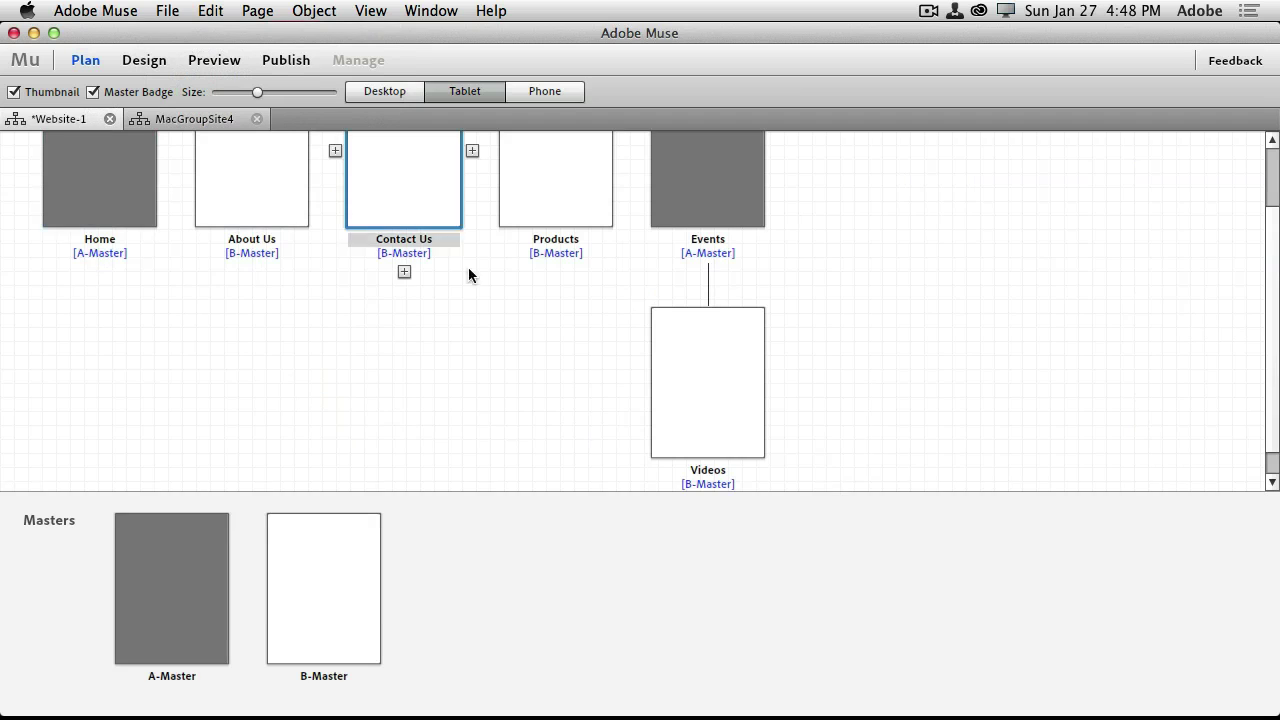
pyautogui.click(397, 94)
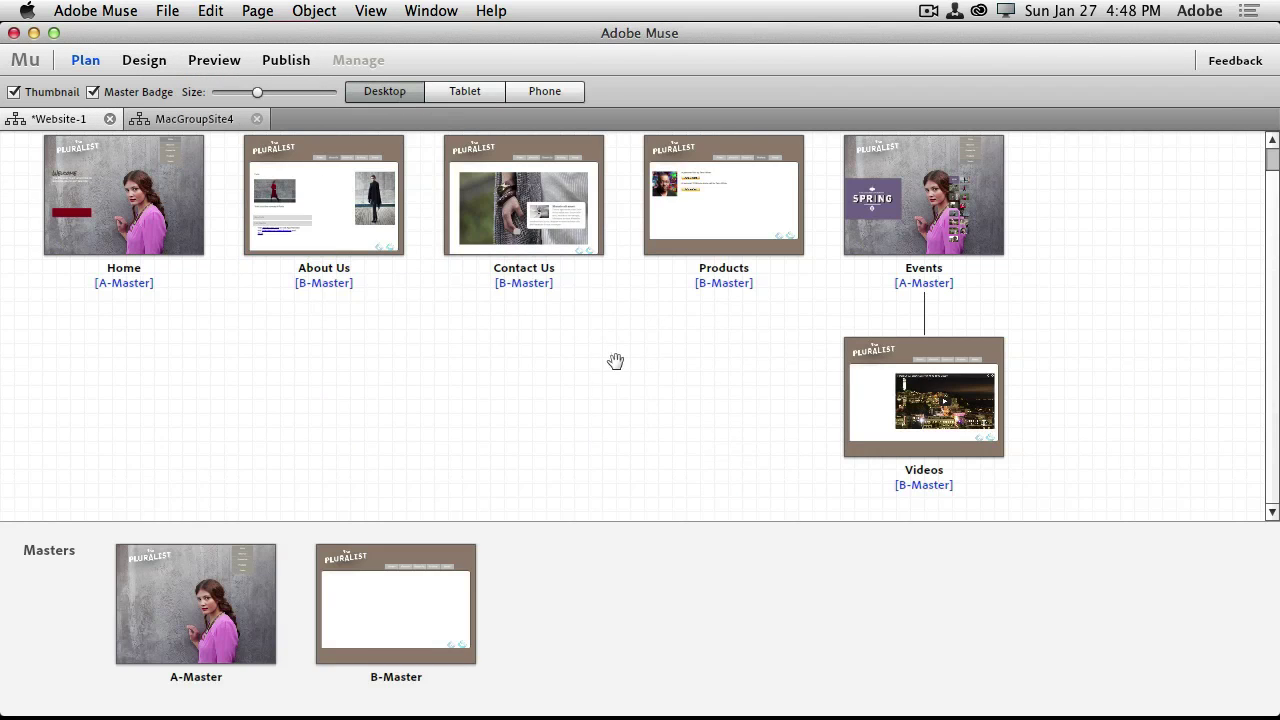
pyautogui.doubleClick(471, 207)
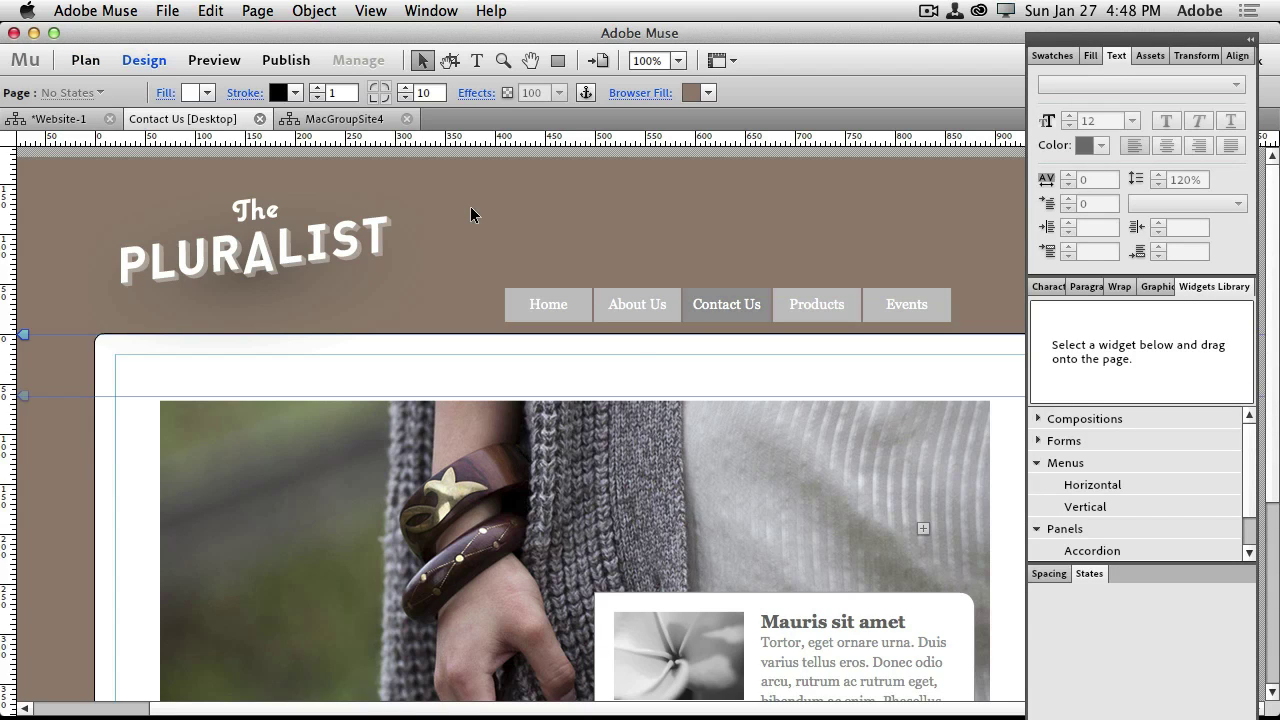
pyautogui.click(504, 460)
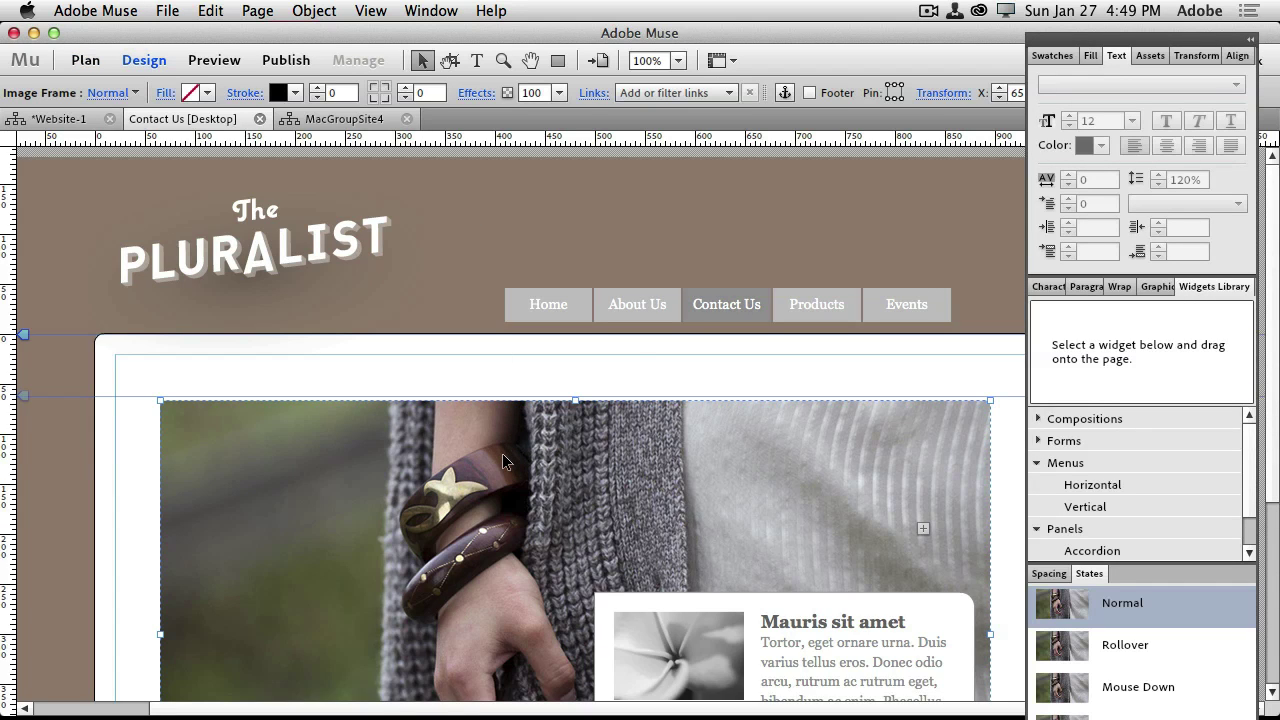
pyautogui.click(76, 121)
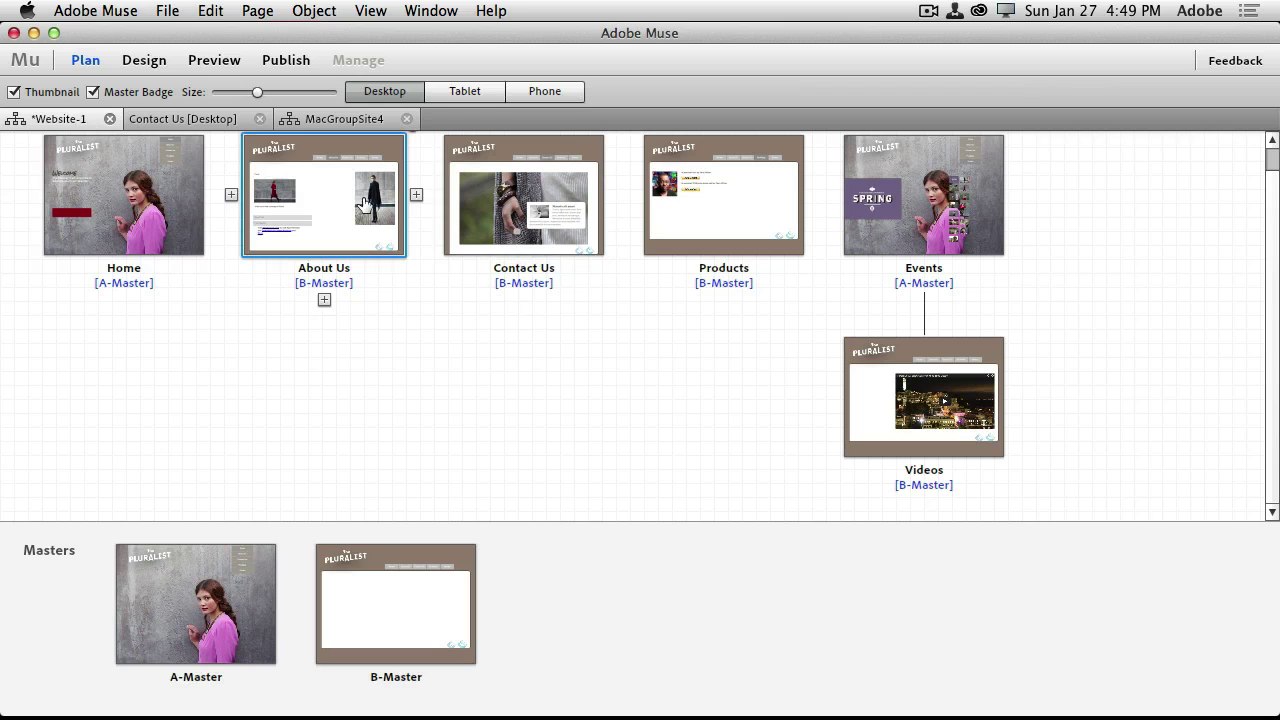
pyautogui.click(557, 97)
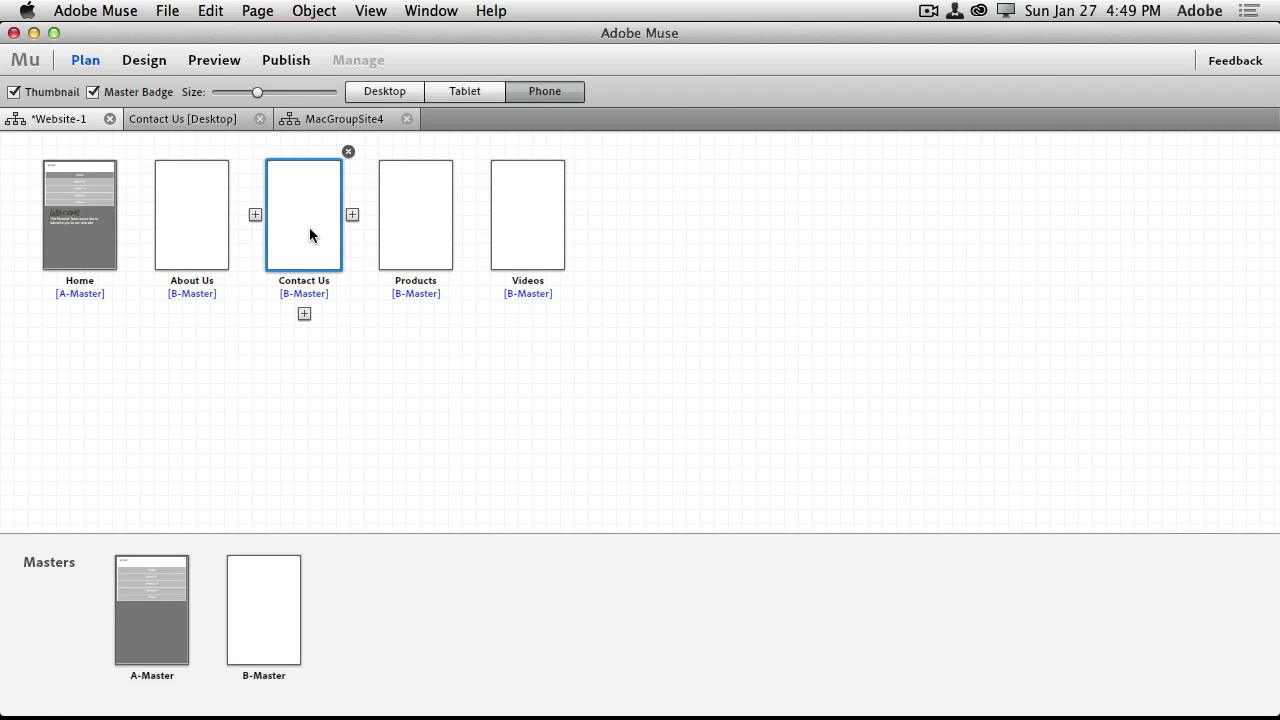
pyautogui.doubleClick(310, 235)
pyautogui.press('super+v')
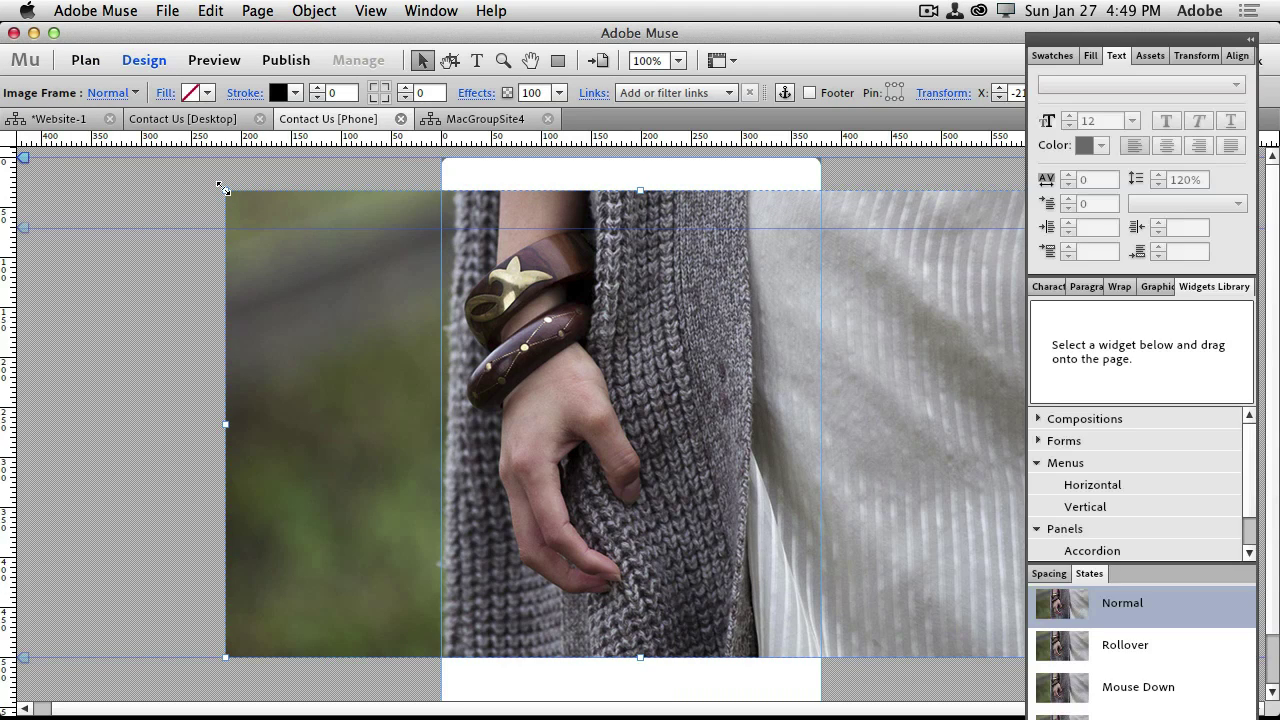
# Scale the pasted photo to span the phone page's full width, about 380 px, and place it about 200 px below the page top
pyautogui.moveTo(222, 189); pyautogui.dragTo(738, 472)
pyautogui.moveTo(866, 540); pyautogui.dragTo(572, 376)
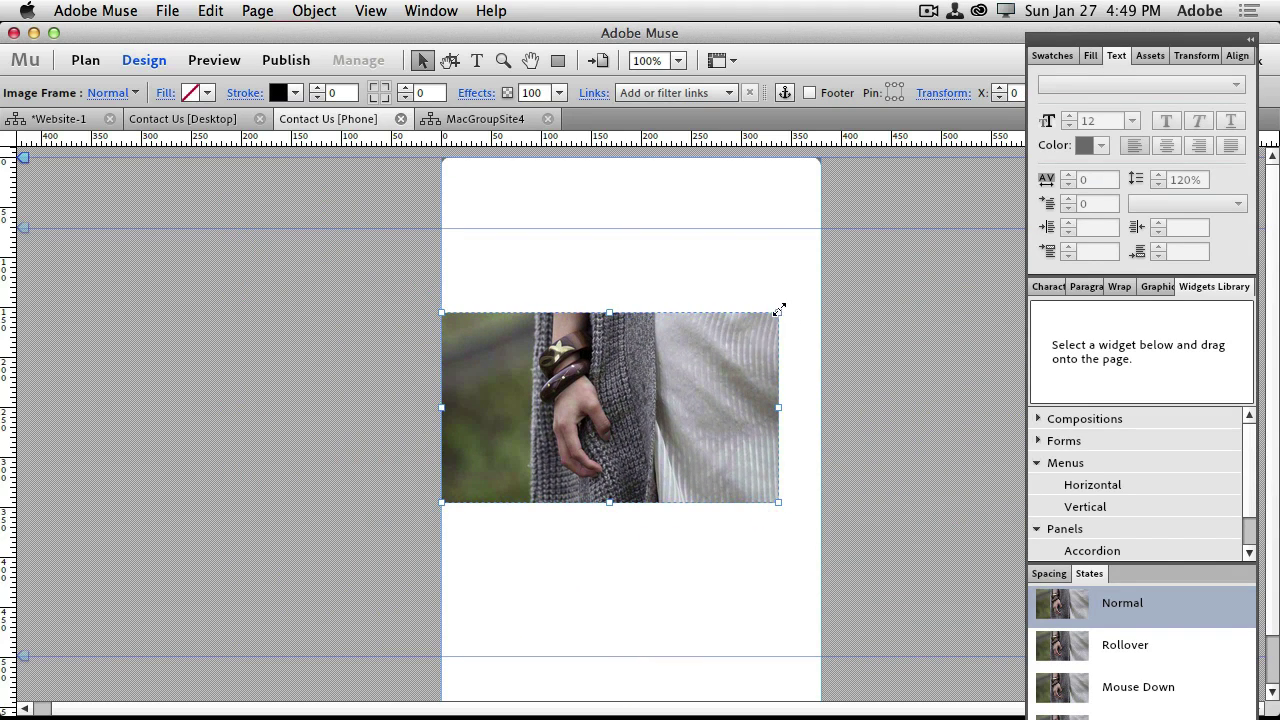
pyautogui.moveTo(779, 312); pyautogui.dragTo(820, 297)
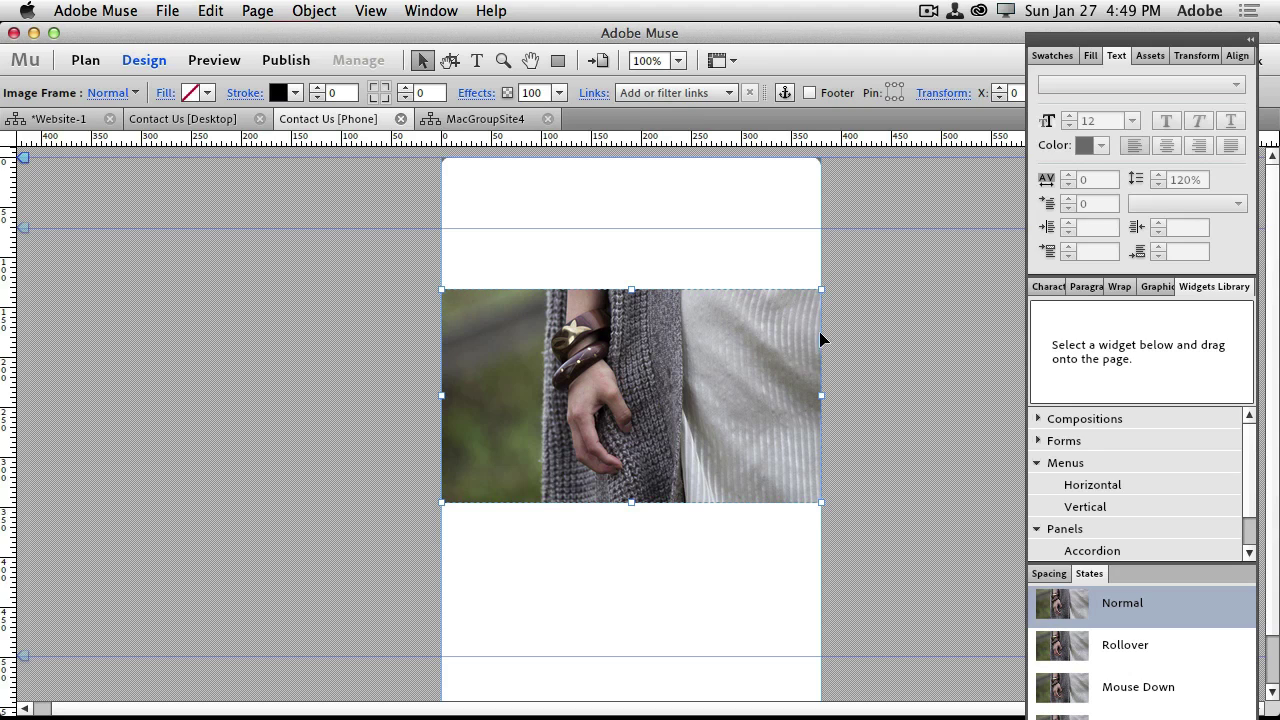
pyautogui.moveTo(797, 357); pyautogui.dragTo(796, 417)
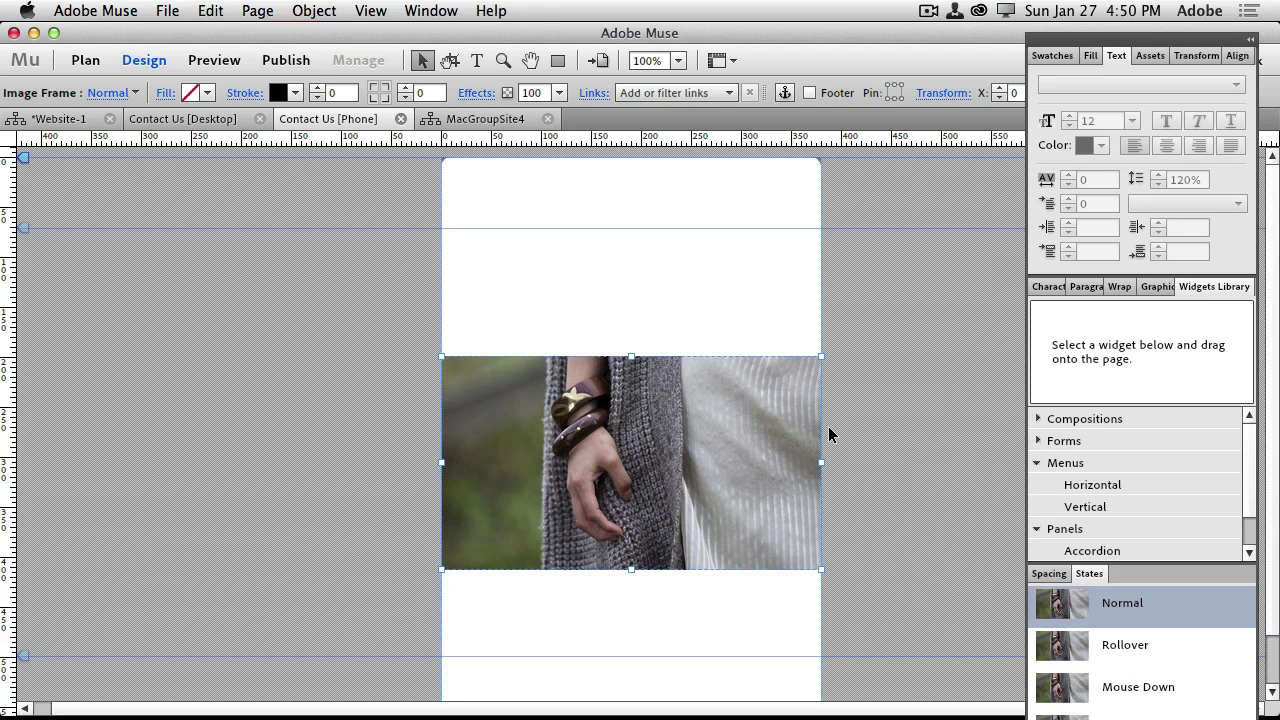
pyautogui.press('Tab')
# Switch to the MacGroupSite4 site and open its desktop Home page at the Next Meeting section
pyautogui.click(497, 121)
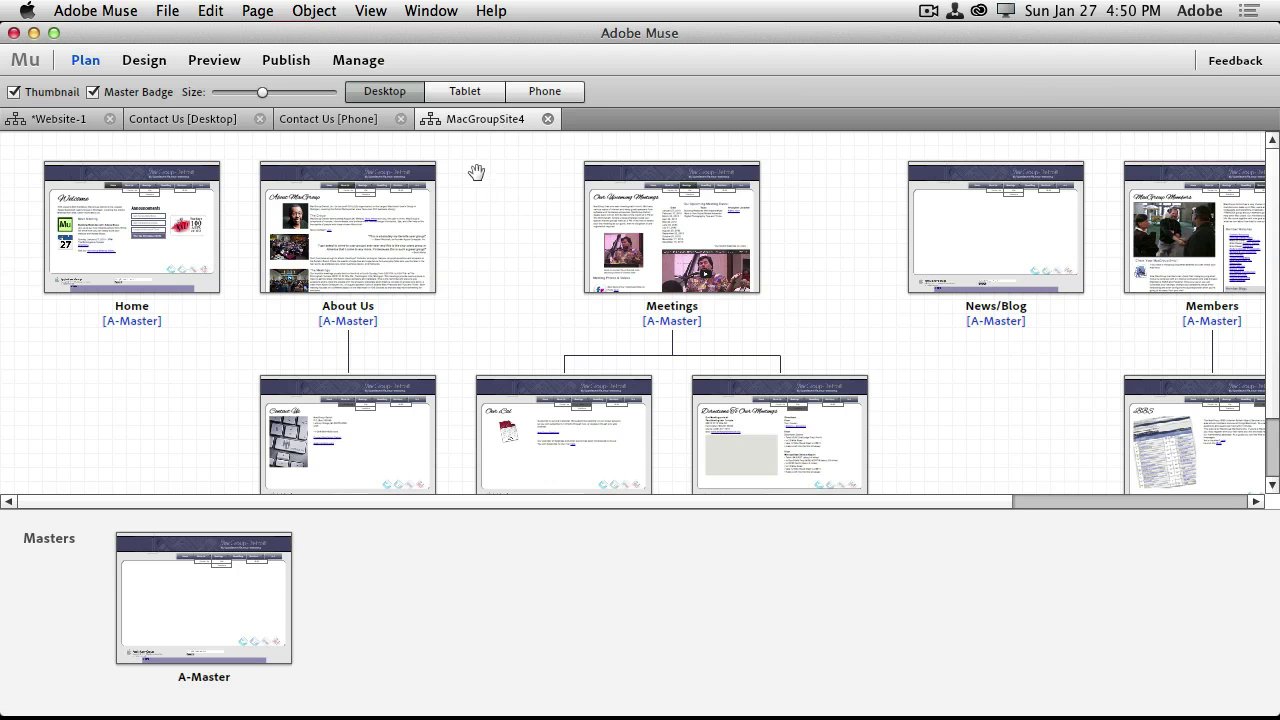
pyautogui.click(544, 91)
pyautogui.click(398, 91)
pyautogui.doubleClick(98, 267)
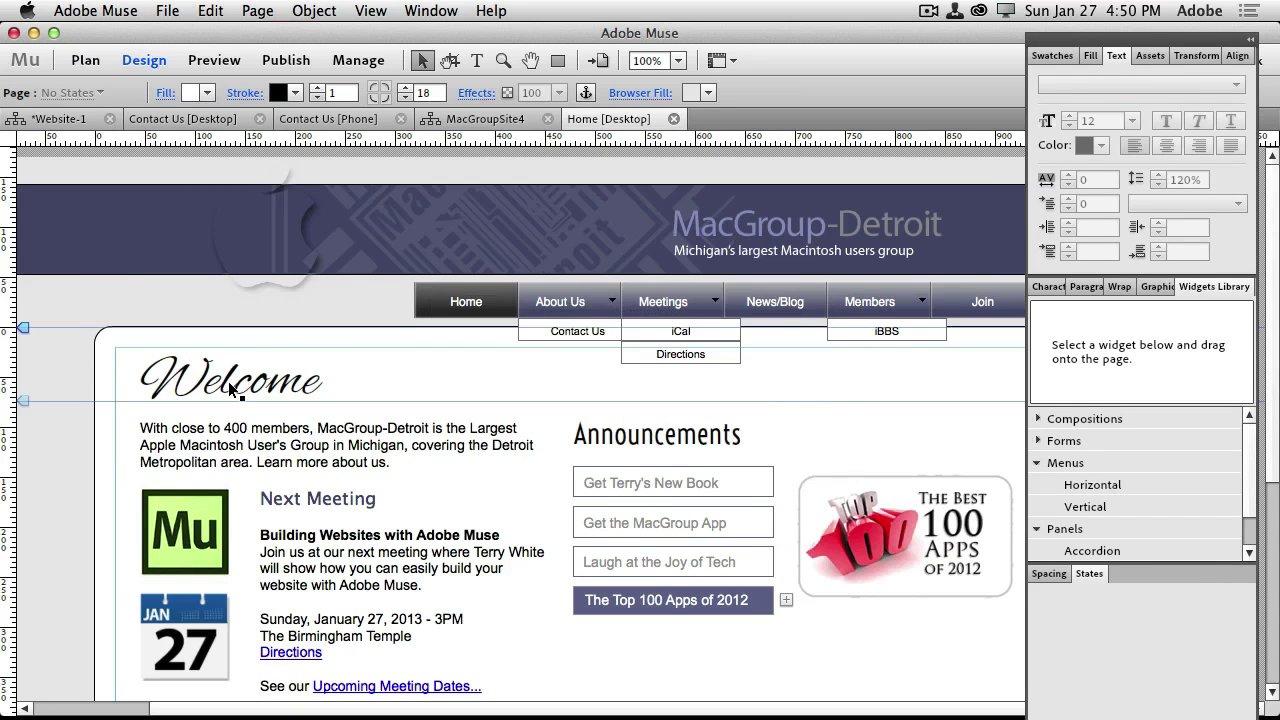
pyautogui.scroll(-5, 228, 381)
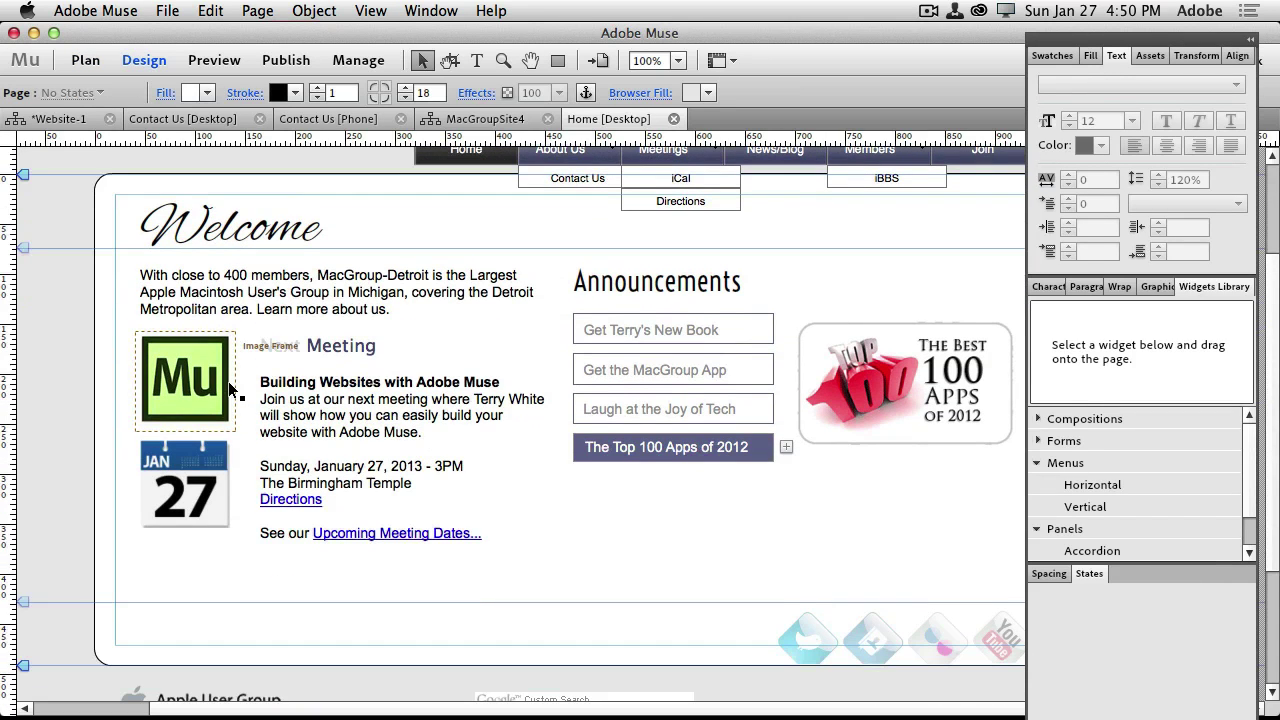
# Open the original file of the calendar image beside the Next Meeting text in Photoshop
pyautogui.press('Tab')
pyautogui.click(203, 490)
pyautogui.rightClick(202, 467)
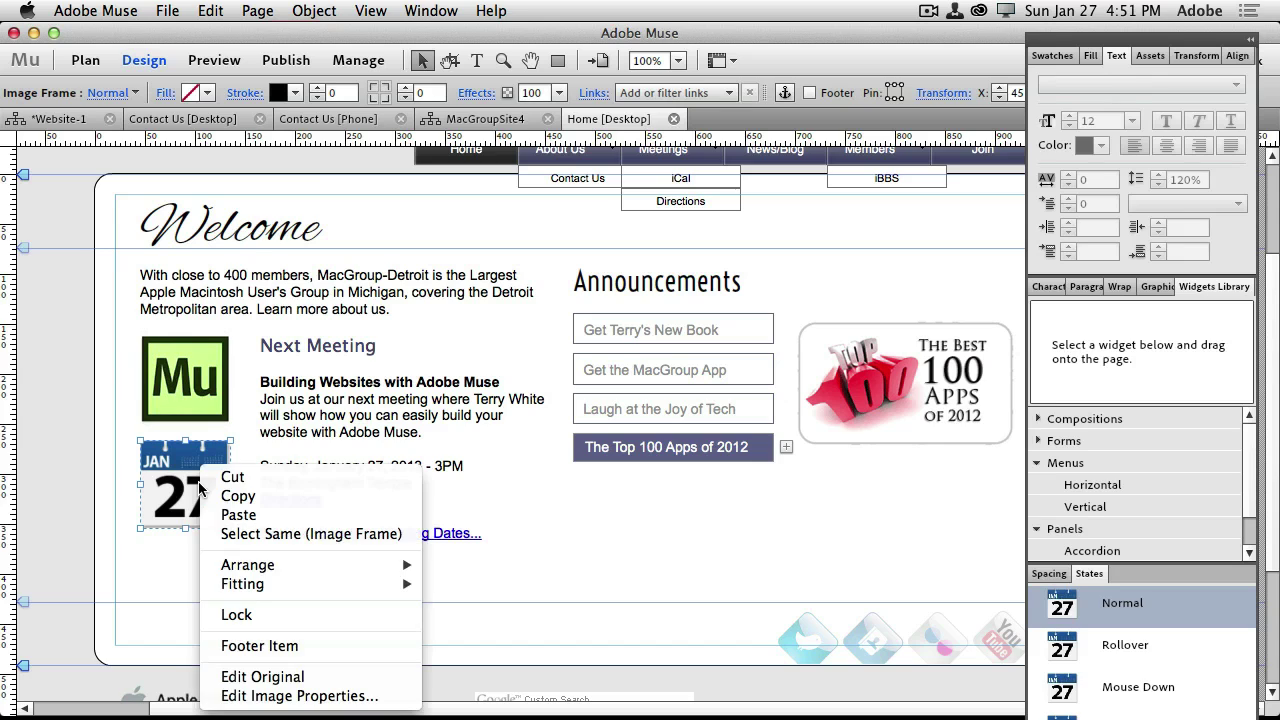
pyautogui.click(281, 679)
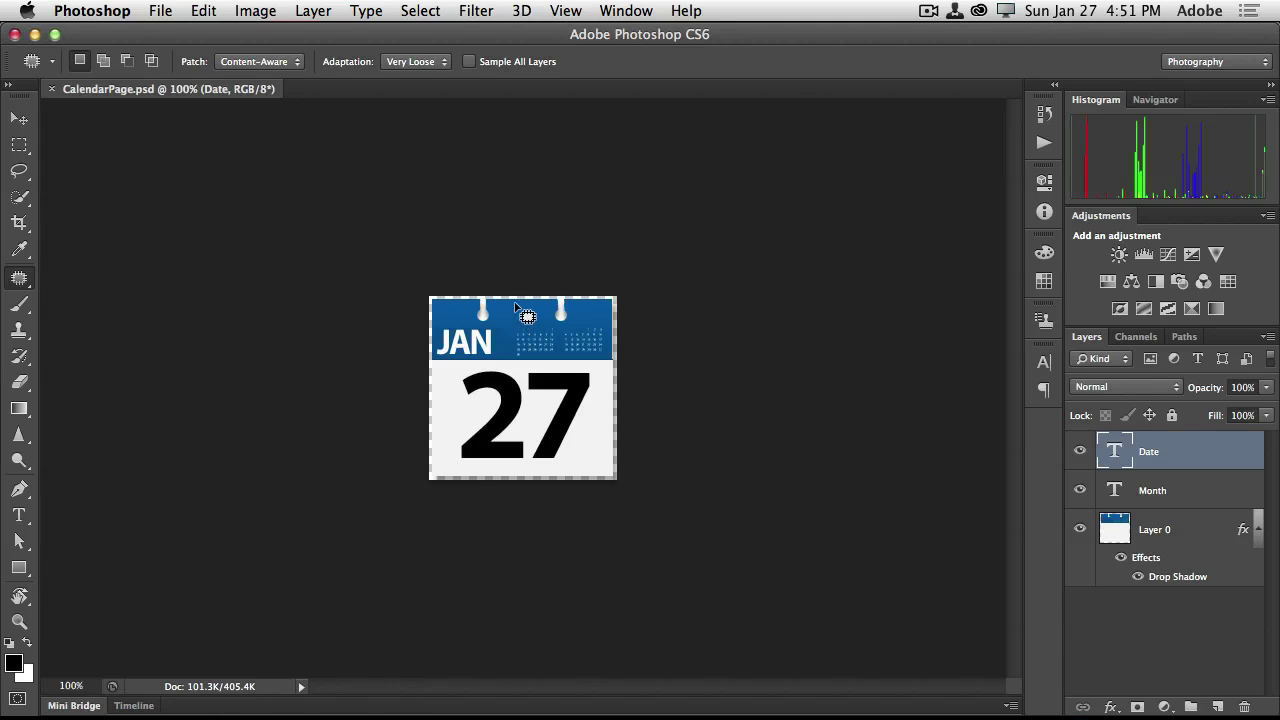
# Change the month text on the calendar image to FEB with the Type tool
pyautogui.press('t')
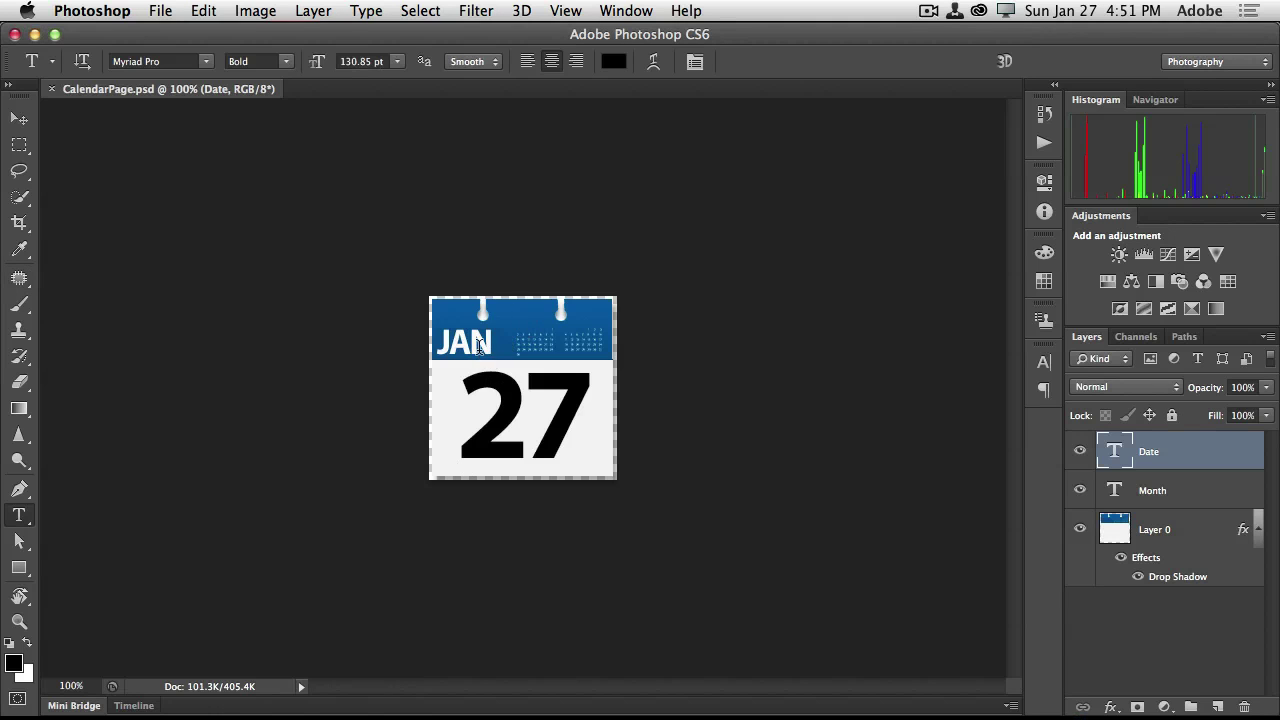
pyautogui.moveTo(472, 341); pyautogui.dragTo(479, 341)
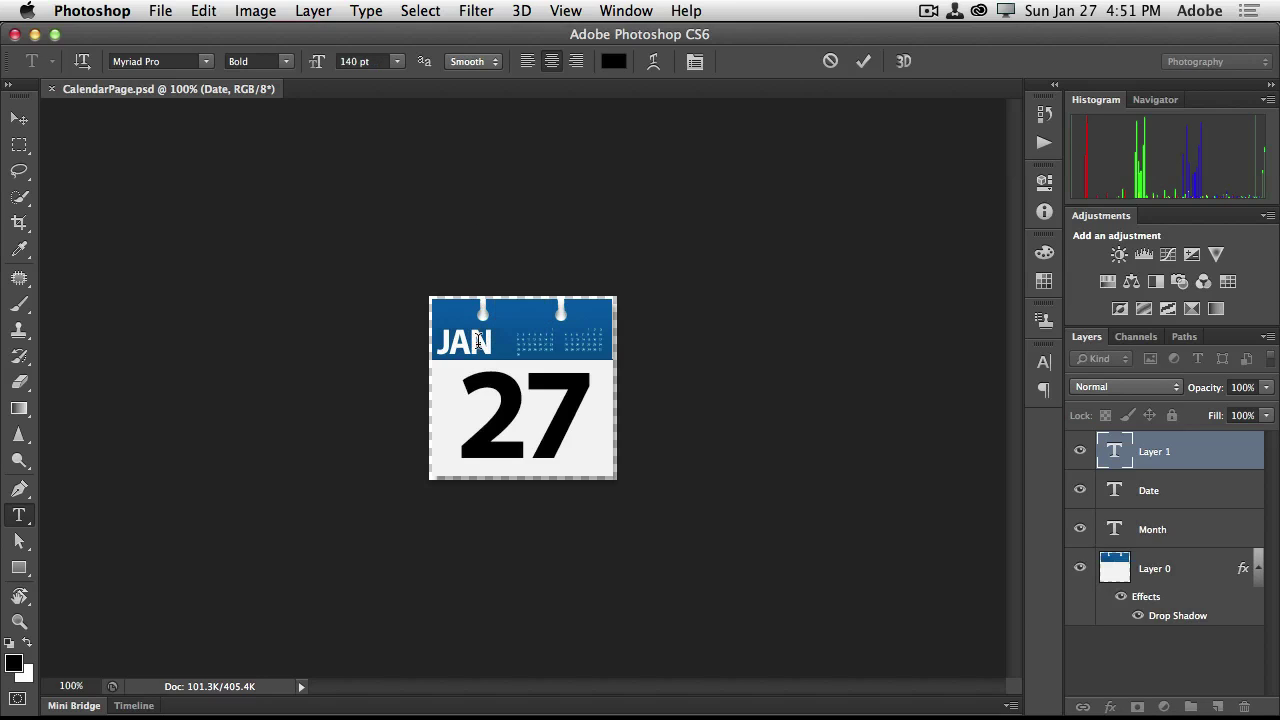
pyautogui.press('Escape')
pyautogui.click(462, 343)
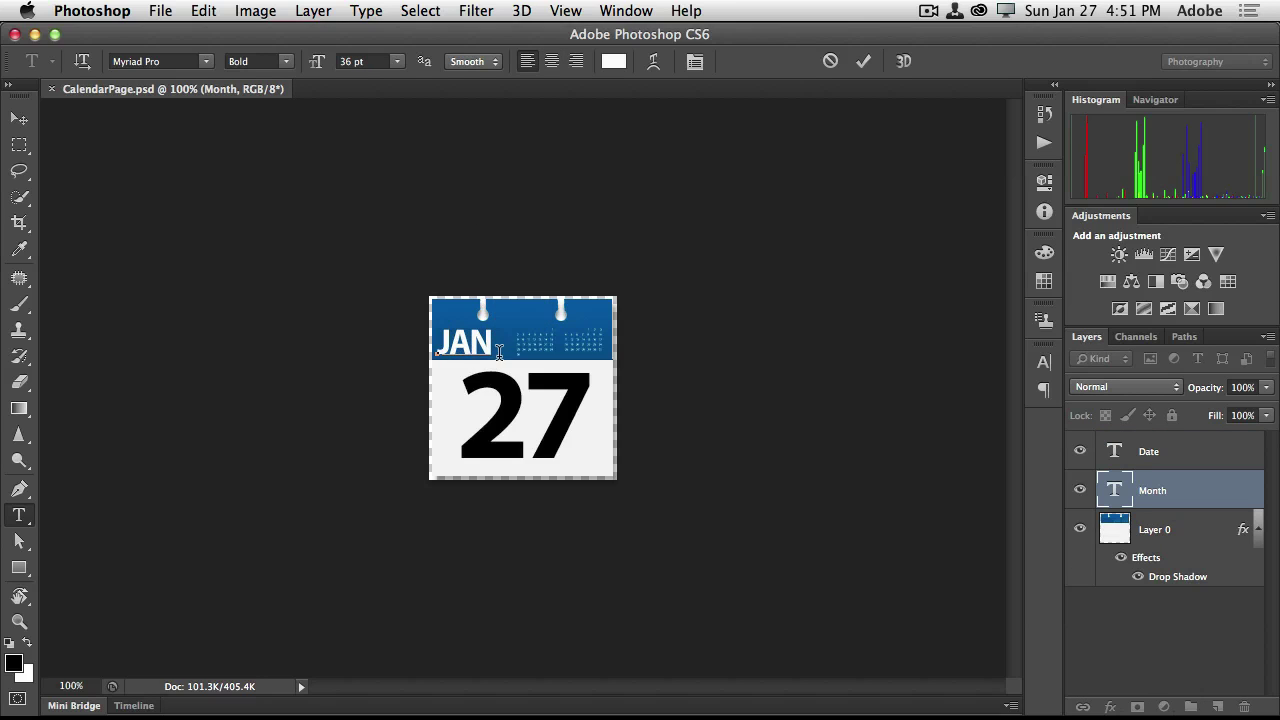
pyautogui.press('super+a')
pyautogui.write('FEB')
pyautogui.click(863, 61)
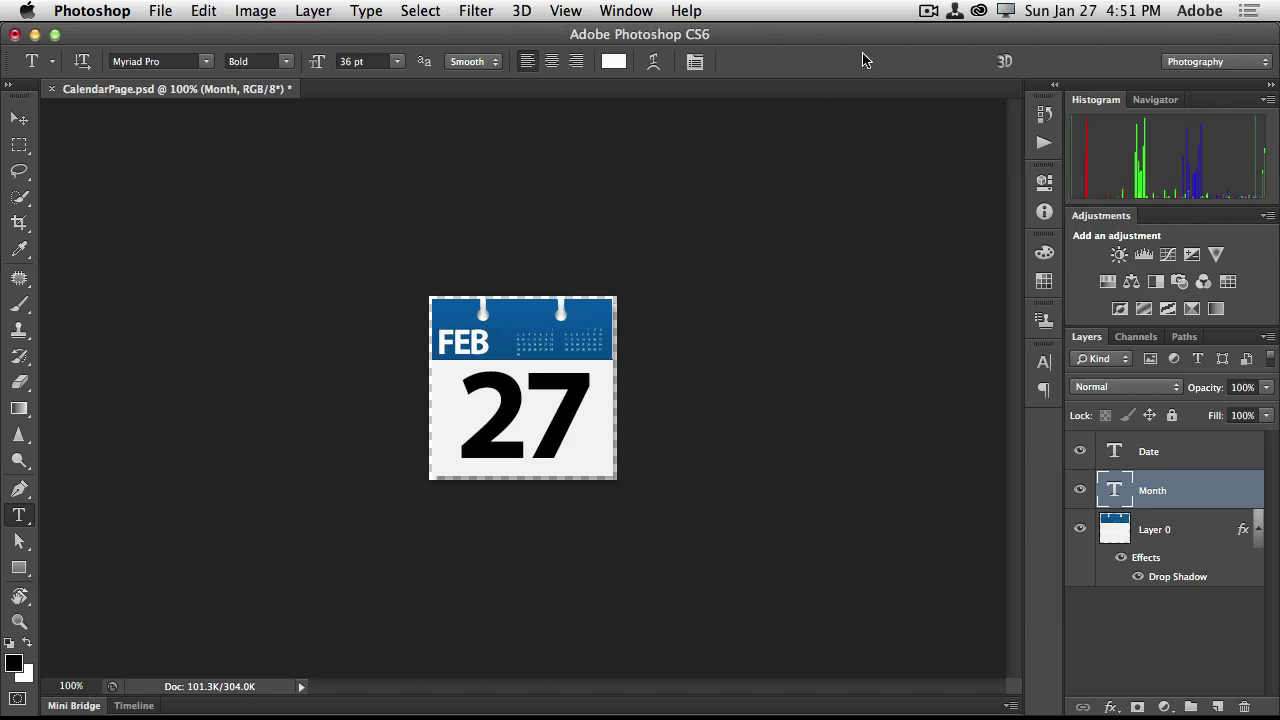
# Change the day number on the calendar image to 10
pyautogui.click(580, 412)
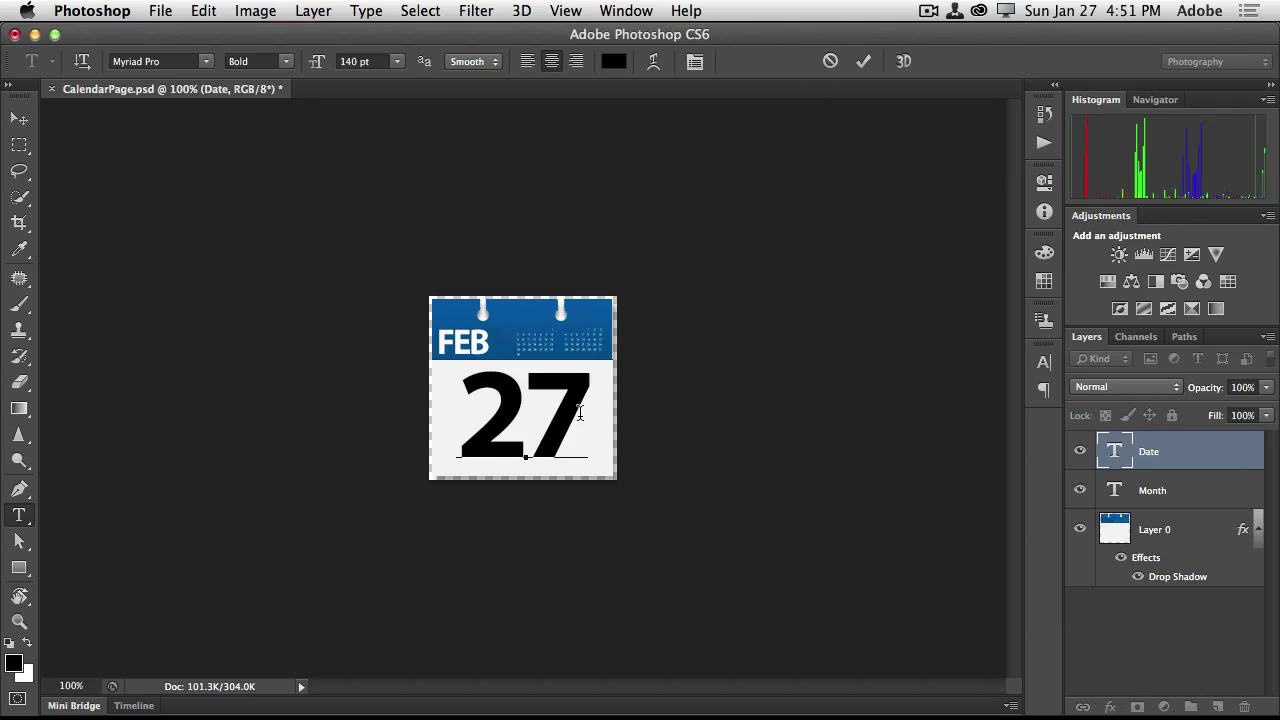
pyautogui.press('BackSpace')
pyautogui.press('BackSpace')
pyautogui.write('10')
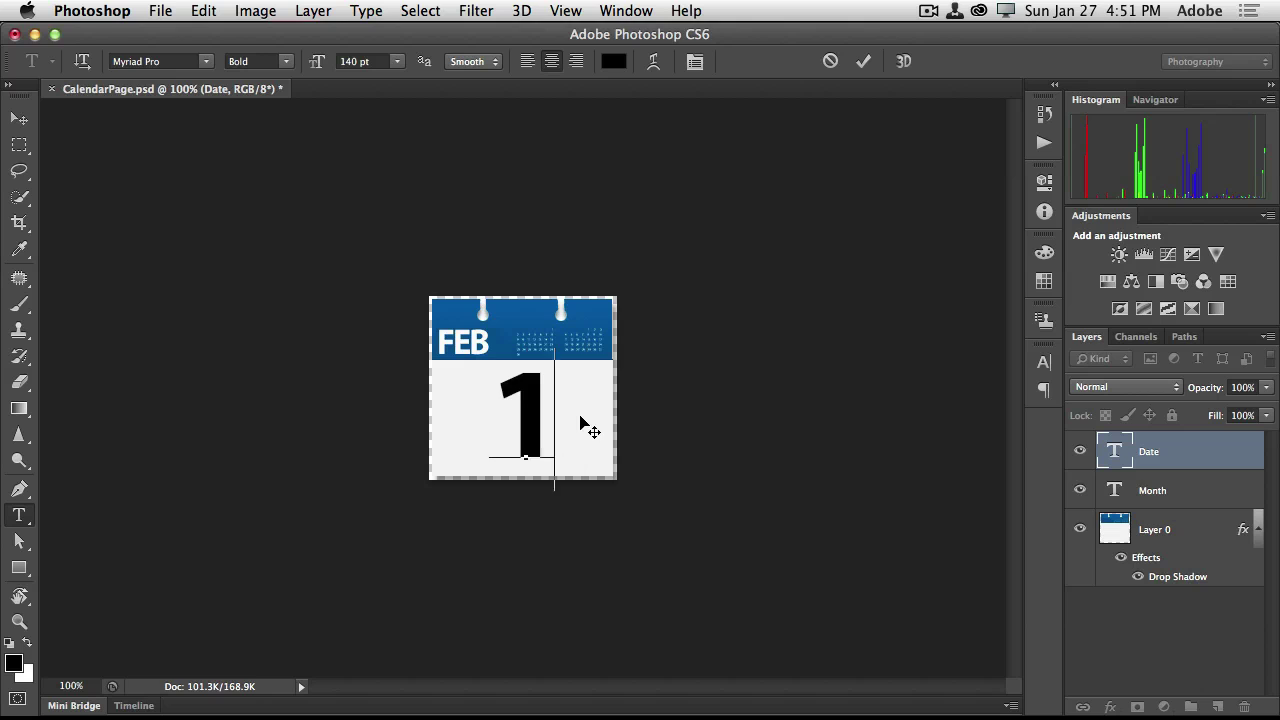
pyautogui.click(864, 62)
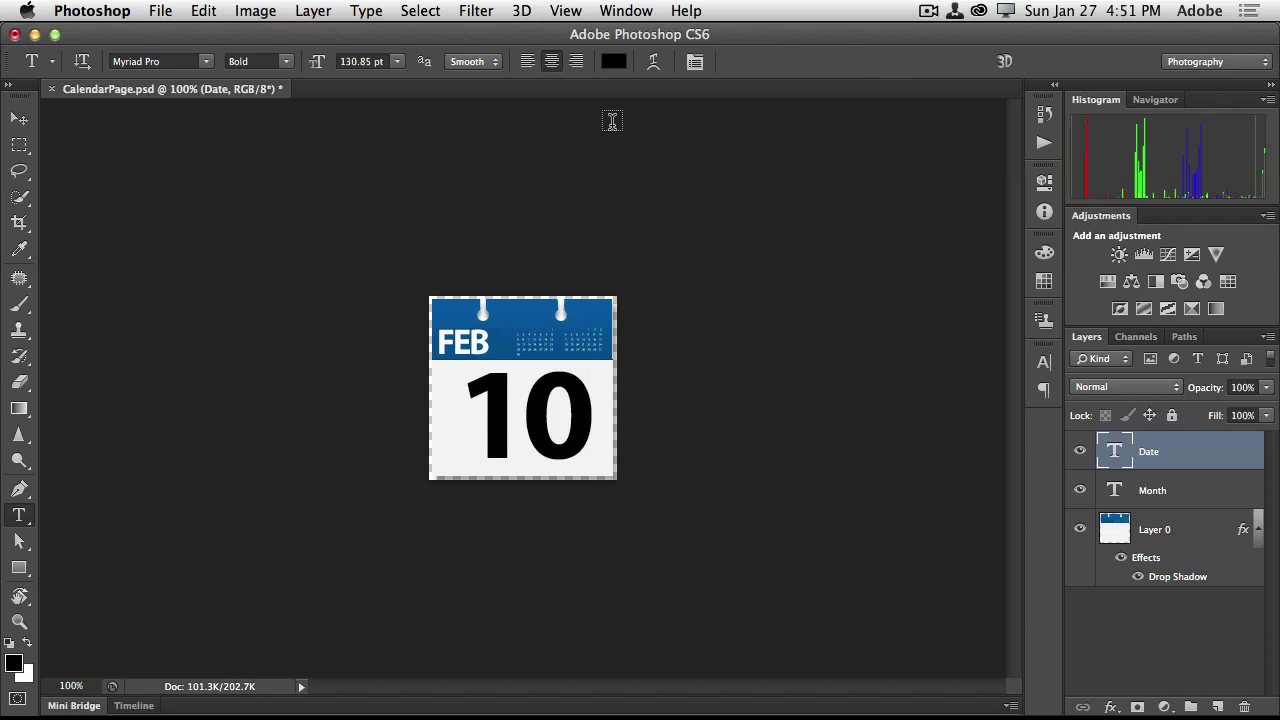
# Try to save the edited CalendarPage.psd, both directly and while closing it
pyautogui.press('super+s')
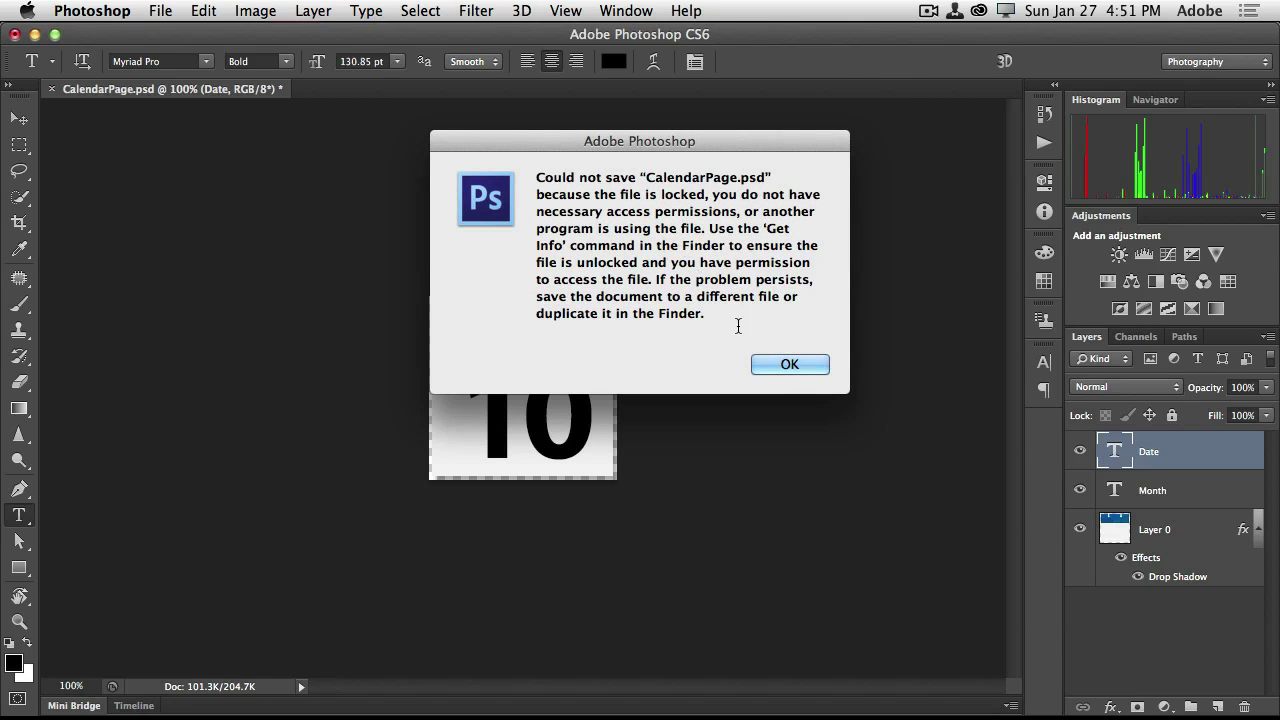
pyautogui.click(786, 364)
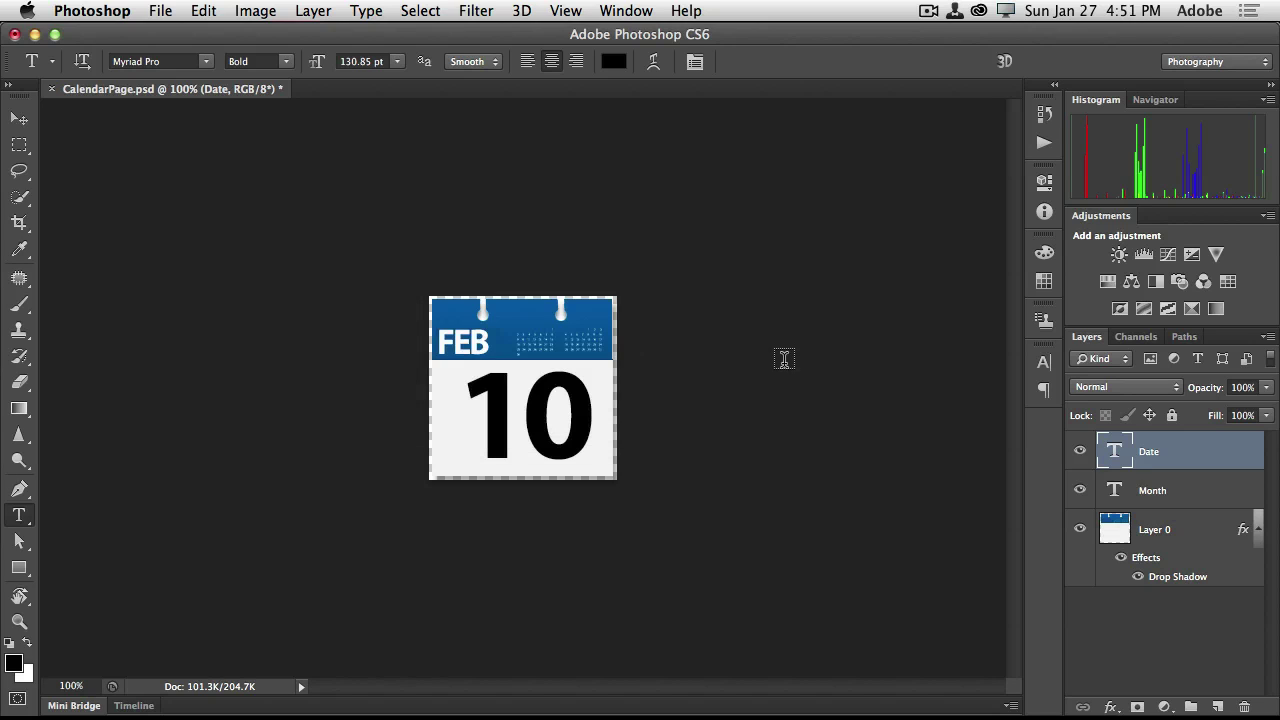
pyautogui.press('super+w')
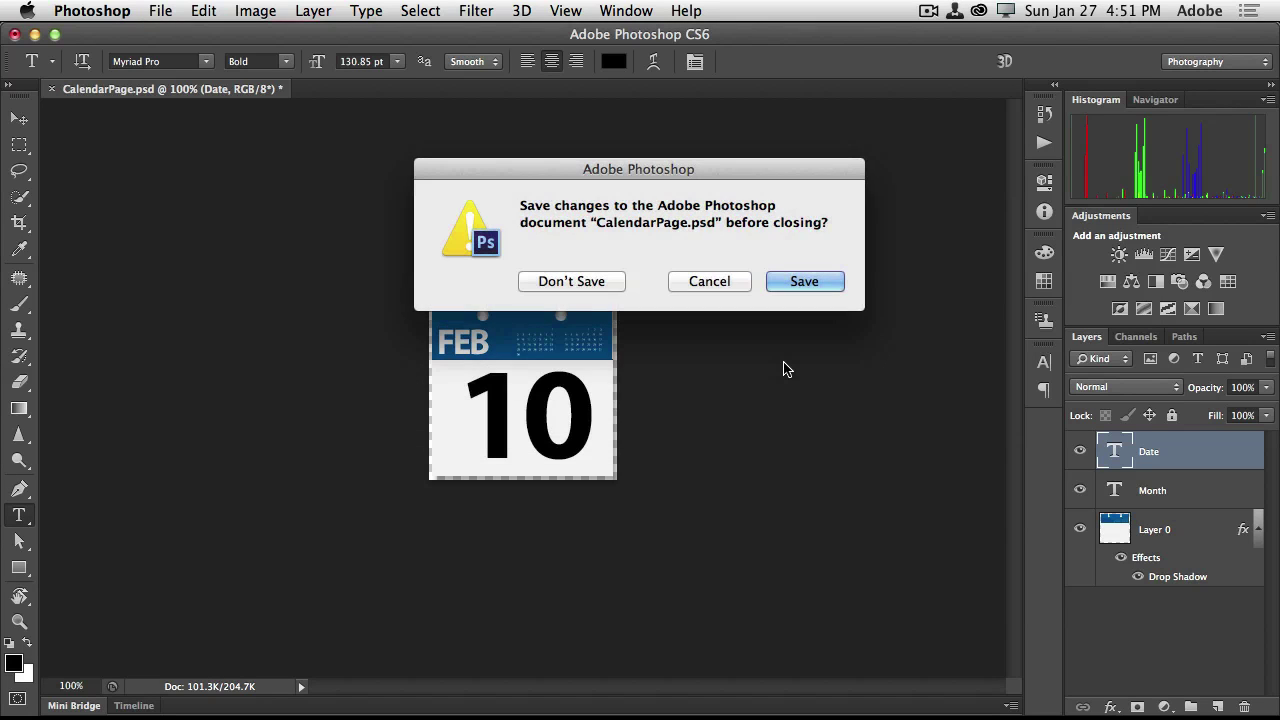
pyautogui.press('Return')
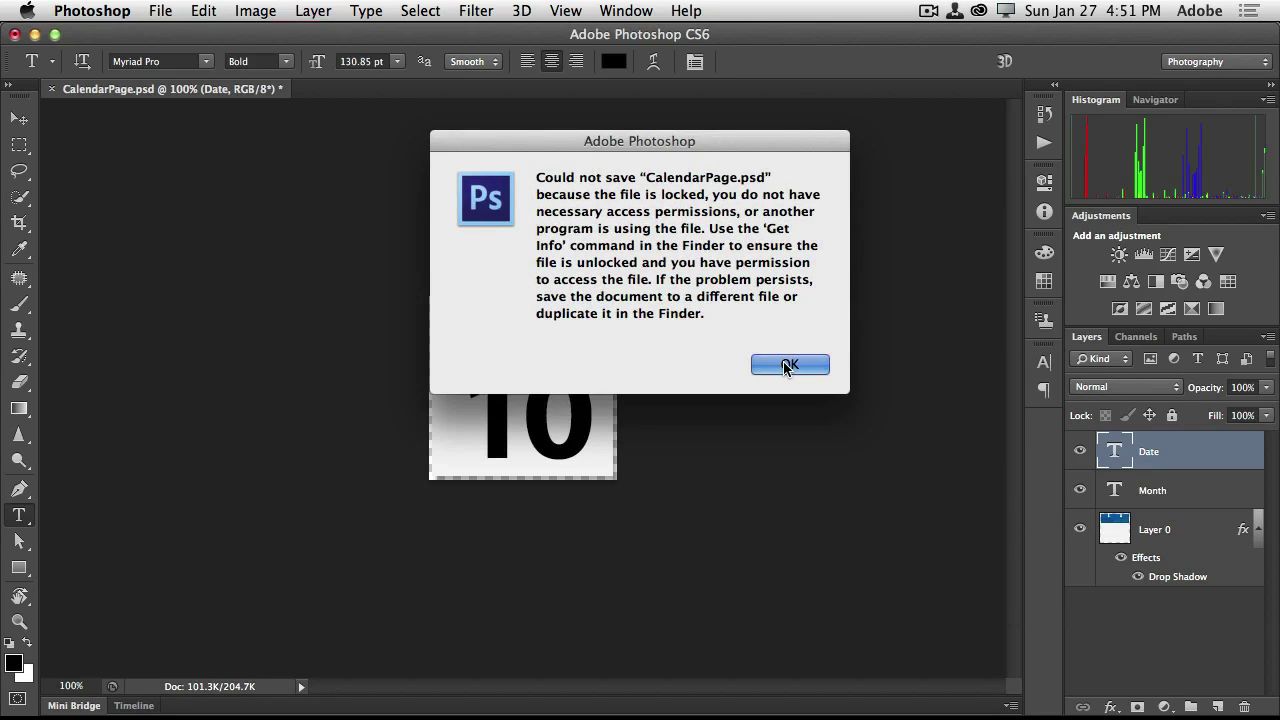
pyautogui.click(787, 363)
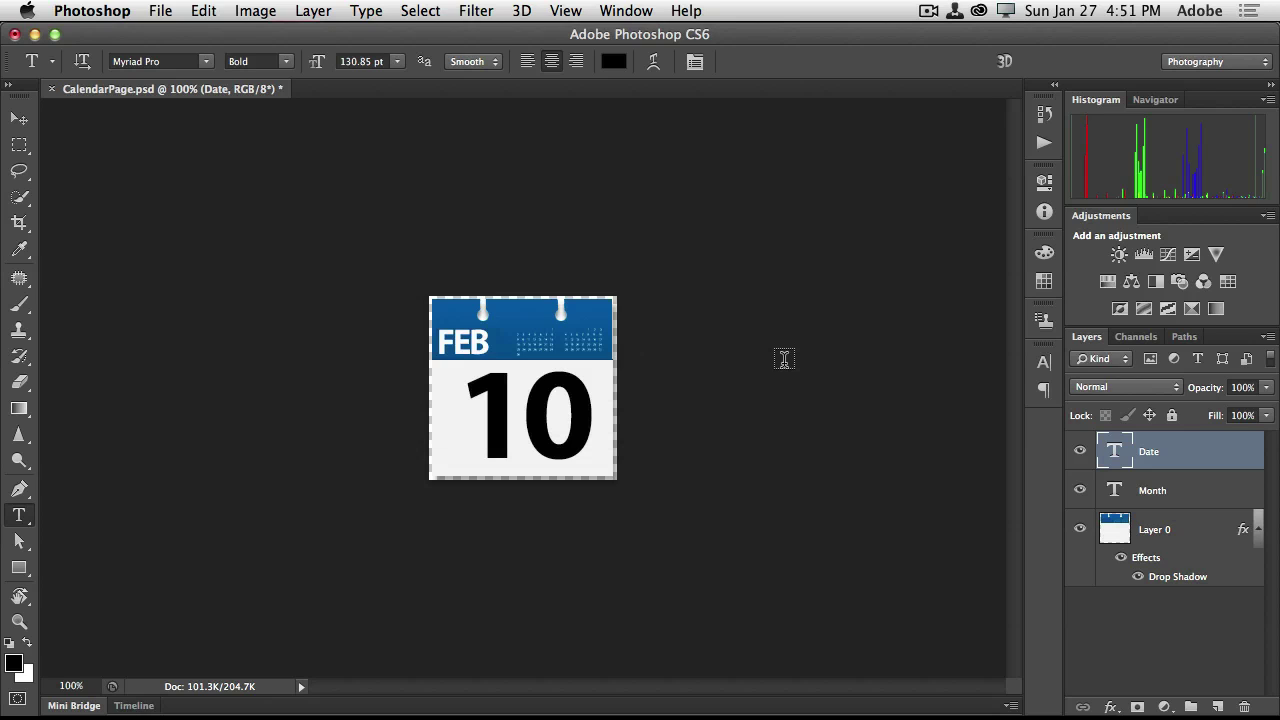
# Close CalendarPage.psd without saving the changes and return to the Home page in Adobe Muse
pyautogui.press('super+w')
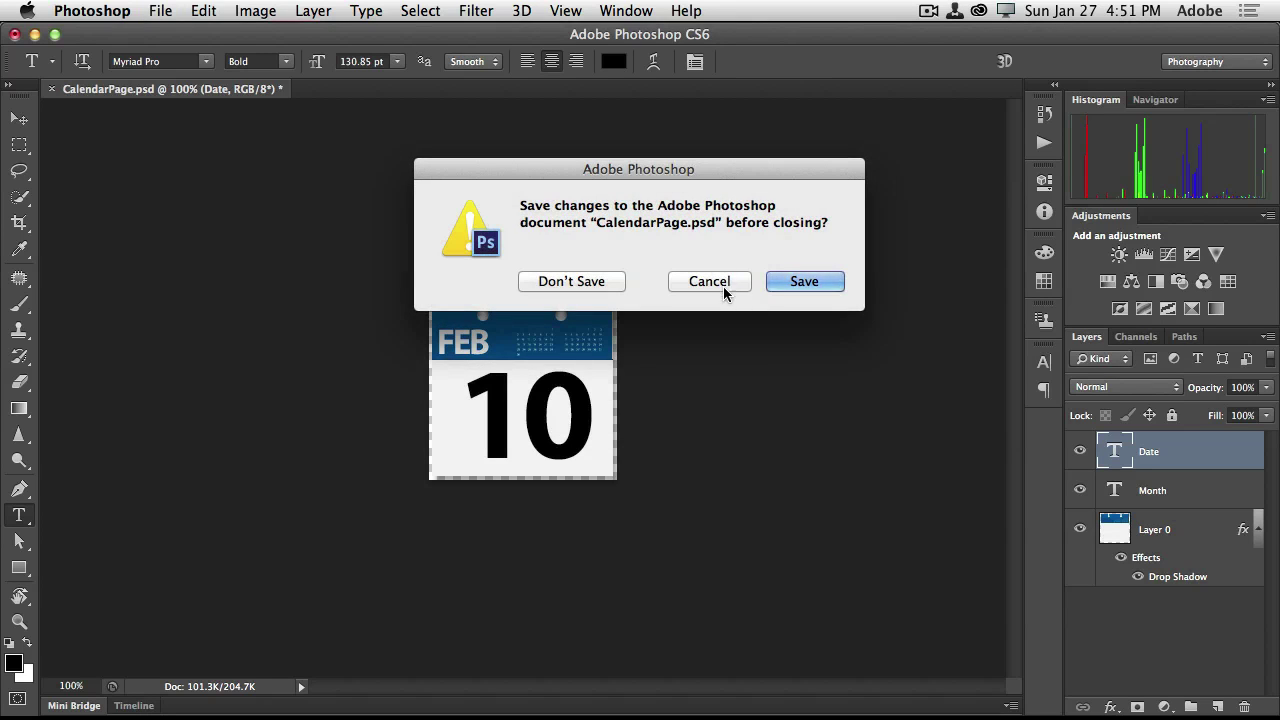
pyautogui.click(709, 283)
pyautogui.press('super+w')
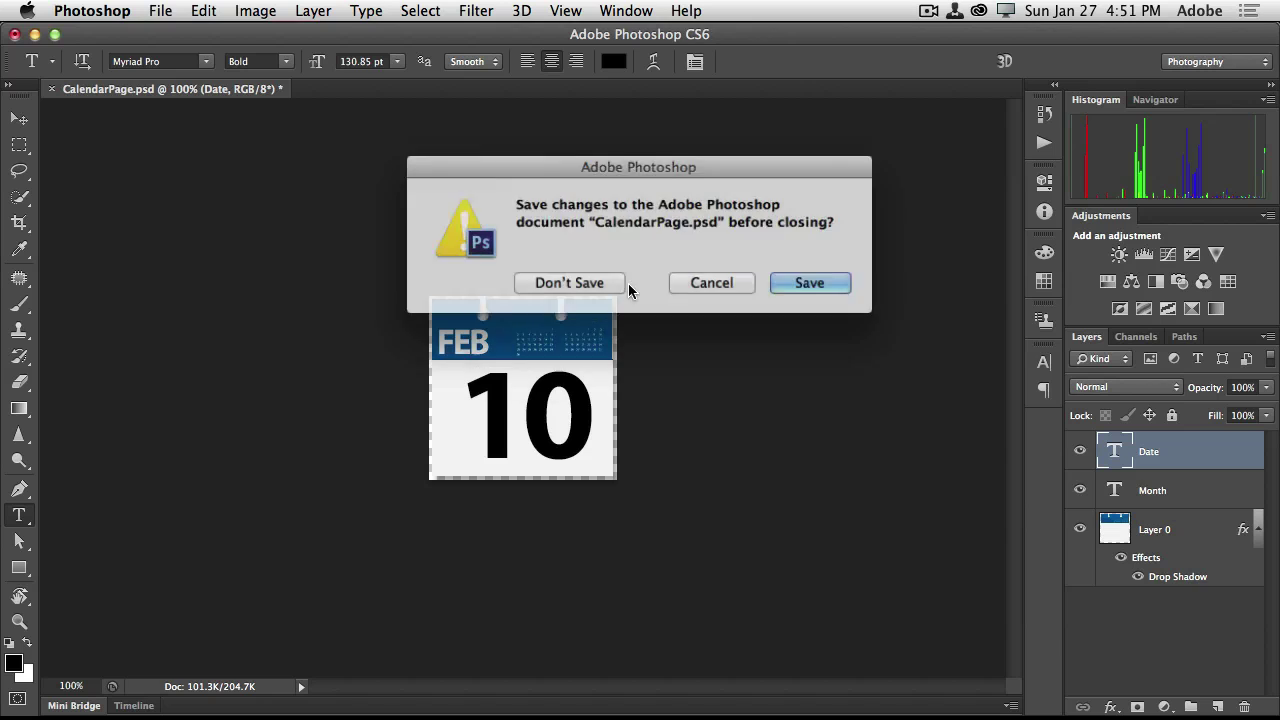
pyautogui.click(589, 286)
pyautogui.press('super+Tab')
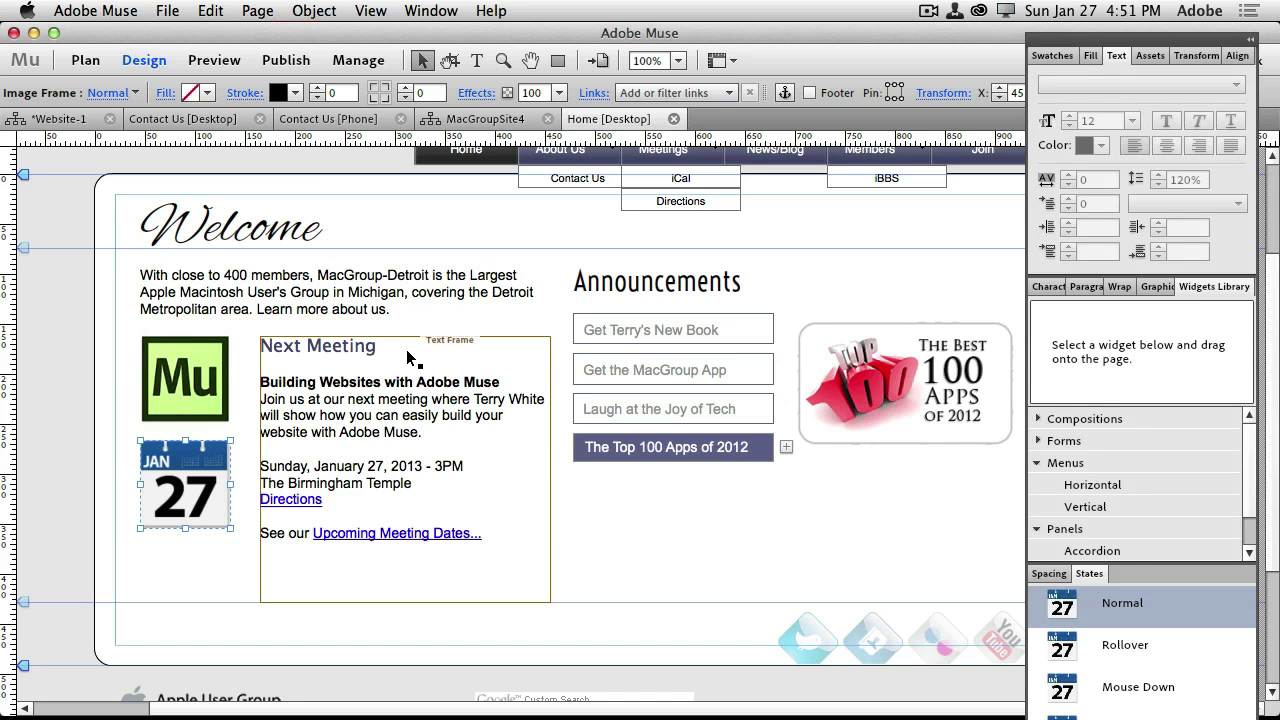
# Change the month and day in the Next Meeting text to February 10
pyautogui.click(360, 464)
pyautogui.doubleClick(357, 466)
pyautogui.doubleClick(325, 468)
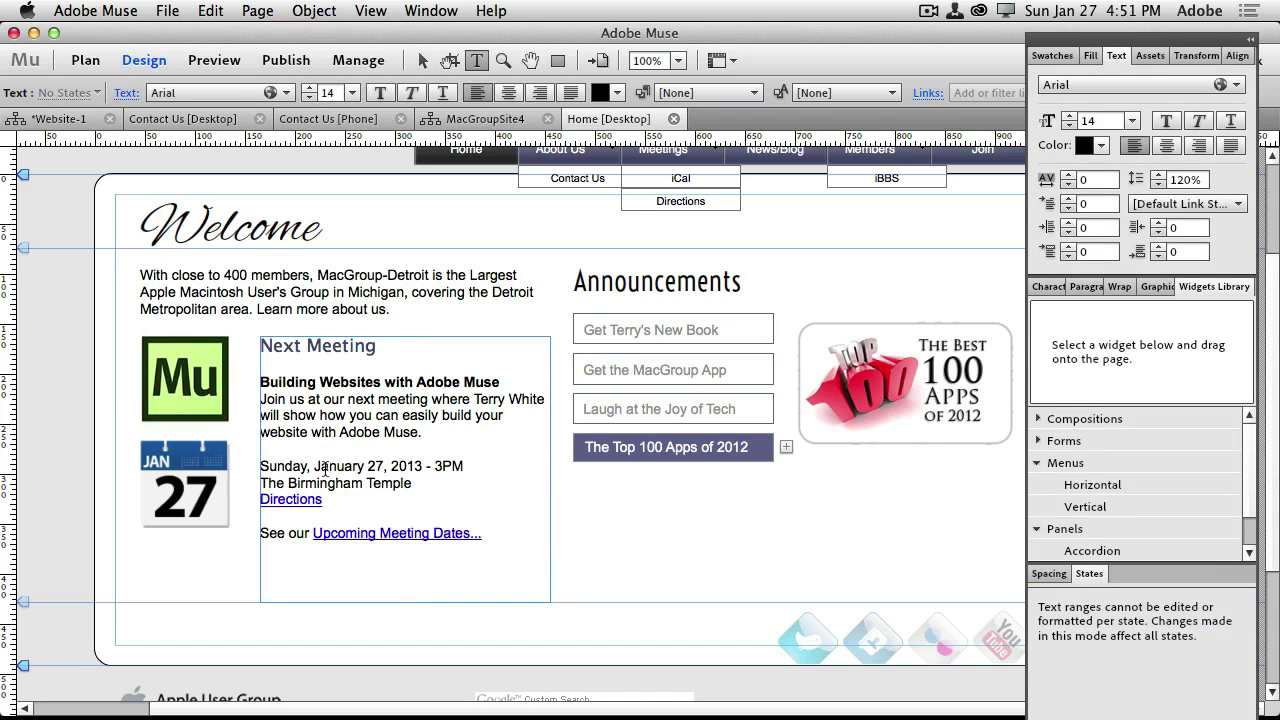
pyautogui.write('February')
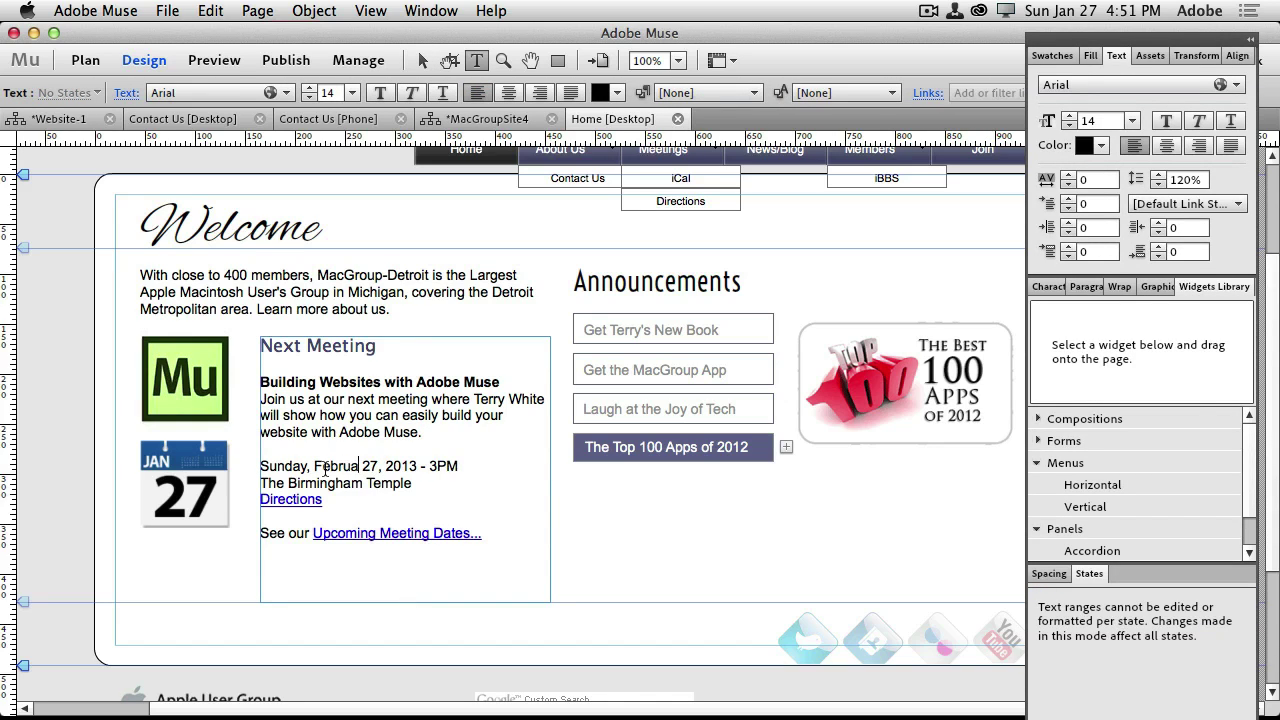
pyautogui.press('BackSpace')
pyautogui.press('BackSpace')
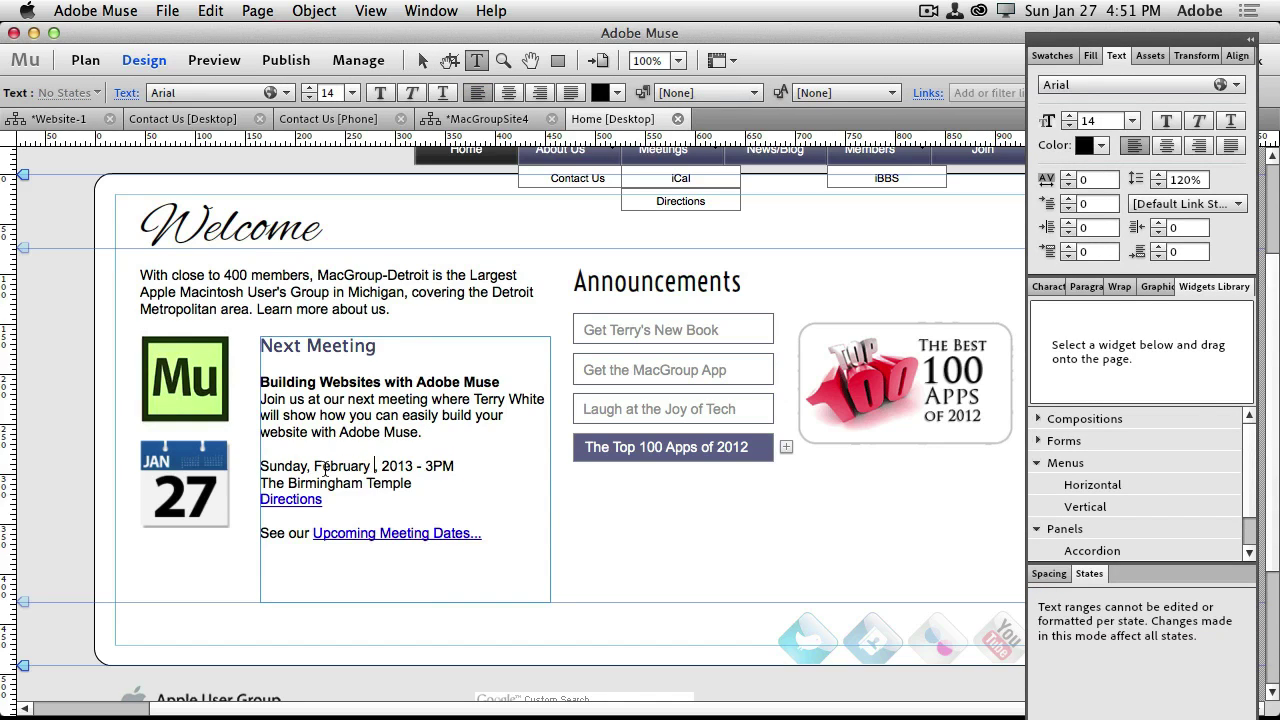
pyautogui.write('10')
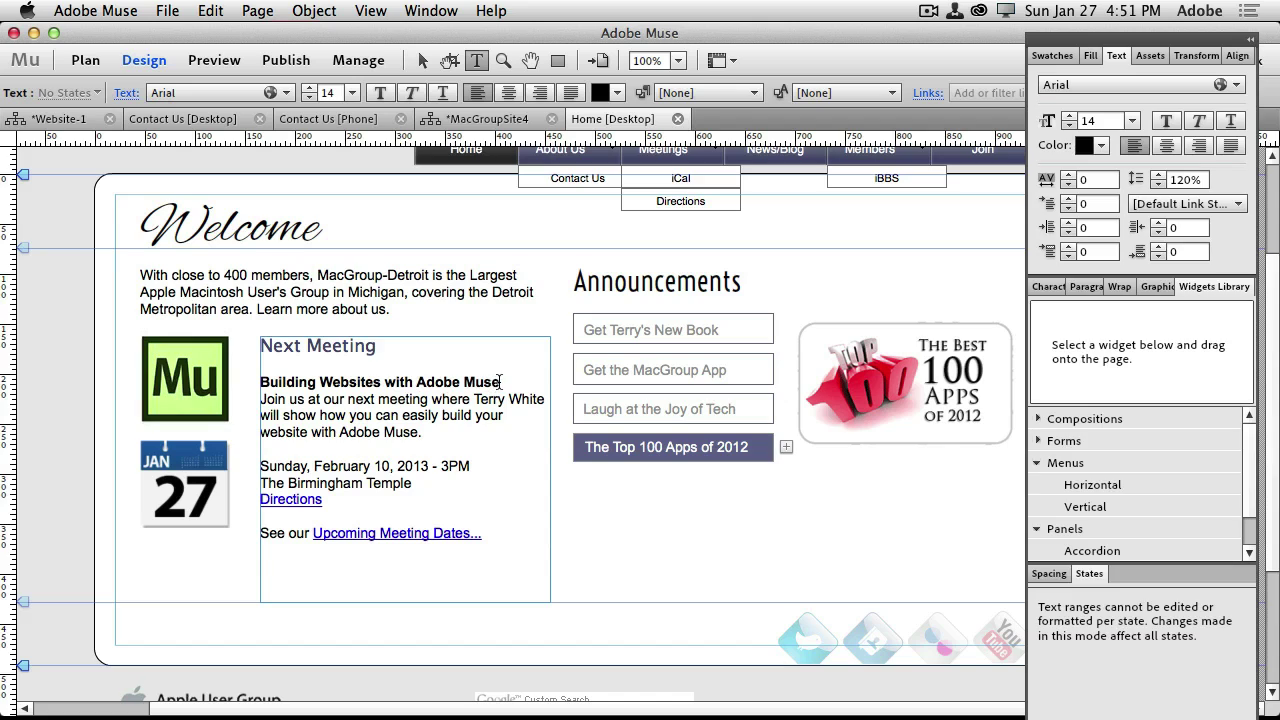
# Replace the bold meeting title in the Next Meeting text with "Social Media"
pyautogui.moveTo(501, 382); pyautogui.dragTo(259, 382)
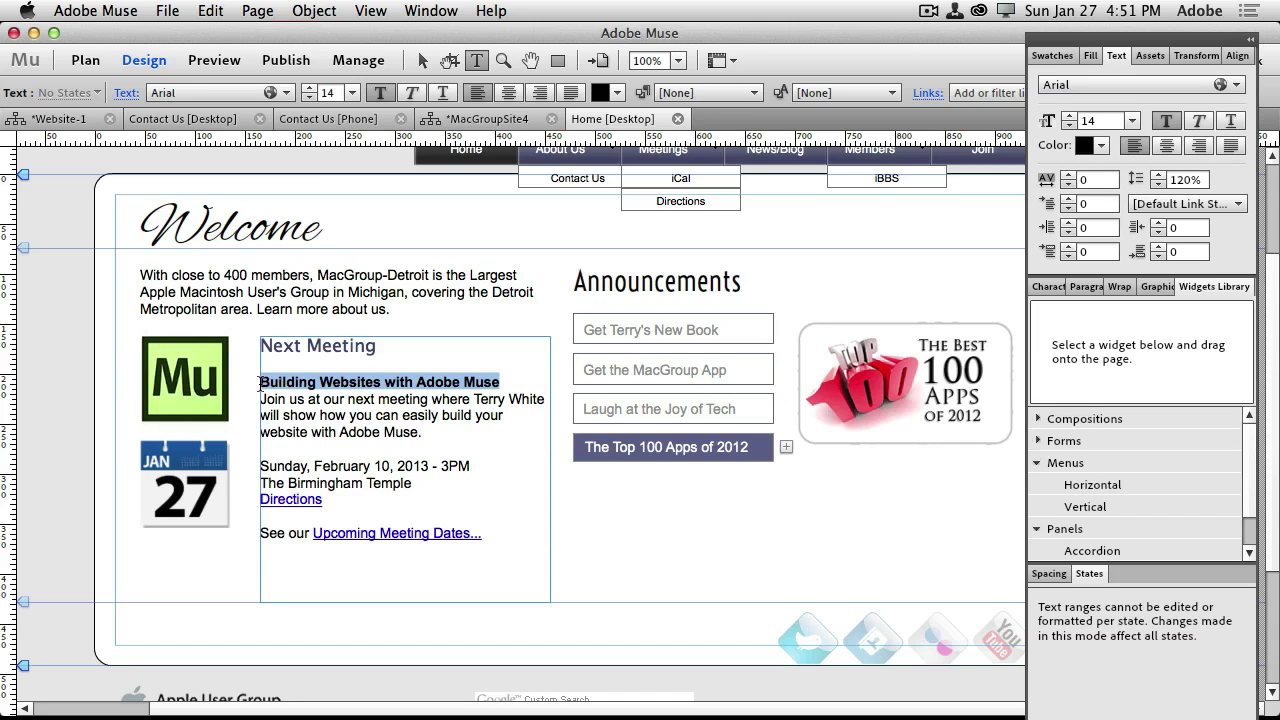
pyautogui.write('Soci')
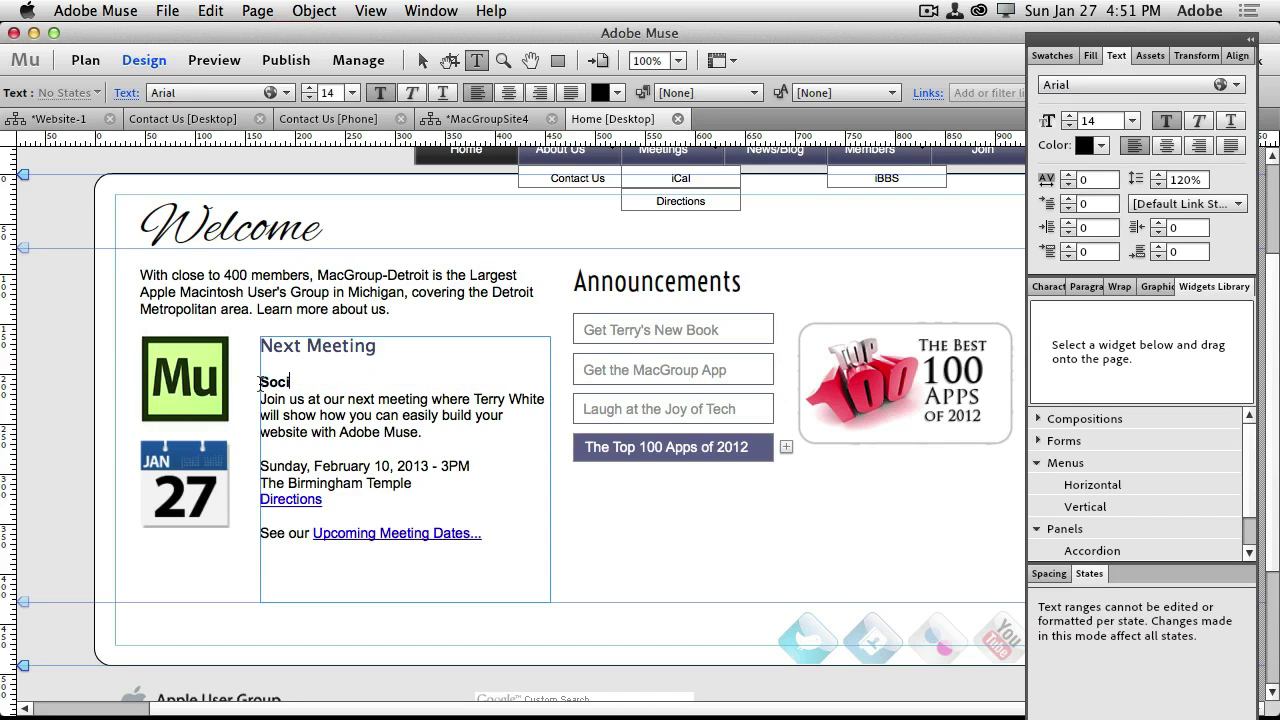
pyautogui.write('al Media')
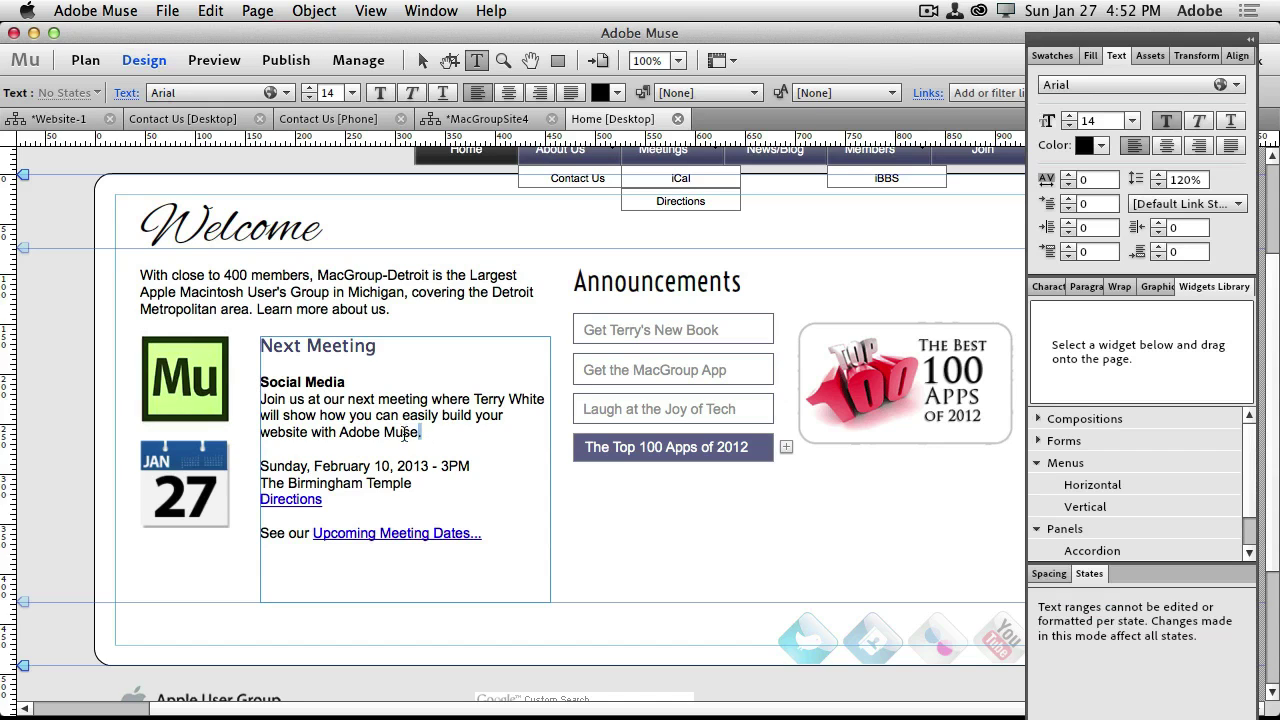
# Replace the meeting description with "Come learn how to take advantage of Social Media and to protect yourselves."
pyautogui.moveTo(423, 432); pyautogui.dragTo(256, 402)
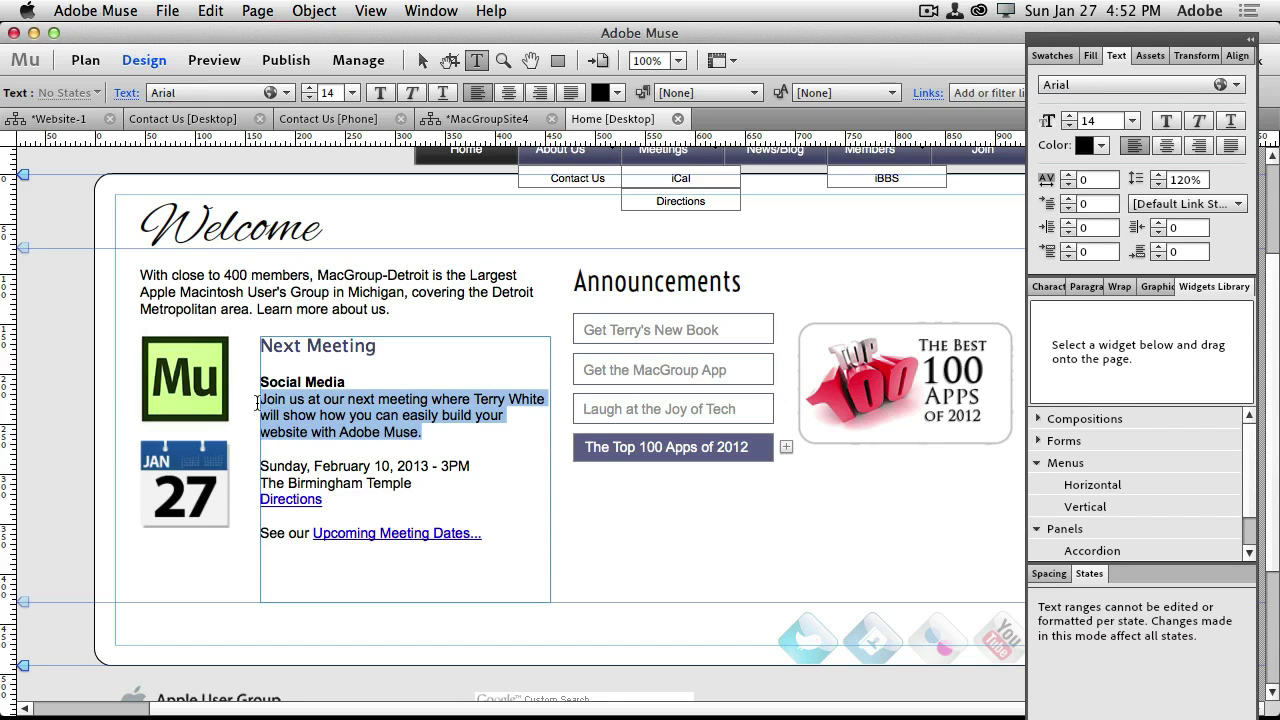
pyautogui.write('Come lea')
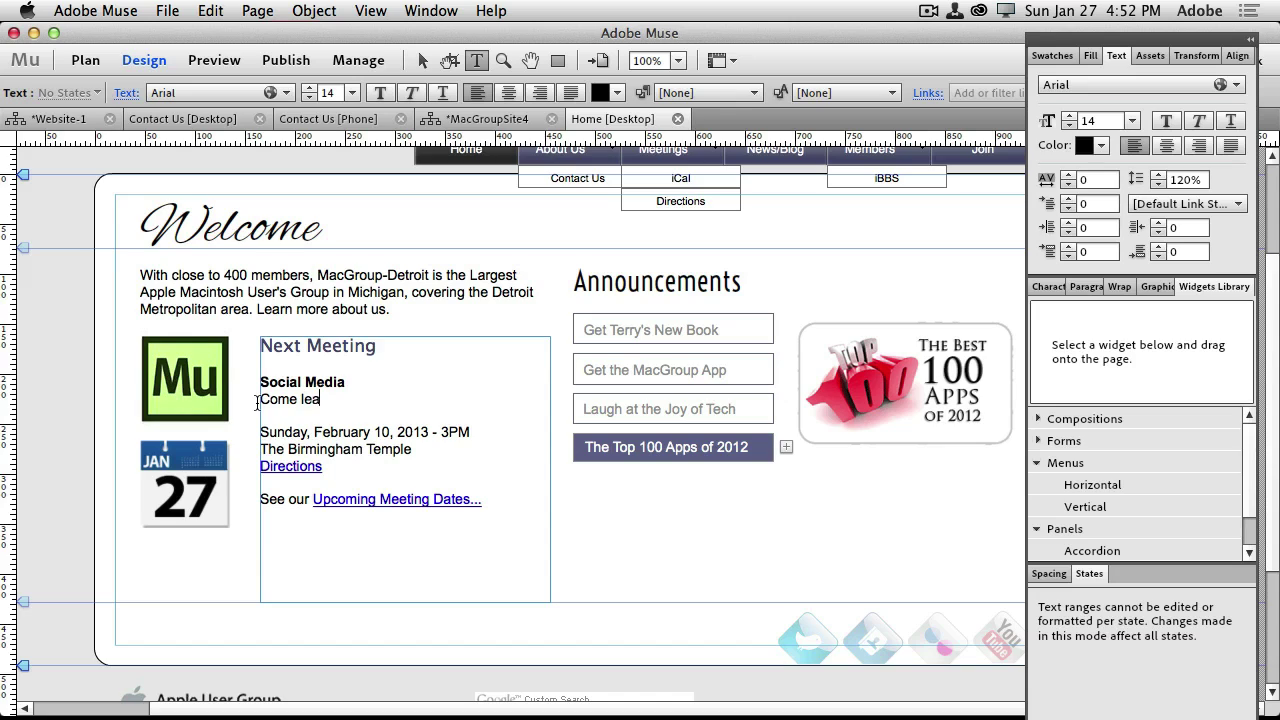
pyautogui.write('rn how to take advantag')
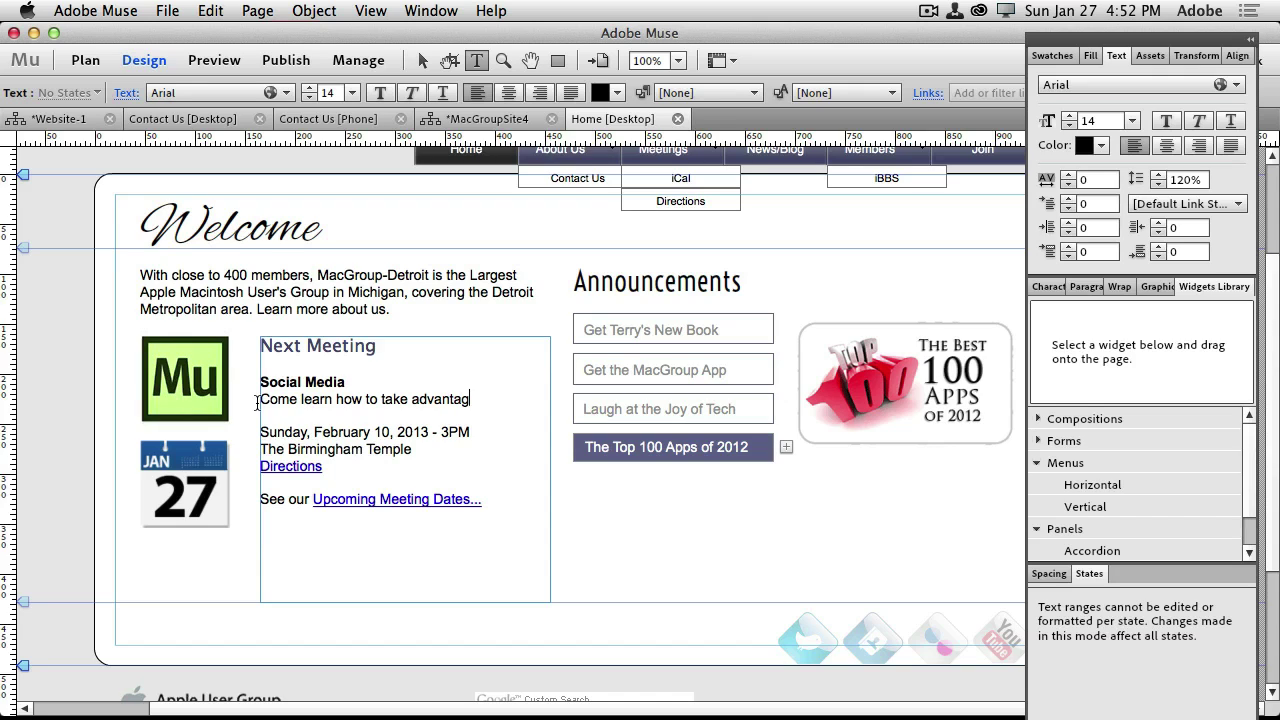
pyautogui.write('e of Social Me')
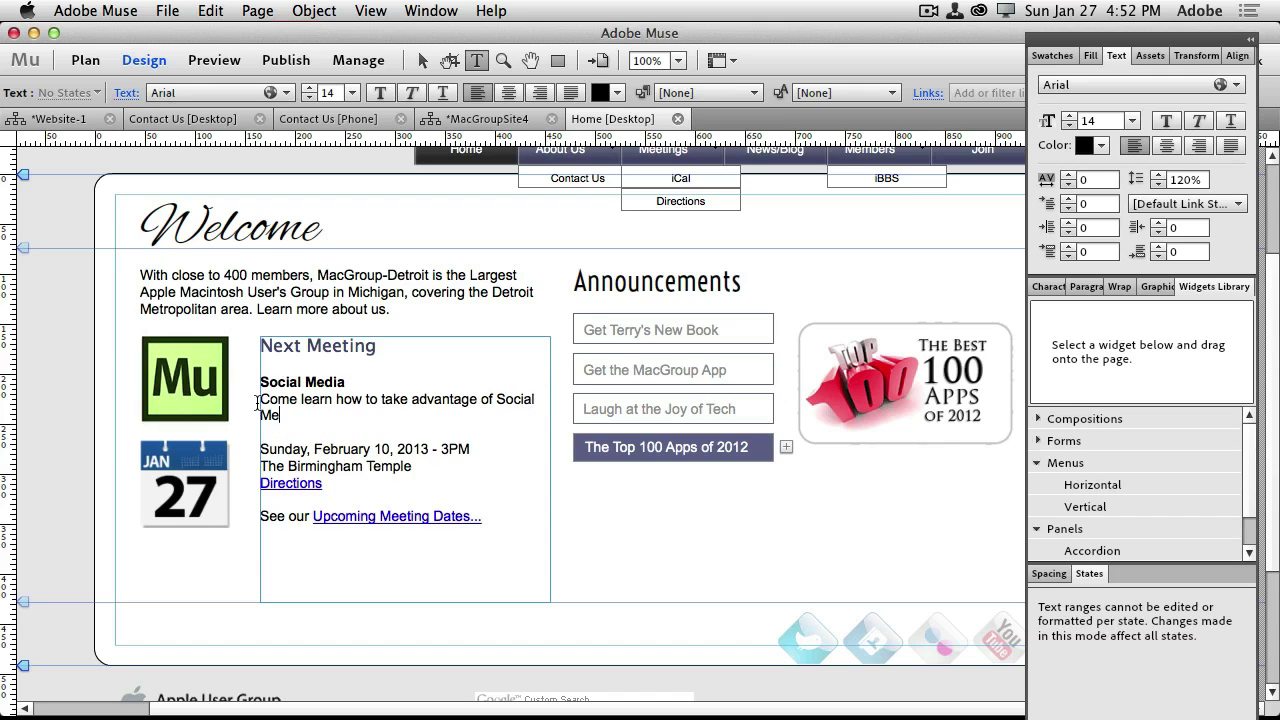
pyautogui.write('dia and to prod')
pyautogui.write('u')
pyautogui.press('BackSpace')
pyautogui.press('BackSpace')
pyautogui.write('tect yourselves.')
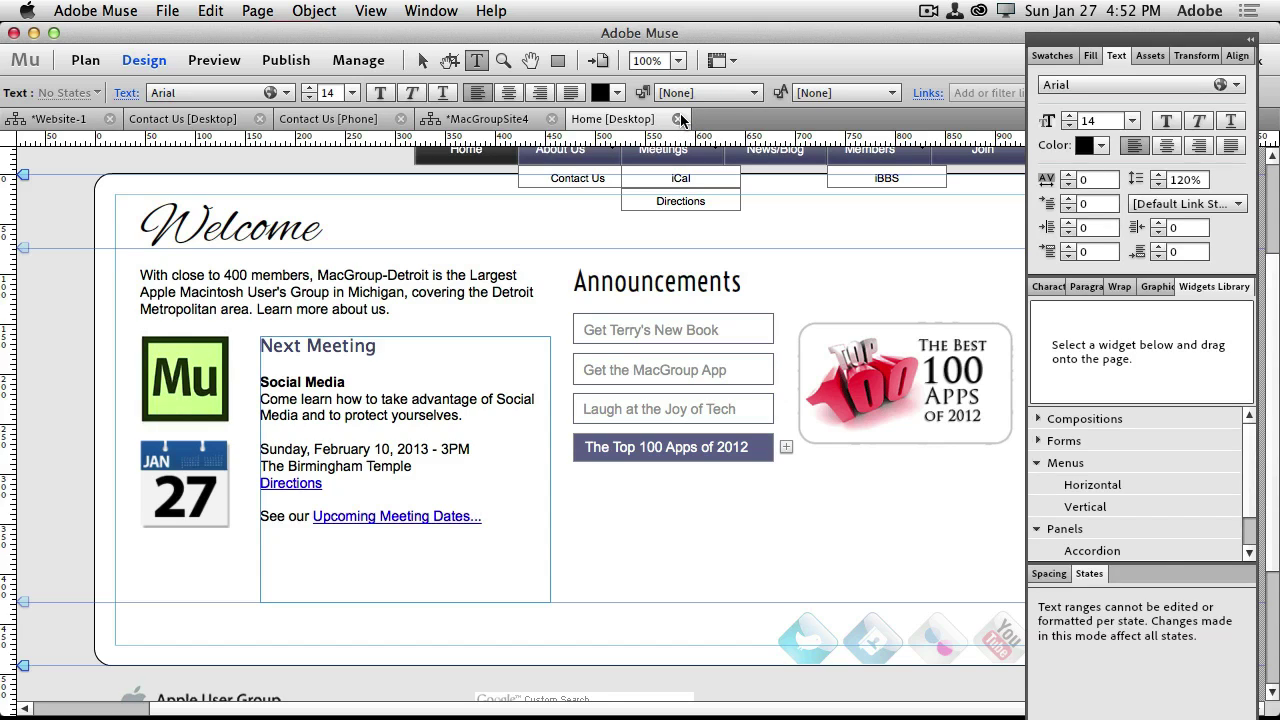
# Close the desktop Home page, view the Next Meeting section on the tablet Home page and close that page
pyautogui.click(680, 119)
pyautogui.click(465, 92)
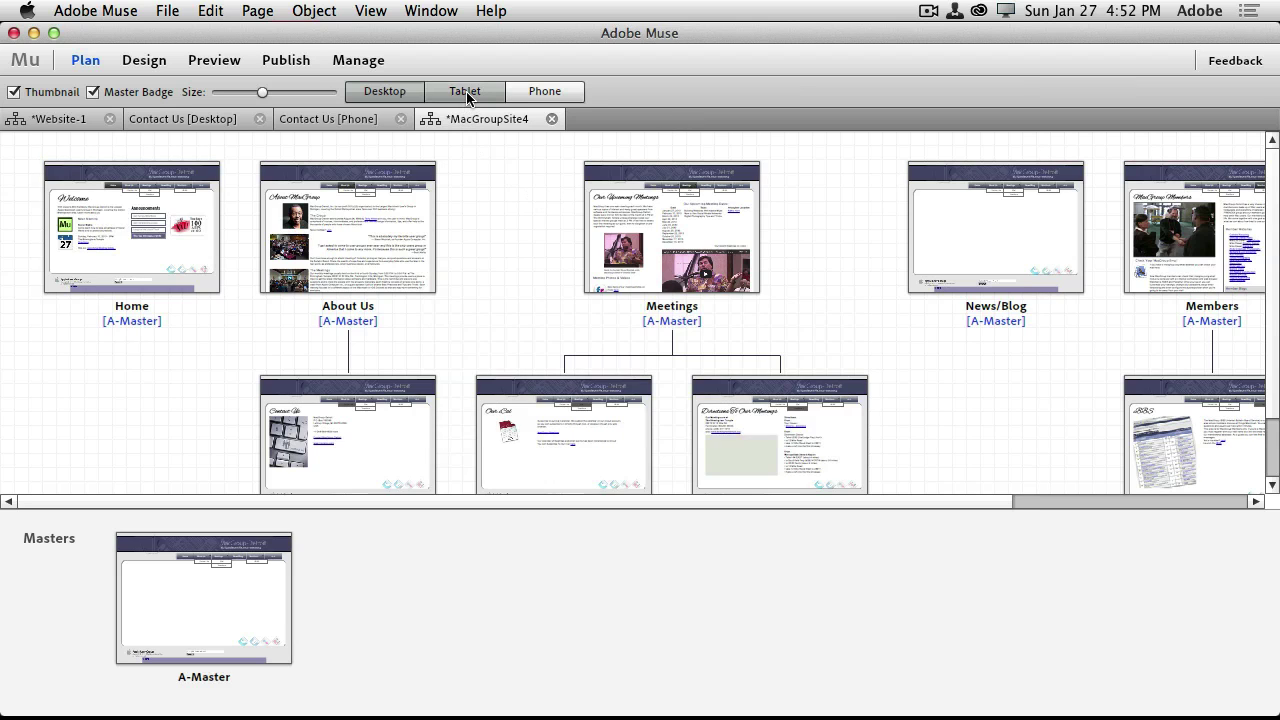
pyautogui.doubleClick(130, 256)
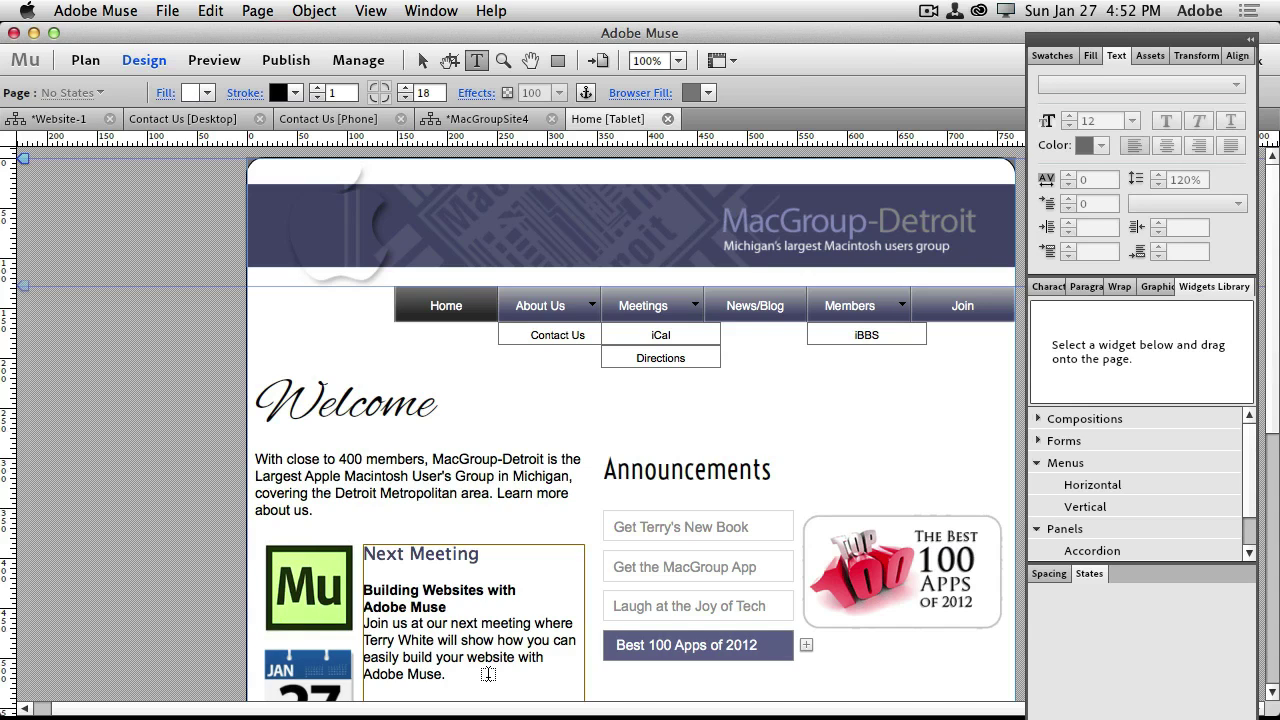
pyautogui.scroll(-3, 358, 626)
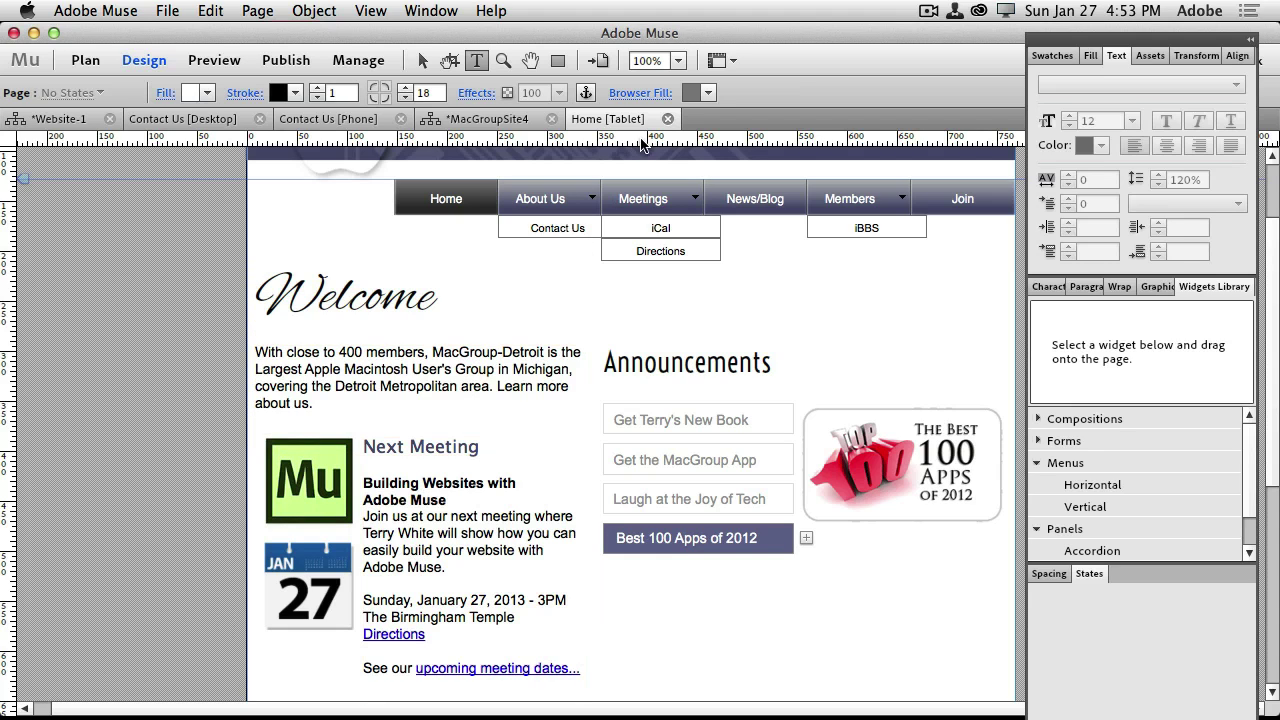
pyautogui.click(668, 119)
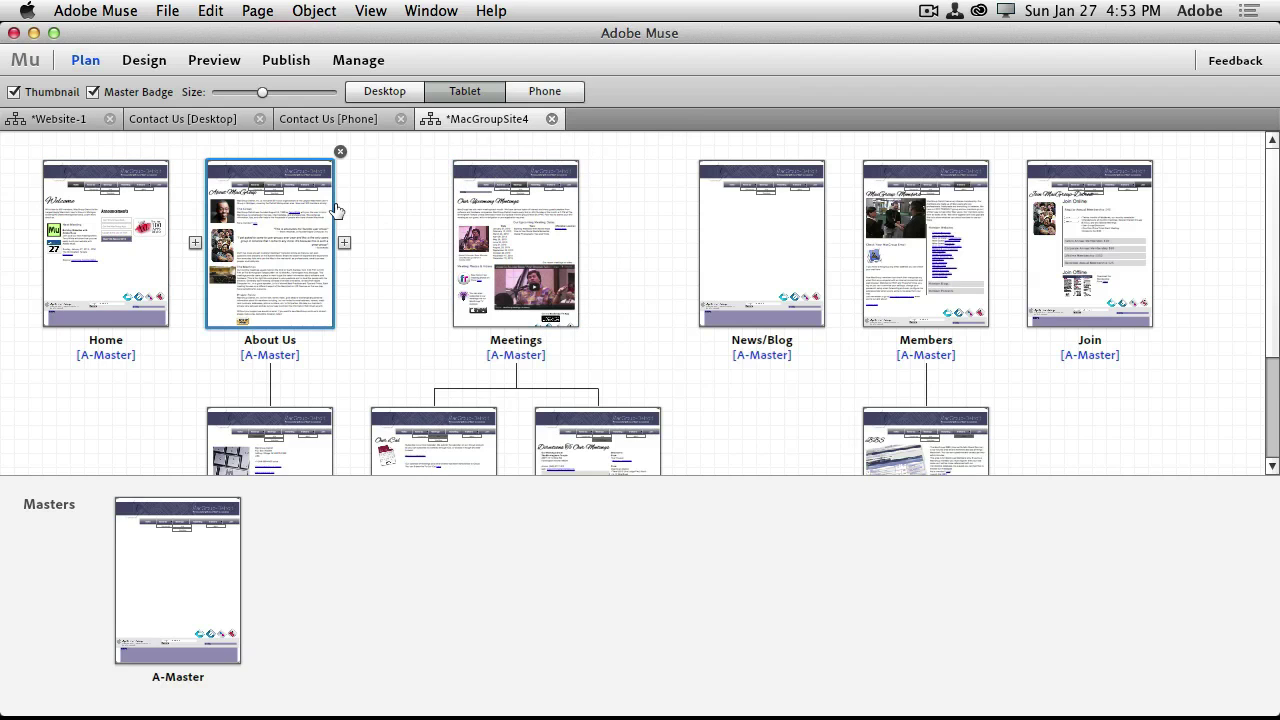
# View the phone site plan of MacGroupSite4 and go to the desktop site plan of Website-1
pyautogui.click(526, 95)
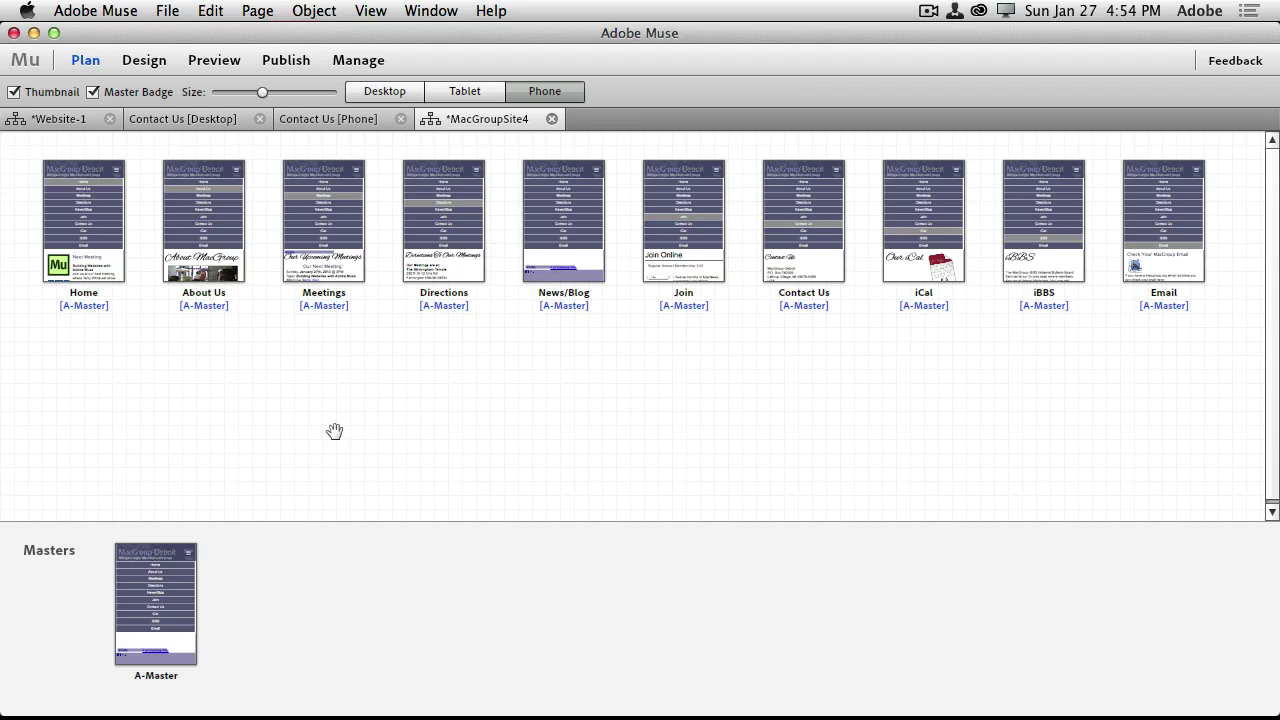
pyautogui.click(62, 118)
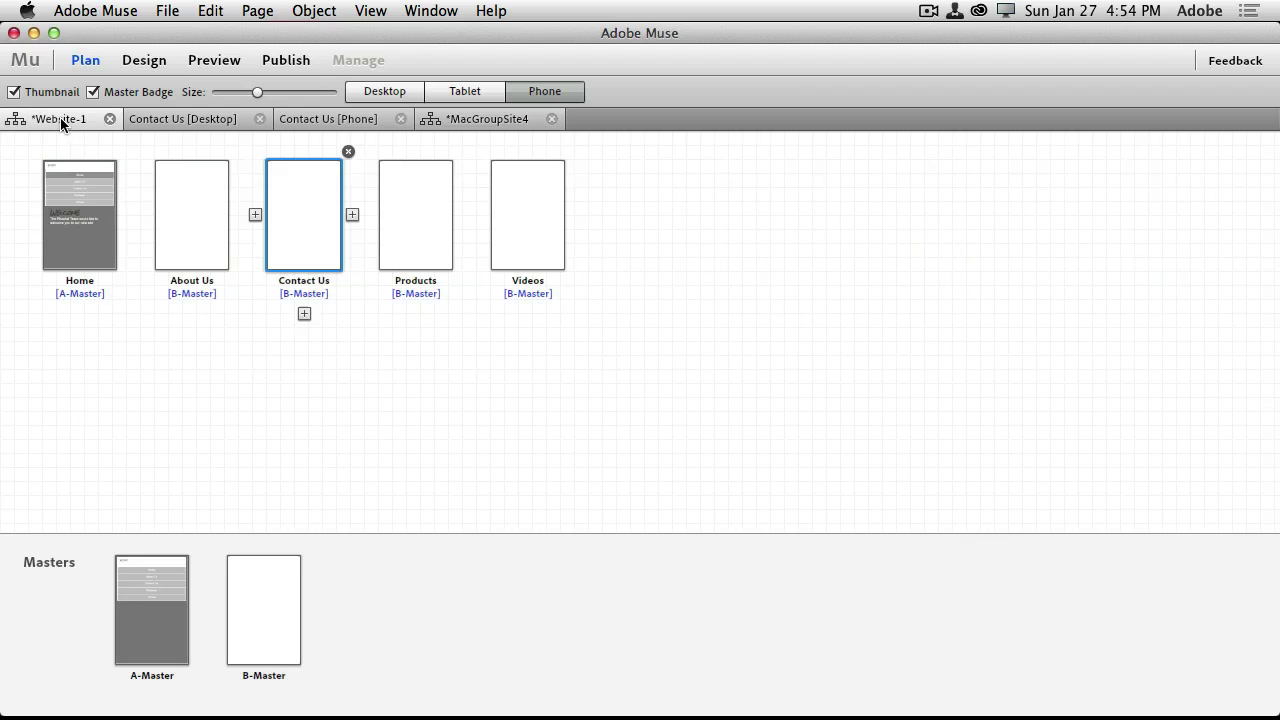
pyautogui.click(369, 92)
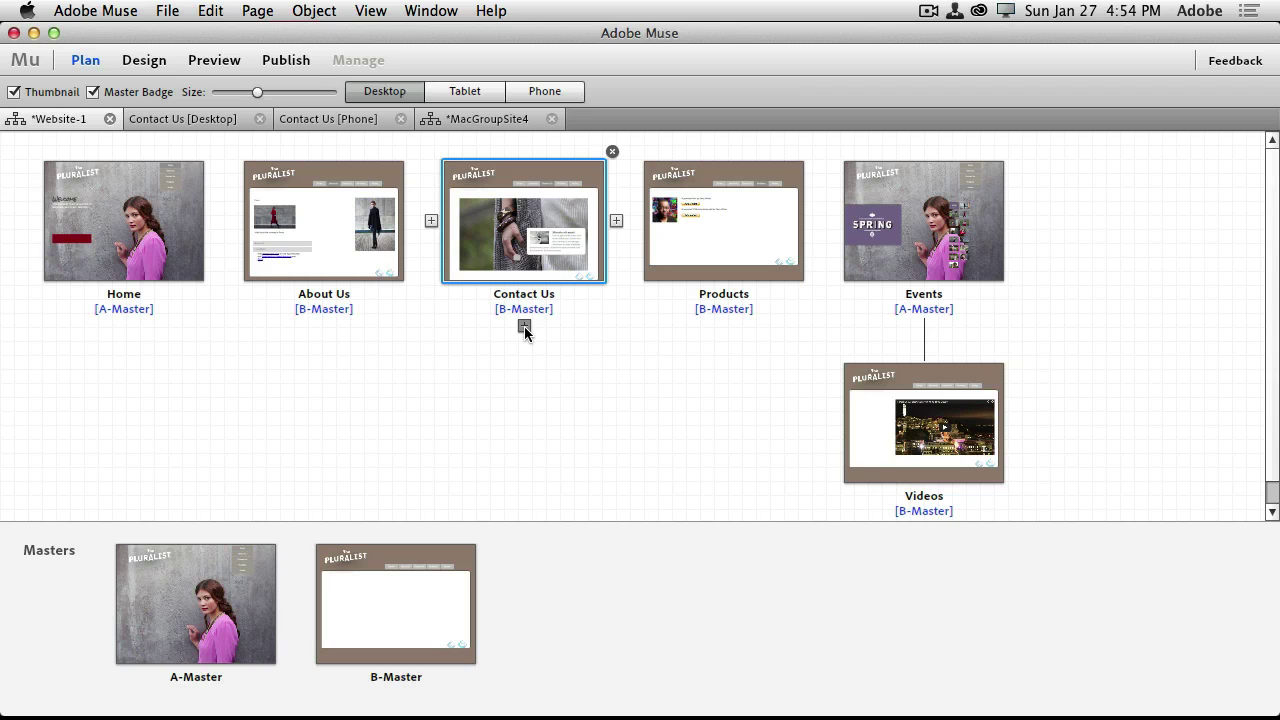
# Switch to Chrome, visit the MacGroup-Detroit site's News/Blog page and return to the main site through the blog's About Us link
pyautogui.press('super+Tab')
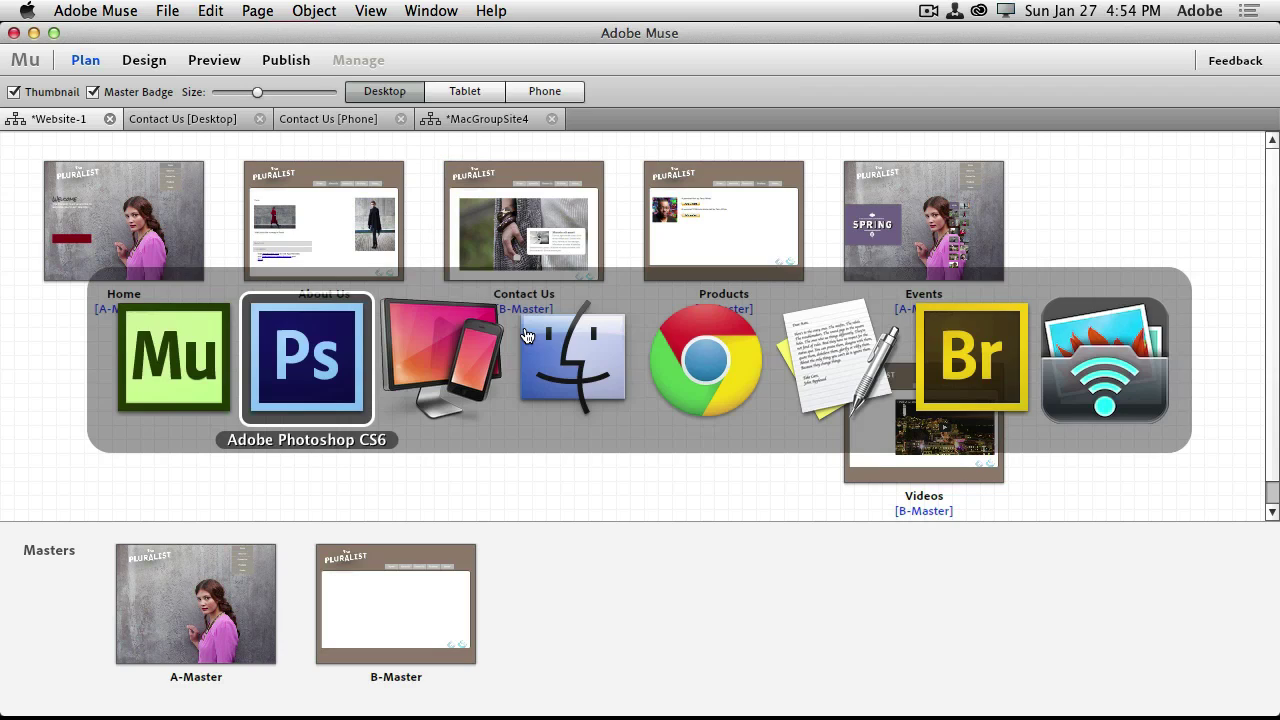
pyautogui.press('super+Tab')
pyautogui.press('super+Tab')
pyautogui.press('super+Tab')
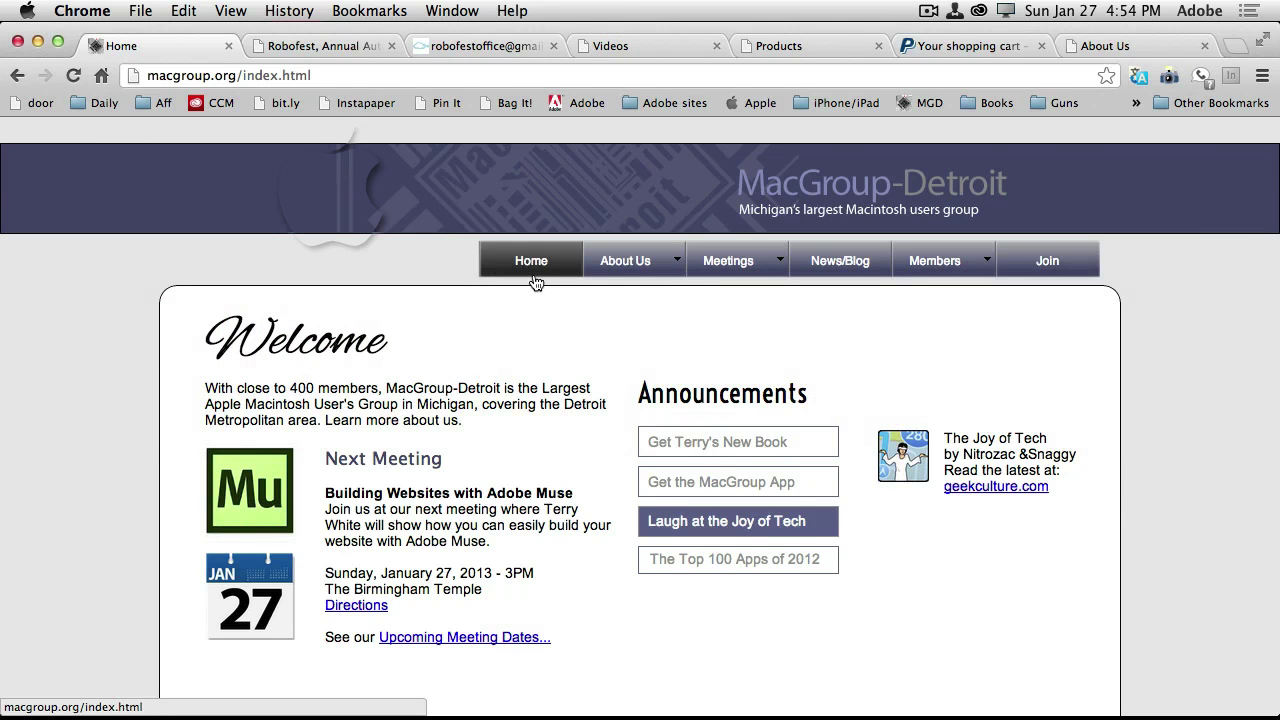
pyautogui.moveTo(614, 277)
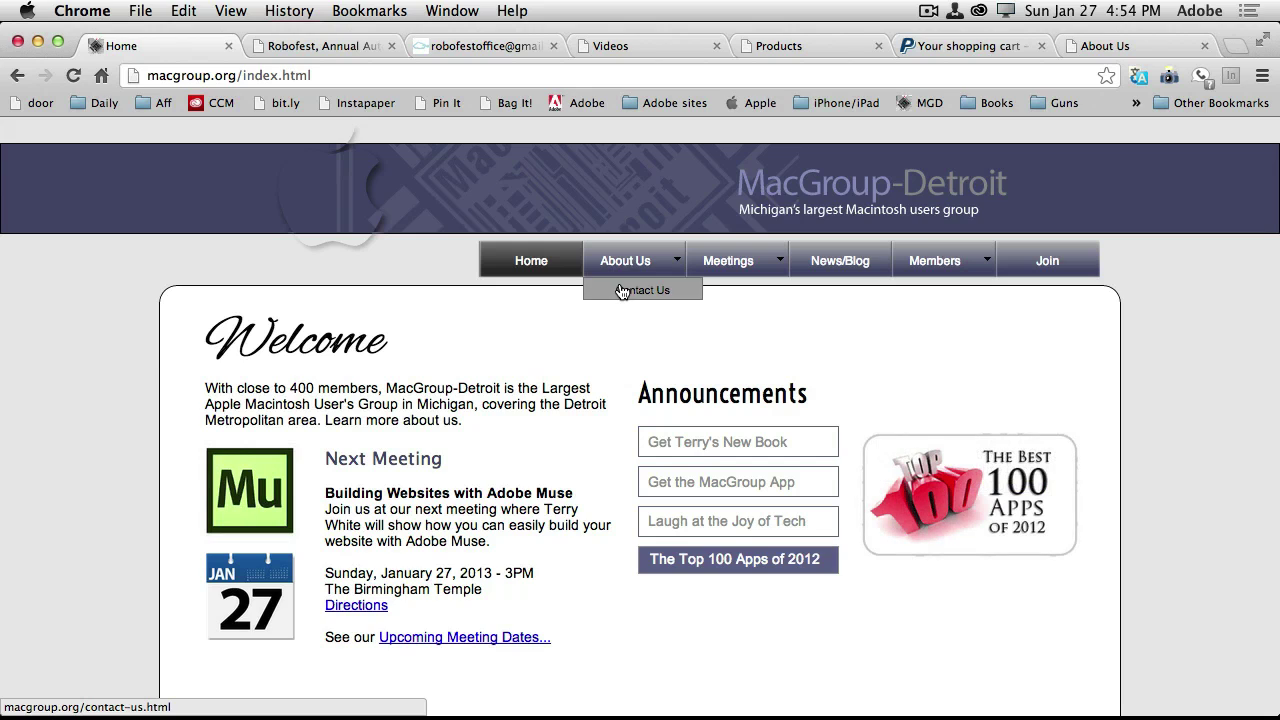
pyautogui.click(855, 268)
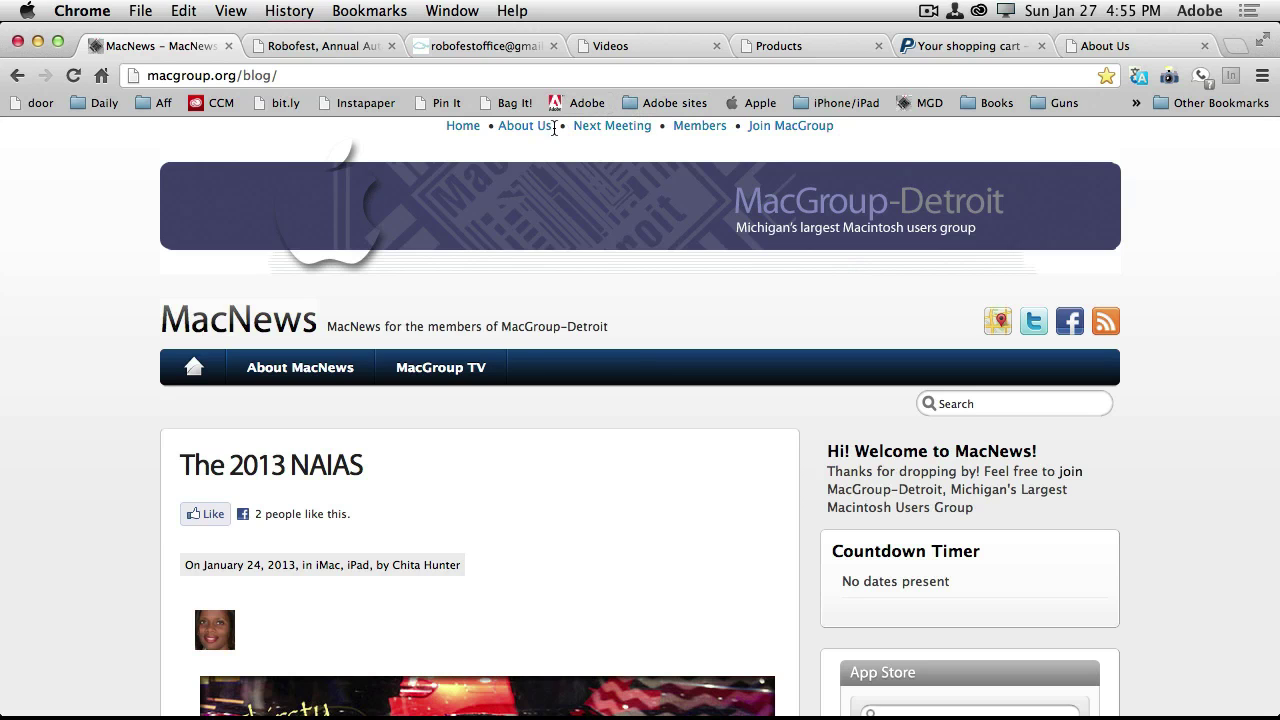
pyautogui.click(524, 126)
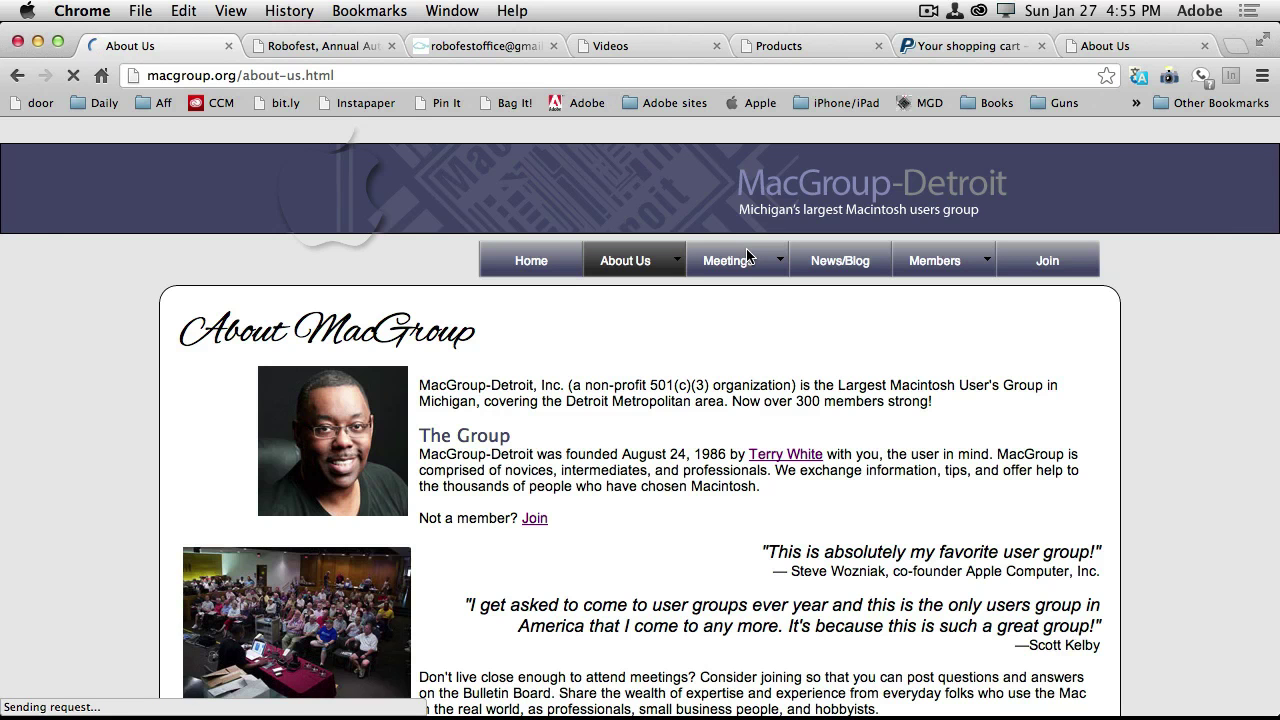
# Return to Adobe Muse, open the desktop B-Master and examine the options of its horizontal navigation menu
pyautogui.press('super+Tab')
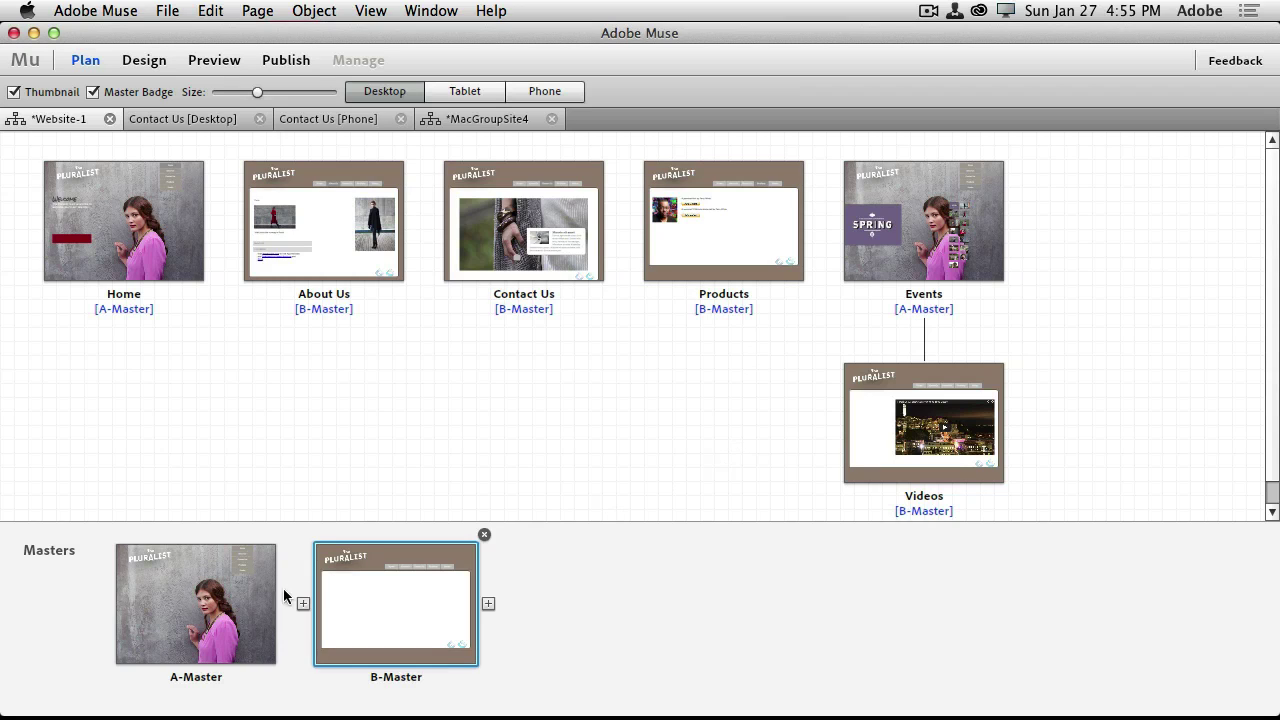
pyautogui.doubleClick(385, 591)
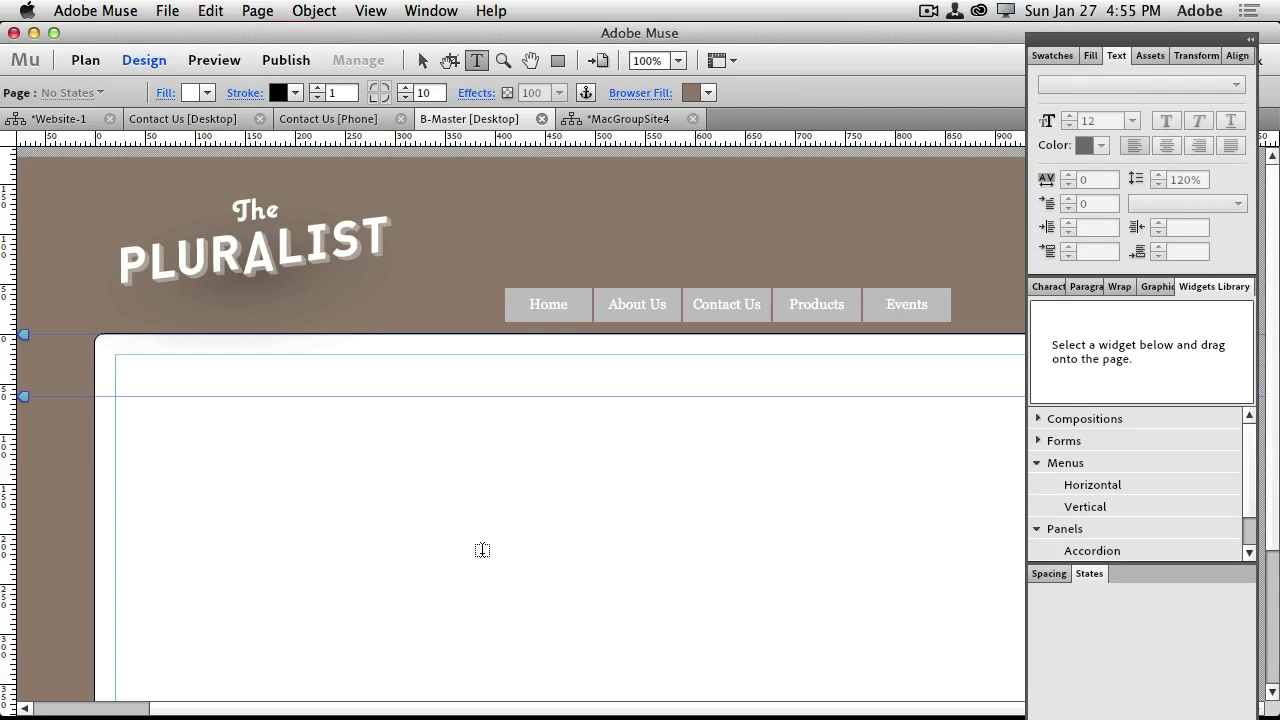
pyautogui.click(422, 60)
pyautogui.click(755, 305)
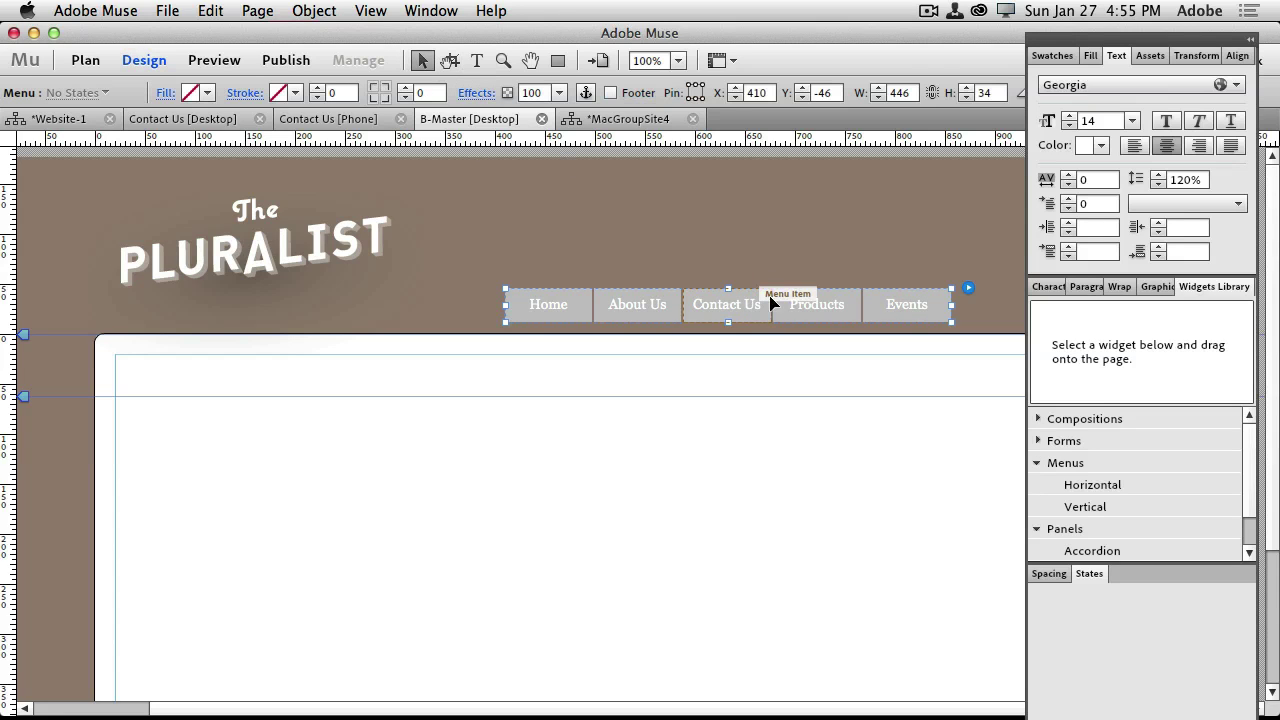
pyautogui.click(968, 289)
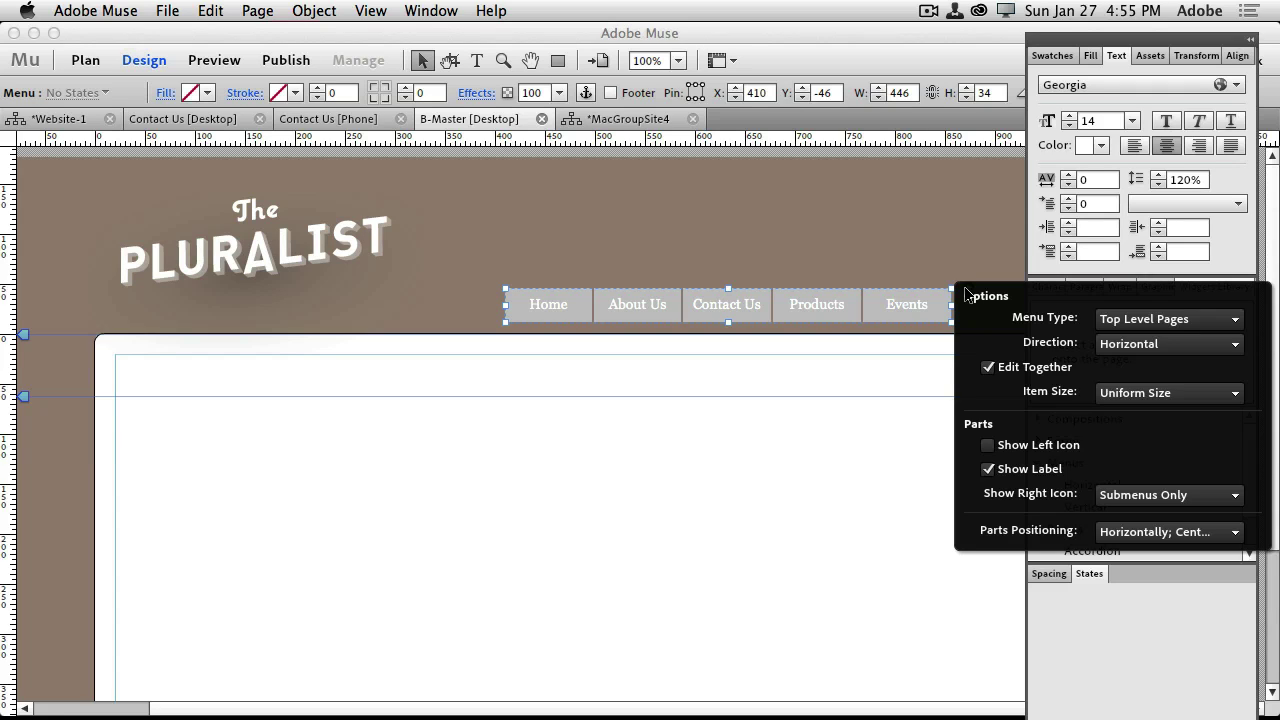
pyautogui.click(893, 382)
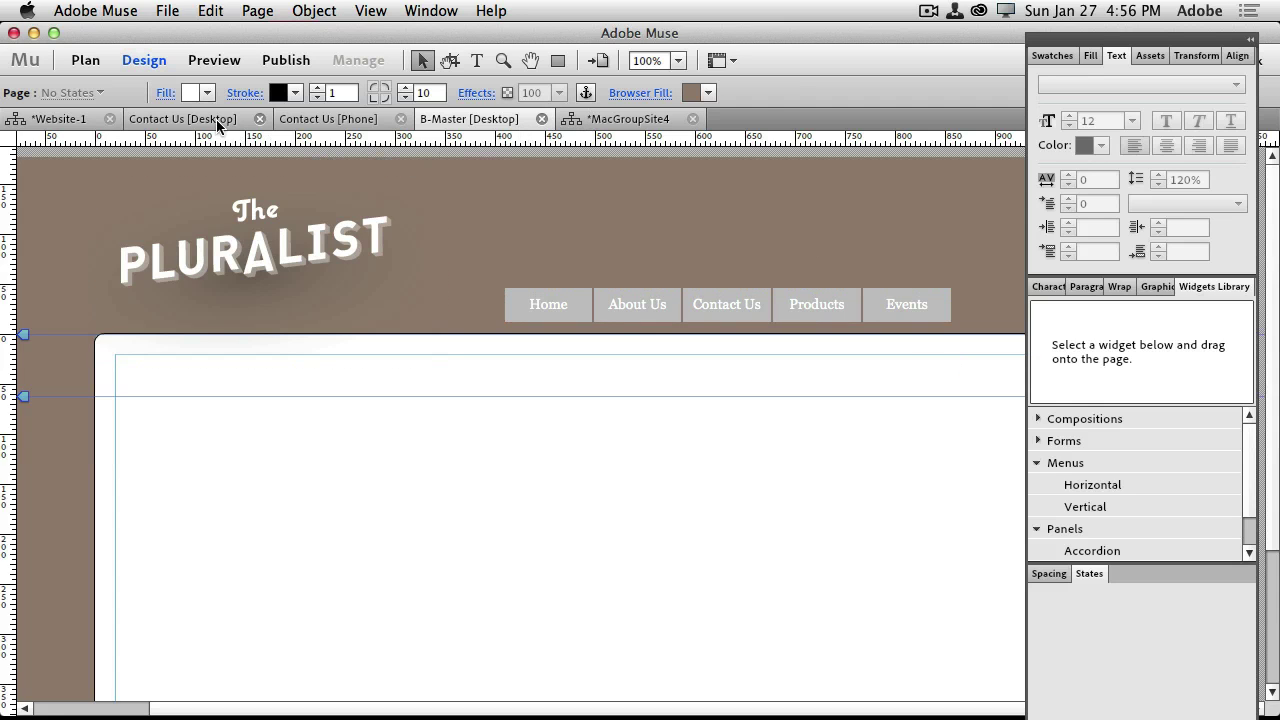
# Add a page named Blog after About Us in the desktop site plan and check the B-Master navigation menu
pyautogui.click(62, 120)
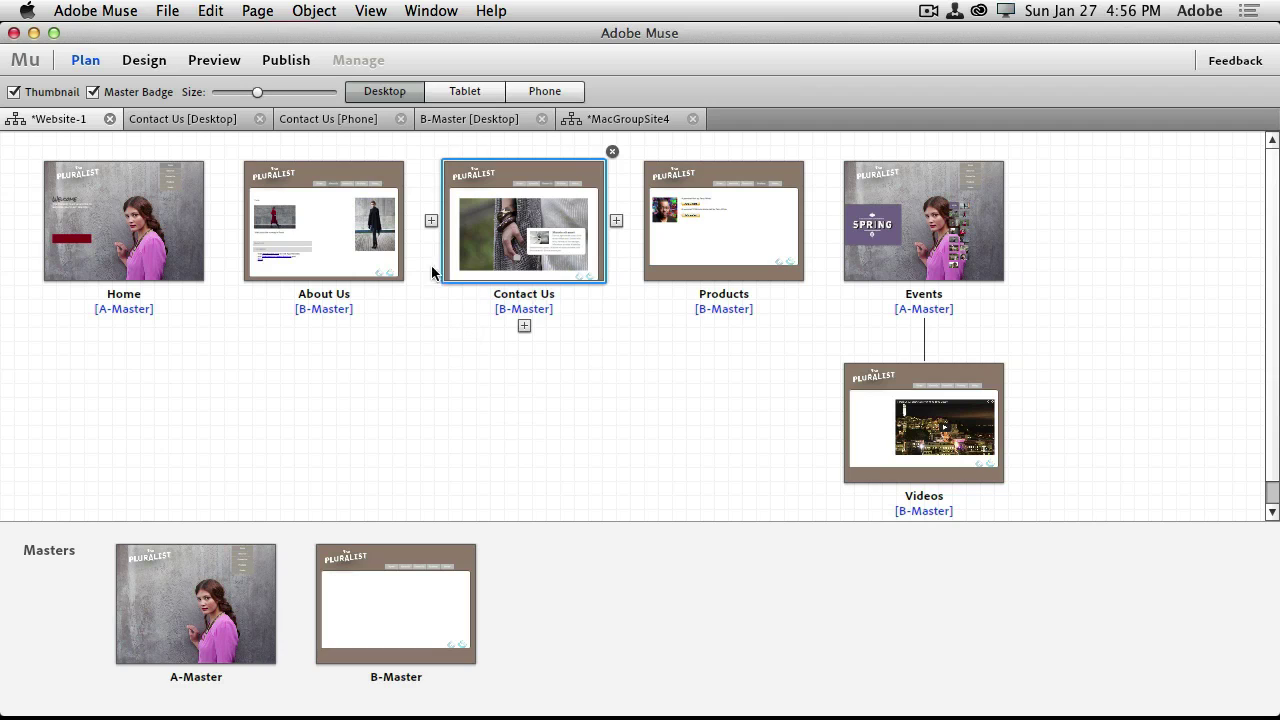
pyautogui.moveTo(407, 226)
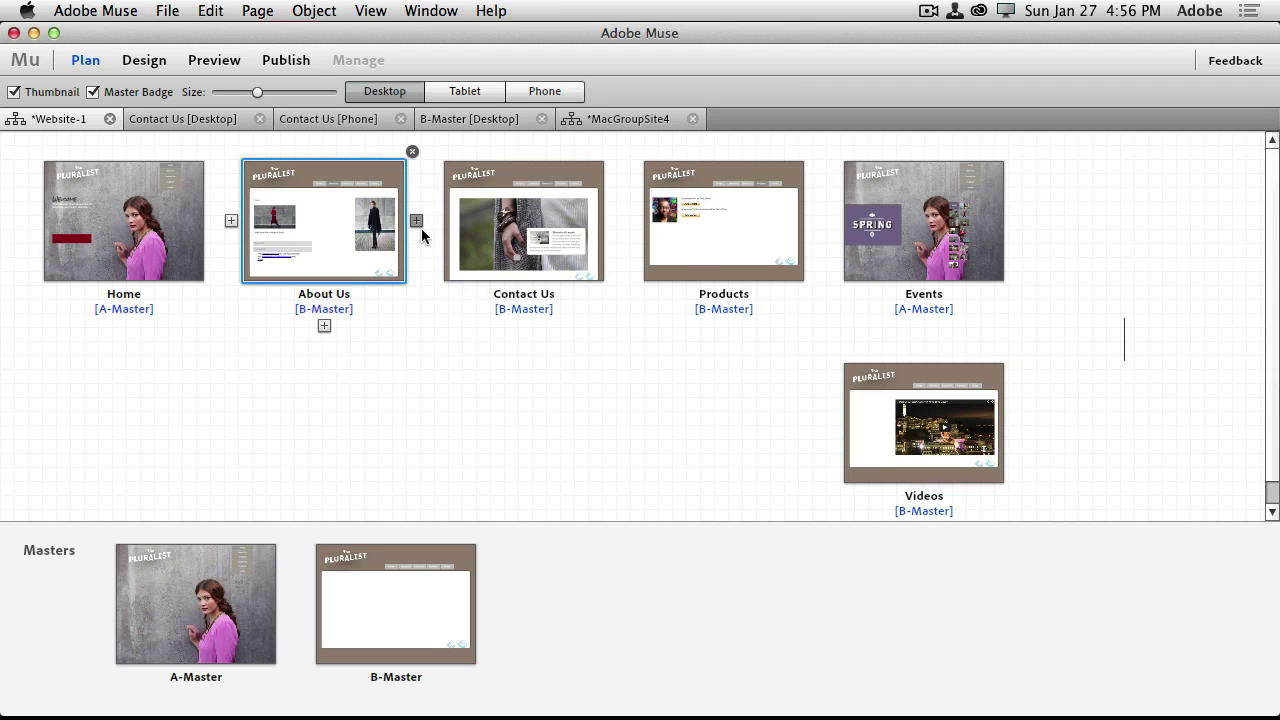
pyautogui.click(416, 222)
pyautogui.write('Blog')
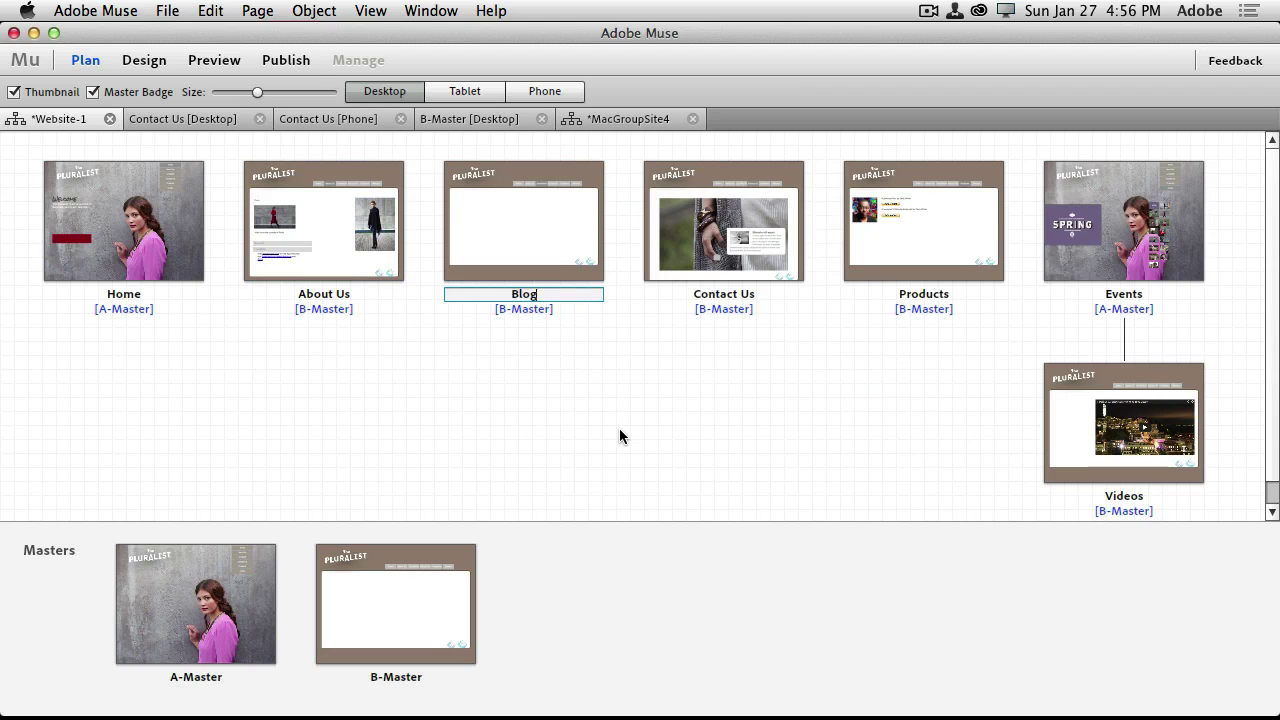
pyautogui.press('Return')
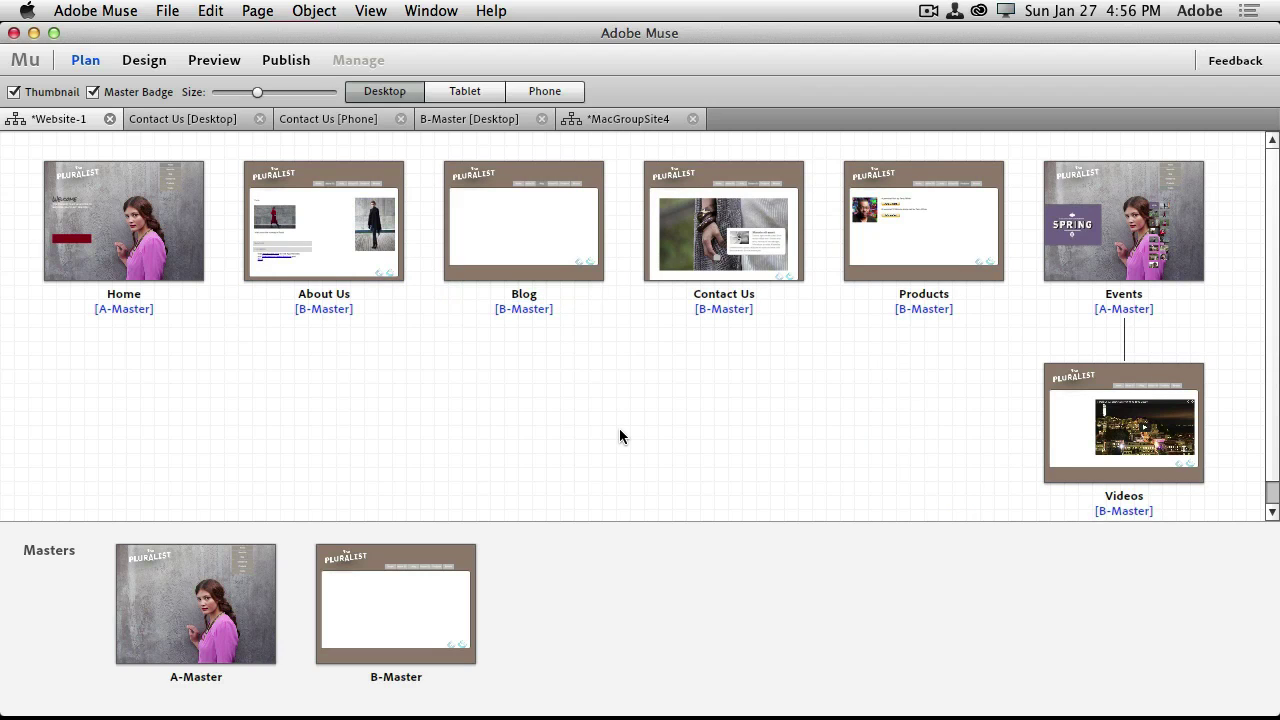
pyautogui.doubleClick(429, 618)
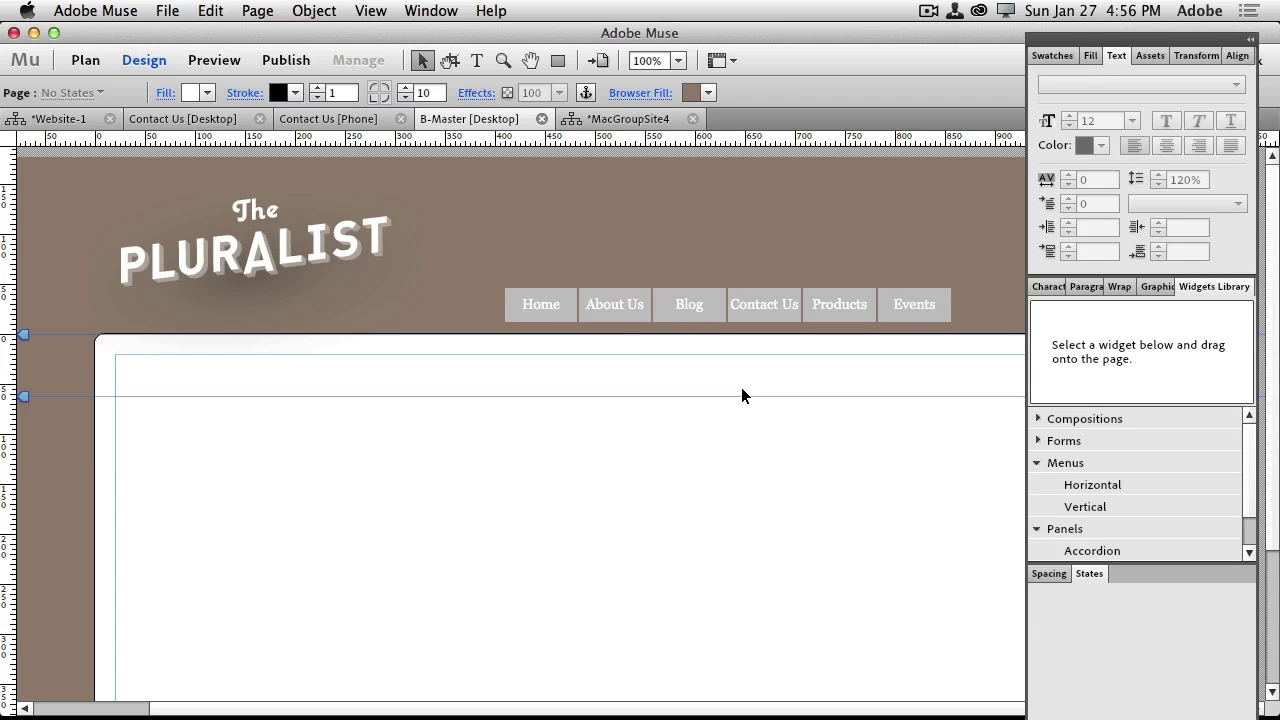
pyautogui.click(86, 121)
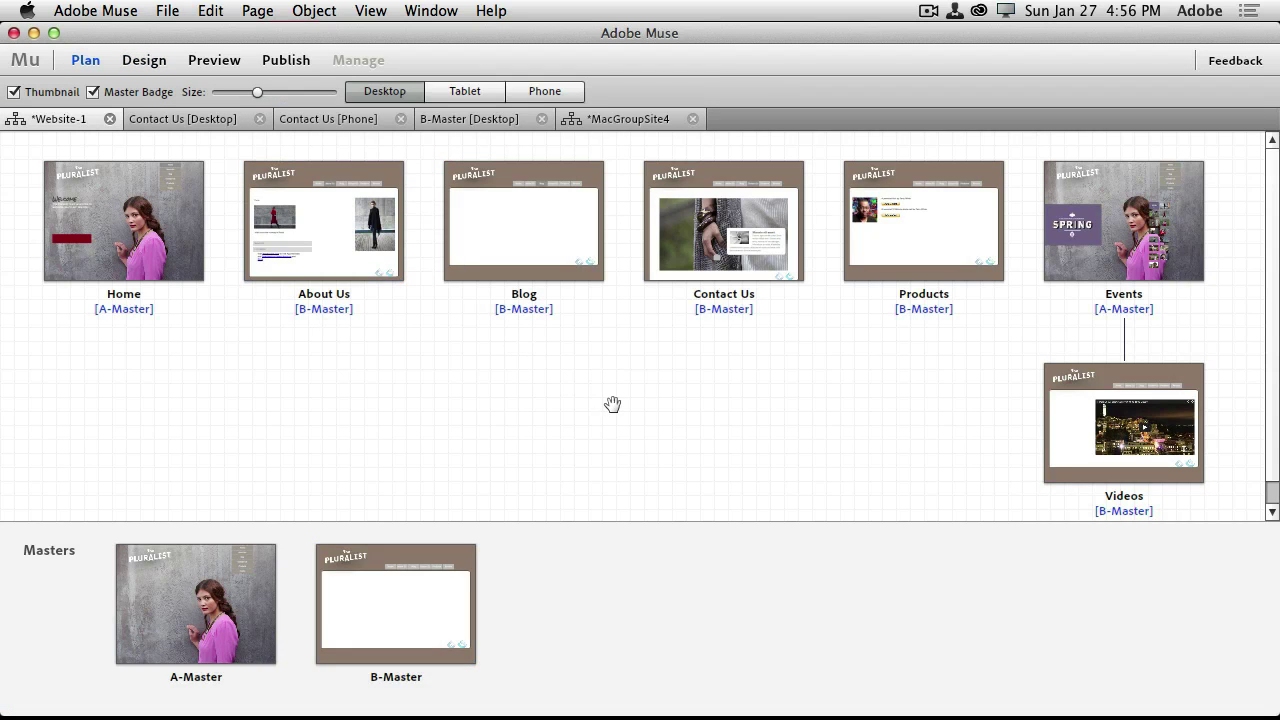
# Set the Blog page's menu option to Include Page without Hyperlink
pyautogui.rightClick(542, 243)
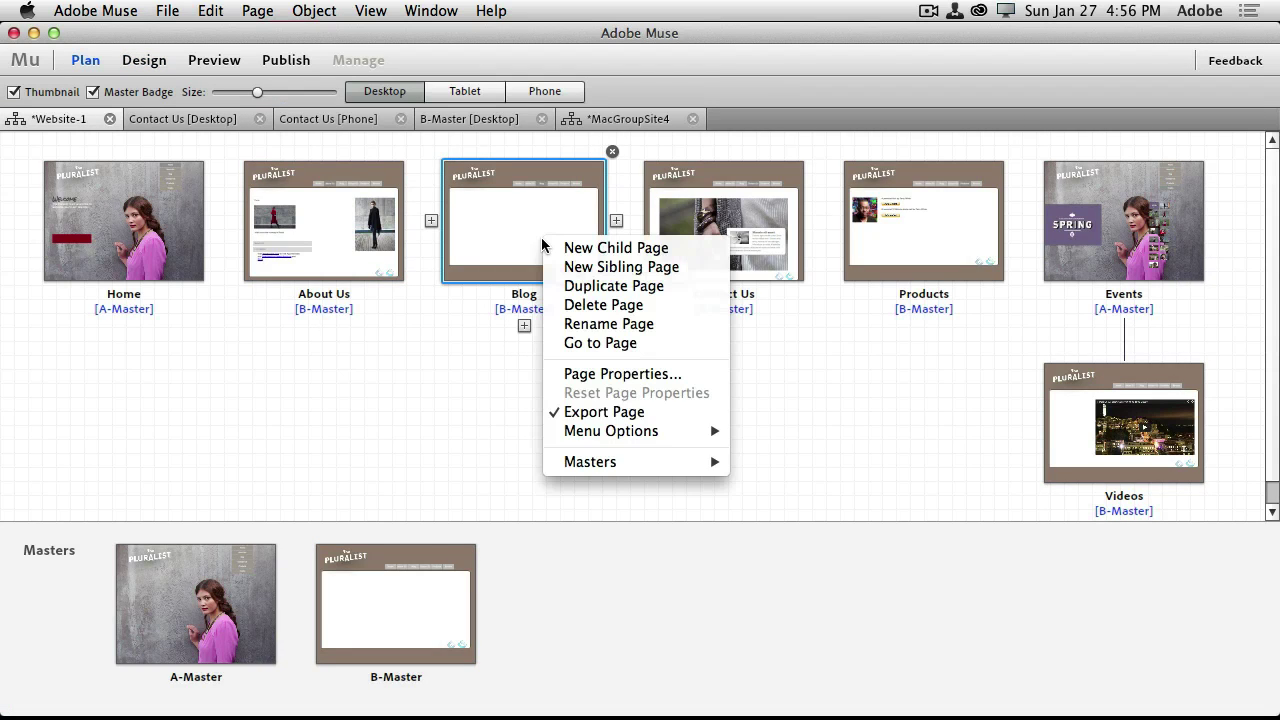
pyautogui.moveTo(640, 431)
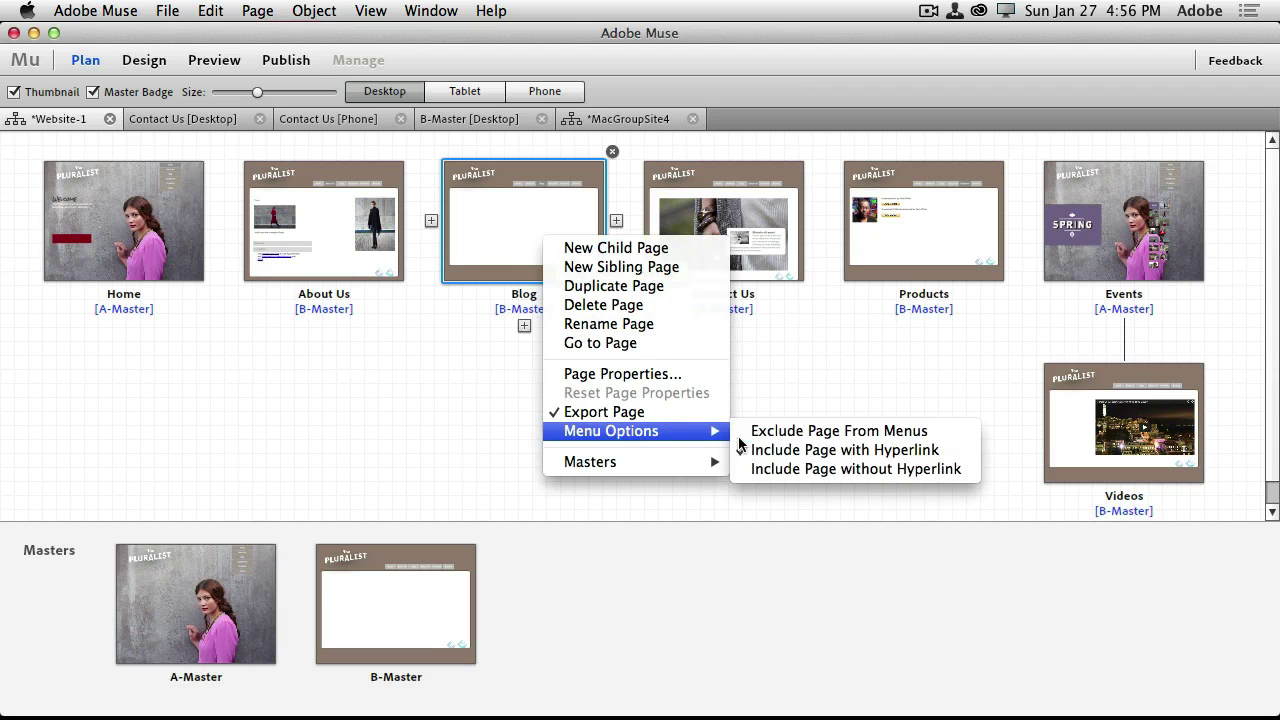
pyautogui.click(782, 475)
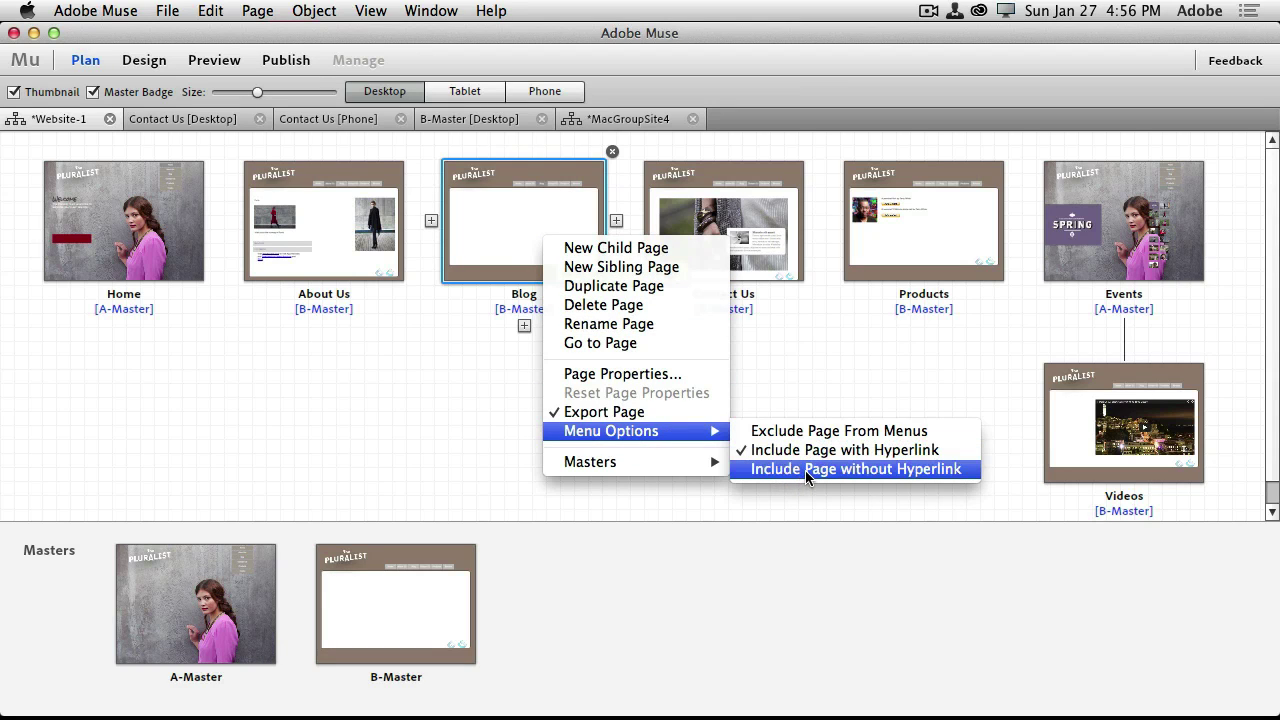
pyautogui.click(805, 470)
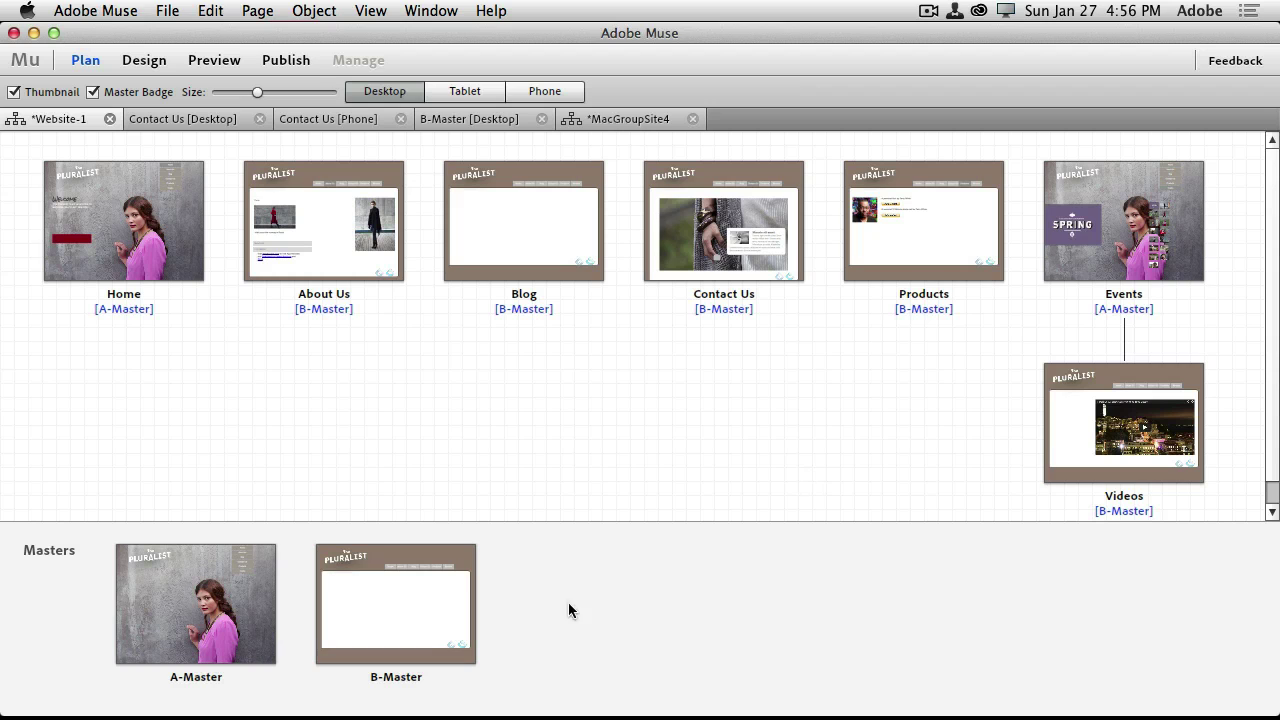
pyautogui.doubleClick(421, 597)
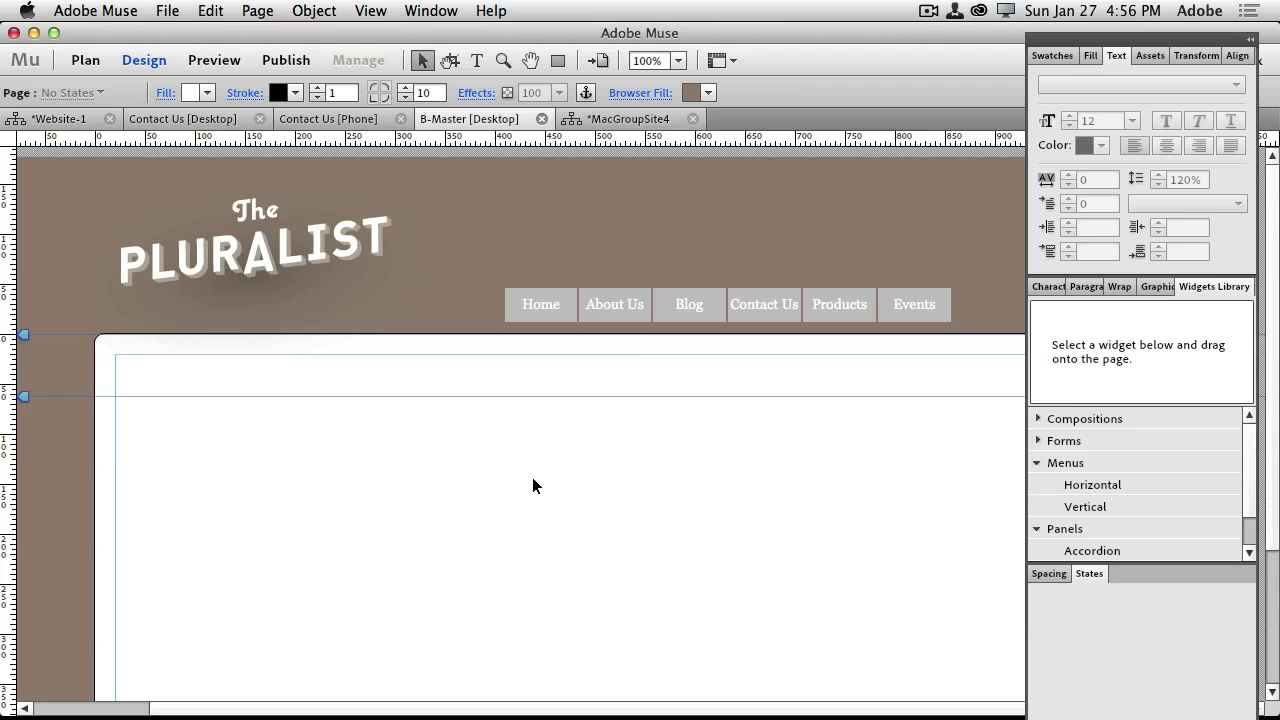
pyautogui.click(736, 319)
pyautogui.click(684, 309)
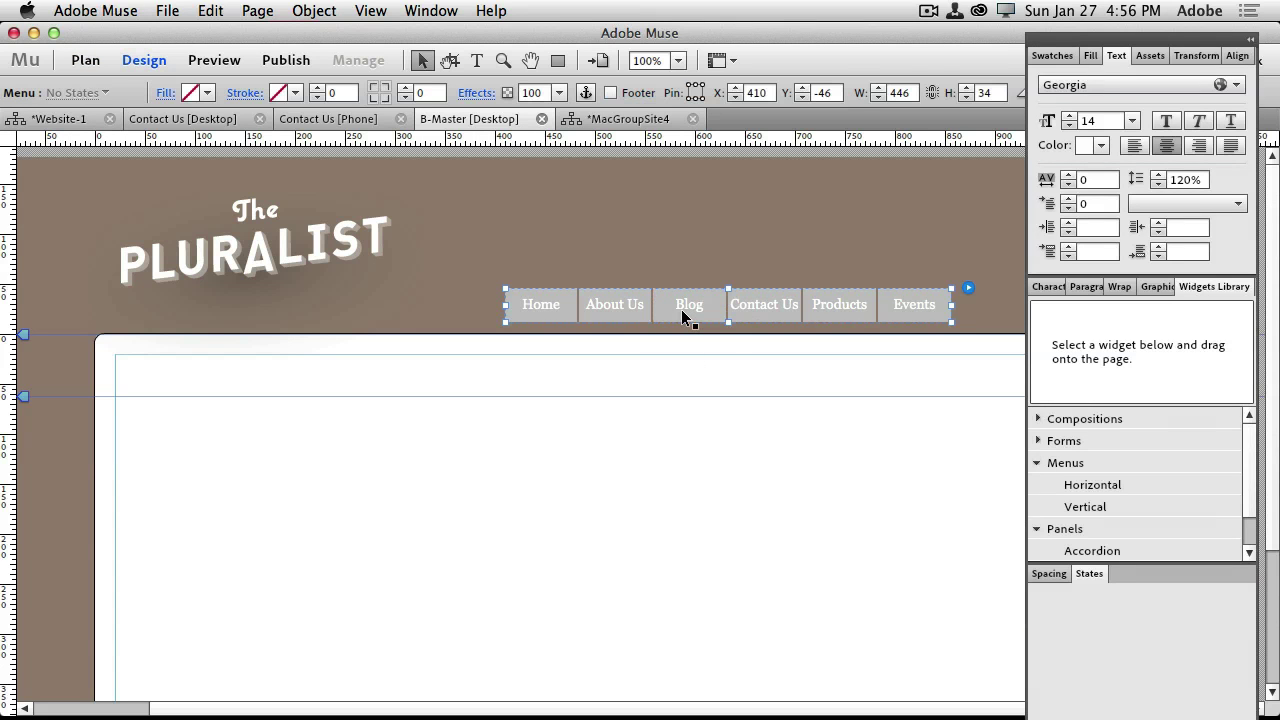
pyautogui.click(718, 93)
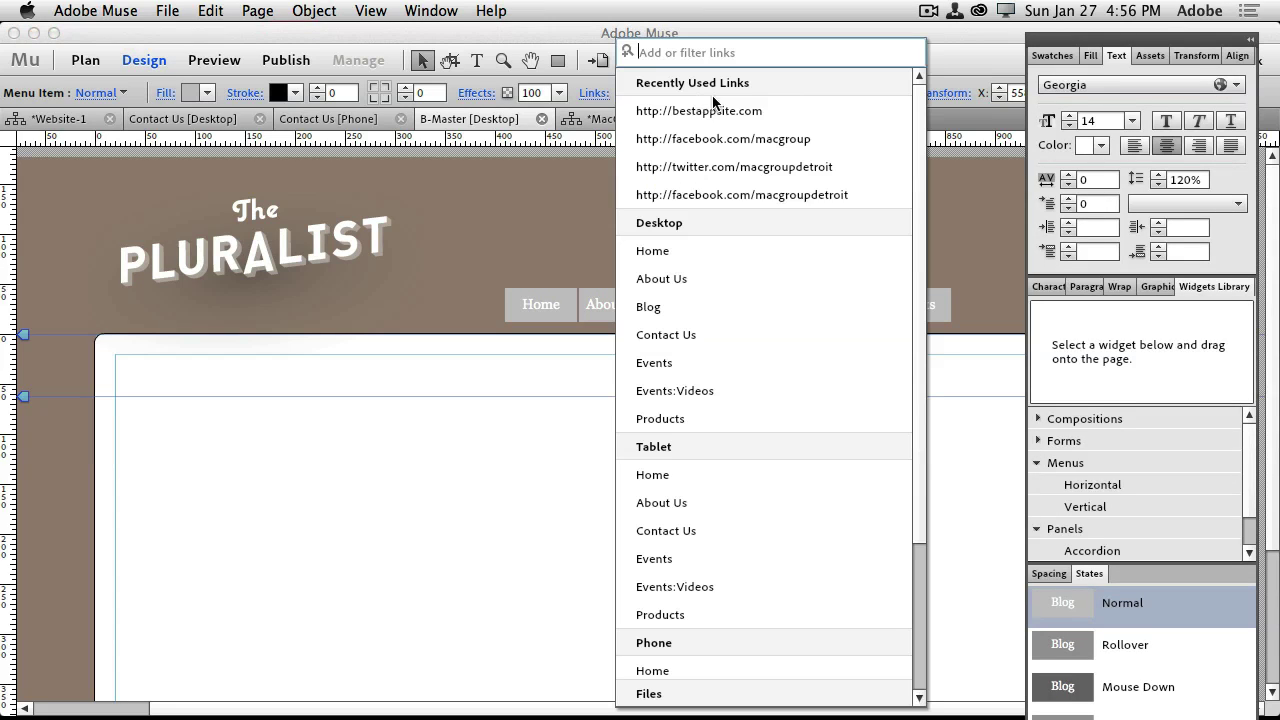
pyautogui.write('http')
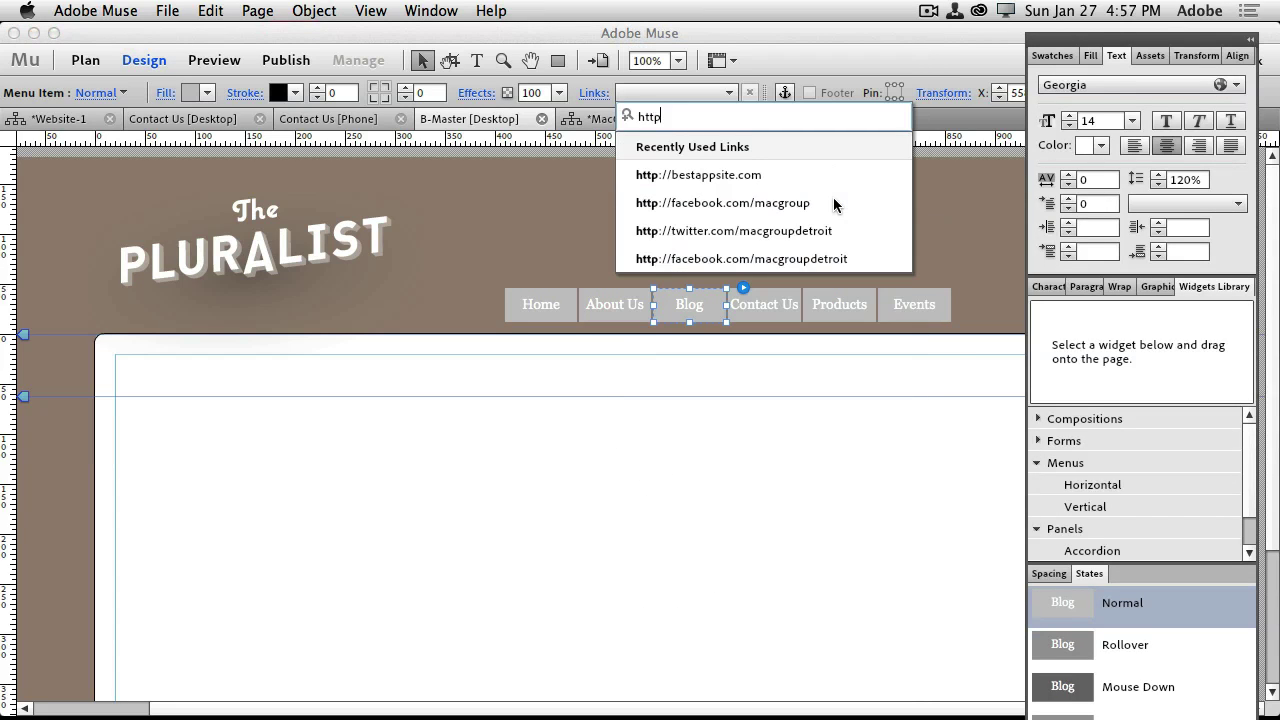
pyautogui.write('://macgro')
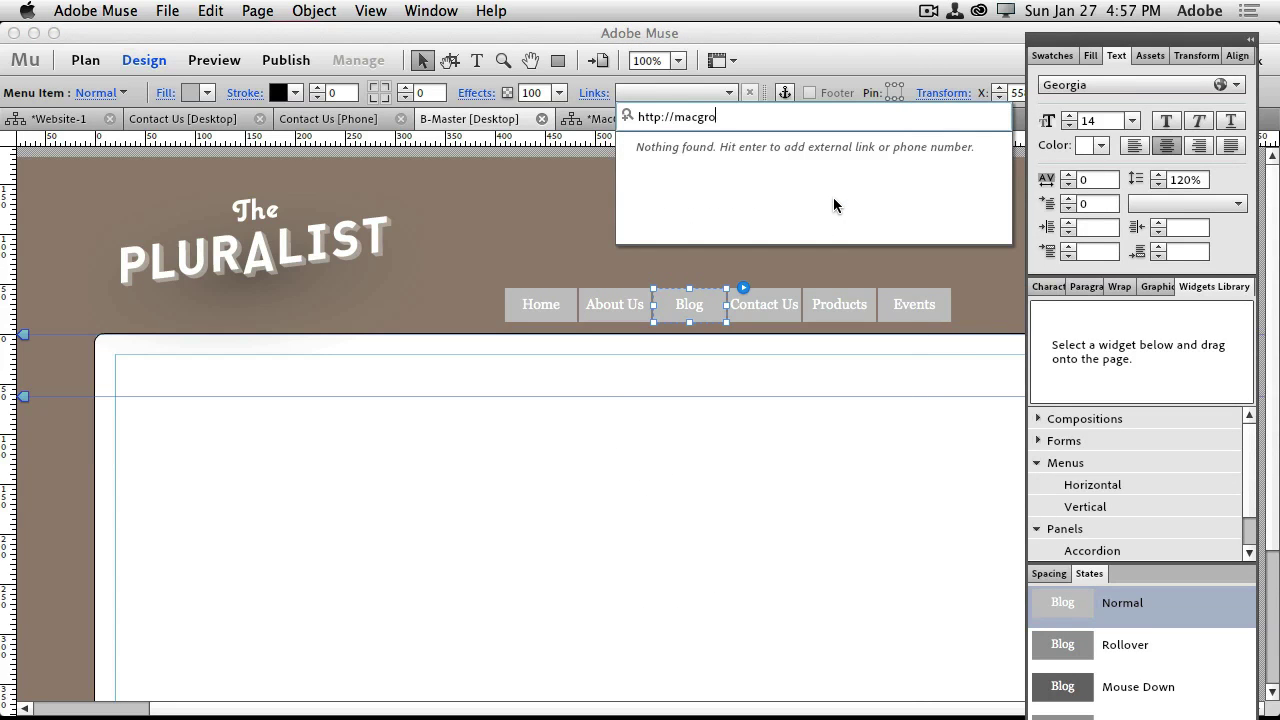
pyautogui.write('up.org/blog')
pyautogui.press('Return')
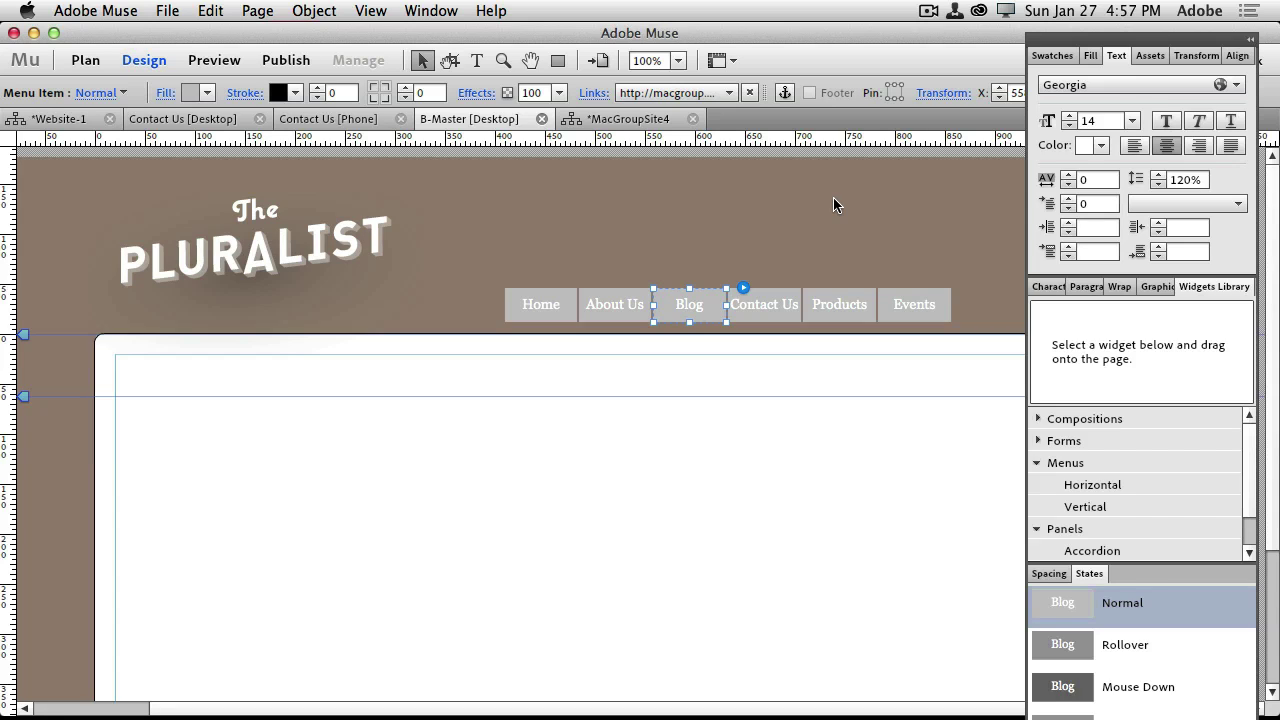
# Open the desktop About Us page, preview it in the browser and test the Blog menu link
pyautogui.click(80, 120)
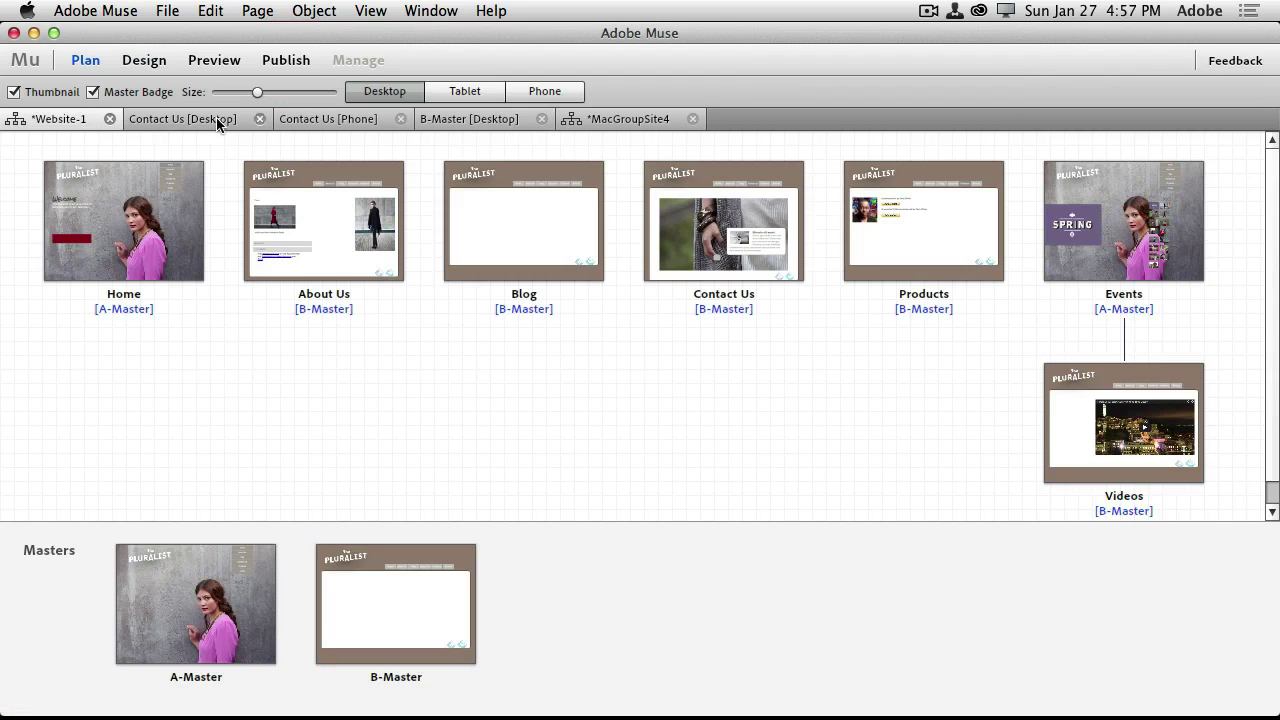
pyautogui.doubleClick(312, 240)
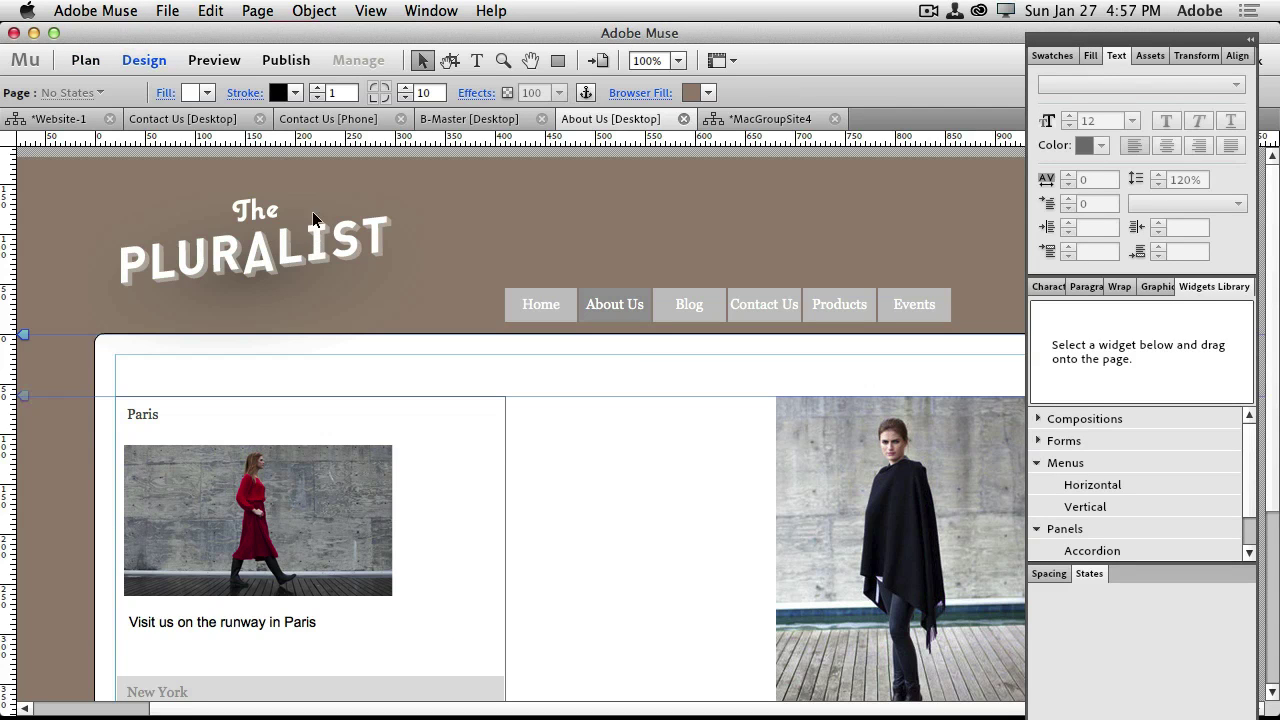
pyautogui.click(163, 11)
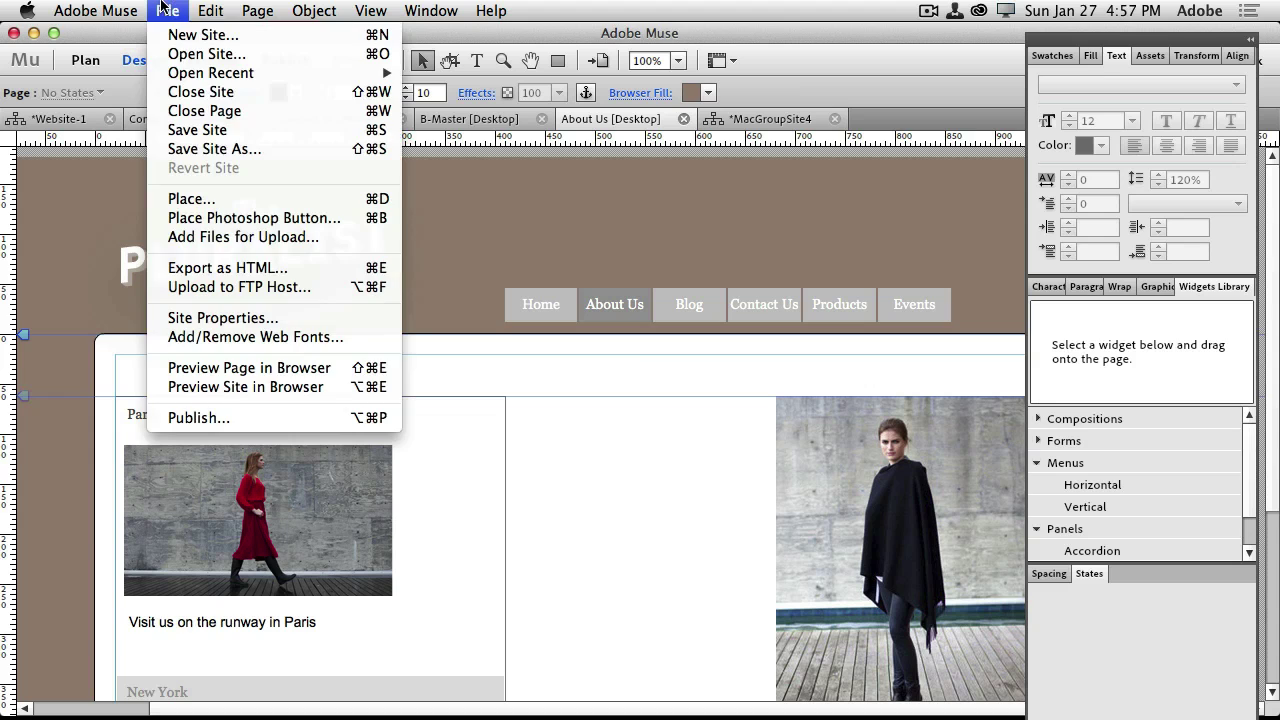
pyautogui.click(222, 372)
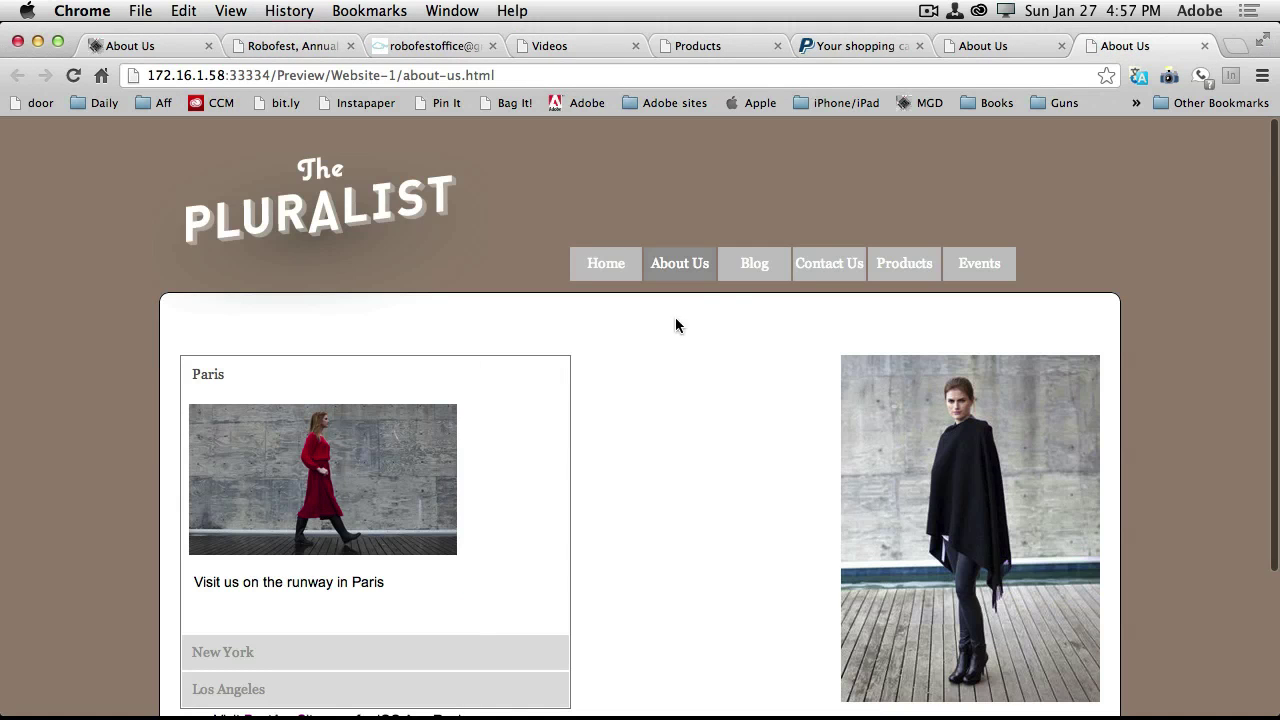
pyautogui.click(756, 265)
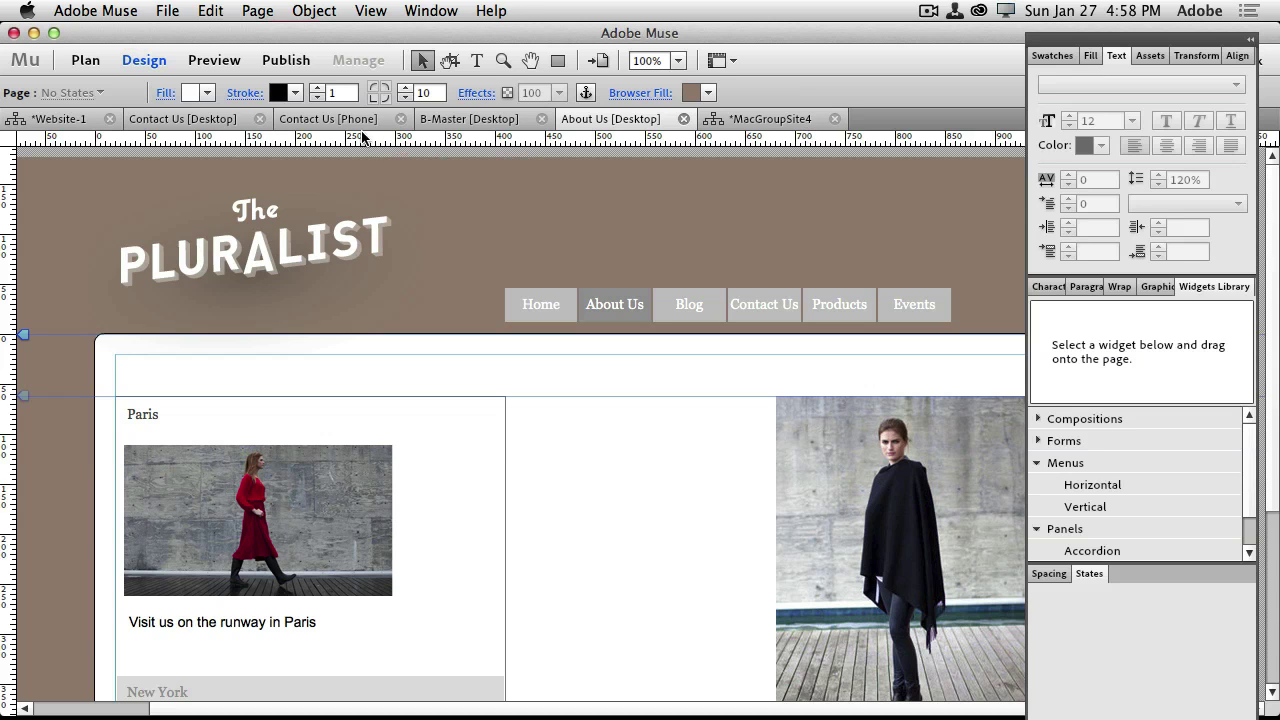
# Add a page named Galleries directly after Contact Us in the desktop site plan
pyautogui.click(331, 118)
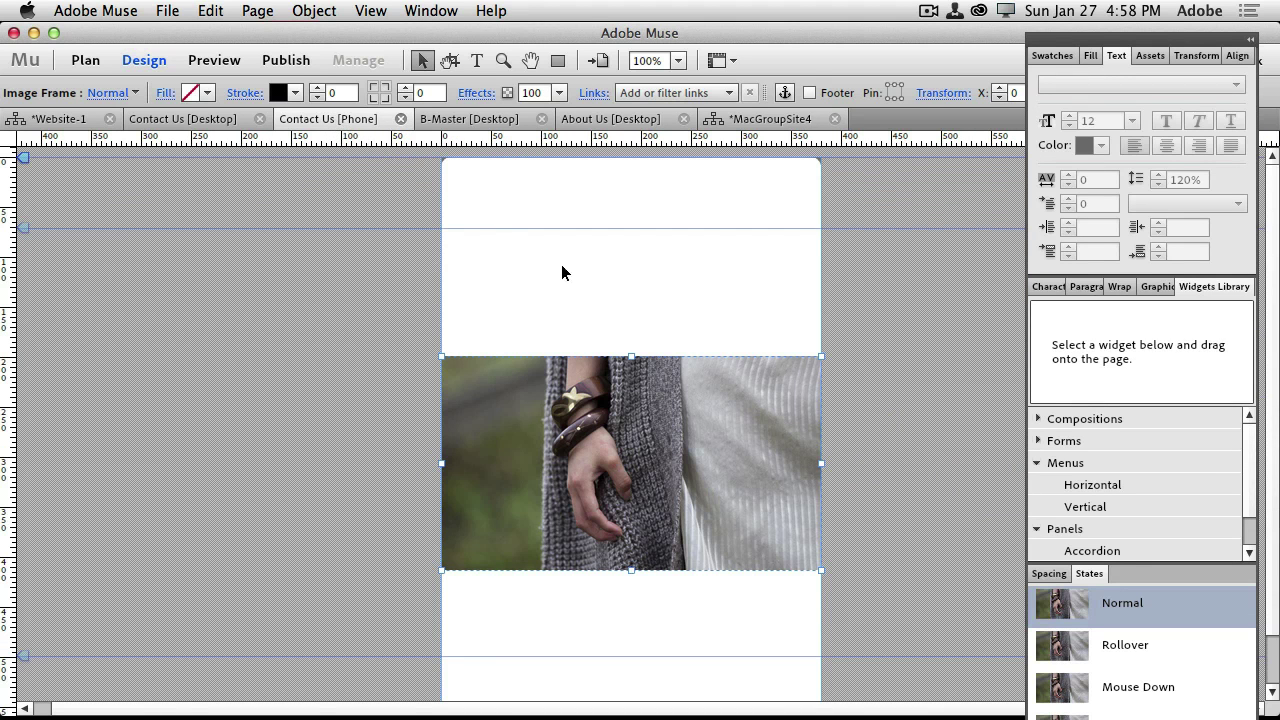
pyautogui.click(68, 121)
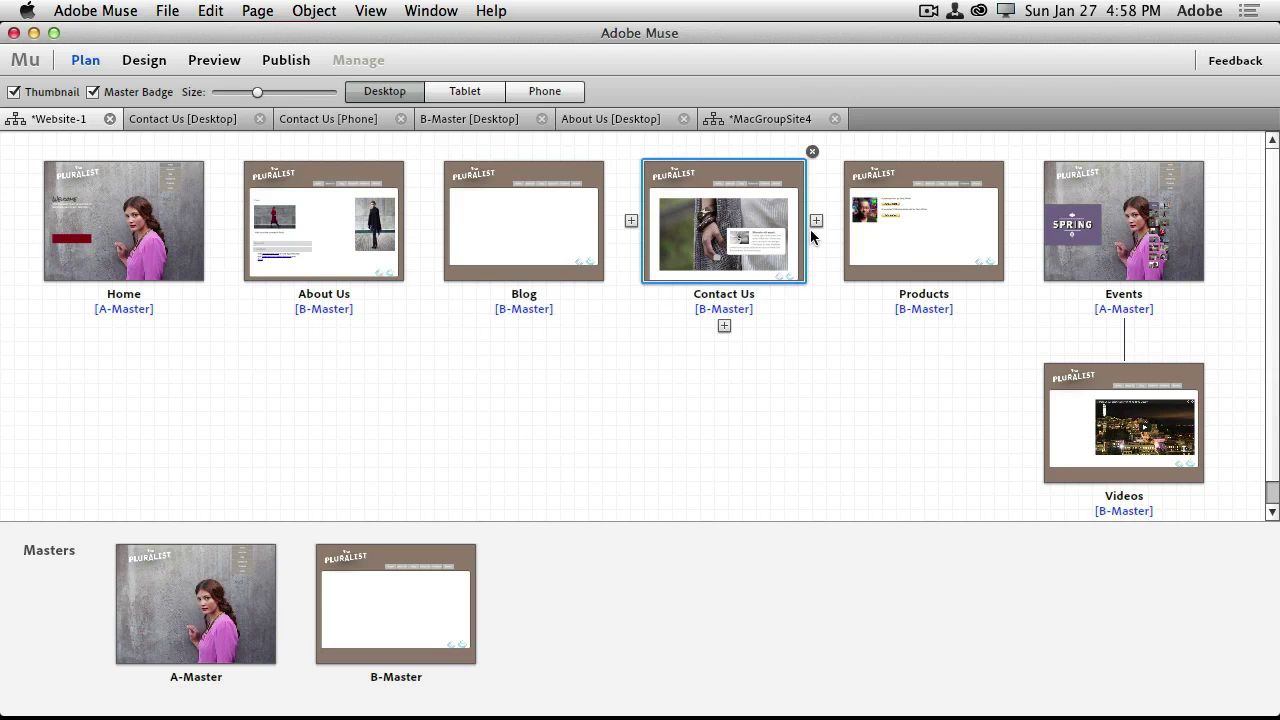
pyautogui.click(816, 221)
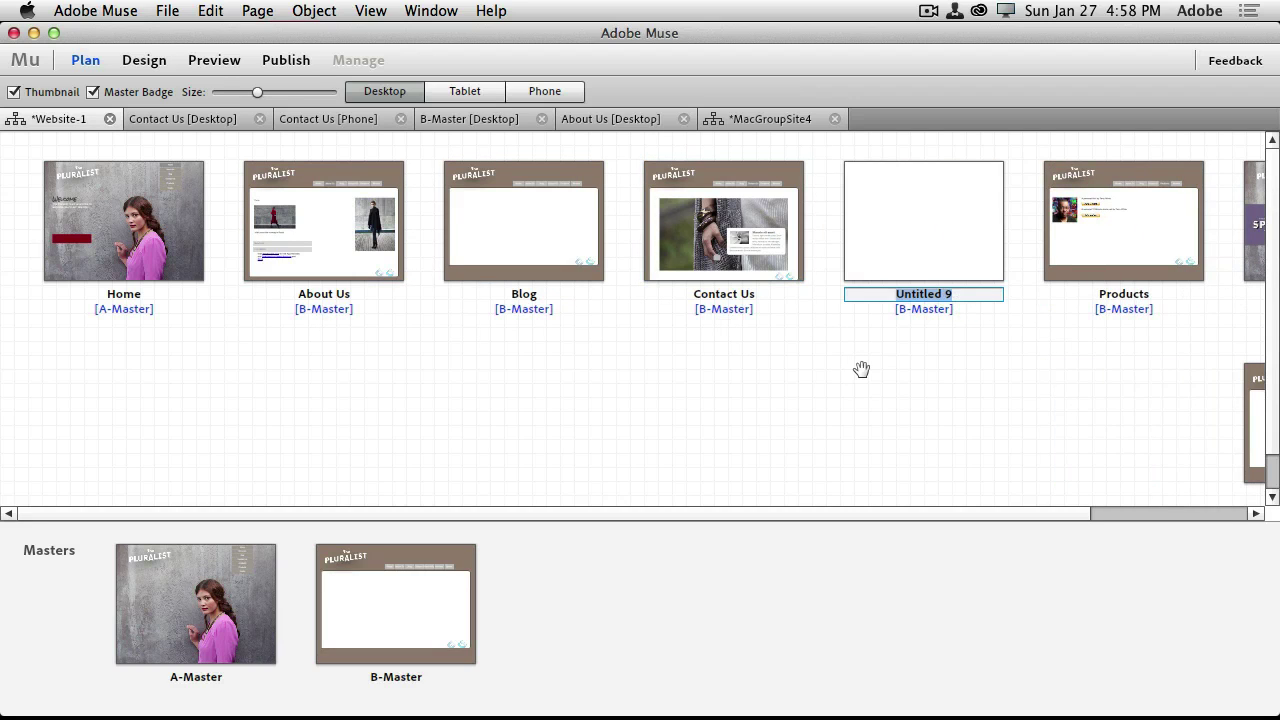
pyautogui.write('Galleries')
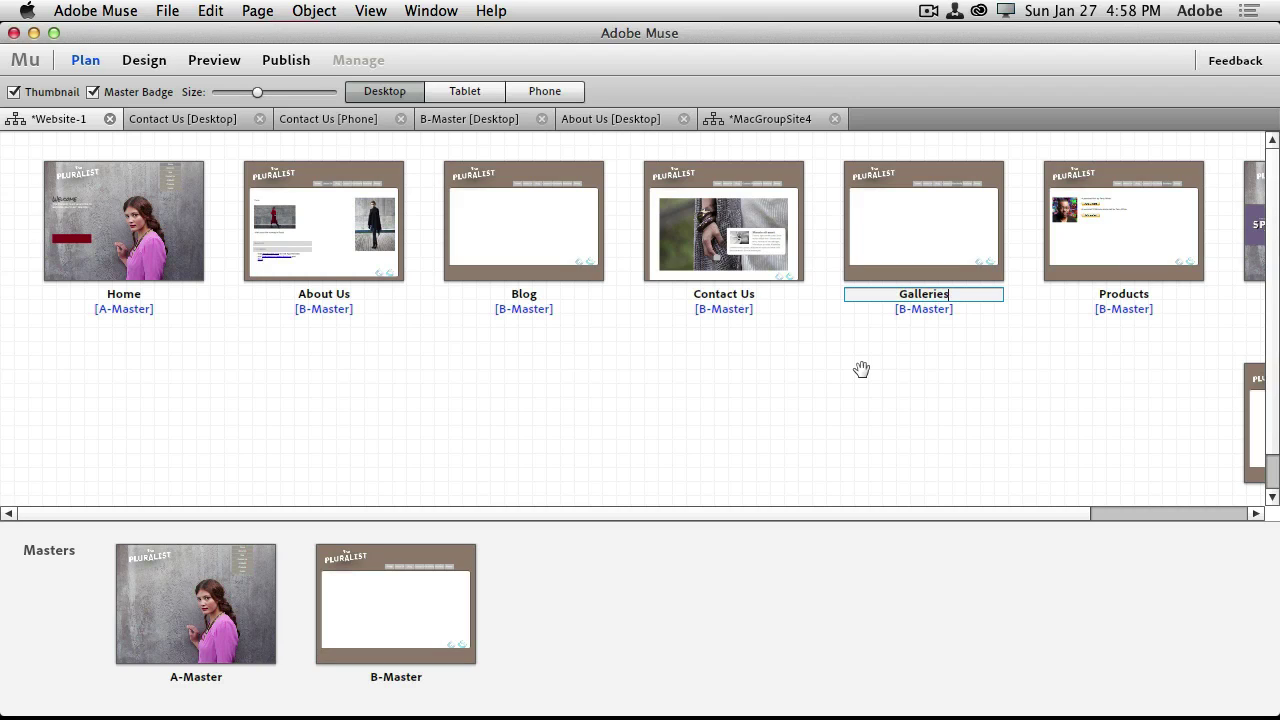
pyautogui.press('Return')
pyautogui.moveTo(920, 320)
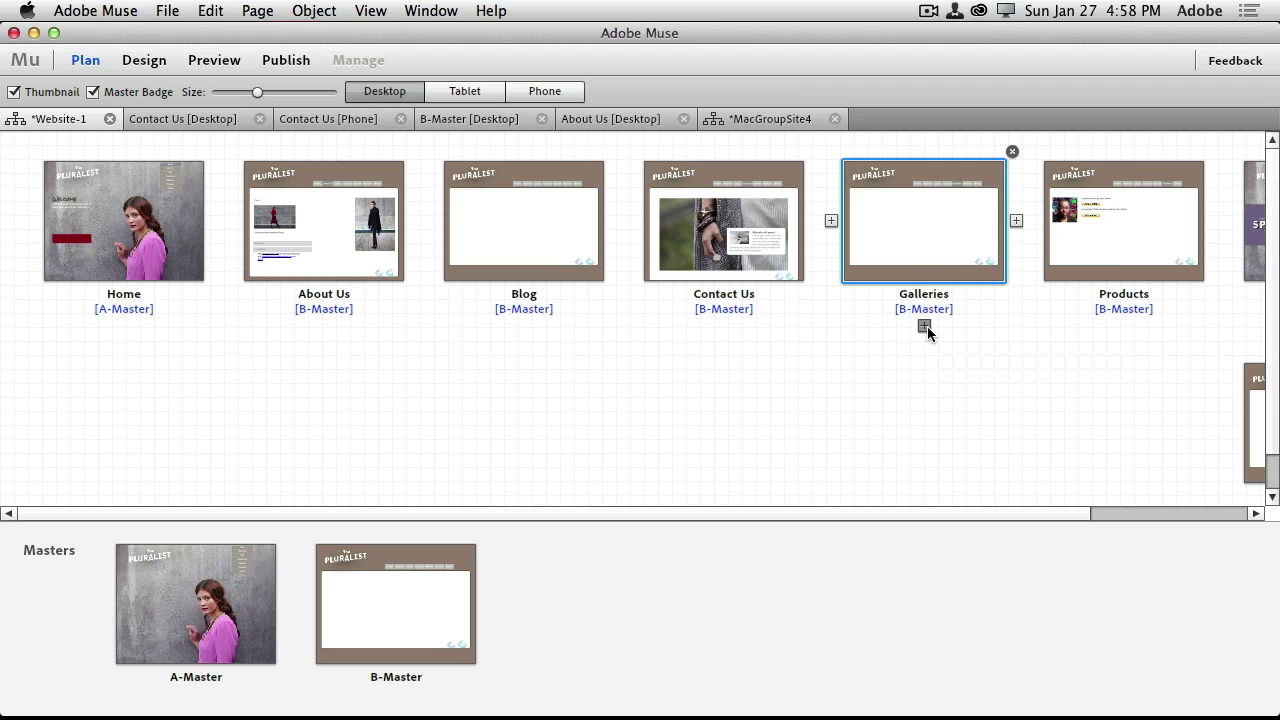
# Open the Galleries page and place a Thumbnails slideshow widget at about X 289, Y 78
pyautogui.doubleClick(932, 234)
pyautogui.scroll(-5, 822, 399)
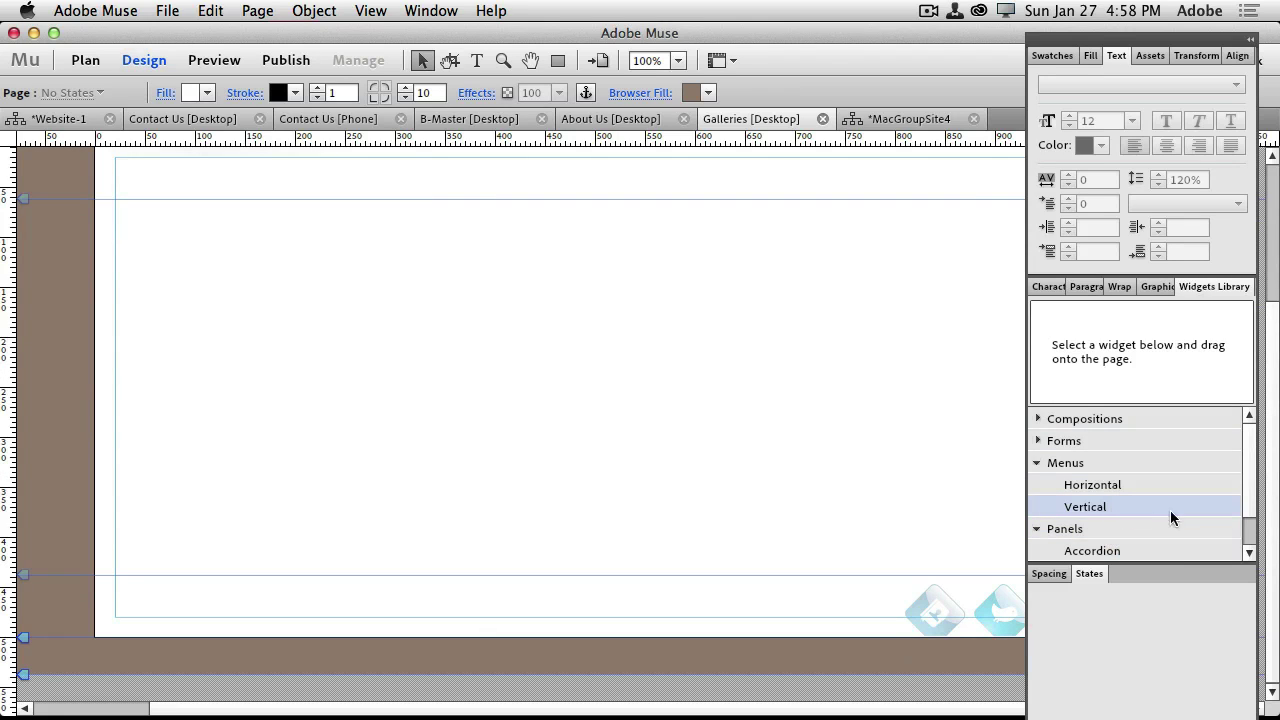
pyautogui.scroll(-2, 1170, 510)
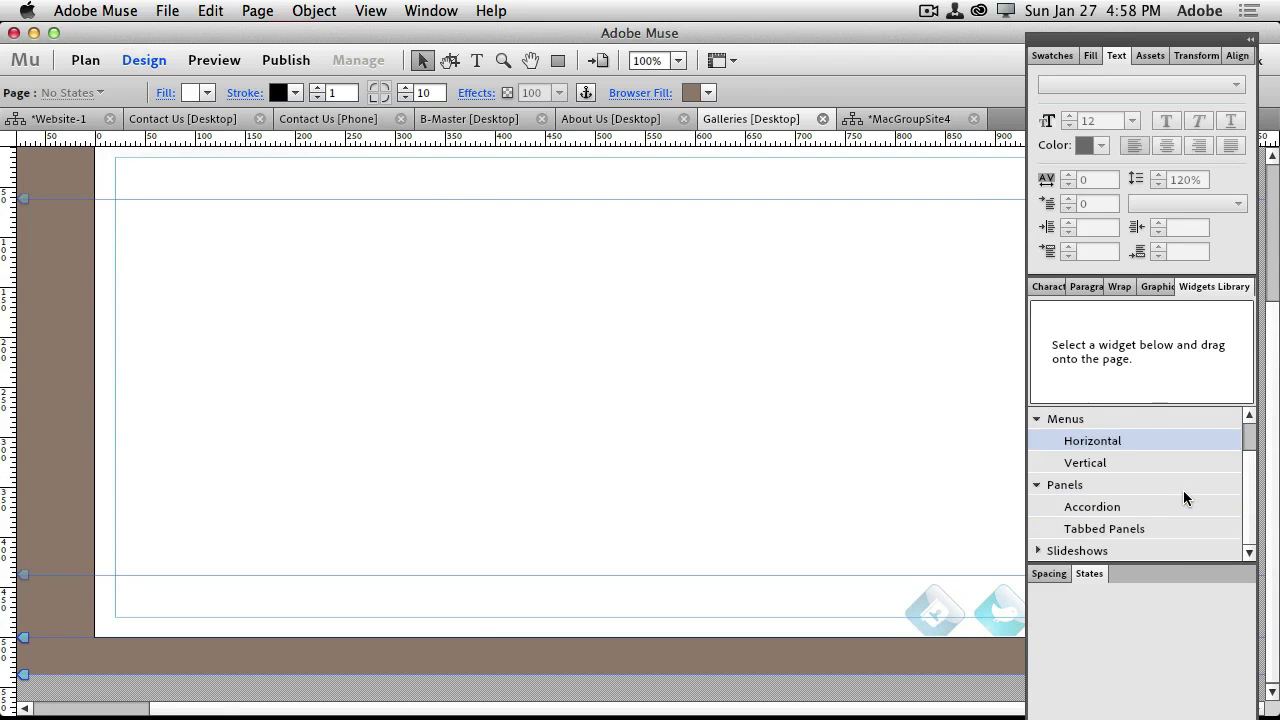
pyautogui.click(1040, 551)
pyautogui.scroll(-5, 1132, 525)
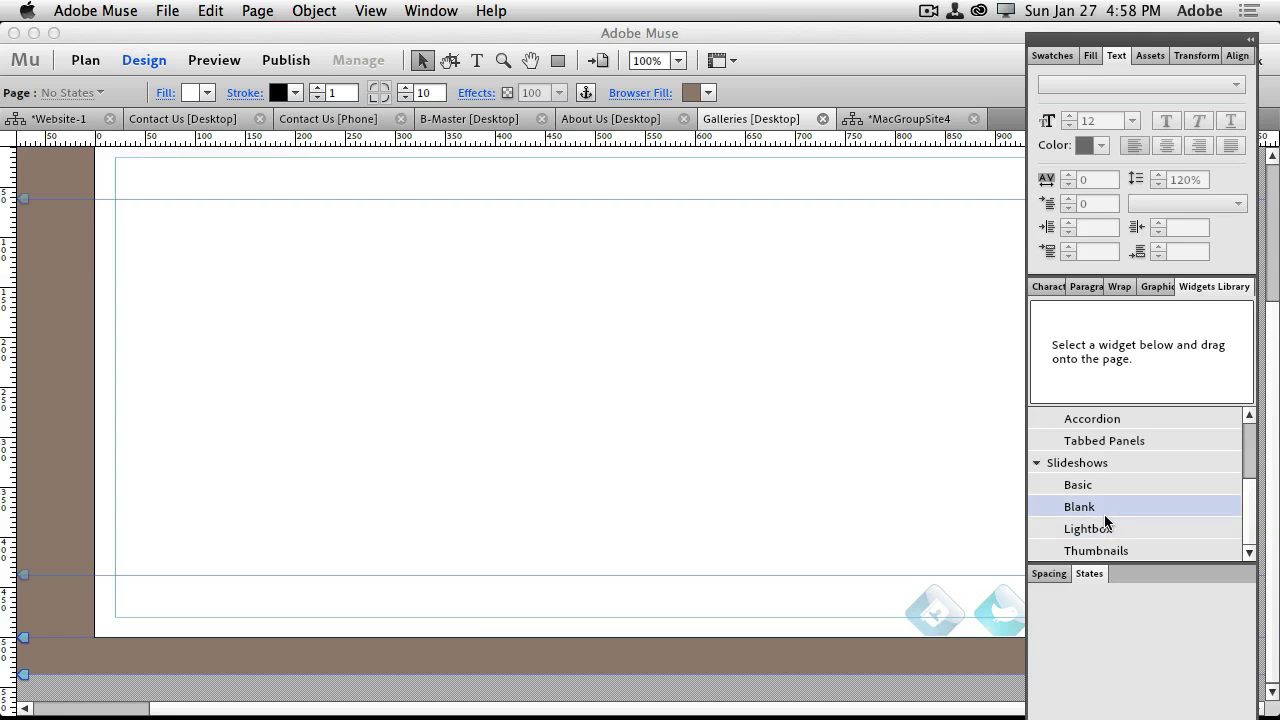
pyautogui.moveTo(1107, 555); pyautogui.dragTo(545, 375)
pyautogui.press('Tab')
pyautogui.moveTo(753, 438); pyautogui.dragTo(594, 279)
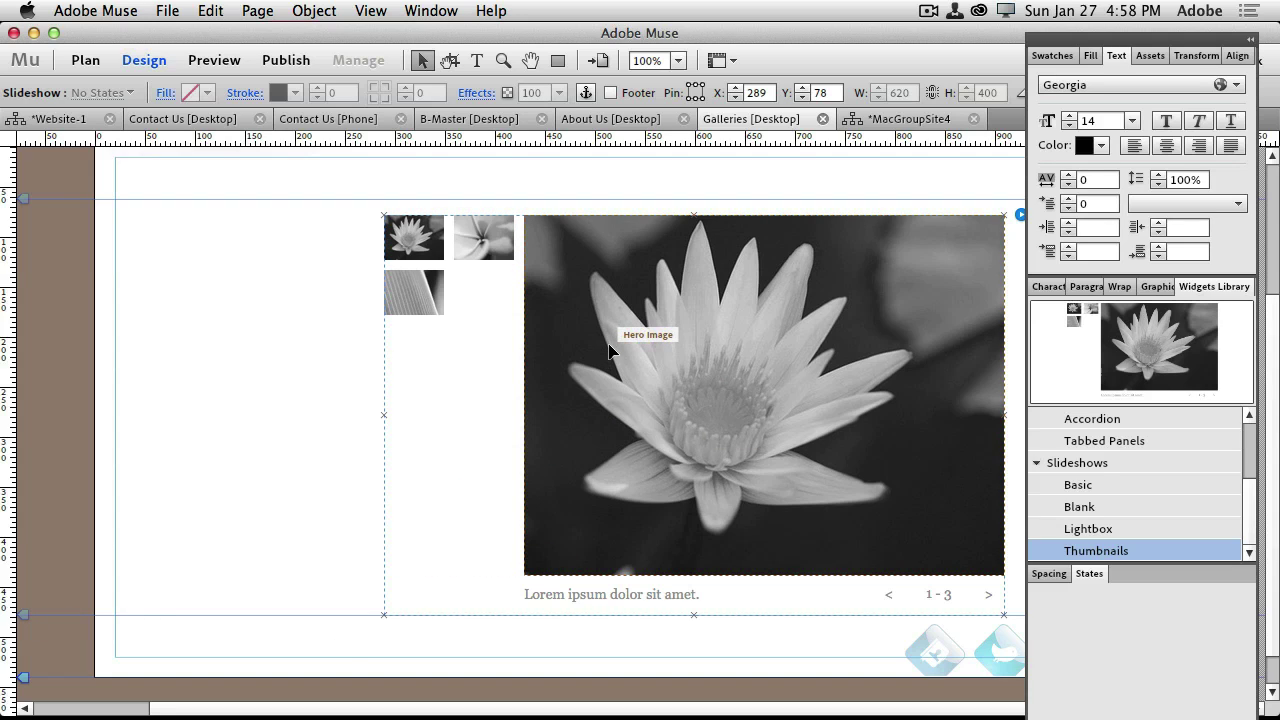
# Duplicate the Thumbnails slideshow twice down the page, placing the third one at about X 293, Y 1150
pyautogui.moveTo(608, 343); pyautogui.dragTo(633, 574)
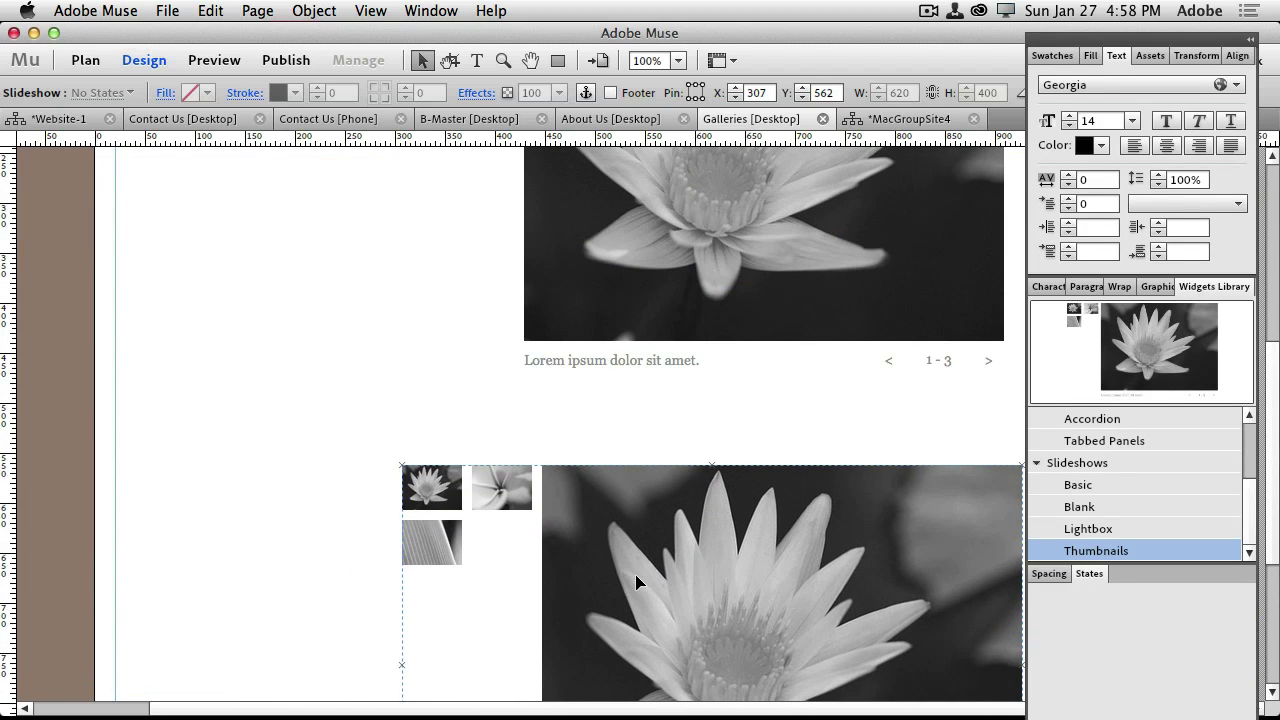
pyautogui.scroll(-6, 633, 574)
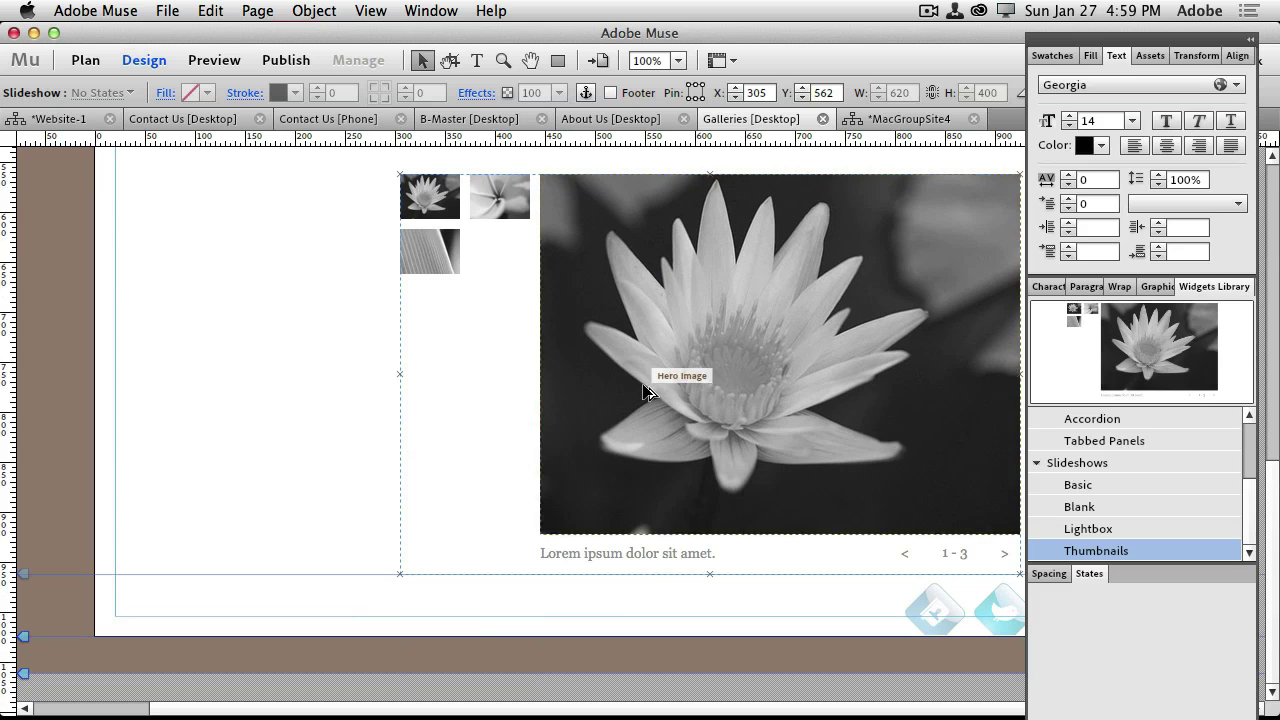
pyautogui.moveTo(530, 451); pyautogui.dragTo(644, 398)
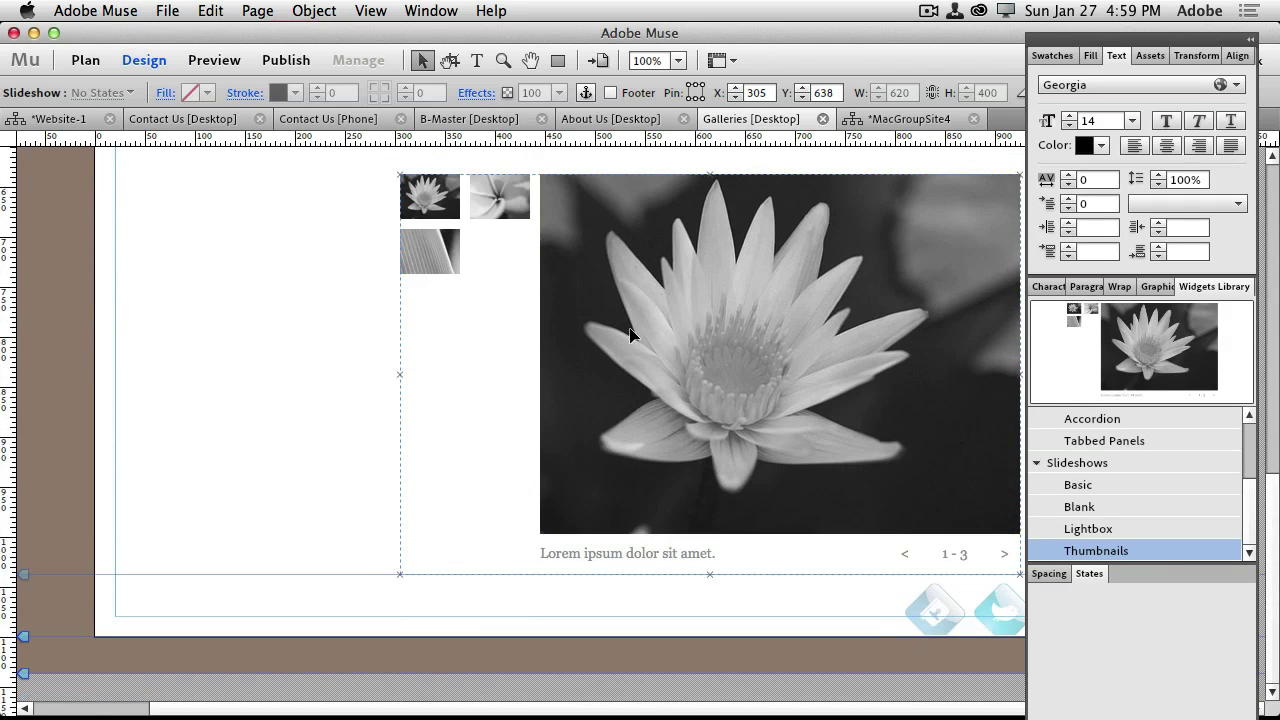
pyautogui.moveTo(630, 306); pyautogui.dragTo(631, 612)
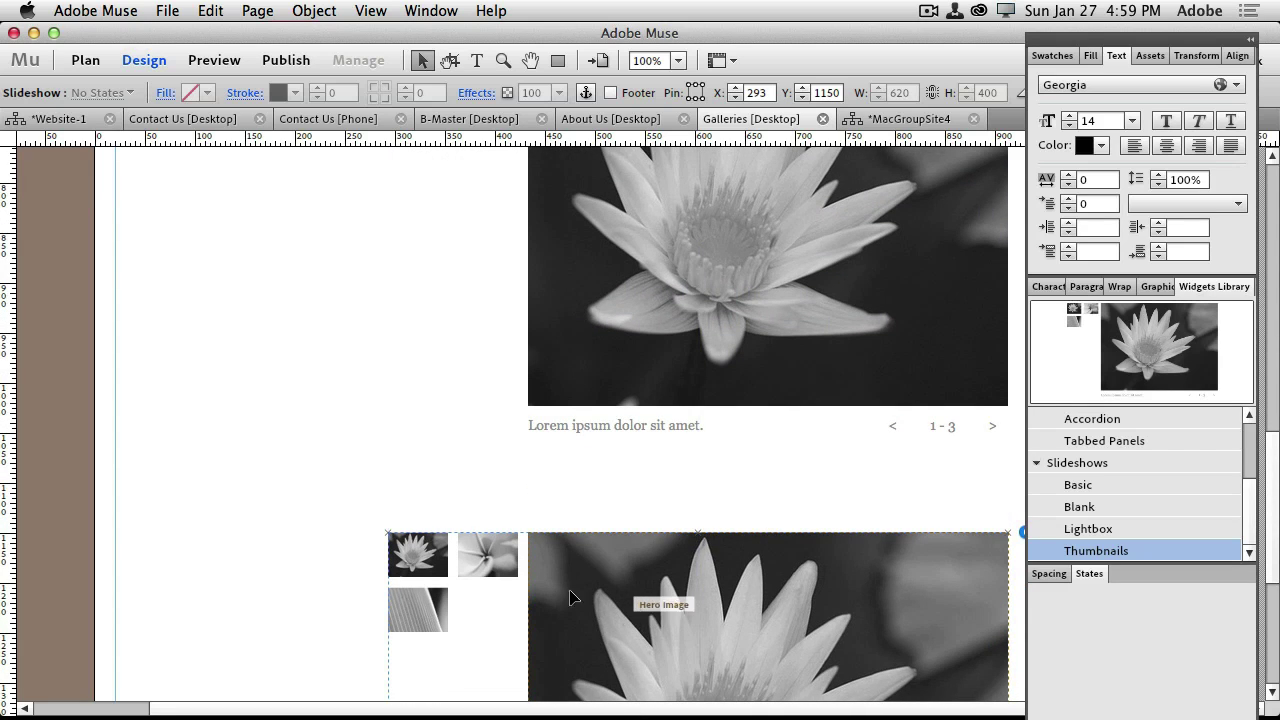
# Draw a text frame beside the first slideshow and enter Landscapes, Travel and Fashion on separate lines
pyautogui.scroll(5, 257, 390)
pyautogui.scroll(-5, 257, 390)
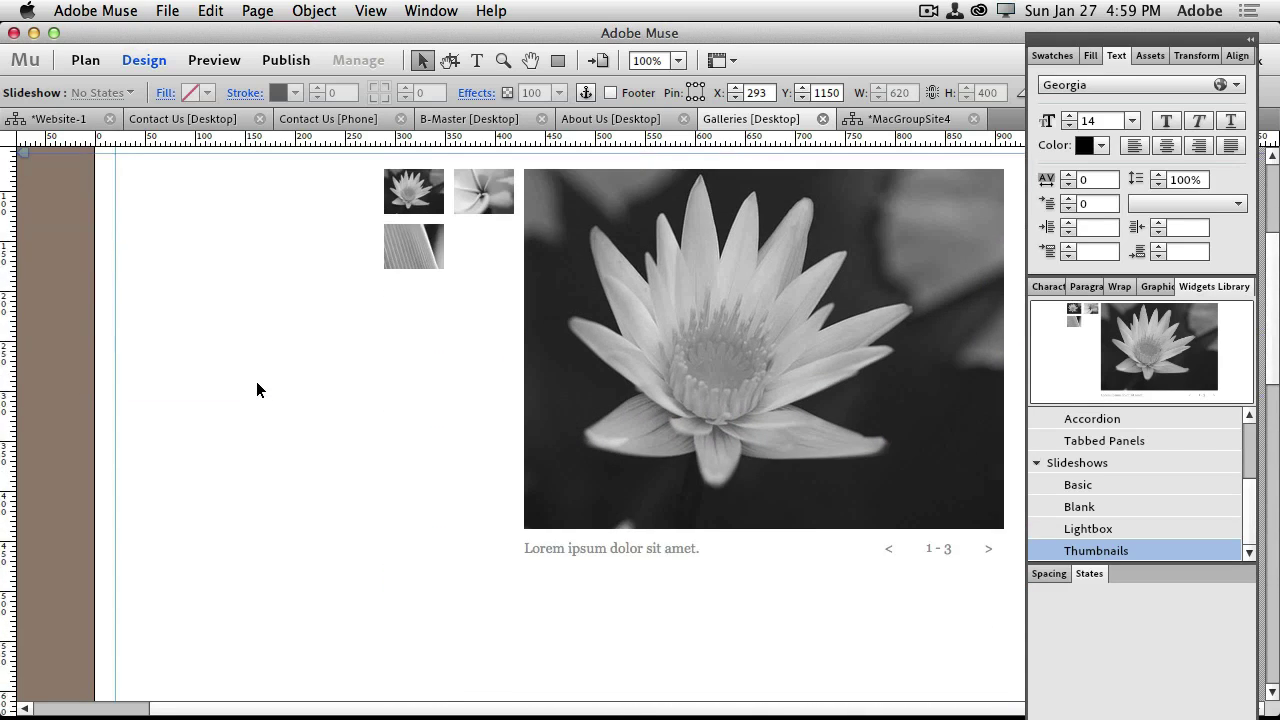
pyautogui.scroll(4, 257, 390)
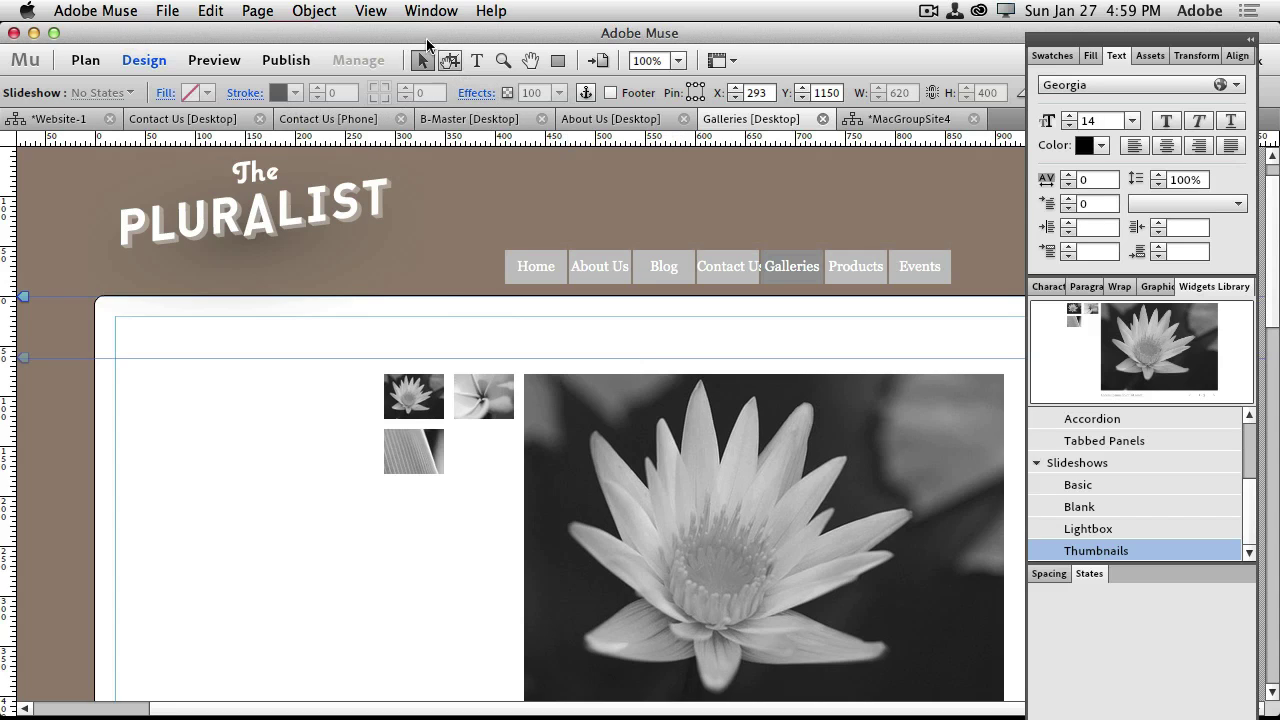
pyautogui.click(475, 62)
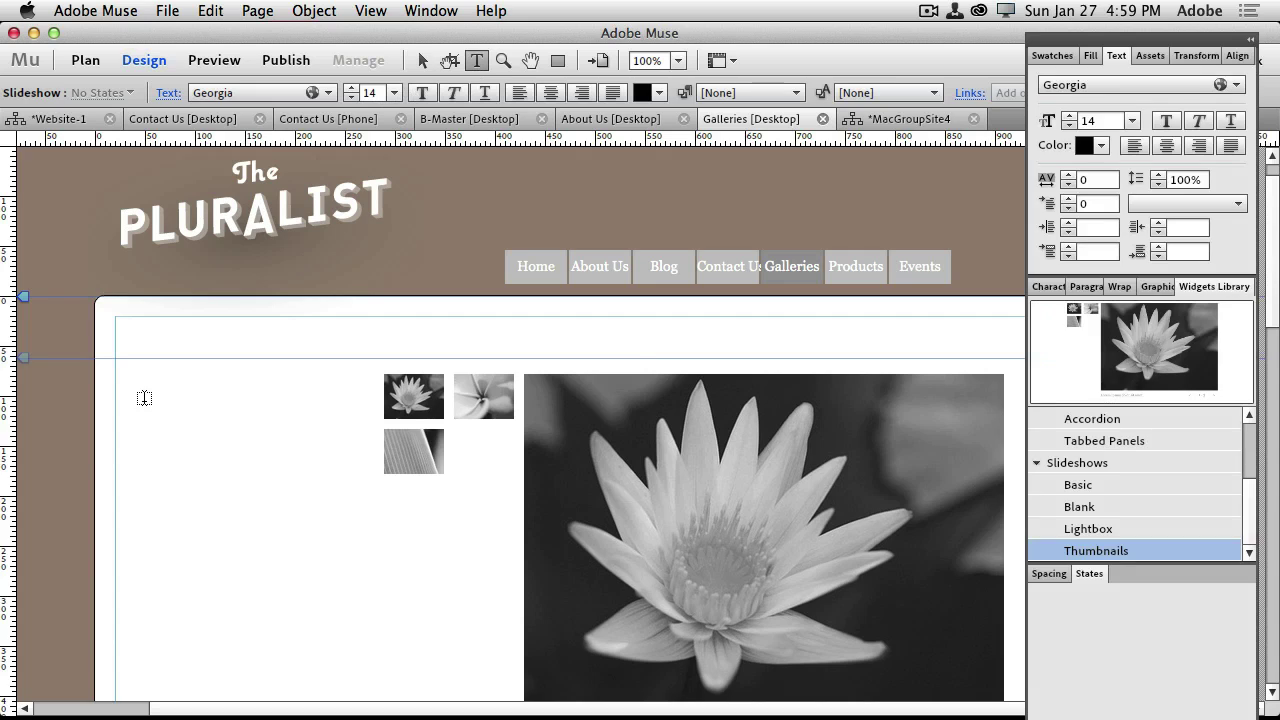
pyautogui.moveTo(144, 402); pyautogui.dragTo(318, 519)
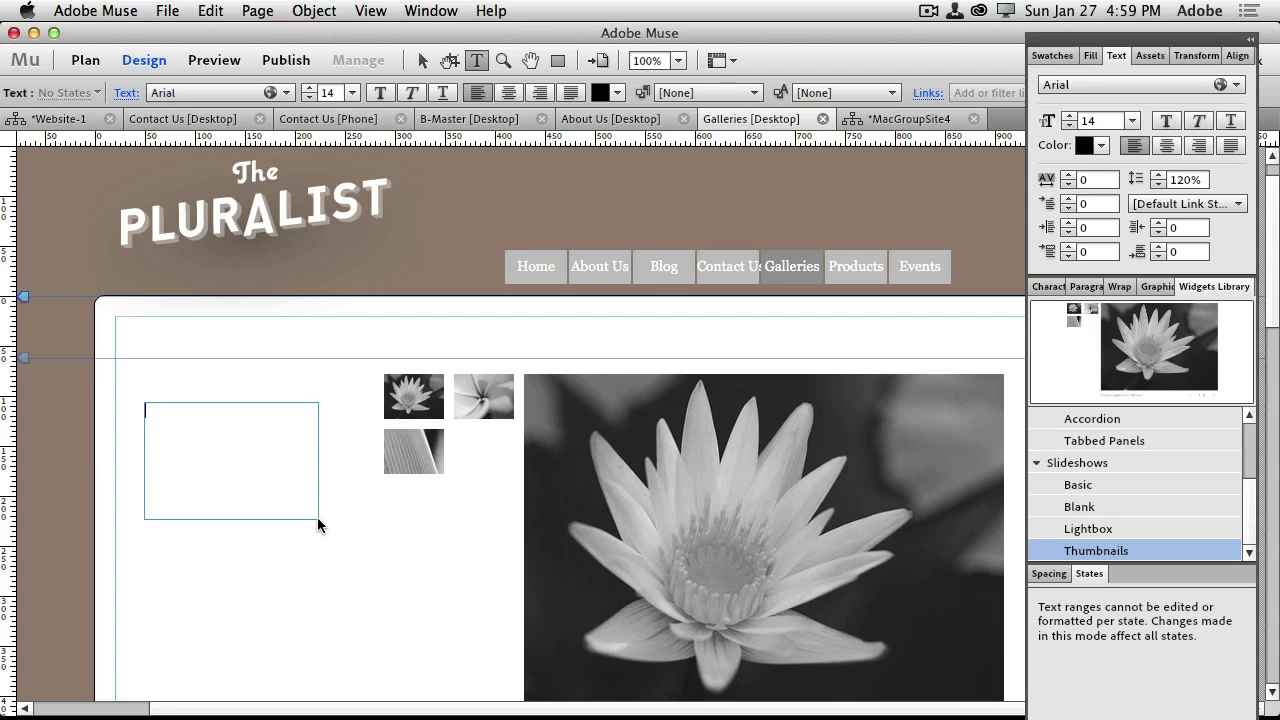
pyautogui.write('Landscapes')
pyautogui.press('Return')
pyautogui.write('Travel')
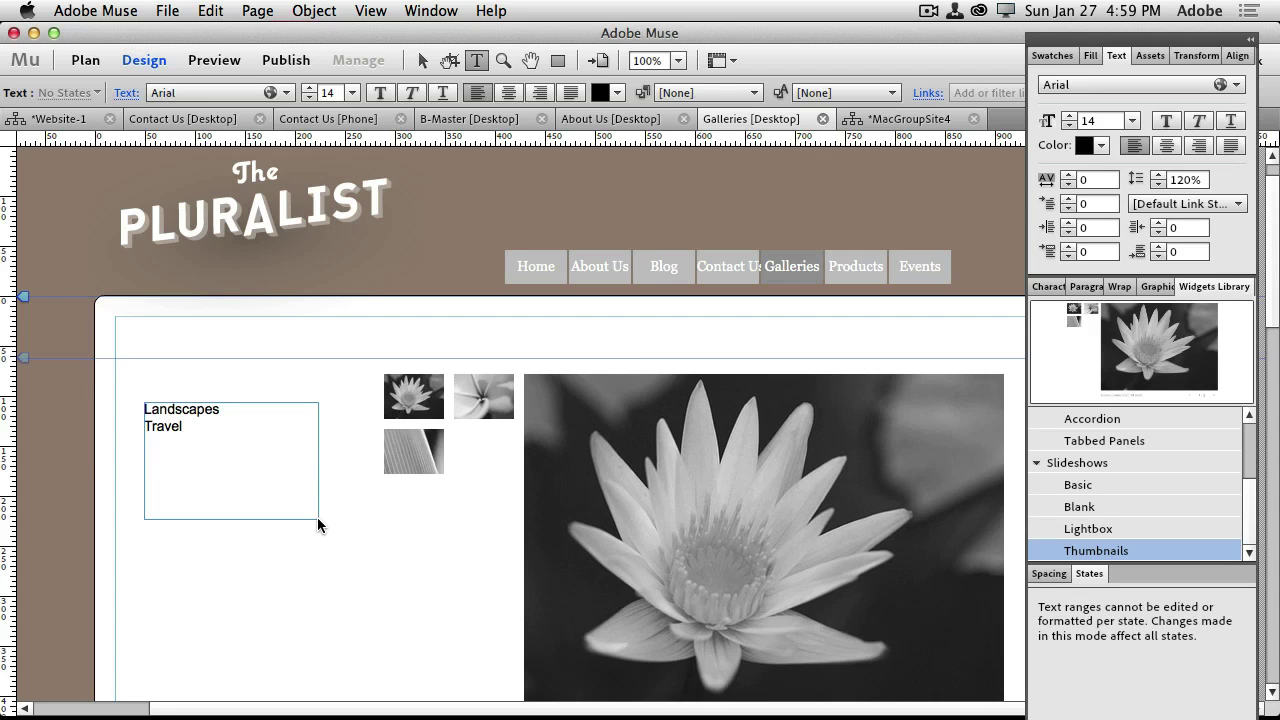
pyautogui.press('Return')
pyautogui.write('Fashion')
# Move the gallery list's text frame to X 50, Y 78 and shrink it to fit its three lines
pyautogui.click(422, 60)
pyautogui.press('Tab')
pyautogui.press('Tab')
pyautogui.moveTo(246, 444); pyautogui.dragTo(248, 418)
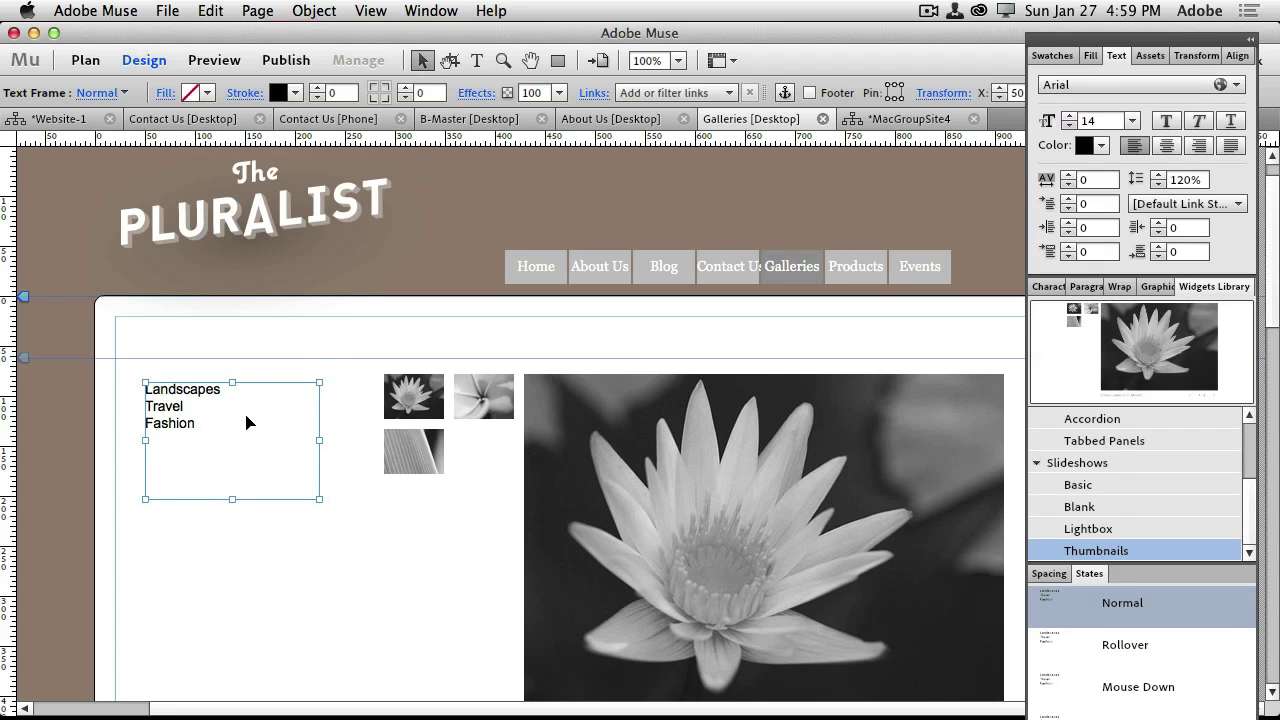
pyautogui.press('Tab')
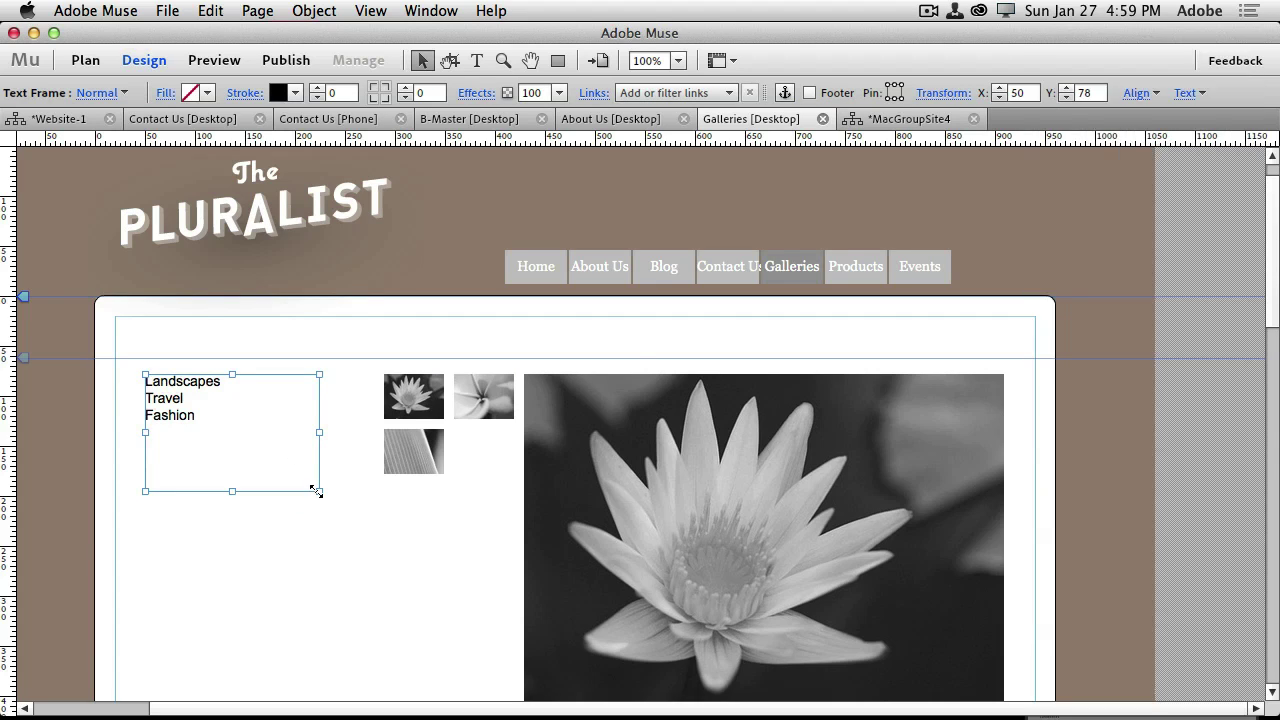
pyautogui.press('Tab')
pyautogui.moveTo(318, 491); pyautogui.dragTo(287, 451)
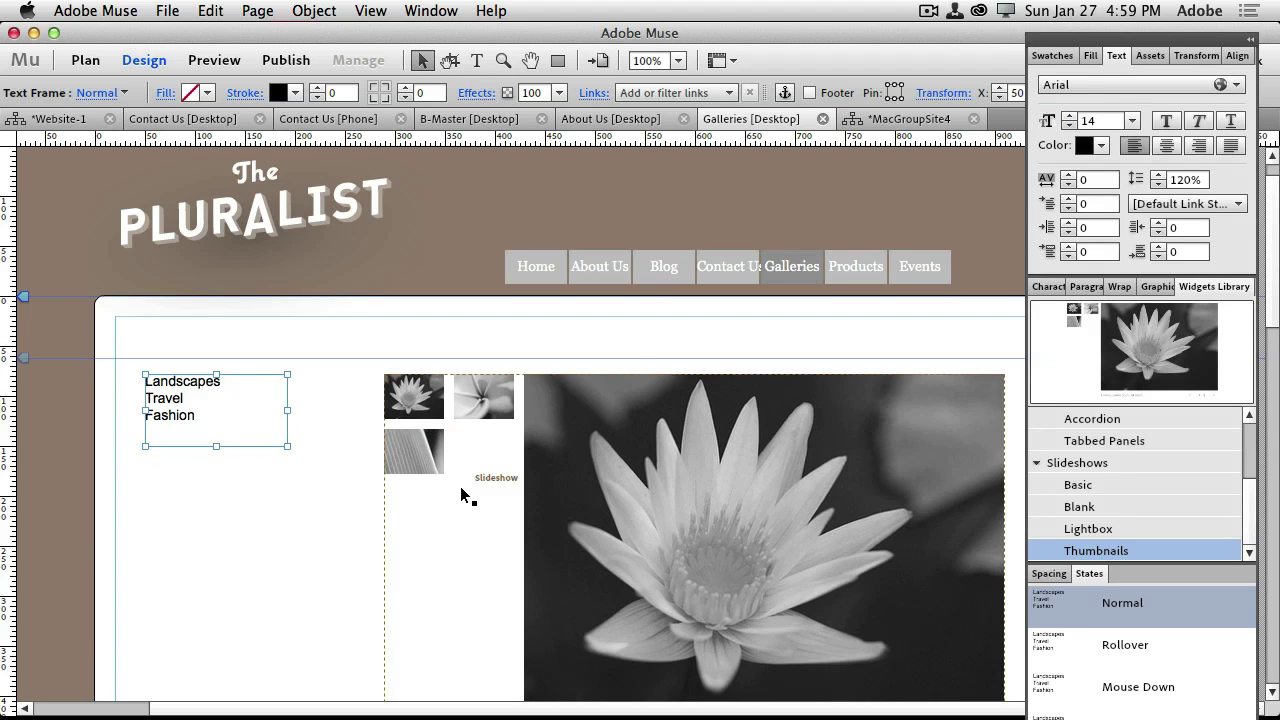
# Draw a small empty text frame just beside the thumbnails of the second slideshow
pyautogui.scroll(-10, 409, 555)
pyautogui.scroll(-1, 407, 545)
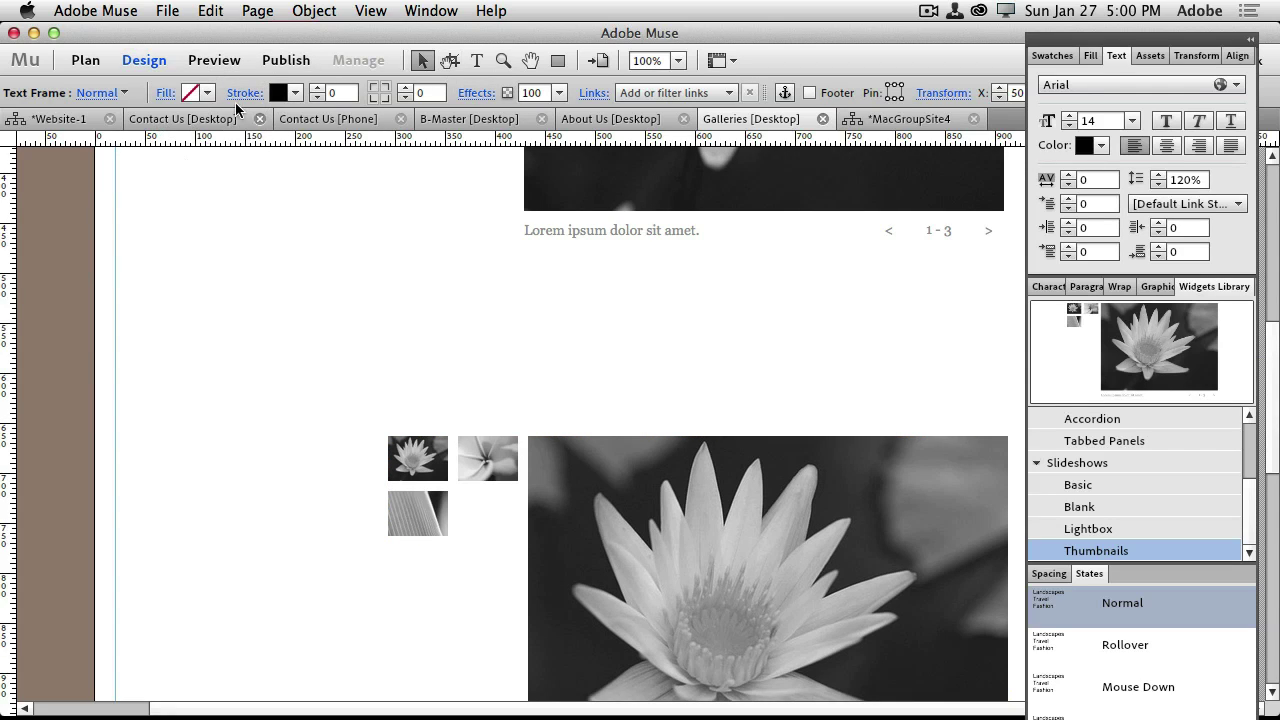
pyautogui.click(476, 60)
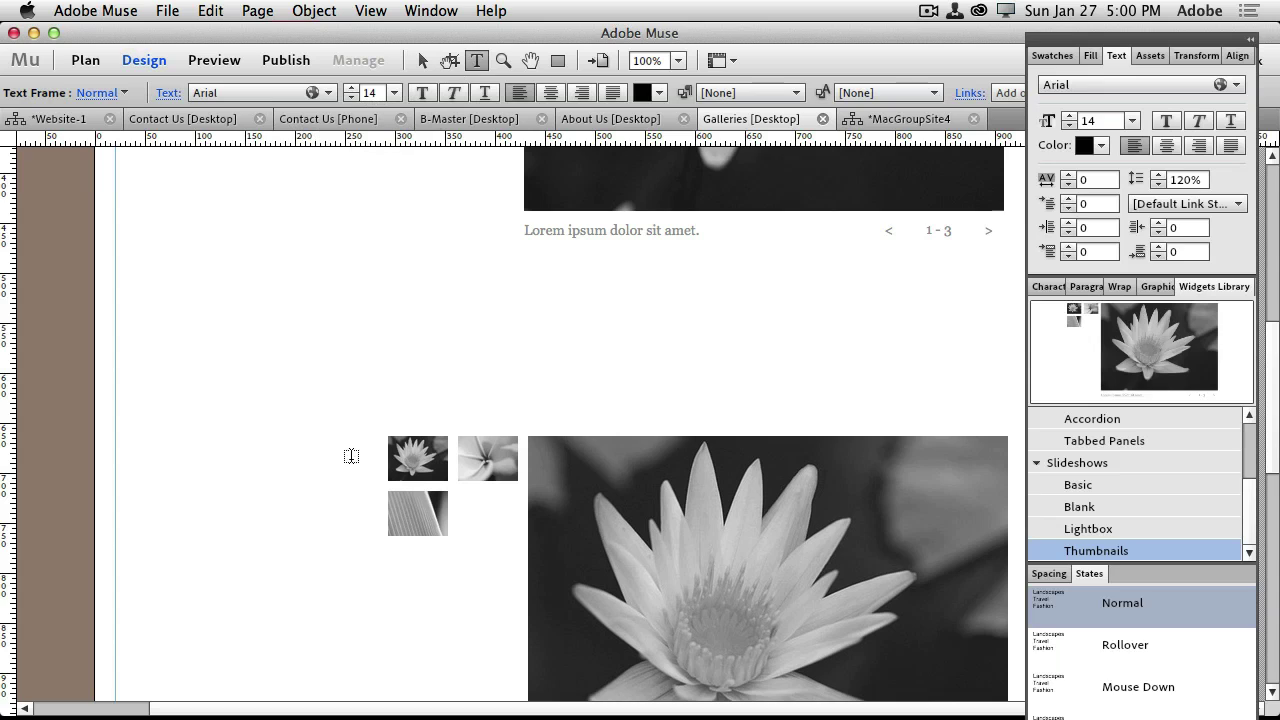
pyautogui.moveTo(332, 436); pyautogui.dragTo(372, 489)
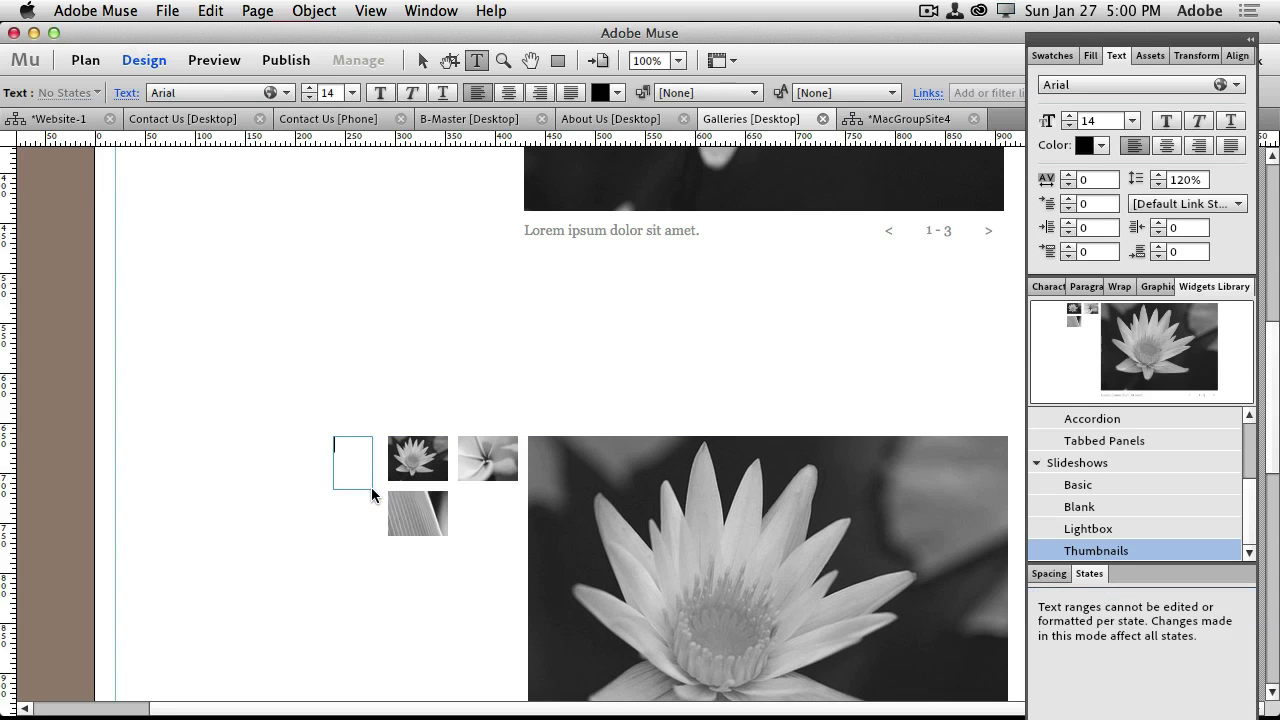
pyautogui.click(421, 63)
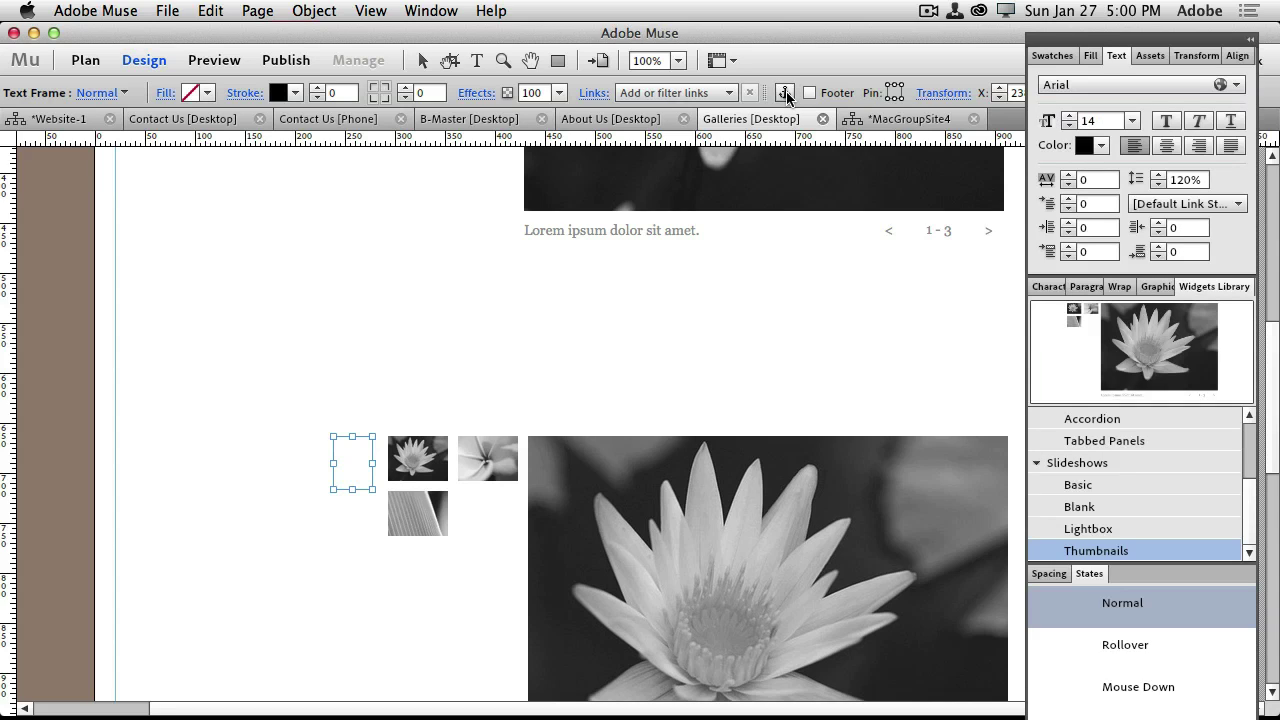
# Place an anchor on the second slideshow's first thumbnail at about X 289, Y 656 and name it Travel
pyautogui.moveTo(786, 93)
pyautogui.mouseDown()
pyautogui.moveTo(745, 229)
pyautogui.moveTo(419, 403)
pyautogui.moveTo(352, 463)
pyautogui.moveTo(302, 442)
pyautogui.moveTo(190, 452)
pyautogui.moveTo(298, 455)
pyautogui.moveTo(395, 437)
pyautogui.mouseUp()
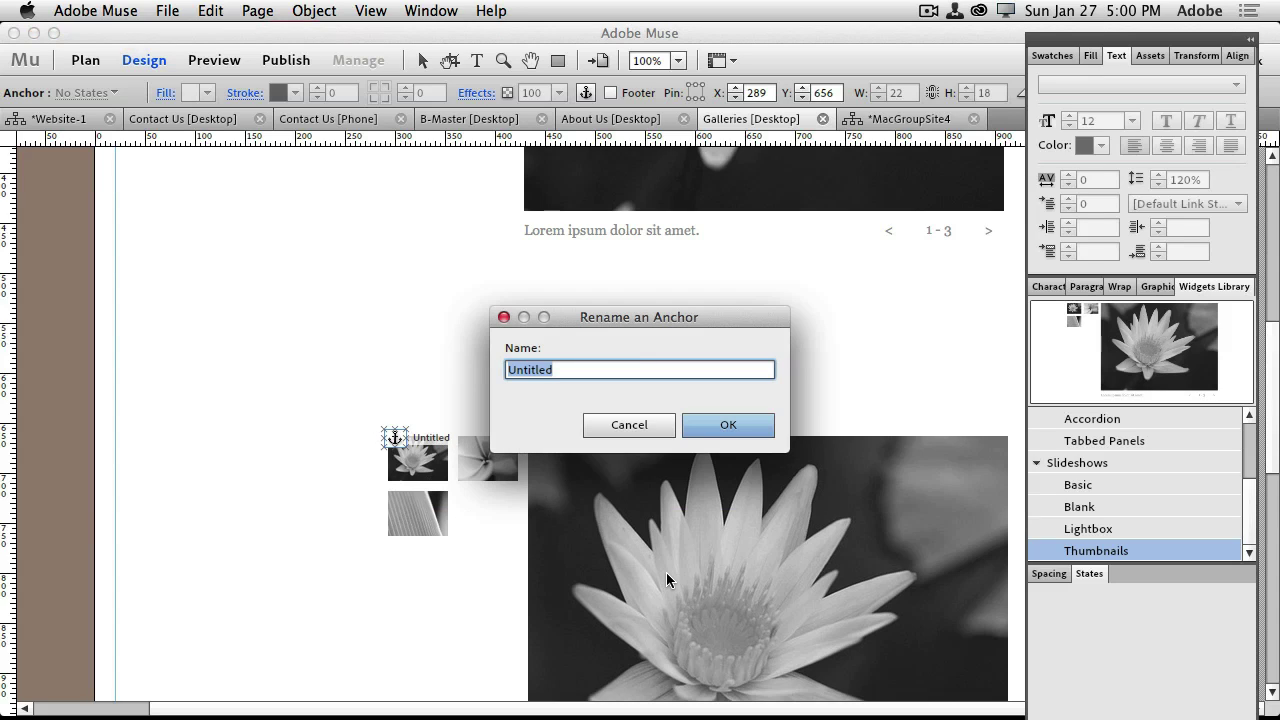
pyautogui.write('Travel')
pyautogui.click(735, 424)
# Place an anchor beside the third slideshow at about X 246, Y 1142 and name it Fashion
pyautogui.scroll(-5, 343, 557)
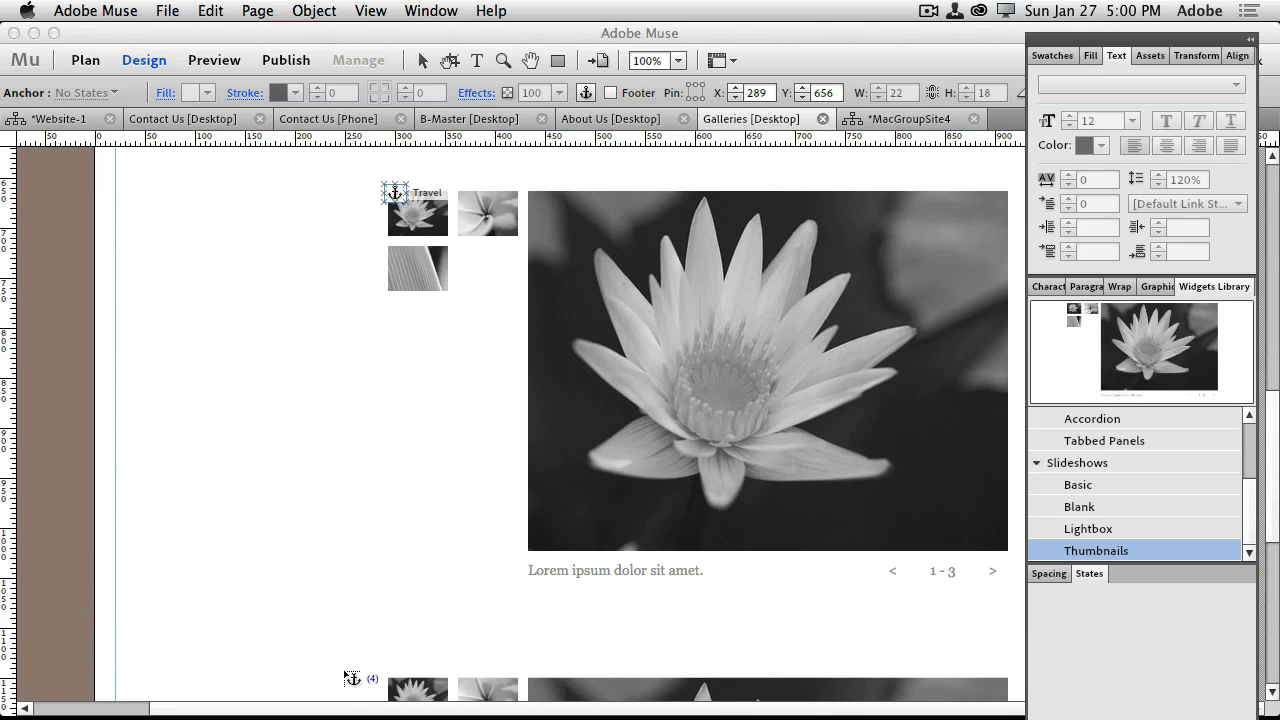
pyautogui.click(349, 678)
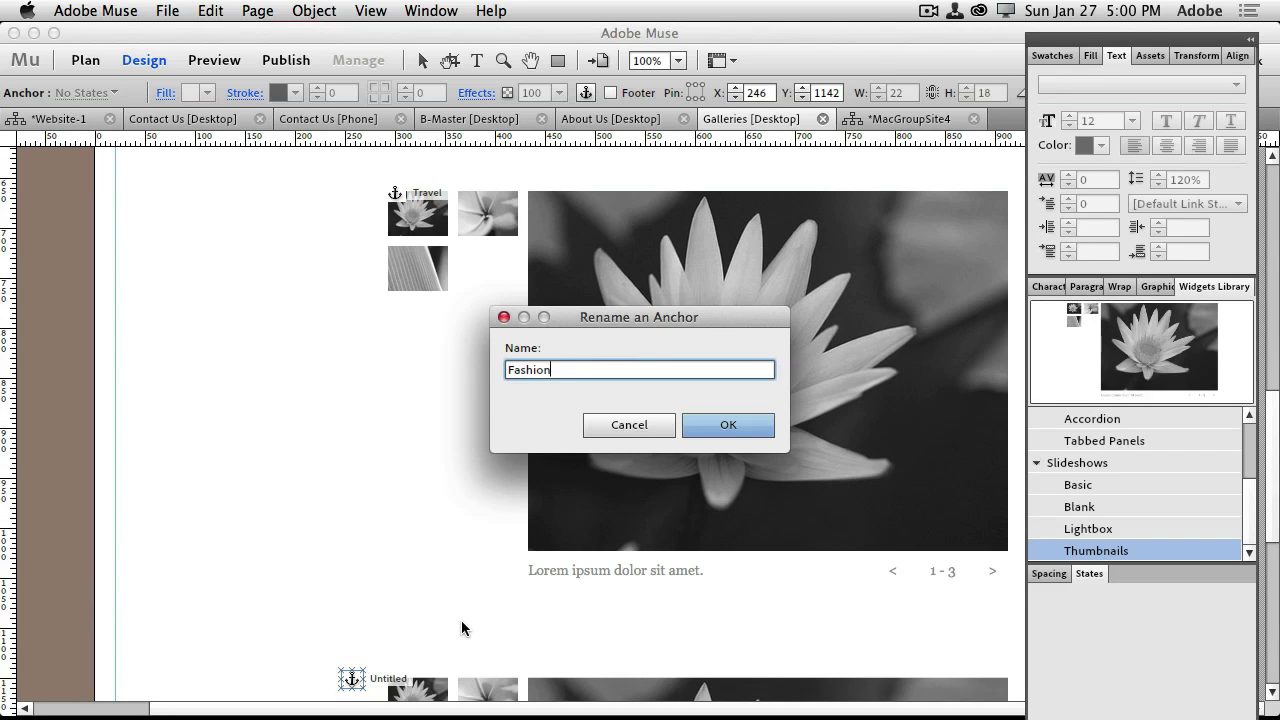
pyautogui.click(728, 424)
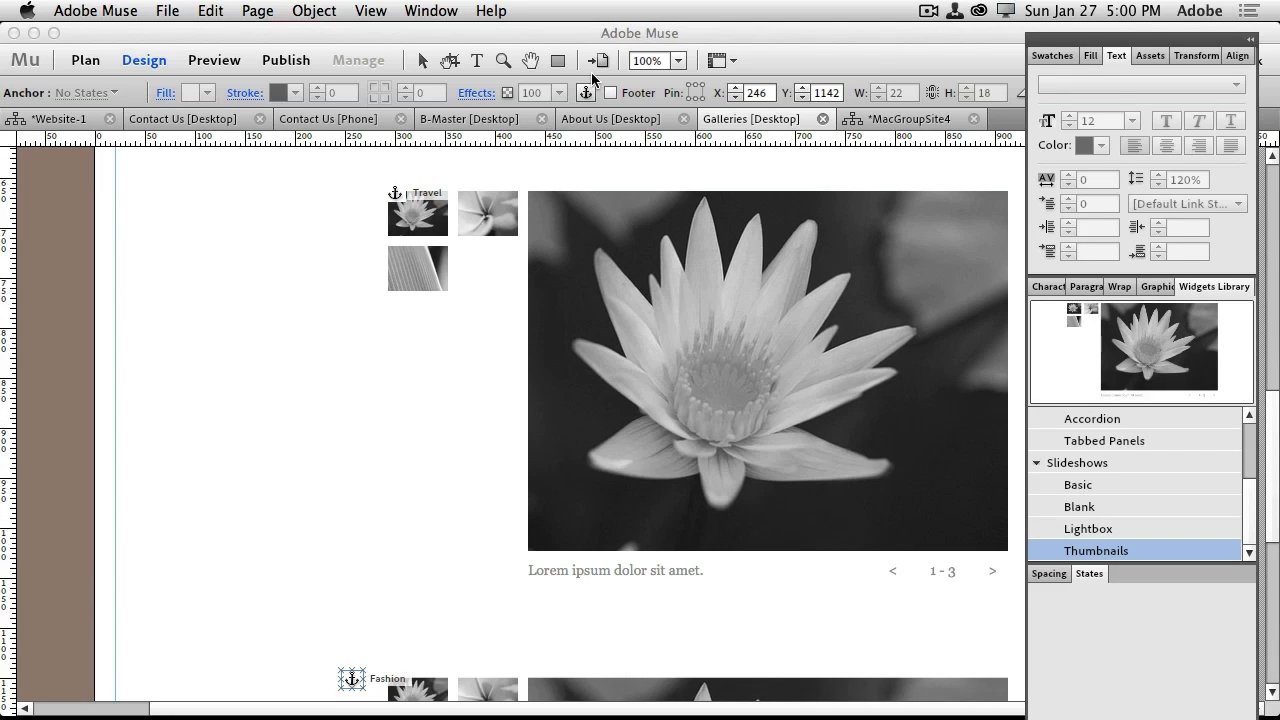
# Place an anchor beside the first slideshow at about X 258, Y 78 and name it Landscapes
pyautogui.scroll(10, 631, 219)
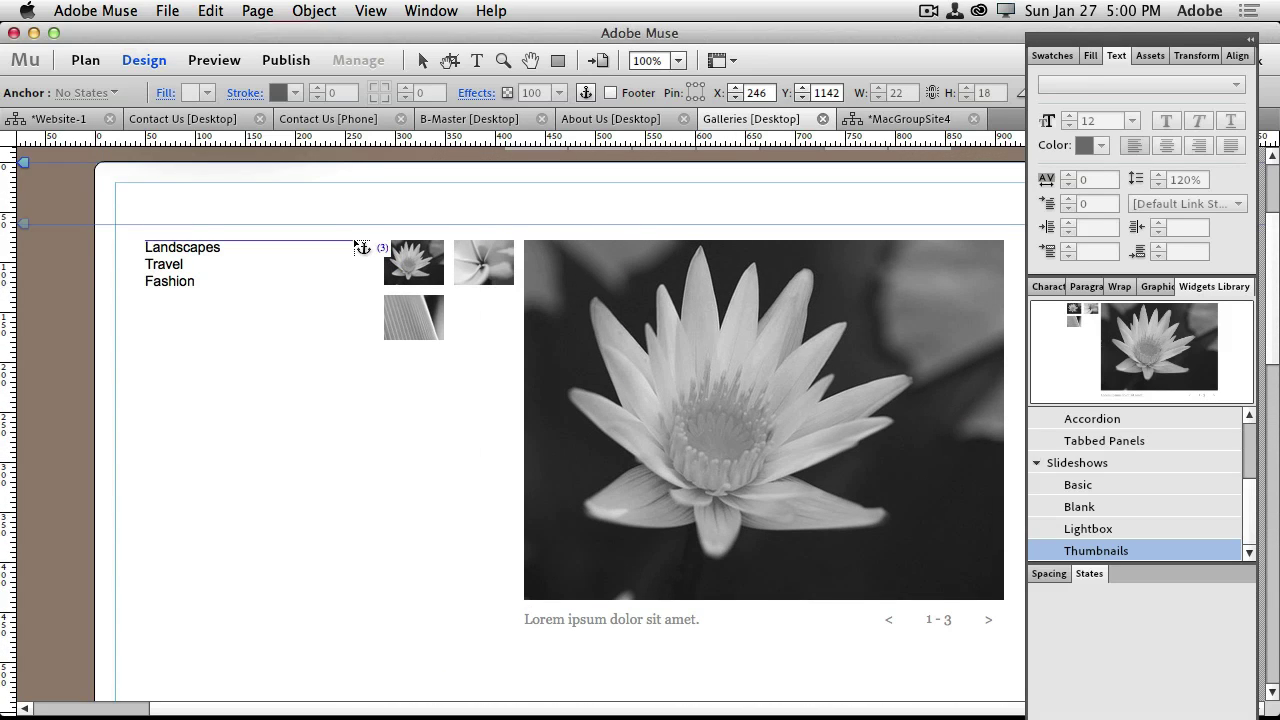
pyautogui.click(363, 248)
pyautogui.write('Landscapes')
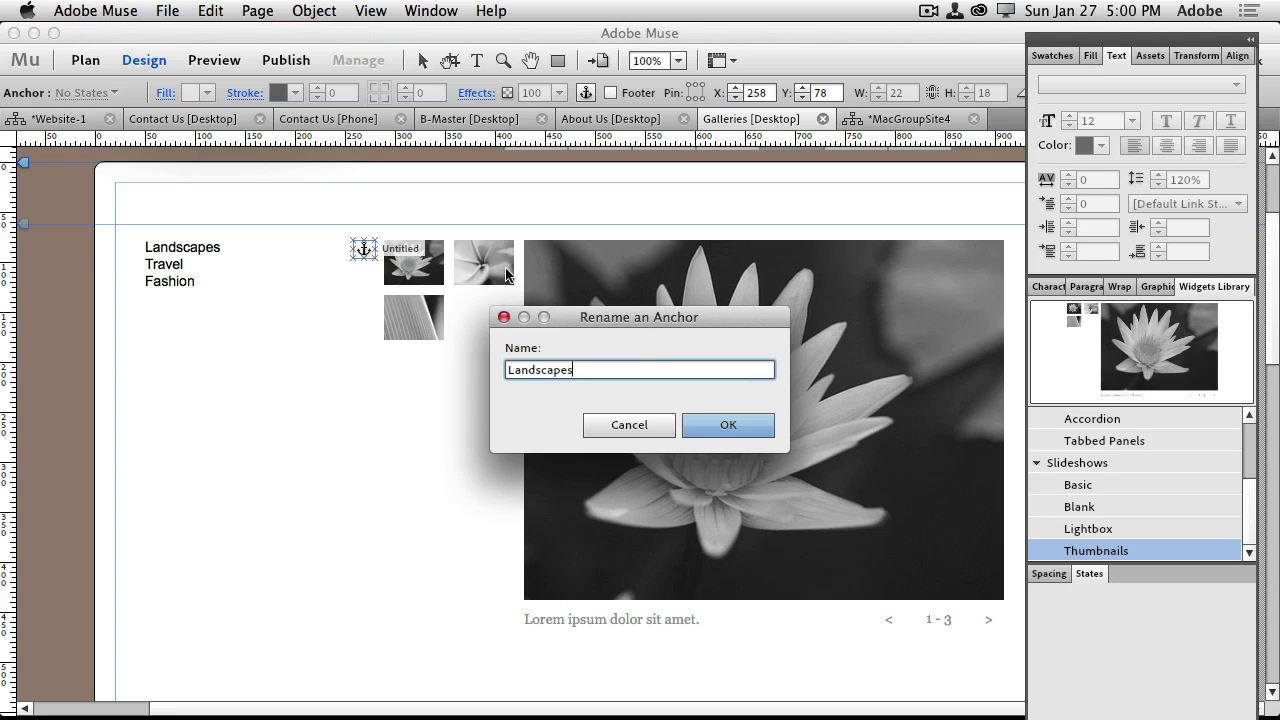
pyautogui.click(710, 420)
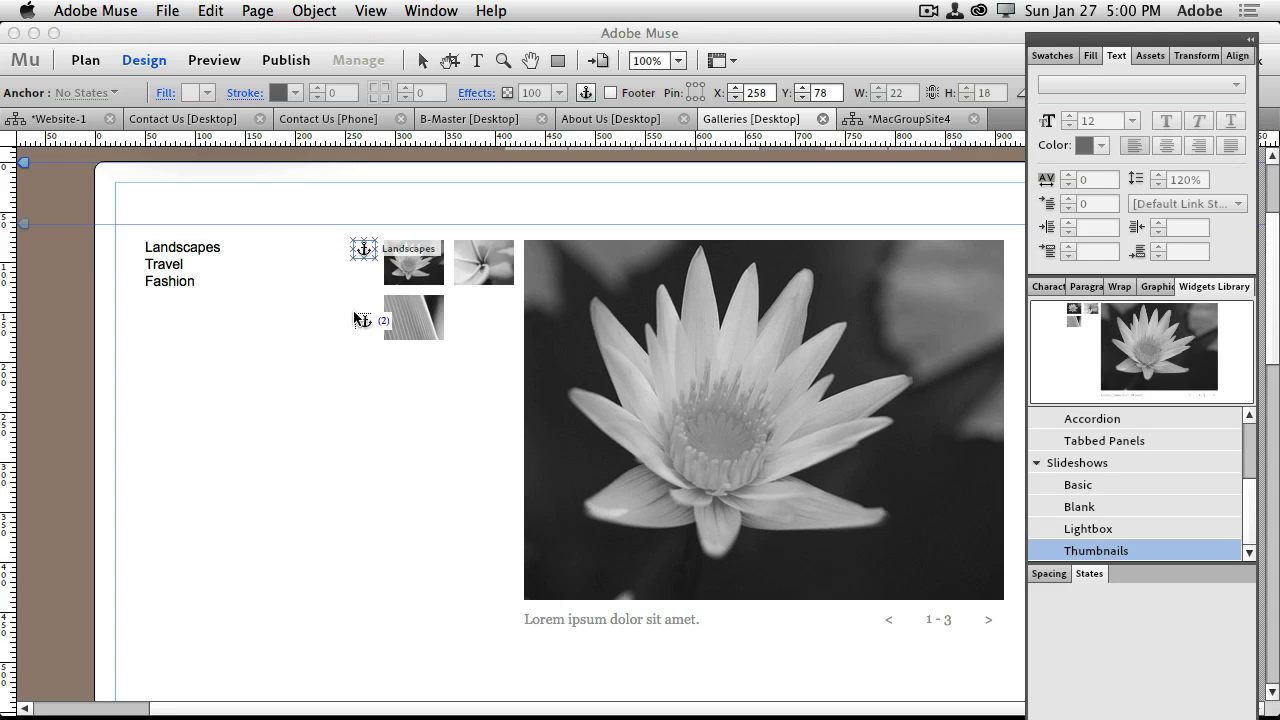
# Link the word Landscapes in the gallery list to the desktop Galleries page's Landscapes anchor
pyautogui.doubleClick(185, 264)
pyautogui.moveTo(221, 247); pyautogui.dragTo(123, 245)
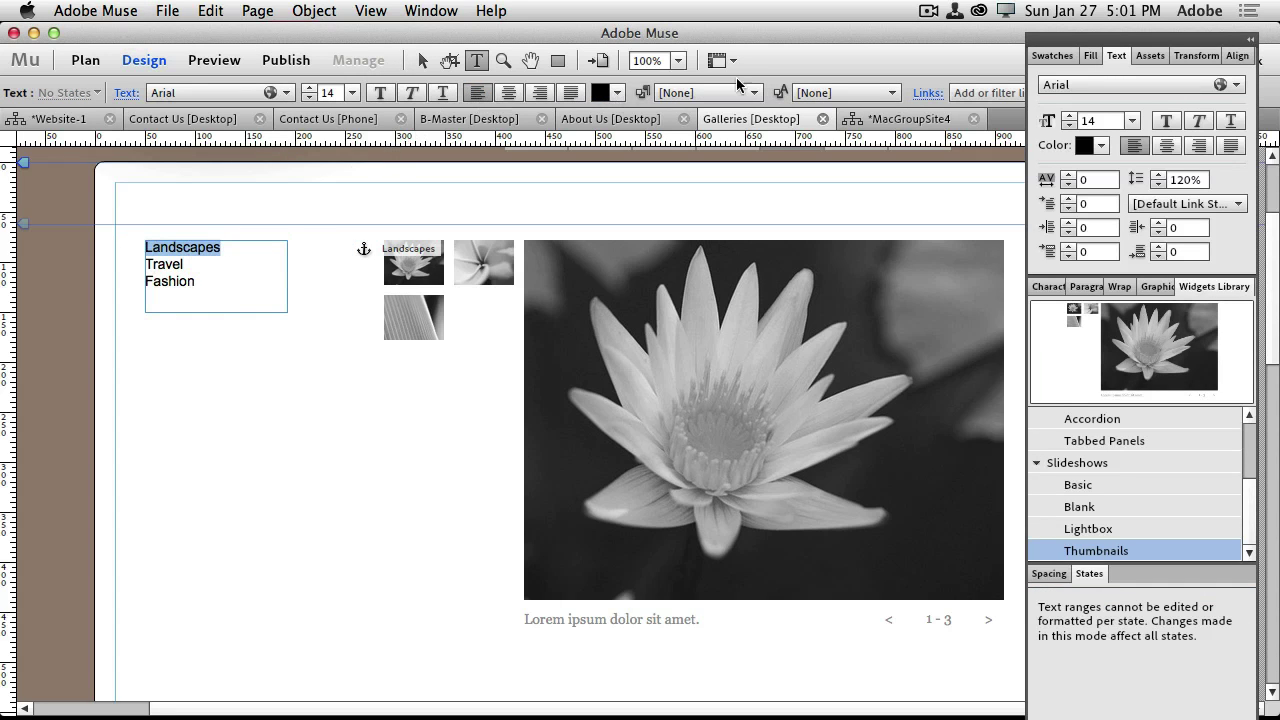
pyautogui.click(975, 93)
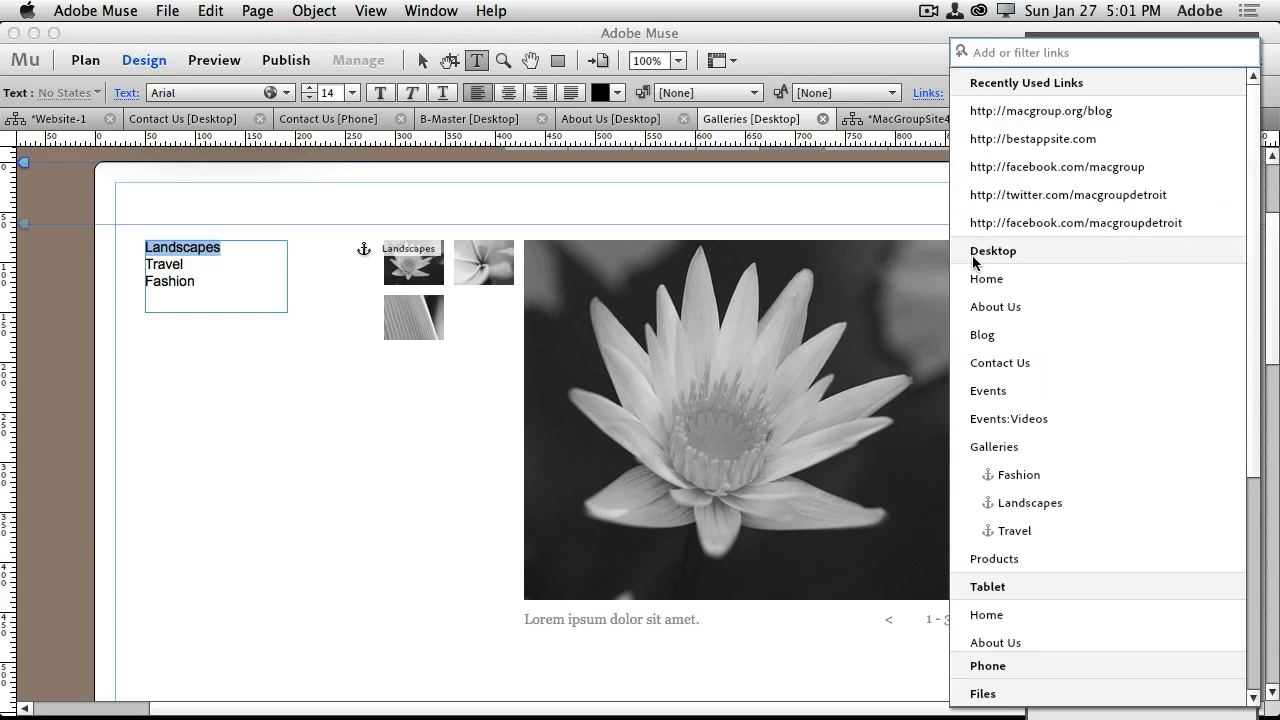
pyautogui.click(1028, 502)
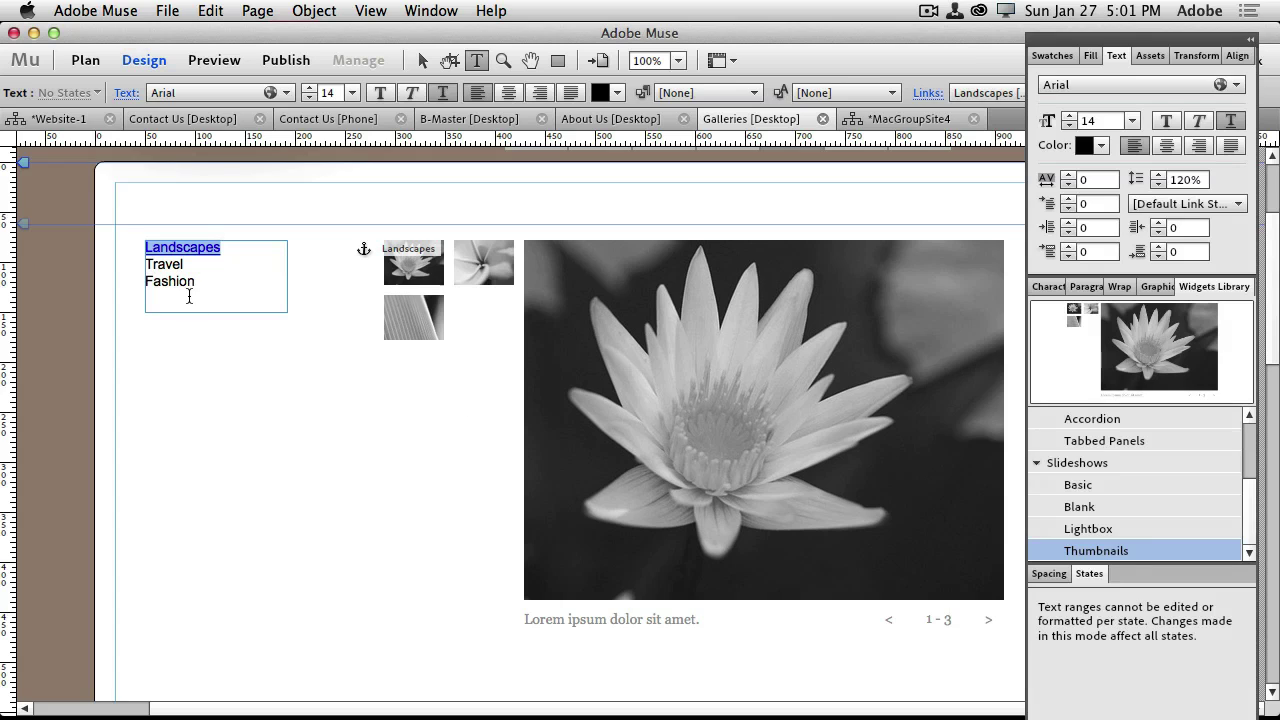
# Link the words Travel and Fashion in the gallery list to their matching anchors on the desktop Galleries page
pyautogui.moveTo(185, 268); pyautogui.dragTo(145, 266)
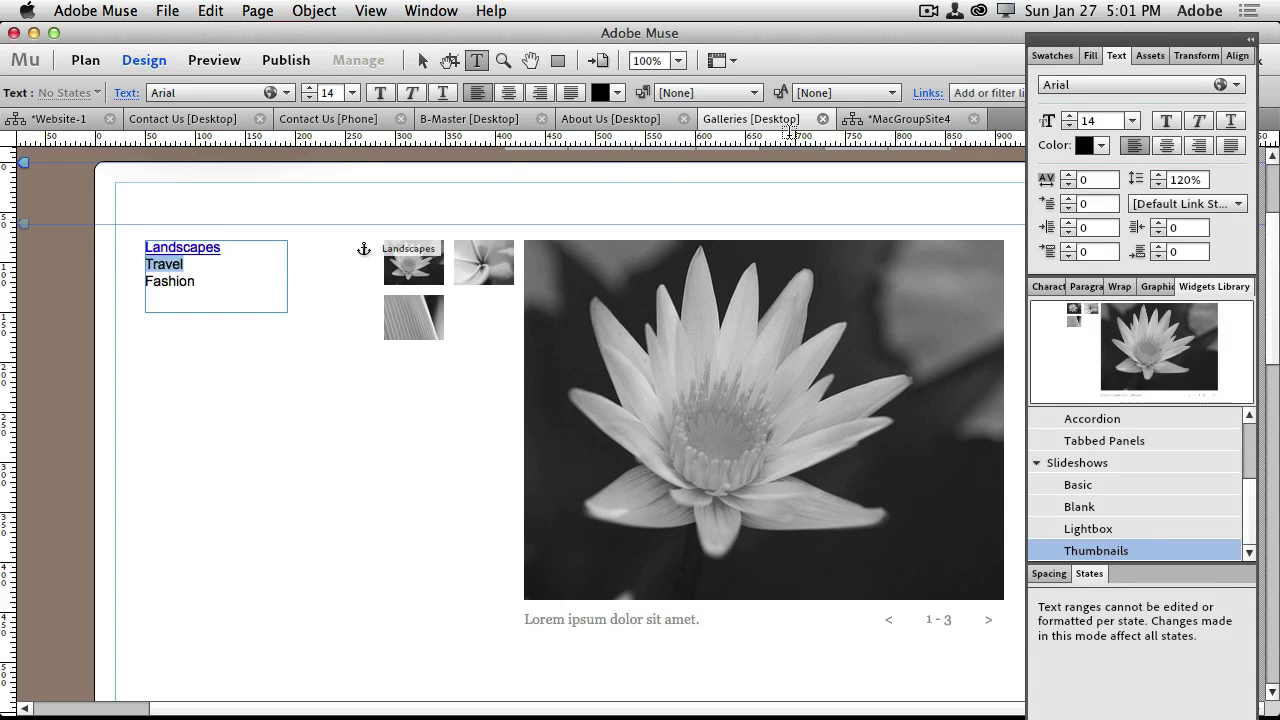
pyautogui.click(975, 95)
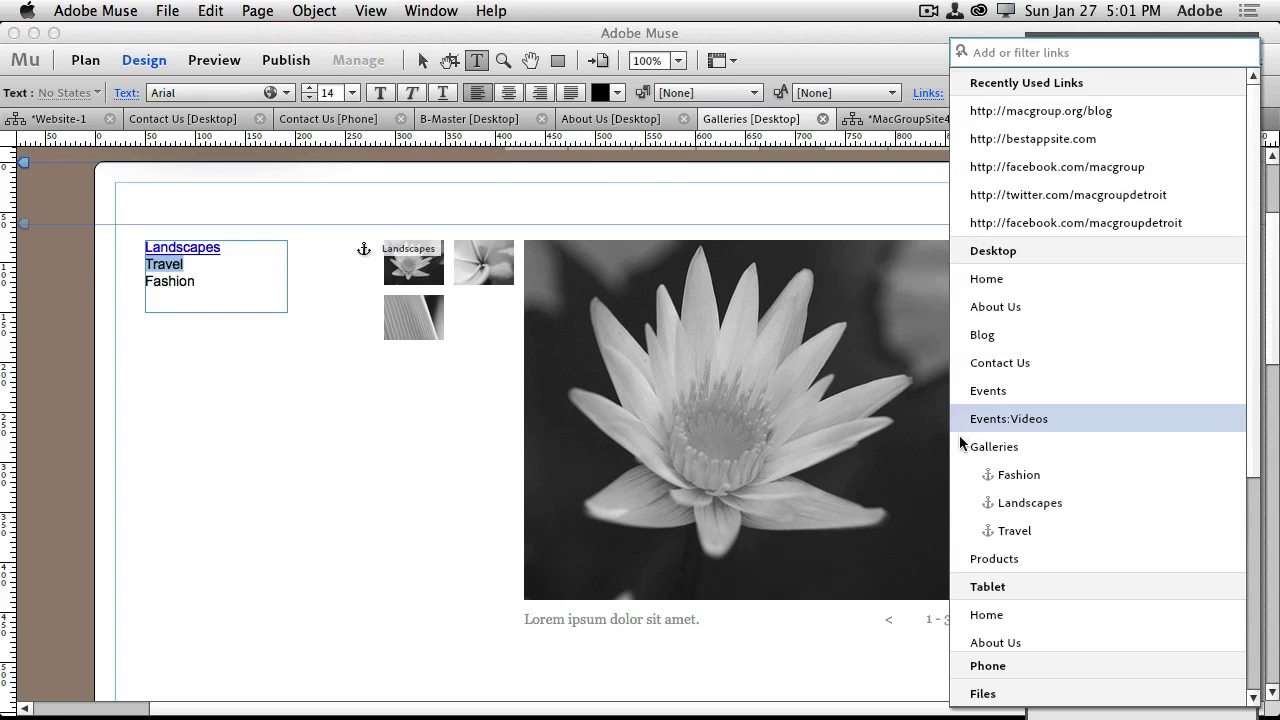
pyautogui.click(1003, 530)
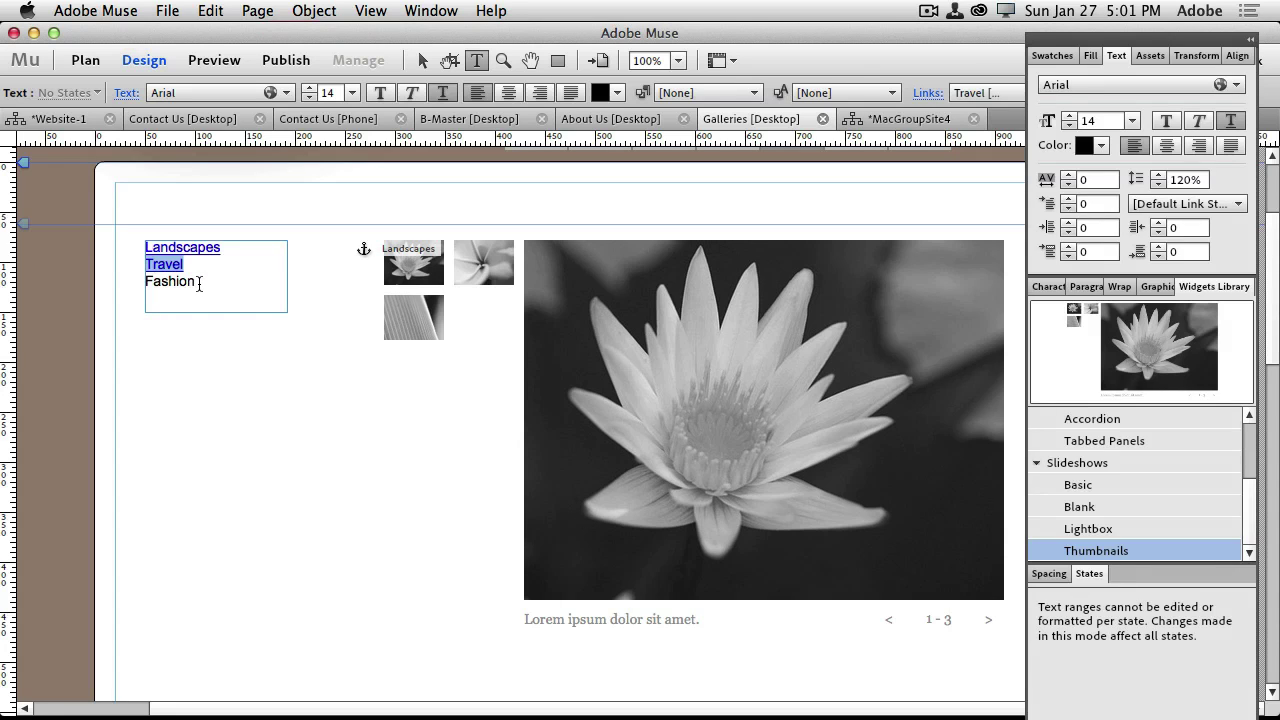
pyautogui.moveTo(199, 283); pyautogui.dragTo(128, 283)
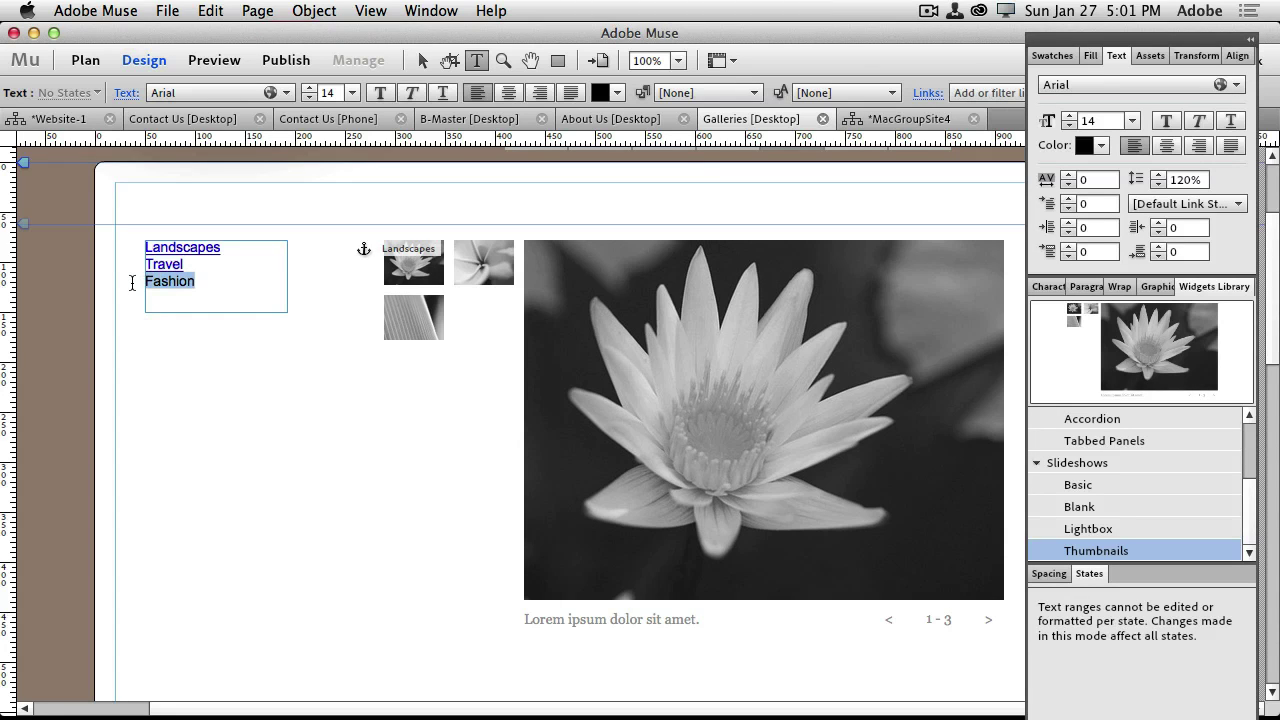
pyautogui.click(998, 95)
pyautogui.click(1006, 482)
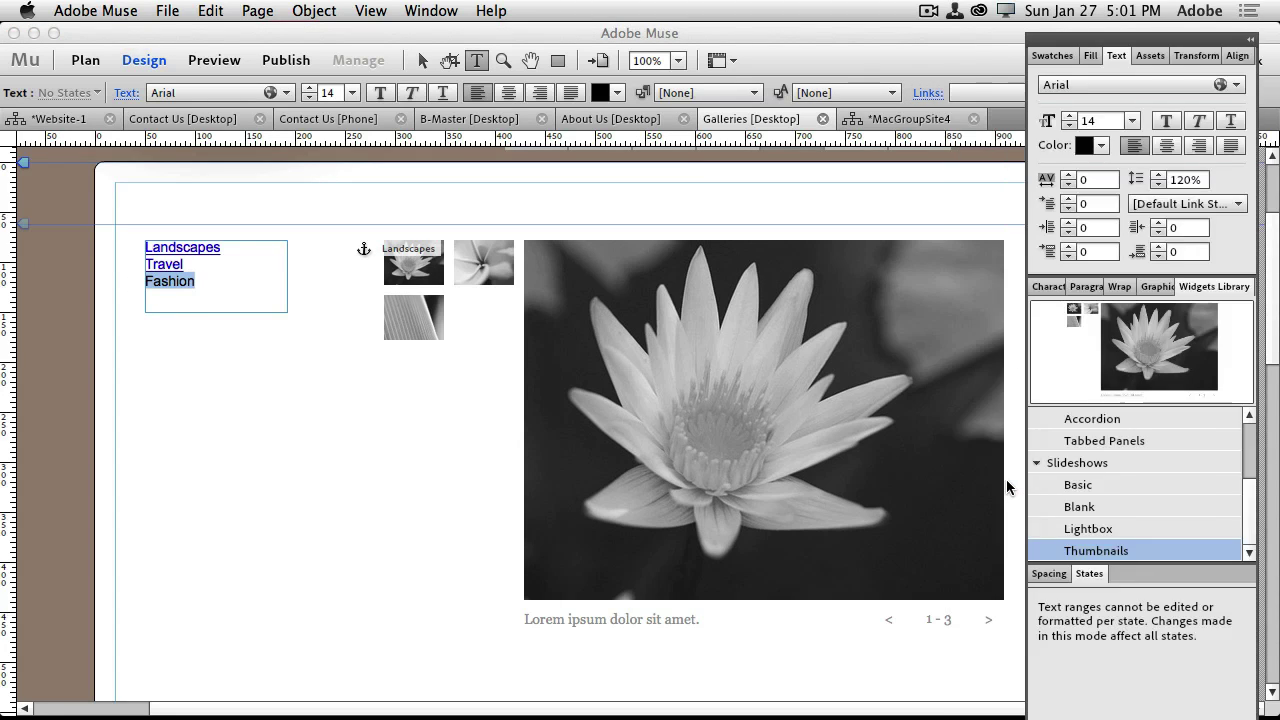
pyautogui.click(421, 61)
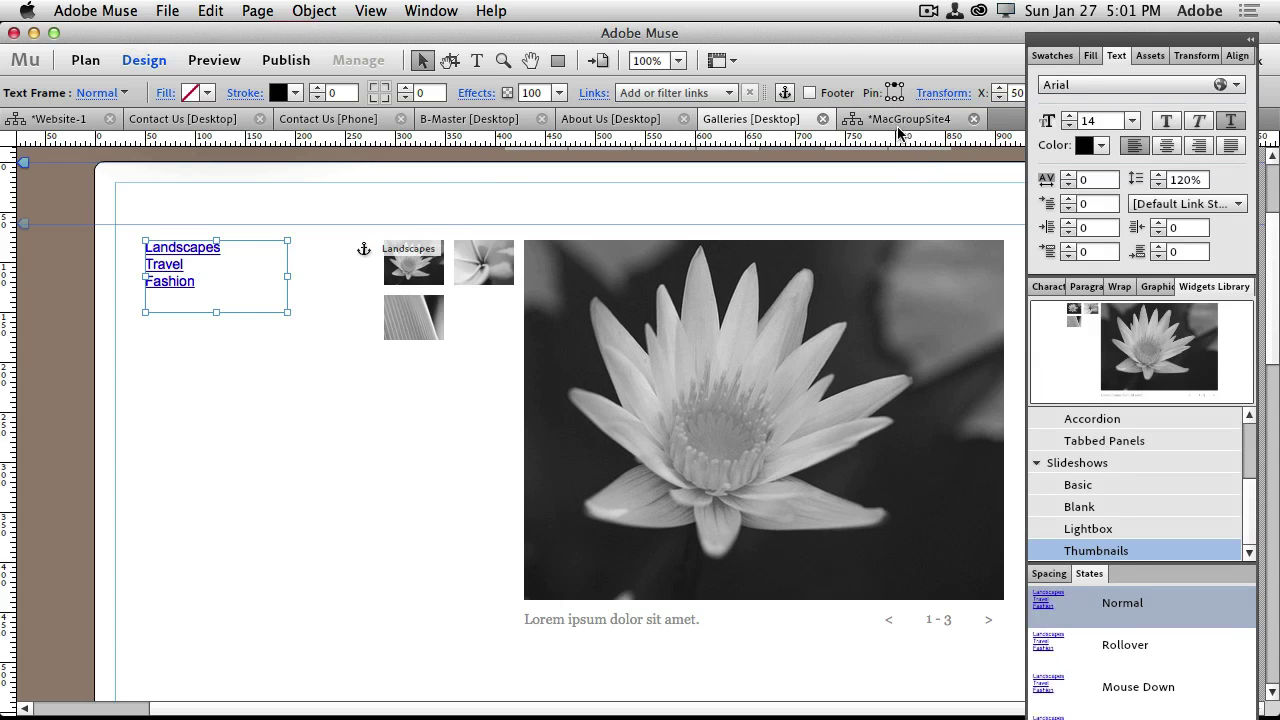
# Preview the Galleries page in the browser and look through its slideshows down the page
pyautogui.click(170, 10)
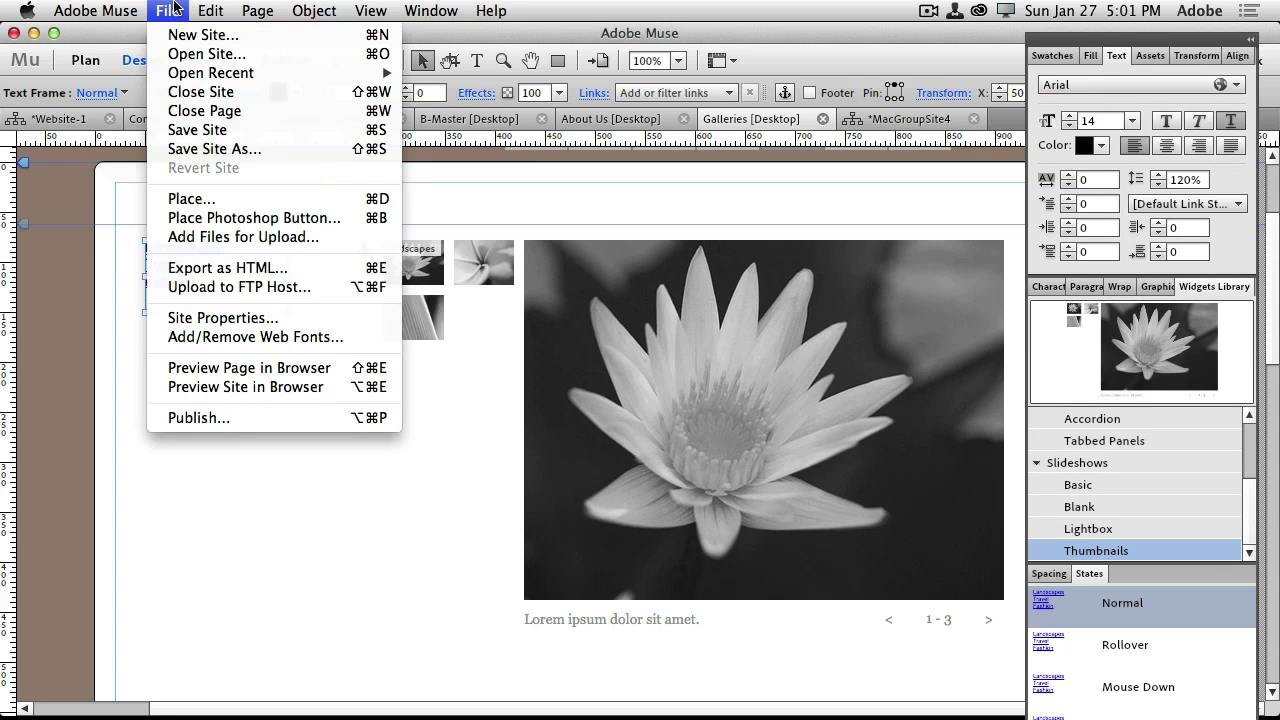
pyautogui.click(253, 373)
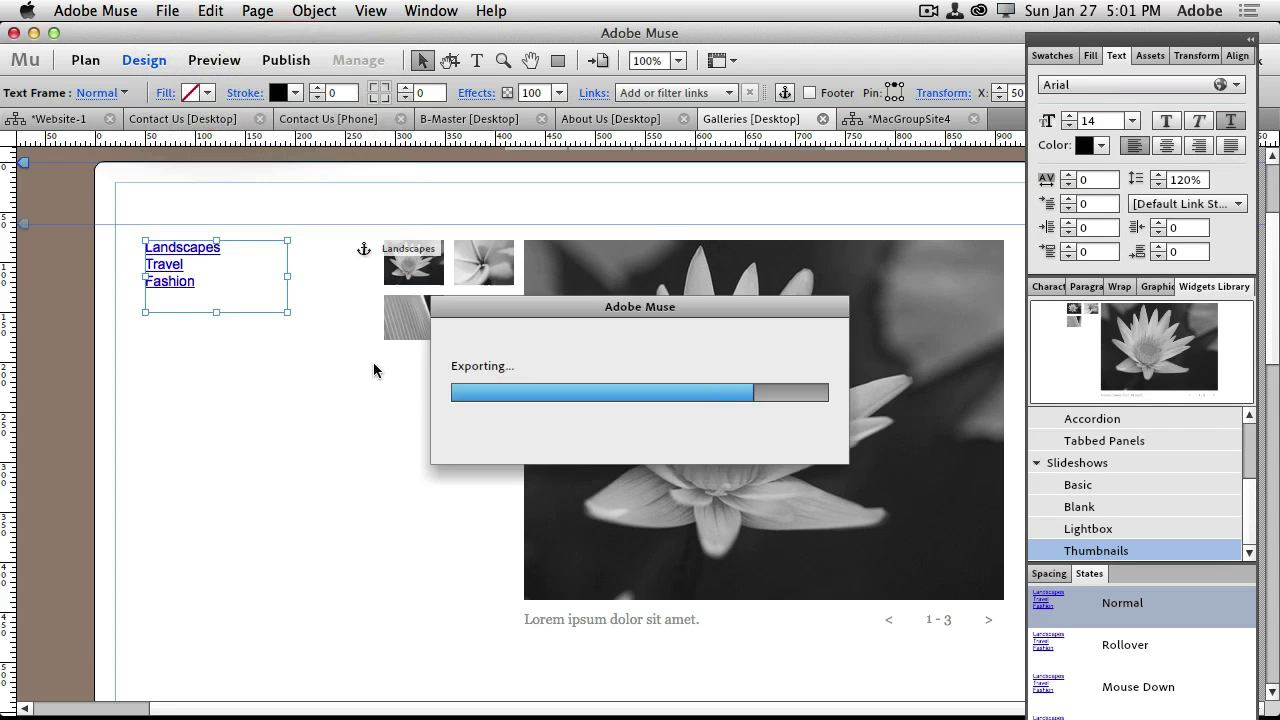
pyautogui.scroll(-5, 540, 391)
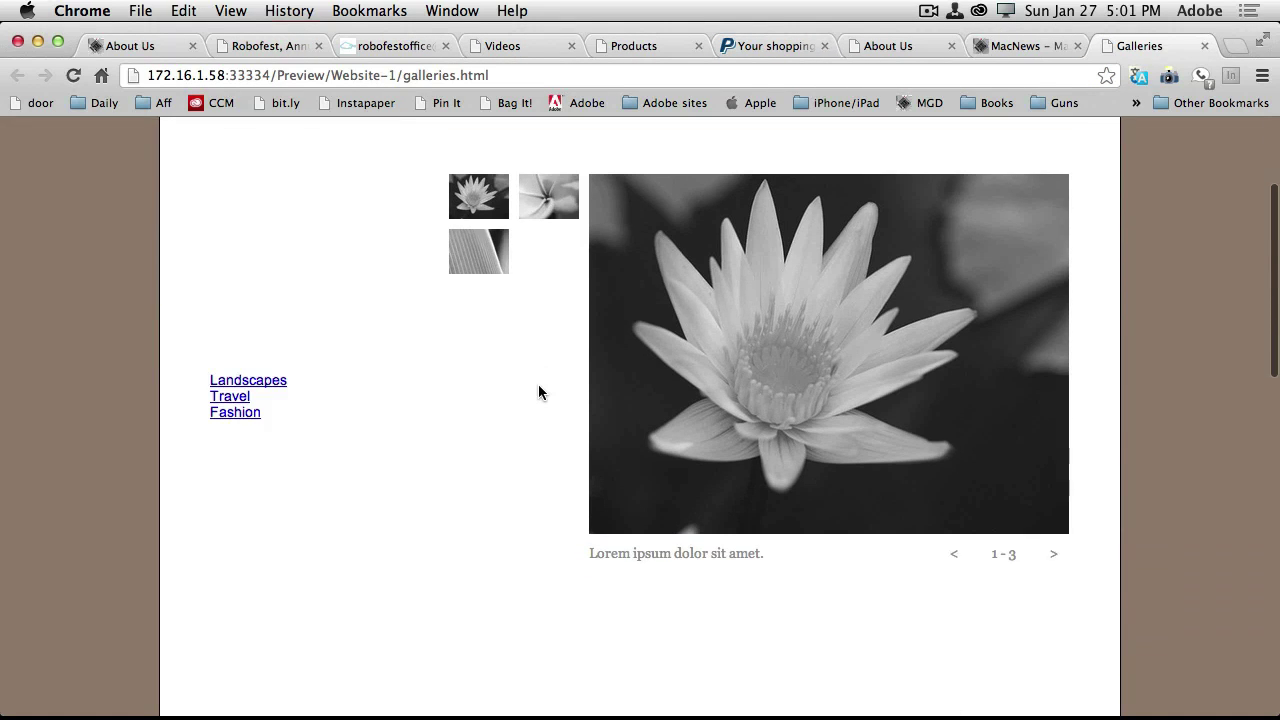
pyautogui.scroll(-10, 538, 391)
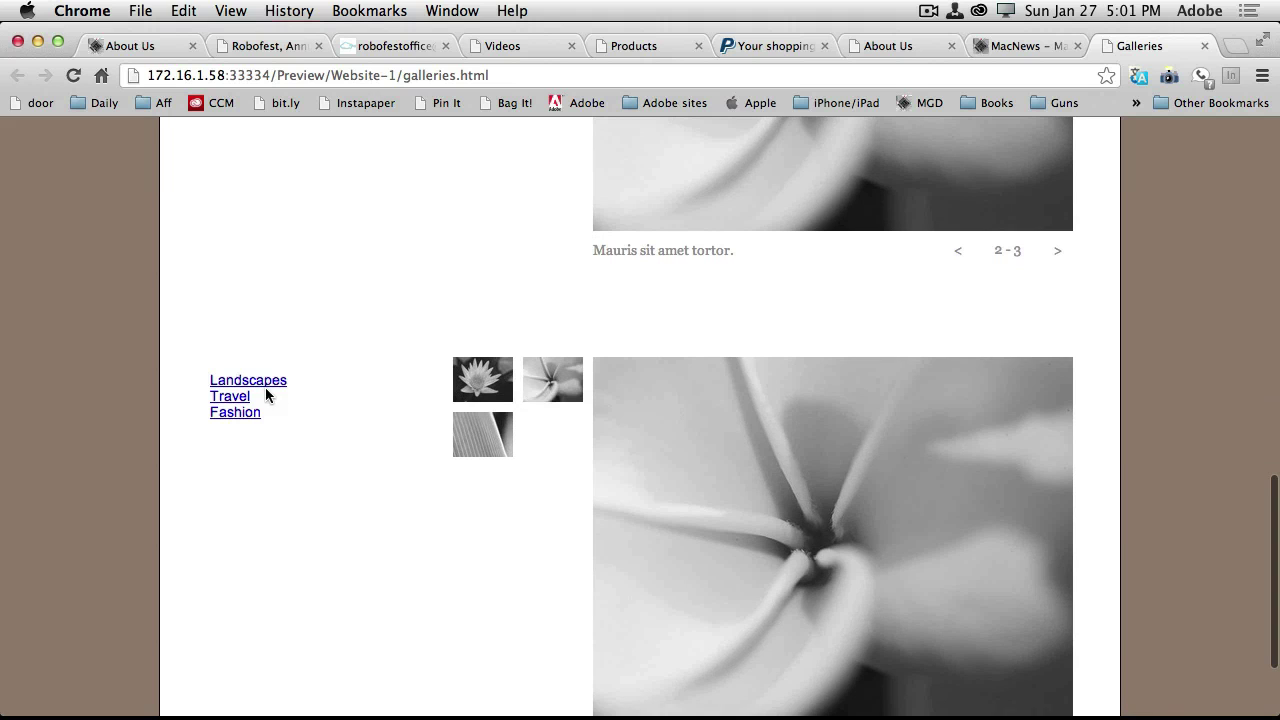
# Test the Landscapes, Travel and Fashion links in the browser preview, checking where each one jumps on the page
pyautogui.click(230, 385)
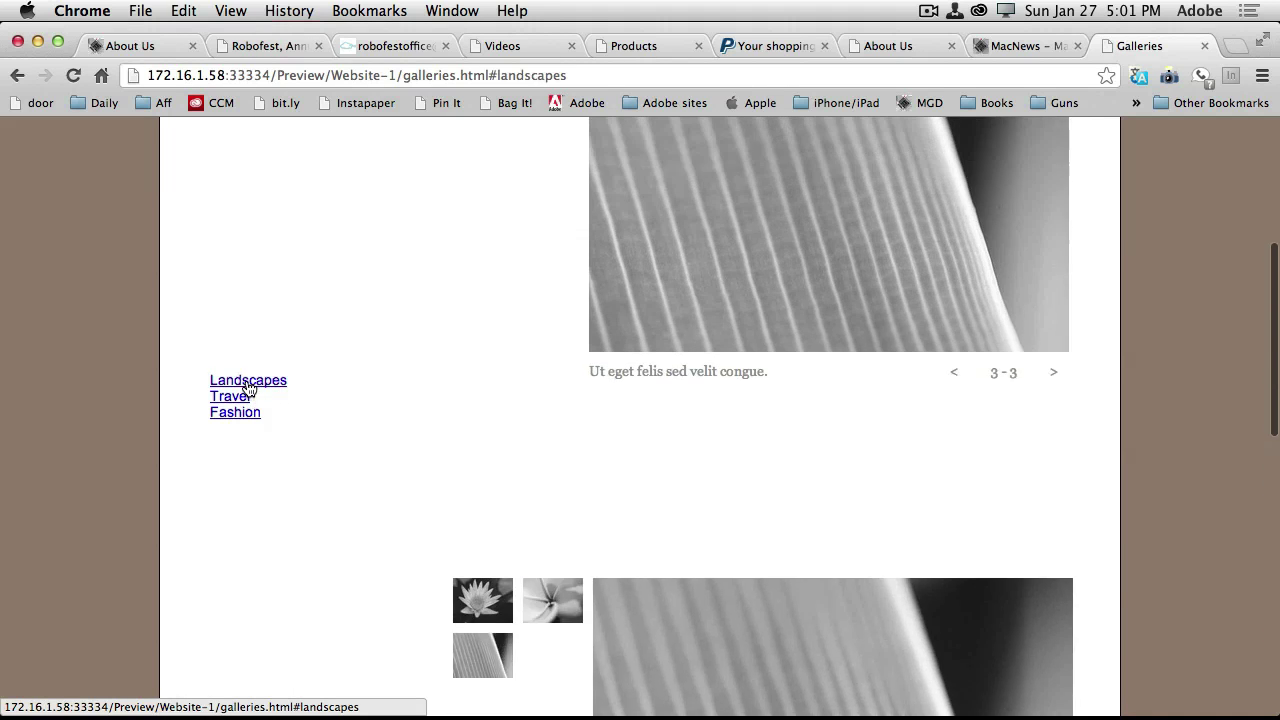
pyautogui.click(246, 400)
pyautogui.click(247, 415)
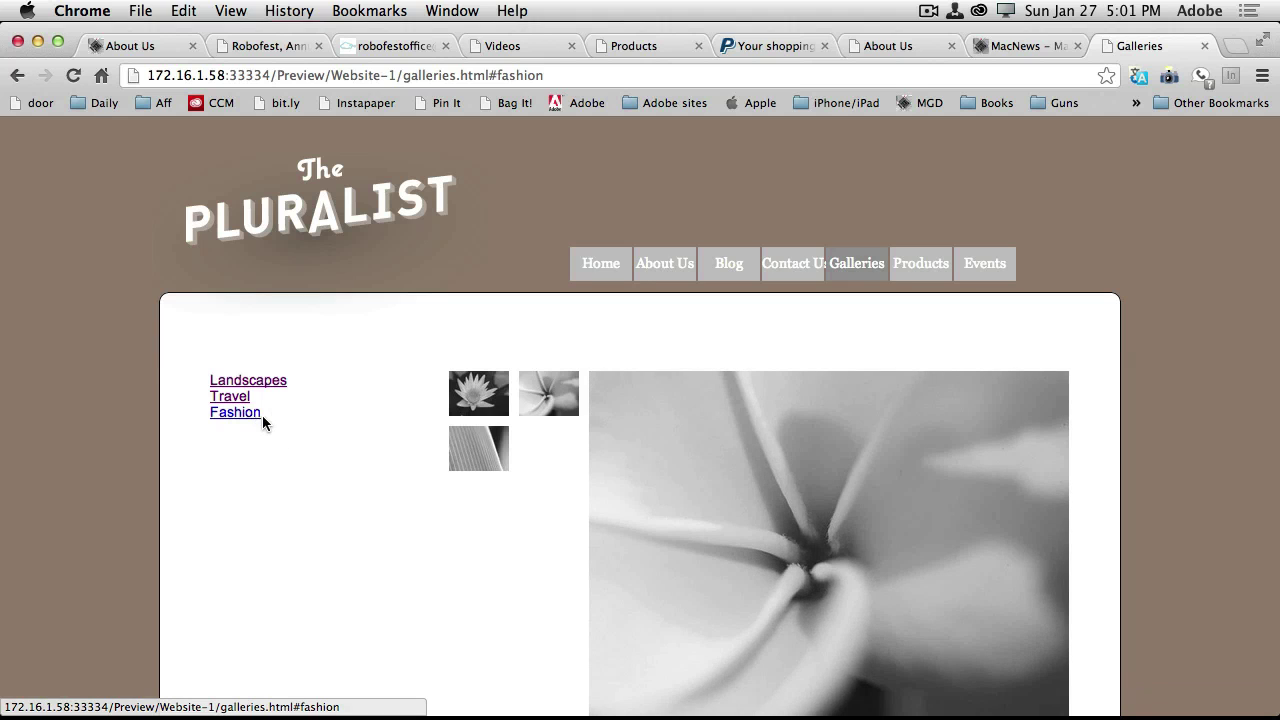
pyautogui.click(243, 413)
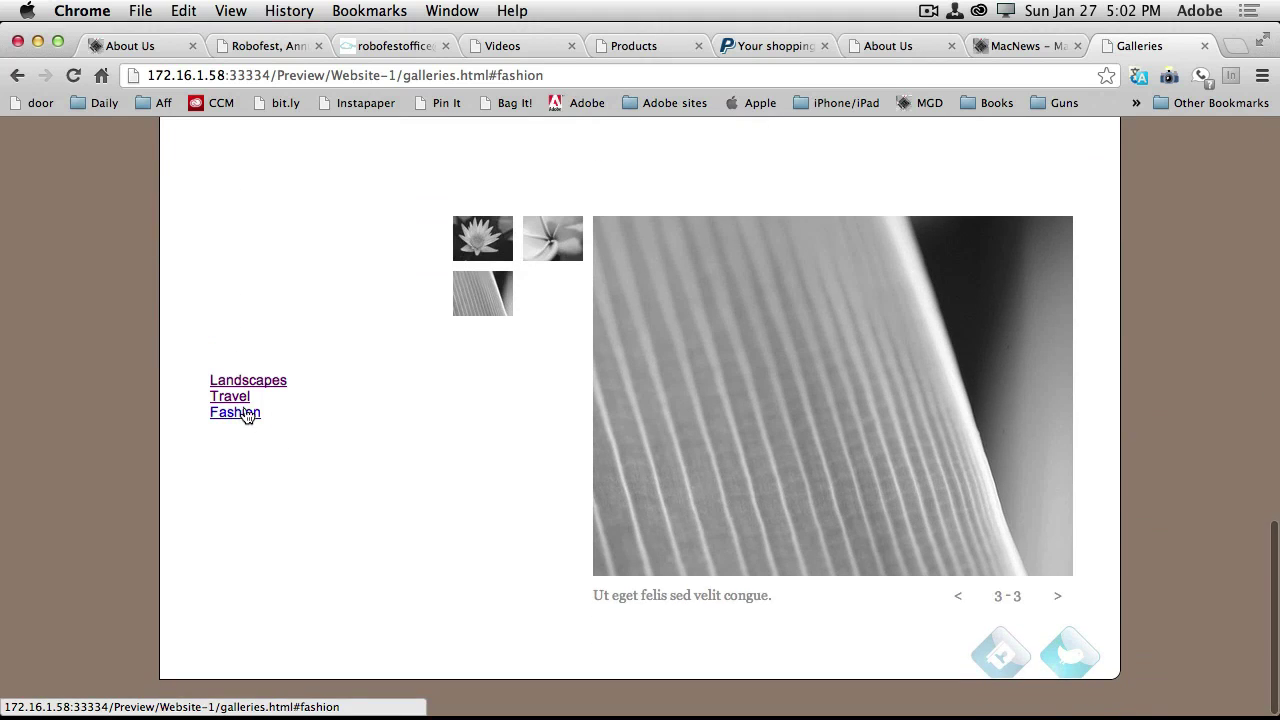
pyautogui.click(240, 400)
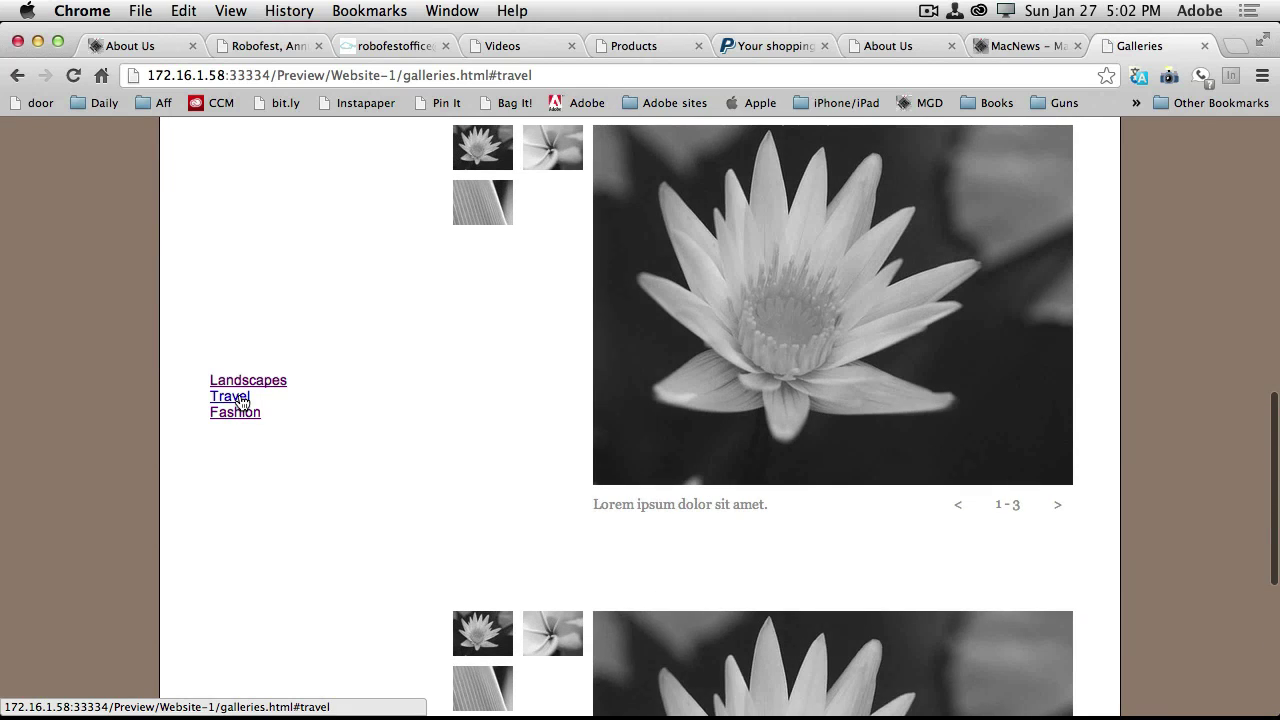
pyautogui.click(245, 384)
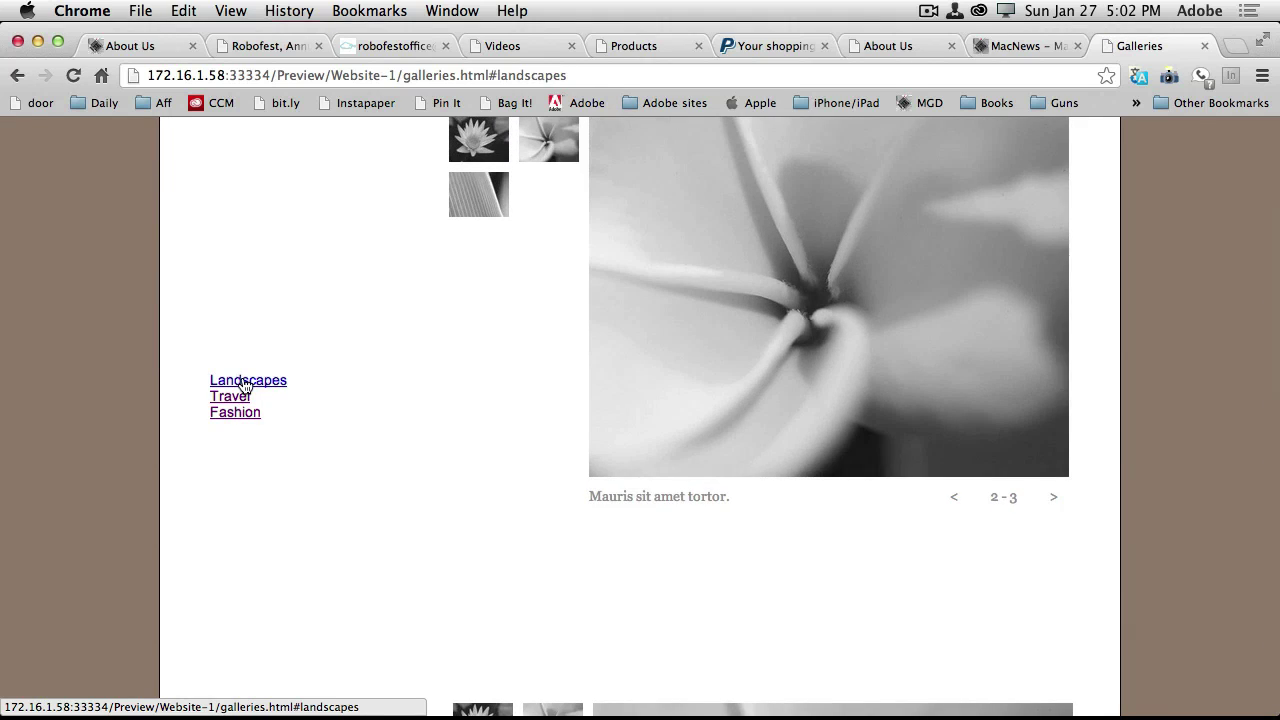
pyautogui.scroll(5, 334, 362)
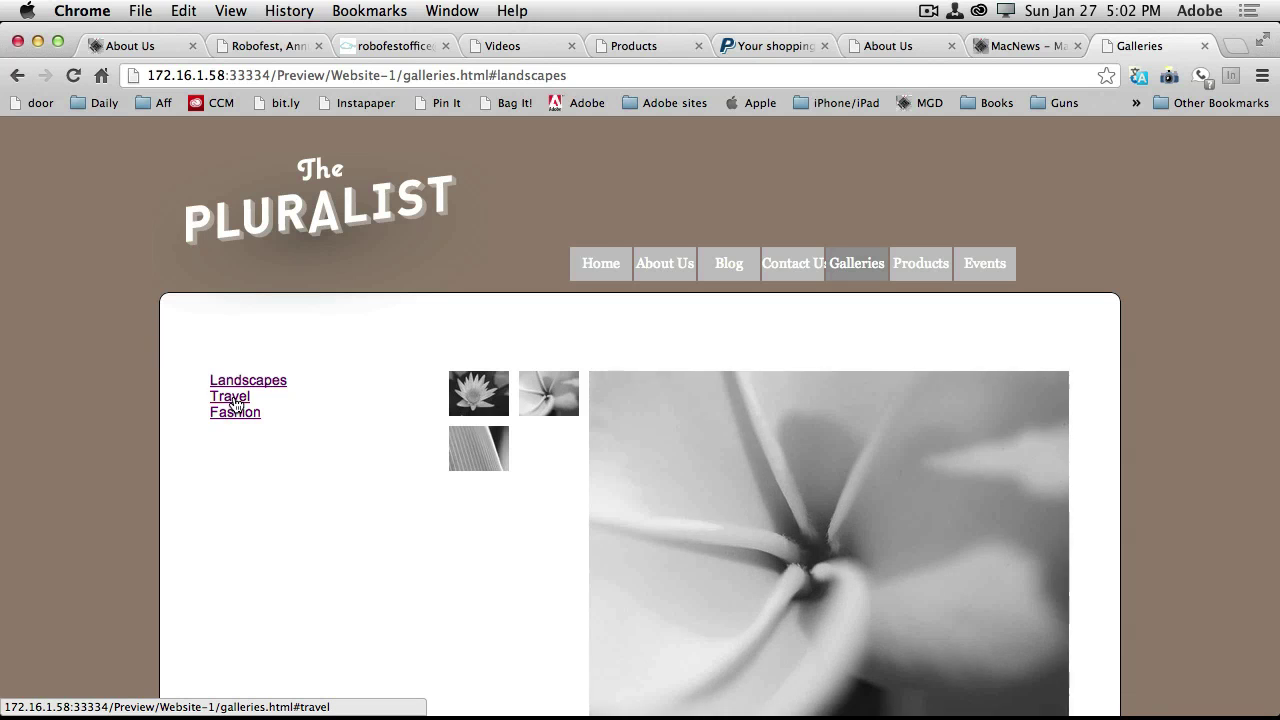
pyautogui.click(236, 403)
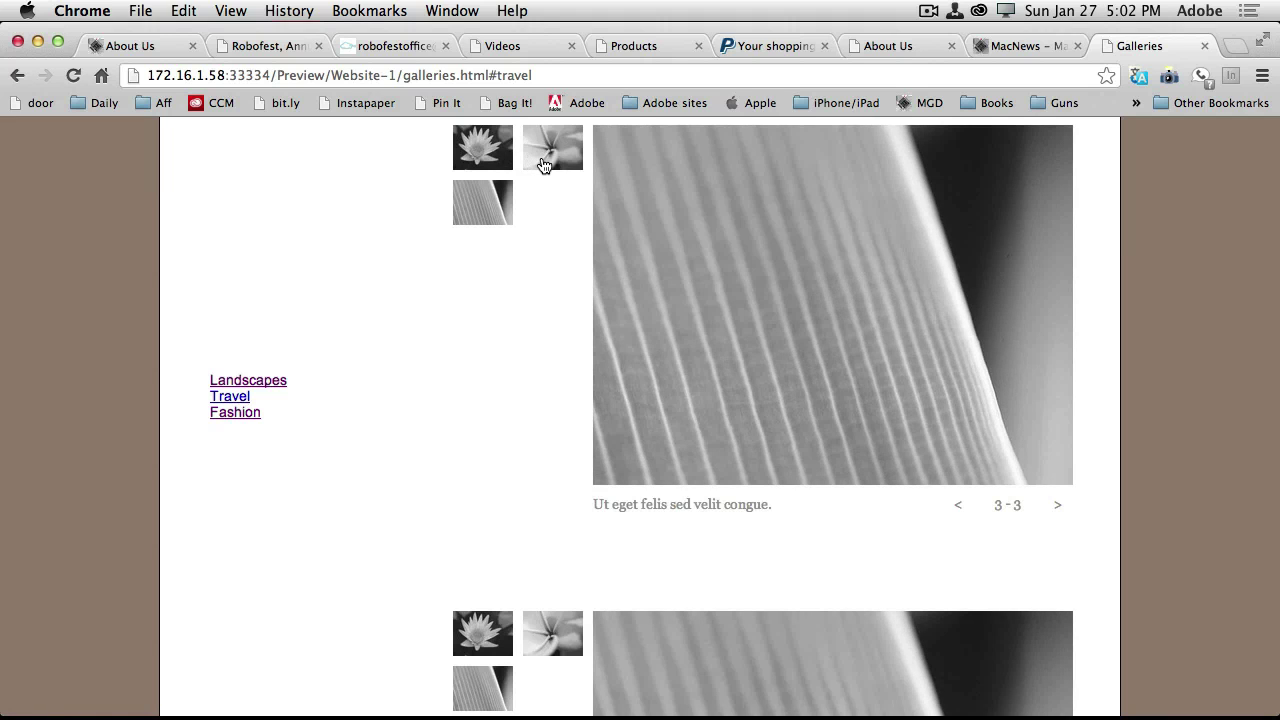
pyautogui.click(235, 416)
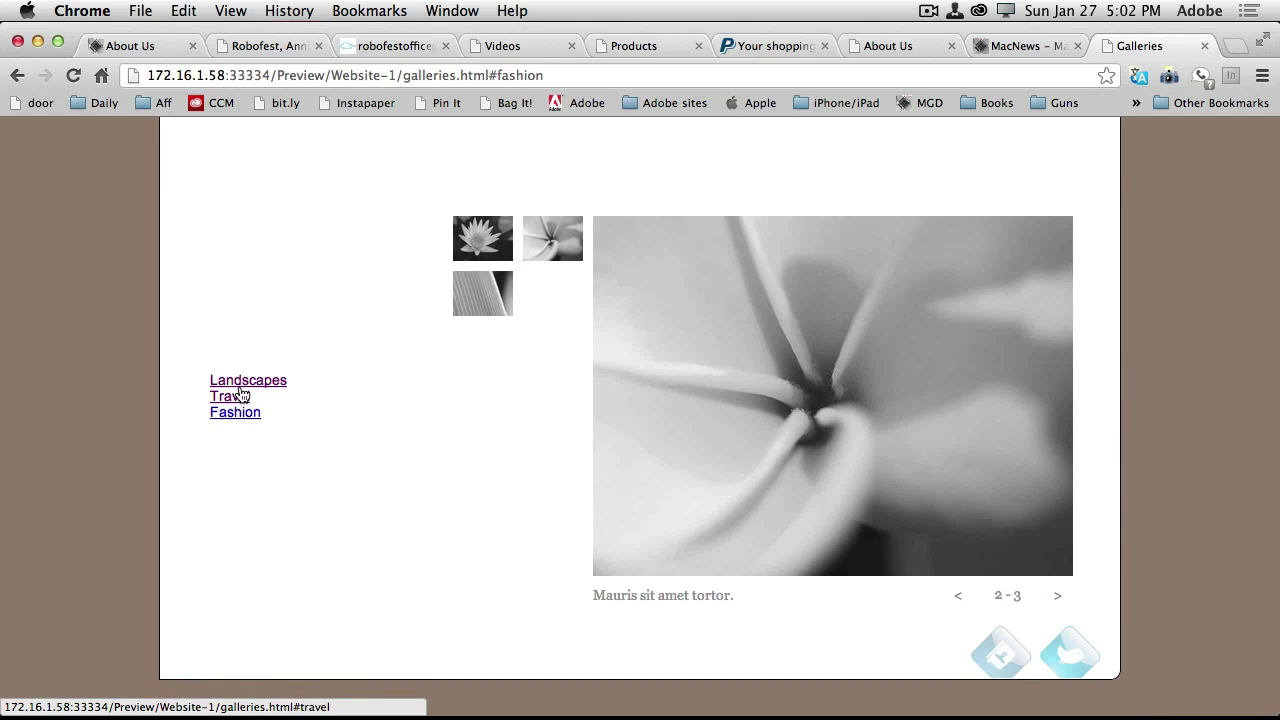
pyautogui.click(245, 383)
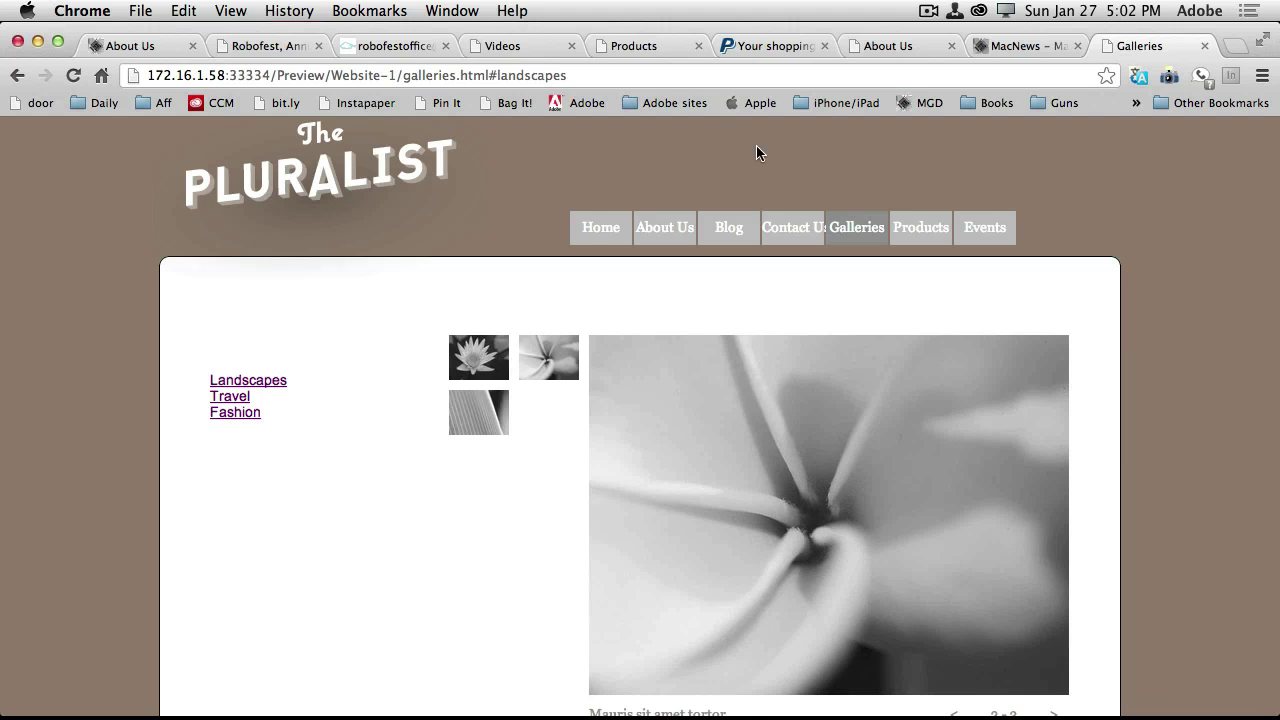
# Switch to Adobe Muse and move the Landscapes anchor above the first slideshow, to about X 259, Y 20
pyautogui.press('super+Tab')
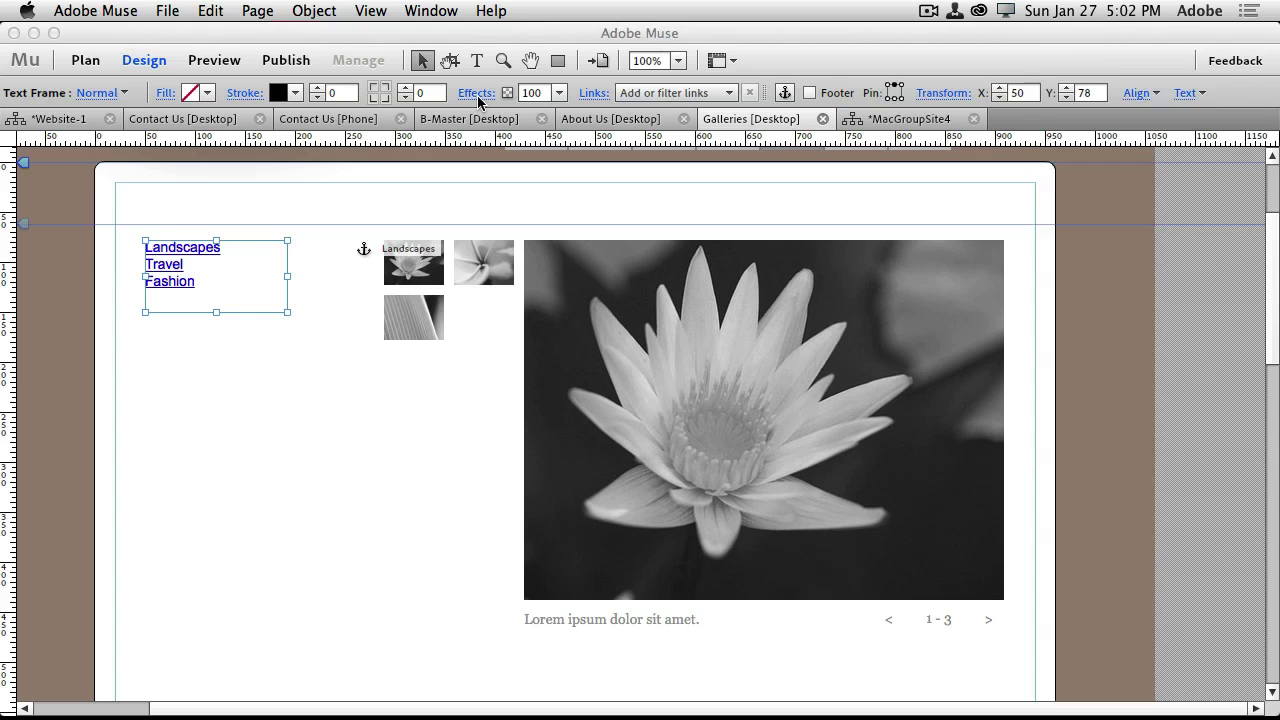
pyautogui.click(364, 250)
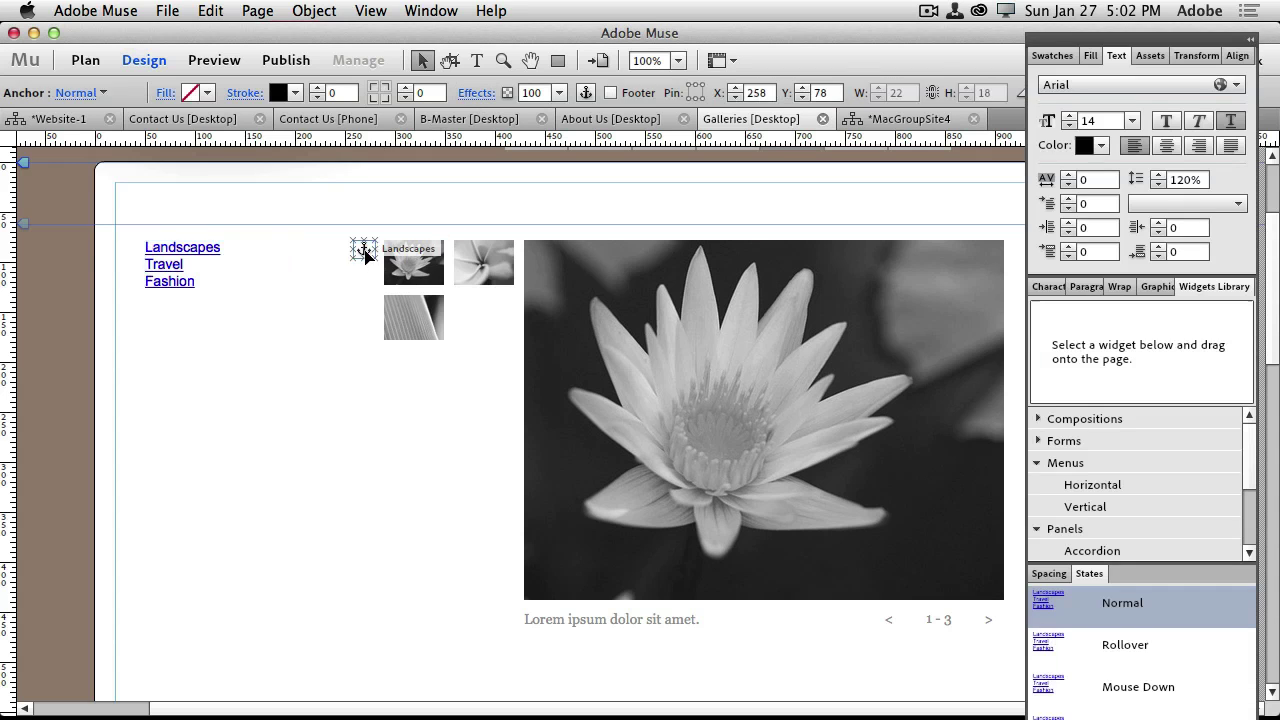
pyautogui.moveTo(366, 256); pyautogui.dragTo(367, 201)
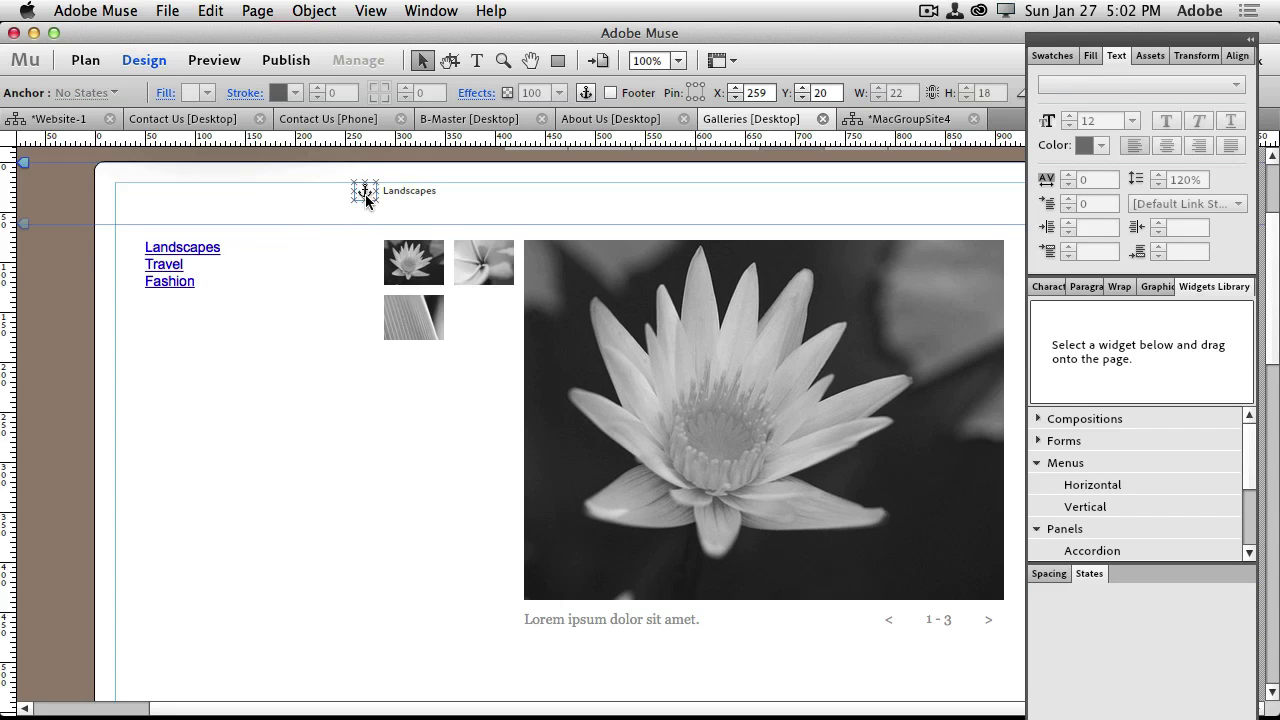
# Preview the Galleries page in the browser and test its Landscapes, Travel and Fashion links, returning to Landscapes
pyautogui.click(167, 11)
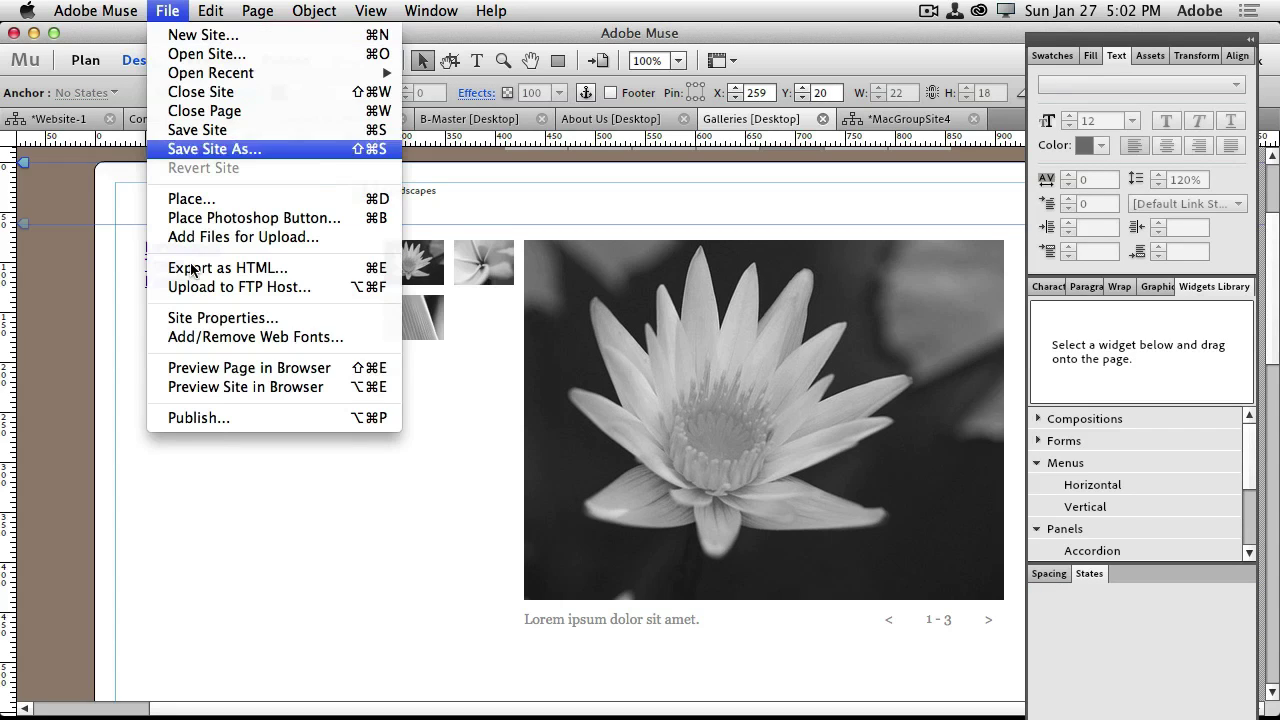
pyautogui.click(248, 378)
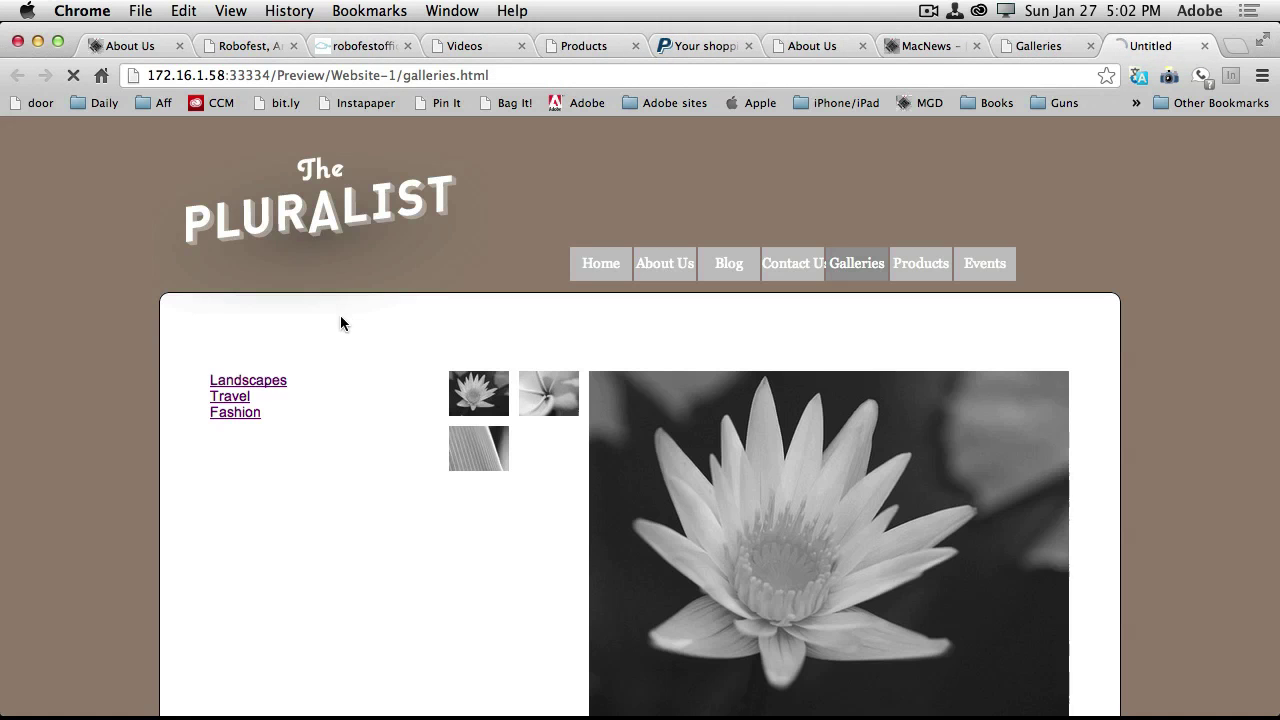
pyautogui.click(254, 386)
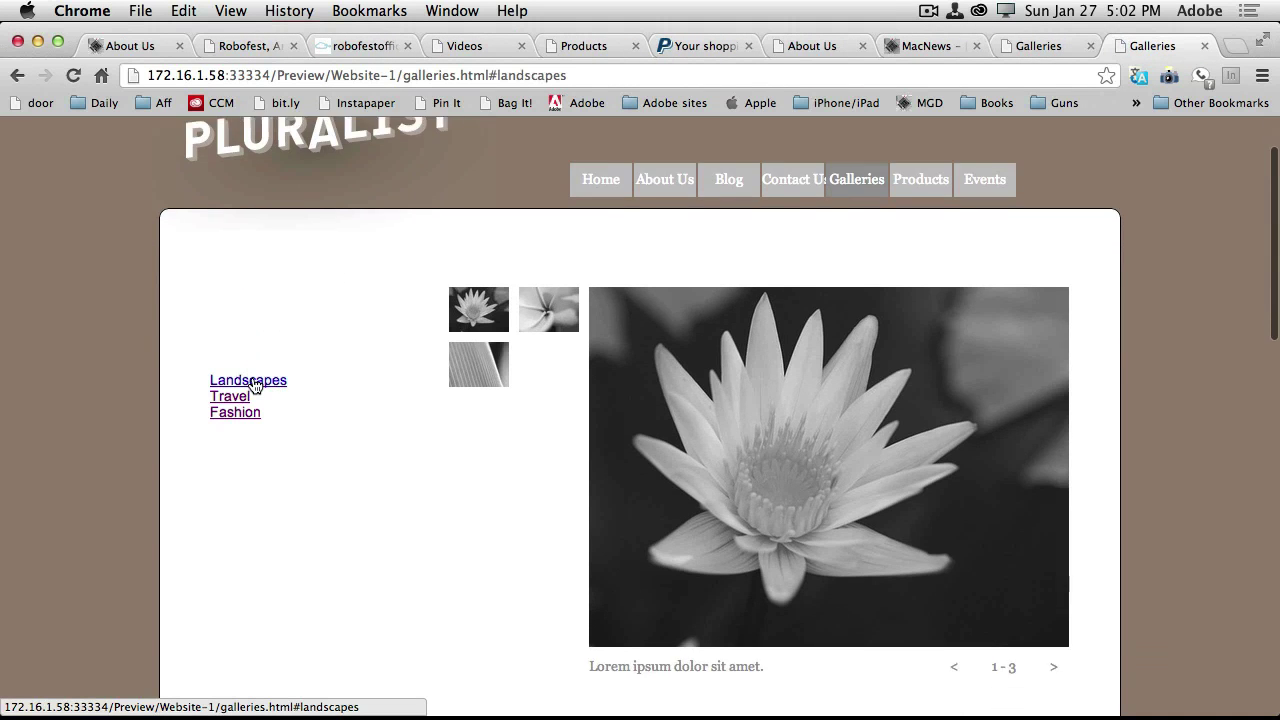
pyautogui.click(244, 399)
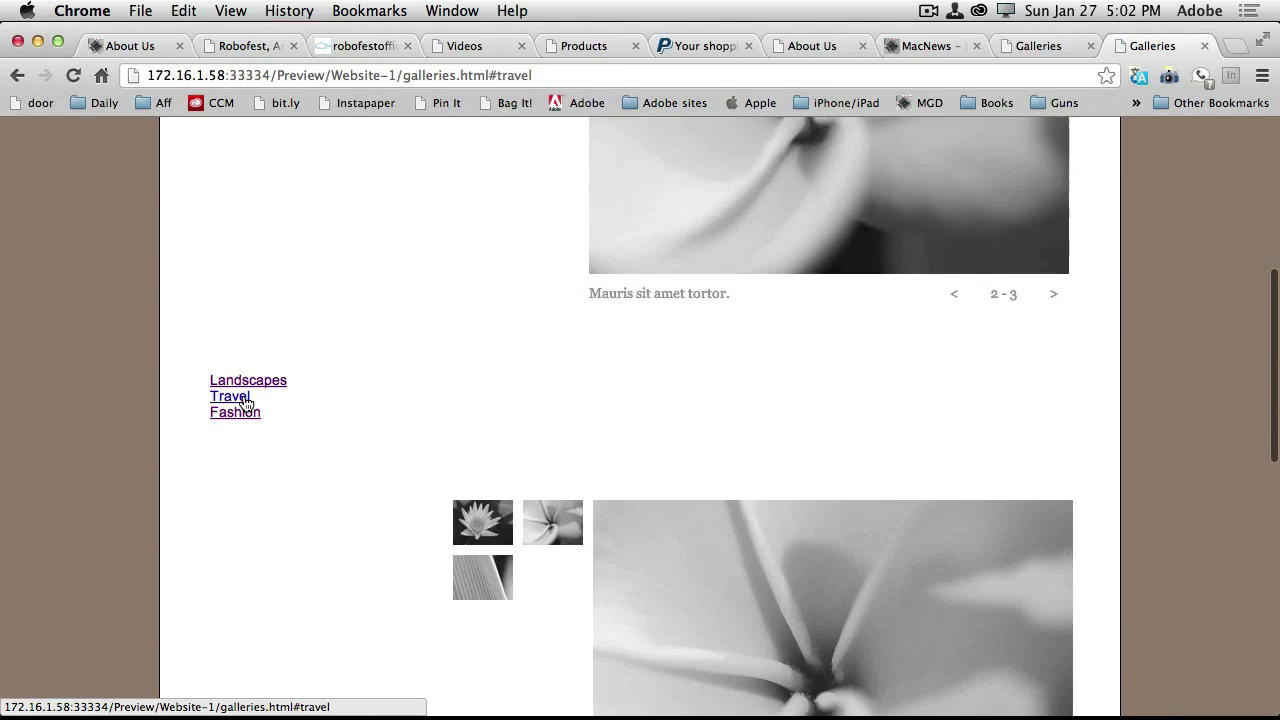
pyautogui.click(241, 416)
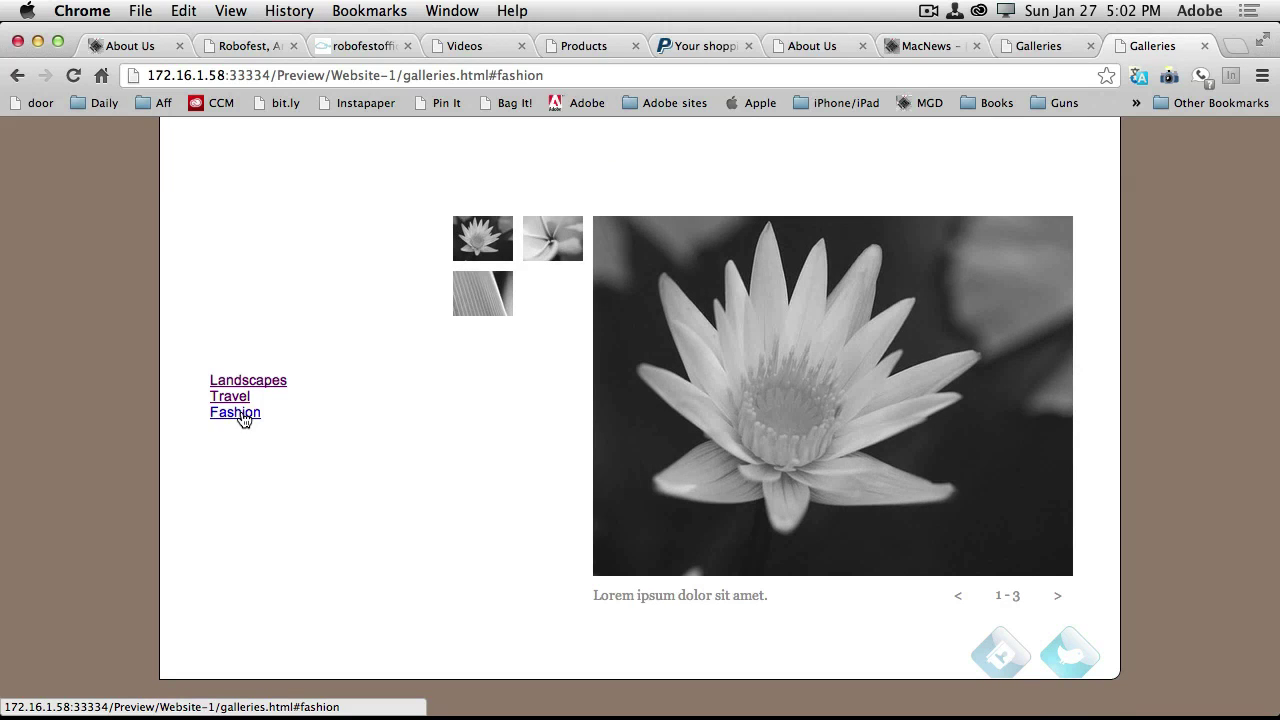
pyautogui.click(243, 384)
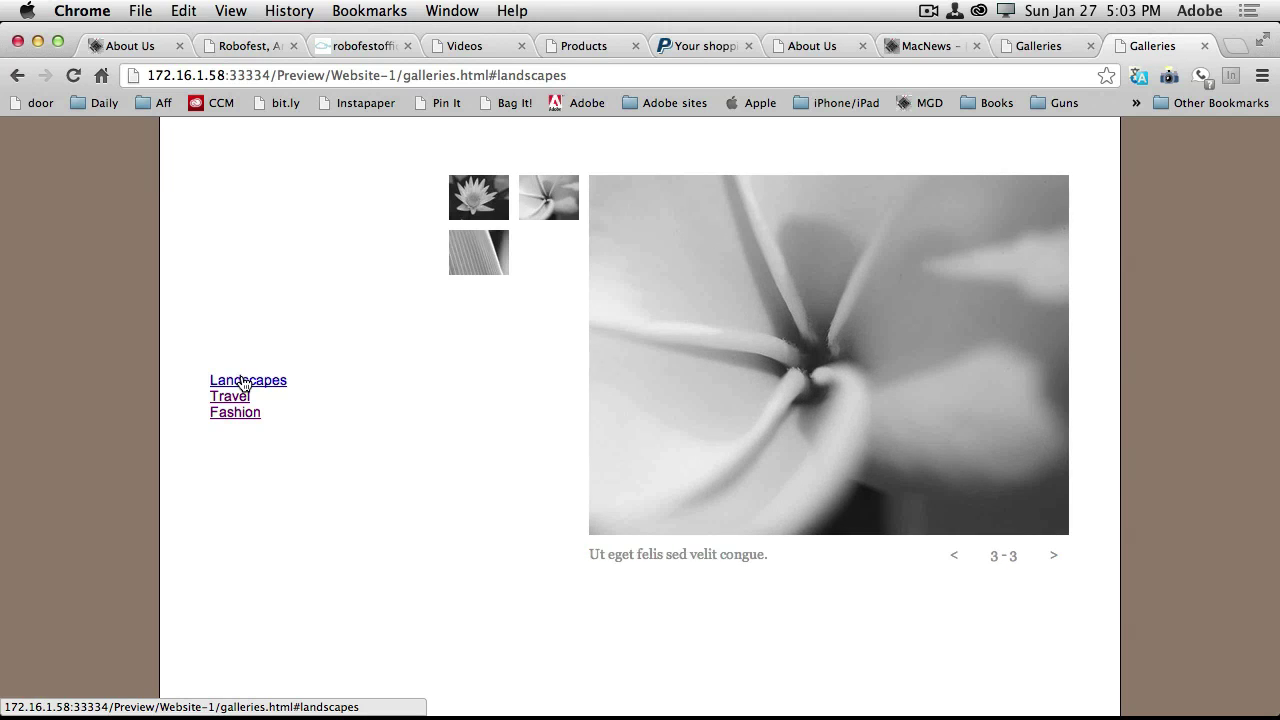
pyautogui.press('super+Tab')
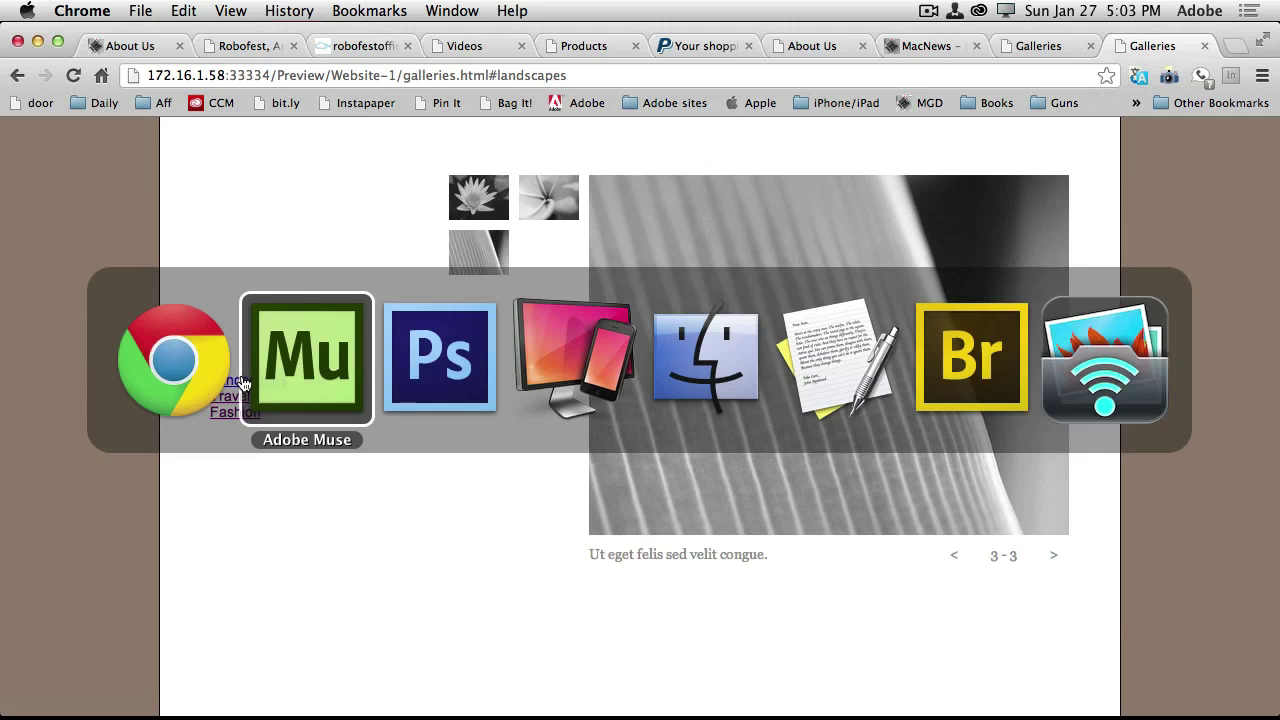
pyautogui.press('super+shift+Tab')
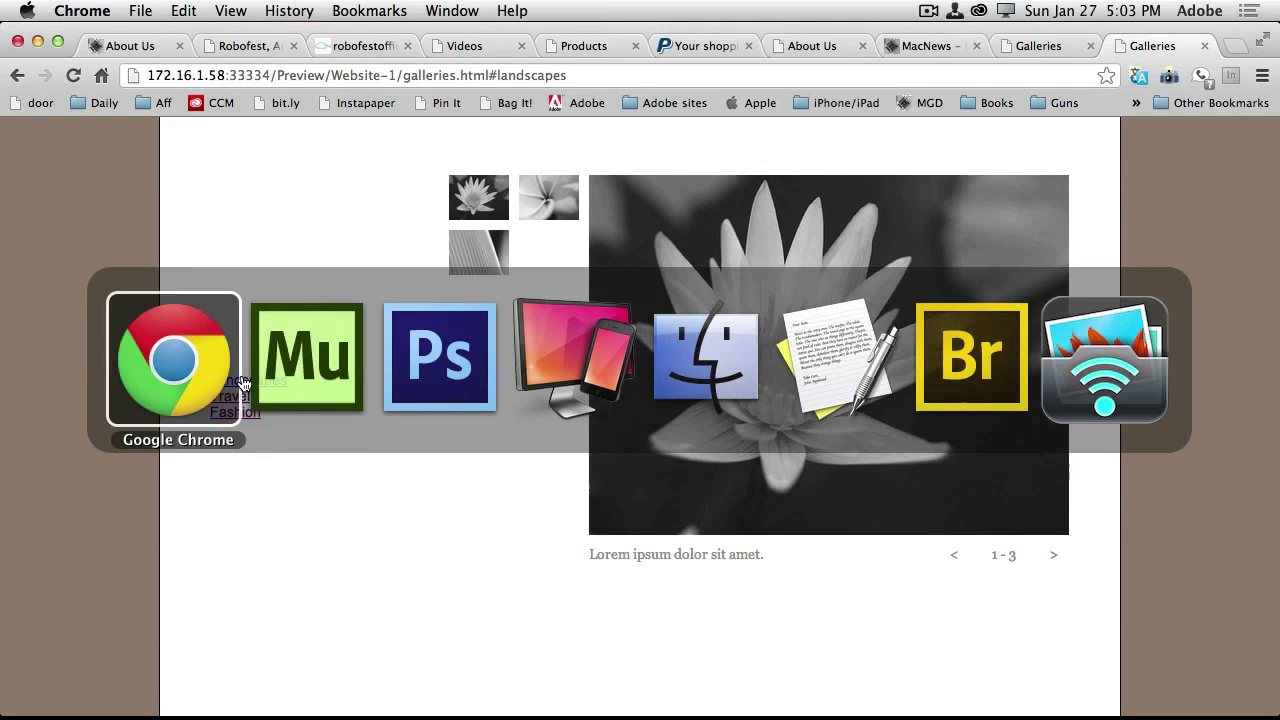
pyautogui.press('super+t')
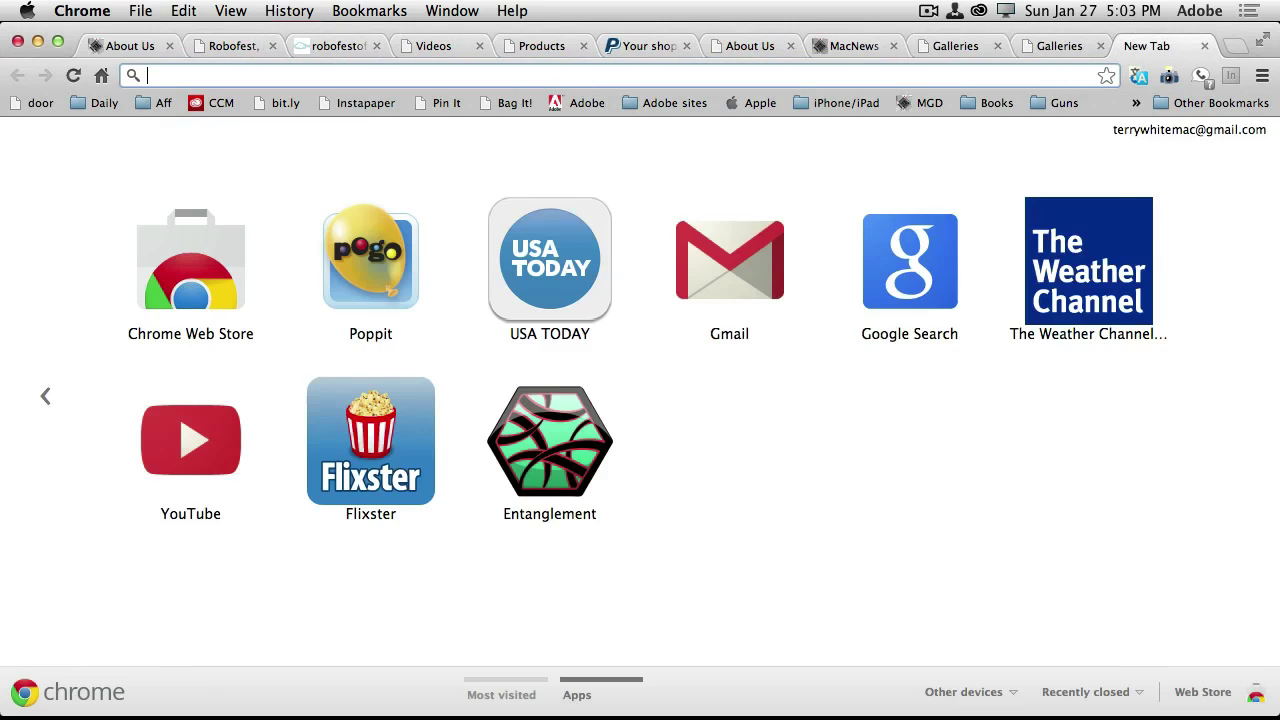
pyautogui.write('mus')
pyautogui.press('Return')
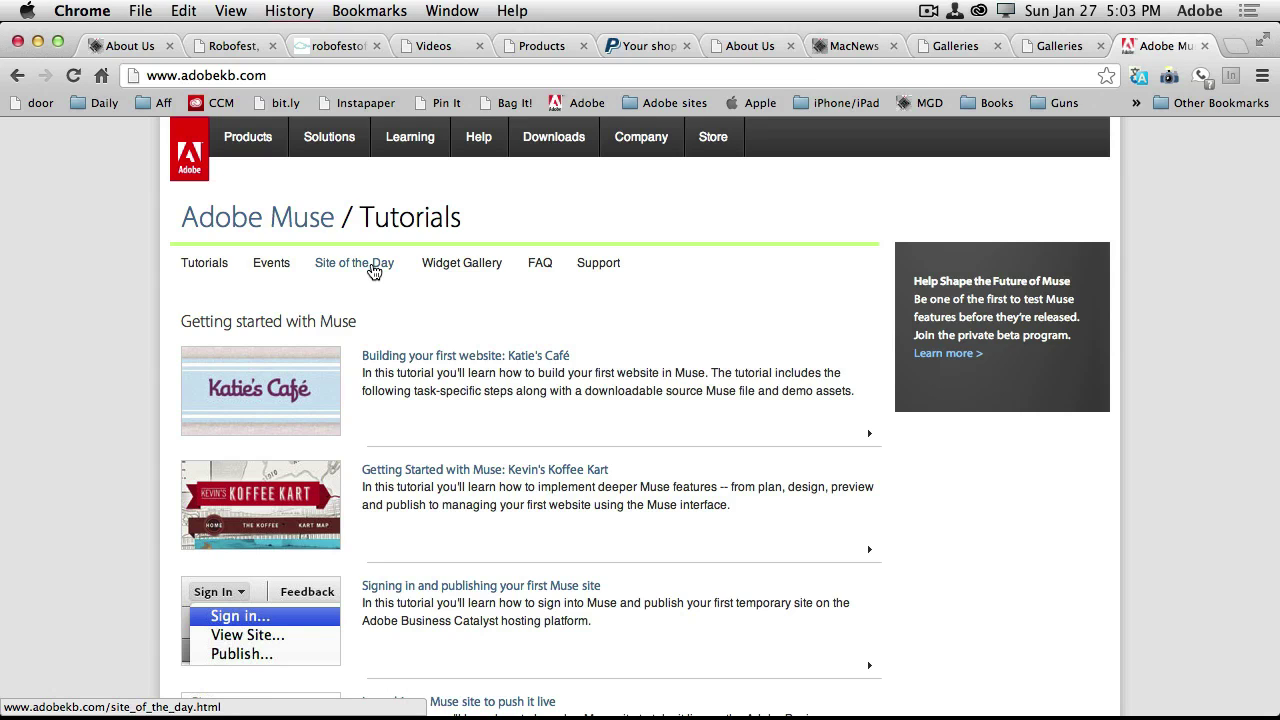
pyautogui.scroll(-2, 567, 292)
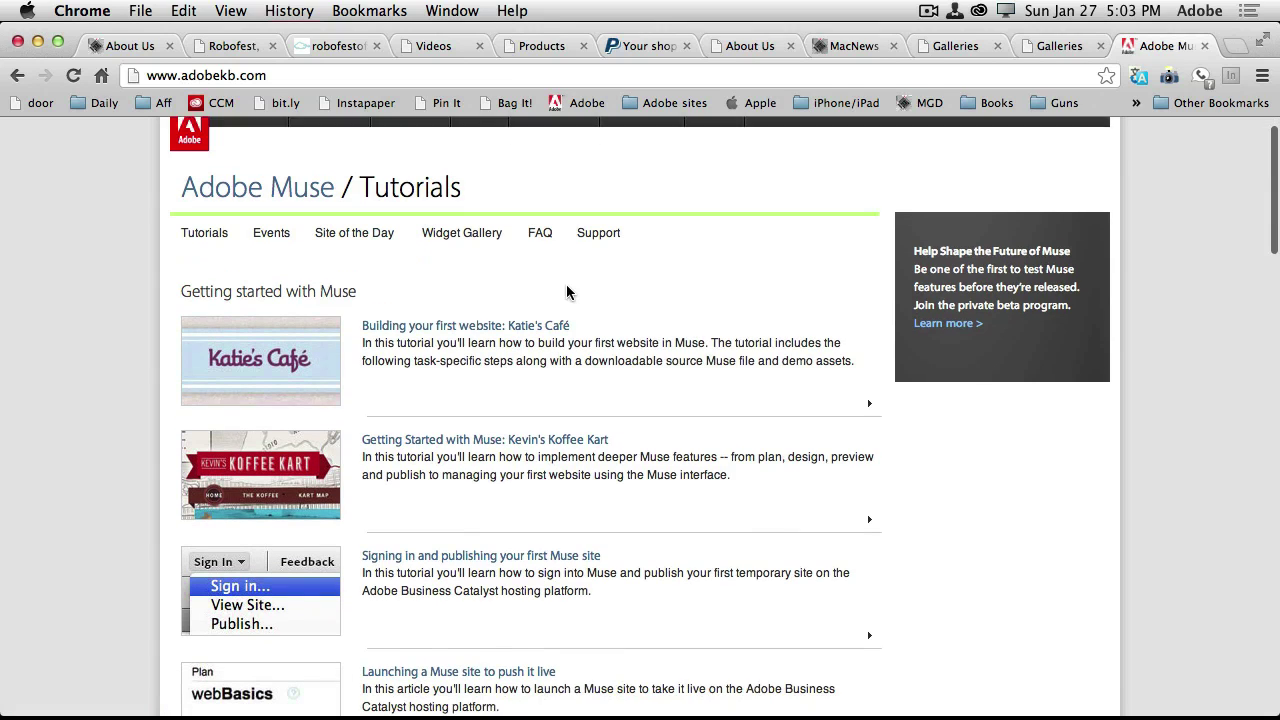
pyautogui.scroll(2, 567, 292)
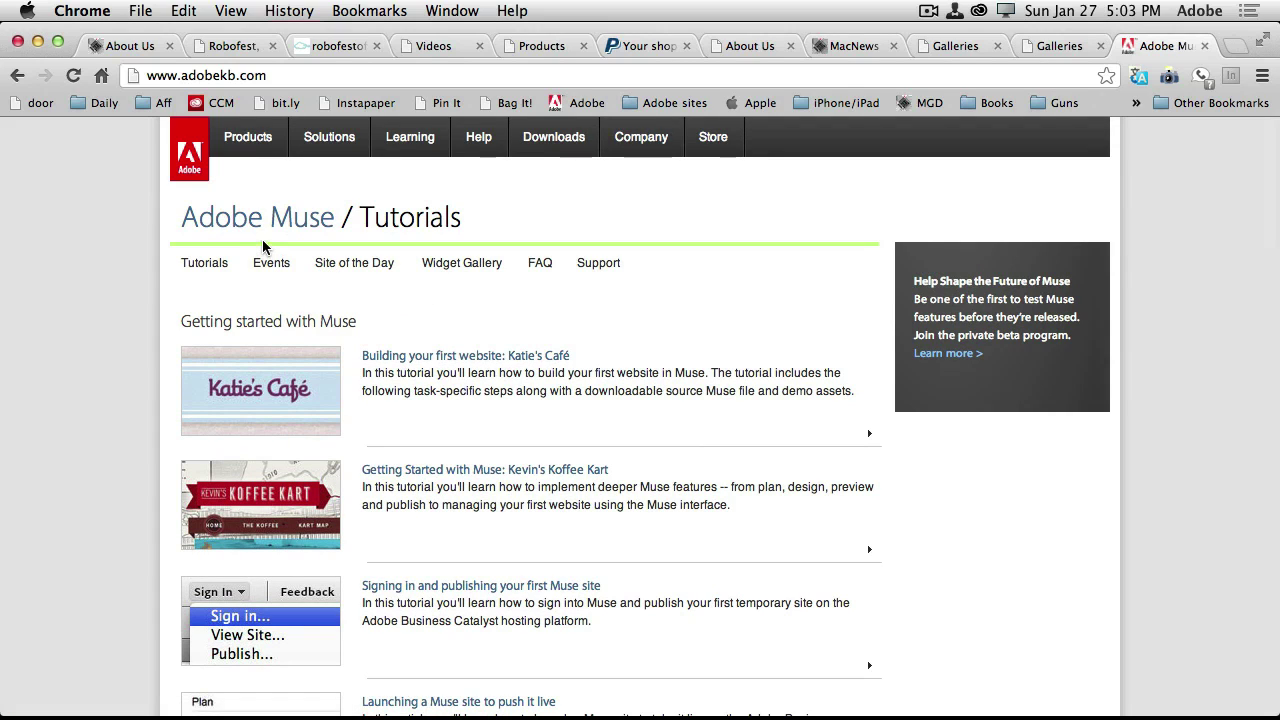
pyautogui.click(285, 218)
pyautogui.click(250, 140)
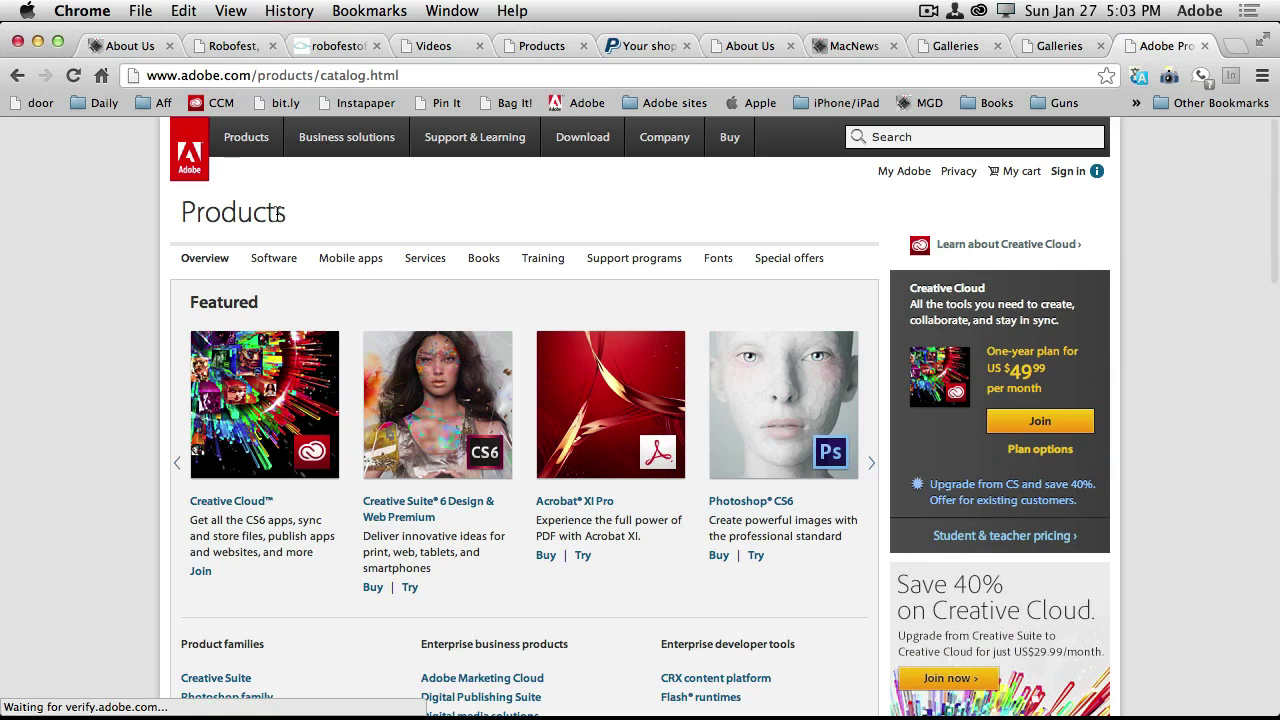
pyautogui.click(258, 76)
pyautogui.write('www.adobe.com/muse')
pyautogui.moveTo(286, 134)
pyautogui.press('Return')
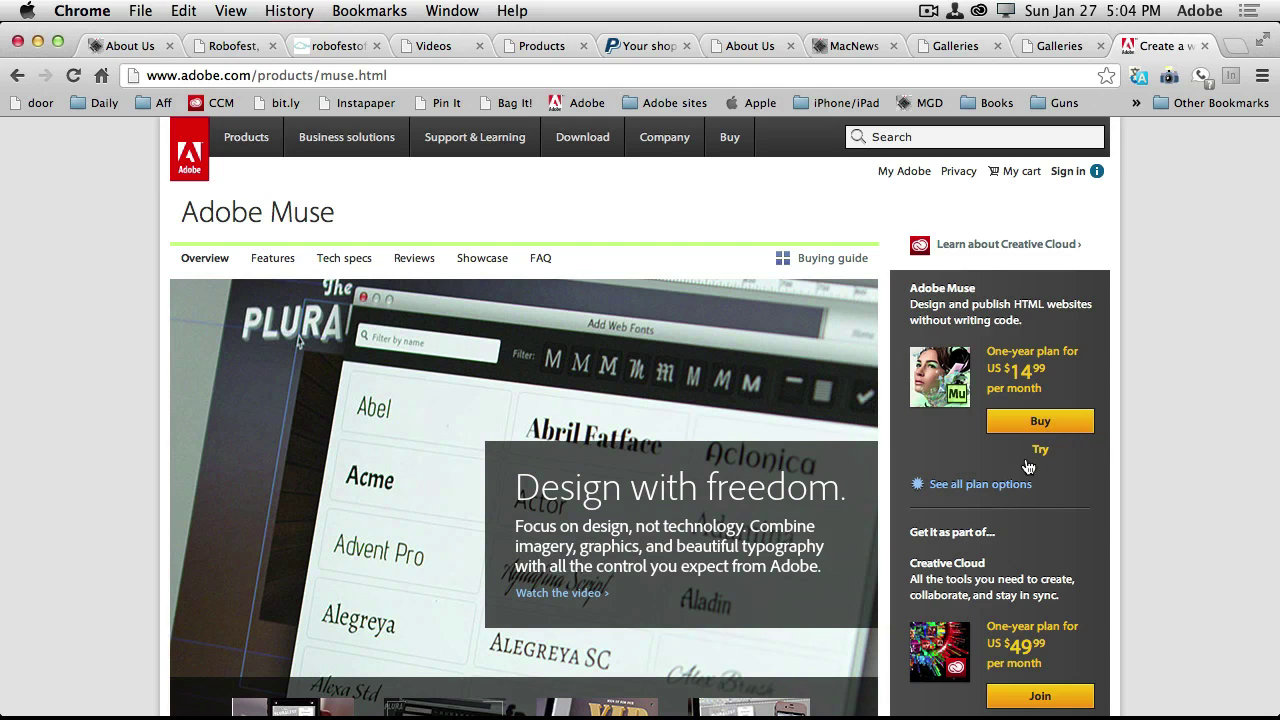
# Show all Adobe Muse plan options and read through the buying guide's subscription and Business Catalyst hosting details
pyautogui.click(1005, 486)
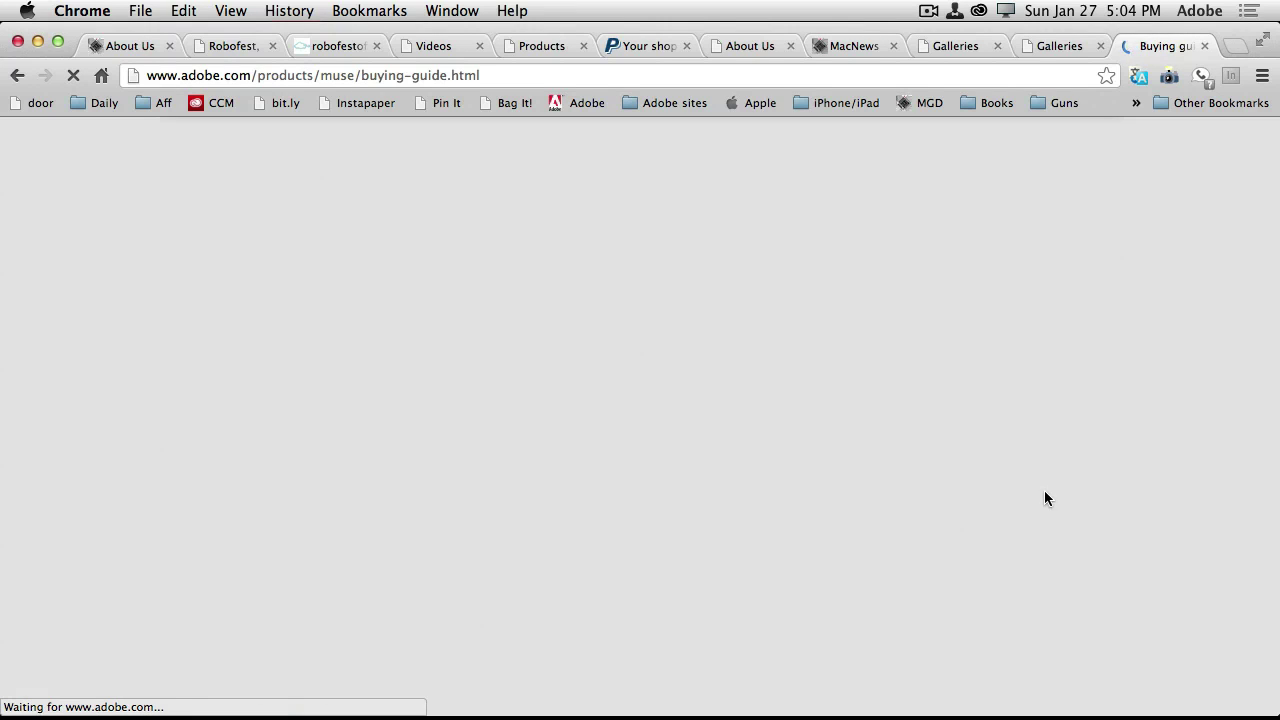
pyautogui.scroll(-2, 1122, 511)
pyautogui.scroll(-4, 1122, 511)
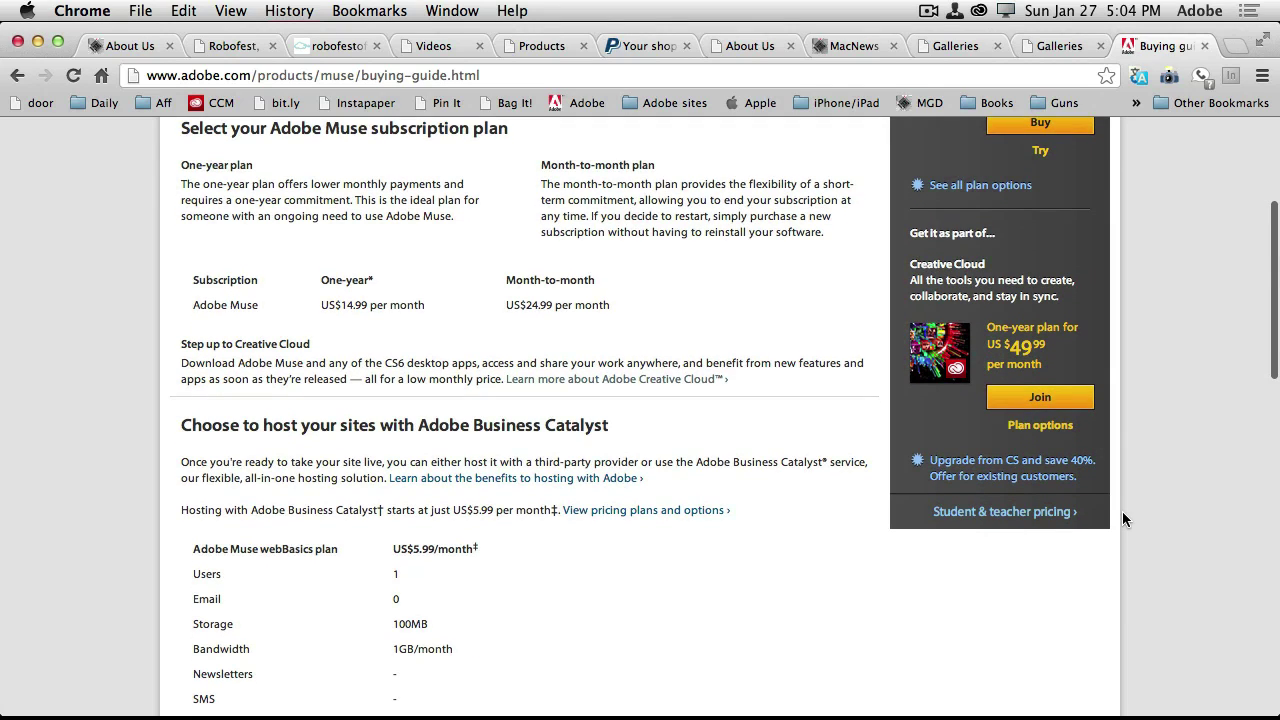
pyautogui.scroll(-1, 1122, 518)
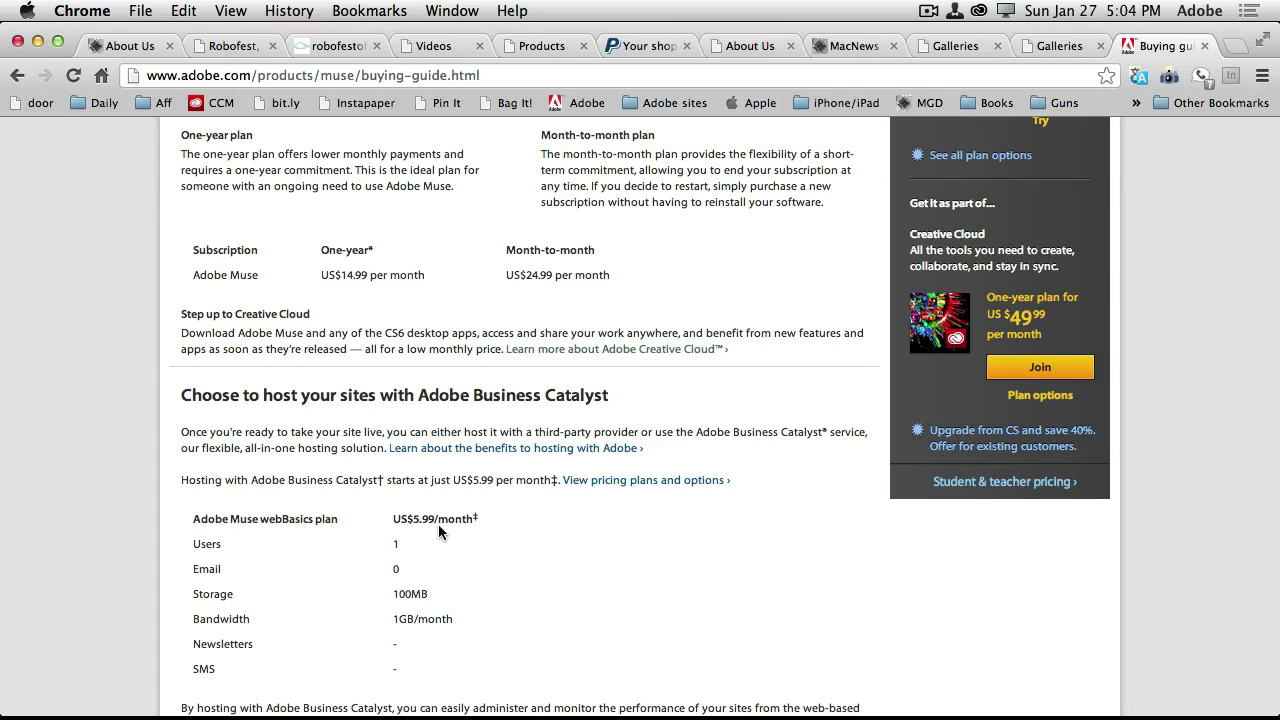
pyautogui.scroll(-5, 439, 532)
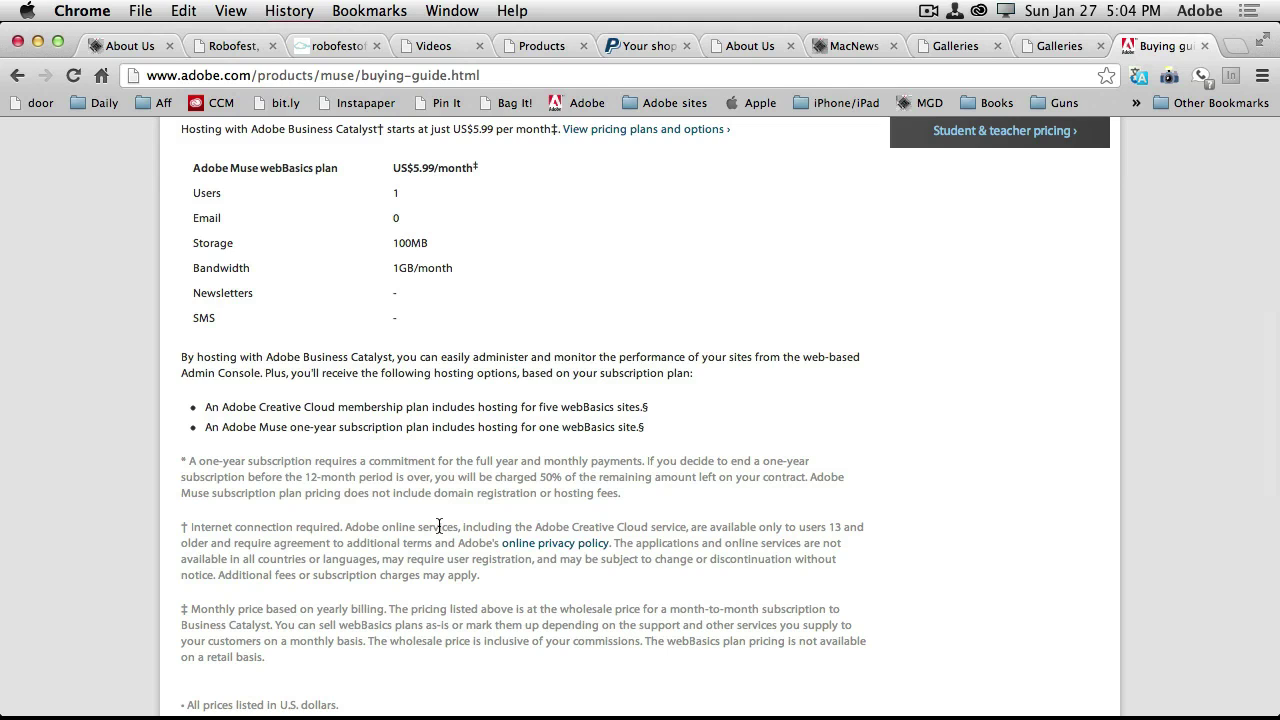
pyautogui.scroll(15, 440, 525)
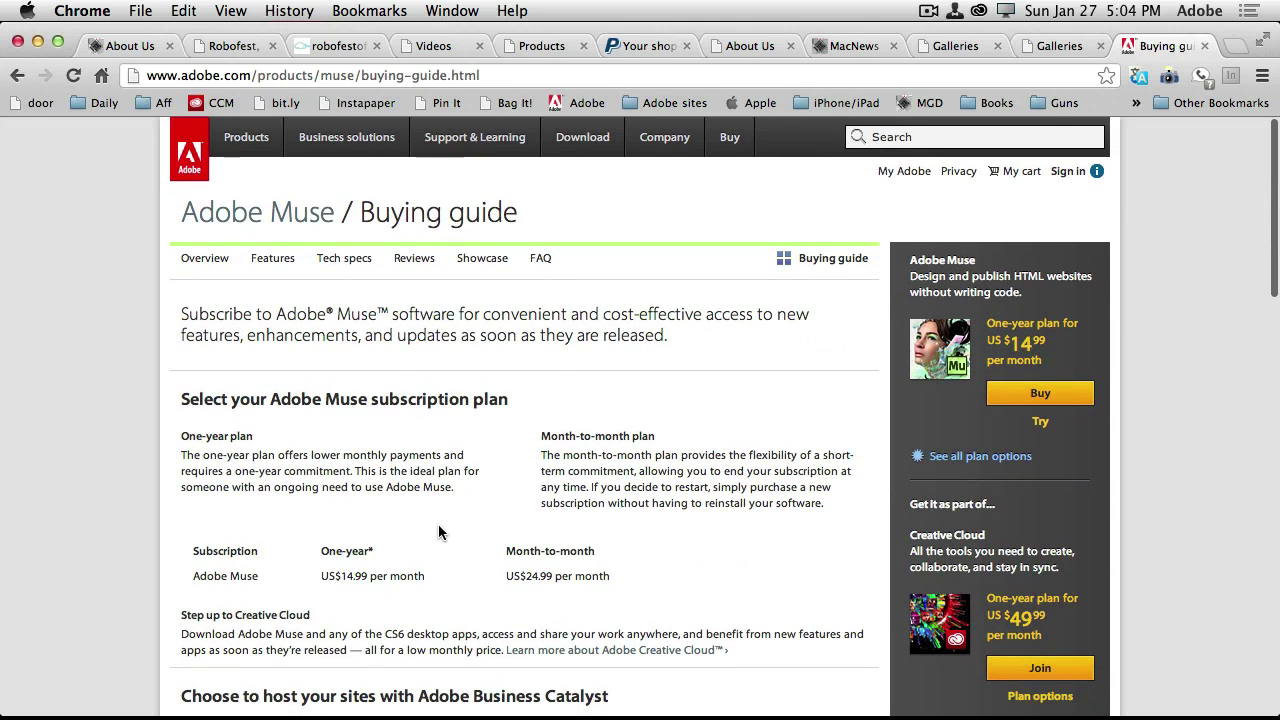